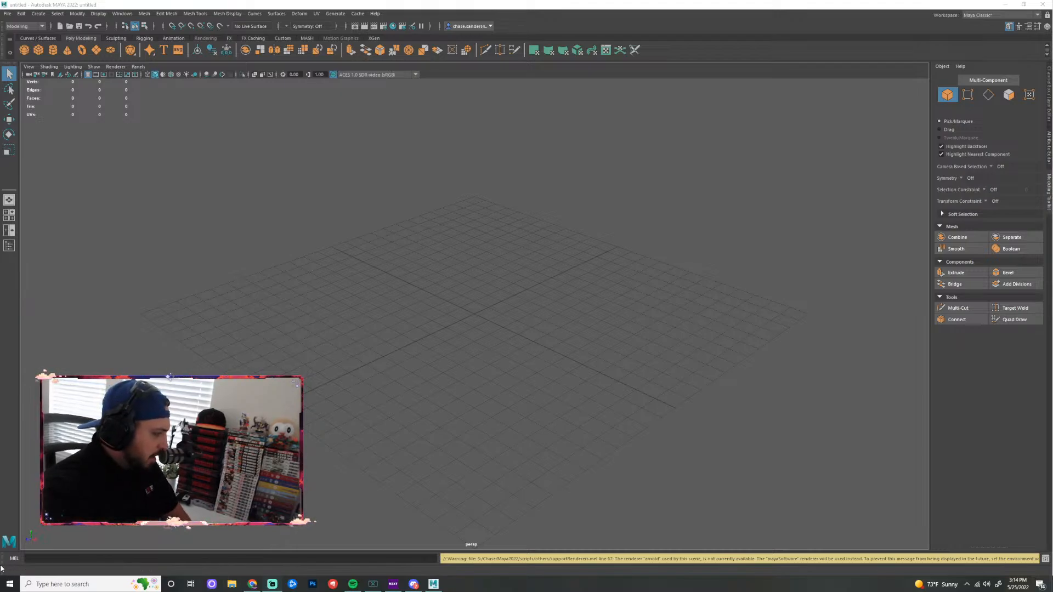
Undock the MEL command line from the window and dock it back beneath the viewport
left_click_drag(2, 564, 91, 492)
left_click_drag(164, 482, 106, 459)
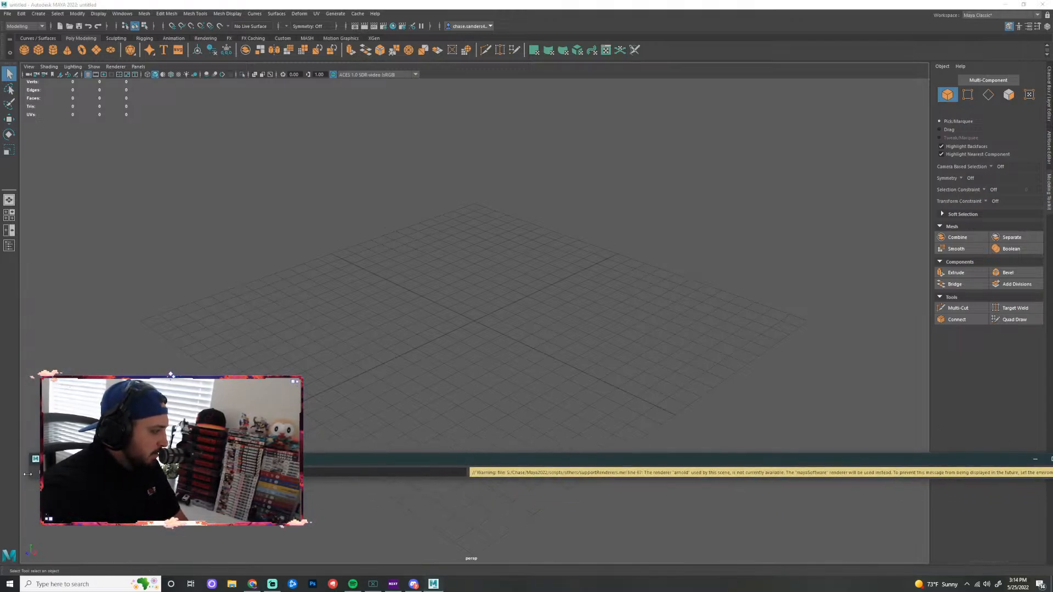
left_click_drag(33, 458, 61, 561)
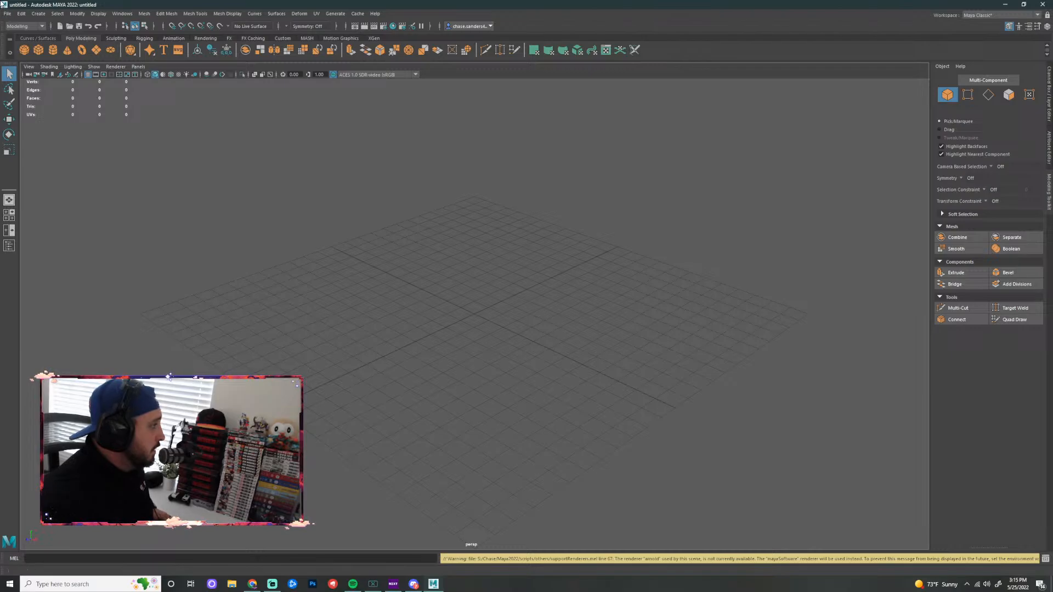
left_click(7, 12)
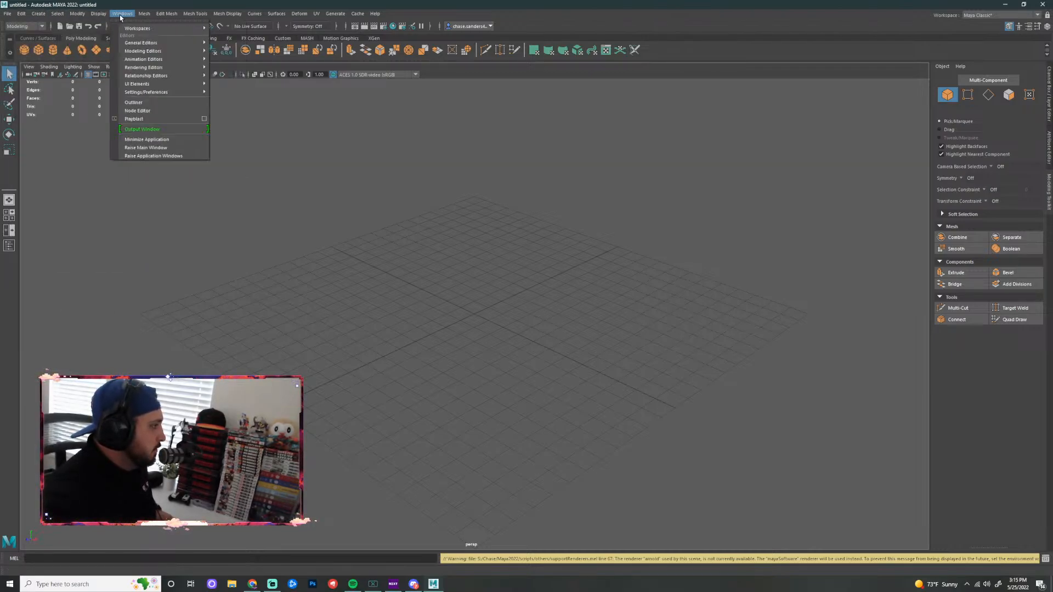
mouse_move(178, 15)
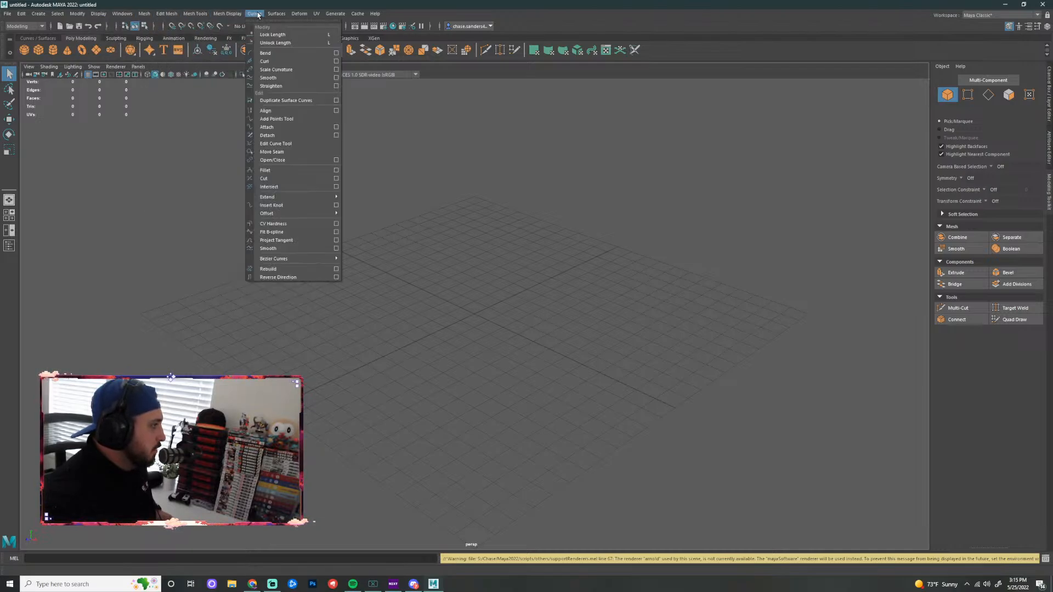
mouse_move(323, 16)
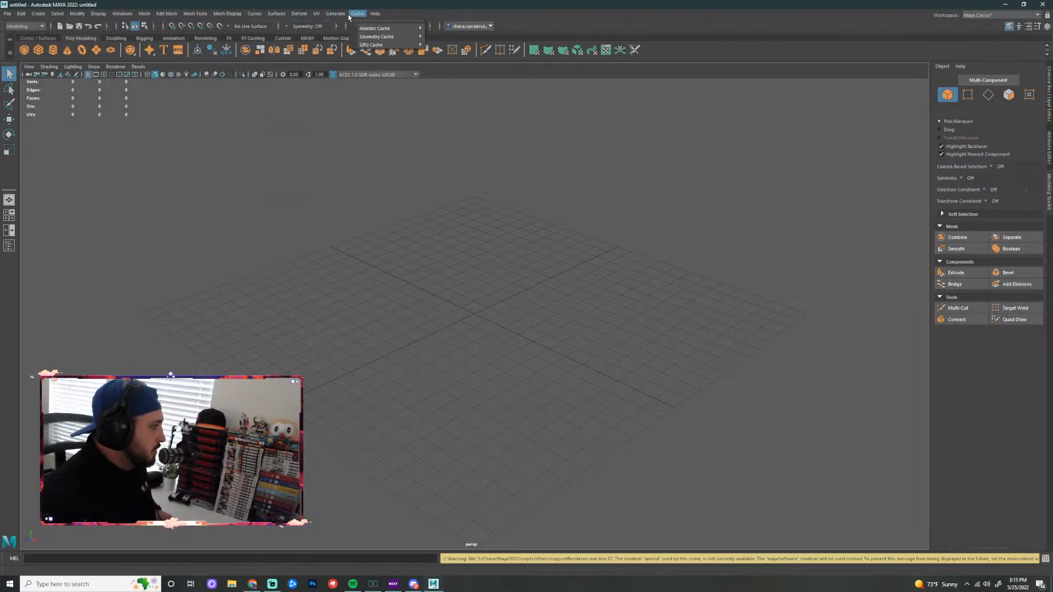
mouse_move(98, 15)
mouse_move(21, 15)
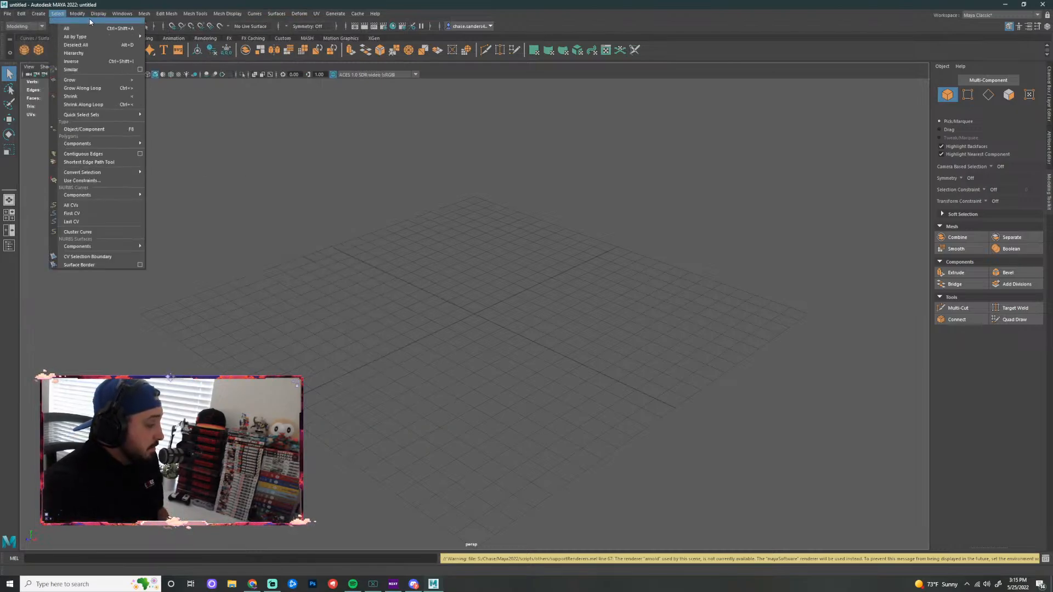
mouse_move(251, 15)
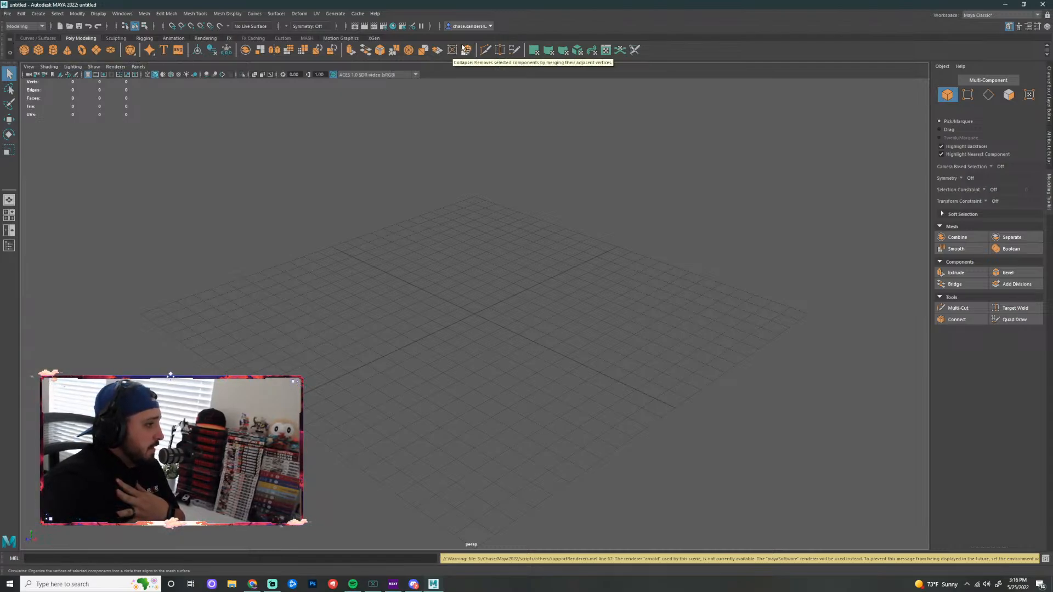
Look through the shelf tool sets from XGen back to Sculpting, ending on the Poly Modeling tools
left_click(373, 39)
left_click(351, 40)
left_click(304, 39)
left_click(281, 38)
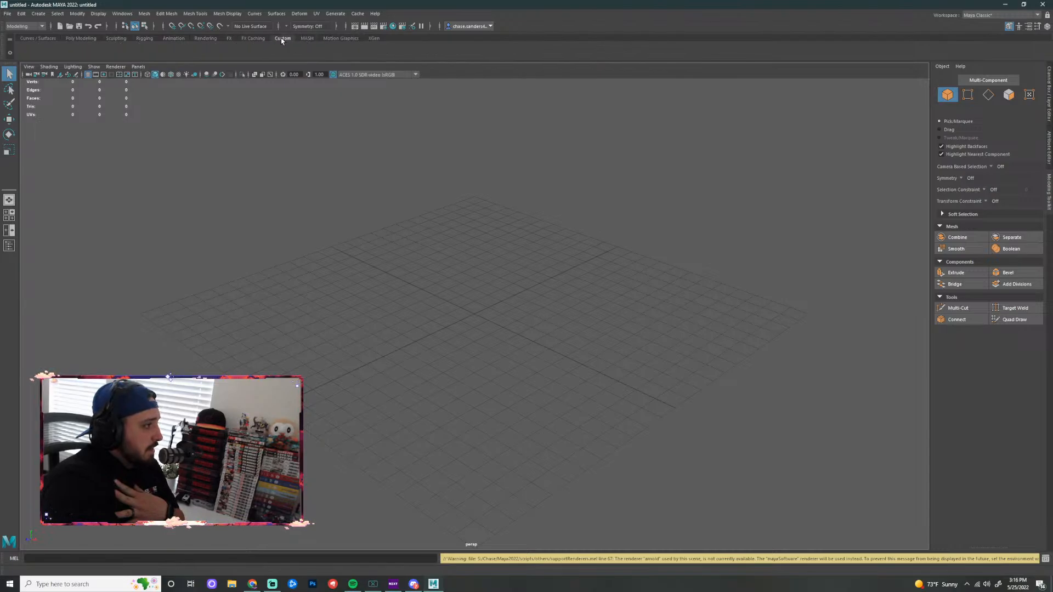
left_click(253, 39)
left_click(229, 38)
left_click(205, 38)
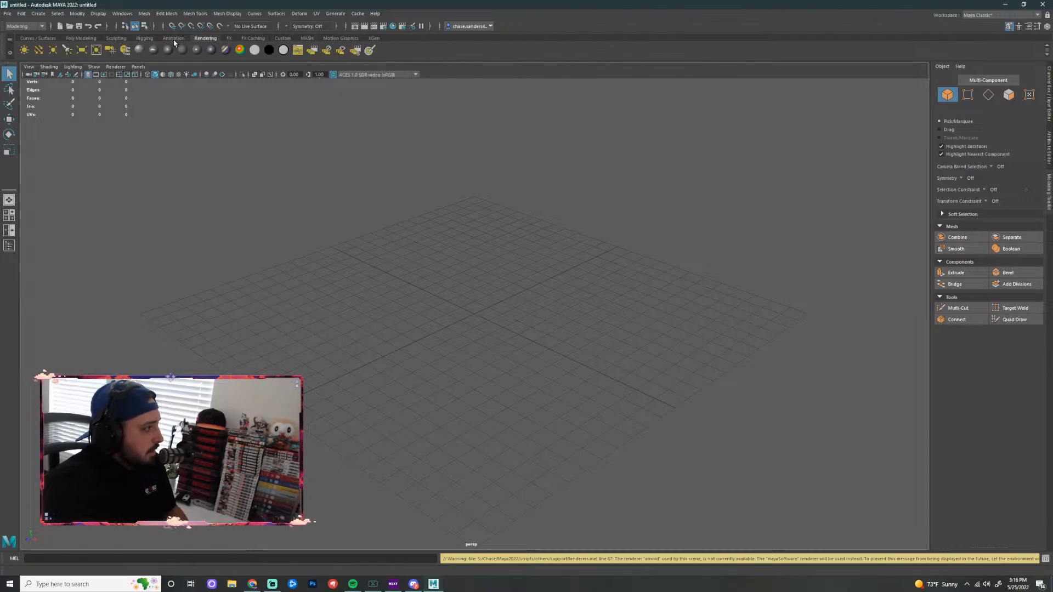
left_click(173, 39)
left_click(144, 39)
left_click(116, 39)
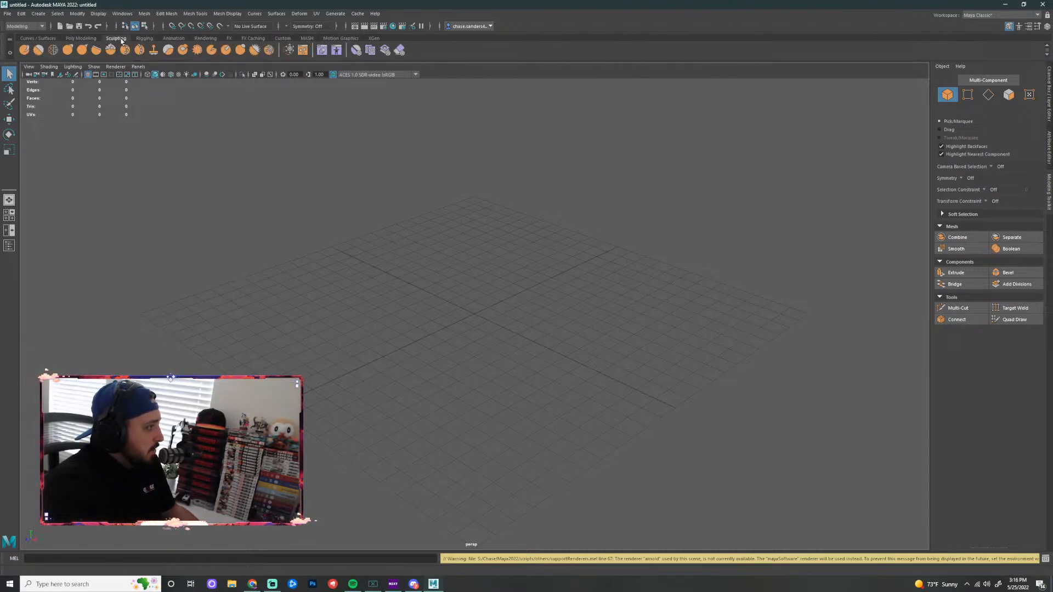
left_click(81, 39)
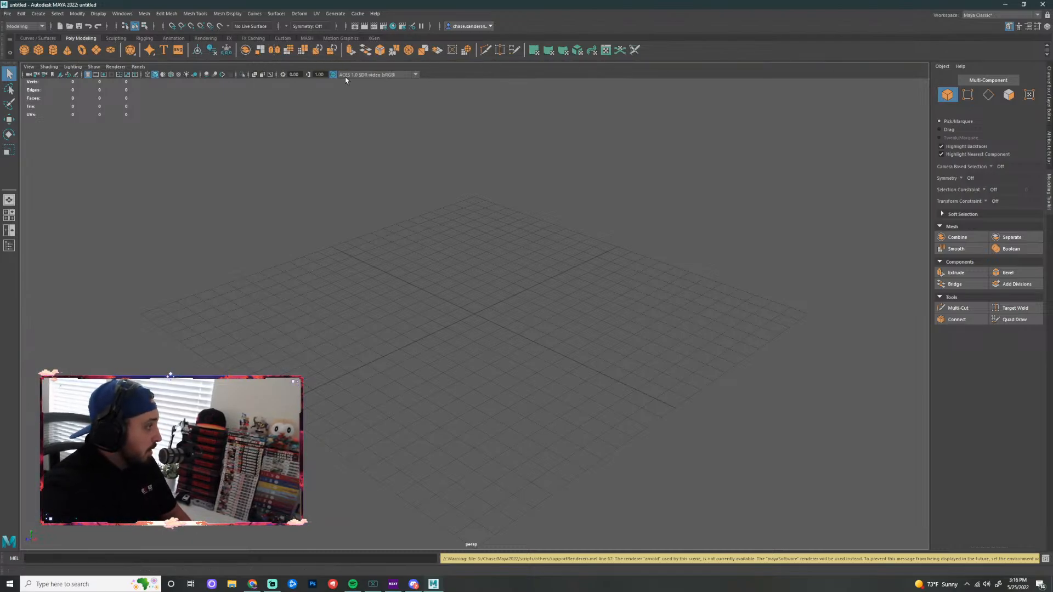
Examine the Curves / Surfaces, Sculpting, Rigging, Animation, Rendering and FX shelf tools, returning to Poly Modeling
left_click(44, 39)
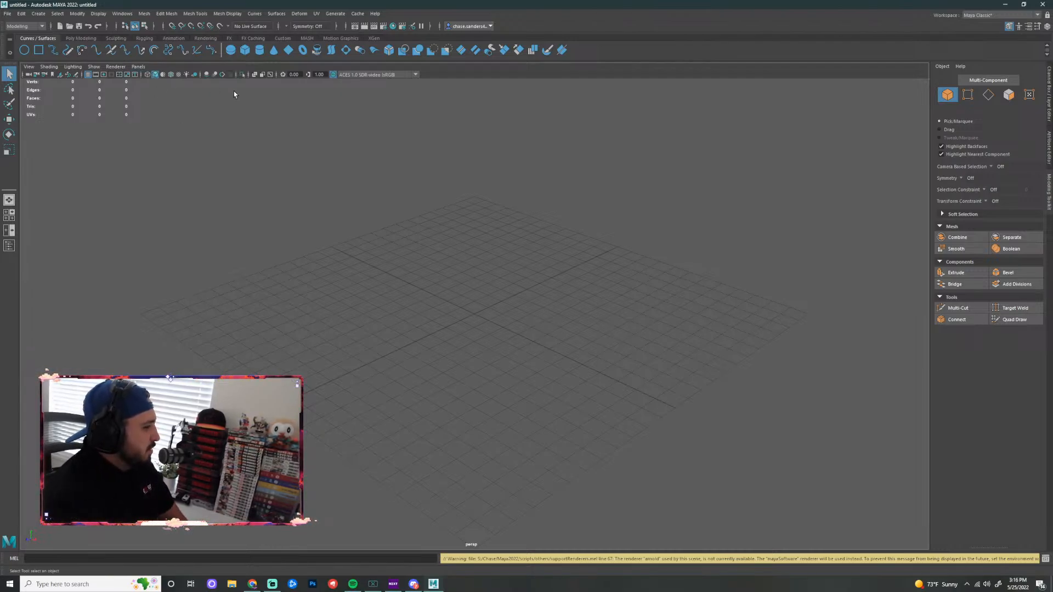
left_click(80, 39)
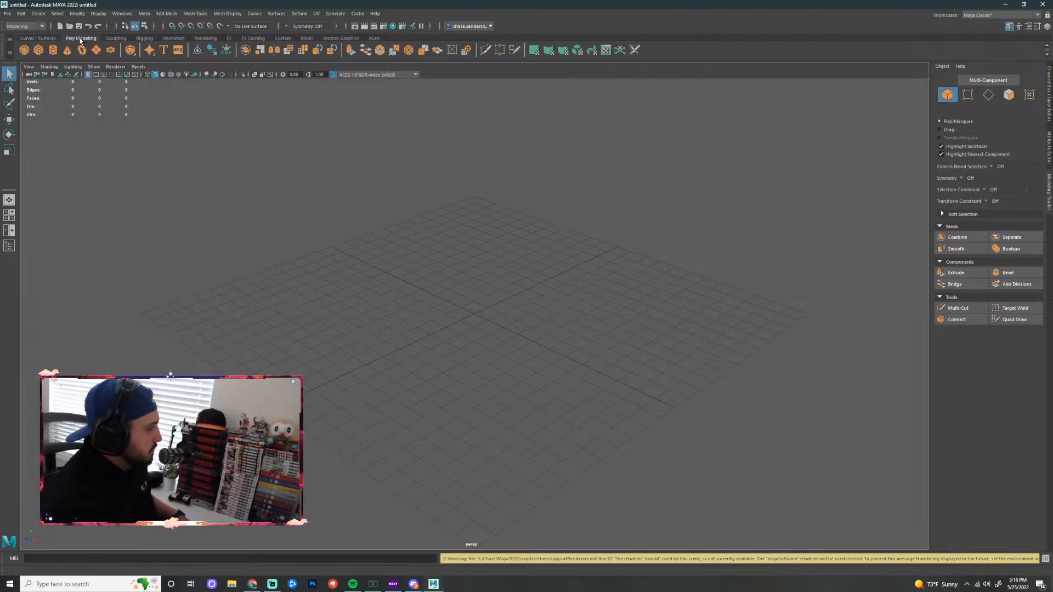
left_click(116, 38)
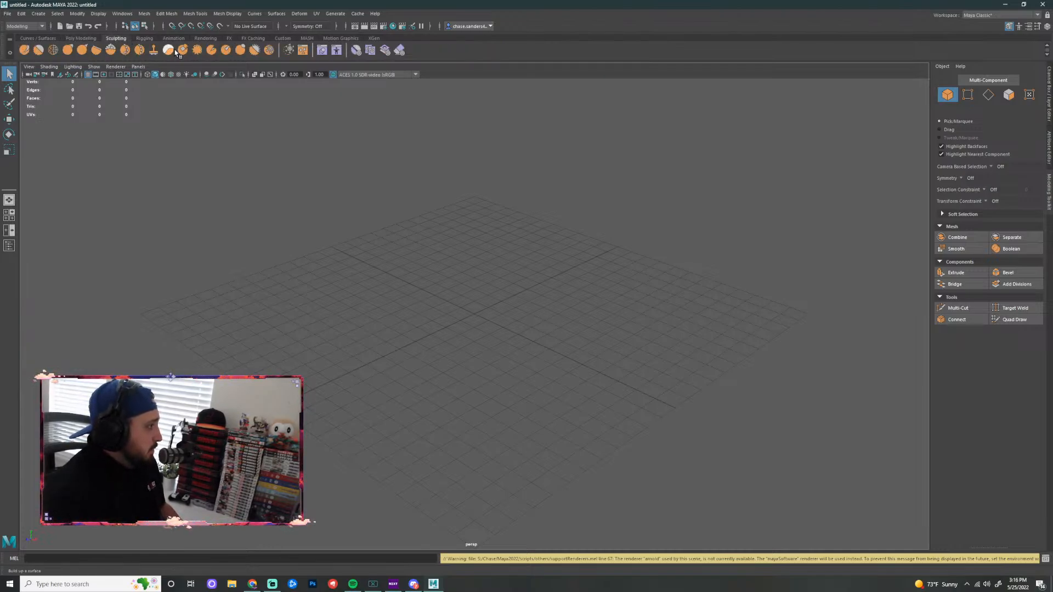
left_click(145, 39)
left_click(173, 39)
left_click(209, 39)
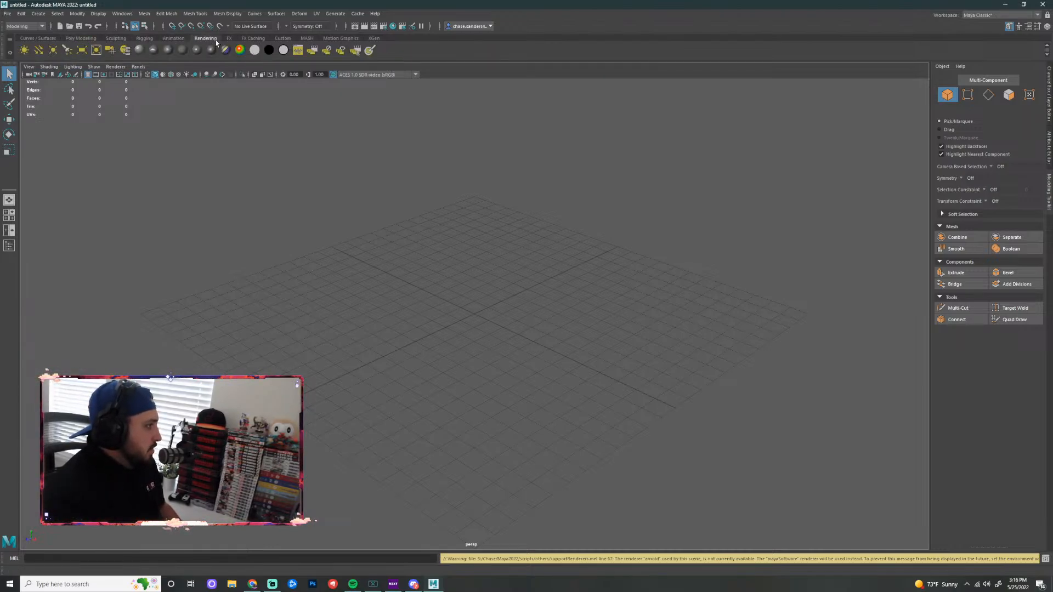
left_click(230, 39)
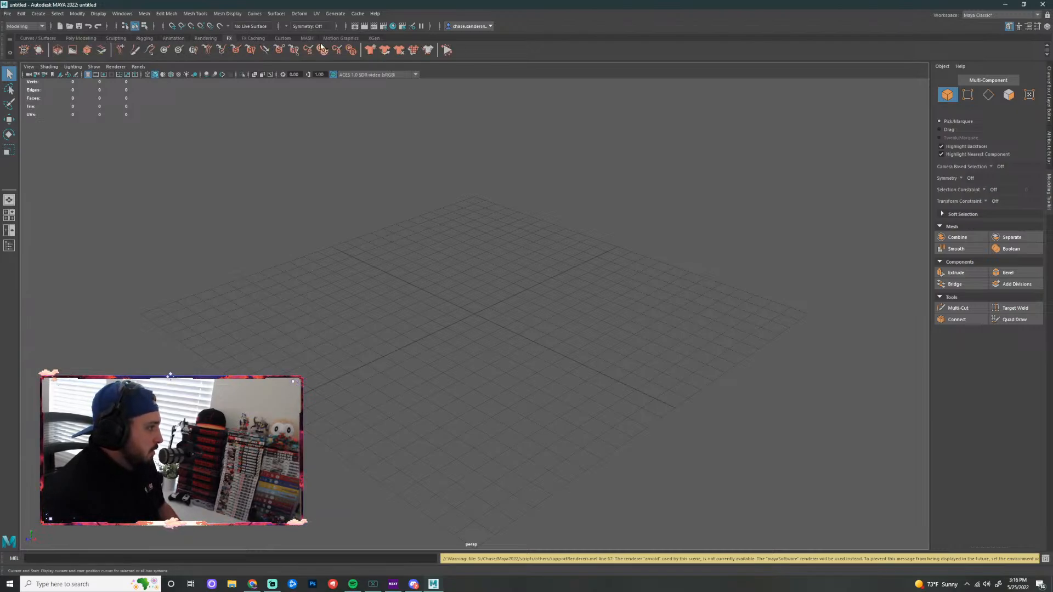
left_click(80, 38)
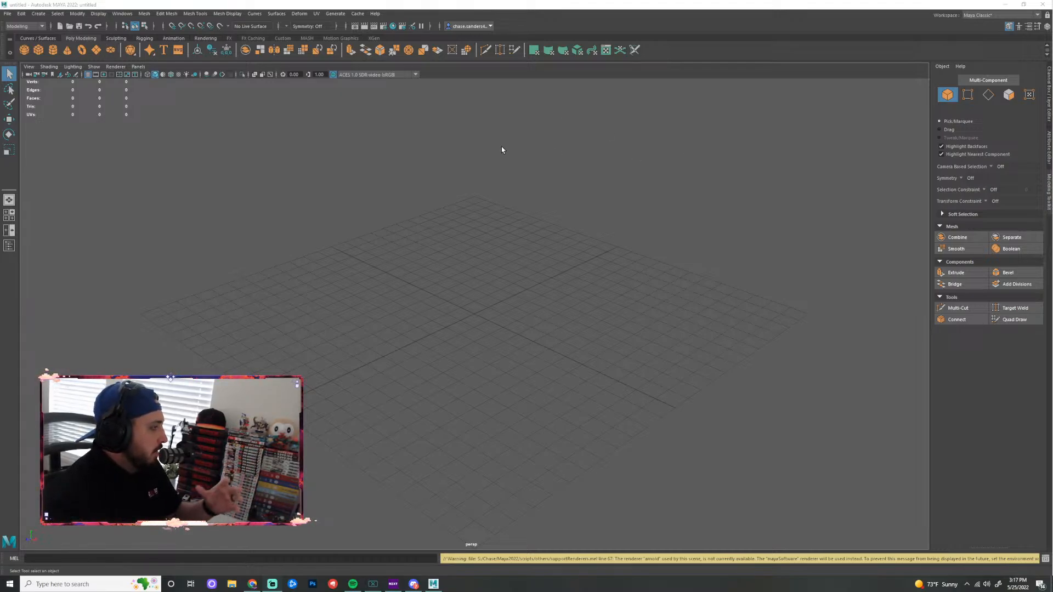
Compare the Curves / Surfaces, Poly Modeling and Sculpting shelf tools, ending on the Sculpting set
left_click(42, 27)
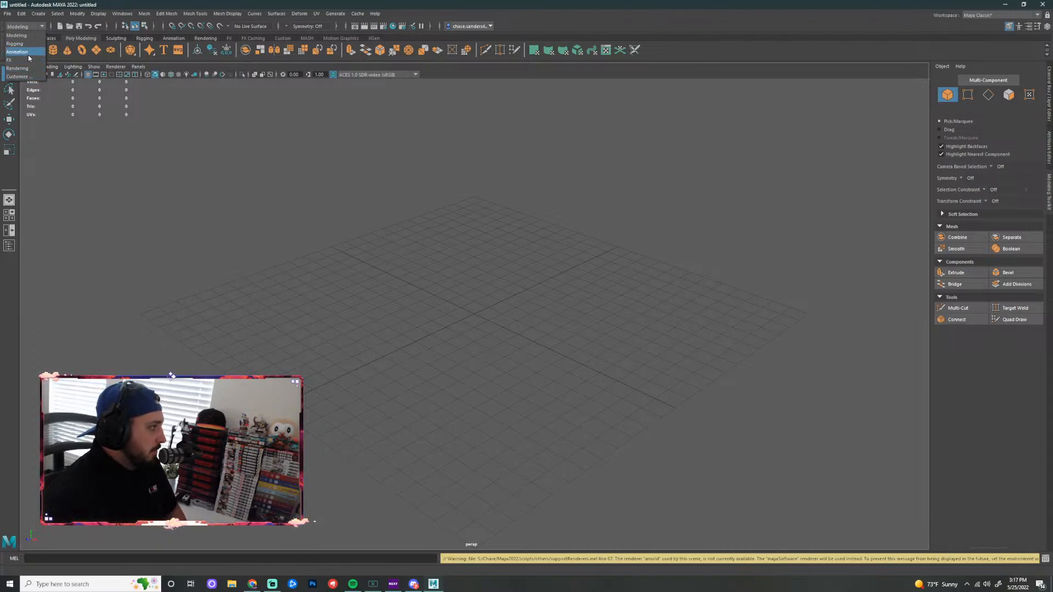
left_click(116, 38)
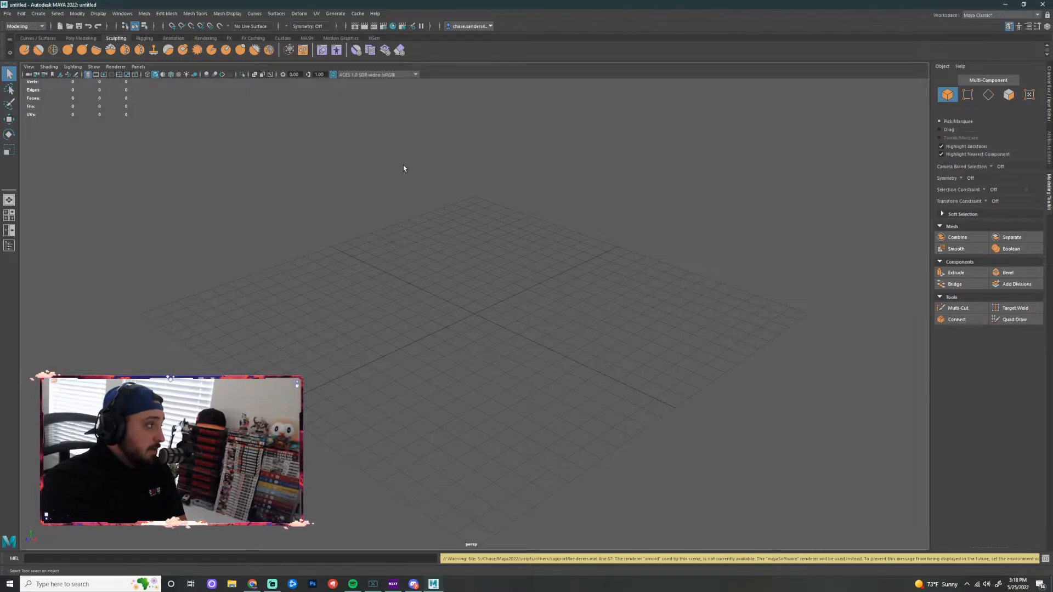
left_click(38, 38)
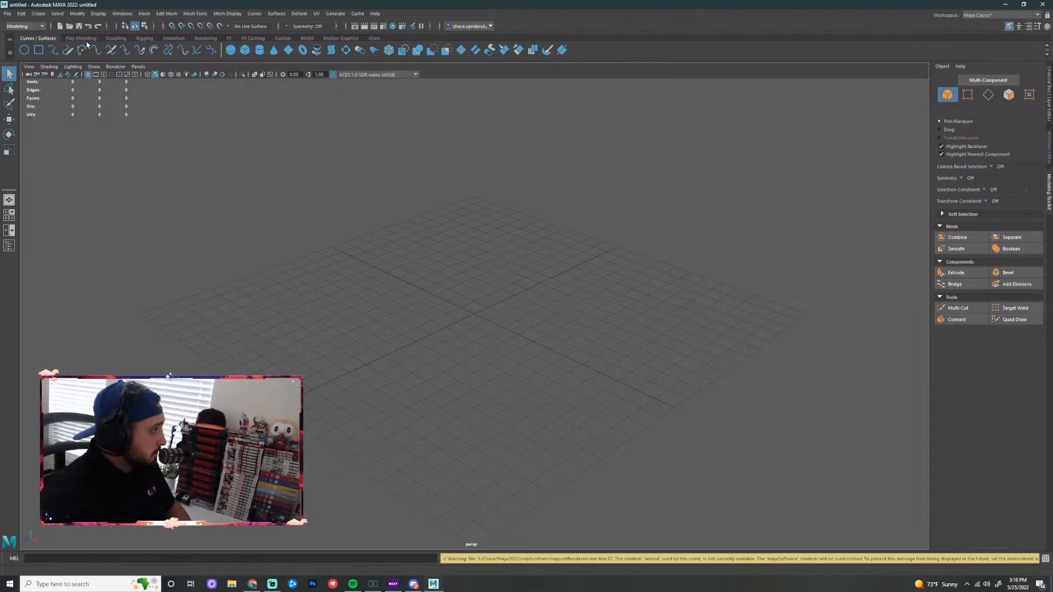
left_click(115, 38)
left_click(90, 40)
left_click(46, 39)
left_click(74, 39)
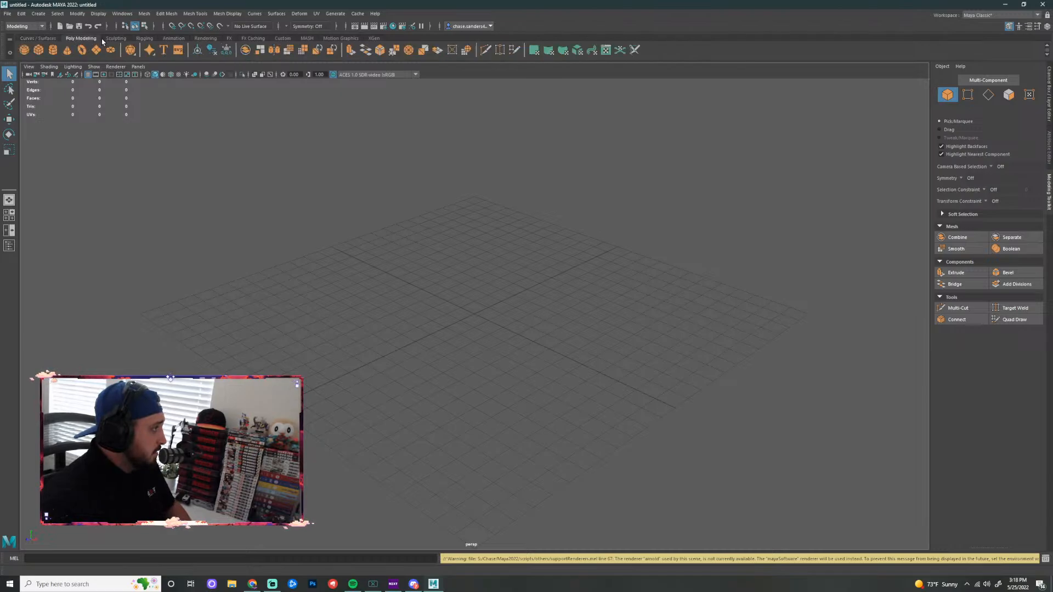
left_click(108, 39)
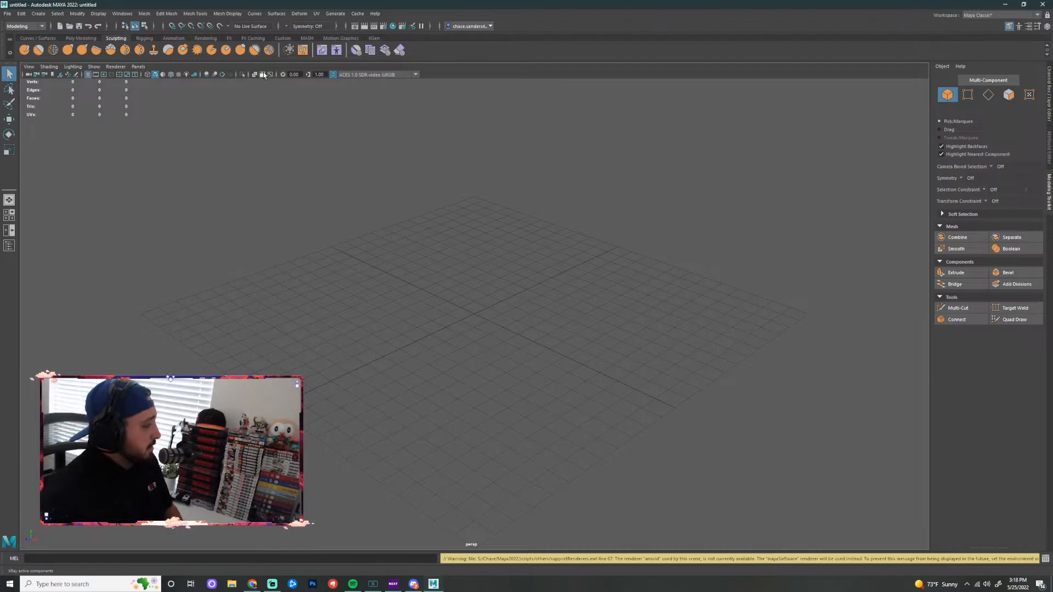
Examine how the main commands differ in the Rigging, Animation and FX menu sets, returning to Modeling
left_click(42, 27)
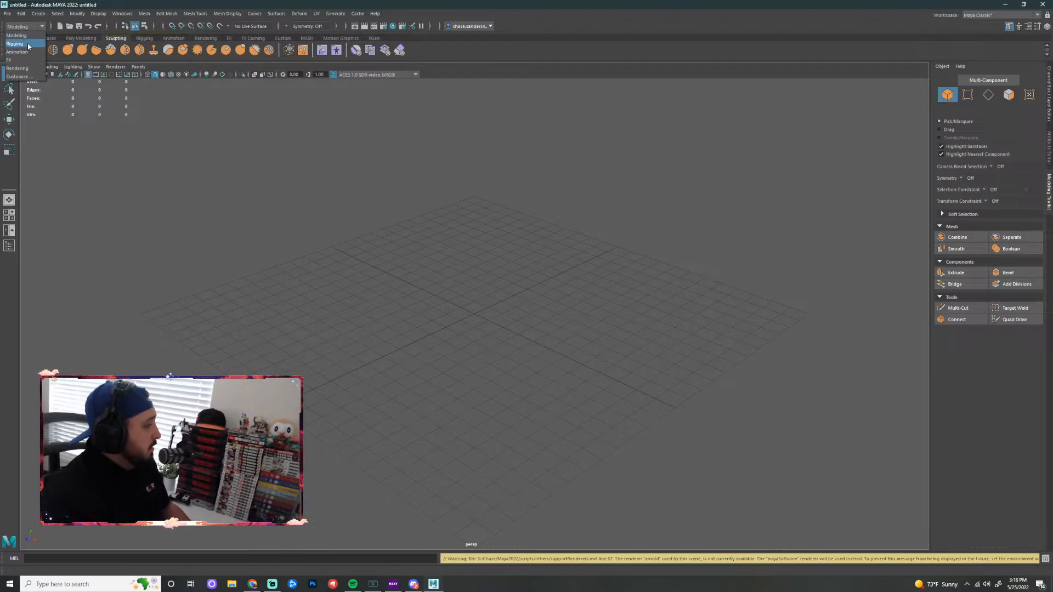
left_click(27, 43)
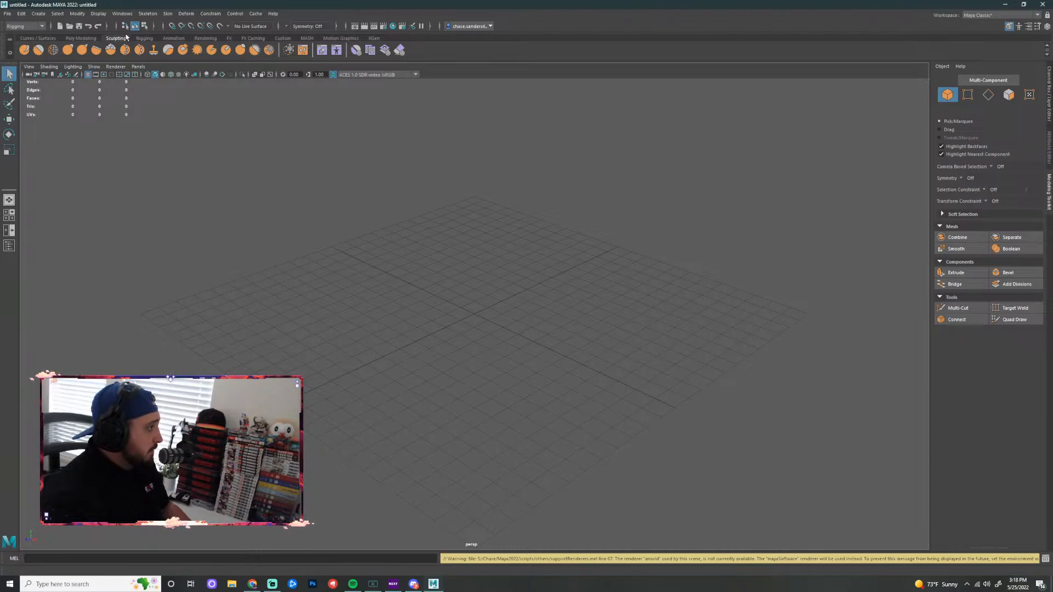
left_click(29, 38)
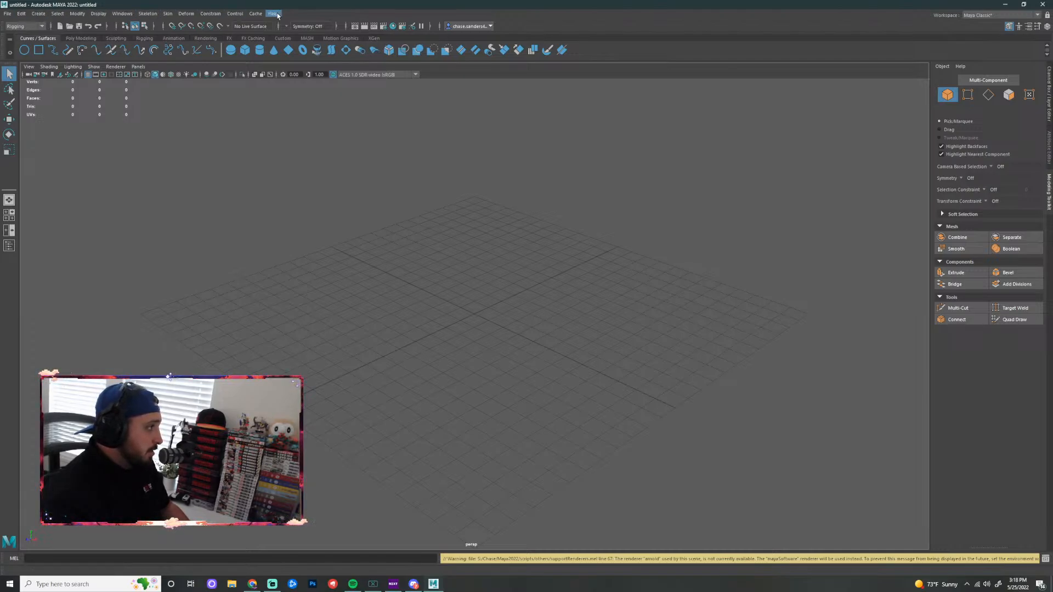
left_click(42, 26)
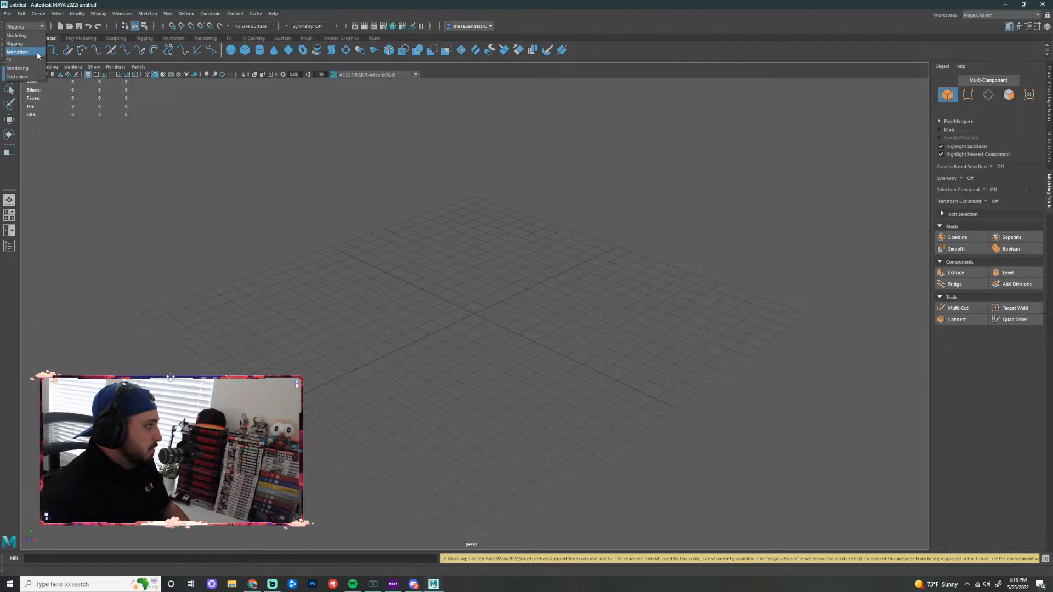
left_click(38, 52)
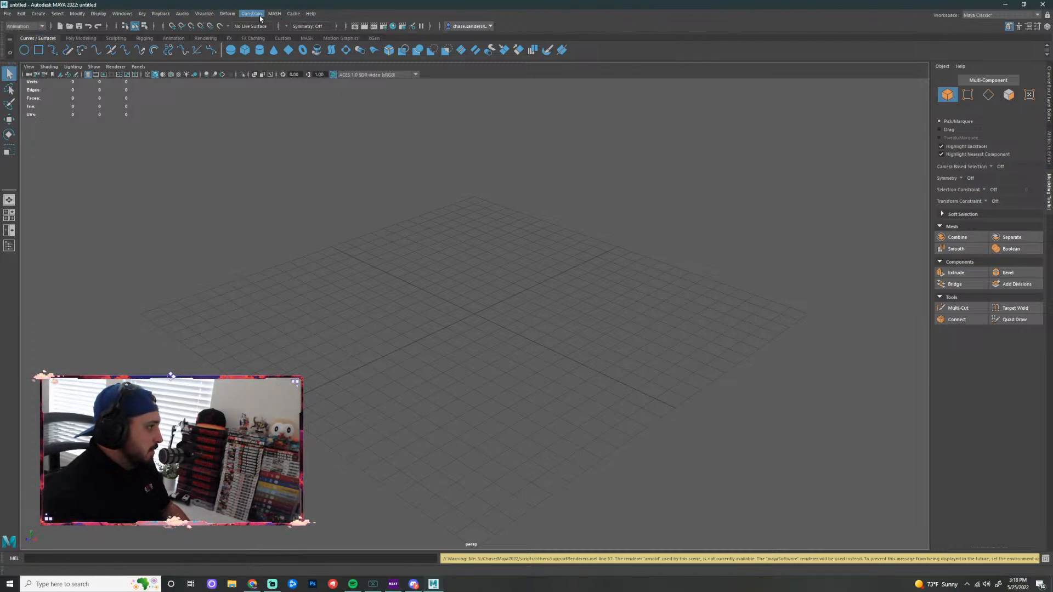
left_click(42, 26)
left_click(11, 59)
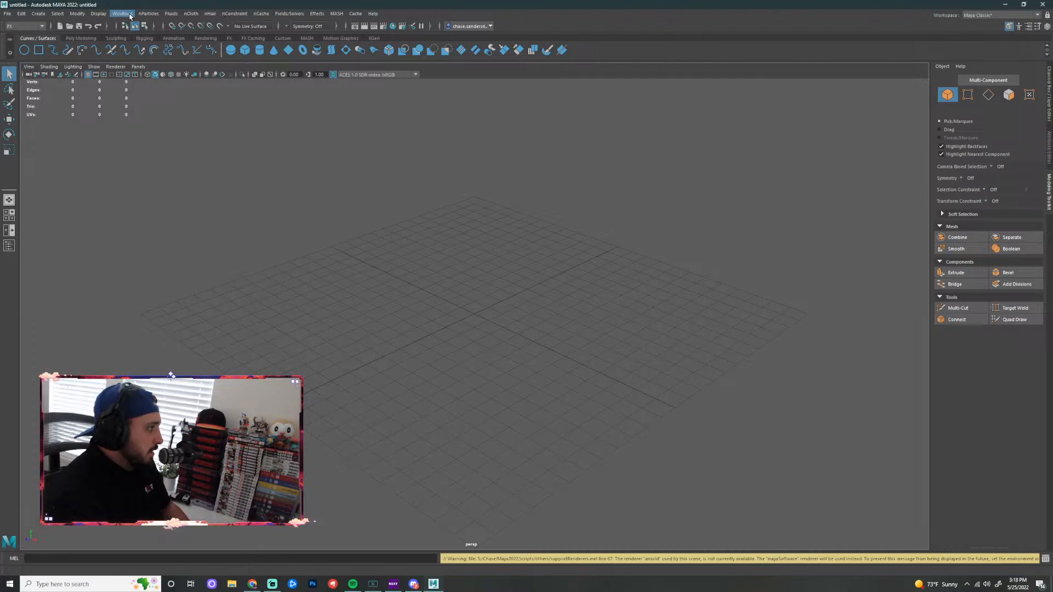
left_click(42, 26)
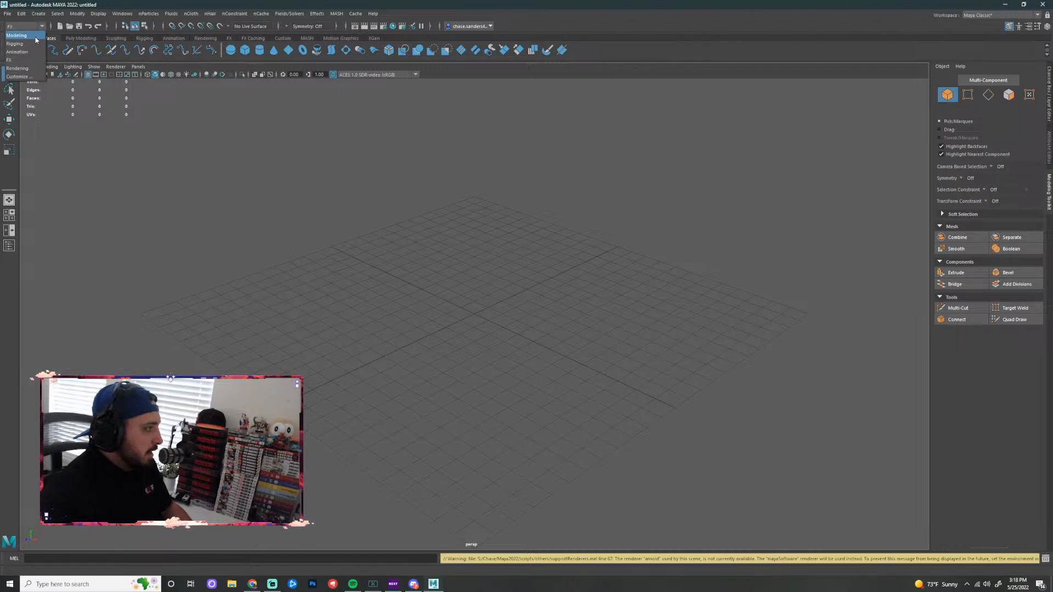
left_click(35, 38)
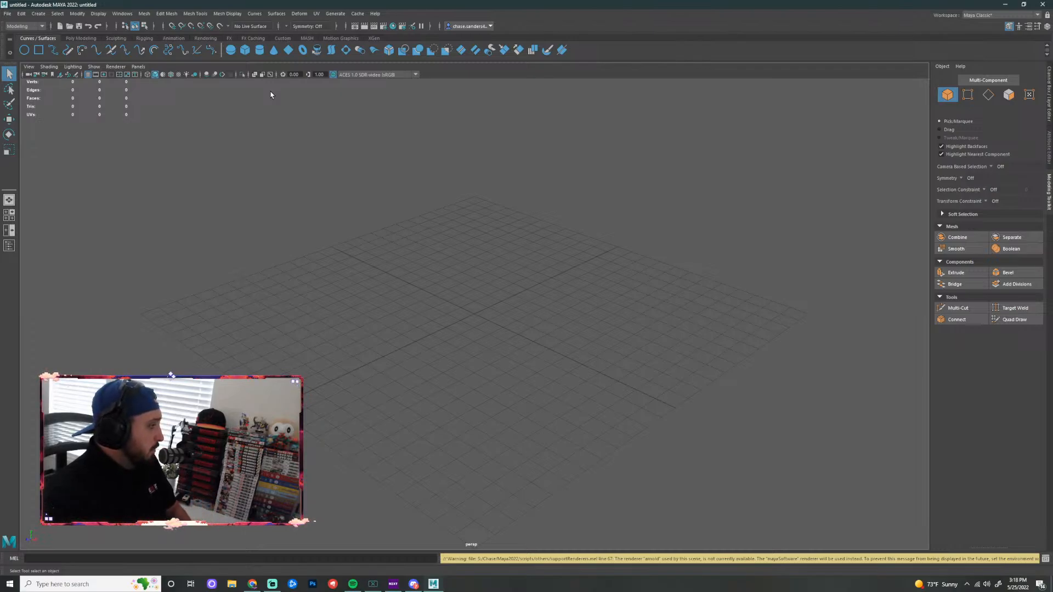
Show the Poly Modeling shelf tools and compare the Animation menu set with Modeling, leaving Modeling active
left_click(82, 39)
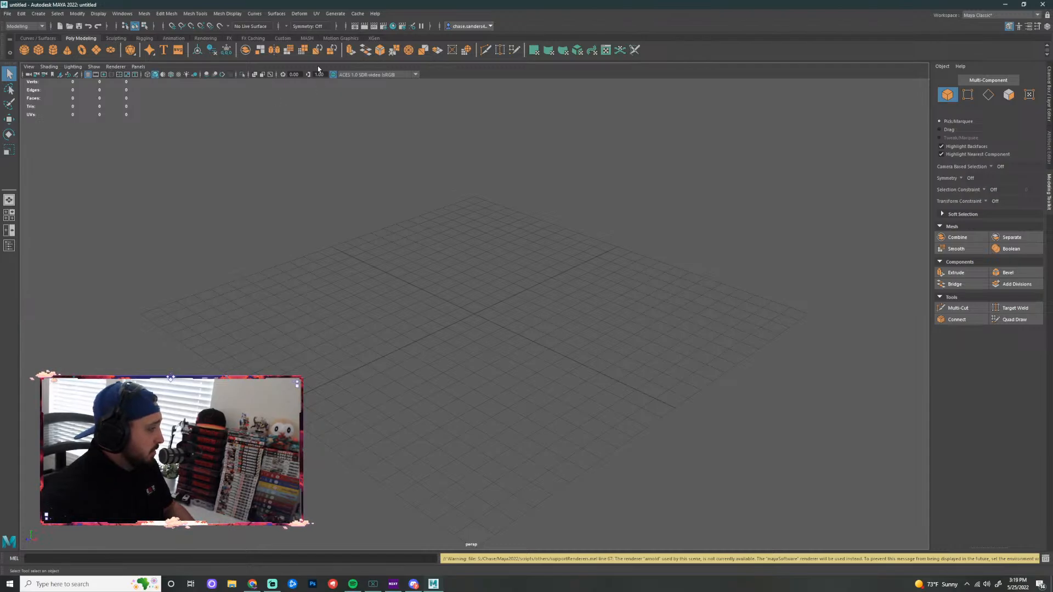
left_click(41, 28)
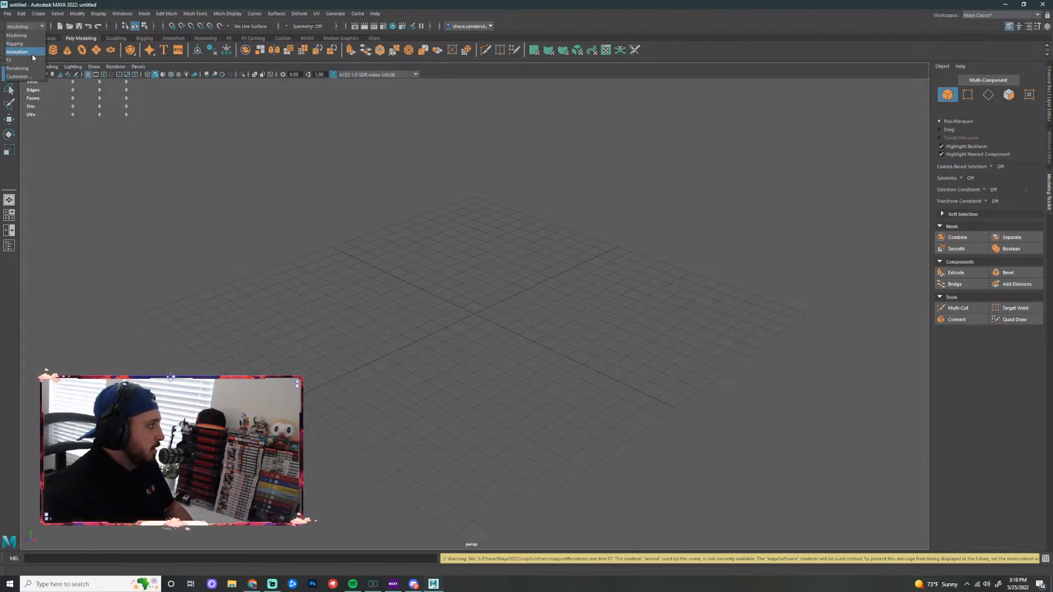
left_click(19, 36)
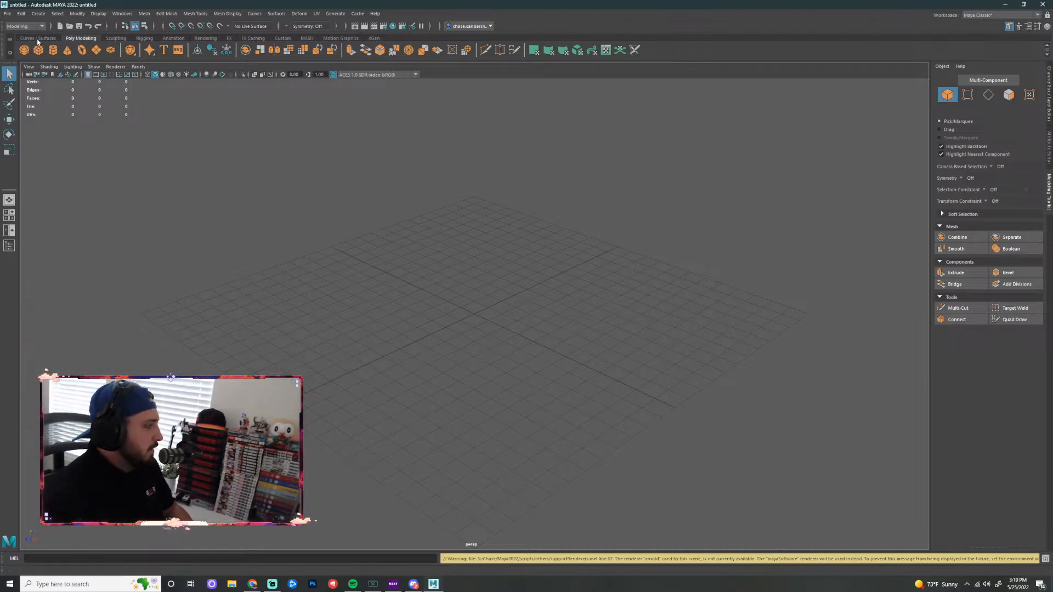
left_click(21, 27)
left_click(28, 50)
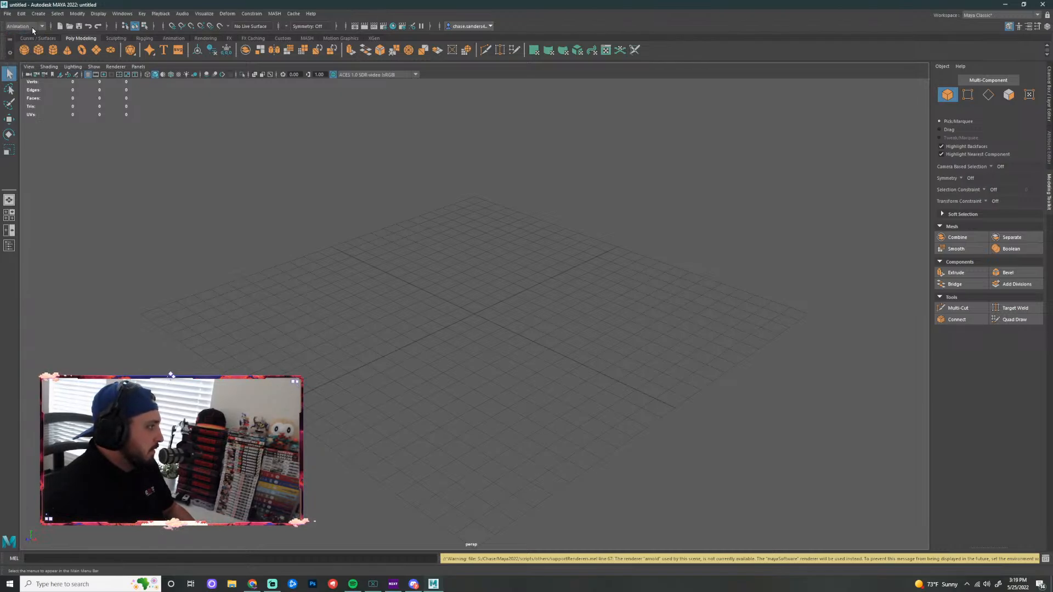
left_click(21, 27)
left_click(32, 36)
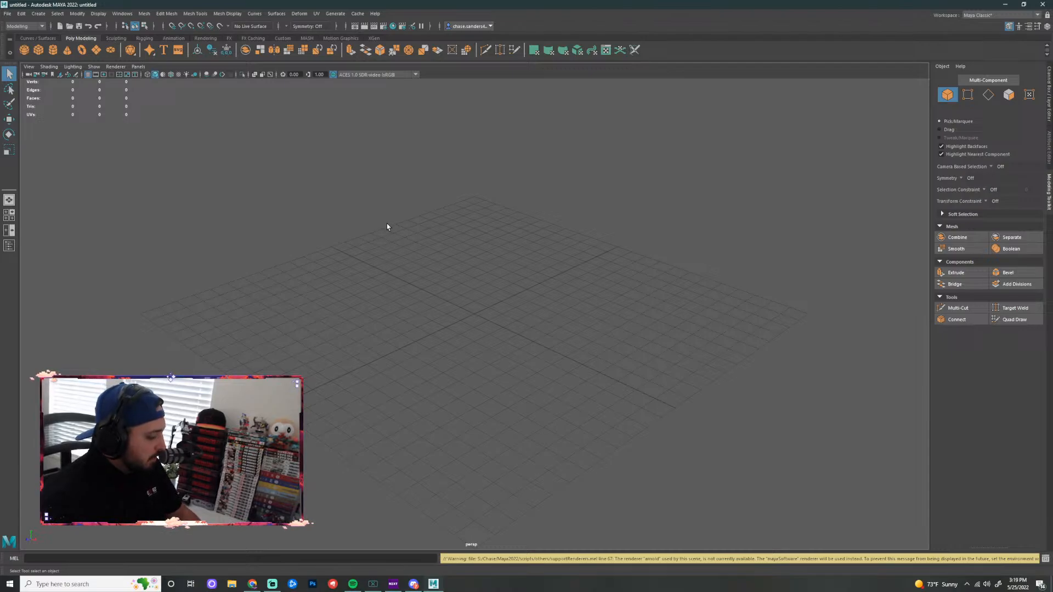
Compare the four-view layout with the single perspective view, ending on the perspective view
key("space")
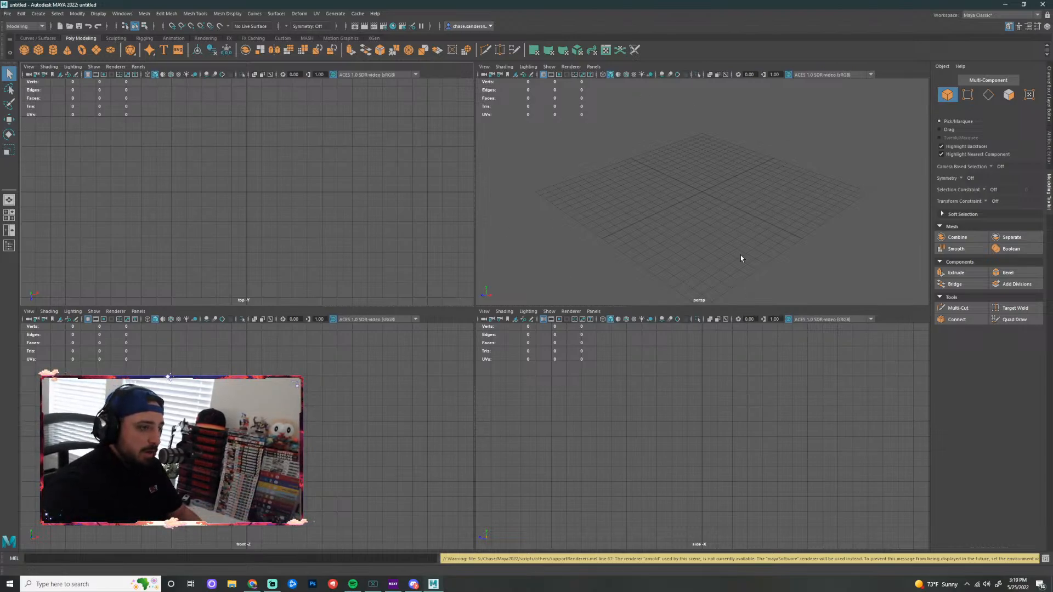
key("space")
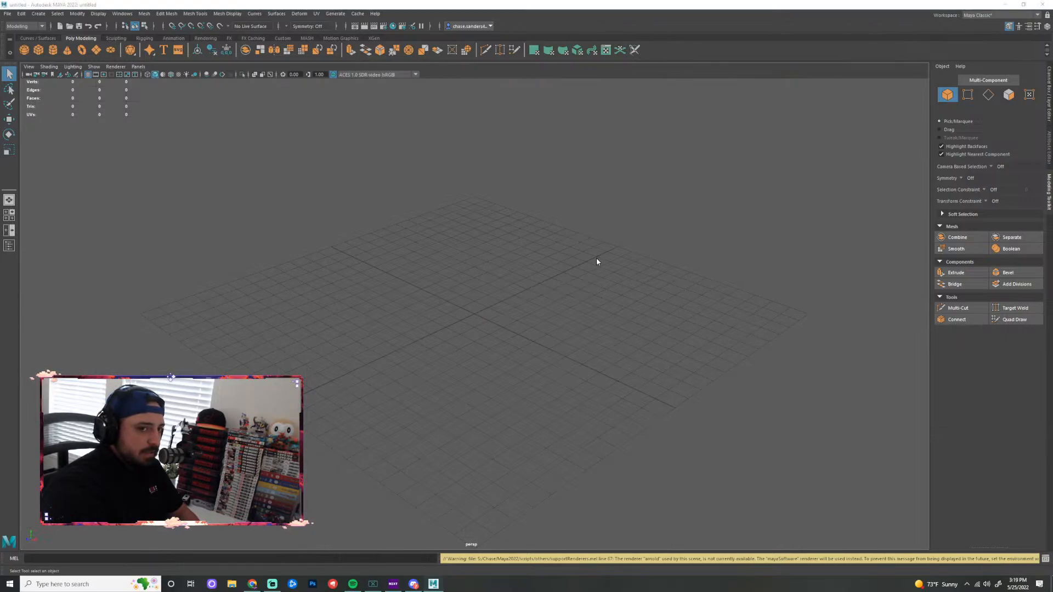
key("space")
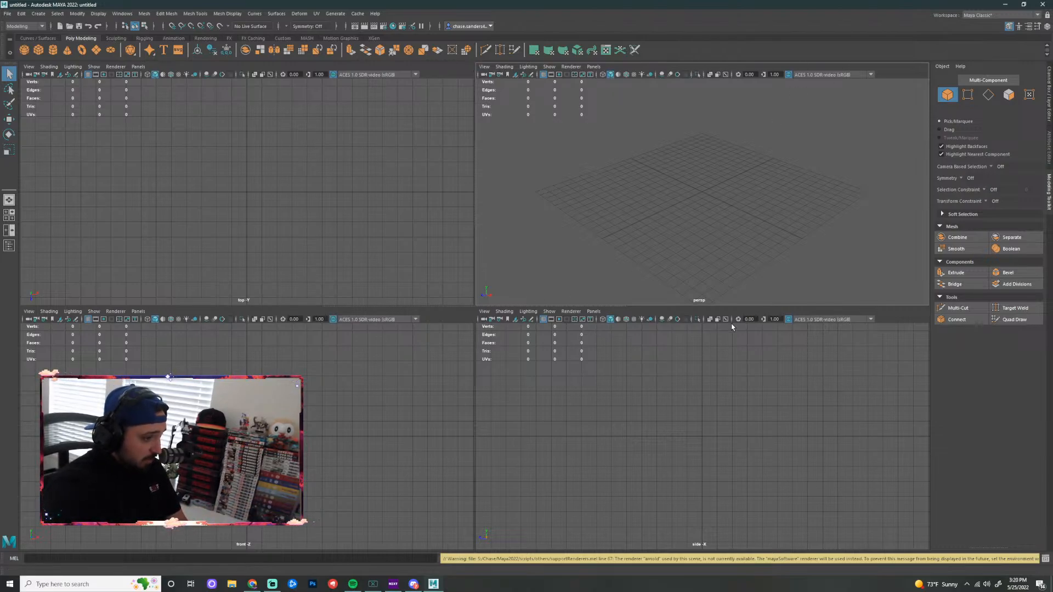
key("space")
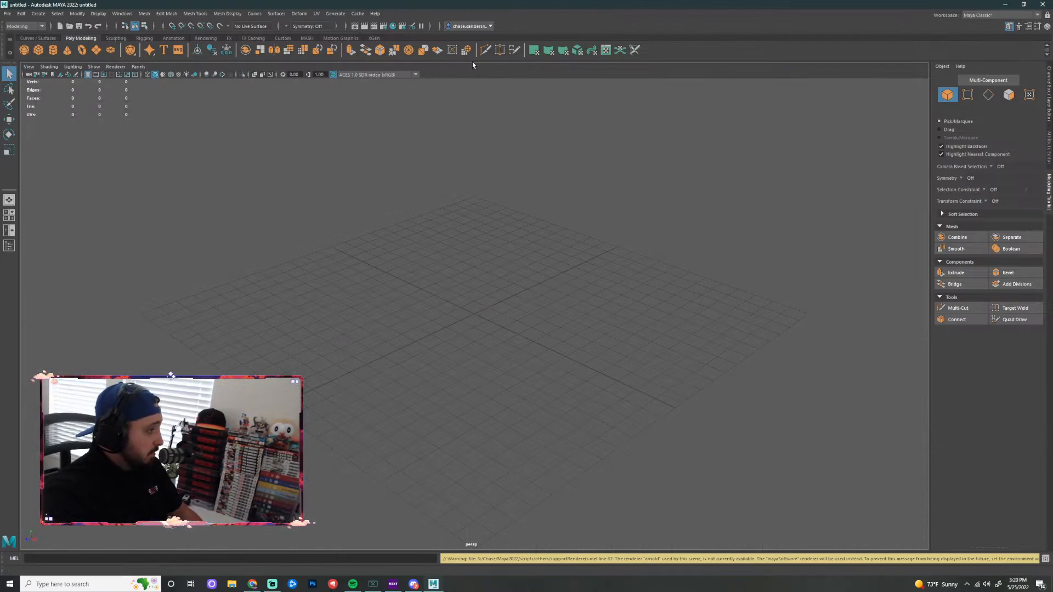
Show the four-view layout and examine the perspective viewport's View commands, returning to the single perspective view
key("space")
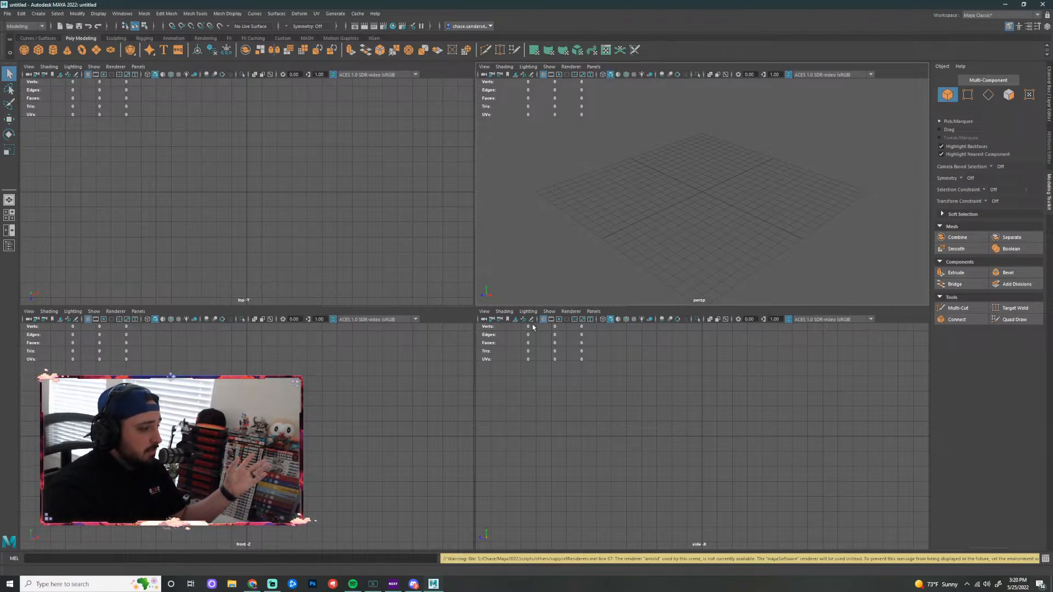
left_click(484, 67)
mouse_move(484, 67)
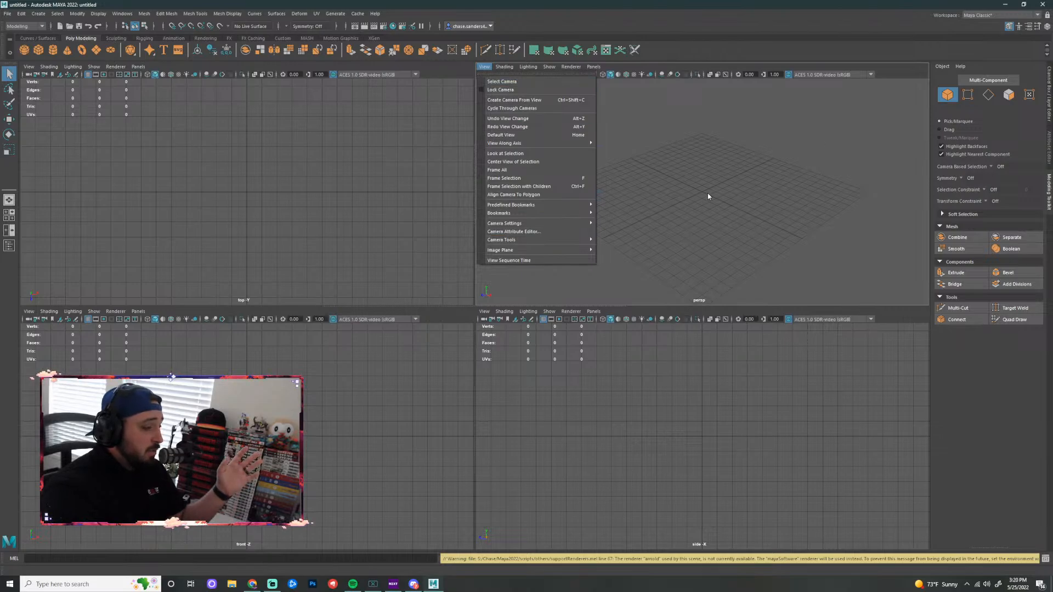
mouse_move(585, 225)
left_click(777, 171)
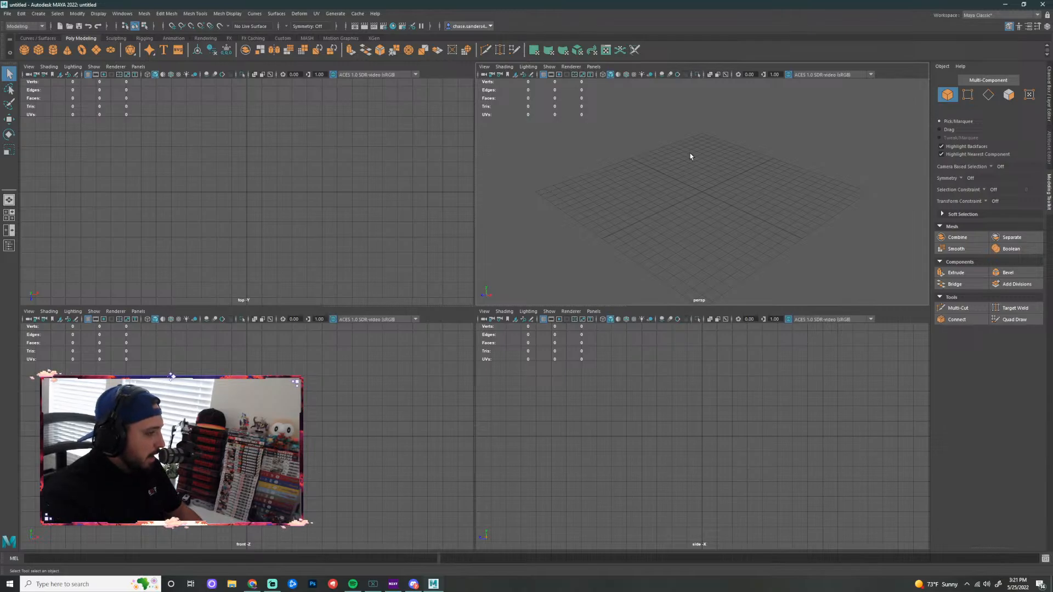
key("space")
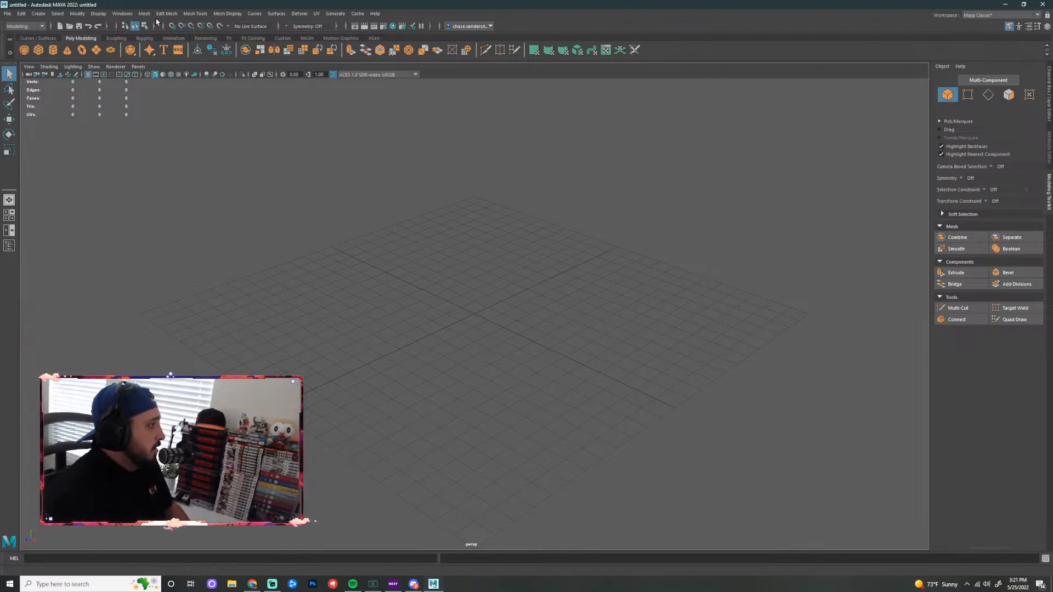
Turn the Poly Count heads-up display off and back on
left_click(99, 13)
mouse_move(131, 47)
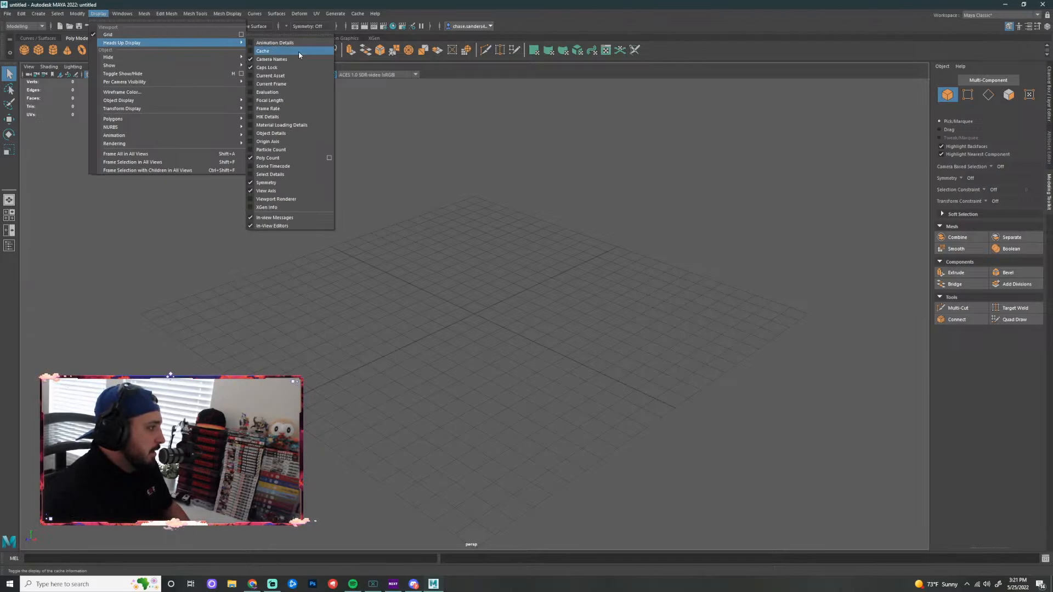
left_click(295, 158)
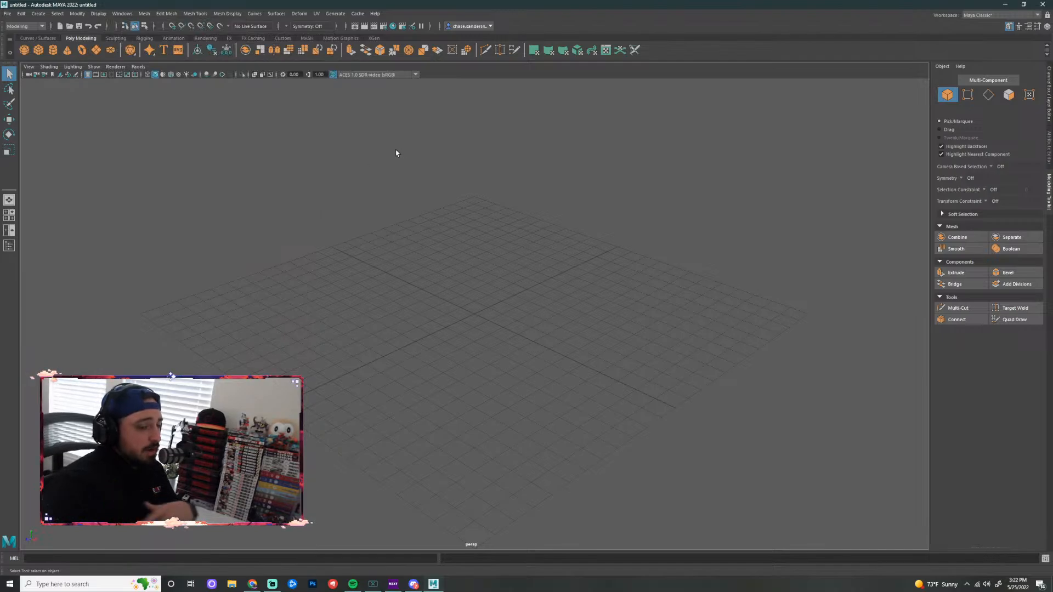
left_click(124, 14)
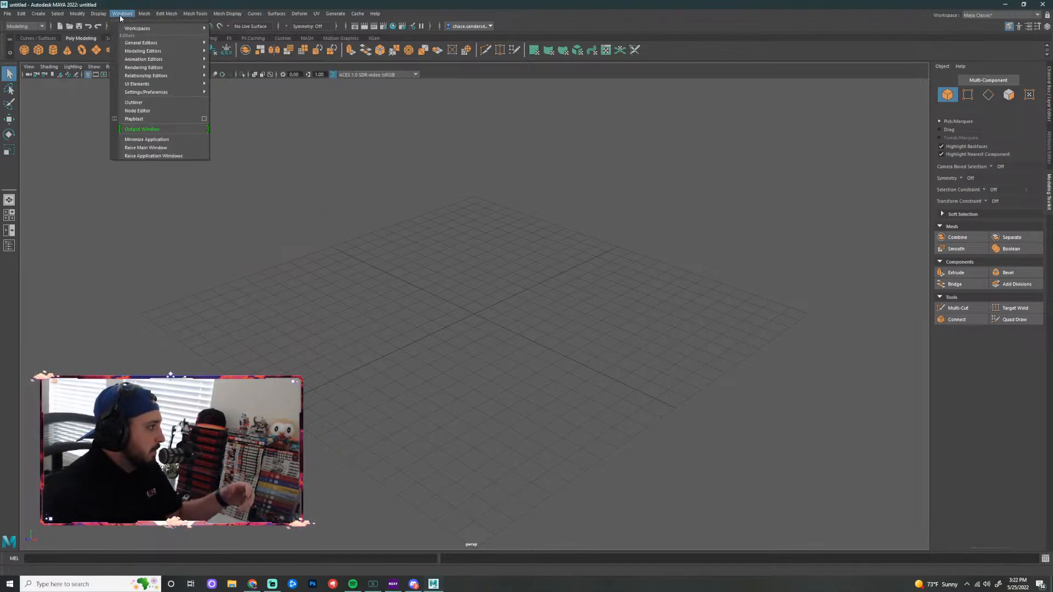
mouse_move(98, 14)
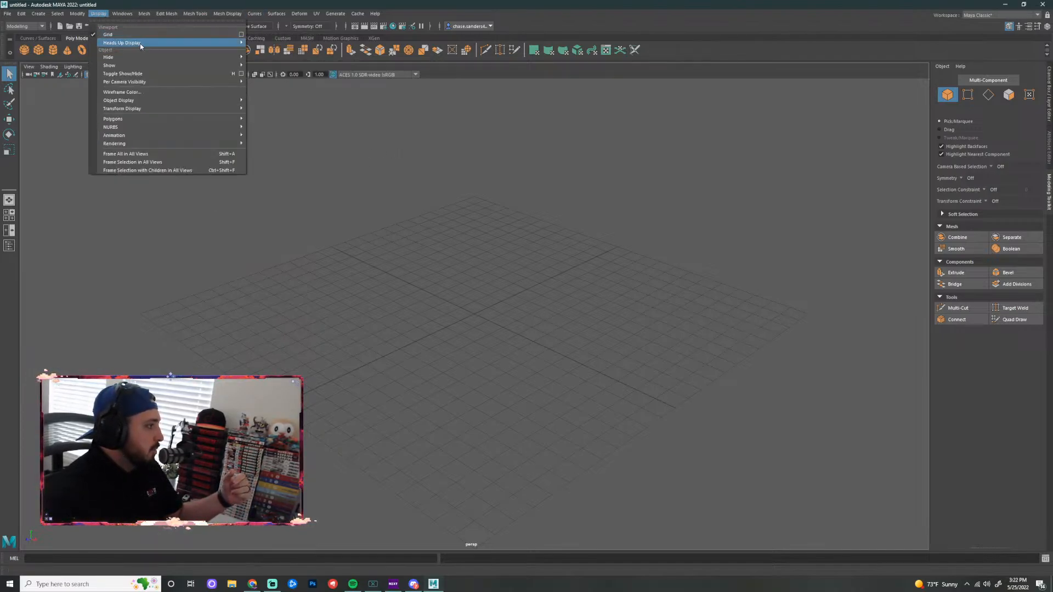
mouse_move(140, 44)
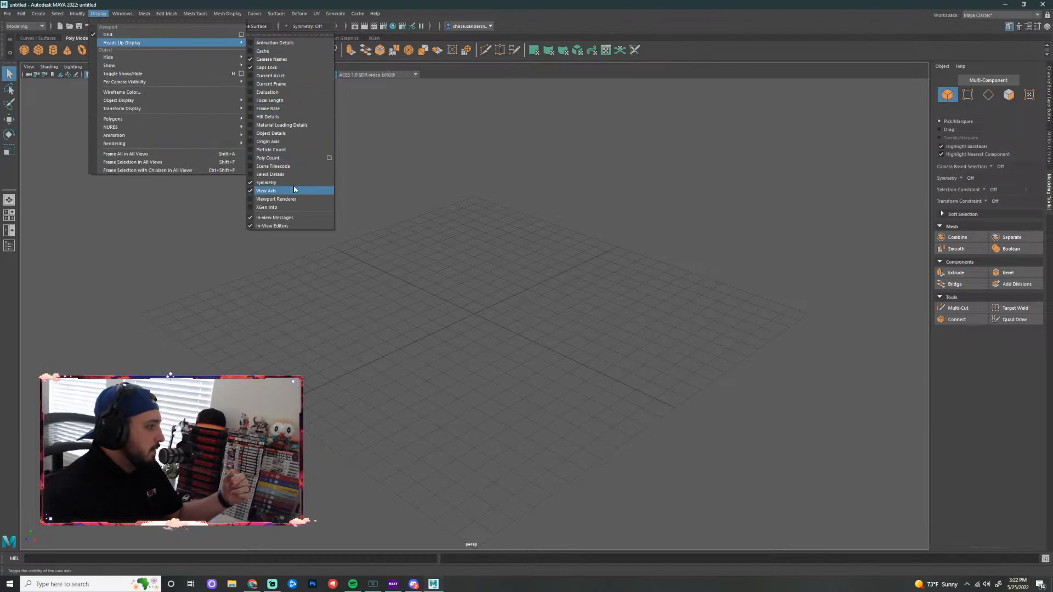
left_click(258, 158)
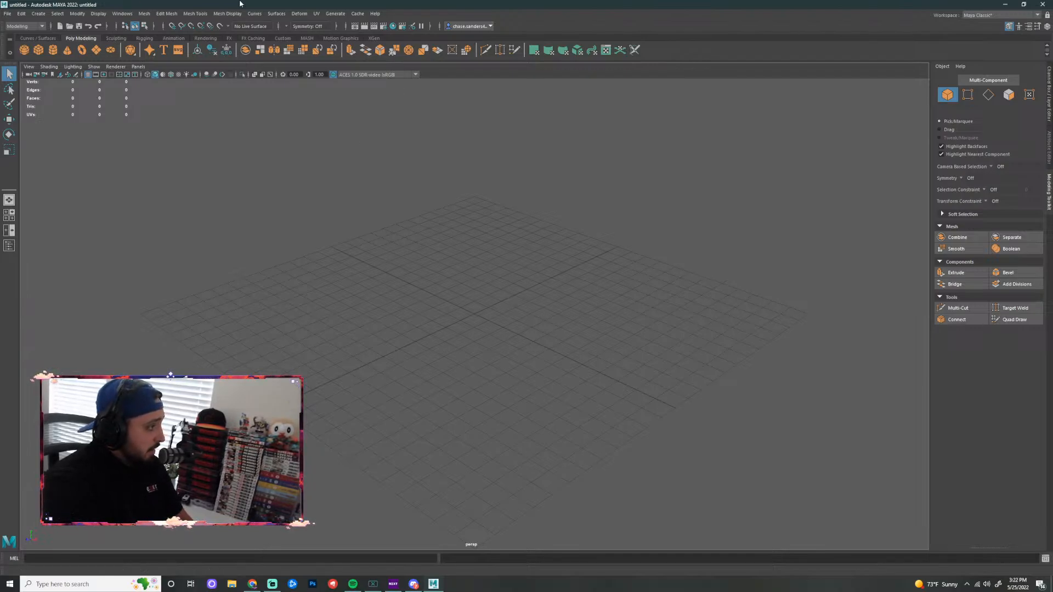
Compare the four-view layout and the side-by-side front and perspective layout with the single perspective view, ending on the latter
left_click(8, 219)
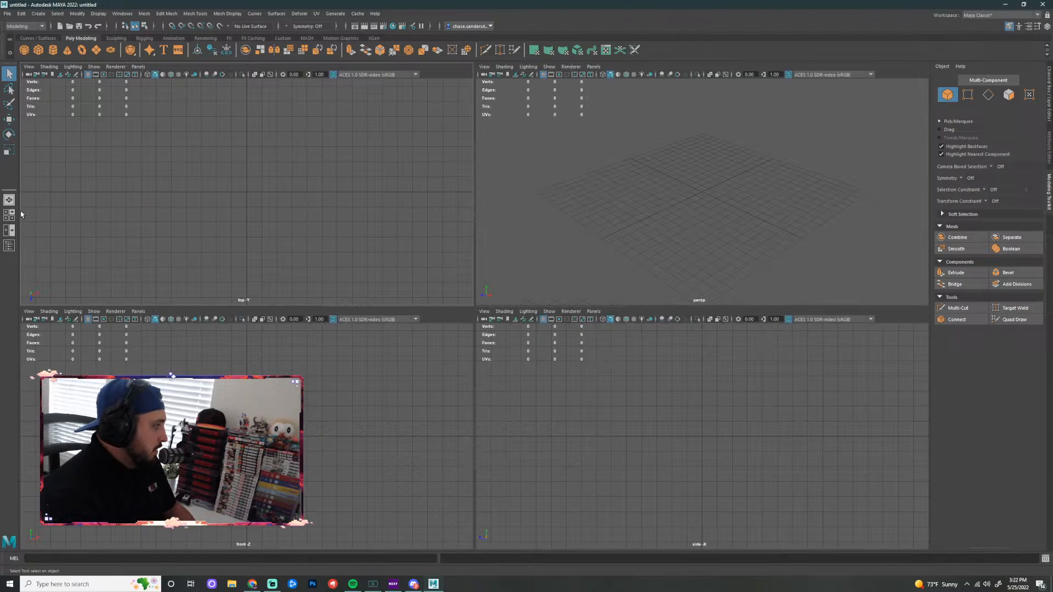
left_click(9, 200)
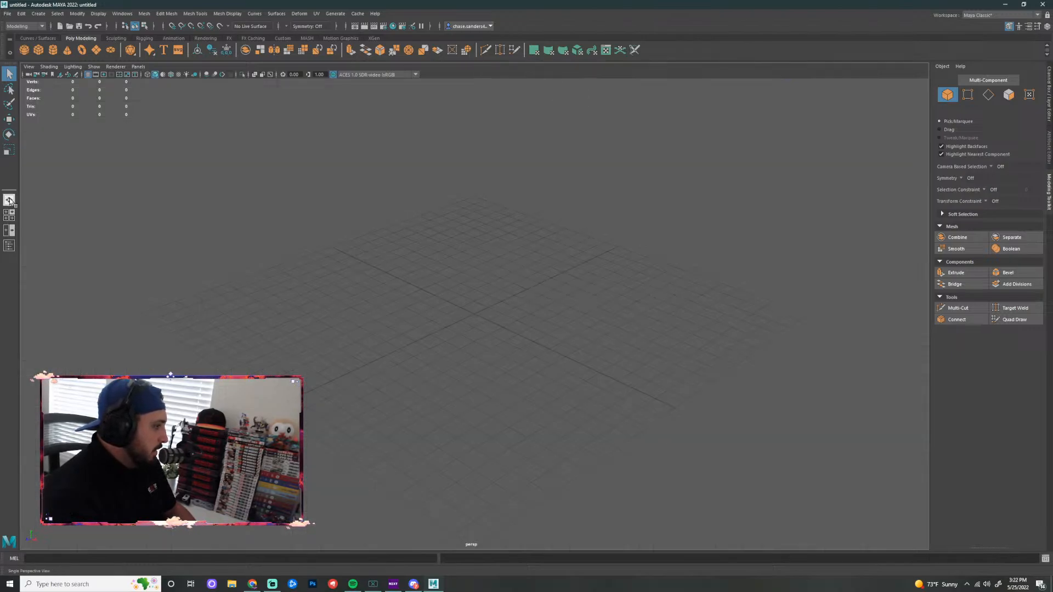
left_click(9, 230)
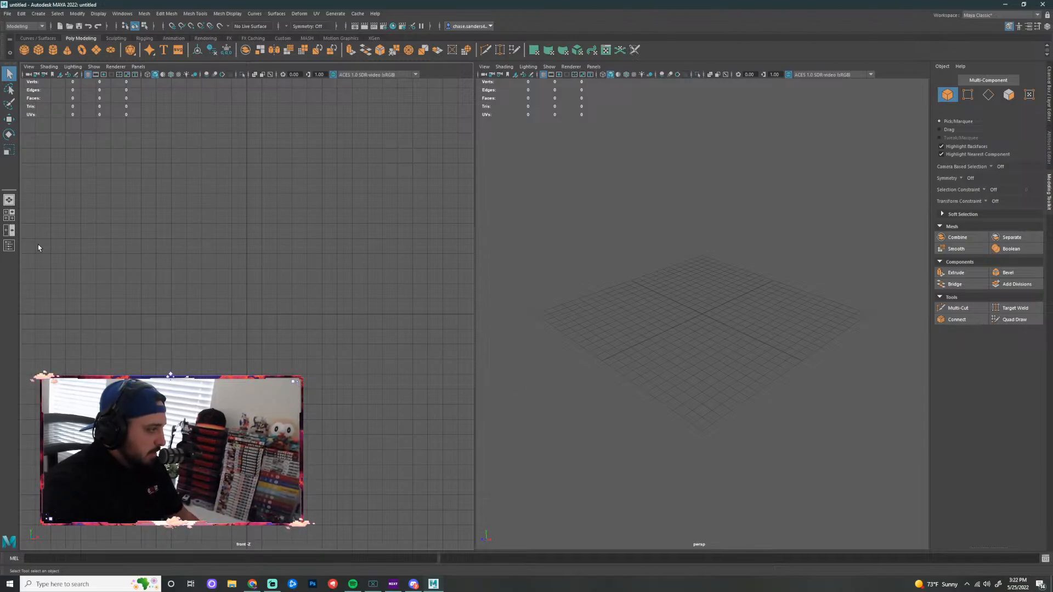
left_click(10, 200)
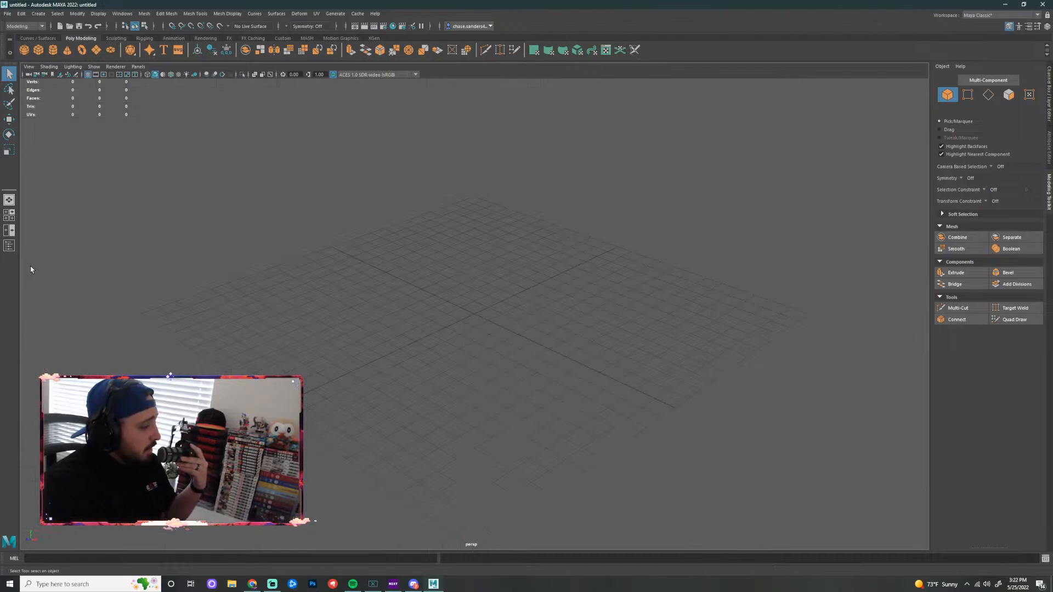
Show the Outliner beside the perspective view, widen it, and leave it collapsed
left_click(9, 247)
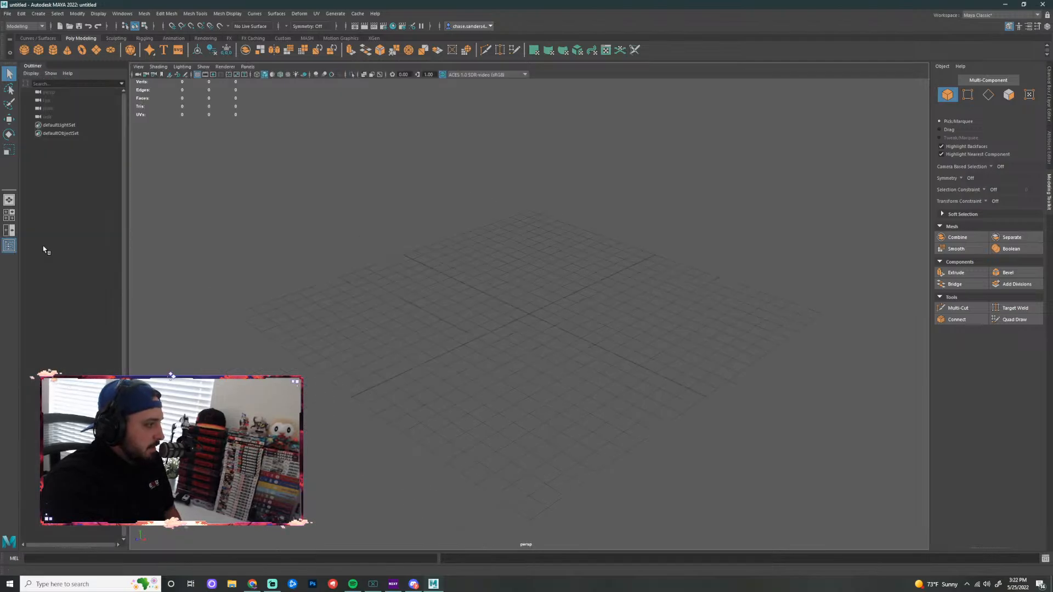
left_click_drag(135, 201, 196, 199)
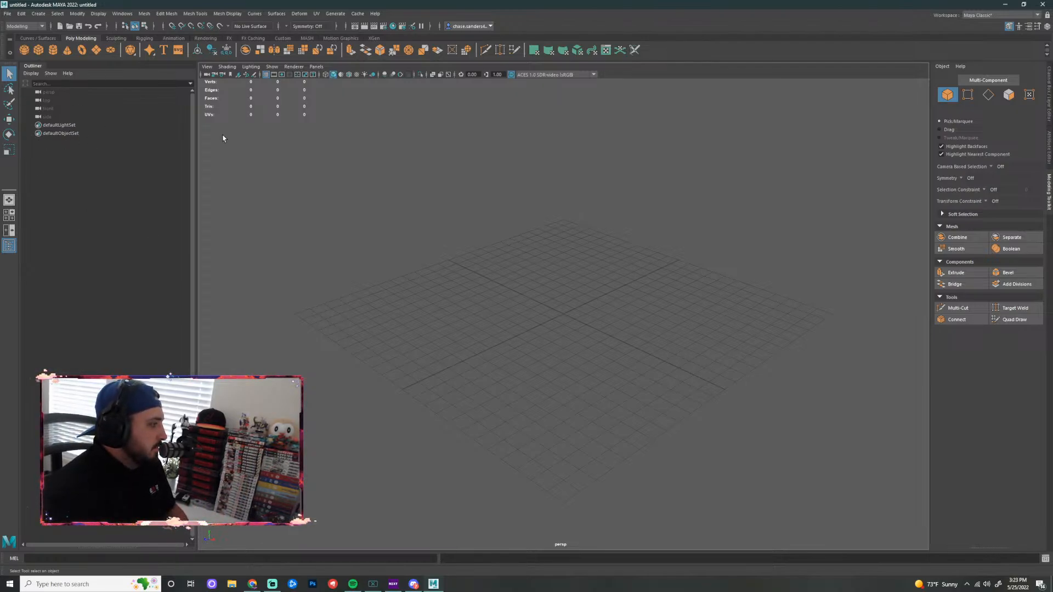
left_click(35, 66)
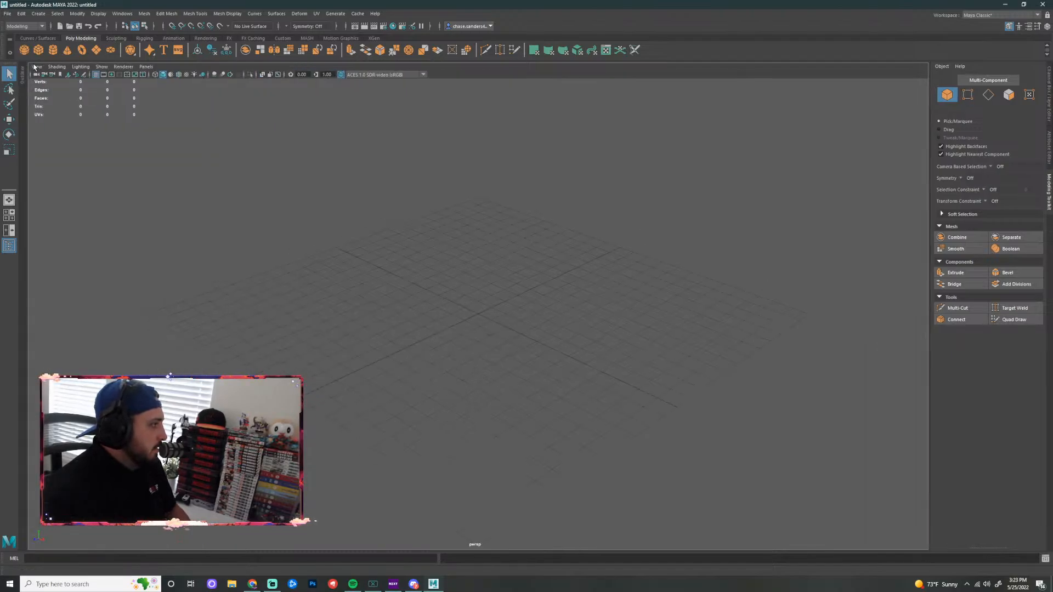
left_click(9, 246)
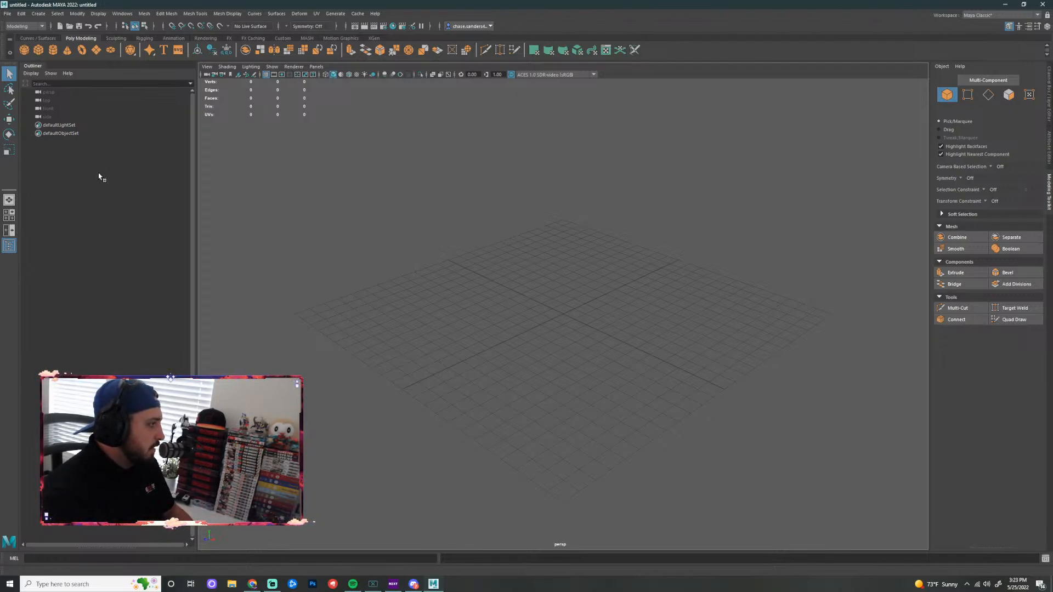
left_click(33, 67)
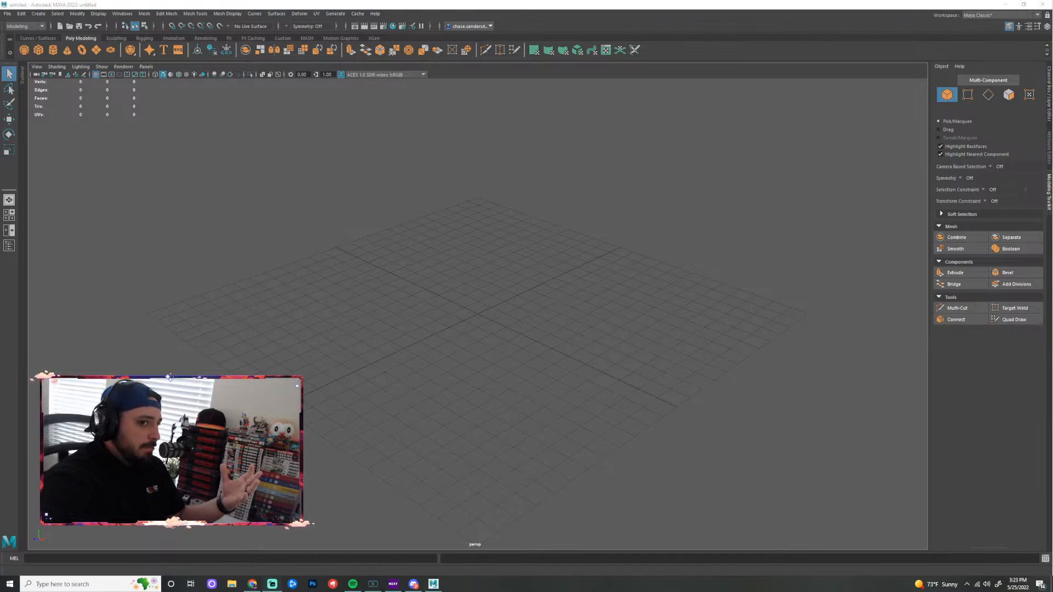
Show the widened Channel Box / Layer Editor and the Attribute Editor, returning to the Modeling Toolkit and widening it
left_click(1049, 110)
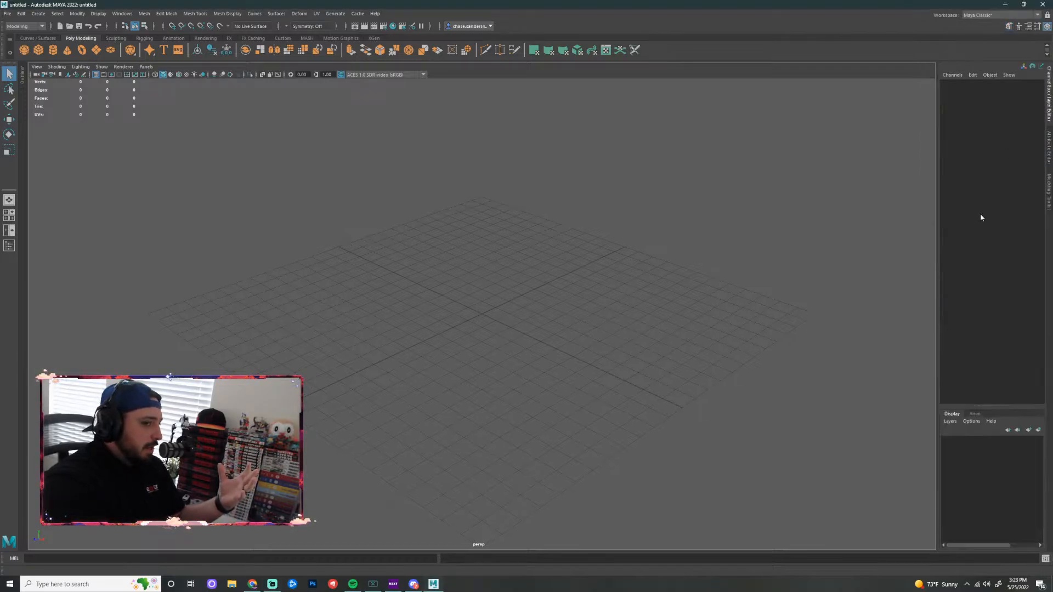
left_click_drag(938, 302, 872, 303)
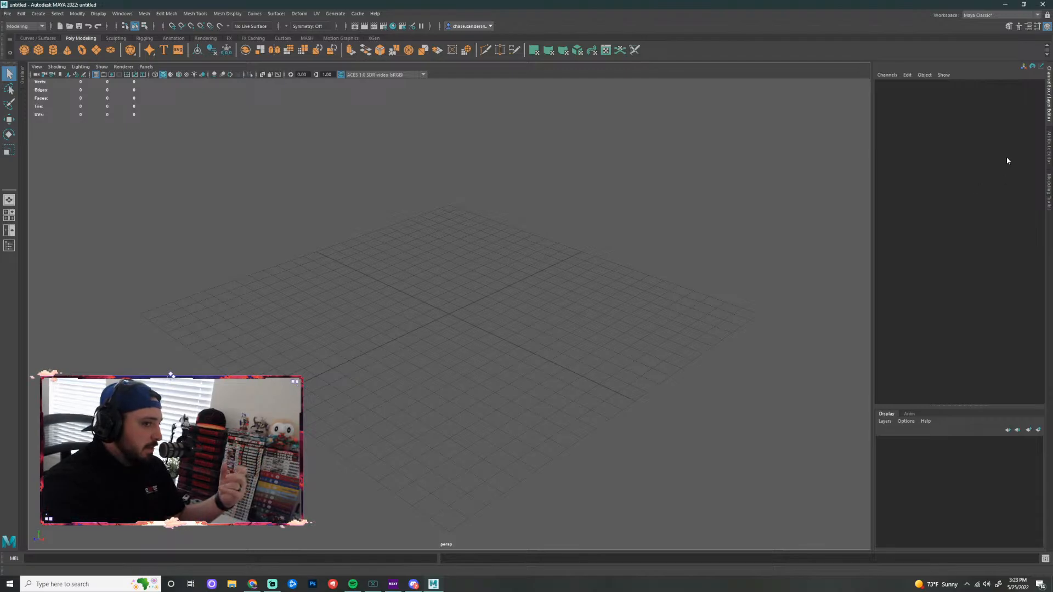
left_click(1050, 155)
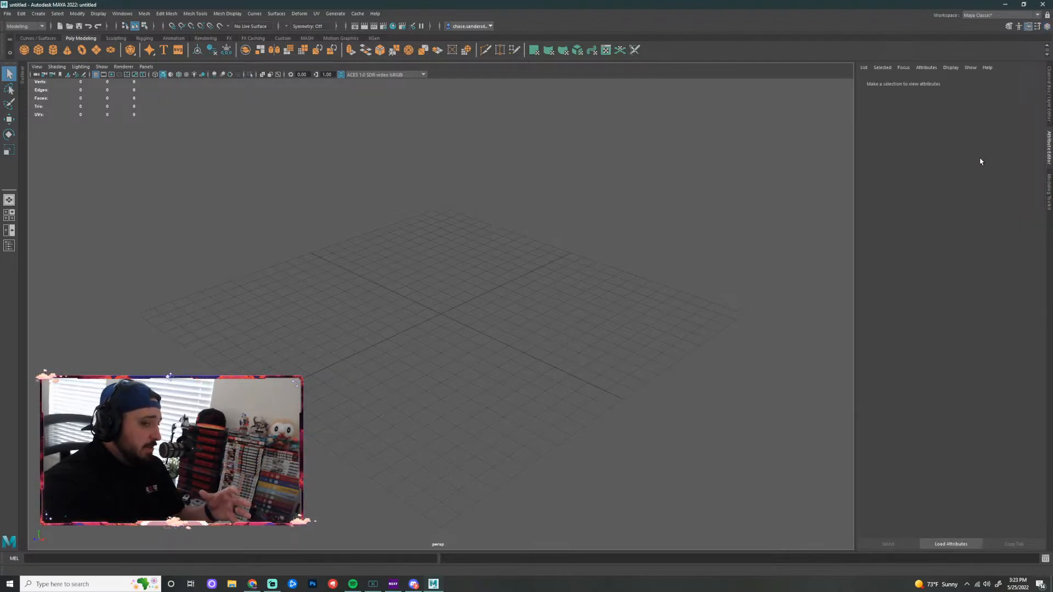
left_click(1049, 193)
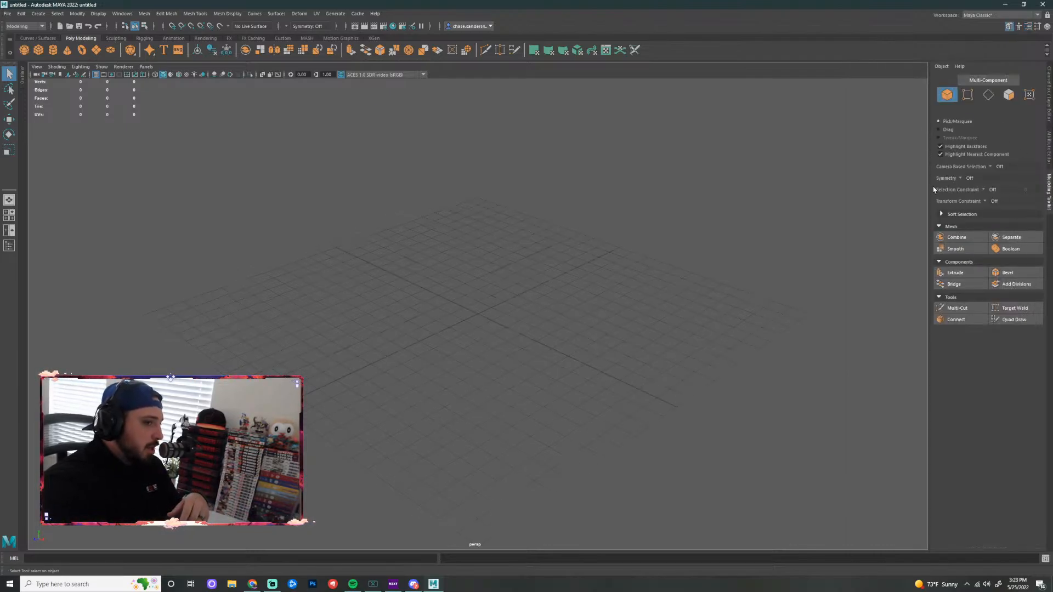
left_click_drag(931, 180, 899, 181)
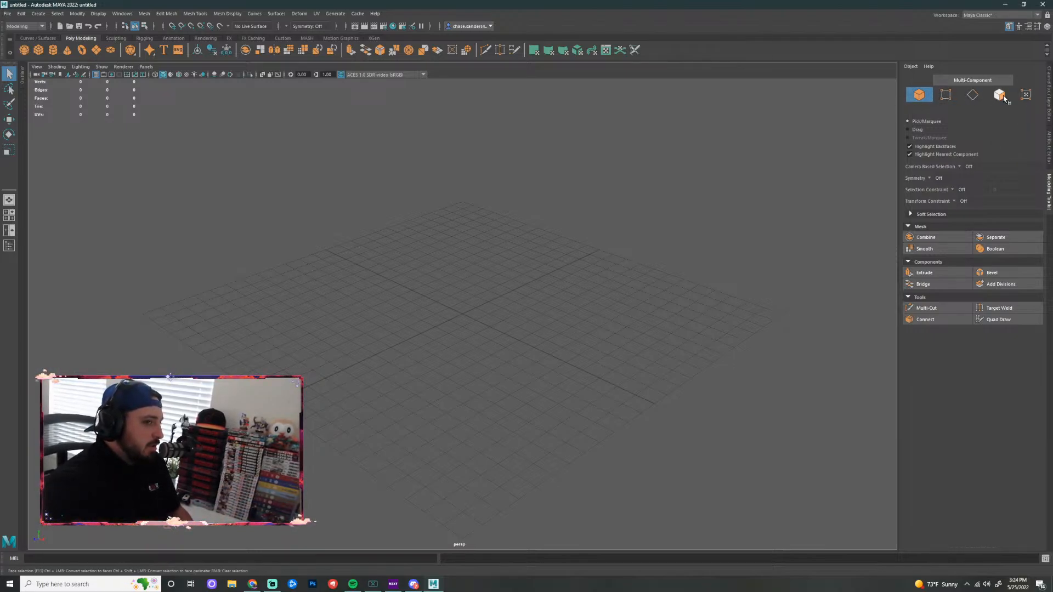
Try Multi-Component mode and the Drag selection style in the Modeling Toolkit, returning to object selection with Pick/Marquee
left_click(973, 81)
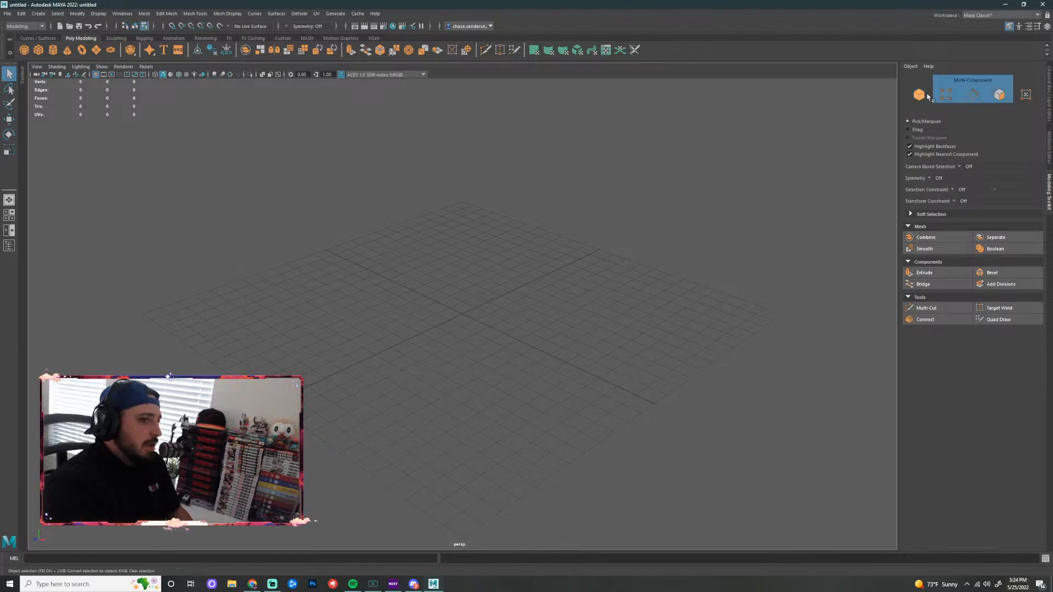
key("F8")
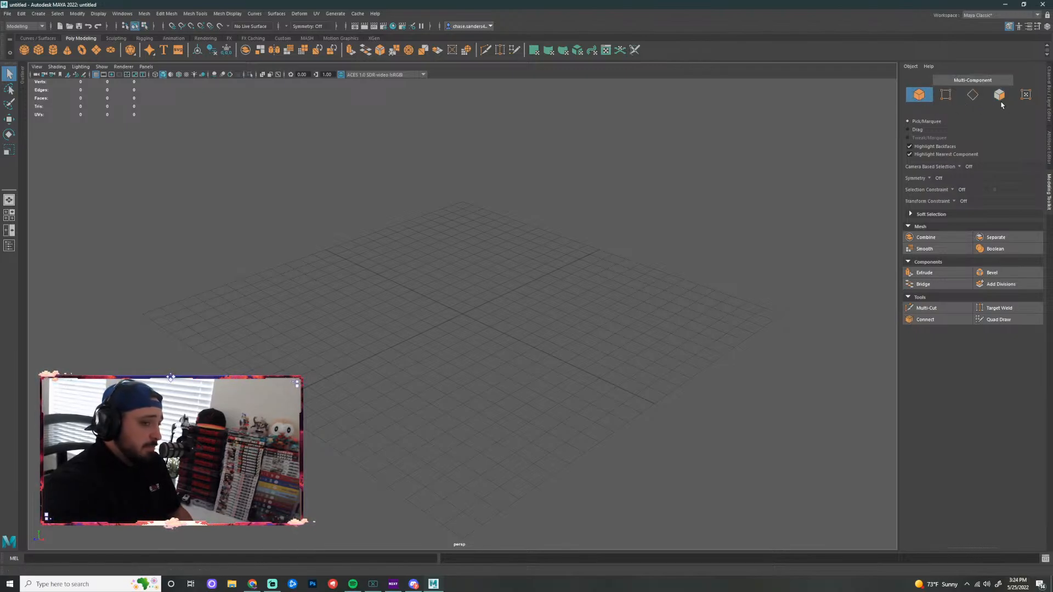
left_click(908, 130)
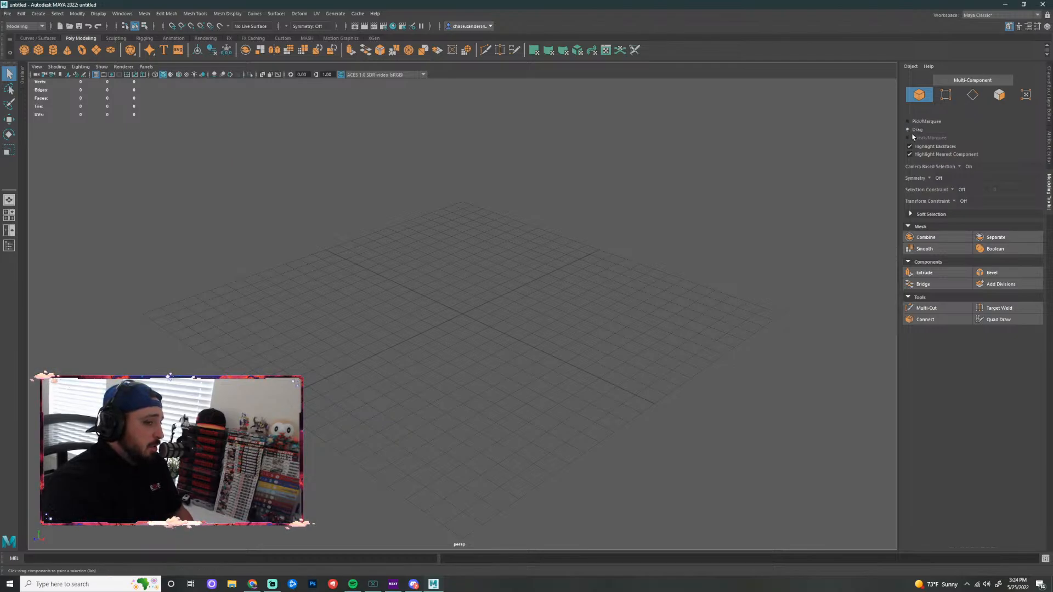
left_click_drag(515, 158, 764, 276)
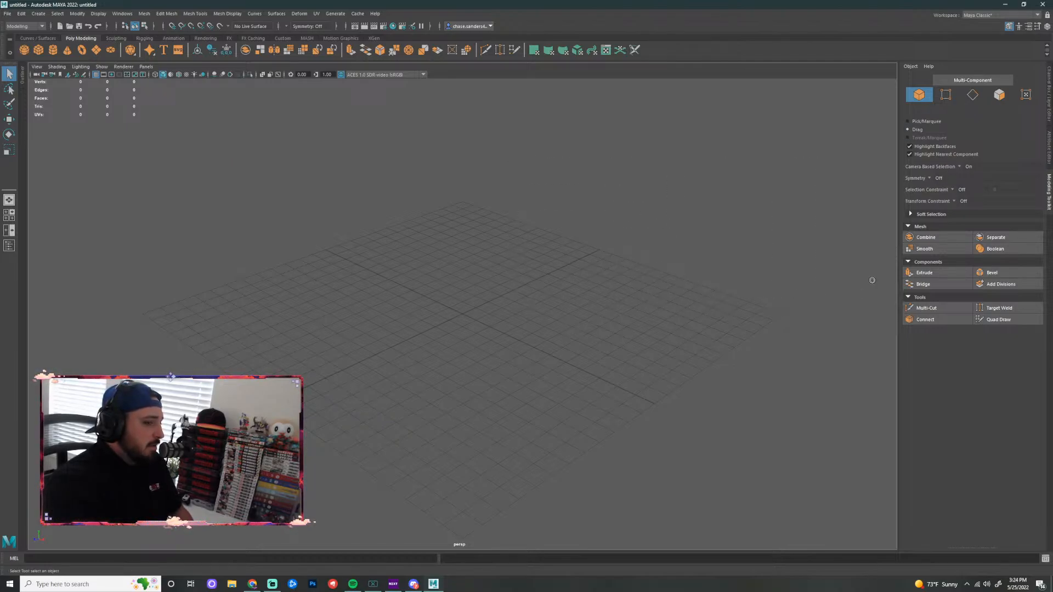
left_click(908, 122)
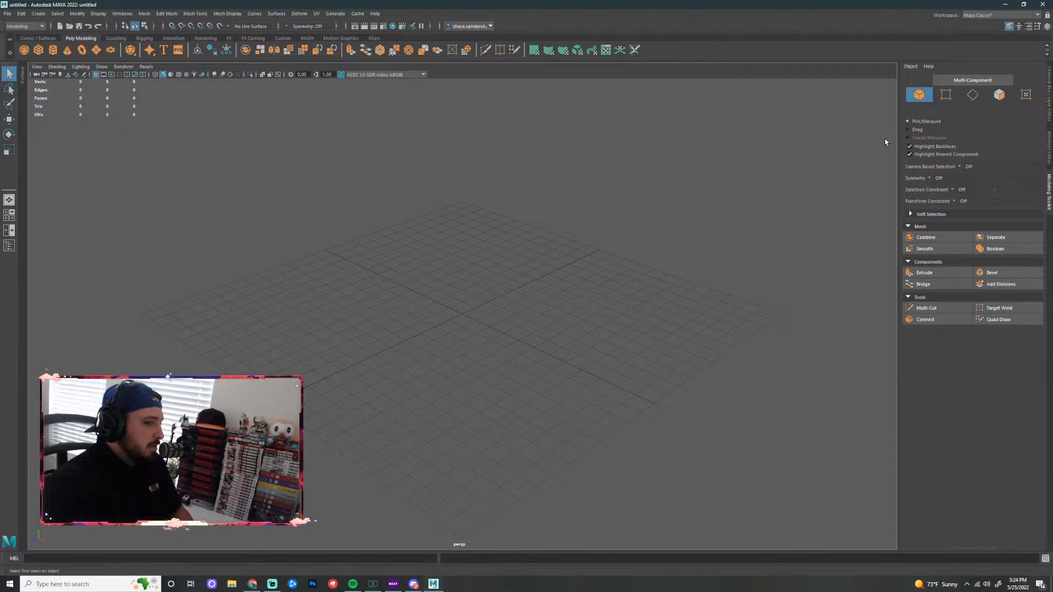
left_click(908, 130)
left_click_drag(526, 157, 749, 291)
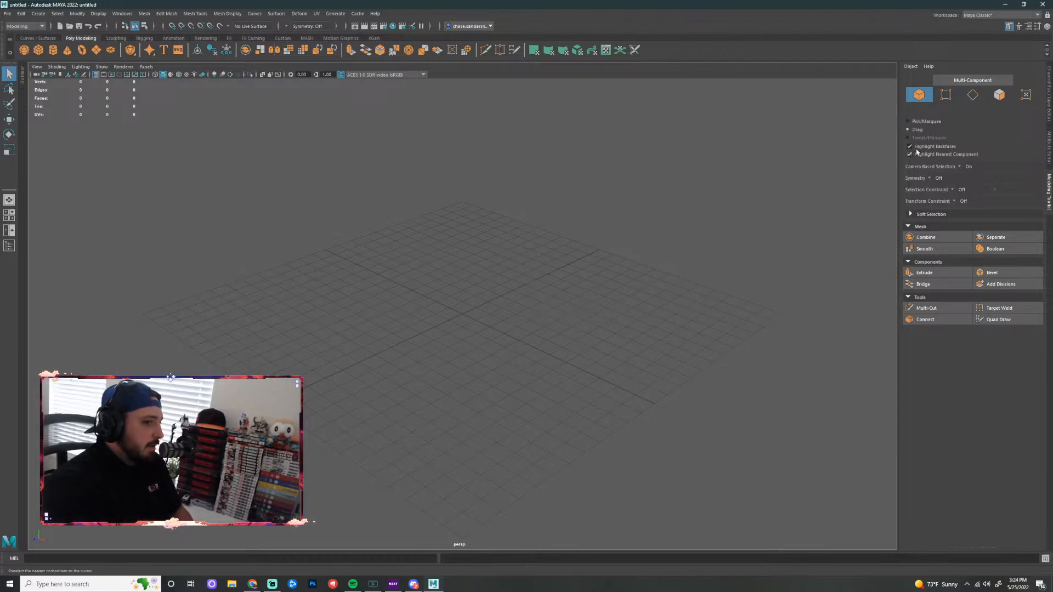
left_click(908, 122)
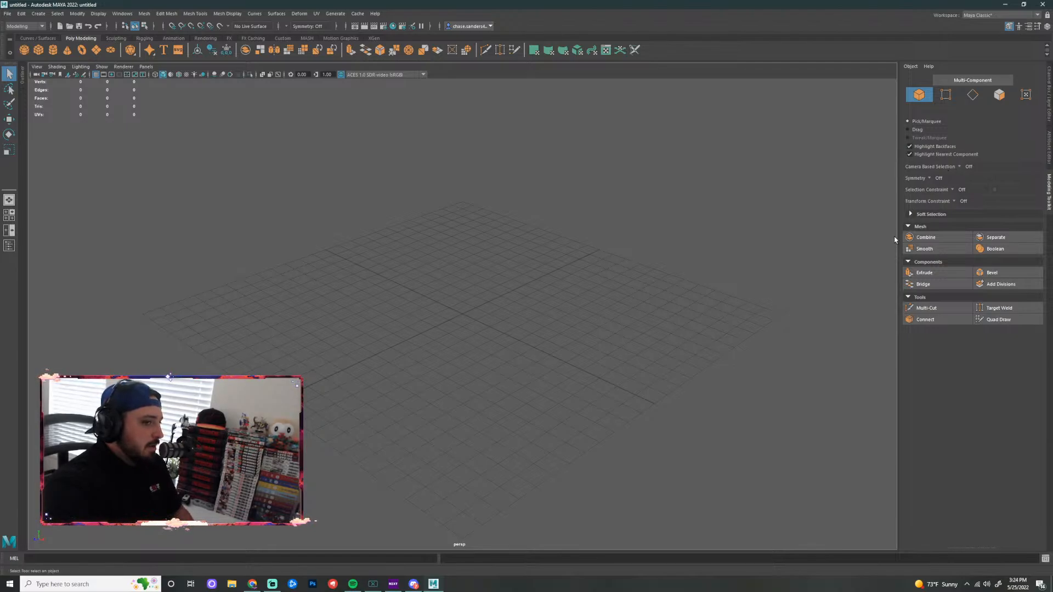
Show the Camera Based Selection options and the Soft Selection settings in the Modeling Toolkit, leaving Soft Selection collapsed
left_click(959, 168)
left_click(960, 164)
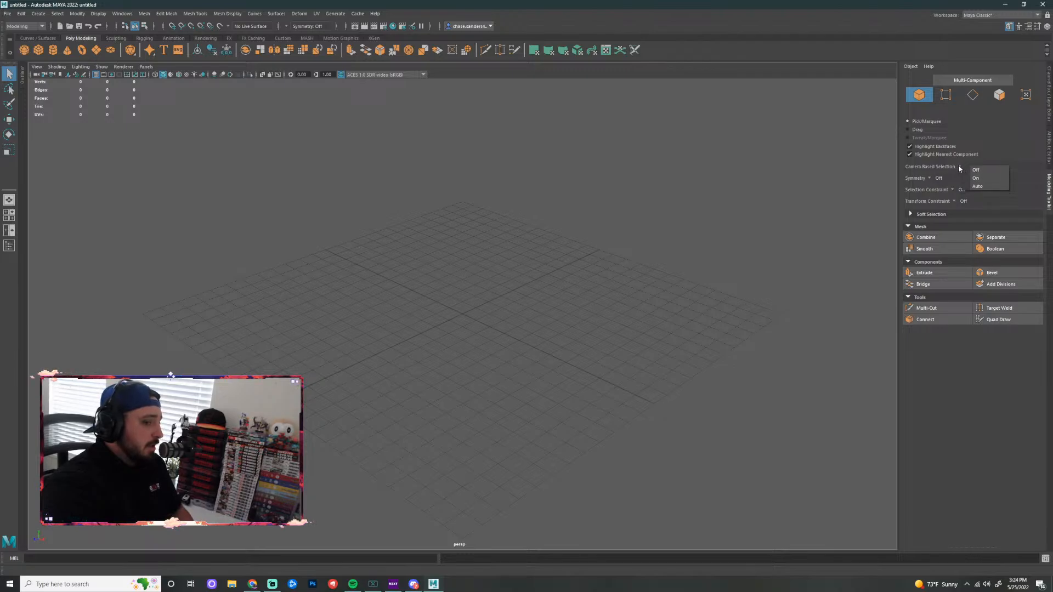
left_click(1015, 144)
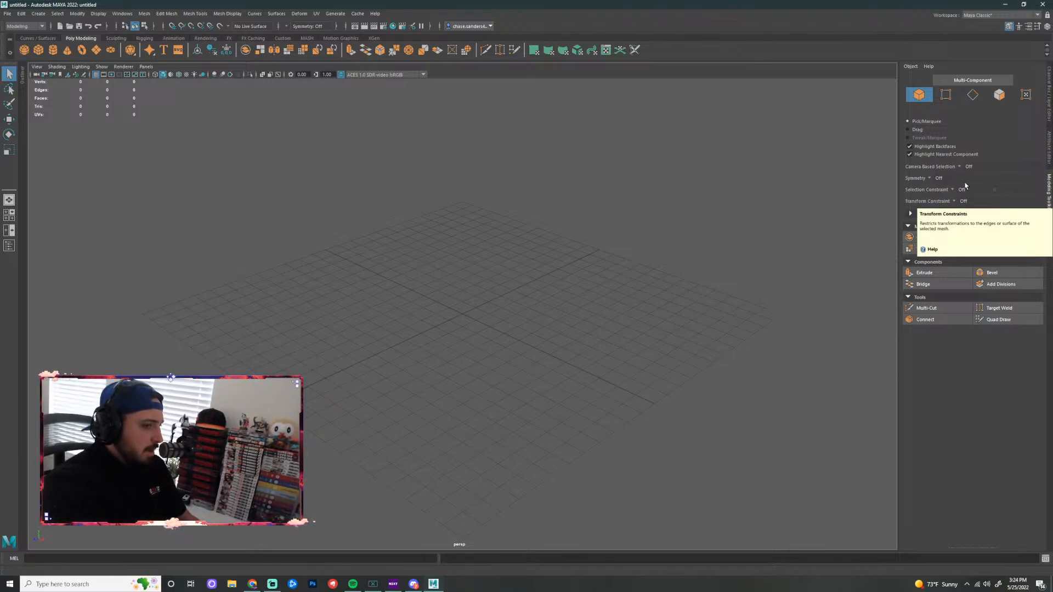
left_click(910, 214)
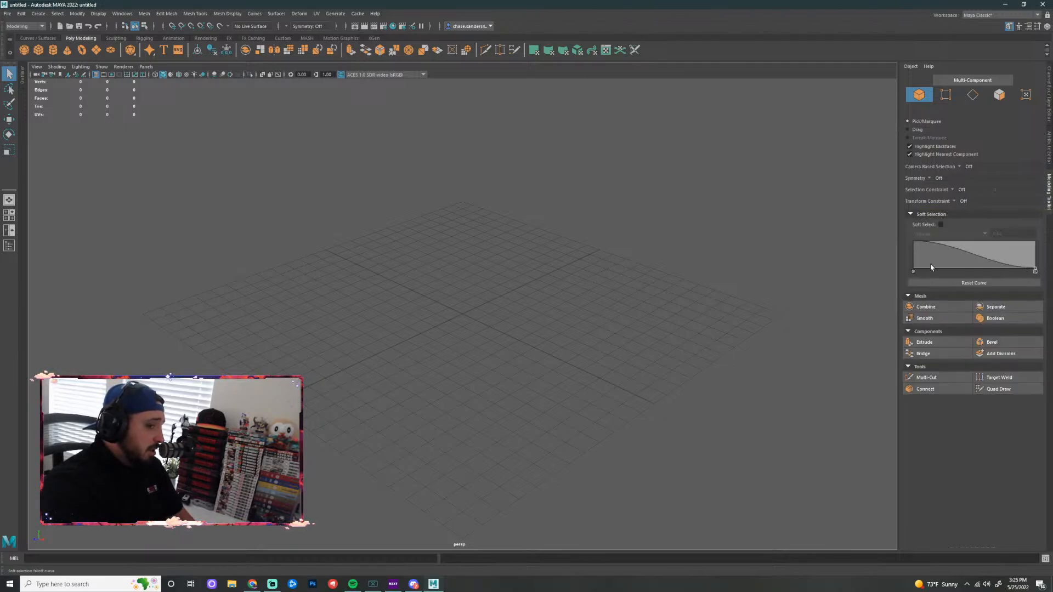
left_click(911, 214)
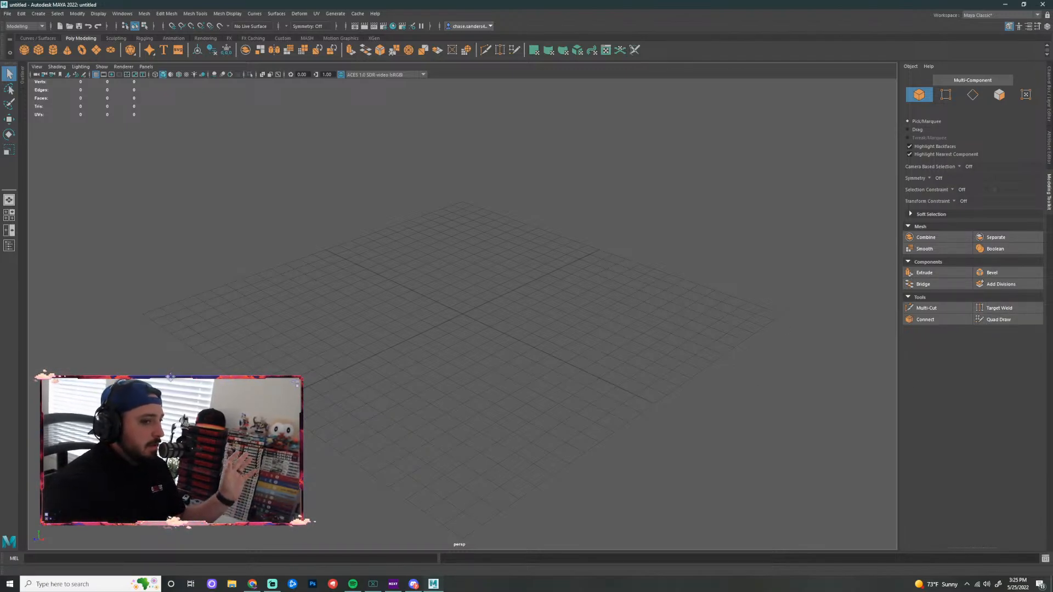
Review the Attribute Editor and the Channel Box / Layer Editor, returning to the Modeling Toolkit
left_click(1049, 150)
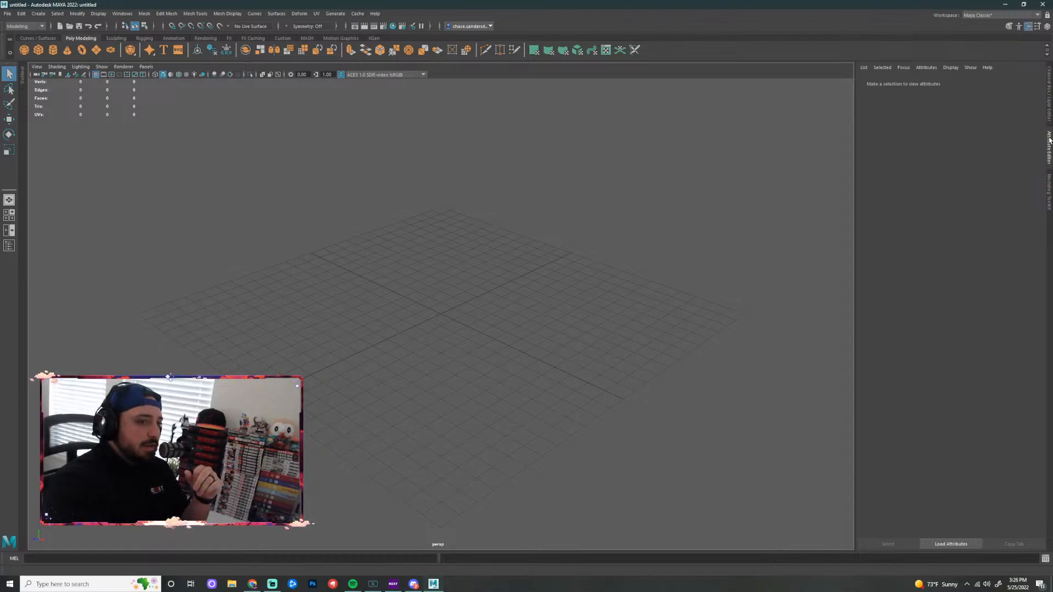
left_click(1049, 97)
left_click(1050, 141)
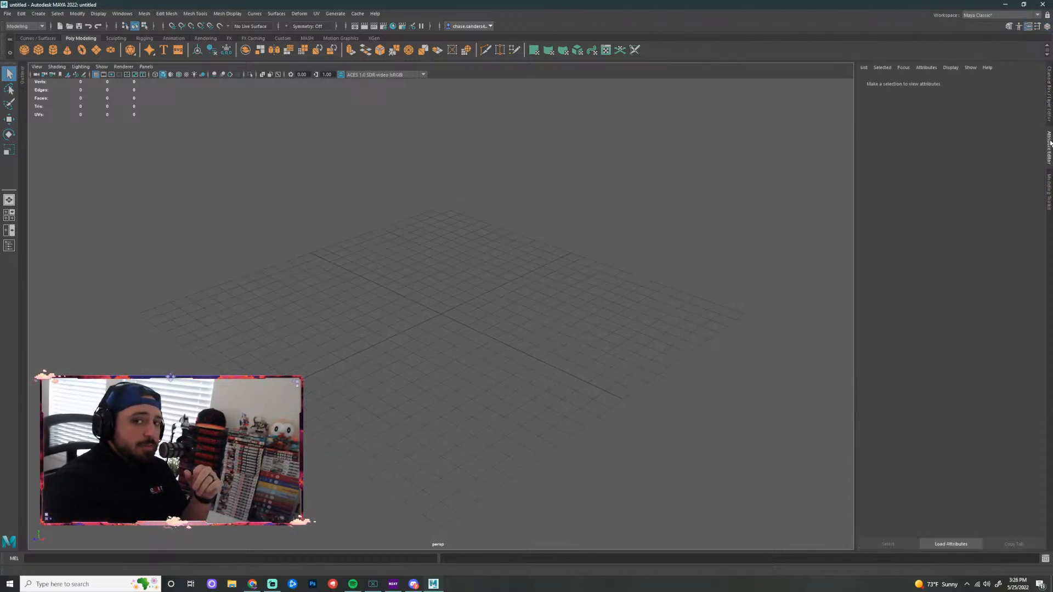
left_click(1050, 192)
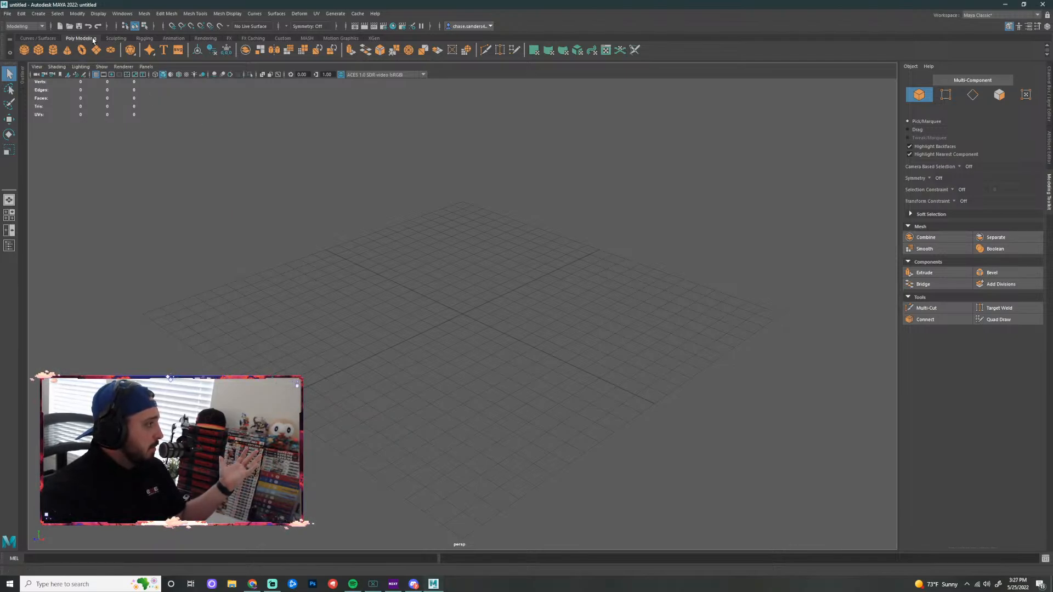
Create a polygon cube at the grid's origin and frame it more closely in the perspective view
left_click(38, 51)
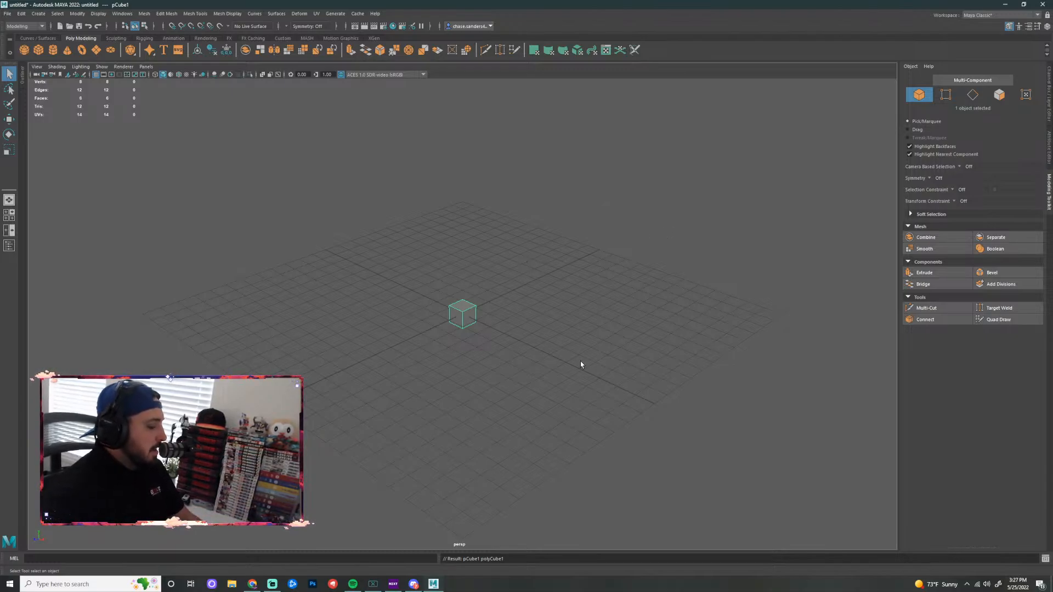
scroll(456, 348, "up", 8)
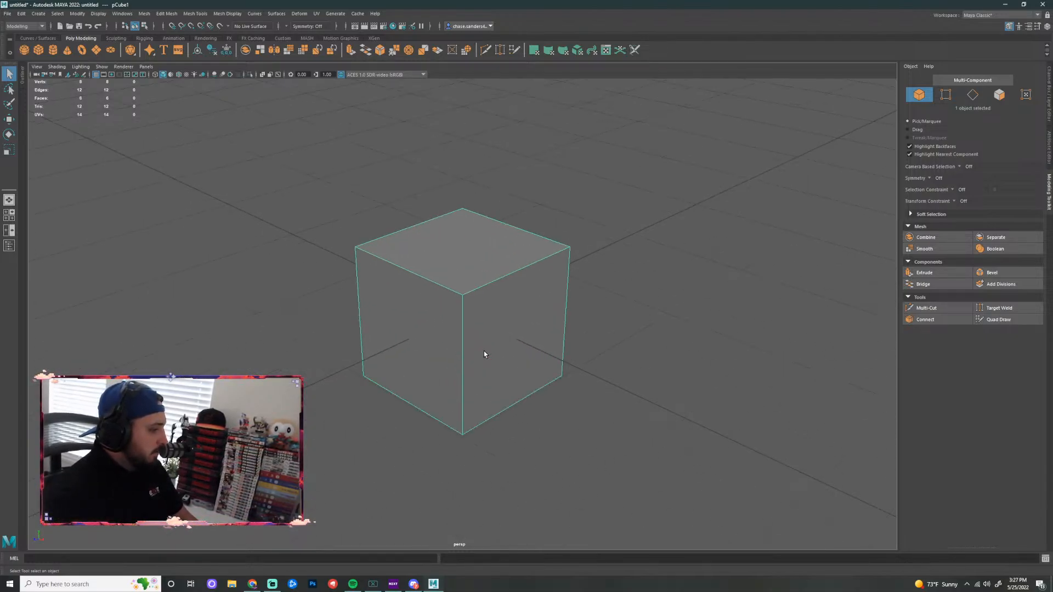
scroll(485, 351, "down", 2)
scroll(486, 352, "down", 3)
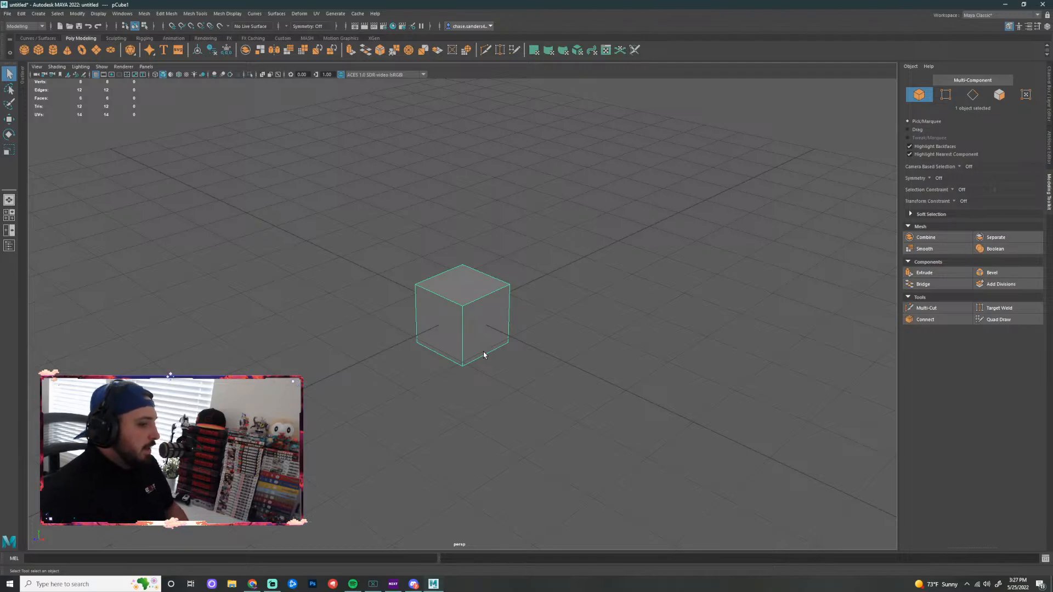
Scale the cube up uniformly until it covers much of the grid, and return to the Select tool
key("r")
left_click_drag(463, 314, 597, 316)
left_click(616, 311)
left_click(468, 318)
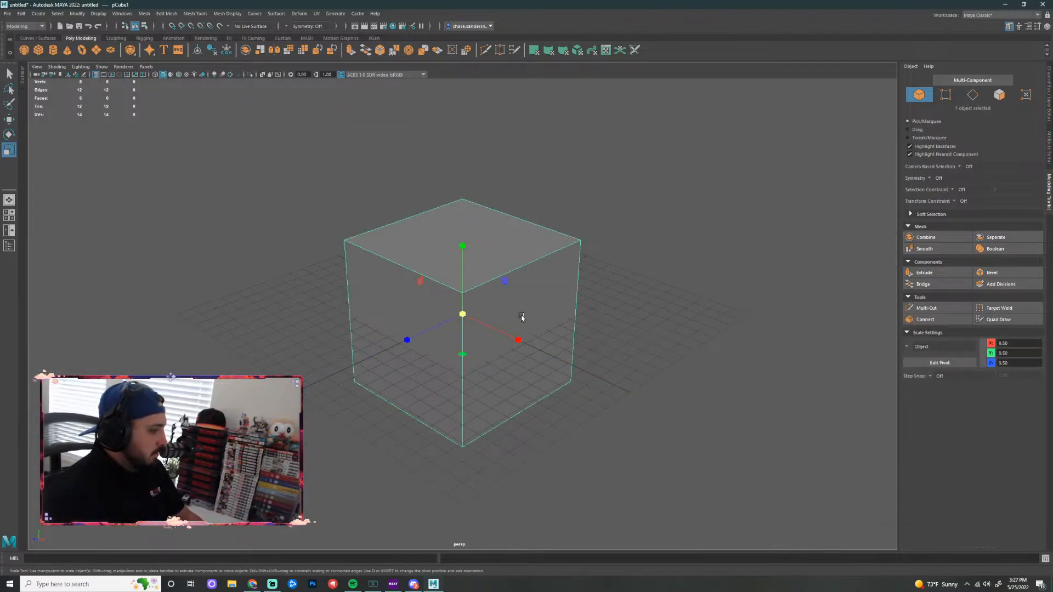
key("q")
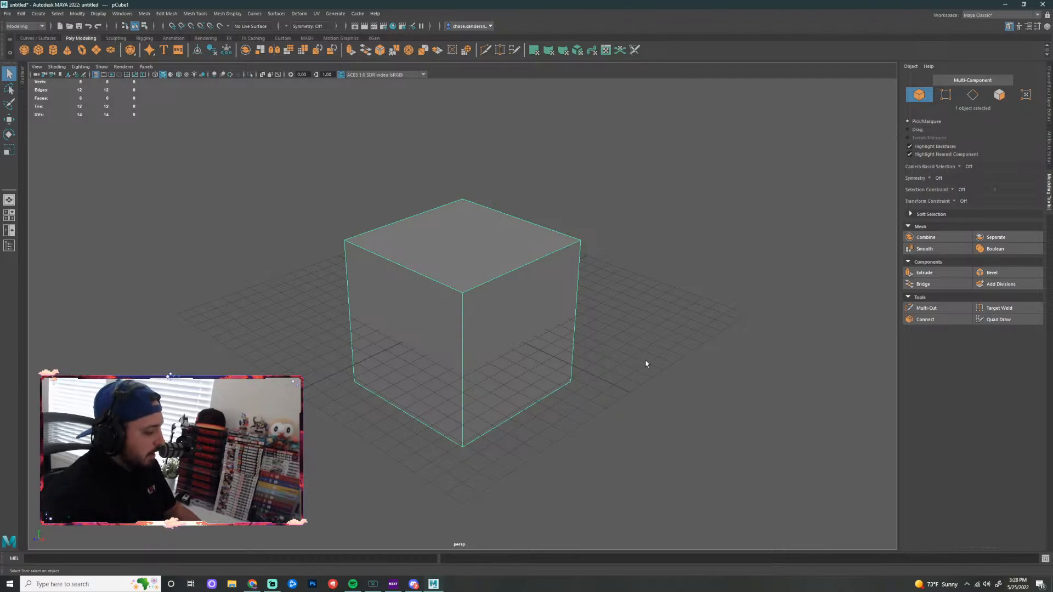
mouse_move(607, 442)
left_mouse_down("alt")
mouse_move(645, 433)
mouse_move(628, 444)
mouse_move(548, 418)
mouse_move(486, 420)
mouse_move(528, 455)
mouse_move(604, 439)
mouse_move(604, 430)
mouse_move(528, 435)
mouse_move(613, 440)
left_mouse_up("alt")
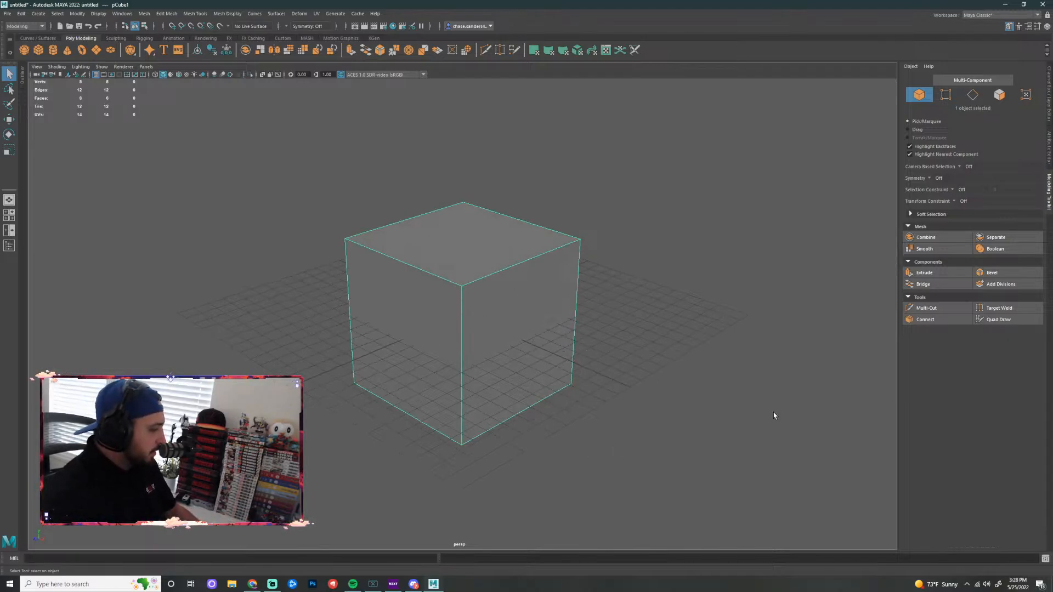
Undo the cube's enlargement
key("ctrl+z")
key("ctrl+z")
key("ctrl+z")
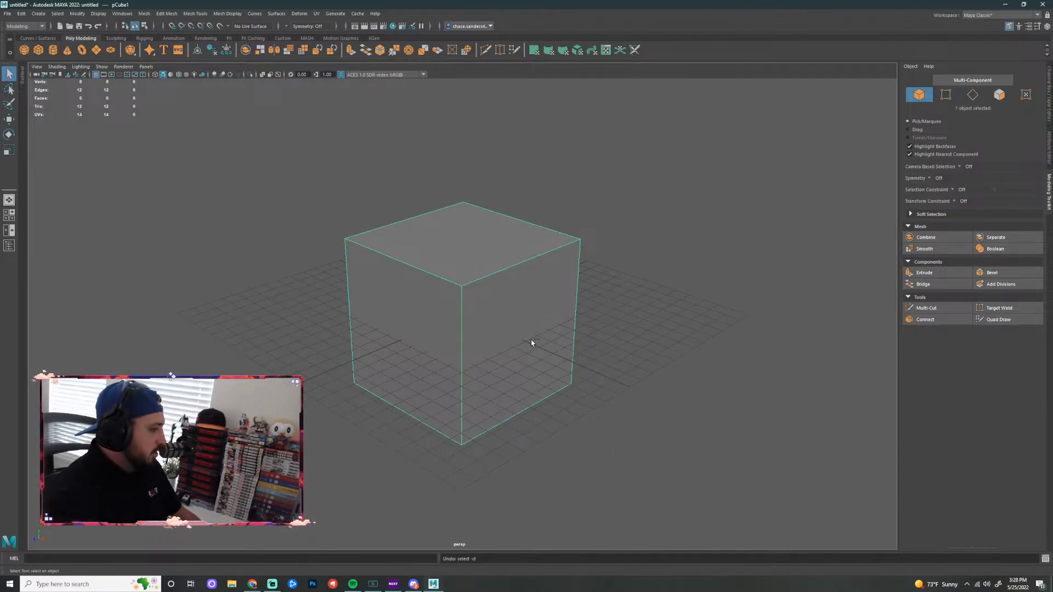
Zoom the perspective view repeatedly in and out on the cube to examine its apparent size against the grid
scroll(471, 353, "up", 6)
scroll(512, 350, "down", 8)
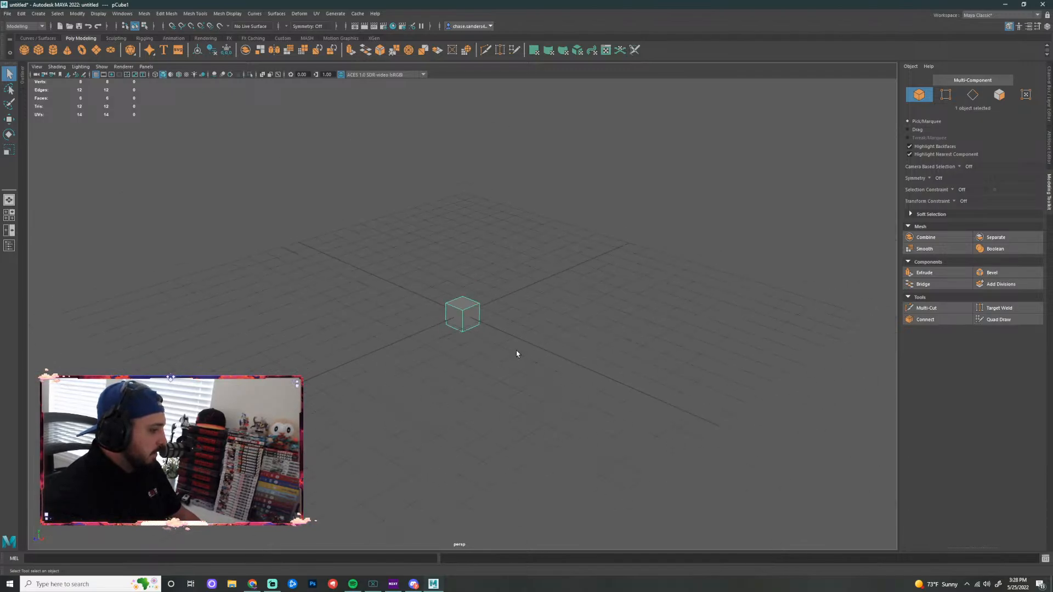
scroll(529, 334, "up", 3)
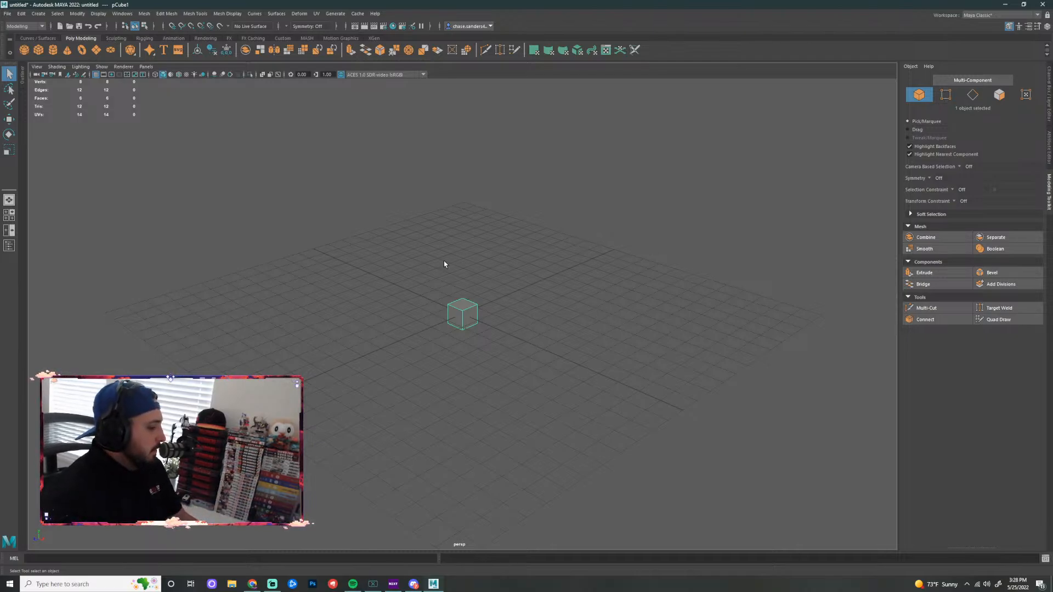
scroll(497, 317, "up", 5)
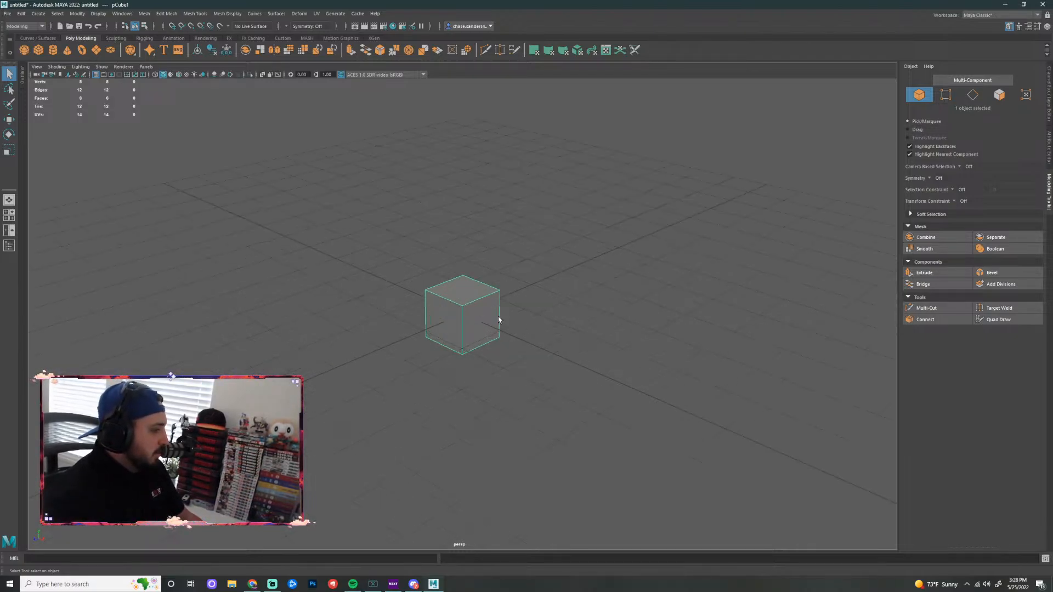
scroll(598, 346, "down", 5)
scroll(494, 317, "up", 5)
scroll(520, 347, "down", 4)
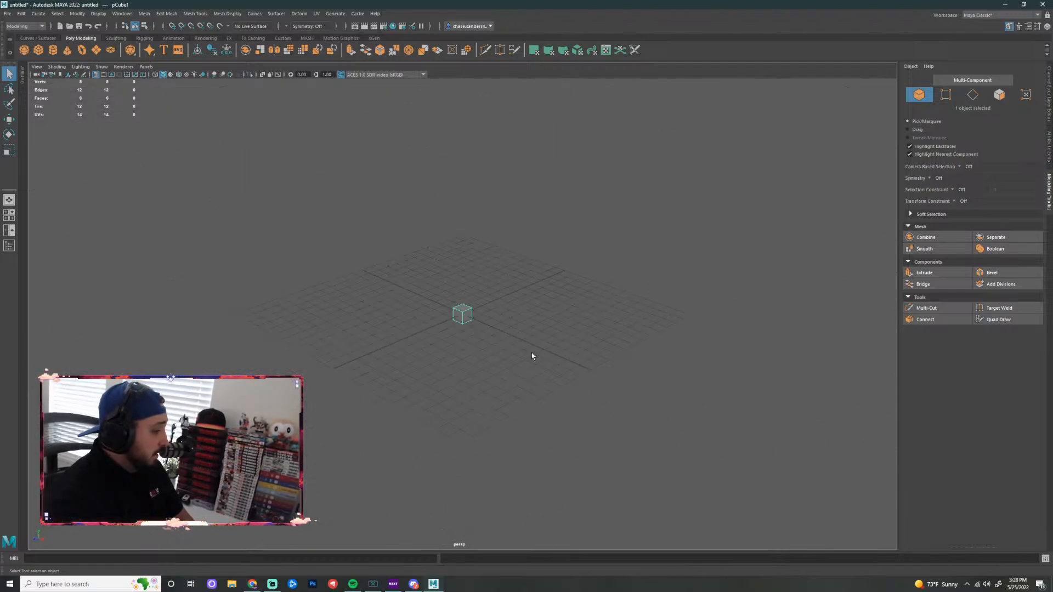
scroll(499, 345, "up", 7)
scroll(515, 346, "down", 8)
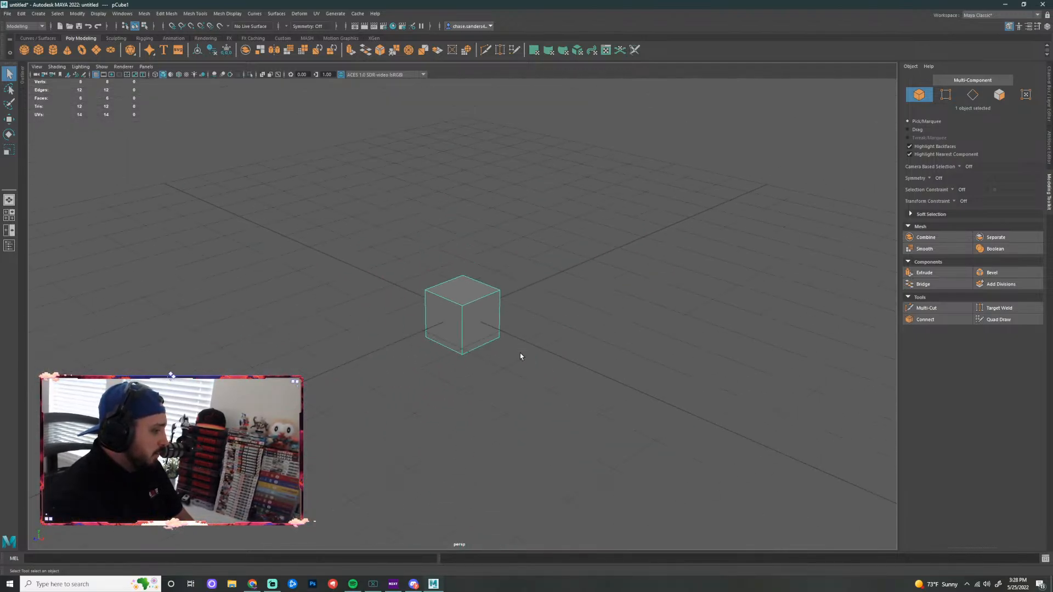
scroll(510, 346, "up", 2)
scroll(501, 332, "up", 4)
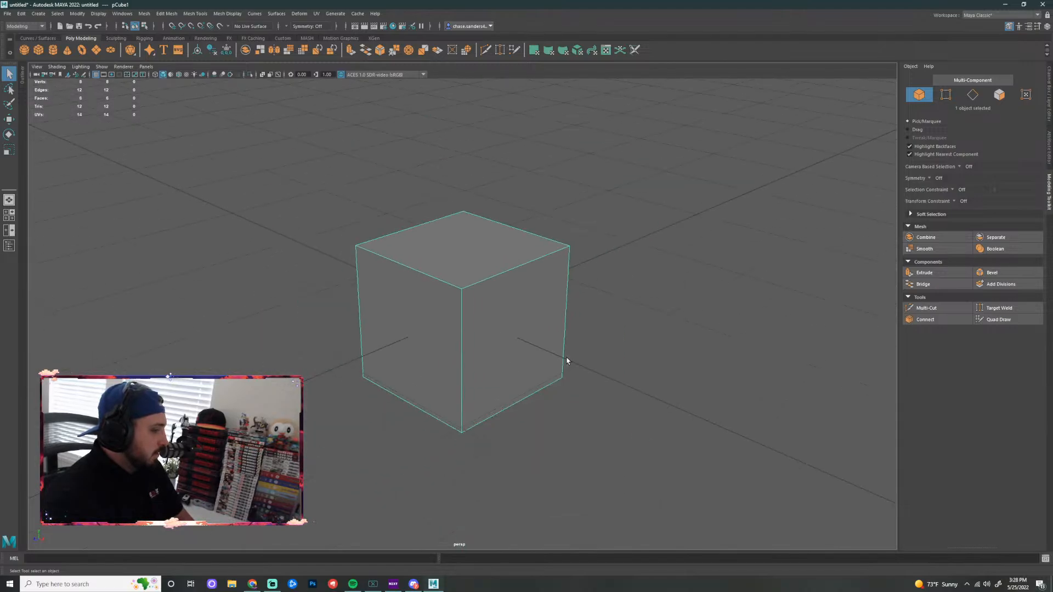
scroll(571, 373, "down", 7)
scroll(481, 329, "up", 5)
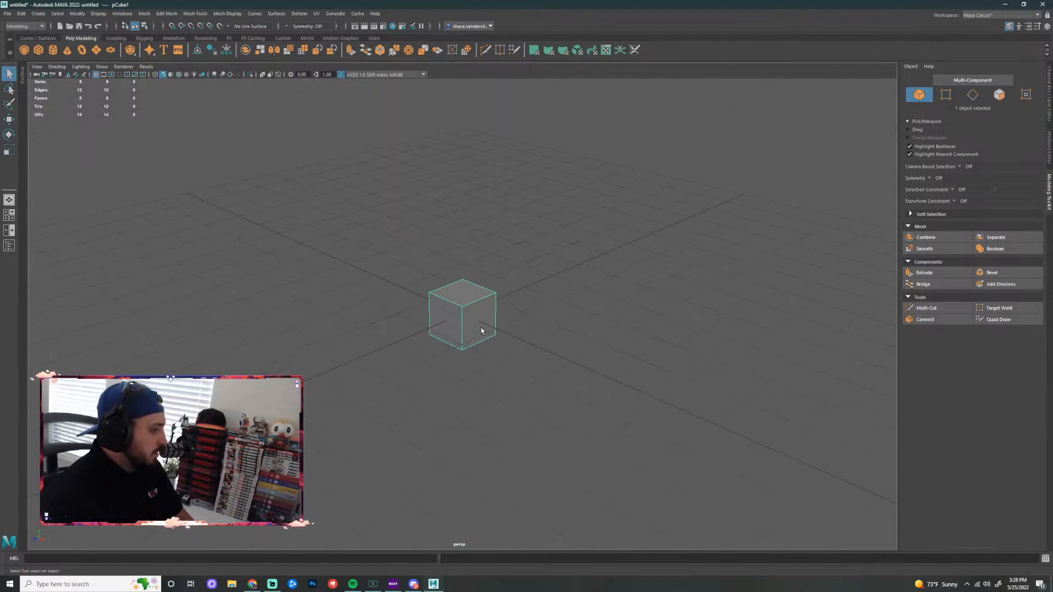
scroll(550, 357, "down", 6)
scroll(549, 359, "up", 6)
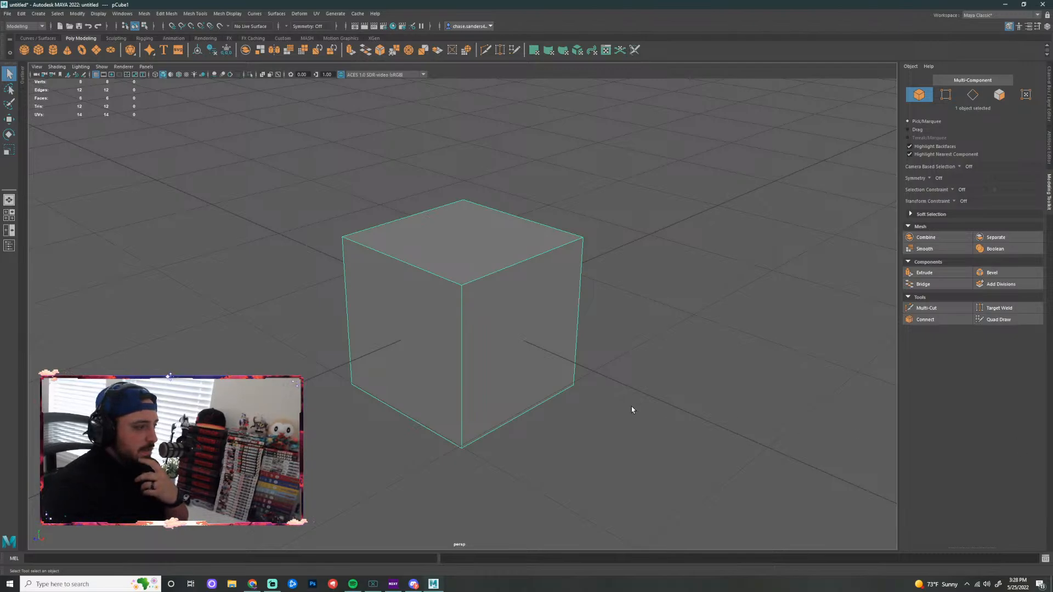
scroll(647, 404, "down", 5)
scroll(558, 379, "down", 8)
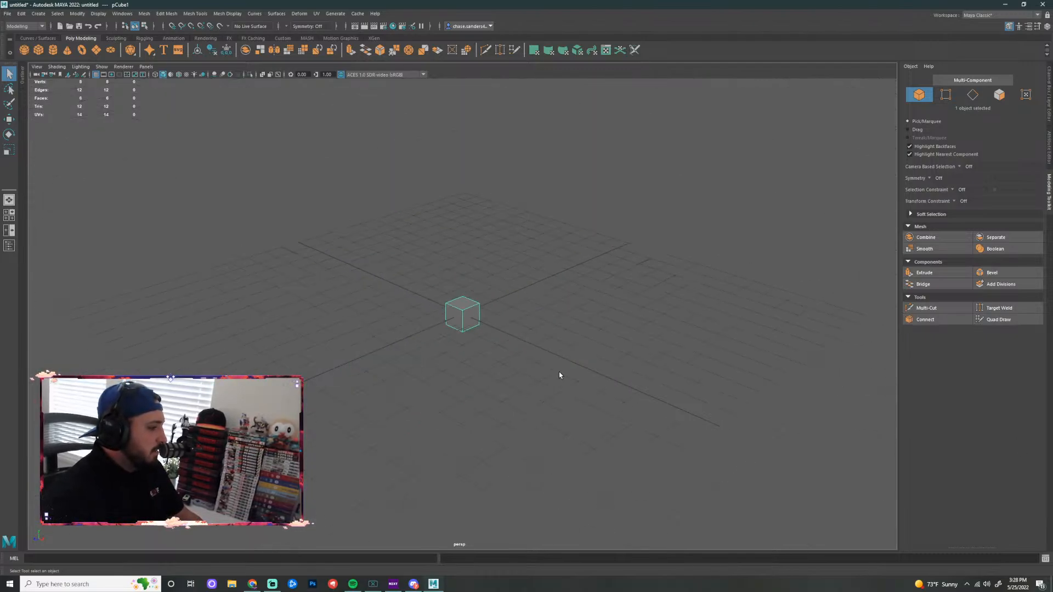
scroll(421, 304, "up", 6)
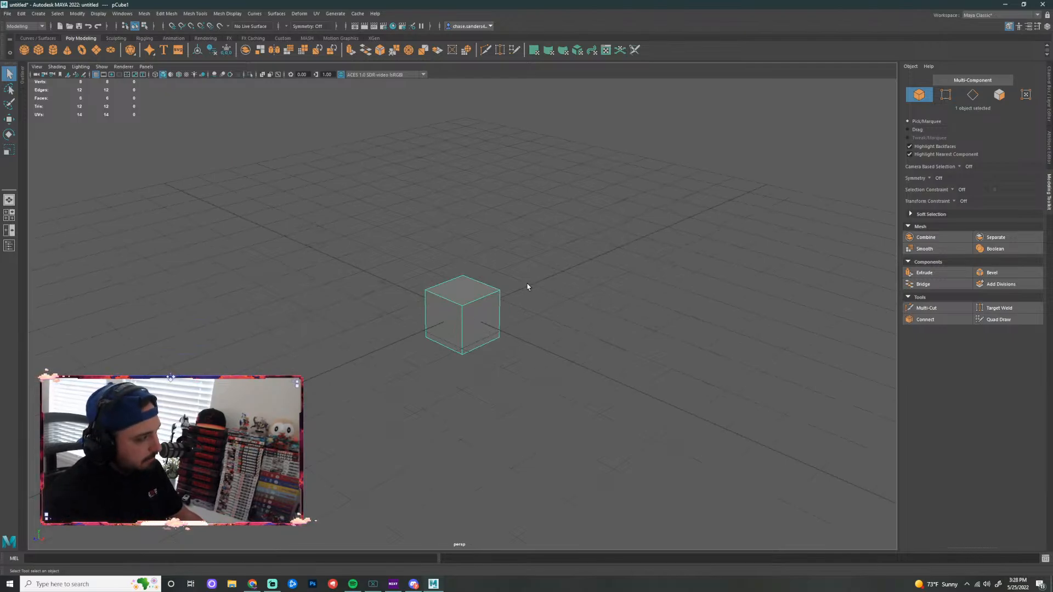
Compare zooming on the cube with the perspective grid shown and hidden, leaving the grid displayed
left_click(97, 75)
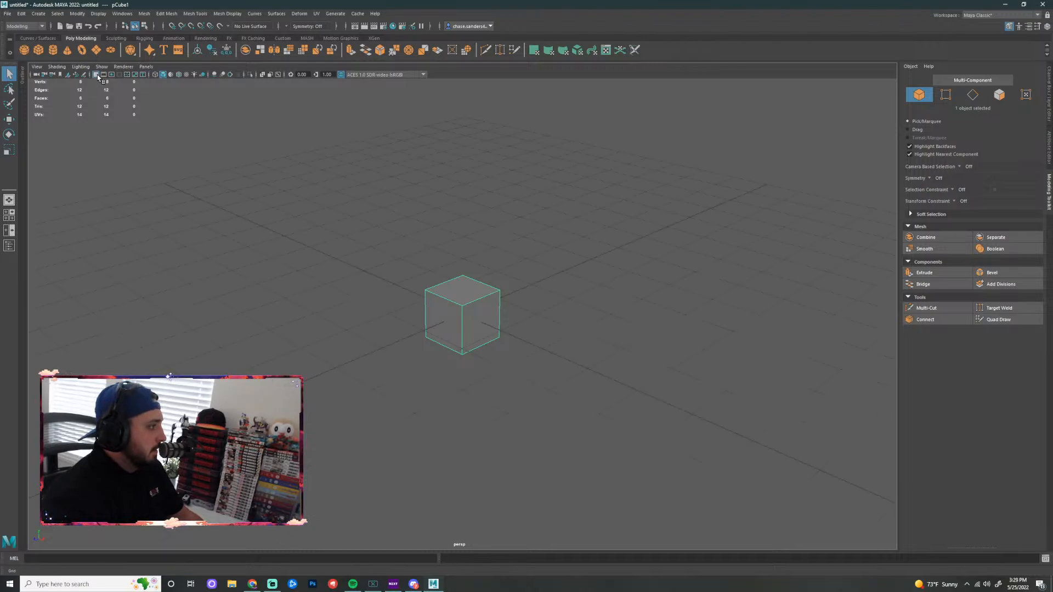
scroll(565, 260, "down", 3)
scroll(511, 315, "up", 5)
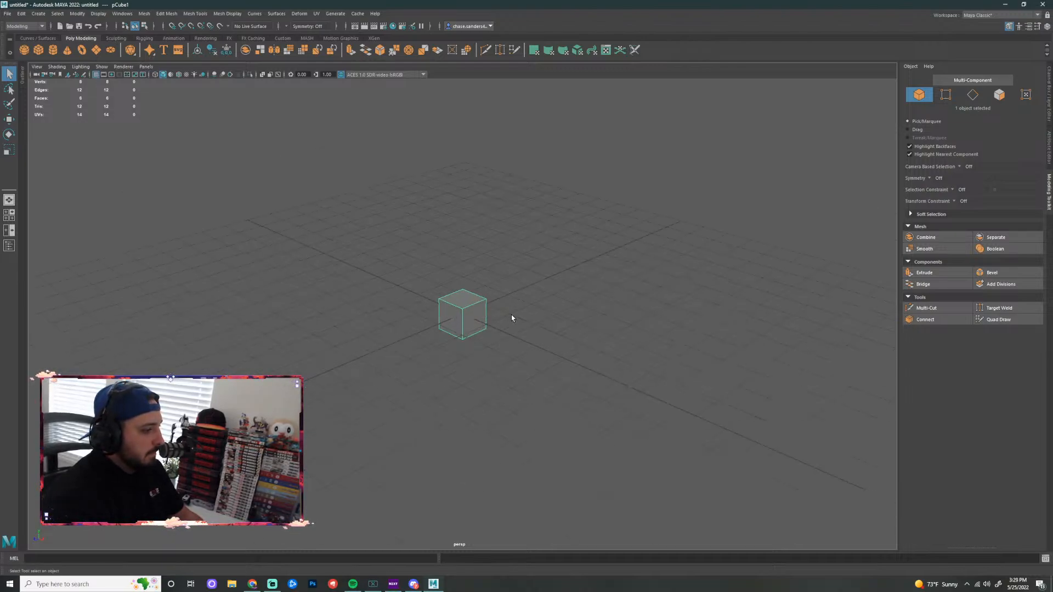
scroll(547, 317, "down", 4)
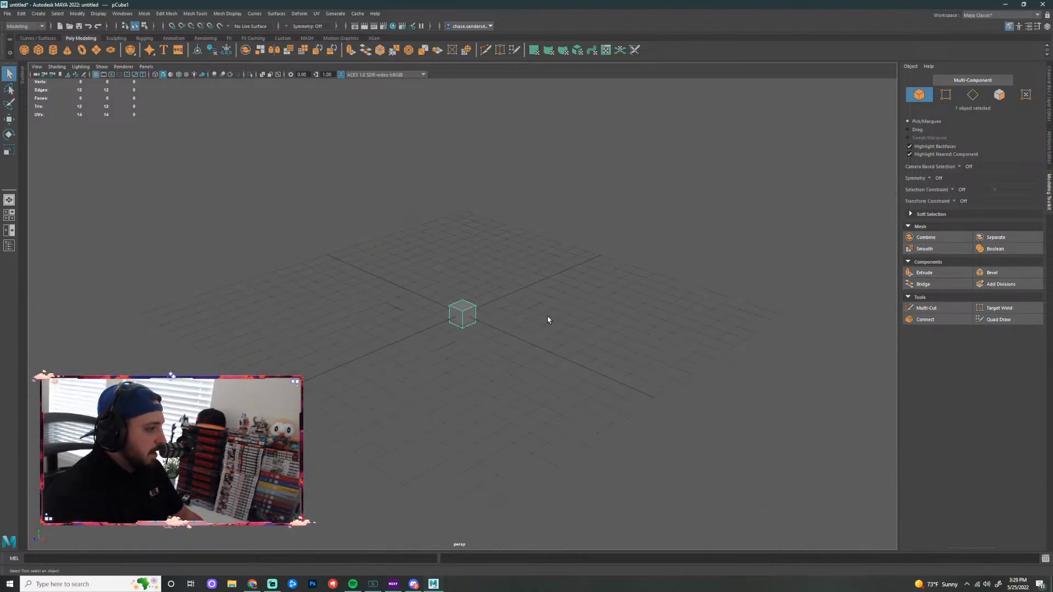
scroll(546, 319, "up", 2)
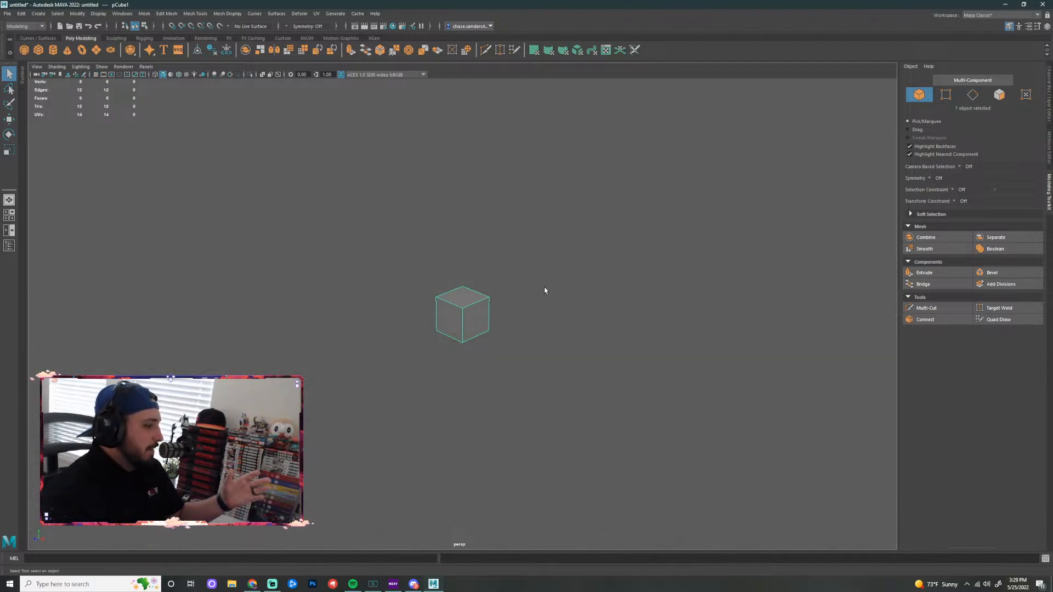
scroll(496, 333, "up", 6)
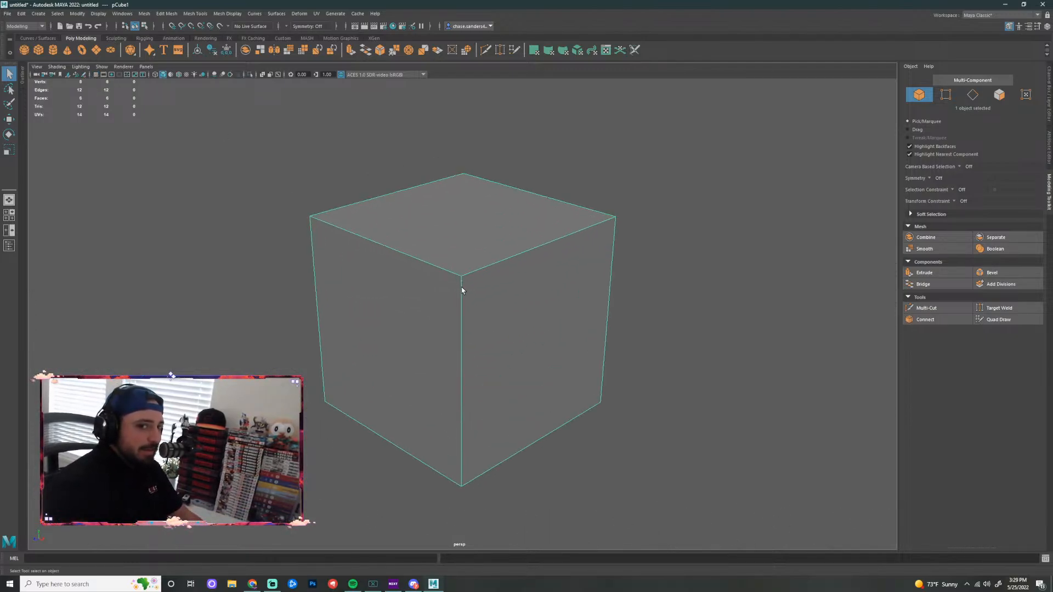
scroll(466, 291, "down", 3)
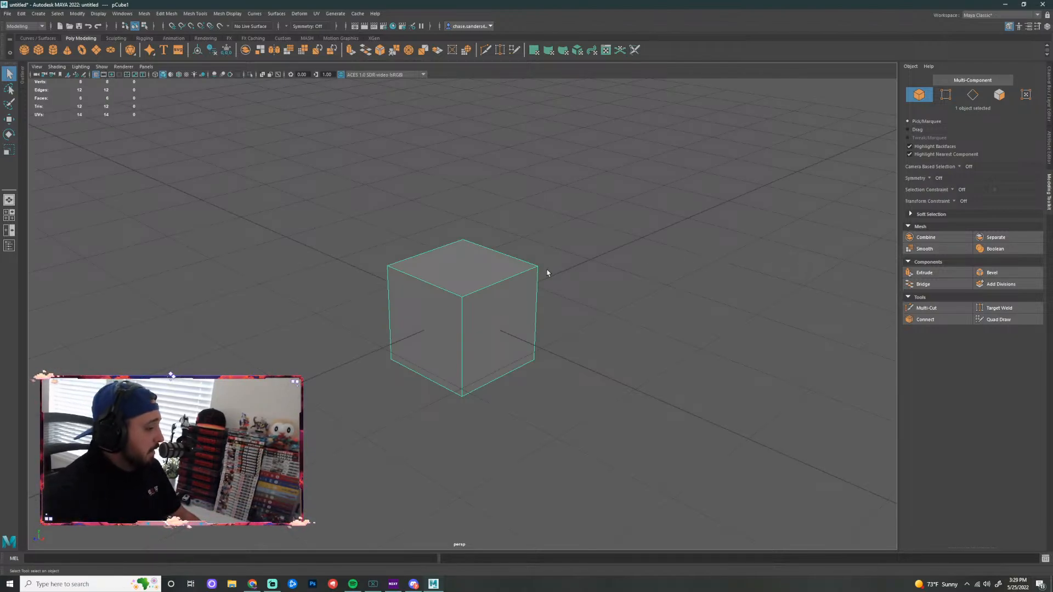
Zoom out until the whole grid is in view and orbit around the cube to examine it from several angles
scroll(547, 258, "down", 4)
scroll(520, 336, "down", 3)
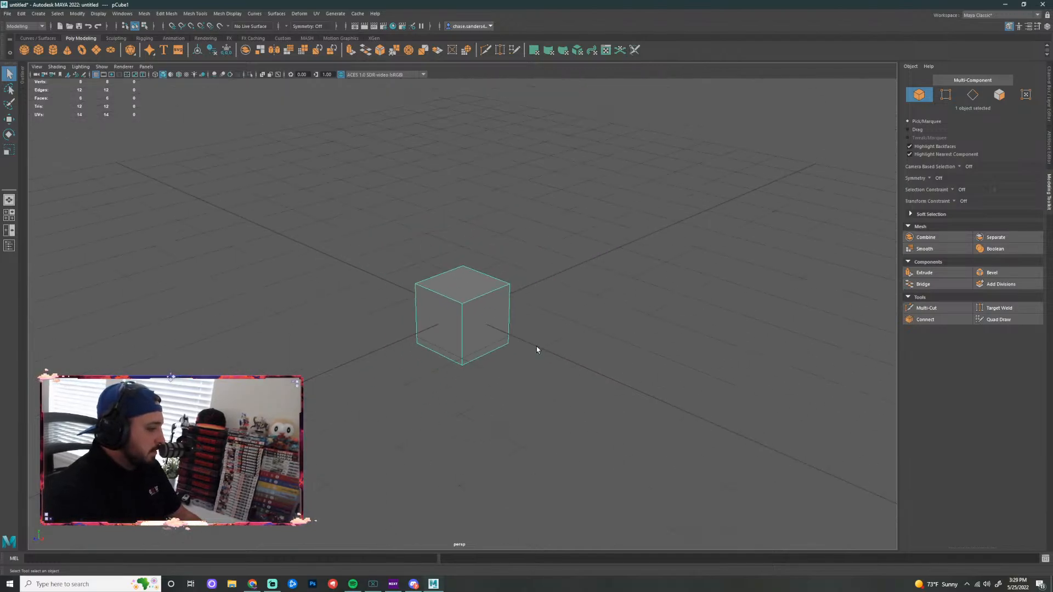
scroll(543, 334, "up", 5)
scroll(546, 327, "down", 7)
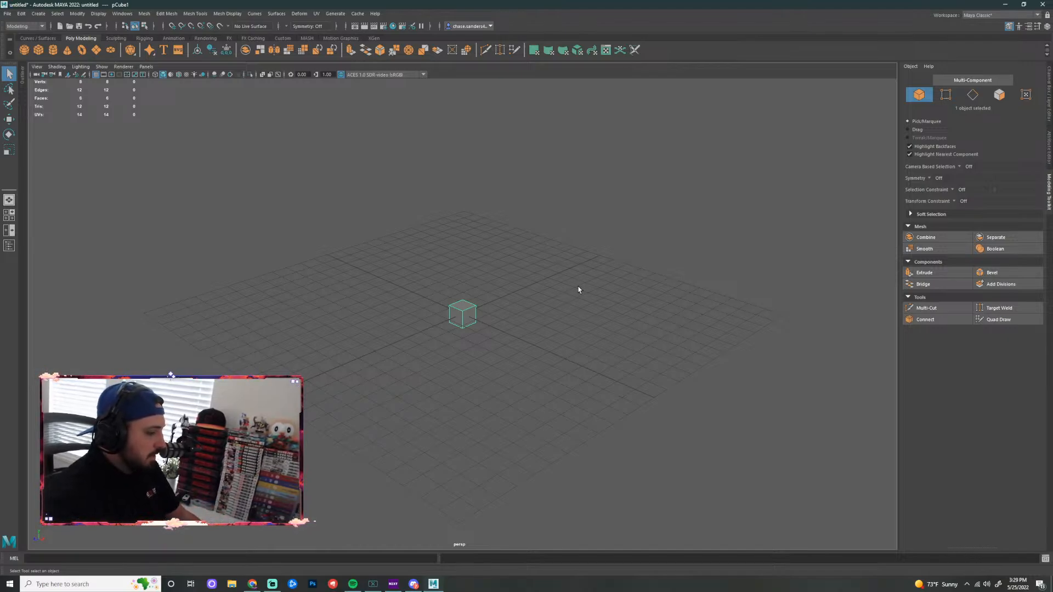
left_click_drag(556, 318, 582, 298, "alt")
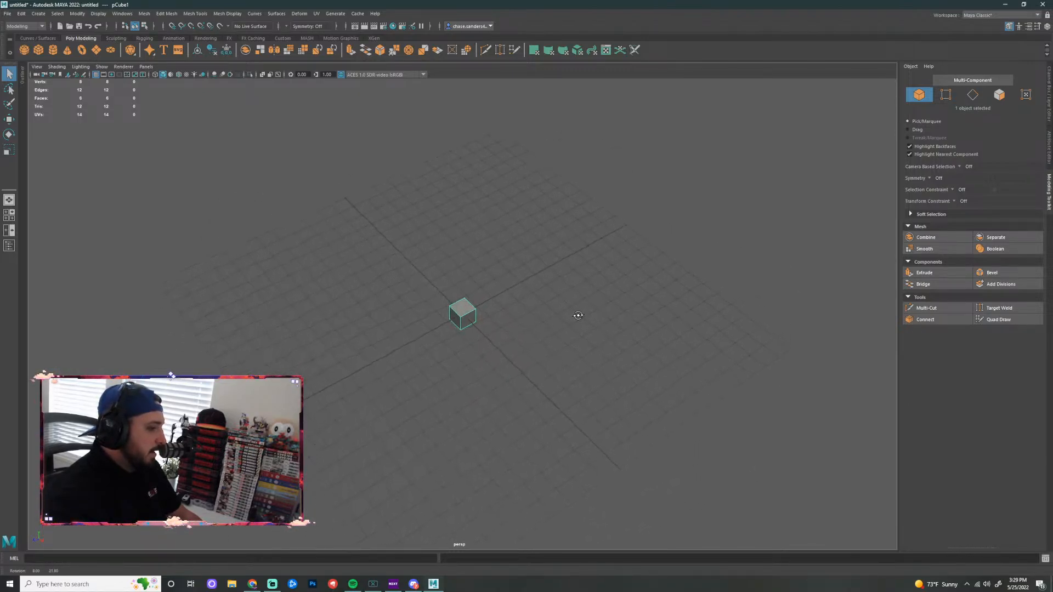
mouse_move(577, 304)
left_mouse_down("alt")
mouse_move(630, 282)
mouse_move(571, 314)
mouse_move(561, 279)
mouse_move(647, 293)
mouse_move(562, 324)
mouse_move(564, 282)
mouse_move(665, 272)
mouse_move(628, 330)
mouse_move(557, 294)
mouse_move(578, 275)
mouse_move(575, 320)
mouse_move(602, 271)
mouse_move(616, 289)
mouse_move(595, 297)
left_mouse_up("alt")
left_click_drag(325, 257, 293, 258, "alt")
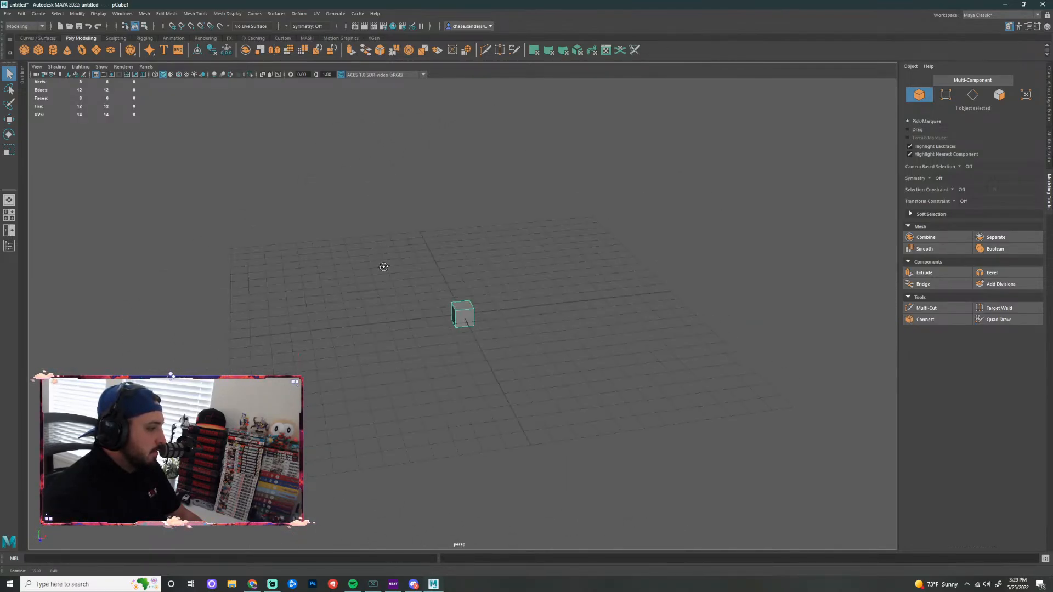
left_click_drag(383, 267, 582, 287, "alt")
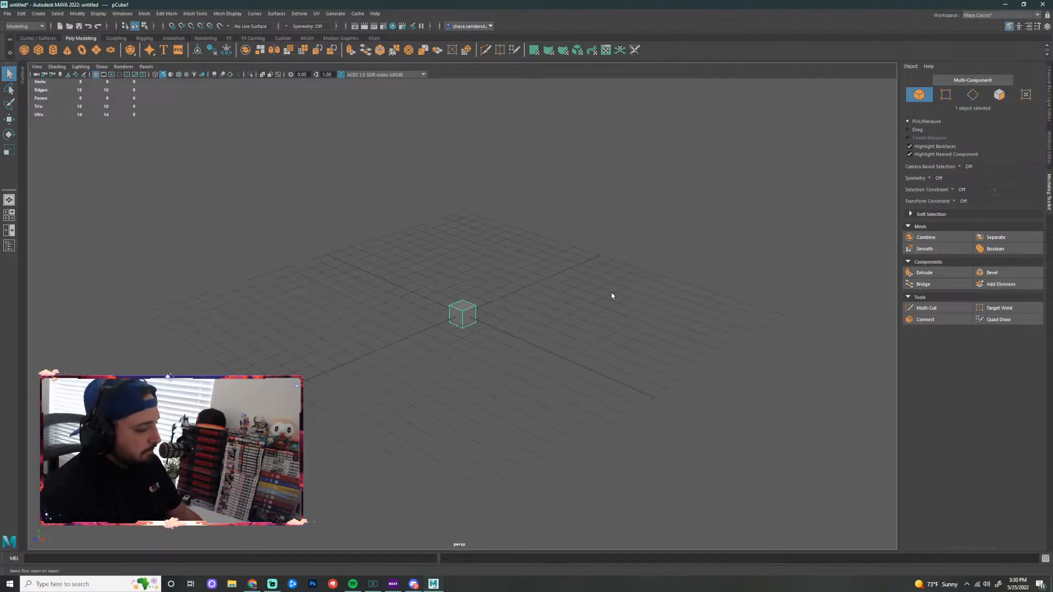
Compare stepped zooming with smooth dolly zooming on the cube in the perspective view, ending on a close-up
scroll(496, 345, "up", 5)
scroll(502, 351, "down", 5)
scroll(521, 363, "up", 9)
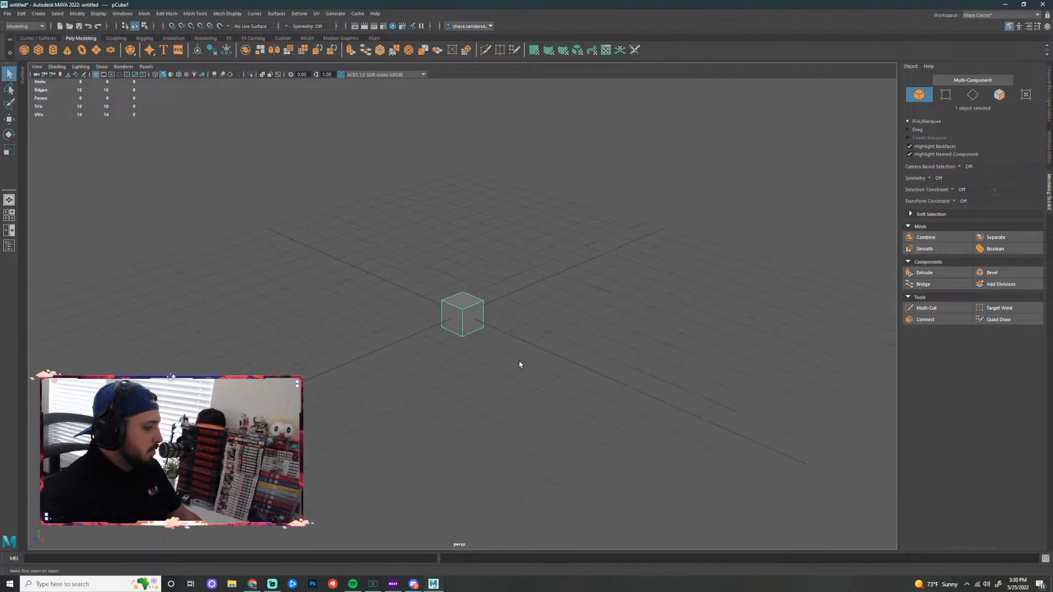
scroll(525, 356, "down", 8)
left_click_drag(656, 346, 617, 352, "alt")
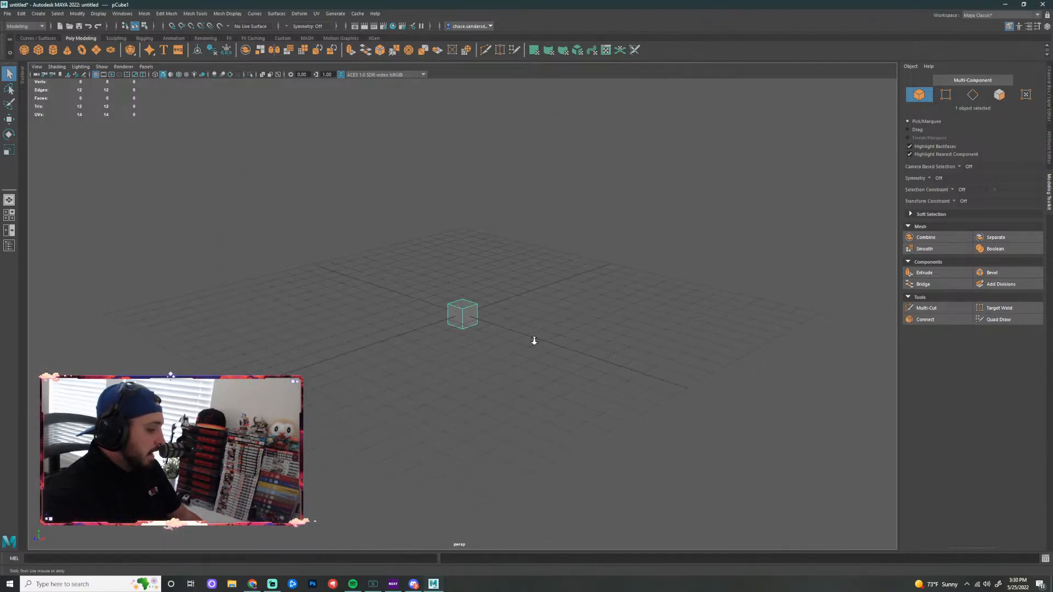
right_click_drag(568, 398, 758, 316, "alt")
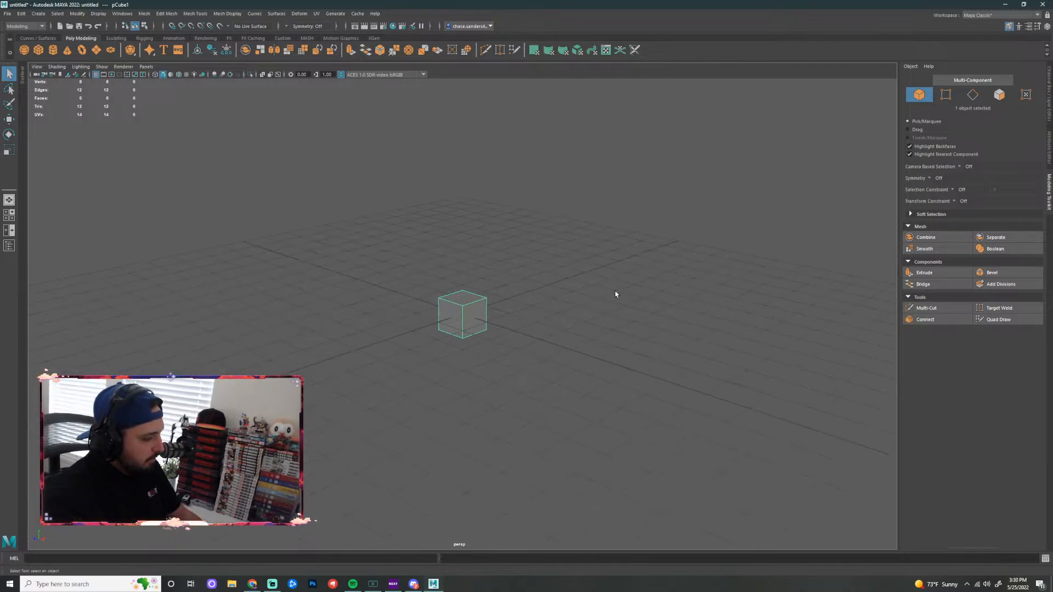
right_click_drag(465, 321, 588, 321, "alt")
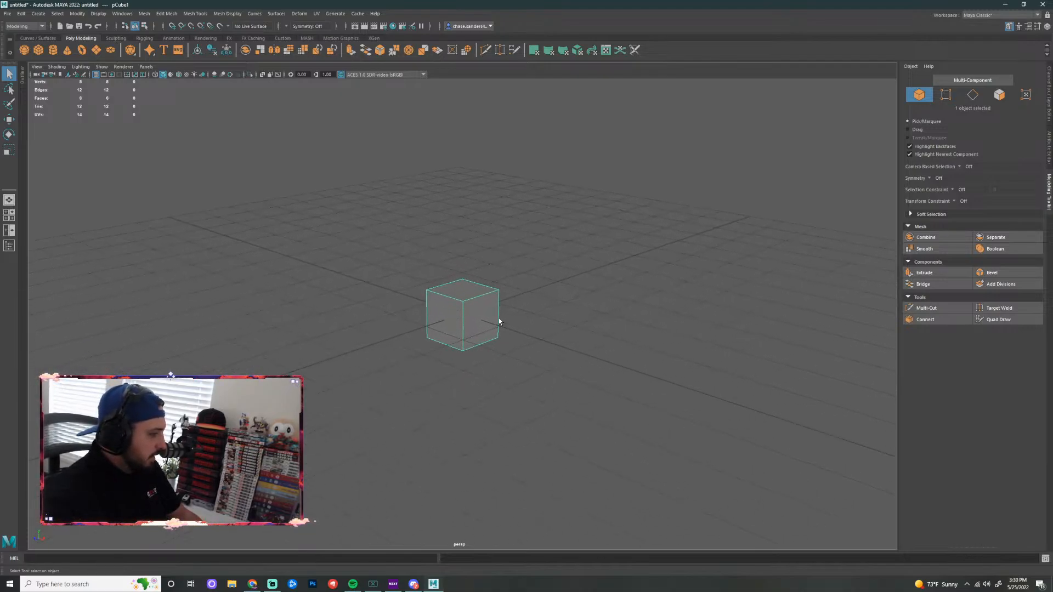
scroll(499, 319, "up", 6)
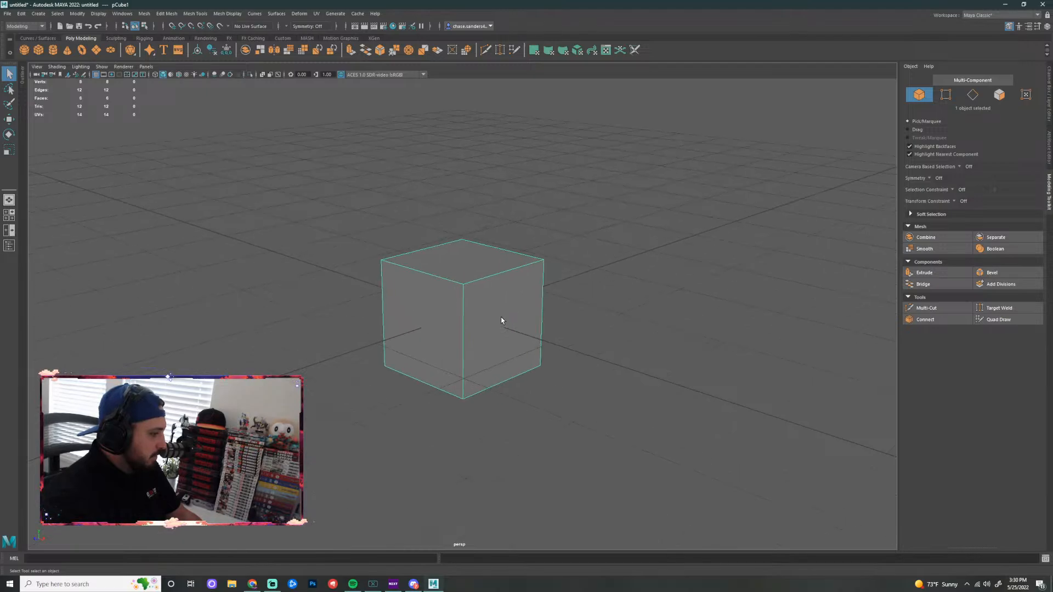
scroll(502, 321, "up", 3)
scroll(486, 311, "up", 1)
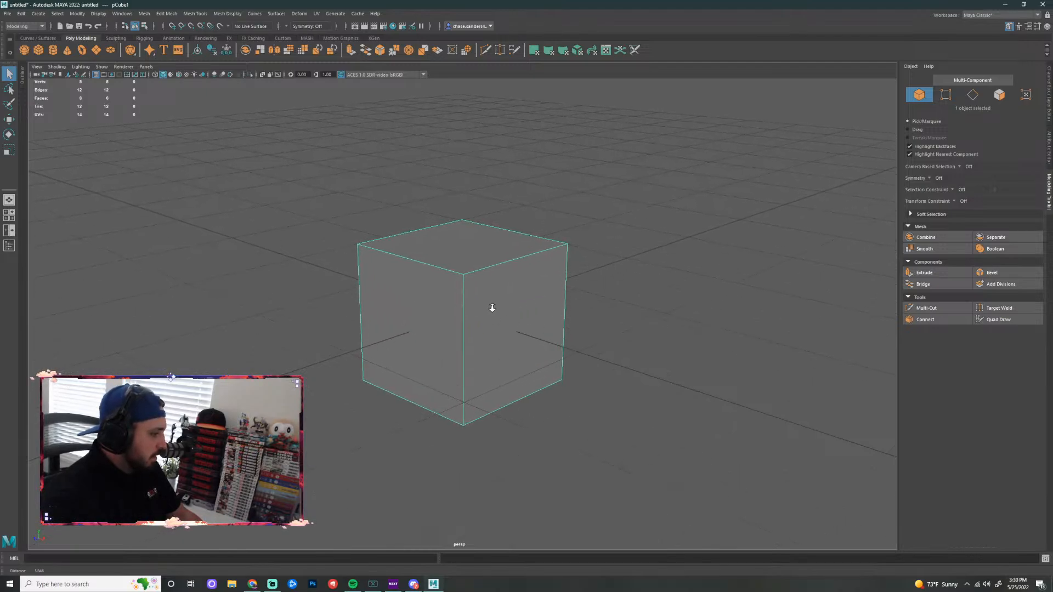
right_click_drag(492, 308, 599, 310, "alt")
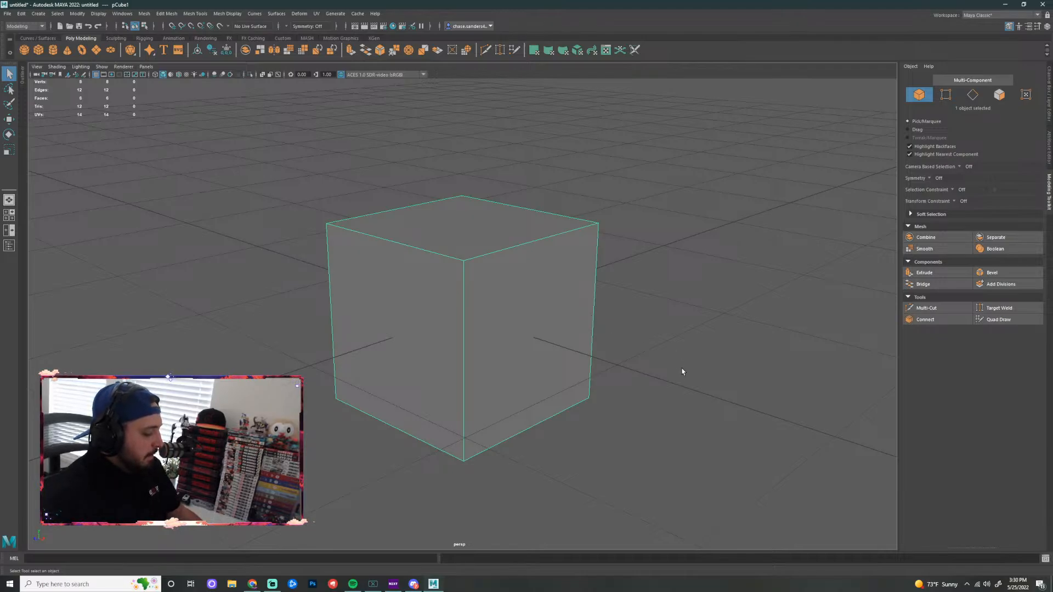
Pan the perspective view around the cube, combining it with orbiting and zooming to examine the cube off-centre and from above
middle_click_drag(660, 356, 744, 243, "alt")
scroll(644, 384, "down", 10)
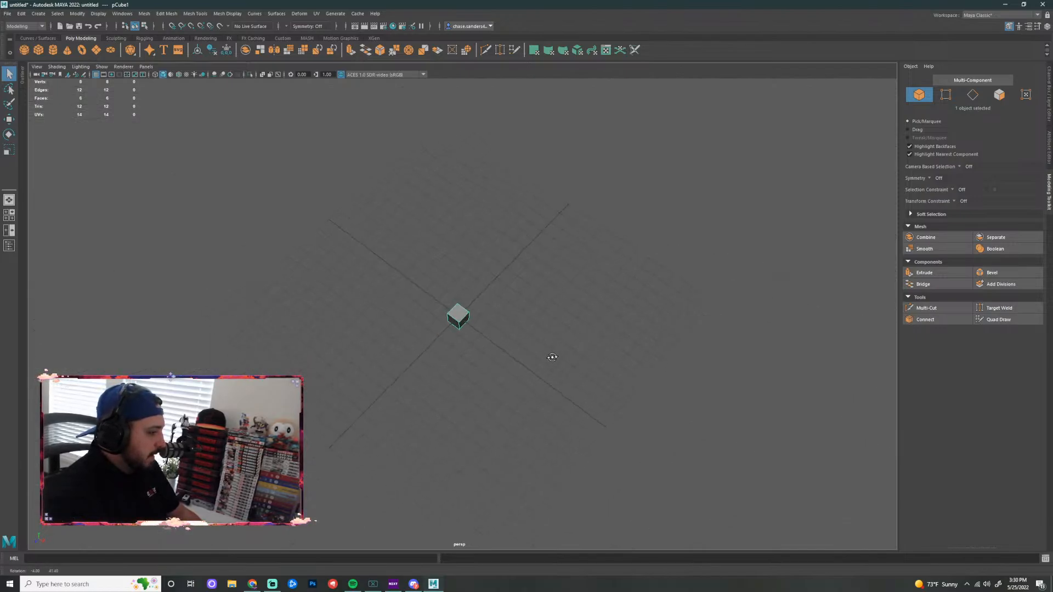
middle_click_drag(540, 336, 568, 305, "alt")
scroll(538, 342, "up", 9)
scroll(661, 343, "down", 4)
left_click_drag(634, 354, 446, 327, "alt")
middle_click_drag(446, 327, 417, 226, "alt")
scroll(504, 307, "up", 4)
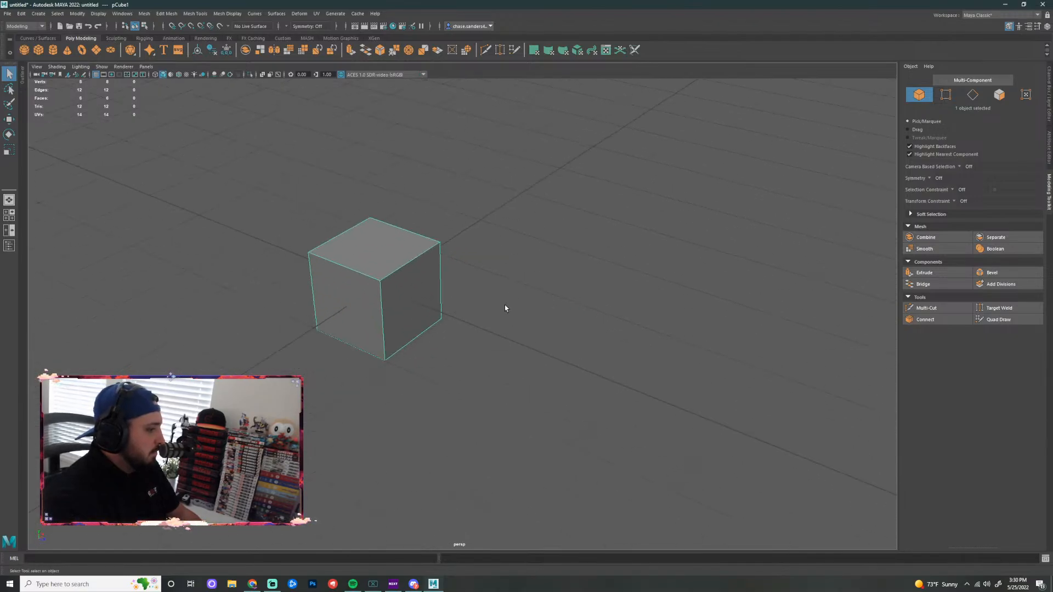
left_click_drag(415, 362, 616, 324, "alt")
scroll(594, 265, "up", 3)
left_click_drag(593, 265, 489, 311, "alt")
scroll(505, 316, "down", 3)
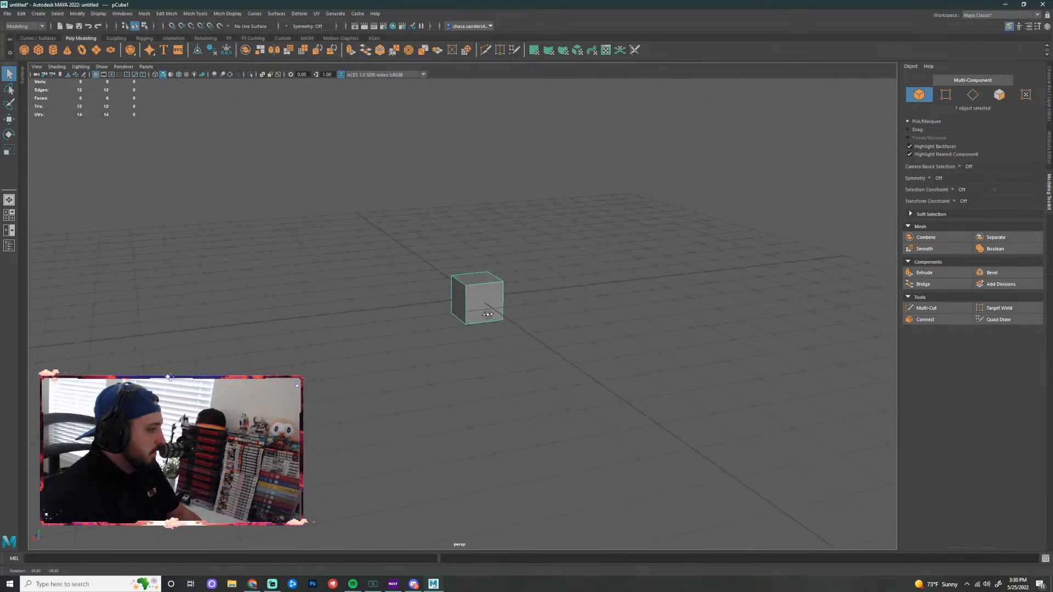
Inspect the cube's top and side faces close up from varied angles, ending with the whole grid in view at a low angle
scroll(521, 324, "up", 6)
left_click_drag(488, 392, 510, 328, "alt")
left_click_drag(564, 296, 498, 332, "alt")
scroll(545, 331, "up", 2)
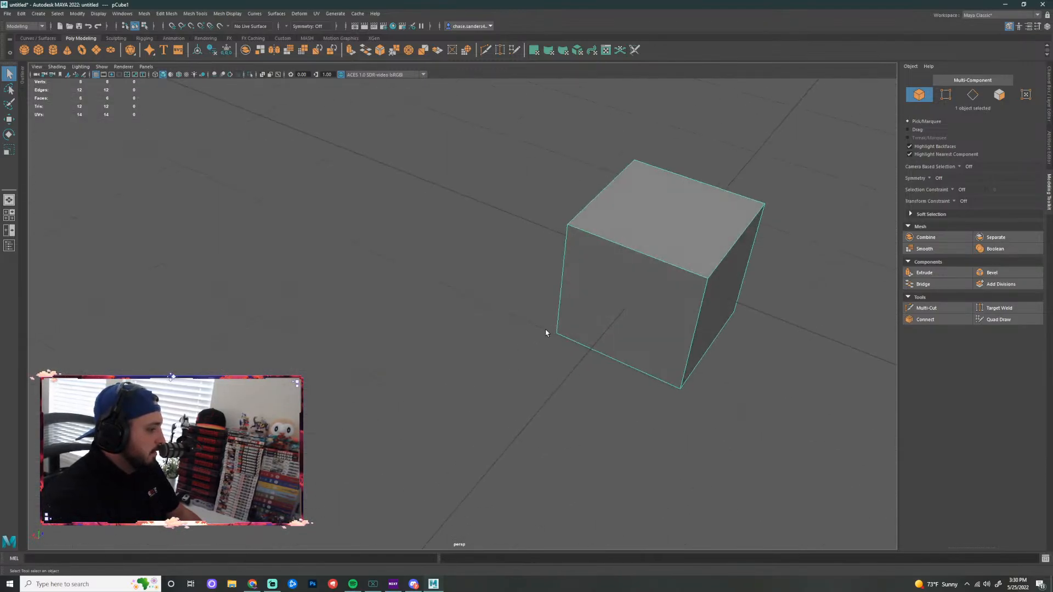
scroll(545, 332, "down", 2)
middle_click_drag(576, 325, 417, 329, "alt")
scroll(545, 379, "up", 6)
left_click_drag(463, 428, 509, 288, "alt")
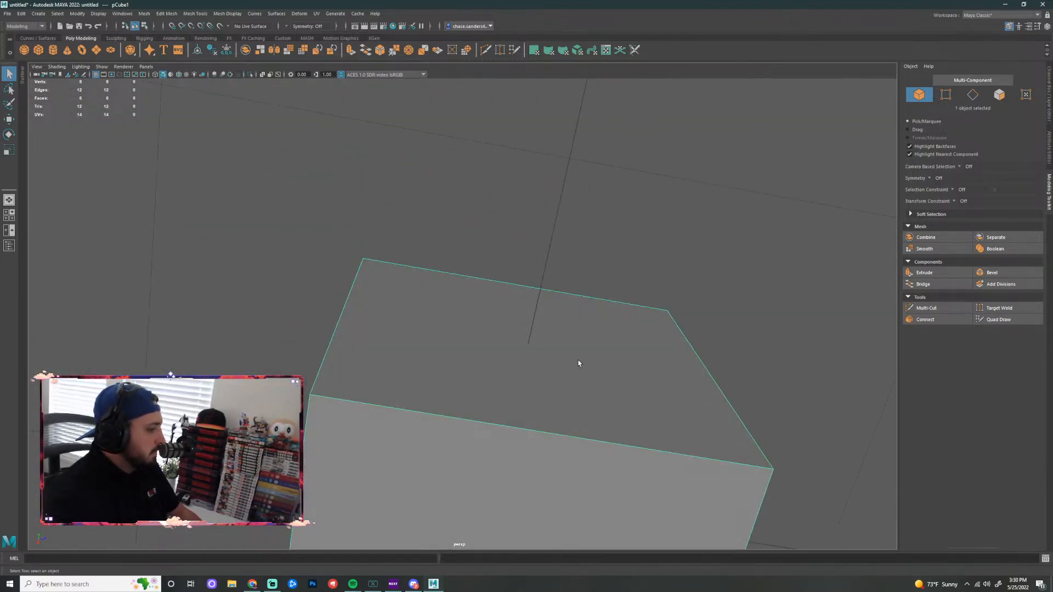
scroll(578, 362, "down", 4)
middle_click_drag(575, 360, 749, 315, "alt")
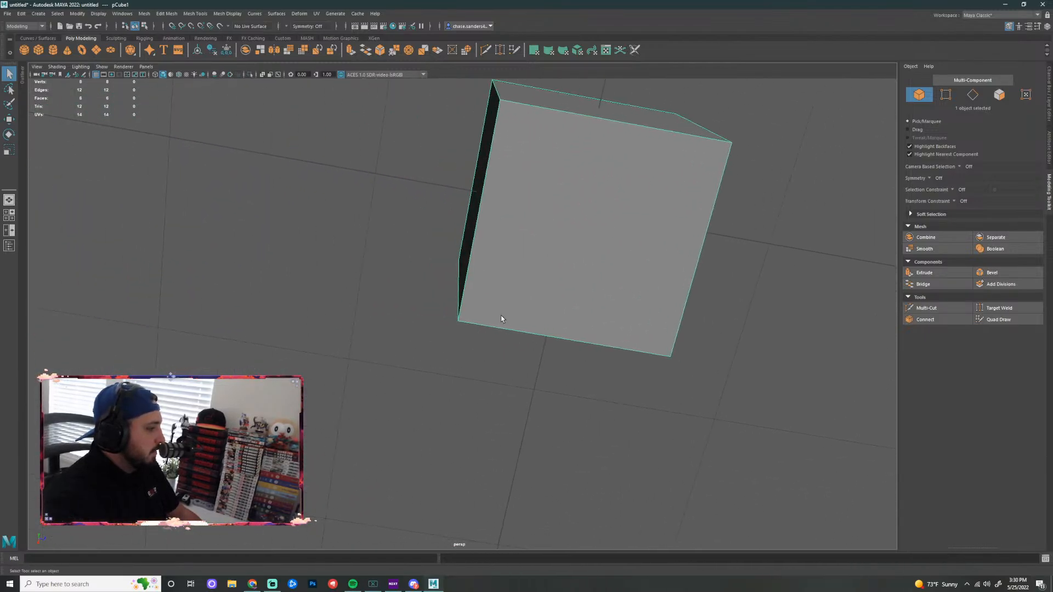
scroll(426, 311, "up", 4)
scroll(372, 302, "down", 5)
left_click_drag(374, 304, 488, 384, "alt")
left_click_drag(517, 327, 438, 336, "alt")
scroll(476, 361, "down", 4)
scroll(477, 362, "down", 6)
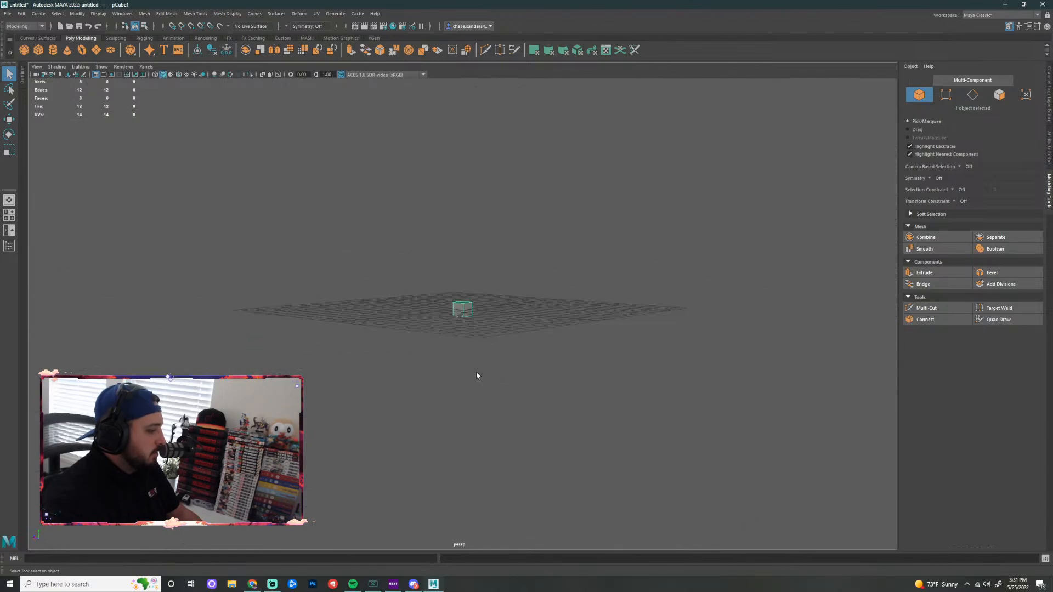
Orbit and zoom from the distant grid view to the cube's lower corner and top face, ending zoomed back out
left_click_drag(477, 364, 449, 357, "alt")
scroll(475, 357, "up", 8)
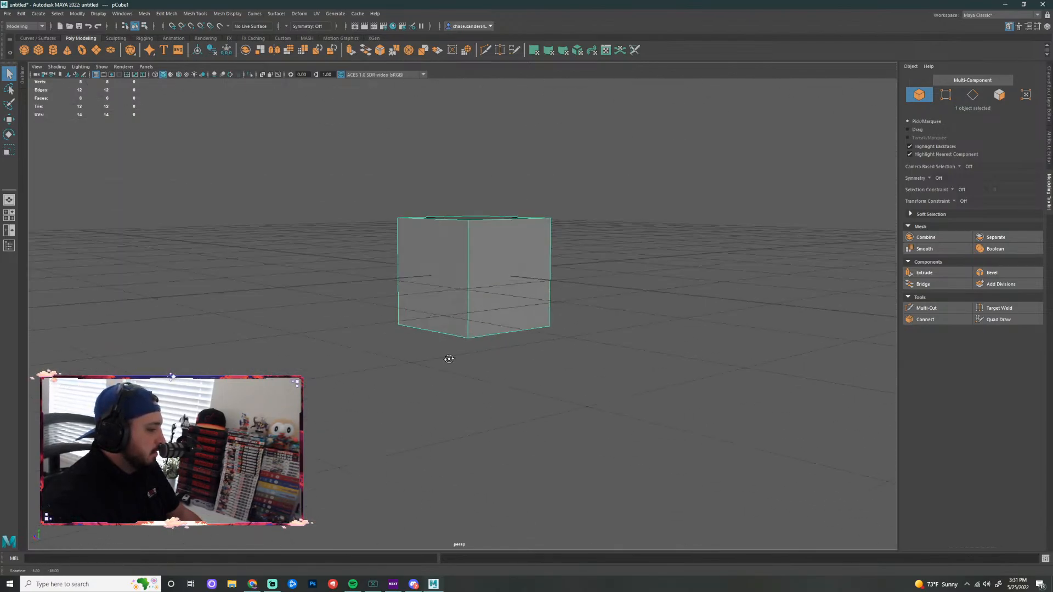
scroll(459, 360, "down", 3)
scroll(456, 367, "up", 2)
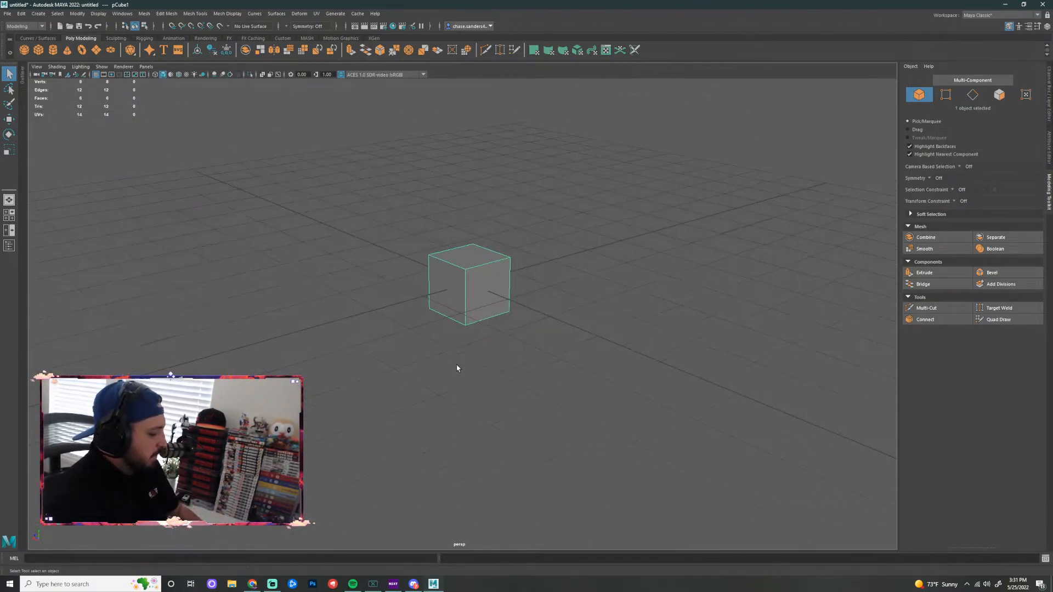
left_click_drag(522, 314, 484, 334, "alt")
scroll(484, 334, "up", 8)
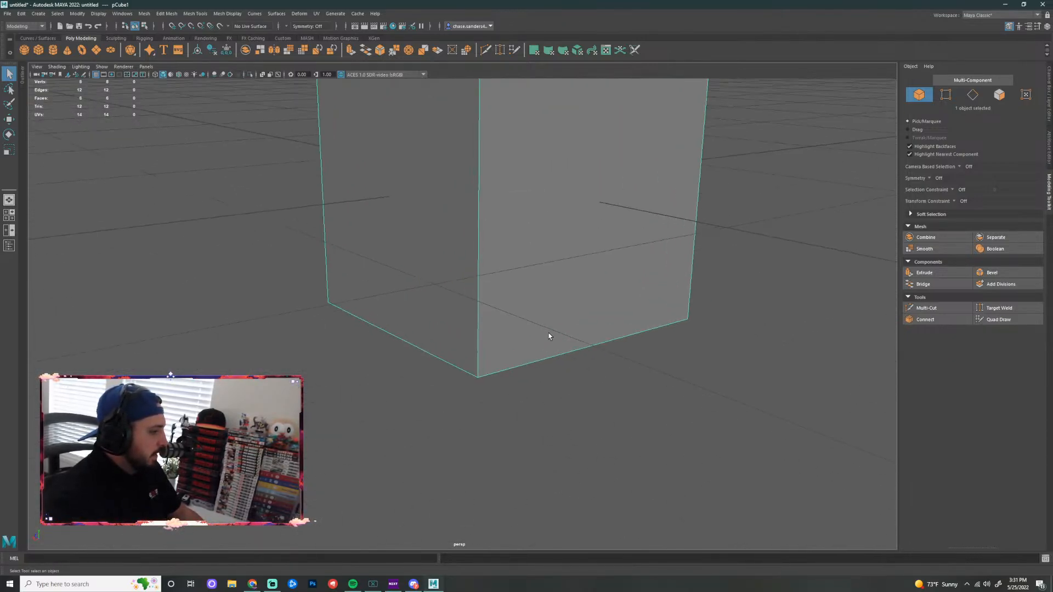
scroll(499, 449, "down", 10)
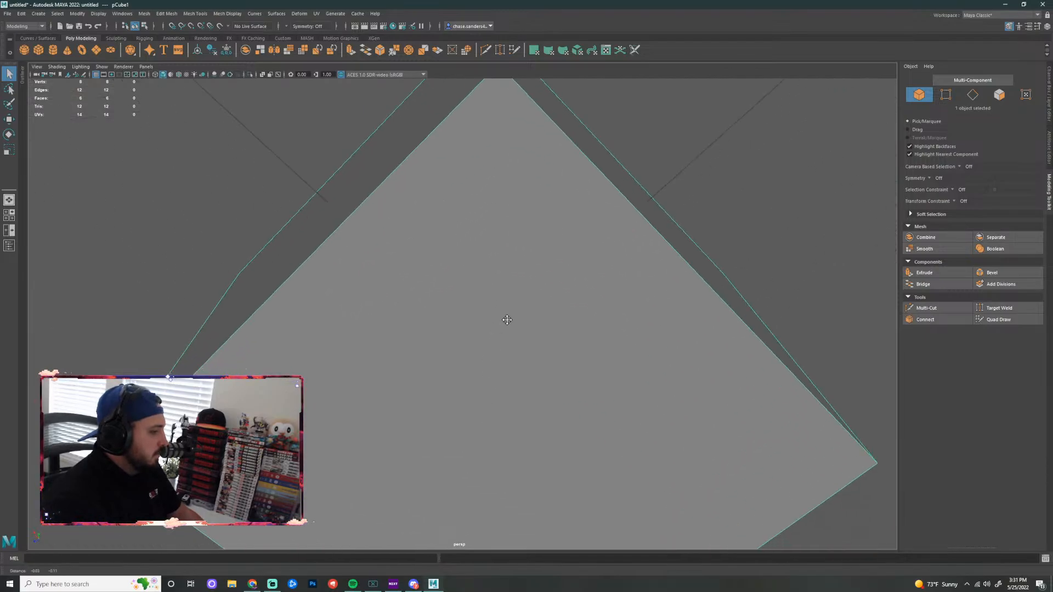
mouse_move(605, 346)
left_mouse_down("alt")
mouse_move(576, 322)
mouse_move(597, 332)
mouse_move(574, 351)
mouse_move(597, 341)
left_mouse_up("alt")
scroll(590, 340, "down", 6)
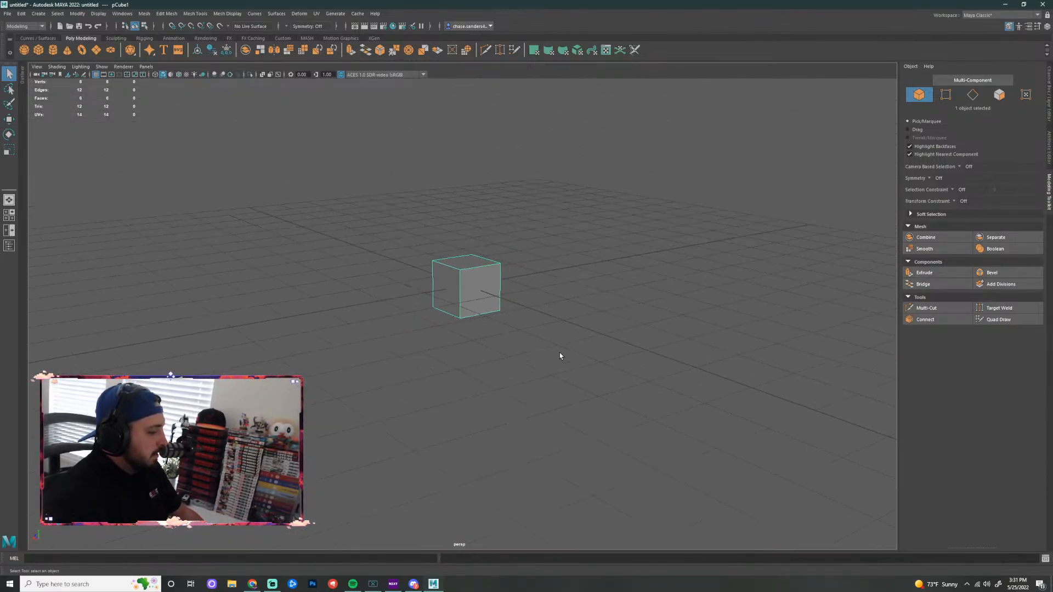
Pan and orbit to examine the cube from directly overhead, ending in an angled view that includes the grid
middle_click_drag(517, 367, 540, 282, "alt")
scroll(545, 307, "up", 3)
middle_click_drag(598, 242, 528, 388, "alt")
left_click_drag(528, 388, 501, 309, "alt")
scroll(475, 346, "up", 5)
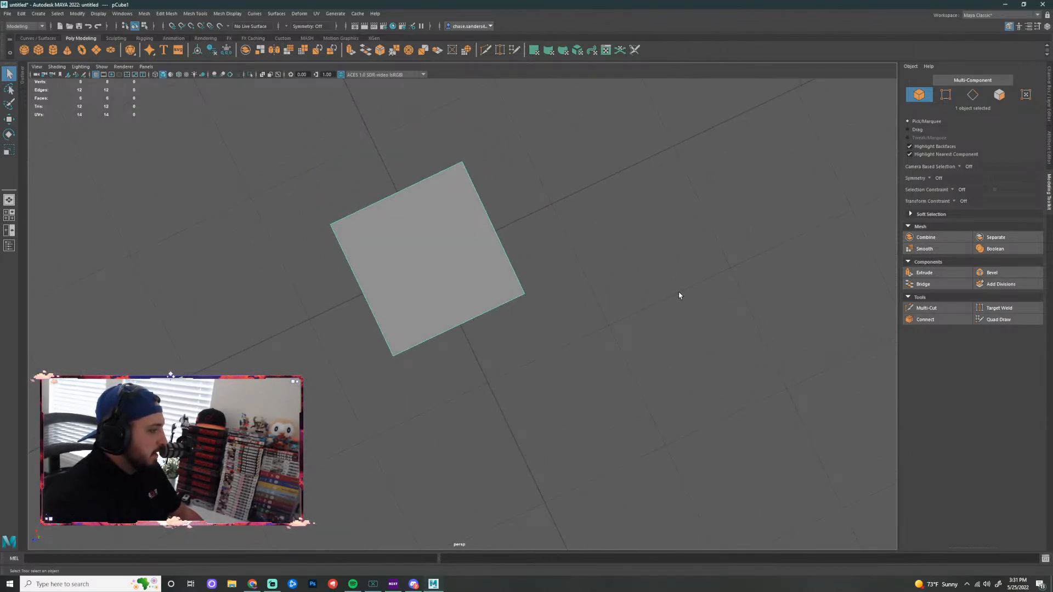
left_click_drag(679, 293, 554, 278, "alt")
scroll(524, 311, "down", 5)
mouse_move(524, 311)
left_mouse_down("alt")
mouse_move(496, 314)
mouse_move(500, 304)
mouse_move(533, 305)
mouse_move(517, 320)
left_mouse_up("alt")
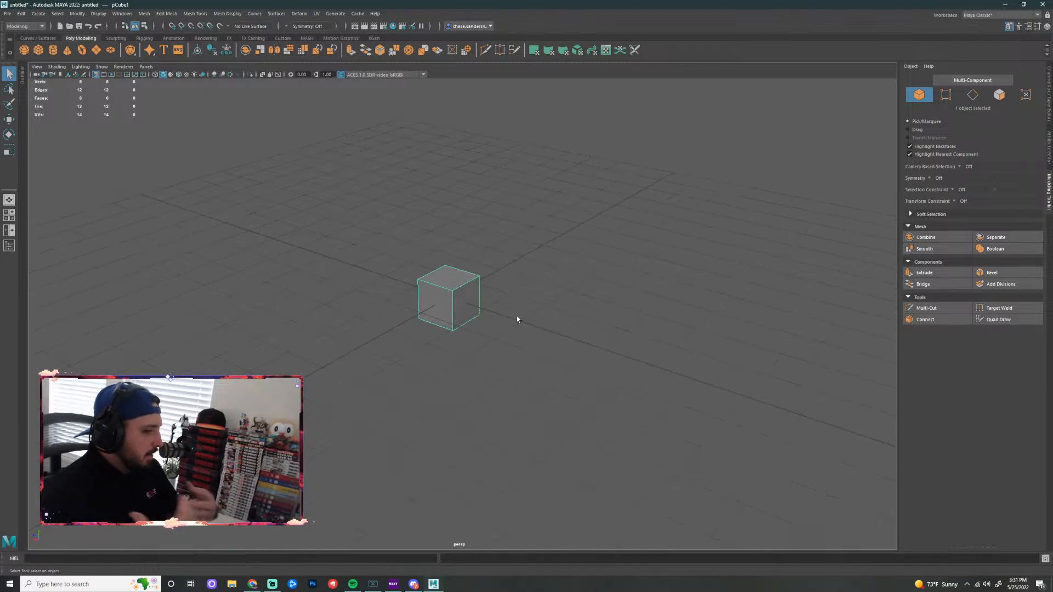
Practise orbiting, panning and zooming around the cube in turn, ending in an angled view with the grid around it
scroll(531, 352, "down", 3)
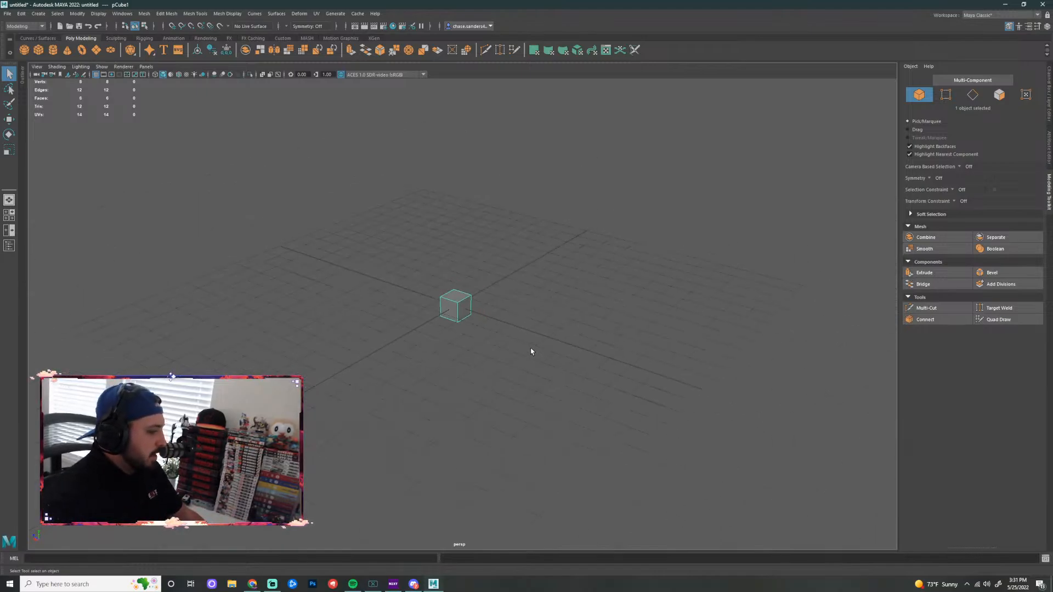
scroll(538, 313, "up", 3)
left_click_drag(548, 296, 578, 301, "alt")
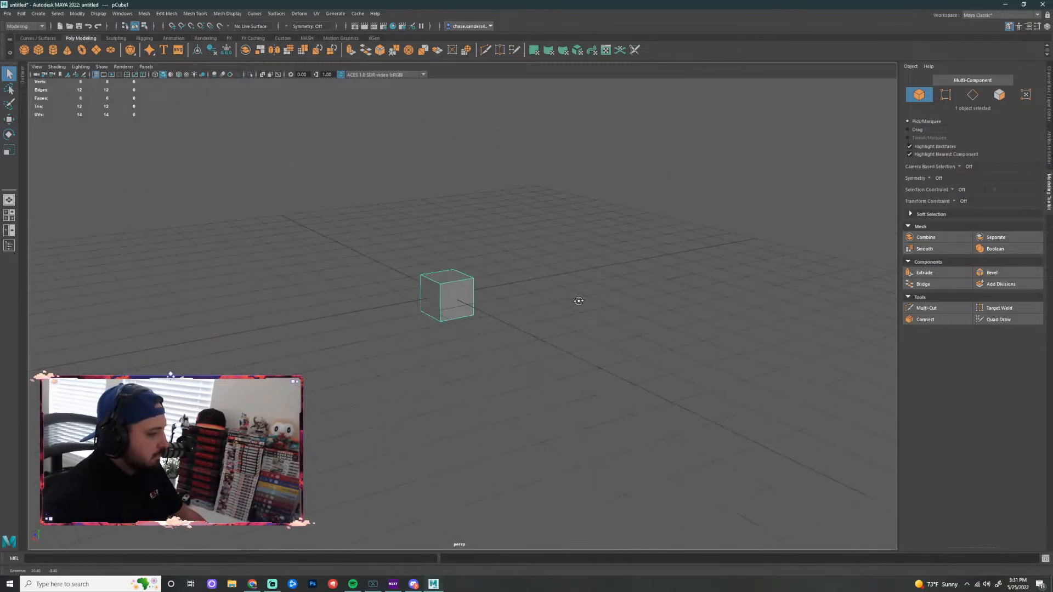
left_click_drag(462, 300, 548, 292, "alt")
scroll(548, 292, "down", 3)
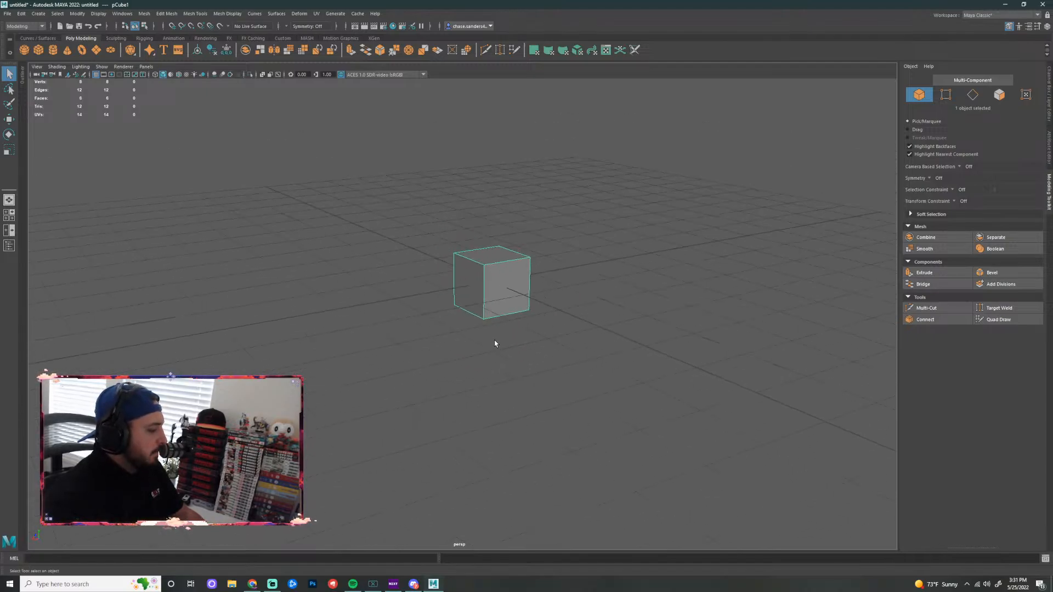
scroll(507, 346, "up", 3)
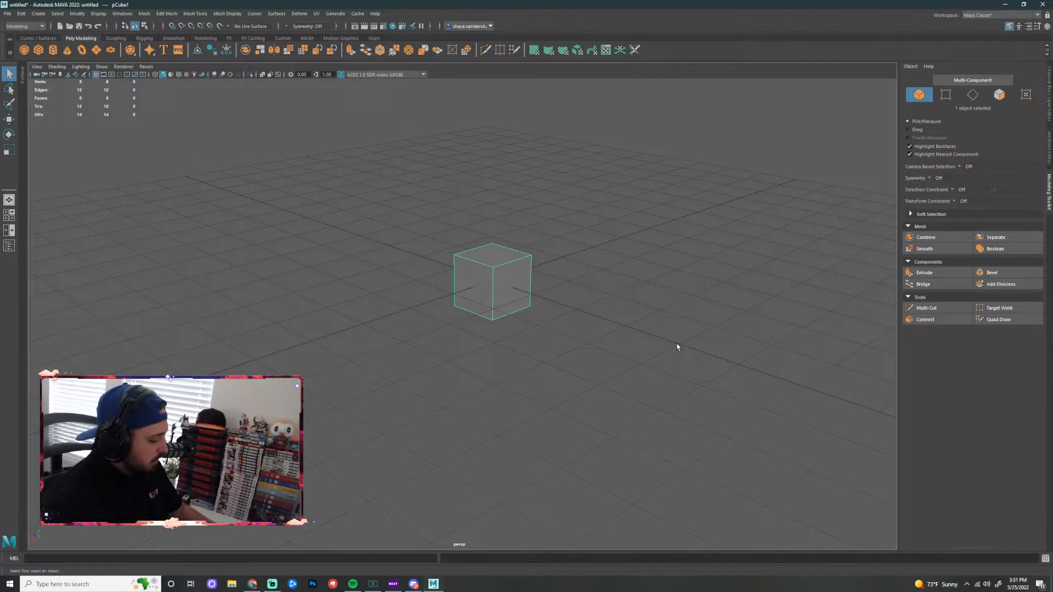
left_click_drag(682, 296, 647, 345, "alt")
scroll(581, 343, "up", 3)
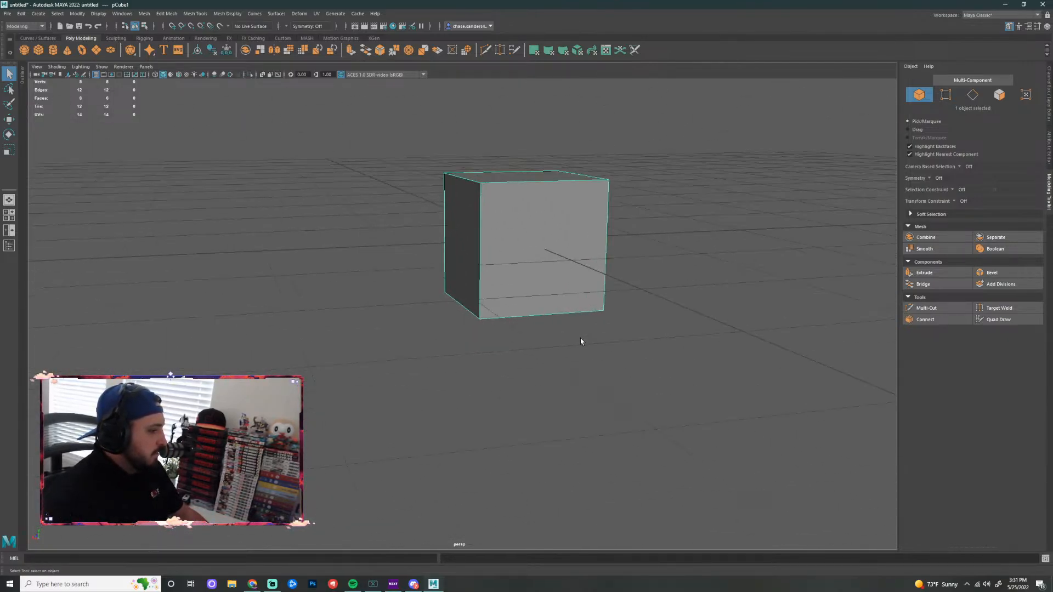
scroll(591, 346, "down", 5)
scroll(594, 345, "up", 5)
scroll(595, 337, "down", 2)
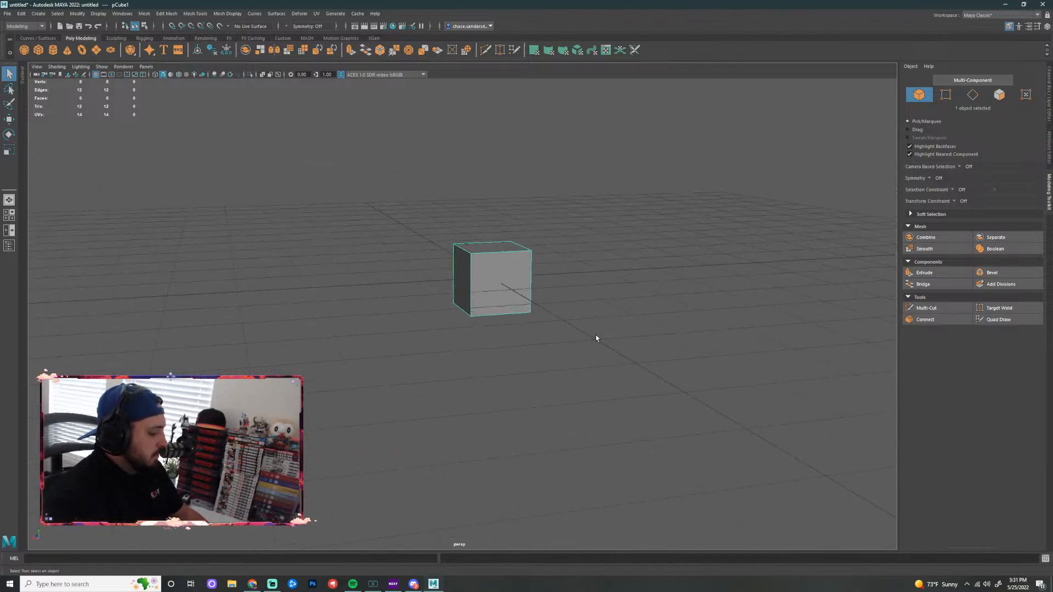
middle_click_drag(634, 308, 610, 327, "alt")
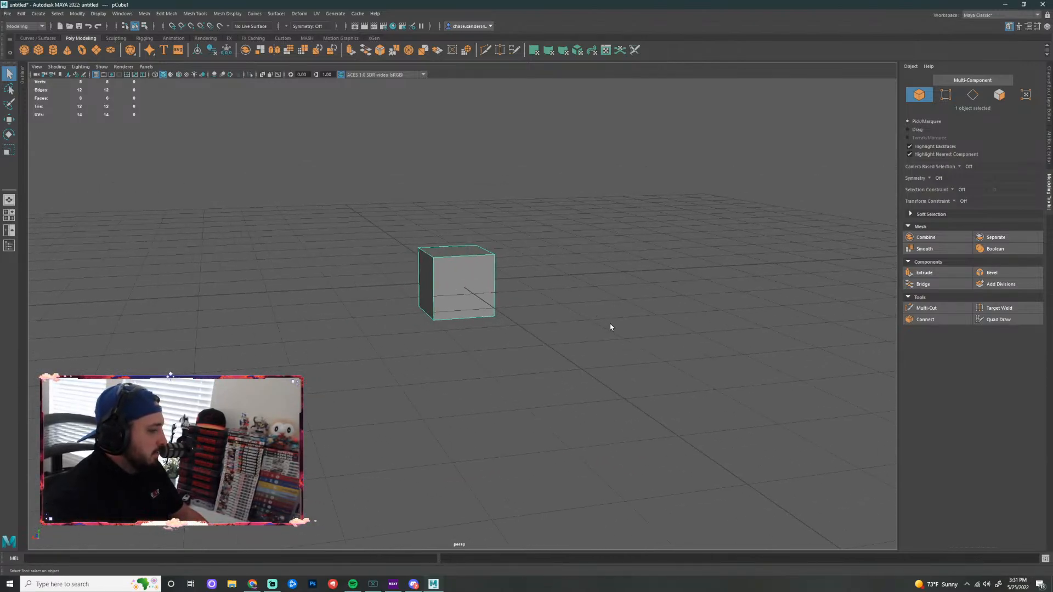
right_click_drag(569, 308, 590, 354, "alt")
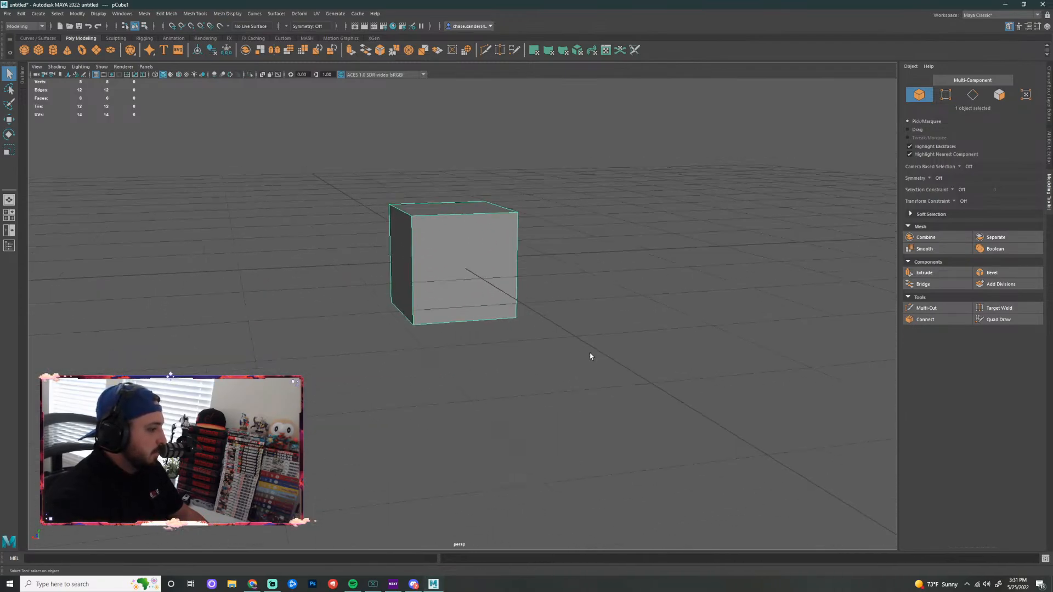
left_click_drag(591, 355, 490, 349, "alt")
scroll(514, 341, "down", 5)
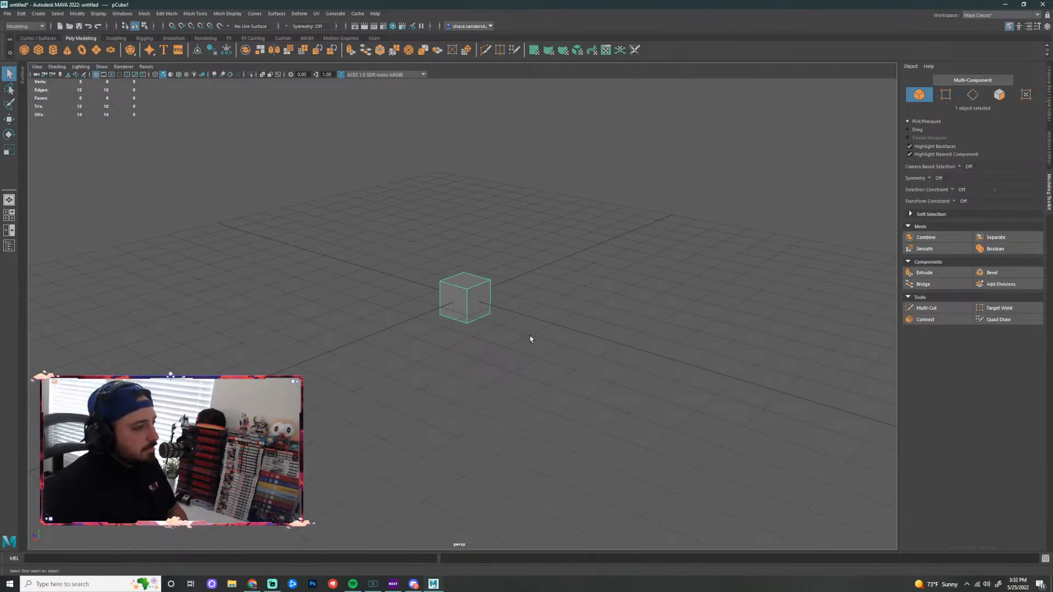
Scale the cube up uniformly to roughly three times its size and return to the Select tool
key("r")
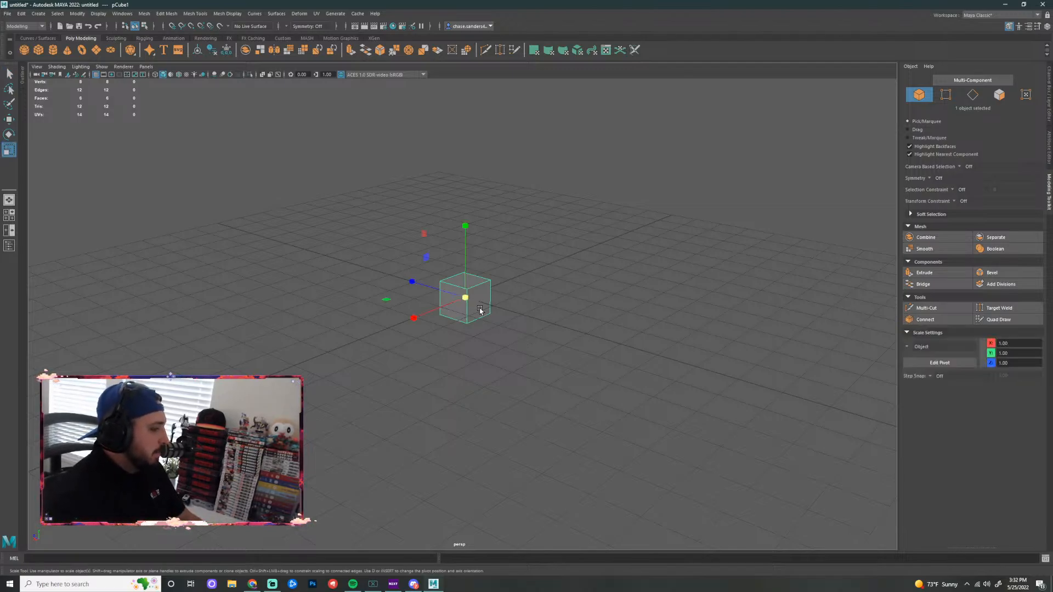
left_click_drag(464, 300, 495, 316)
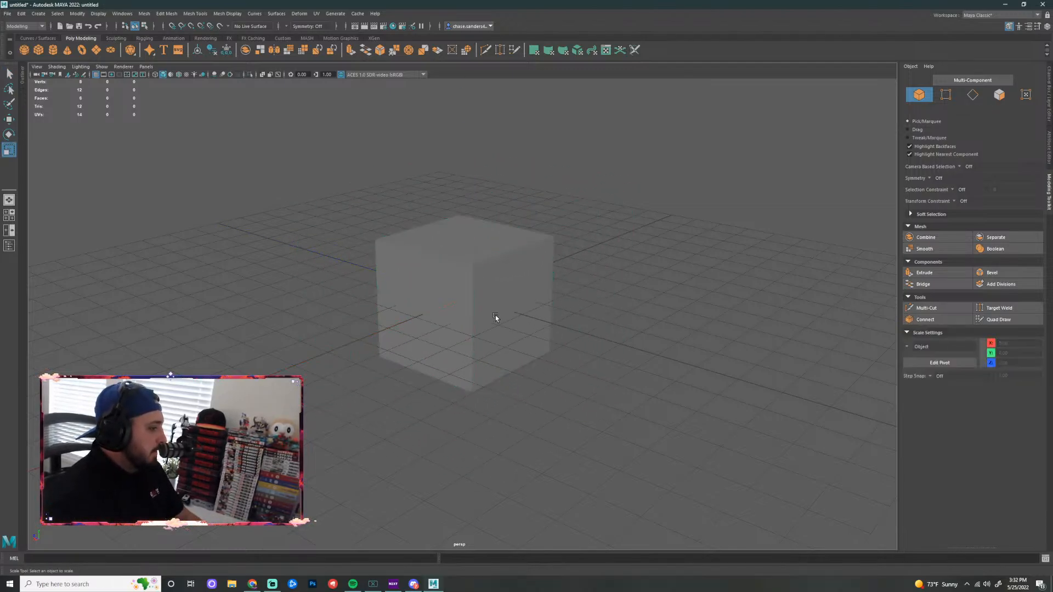
key("q")
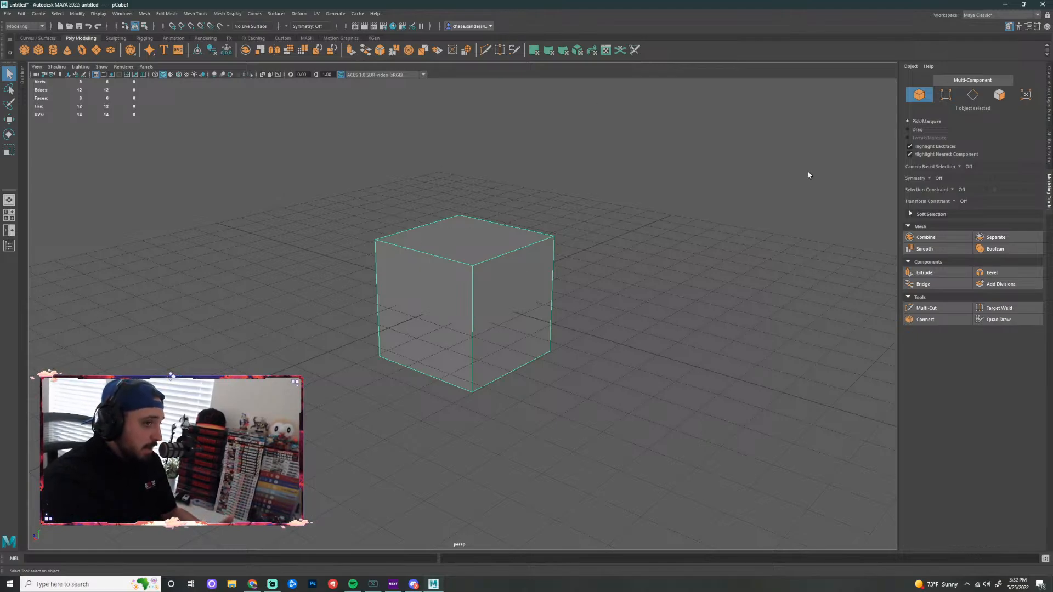
Switch the cube to vertex selection mode and frame it closely in the perspective view
left_click(947, 96)
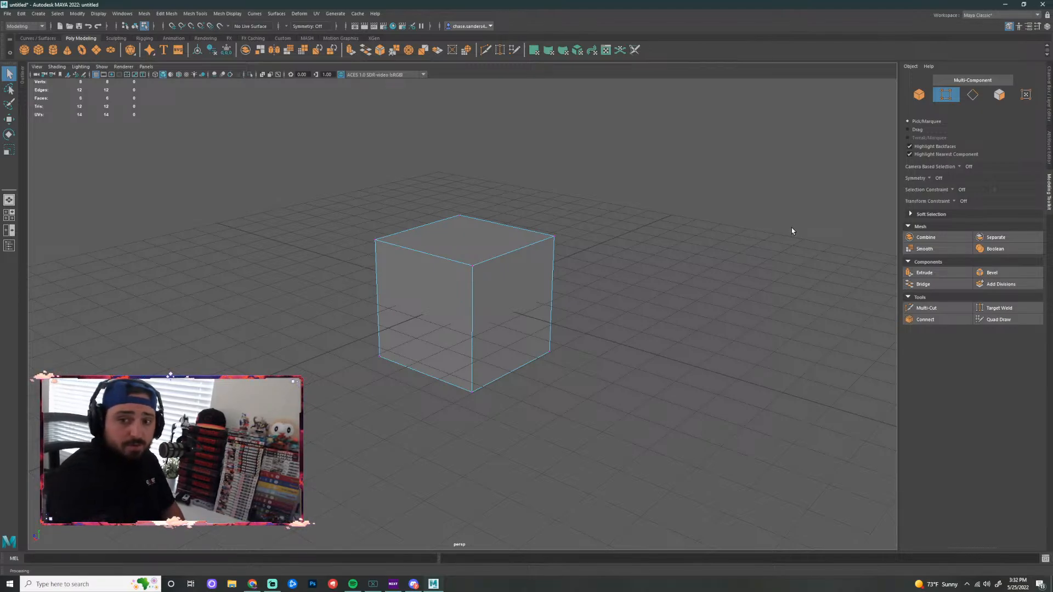
key("f")
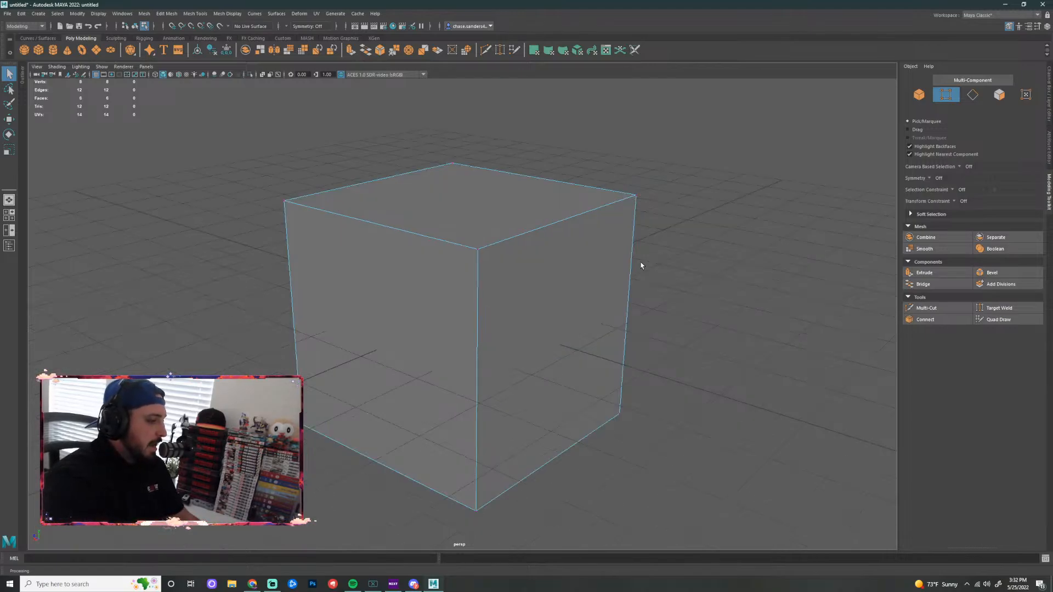
Return the cube to object selection mode after shifting it off-centre, and frame the selected cube in the perspective view
scroll(614, 308, "down", 5)
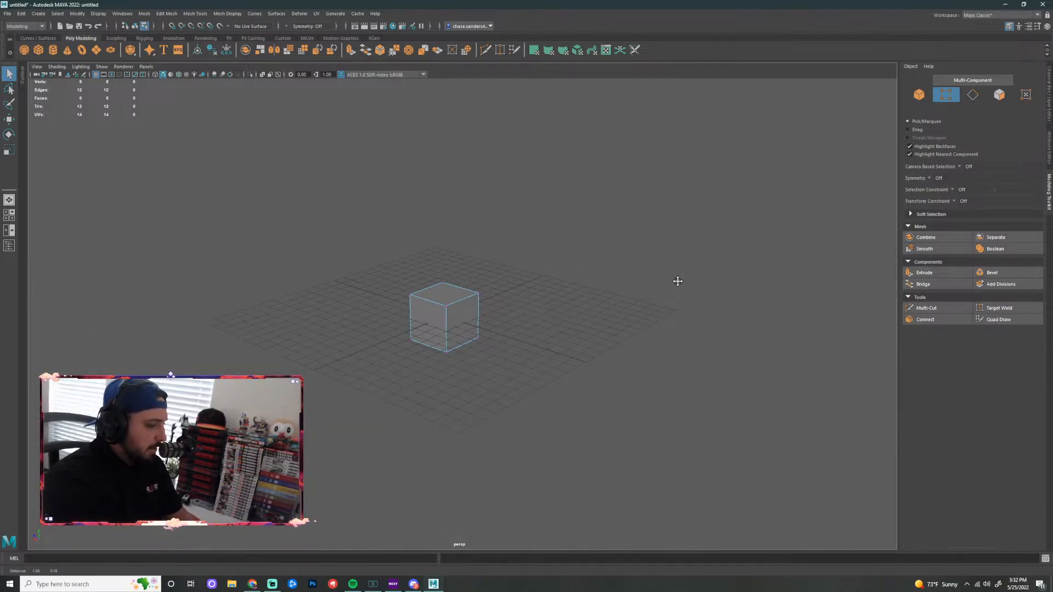
middle_click_drag(678, 281, 451, 287, "alt")
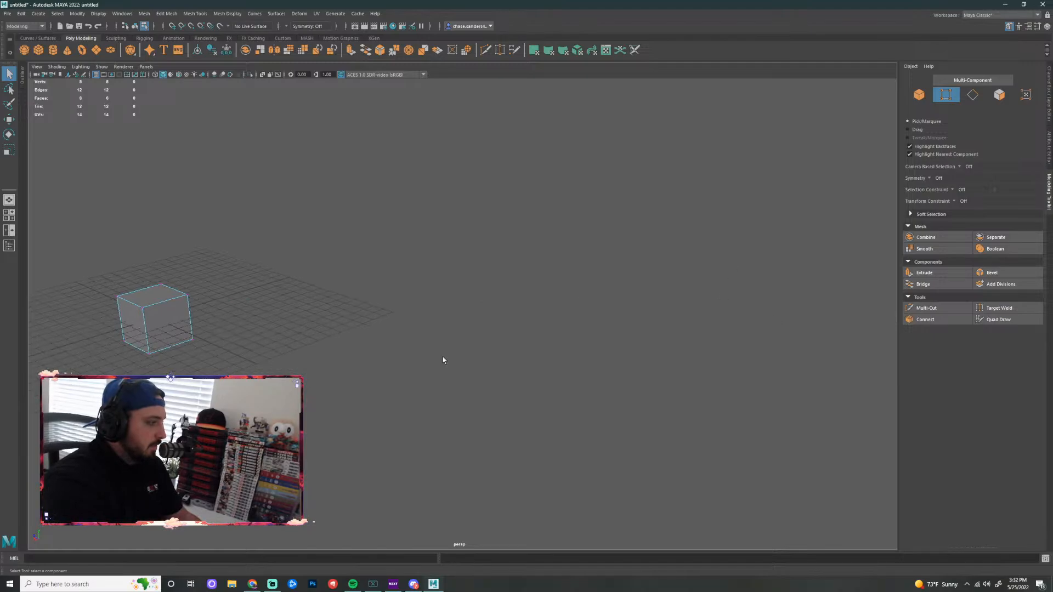
right_click_drag(203, 300, 482, 347)
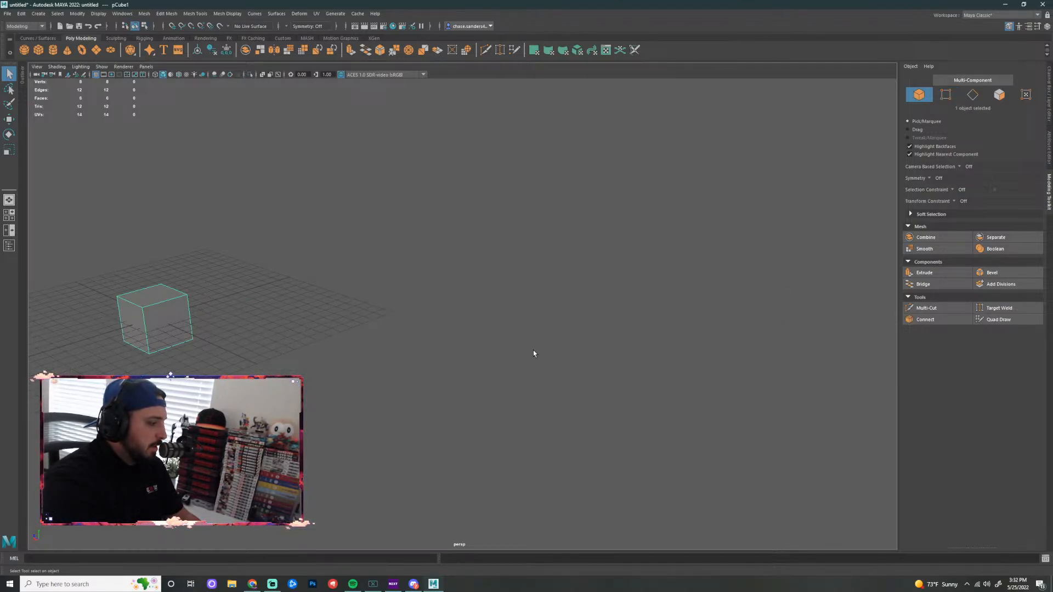
key("f")
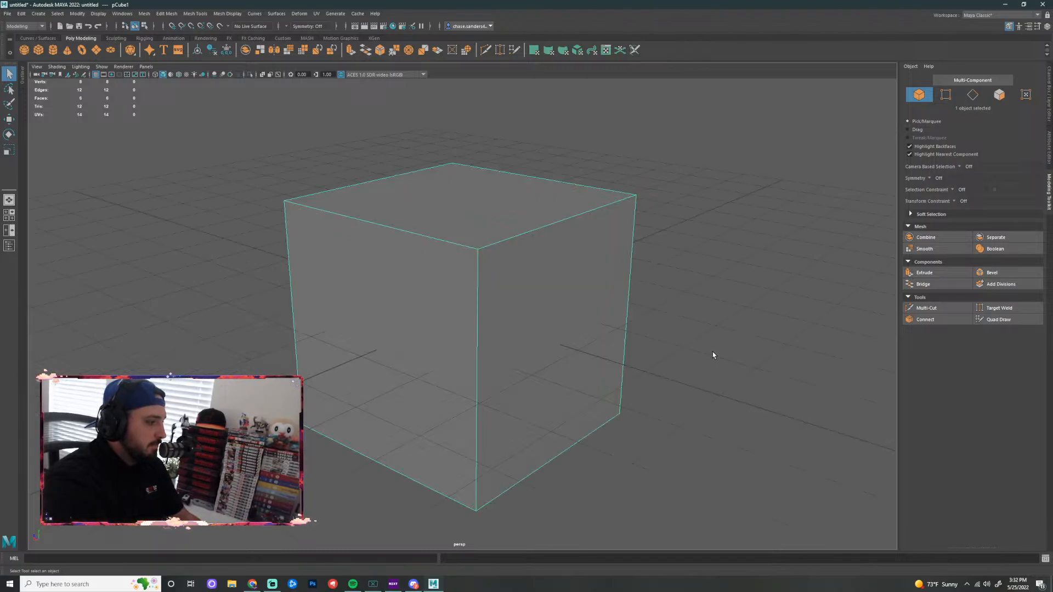
Zoom and orbit around the selected cube, ending in an angled view that shows its top, two sides and the grid
scroll(571, 393, "down", 5)
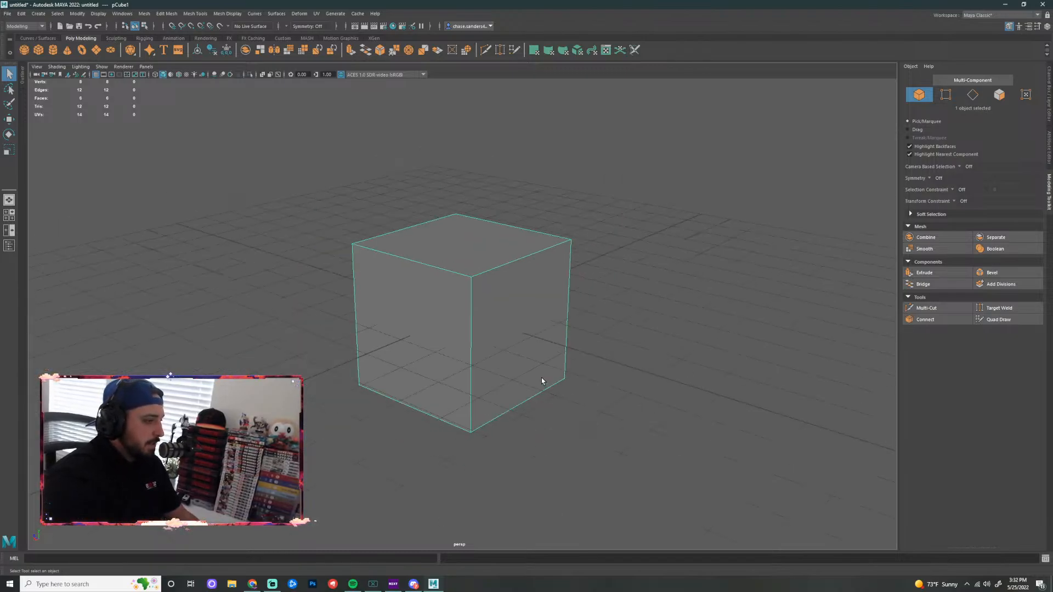
scroll(505, 383, "up", 2)
left_click_drag(505, 383, 582, 360, "alt")
key("super")
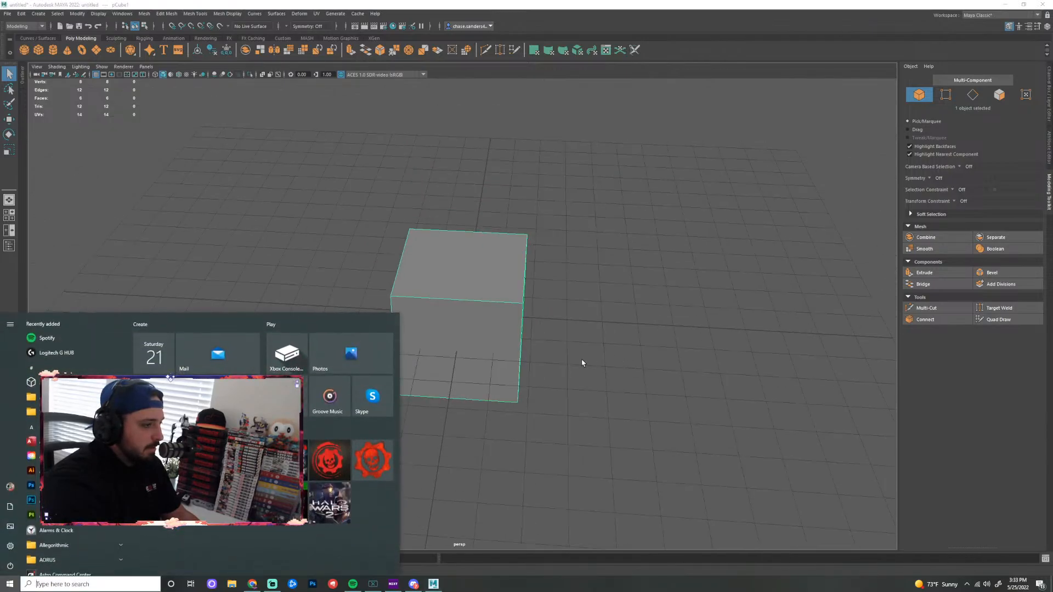
scroll(578, 361, "up", 1)
key("super")
scroll(614, 357, "down", 2)
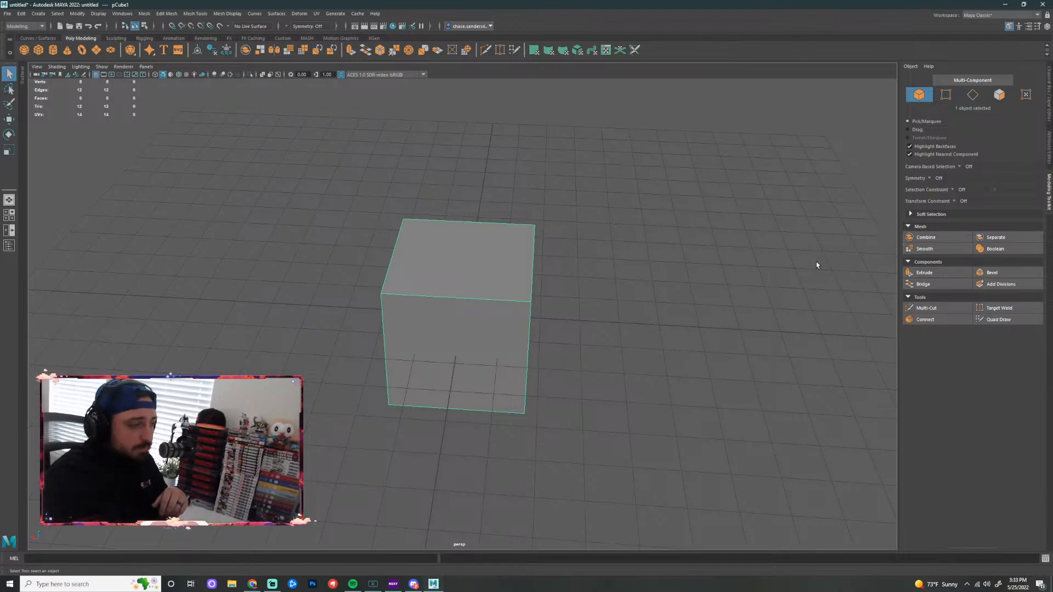
scroll(571, 299, "up", 1)
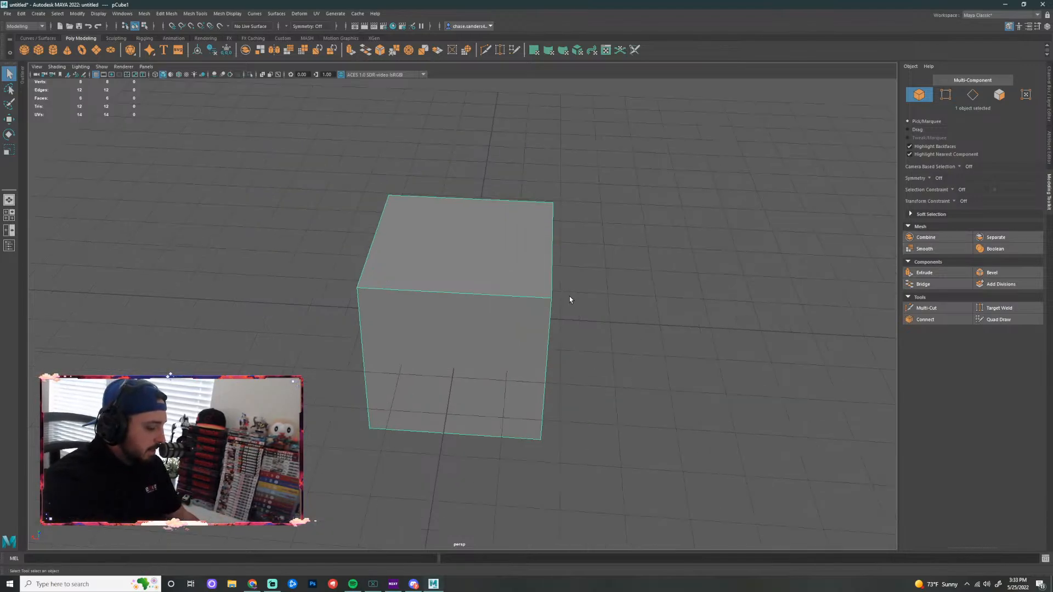
scroll(570, 296, "down", 1)
left_click_drag(616, 335, 543, 215, "alt")
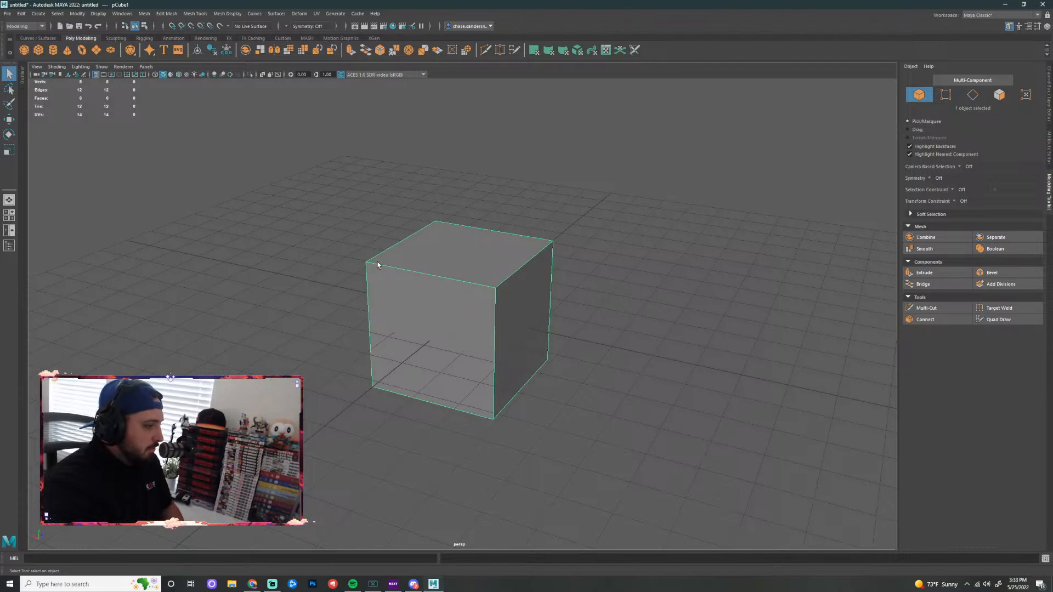
Switch the cube to vertex selection and practise selecting its nearest top corner vertex, clearing the selection and picking the vertex again
left_click(946, 98)
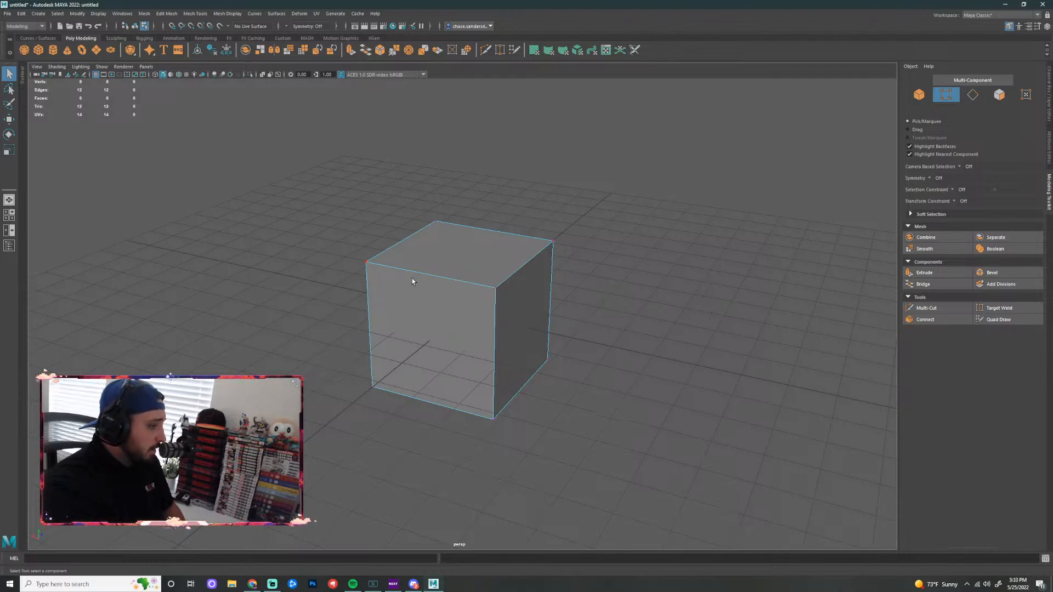
left_click(495, 288)
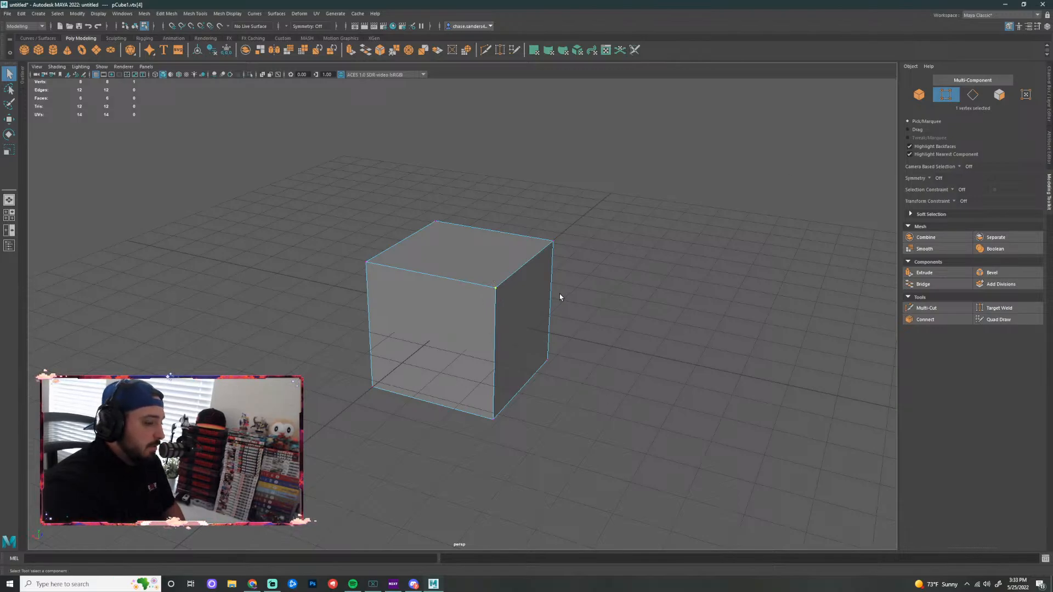
left_click(634, 250)
scroll(541, 259, "up", 5)
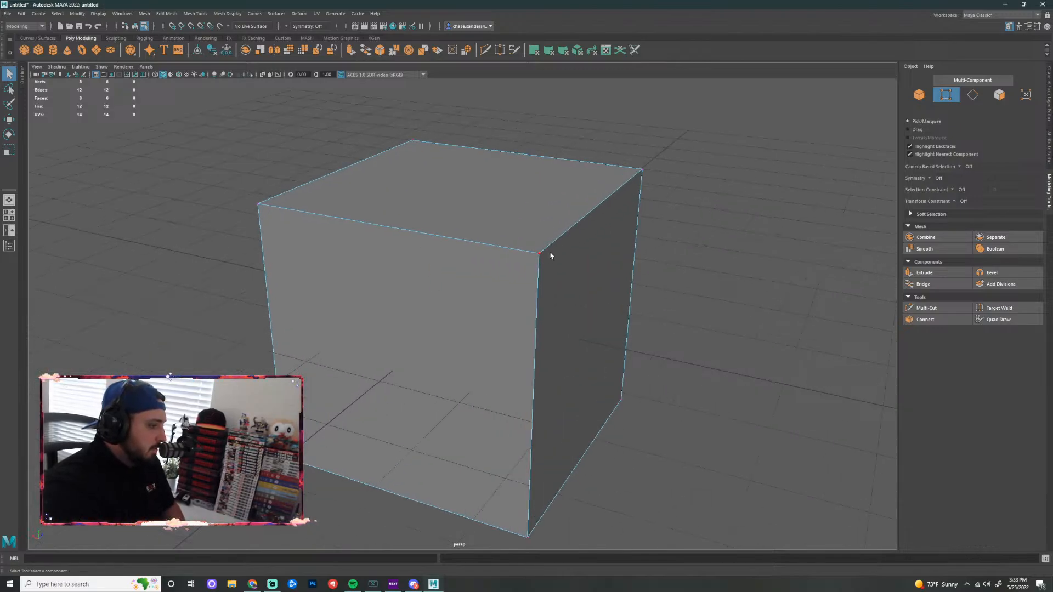
scroll(644, 262, "down", 5)
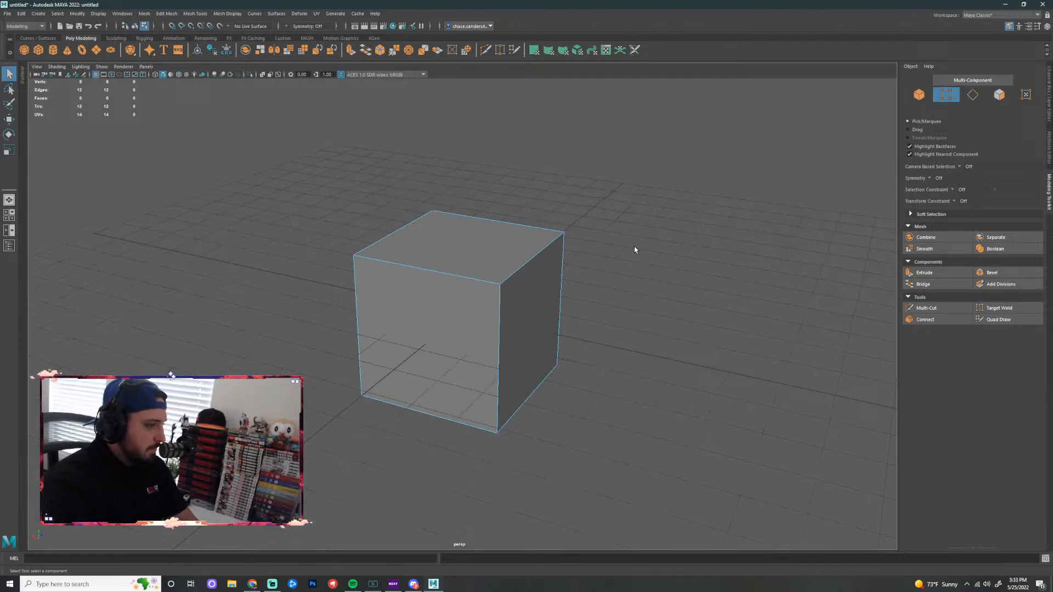
left_click(497, 286)
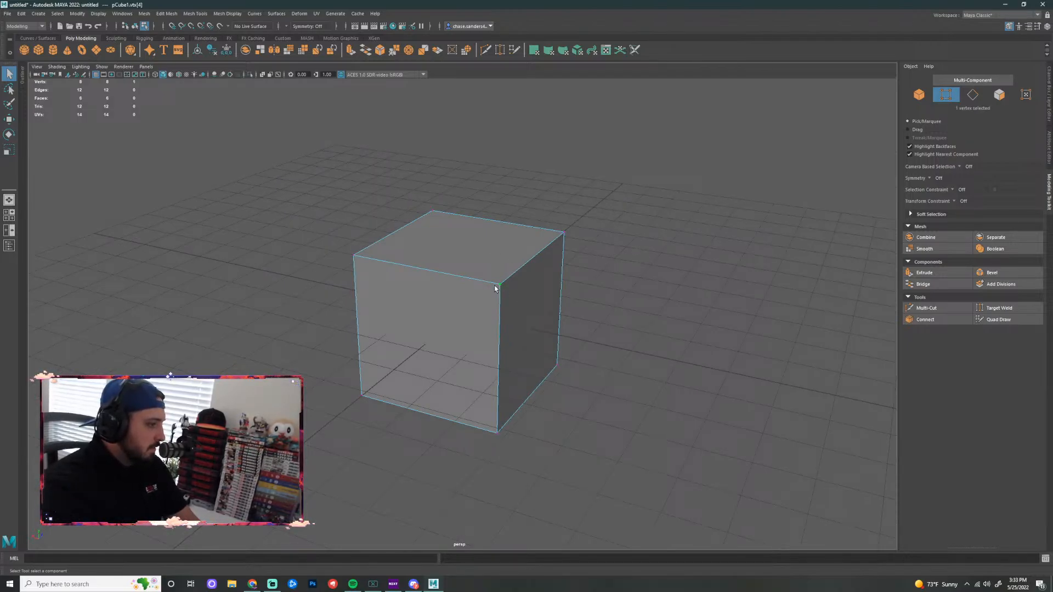
Activate the Move tool and select the cube's four top corner vertices one at a time, ending on the nearest corner
key("w")
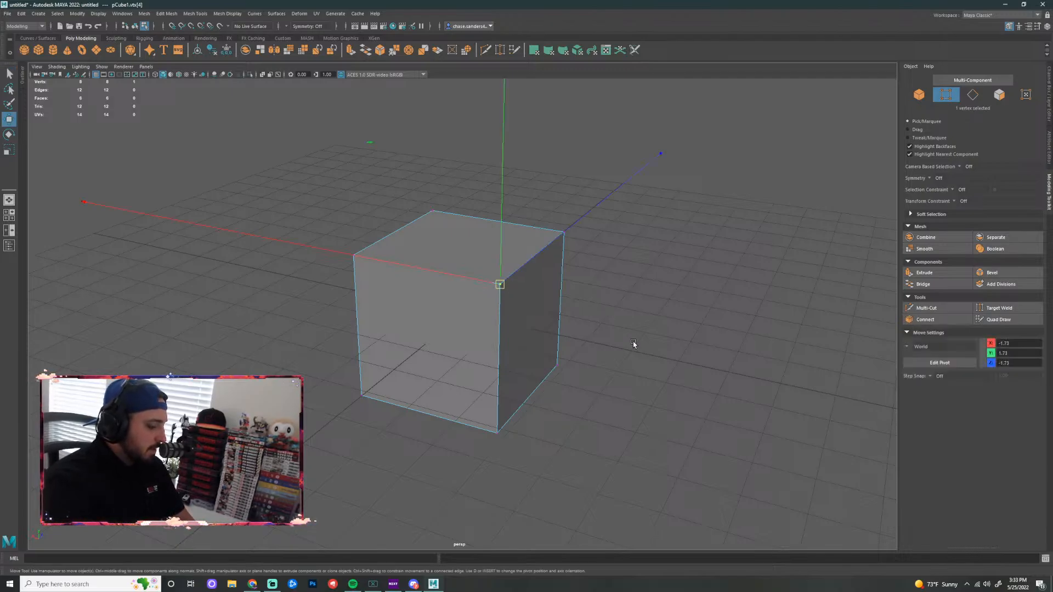
left_click(632, 344)
left_click(566, 242)
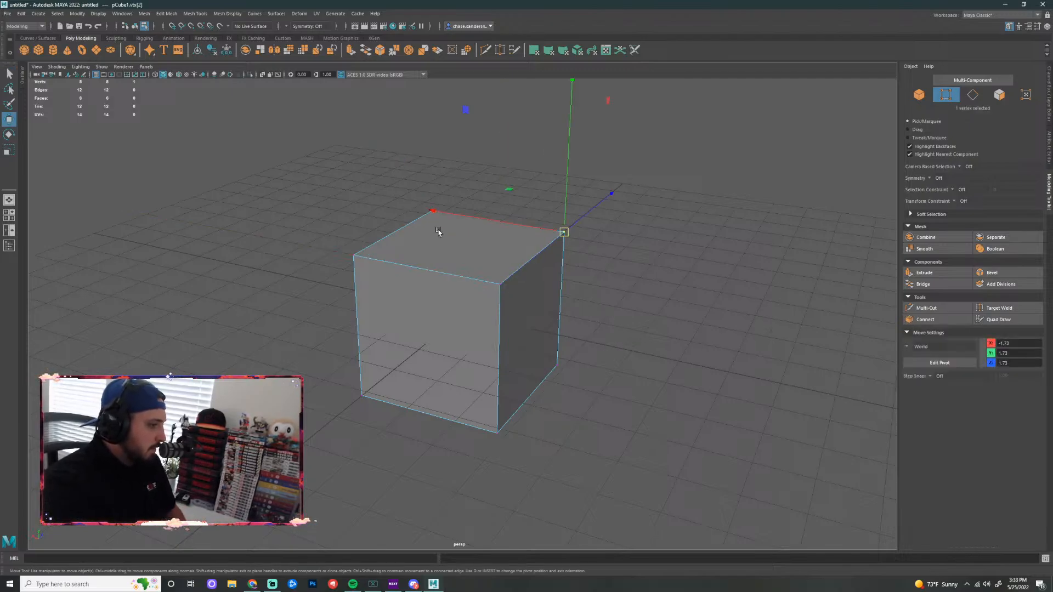
left_click(438, 222)
left_click(373, 253)
left_click(498, 280)
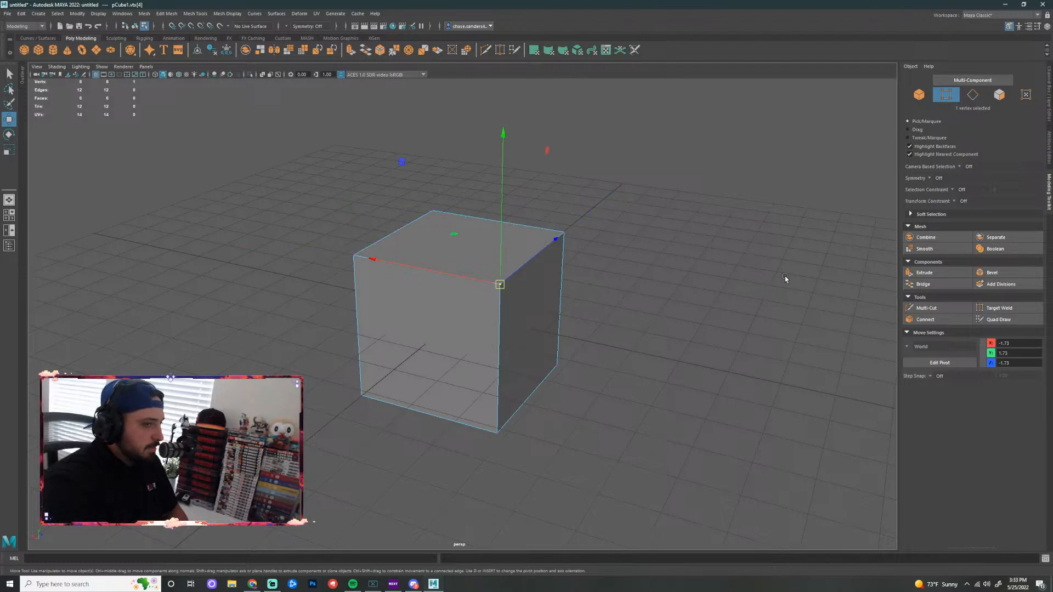
Switch to edge selection and select a rear vertical edge and each of the cube's four top edges in turn
key("F10")
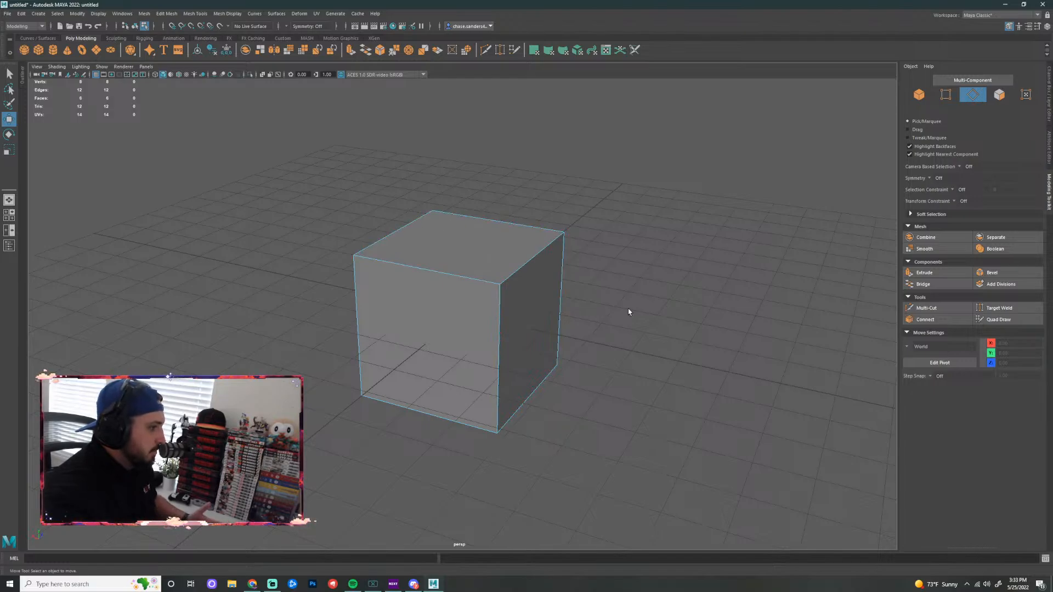
left_click(559, 324)
left_click(489, 220)
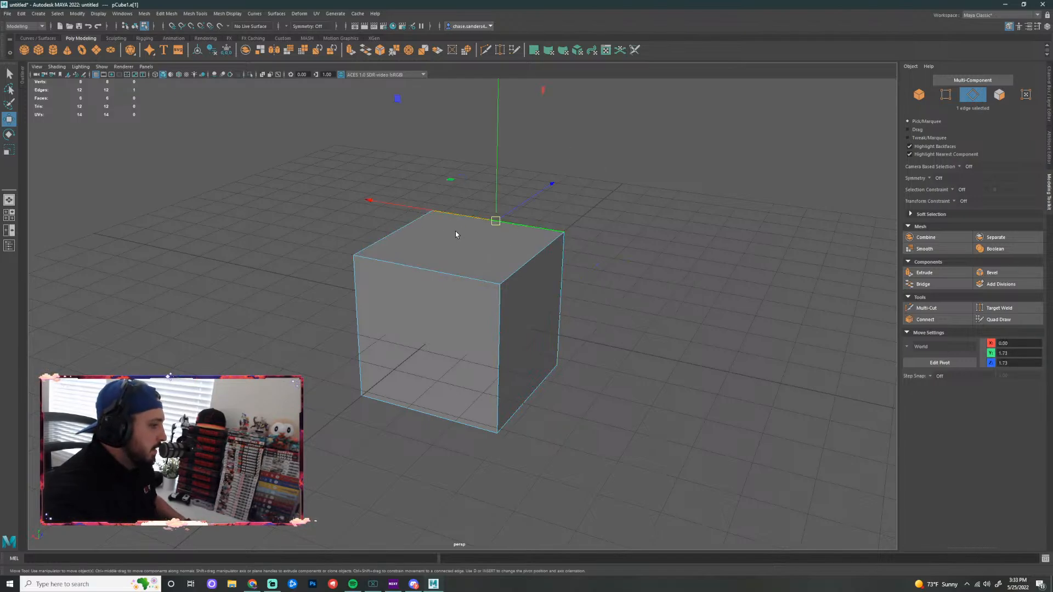
left_click(393, 234)
left_click(427, 272)
left_click(538, 260)
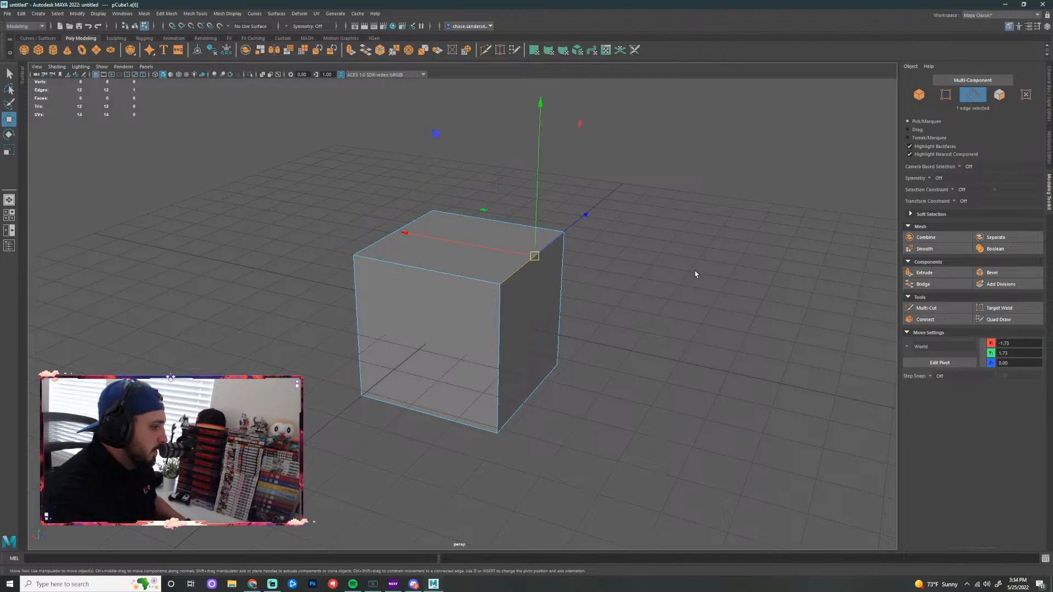
Clear the edge selection and pick further top and vertical edges individually, ending on the top edge on the cube's left side
left_click(696, 273)
left_click(473, 282)
left_click(538, 267)
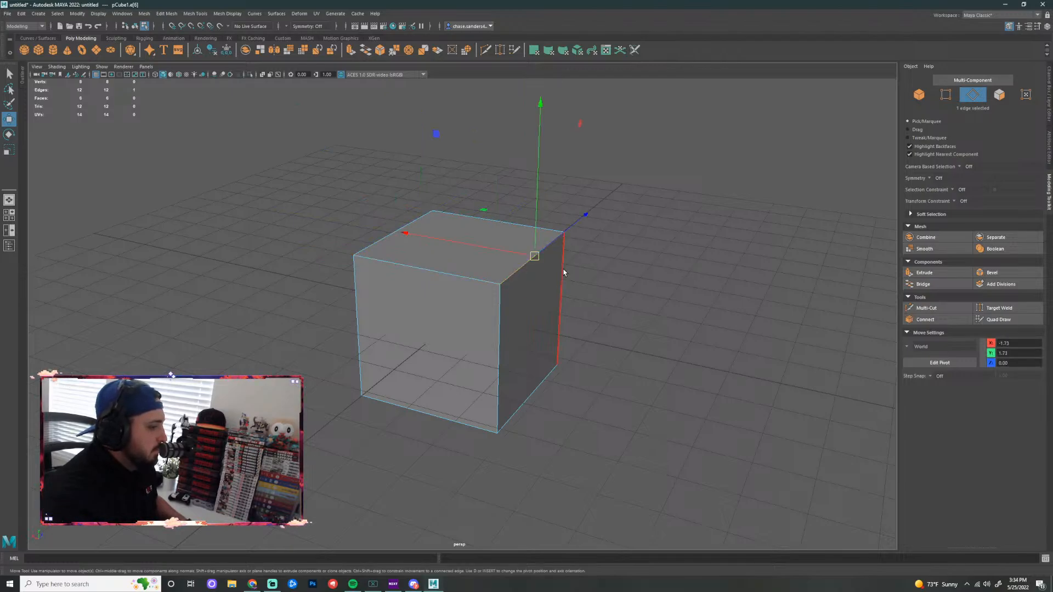
left_click(561, 296)
left_click(433, 271)
left_click(385, 248)
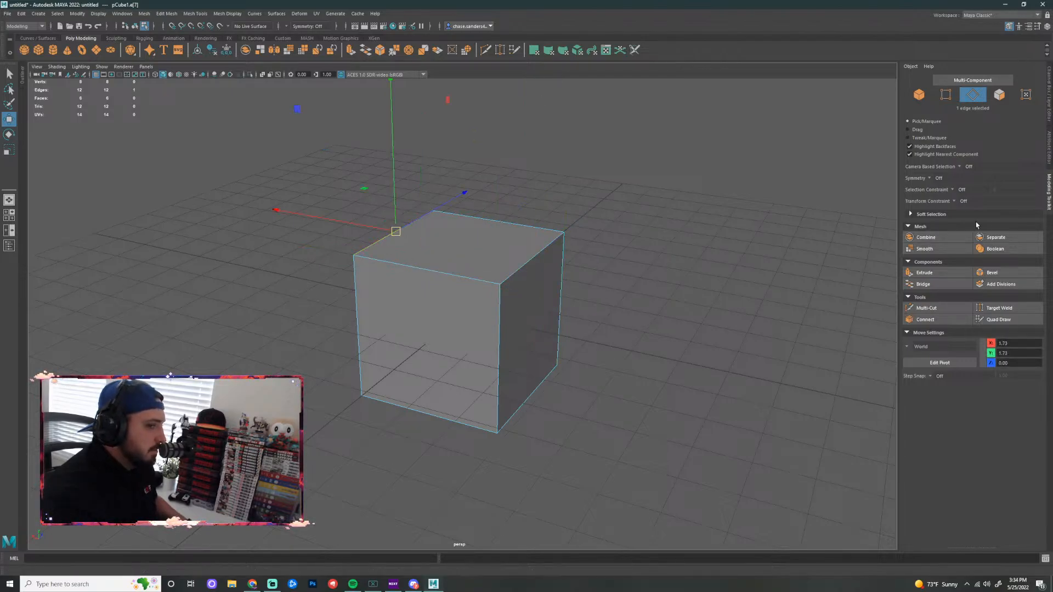
Go back to vertex selection, select the cube's right rear top corner vertex, and clear the selection
left_click(947, 96)
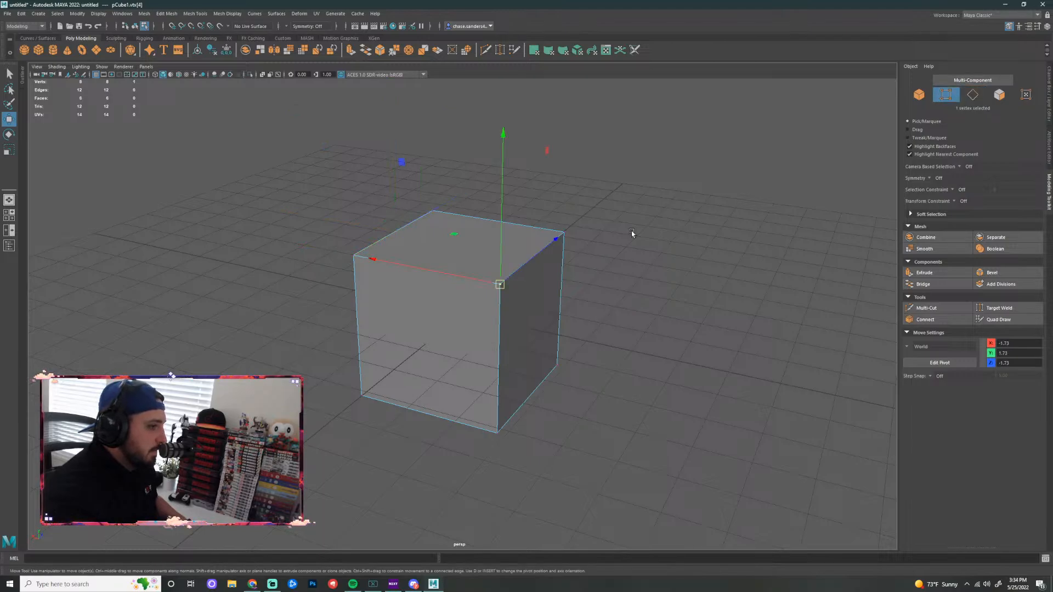
left_click(567, 232)
left_click(696, 246)
Switch to face selection and select the cube's visible side and top faces one at a time, ending on the top face
left_click(1003, 96)
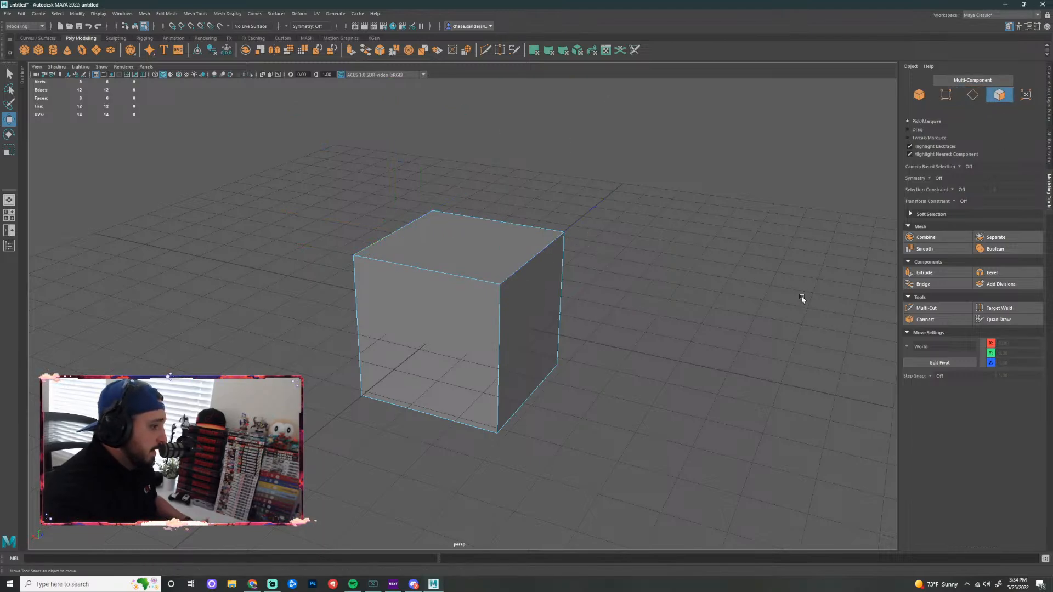
left_click(528, 309)
left_click(711, 359)
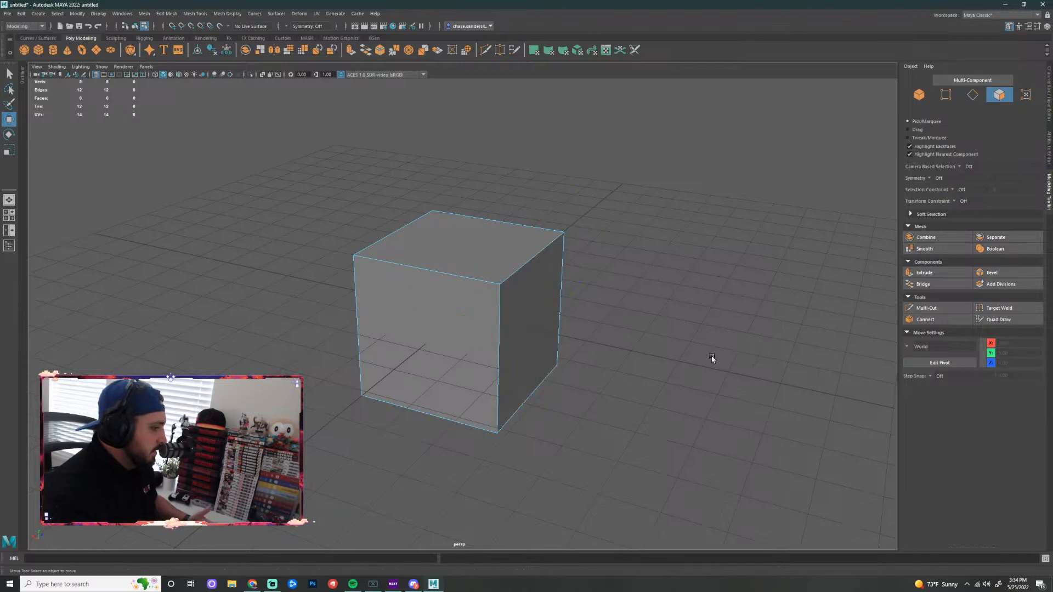
left_click(442, 324)
left_click(482, 247)
left_click(542, 328)
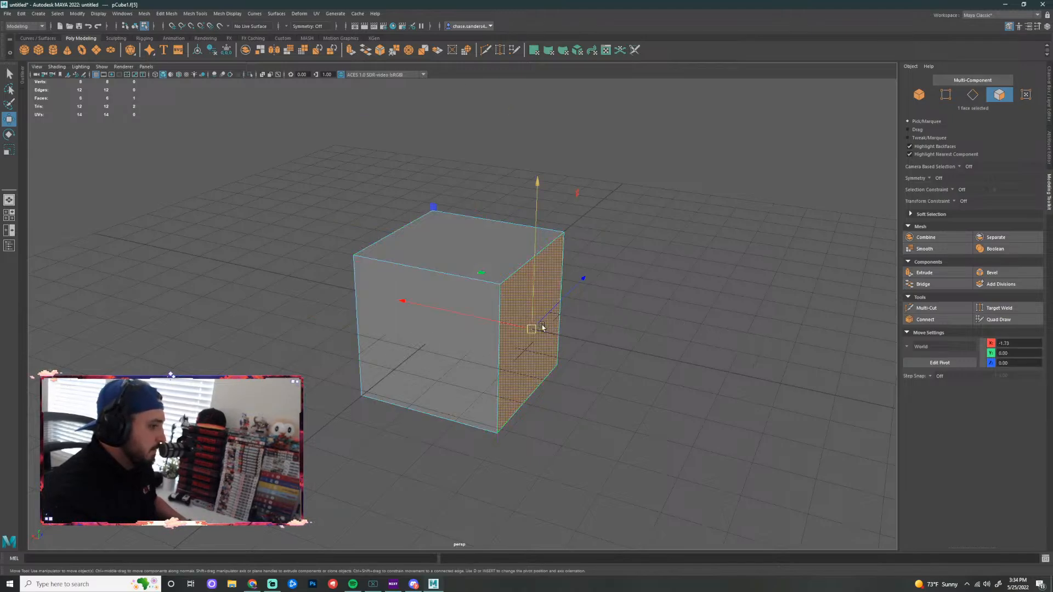
left_click(404, 347)
left_click(446, 264)
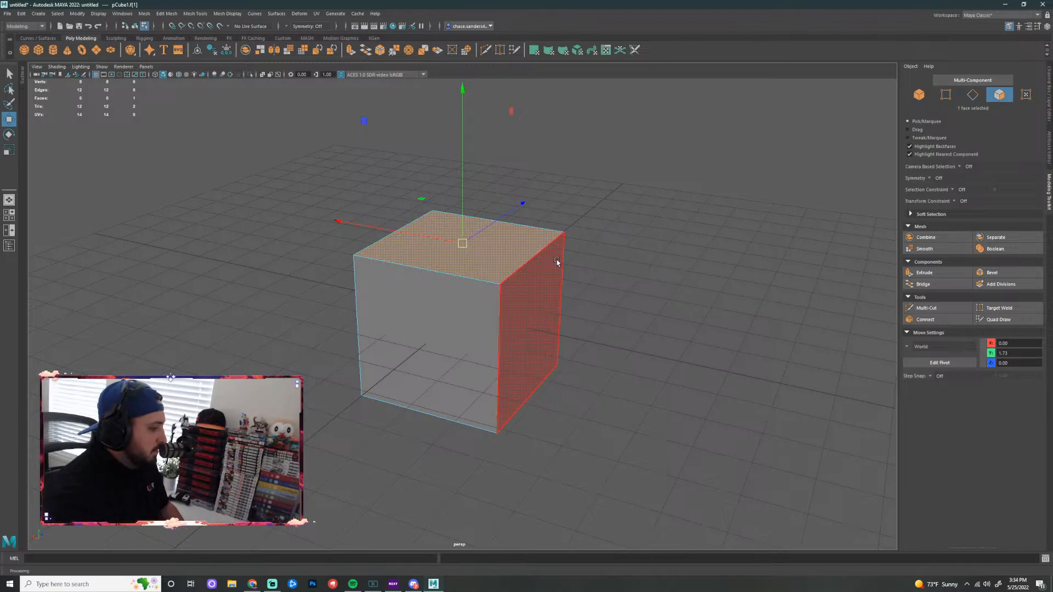
Select a side face of the cube from a low angle and clear the face selection
left_click_drag(689, 315, 498, 308, "alt")
left_click(498, 308)
left_click(704, 275)
scroll(704, 274, "up", 1)
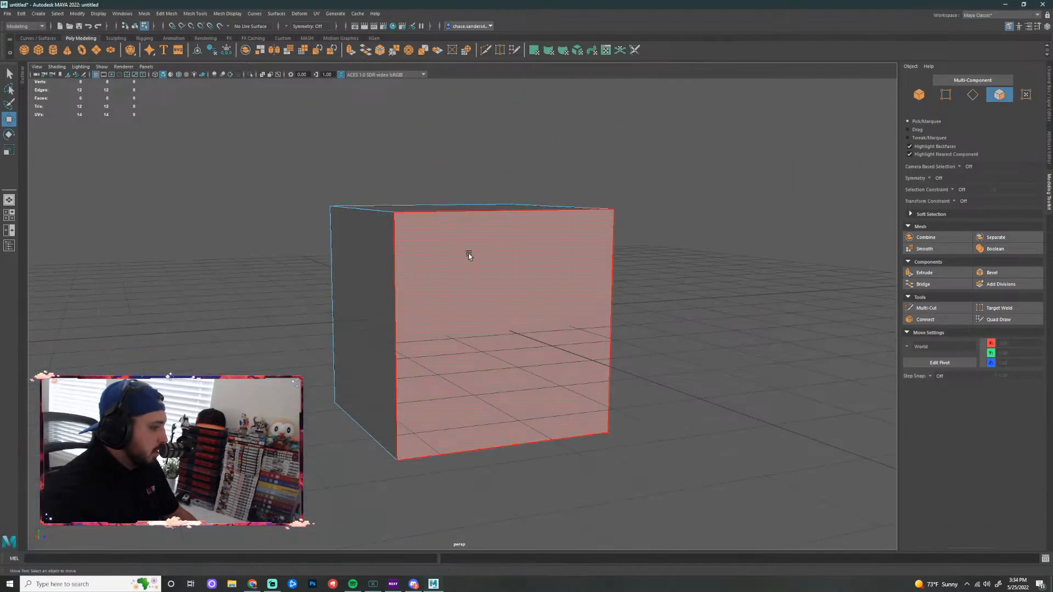
left_click_drag(470, 254, 513, 289)
scroll(642, 283, "down", 5)
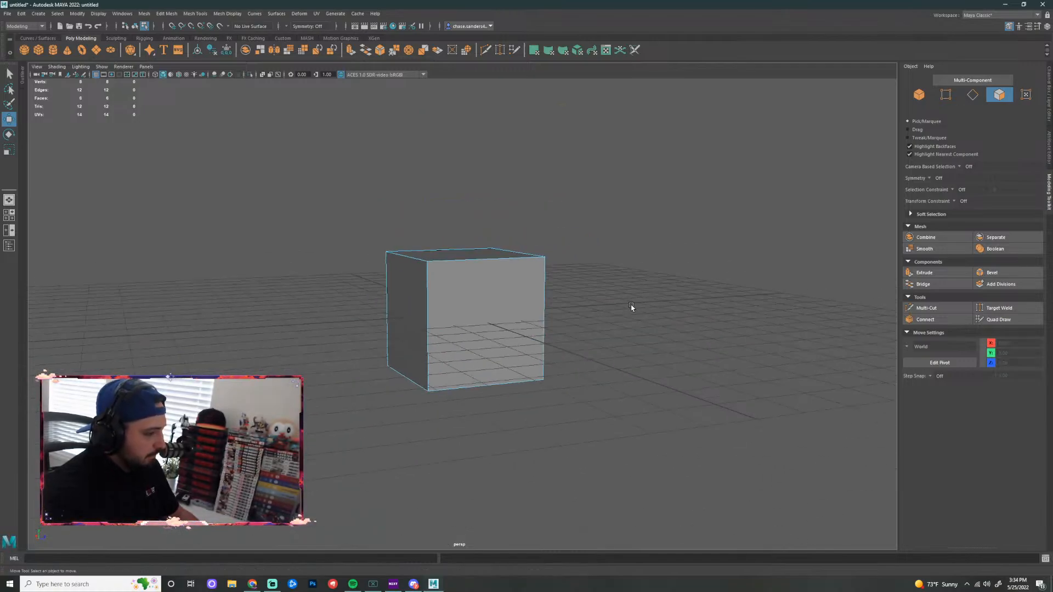
Select the cube's right side face, top face and left side face in turn from above, and deselect everything
left_click_drag(630, 305, 654, 327, "alt")
left_click(510, 315)
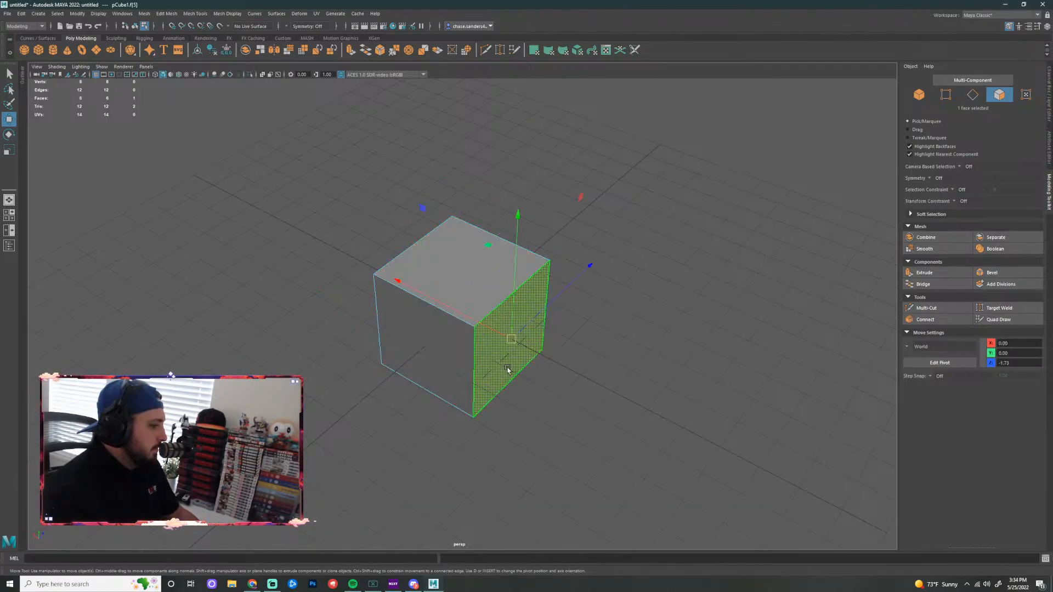
left_click(469, 278)
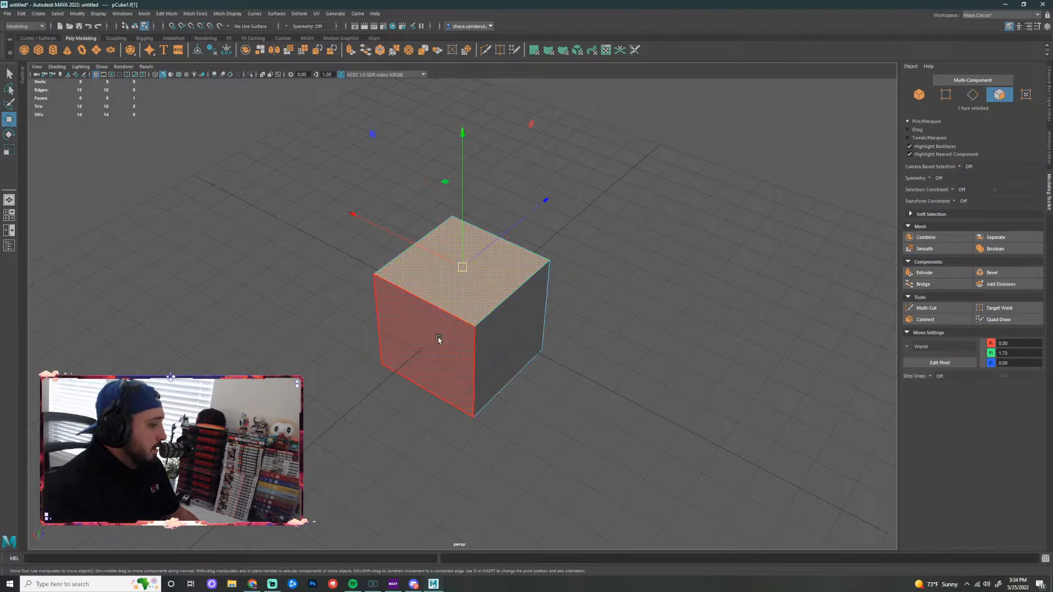
left_click(439, 340)
left_click_drag(579, 379, 564, 350, "alt")
left_click(577, 390)
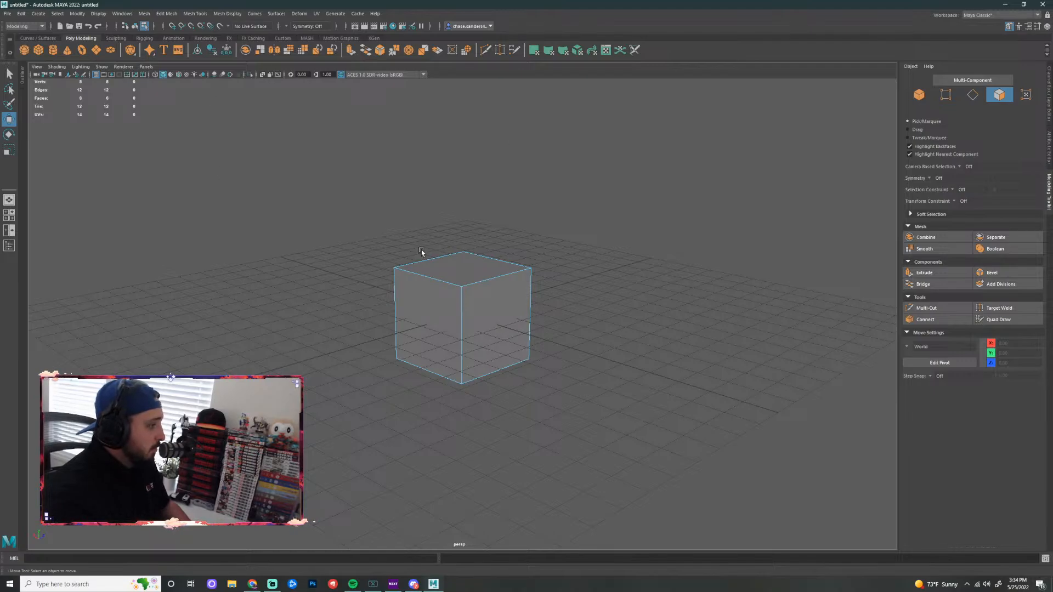
Return the cube to object mode and apply a mesh Smooth with 1 division
right_click_drag(421, 249, 472, 237)
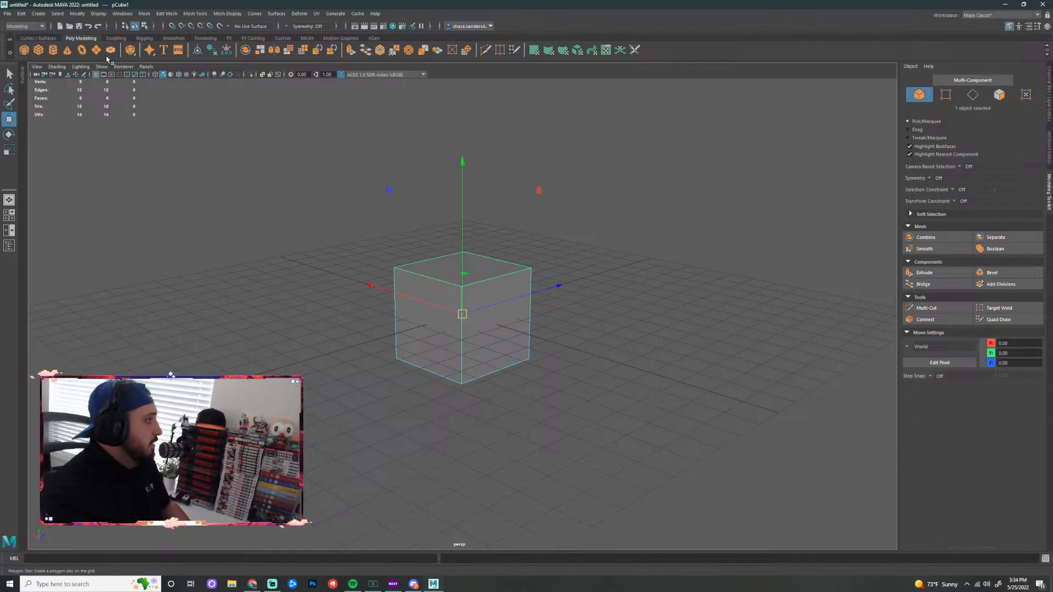
left_click(144, 14)
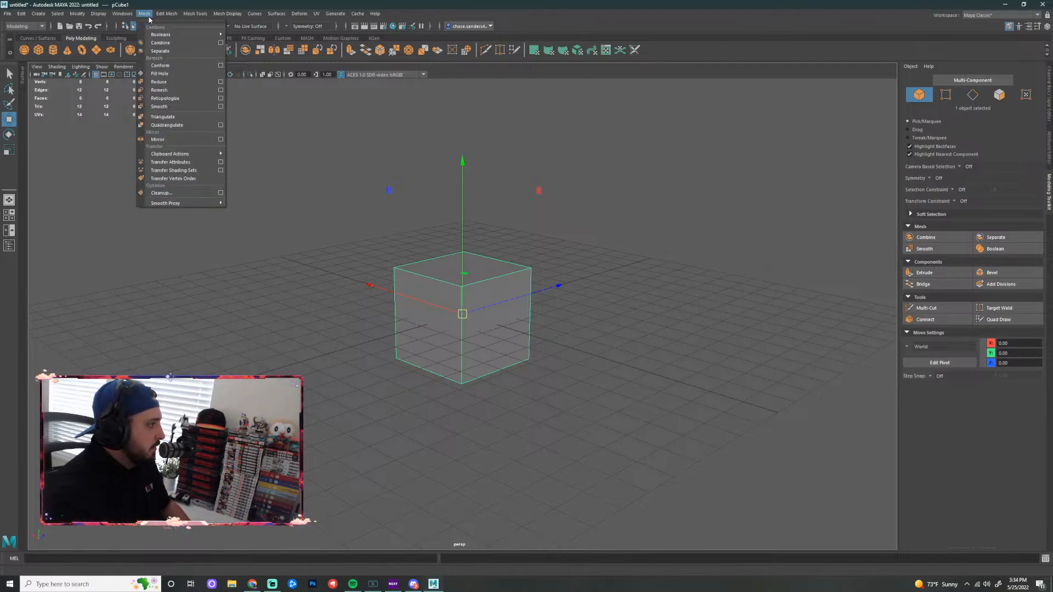
left_click(176, 107)
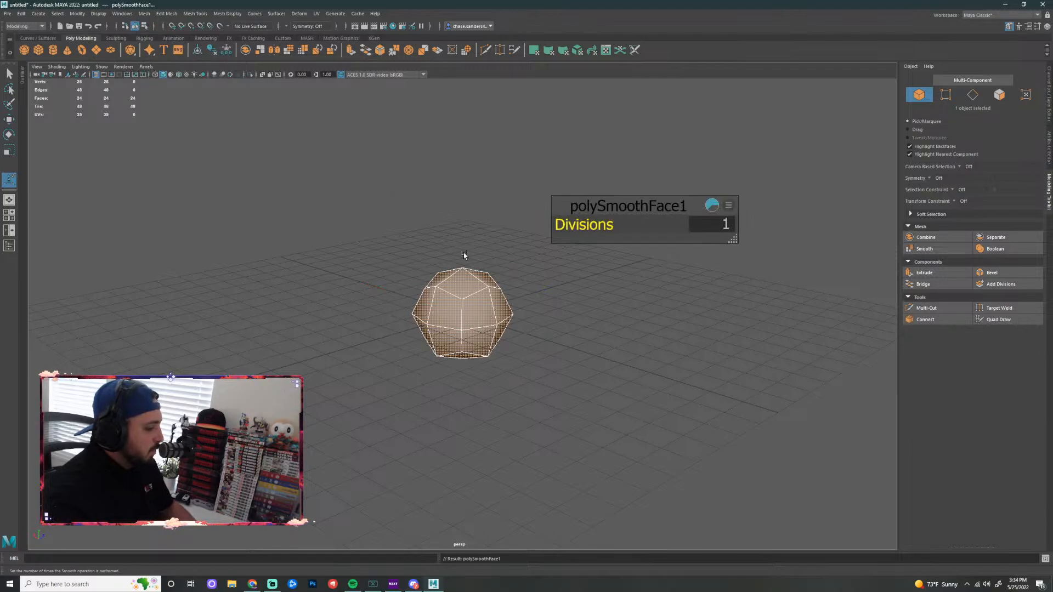
Smooth the mesh a second time with 1 division, switch to the Scale tool, and deselect and reselect the resulting ball
key("g")
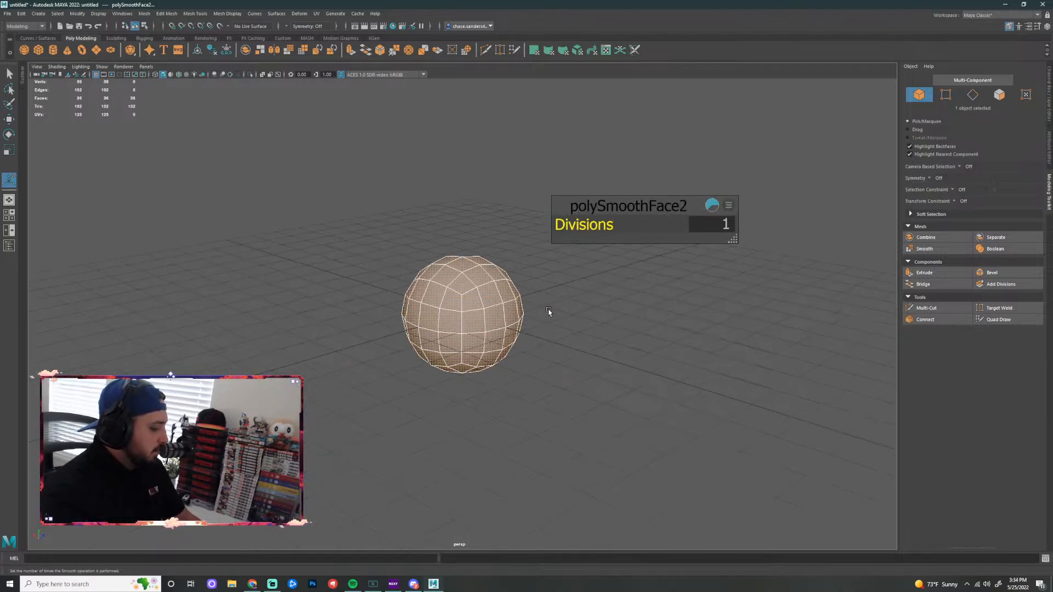
key("r")
middle_click_drag(546, 318, 535, 321)
scroll(534, 321, "down", 3)
left_click(711, 326)
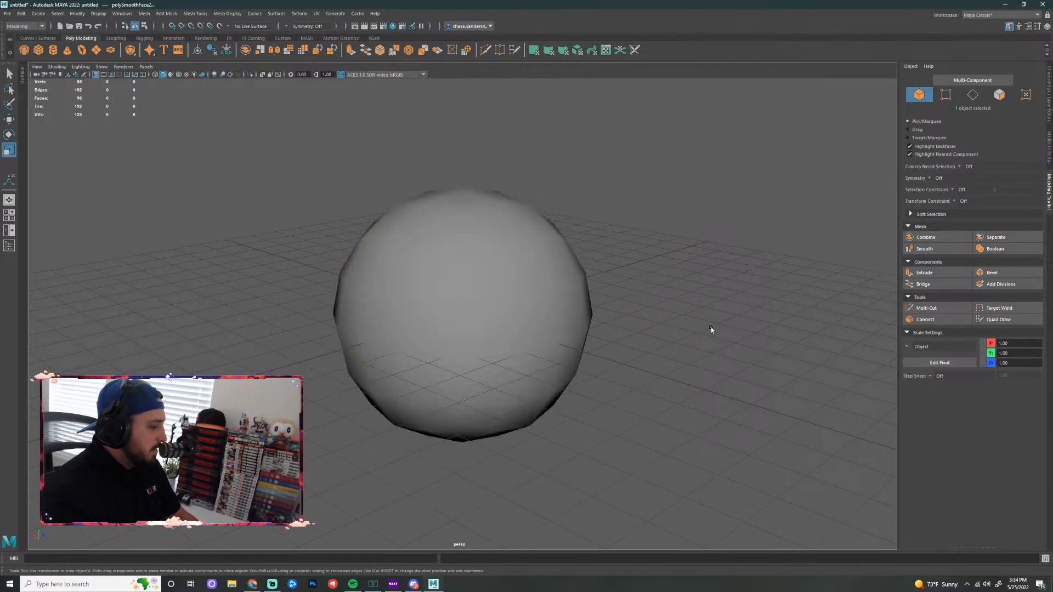
scroll(707, 327, "down", 6)
left_click_drag(641, 320, 587, 333, "alt")
key("super")
left_click(507, 337)
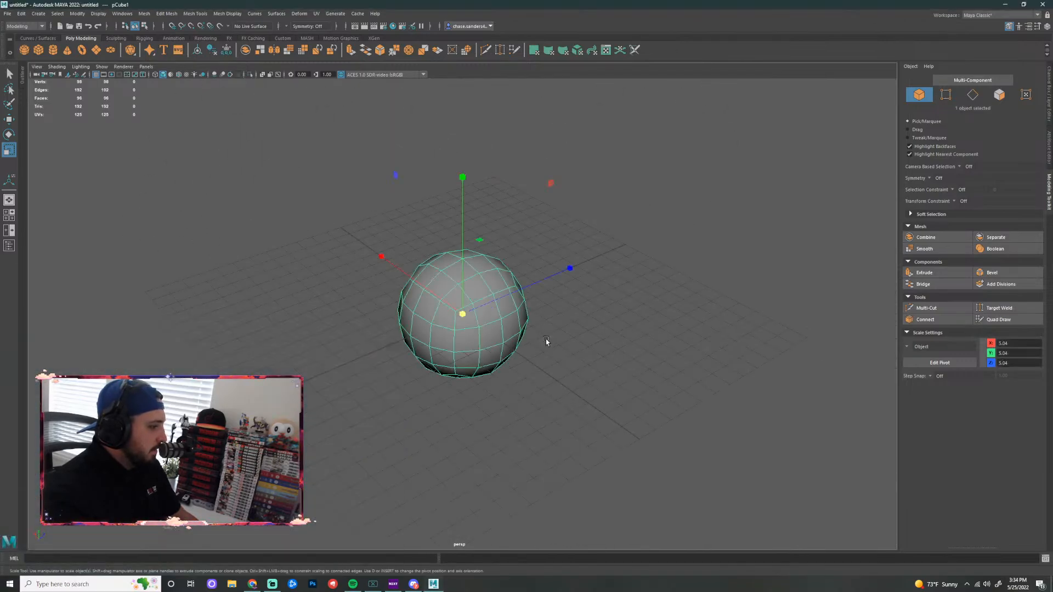
Turn on smooth mesh preview for the ball and compare its rounded outline from near and far
scroll(548, 341, "up", 4)
key("3")
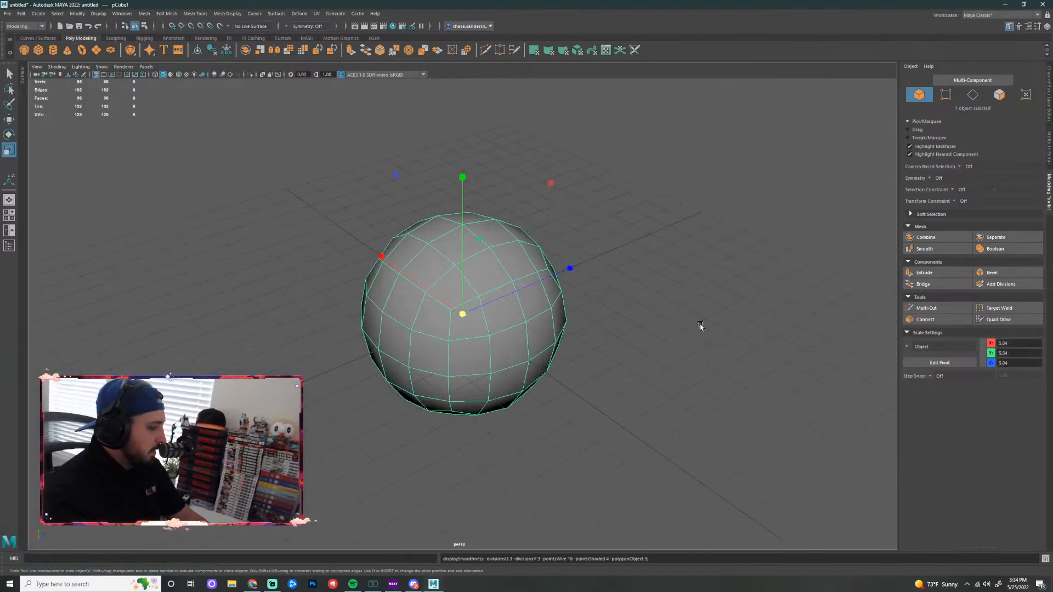
left_click(637, 295)
scroll(633, 299, "down", 4)
left_click(510, 330)
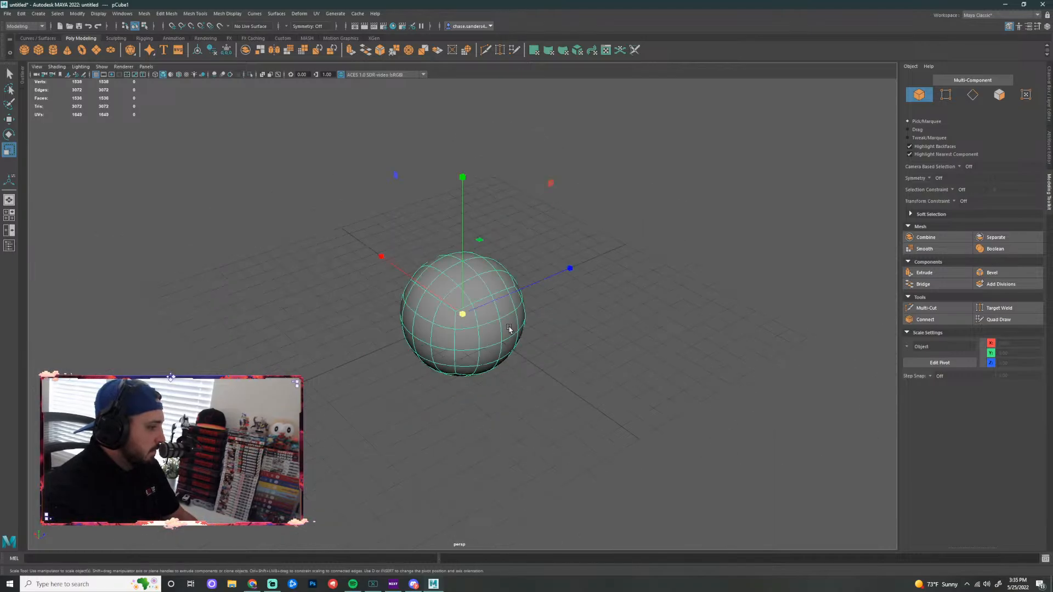
scroll(588, 331, "up", 3)
scroll(598, 299, "down", 3)
key("super")
scroll(628, 337, "up", 3)
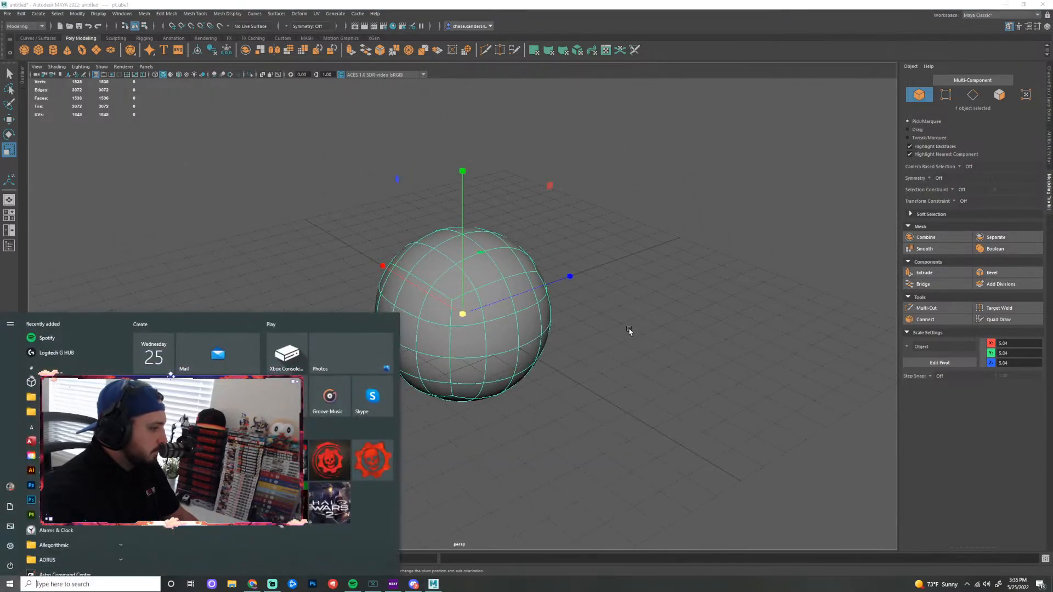
scroll(597, 331, "up", 3)
key("super")
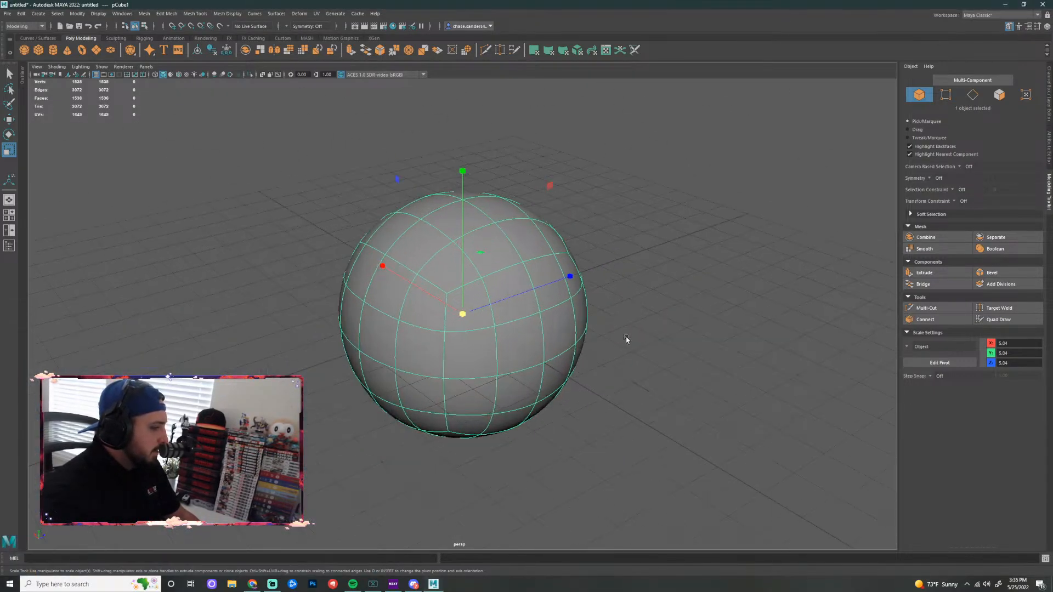
Switch the ball to face selection and examine its four-sided faces from below
left_click_drag(620, 354, 787, 285, "alt")
right_click_drag(559, 341, 599, 325)
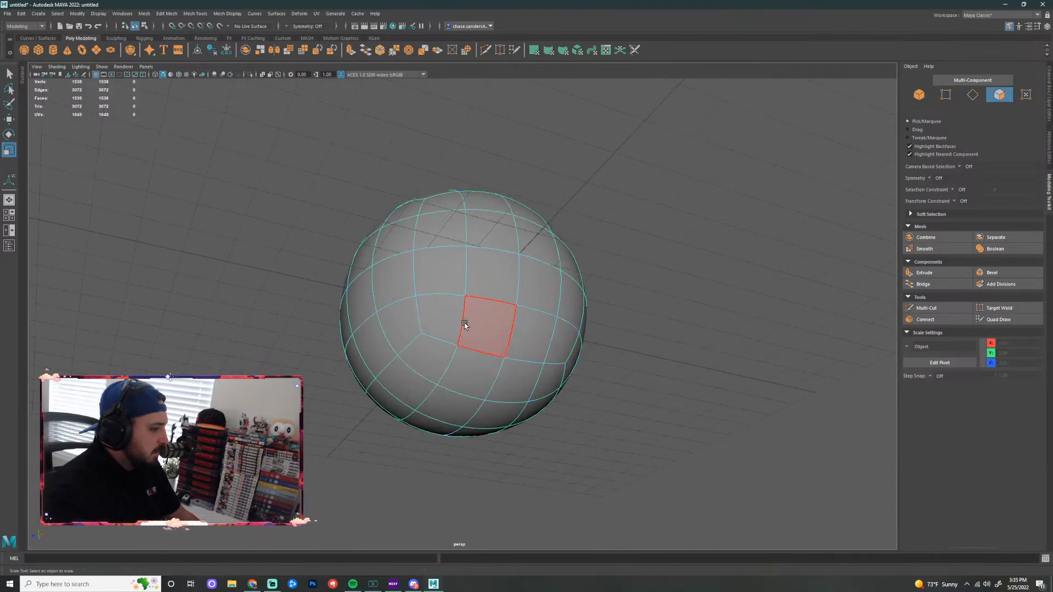
scroll(464, 321, "up", 3)
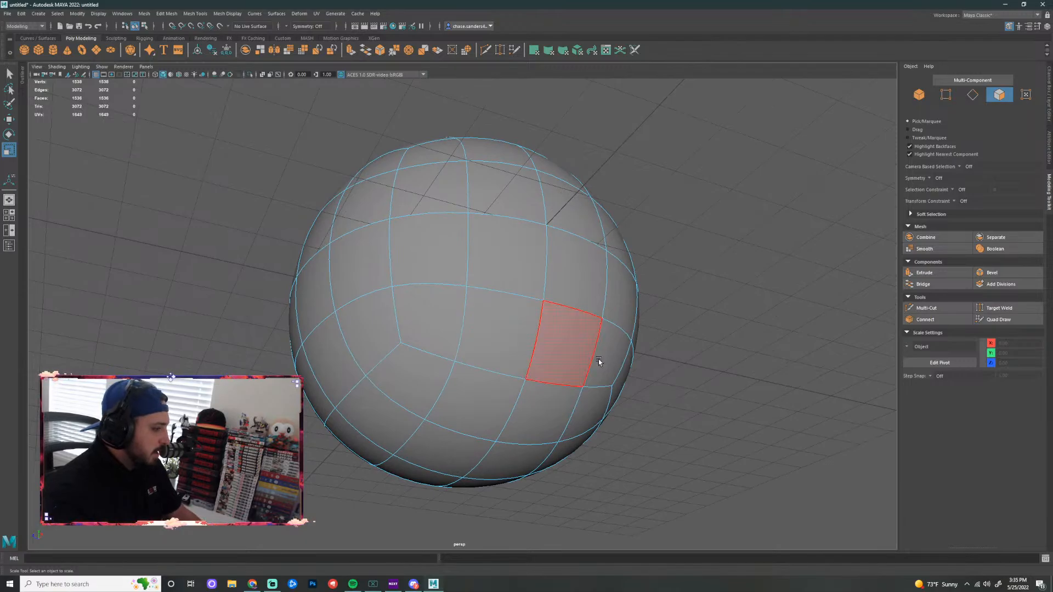
scroll(687, 292, "down", 2)
scroll(687, 293, "down", 2)
key("super")
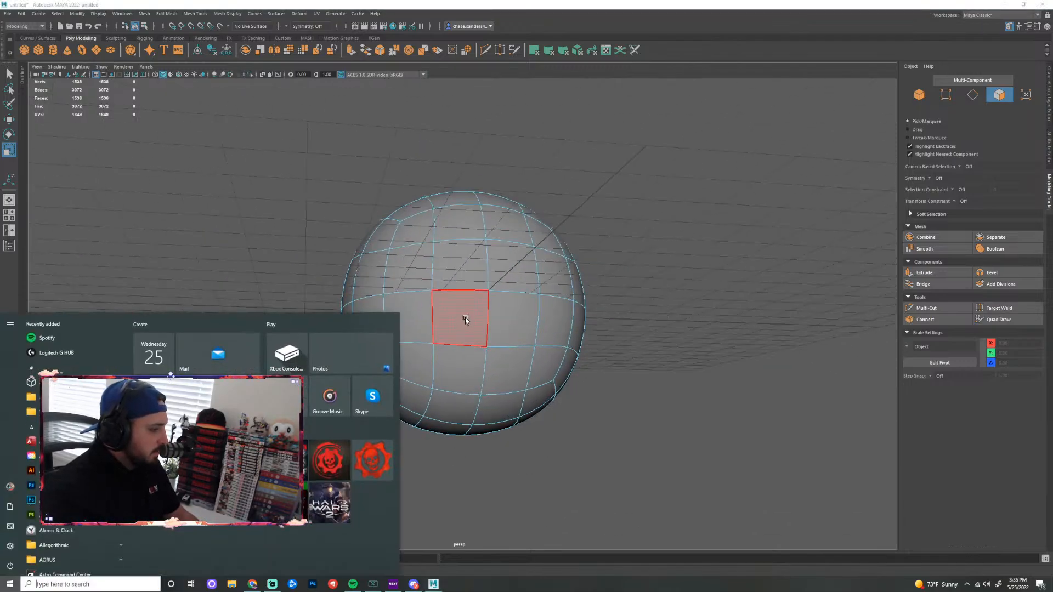
Switch to vertex selection, walk the selection around the four corner vertices of one face, and clear it
right_click_drag(510, 284, 436, 251)
left_click(434, 248)
key("Down")
key("Right")
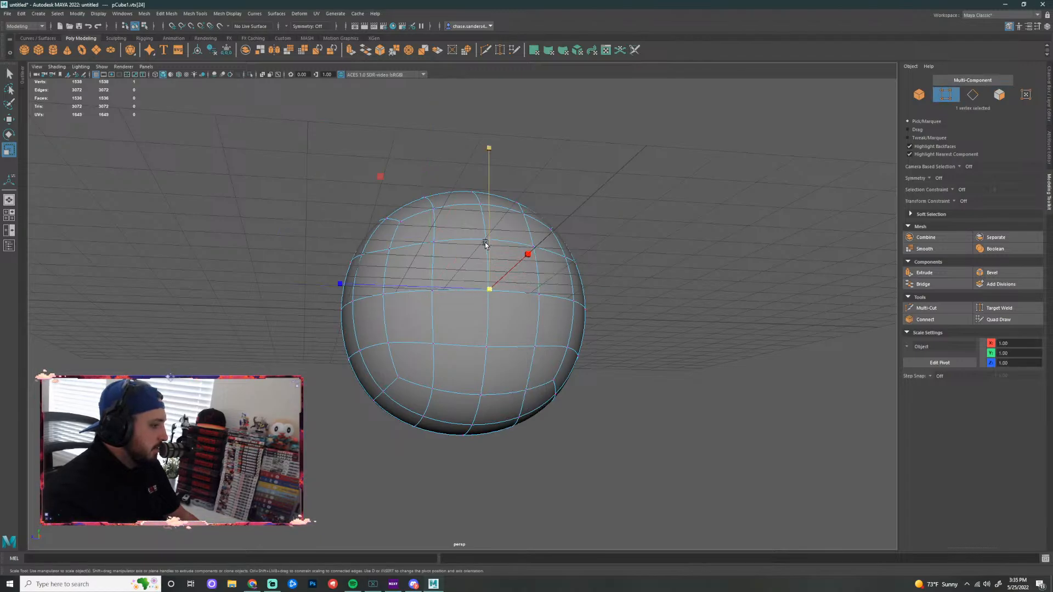
key("Up")
key("Left")
key("Down")
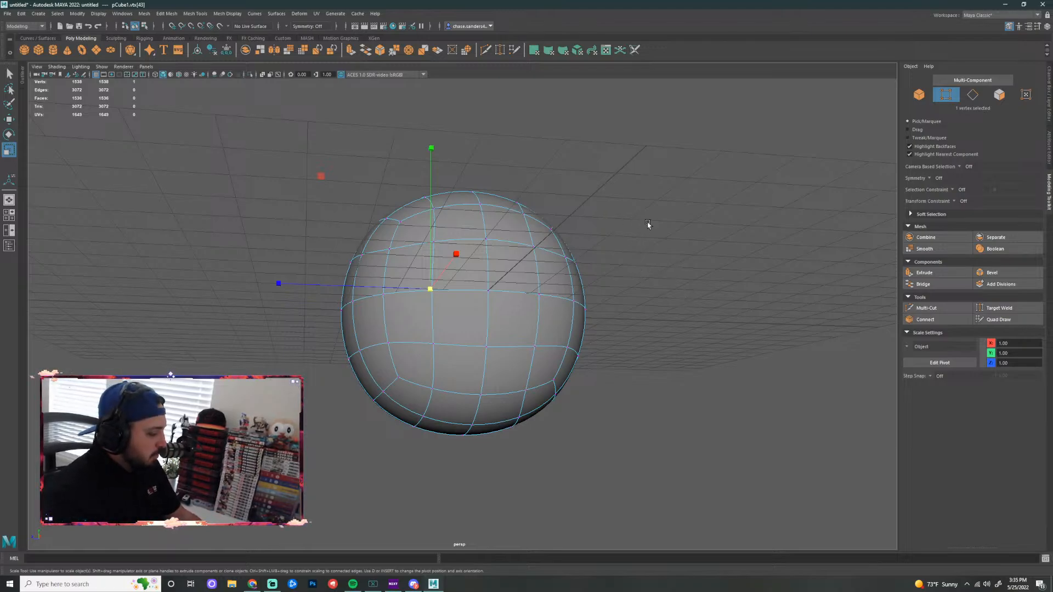
left_click_drag(637, 197, 637, 210, "alt")
left_click(675, 259)
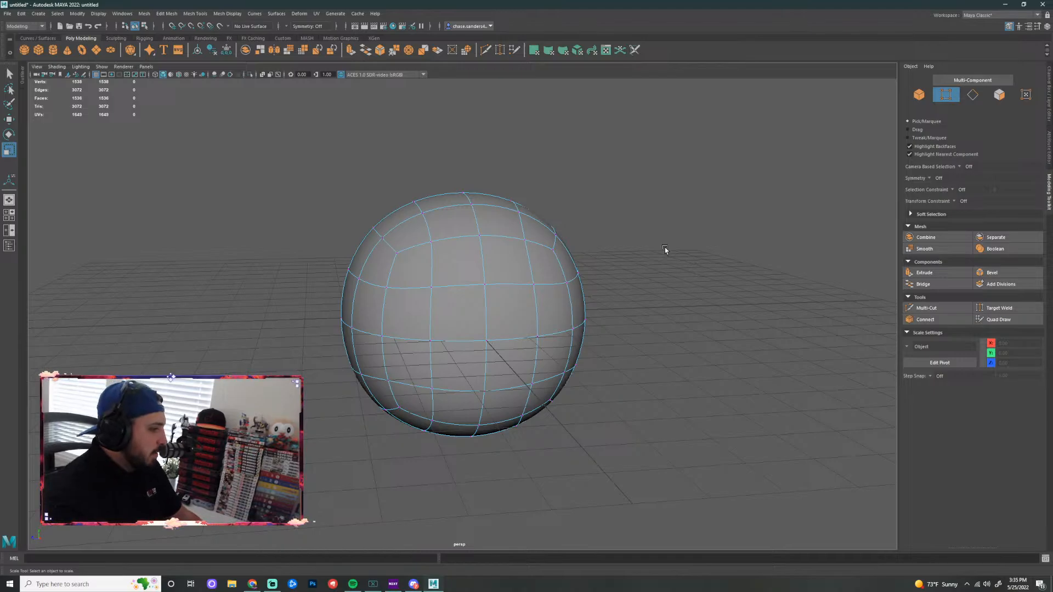
Multi-Cut a diagonal edge between two opposite corners of an upper front face, and return to the Select tool
scroll(661, 249, "down", 3)
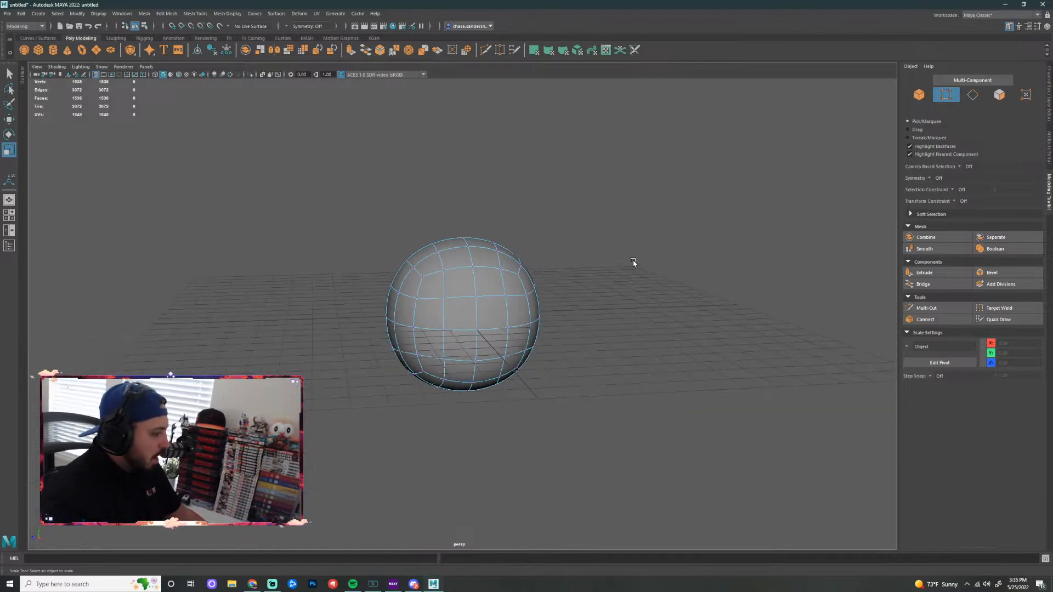
scroll(618, 364, "up", 3)
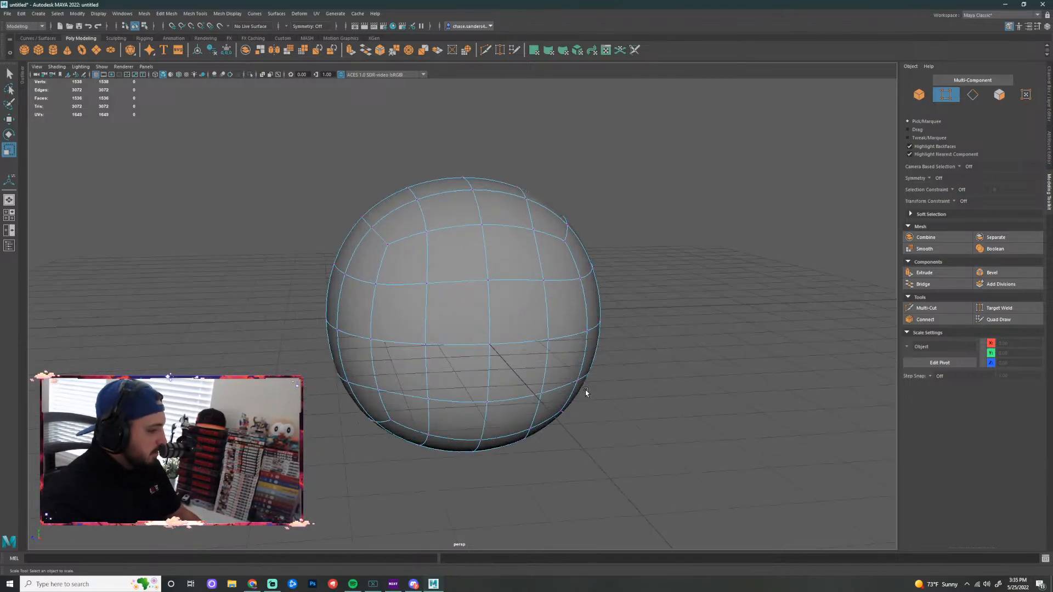
scroll(636, 306, "up", 2)
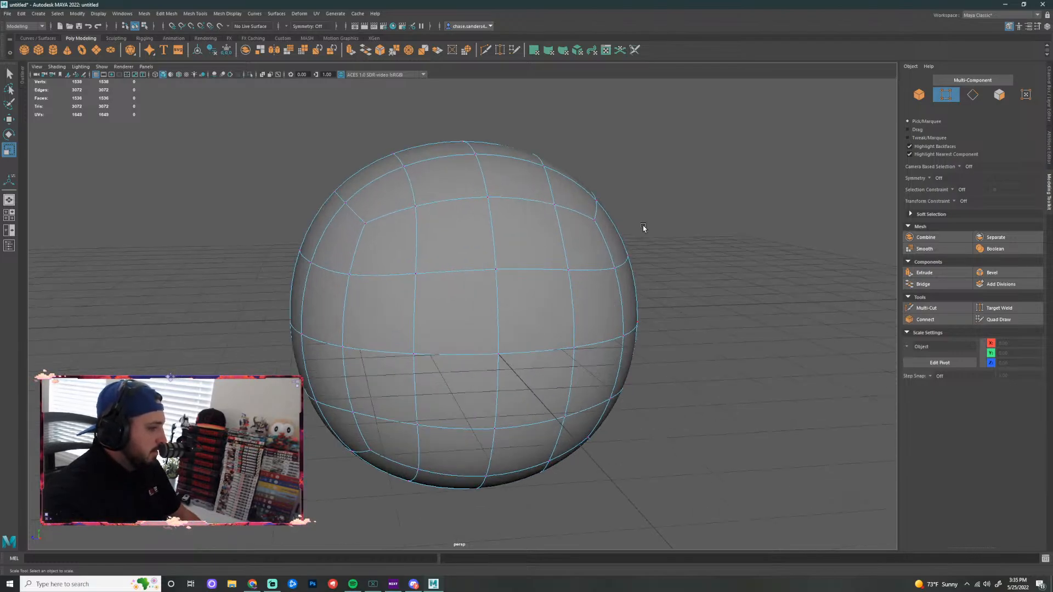
left_click(485, 50)
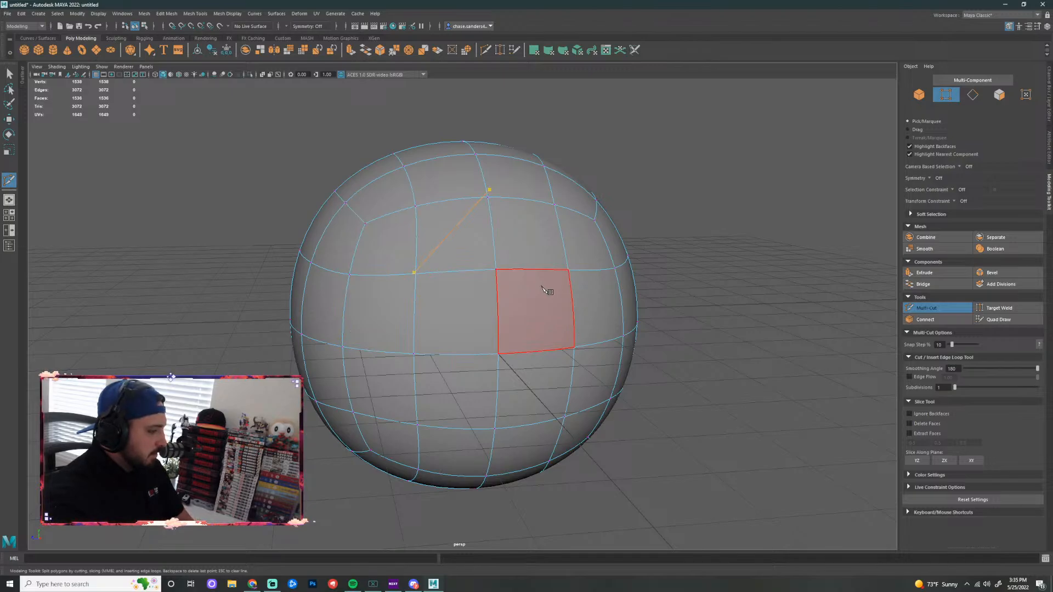
key("Return")
key("q")
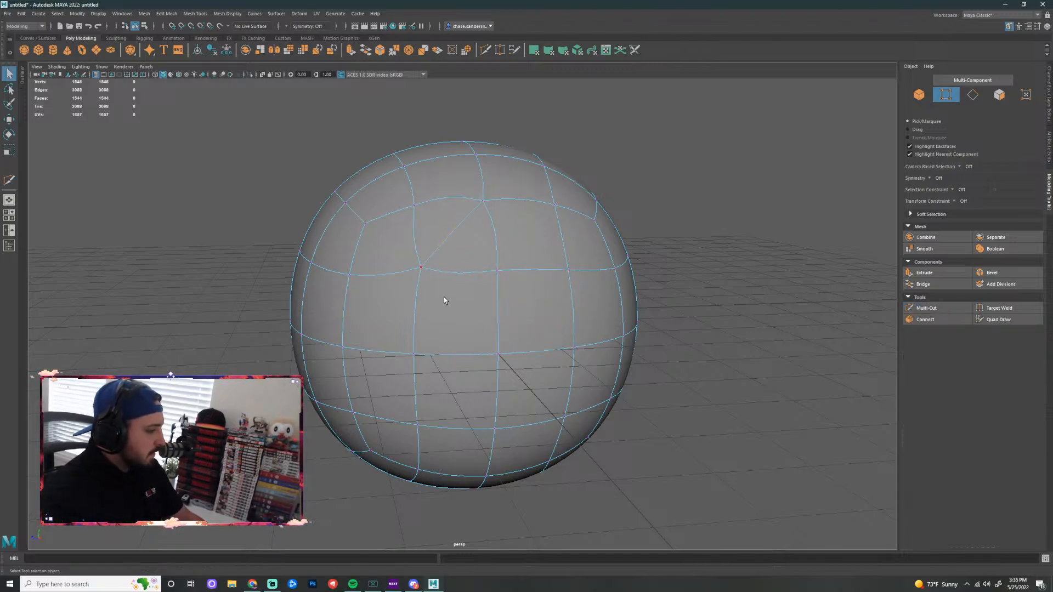
Turn off smooth mesh preview, select the lower triangular face beside the diagonal cut, and switch to vertex selection
key("1")
right_click_drag(469, 241, 468, 256)
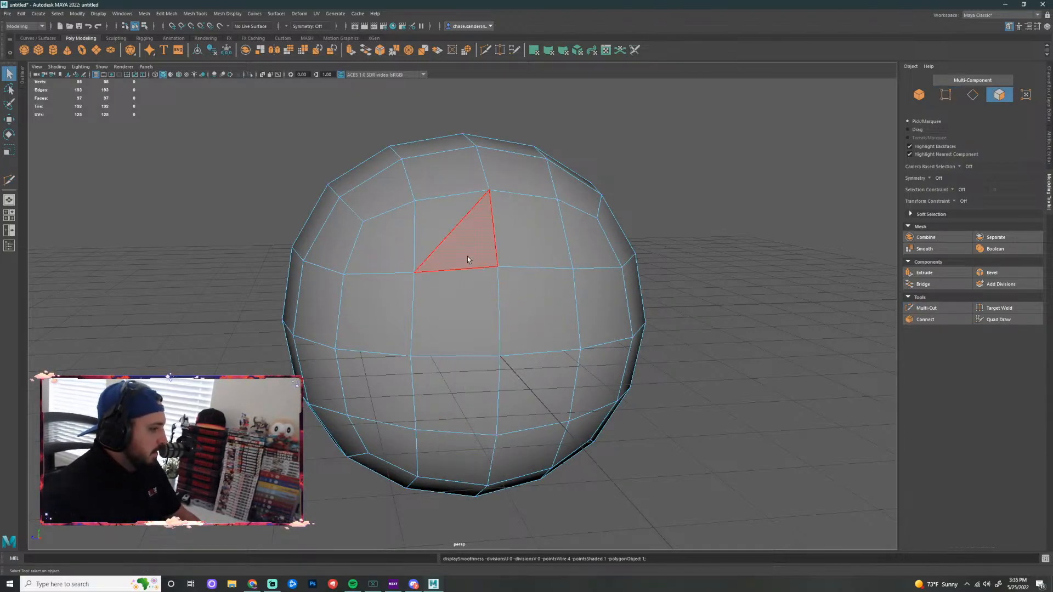
left_click(467, 257)
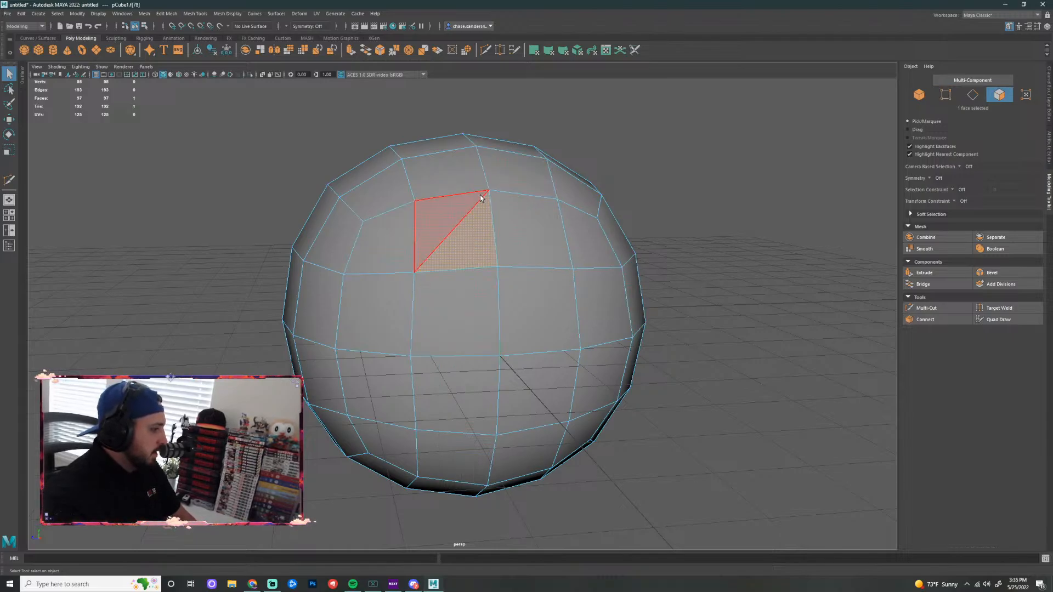
key("F9")
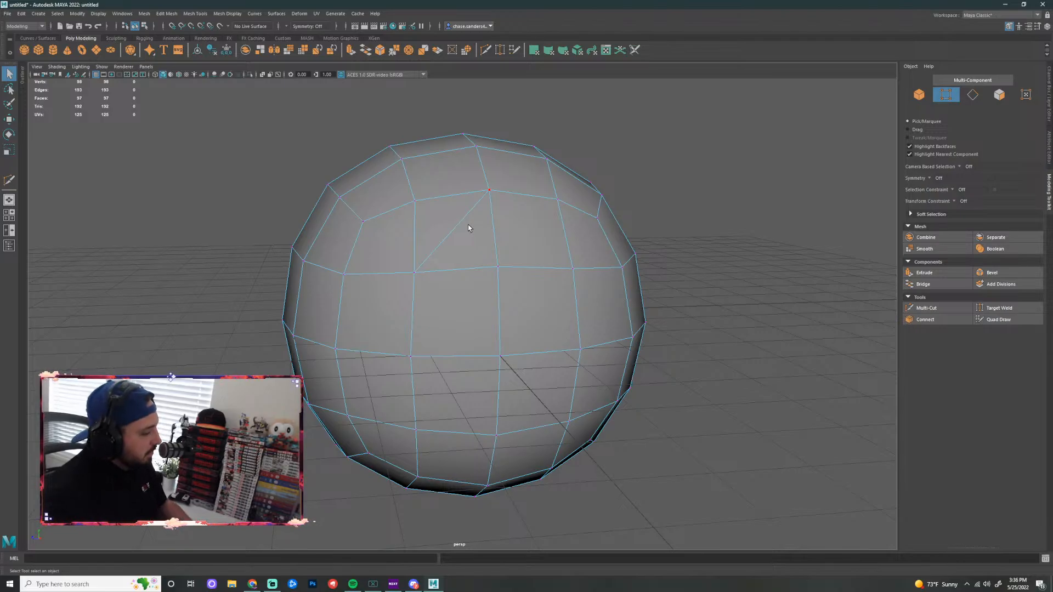
In edge selection, delete the diagonal cut edge and the vertical edge just beside it to merge the neighbouring faces
right_click_drag(464, 234, 464, 211)
left_click(456, 231)
key("Delete")
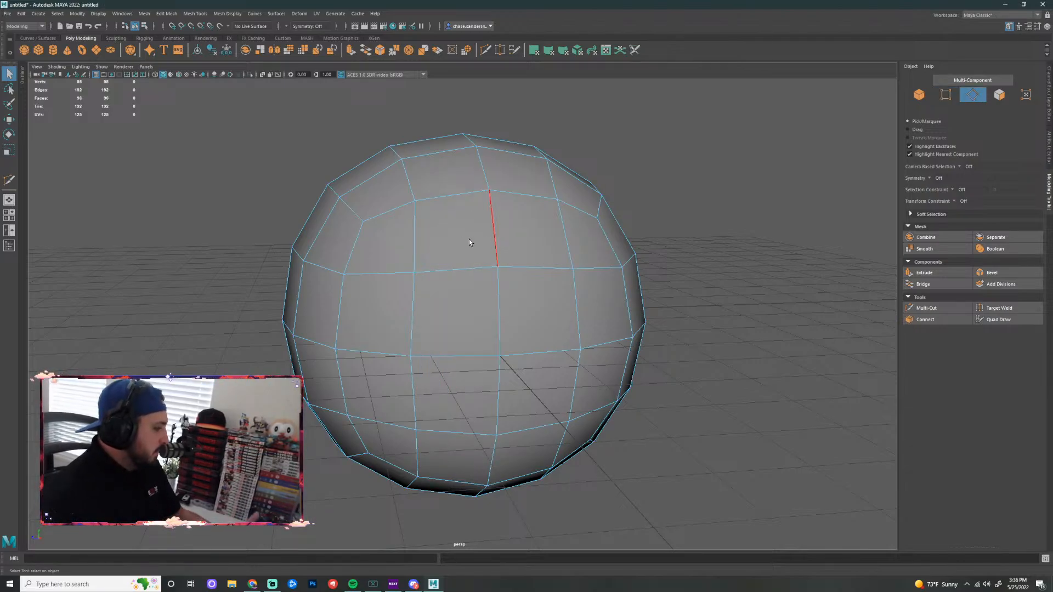
left_click(501, 215)
key("Delete")
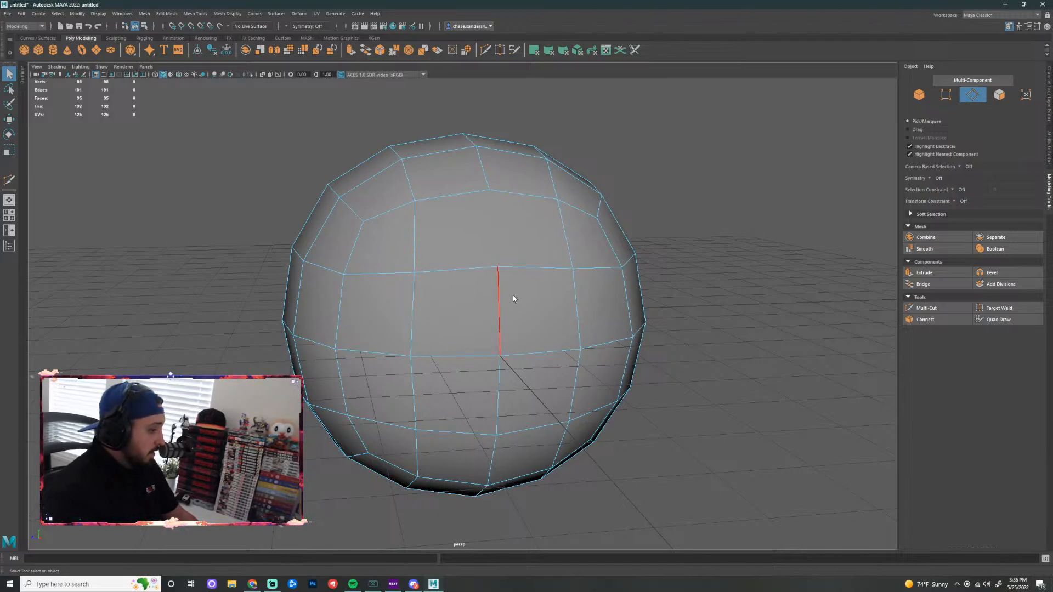
Select the six edges bordering the merged face one after another, and select the merged face itself in face mode
right_click(462, 230)
left_click(461, 193)
left_click(518, 194, "shift")
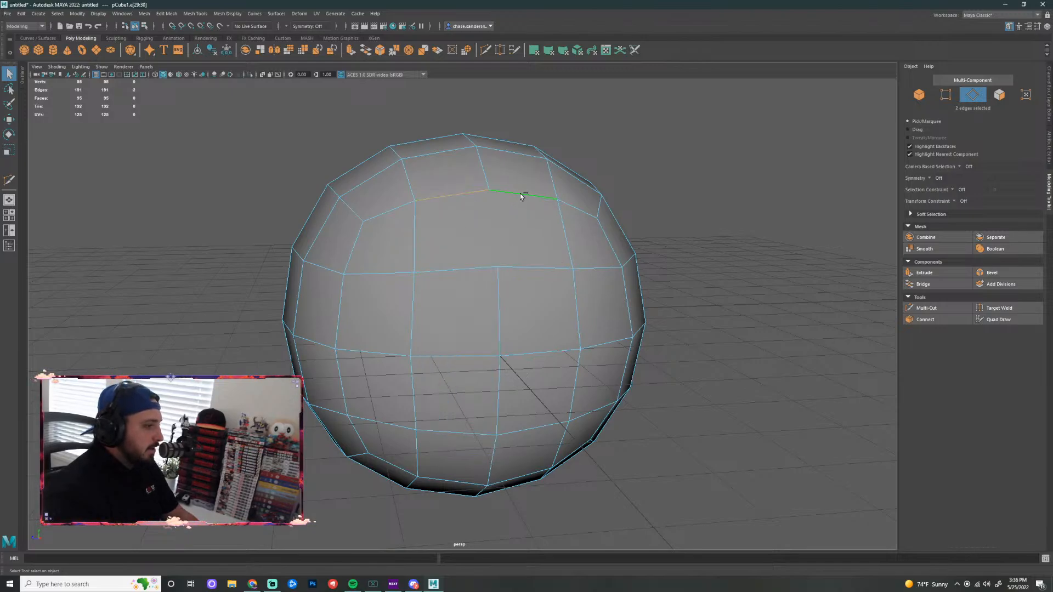
left_click(564, 223, "shift")
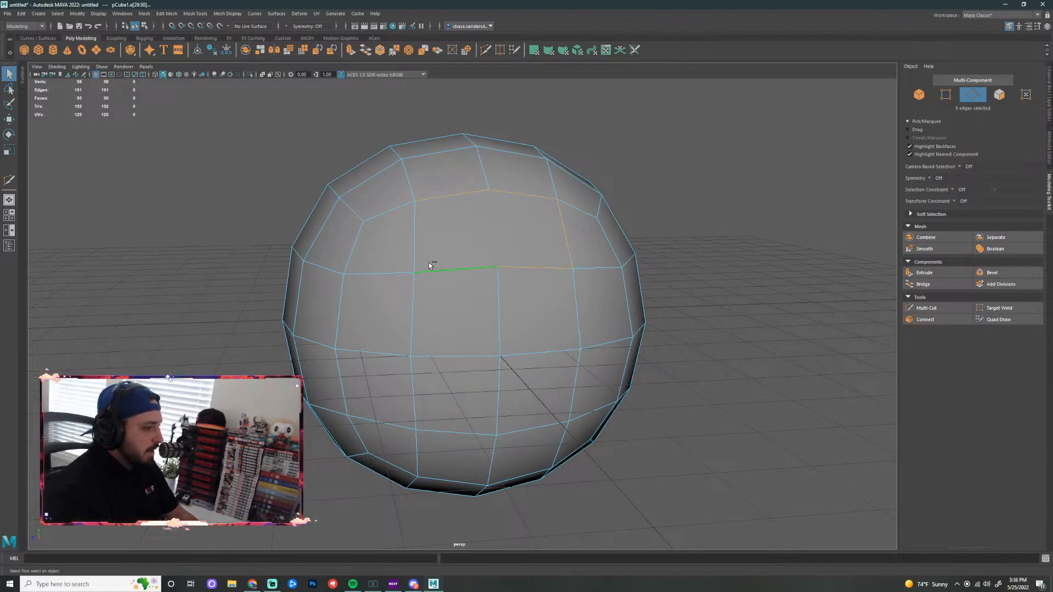
left_click(418, 249, "shift")
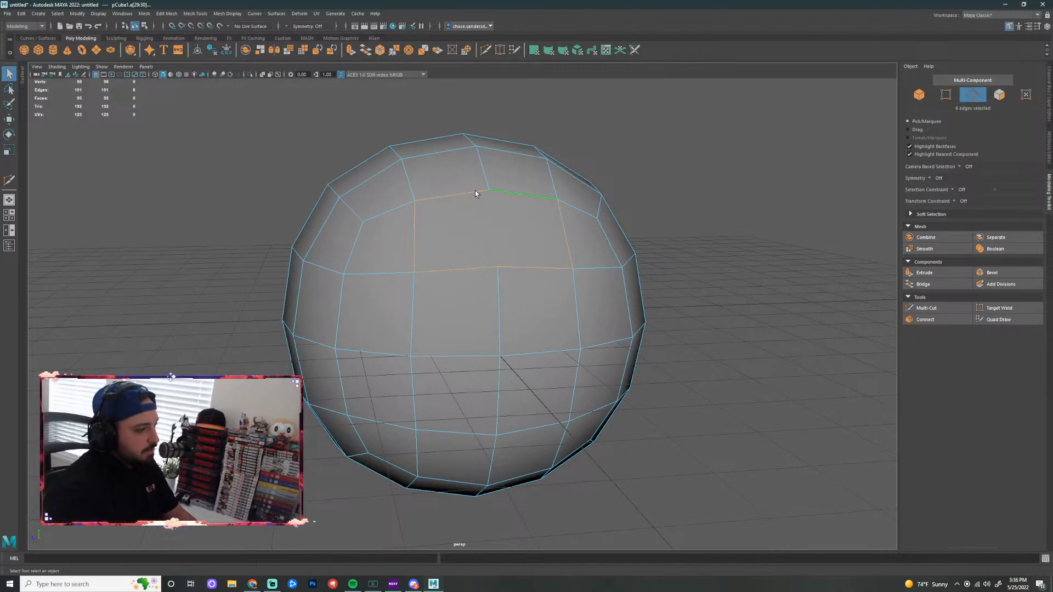
key("F11")
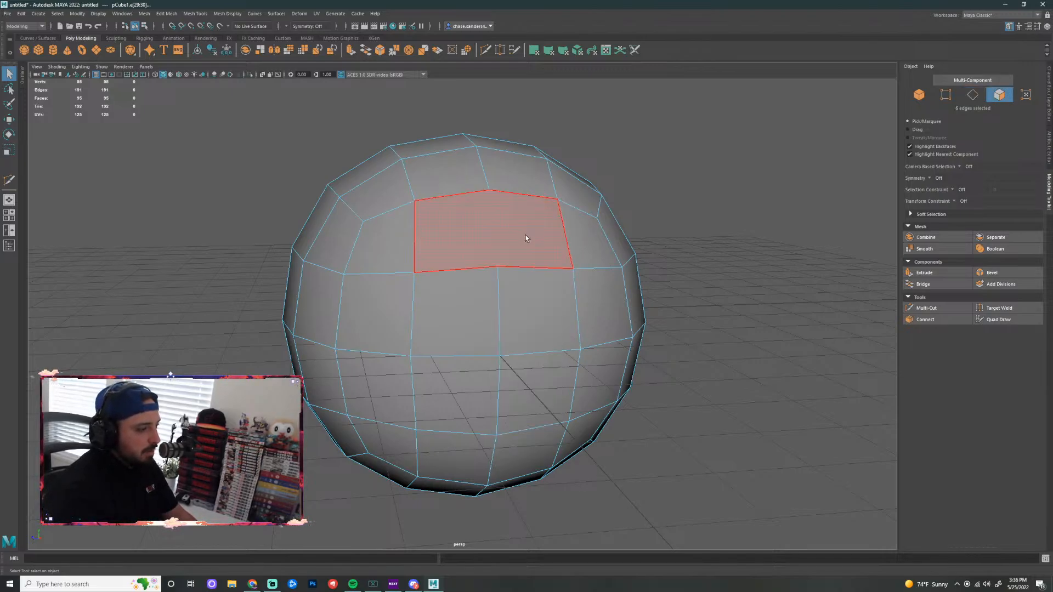
left_click(526, 235)
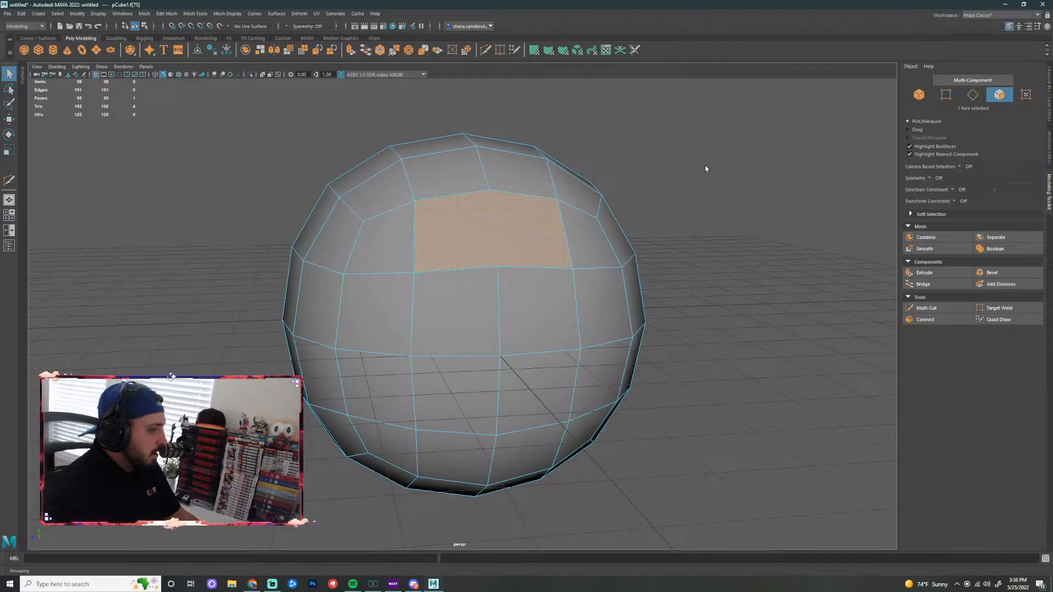
Clear the face selection and examine the merged face on the ball from slightly above, near and far
left_click(655, 172)
scroll(678, 166, "down", 4)
mouse_move(648, 189)
left_mouse_down("alt")
mouse_move(574, 203)
mouse_move(641, 201)
left_mouse_up("alt")
key("super")
key("super")
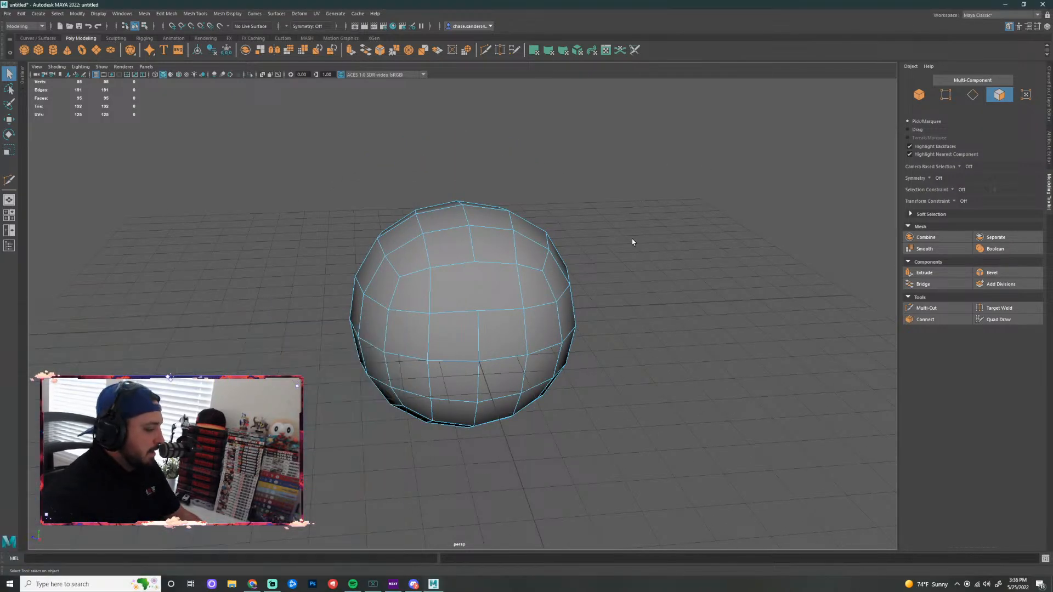
scroll(632, 238, "up", 4)
scroll(645, 227, "down", 5)
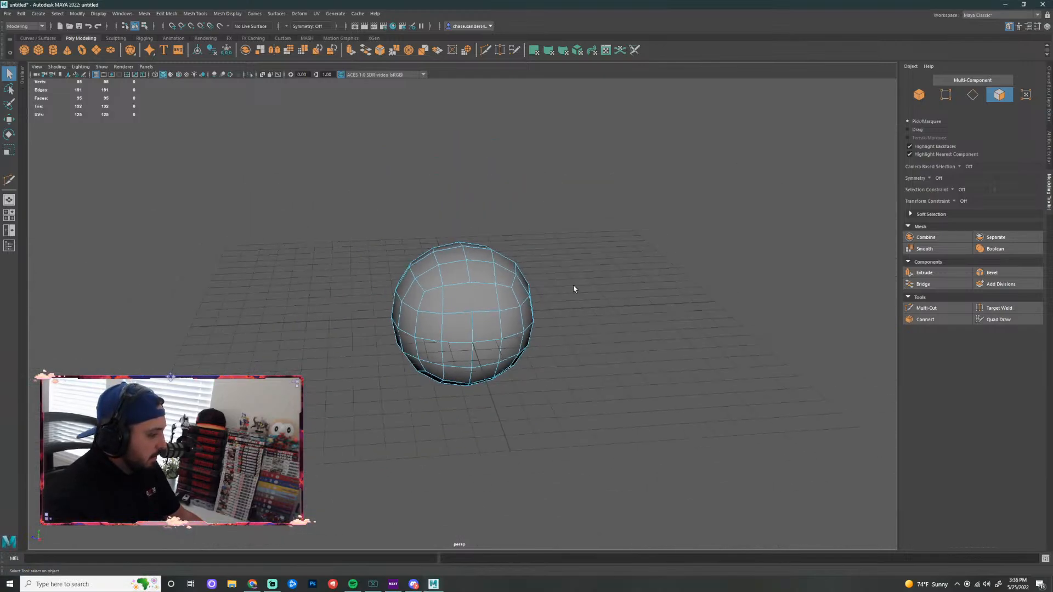
scroll(574, 289, "up", 3)
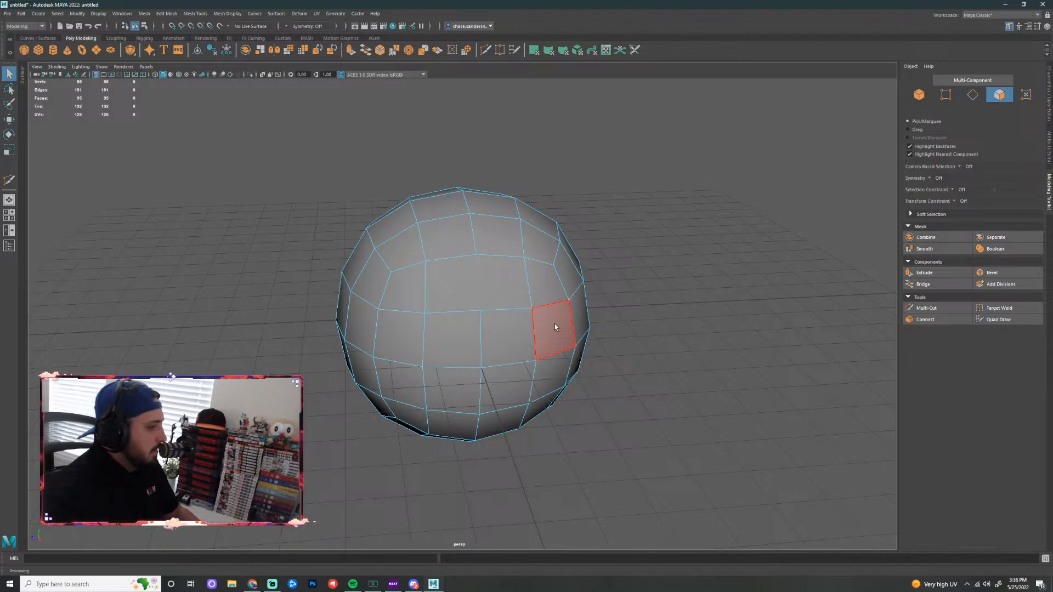
Undo the recent selections and the deletion of the vertical edge, and switch from Multi-Cut to the Select tool
left_click(489, 54)
key("ctrl+z")
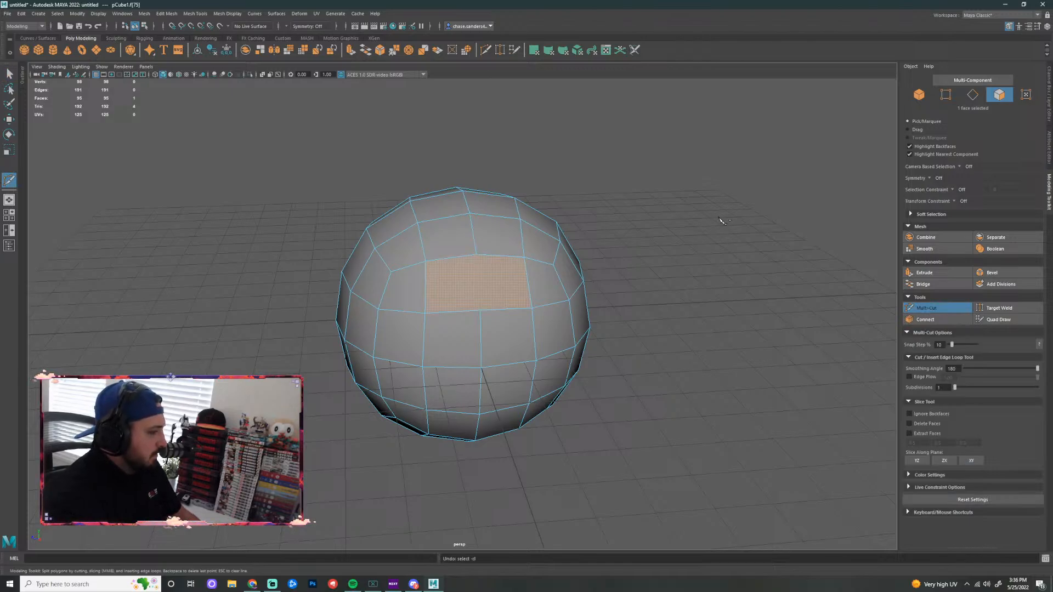
key("ctrl+z")
key("ctrl+z")
key("ctrl+z")
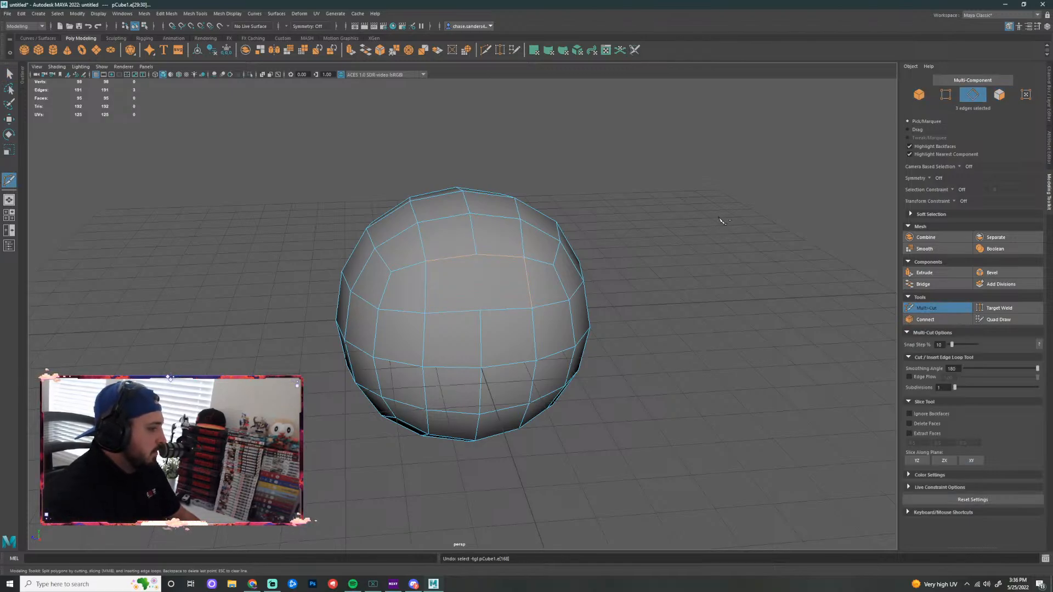
key("ctrl+z")
key("ctrl+z")
key("ctrl+z")
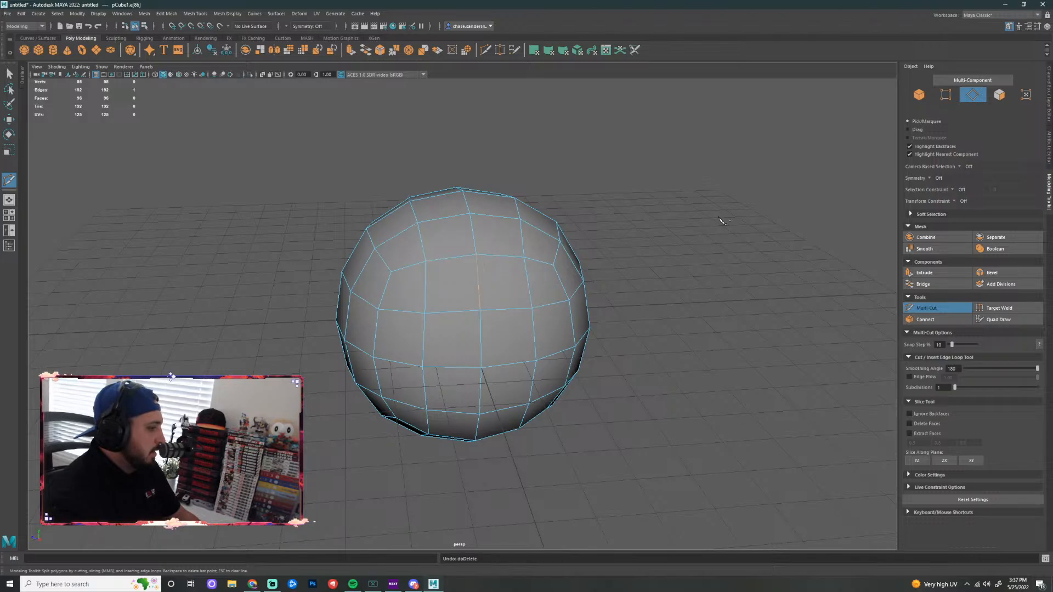
key("q")
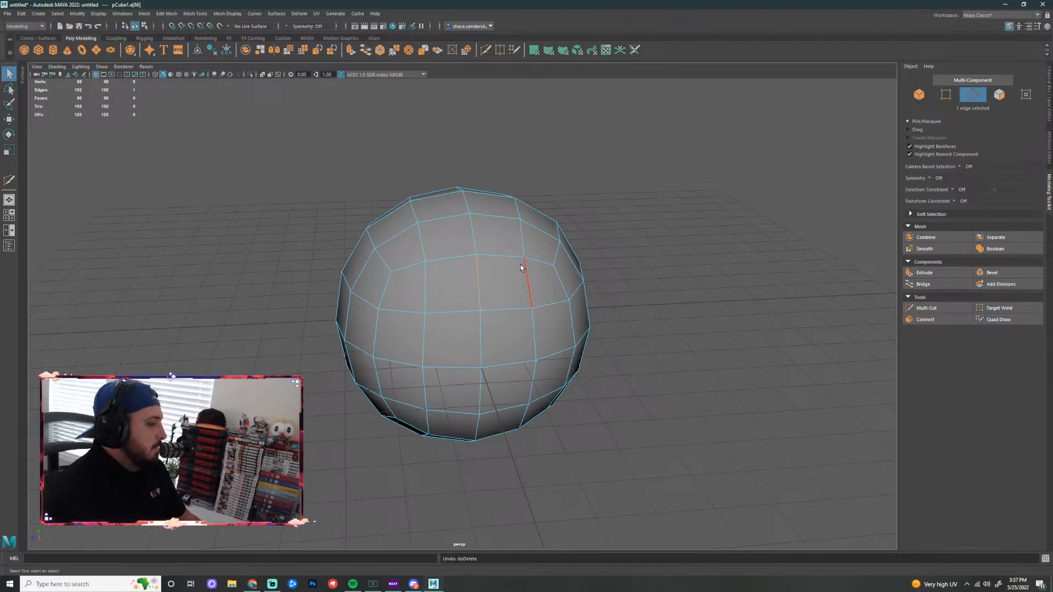
Clear the edge selection on the ball, return it to object mode and delete the whole object
left_click(648, 293)
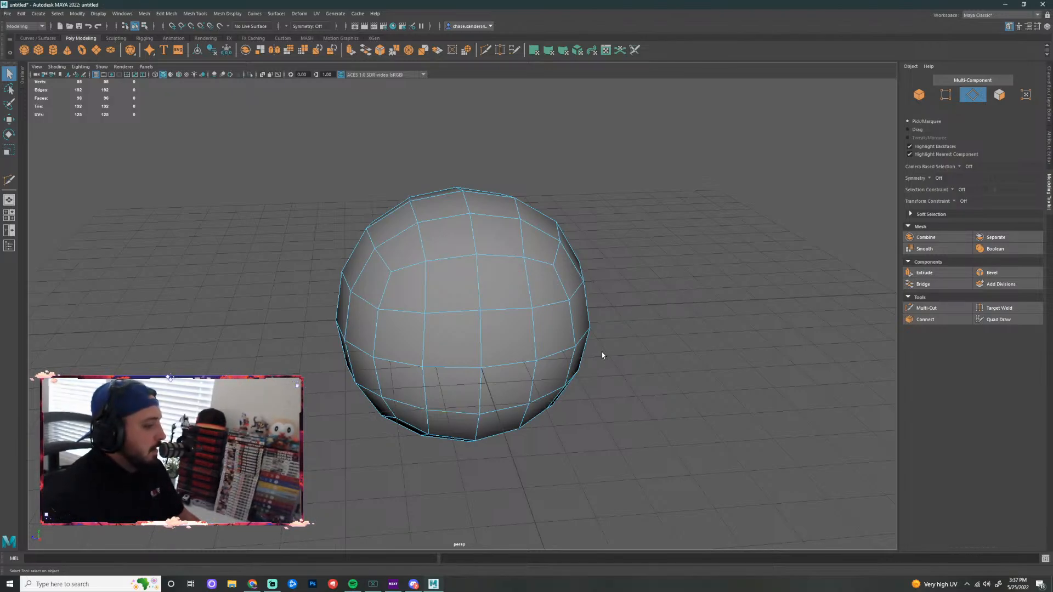
scroll(597, 349, "down", 2)
left_click_drag(592, 351, 610, 326, "alt")
right_click_drag(611, 326, 628, 301, "alt")
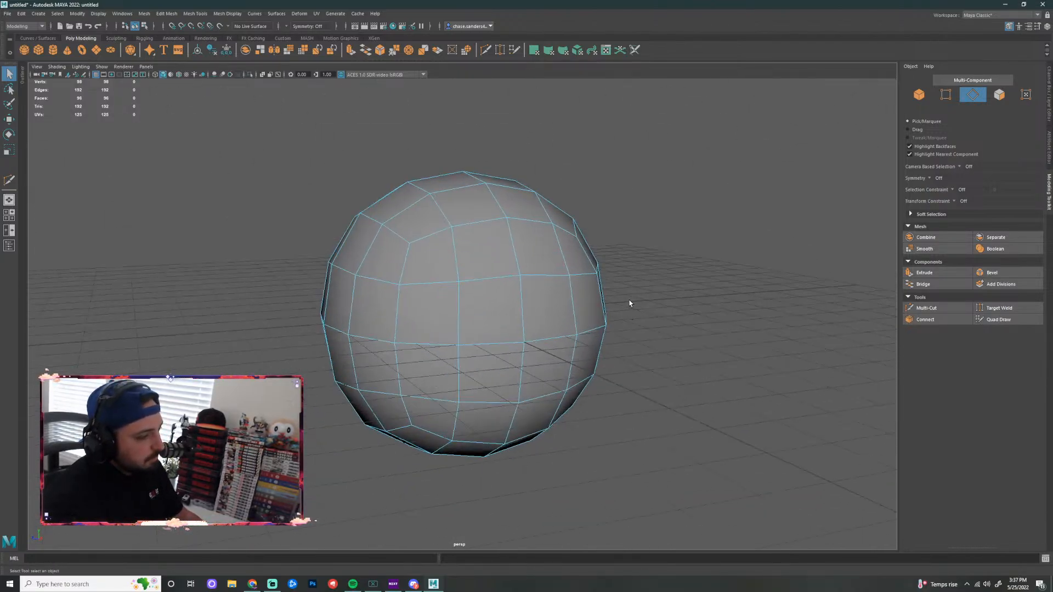
scroll(631, 303, "down", 3)
left_click_drag(633, 305, 617, 304, "alt")
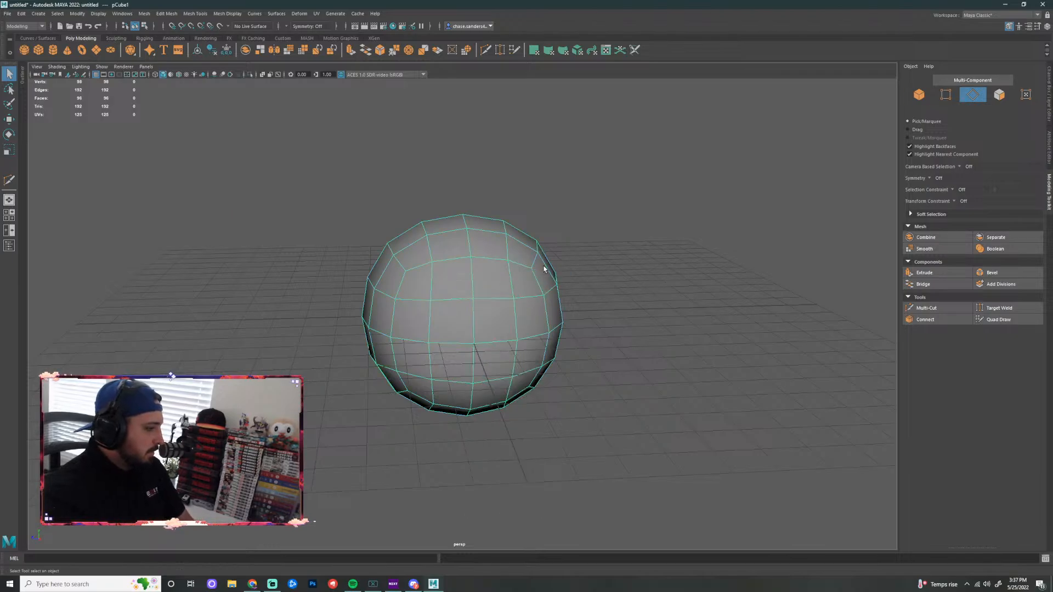
key("F8")
key("Delete")
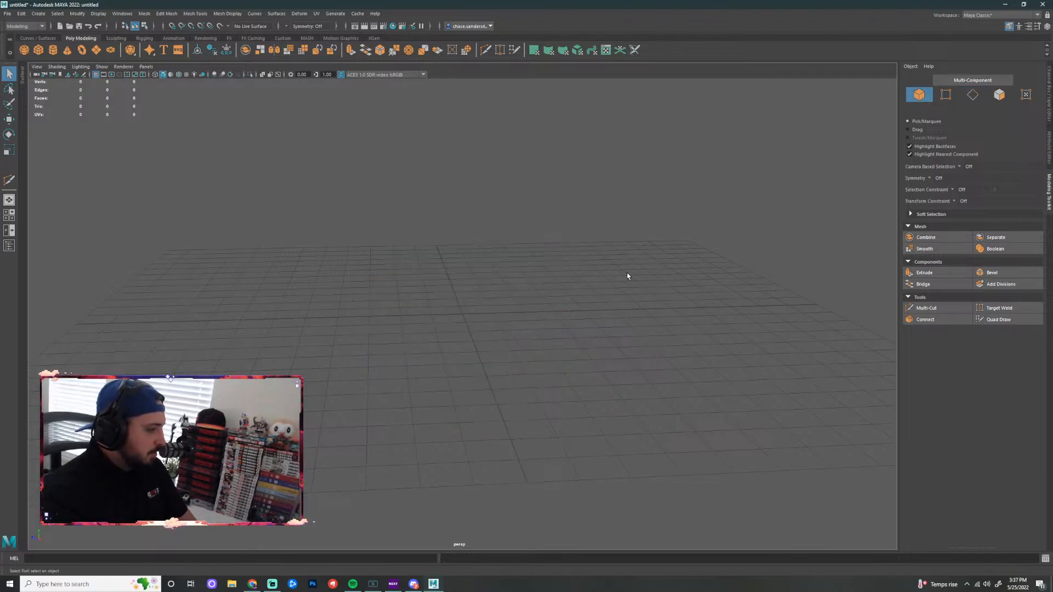
Create a new polygon cube at the grid origin and frame it in the perspective view
left_click(38, 50)
key("f")
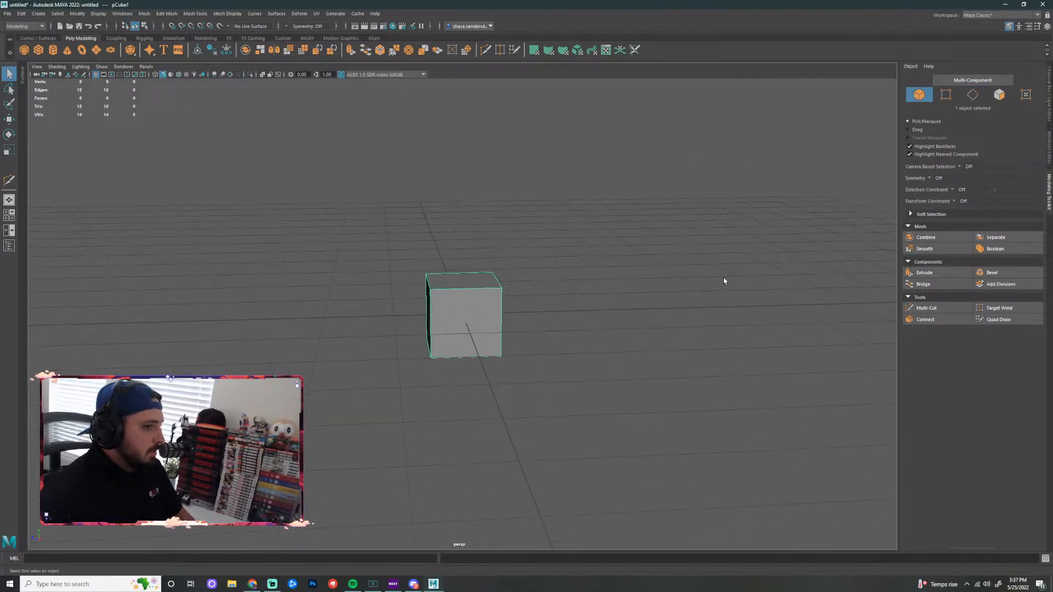
scroll(604, 318, "down", 5)
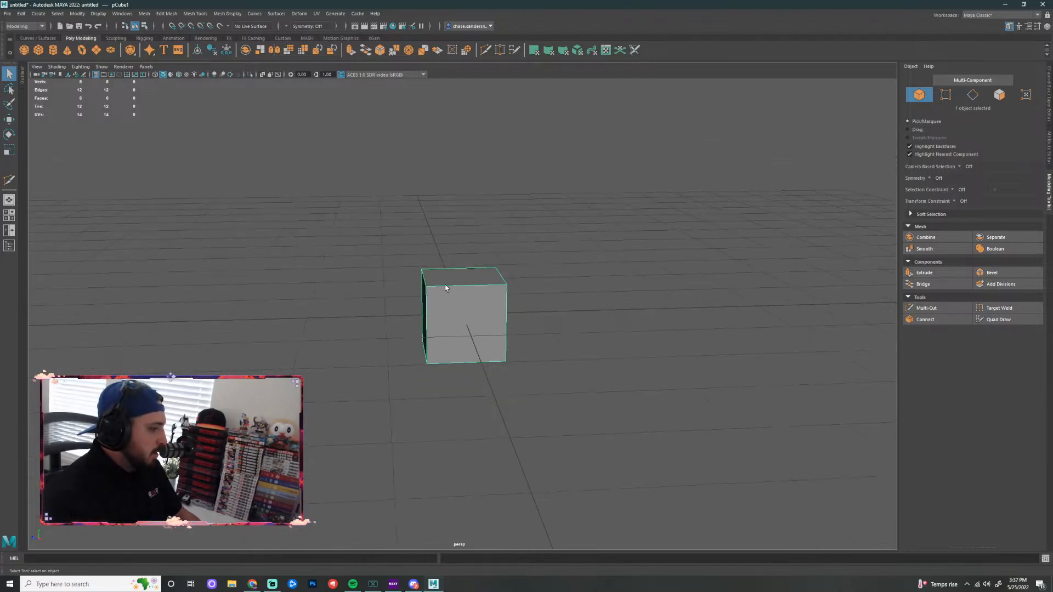
Switch the cube through vertex, edge and face selection modes one after another
left_click(946, 94)
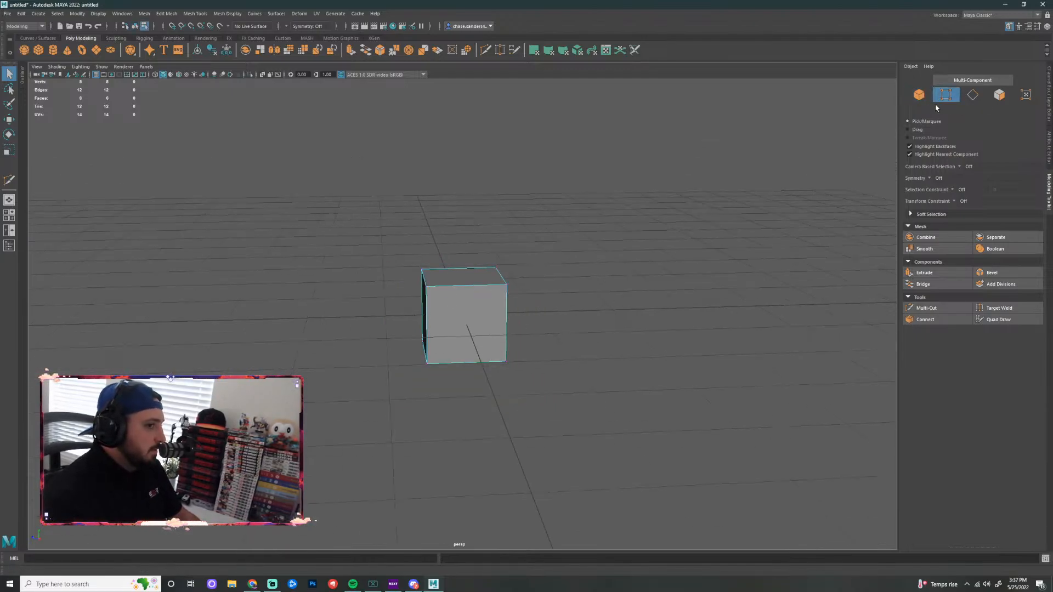
left_click(972, 94)
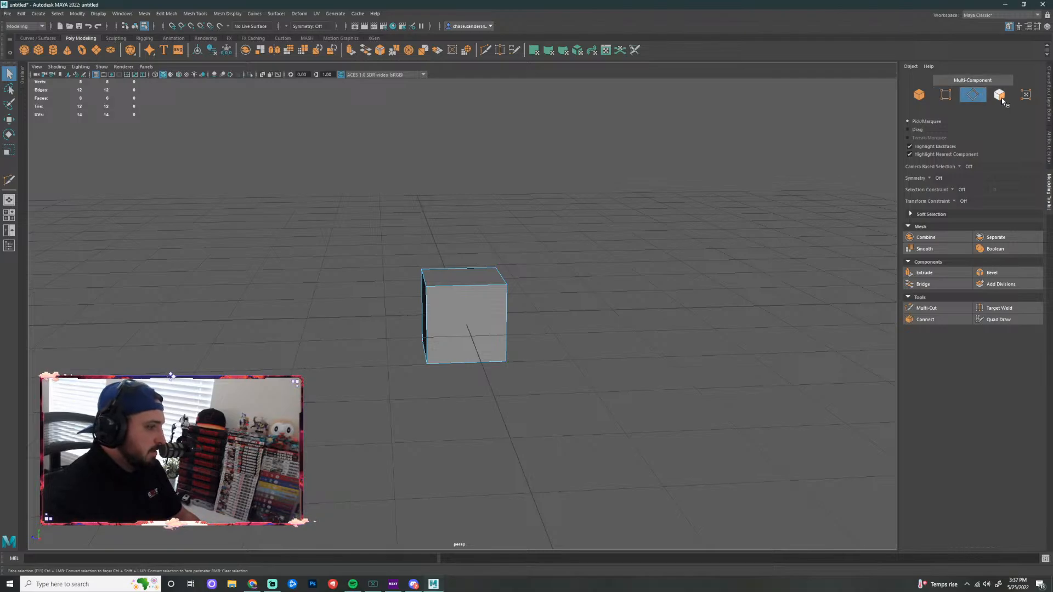
left_click(999, 94)
scroll(582, 289, "up", 4)
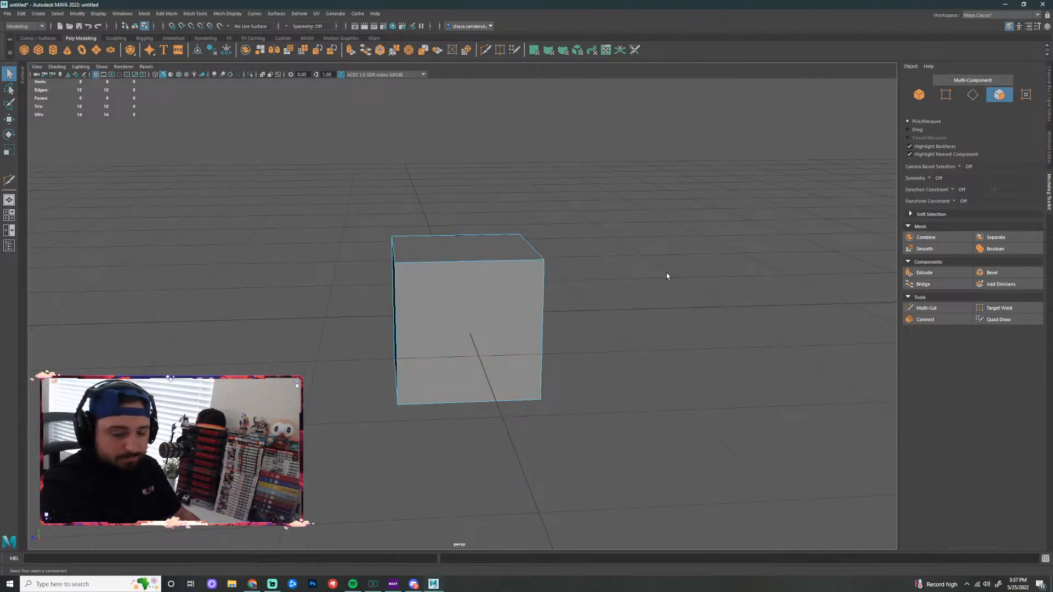
Return the cube to object mode, select the whole object and activate the Scale tool
scroll(564, 320, "down", 3)
left_click_drag(565, 320, 565, 354, "alt")
right_click_drag(477, 324, 516, 306)
left_click(611, 322)
left_click(481, 327)
scroll(509, 321, "down", 3)
key("r")
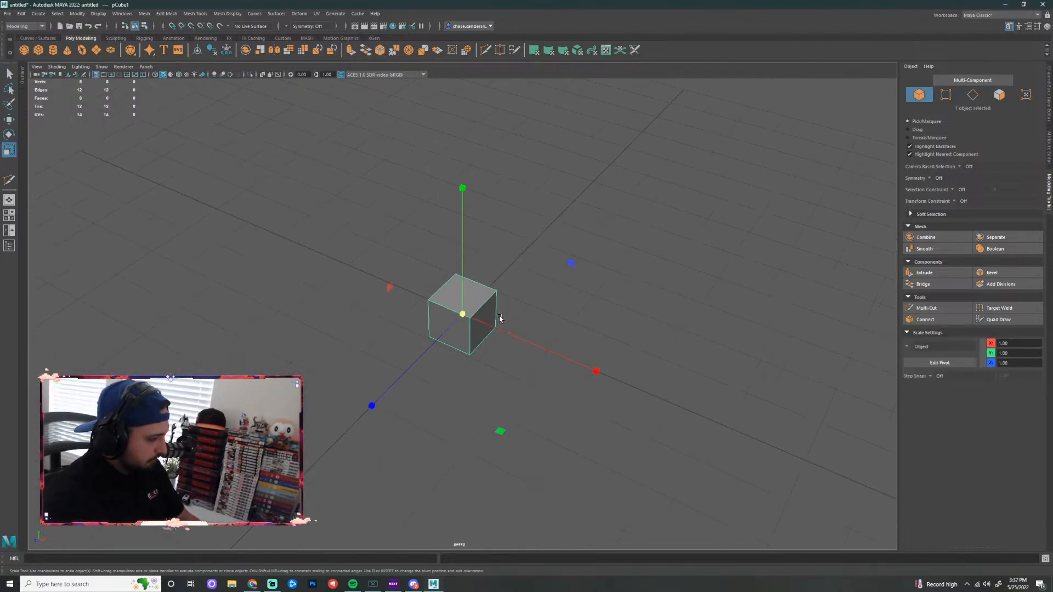
Deselect and reselect the cube, and scale it uniformly on all axes to about 2.72
scroll(557, 312, "down", 3)
left_click(557, 312)
scroll(477, 331, "up", 4)
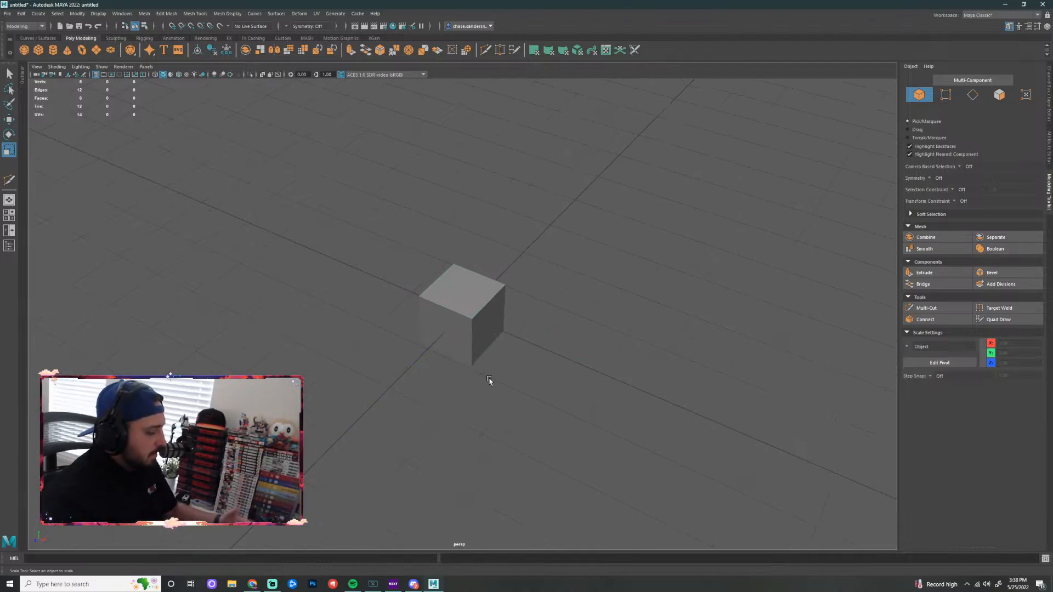
left_click(449, 341)
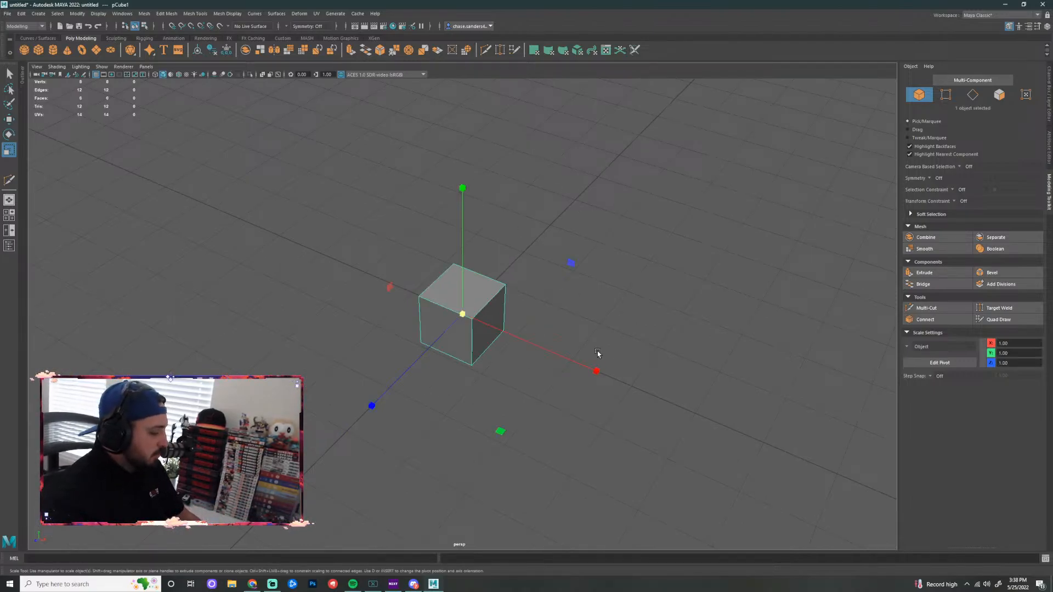
left_click_drag(465, 317, 547, 315)
scroll(592, 351, "down", 4)
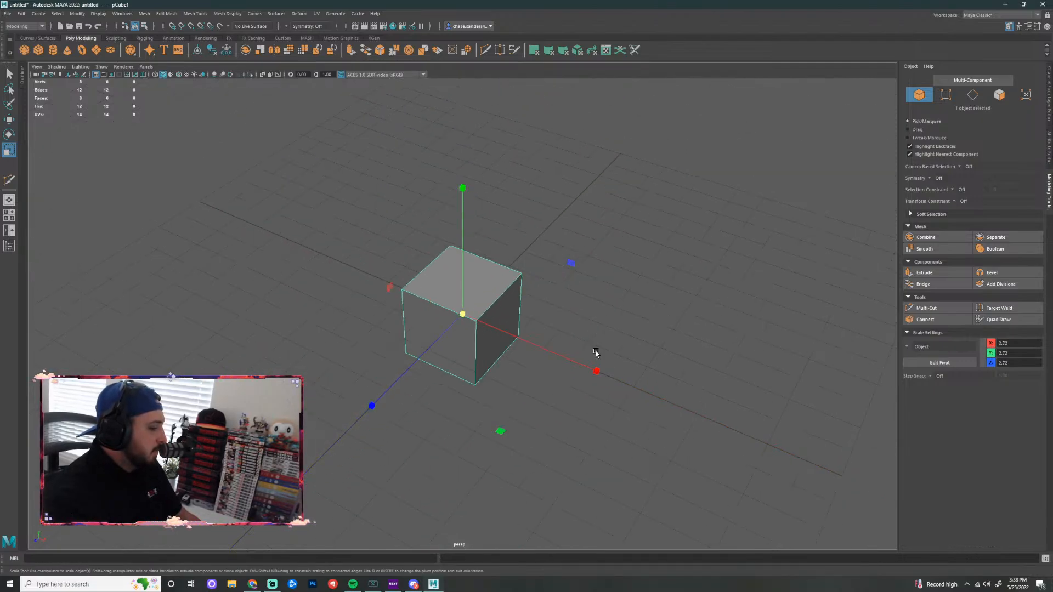
left_click_drag(525, 427, 540, 382, "alt")
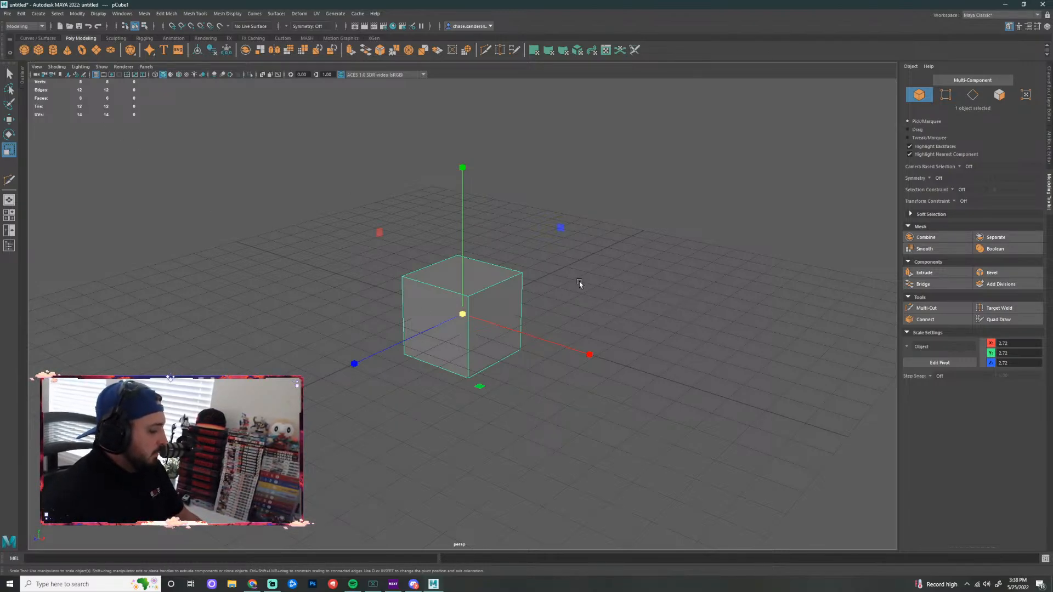
Switch through the Select, Scale and Move tools, and move the cube about 1.09 units along the Z axis
key("q")
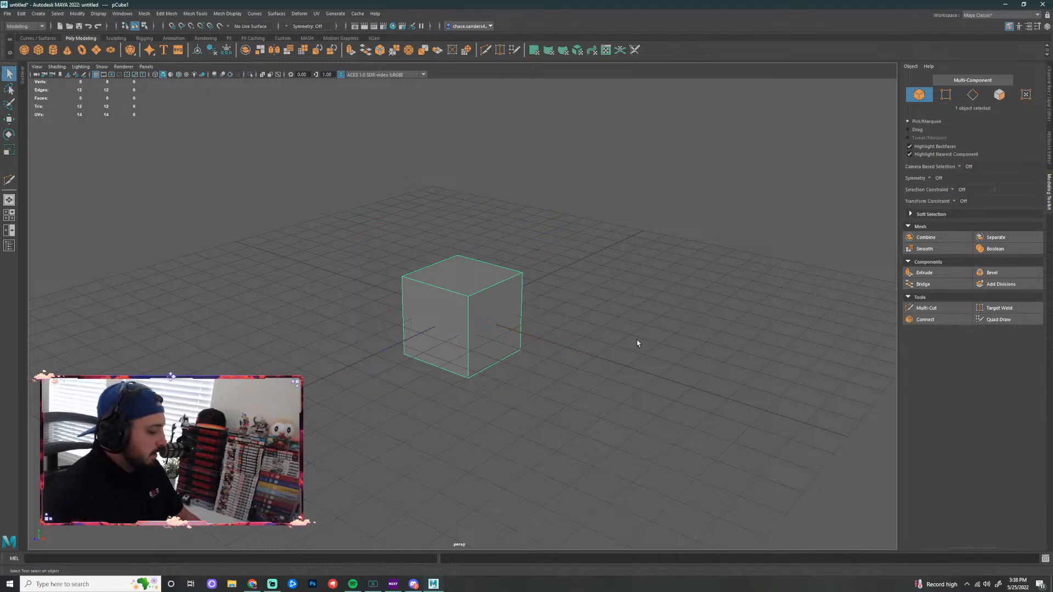
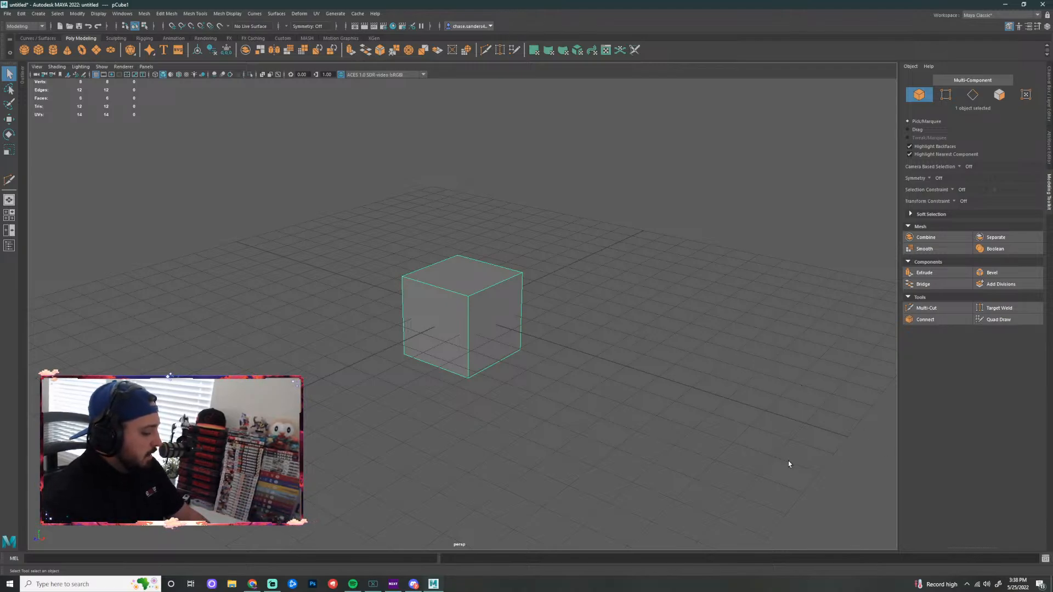
key("r")
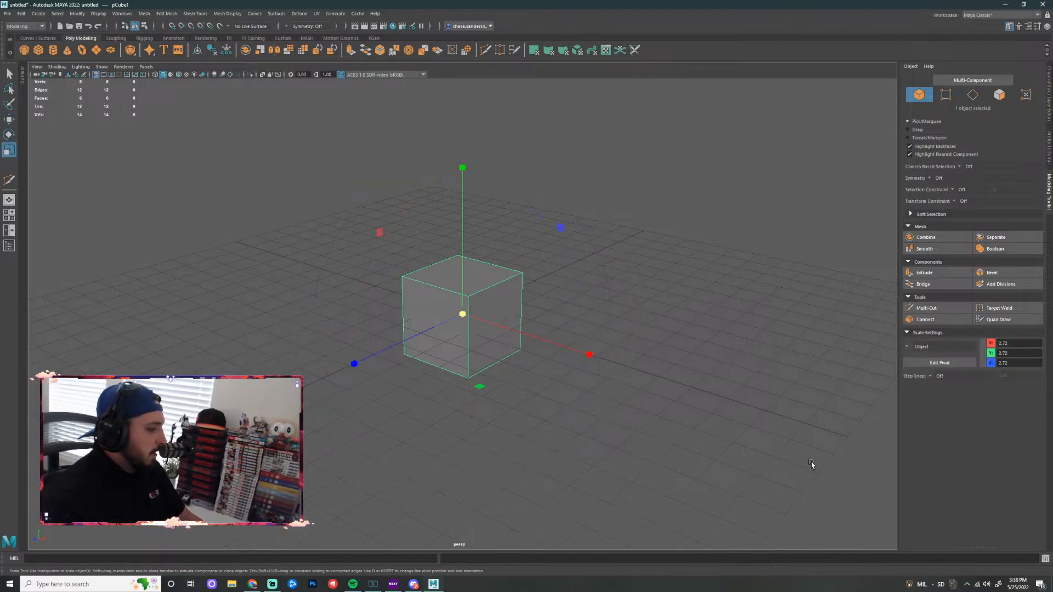
key("w")
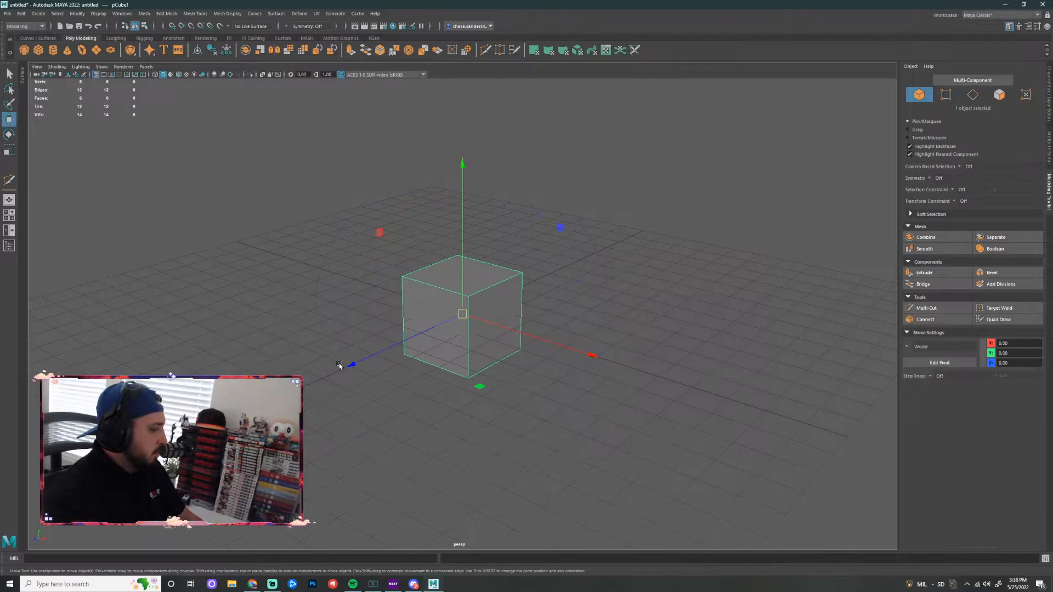
left_click_drag(339, 366, 317, 380, "alt")
Rotate the cube slightly about its vertical axis and scale it uniformly to about 6.64
key("e")
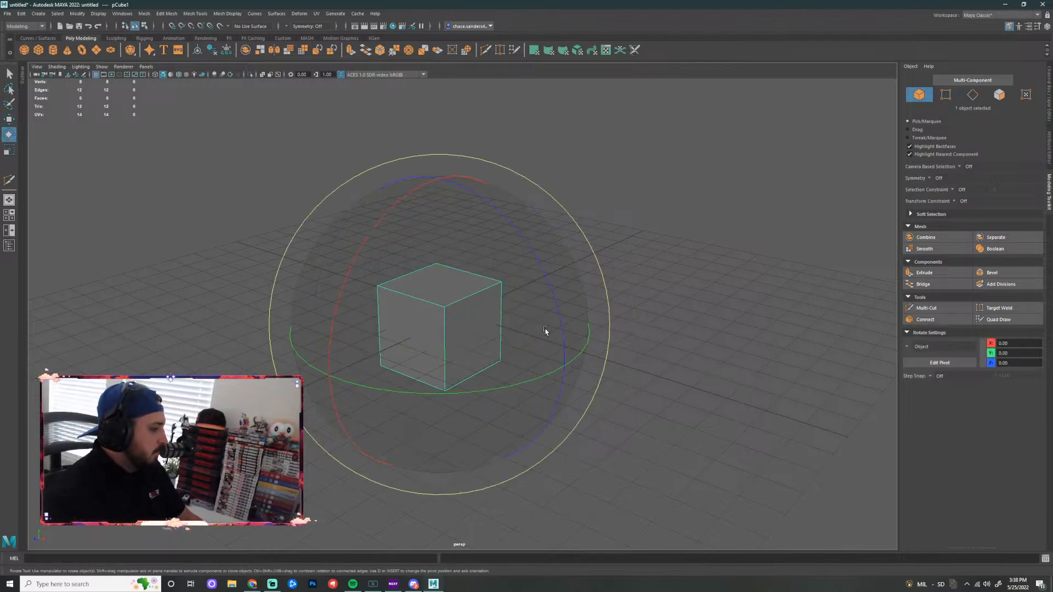
left_click_drag(532, 378, 658, 390)
key("r")
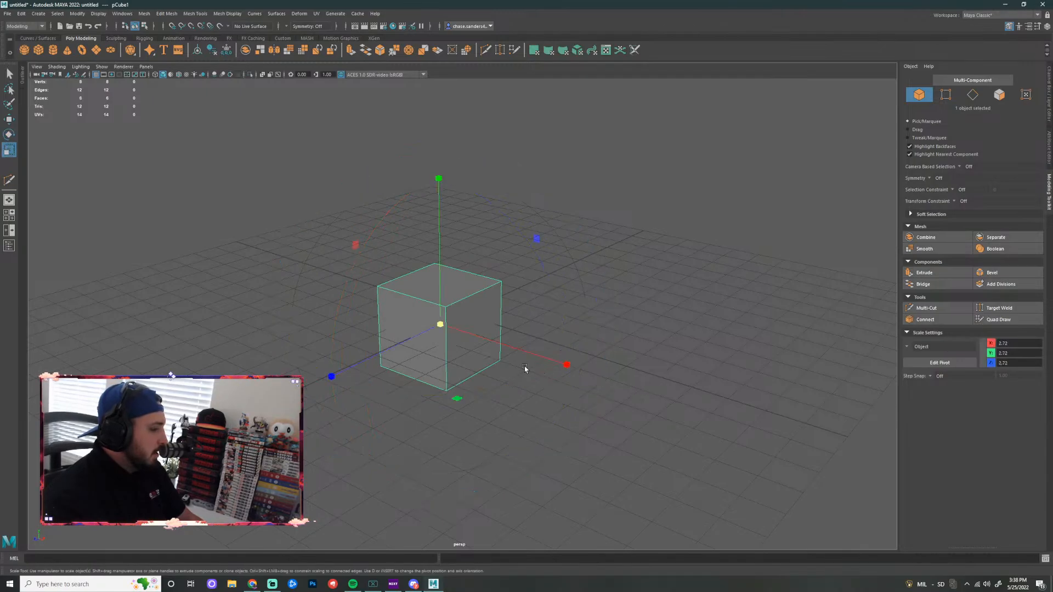
left_click_drag(439, 322, 558, 312)
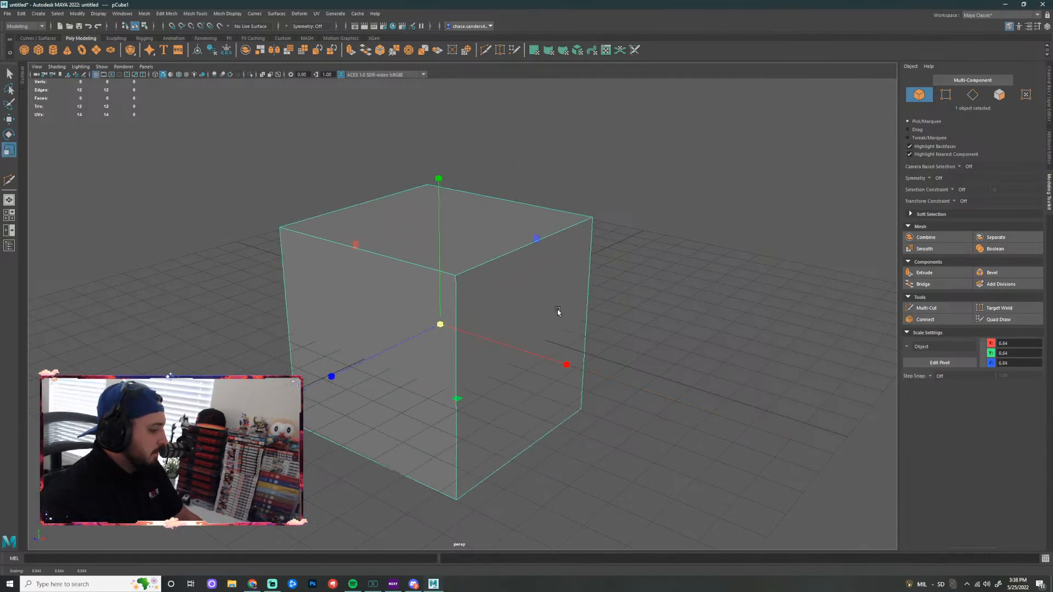
Undo the cube's recent scale, rotation and move, and clear the selection
key("ctrl+z")
key("ctrl+z")
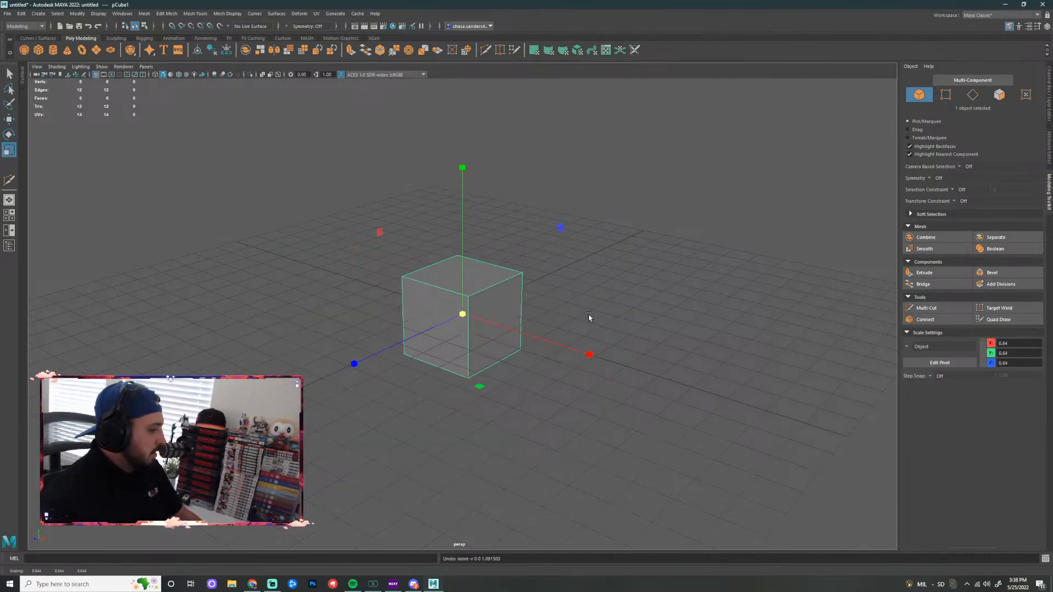
left_click(735, 357)
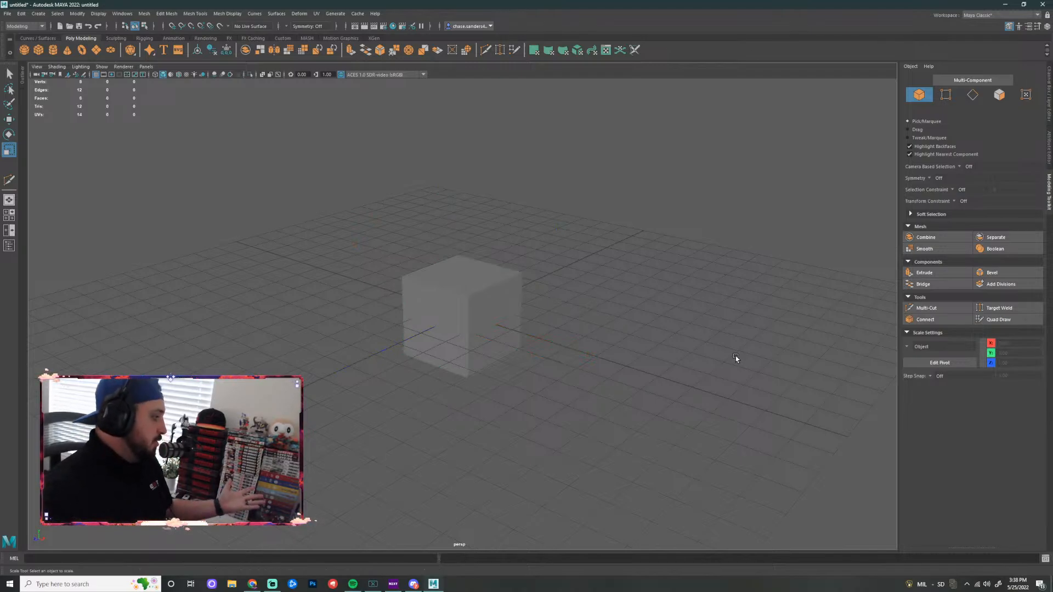
Reselect the cube, move it slightly backward along the Z axis, and undo the move
left_click(521, 323)
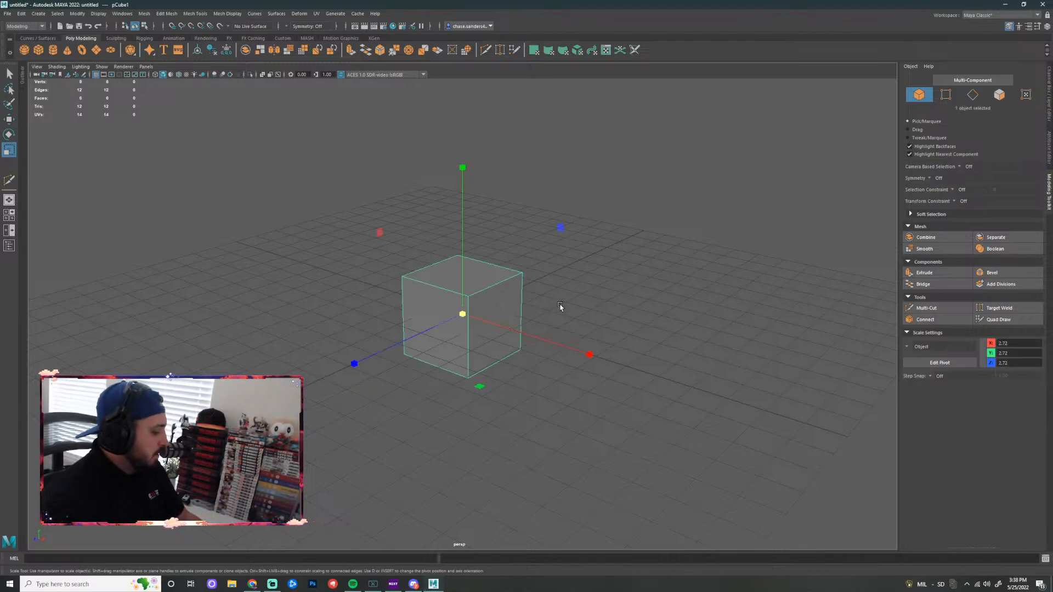
key("w")
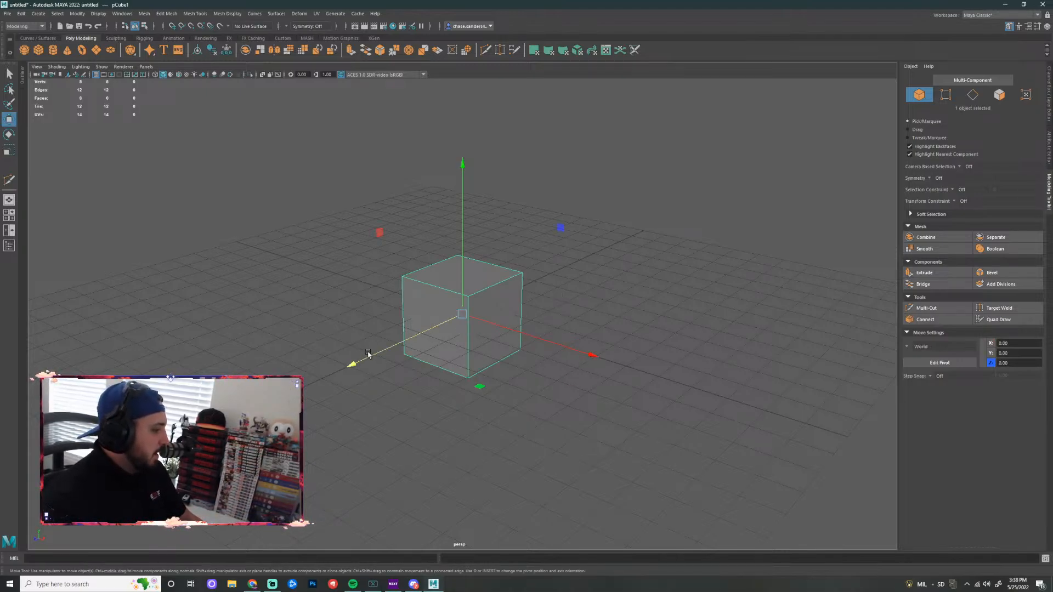
left_click_drag(377, 353, 398, 356)
key("ctrl+z")
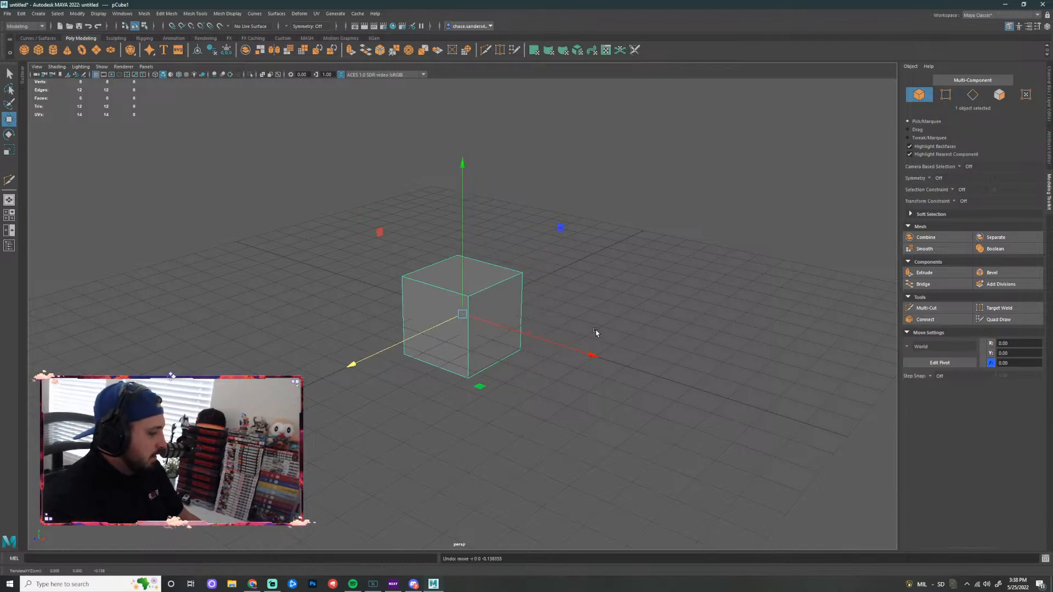
Cycle the cube's manipulator repeatedly between the Rotate, Move and Scale tools
key("e")
key("w")
key("e")
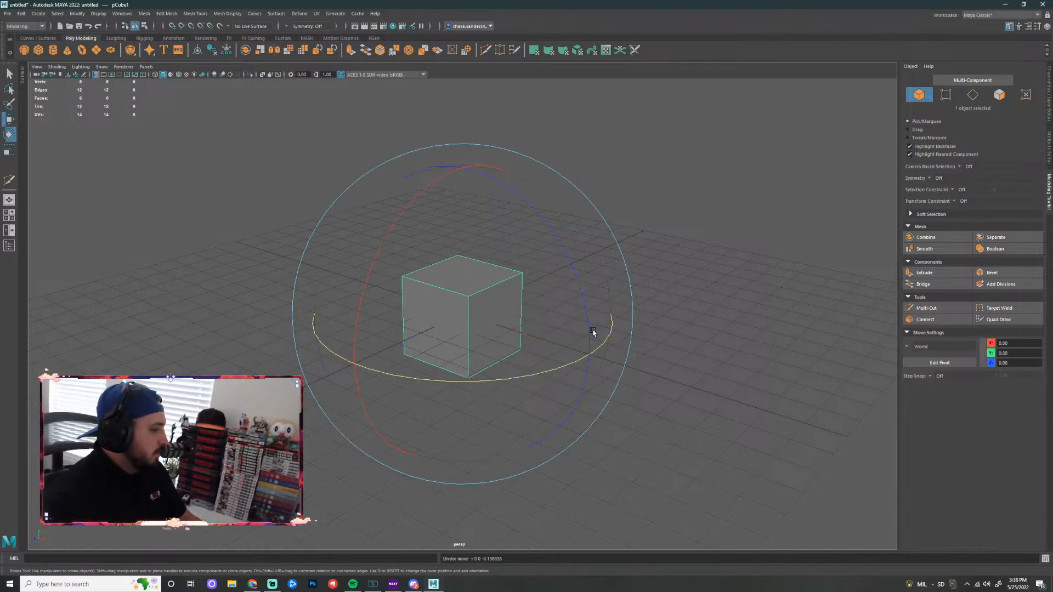
key("w")
key("r")
key("w")
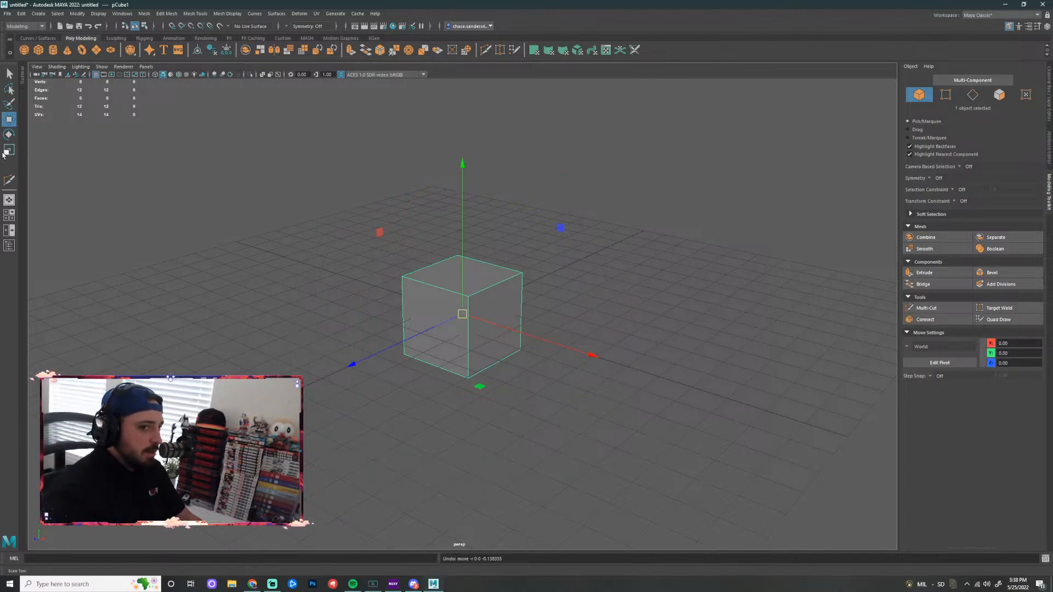
key("e")
Scale the cube uniformly to about 7.8, deselect it, and undo both the deselection and the scaling
key("r")
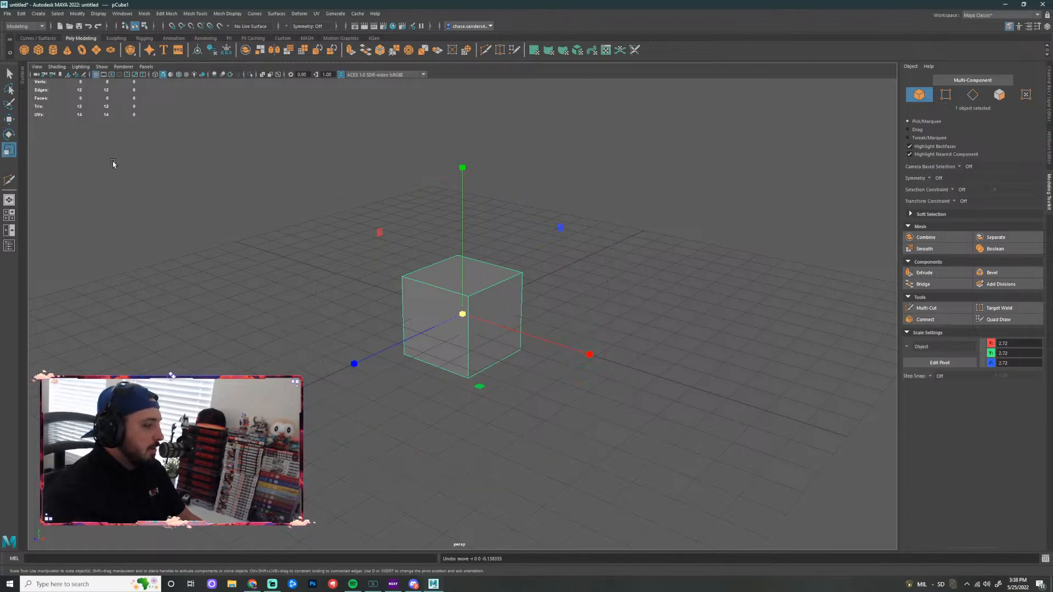
left_click_drag(465, 314, 602, 296)
left_click(766, 257)
key("ctrl+z")
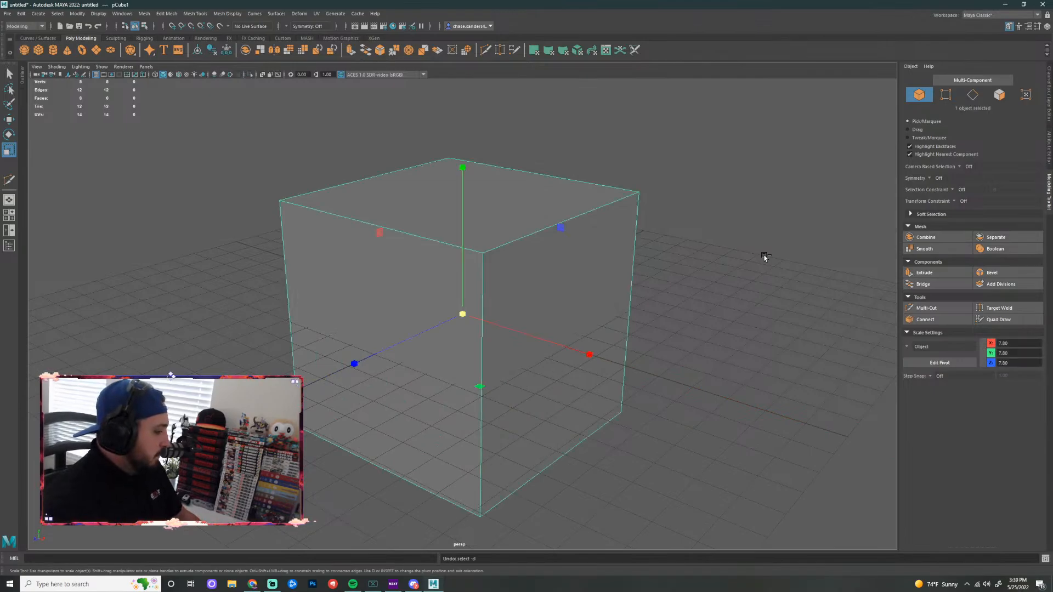
key("ctrl+z")
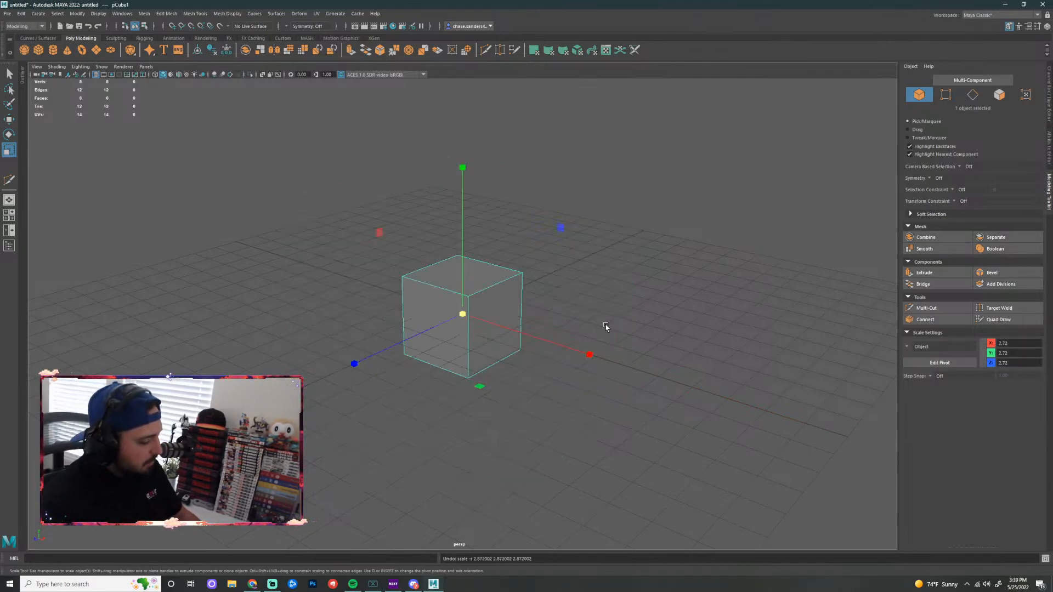
Switch to the Move and Rotate tools, tilt the cube slightly about the Z axis, and undo the rotation
key("w")
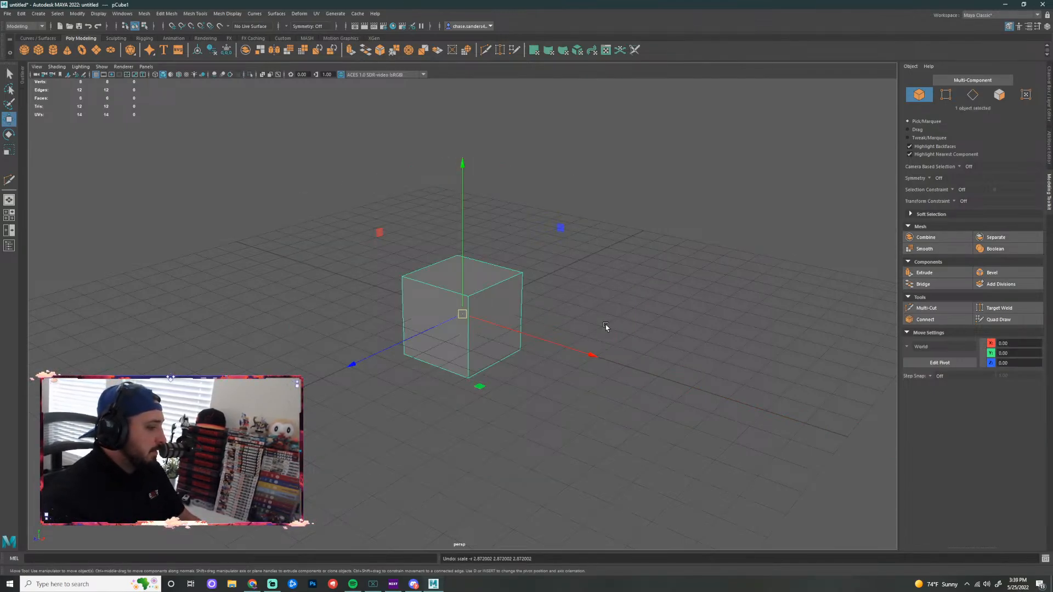
key("e")
left_click_drag(529, 204, 606, 255)
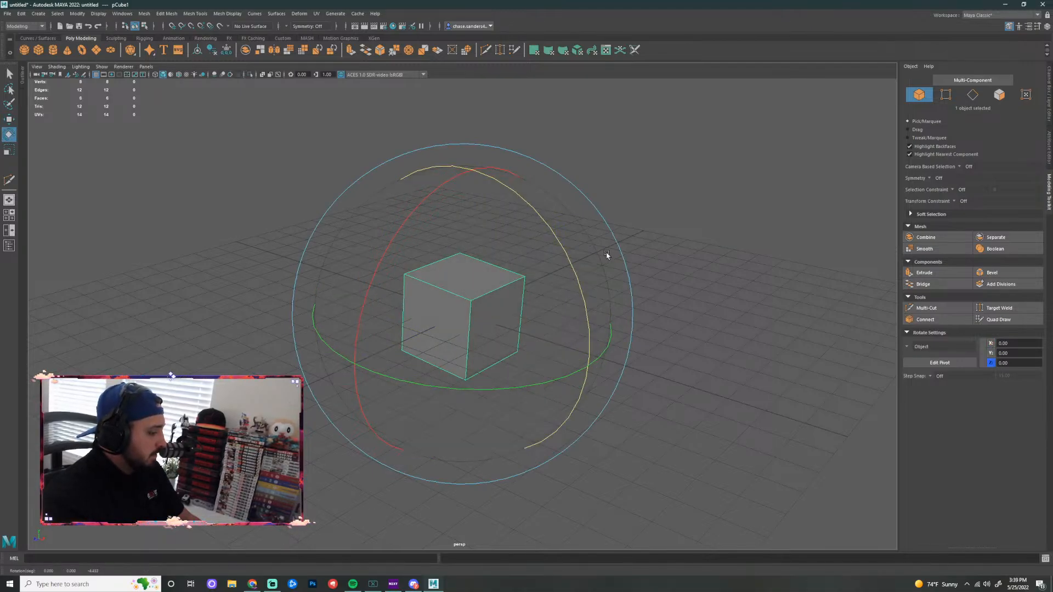
key("ctrl+z")
Scale the cube uniformly on all axes to about 6.17 and clear the selection
key("r")
left_click_drag(462, 313, 555, 288)
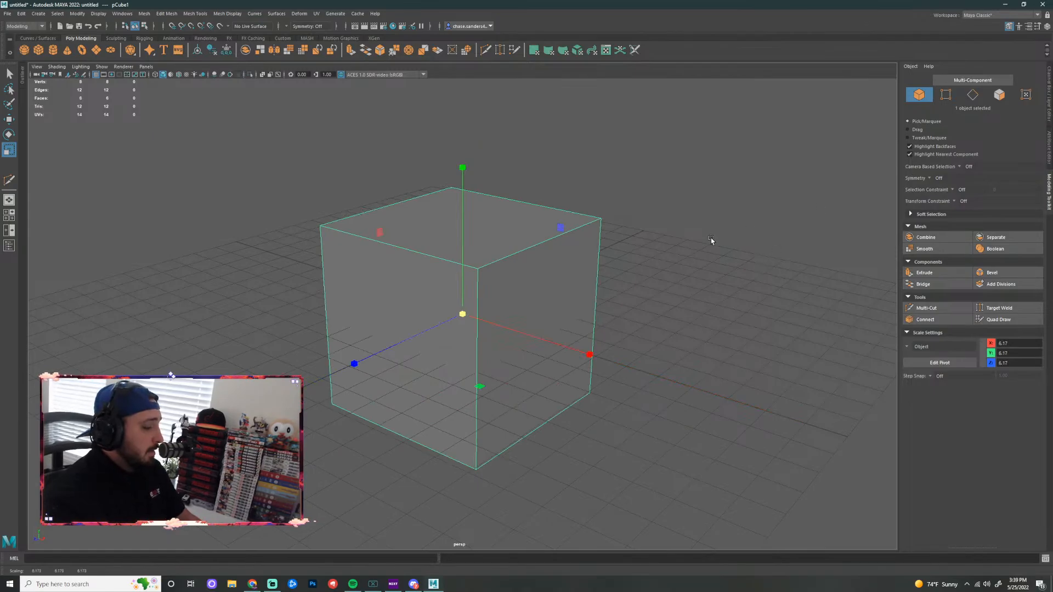
left_click(808, 234)
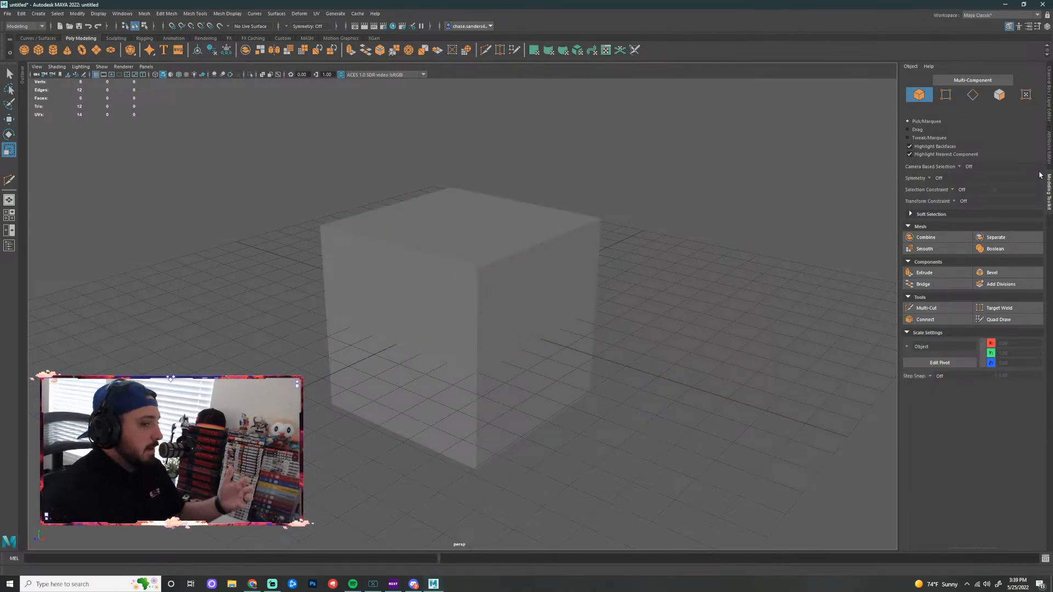
Switch to vertex selection, shift one upper corner vertex of the cube slightly inward along X, and clear the selection
left_click(949, 97)
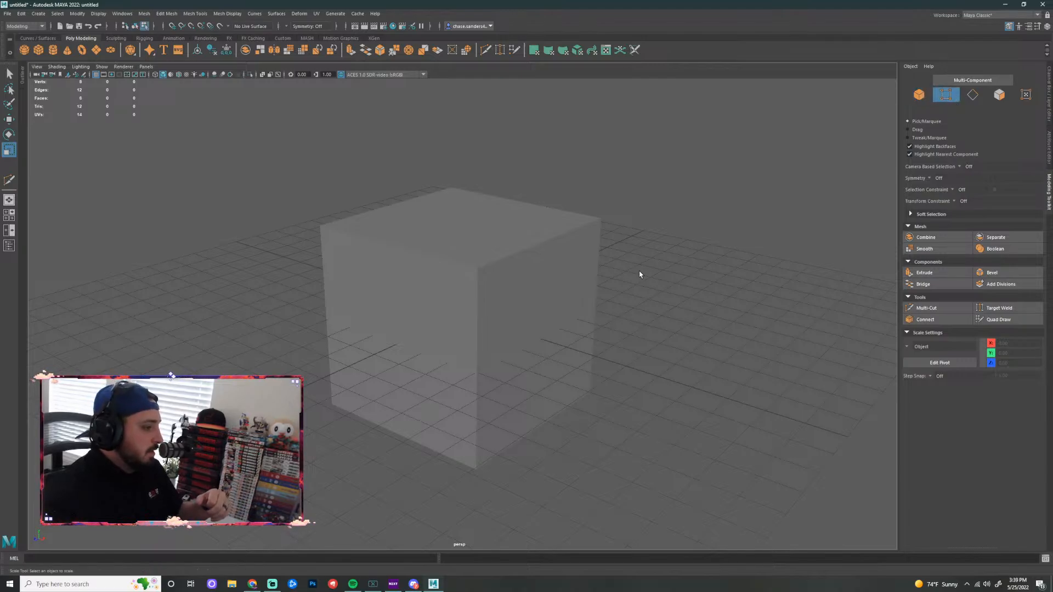
left_click(573, 288)
left_click_drag(651, 192, 595, 245)
key("w")
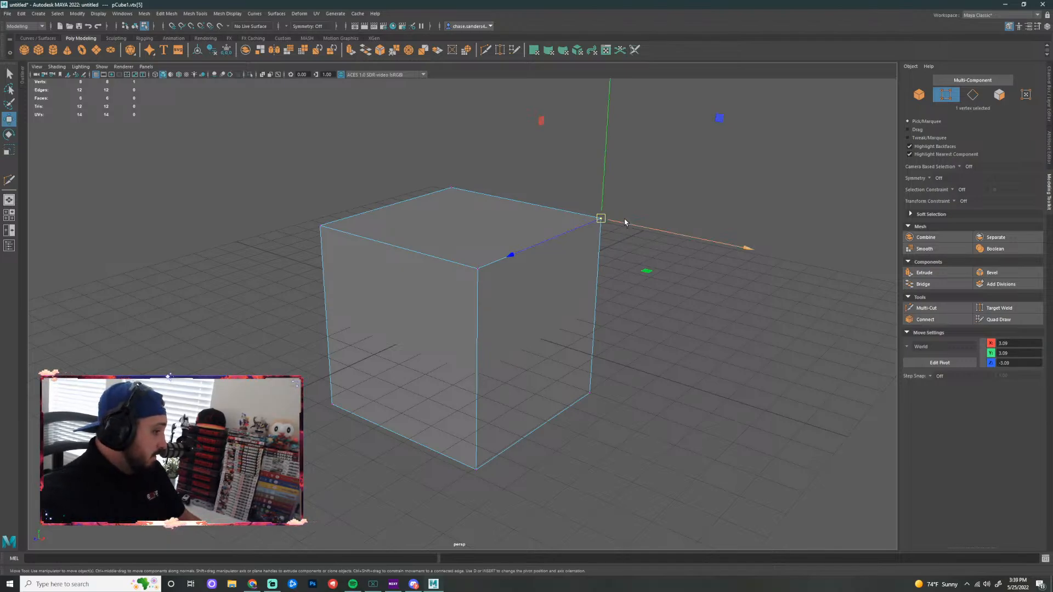
mouse_move(624, 221)
left_mouse_down()
mouse_move(783, 259)
mouse_move(557, 220)
mouse_move(779, 246)
mouse_move(603, 218)
left_mouse_up()
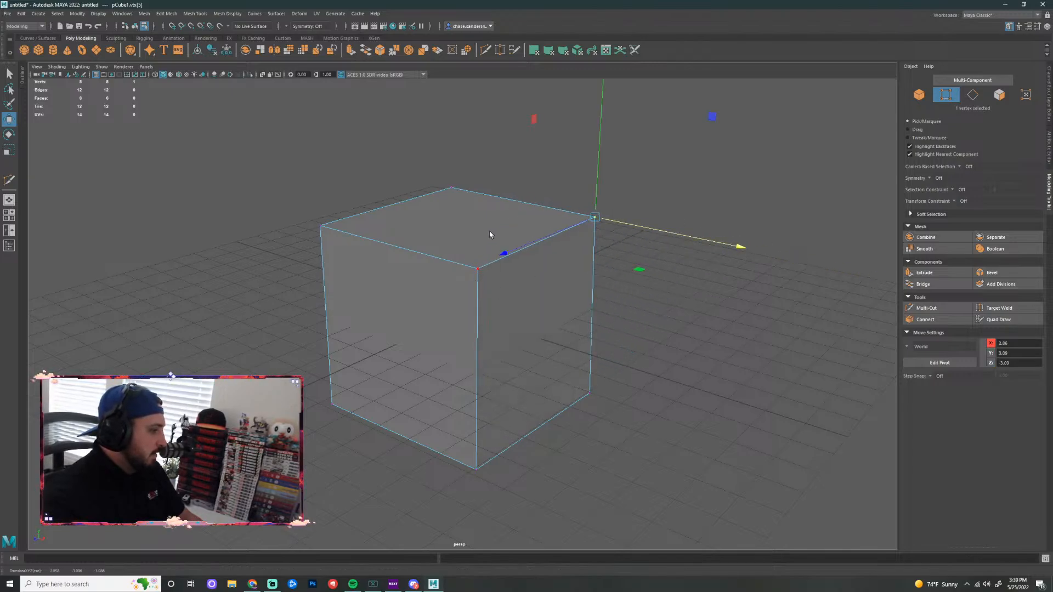
left_click(477, 269, "shift")
left_click(660, 183)
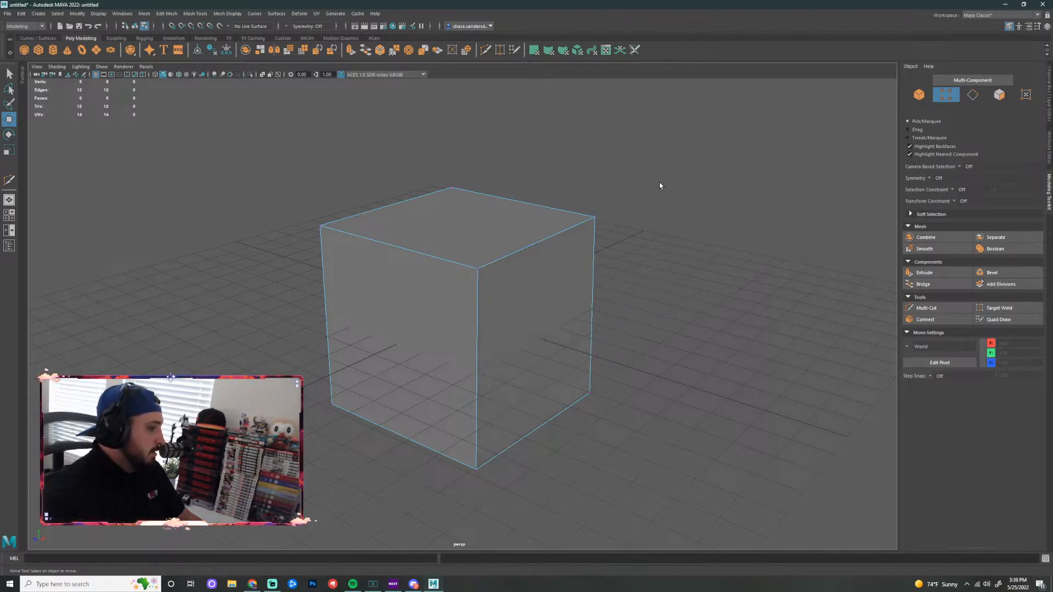
Select the vertices across one side of the cube, move them outward along X, and undo the move and selection
left_click_drag(660, 182, 458, 535)
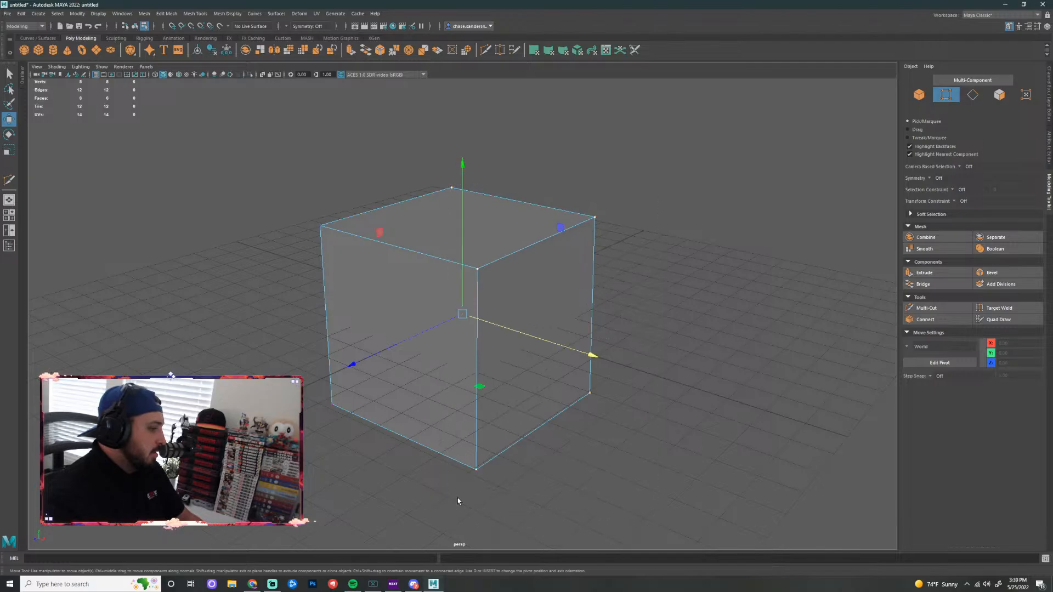
left_click_drag(590, 353, 632, 357)
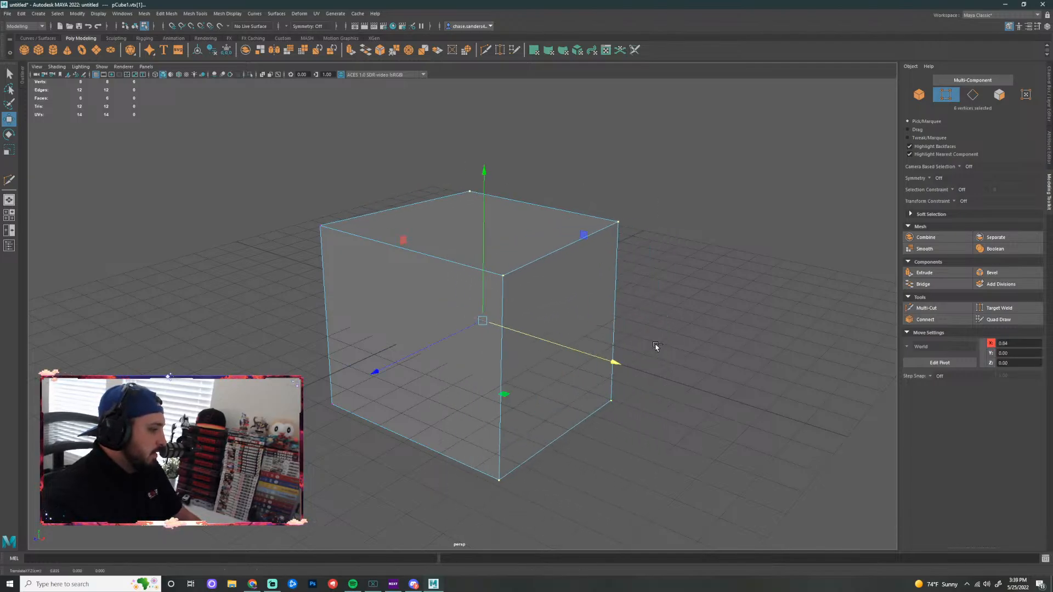
key("ctrl+z")
key("ctrl+z")
Pull the two upper vertices on one side of the cube outward and upward to slant that side
left_click_drag(644, 176, 518, 287)
left_click_drag(556, 231, 651, 170)
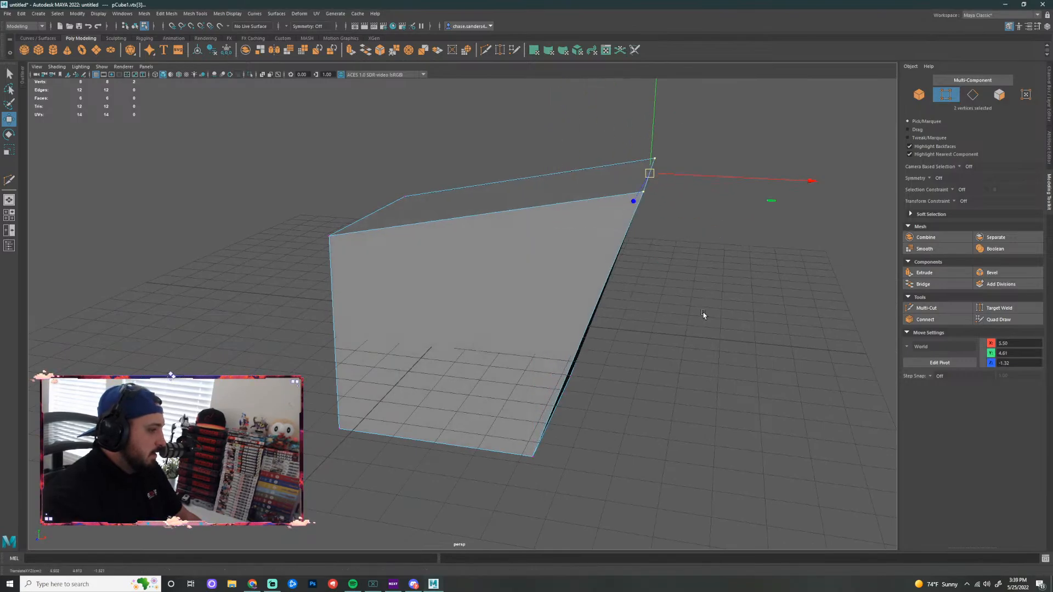
left_click_drag(703, 313, 567, 358, "alt")
Move the lower corner vertices on the slanted side freely downward and outward, one at a time
left_click(471, 383)
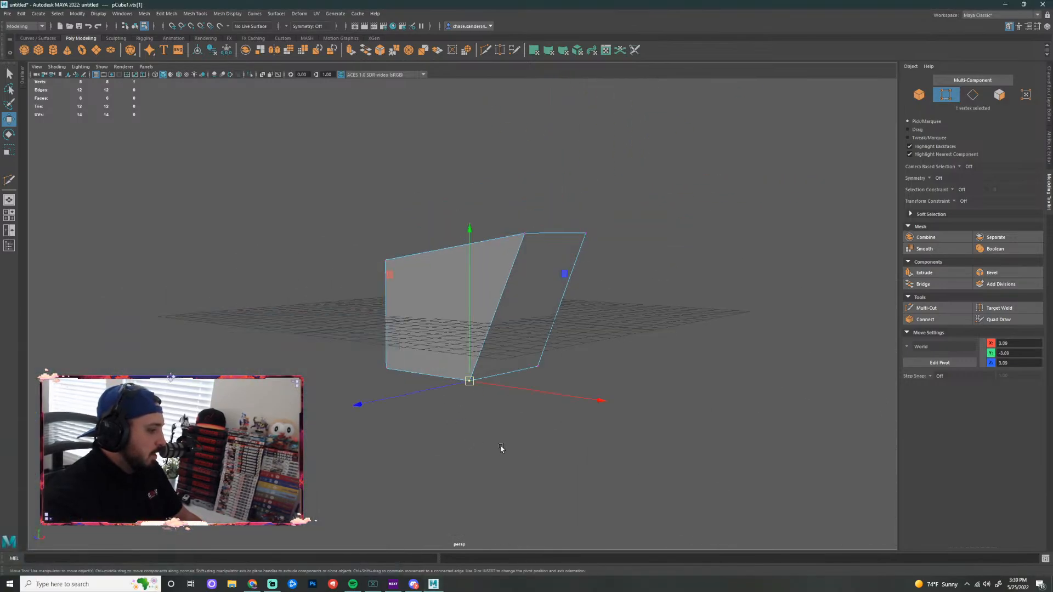
left_click_drag(614, 453, 566, 404, "alt")
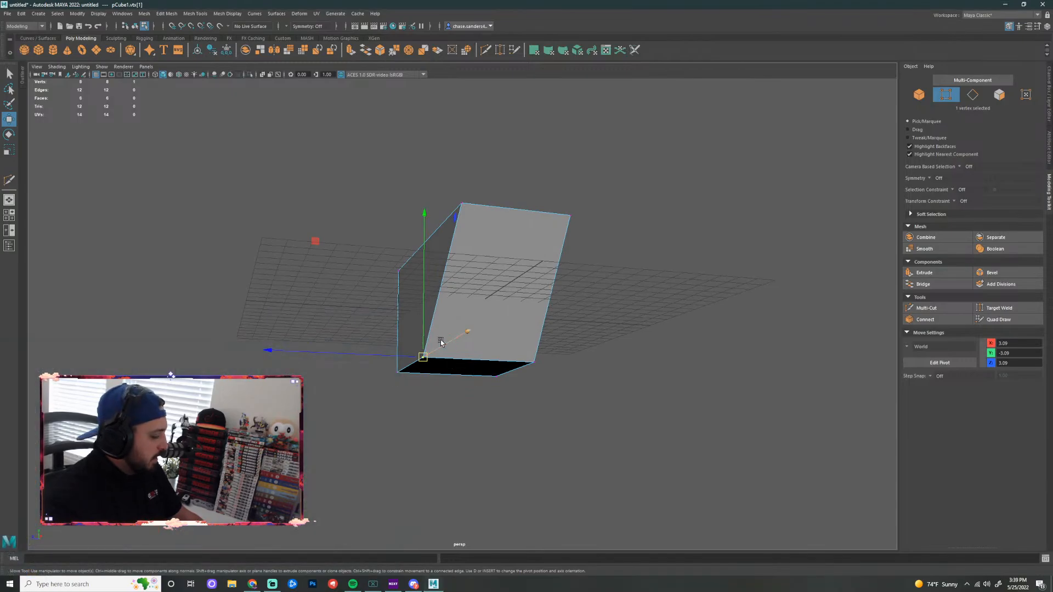
left_click_drag(583, 397, 562, 412, "alt")
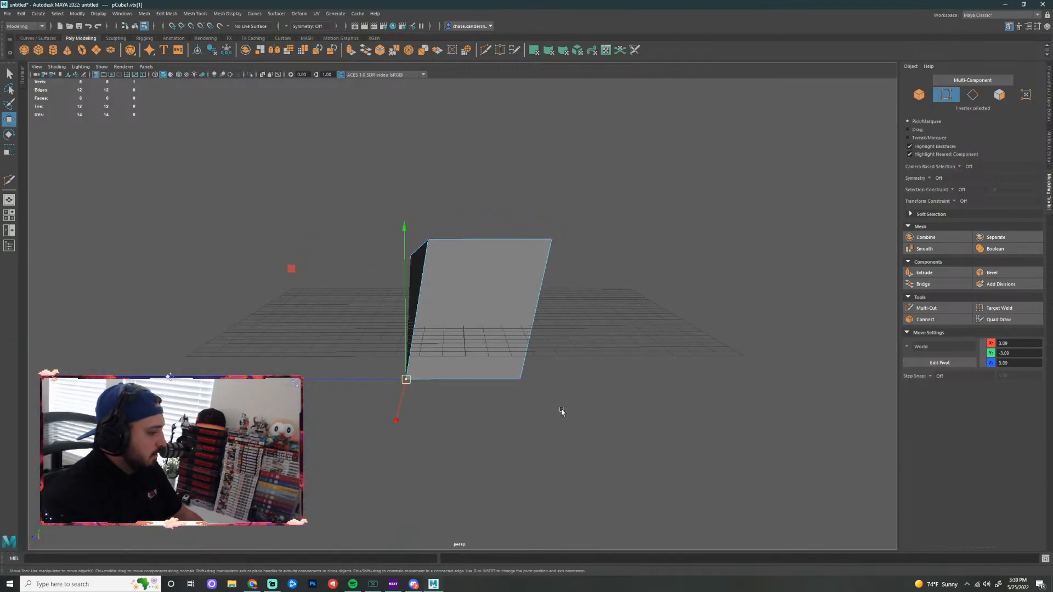
left_click_drag(404, 381, 319, 435)
left_click_drag(546, 382, 590, 441)
left_click_drag(663, 348, 553, 331, "alt")
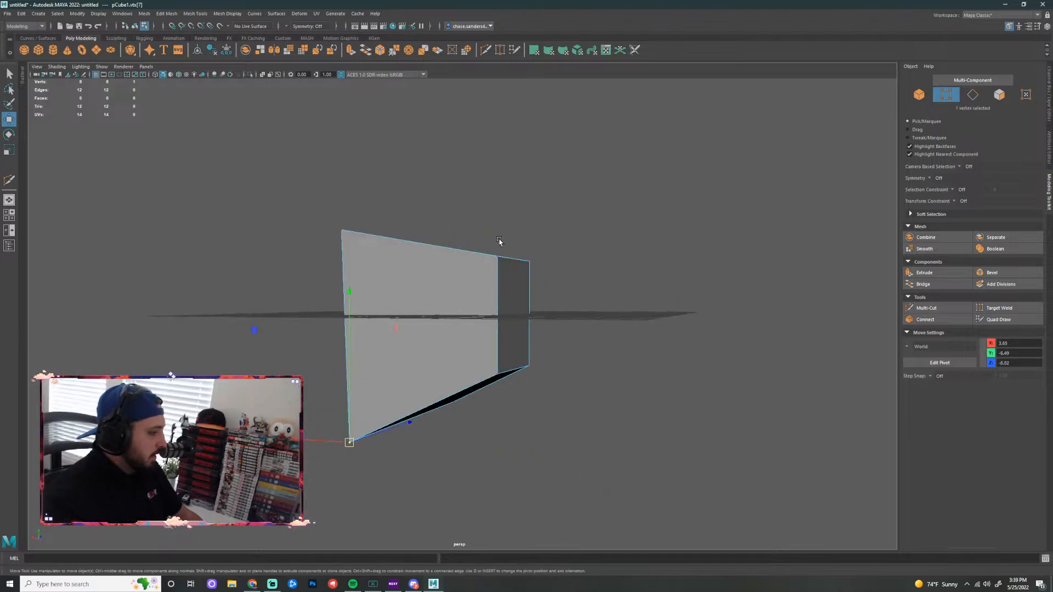
Select upper vertices of the distorted cube and move one top corner vertex freely out of place
left_click(498, 256)
left_click_drag(630, 281, 562, 216, "alt")
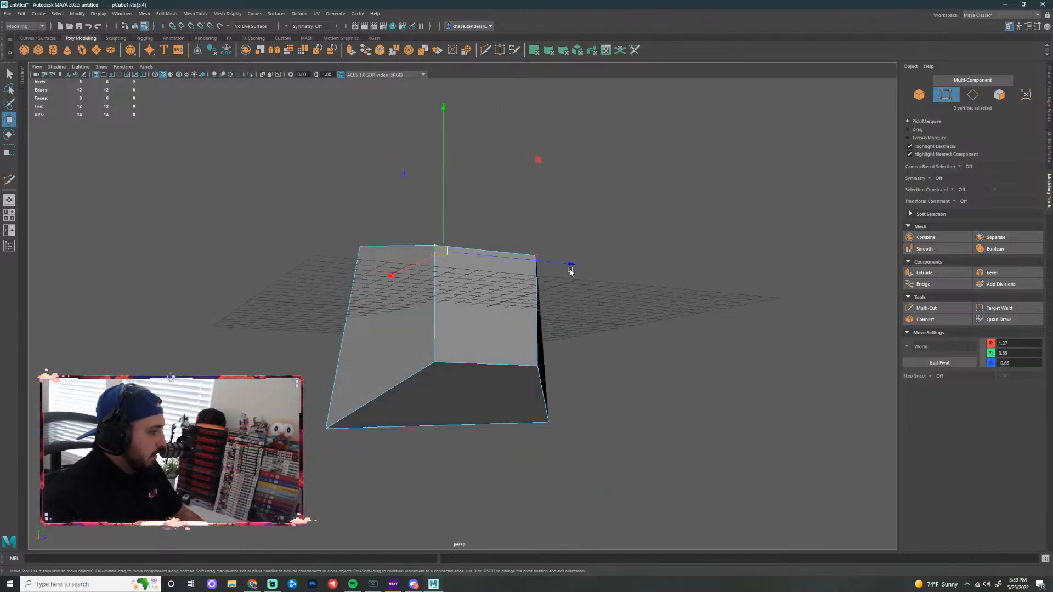
left_click(515, 326, "shift")
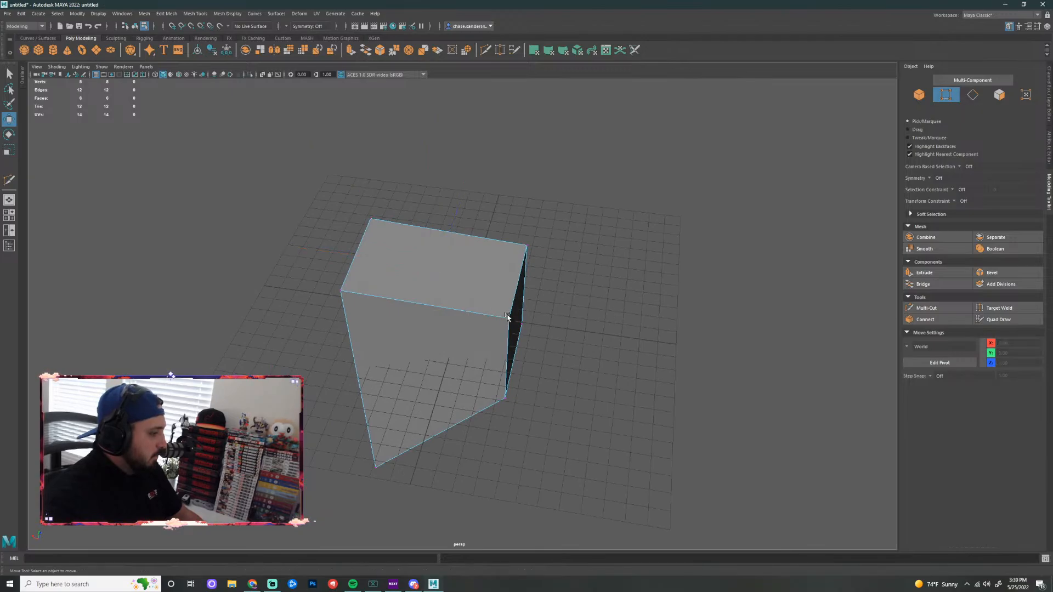
left_click(509, 318)
left_click_drag(508, 322, 420, 297)
left_click(608, 405)
Move another upper vertex of the distorted cube freely to deform its top face, and clear the selection
left_click_drag(608, 405, 508, 268, "alt")
left_click(486, 340)
left_click(659, 277)
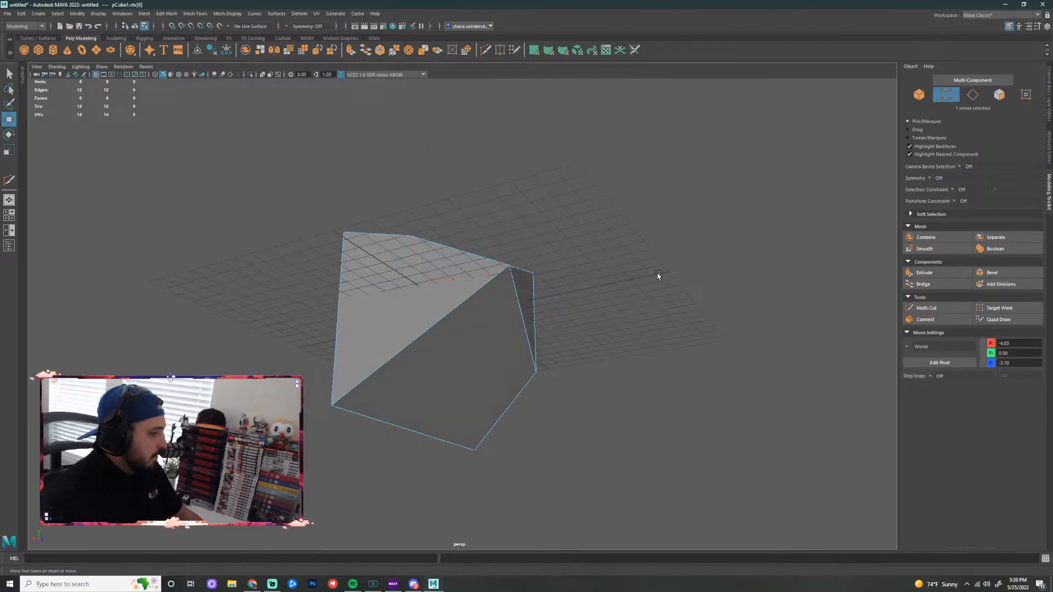
mouse_move(658, 277)
left_mouse_down("alt")
mouse_move(533, 289)
mouse_move(458, 233)
left_mouse_up("alt")
left_click(508, 266)
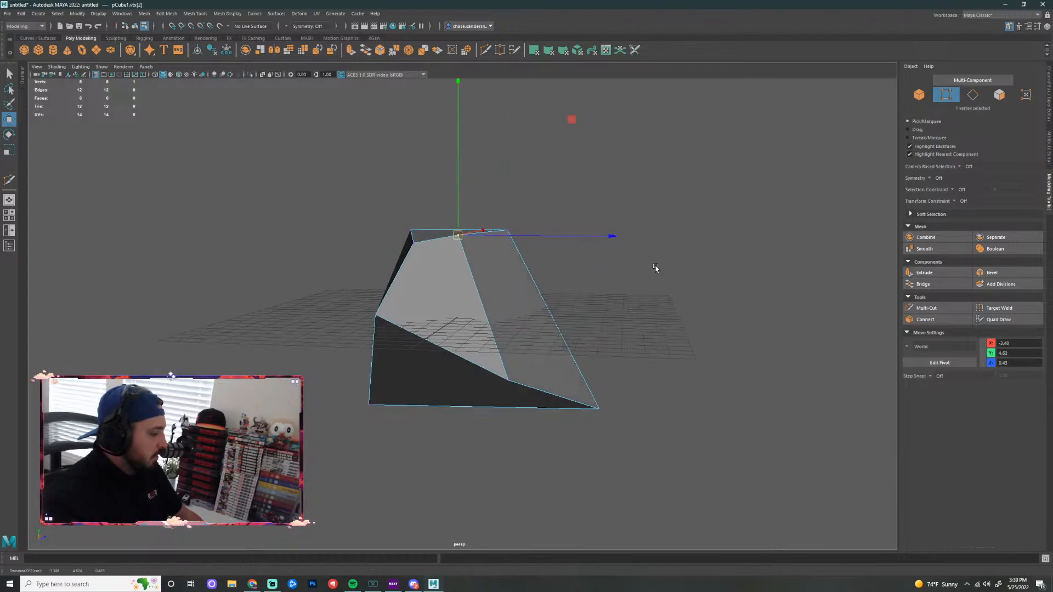
left_click(656, 268)
Move two lower vertices down and sideways, and pull another lower corner vertex upward and outward
left_click_drag(692, 321, 602, 322, "alt")
left_click_drag(485, 365, 385, 405)
left_click_drag(462, 456, 430, 449, "alt")
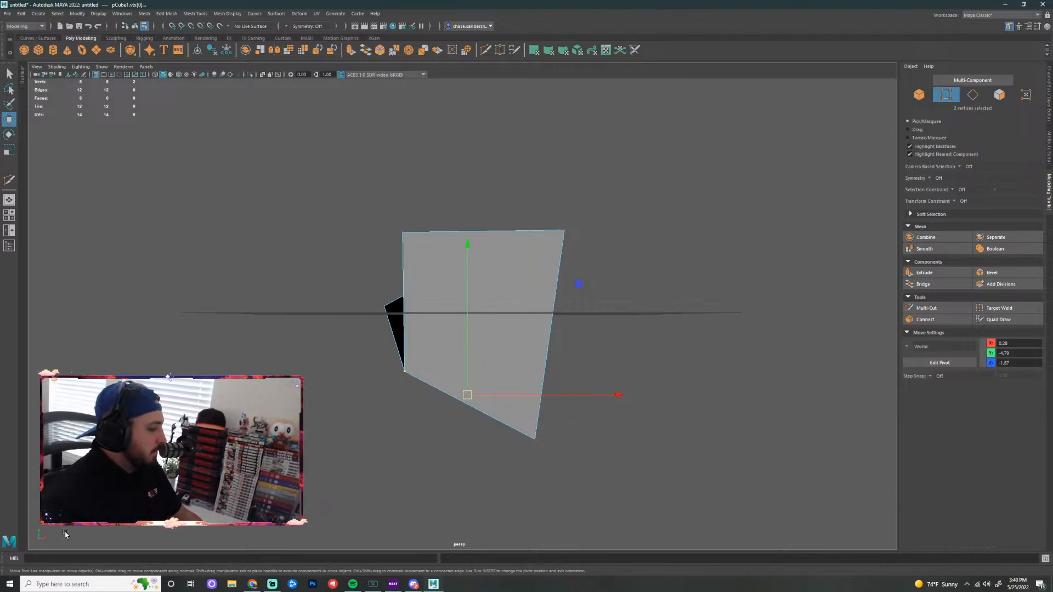
left_click_drag(470, 396, 422, 459)
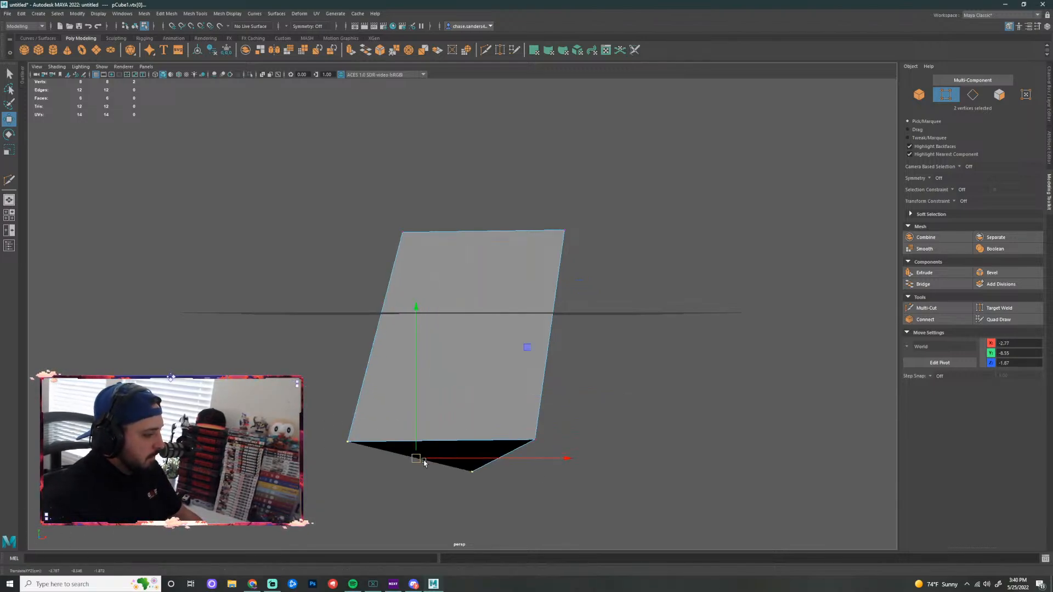
left_click_drag(569, 422, 698, 366)
left_click(697, 366)
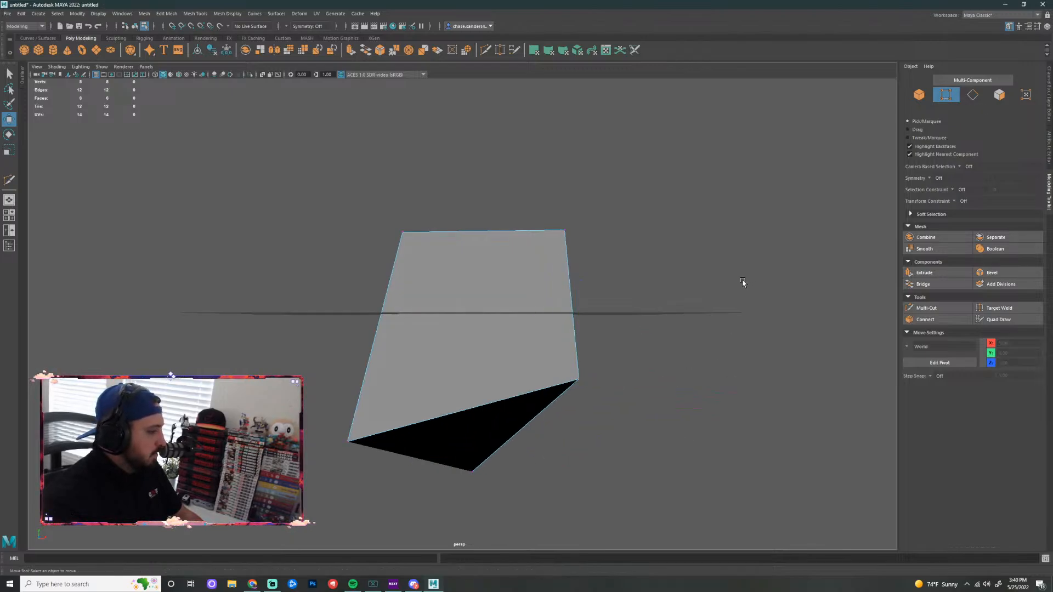
left_click_drag(743, 282, 512, 399, "alt")
Replace the distorted cube with a new polygon cube scaled uniformly to about 24.04
key("F8")
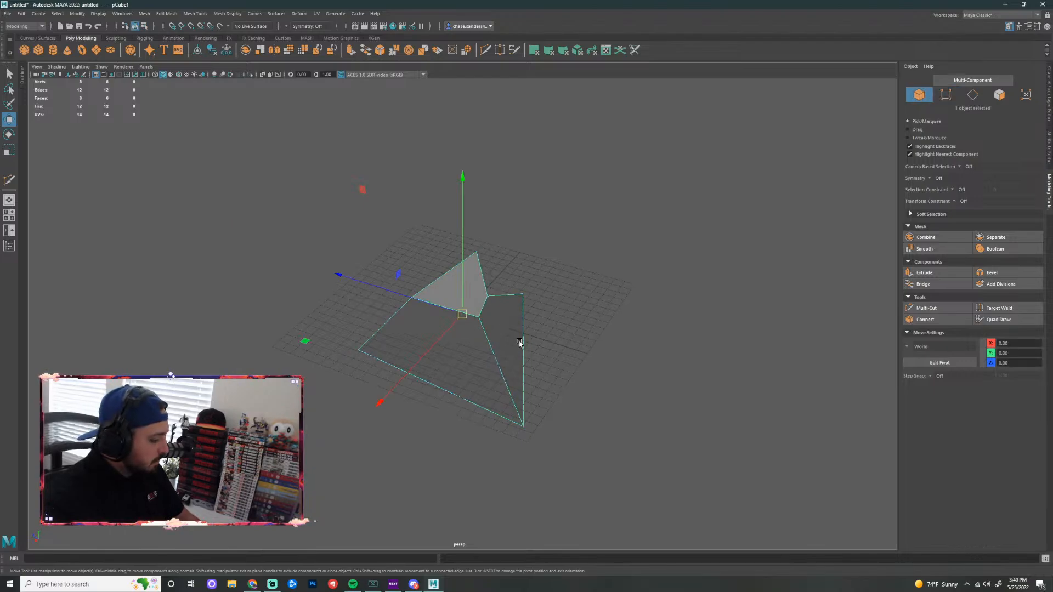
key("Delete")
left_click(39, 50)
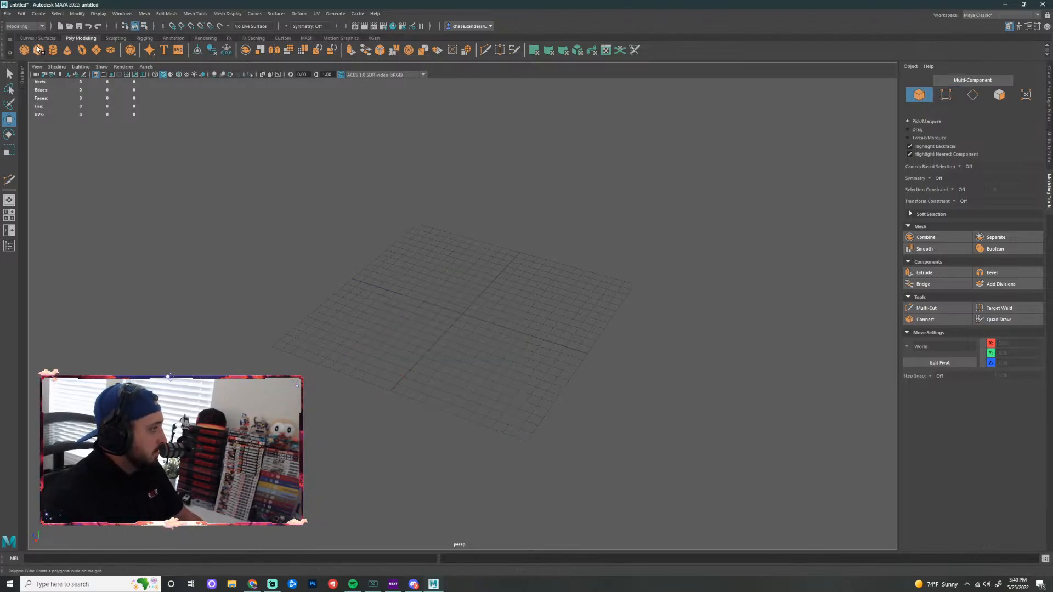
key("r")
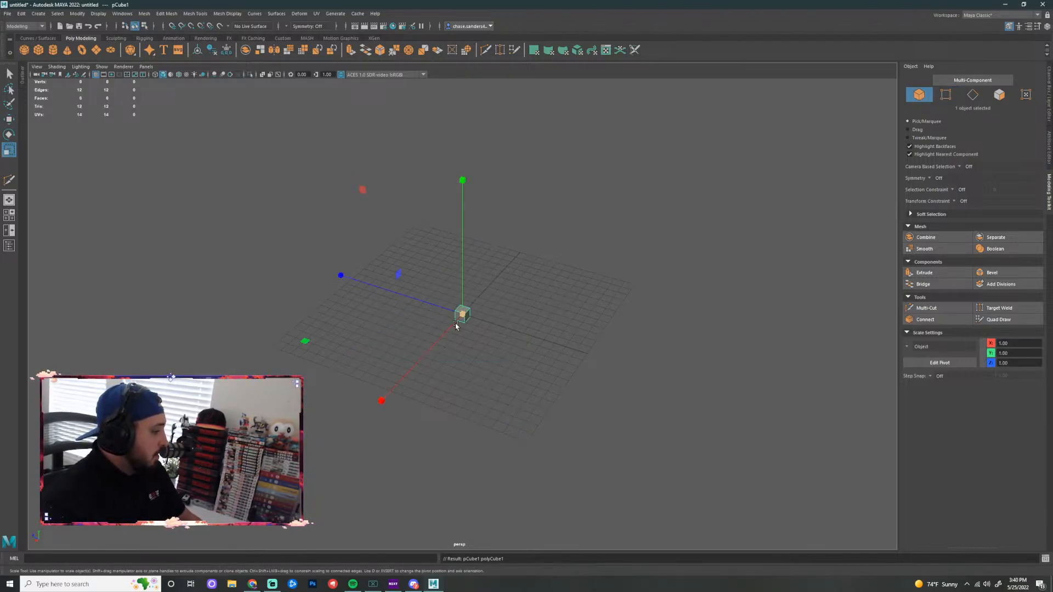
left_click_drag(461, 314, 680, 305)
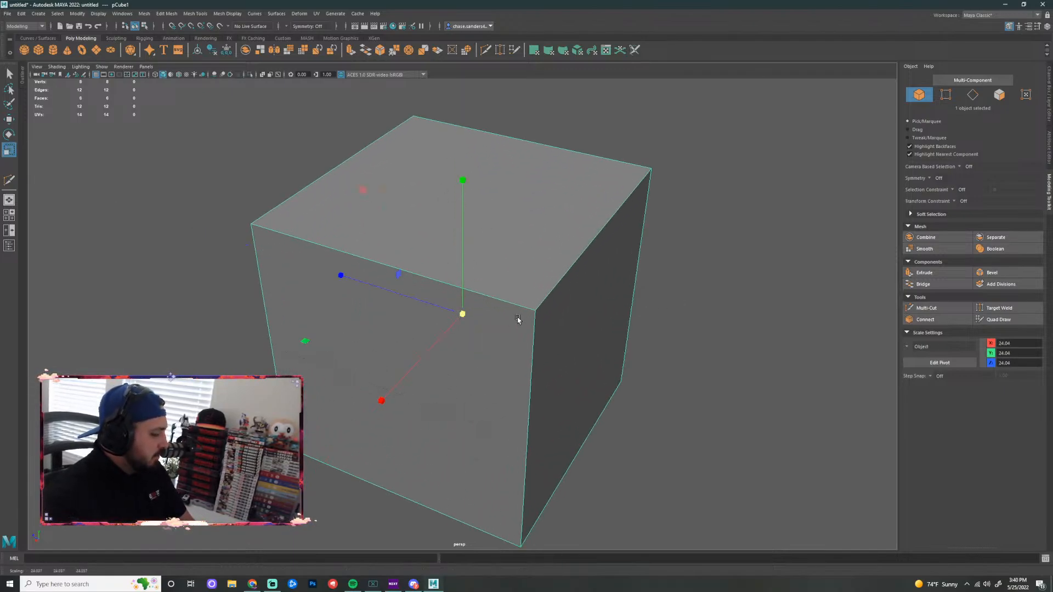
Resize the Scale manipulator repeatedly between smaller and larger, leaving it at a small size
key("minus")
key("minus")
key("equal")
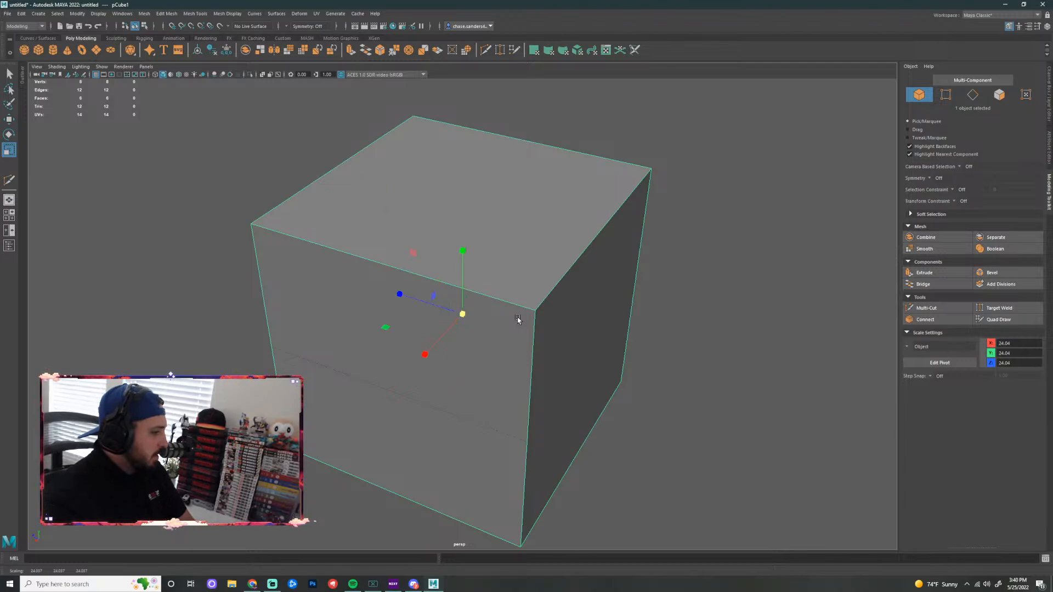
key("equal")
key("minus")
key("equal")
key("equal")
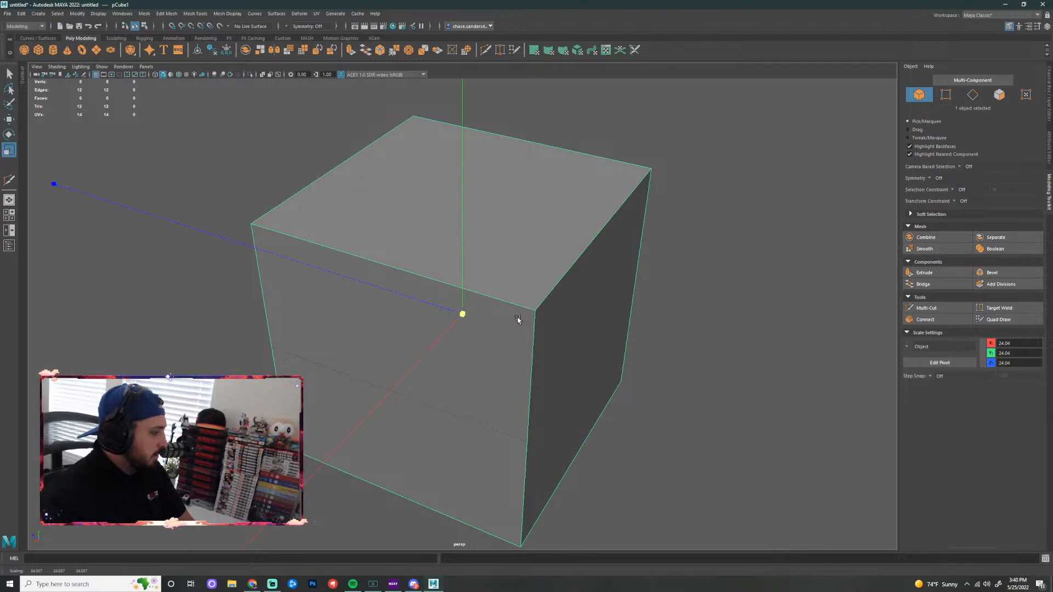
key("minus")
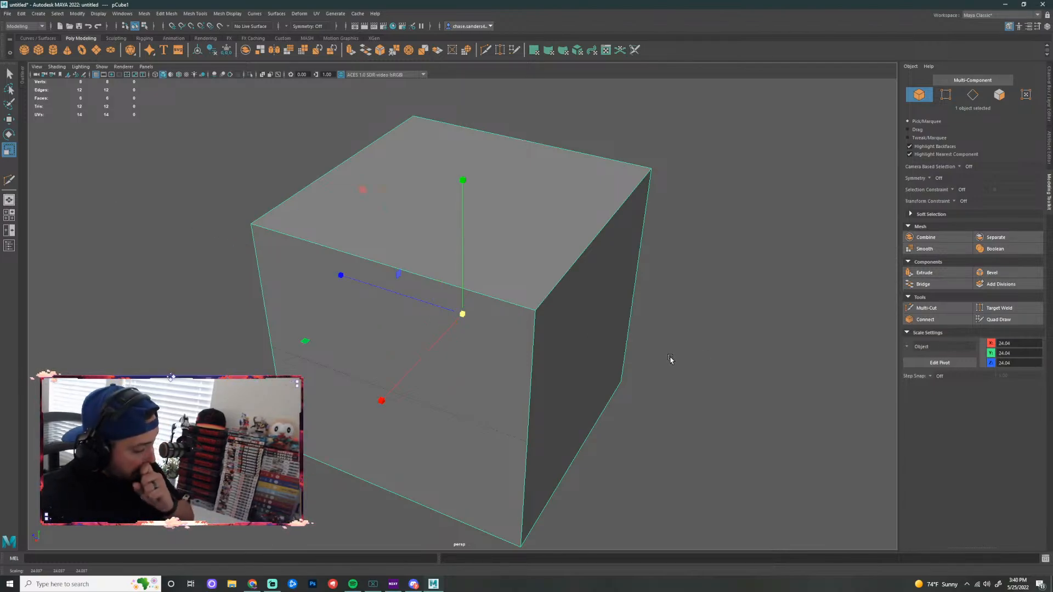
key("minus")
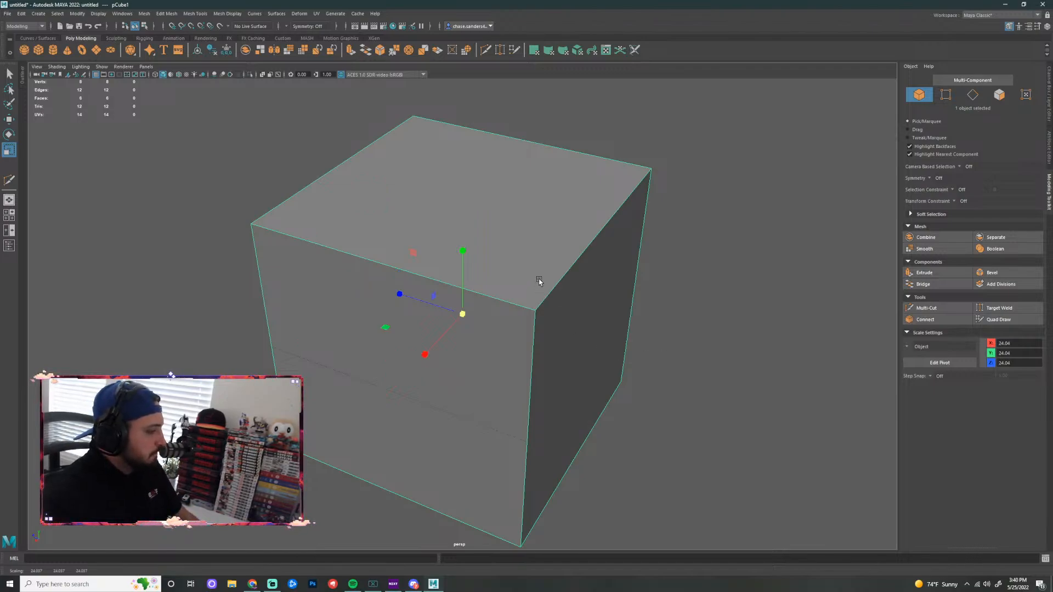
Scale the cube down uniformly to about 6.81 and raise it to about 4.21 on the Y axis
left_click_drag(621, 296, 689, 327, "alt")
key("super")
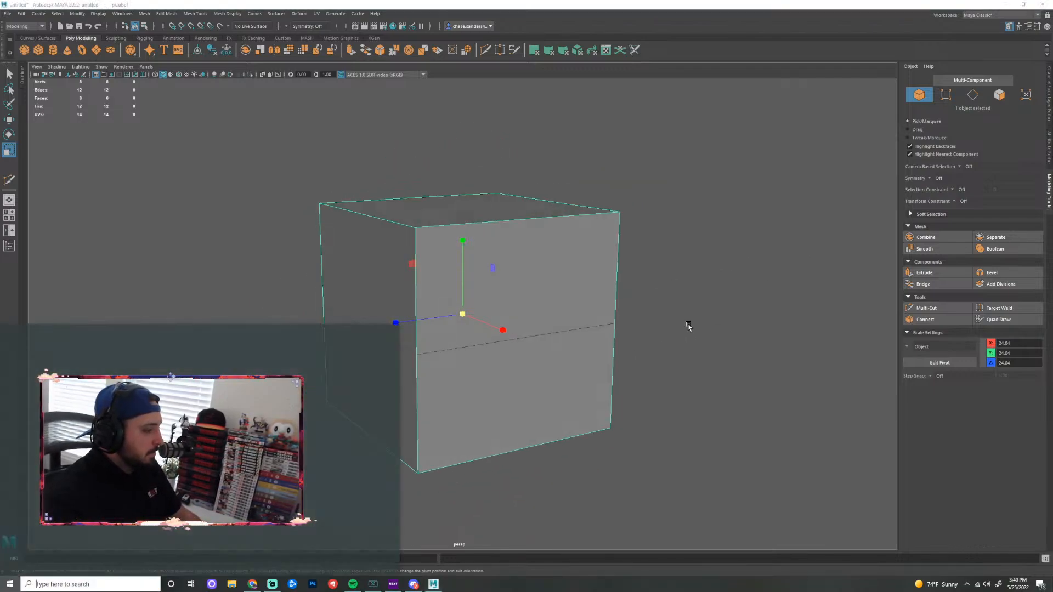
left_click_drag(463, 314, 334, 334)
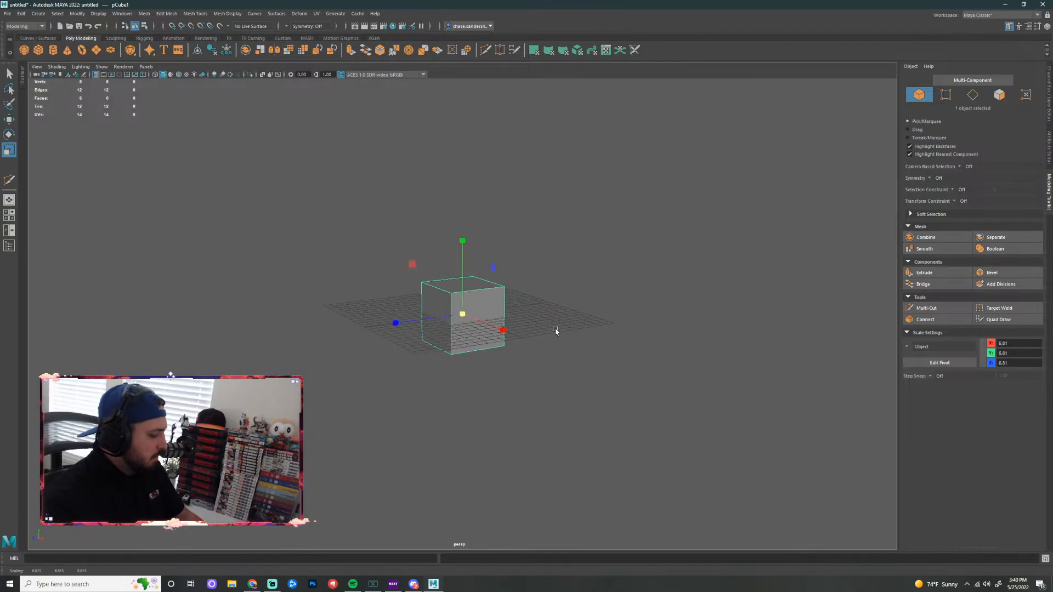
key("w")
left_click_drag(463, 235, 465, 198)
scroll(606, 268, "up", 4)
left_click(607, 265)
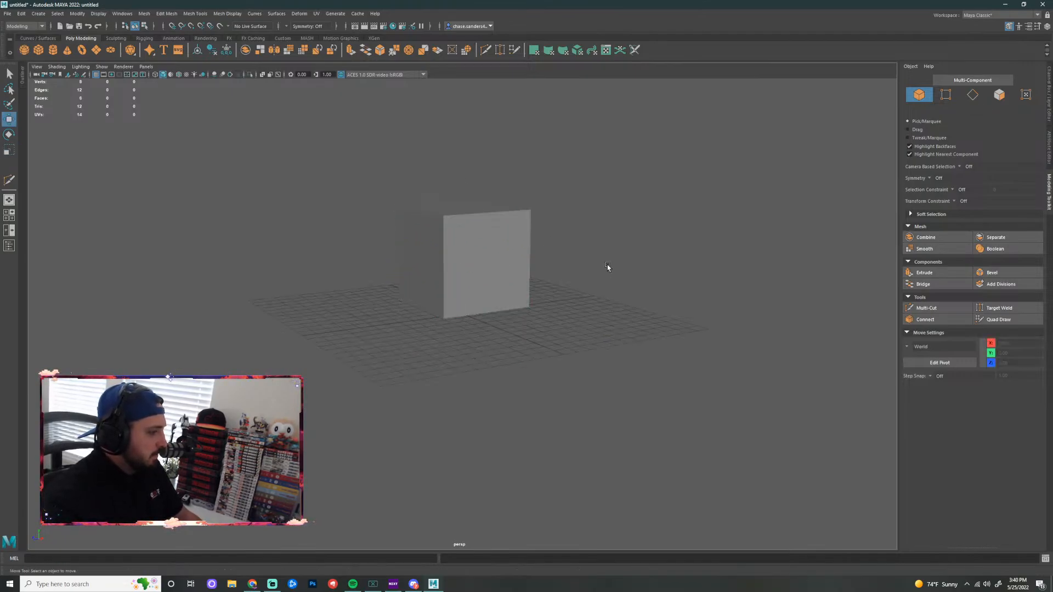
Look over the raised cube from several angles and select it again as an object
scroll(607, 266, "up", 4)
left_click_drag(567, 283, 635, 286, "alt")
key("super")
scroll(628, 299, "down", 5)
left_click(506, 264)
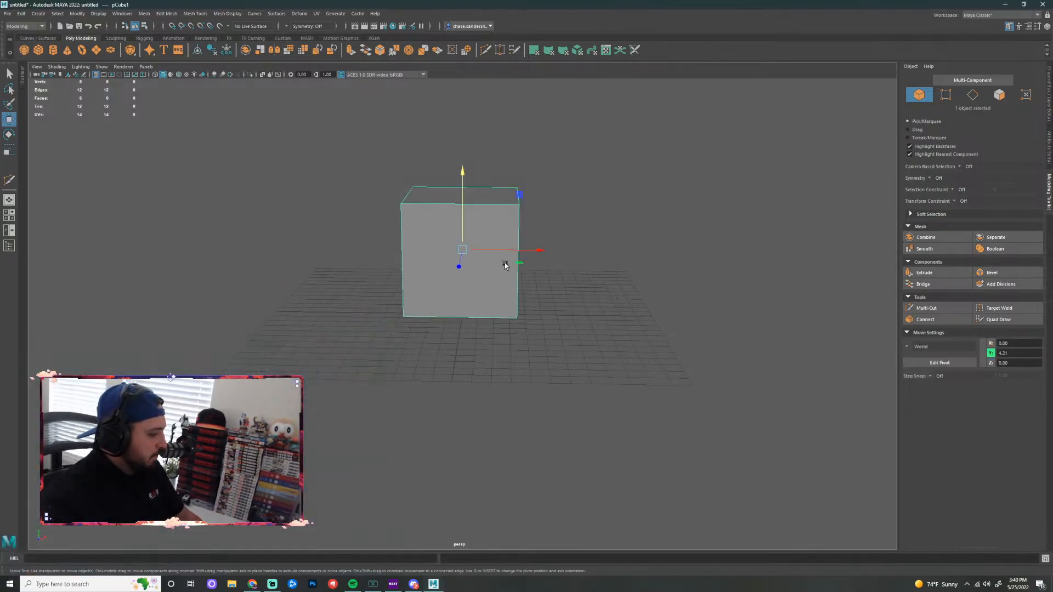
left_click_drag(674, 213, 653, 212, "alt")
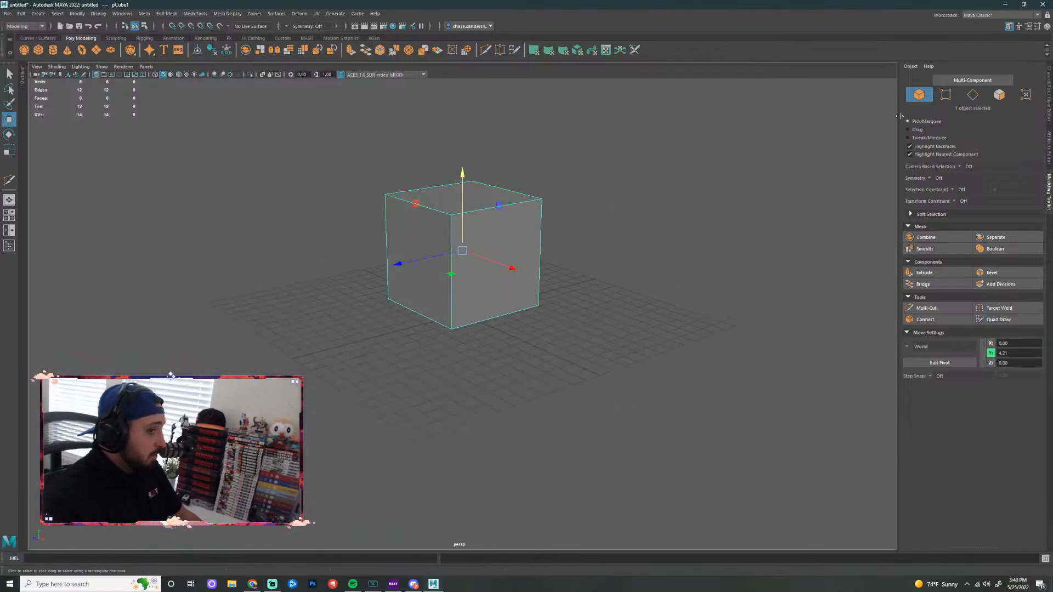
Switch the cube to component selection and compare edge mode with vertex mode, ending in vertex mode
right_click_drag(511, 220, 535, 203)
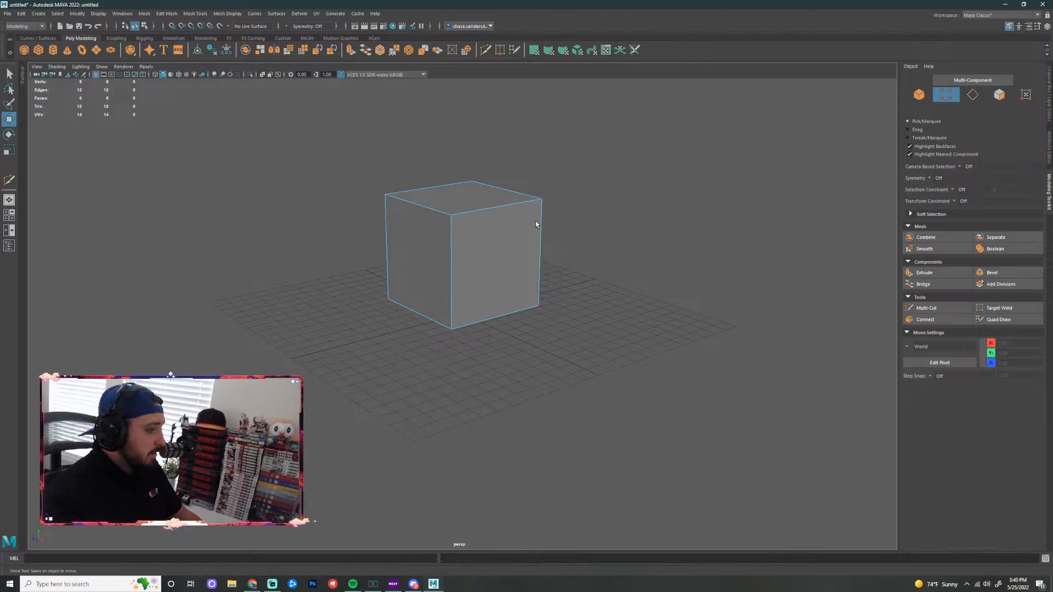
right_click(507, 218)
right_click(531, 218)
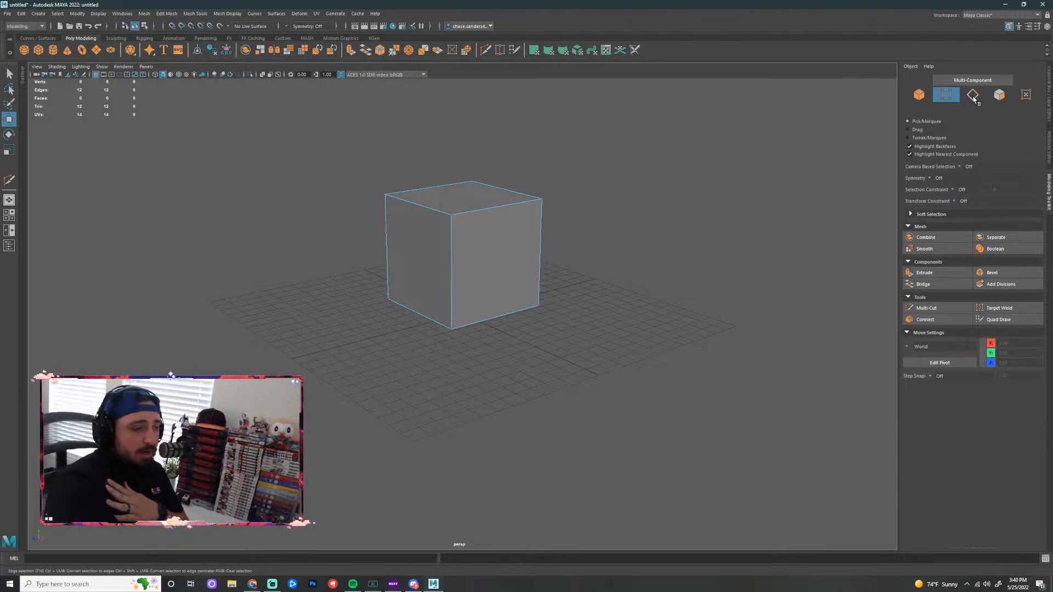
left_click(974, 96)
left_click(946, 94)
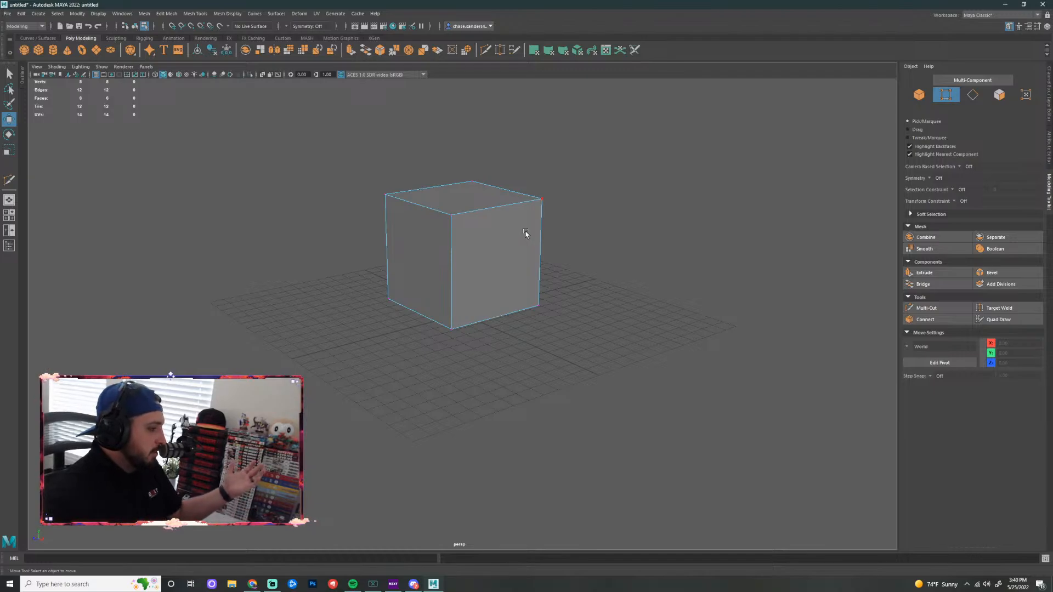
Cycle the cube through the edge, face and vertex selection modes, returning to vertex mode
right_click(473, 243)
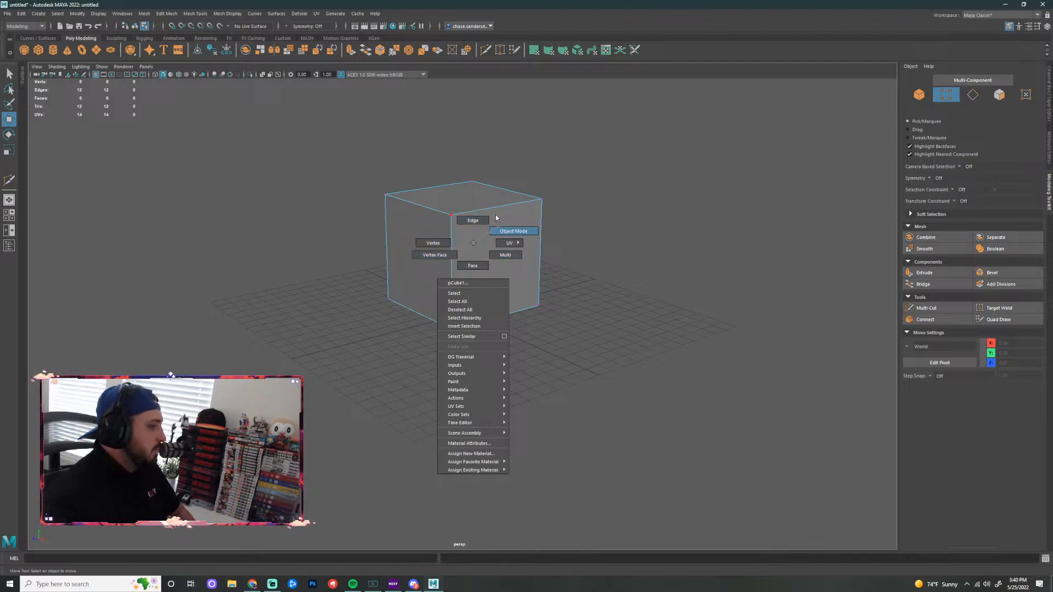
right_click_drag(473, 245, 513, 231)
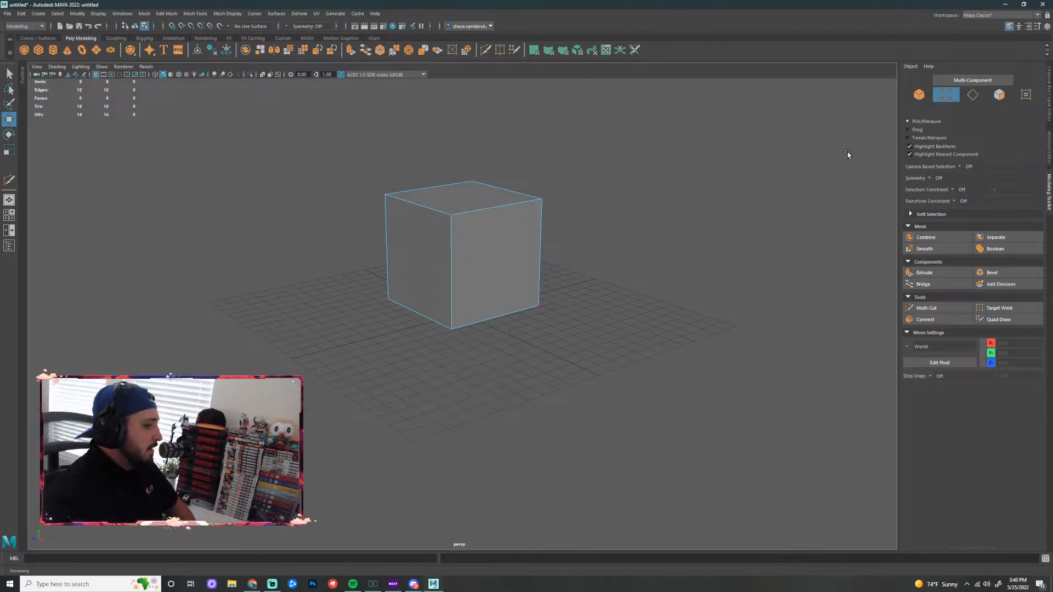
left_click(973, 96)
left_click(997, 98)
left_click(949, 99)
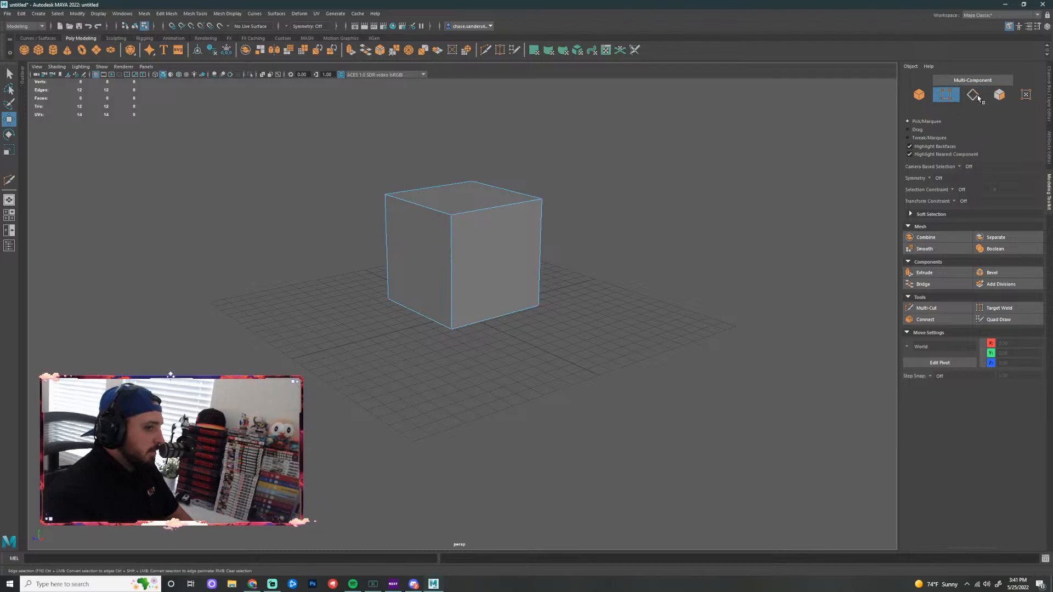
left_click(998, 96)
right_click(476, 250)
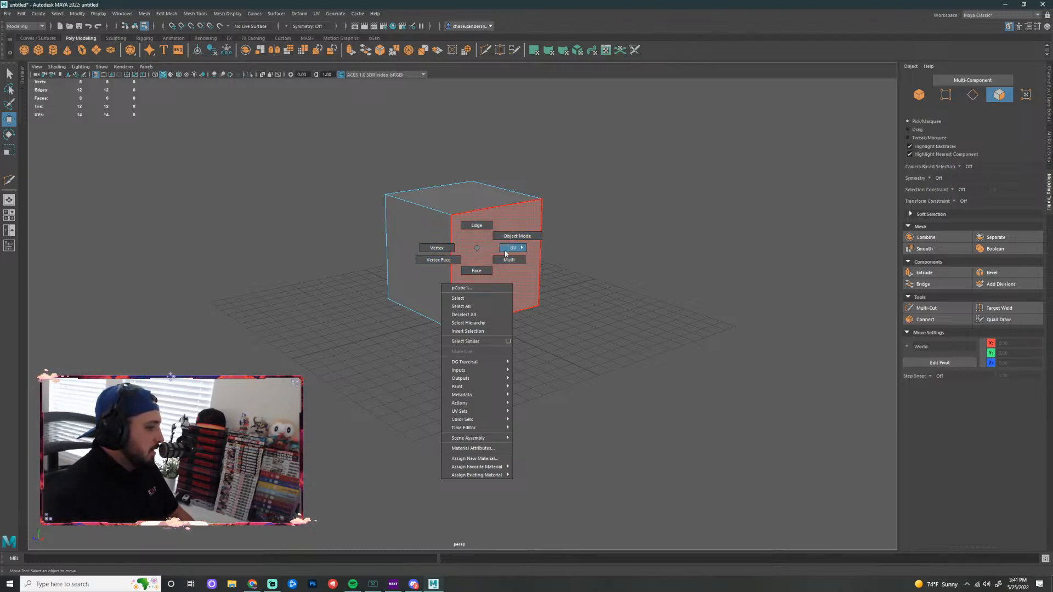
right_click_drag(506, 252, 434, 281)
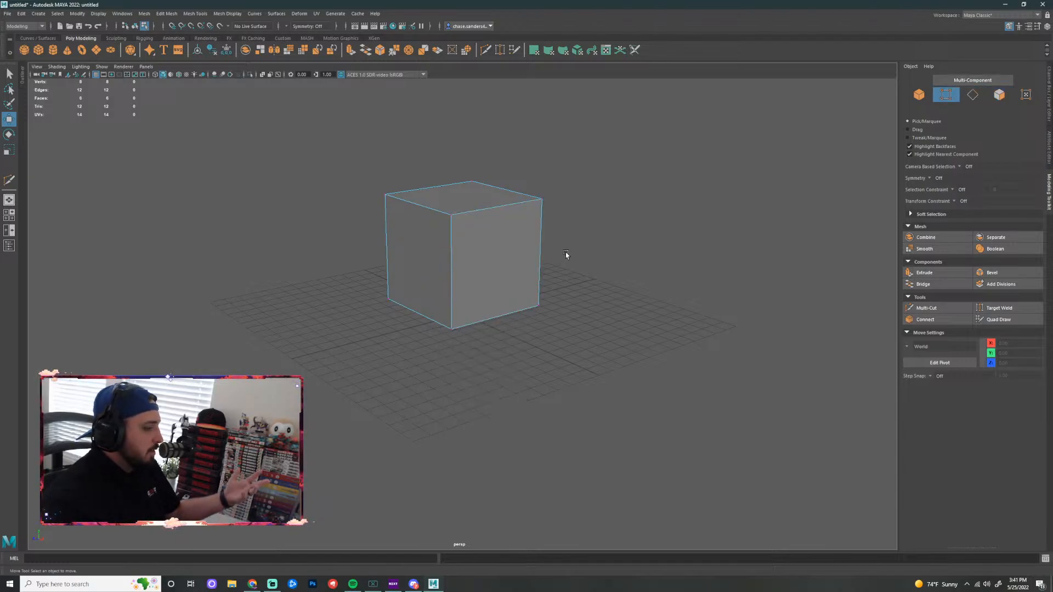
Switch the cube to edge mode and select the top edge of its front-facing side
right_click_drag(500, 264, 488, 220)
key("F10")
left_click(485, 211)
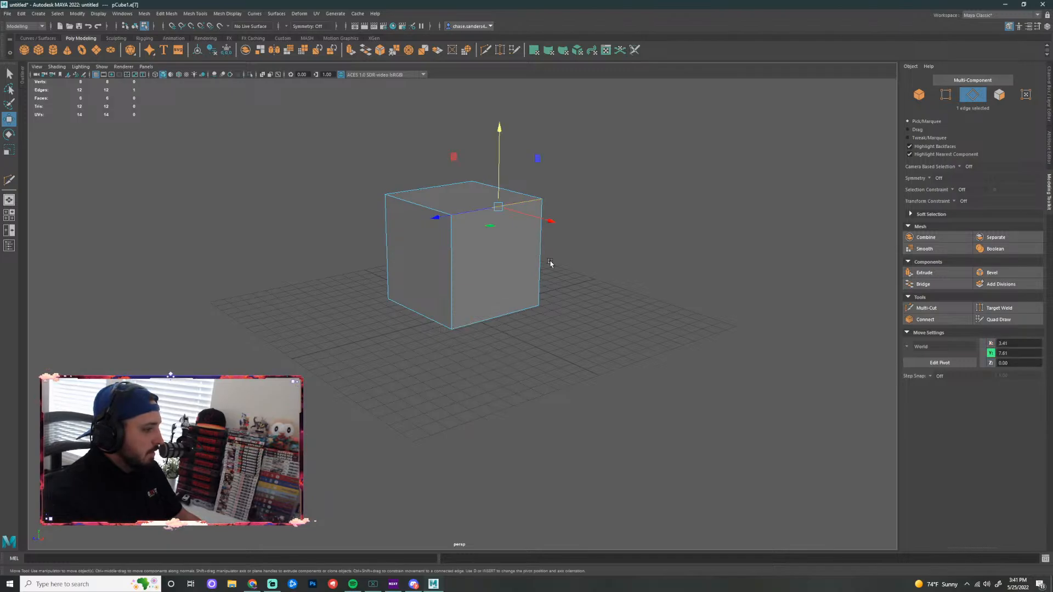
left_click(436, 286)
left_click(523, 204)
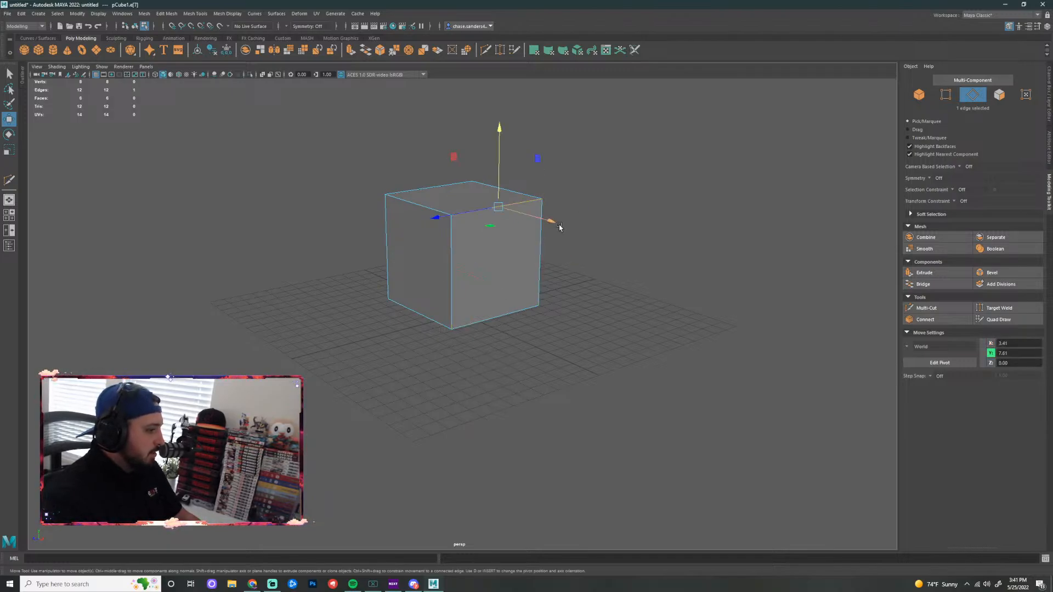
Select all four edges that bound the cube's front-facing side together
scroll(648, 255, "down", 2)
scroll(625, 274, "up", 4)
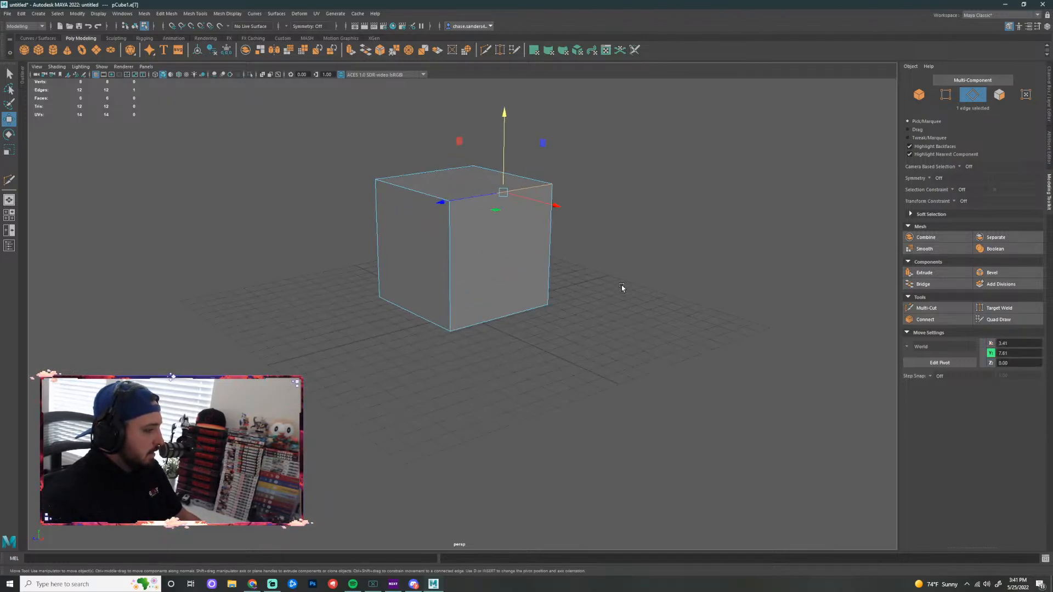
left_click(569, 252)
left_click(553, 243)
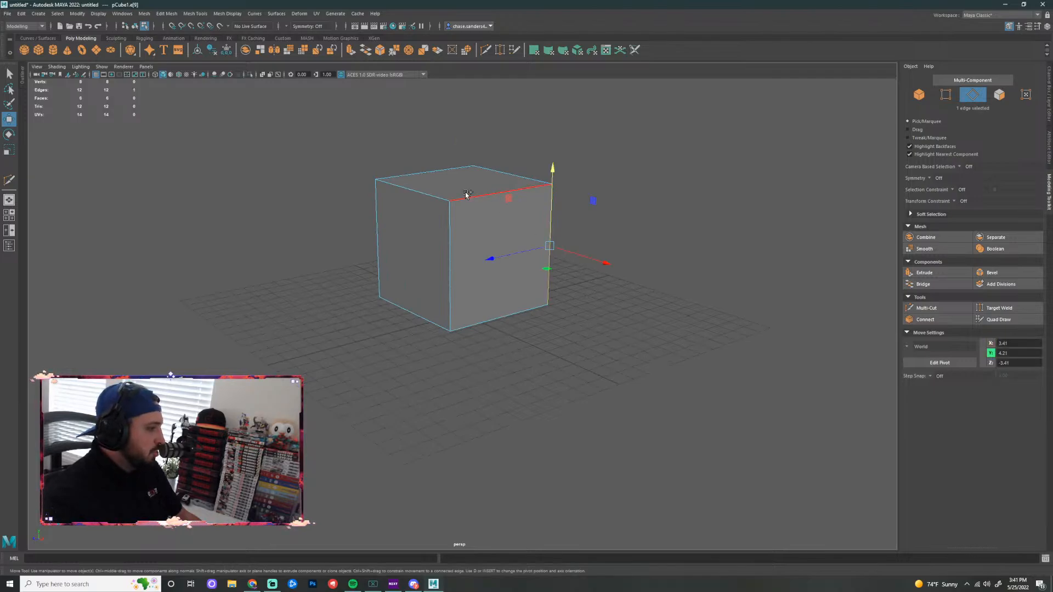
left_click(465, 193, "shift")
left_click(437, 235, "shift")
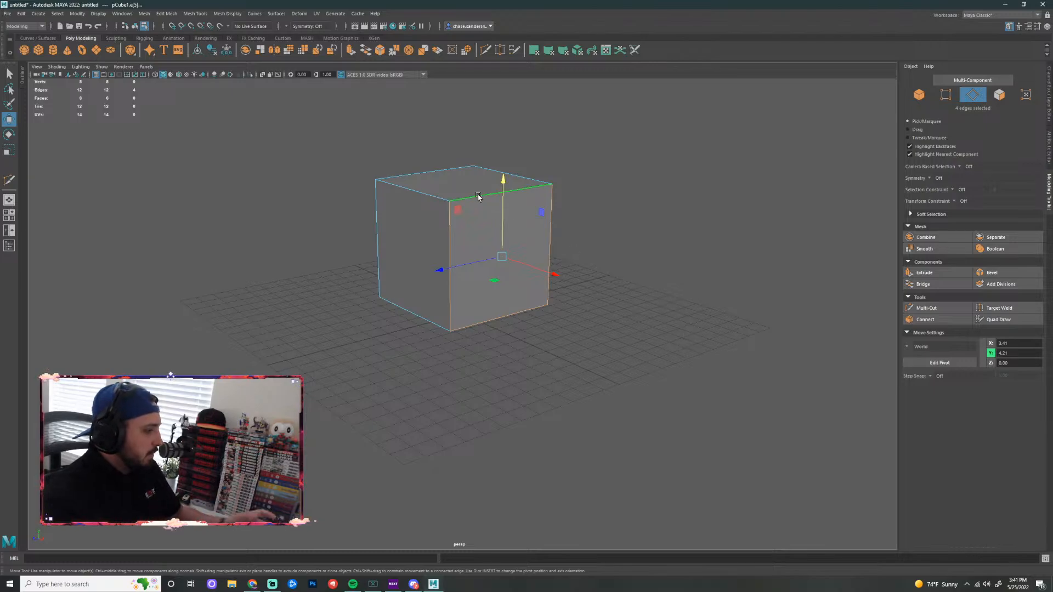
Try scaling the cube's far vertical edge shorter and pulling it outward, and undo the last edit
left_click(585, 220)
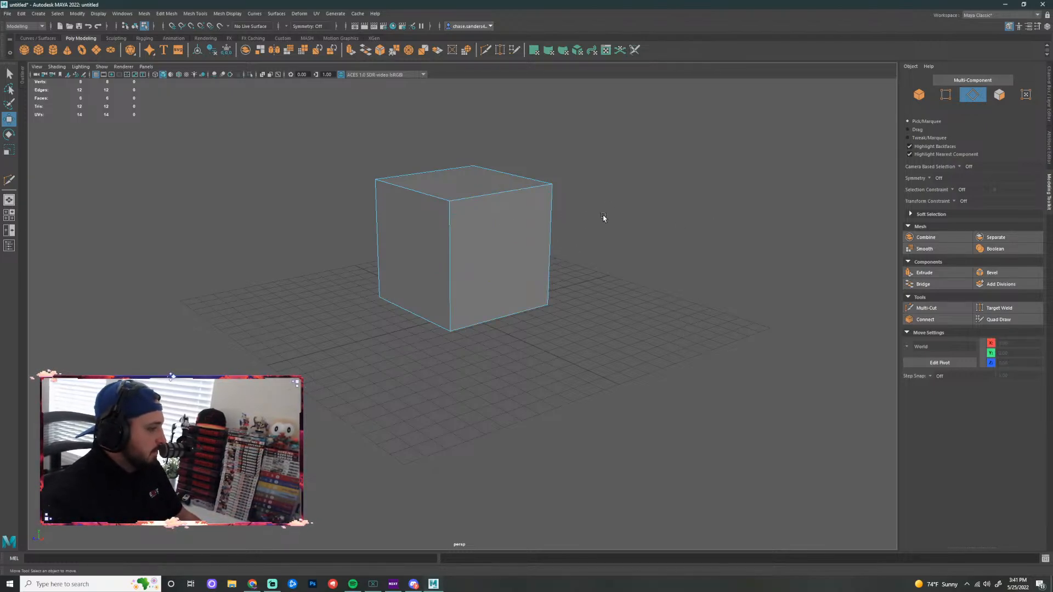
left_click(555, 222)
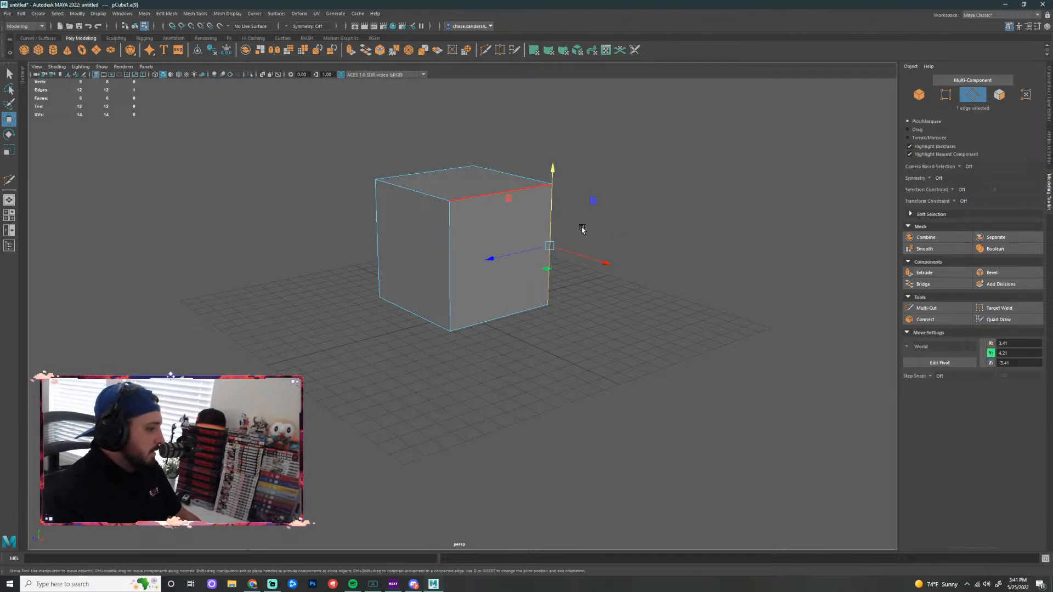
key("r")
left_click(551, 243)
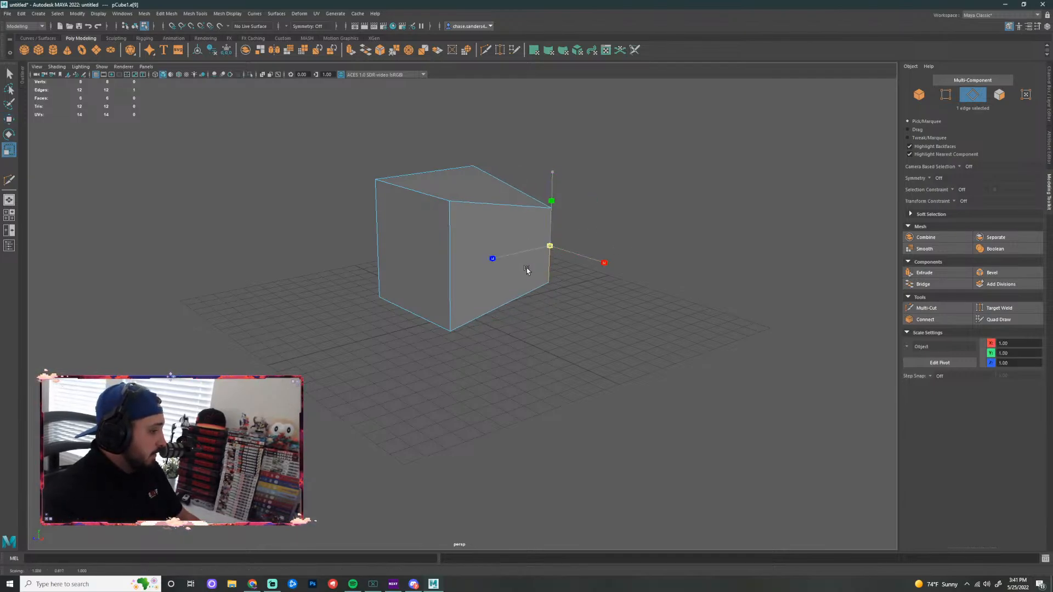
key("w")
left_click_drag(550, 246, 525, 277)
key("e")
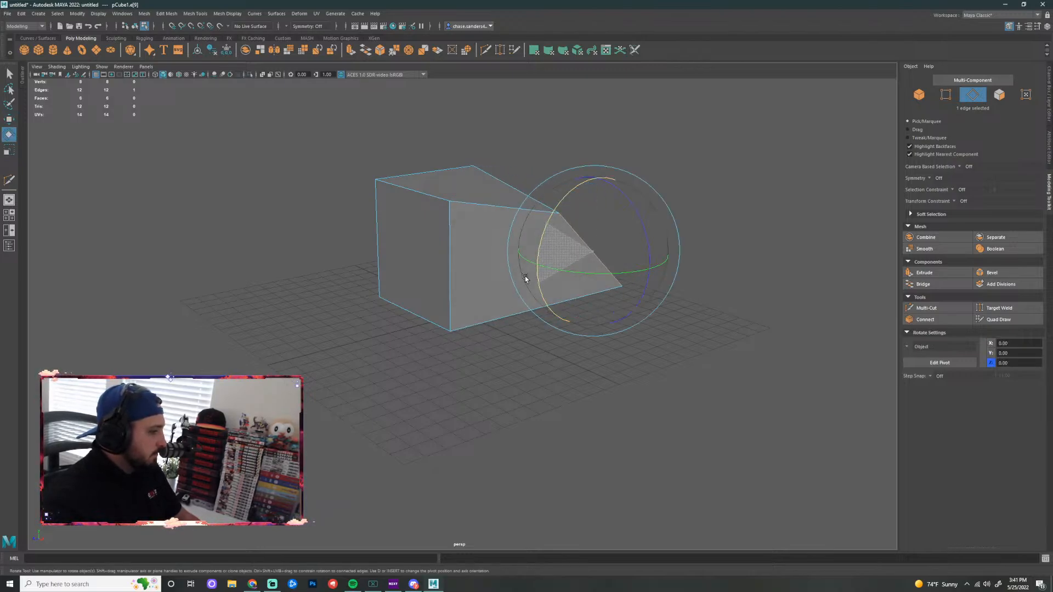
key("ctrl+z")
Select the top, near vertical and bottom edges of the stretched side face together
left_click(519, 222)
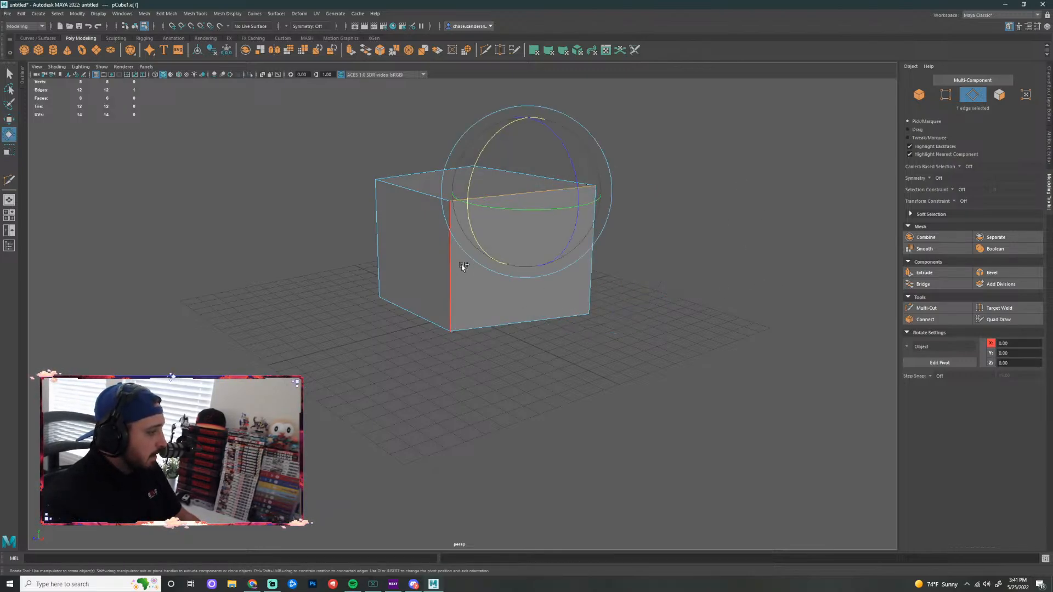
left_click(463, 265, "shift")
left_click(489, 332, "shift")
left_click_drag(592, 360, 612, 373, "alt")
key("super")
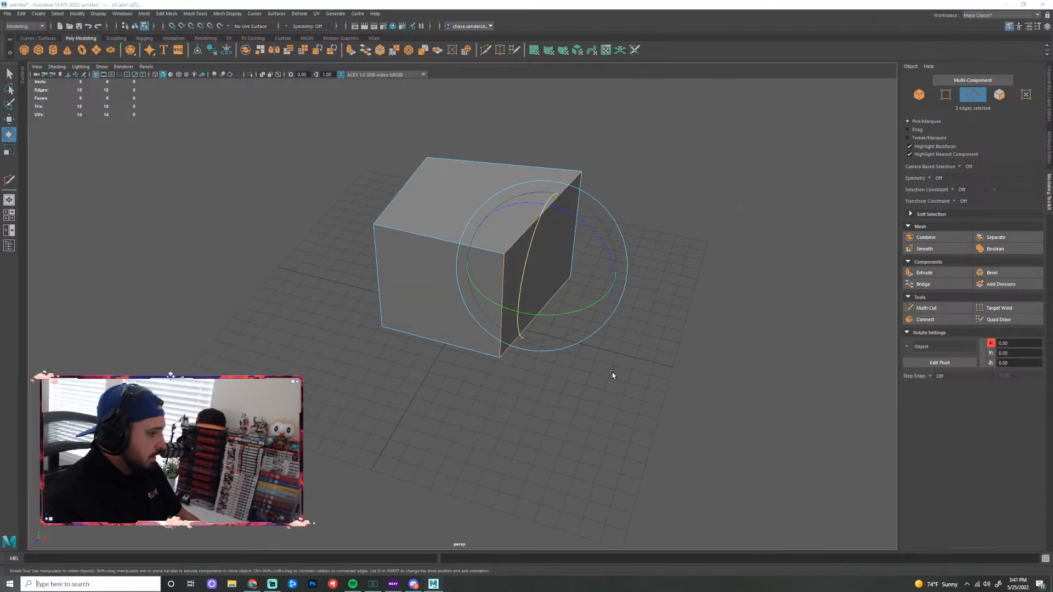
type("word")
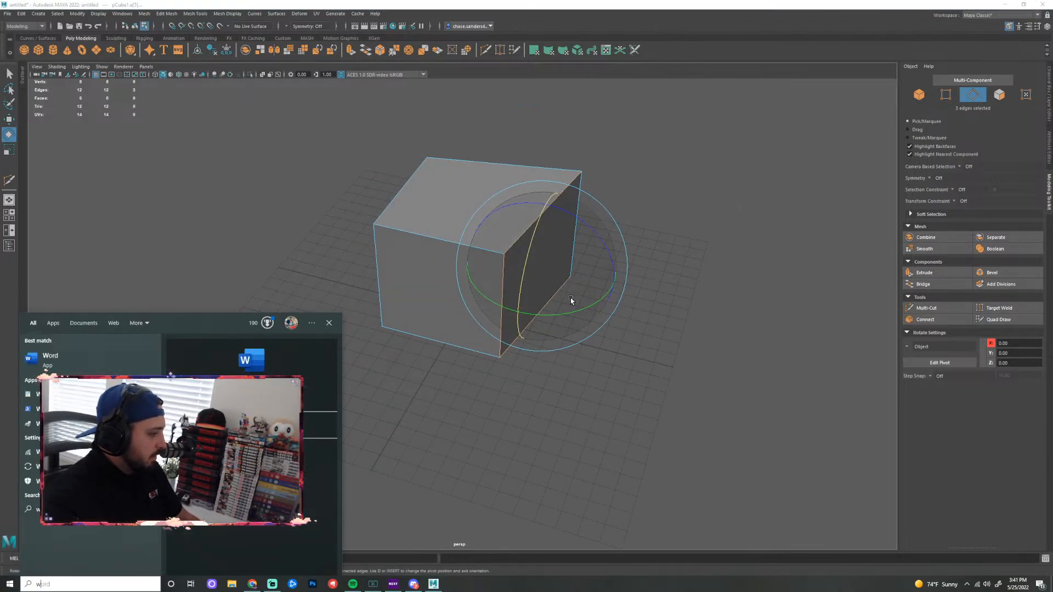
left_click(474, 426)
left_click(503, 301)
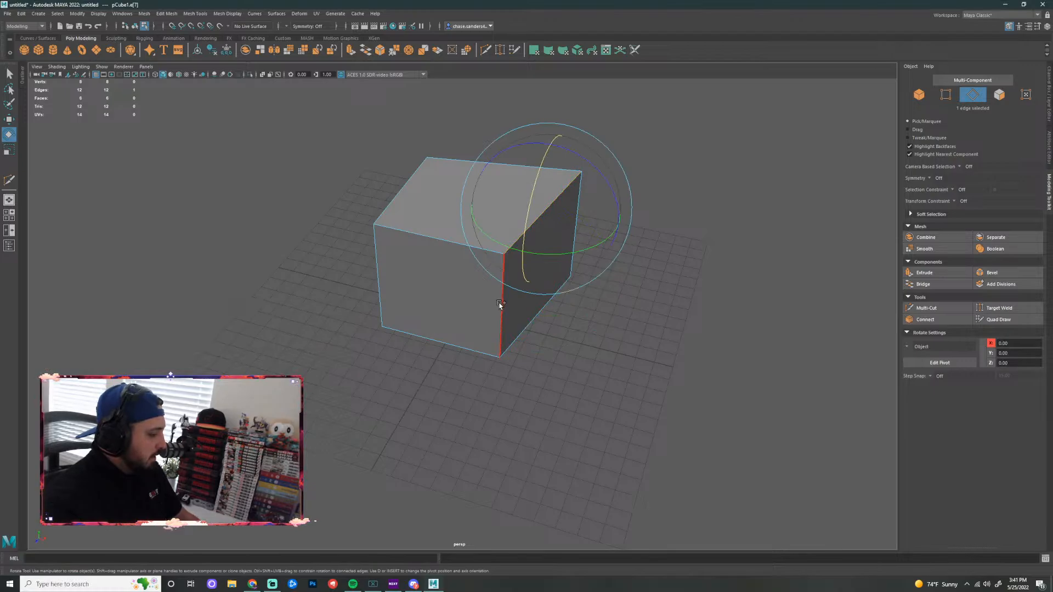
left_click(523, 340, "shift")
key("q")
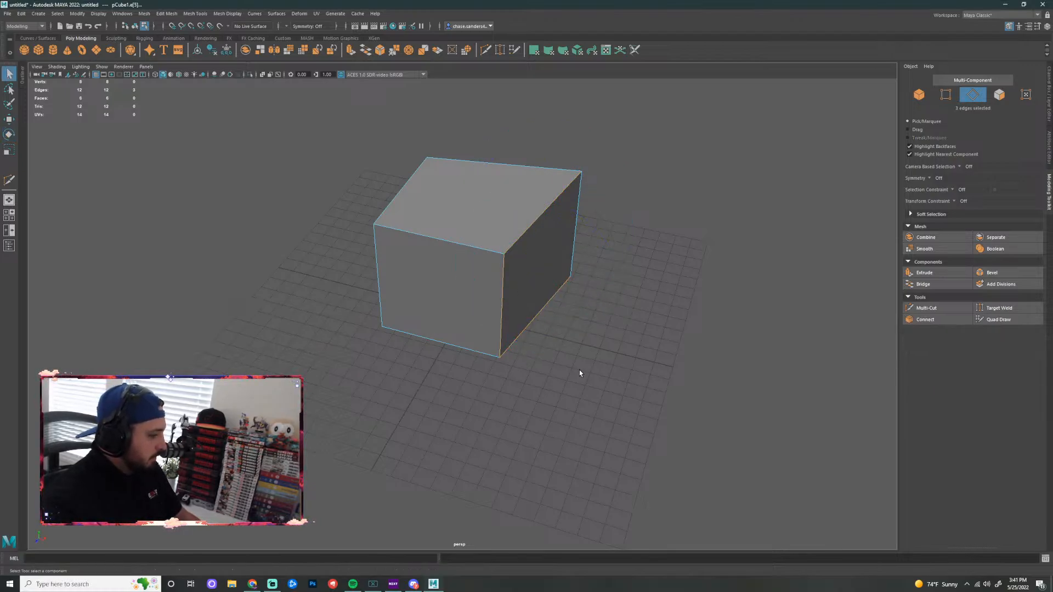
Move the three selected edges outward to about 6.07 on the X axis, rotate them, and inspect the shape from below
key("w")
left_click_drag(601, 280, 654, 292)
key("e")
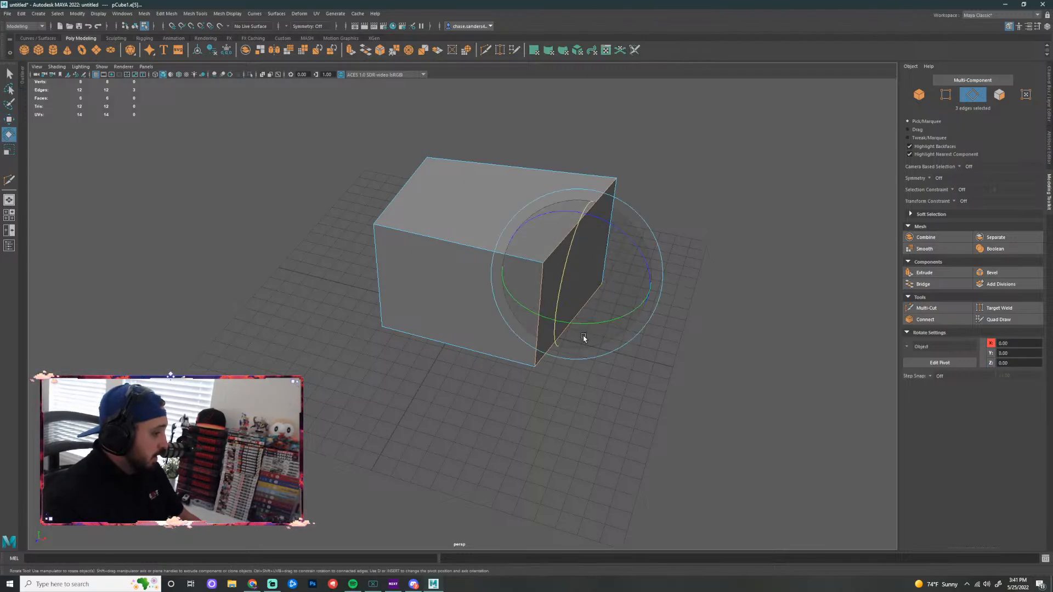
mouse_move(573, 324)
left_mouse_down()
mouse_move(604, 322)
mouse_move(574, 324)
left_mouse_up()
left_click_drag(567, 244, 561, 269)
key("r")
left_click(614, 346)
left_click_drag(614, 346, 554, 311, "alt")
key("super")
key("super")
scroll(554, 353, "up", 3)
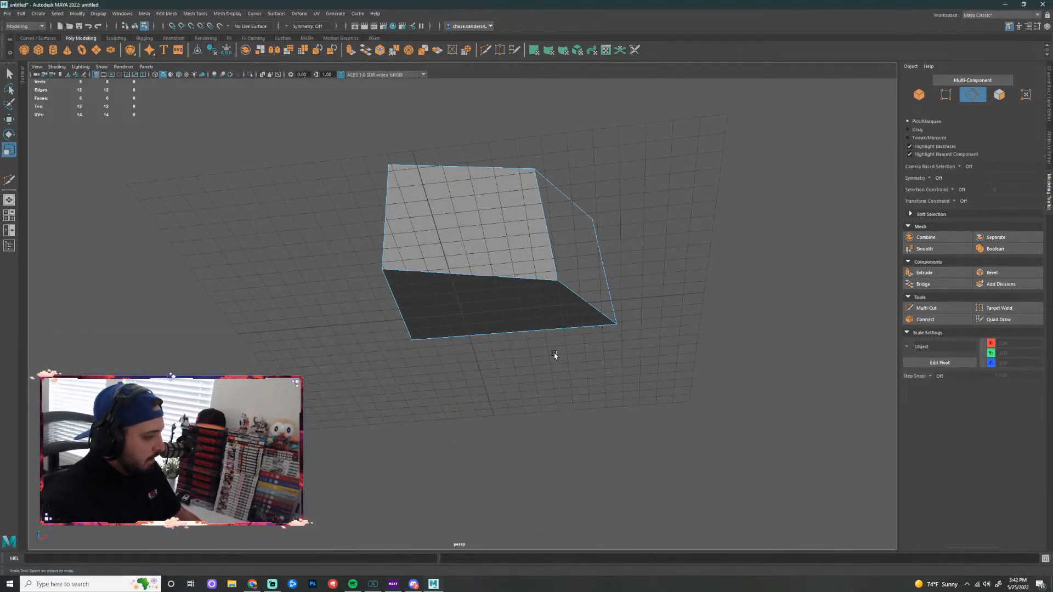
Pull the front top edge of the shape down toward its base and view the distortion
left_click_drag(554, 353, 551, 422, "alt")
left_click(463, 257)
left_click_drag(453, 248, 421, 346)
key("w")
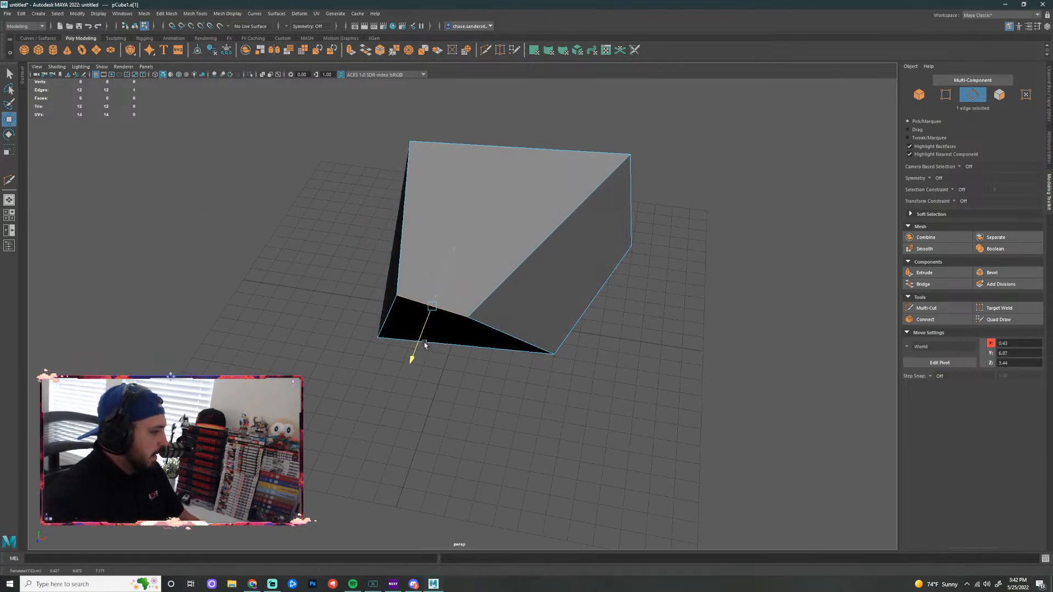
left_click(598, 383)
scroll(589, 382, "down", 2)
mouse_move(630, 391)
left_mouse_down("alt")
mouse_move(531, 342)
mouse_move(545, 274)
mouse_move(547, 388)
mouse_move(615, 396)
left_mouse_up("alt")
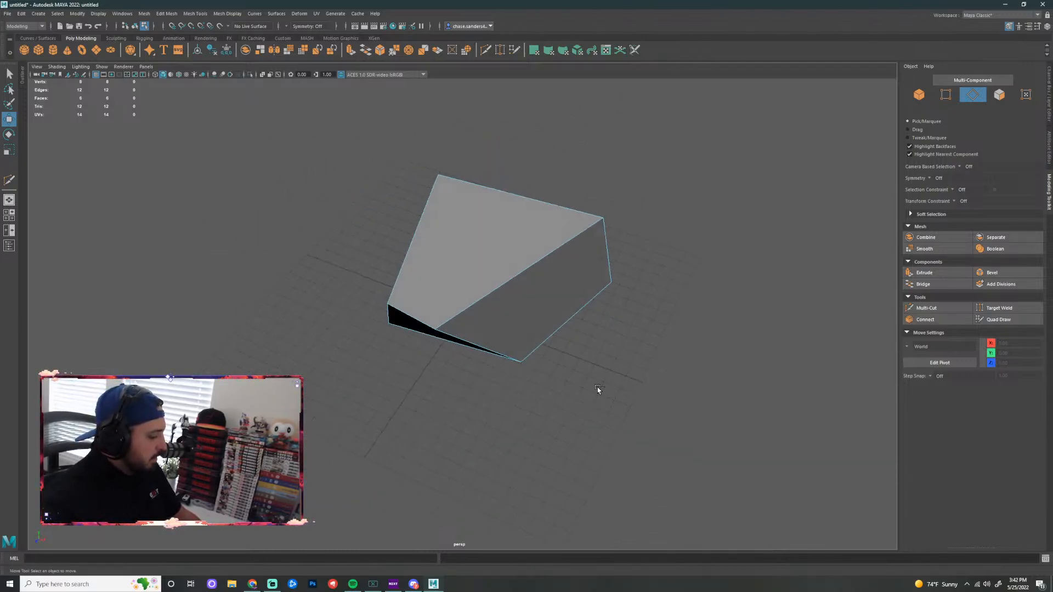
Undo the edge moves and rotations step by step back to the regular cube
key("ctrl+z")
key("ctrl+z")
key("ctrl+z")
key("ctrl+z")
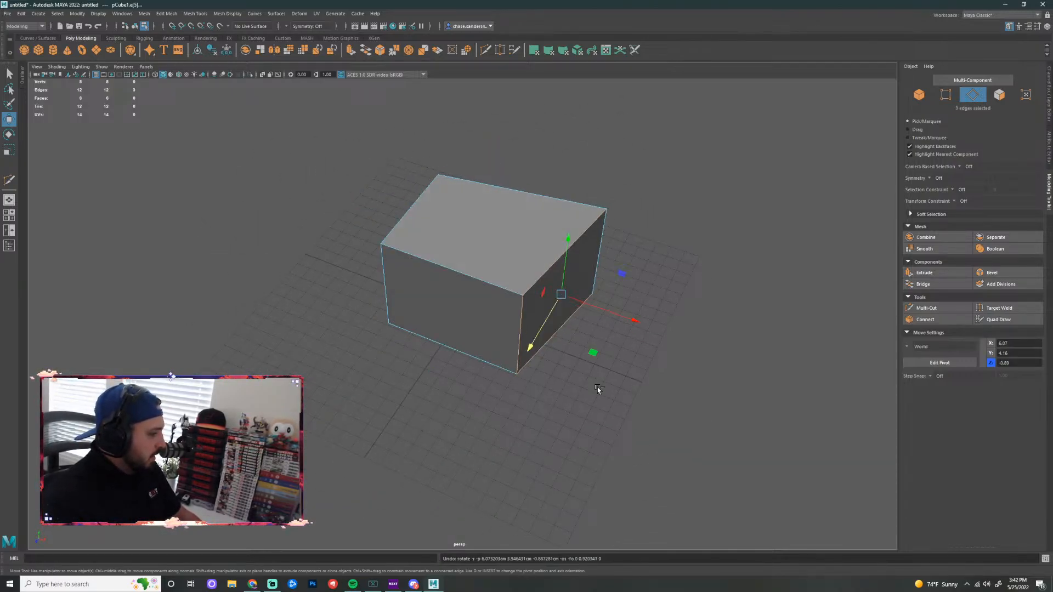
key("ctrl+z")
key("ctrl+z")
key("ctrl+z")
key("ctrl+z")
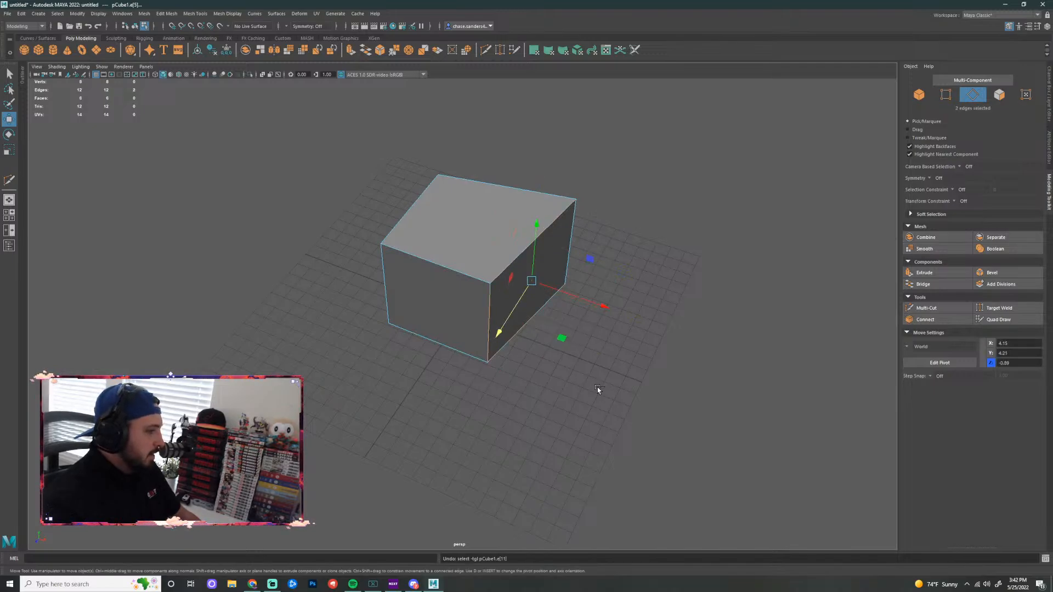
key("ctrl+z")
key("ctrl+z")
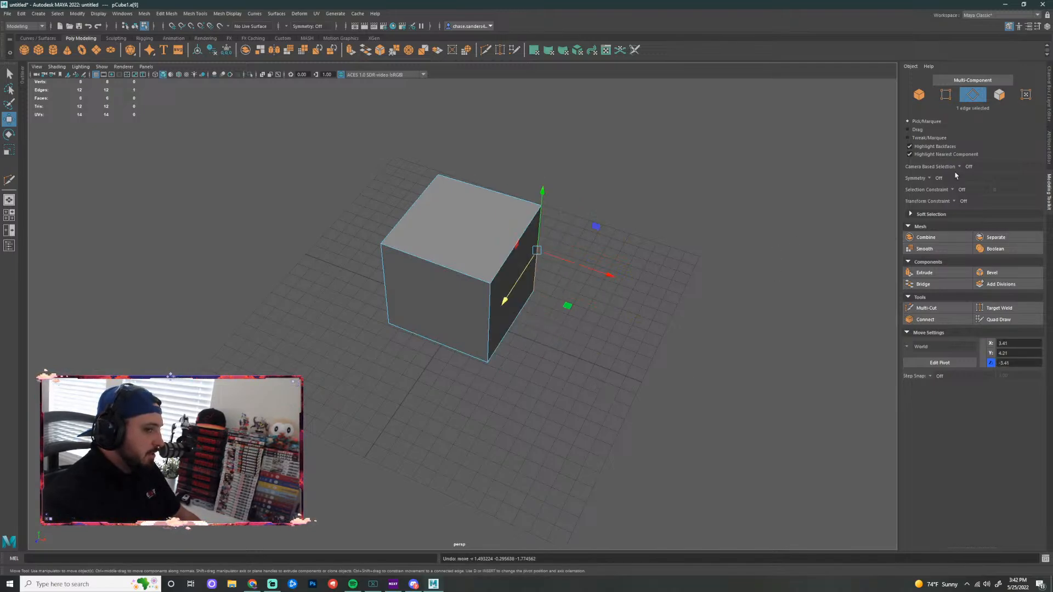
Switch the cube to face mode and scale its top face uniformly inward to form a tapered block
right_click_drag(443, 215, 442, 235)
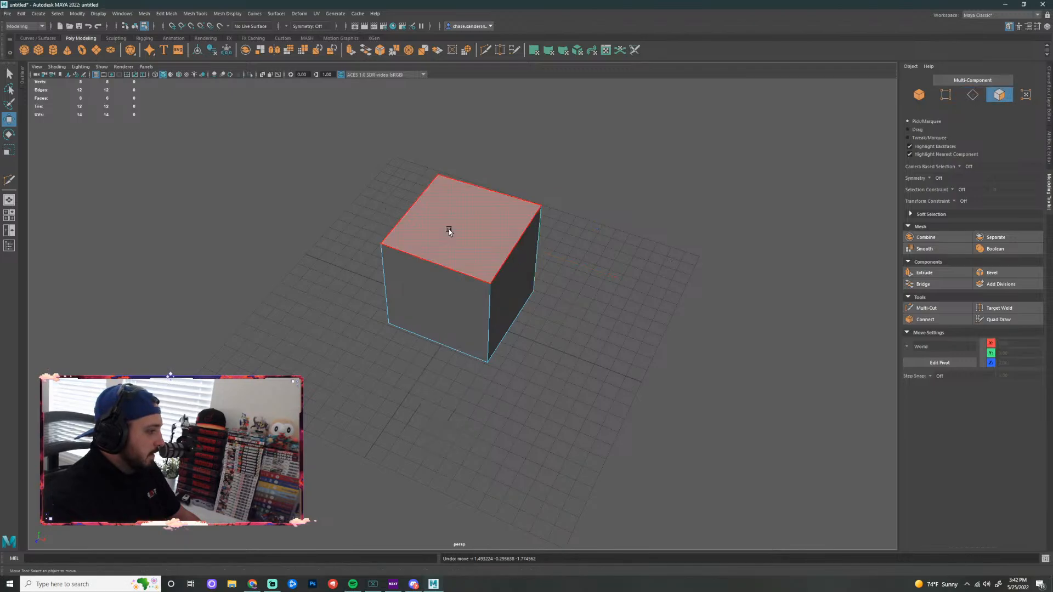
left_click(449, 228)
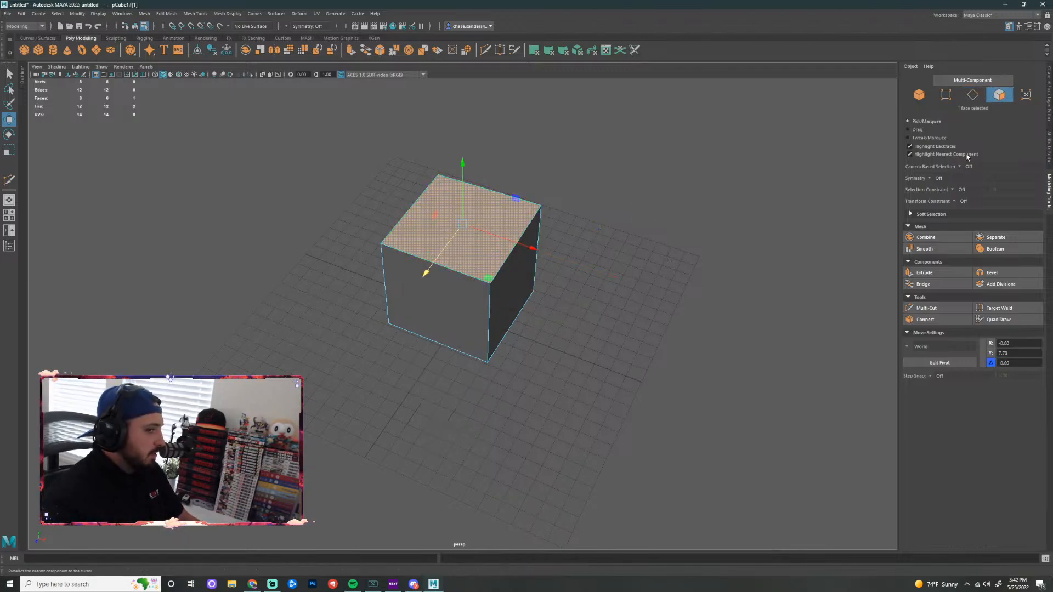
key("r")
left_click_drag(461, 226, 444, 230)
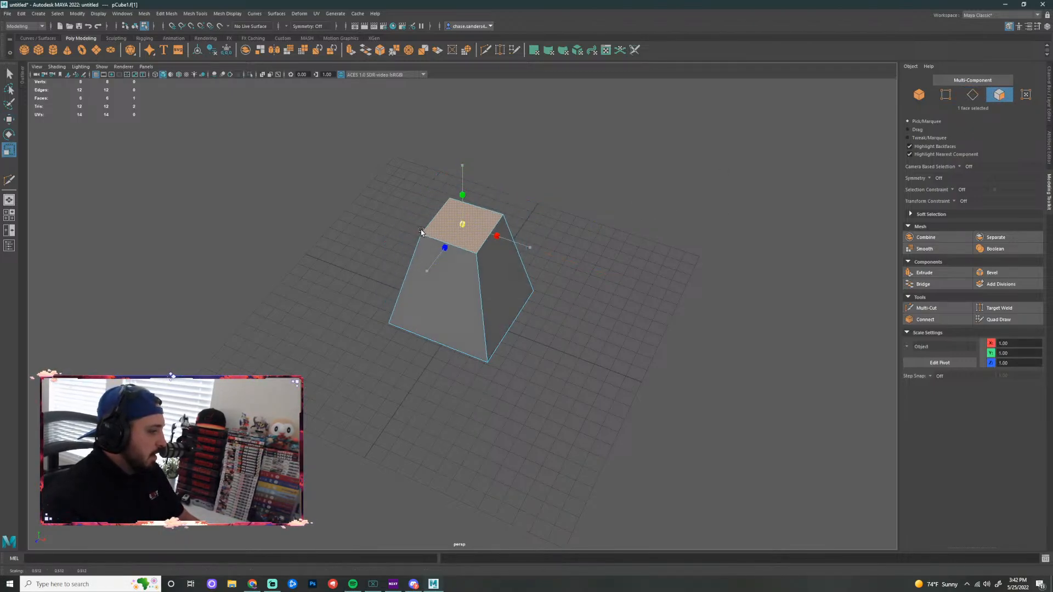
Rotate the shrunken top face about the vertical axis to twist the block, and undo that rotation
key("e")
left_click_drag(442, 276, 487, 278)
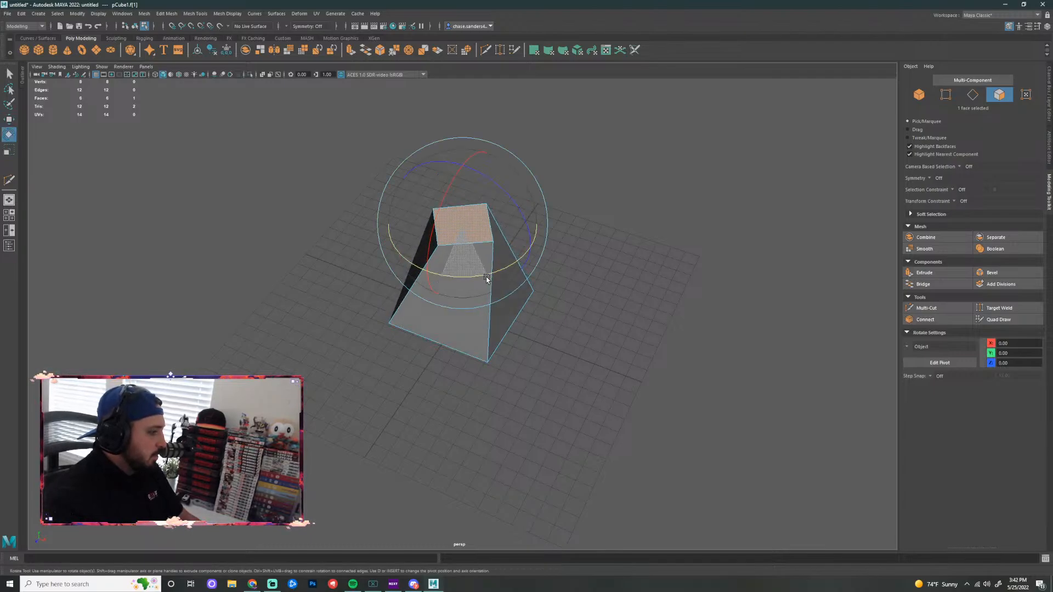
left_click(598, 283)
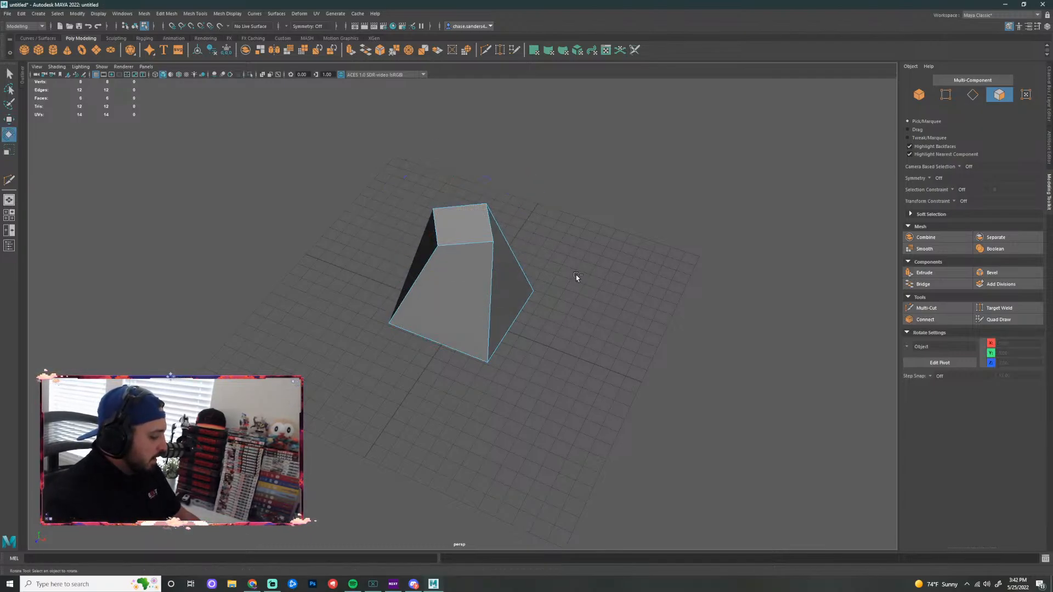
key("ctrl+z")
key("ctrl+z")
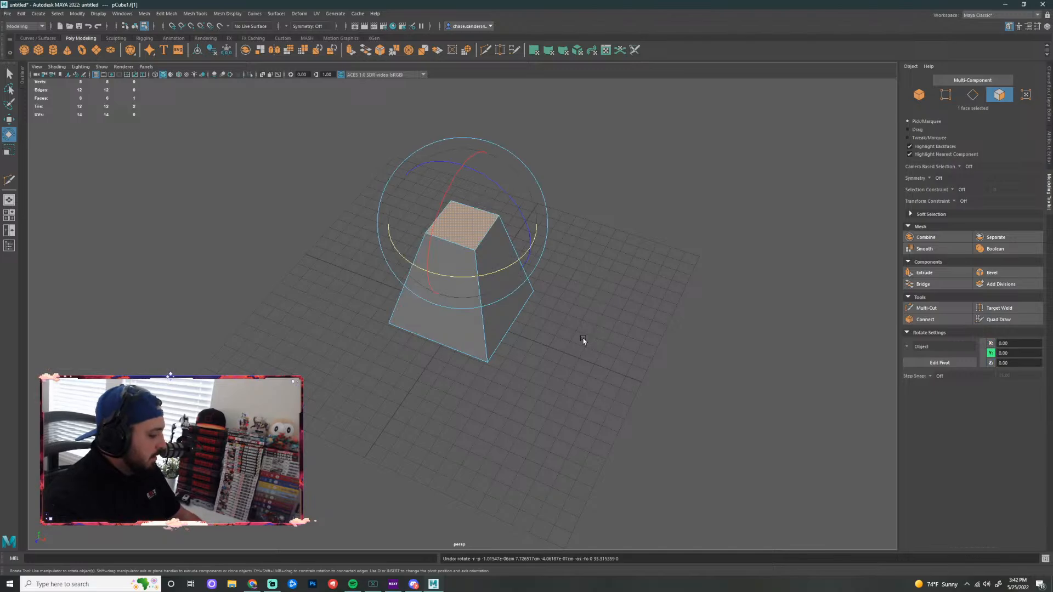
Deselect the tapered block's top face and undo its scaling back to the regular cube
left_click_drag(606, 339, 538, 317, "alt")
key("super")
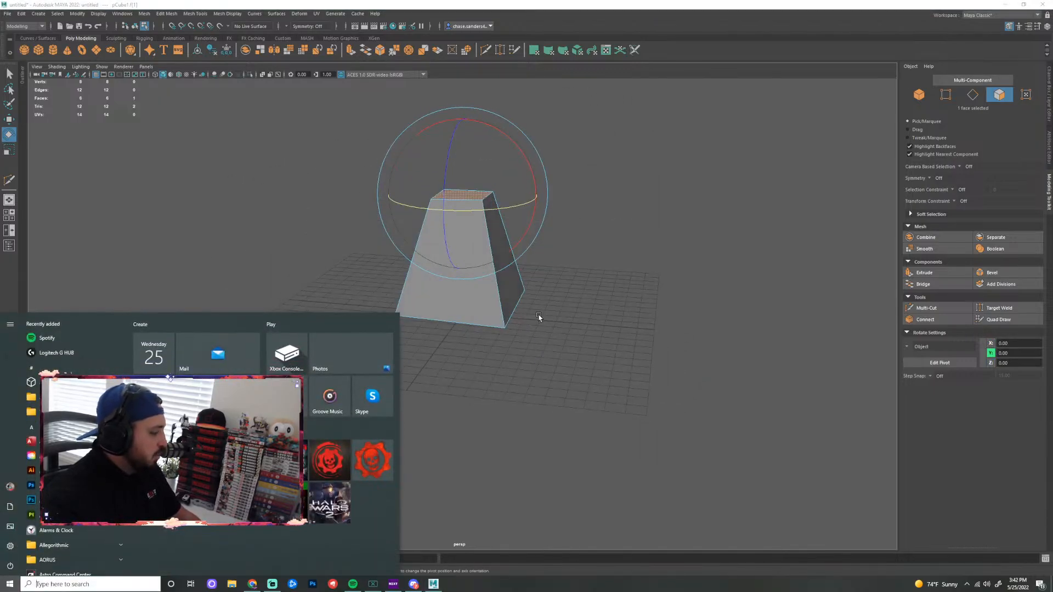
left_click(533, 308)
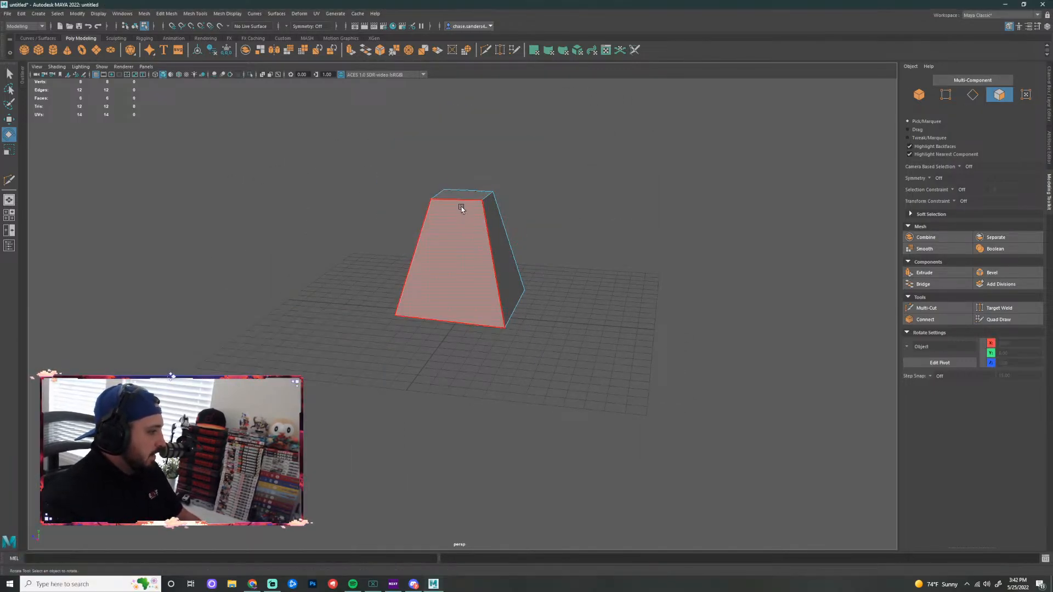
key("ctrl+z")
key("ctrl+z")
key("ctrl+z")
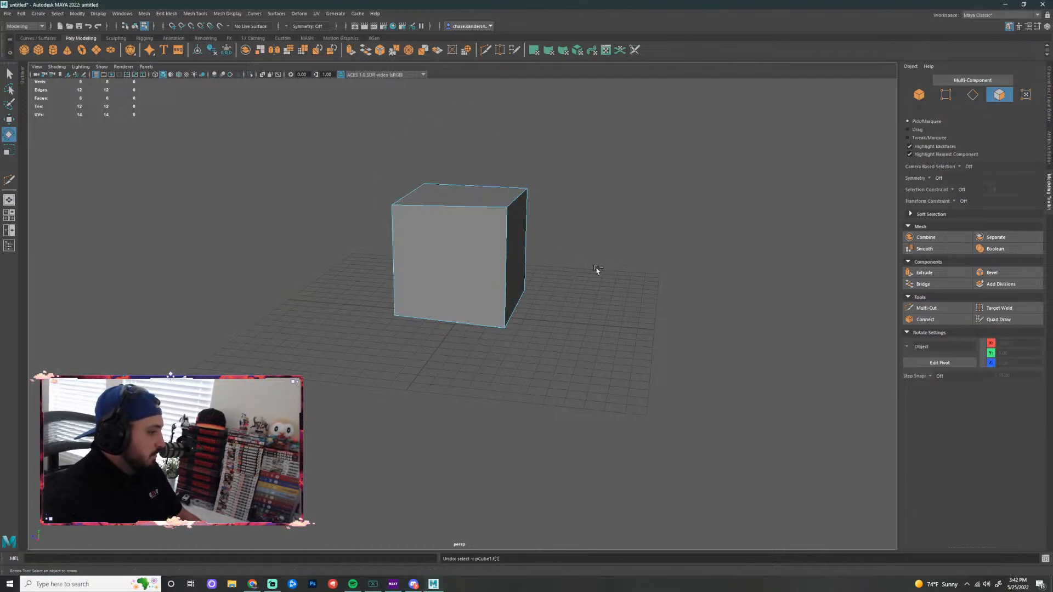
key("ctrl+z")
key("ctrl+z")
key("ctrl+z")
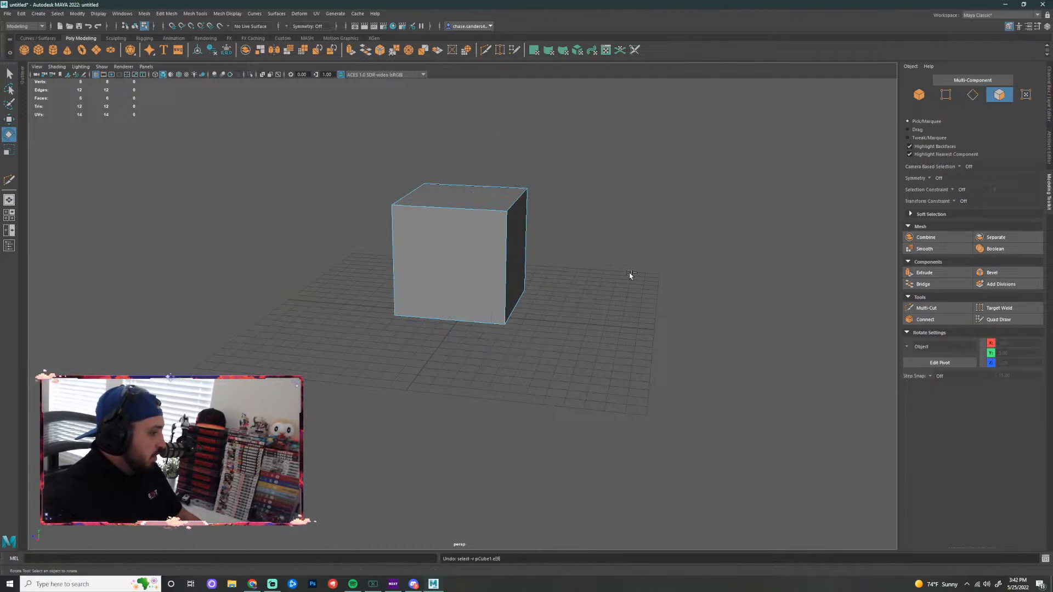
Select the cube's side face and scale it uniformly inward so that the cube tapers sideways
left_click(537, 266)
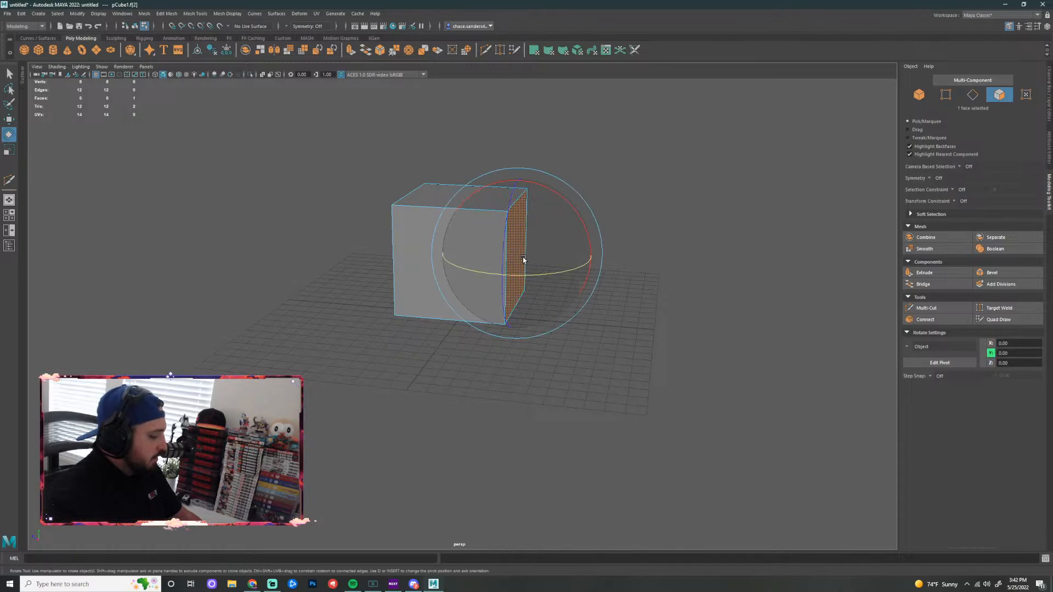
key("r")
left_click_drag(518, 257, 470, 264)
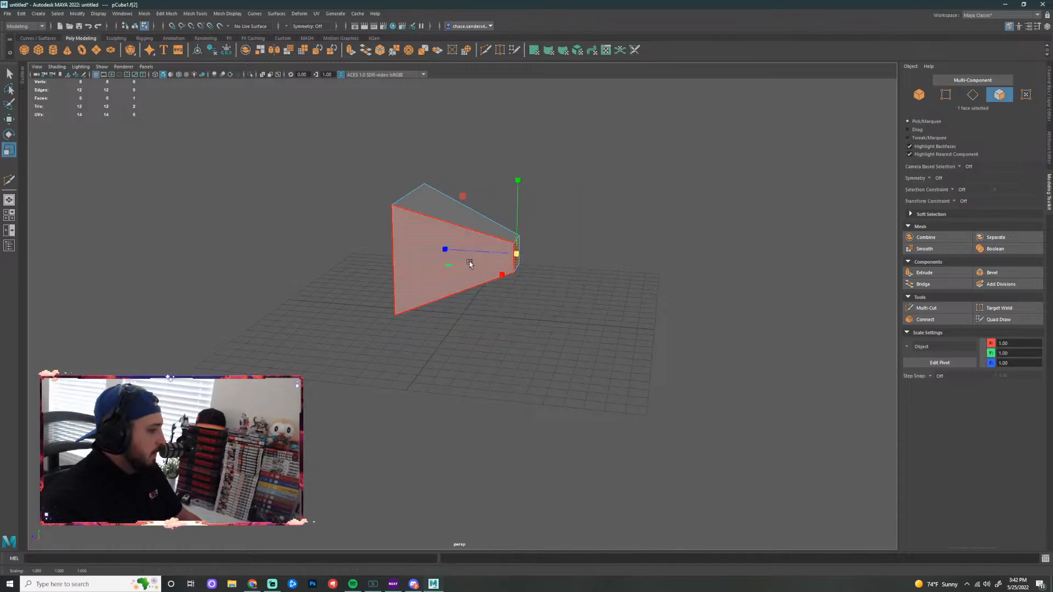
left_click_drag(589, 262, 472, 267, "alt")
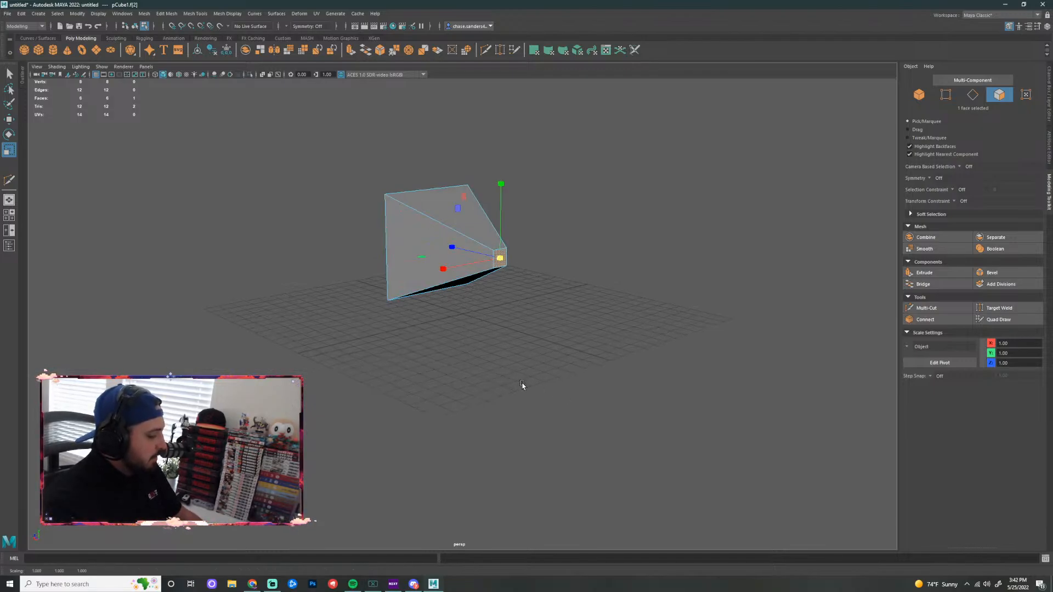
left_click_drag(521, 384, 748, 383, "alt")
key("super")
left_click(614, 344)
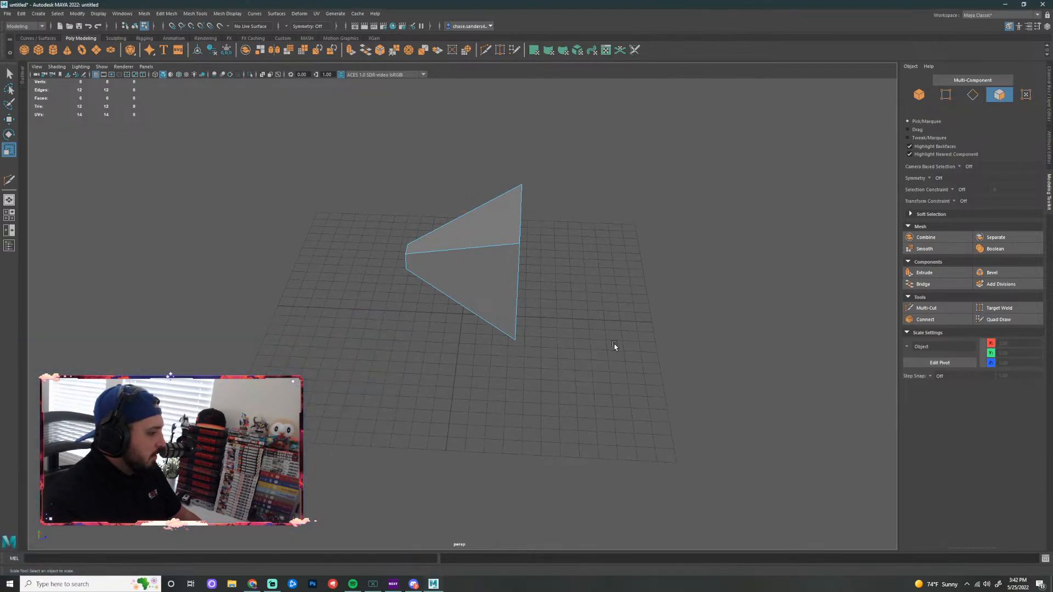
Move the large face opposite the shrunken end outward along Z to about 6.9 to lengthen the tapered shape
left_click_drag(615, 331, 642, 281)
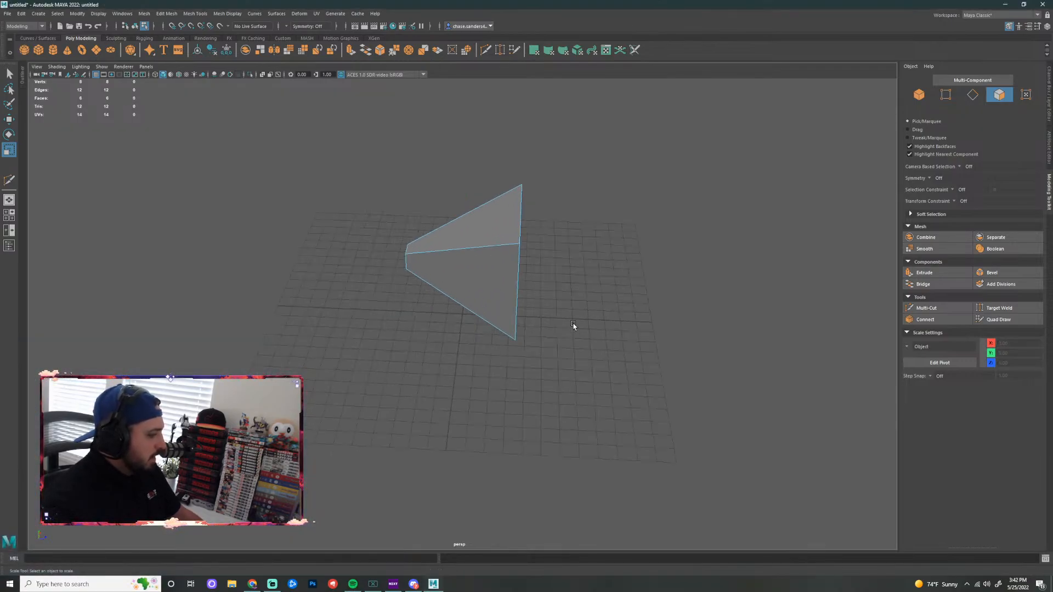
left_click_drag(573, 326, 536, 289, "alt")
left_click(520, 277)
left_click_drag(614, 254, 585, 273, "alt")
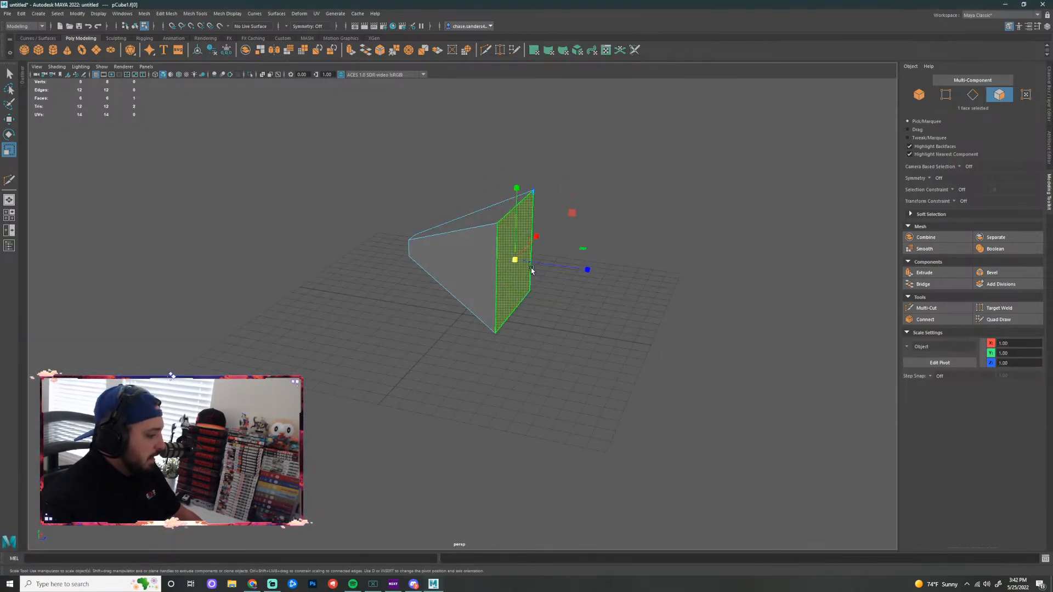
key("w")
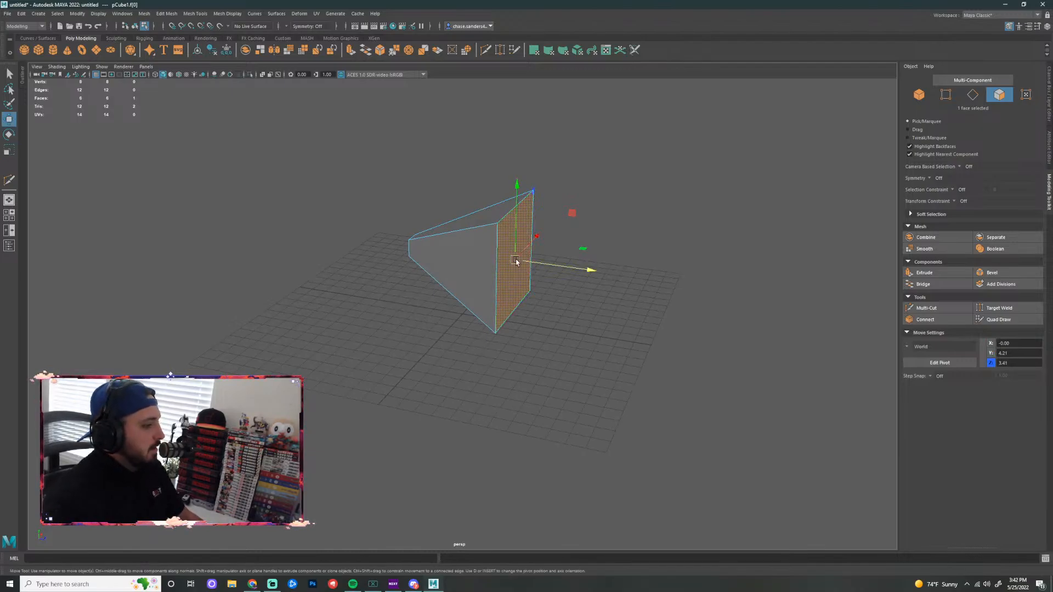
left_click_drag(587, 270, 638, 287)
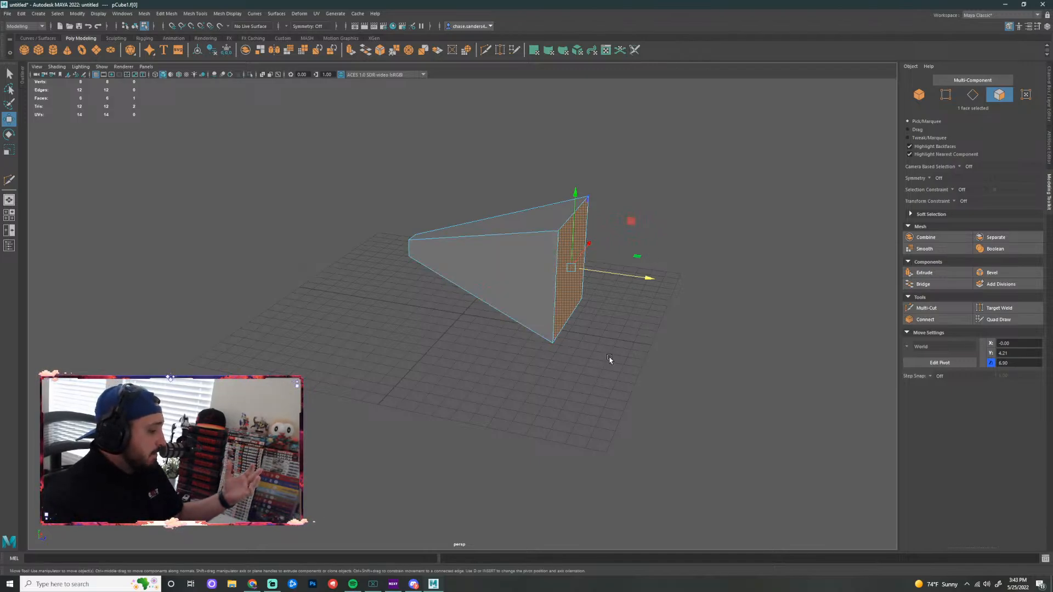
left_click(645, 354)
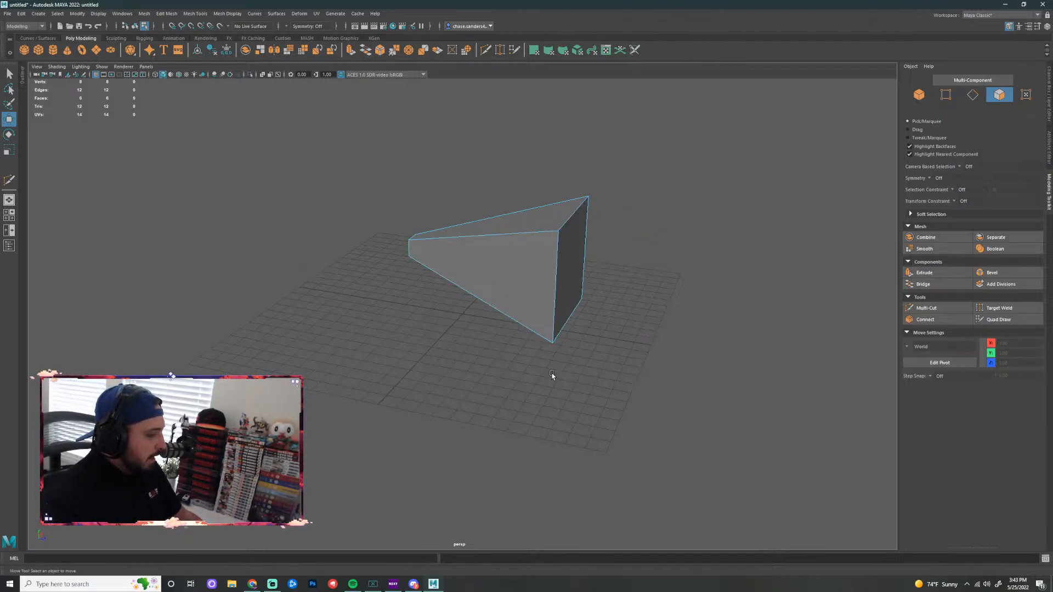
left_click_drag(554, 376, 723, 374, "alt")
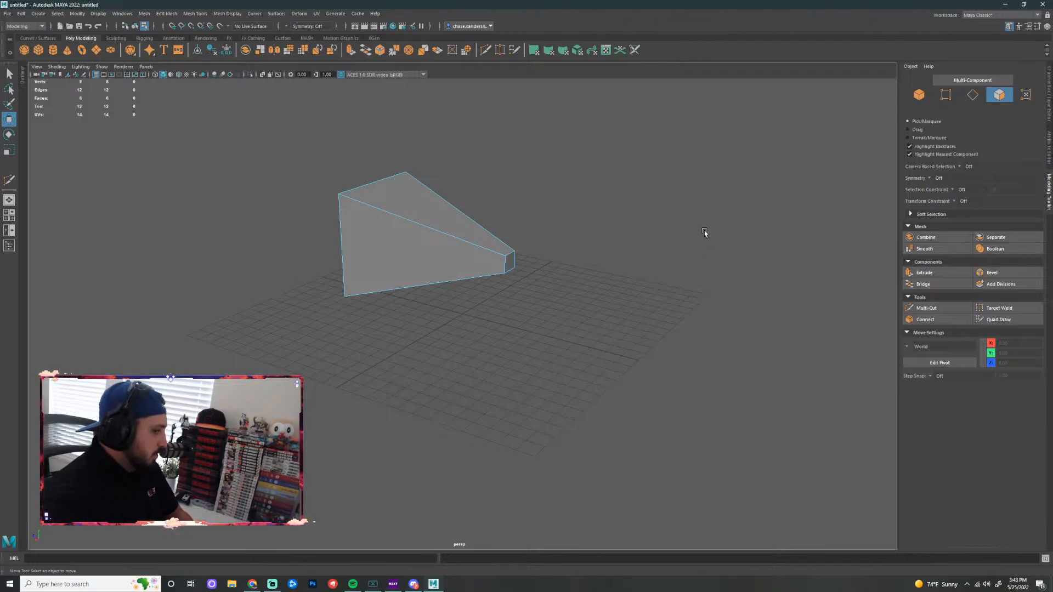
Delete the tapered shape in object mode and create a new polygon cube scaled uniformly to about 9.24
right_click_drag(431, 236, 474, 220)
key("Delete")
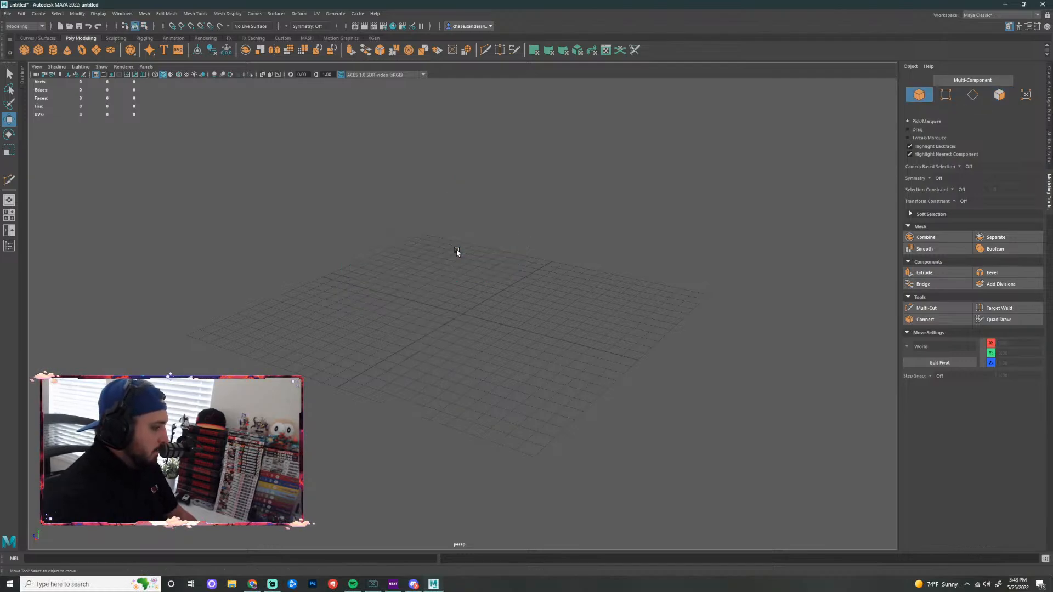
left_click(38, 50)
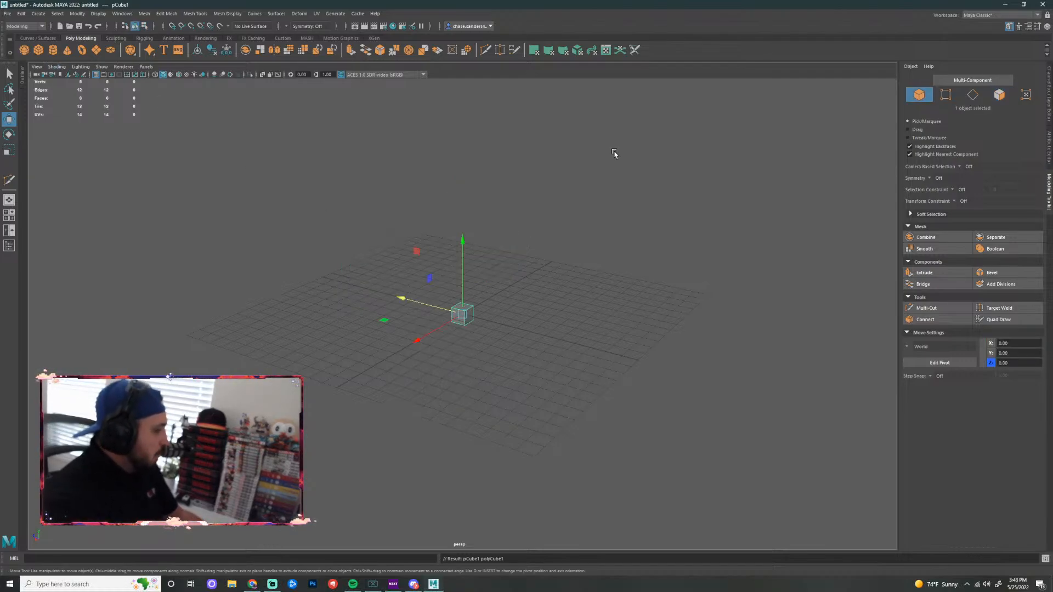
key("r")
left_click_drag(462, 313, 597, 301)
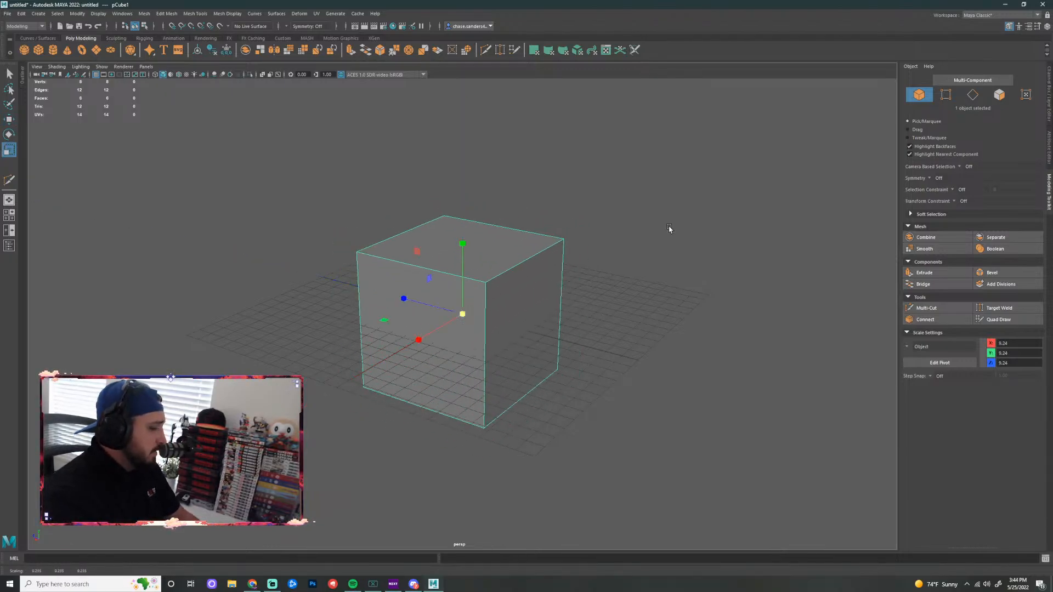
Display the cube's transform channels and enlarge it uniformly to a scale of about 12.2
left_click(1049, 115)
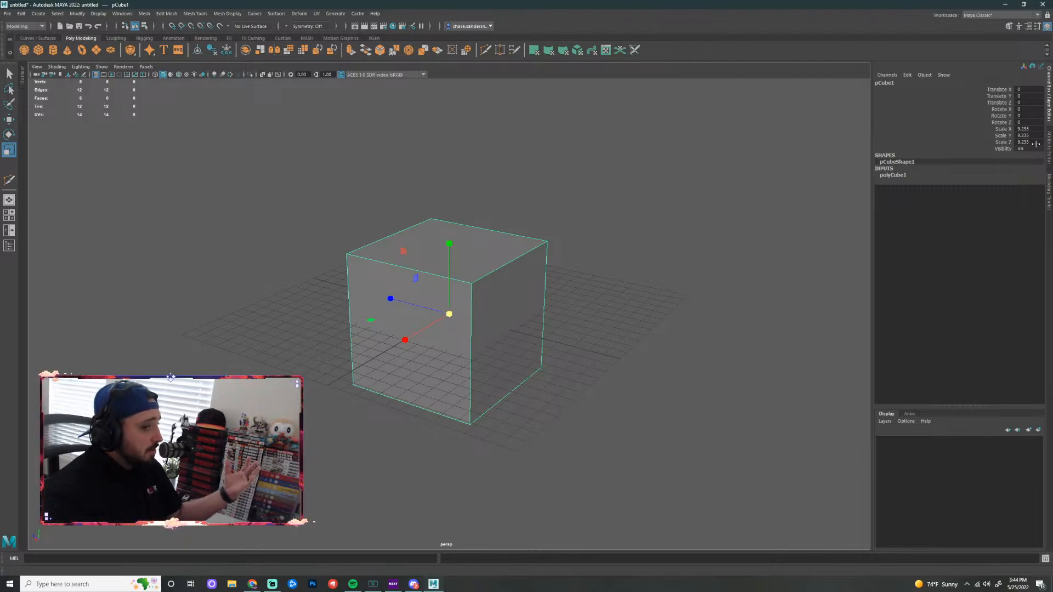
left_click_drag(449, 314, 473, 318)
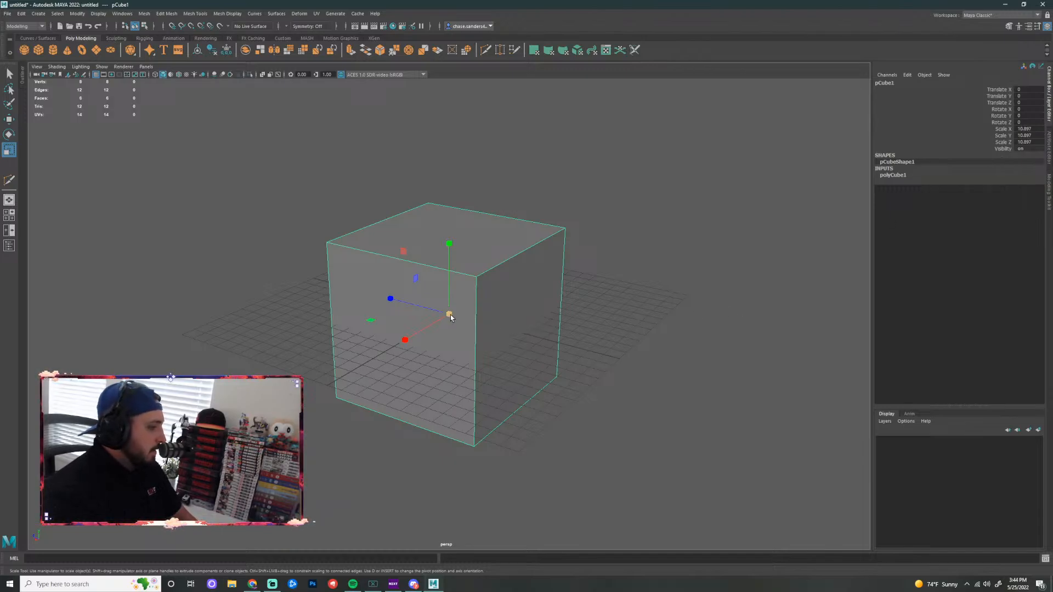
mouse_move(450, 314)
left_mouse_down()
mouse_move(376, 327)
mouse_move(510, 302)
mouse_move(440, 337)
mouse_move(512, 307)
mouse_move(474, 334)
mouse_move(454, 317)
left_mouse_up()
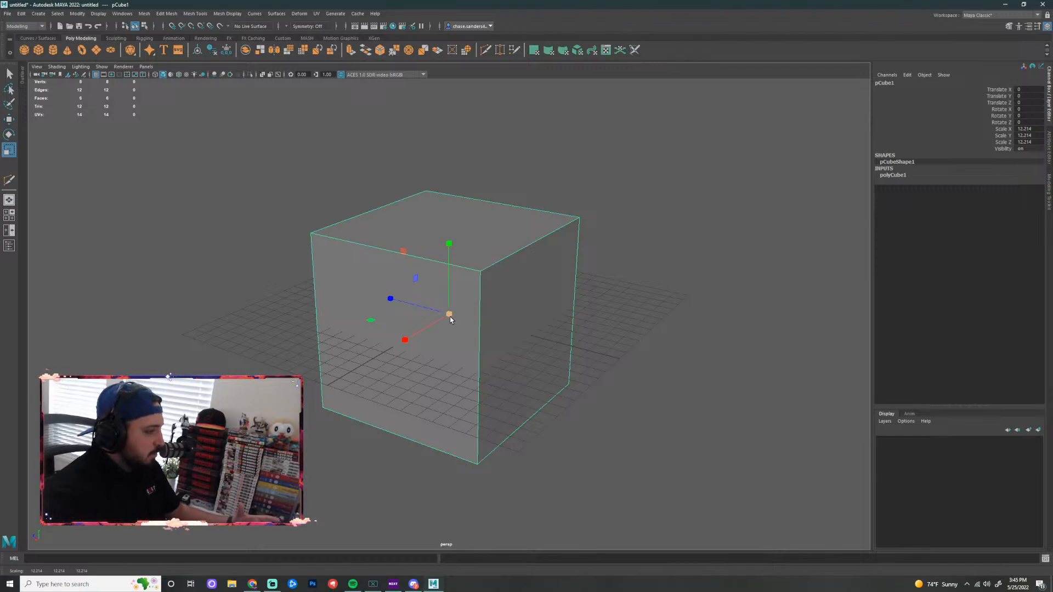
Reshape the cube into a long box scaled to about 23 in X, 13.58 in Y and 6.7 in Z
left_click_drag(450, 316, 360, 390)
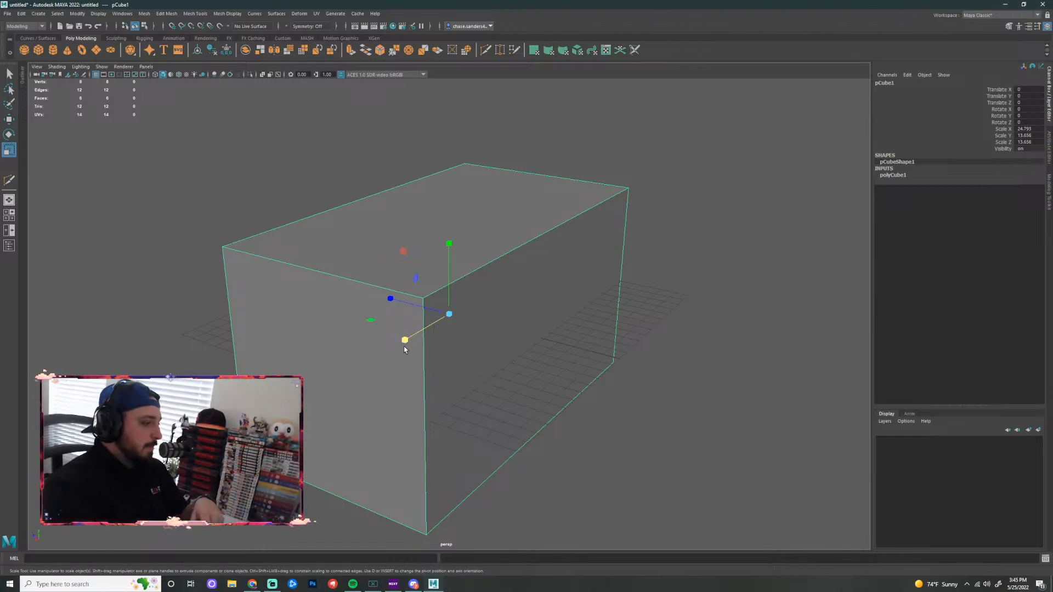
left_click_drag(403, 345, 401, 324)
left_click_drag(447, 242, 505, 247)
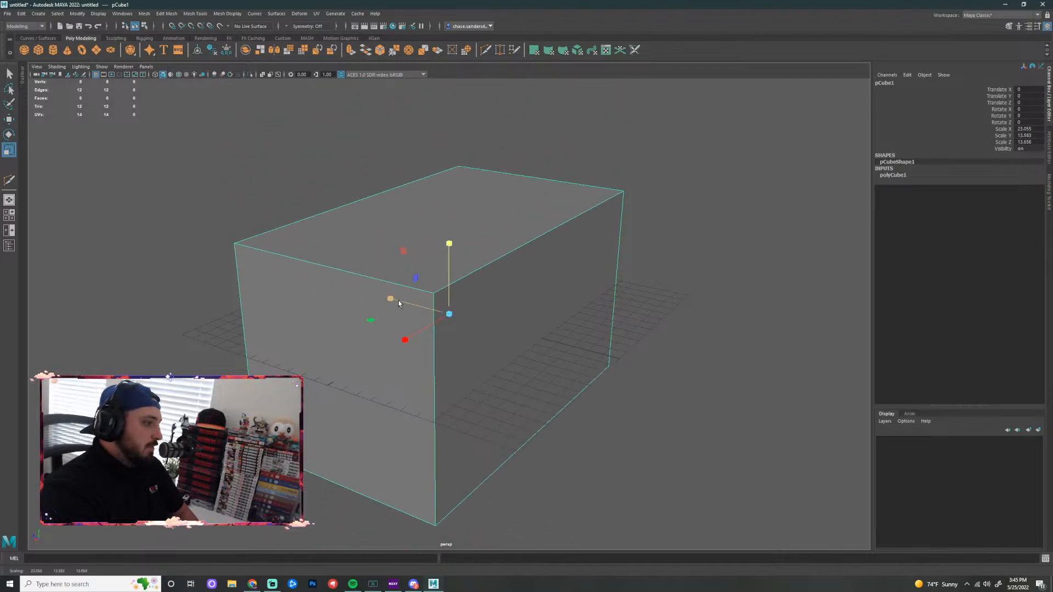
left_click_drag(398, 300, 429, 314)
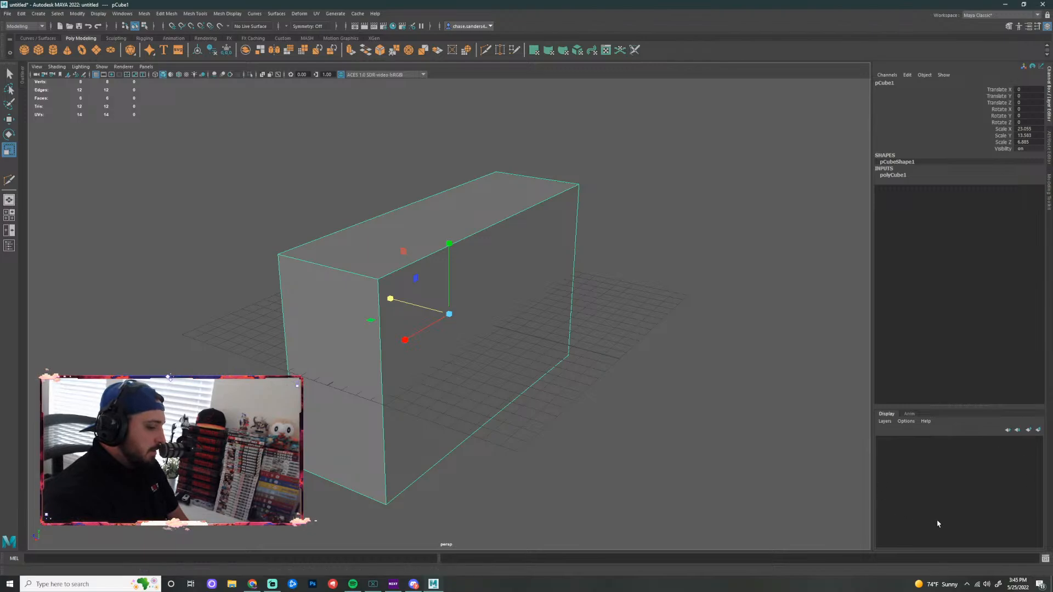
Move the long box along Z off the origin, and add a second cube at about Z -4.47 scaled uniformly to about 7.3
key("w")
middle_click_drag(523, 415, 528, 370)
left_click(39, 50)
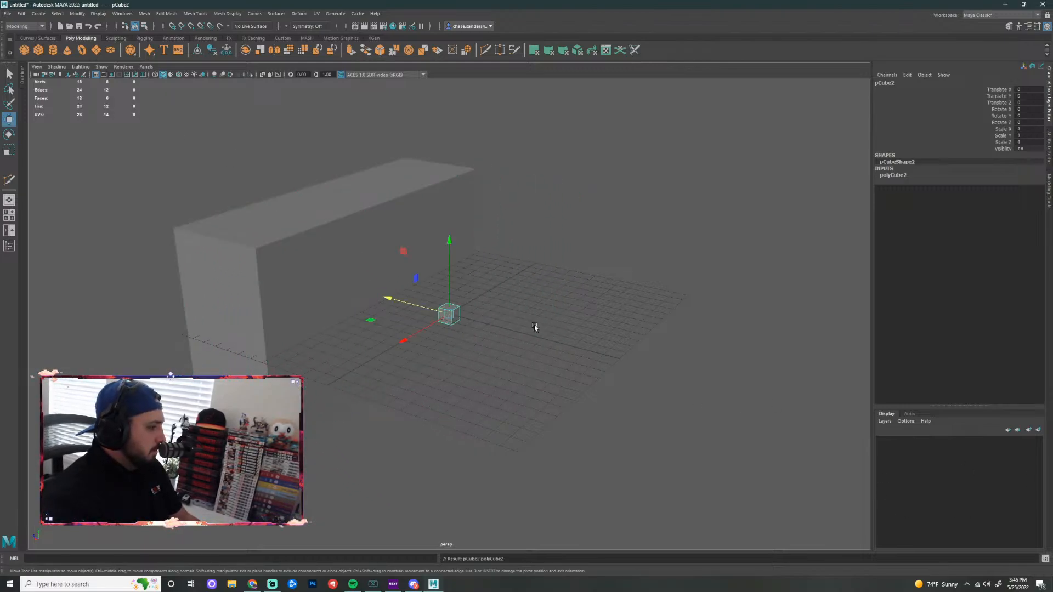
left_click_drag(395, 299, 596, 321)
key("r")
left_click(729, 248)
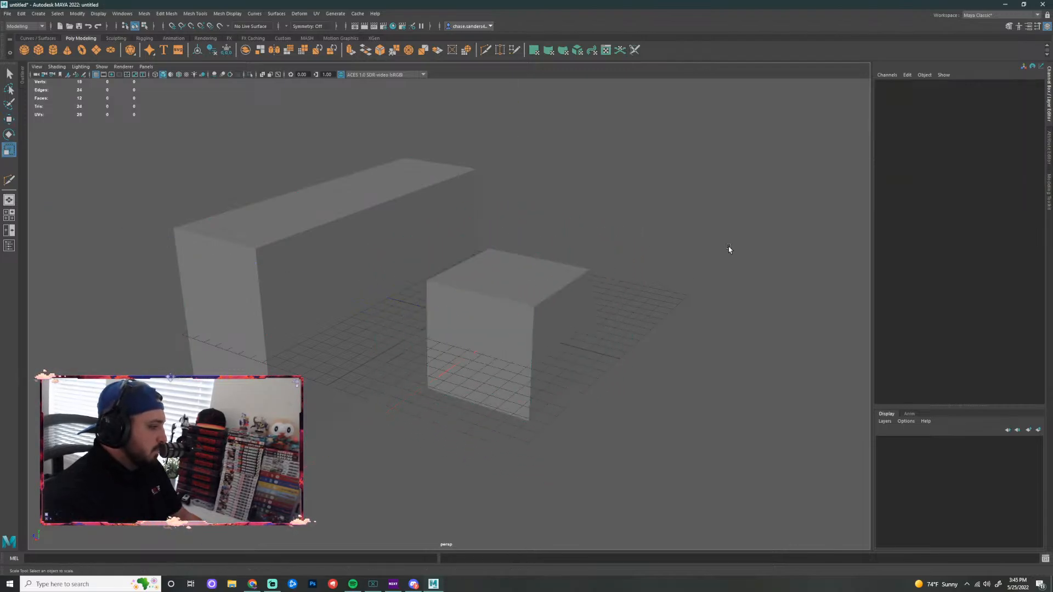
Select the long box and the smaller cube alternately to view them as separate objects
left_click(429, 307)
left_click(424, 297)
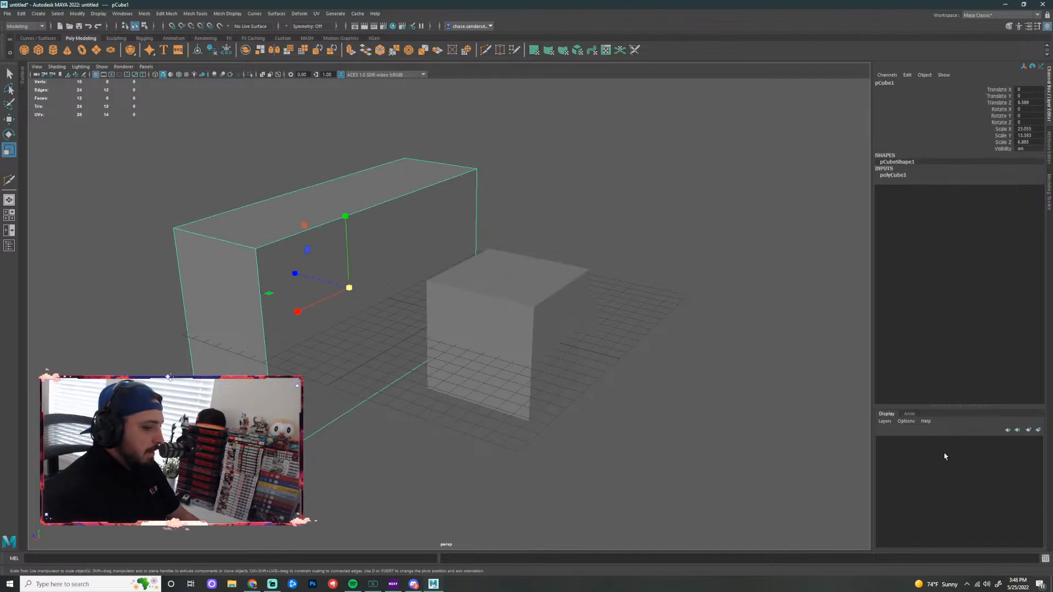
left_click(531, 349)
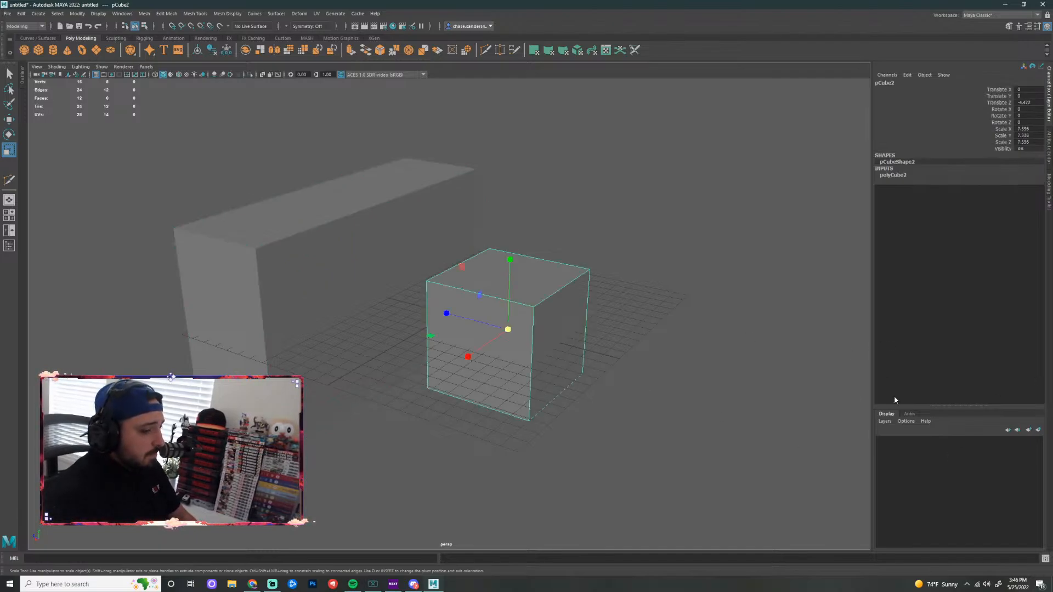
left_click(368, 243)
left_click(494, 330)
left_click(393, 285)
left_click(512, 342)
Create a display layer from the selected long box and name the layer object01
left_click(406, 285)
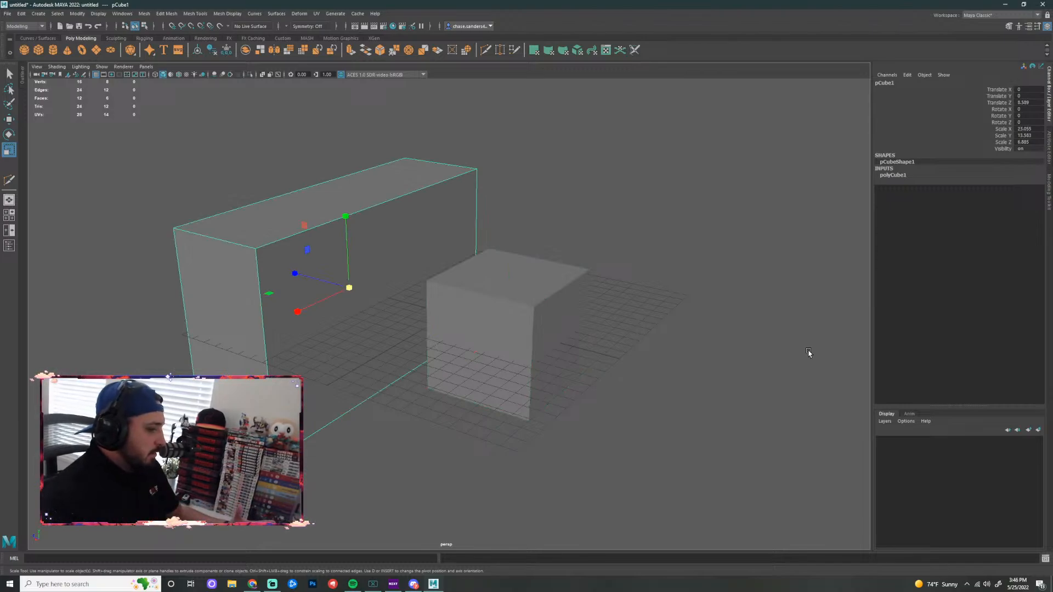
left_click(1038, 431)
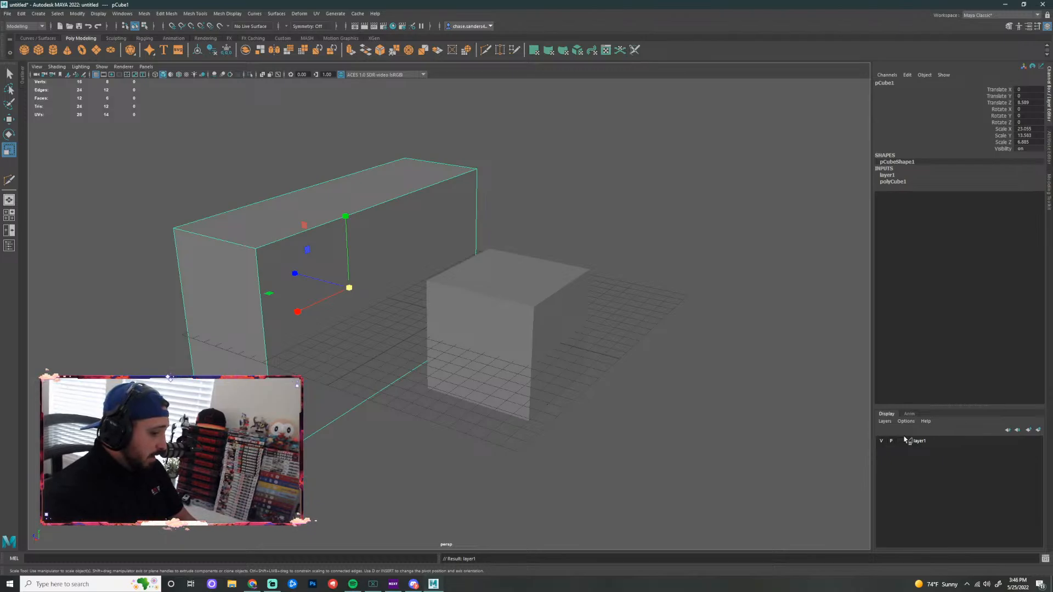
double_click(927, 443)
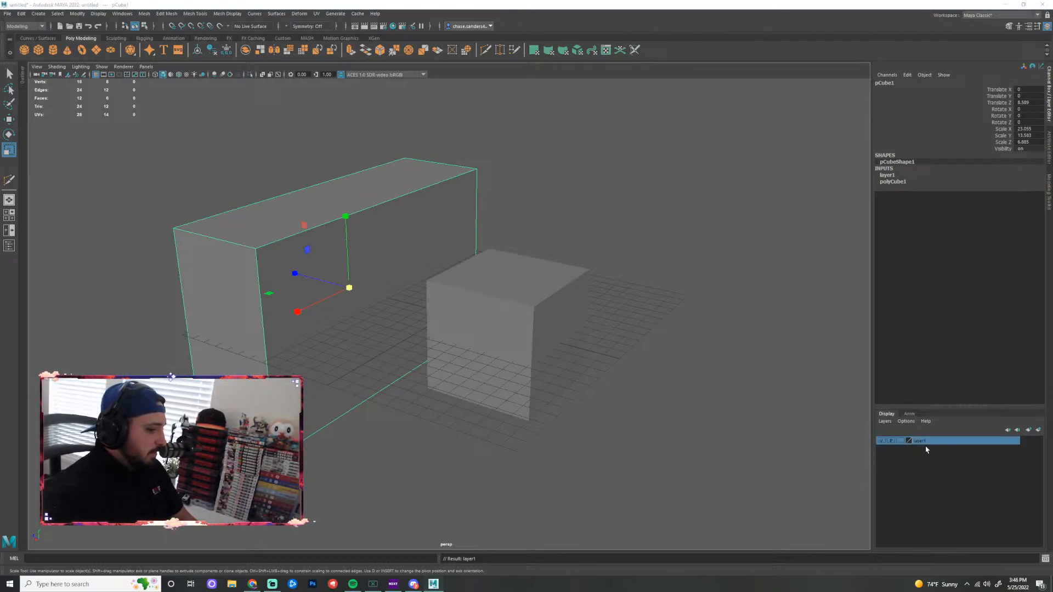
left_click_drag(433, 199, 688, 164)
double_click(675, 178)
type("c")
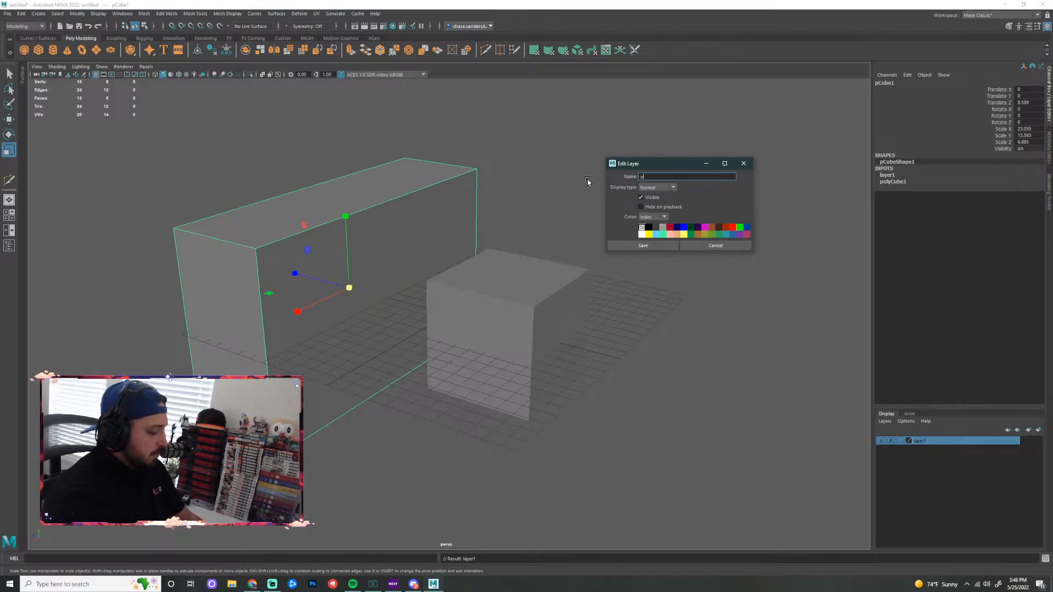
key("BackSpace")
key("BackSpace")
key("BackSpace")
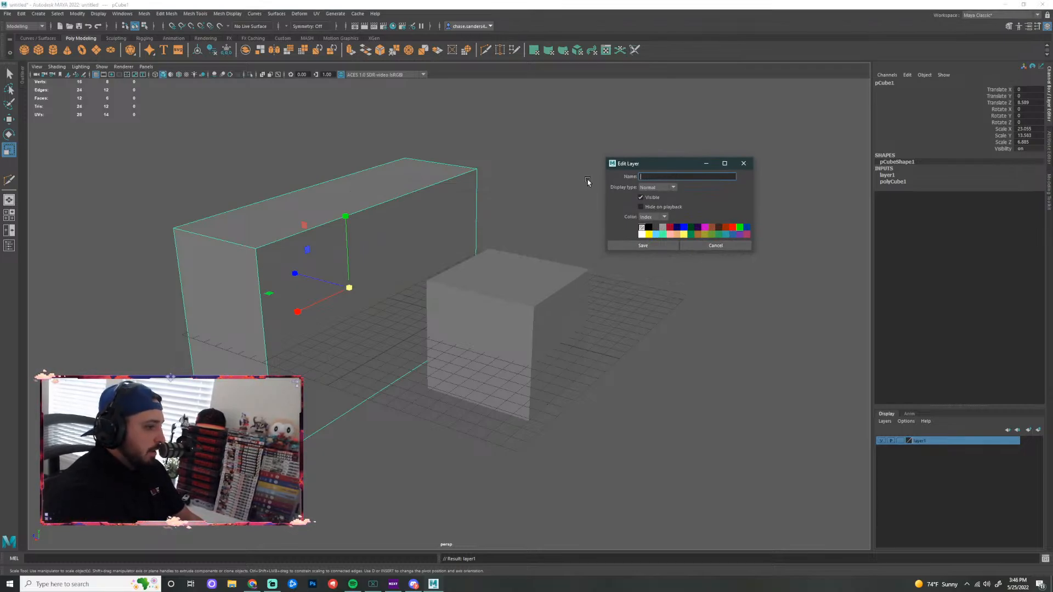
type("obje")
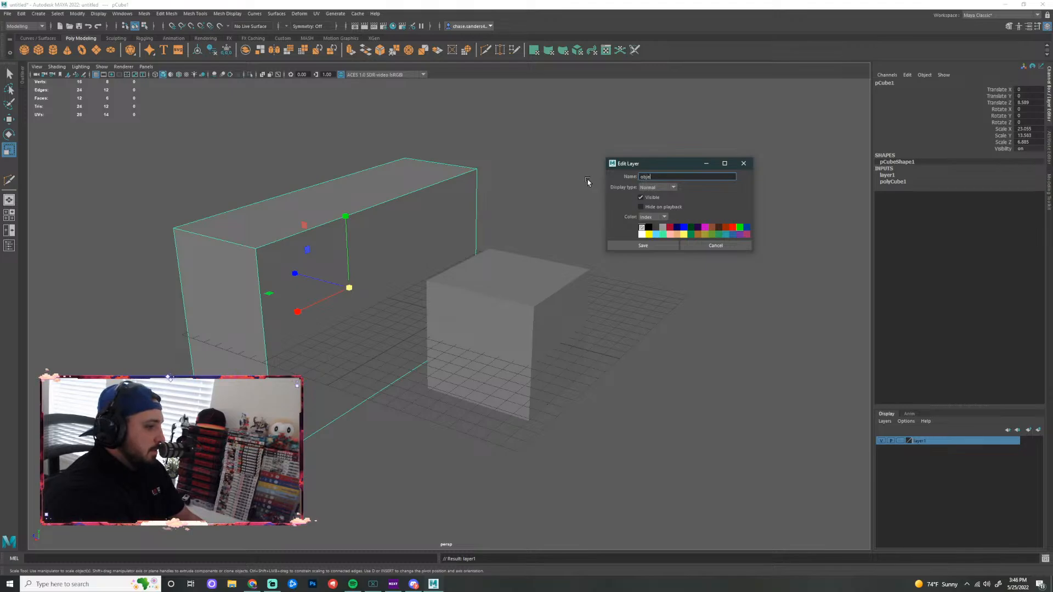
type("ct01")
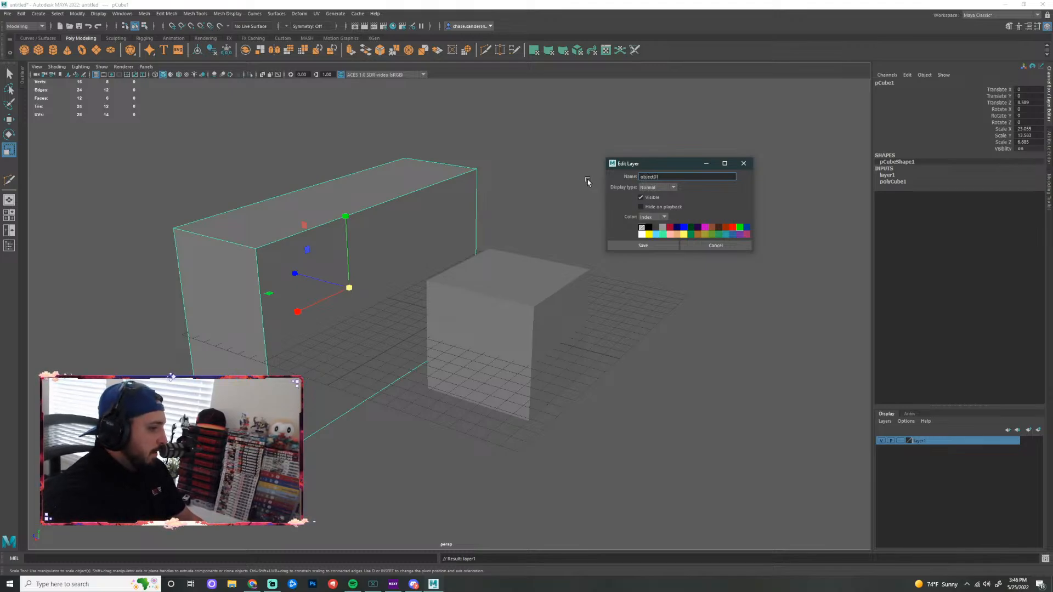
left_click(653, 248)
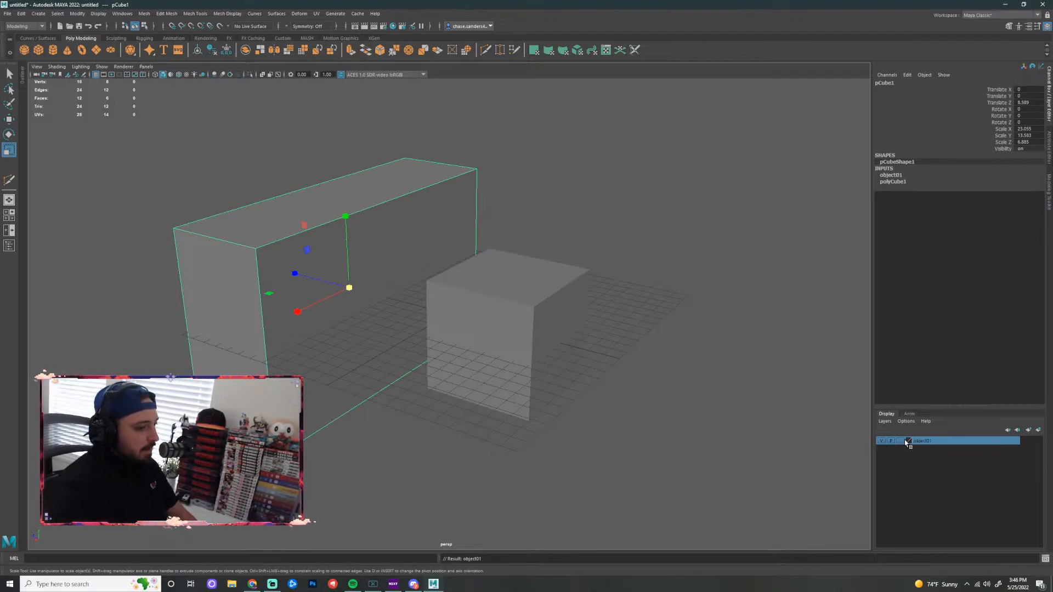
Toggle the object01 layer's visibility off and on to see the long box hide and reappear
left_click(883, 441)
left_click(882, 442)
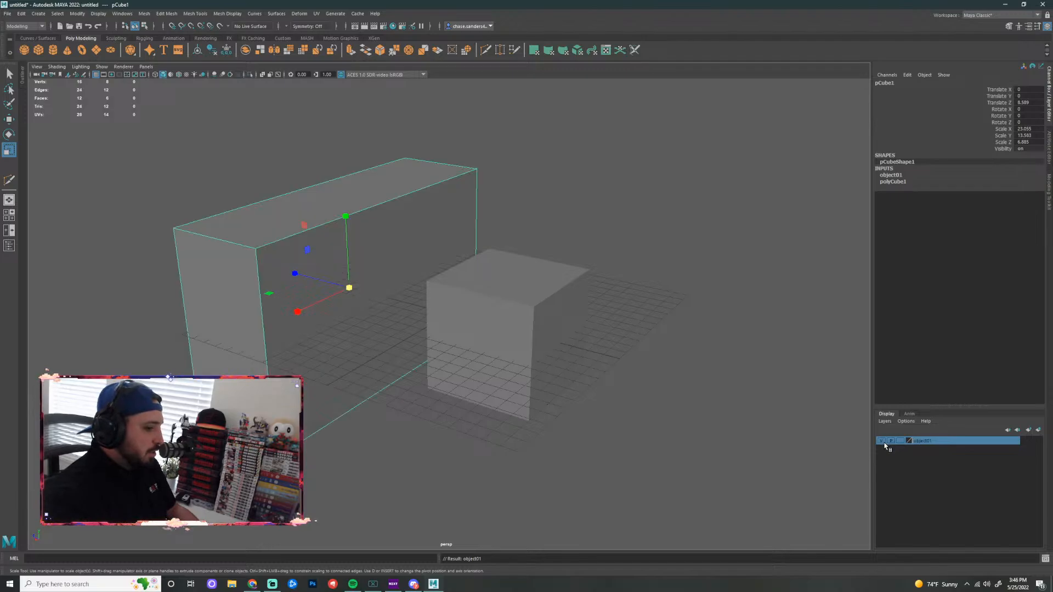
left_click(883, 441)
left_click(883, 441)
left_click(883, 441)
left_click(882, 441)
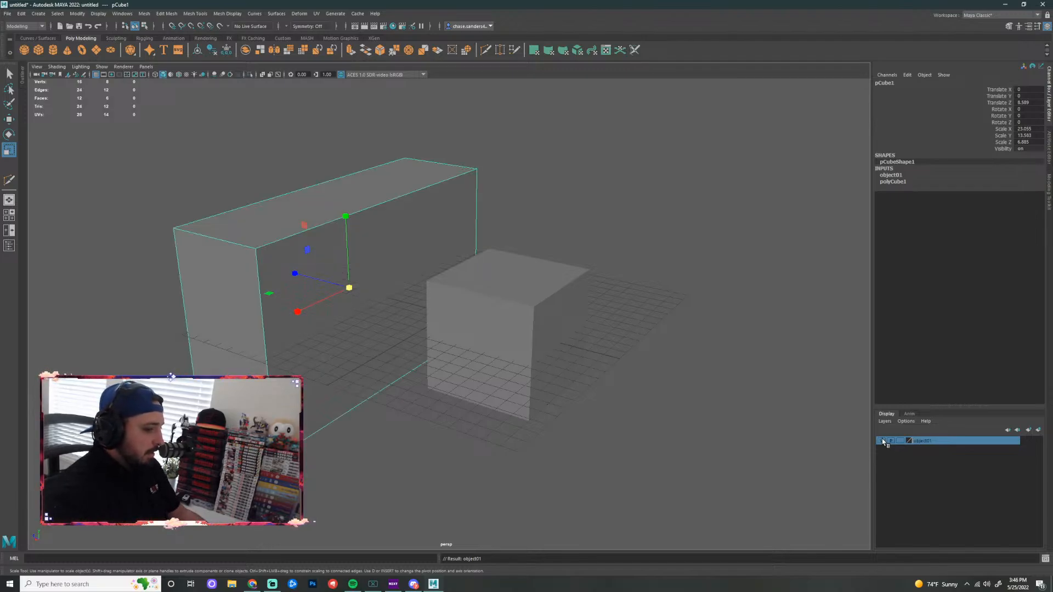
Switch the object01 layer's display type to Template and on to Reference, trying to select the long box in the viewport
left_click(900, 441)
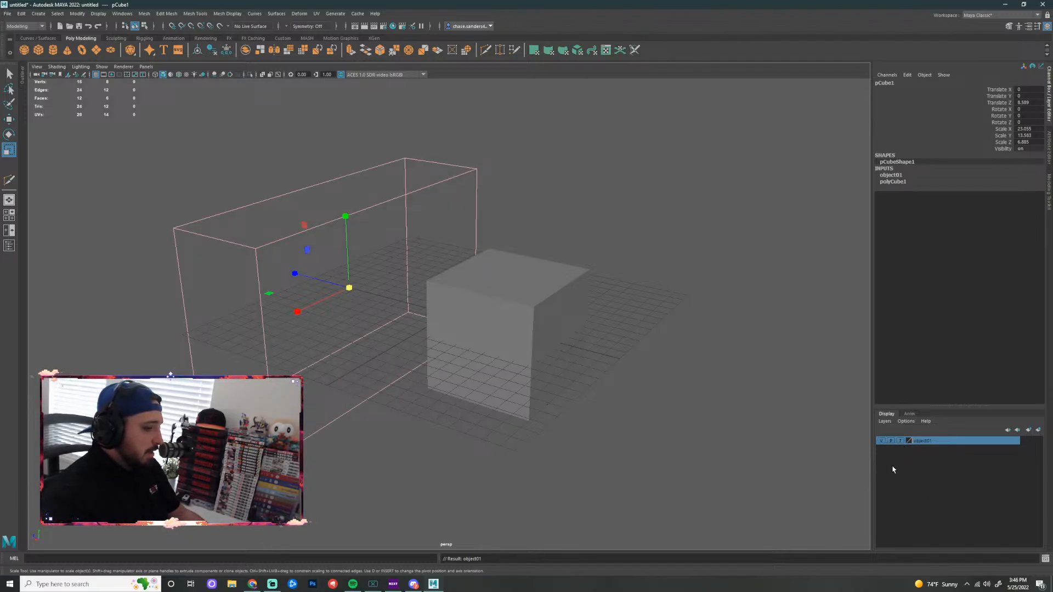
left_click(446, 446)
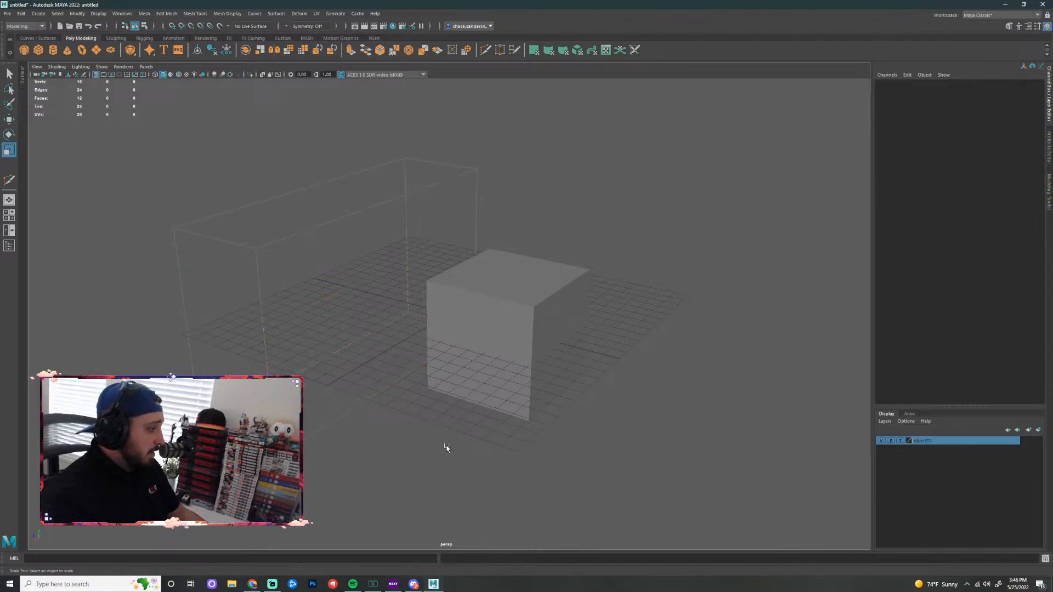
left_click(545, 324)
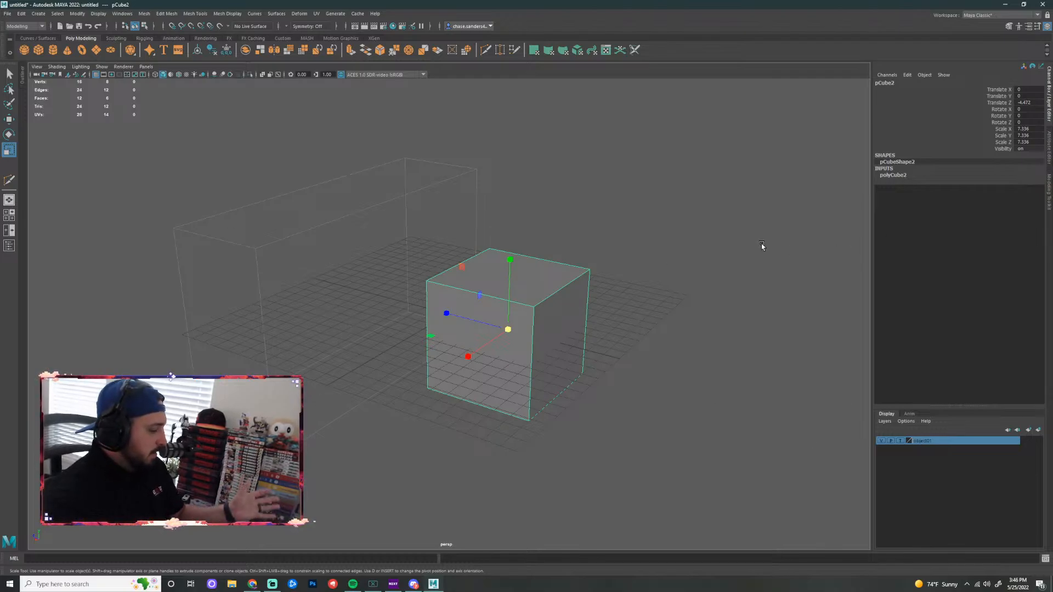
left_click(901, 441)
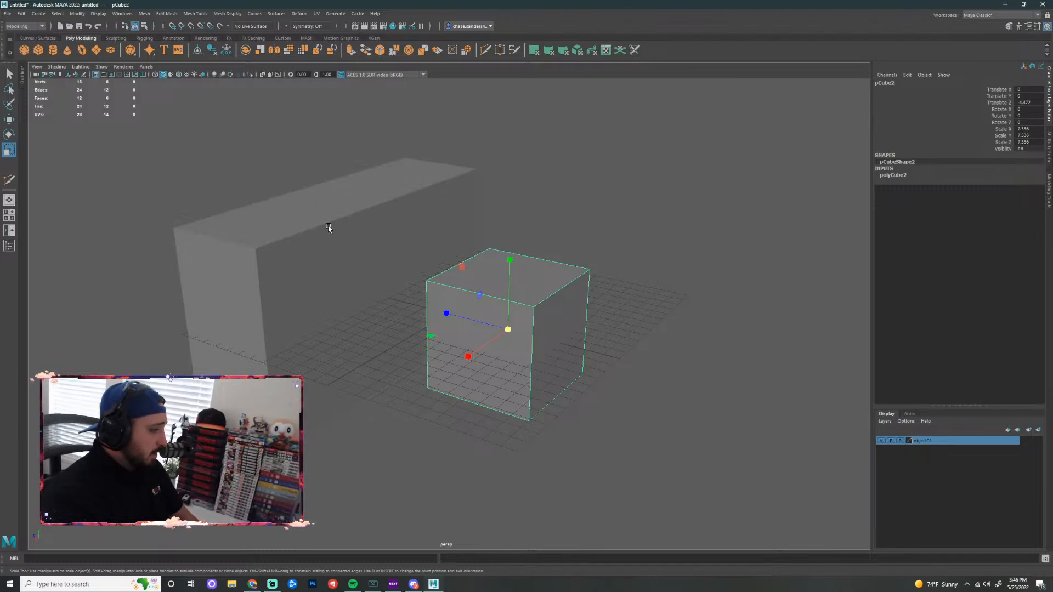
left_click(320, 281)
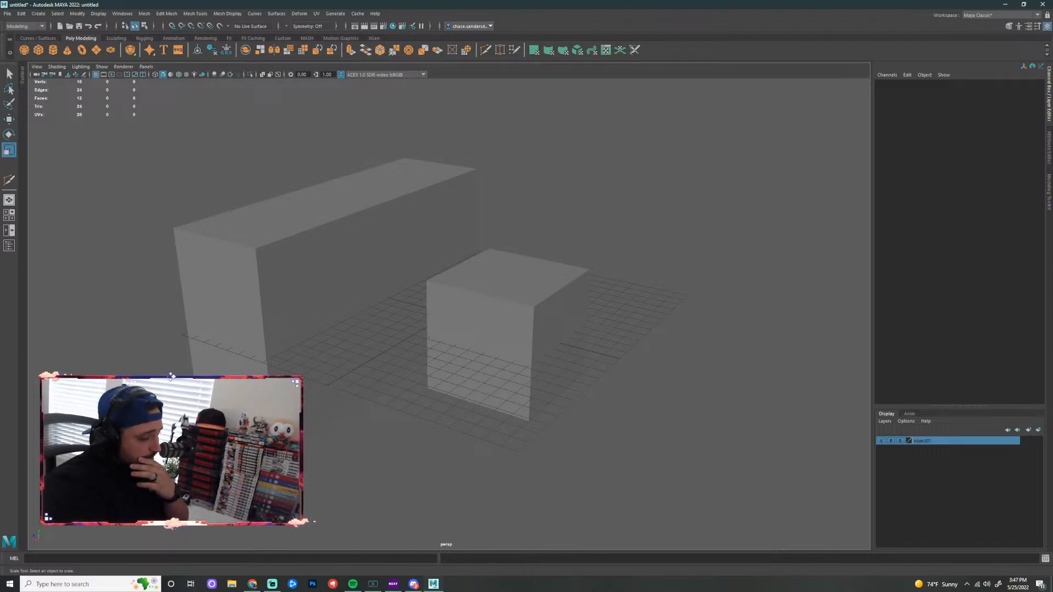
Select the smaller cube and toggle the visibility of the long box's layer, keeping the cube selected
left_click(467, 326)
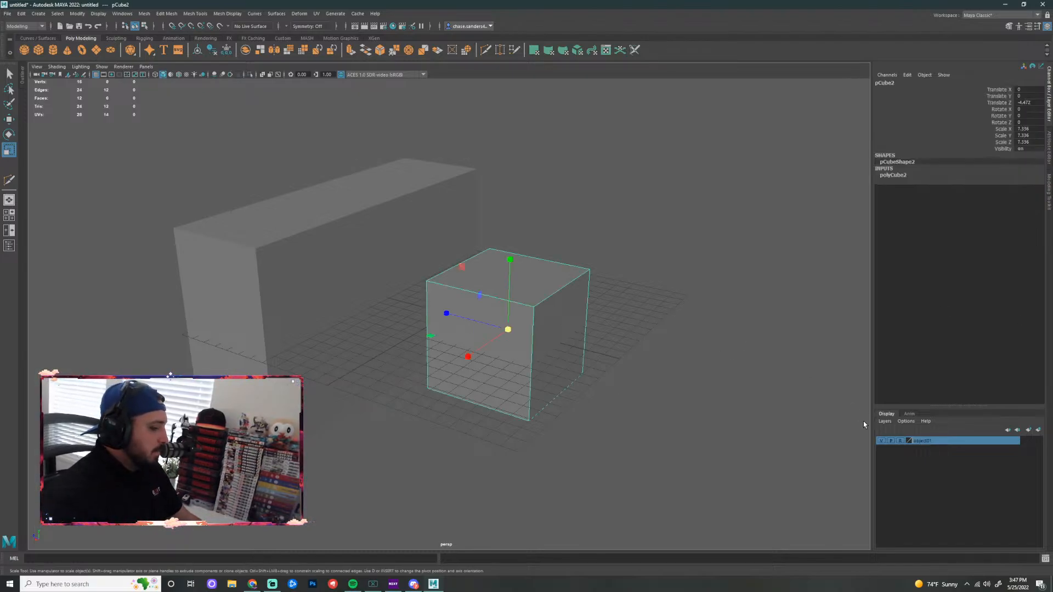
left_click(883, 442)
left_click(883, 442)
left_click(882, 442)
left_click(883, 442)
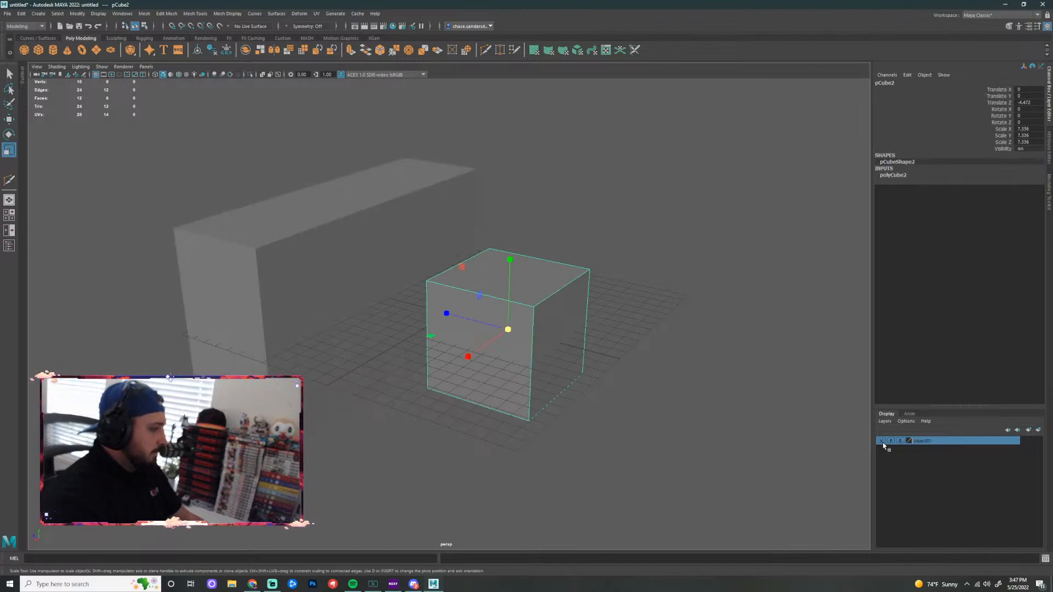
left_click(883, 442)
left_click(882, 442)
left_click(635, 416)
key("ctrl+z")
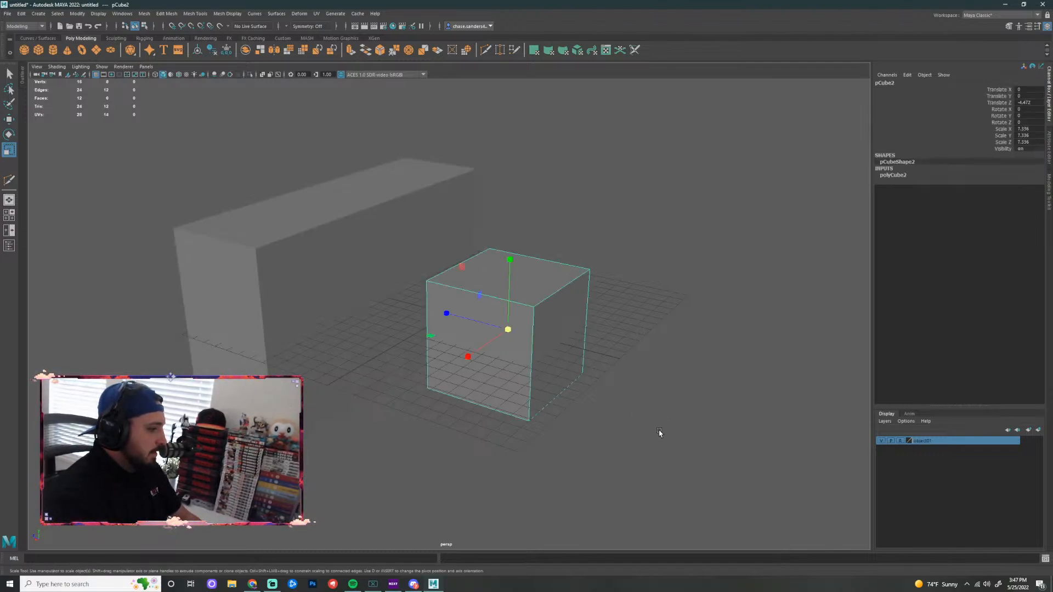
Create a display layer from the selected smaller cube and name the layer object2
left_click(1039, 430)
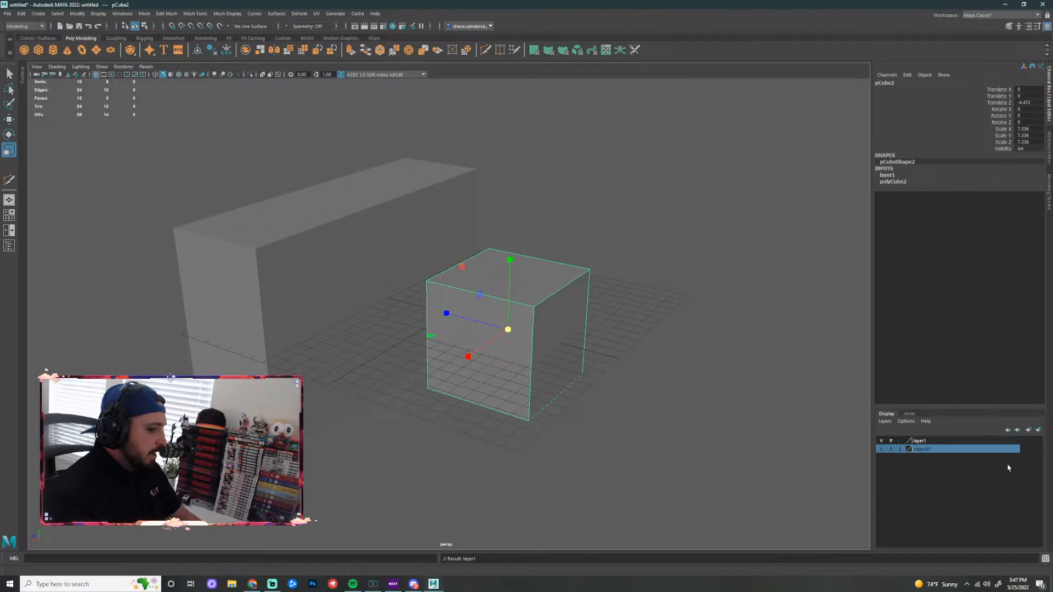
double_click(925, 441)
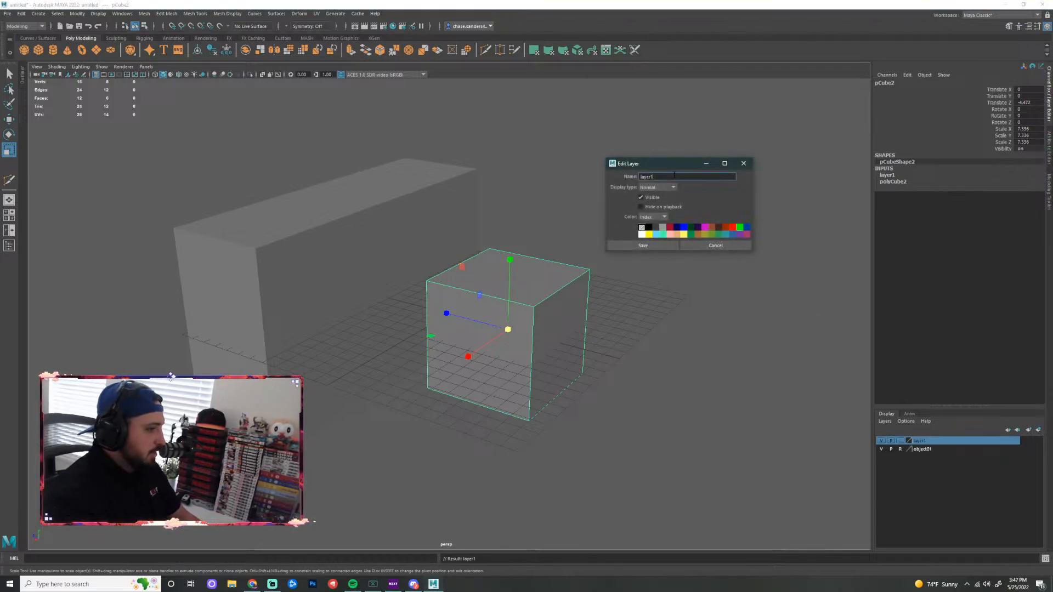
left_click_drag(674, 175, 610, 177)
type("object 2")
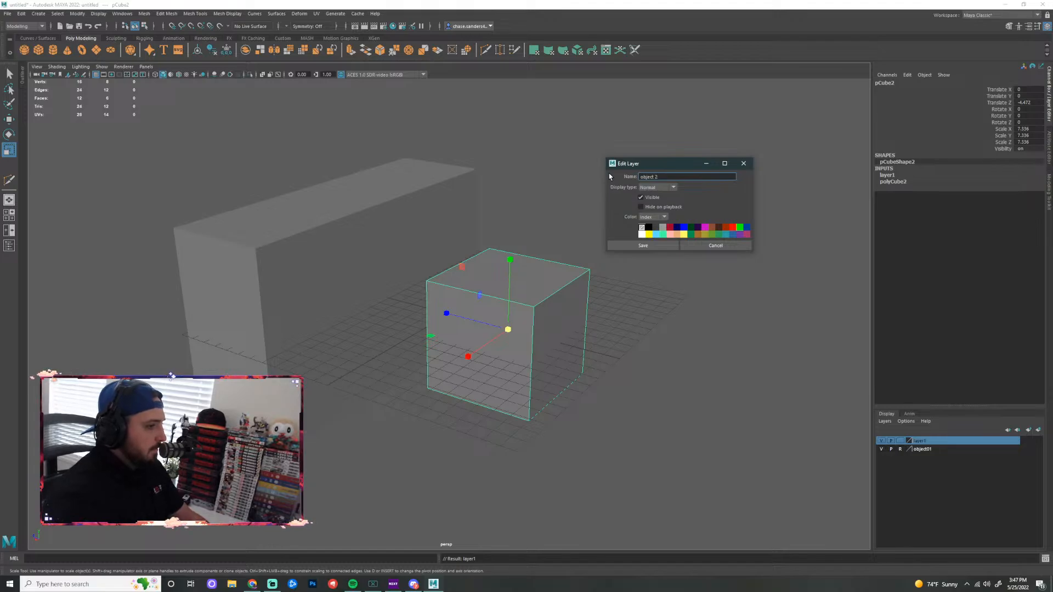
left_click(653, 246)
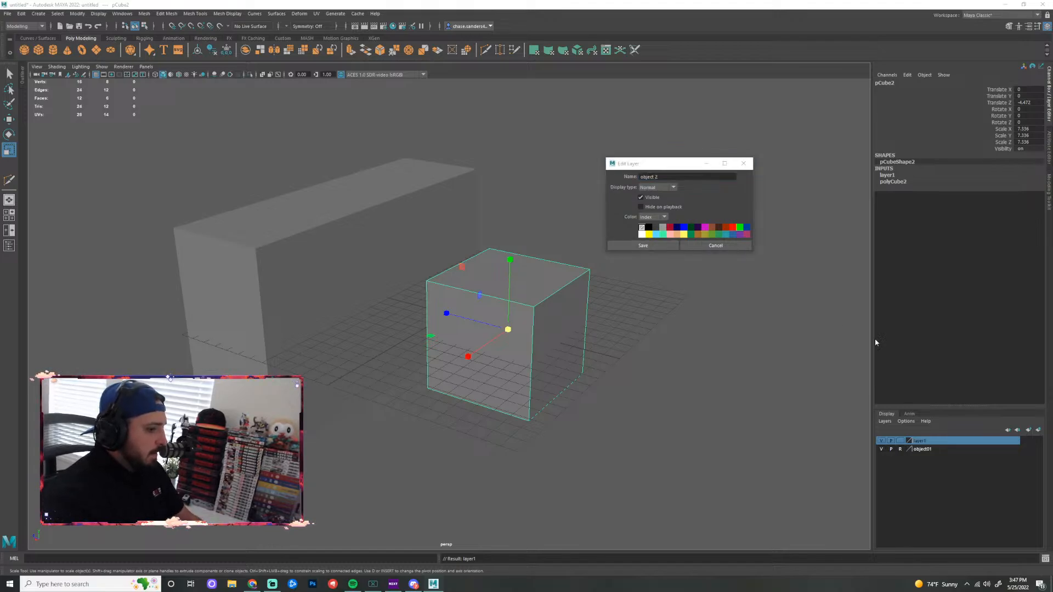
left_click(684, 223)
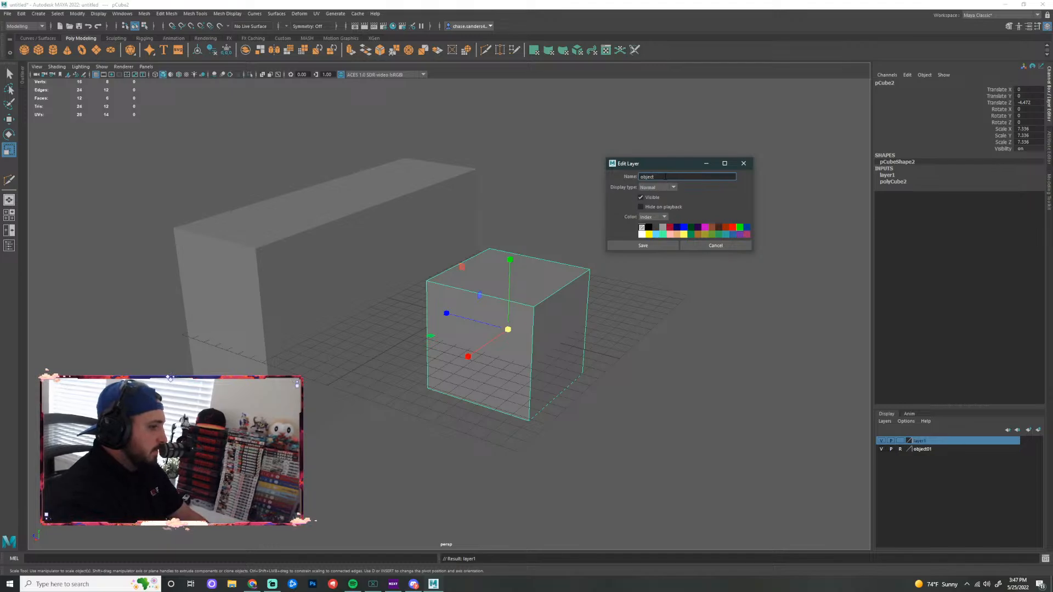
key("Return")
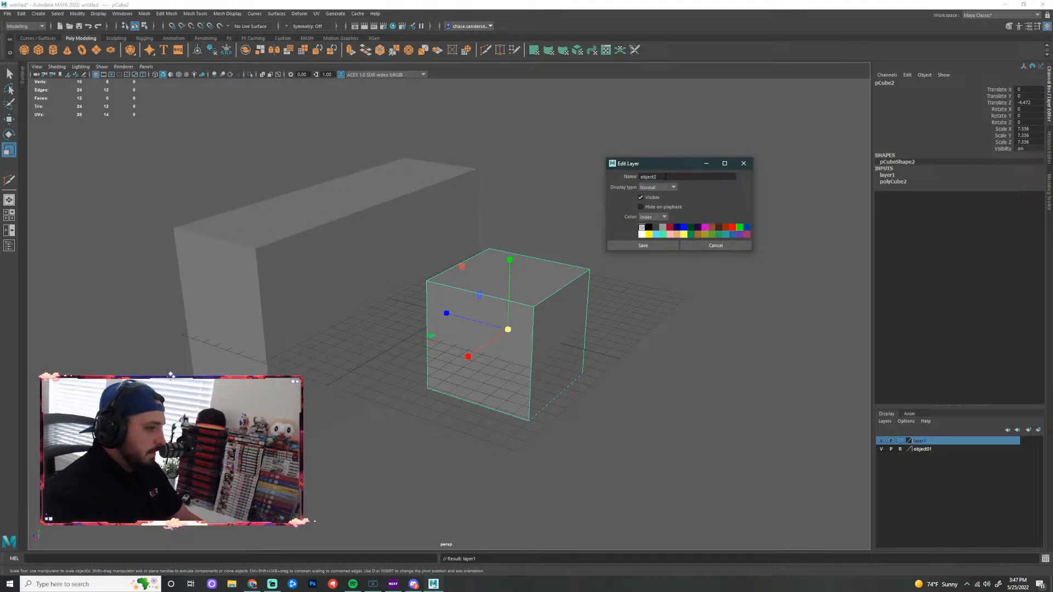
left_click(643, 246)
Toggle the visibility of the object2 and object01 layers off and on to compare how each object hides
left_click(881, 443)
left_click(881, 443)
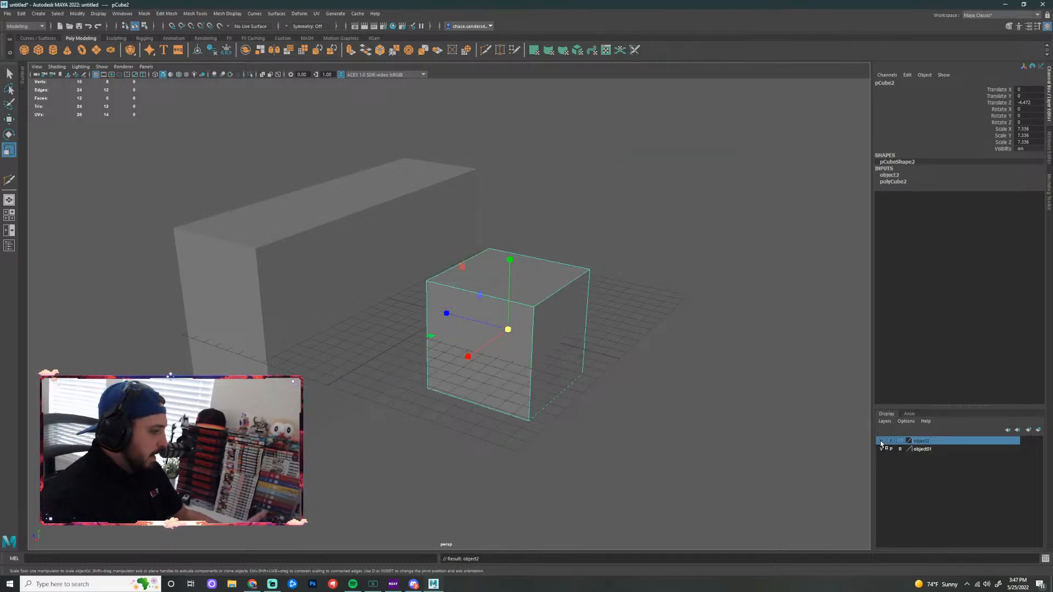
left_click(305, 251)
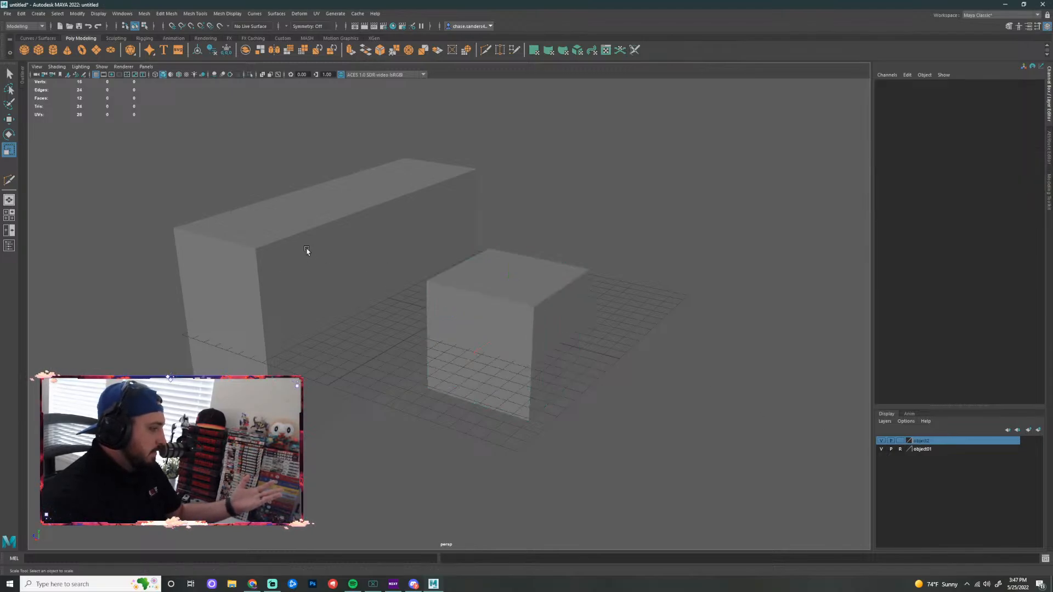
left_click(882, 449)
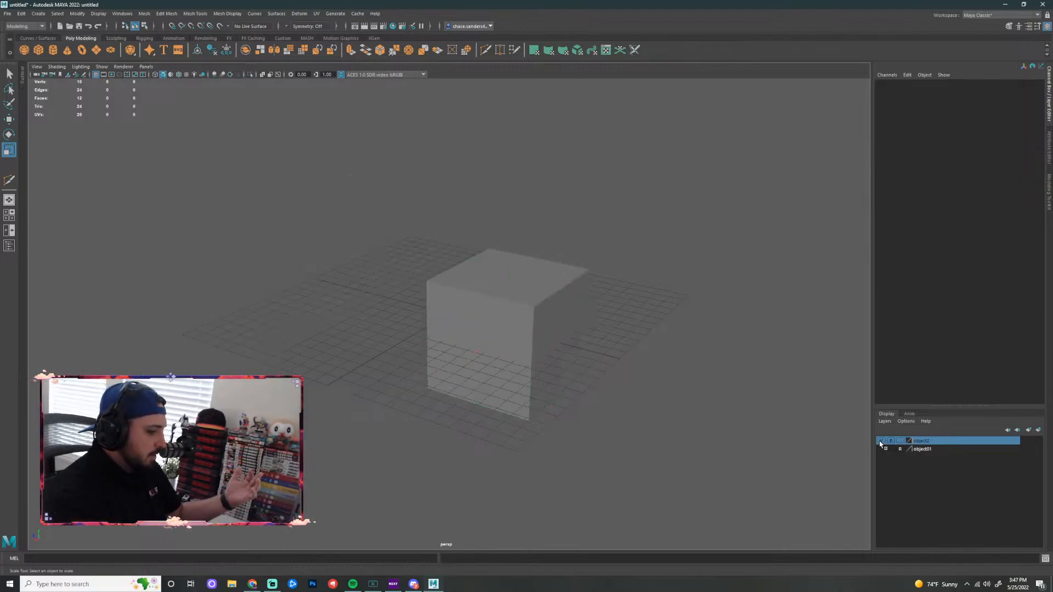
left_click(881, 441)
left_click(882, 449)
left_click(882, 441)
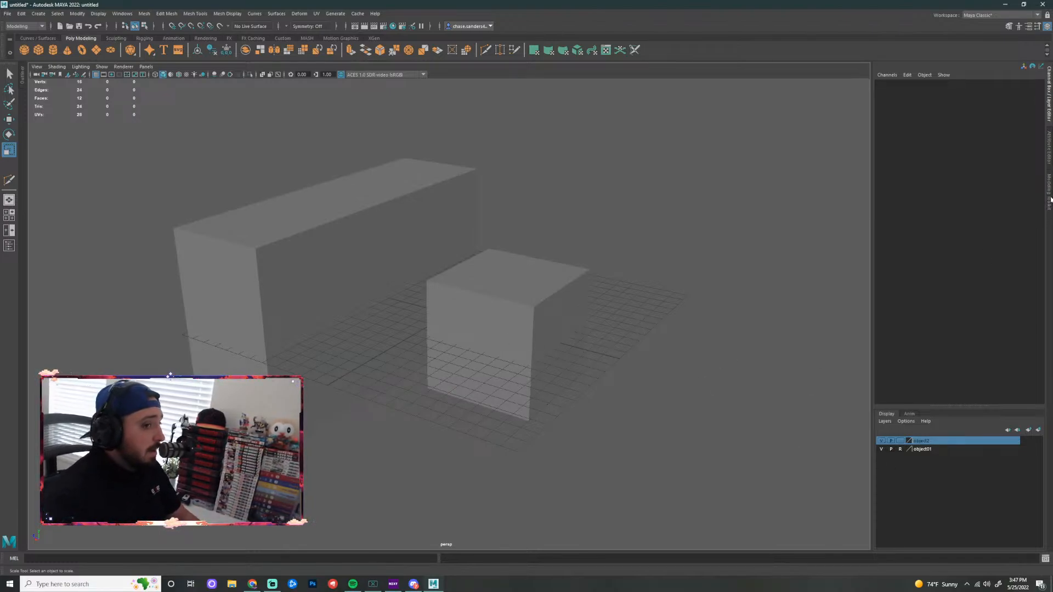
Select the smaller cube and view its shape node attributes
left_click(522, 319)
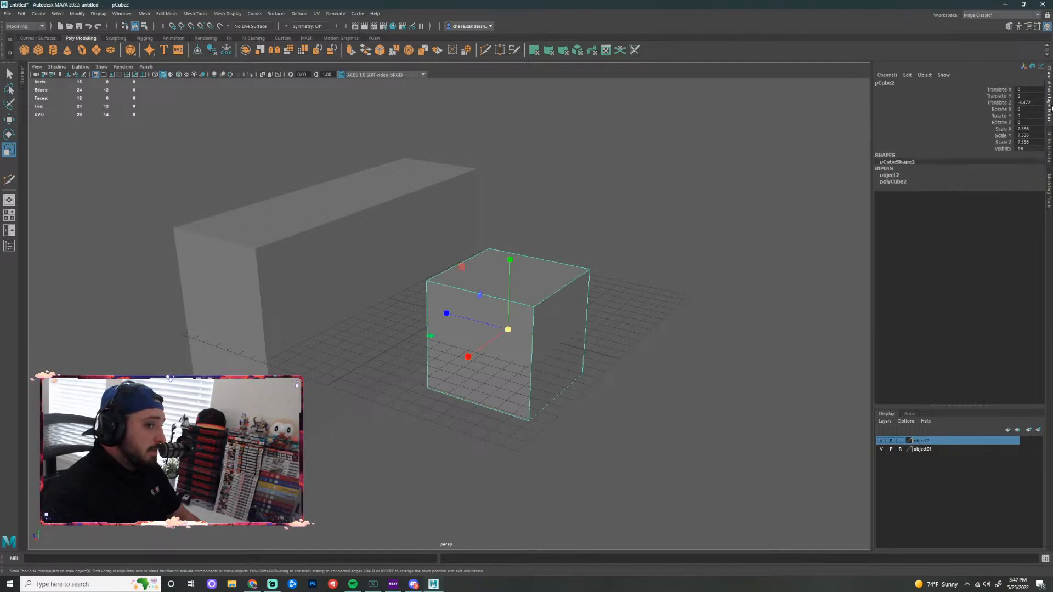
left_click(1049, 153)
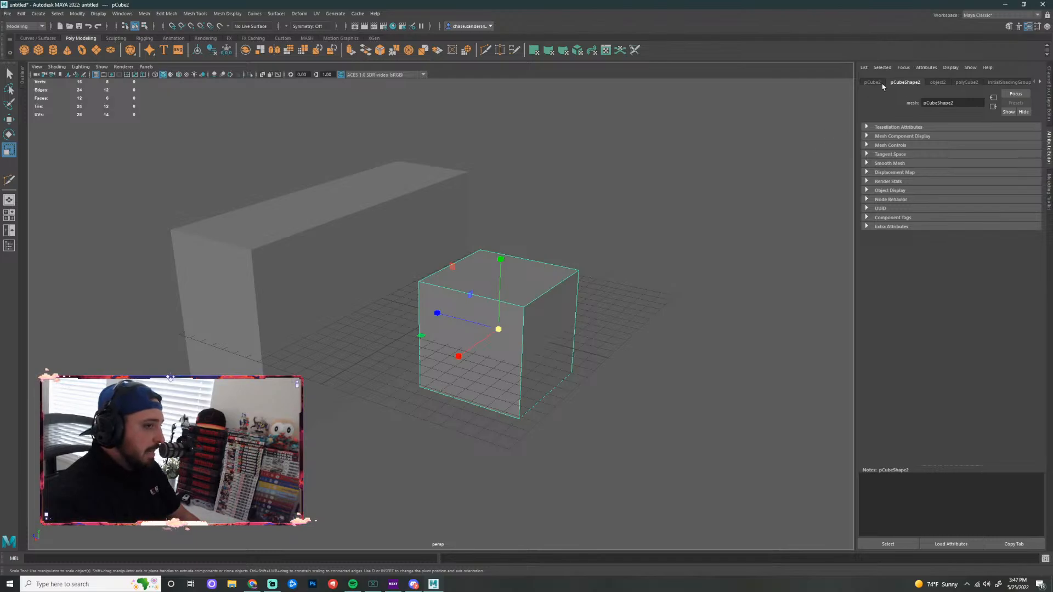
left_click(684, 317)
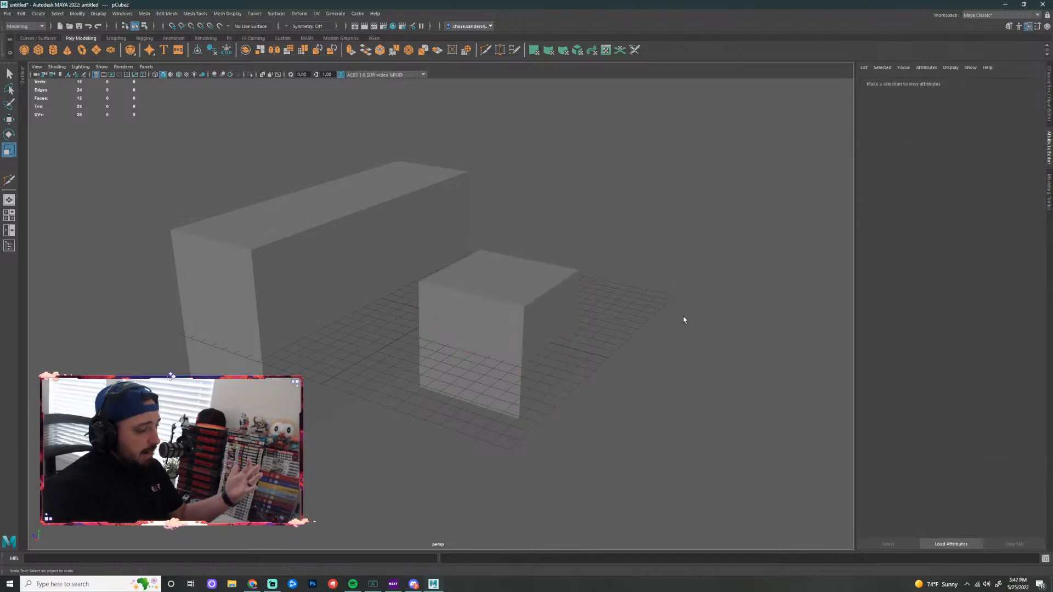
left_click(531, 336)
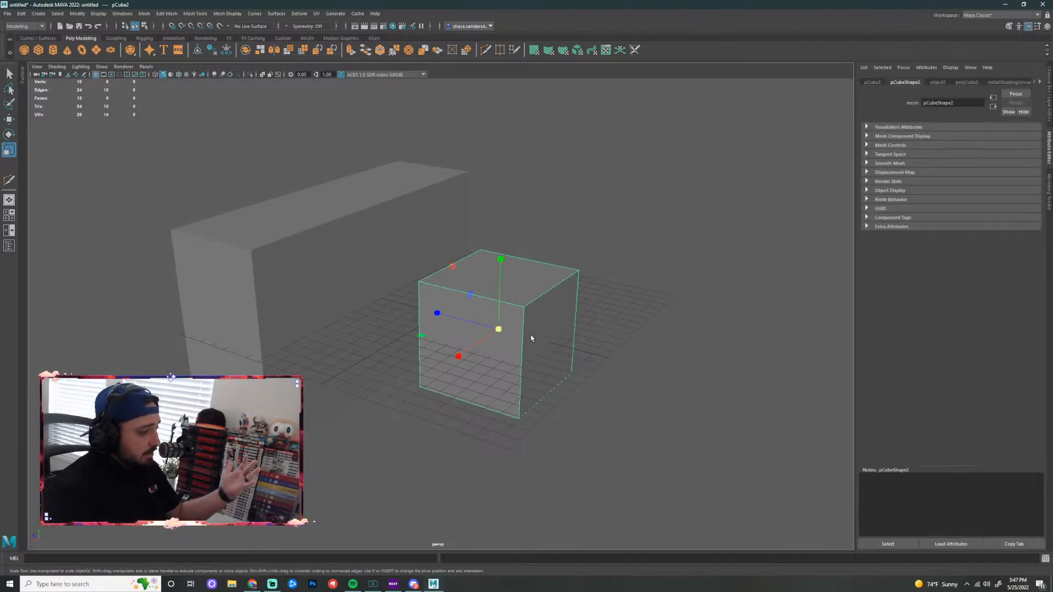
Set the smaller cube's Translate Z to 0
left_click(1041, 82)
double_click(1039, 104)
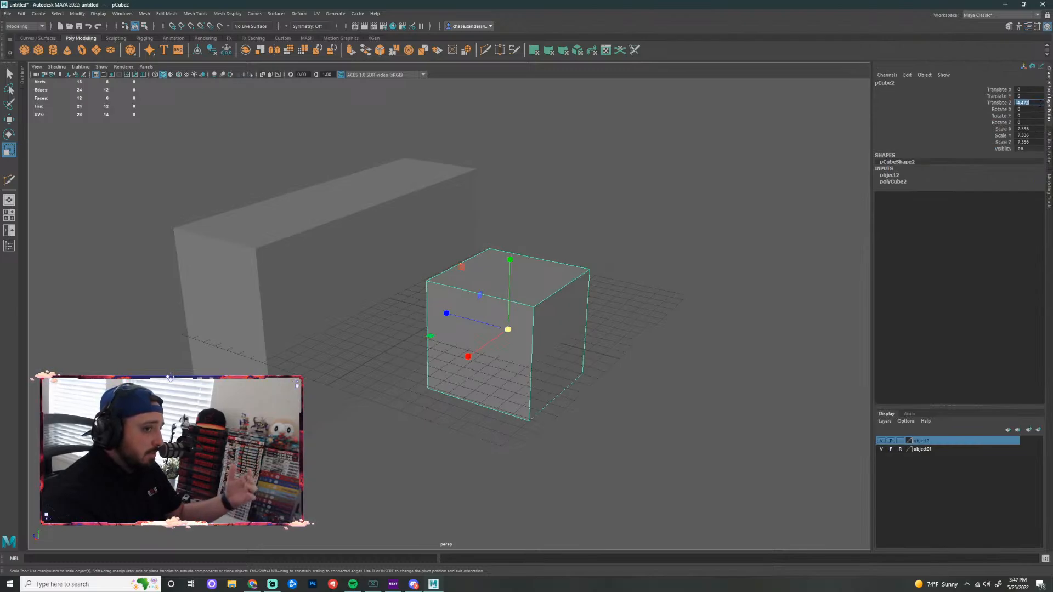
type("0")
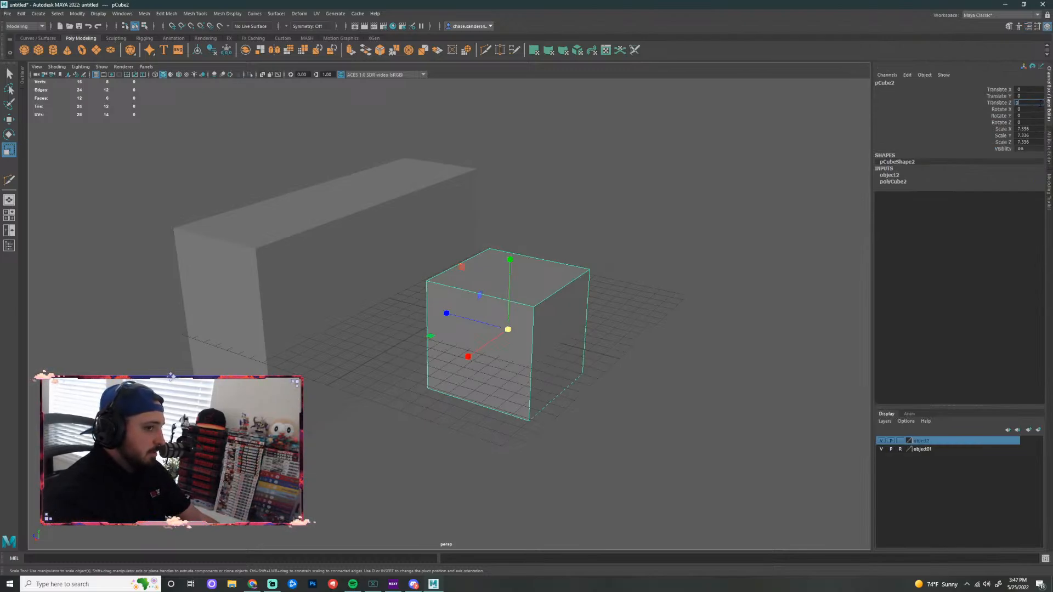
key("Return")
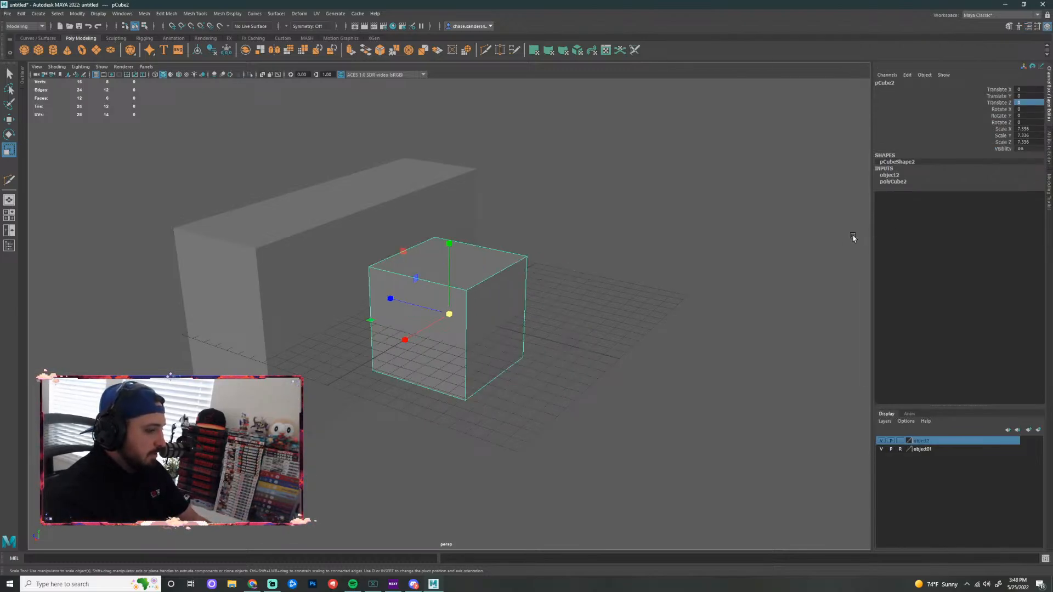
Delete the object01 display layer and delete the long box from the scene
left_click(299, 267)
left_click(939, 451)
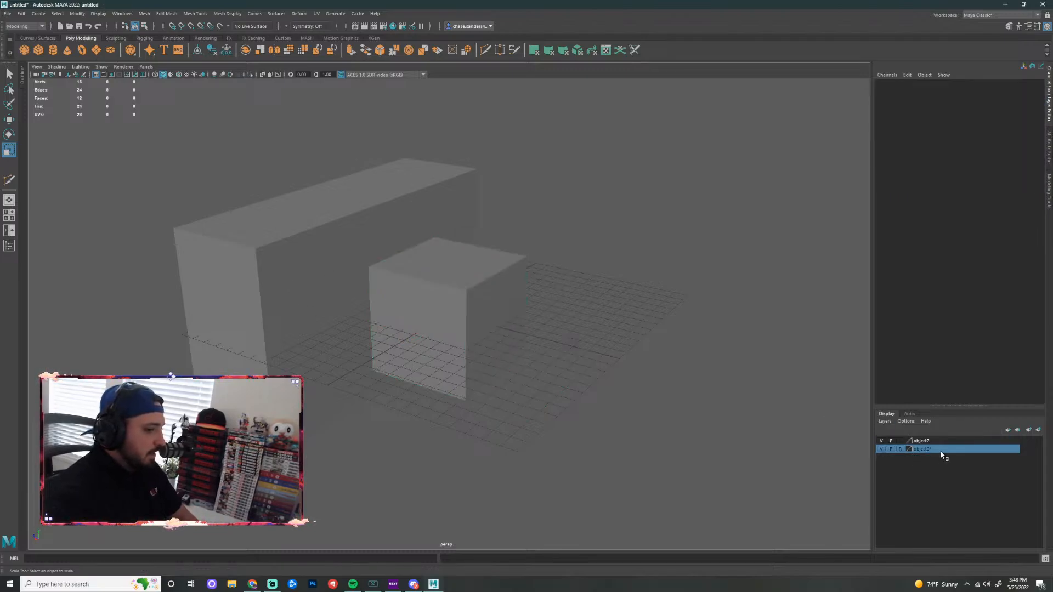
right_click(942, 454)
left_click(986, 534)
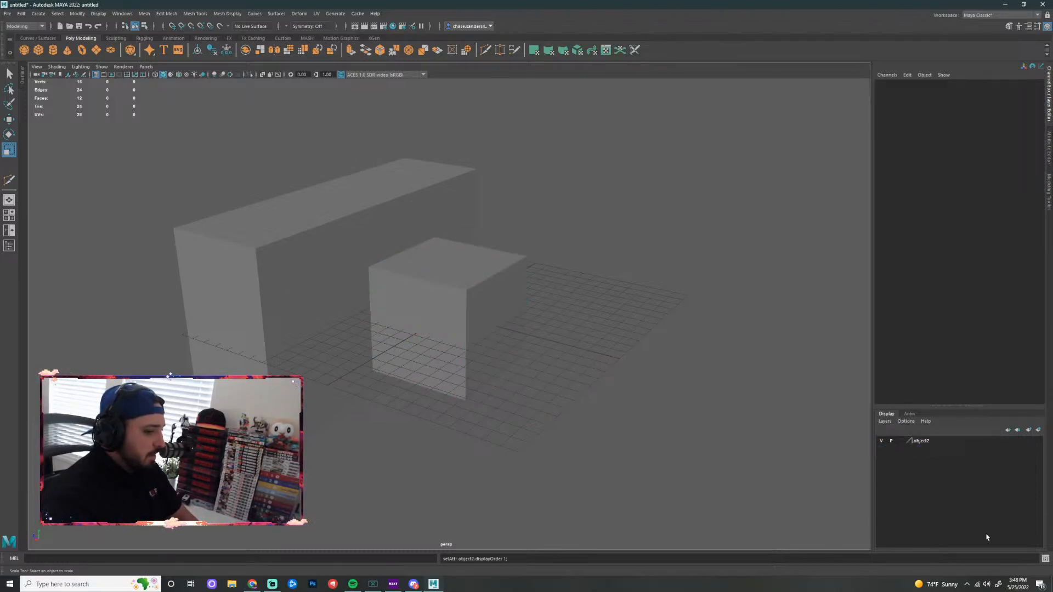
left_click(332, 256)
key("Delete")
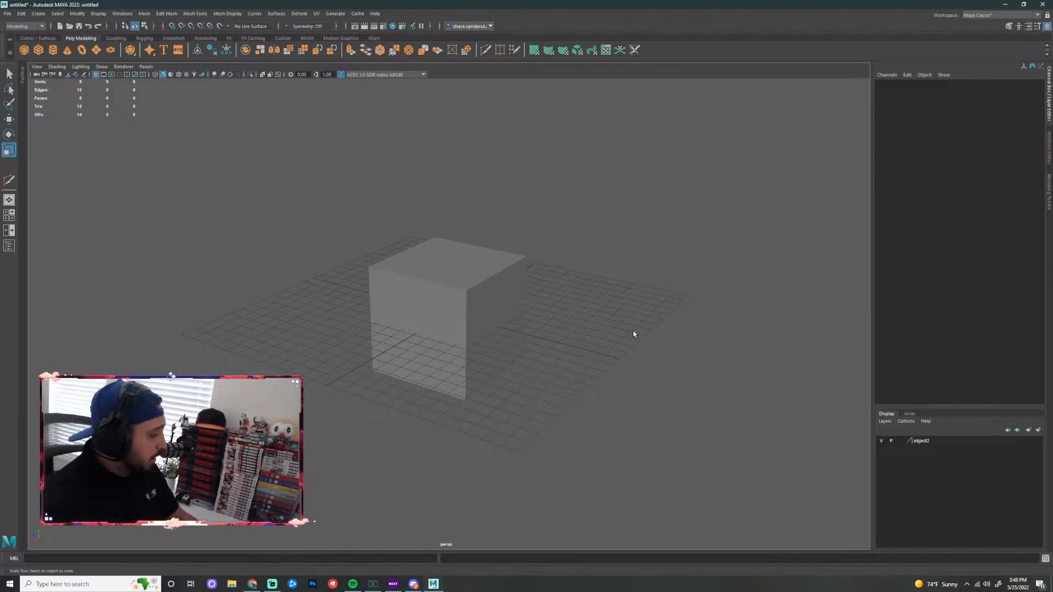
Select the remaining cube and toggle the object2 layer's playback and visibility flags off and on
left_click(892, 442)
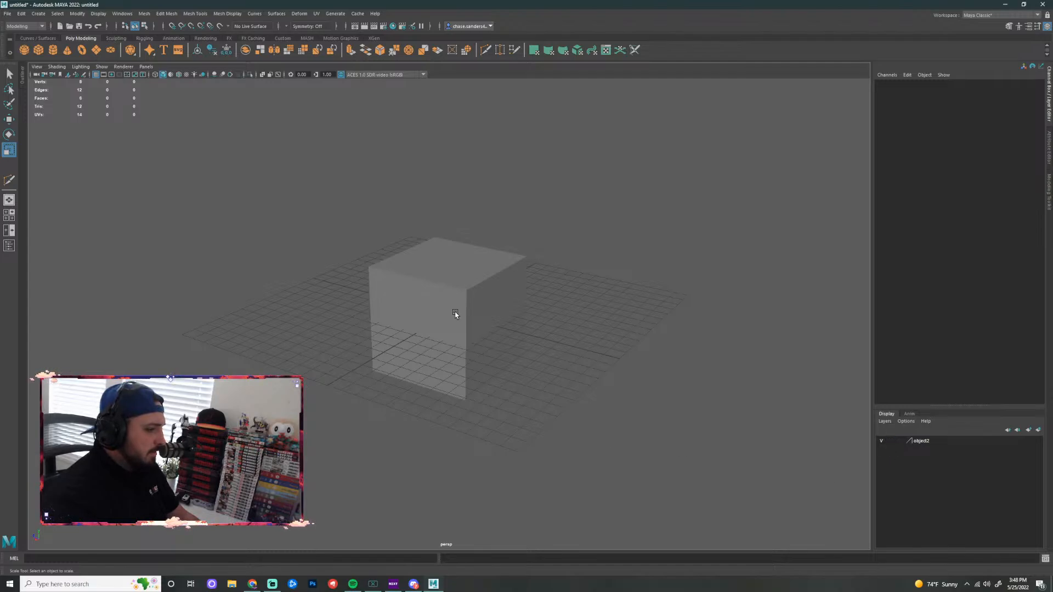
left_click(456, 313)
left_click(891, 441)
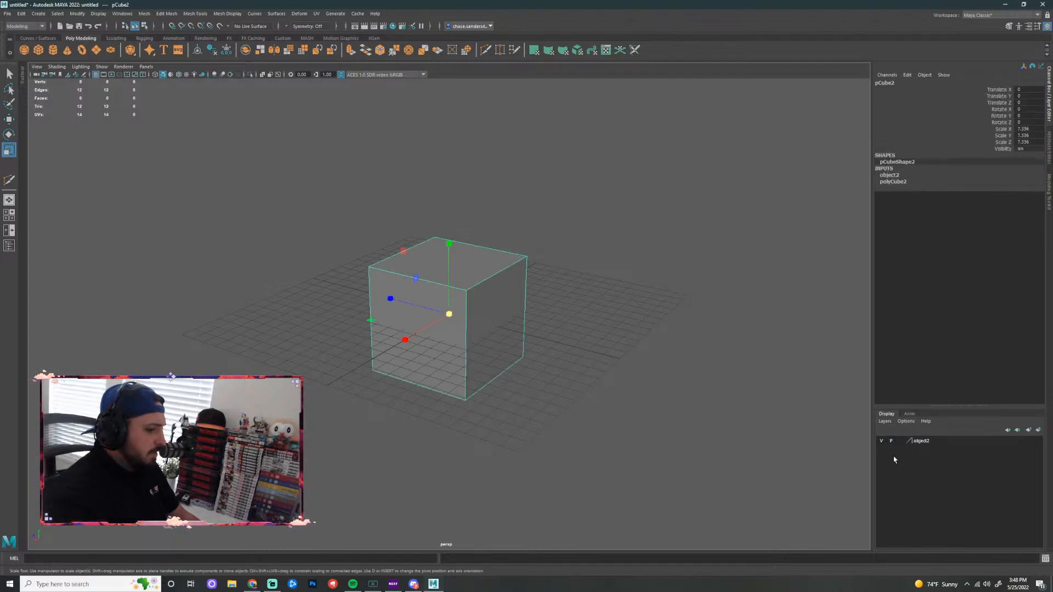
left_click(891, 441)
left_click(892, 444)
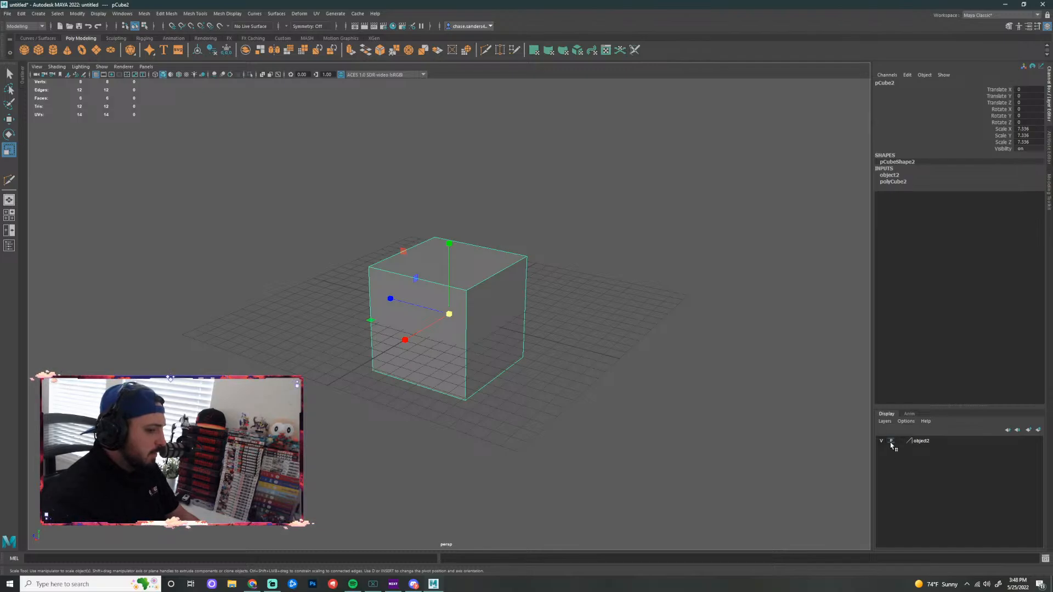
left_click(891, 441)
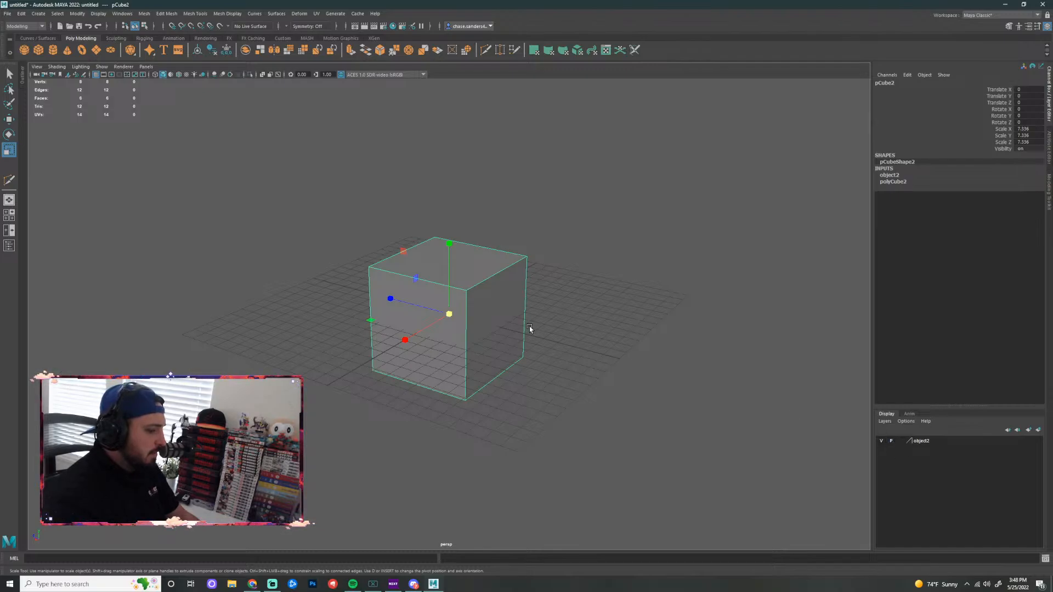
left_click(891, 442)
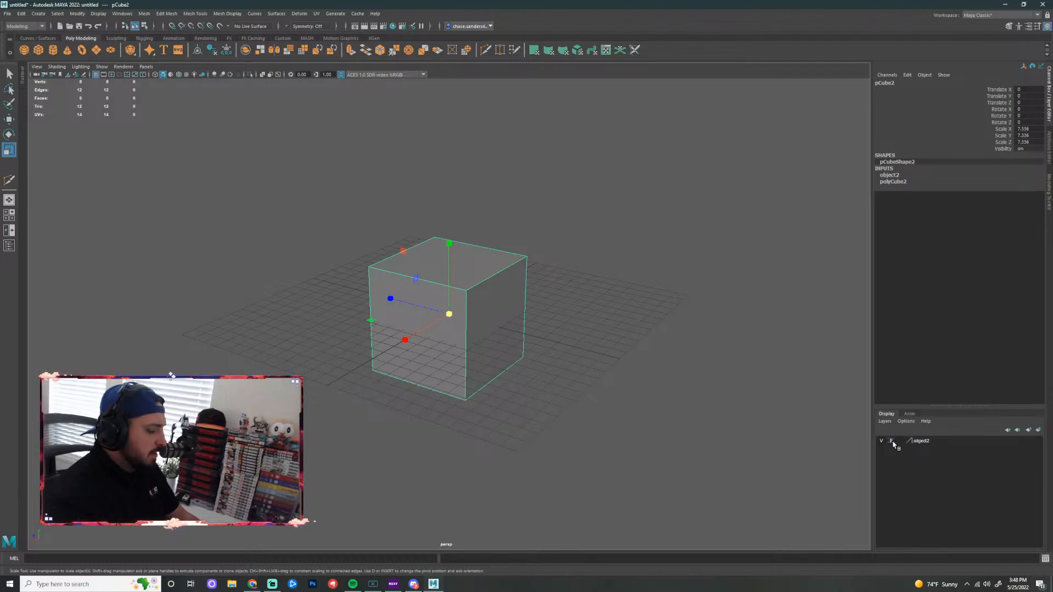
left_click(881, 441)
left_click(881, 441)
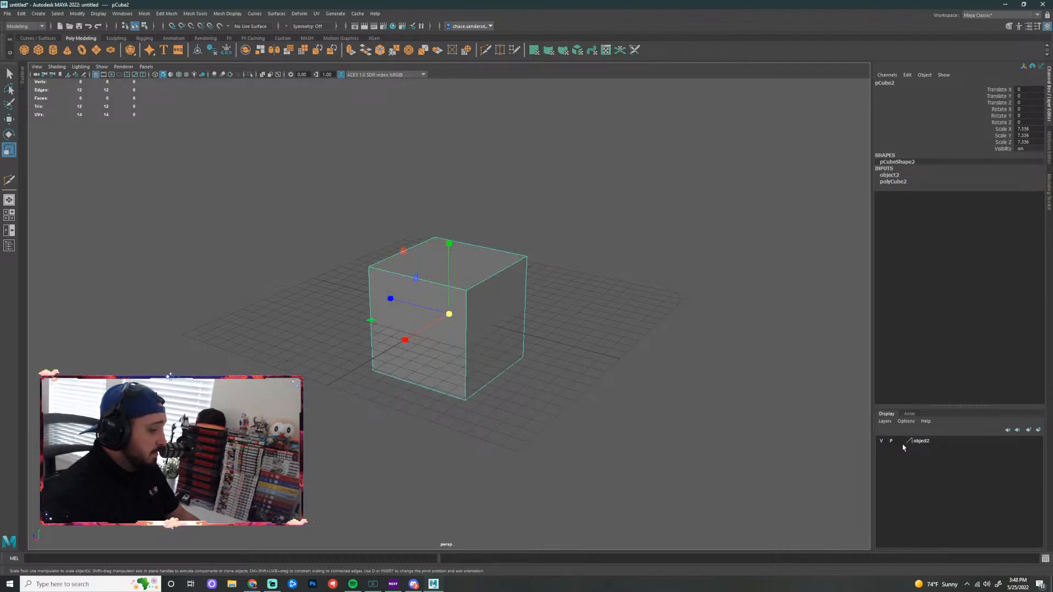
Cycle the object2 layer through its display types and leave it on Template, toggling its playback and visibility flags
left_click(900, 442)
left_click(900, 442)
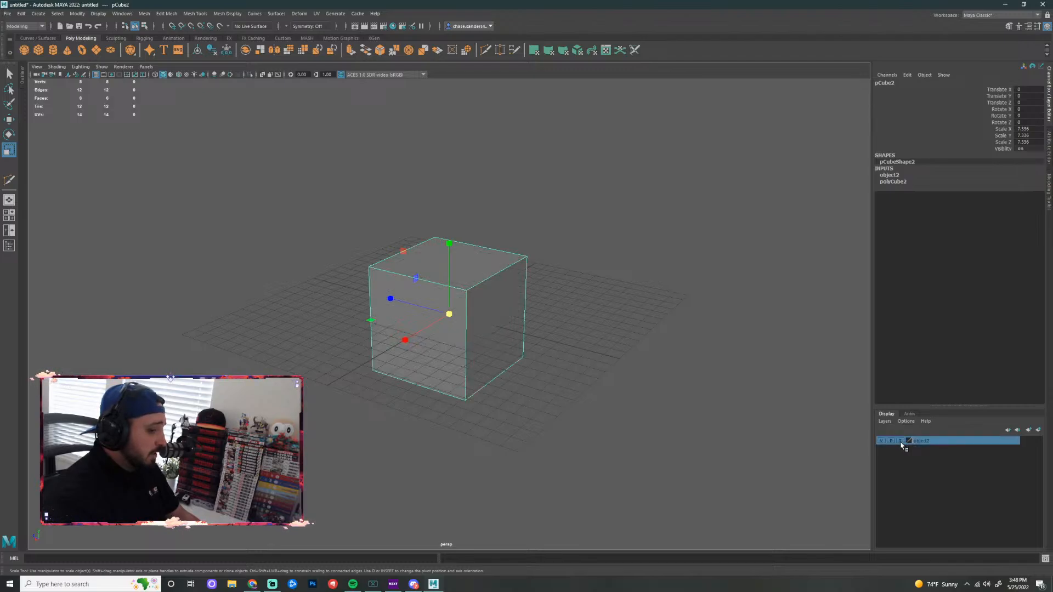
left_click(901, 442)
left_click(892, 442)
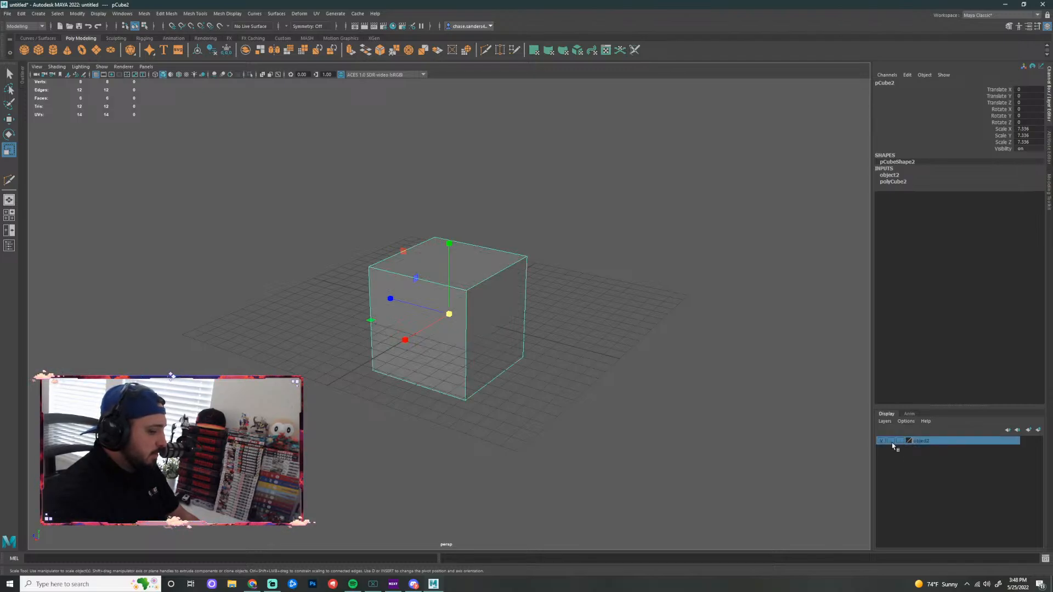
left_click(900, 442)
left_click(892, 442)
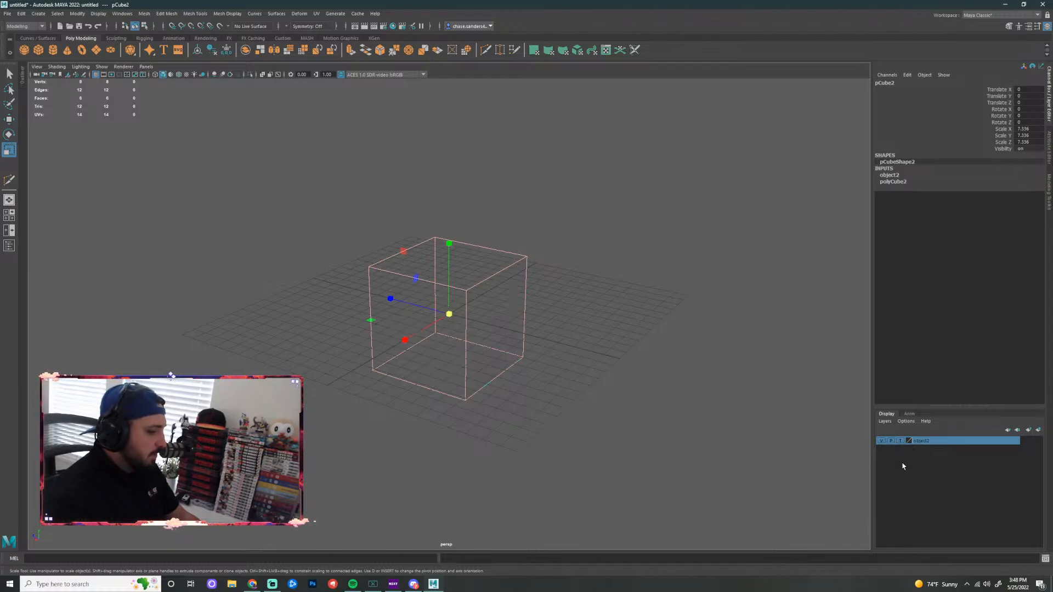
left_click(882, 441)
left_click(882, 441)
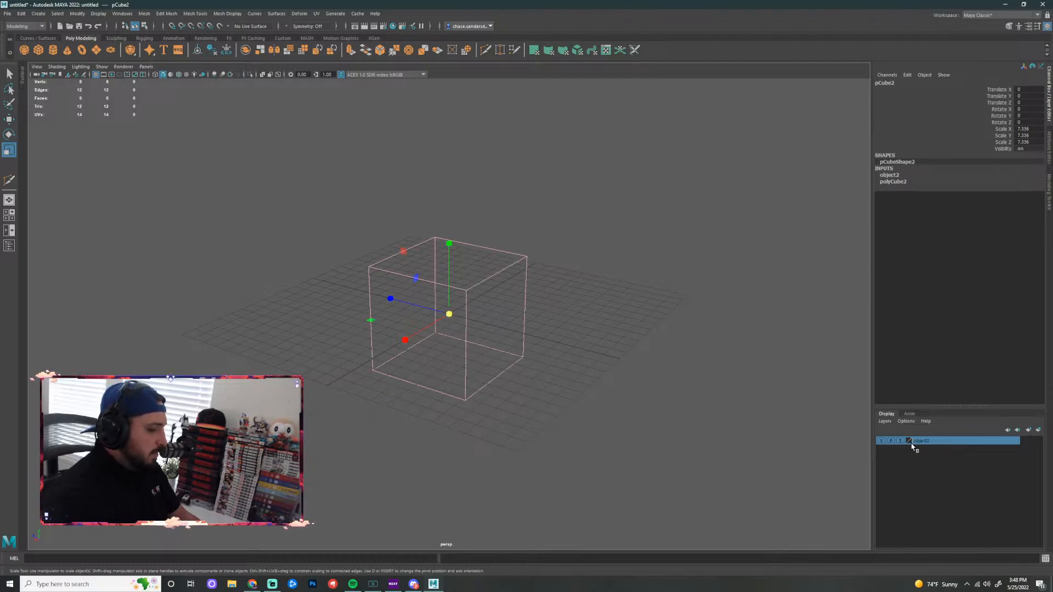
Set the object2 layer's display type to Reference and clear the cube's selection
left_click(900, 441)
left_click(901, 442)
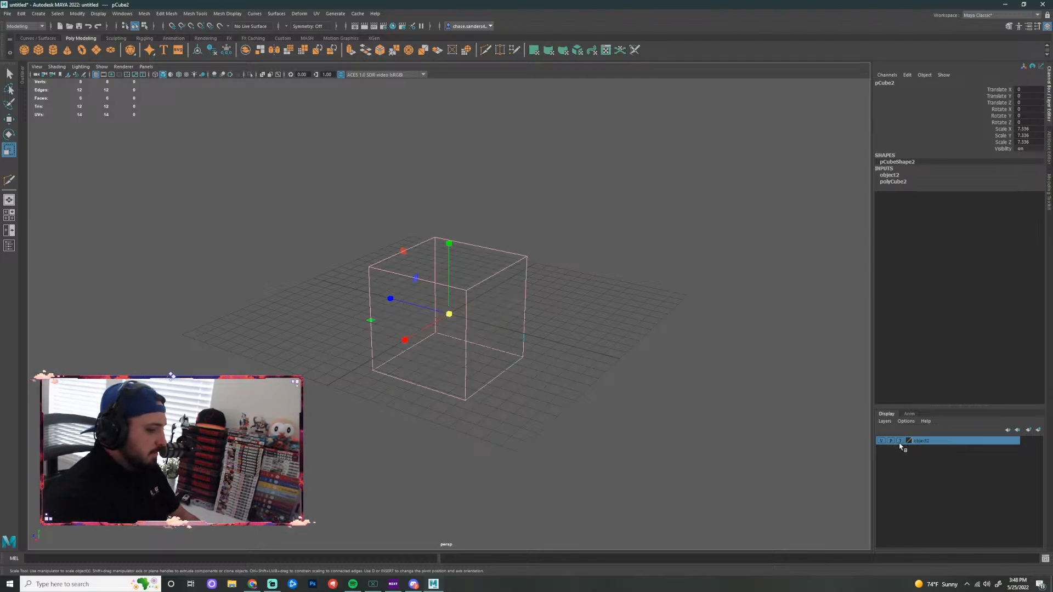
left_click(902, 441)
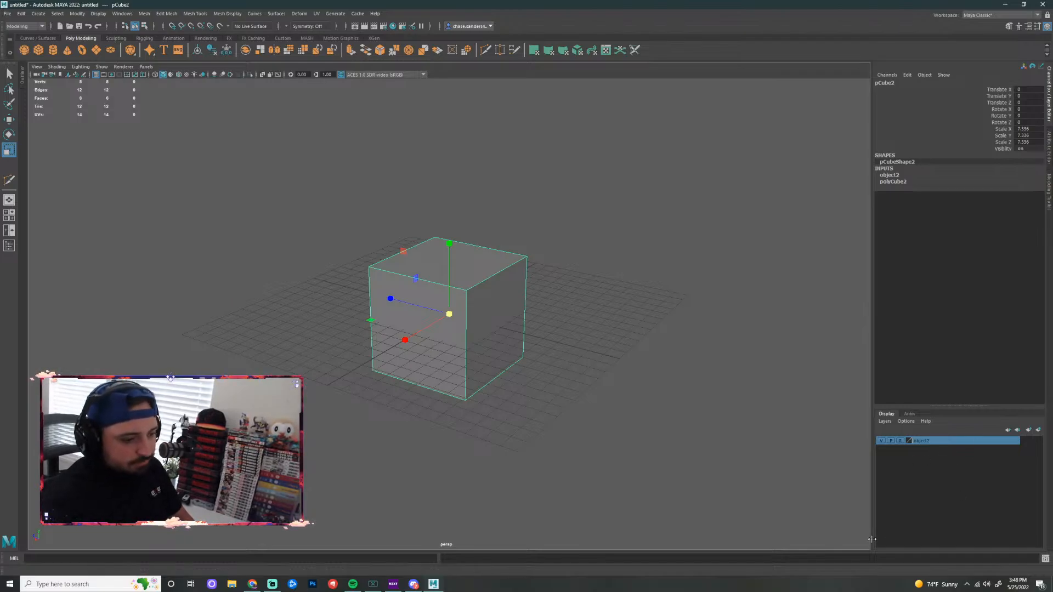
left_click(662, 312)
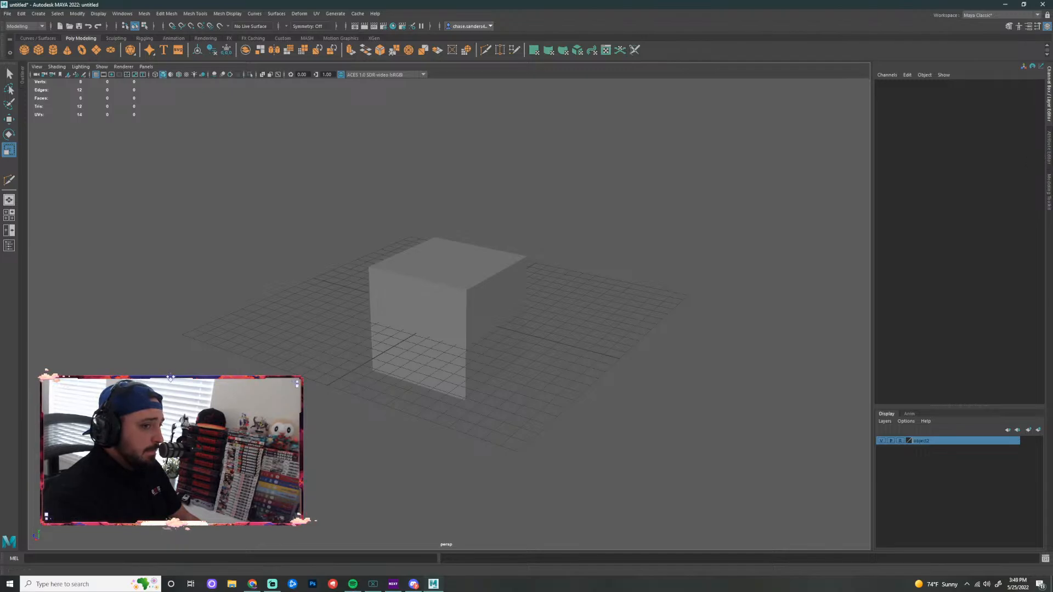
Return the object2 layer to normal display with playback on, and select the cube
left_click(1050, 149)
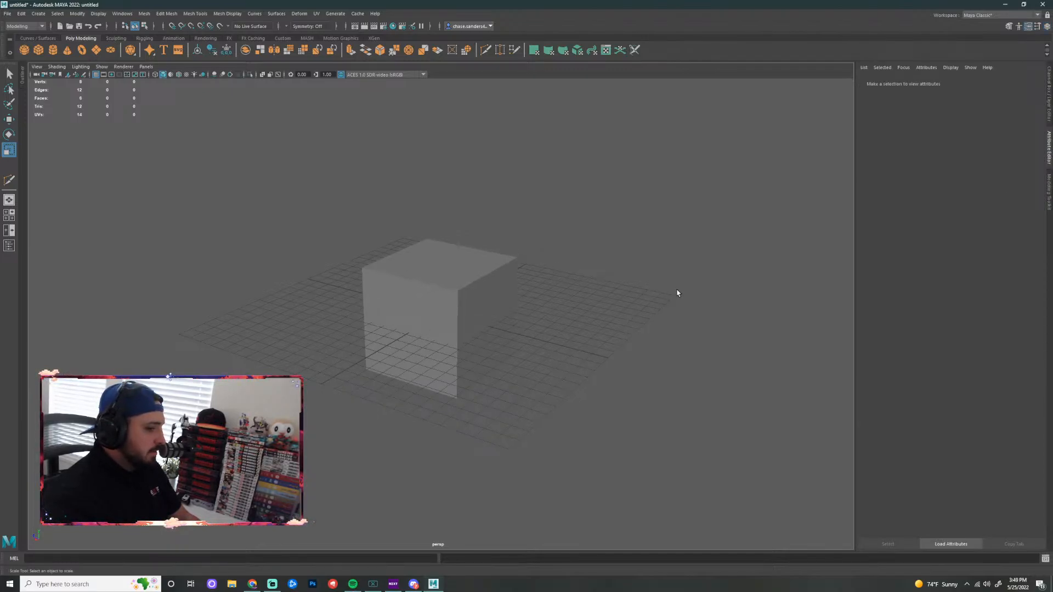
left_click(1050, 111)
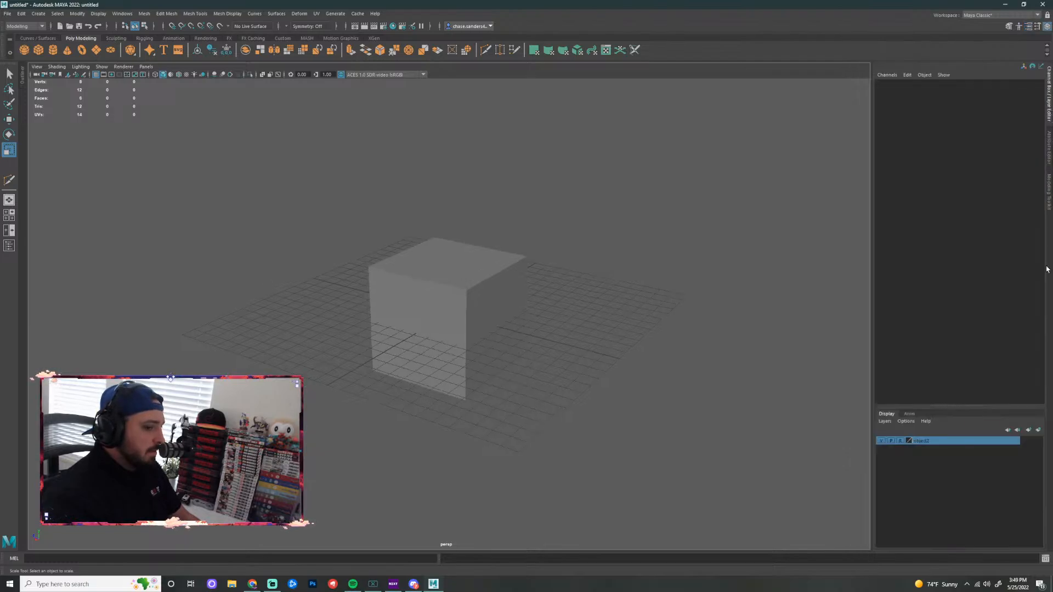
left_click(891, 441)
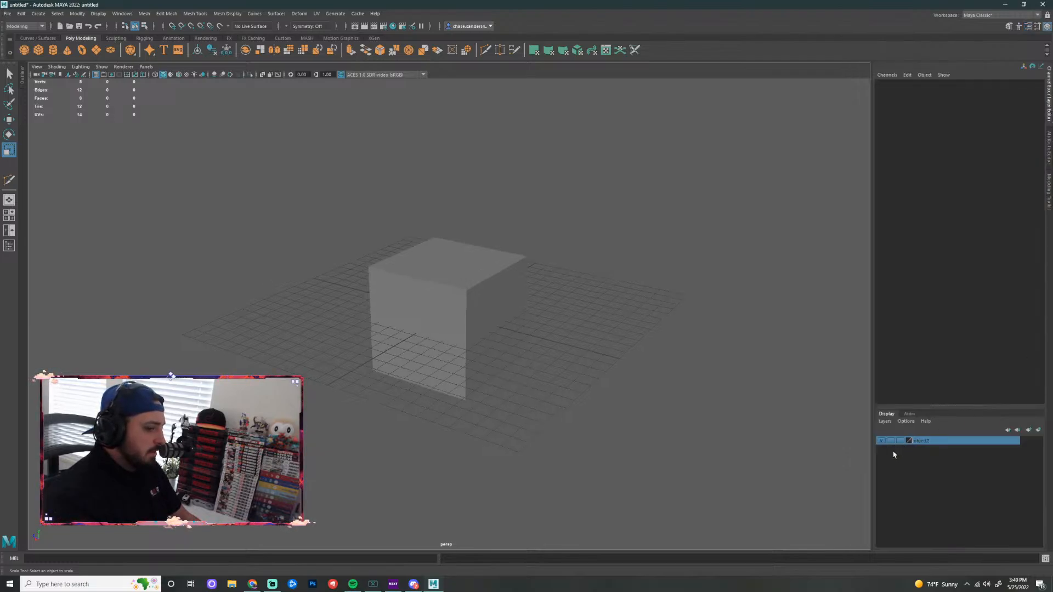
left_click(892, 441)
left_click(513, 301)
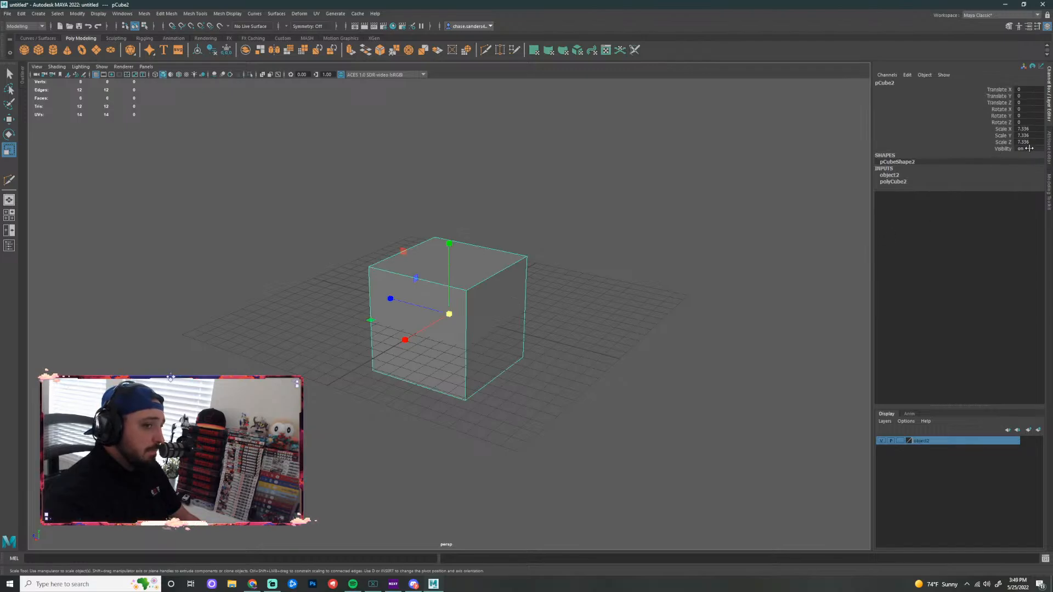
Review the selected cube's attributes across its transform, shape, layer, poly cube, shading group and material nodes
left_click(1050, 151)
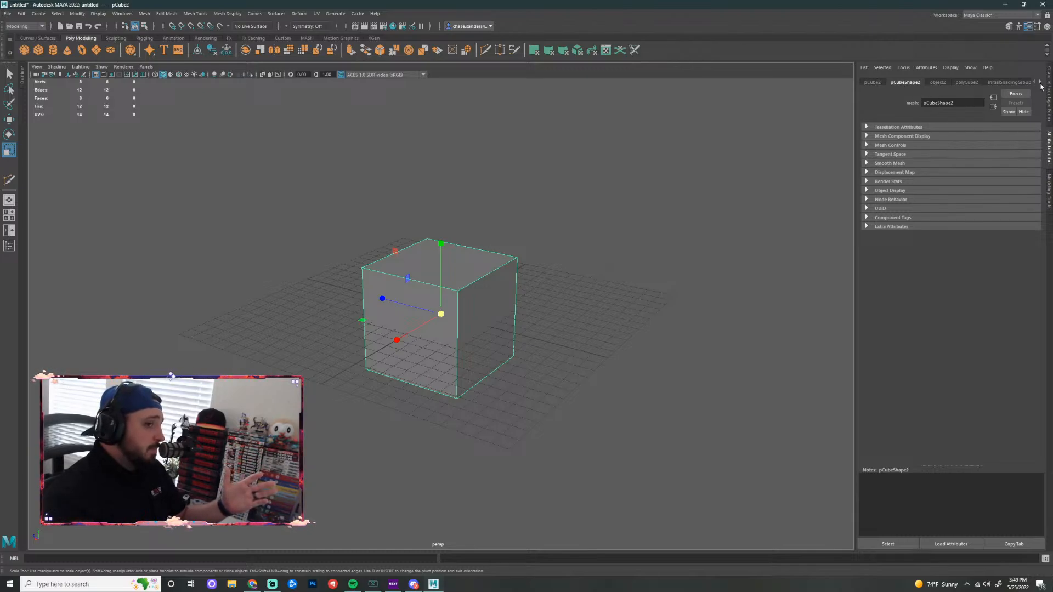
left_click(873, 82)
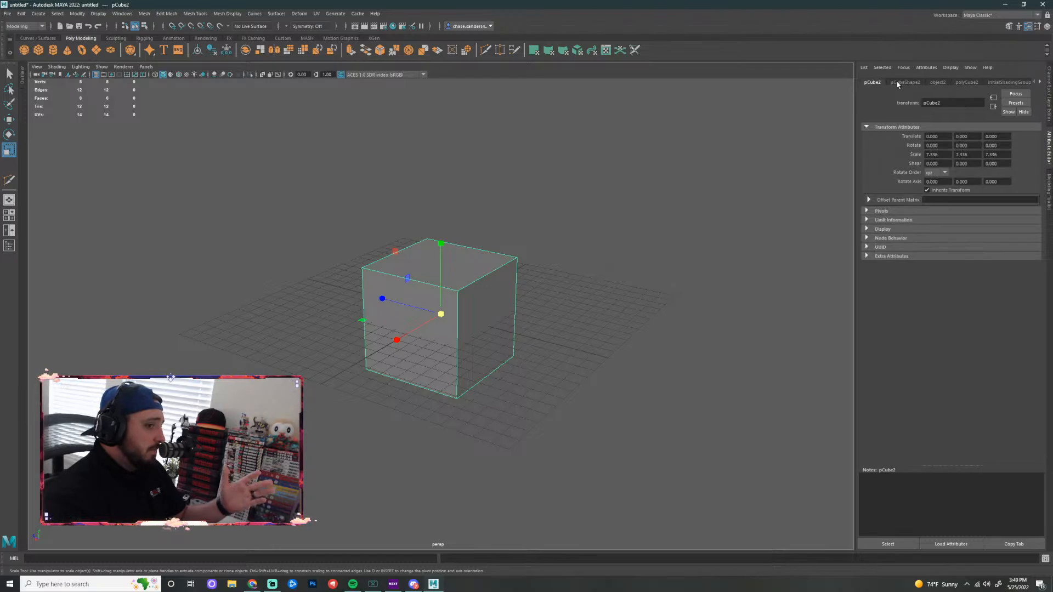
left_click(899, 83)
left_click(935, 83)
left_click(970, 83)
left_click(1007, 83)
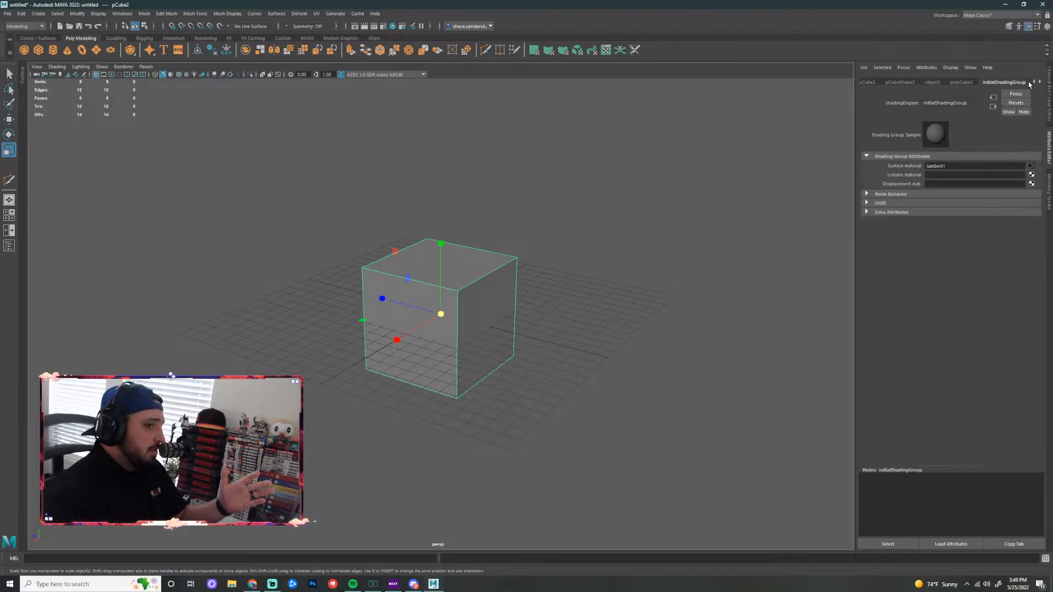
left_click(1040, 83)
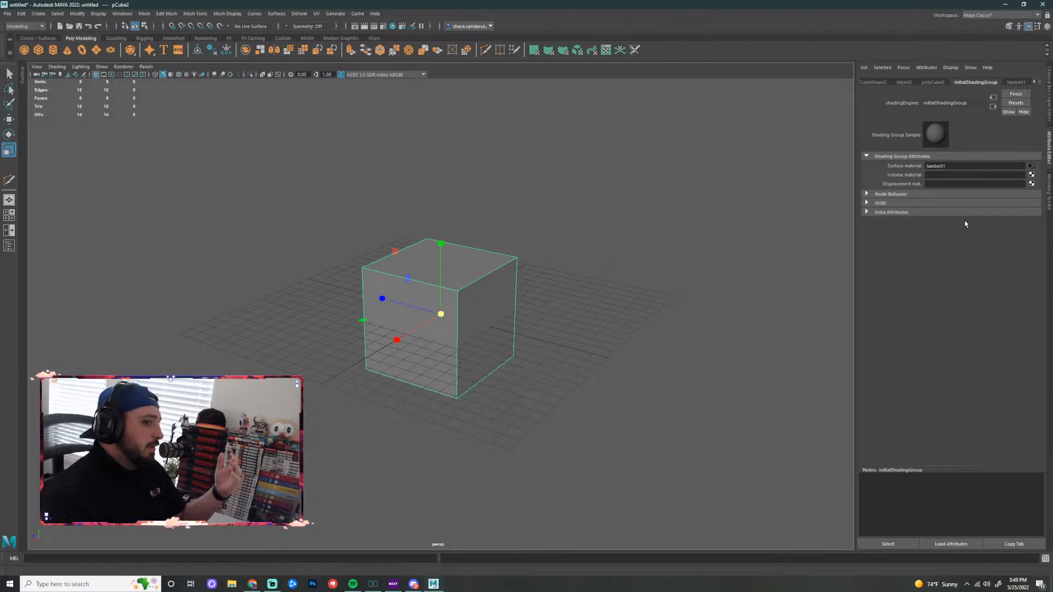
left_click(1014, 83)
left_click(934, 82)
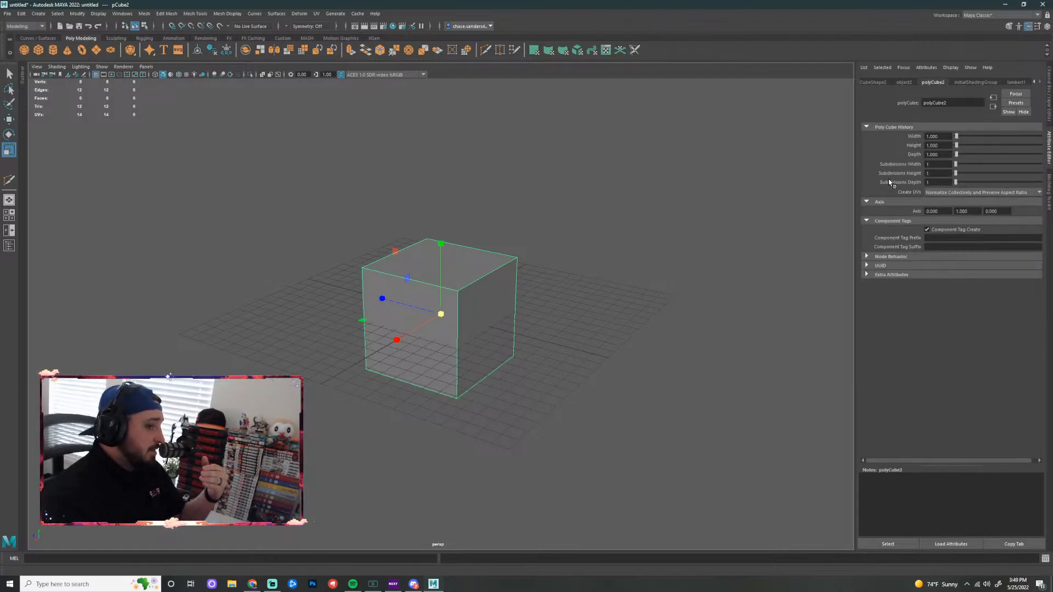
Examine the Display Type and Level of Detail choices in the object2 layer's drawing overrides
left_click(904, 82)
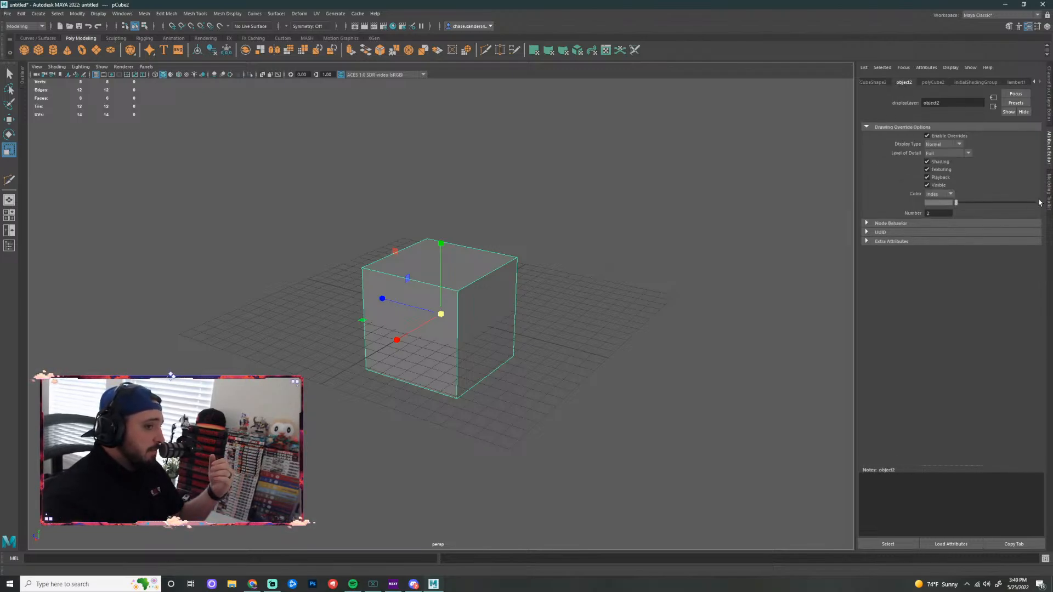
left_click(961, 145)
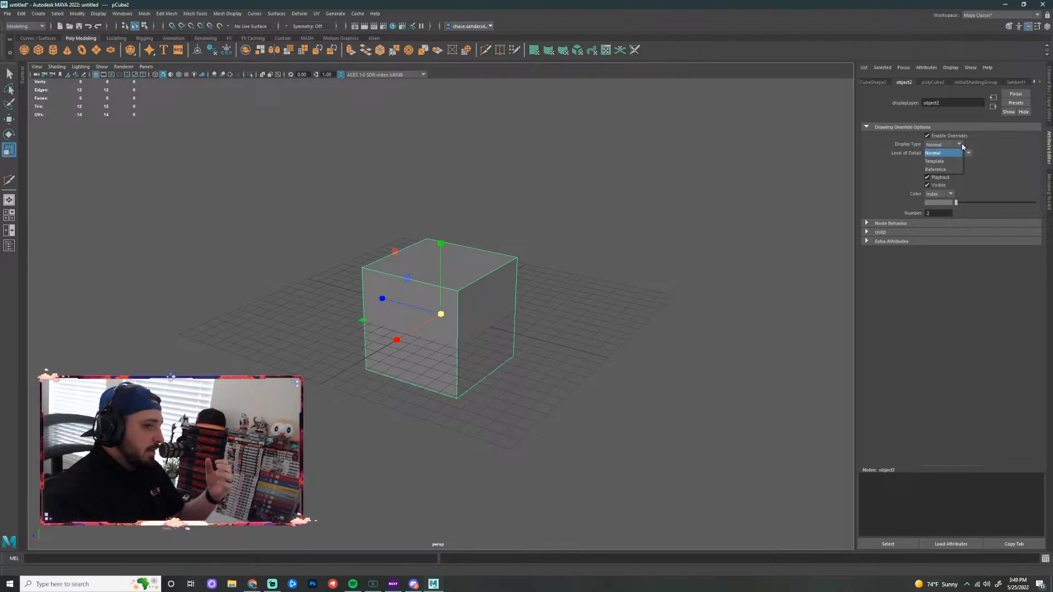
left_click(971, 154)
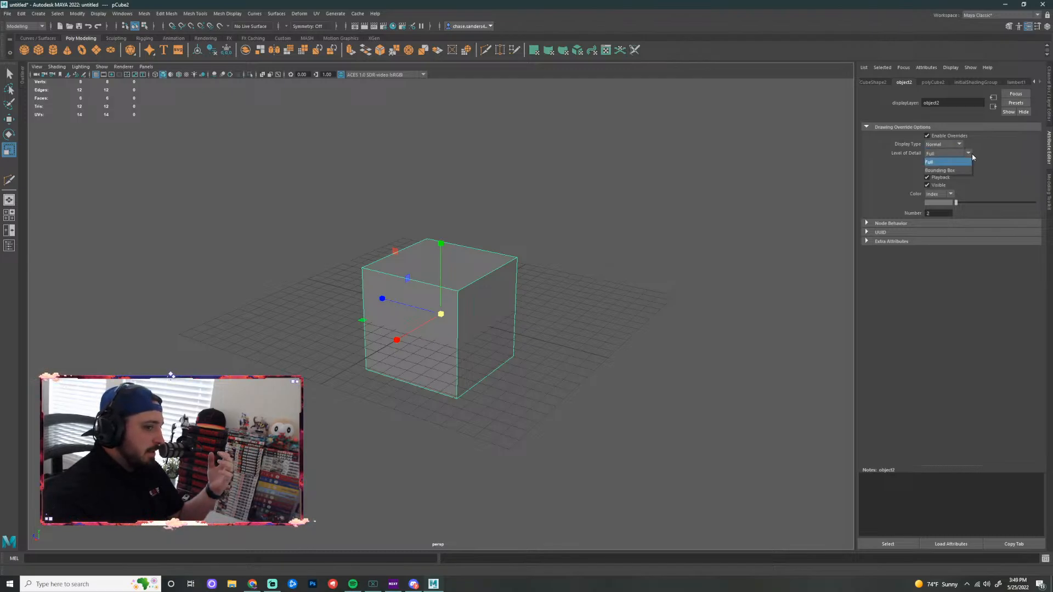
left_click(972, 155)
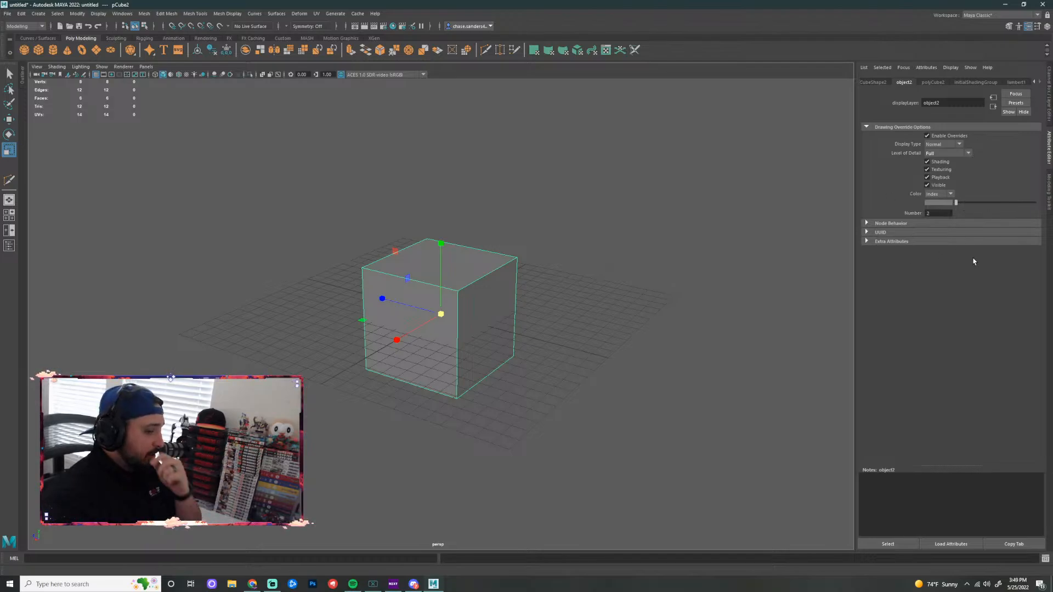
Compare the attributes of the cube's shape node, pCubeShape2, with those of its transform node, pCube2
left_click(873, 83)
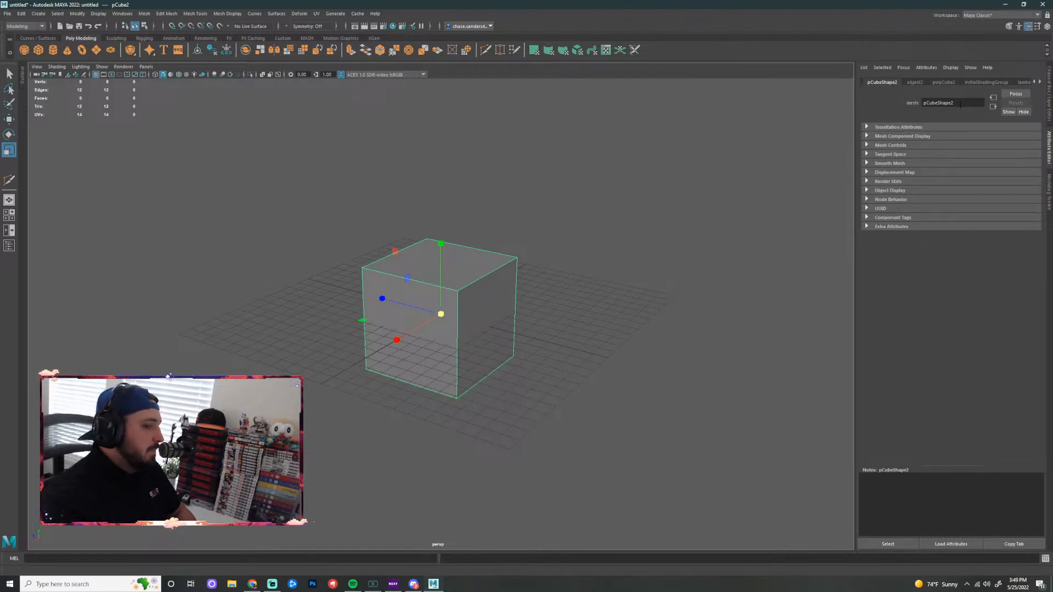
left_click(860, 83)
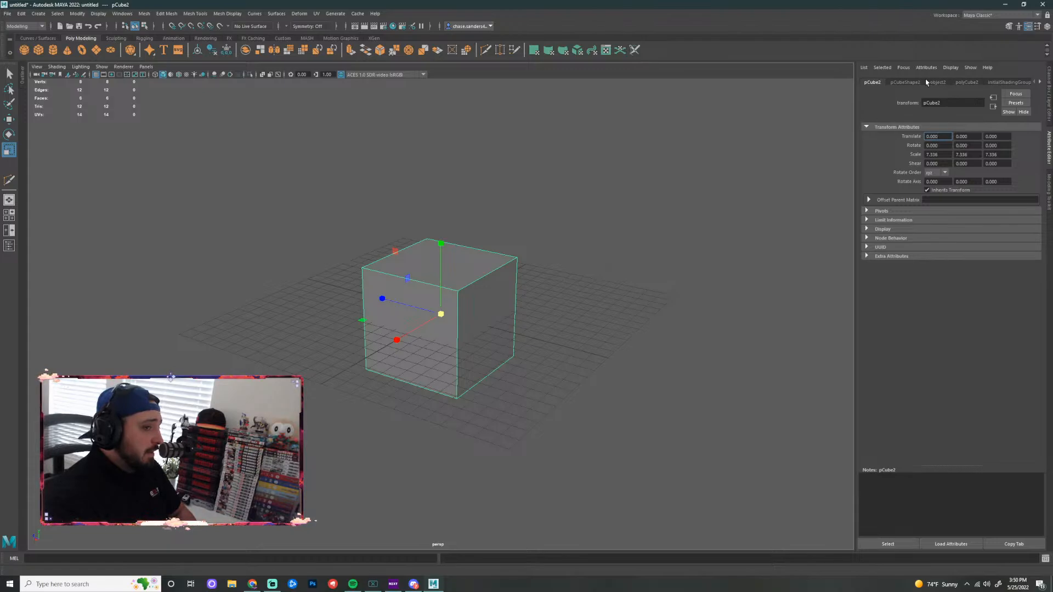
left_click(905, 82)
left_click(872, 82)
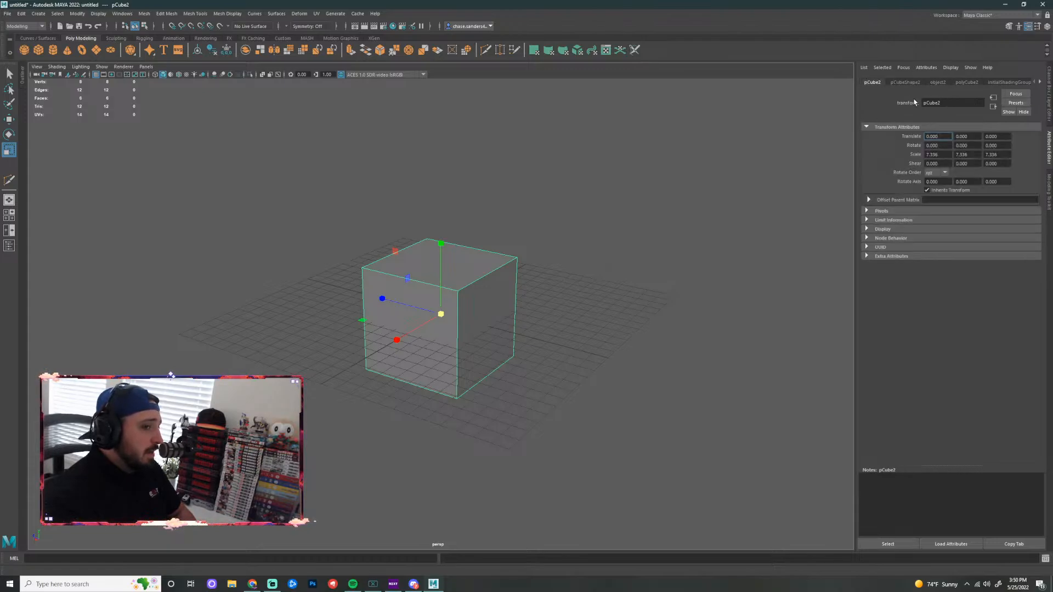
left_click(905, 82)
left_click(873, 83)
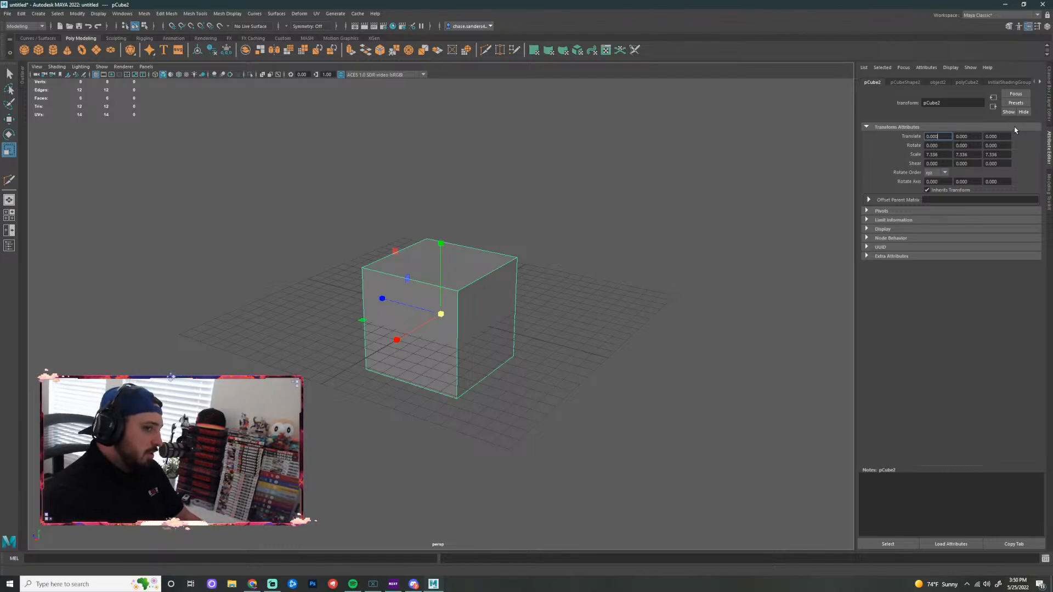
Set the cube's Translate X, Y and Z values to 1
left_click_drag(943, 139, 880, 138)
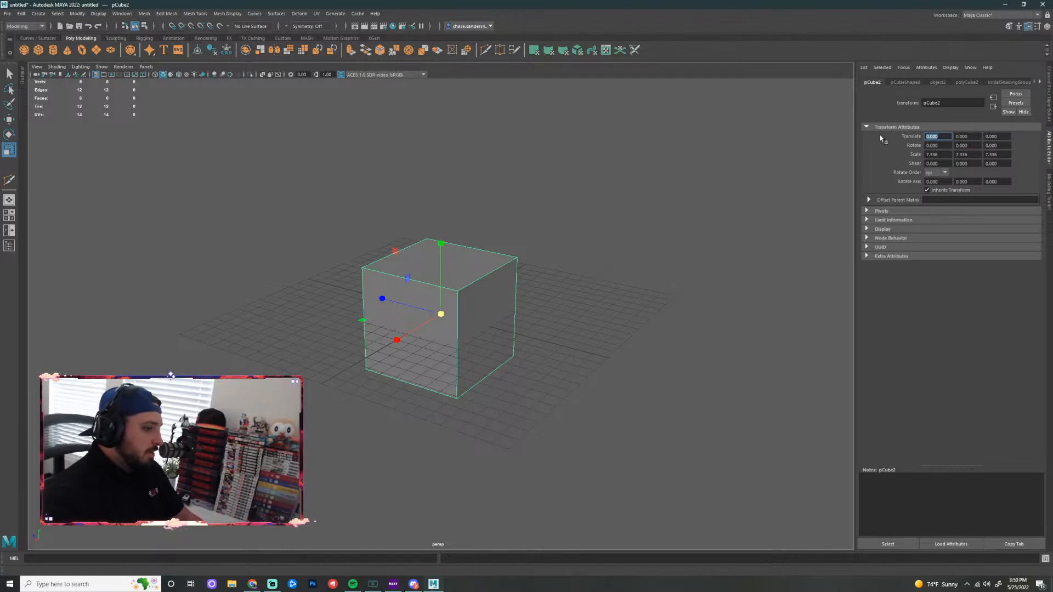
type("1")
key("Tab")
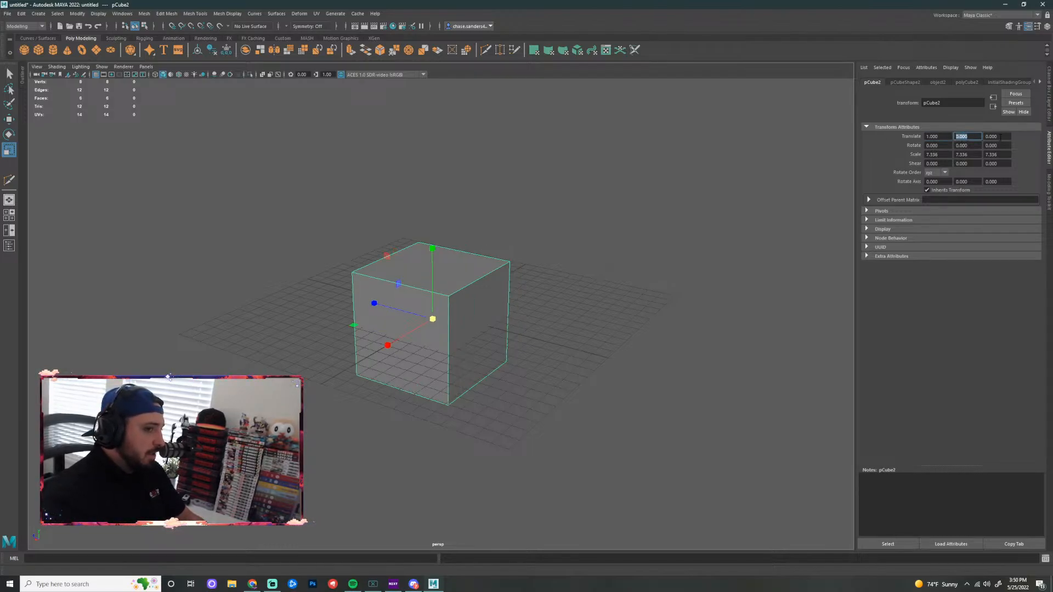
type("1")
key("Tab")
type("1")
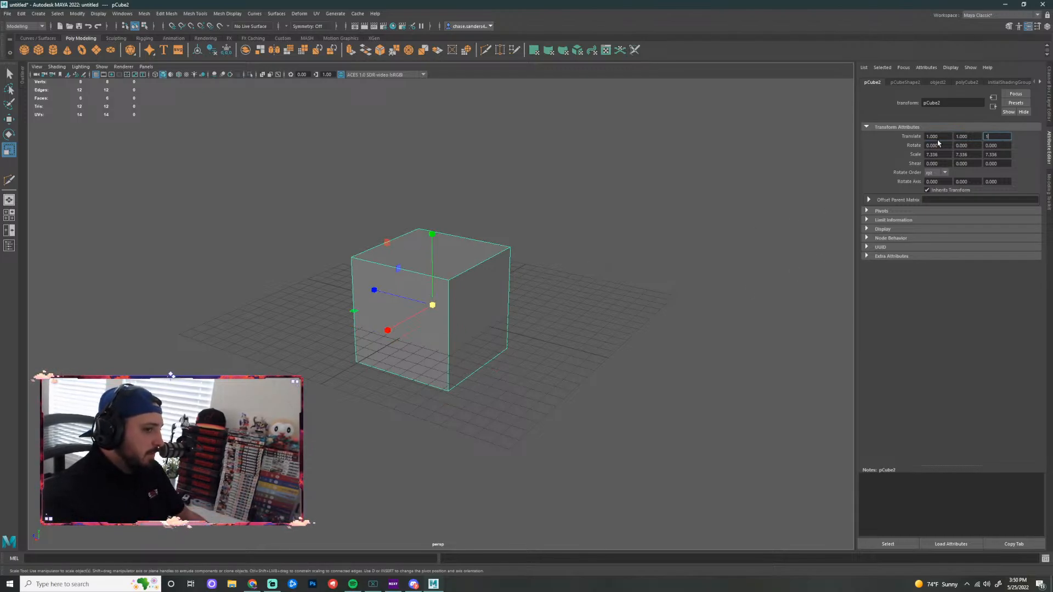
key("Tab")
Reset the cube's Translate X, Y and Z values to 0 and show the object2 layer's attributes
type("0")
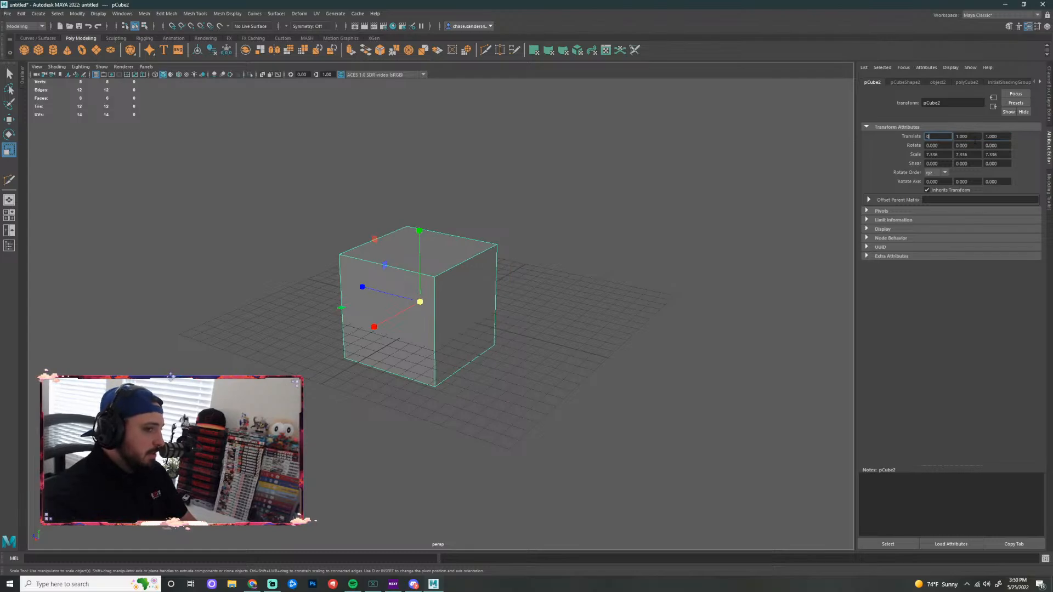
key("Tab")
type("0")
key("Tab")
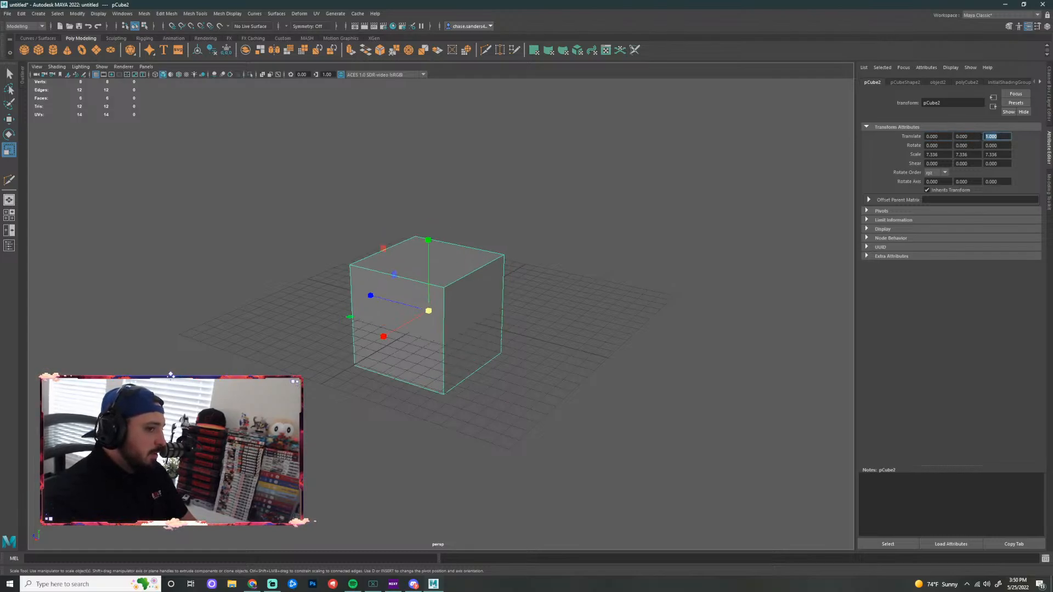
type("0")
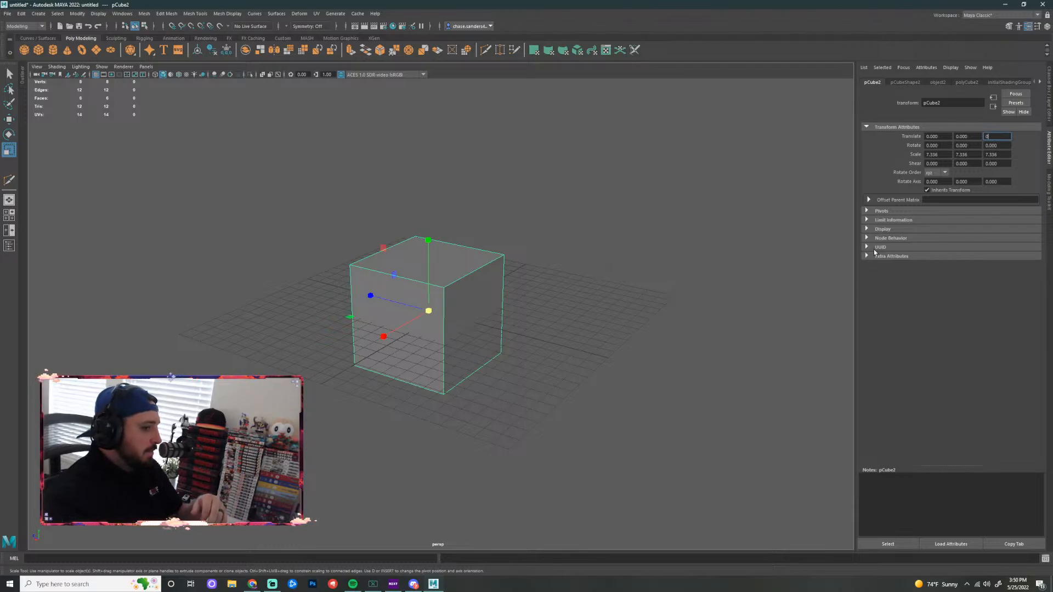
left_click(939, 83)
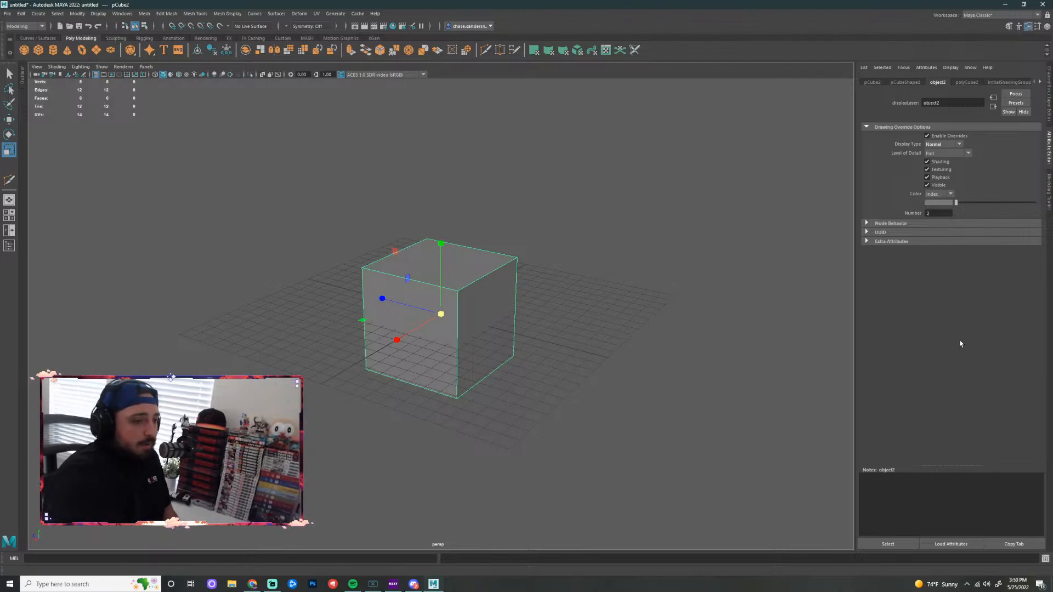
Look over the Channel Box, Attribute Editor and Modeling Toolkit for the selected cube
left_click(1050, 109)
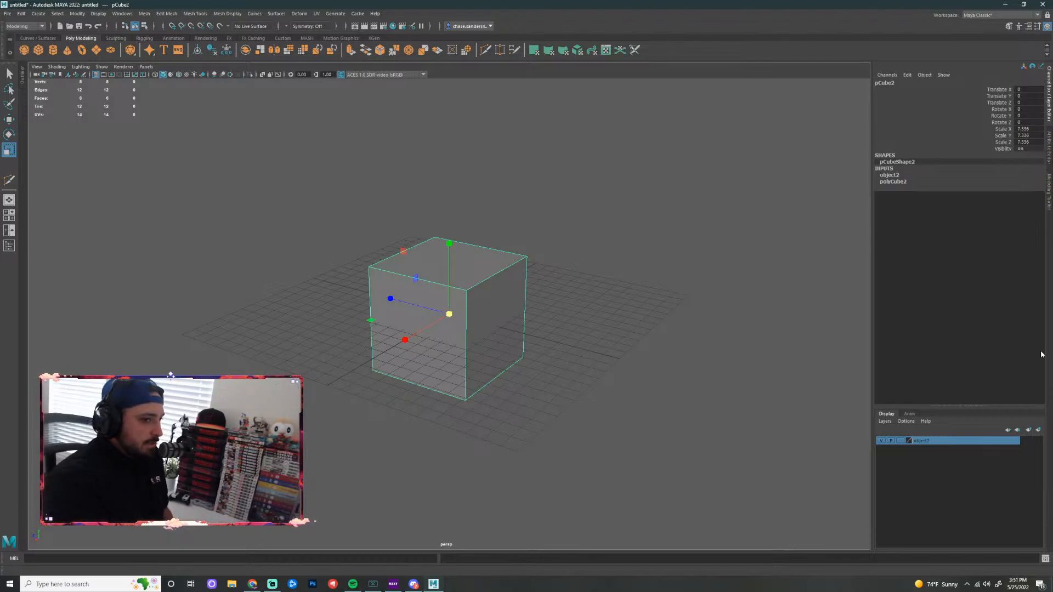
left_click(1049, 152)
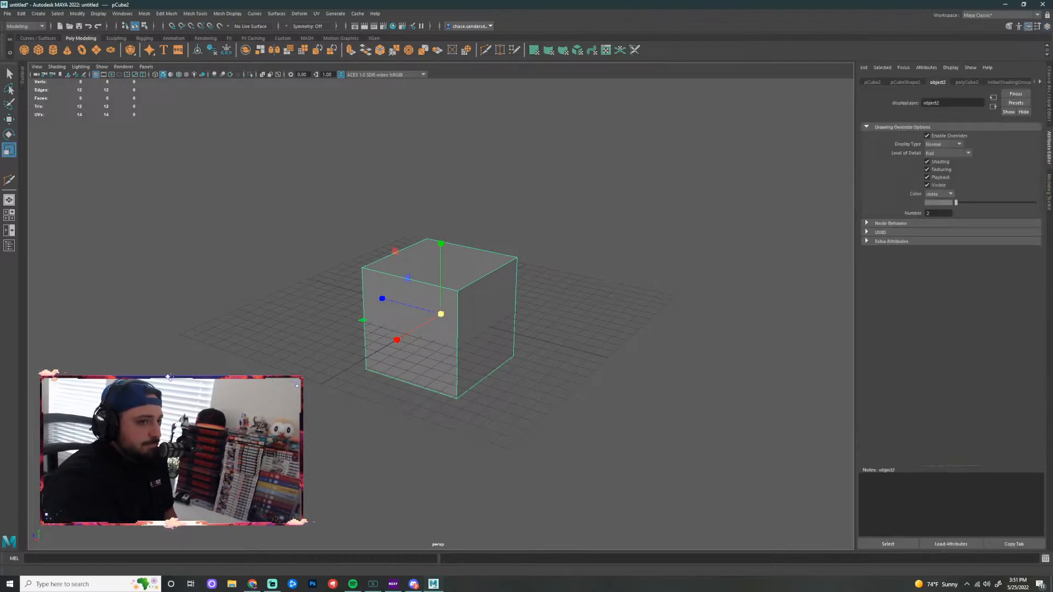
left_click(1049, 199)
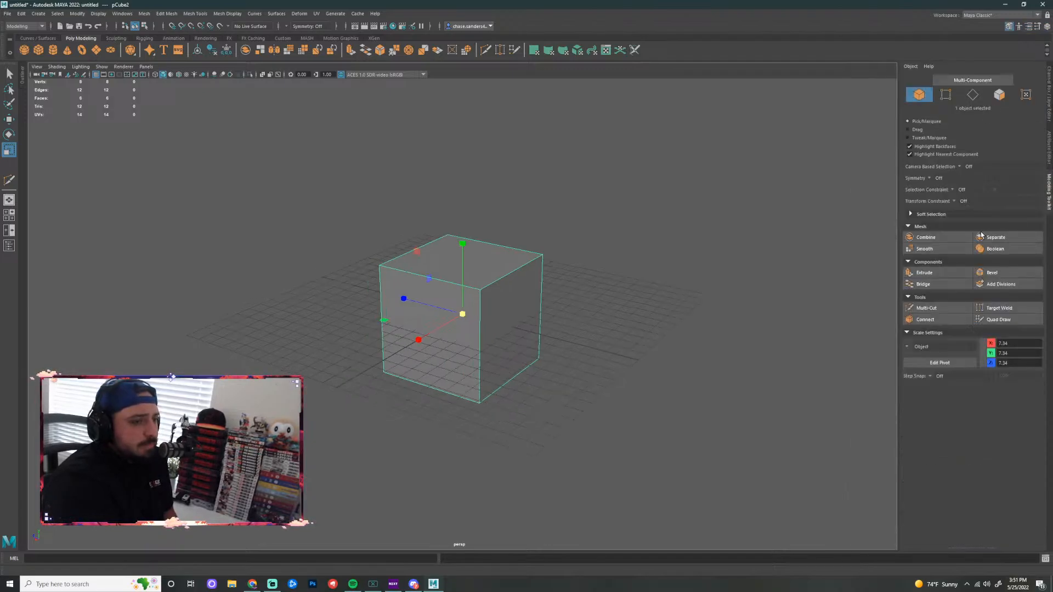
Set the cube's width, height and depth subdivisions to 2 in its polyCube2 attributes
left_click(1049, 153)
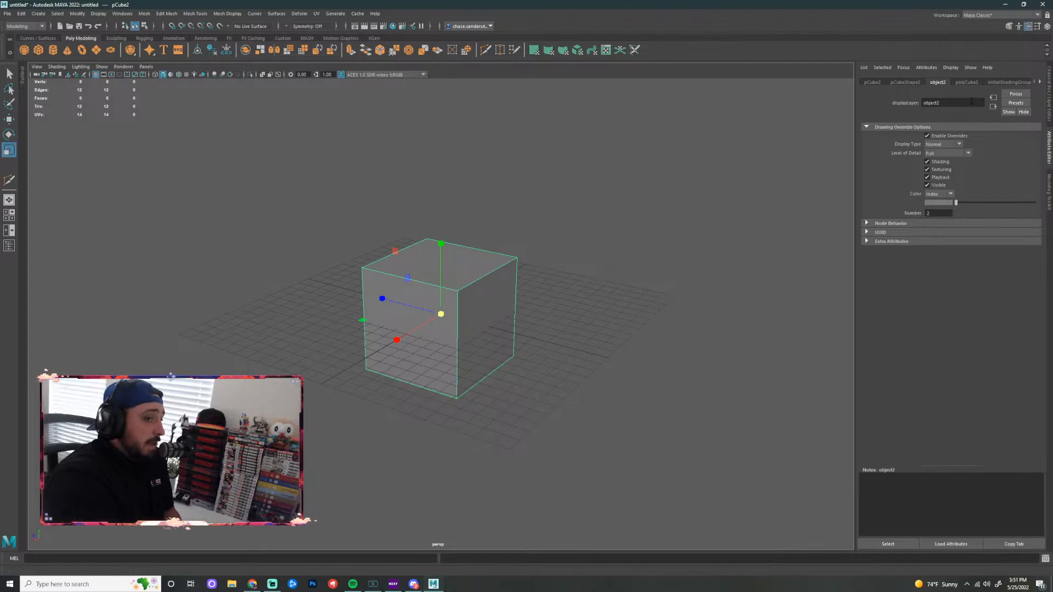
left_click(966, 83)
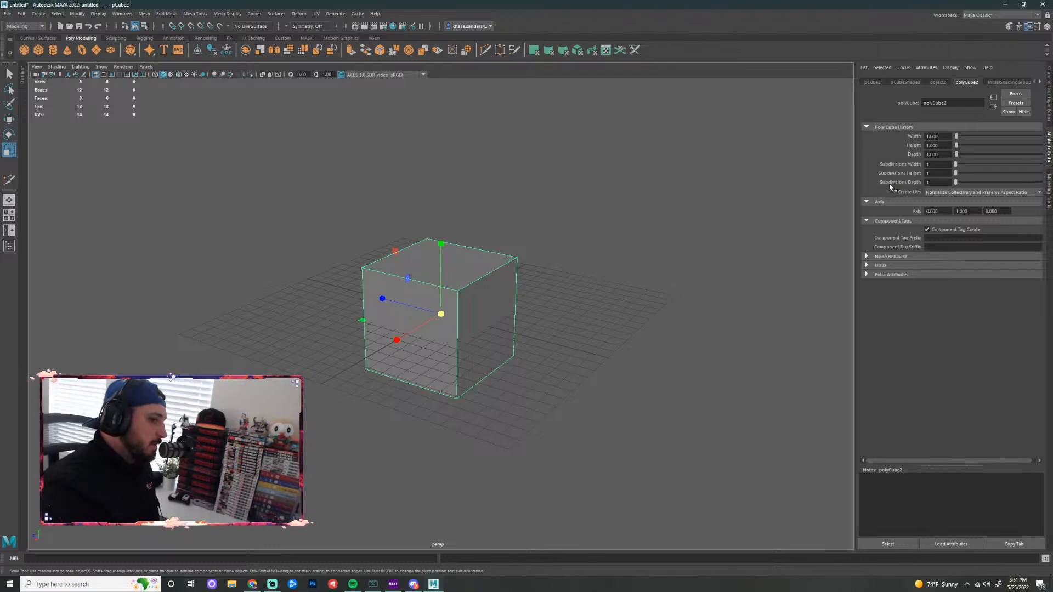
left_click_drag(956, 168, 957, 185)
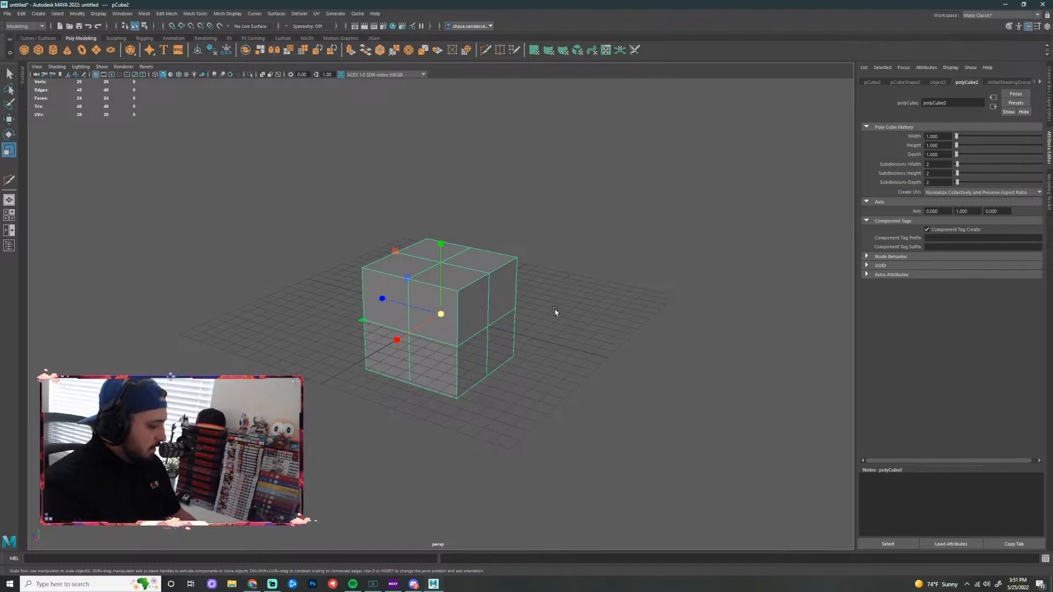
mouse_move(594, 288)
left_mouse_down("alt")
mouse_move(561, 176)
mouse_move(521, 237)
mouse_move(558, 279)
mouse_move(596, 281)
left_mouse_up("alt")
key("super")
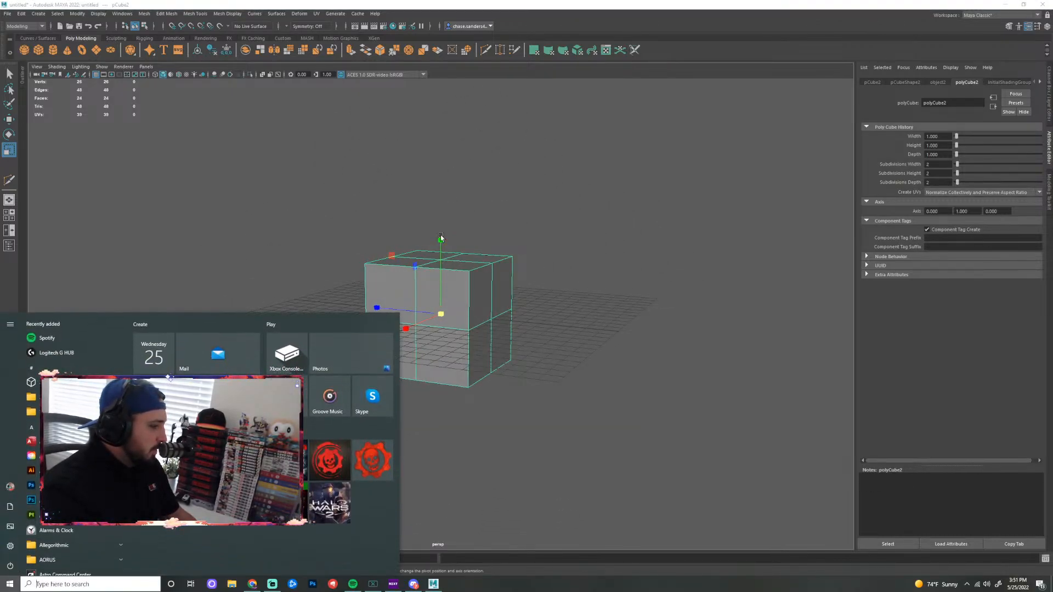
left_click(595, 284)
key("ctrl+z")
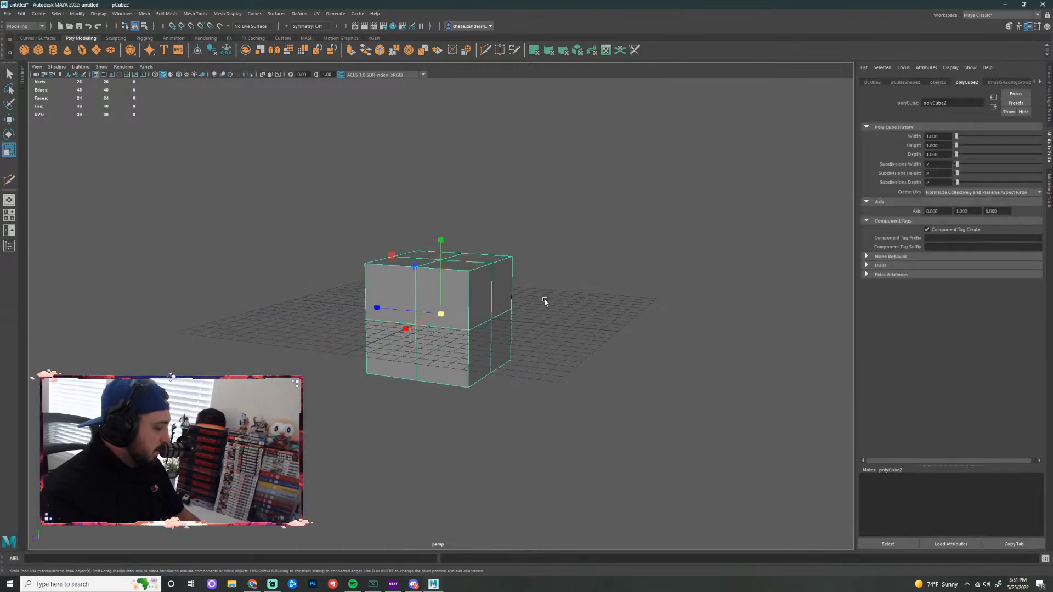
Scale the subdivided cube up uniformly and move it up and to one side along the Z axis
left_click_drag(442, 314, 496, 308)
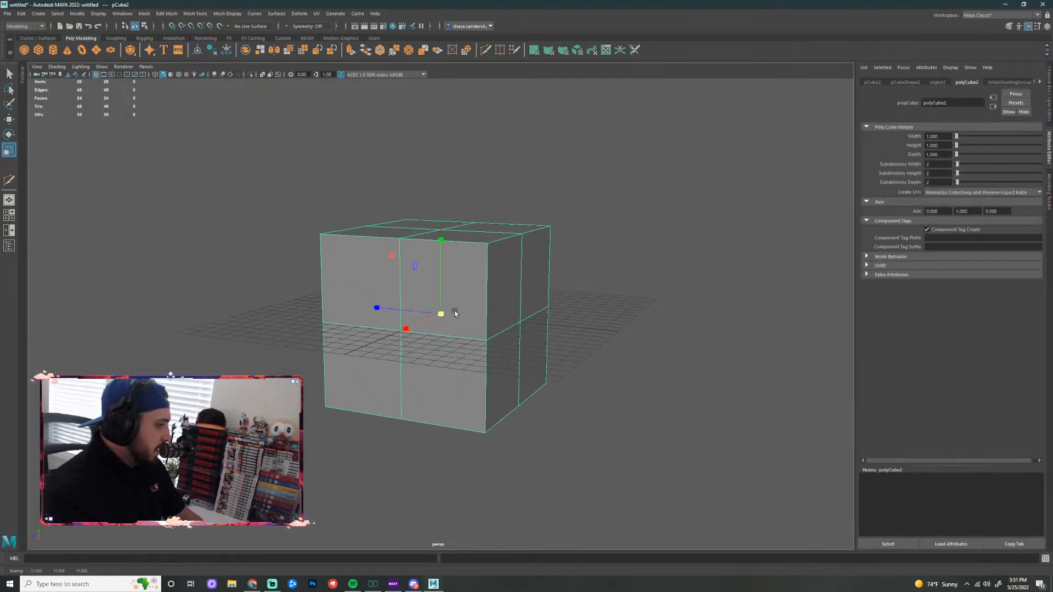
key("w")
left_click_drag(438, 239, 437, 182)
left_click_drag(377, 252, 264, 250)
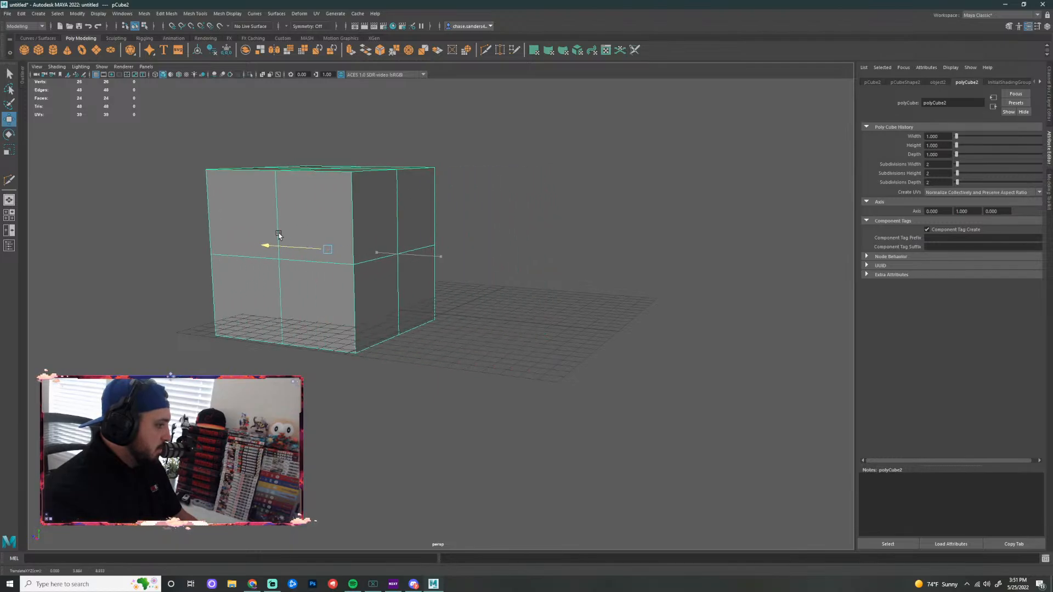
Add a second polygon cube, scale it uniformly to about 7.7, and move it to about Y 5.03, Z -6.95 beside the first
left_click(39, 50)
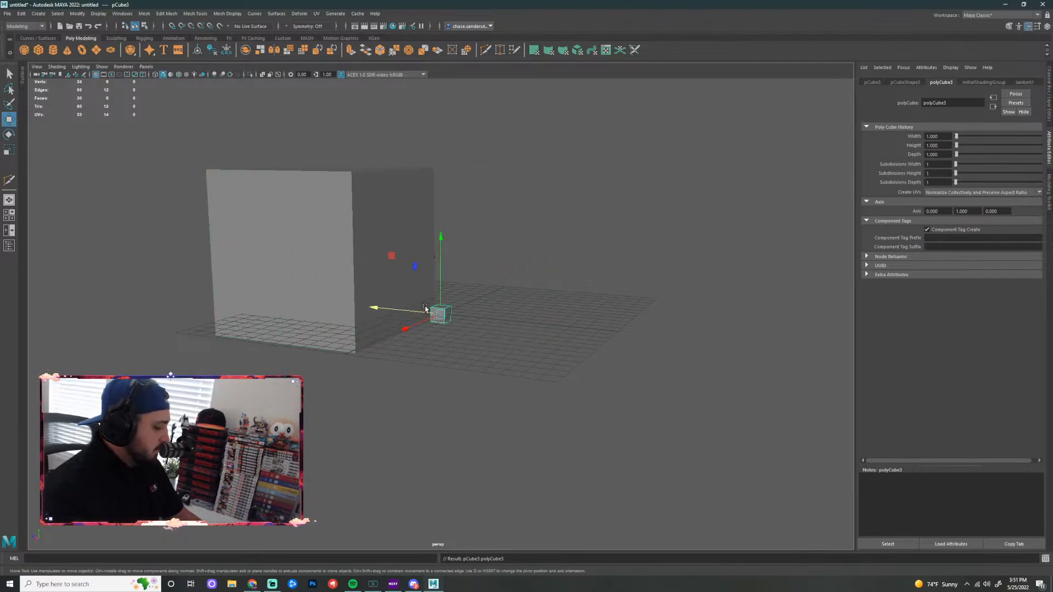
key("r")
left_click_drag(456, 305, 494, 306)
key("w")
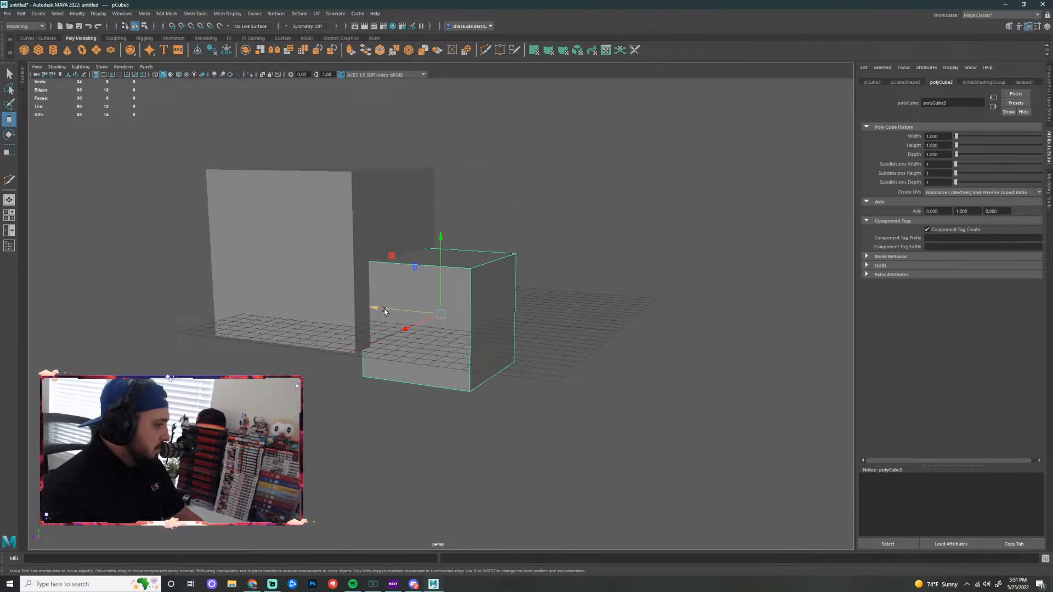
left_click_drag(377, 308, 486, 307)
left_click_drag(542, 259, 536, 211)
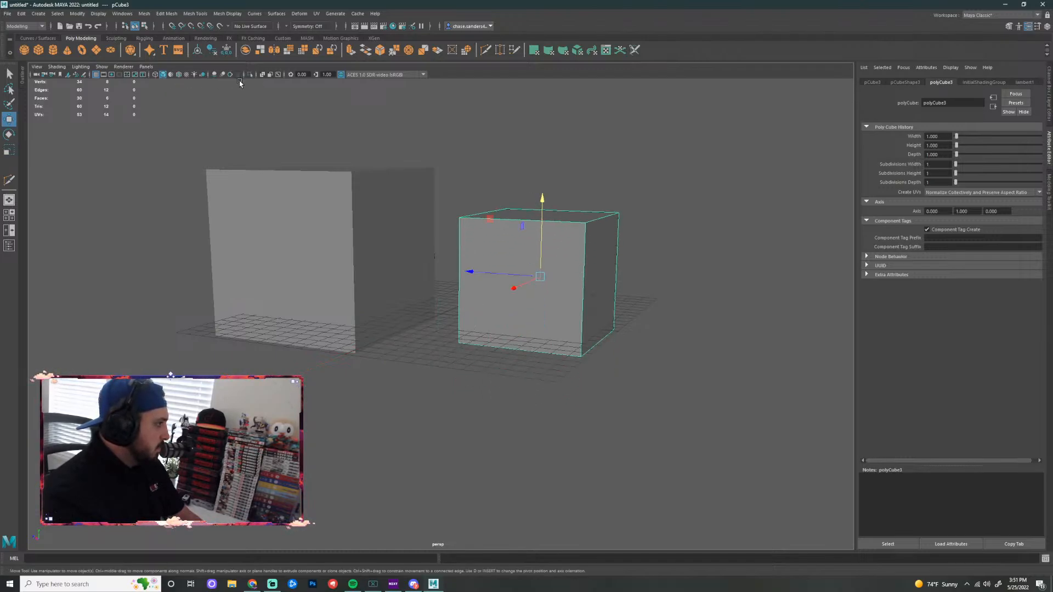
Turn on wireframe-on-shaded display in the viewport and clear the selection to view both cubes' edges
left_click(179, 75)
left_click(651, 266)
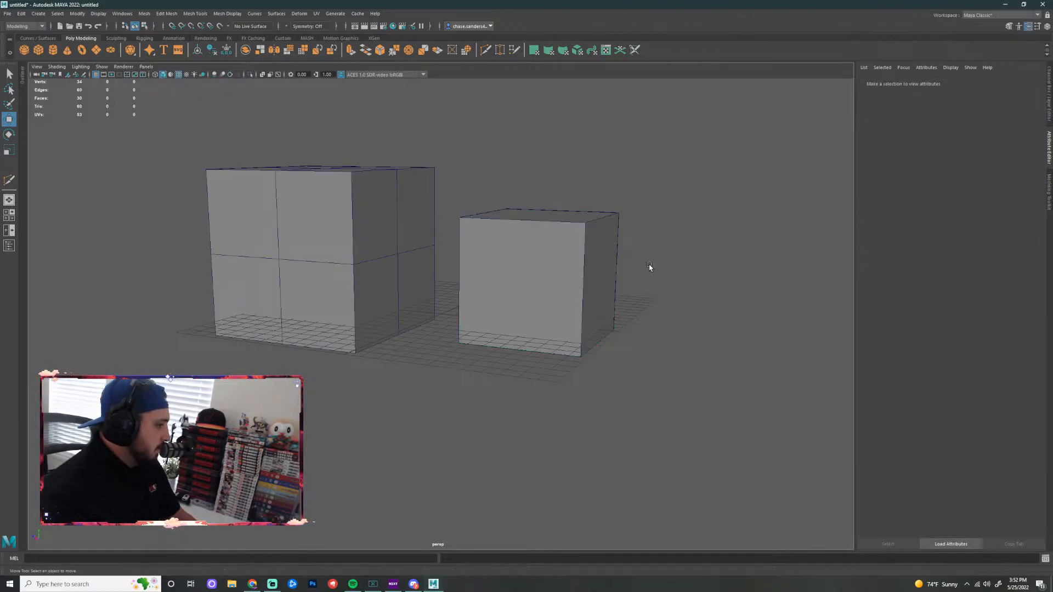
scroll(425, 299, "up", 3)
left_click_drag(454, 285, 411, 308, "alt")
key("super")
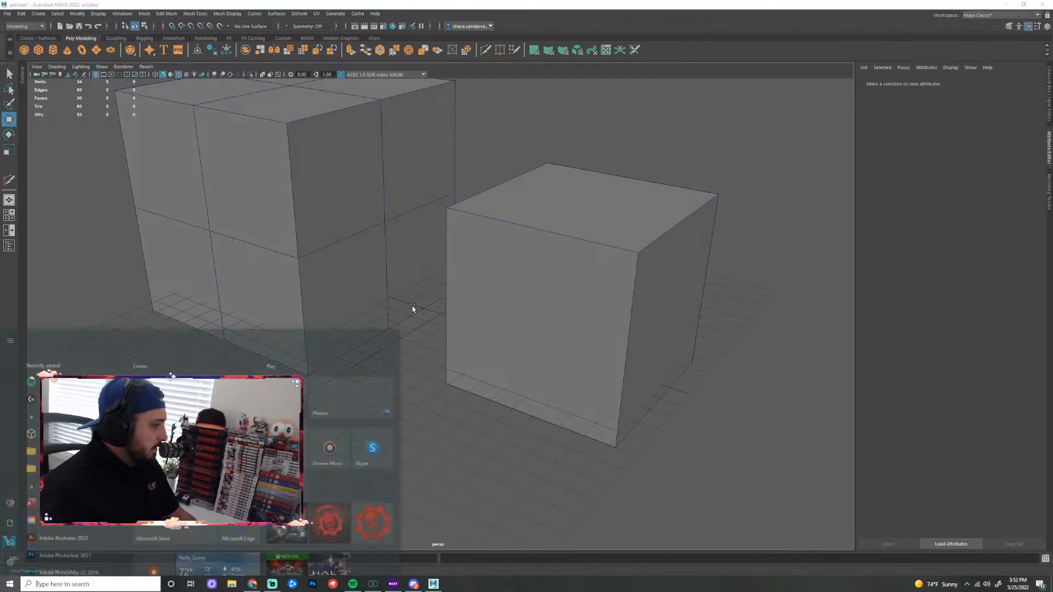
scroll(420, 309, "down", 2)
left_click(540, 217)
scroll(368, 216, "down", 3)
Compare the subdivision attributes of the larger and smaller cubes by selecting each one
left_click(349, 277)
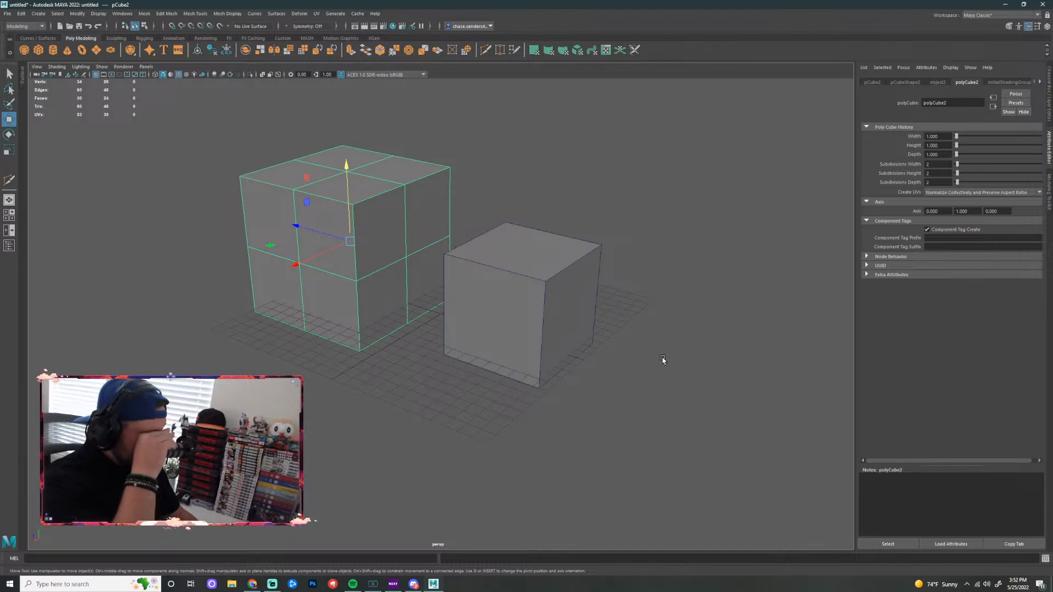
left_click(513, 308)
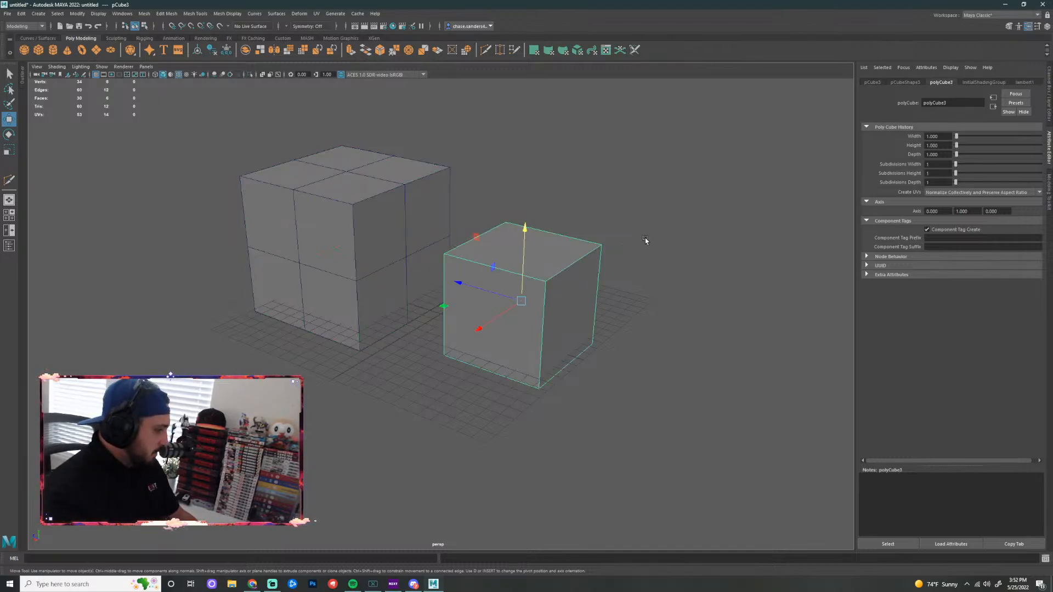
left_click(637, 195)
left_click(484, 296)
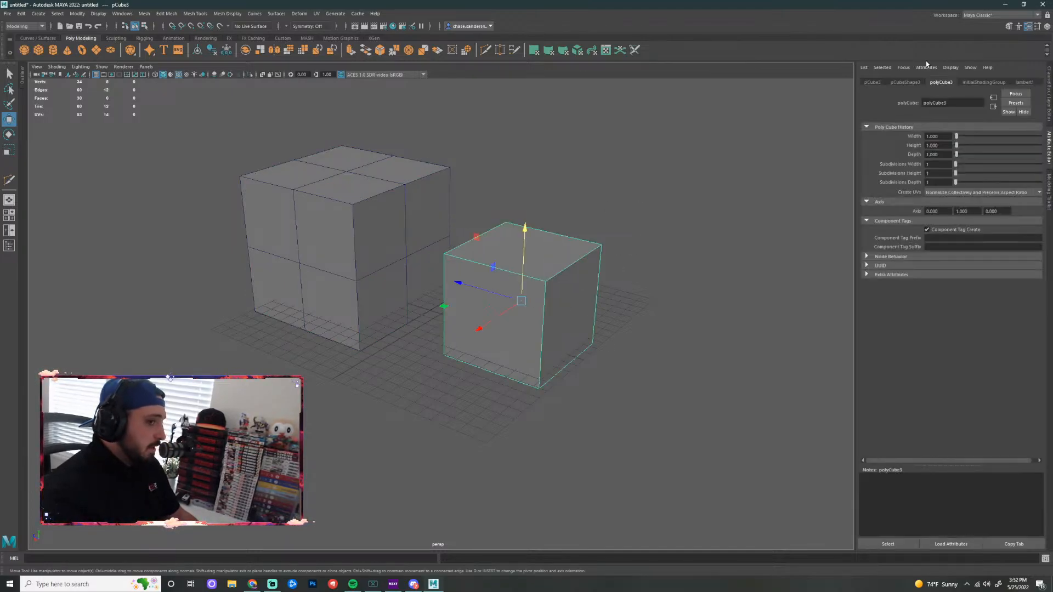
Examine the Modeling Toolkit for the smaller cube, including its Soft Selection and Move Settings sections
left_click(1049, 198)
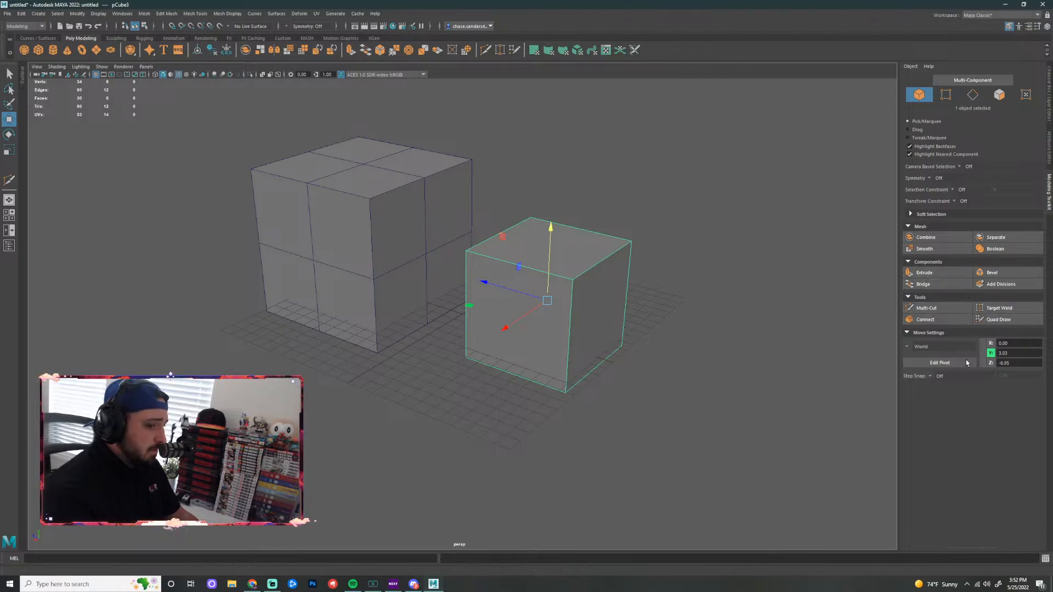
left_click(722, 412)
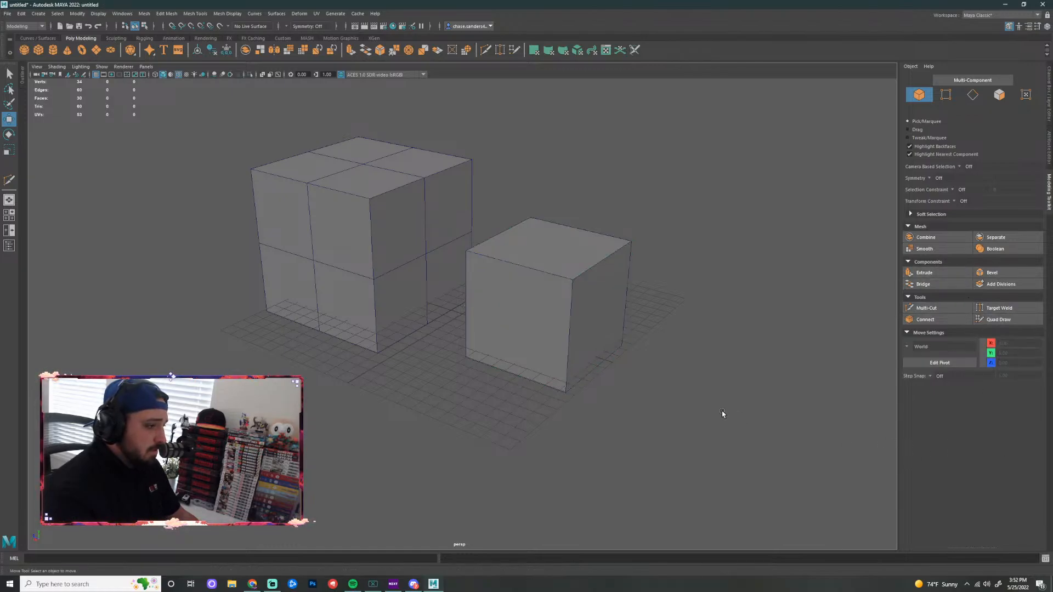
left_click(551, 308)
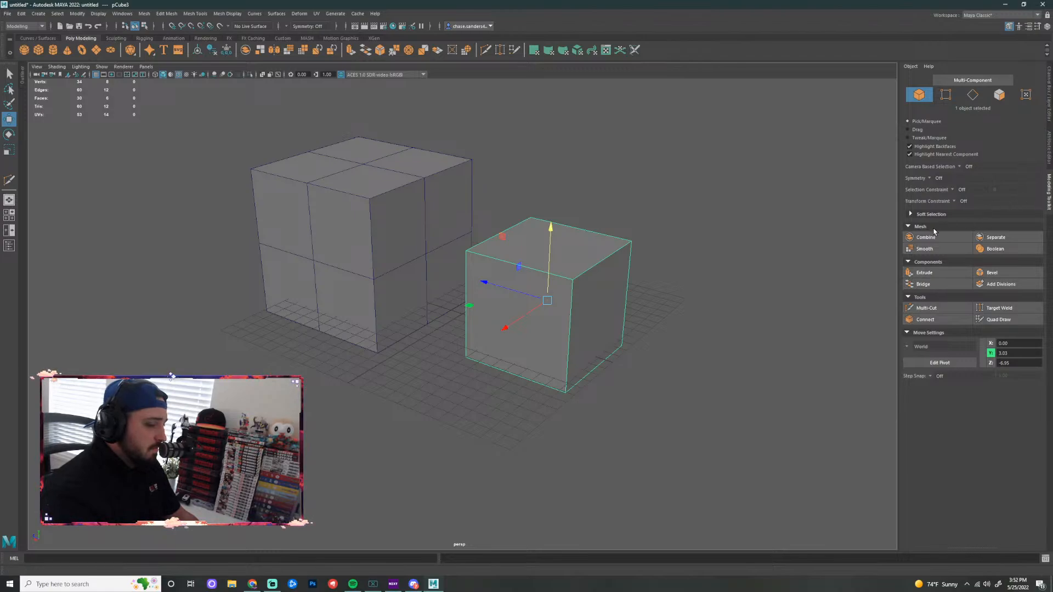
left_click(907, 334)
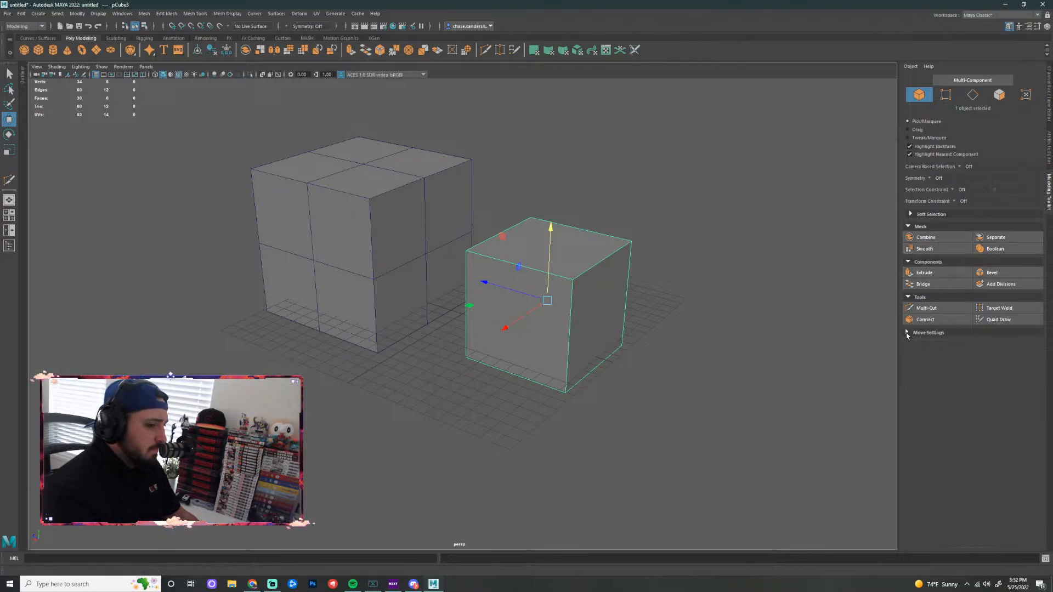
left_click(907, 333)
left_click(907, 334)
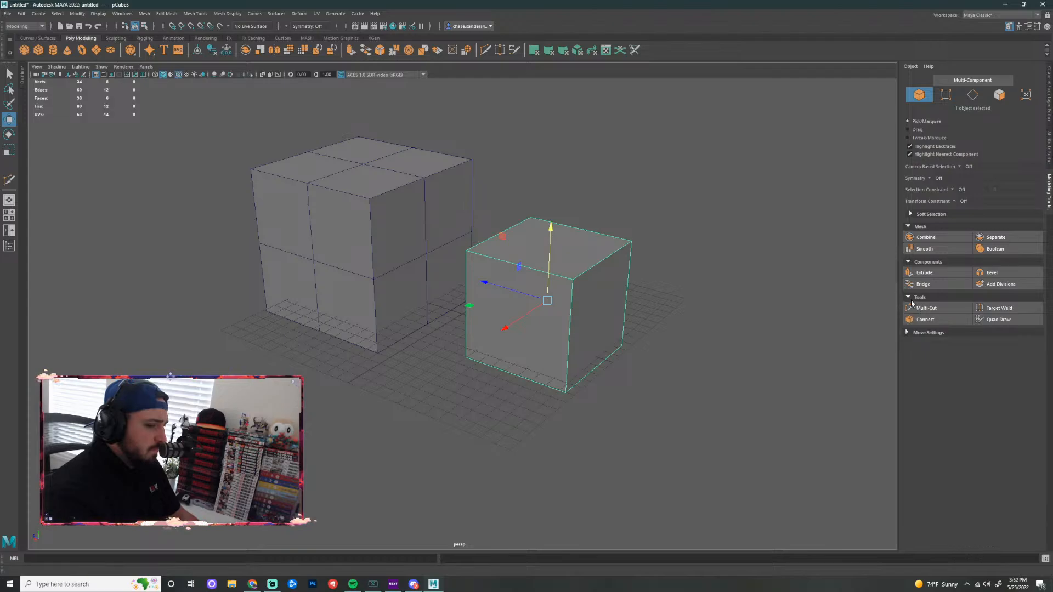
left_click(911, 214)
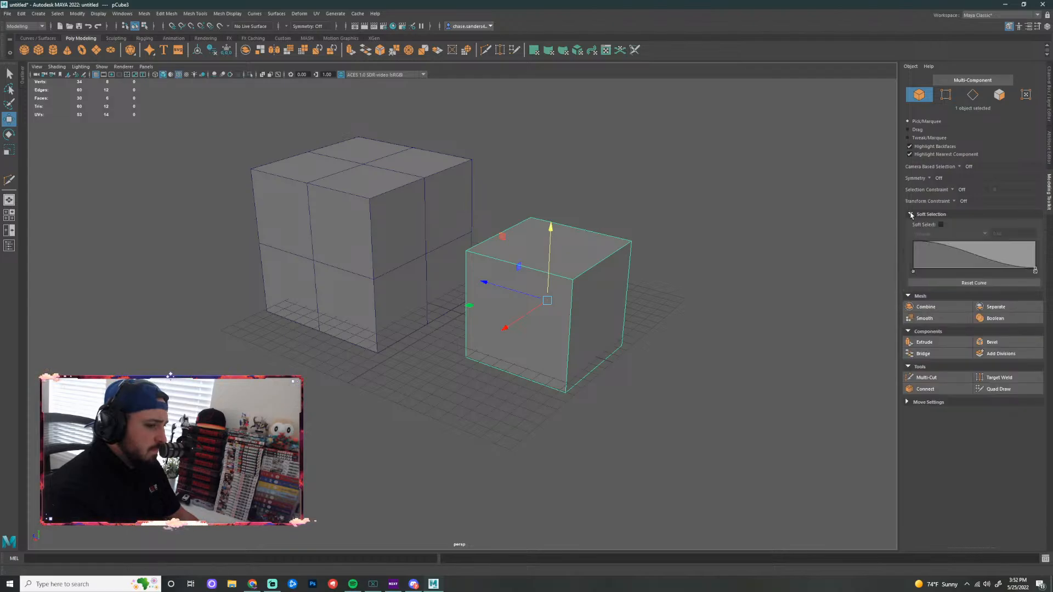
left_click(911, 214)
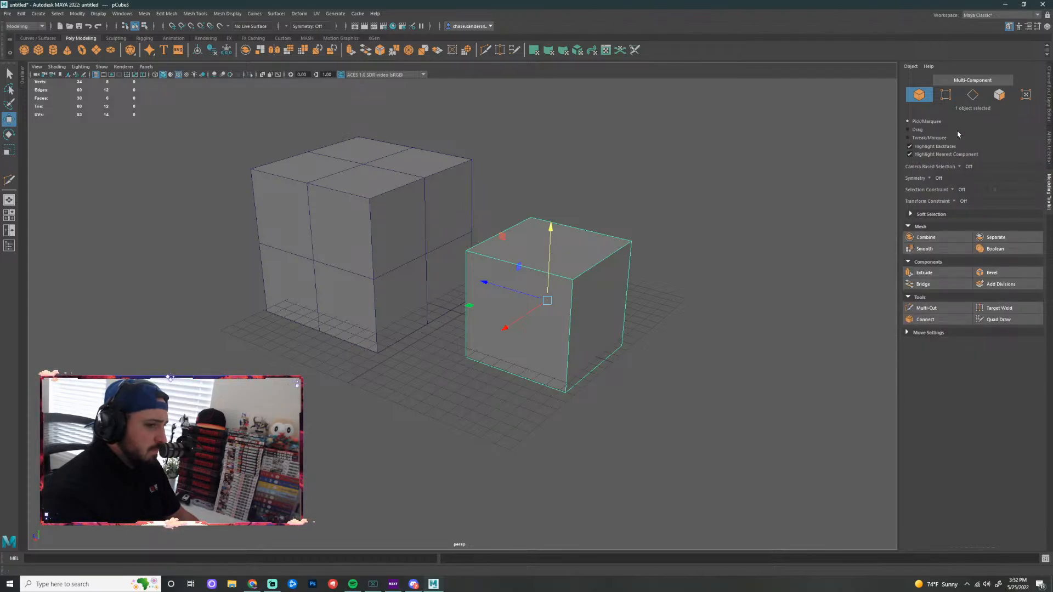
left_click(907, 333)
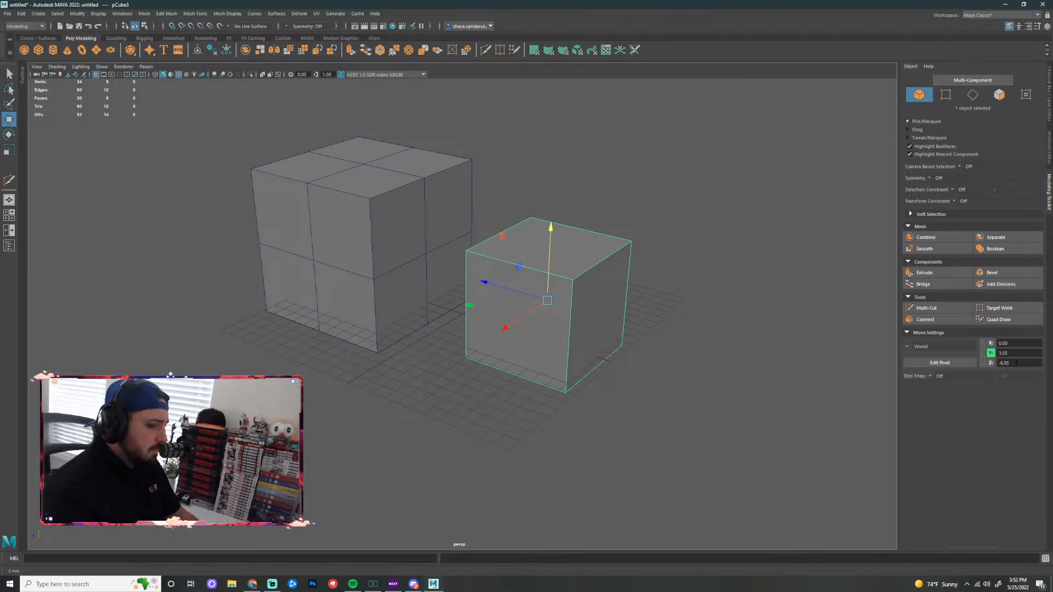
left_click(738, 249)
left_click(586, 256)
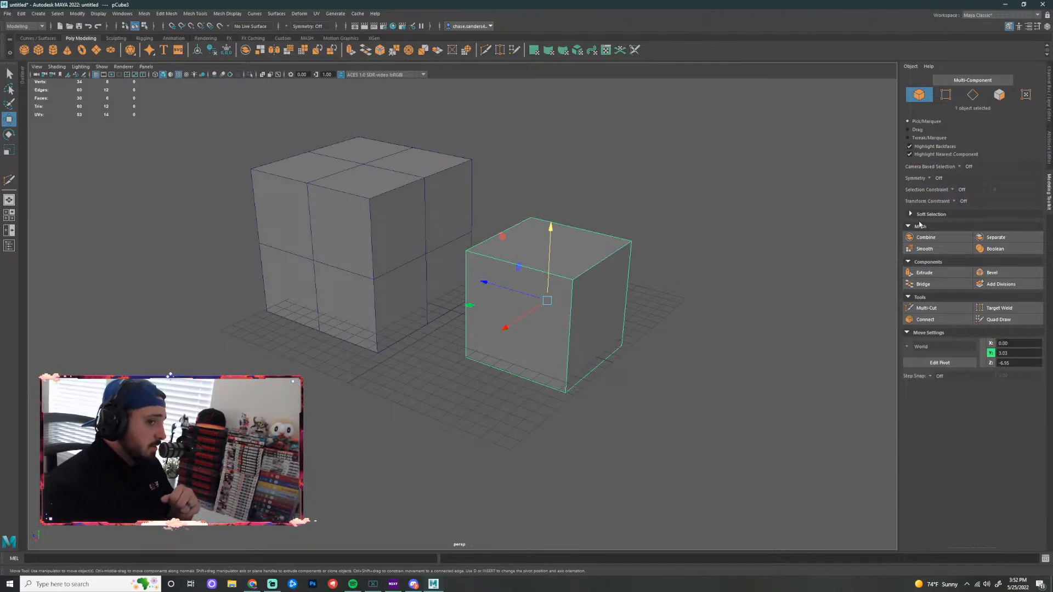
Review the smaller cube's attributes, clear the selection, and look through the available menu sets, keeping Modeling
left_click(1049, 147)
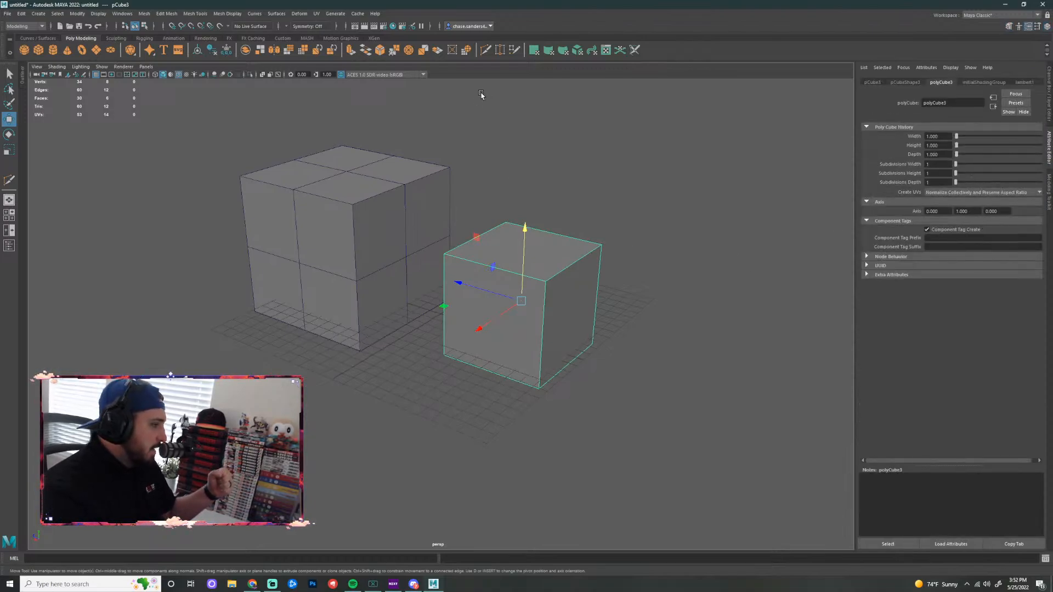
left_click(733, 183)
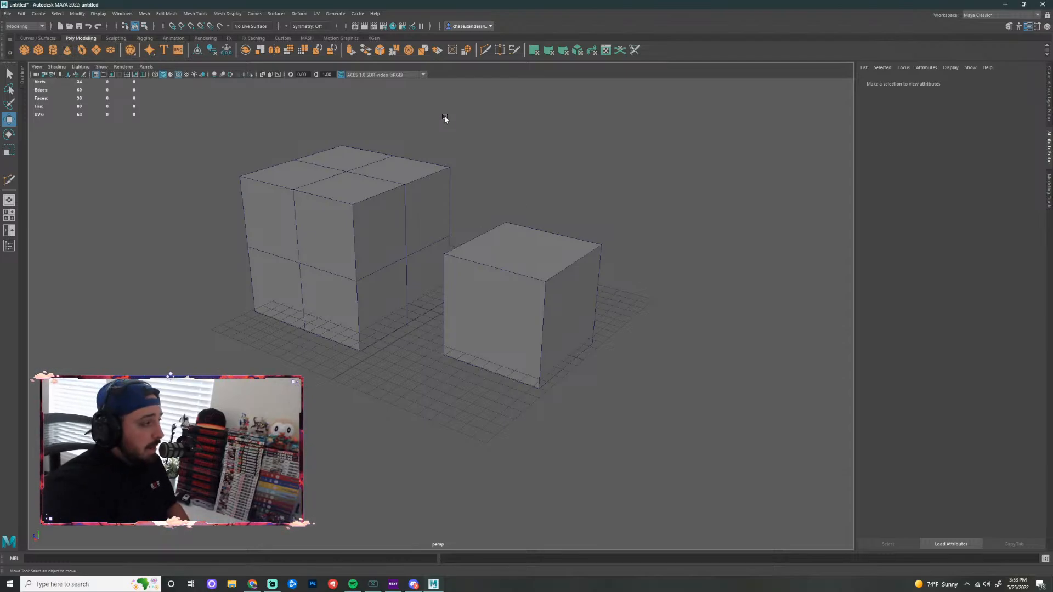
left_click(25, 28)
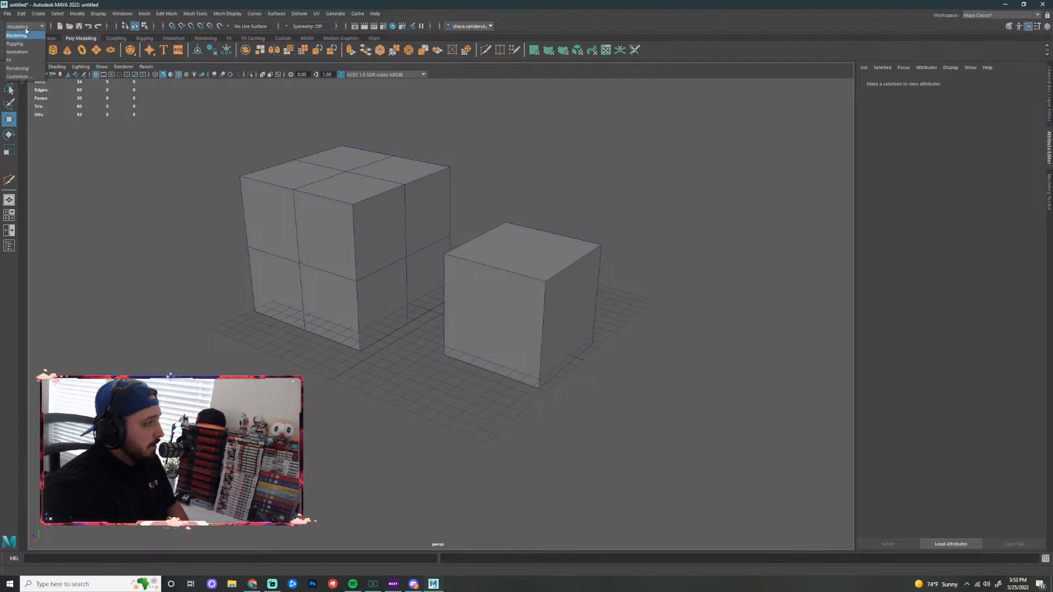
left_click(18, 37)
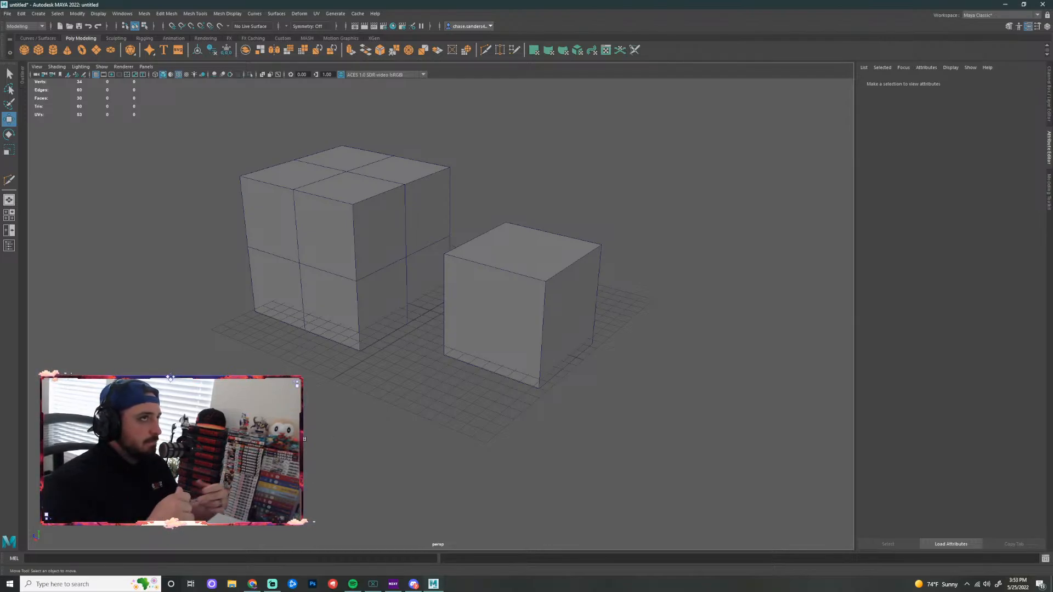
Try applying Add Divisions three times to the smaller cube from the Modeling Toolkit
left_click(538, 282)
left_click(1047, 191)
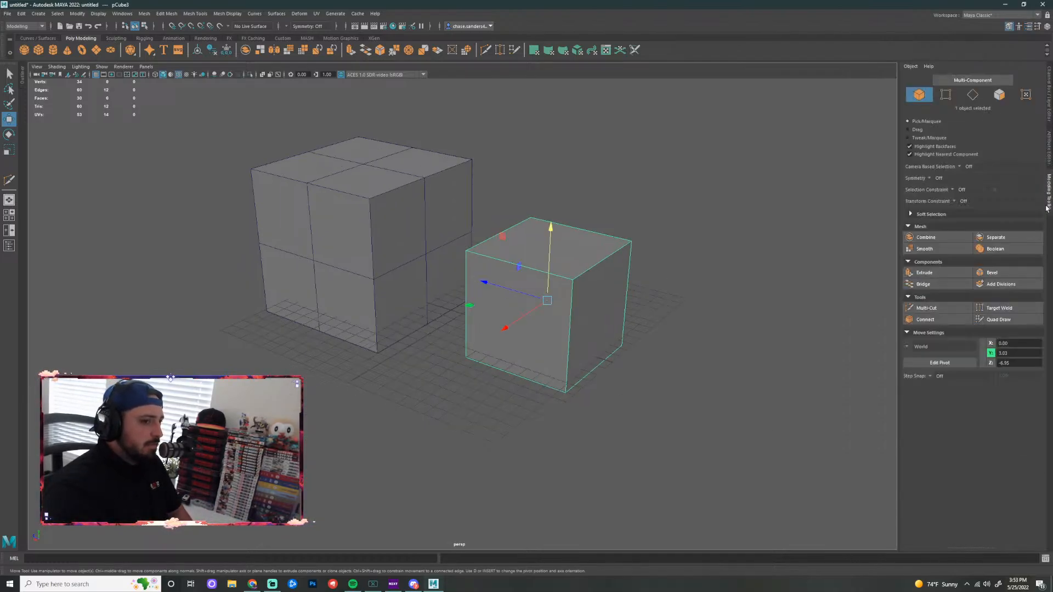
left_click(1010, 285)
left_click(1010, 285)
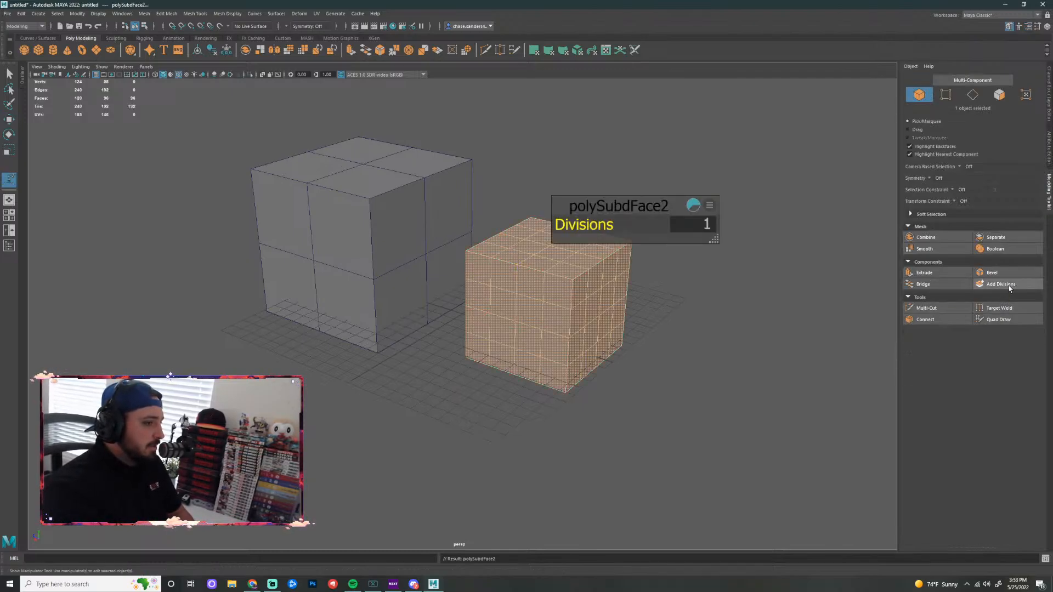
left_click(1009, 285)
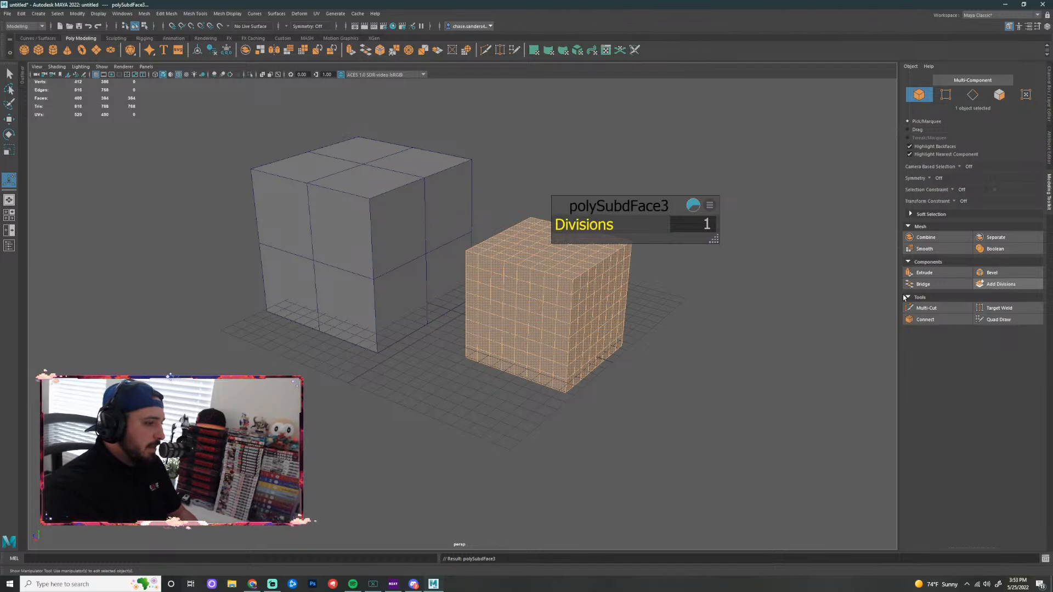
Undo all three Add Divisions operations on the smaller cube
key("ctrl+z")
key("ctrl+z")
key("ctrl+z")
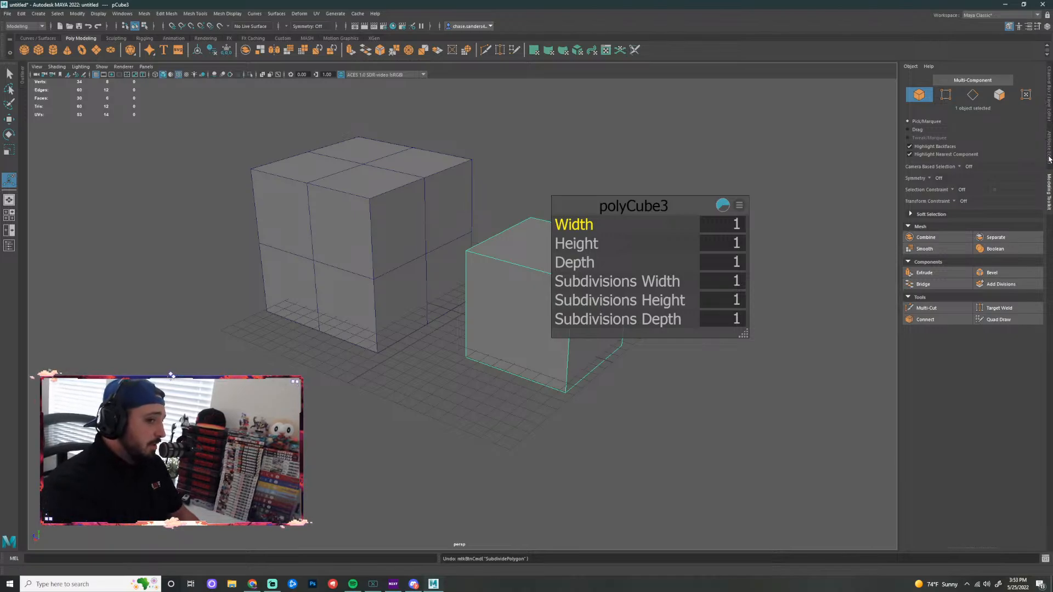
Apply Add Divisions once to the smaller cube with 1 division, and clear the selection
left_click(739, 367)
left_click(558, 321)
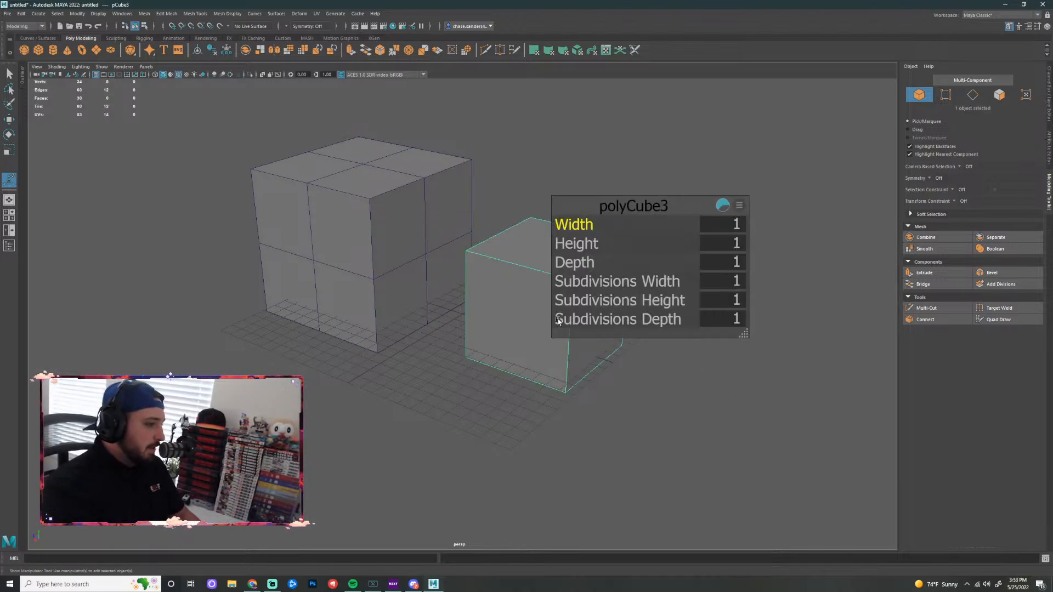
left_click(994, 285)
left_click(815, 350)
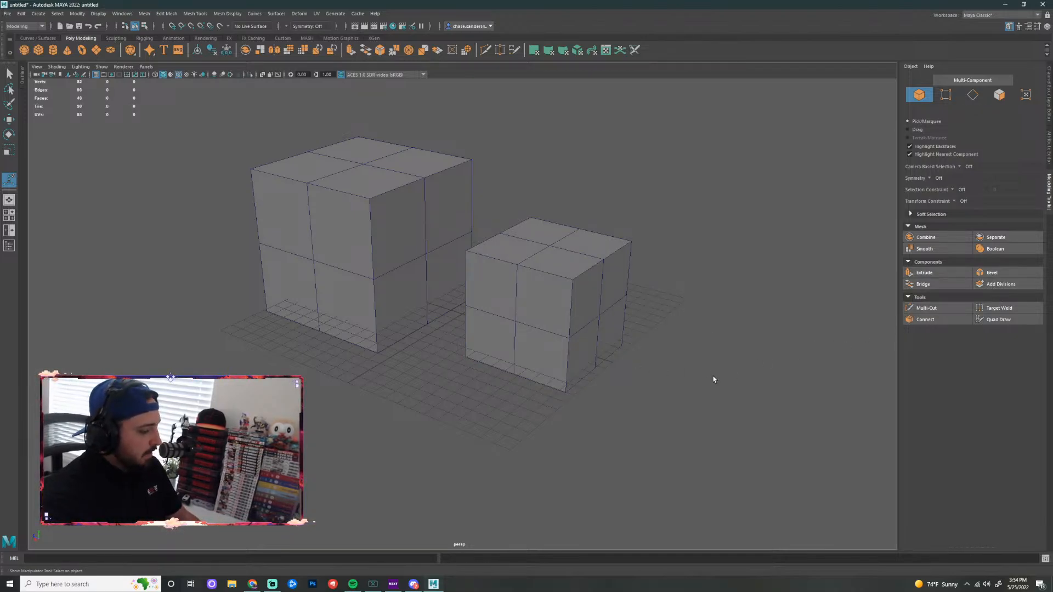
Delete the larger cube
left_click(585, 274)
left_click(415, 218)
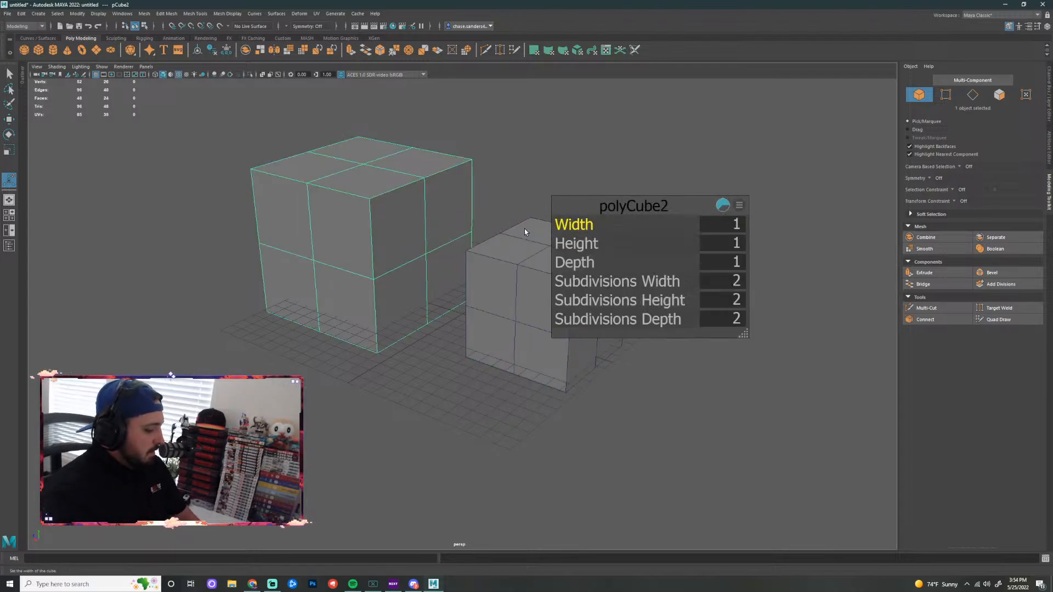
key("Delete")
Set the remaining cube's Translate Y and Translate Z to 0 in the Channel Box
left_click(538, 311)
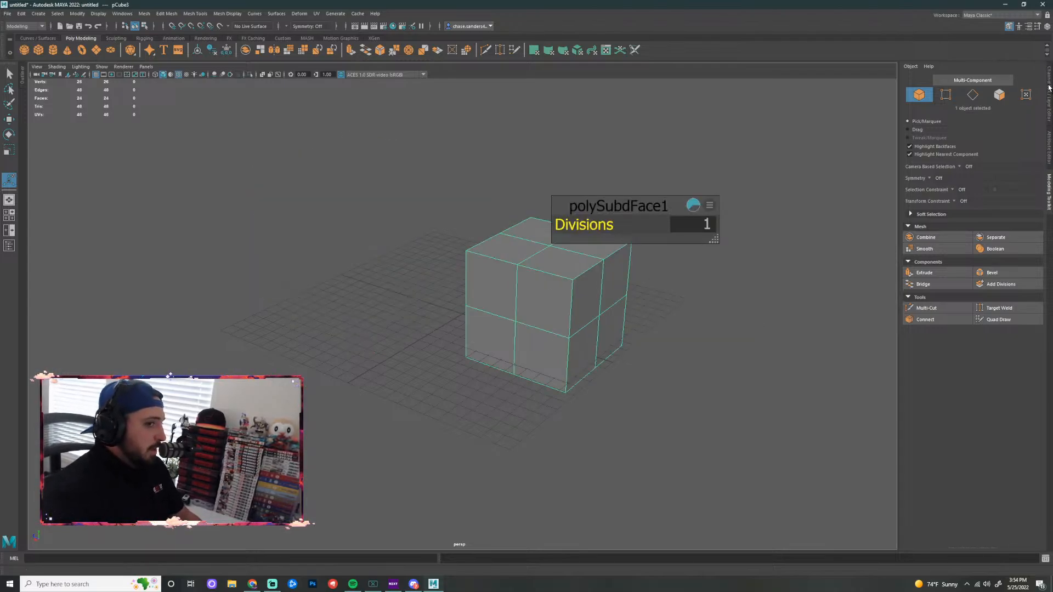
left_click(1049, 91)
double_click(1024, 96)
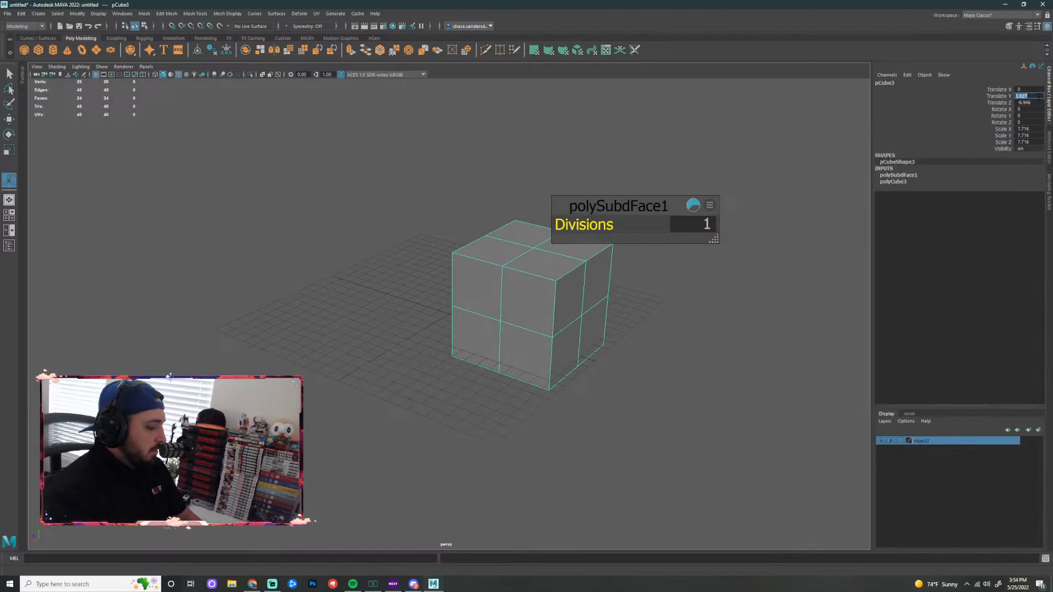
left_click(1029, 103)
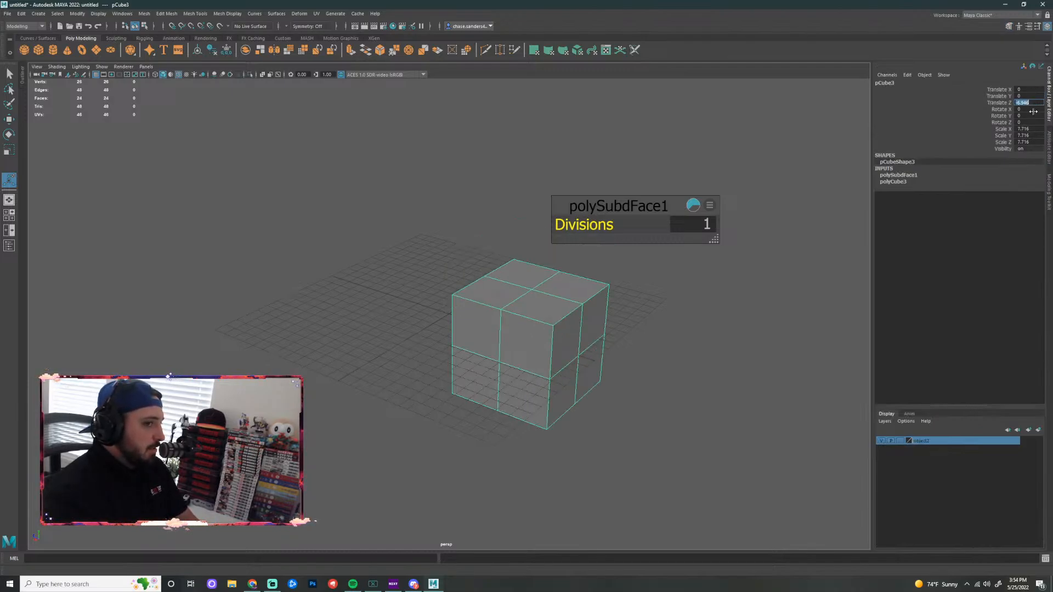
type("0")
left_click(772, 325)
Scale the remaining cube up uniformly to about twice its size
left_click(465, 316)
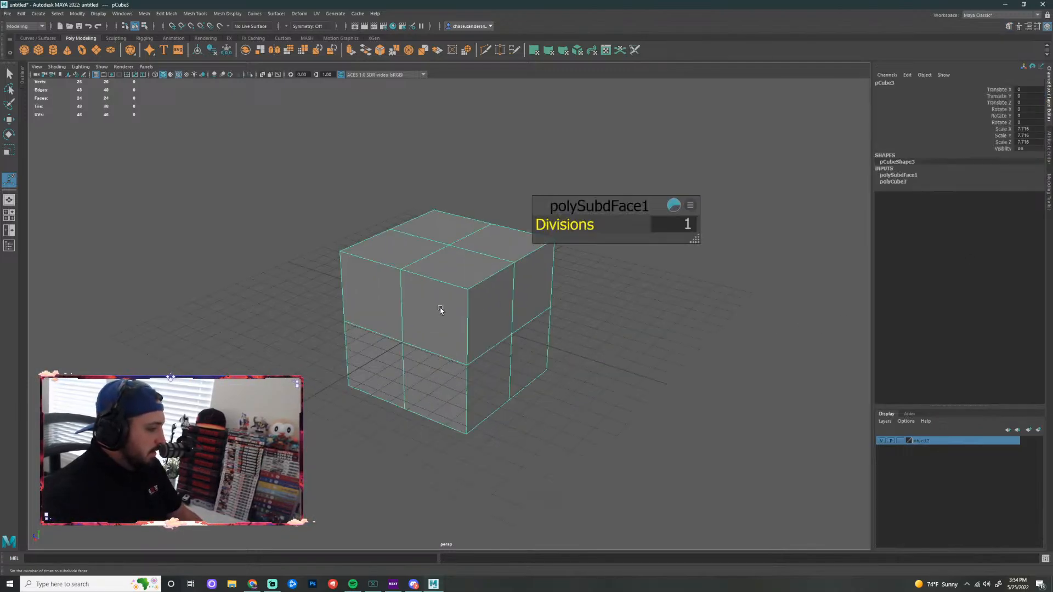
key("r")
scroll(491, 314, "up", 3)
scroll(491, 313, "up", 4)
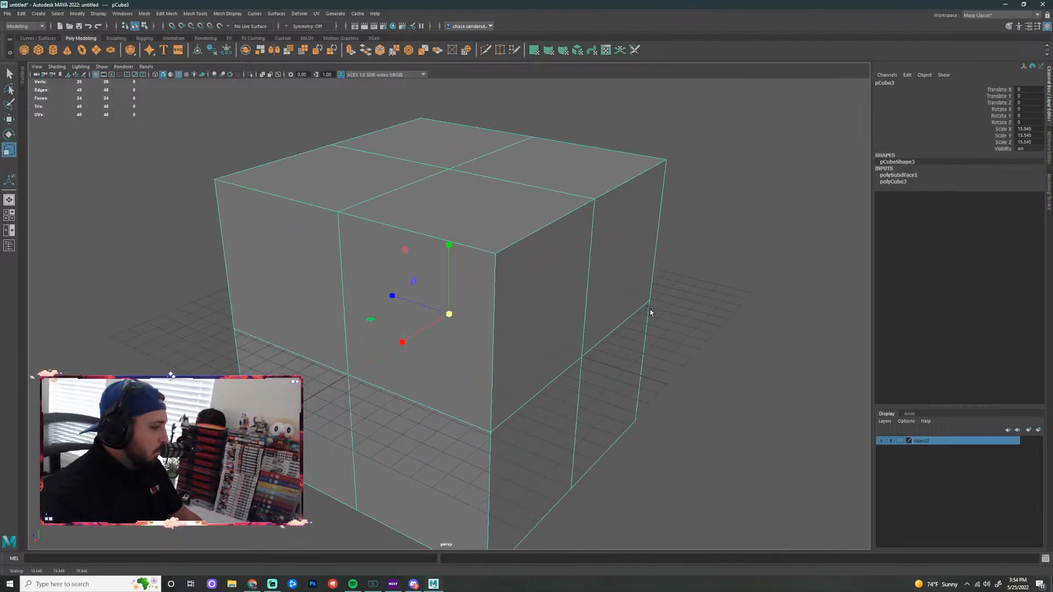
Select the centre vertex of each of the cube's six faces and scale them outward uniformly so the faces bulge
left_click(676, 286)
scroll(677, 286, "down", 6)
scroll(561, 369, "down", 3)
left_click_drag(562, 369, 613, 285, "alt")
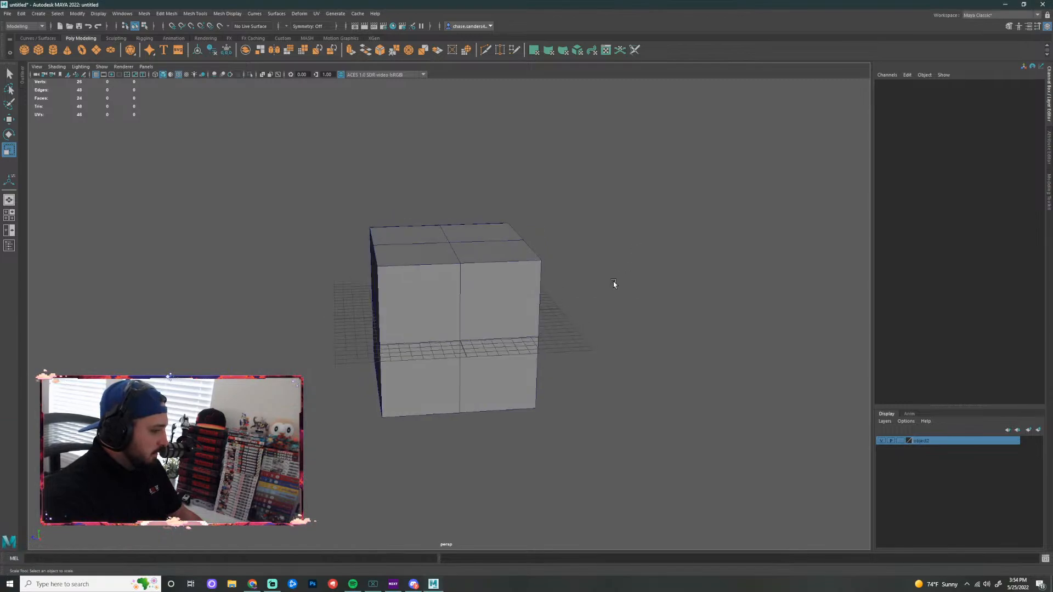
right_click_drag(468, 328, 423, 328)
left_click(453, 246)
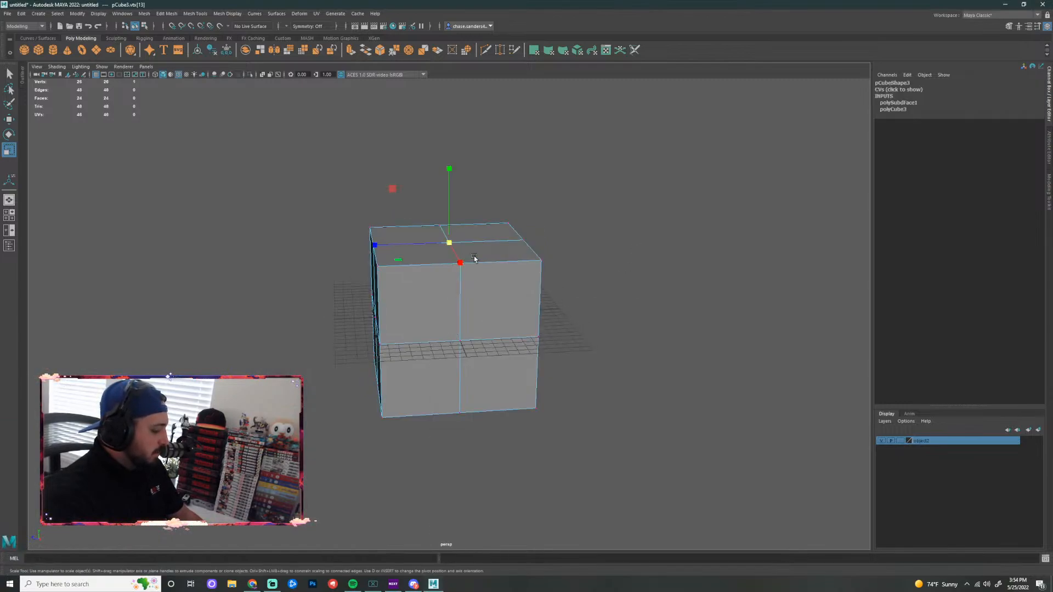
scroll(506, 311, "down", 2)
left_click_drag(462, 341, 536, 357, "alt")
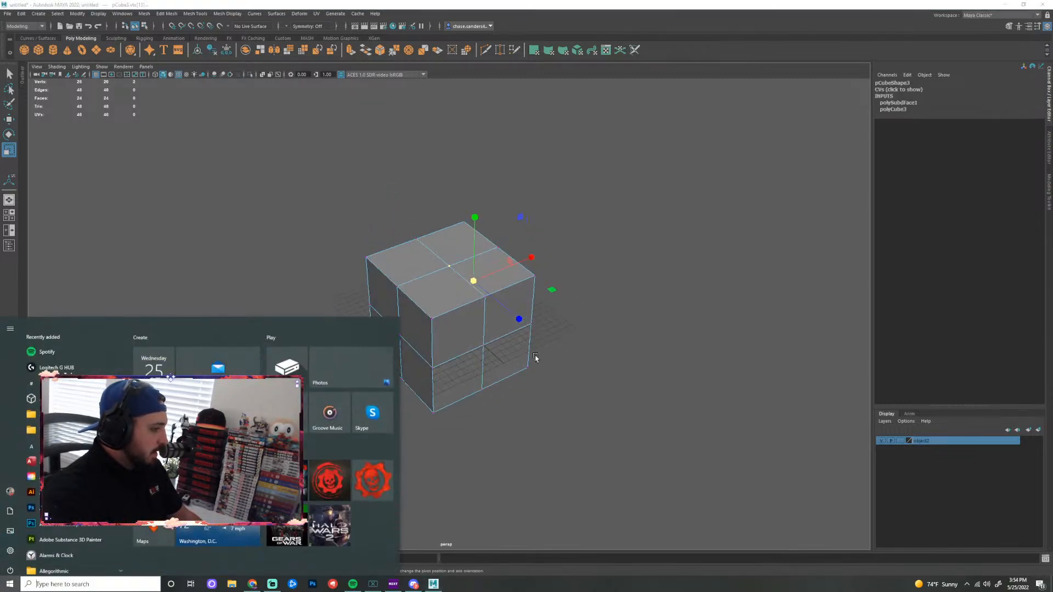
left_click(406, 342, "shift")
left_click(483, 347, "shift")
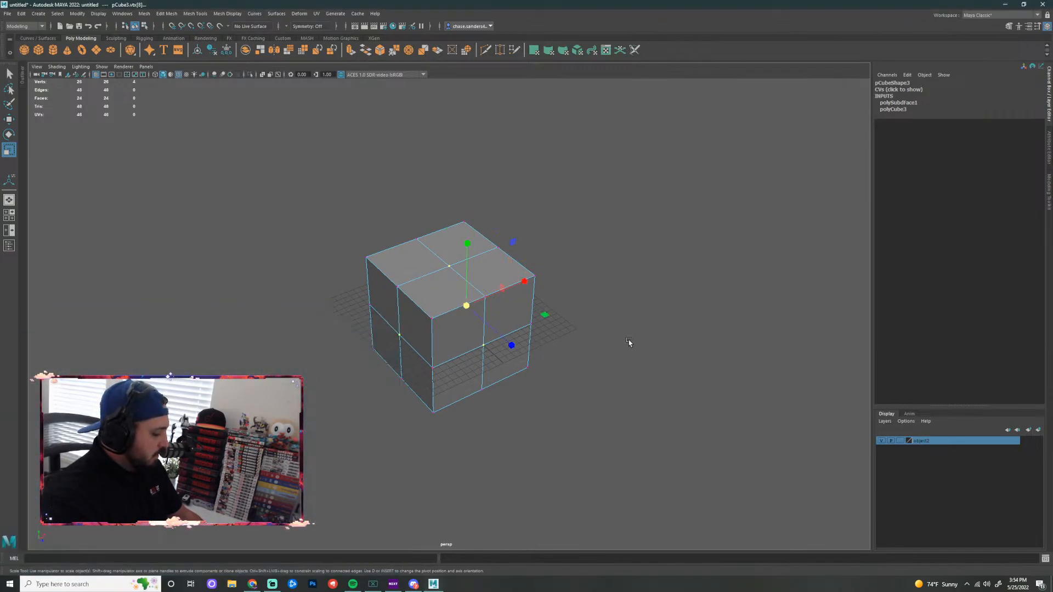
left_click_drag(628, 341, 623, 289, "alt")
left_click(453, 352, "shift")
left_click_drag(617, 366, 515, 403, "alt")
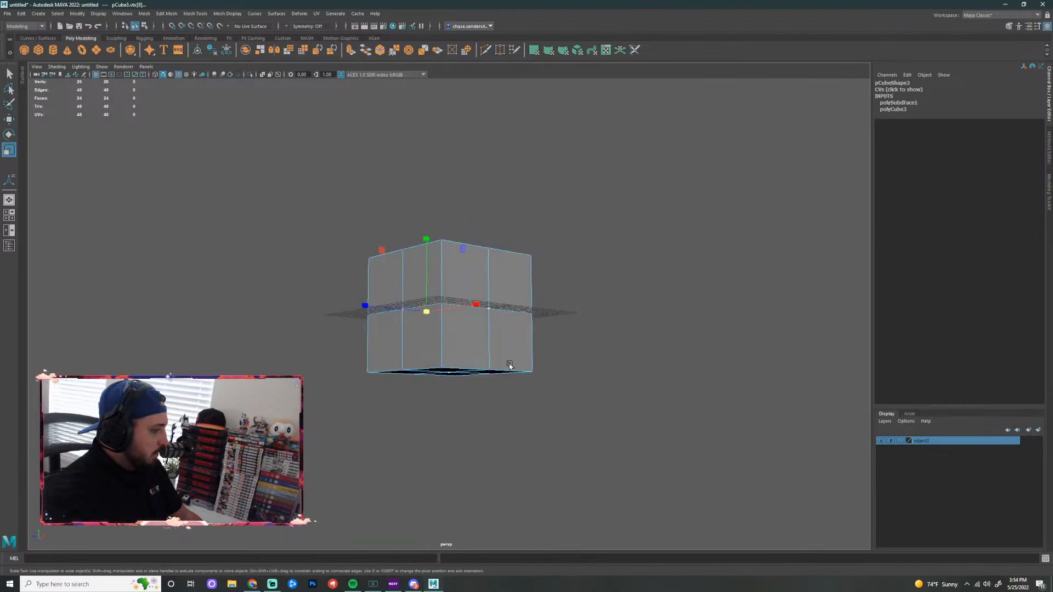
mouse_move(510, 366)
left_mouse_down("alt")
mouse_move(560, 383)
mouse_move(481, 340)
mouse_move(635, 354)
mouse_move(519, 354)
left_mouse_up("alt")
left_click_drag(609, 351, 640, 402, "alt")
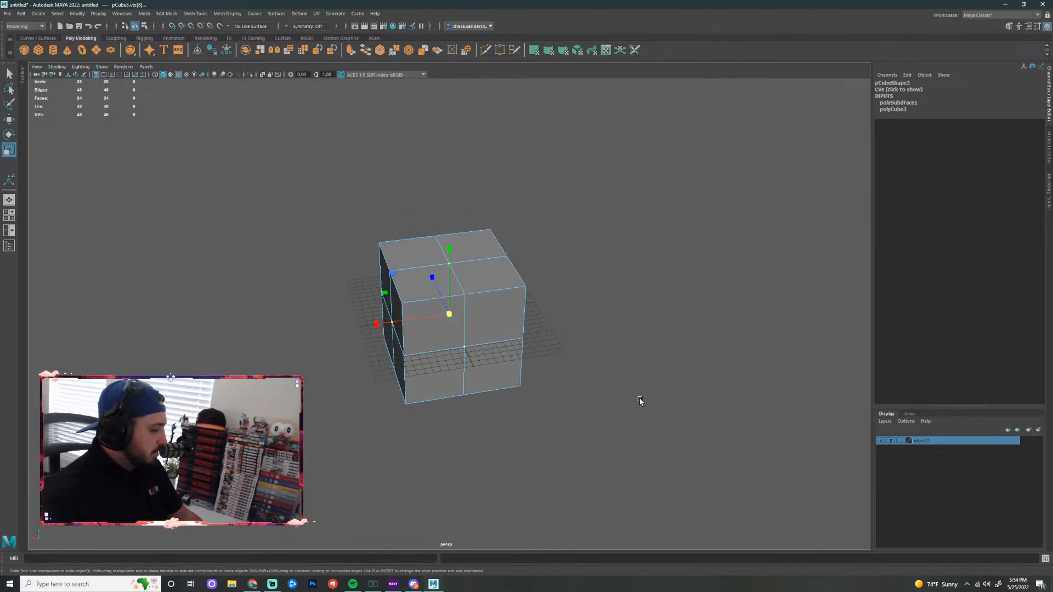
left_click_drag(451, 316, 509, 317)
left_click(659, 355)
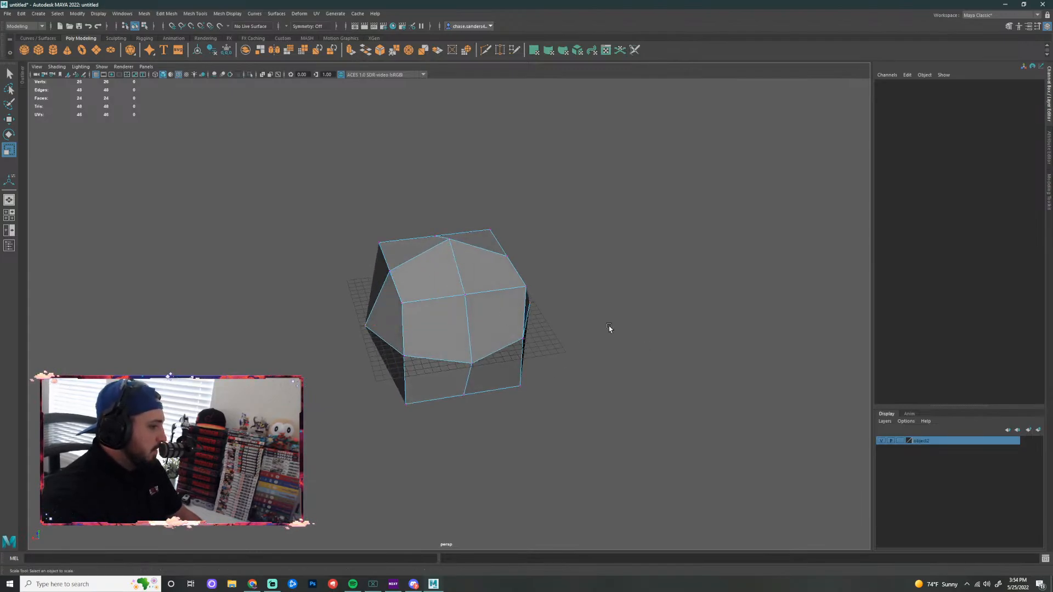
Select the eight corner vertices of the cube and scale them inward uniformly to round off the shape
left_click_drag(609, 326, 501, 305, "alt")
left_click(501, 304)
left_click(374, 291, "shift")
left_click(404, 231, "shift")
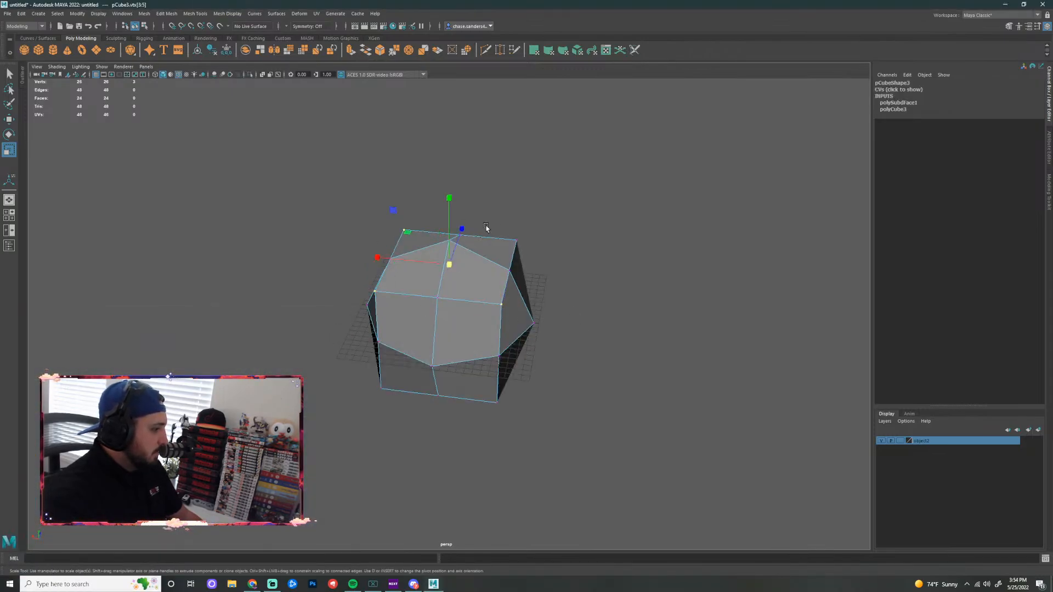
left_click_drag(612, 266, 617, 241, "alt")
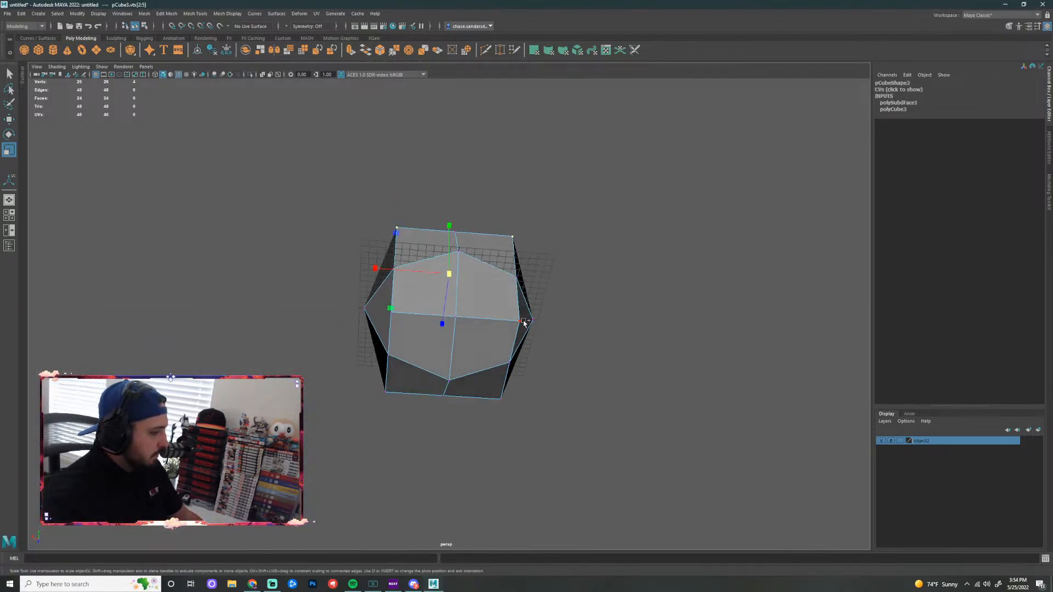
left_click(521, 321, "shift")
left_click(397, 314, "shift")
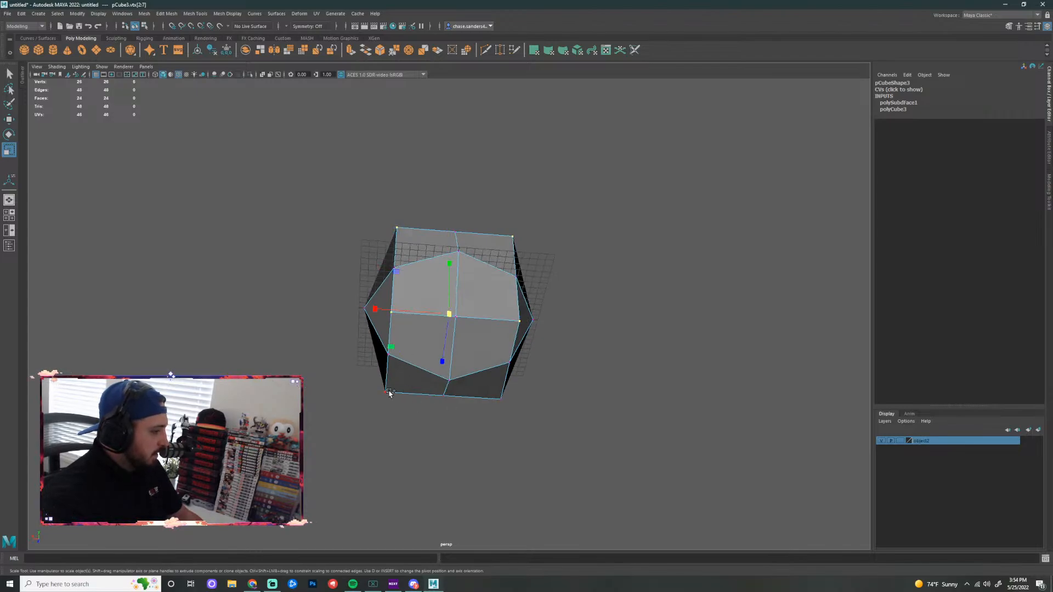
mouse_move(594, 406)
left_mouse_down("alt")
mouse_move(724, 454)
mouse_move(603, 411)
left_mouse_up("alt")
mouse_move(451, 317)
left_mouse_down()
mouse_move(461, 308)
mouse_move(438, 320)
left_mouse_up()
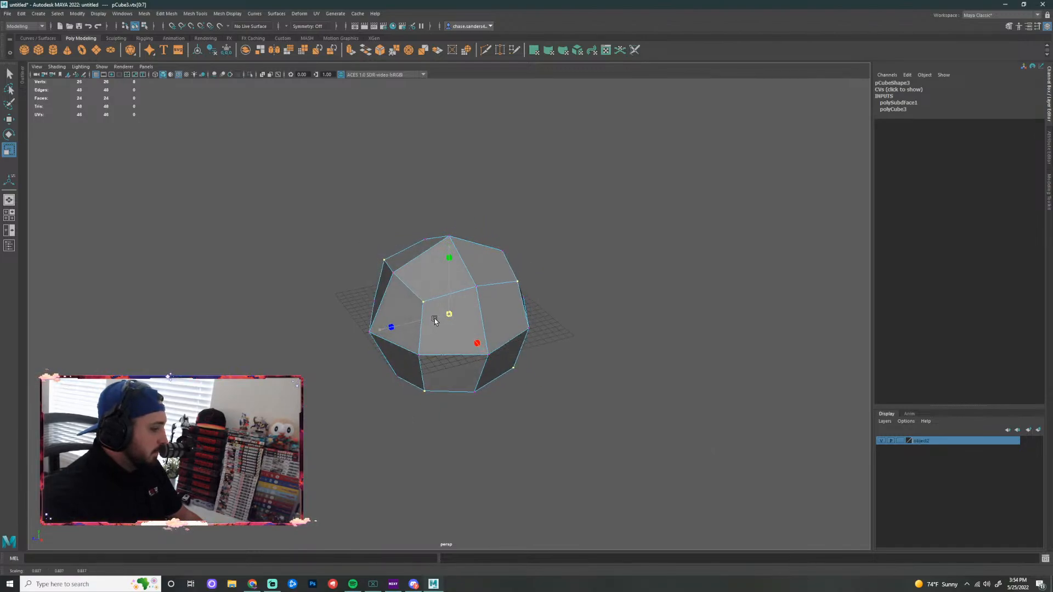
left_click(540, 340)
Select the edge loop around the middle of the rounded mesh and scale it slightly inward
left_click_drag(540, 337, 673, 348, "alt")
right_click_drag(510, 368, 512, 314)
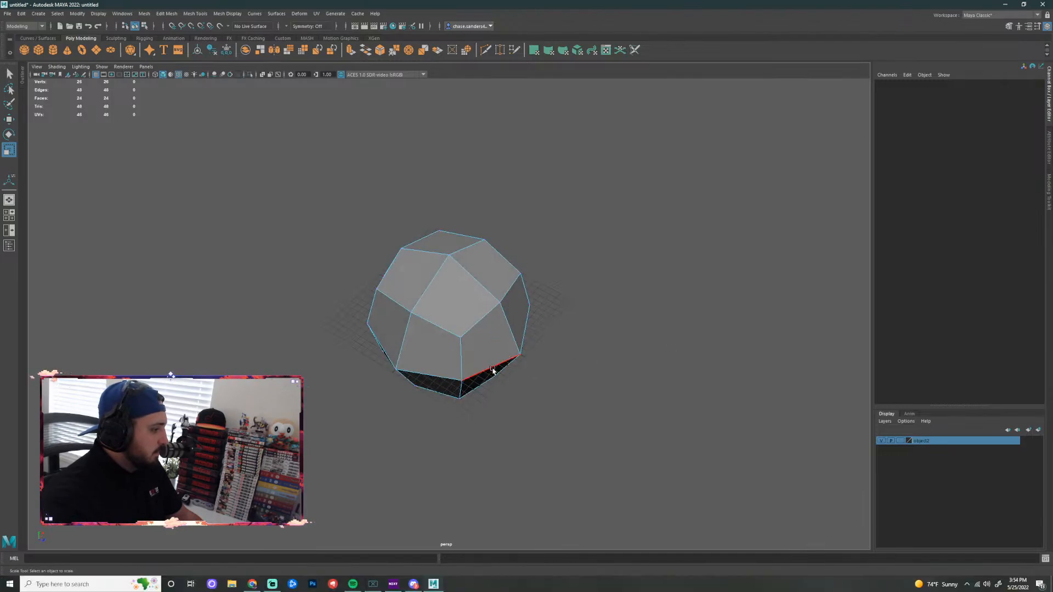
left_click(494, 367)
left_click_drag(455, 317, 445, 317)
left_click(630, 344)
left_click_drag(630, 343, 596, 379, "alt")
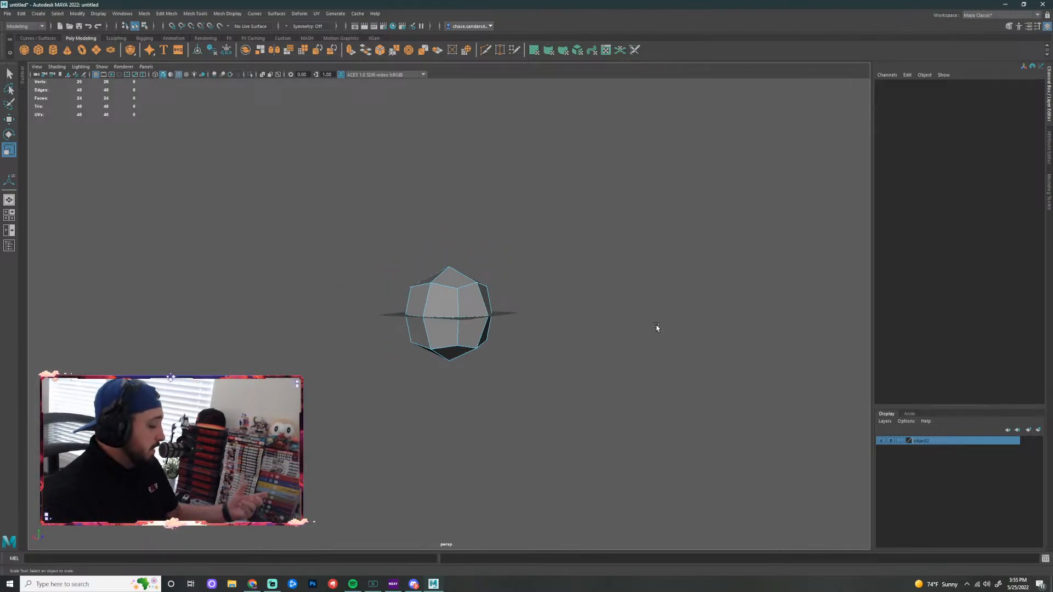
Return to object mode and move the whole rounded mesh straight up until it sits above the grid
right_click_drag(439, 295, 480, 281)
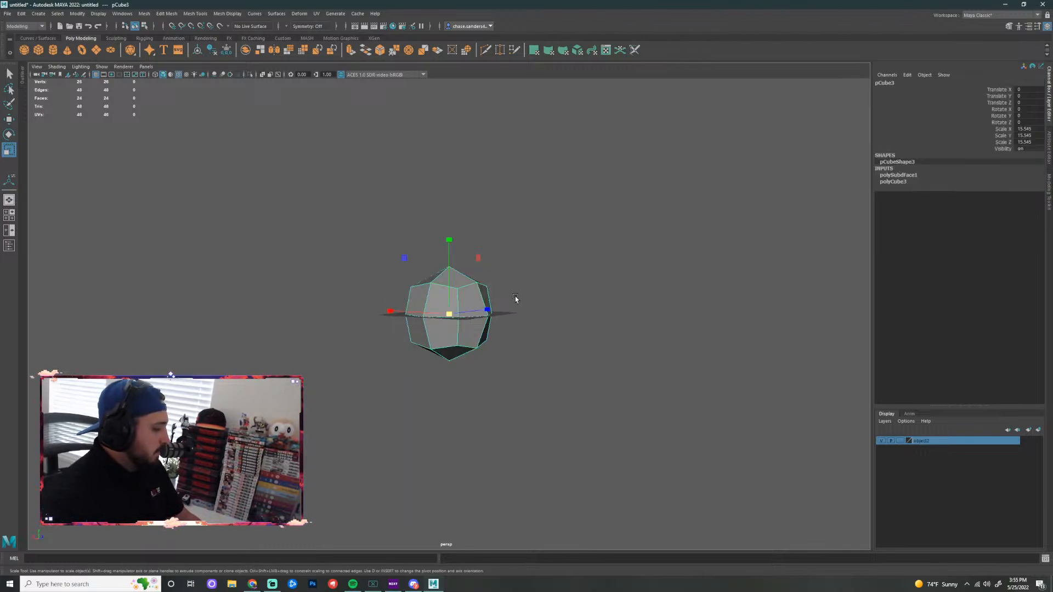
key("w")
left_click_drag(459, 235, 462, 179)
scroll(561, 260, "up", 3)
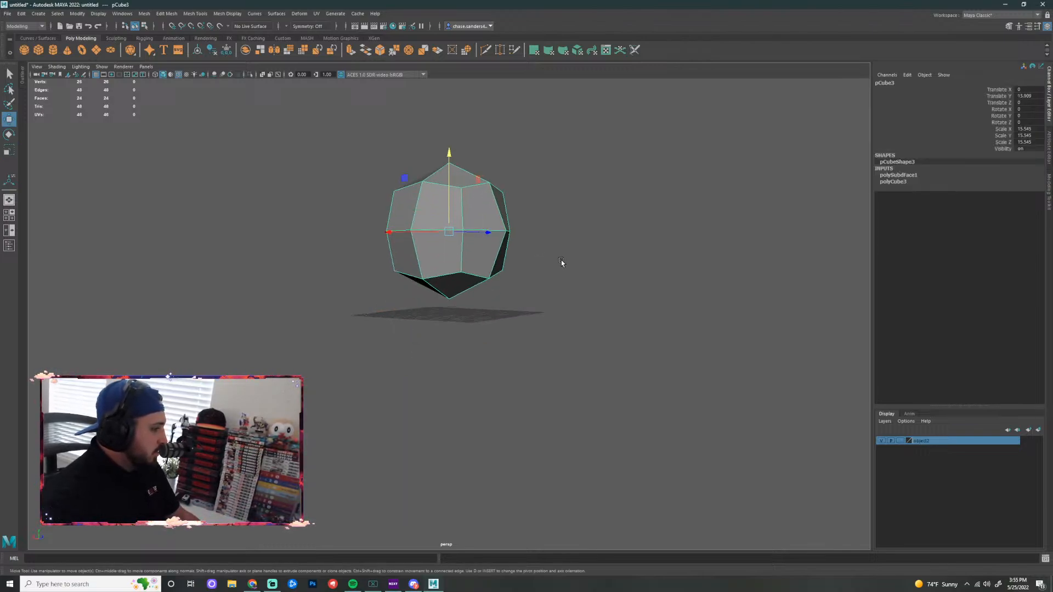
Select the six pointed face-centre vertices of the rounded mesh and scale them slightly inward
left_click(562, 260)
right_click(453, 164)
left_click(414, 165)
left_click(449, 293)
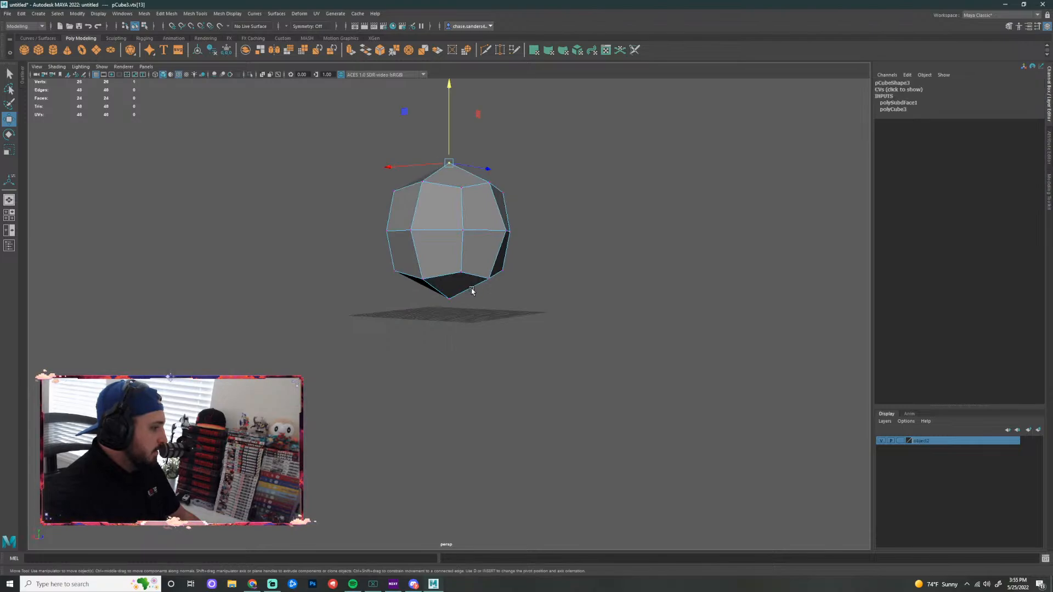
left_click(505, 232, "shift")
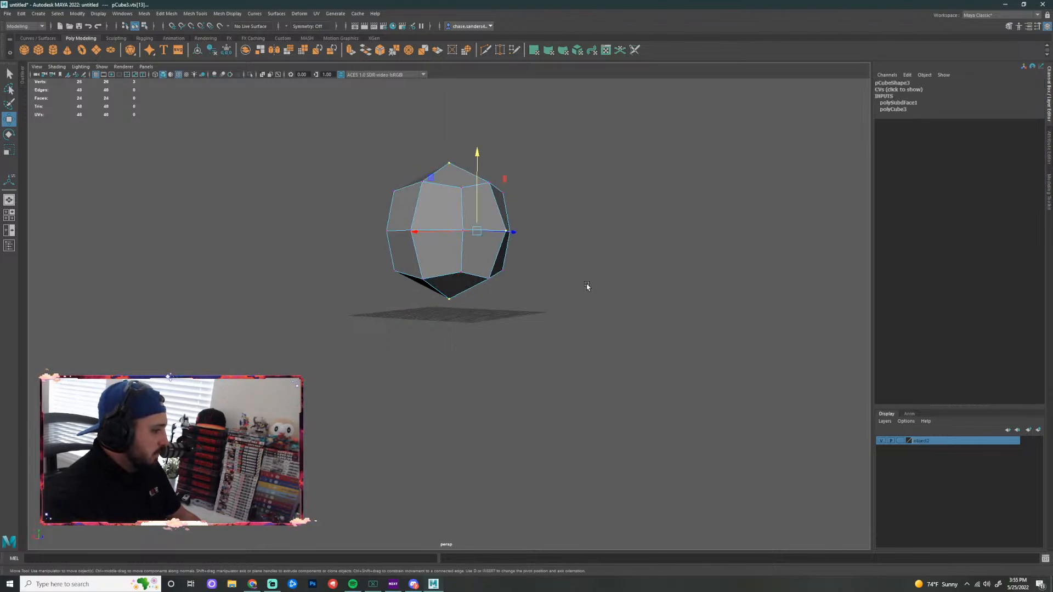
left_click_drag(609, 284, 707, 298, "alt")
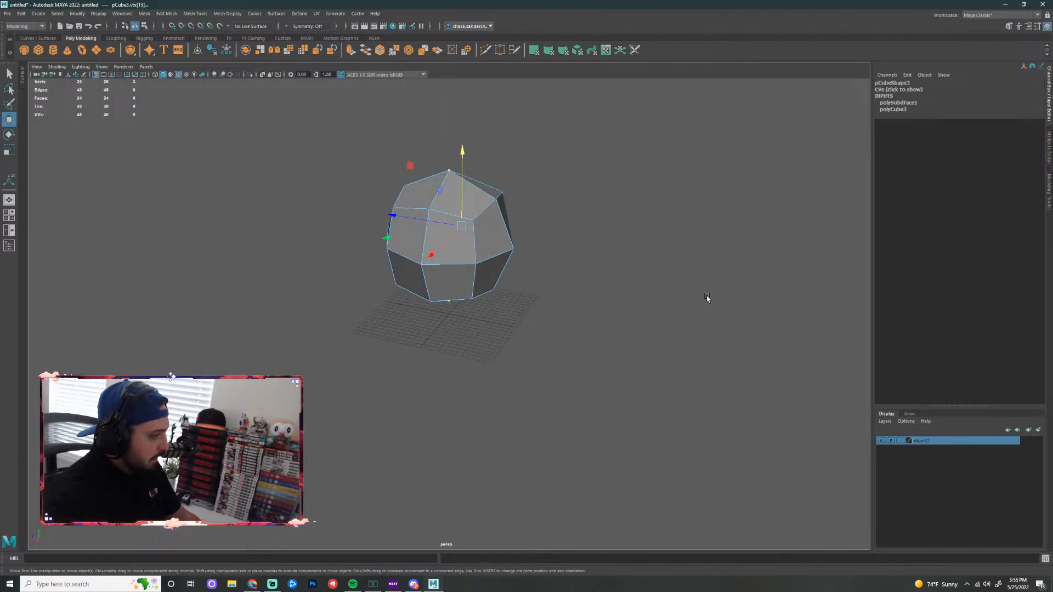
left_click(420, 269, "shift")
left_click_drag(653, 326, 593, 279, "alt")
left_click(490, 236, "shift")
left_click_drag(565, 242, 684, 294, "alt")
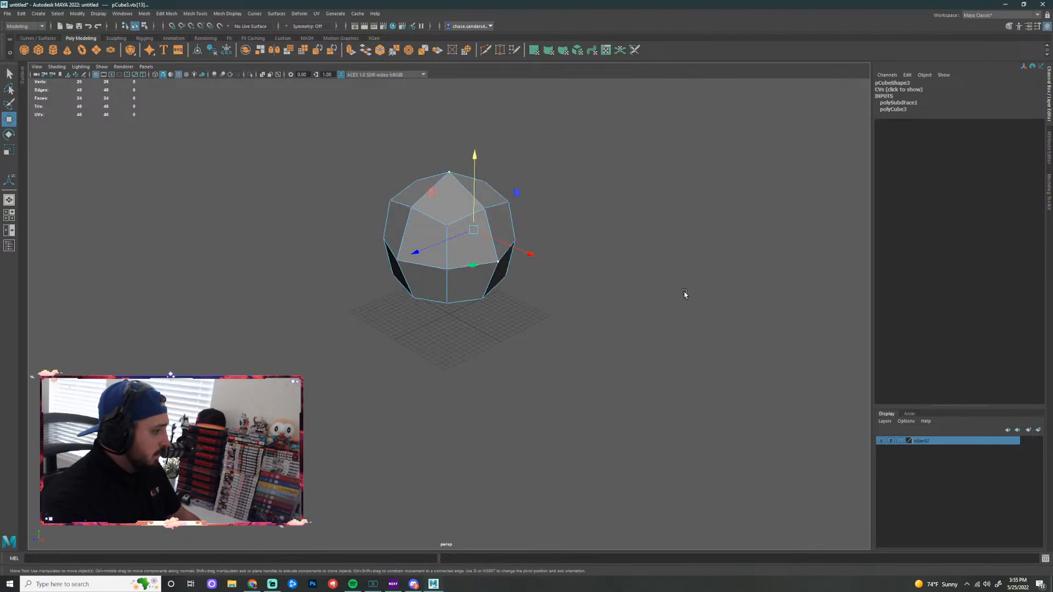
left_click(399, 261, "shift")
left_click_drag(478, 305, 712, 308, "alt")
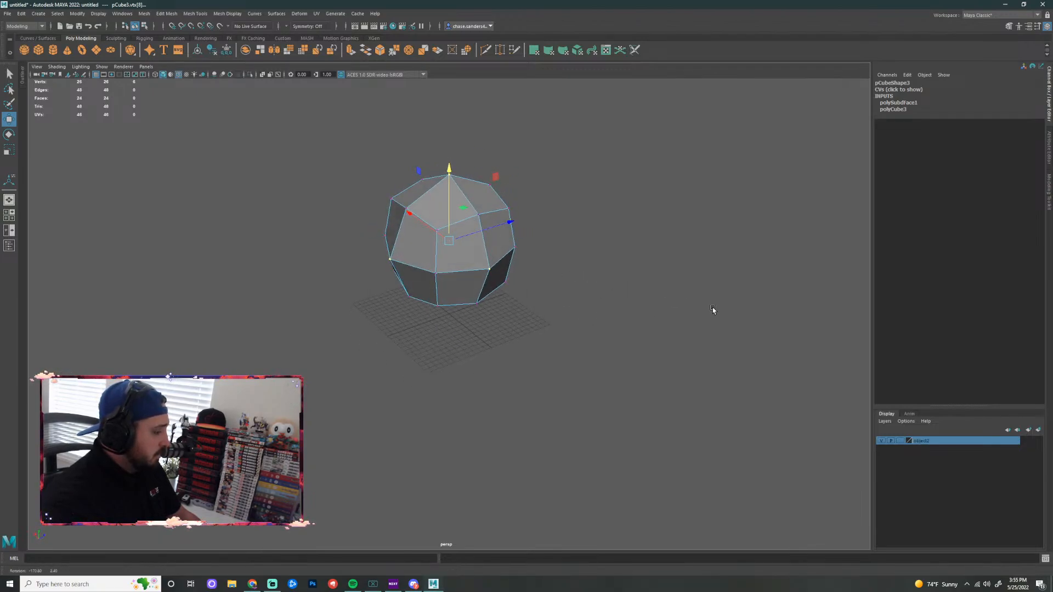
key("r")
left_click_drag(447, 235, 442, 242)
left_click(682, 294)
key("super")
Return to object mode, scale the whole rounded mesh up uniformly to about 19, and clear the selection
left_click_drag(682, 294, 661, 272, "alt")
right_click_drag(484, 236, 567, 251)
mouse_move(448, 229)
left_mouse_down()
mouse_move(512, 233)
mouse_move(466, 231)
left_mouse_up()
left_click(614, 239)
left_click_drag(615, 240, 632, 284, "alt")
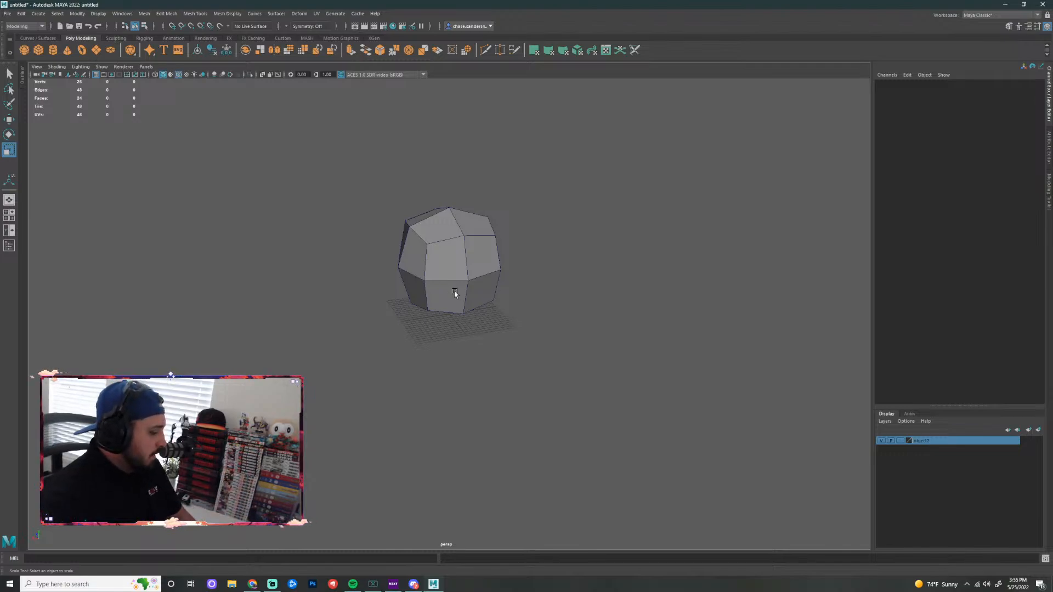
Delete the rounded mesh
left_click(446, 241)
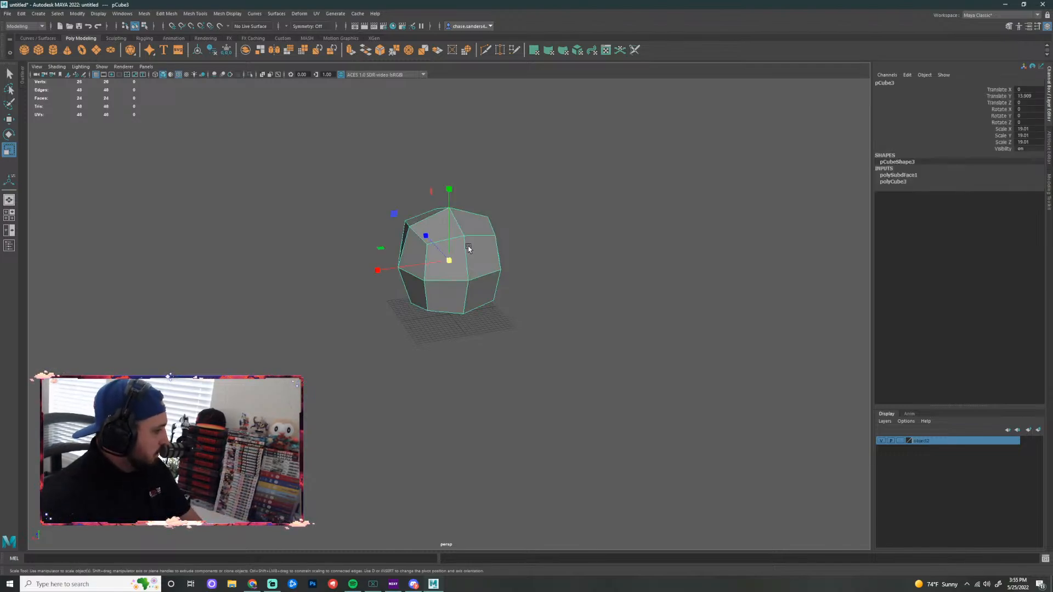
key("Delete")
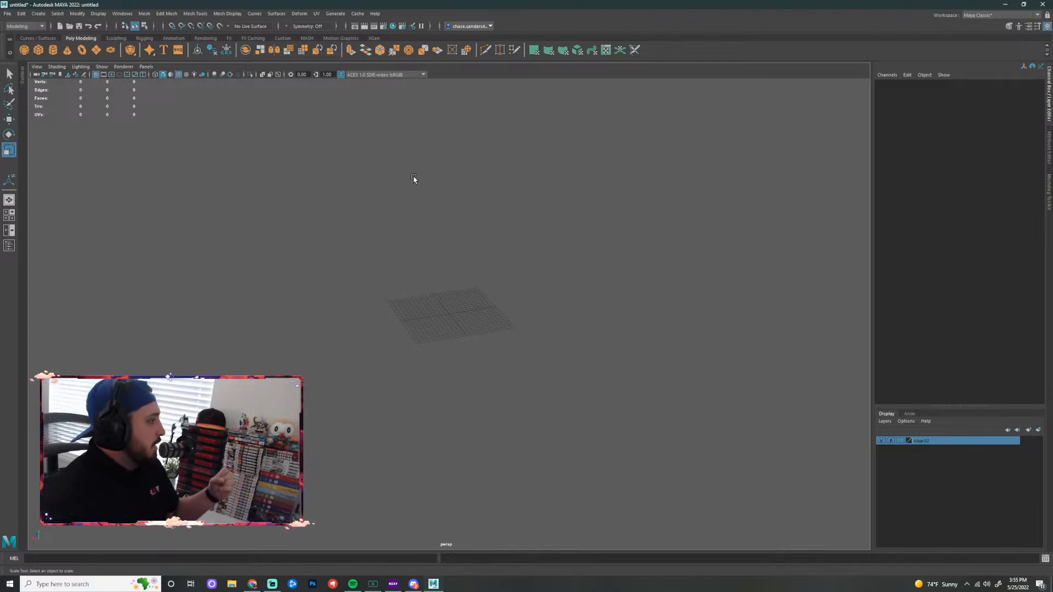
Create a new polygon cube and scale it up uniformly to about 6.9
left_click(38, 50)
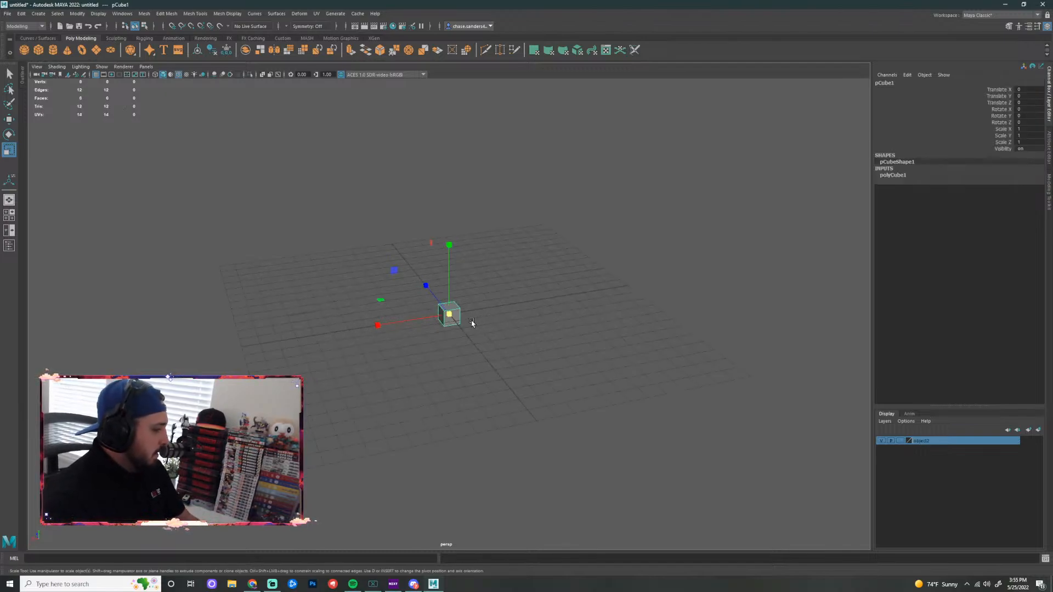
scroll(471, 322, "up", 6)
left_click_drag(449, 315, 636, 294)
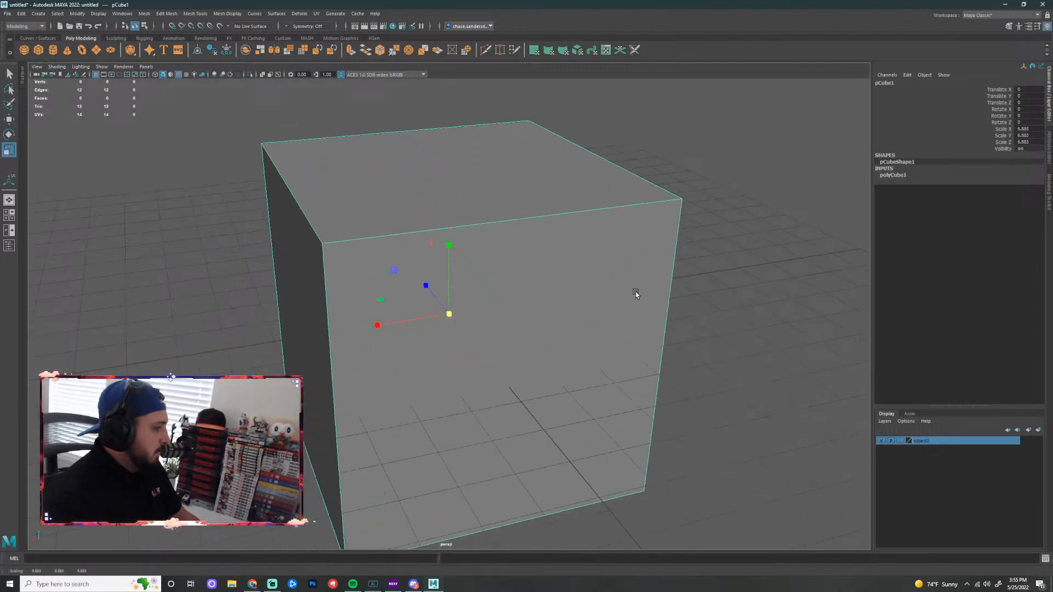
scroll(636, 294, "down", 4)
Show the Modeling Toolkit and activate its Multi-Cut tool for the new cube
left_click(1049, 201)
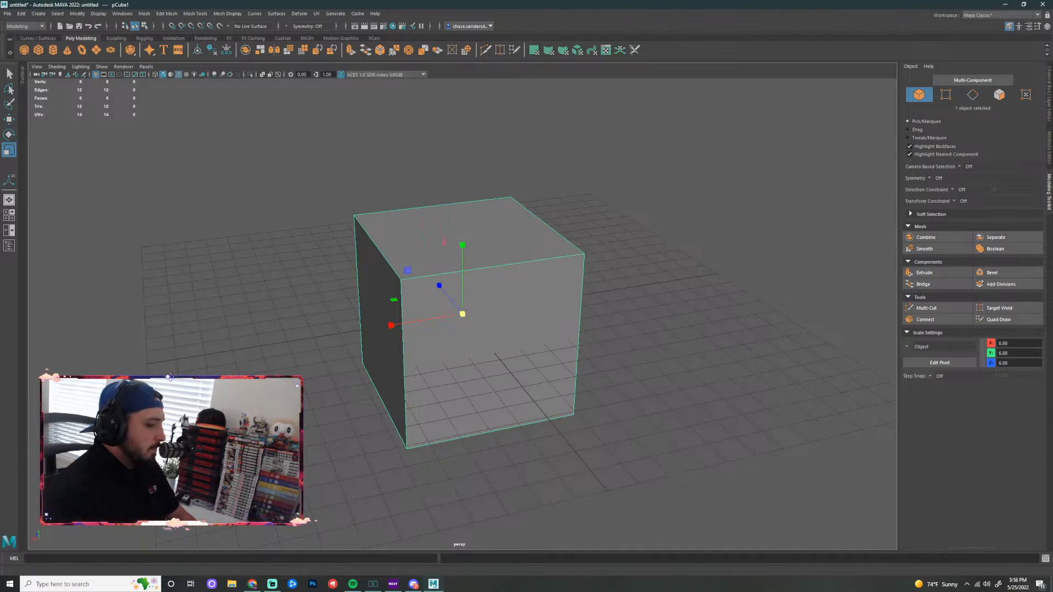
left_click(927, 308)
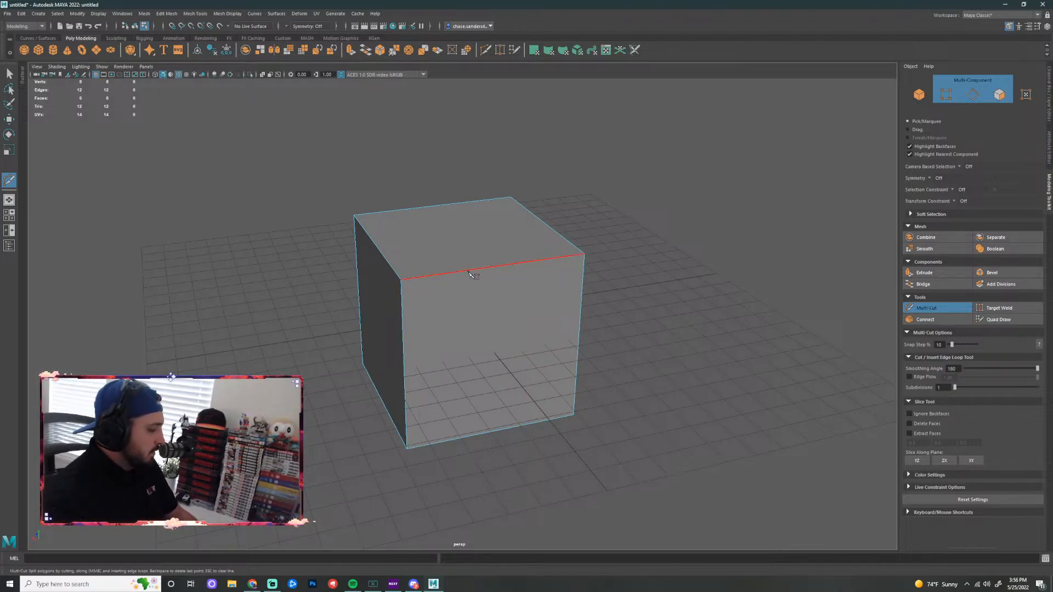
left_click(401, 279)
key("Escape")
left_click(573, 415)
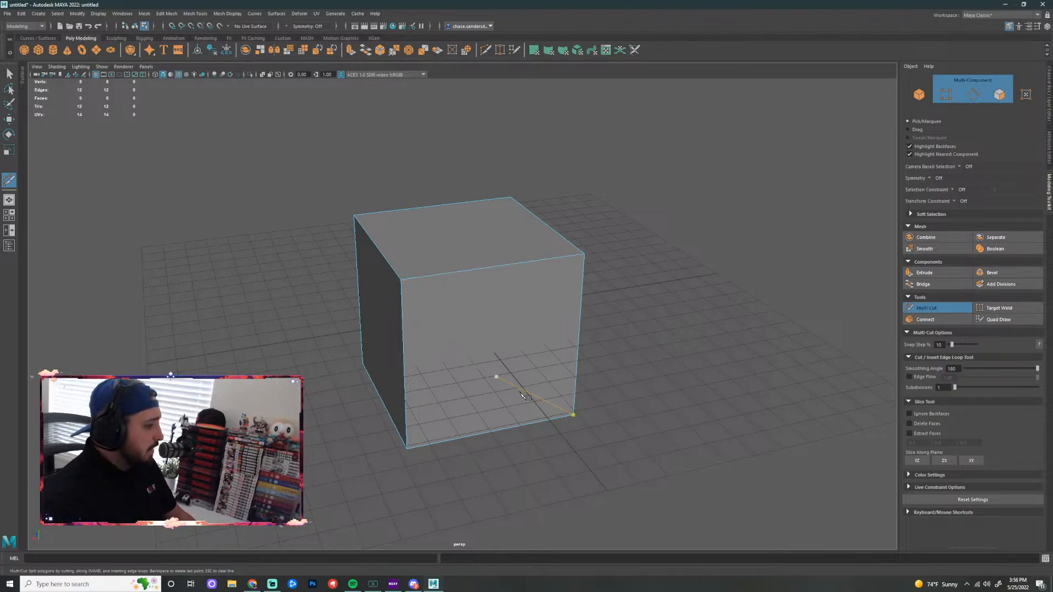
key("Escape")
Cut a winding, irregular outline into the cube's front face with Multi-Cut, from an upper corner around to the adjoining vertical edge
left_click(401, 280)
left_click(433, 318)
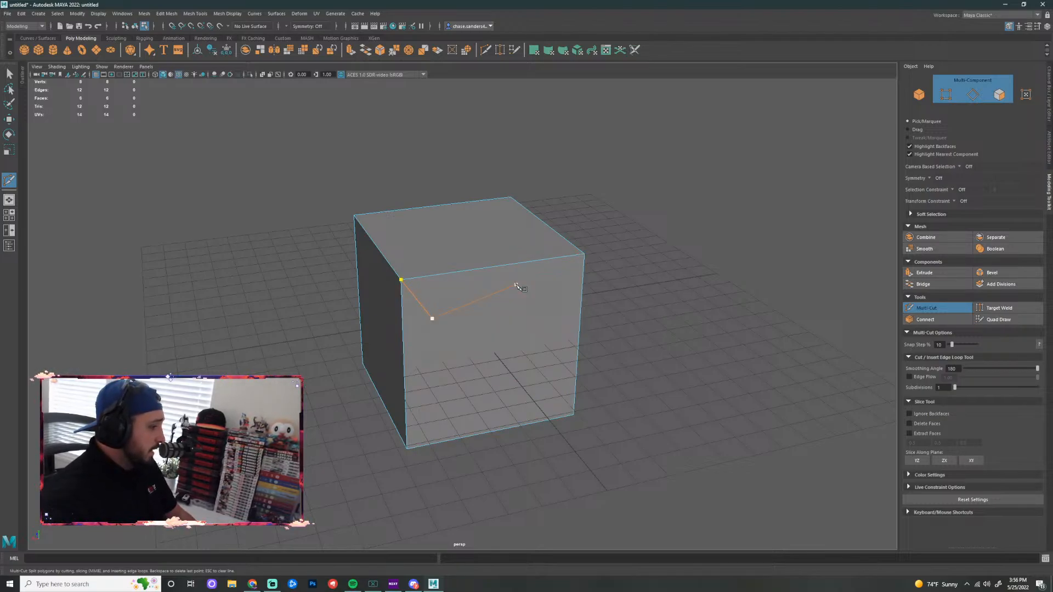
left_click(516, 285)
left_click(568, 293)
left_click(558, 367)
left_click(467, 411)
left_click(429, 377)
left_click(456, 347)
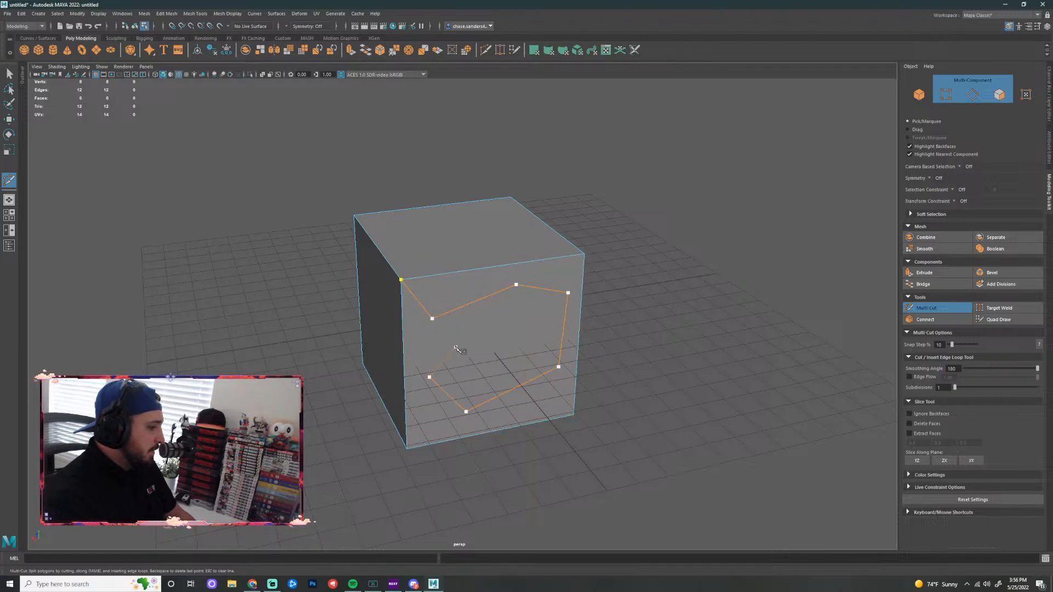
left_click(492, 355)
left_click(512, 367)
left_click(529, 326)
left_click(485, 320)
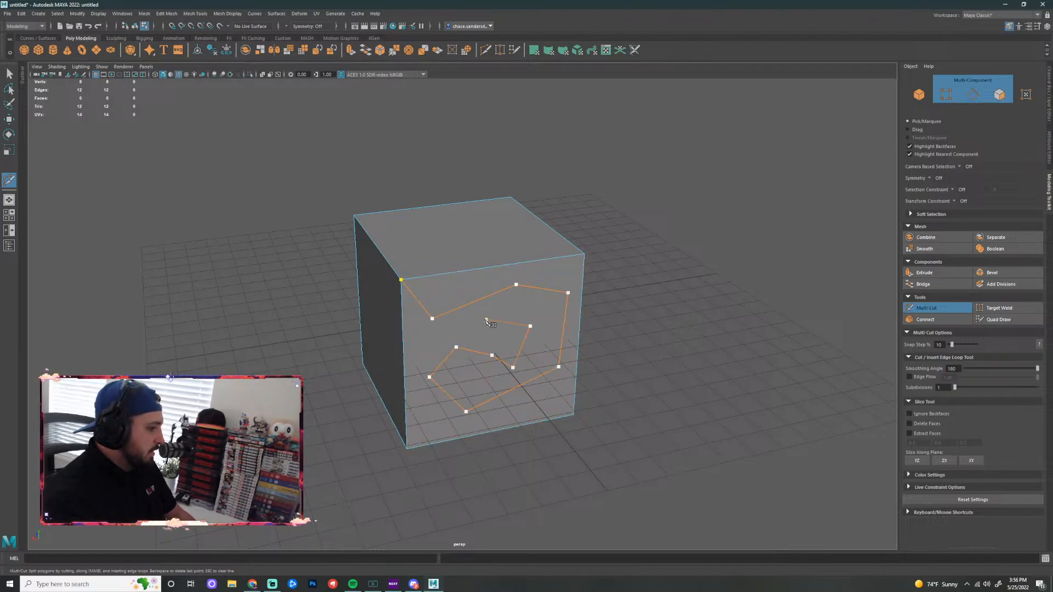
left_click(444, 342)
left_click(419, 346)
left_click(404, 326)
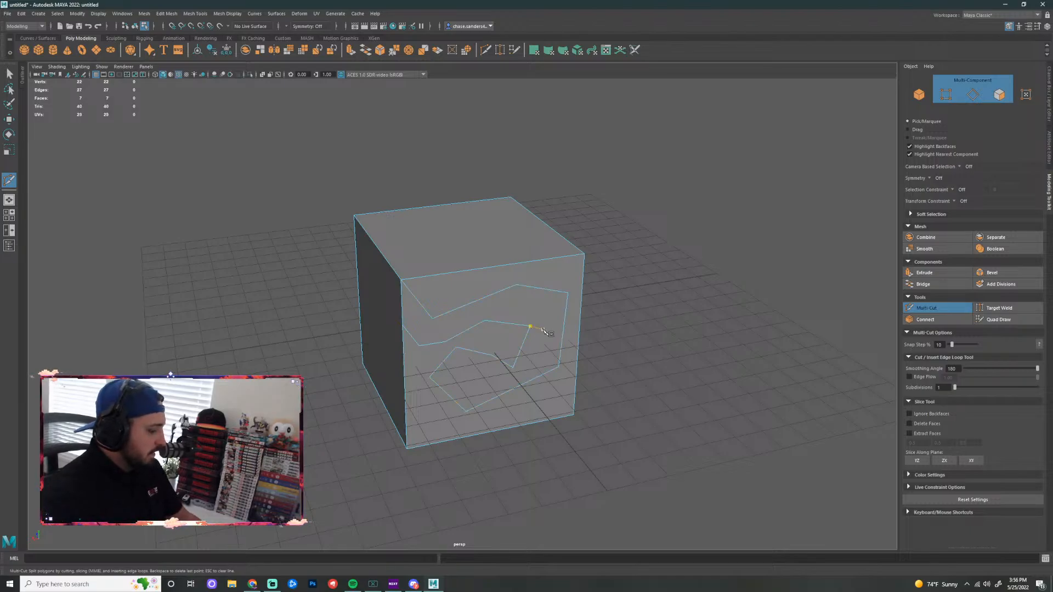
key("q")
Extrude the winding face made by the cut and move it outward from the cube's front
left_click(449, 323)
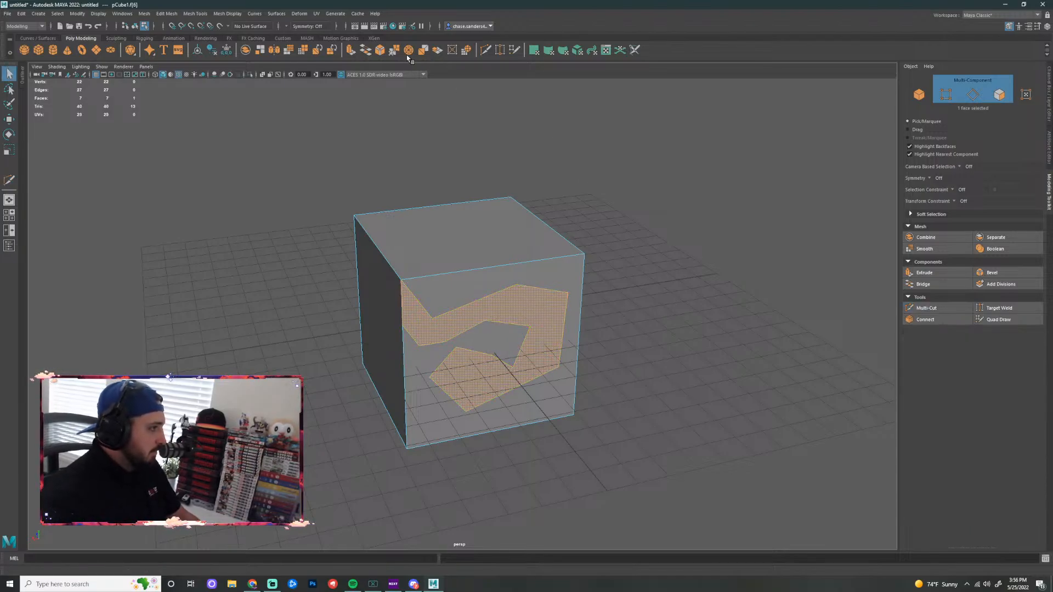
left_click(351, 50)
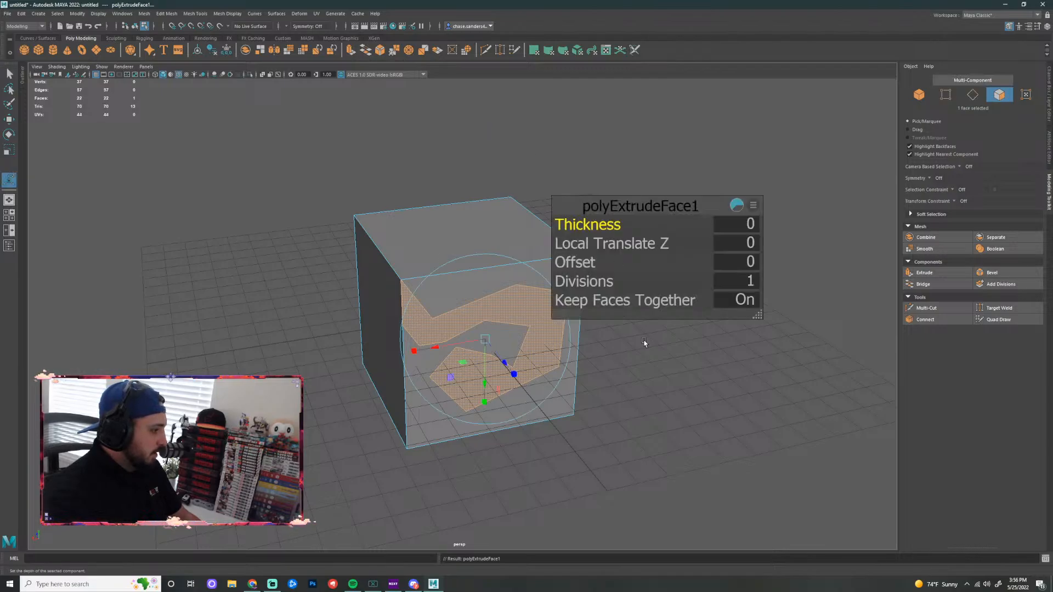
key("w")
middle_click_drag(463, 307, 489, 341)
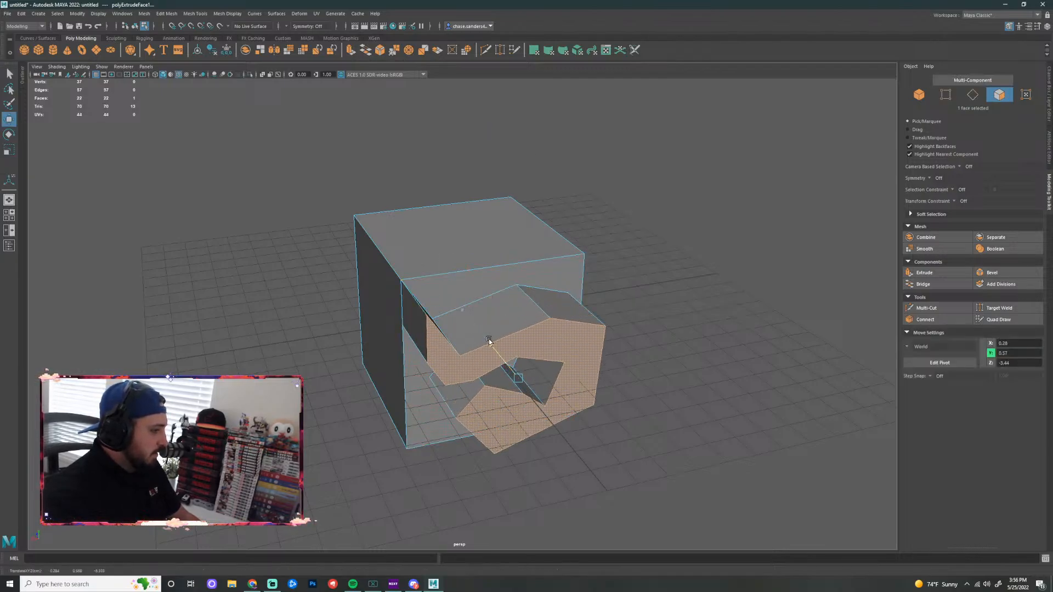
Move the extruded winding face inward so it forms a shallow recess in the cube's front, and inspect the recess from several sides
left_click_drag(485, 338, 452, 310)
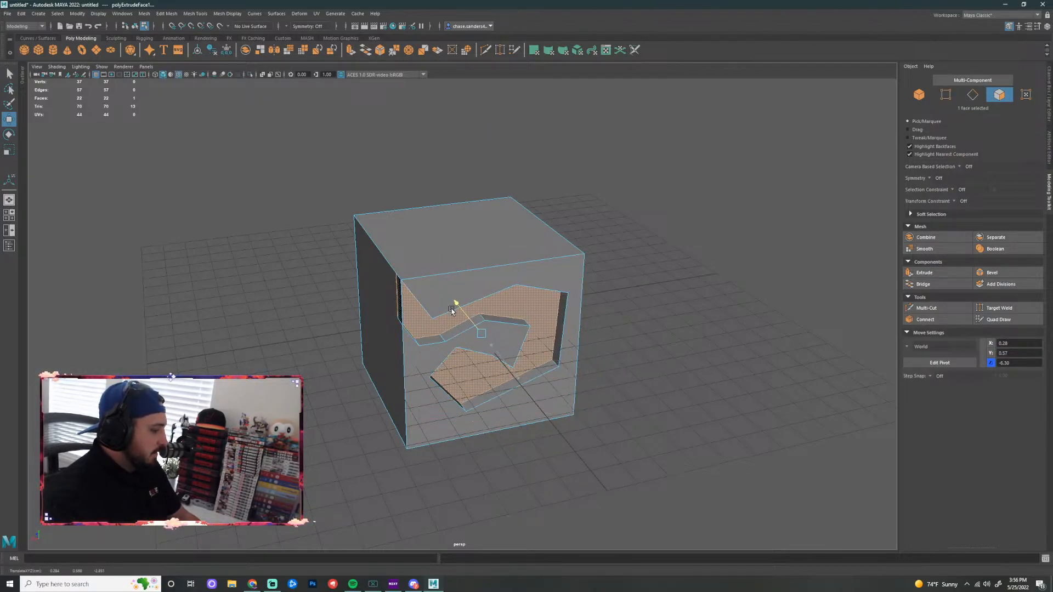
left_click(727, 357)
left_click_drag(727, 357, 684, 295, "alt")
key("super")
right_click_drag(684, 295, 688, 345, "alt")
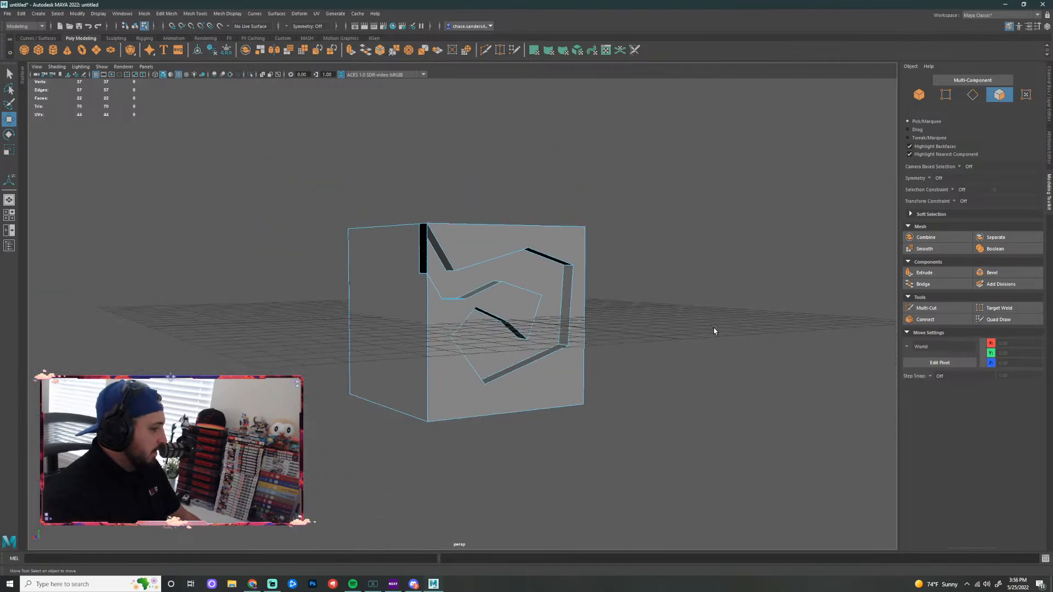
left_click_drag(689, 266, 630, 274, "alt")
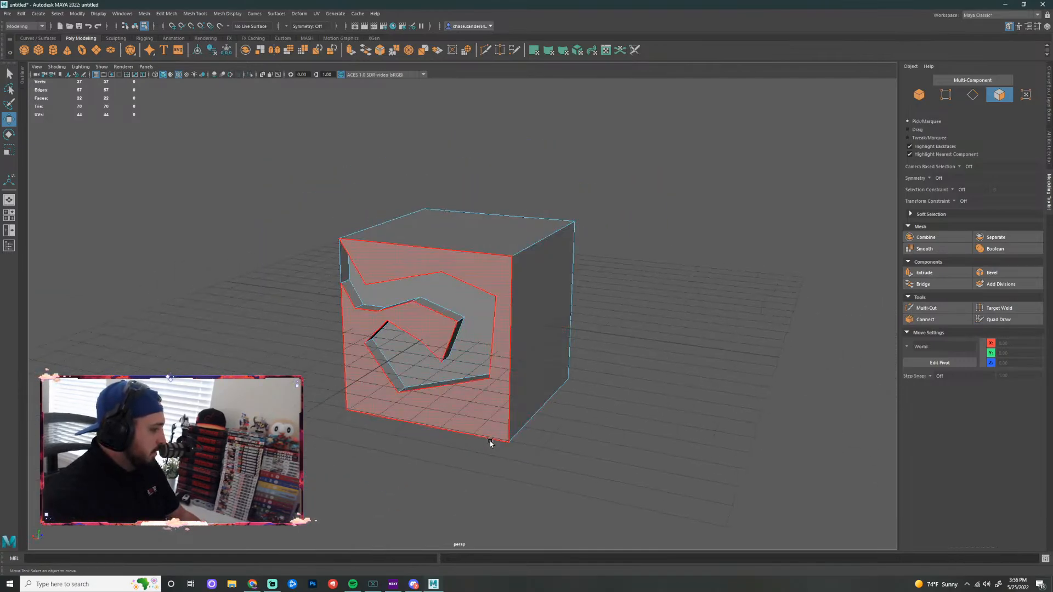
left_click_drag(670, 404, 538, 395, "alt")
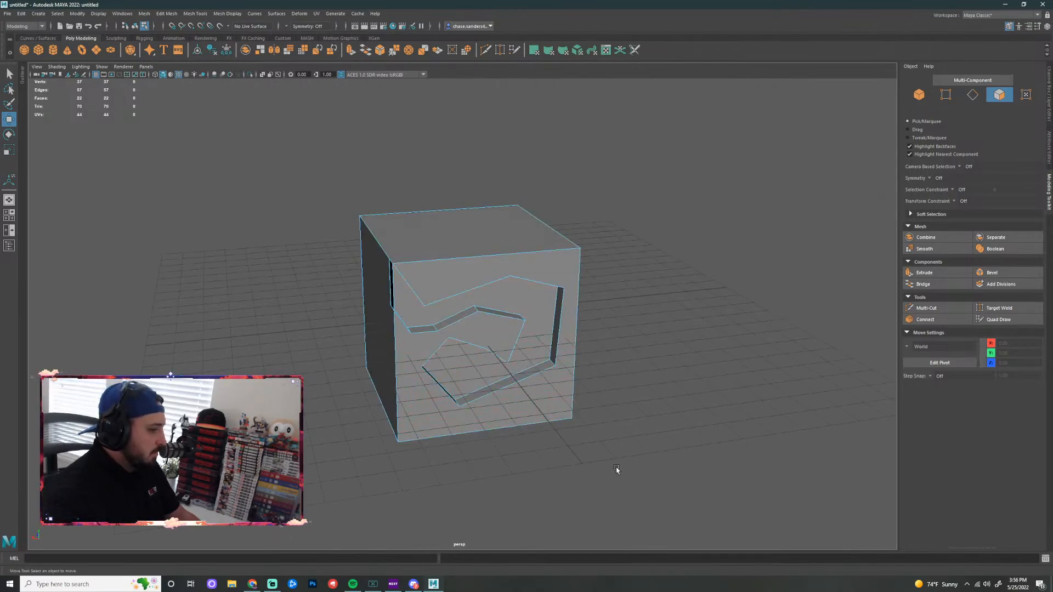
Undo the recess, the Multi-Cut outline and the cube's scaling to return to the plain unscaled cube
key("ctrl+z")
key("ctrl+z")
key("ctrl+z")
key("ctrl+z")
key("ctrl+z")
key("ctrl+z")
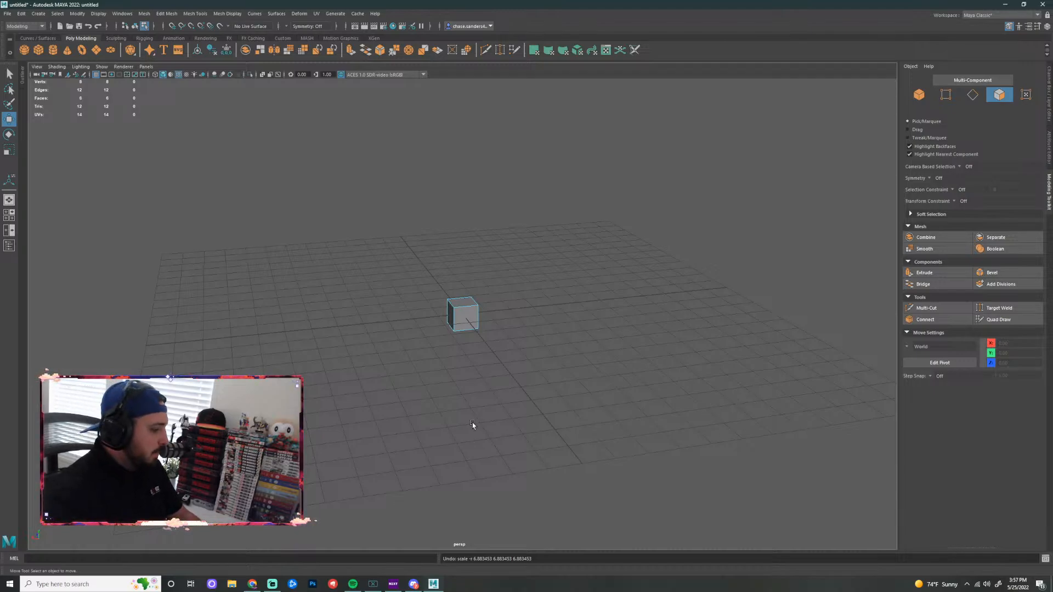
Select the cube as an object and scale it up uniformly to about 5.67
key("r")
right_click_drag(466, 321, 502, 311)
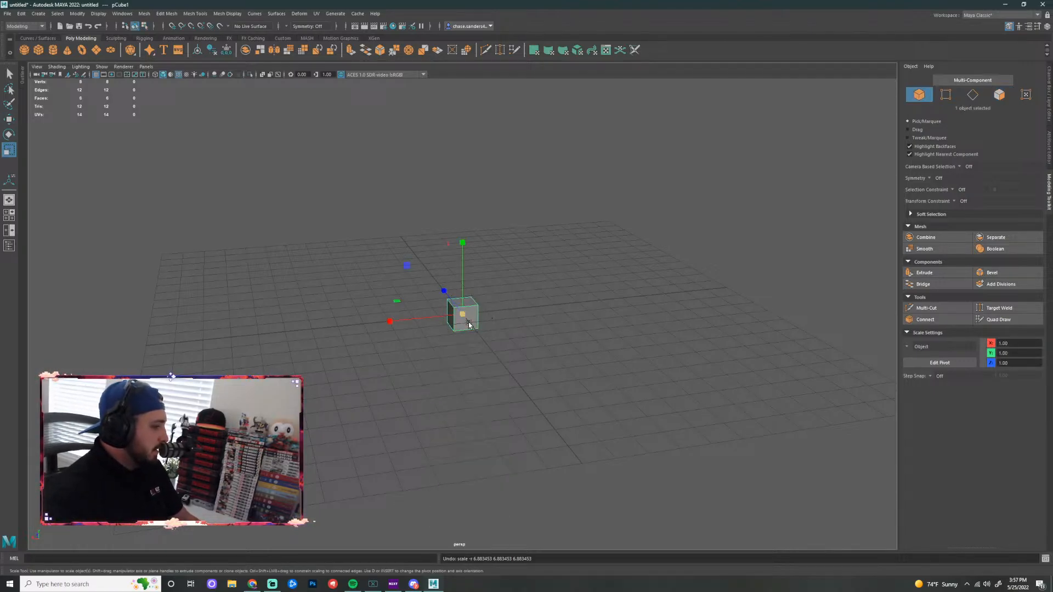
left_click_drag(463, 316, 560, 317)
left_click(653, 381)
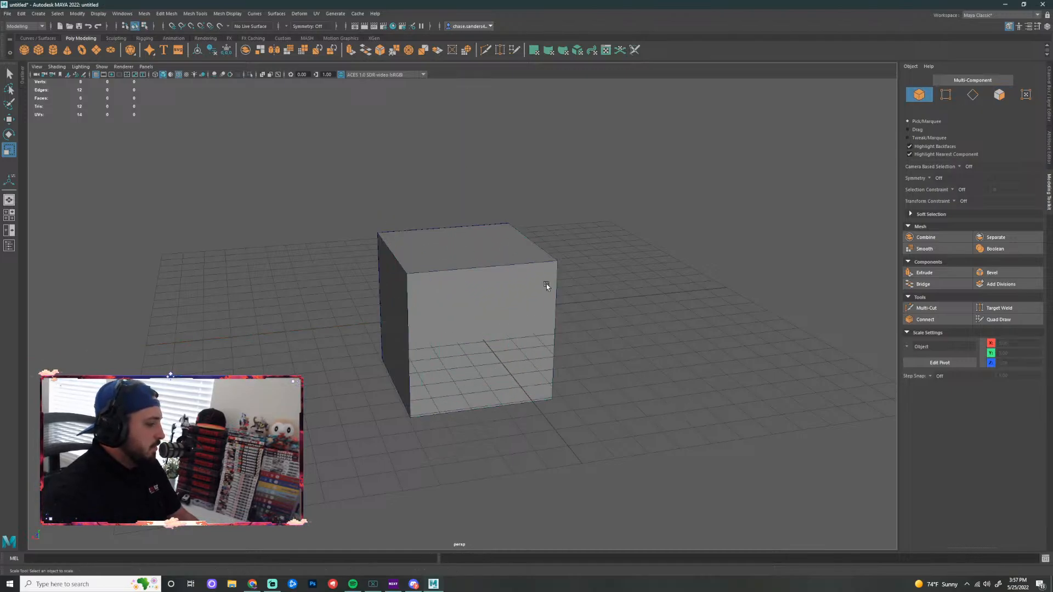
scroll(551, 307, "down", 3)
View the Set Project dialog and dismiss it without choosing a directory
left_click(8, 14)
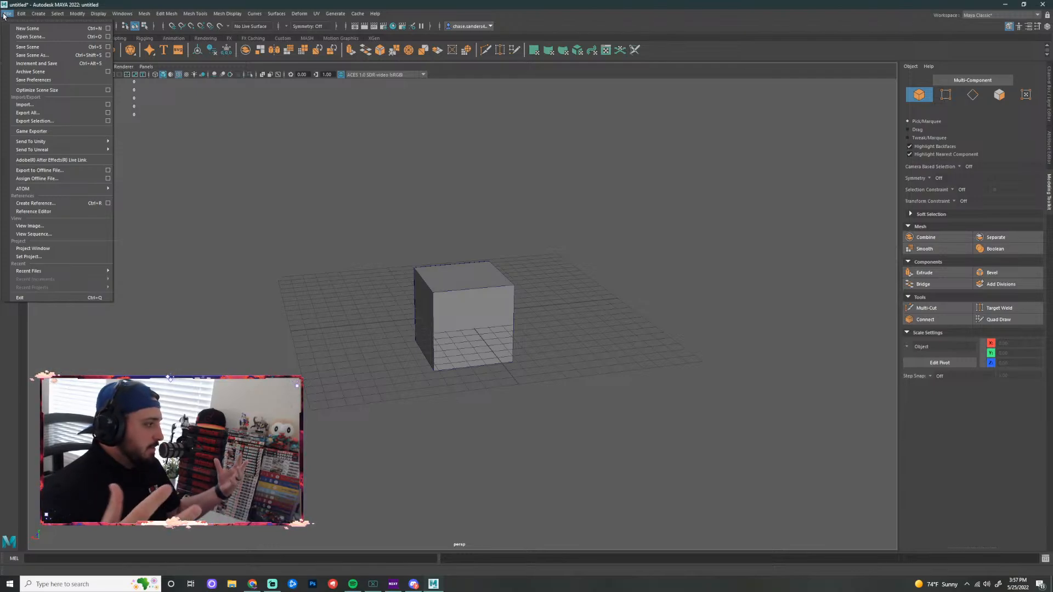
left_click(47, 258)
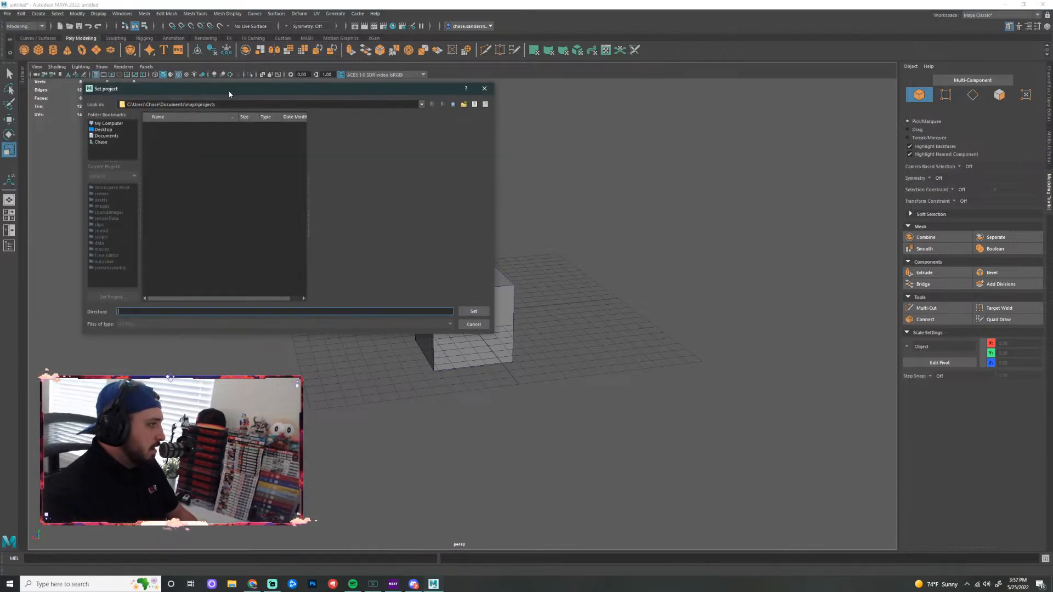
left_click_drag(229, 93, 500, 125)
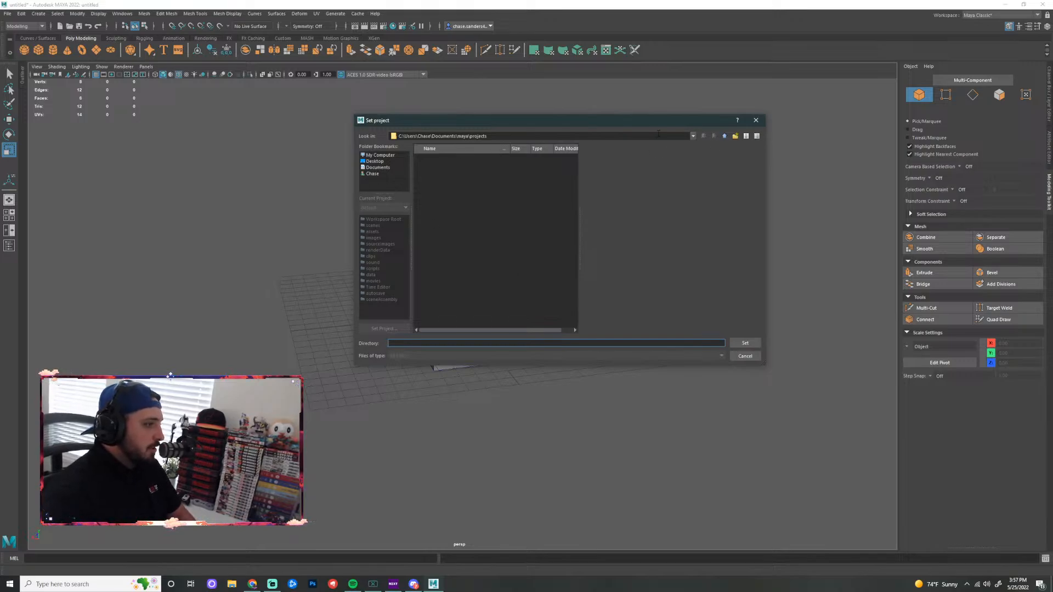
left_click_drag(528, 120, 592, 117)
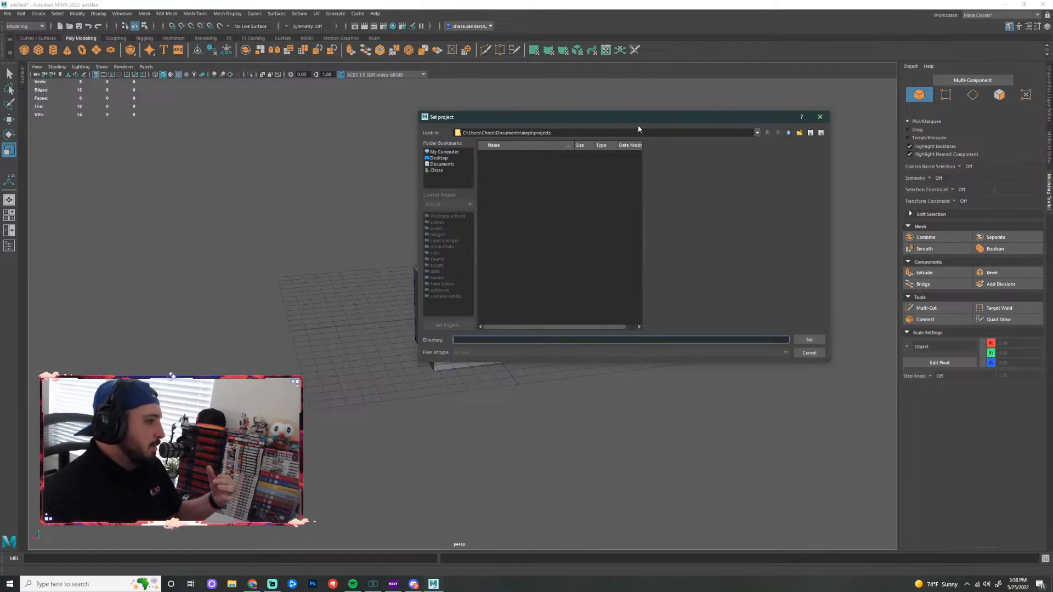
left_click_drag(629, 117, 480, 133)
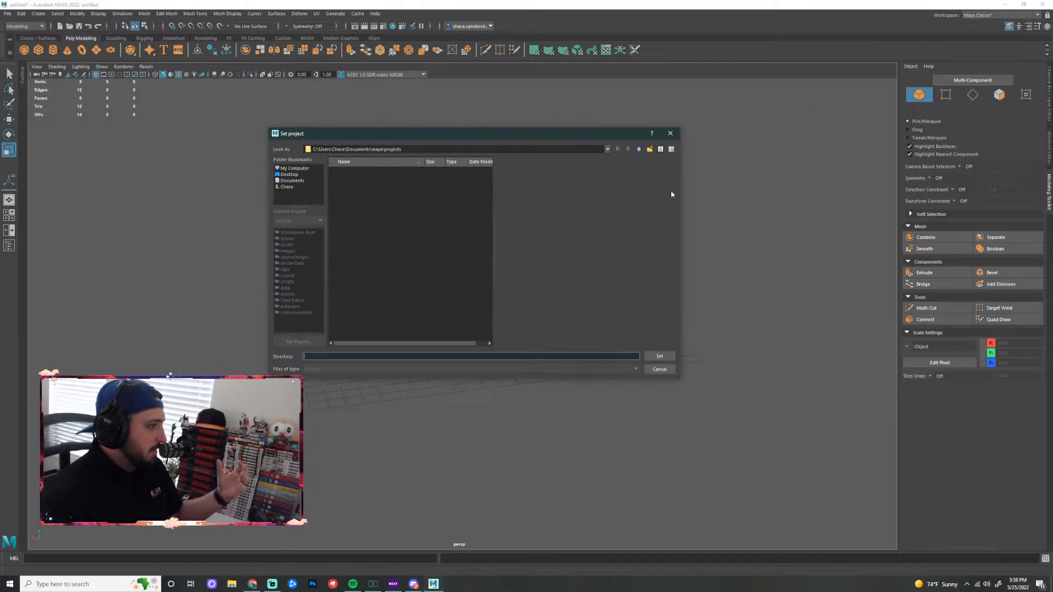
left_click(670, 133)
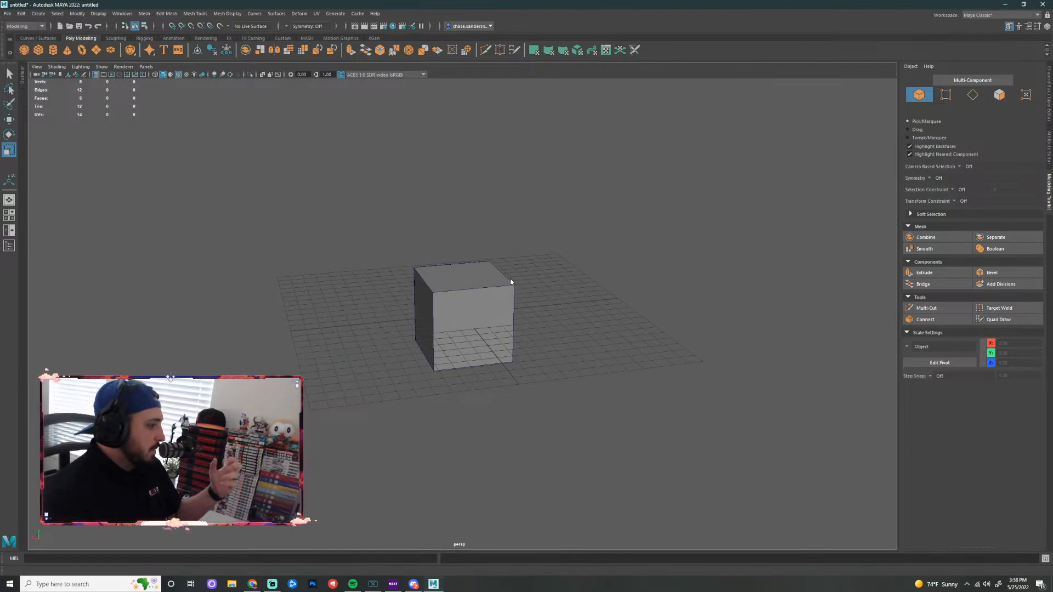
Triangulate the cube's mesh
mouse_move(436, 589)
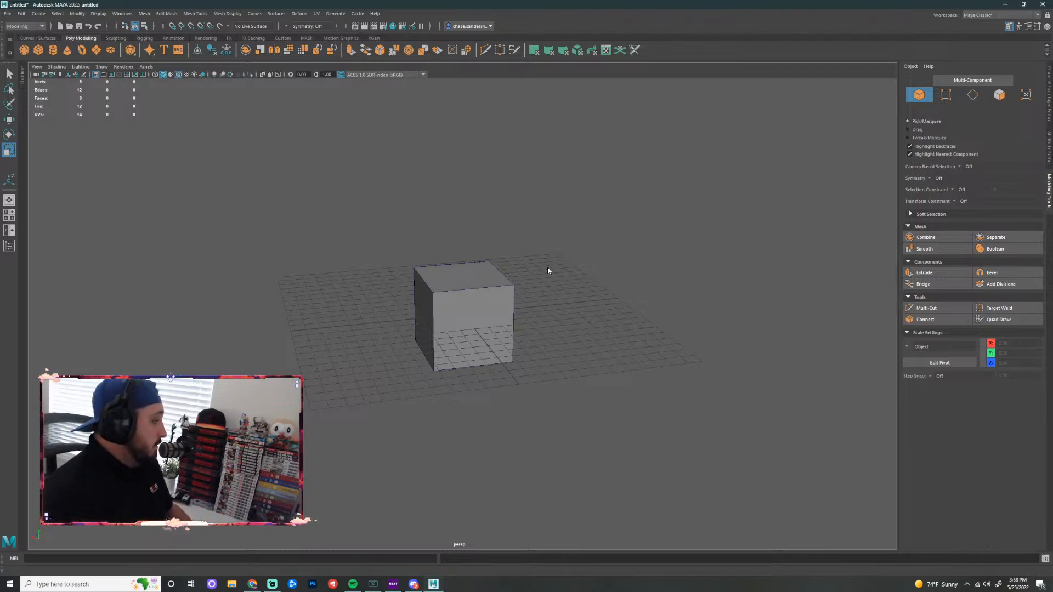
scroll(348, 198, "down", 2)
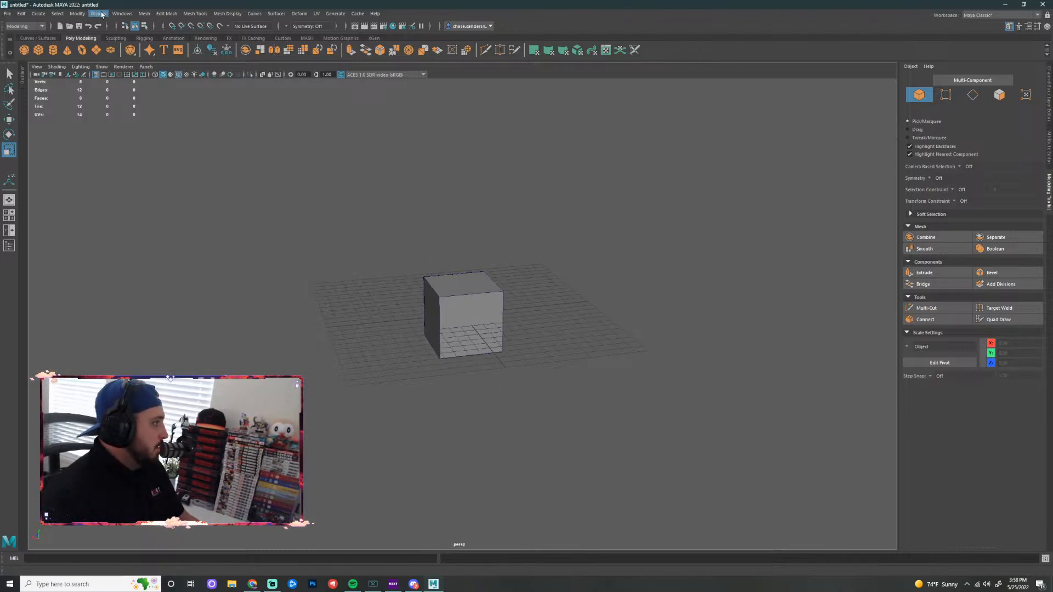
left_click(145, 13)
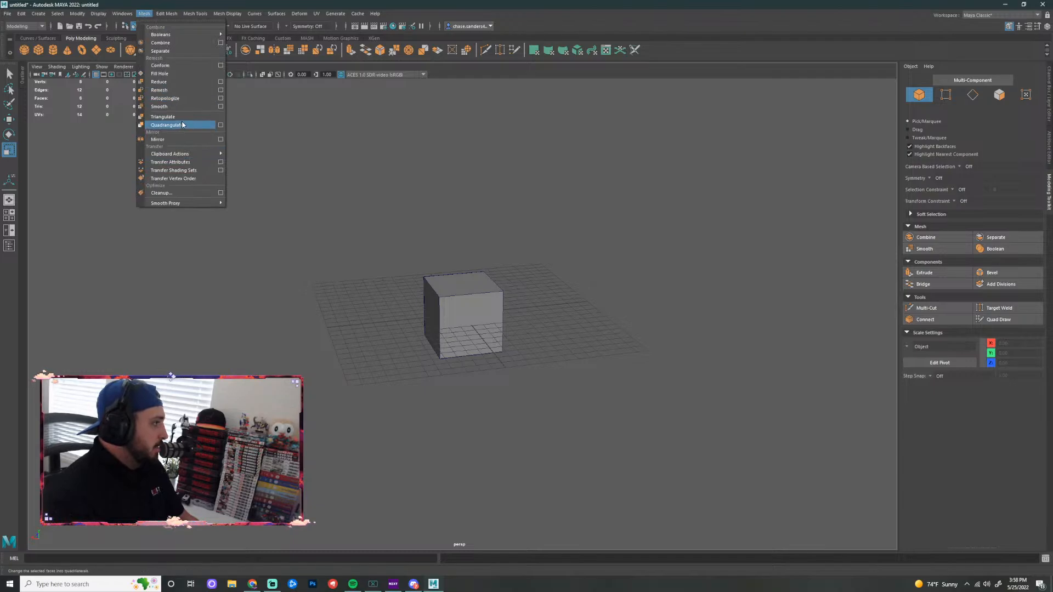
key("Escape")
scroll(438, 307, "up", 4)
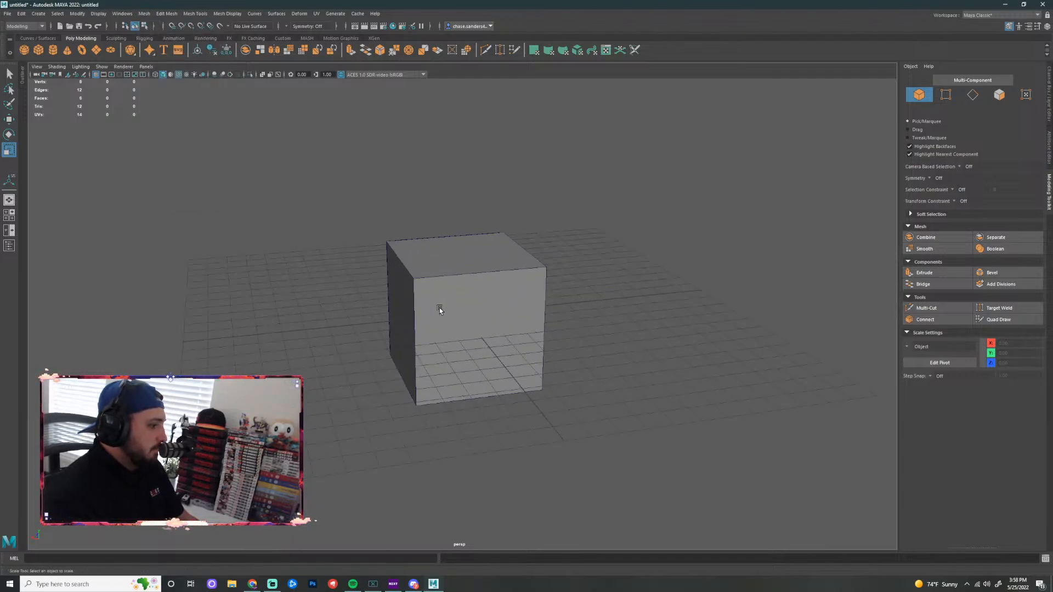
left_click(494, 295)
left_click(145, 14)
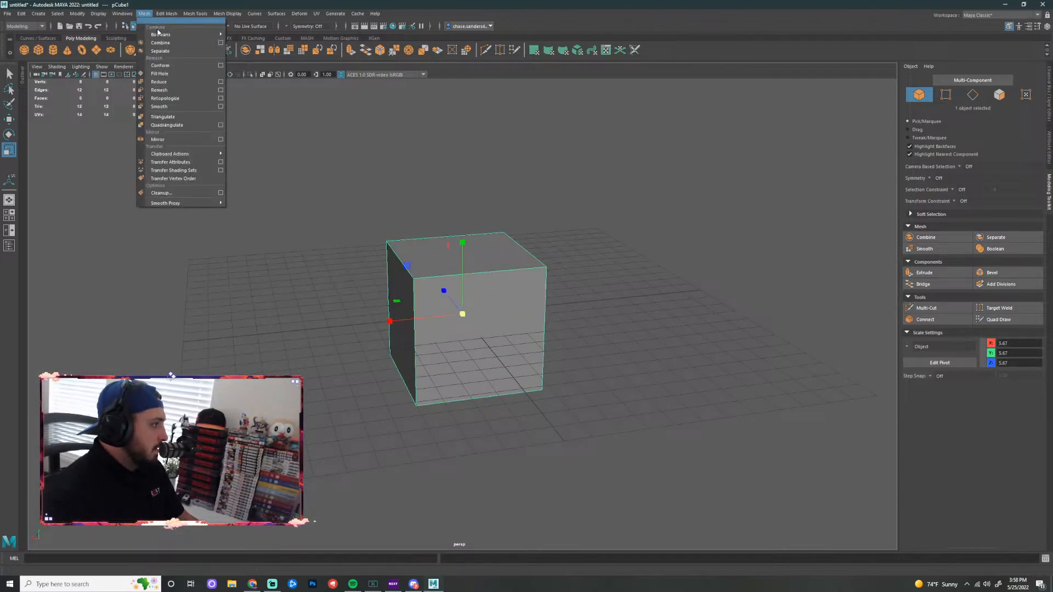
left_click(181, 123)
left_click(614, 268)
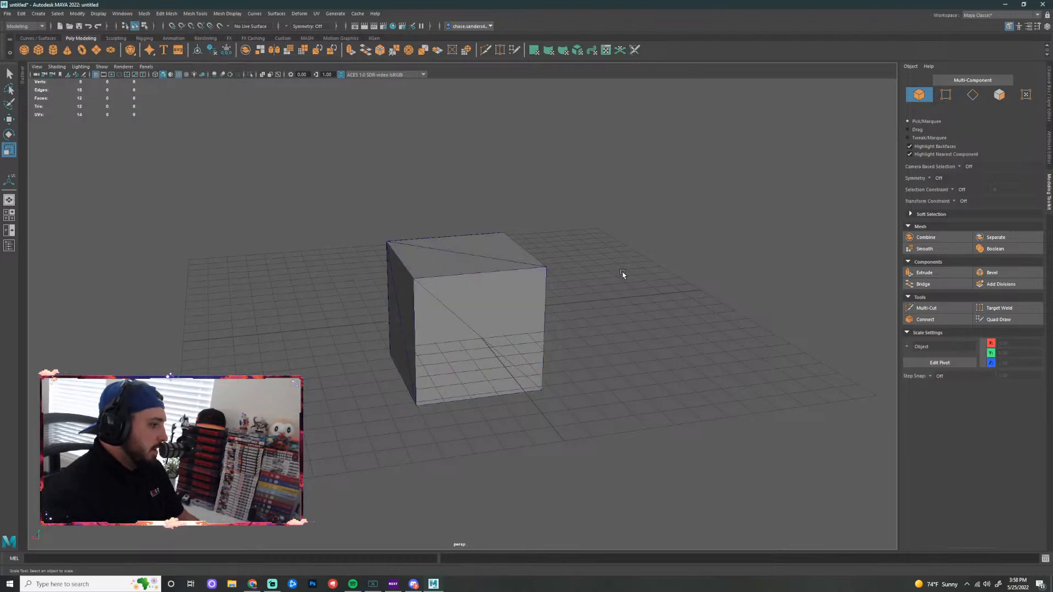
scroll(623, 274, "up", 3)
scroll(611, 289, "down", 4)
key("super")
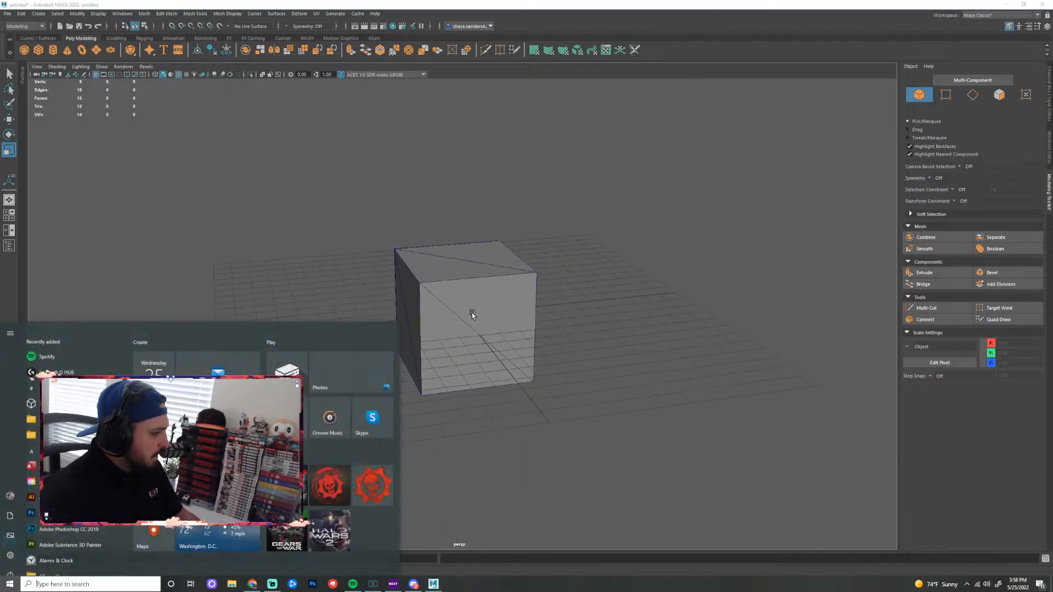
Select the triangulated cube and move it straight up along the Y axis above the grid
right_click_drag(472, 314, 508, 293)
left_click(462, 324)
key("w")
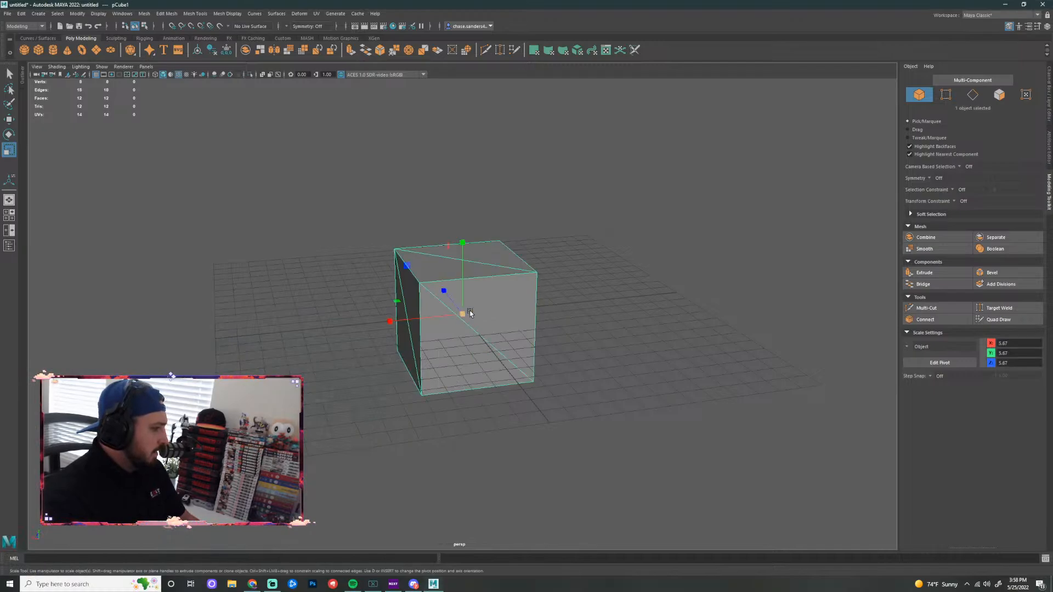
scroll(463, 307, "up", 4)
left_click_drag(464, 247, 482, 101)
left_click(681, 261)
scroll(653, 269, "down", 4)
mouse_move(606, 282)
left_mouse_down("alt")
mouse_move(722, 289)
mouse_move(711, 276)
mouse_move(645, 278)
left_mouse_up("alt")
key("super")
scroll(658, 252, "down", 2)
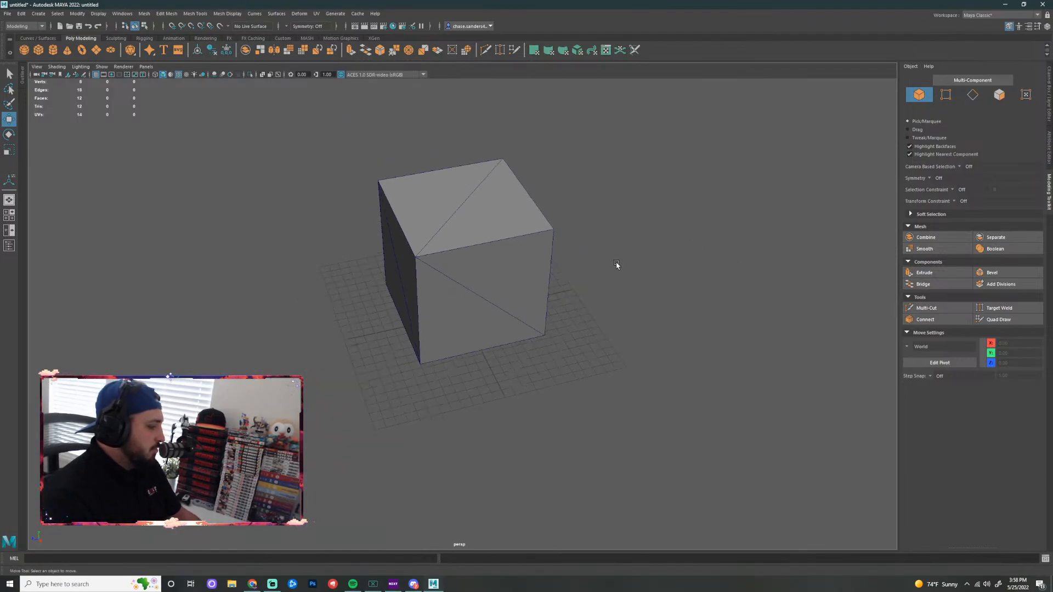
Check the raised cube from other angles and delete it
left_click_drag(659, 235, 504, 228, "alt")
left_click_drag(581, 194, 551, 245, "alt")
left_click(468, 245)
key("Delete")
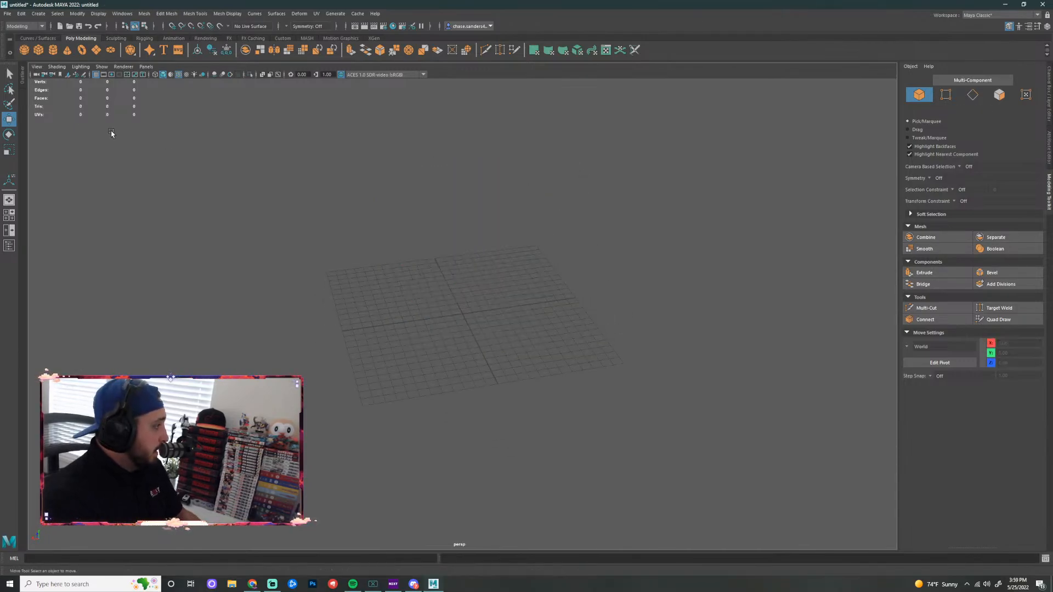
Create a polygon sphere and scale it up uniformly to about 1.17
left_click(24, 51)
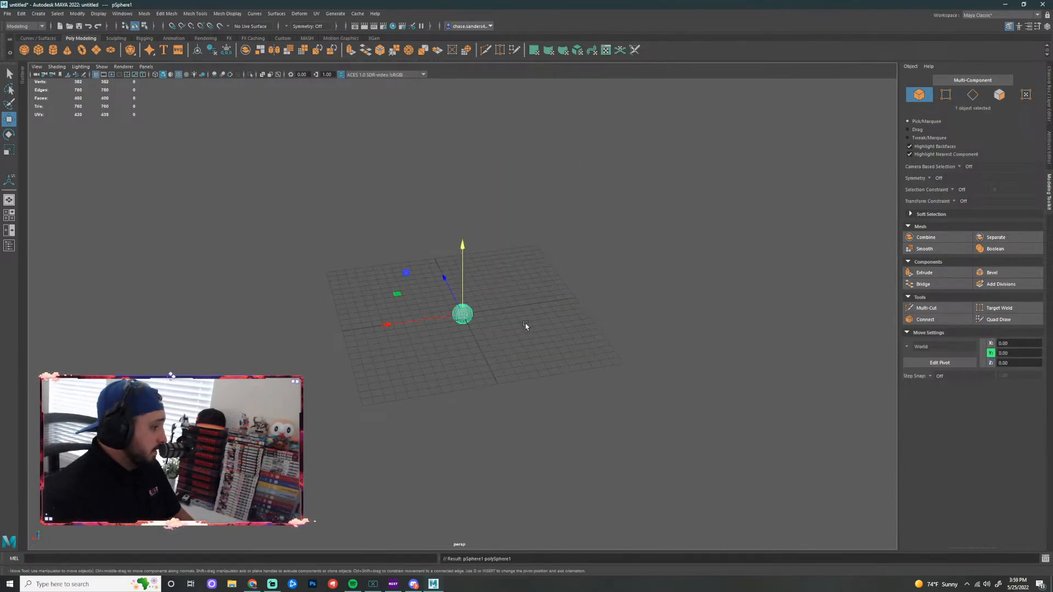
key("f")
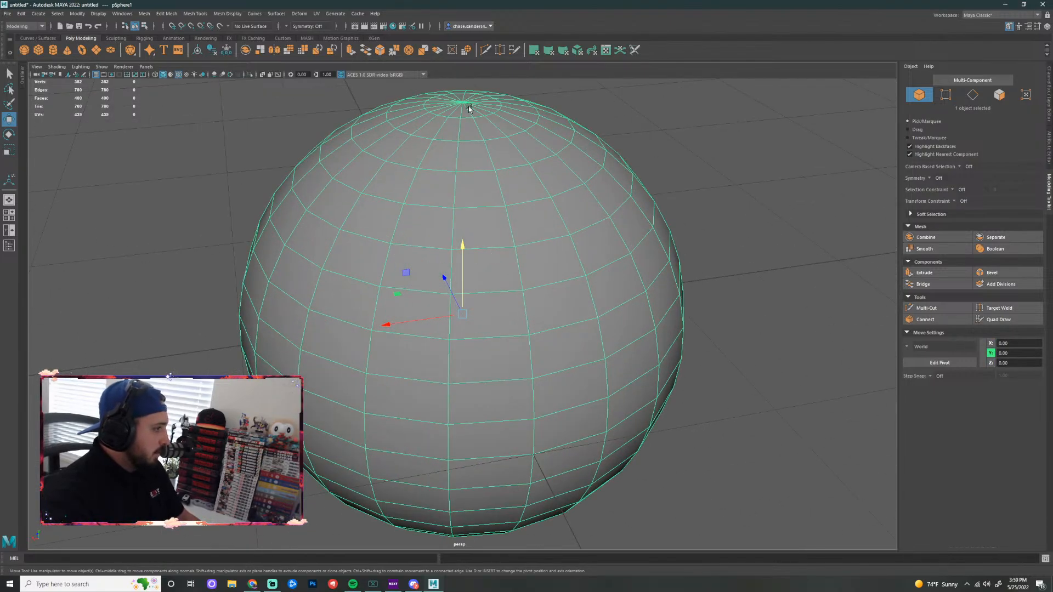
key("r")
middle_click_drag(501, 343, 523, 314)
left_click_drag(523, 314, 542, 315)
scroll(604, 337, "down", 5)
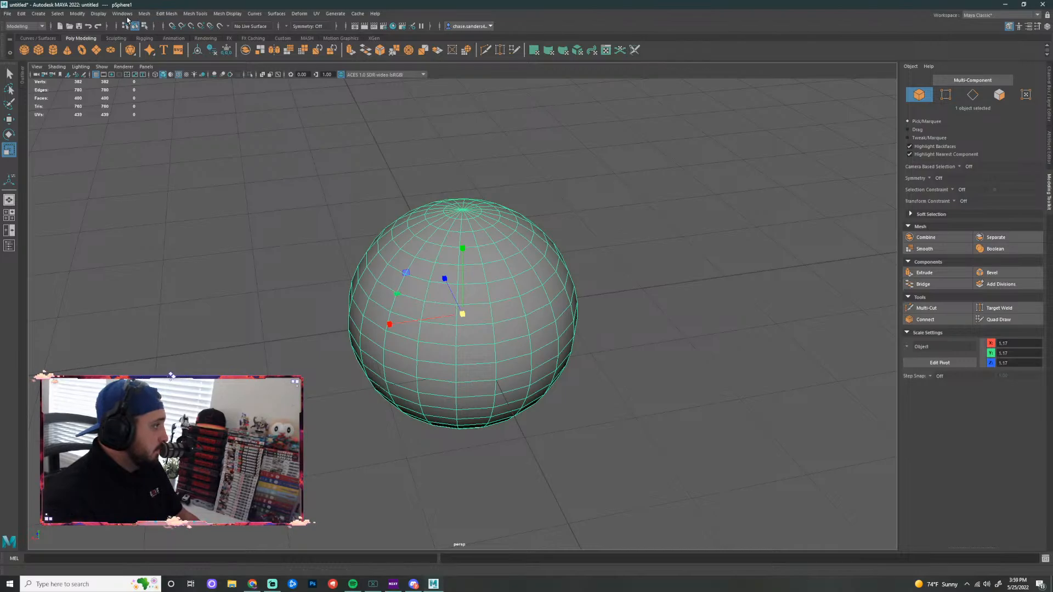
Triangulate the sphere's mesh and clear the selection
left_click(144, 13)
left_click(165, 117)
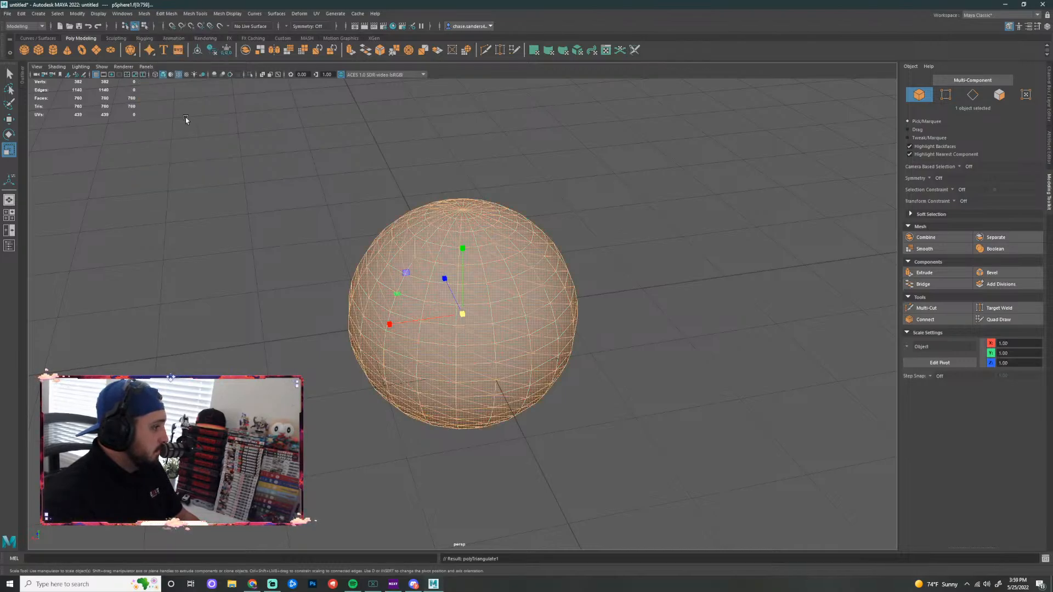
left_click(595, 176)
Examine the triangulated sphere's edge layout around its pole and along its sides
scroll(574, 166, "up", 3)
left_click_drag(575, 166, 564, 190, "alt")
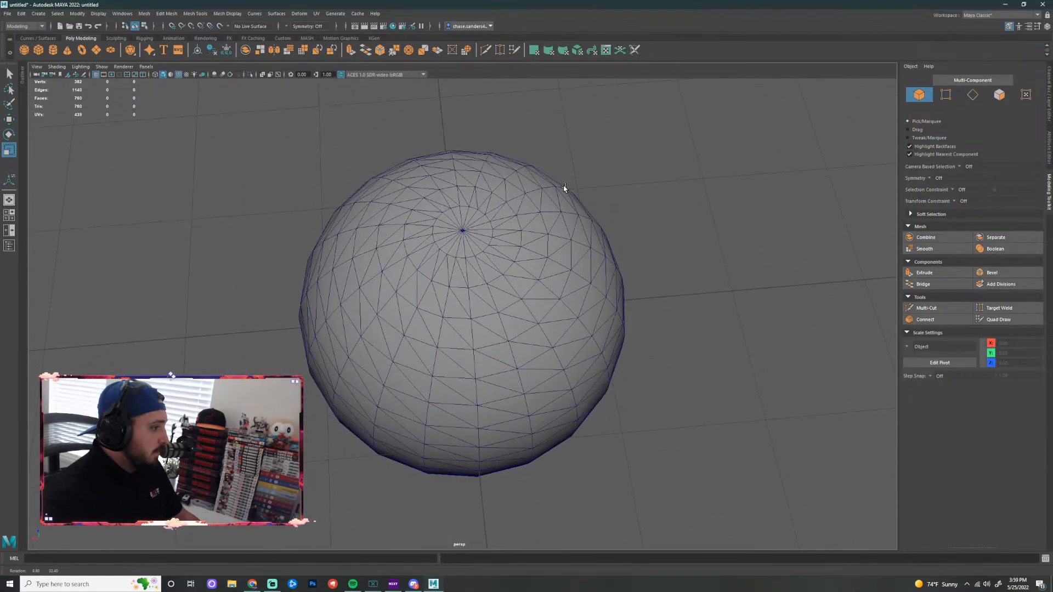
key("super")
key("super")
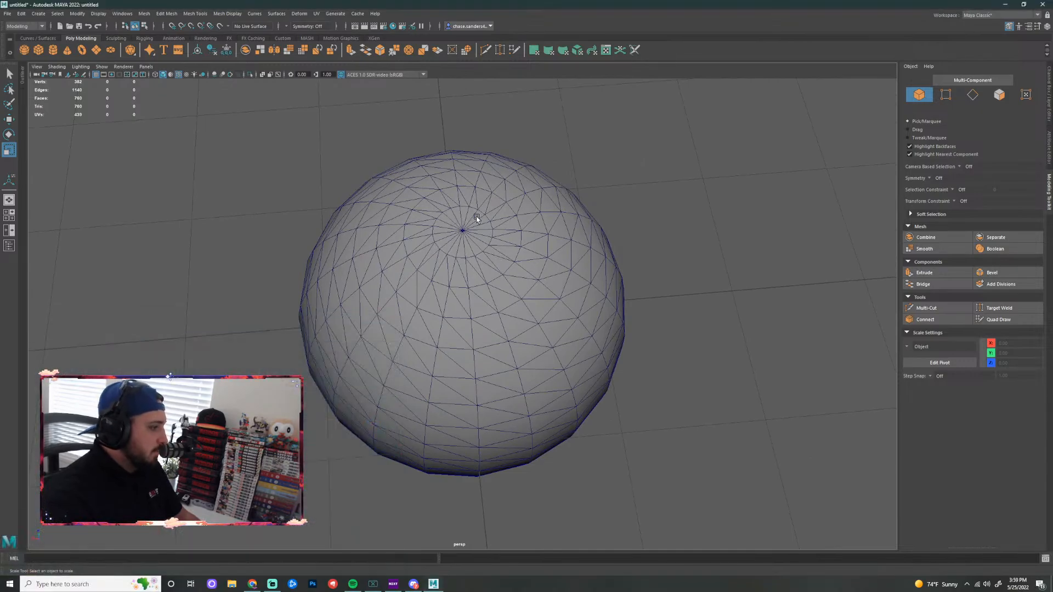
scroll(592, 266, "down", 5)
scroll(577, 296, "up", 3)
left_click_drag(577, 296, 600, 219, "alt")
key("super")
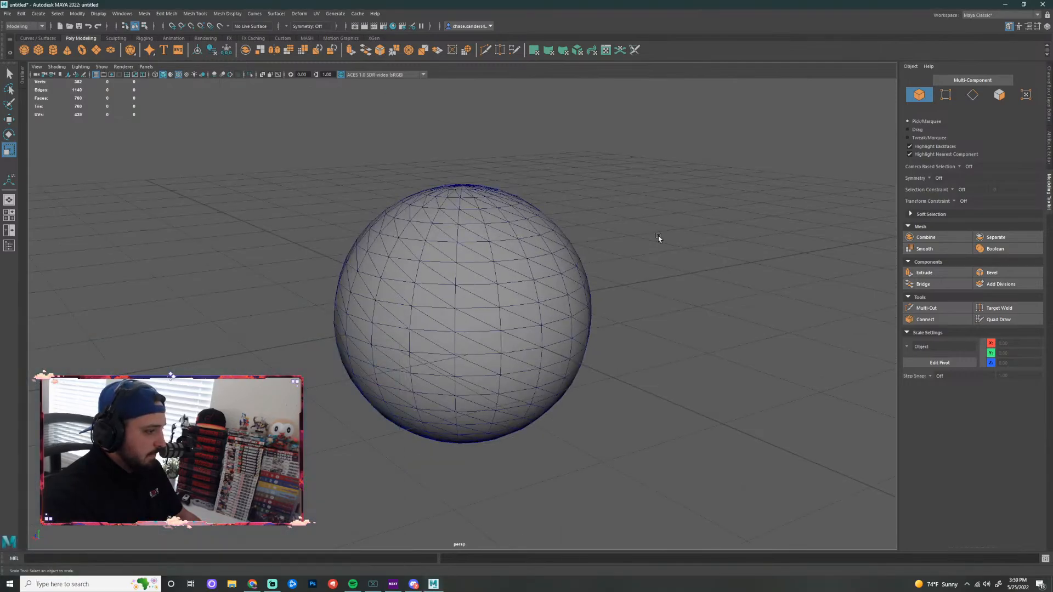
key("super")
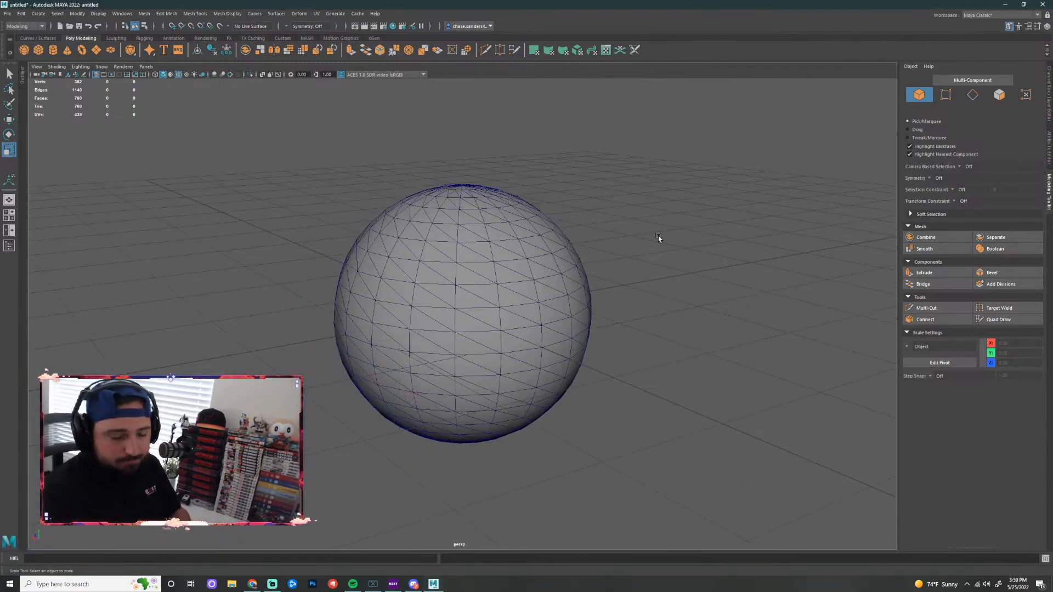
Delete the triangulated sphere
scroll(581, 258, "down", 3)
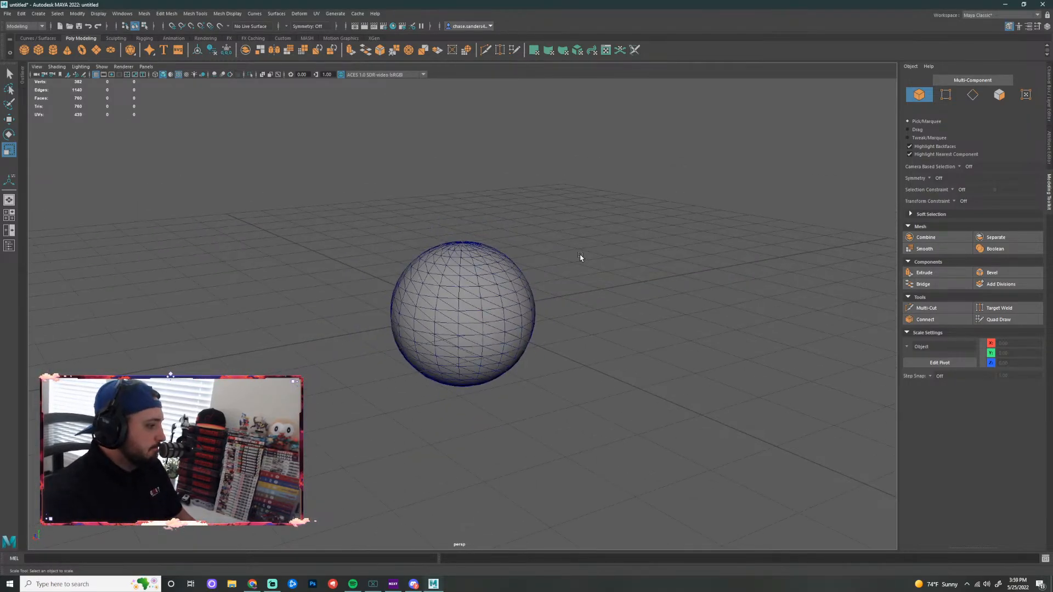
left_click(463, 337)
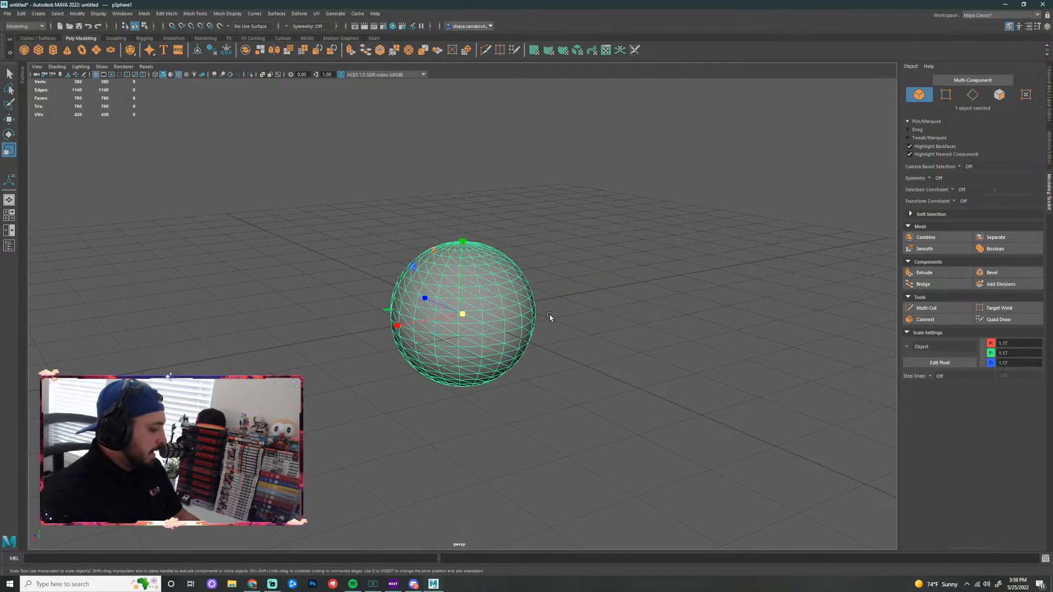
key("Delete")
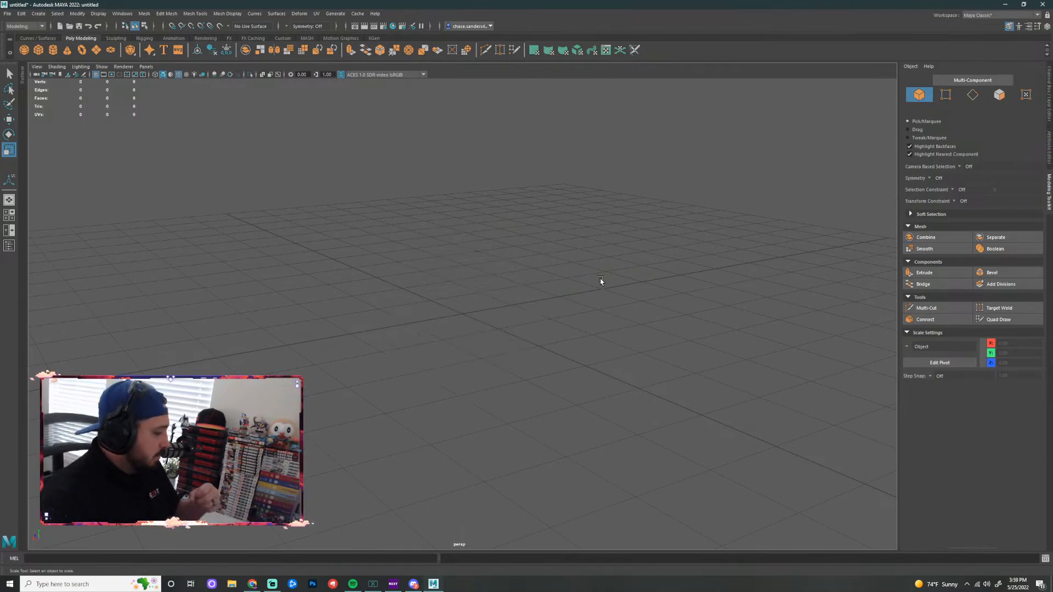
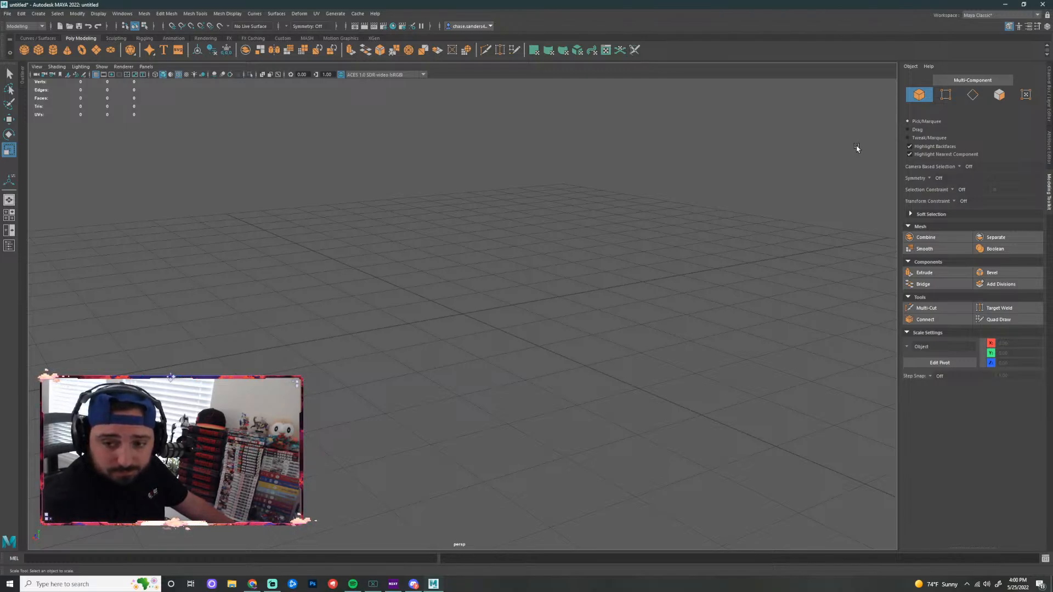
Create a new folder on the Desktop from the Set Project dialog
left_click(38, 13)
left_click(7, 13)
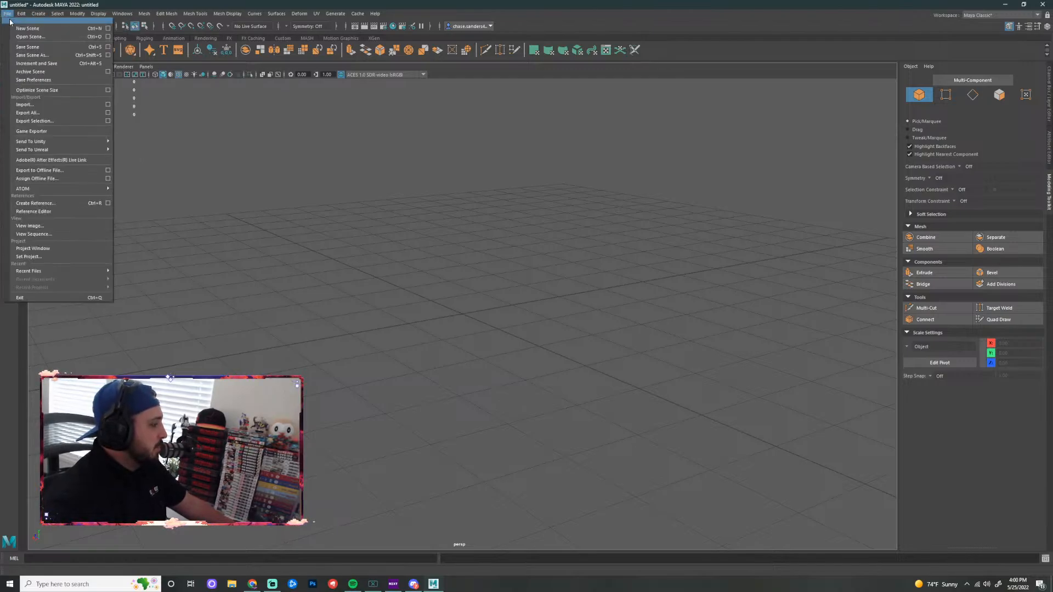
left_click(77, 259)
left_click(288, 174)
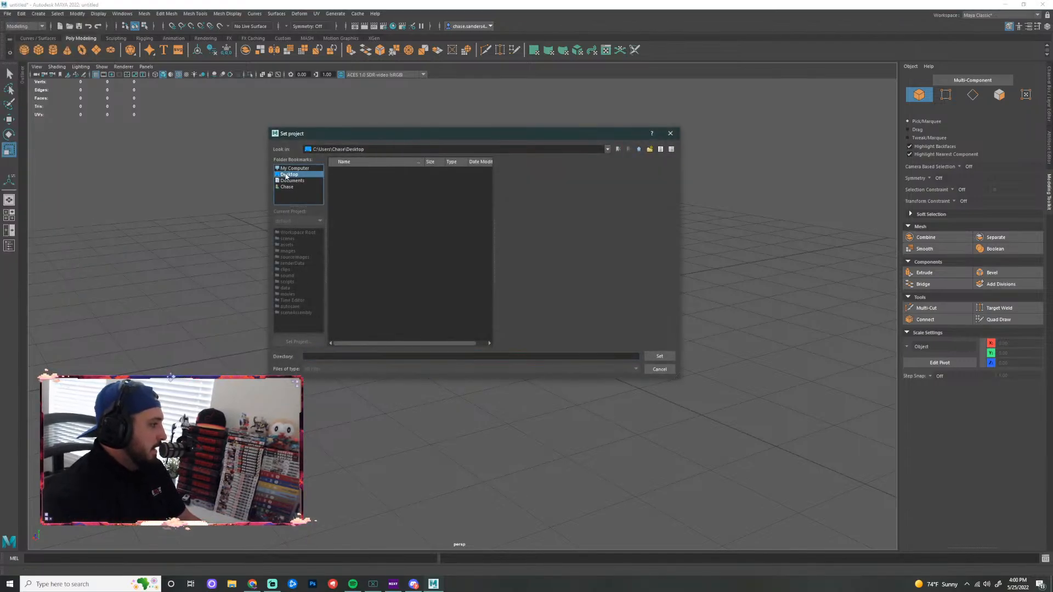
left_click(363, 356)
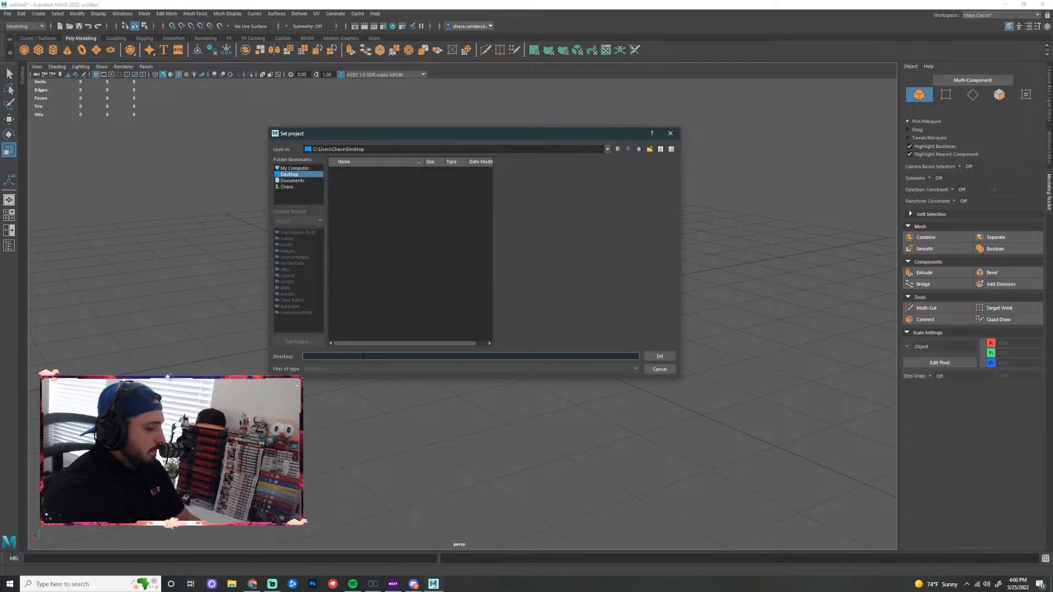
type("J")
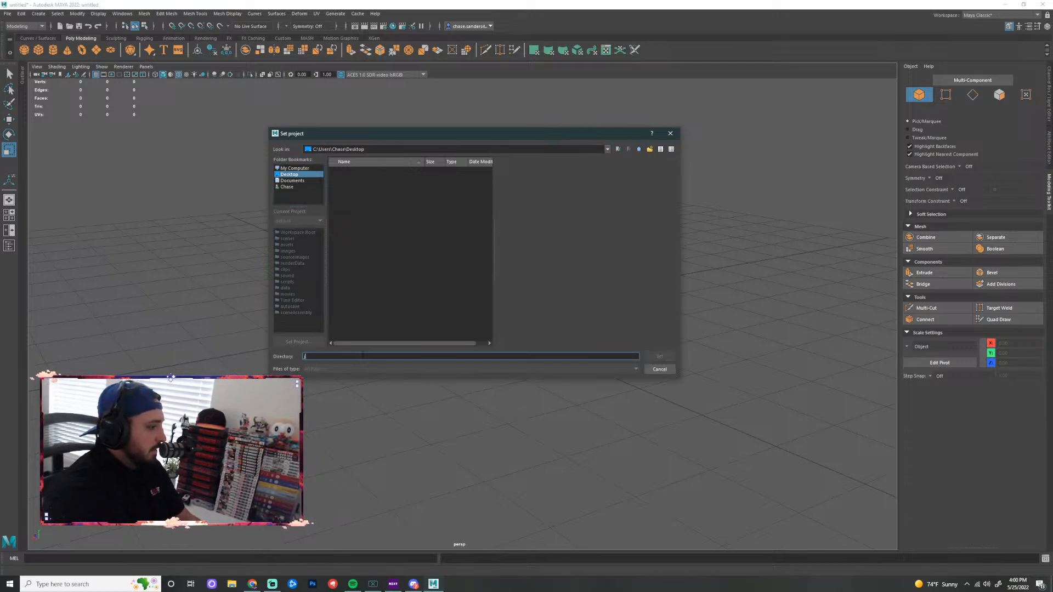
key("BackSpace")
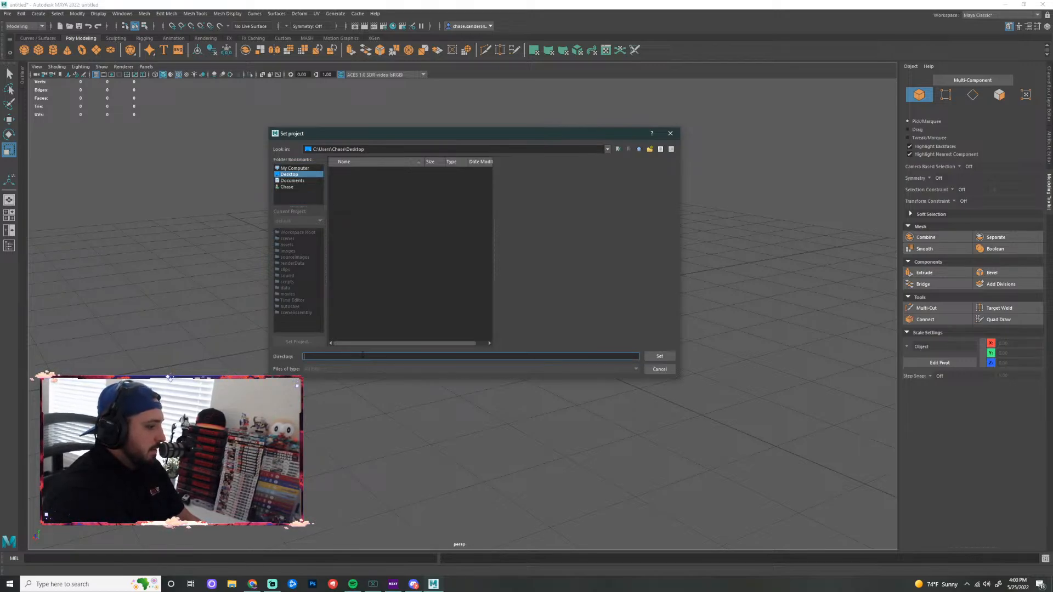
right_click(348, 179)
left_click(358, 195)
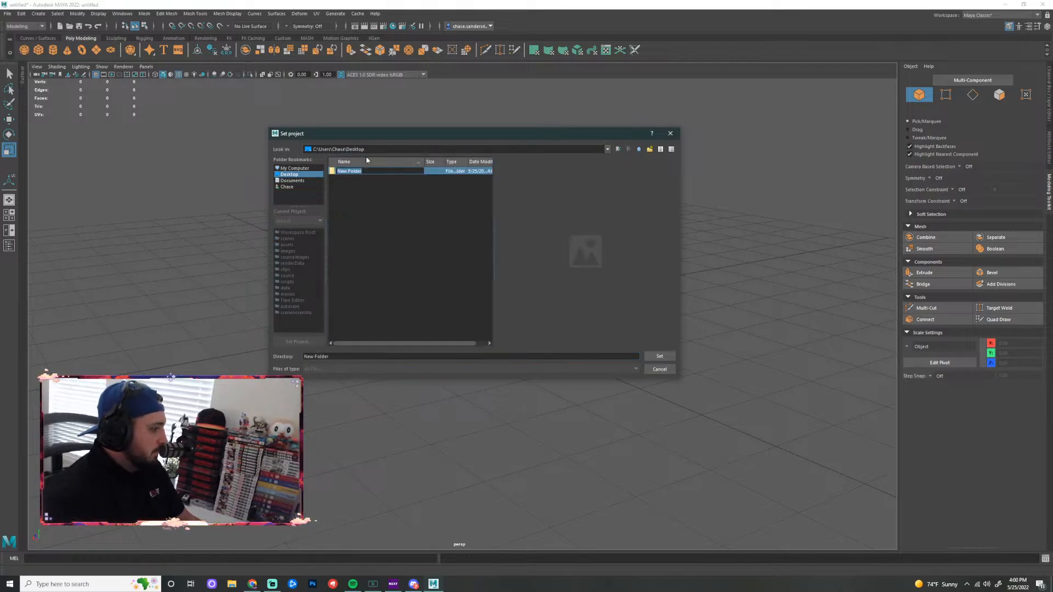
Try to enter eae3600 as the project directory name, and clear the entry
left_click(347, 356)
key("BackSpace")
key("BackSpace")
key("BackSpace")
key("BackSpace")
key("BackSpace")
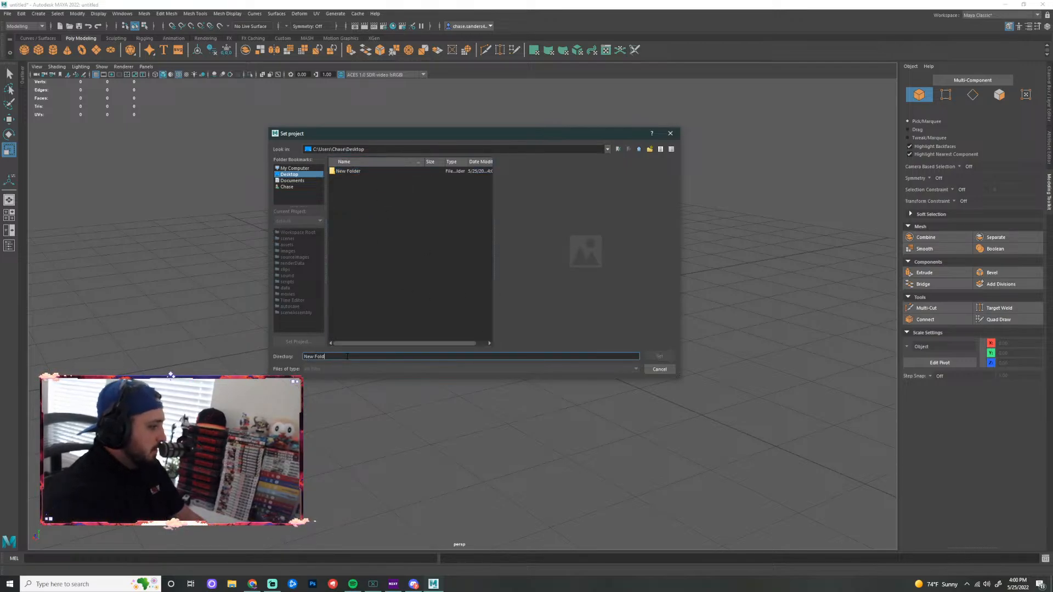
key("BackSpace")
key("BackSpace")
key("BackSpace")
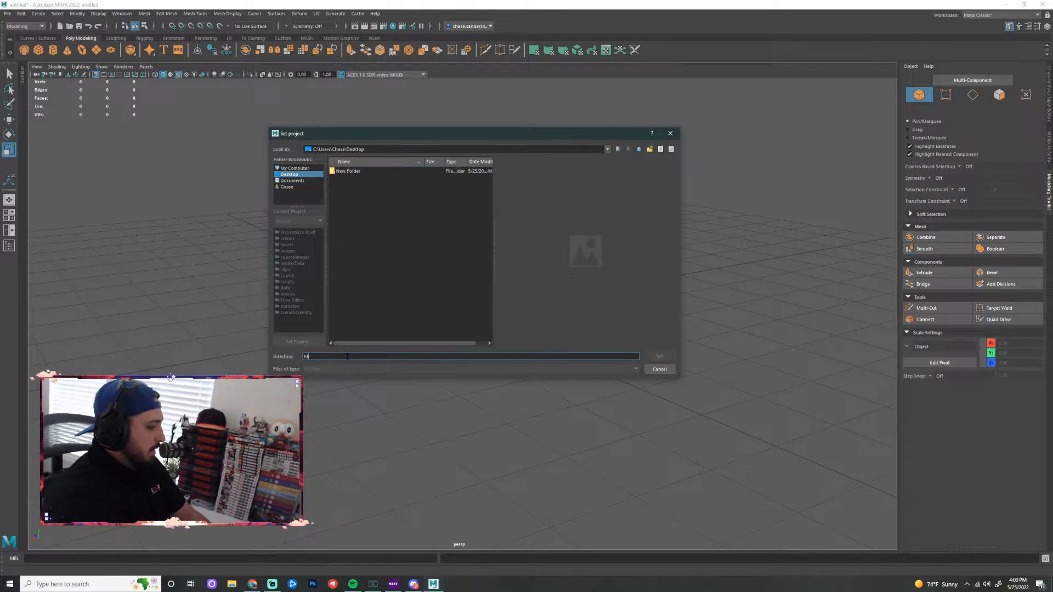
type("eee")
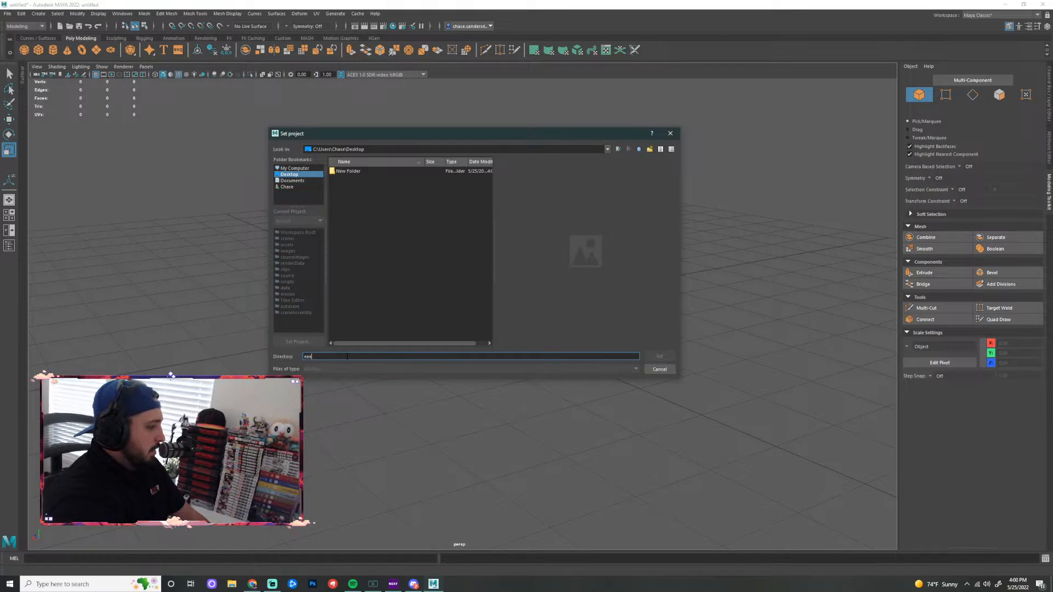
type("3600")
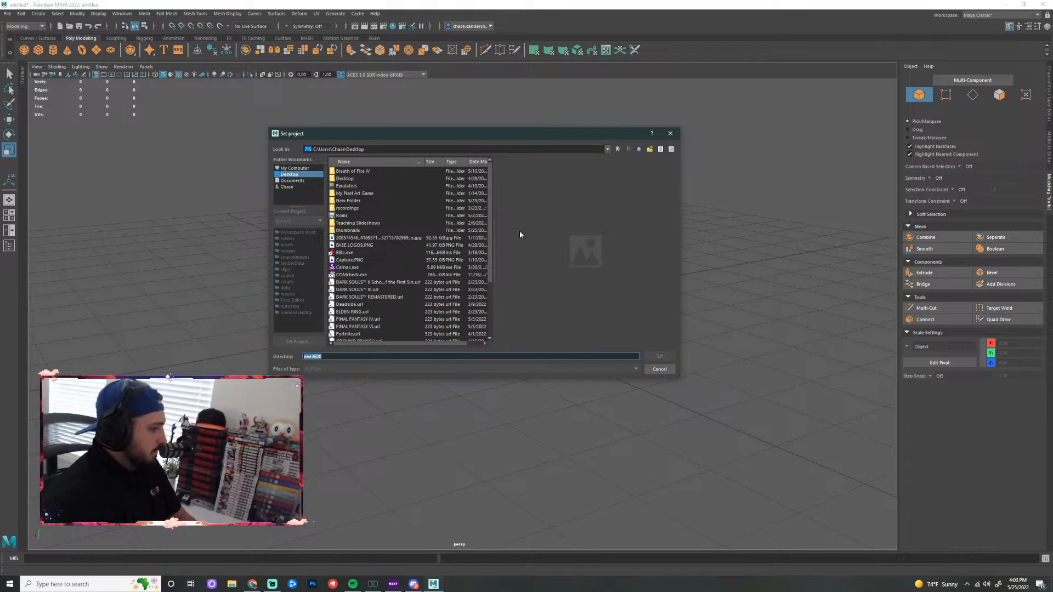
key("BackSpace")
key("BackSpace")
key("BackSpace")
key("BackSpace")
key("BackSpace")
key("BackSpace")
key("BackSpace")
Rename the Desktop's New Folder as eae3600
left_click(296, 174)
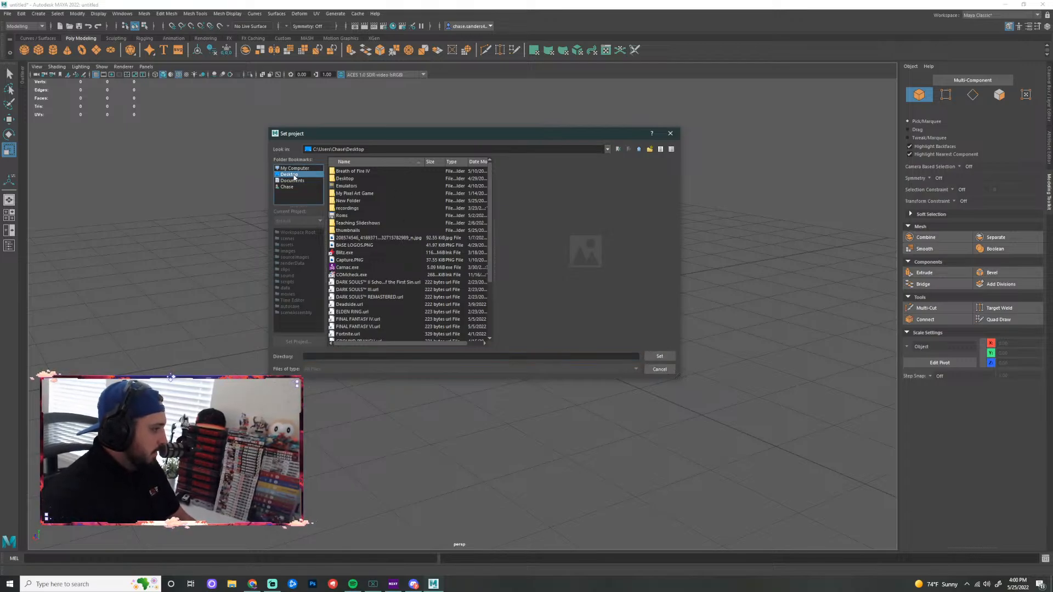
left_click(351, 201)
right_click(352, 204)
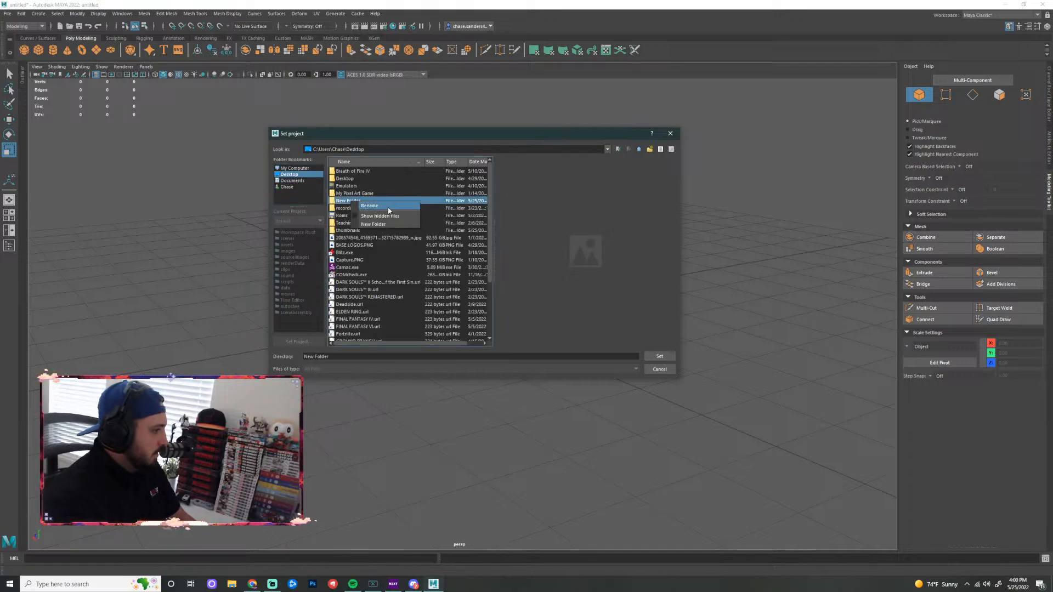
left_click(389, 208)
type("eaa")
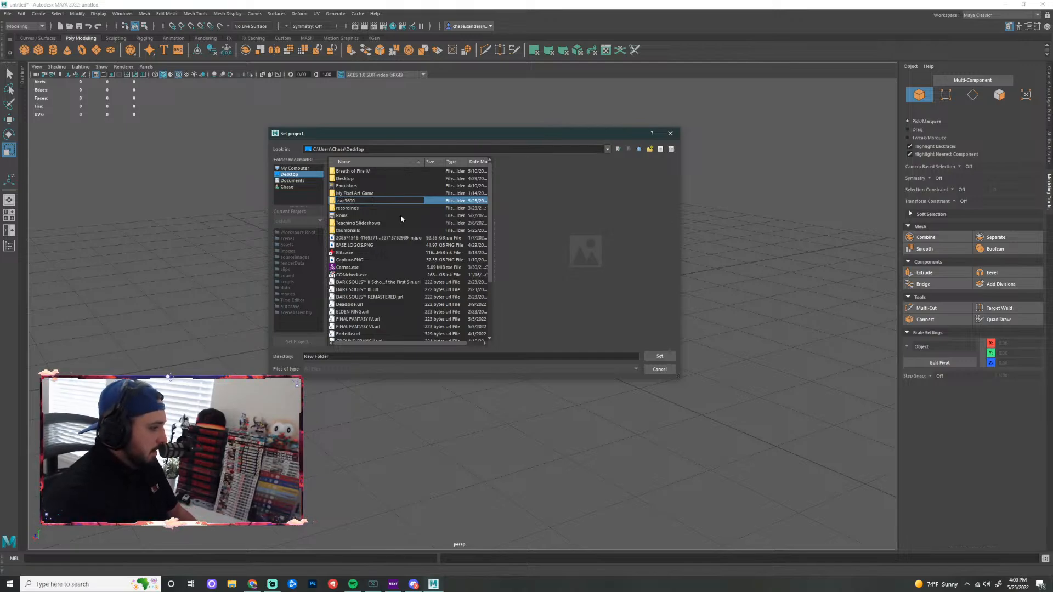
Set the eae3600 folder as the project and create a default workspace in it
left_click(652, 355)
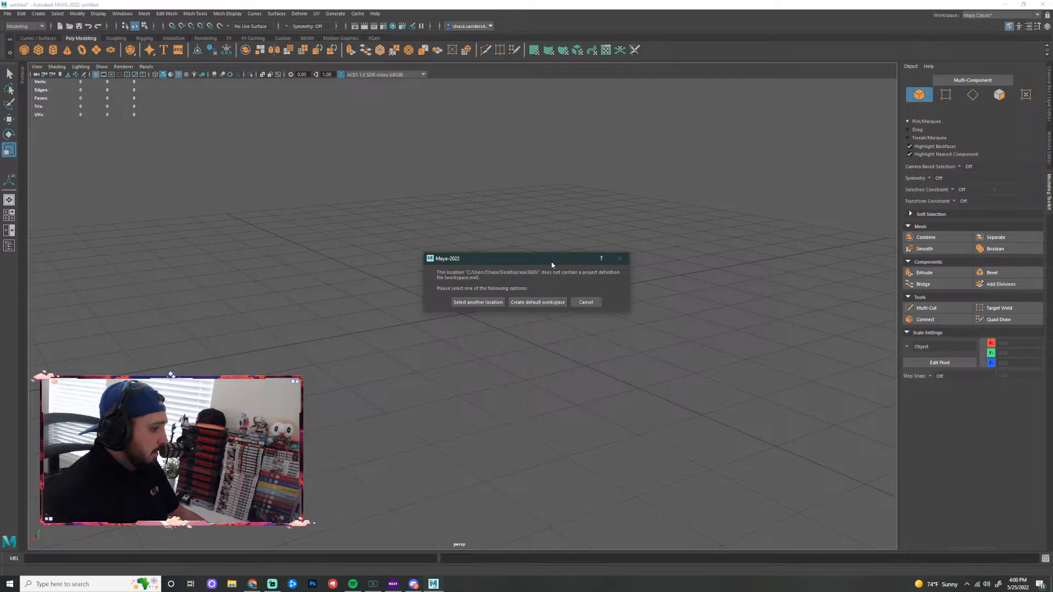
left_click_drag(551, 265, 537, 247)
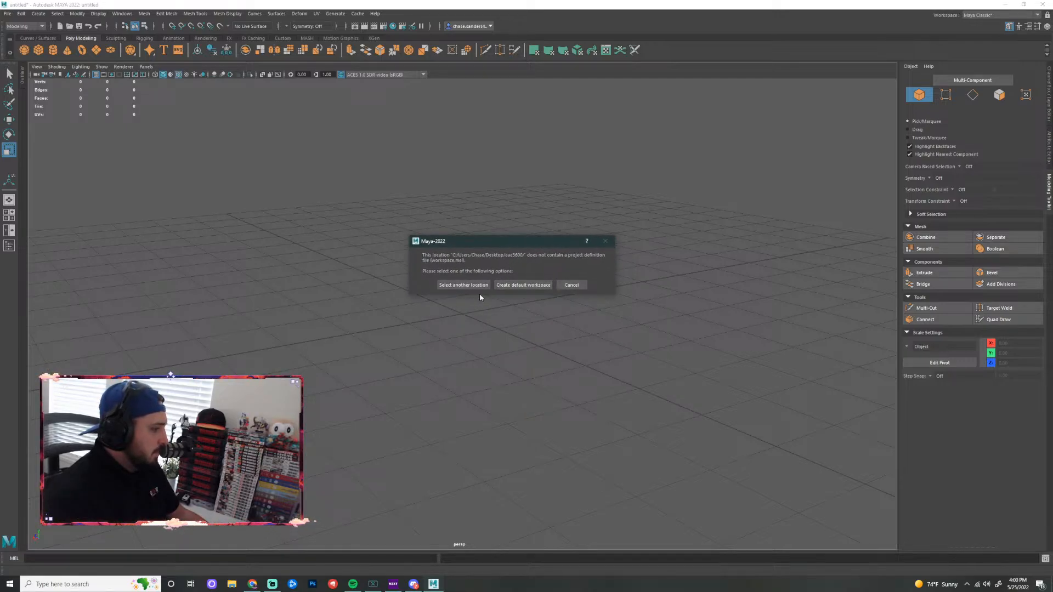
left_click(525, 286)
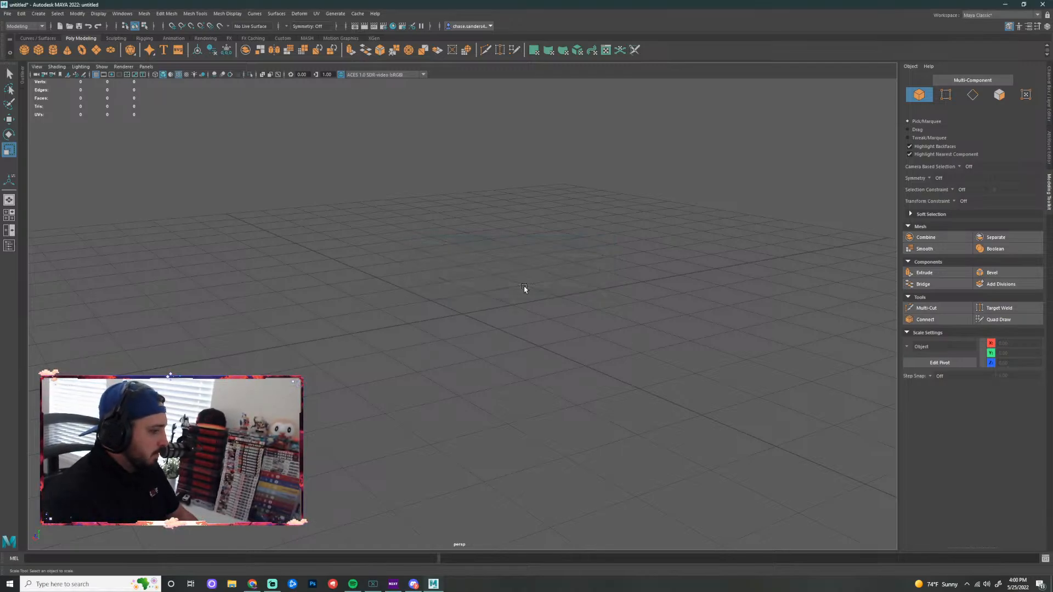
Switch to the Windows desktop, check the contents of the eae3600 folder, close it and return to Maya
left_click(1005, 5)
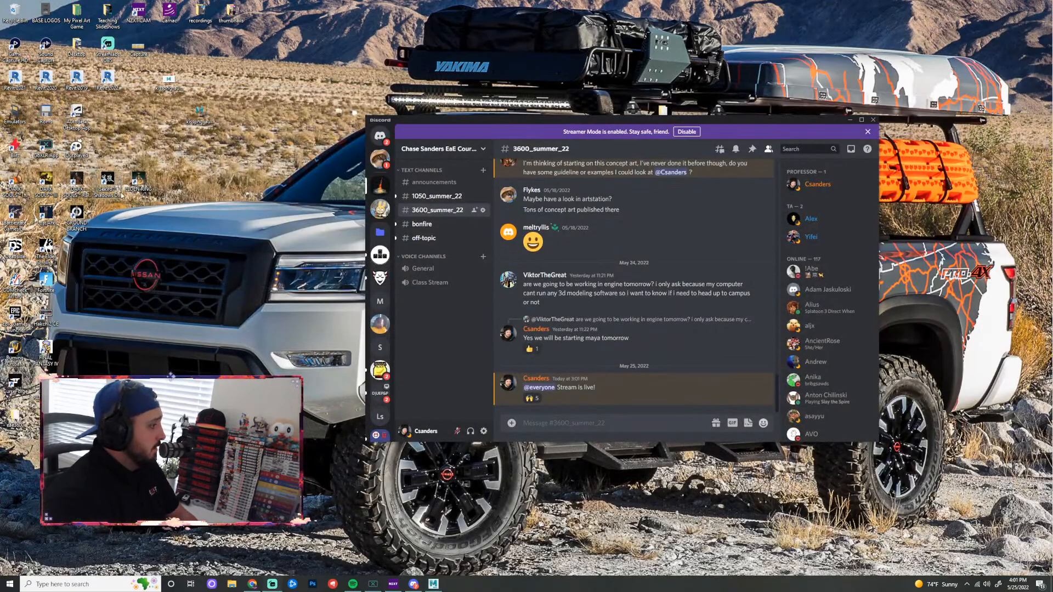
double_click(15, 420)
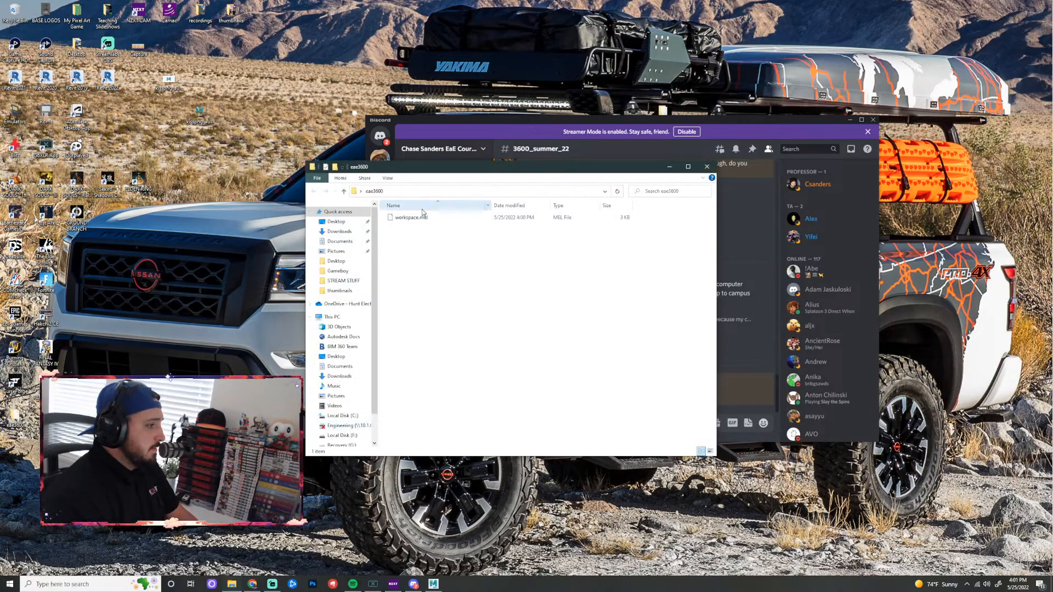
left_click(707, 166)
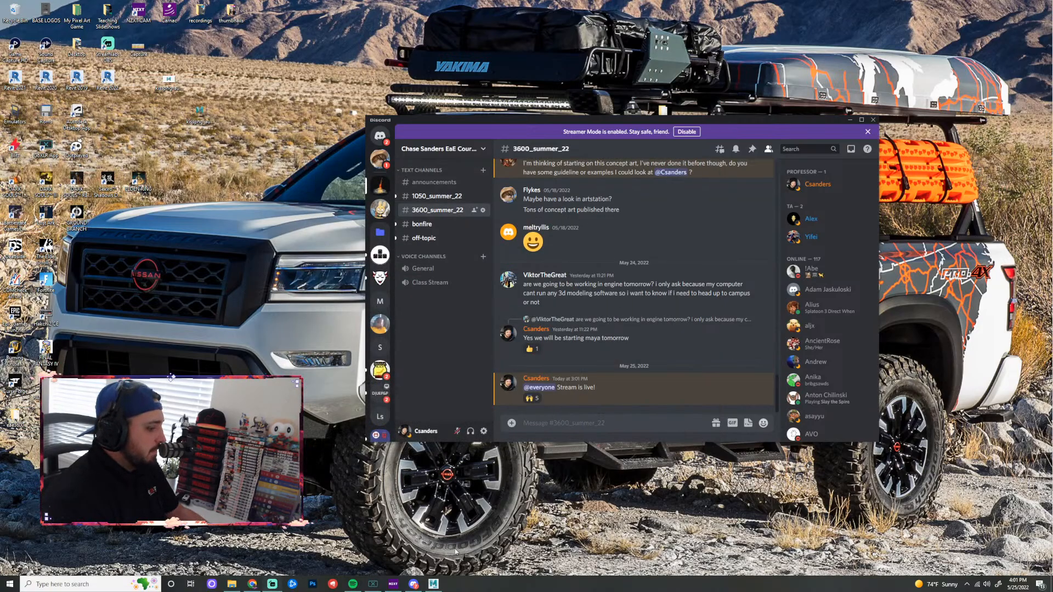
left_click(434, 584)
Open the scene save dialog, browse to the Desktop's eae3600 folder and close the dialog without saving
left_click(8, 14)
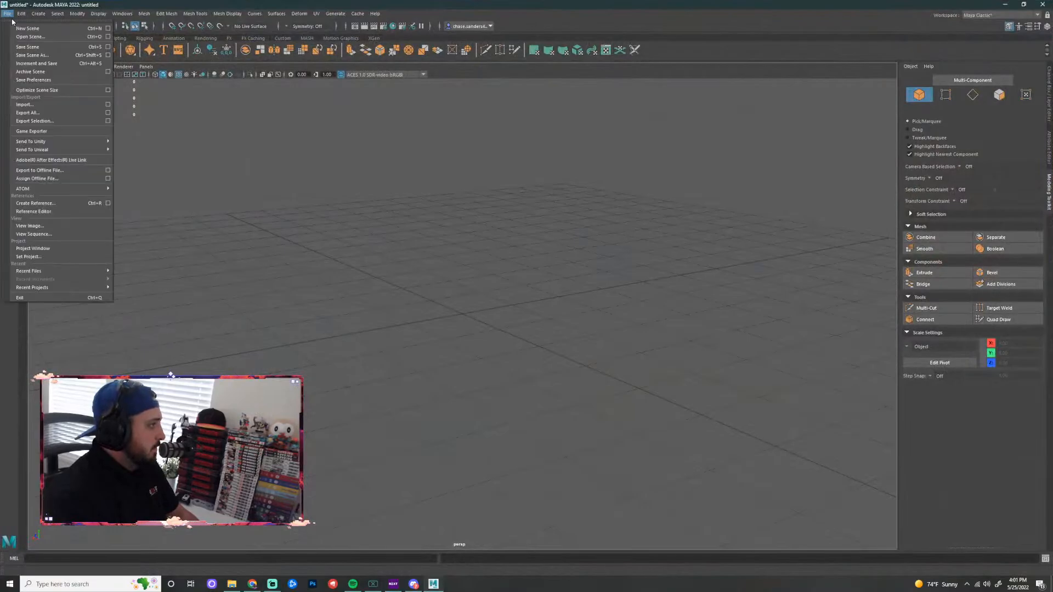
left_click(42, 48)
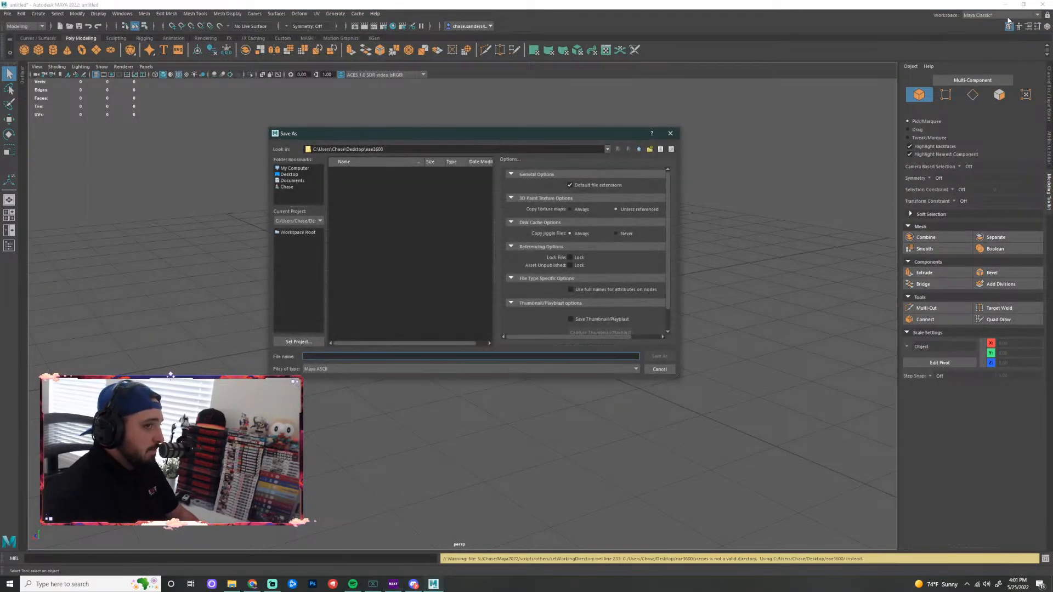
left_click(292, 174)
double_click(348, 172)
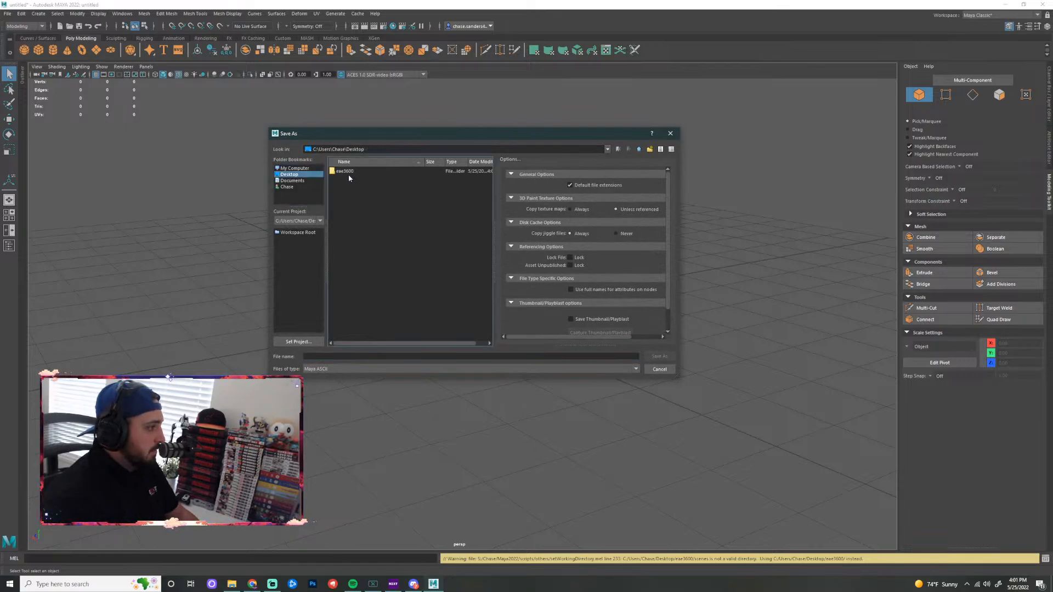
left_click(421, 358)
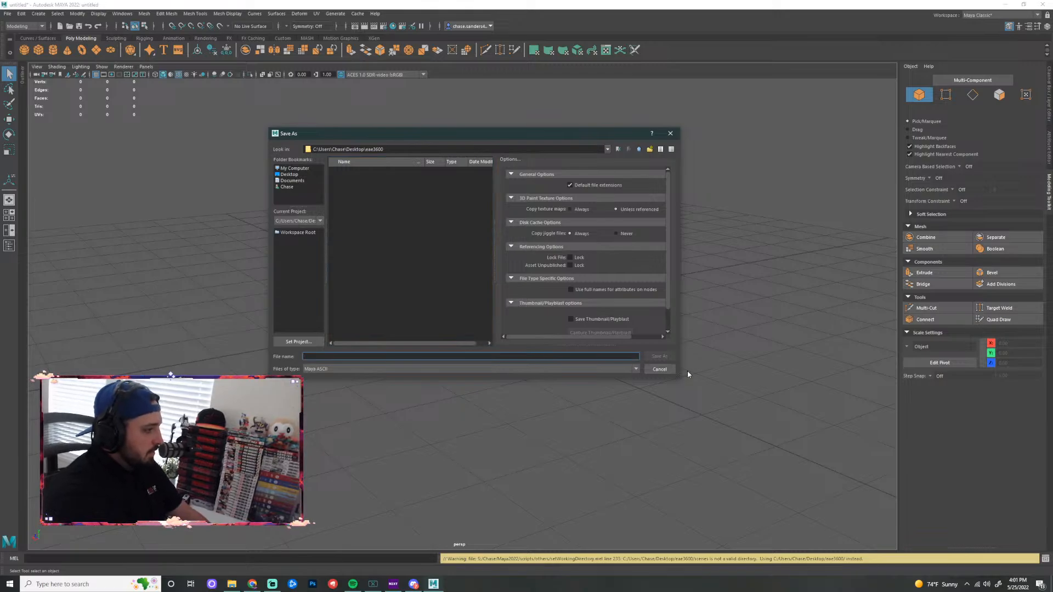
type("j")
key("BackSpace")
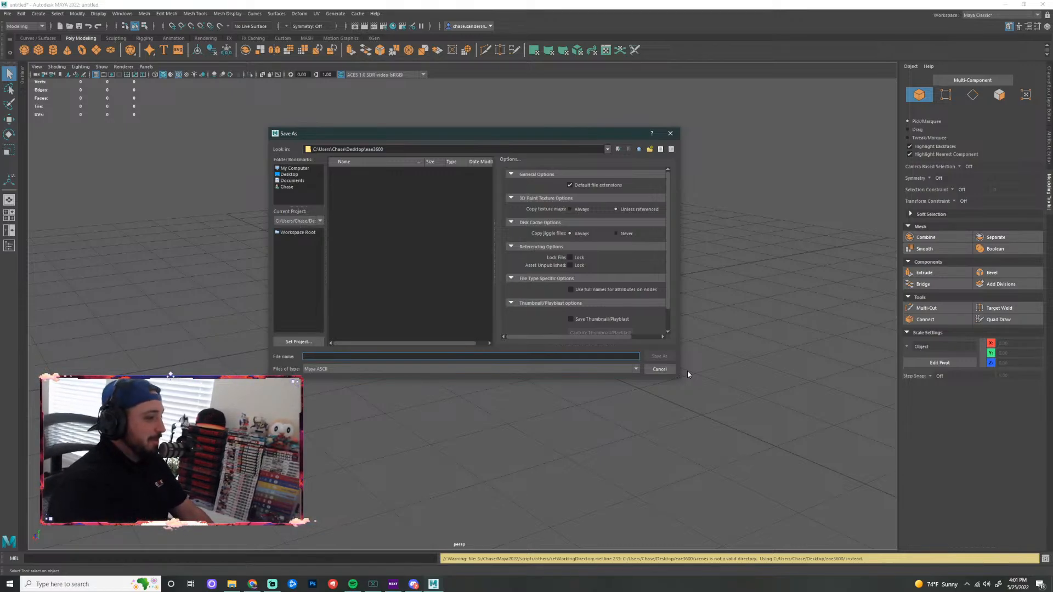
left_click(671, 134)
key("r")
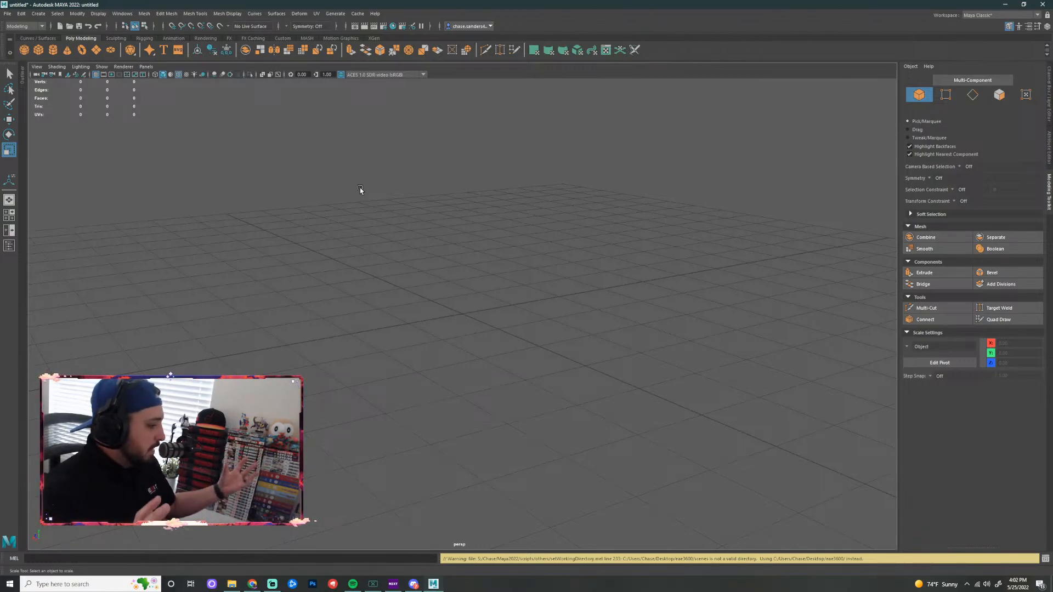
mouse_move(353, 584)
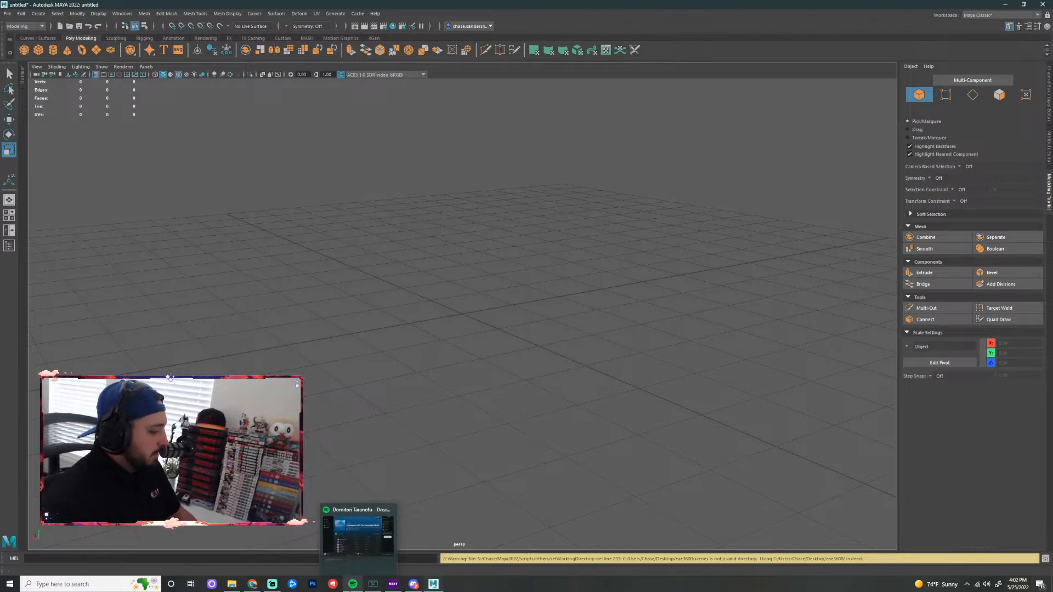
left_click(364, 567)
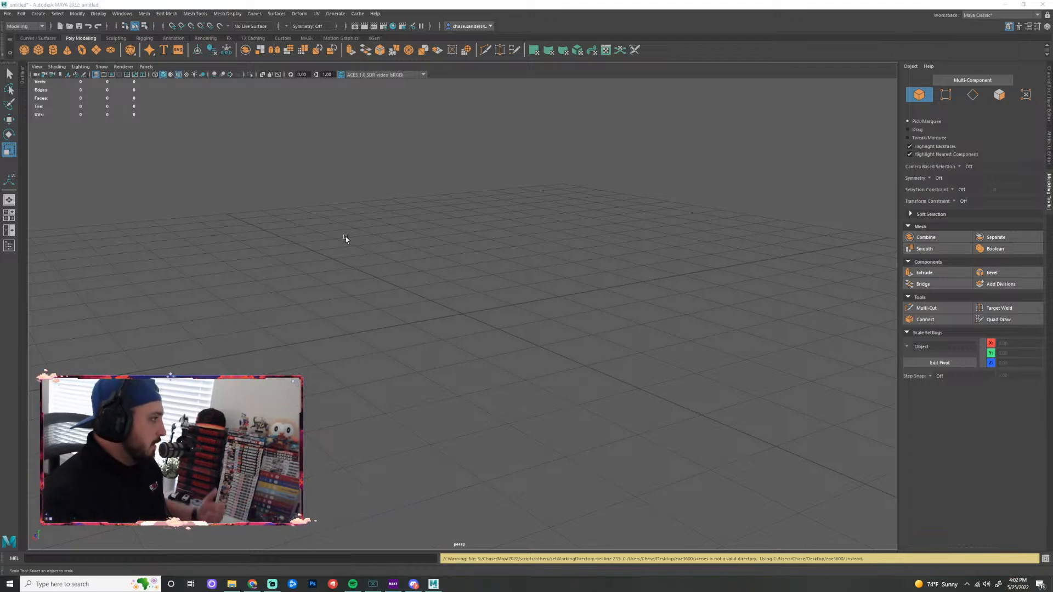
left_click(310, 6)
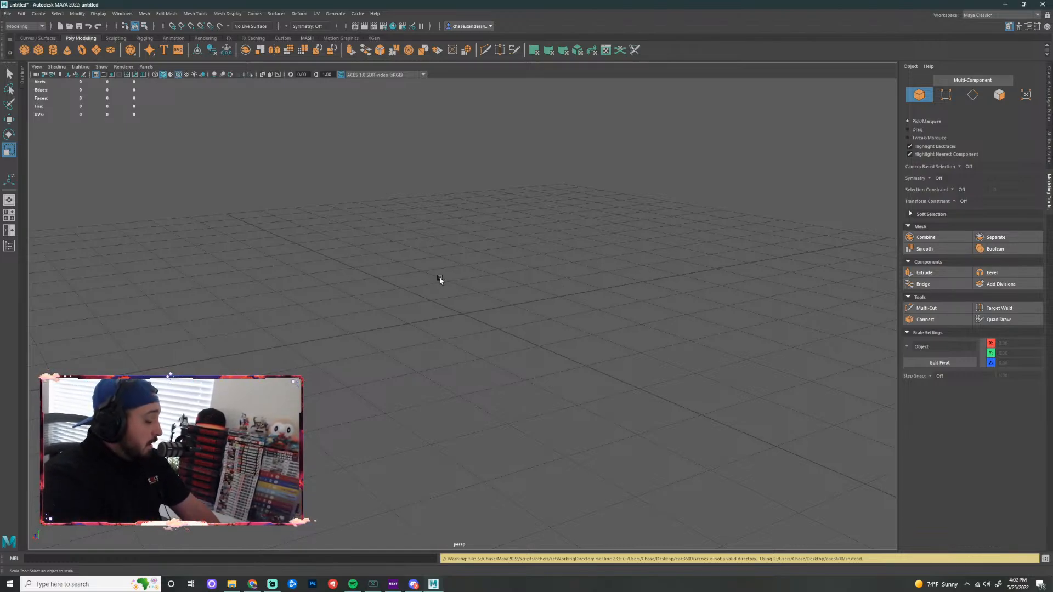
Create a polygon cube at the grid's centre and scale it up uniformly to about 3.6
scroll(611, 346, "down", 5)
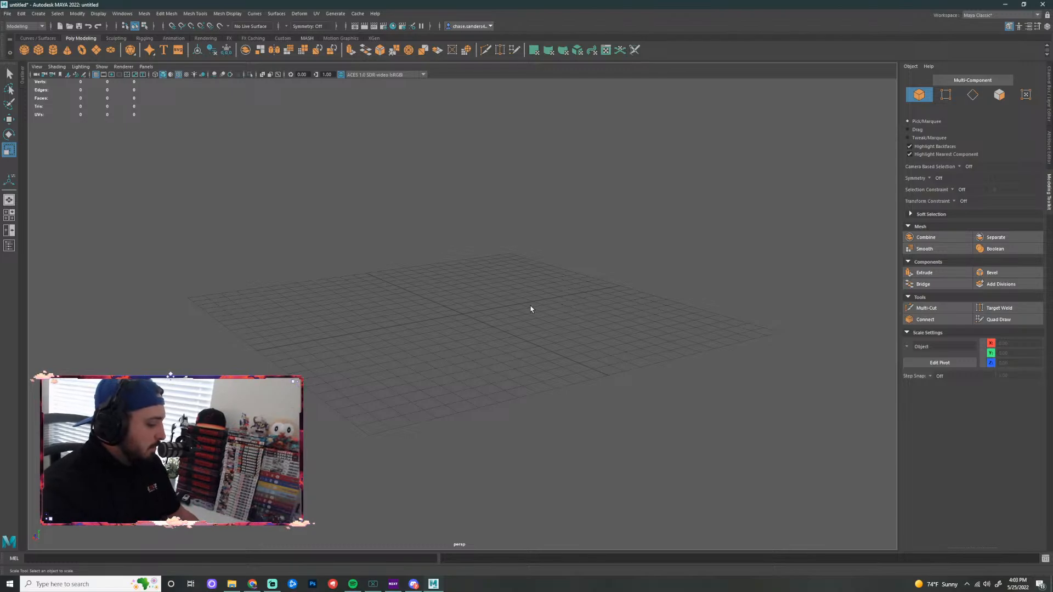
left_click_drag(530, 309, 496, 340, "alt")
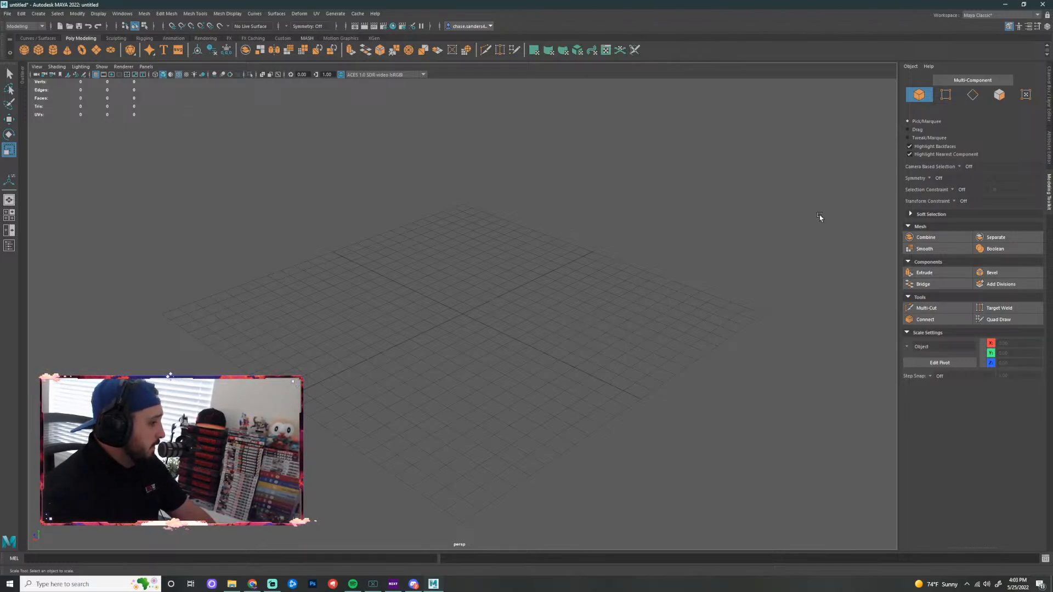
left_click(40, 53)
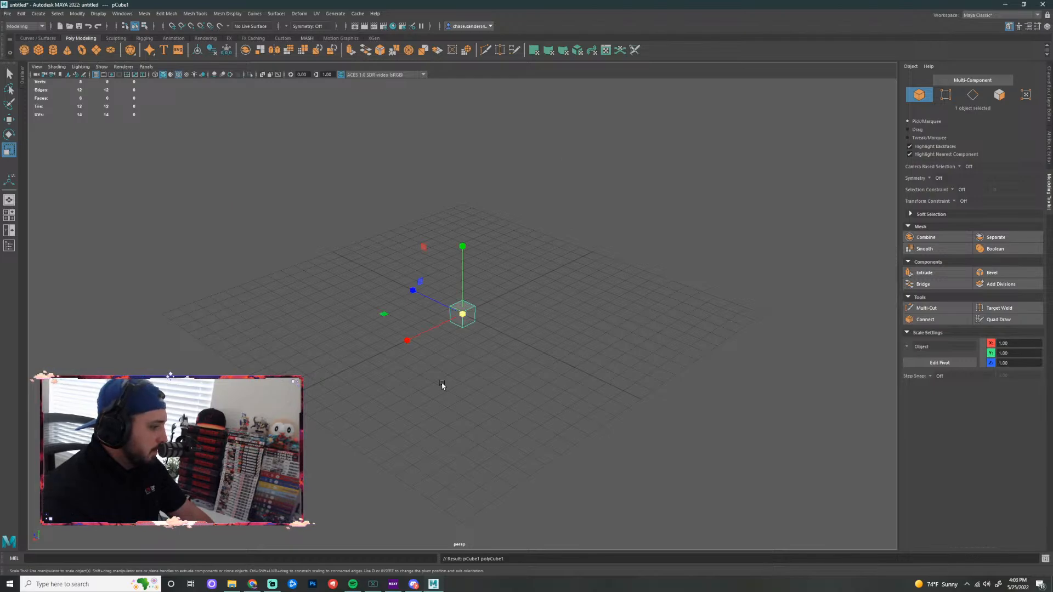
scroll(491, 344, "up", 4)
scroll(499, 343, "down", 5)
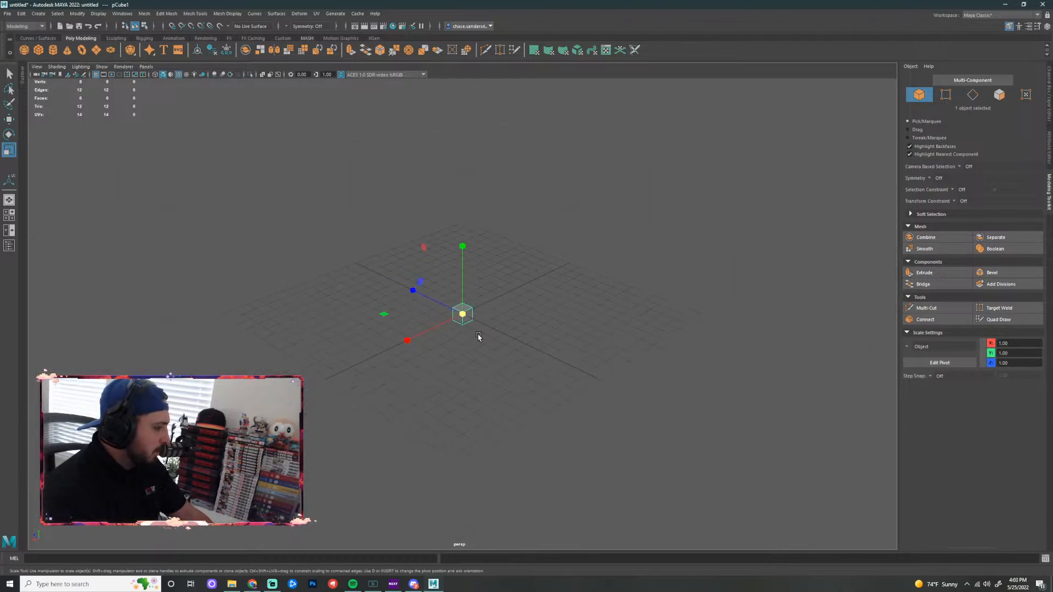
left_click_drag(463, 314, 573, 298)
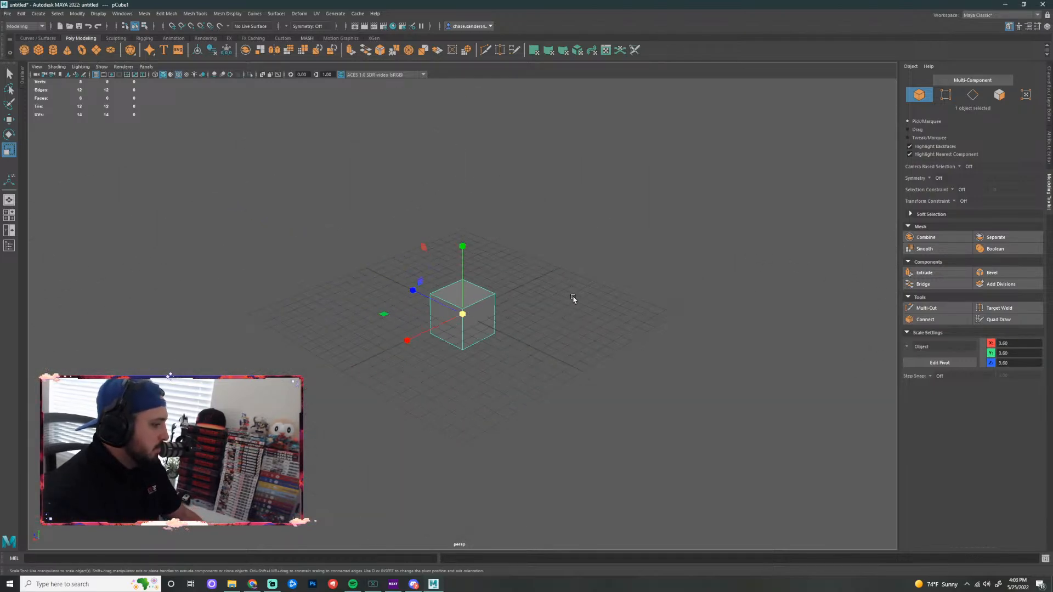
Stretch the cube along its Z axis into a long box about four times its width
scroll(557, 296, "up", 2)
left_click_drag(589, 336, 515, 320, "alt")
key("super")
left_click(616, 306)
scroll(588, 300, "down", 3)
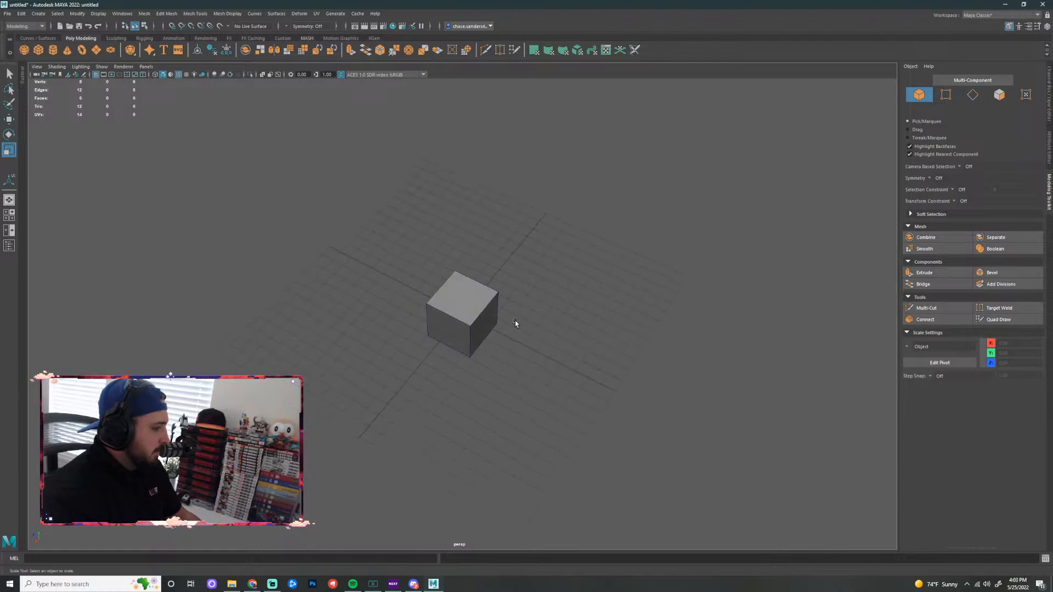
left_click(490, 325)
left_click_drag(401, 285, 180, 247)
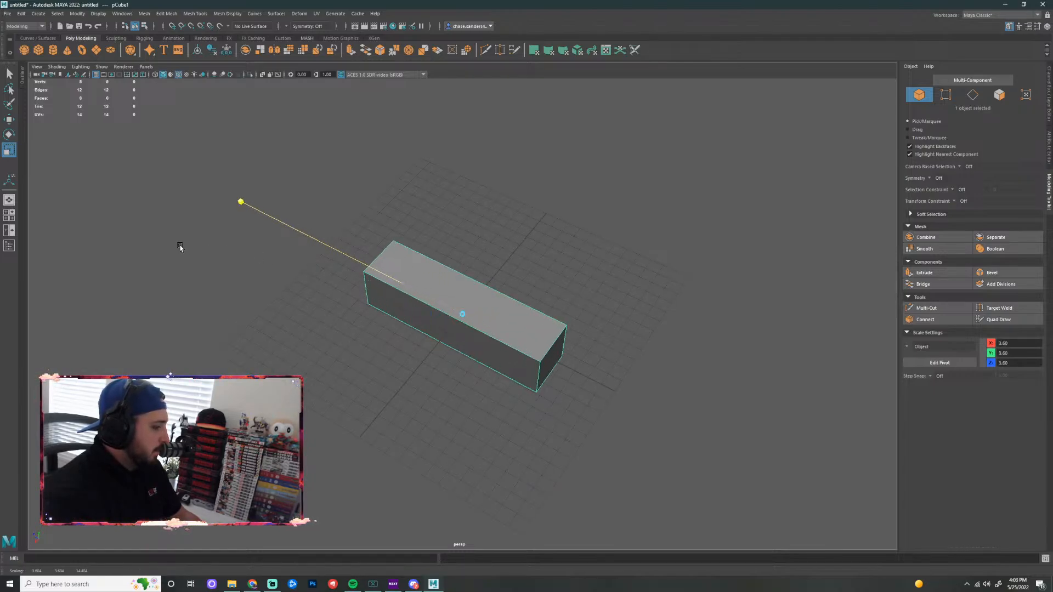
Stretch the box further along its Z axis to a scale of 16
left_click_drag(399, 280, 384, 290)
scroll(620, 290, "up", 1)
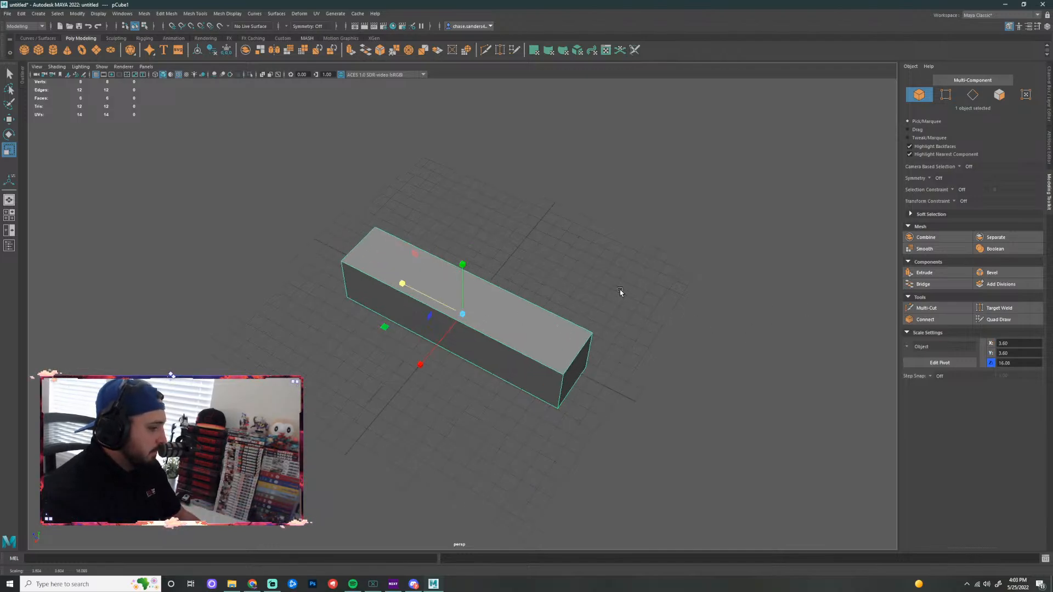
scroll(620, 290, "up", 2)
mouse_move(577, 296)
left_mouse_down("alt")
mouse_move(620, 224)
mouse_move(620, 164)
mouse_move(611, 270)
mouse_move(571, 285)
left_mouse_up("alt")
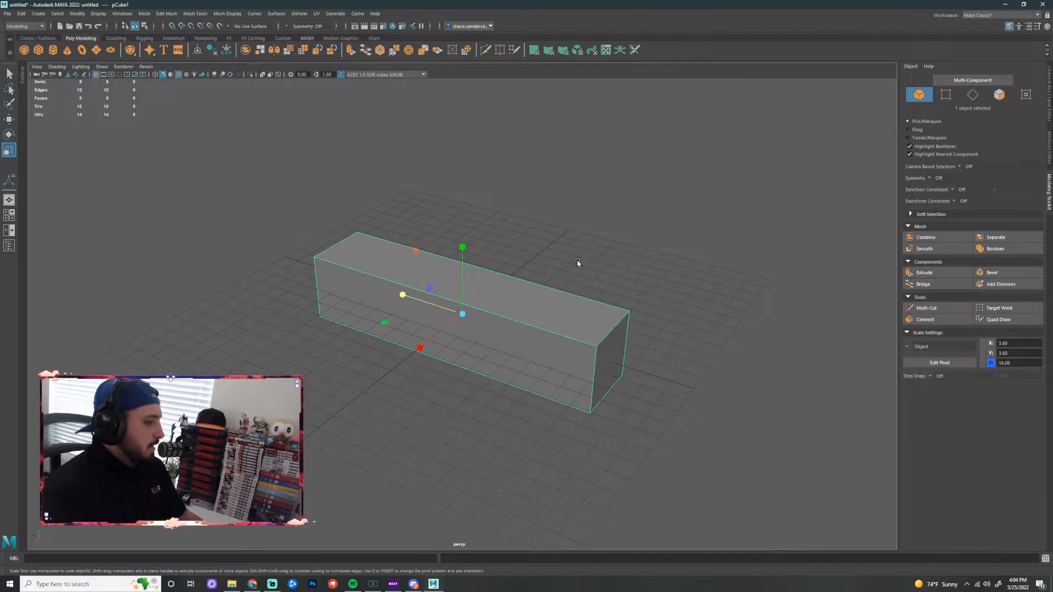
Examine the long box from the side, the end and above, both deselected and selected
scroll(570, 278, "down", 6)
scroll(532, 344, "up", 5)
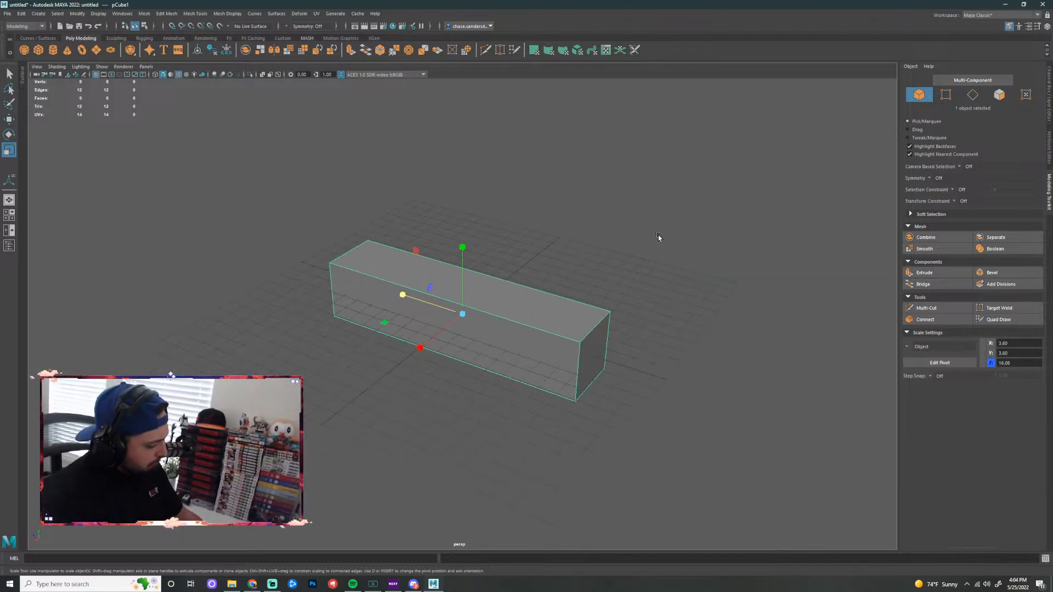
scroll(659, 236, "down", 3)
left_click_drag(674, 231, 521, 232, "alt")
key("super")
left_click(554, 233)
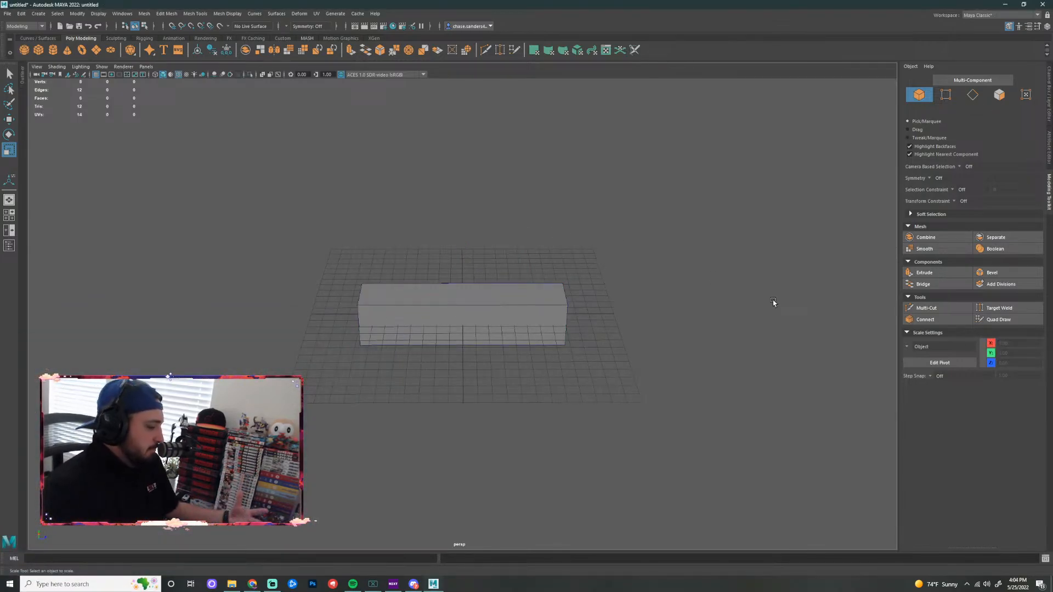
scroll(588, 344, "up", 4)
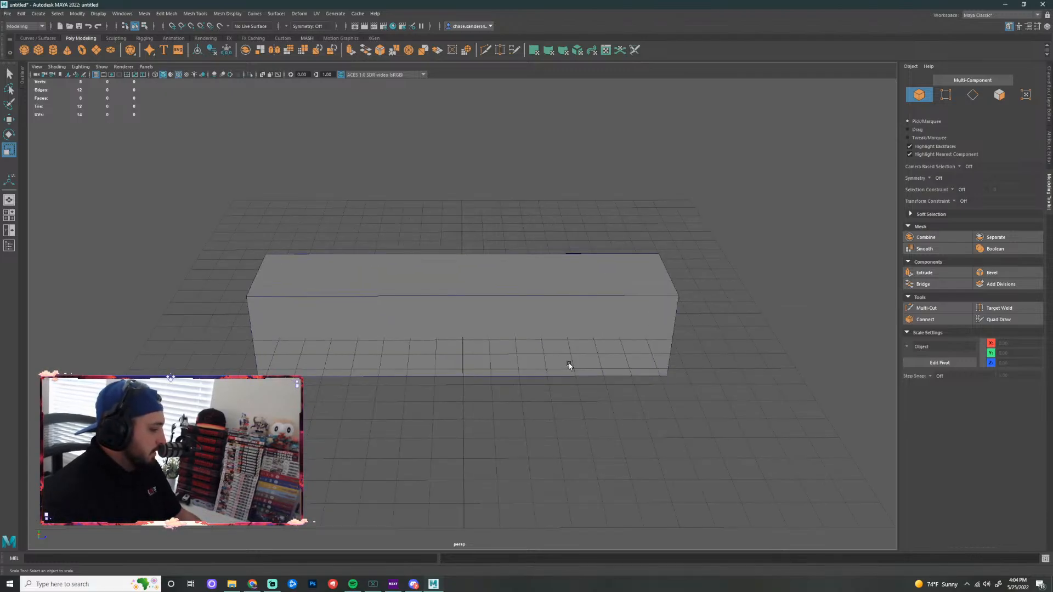
left_click_drag(540, 400, 647, 380, "alt")
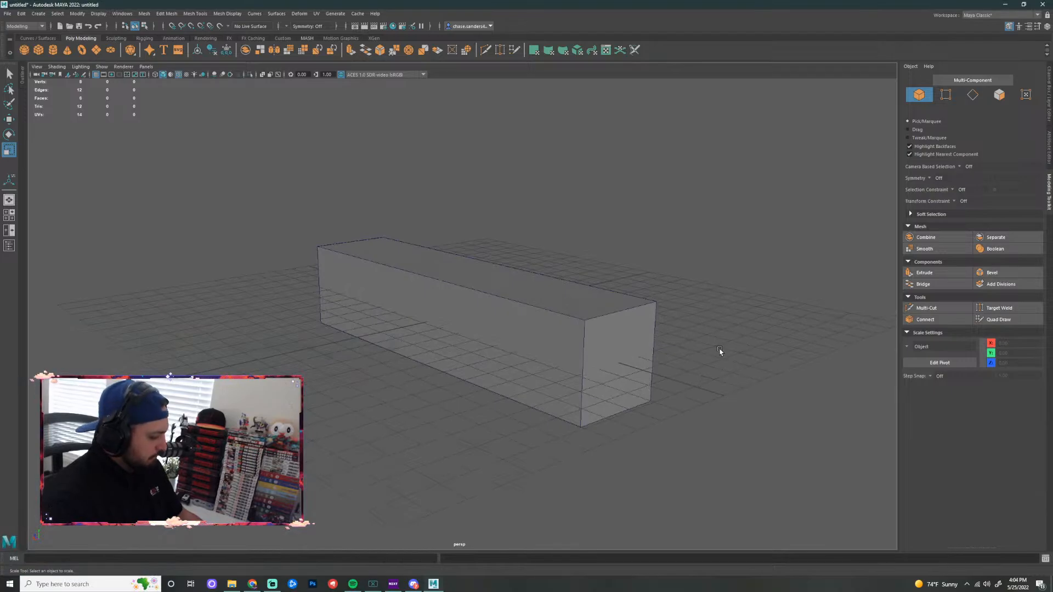
left_click_drag(719, 350, 717, 317, "alt")
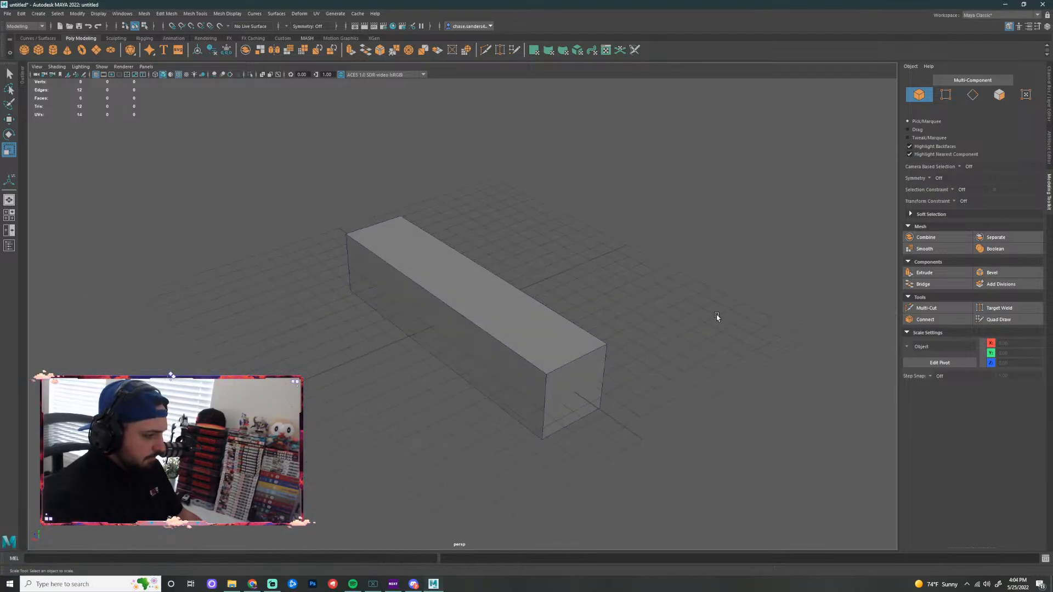
left_click(574, 379)
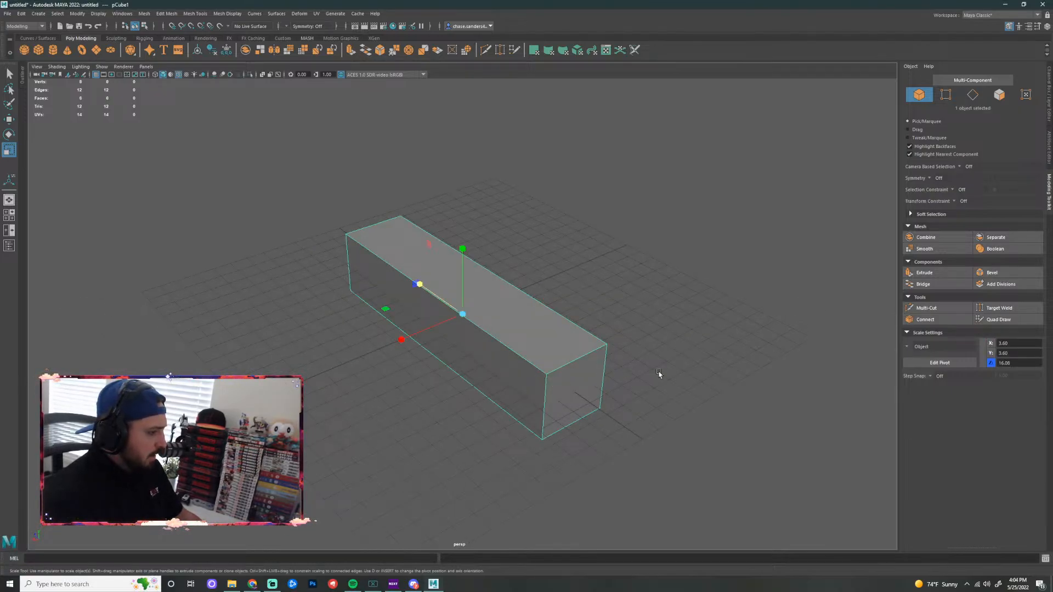
scroll(433, 305, "down", 2)
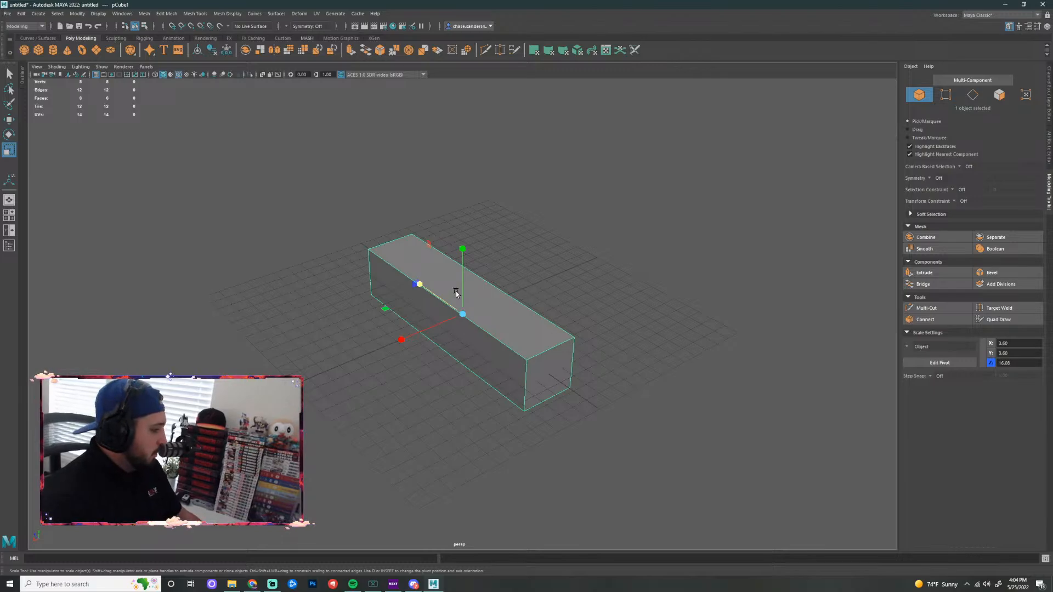
Undo the box's Z stretch and stretch the cube along Z again to a scale of about 15.3
left_click(570, 288)
key("ctrl+z")
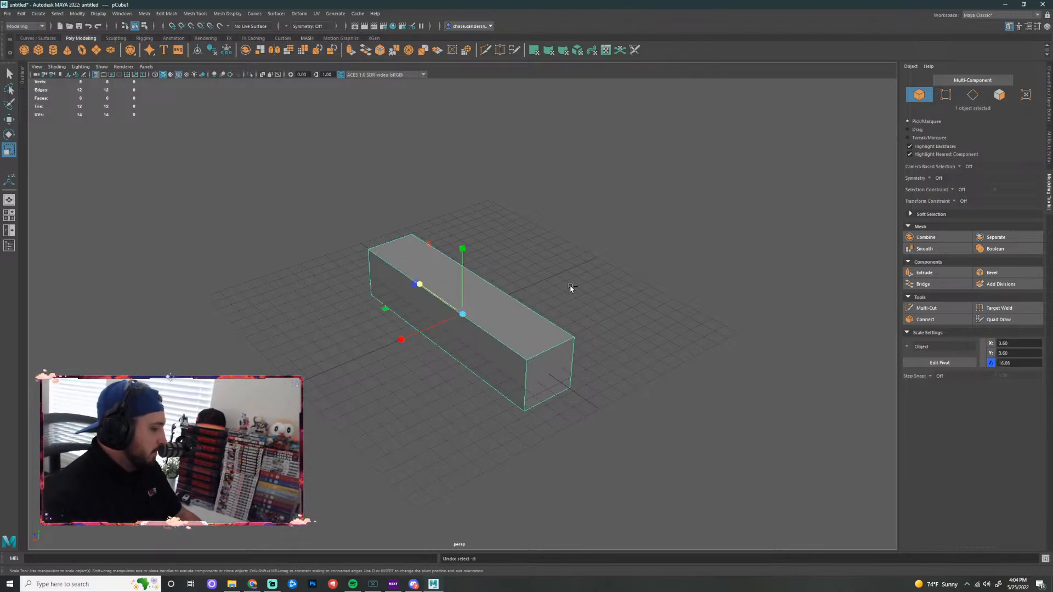
key("ctrl+z")
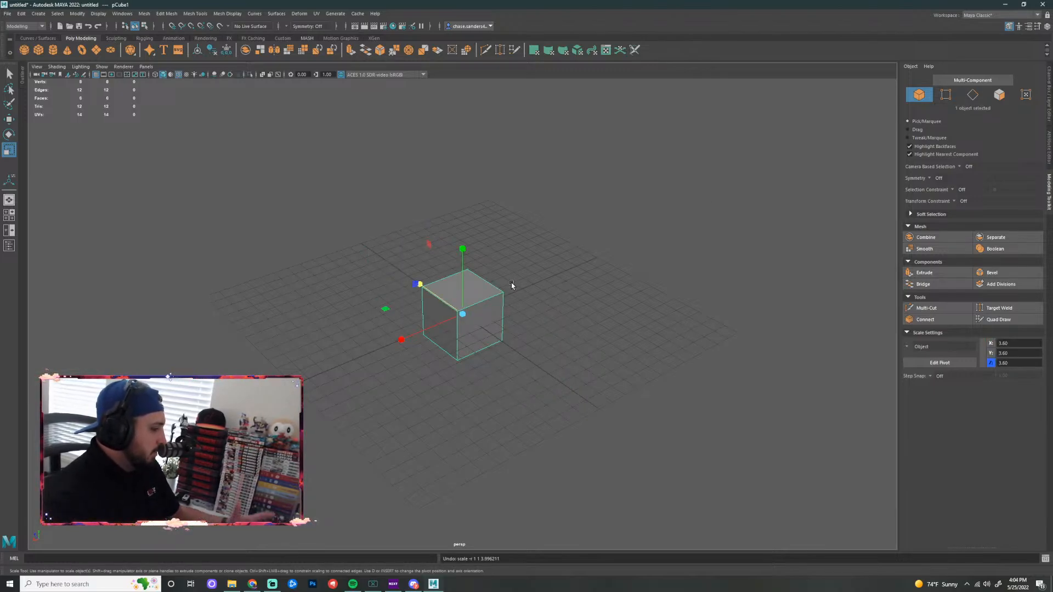
left_click_drag(422, 286, 199, 212)
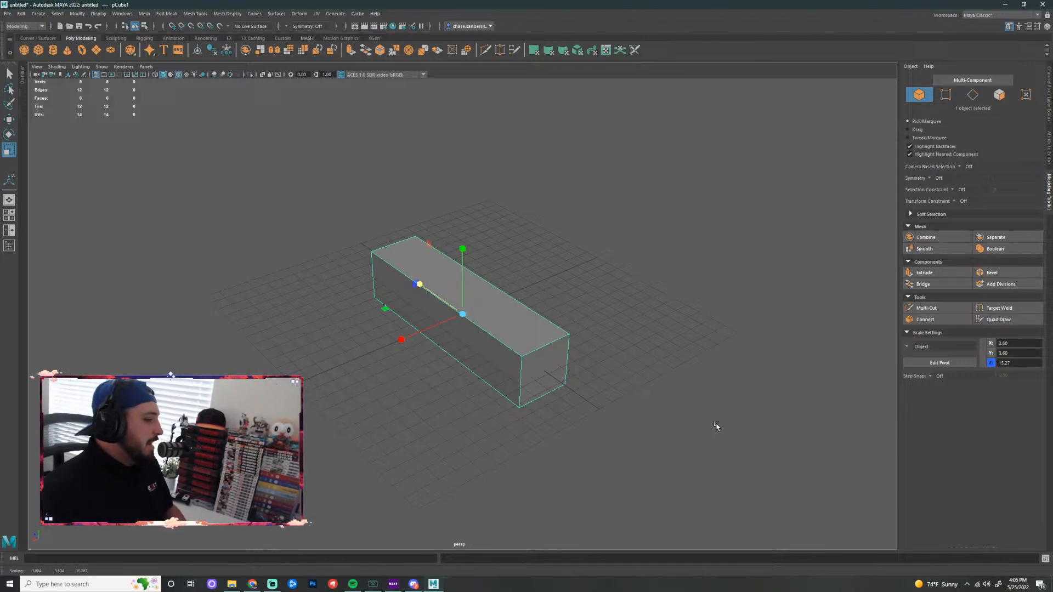
Deselect the box and examine its proportions from near and far, at several angles
left_click(698, 390)
left_click_drag(702, 390, 653, 383, "alt")
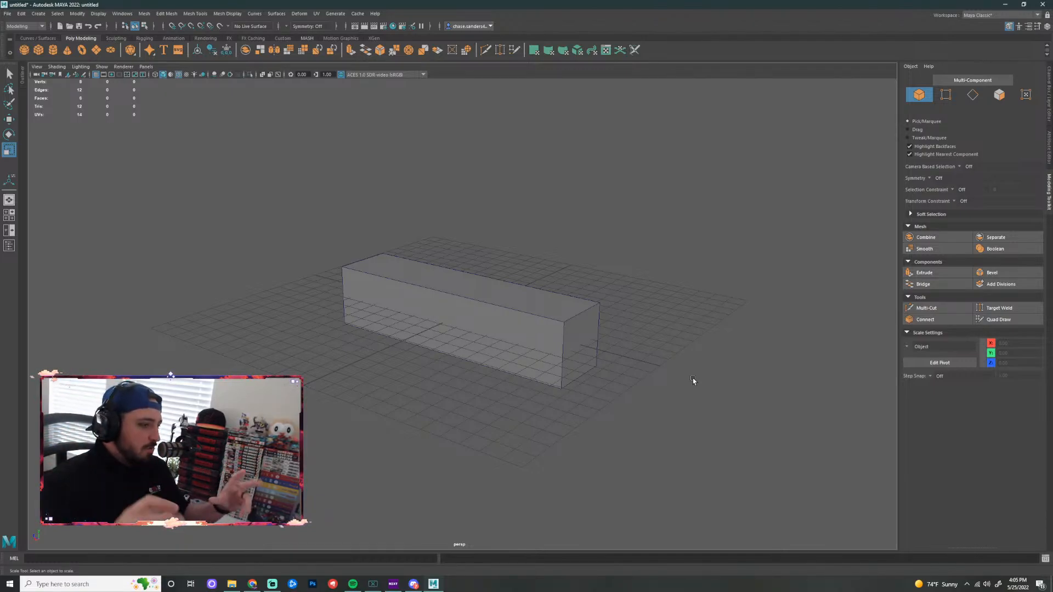
scroll(583, 388, "down", 3)
scroll(583, 388, "up", 3)
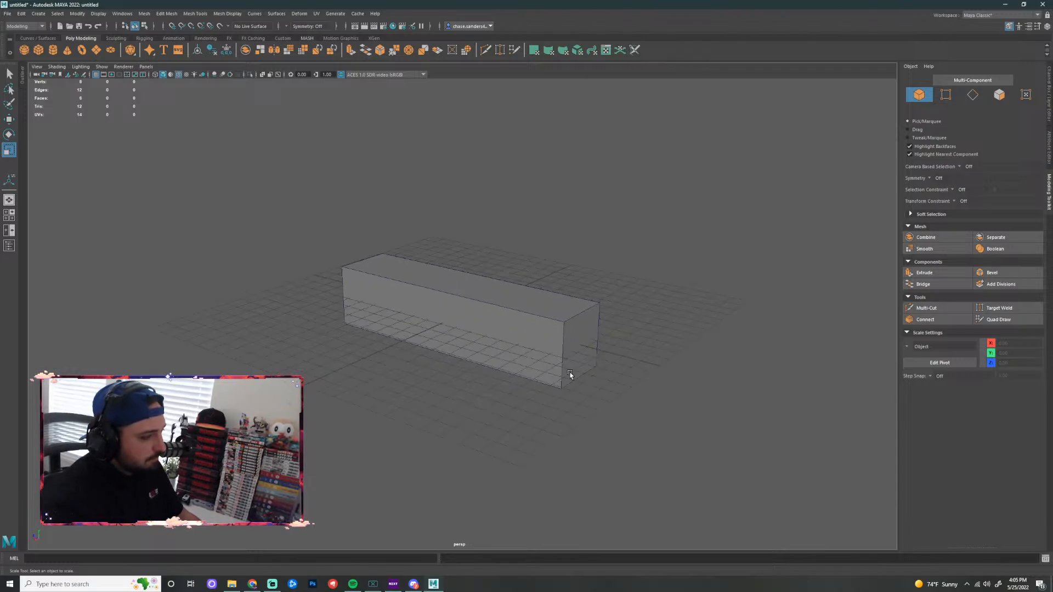
scroll(627, 383, "down", 3)
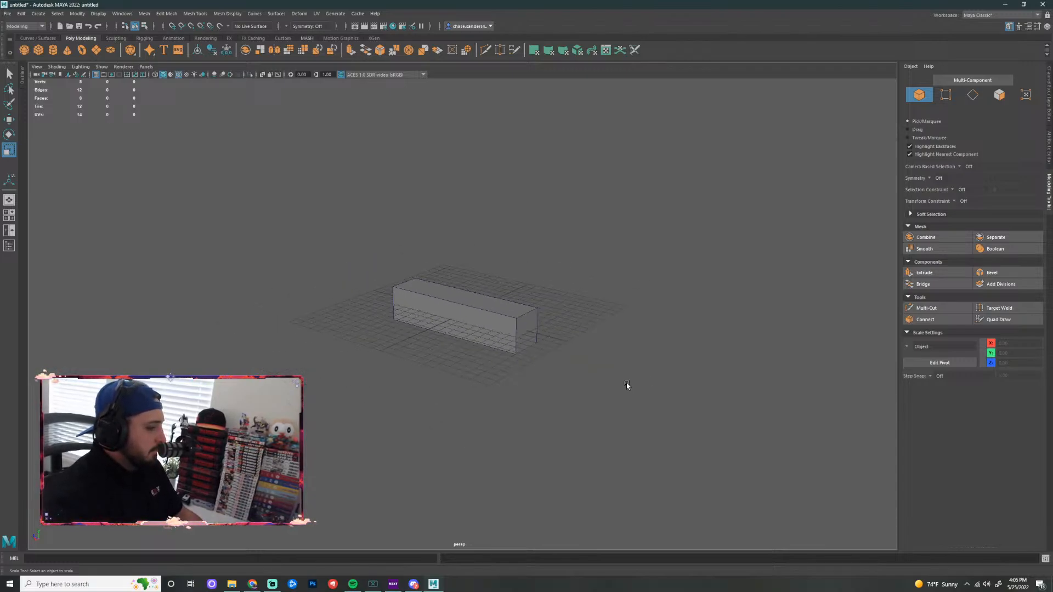
scroll(627, 383, "up", 3)
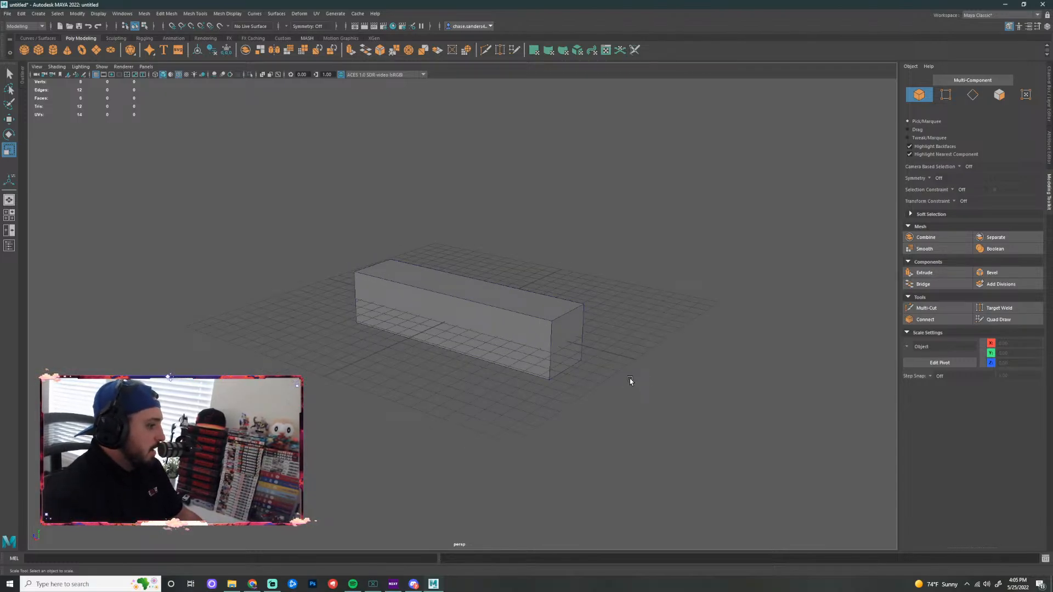
scroll(575, 344, "down", 3)
left_click_drag(575, 345, 567, 390, "alt")
scroll(630, 391, "up", 5)
scroll(636, 391, "up", 2)
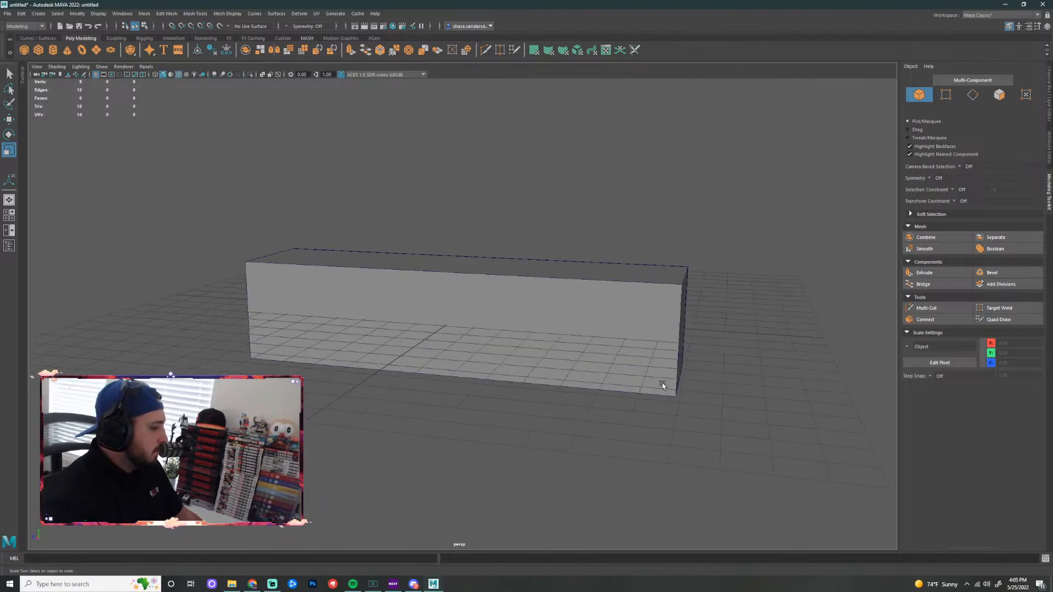
scroll(661, 387, "down", 3)
left_click_drag(516, 362, 531, 350, "alt")
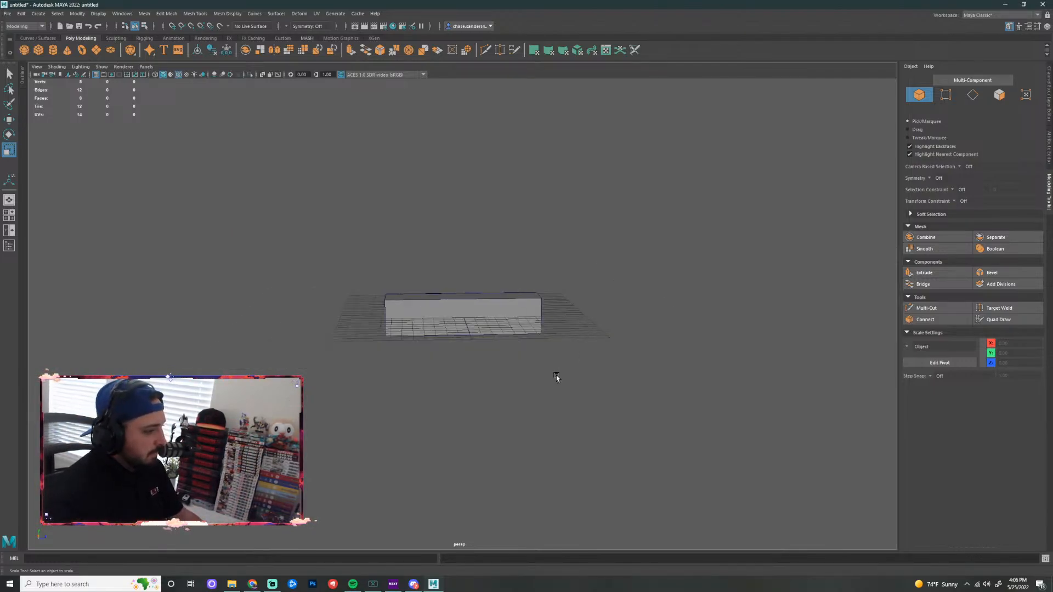
mouse_move(602, 328)
left_mouse_down("alt")
mouse_move(585, 356)
mouse_move(488, 337)
mouse_move(593, 345)
left_mouse_up("alt")
scroll(554, 357, "up", 3)
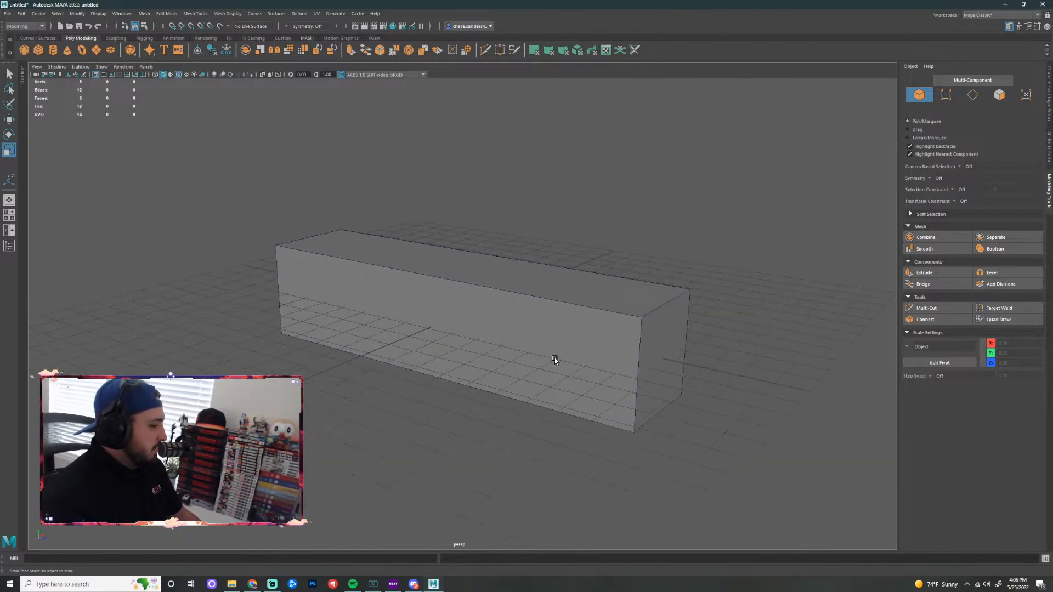
left_click_drag(541, 136, 513, 148, "alt")
right_click_drag(513, 148, 635, 231, "shift")
left_click_drag(636, 231, 598, 291, "alt")
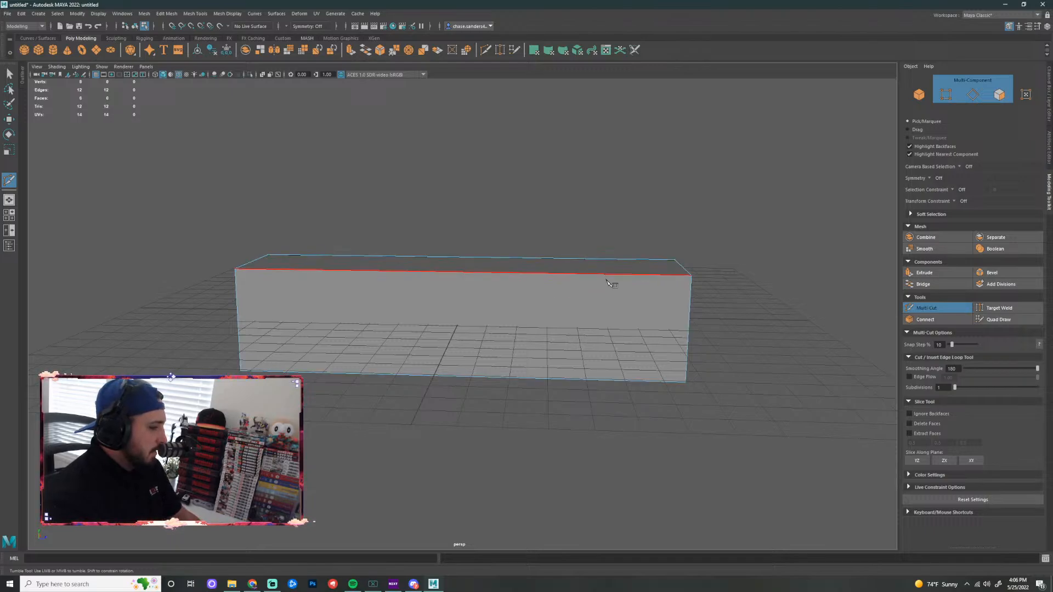
left_click(580, 271)
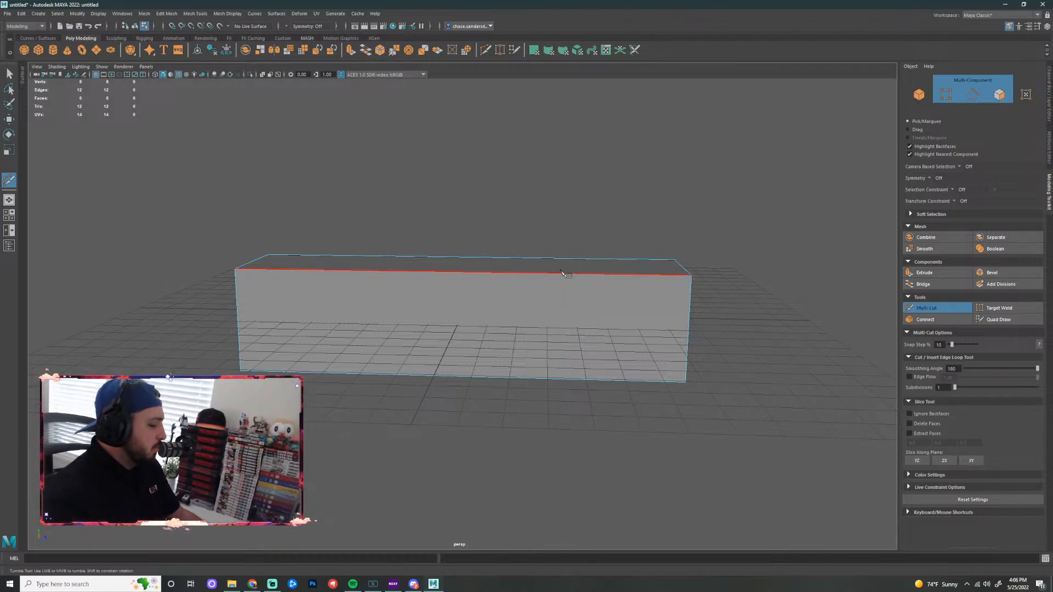
key("q")
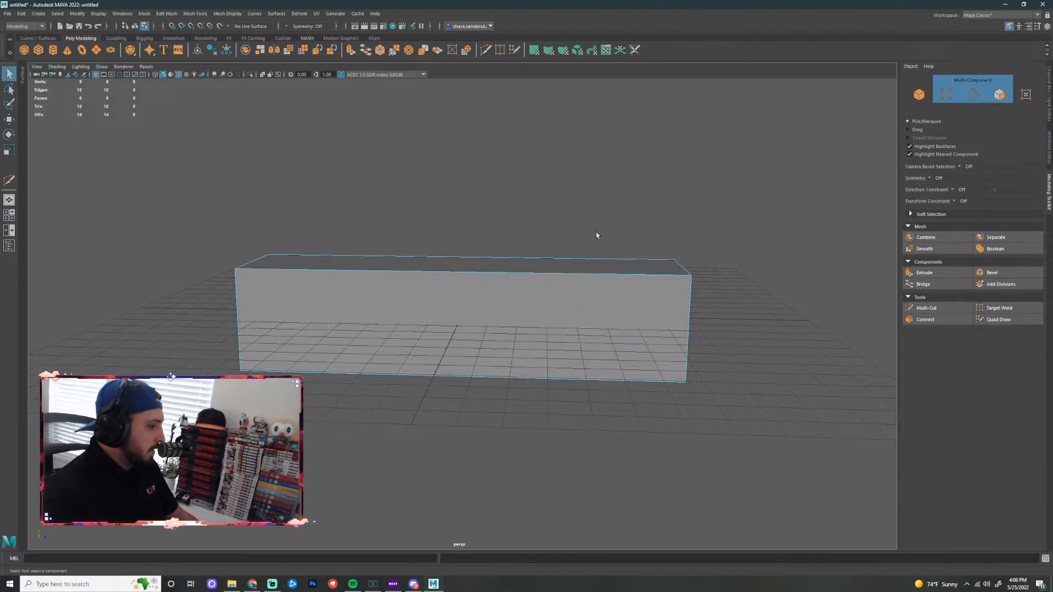
Select the box as an object and insert two Multi-Cut edge loops across its length, dividing it into three sections
left_click(569, 277)
right_click_drag(585, 324, 621, 312)
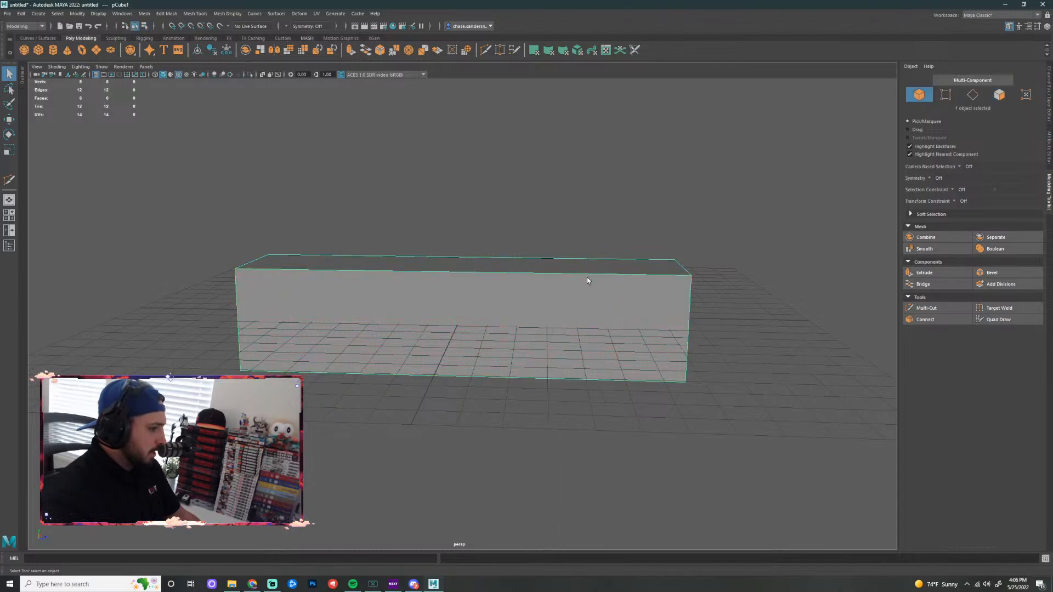
left_click(485, 50)
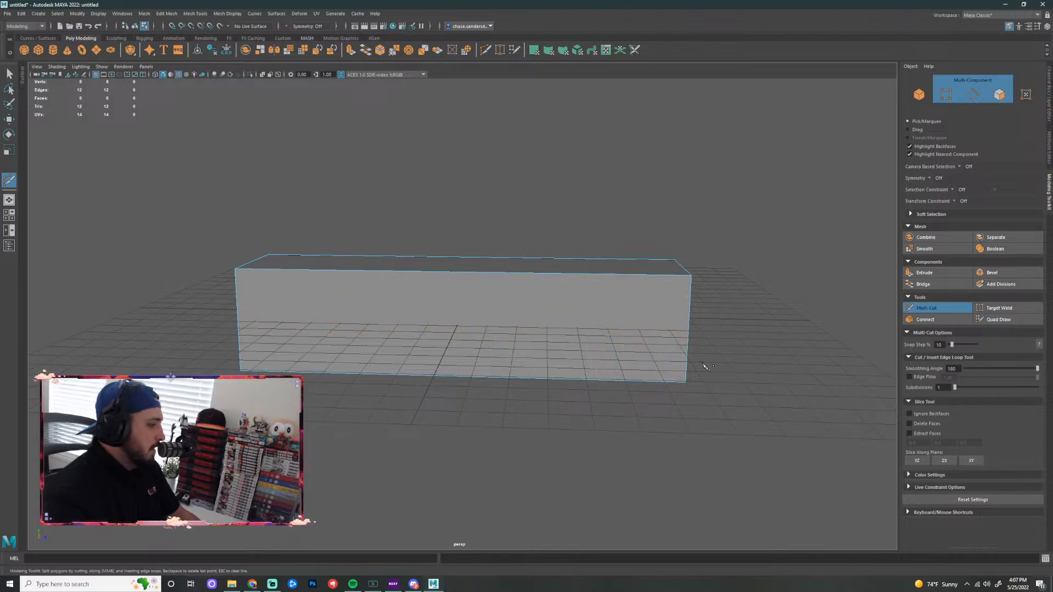
left_click(572, 274, "ctrl")
left_click(385, 271, "ctrl")
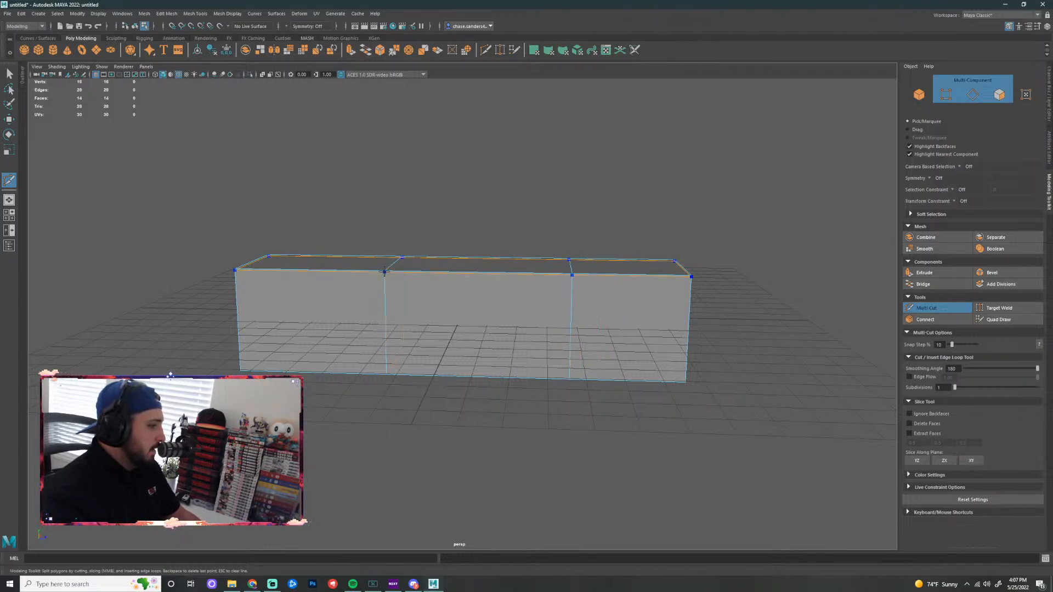
scroll(564, 399, "down", 3)
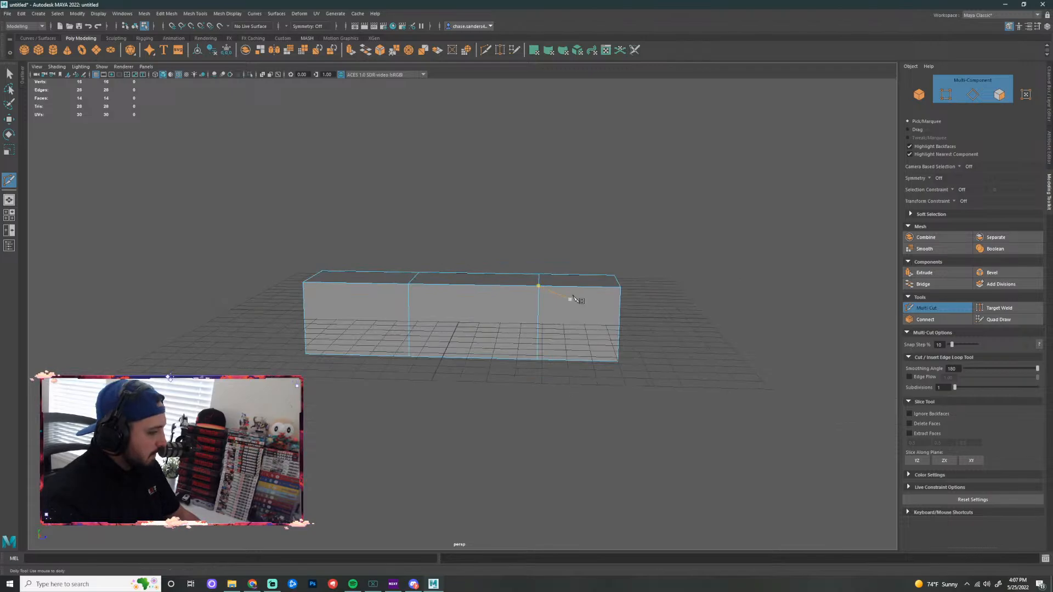
key("q")
Switch to edge selection, select the full edge loop on the box's positive Z side and move it along Z to 3.45
double_click(541, 315)
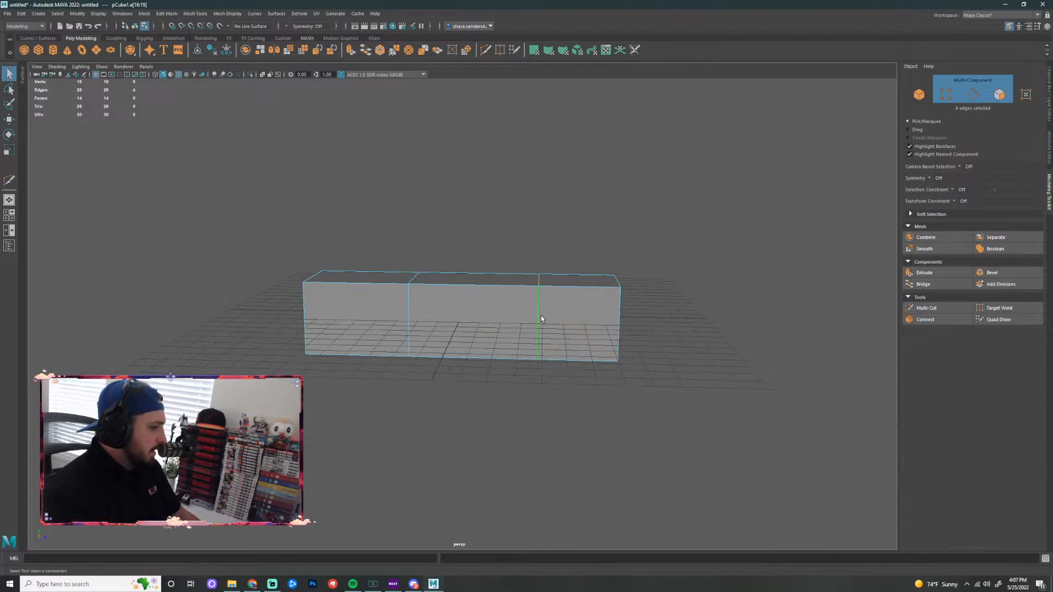
key("F11")
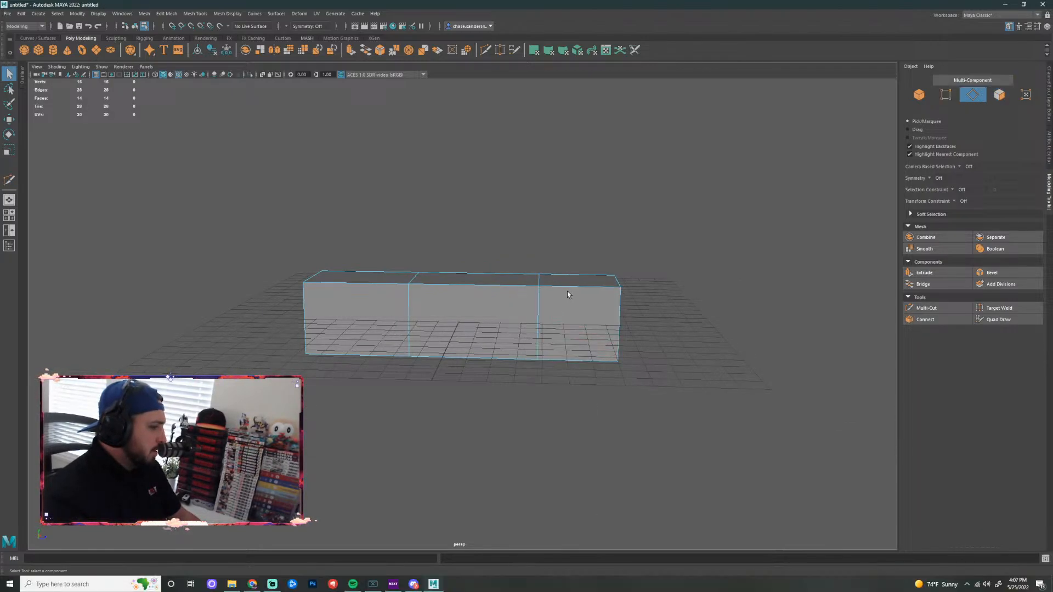
double_click(537, 315)
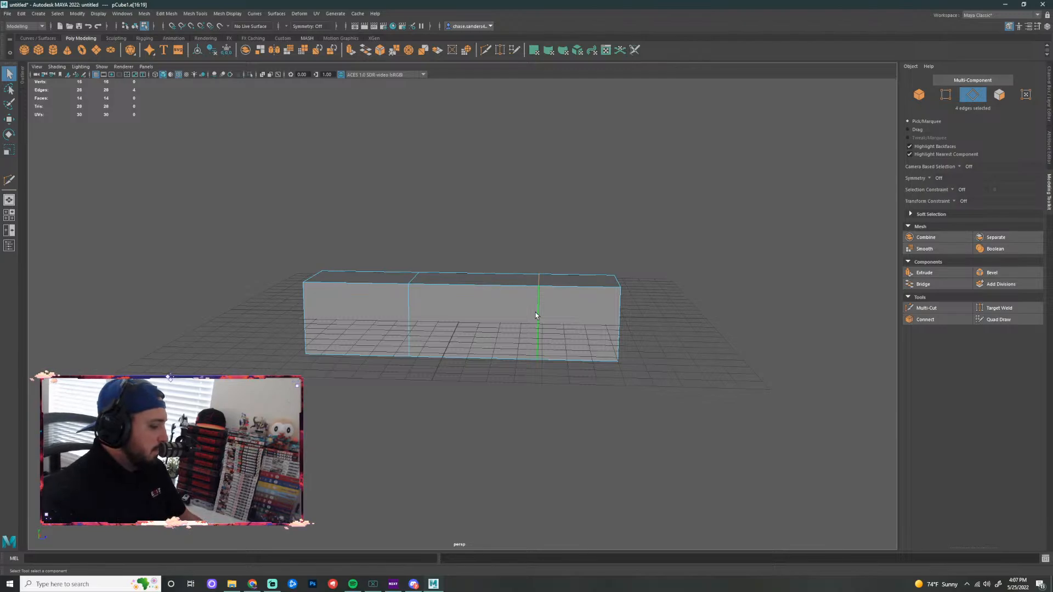
key("w")
left_click_drag(610, 317, 608, 318)
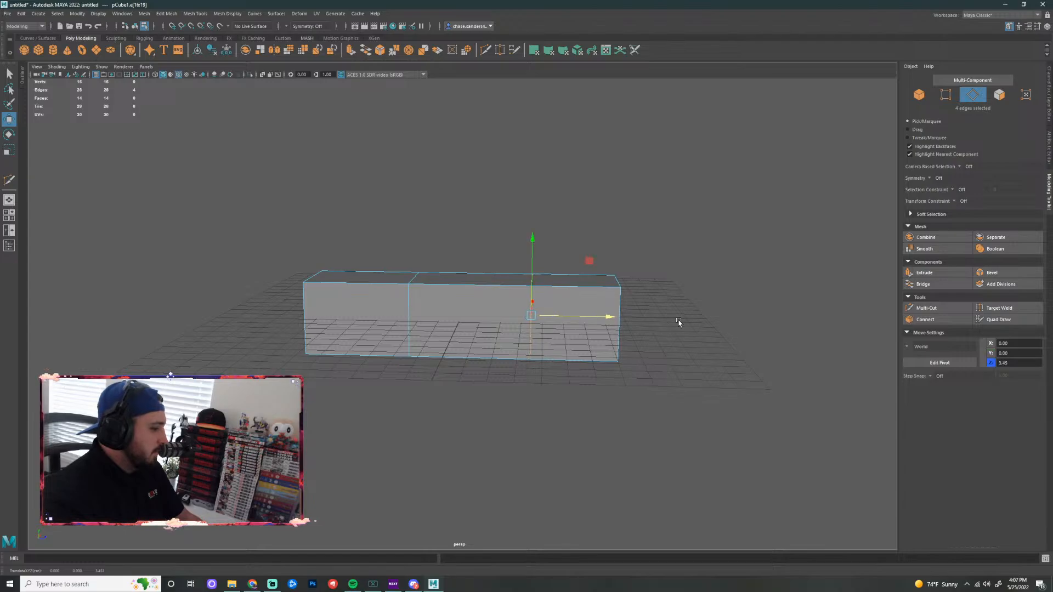
Reselect the positive-side edge loop and fine-tune its position along Z to about 3.63, checking it from above
left_click(712, 318)
left_click(537, 313)
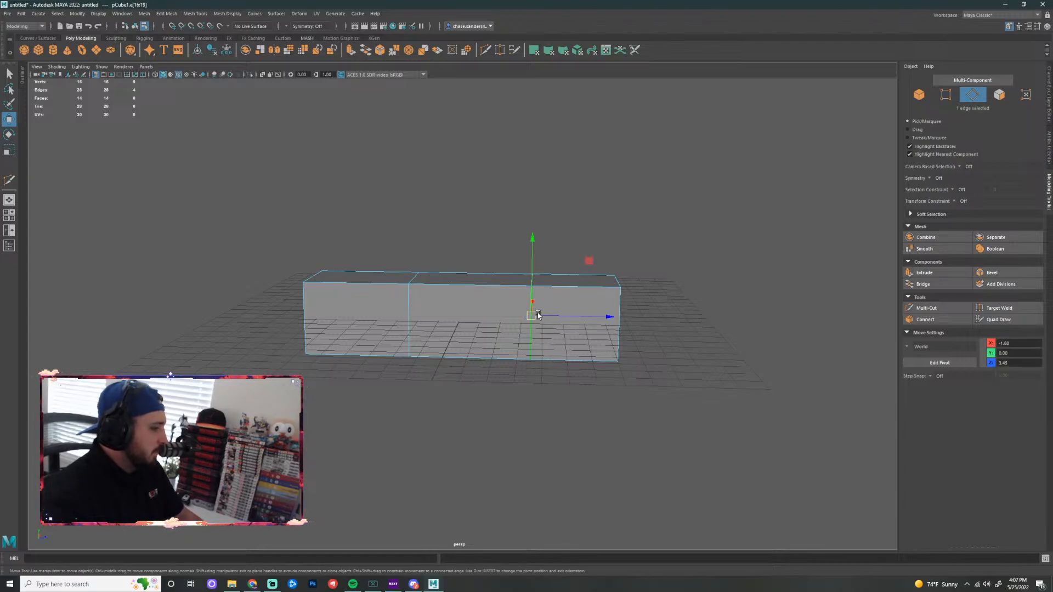
double_click(538, 312)
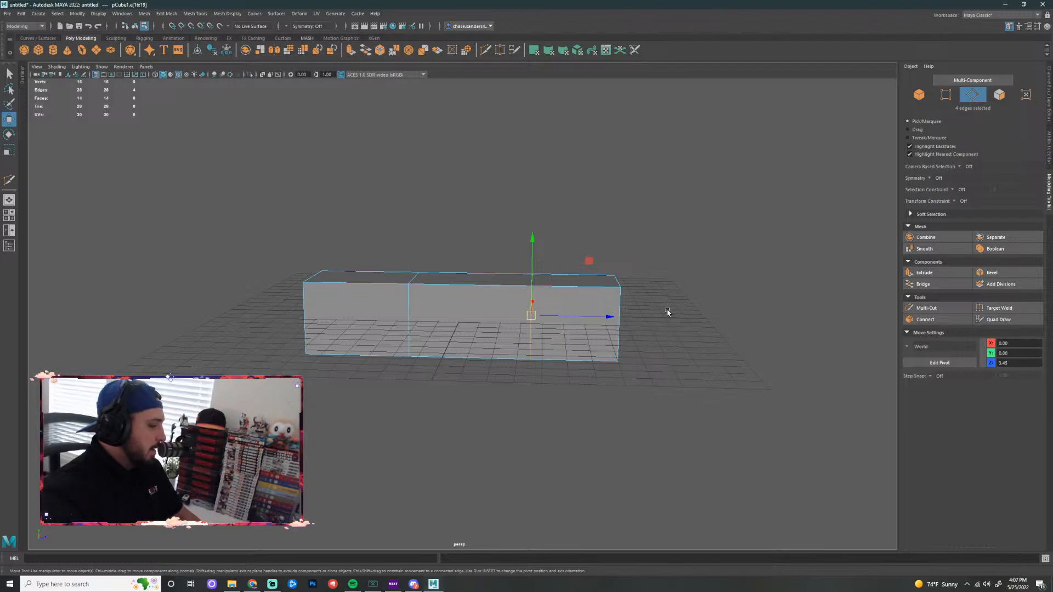
left_click_drag(609, 320, 613, 321)
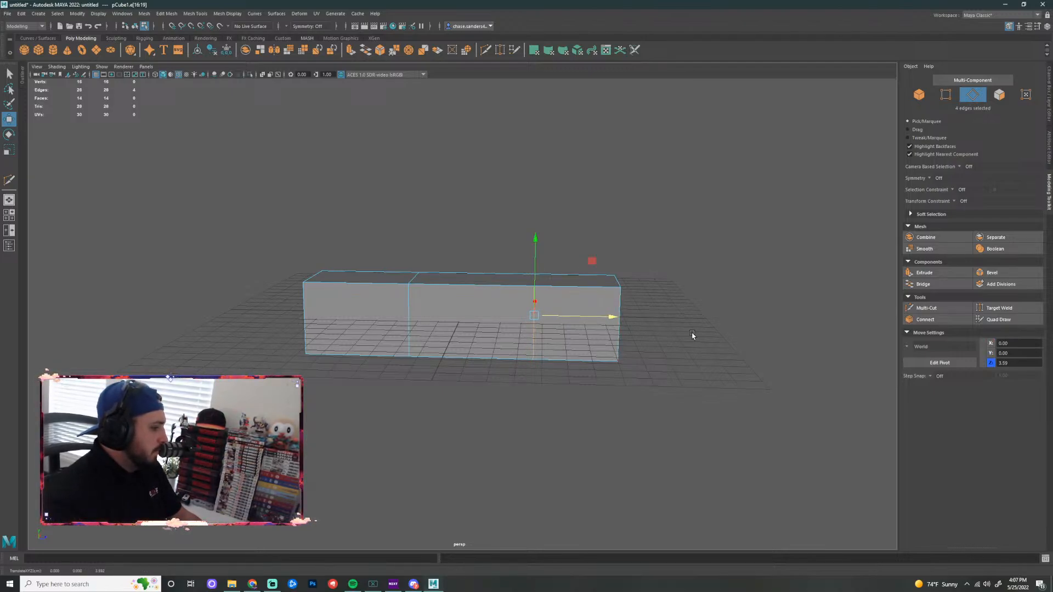
left_click_drag(736, 287, 823, 346, "alt")
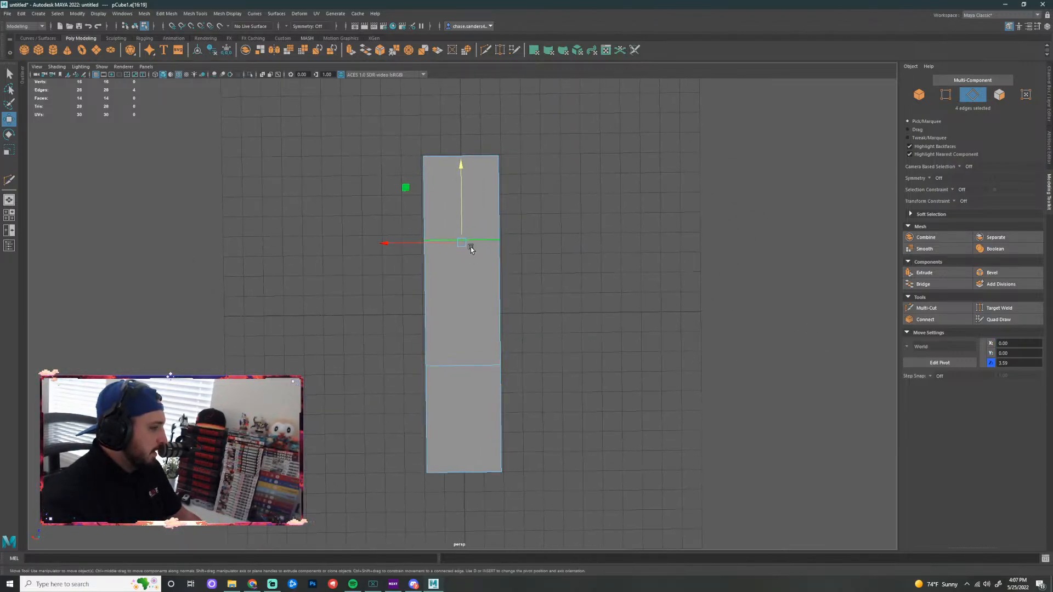
left_click_drag(461, 170, 461, 175)
Select the full edge loop on the box's negative Z side, move it slightly along Z toward the centre and deselect it
double_click(464, 365)
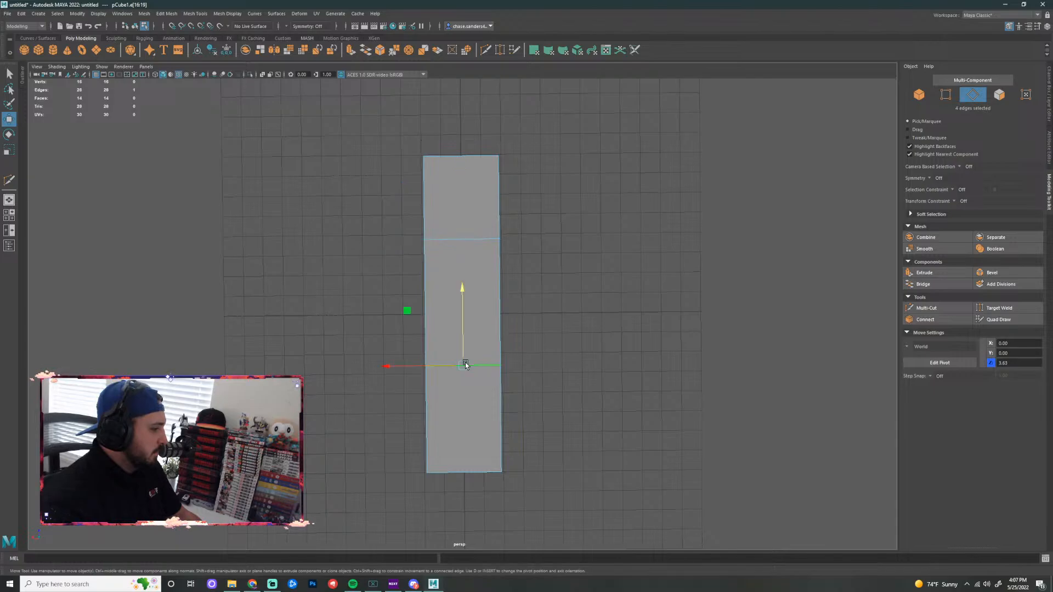
left_click_drag(461, 291, 461, 282)
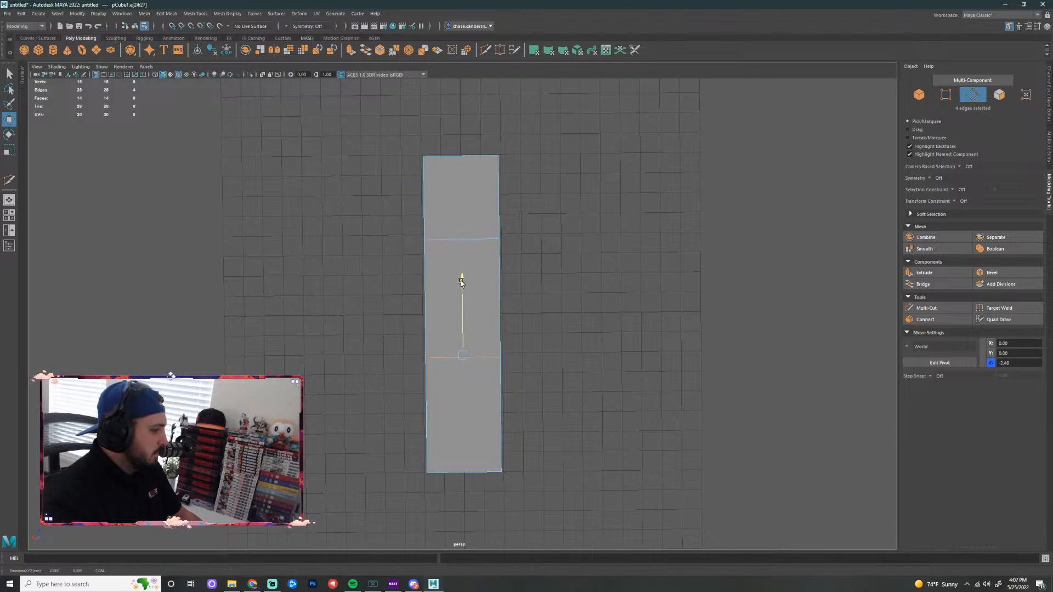
left_click(568, 280)
left_click_drag(569, 281, 756, 313, "alt")
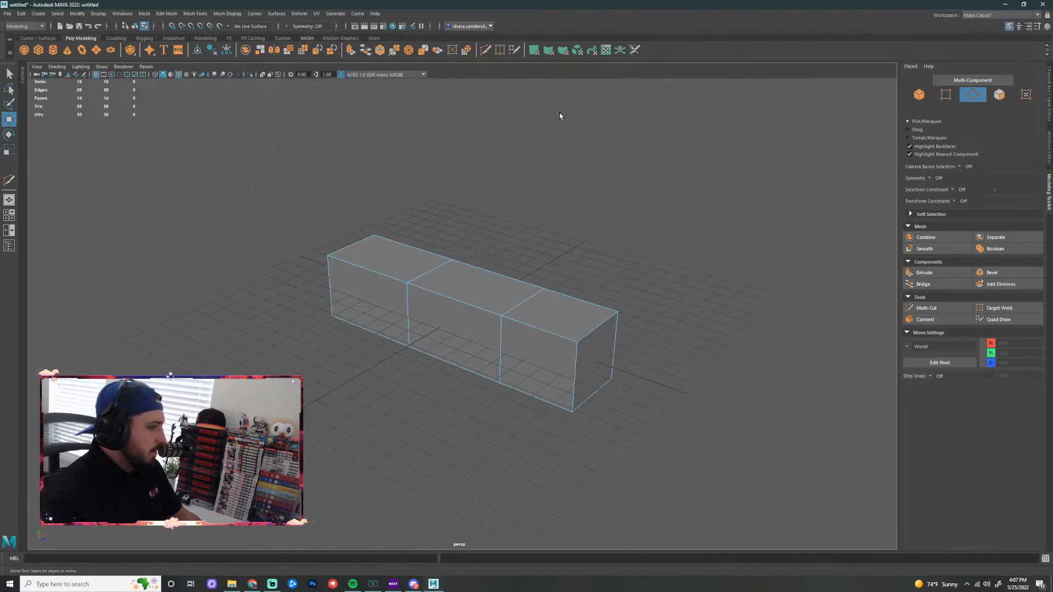
left_click_drag(696, 170, 666, 263, "alt")
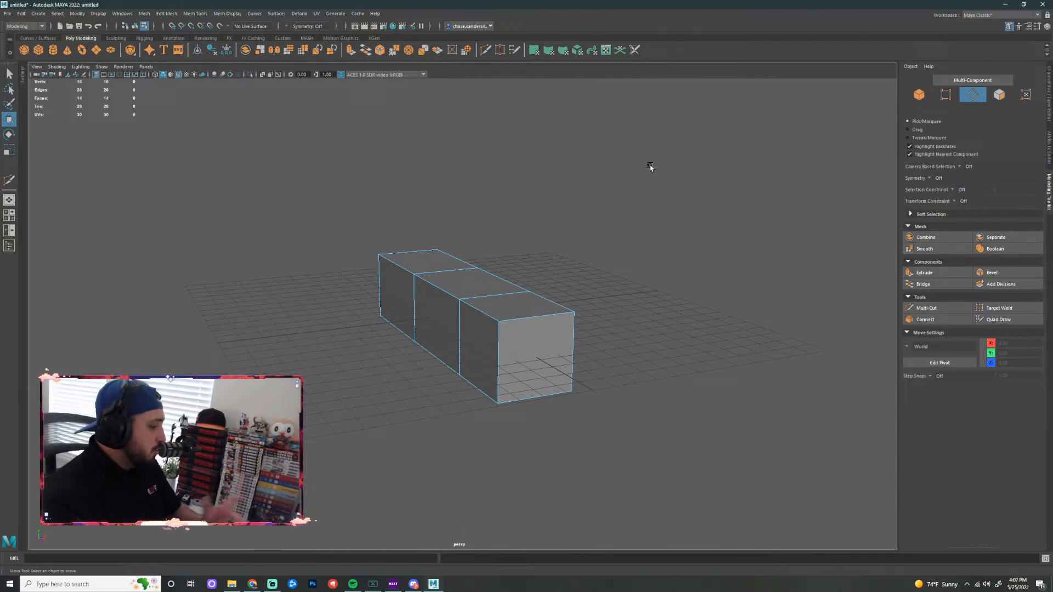
Try inserting Multi-Cut edge loops lengthwise near the box's centre and horizontally near its mid-height
left_click(485, 50)
key("q")
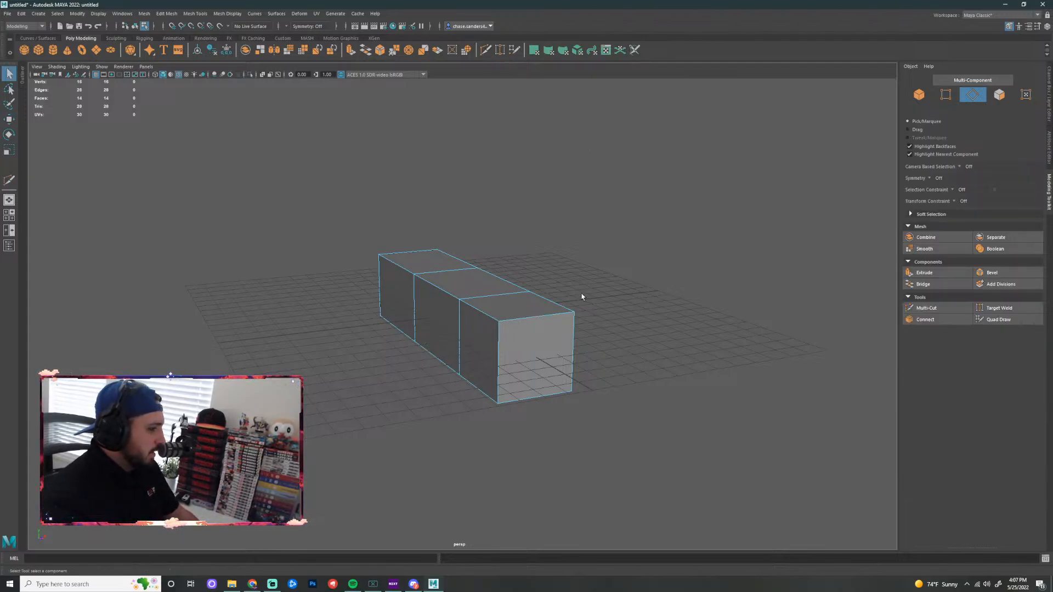
left_click(485, 50)
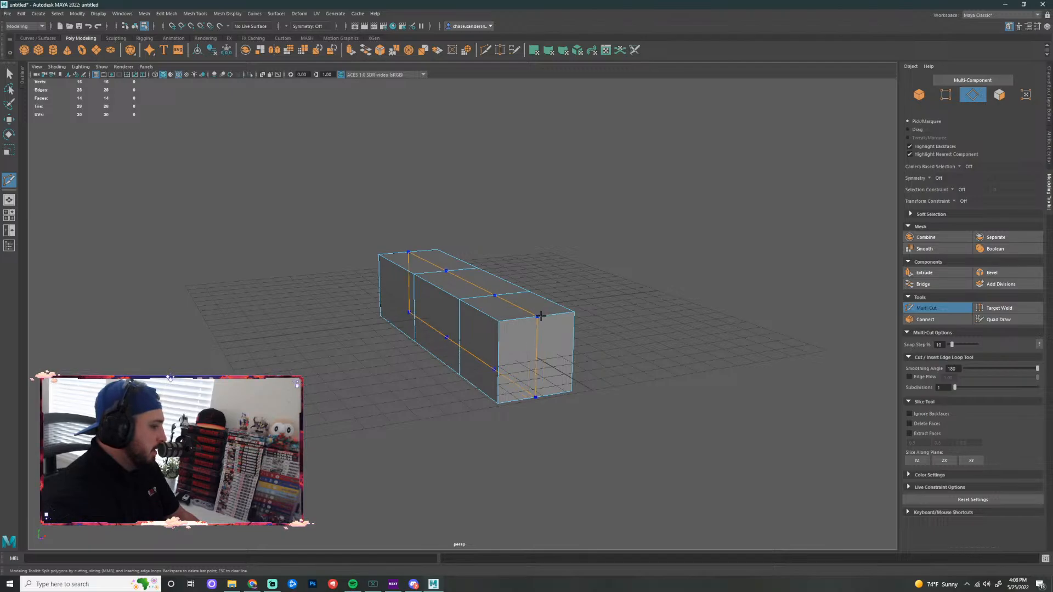
left_click(538, 316, "ctrl")
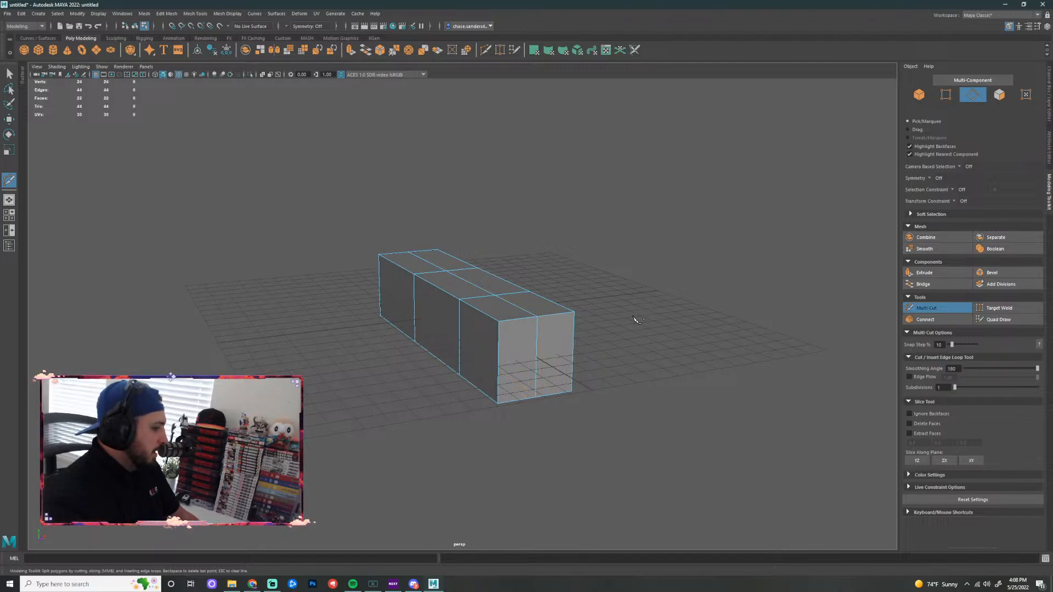
left_click_drag(686, 325, 545, 347, "alt")
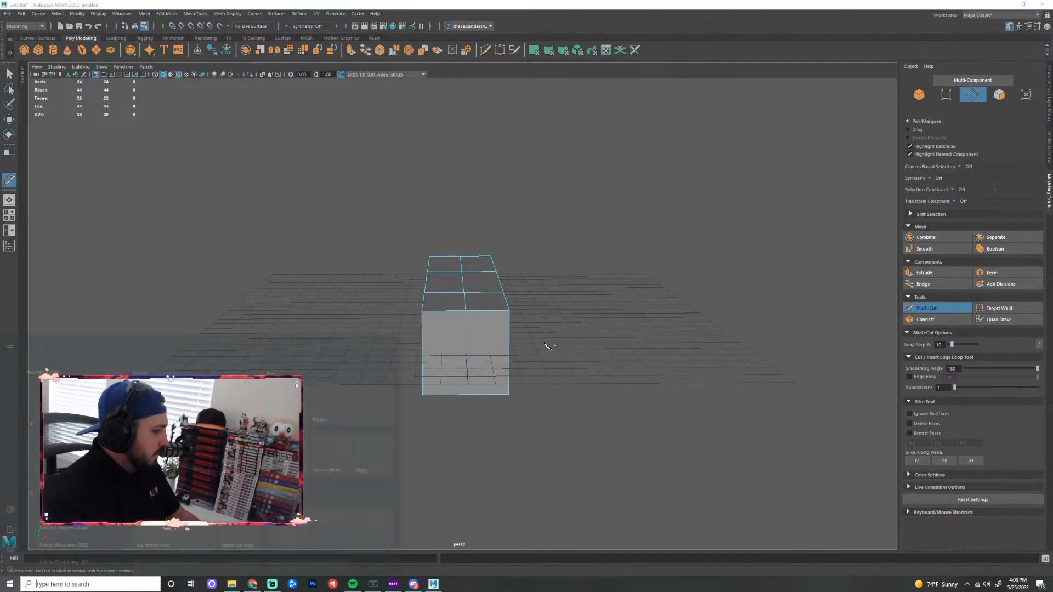
key("super")
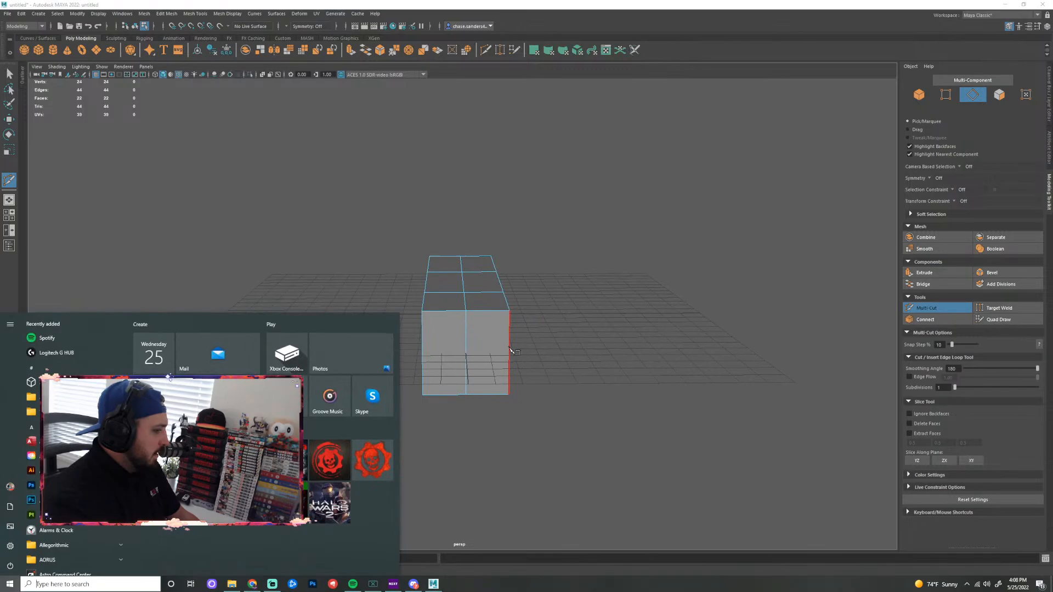
left_click(613, 298)
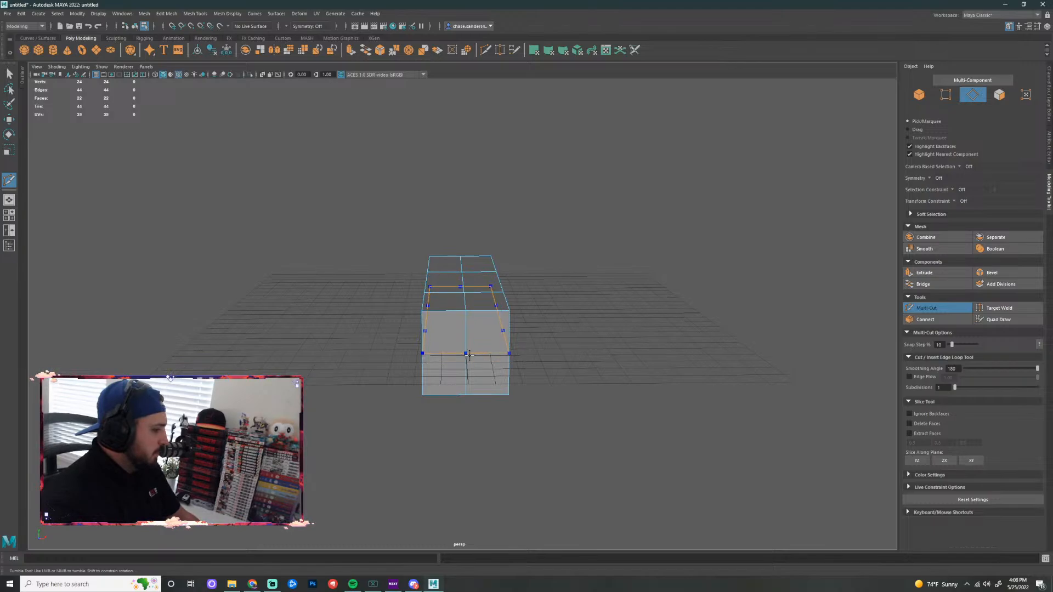
left_click(467, 353, "ctrl")
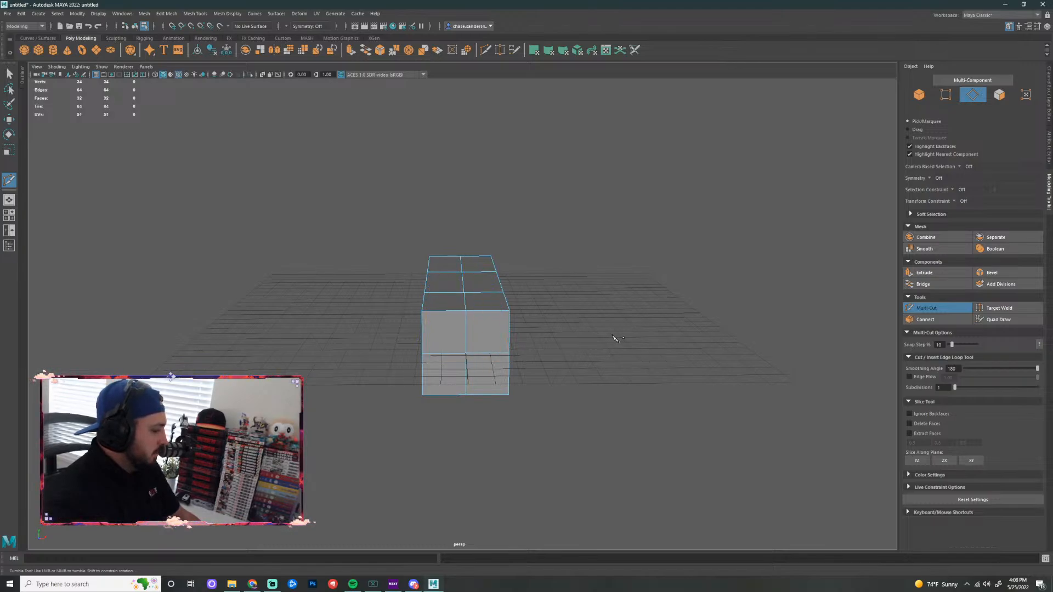
left_click_drag(590, 384, 485, 380, "alt")
key("super")
left_click(506, 323)
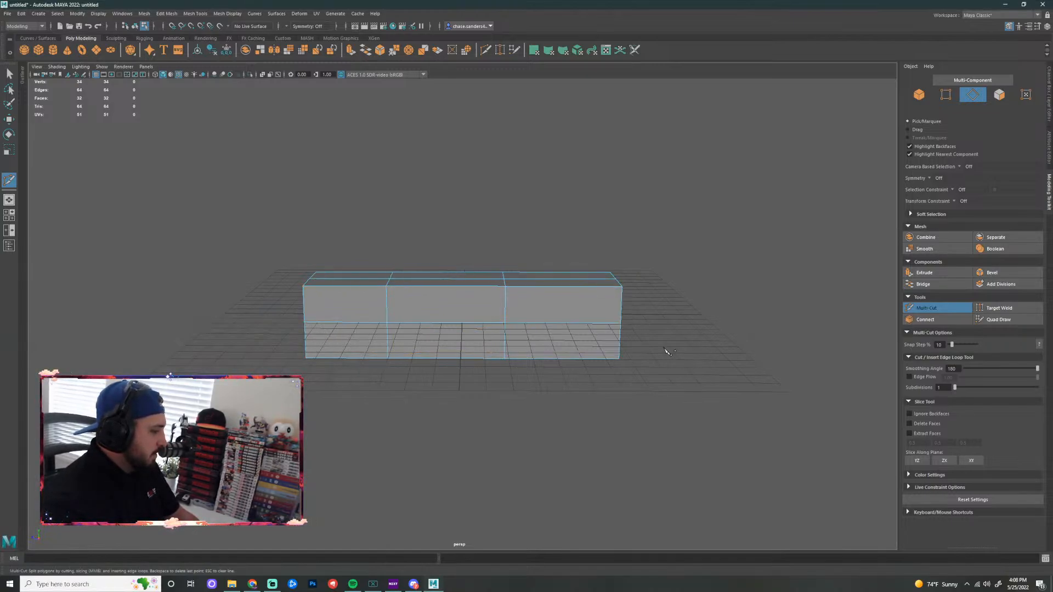
Undo the lengthwise and horizontal edge loops, keeping only the box's three sections
key("ctrl+z")
left_click_drag(580, 415, 707, 403, "alt")
key("super")
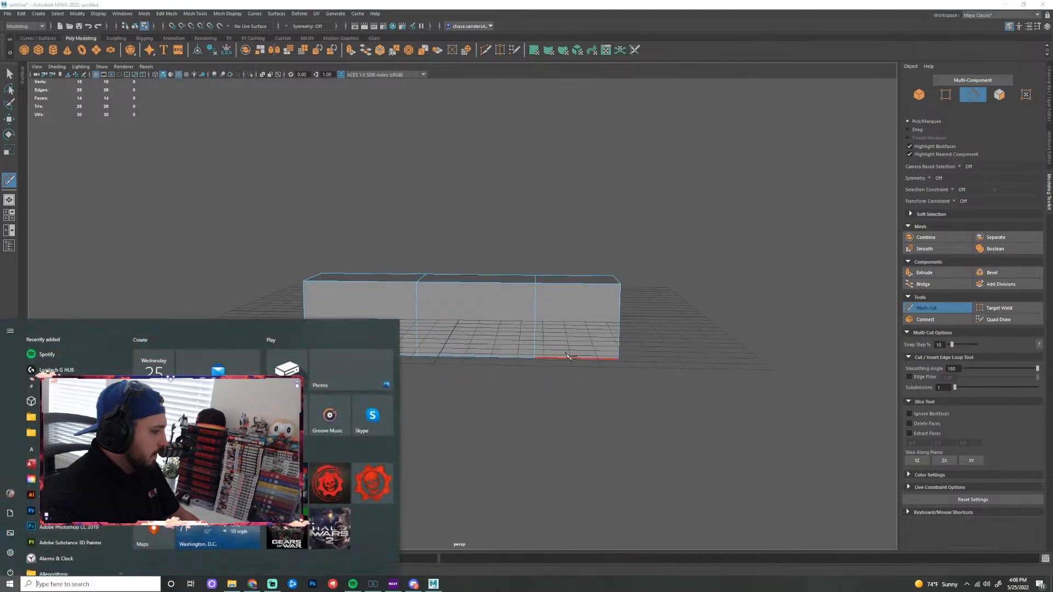
left_click_drag(536, 356, 537, 286)
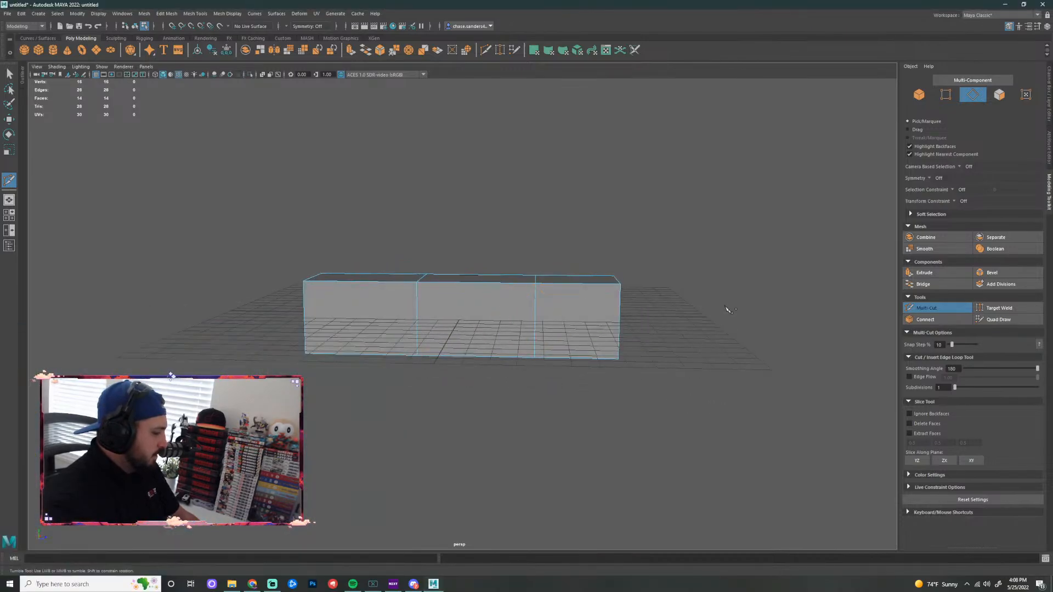
left_click_drag(720, 322, 609, 332, "alt")
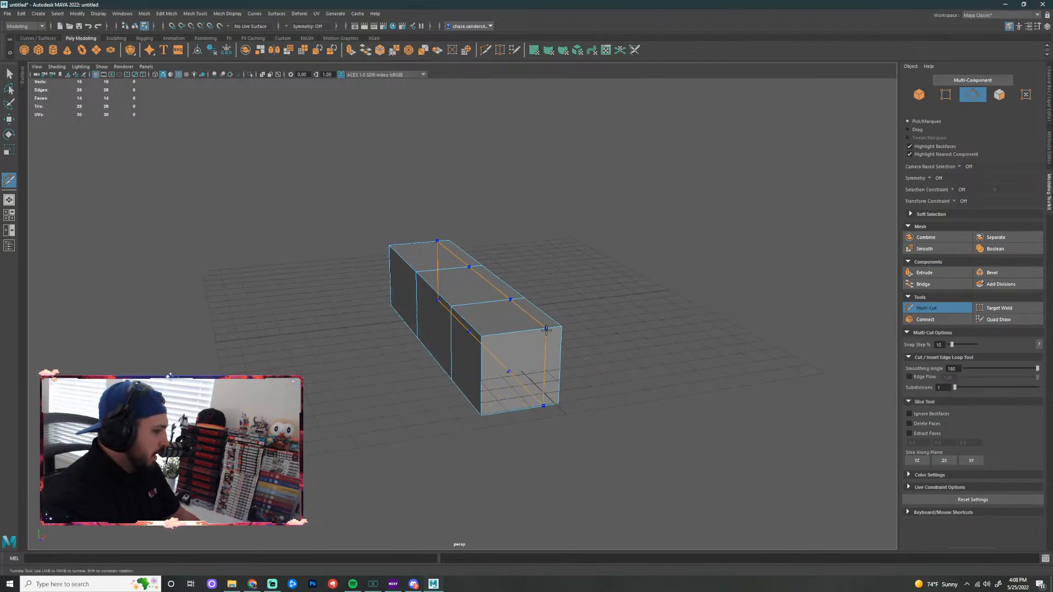
Insert snapped Multi-Cut edge loops lengthwise down the box's centre and horizontally at its mid-height, with the grid hidden
left_click(524, 333, "ctrl+shift")
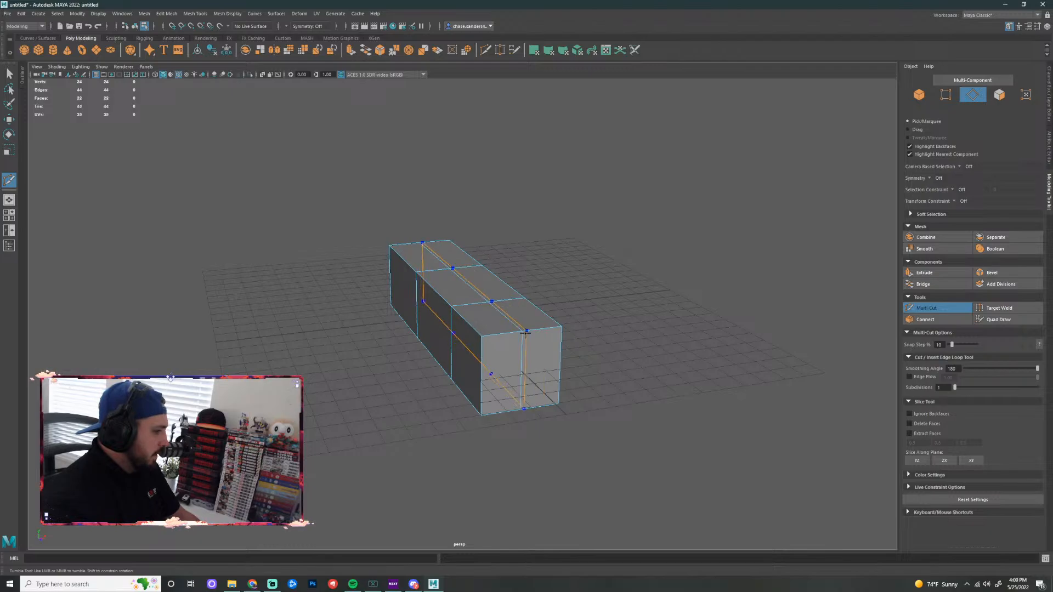
left_click_drag(645, 370, 592, 357, "alt")
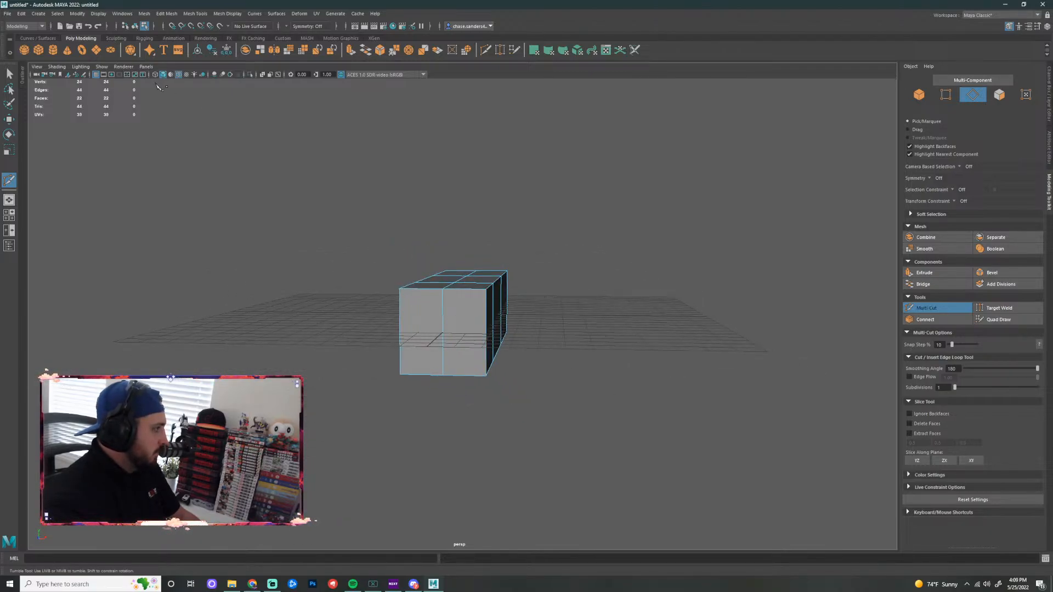
left_click(96, 75)
left_click(487, 321)
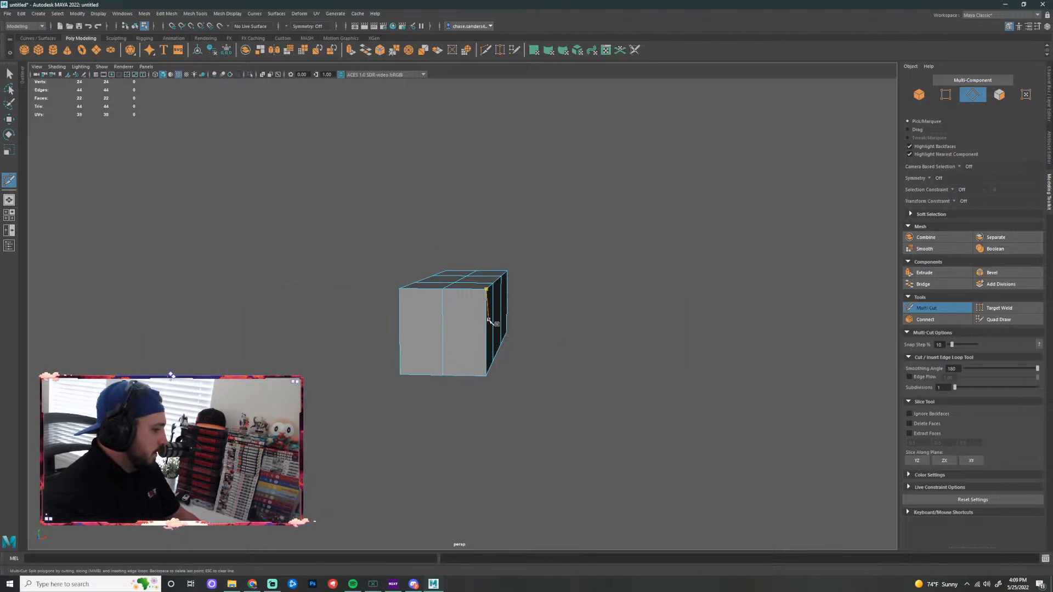
key("ctrl")
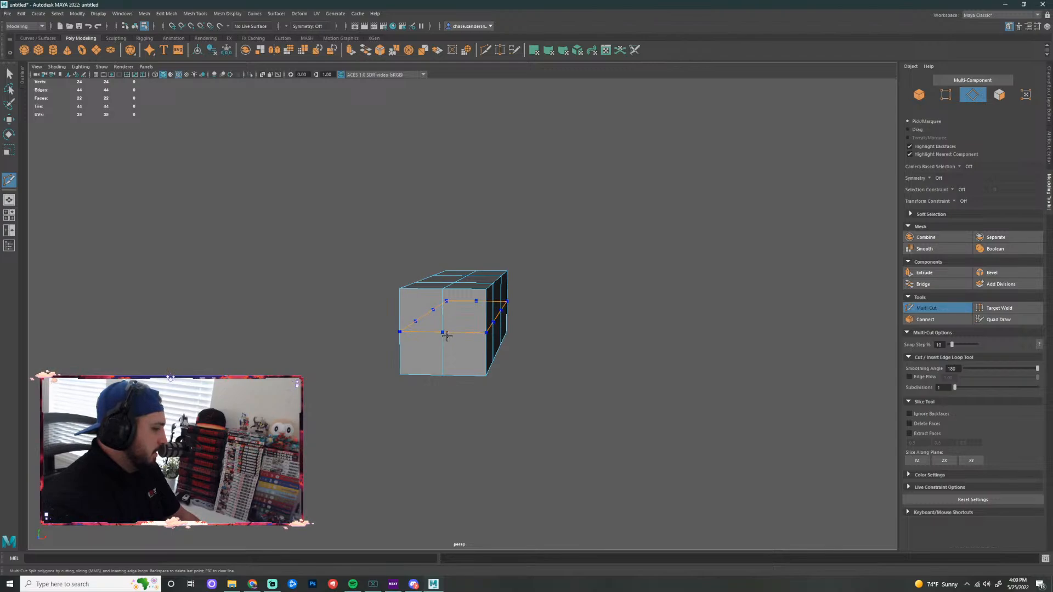
left_click(447, 333, "ctrl")
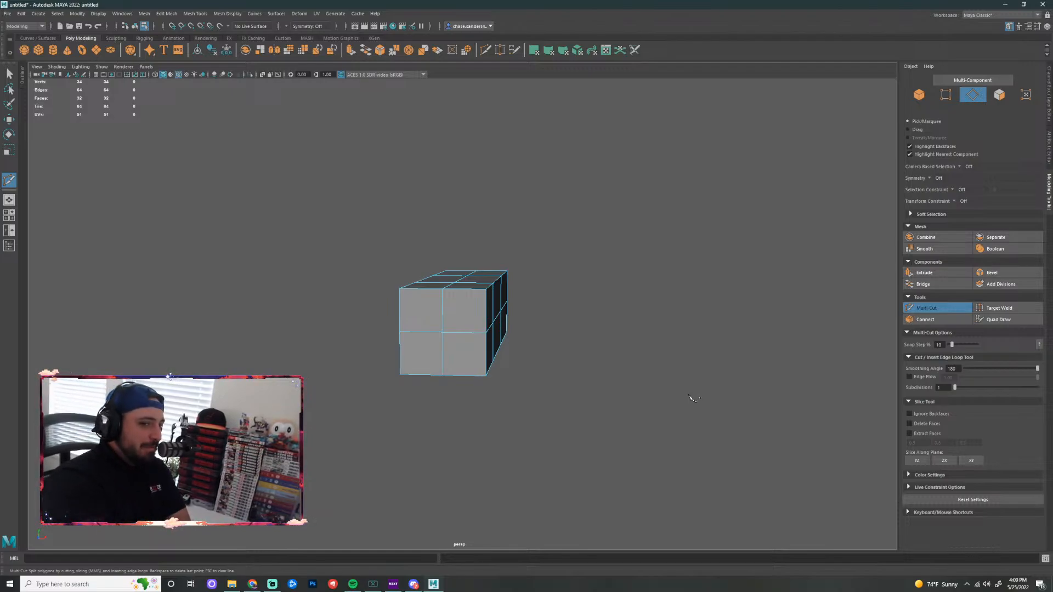
key("q")
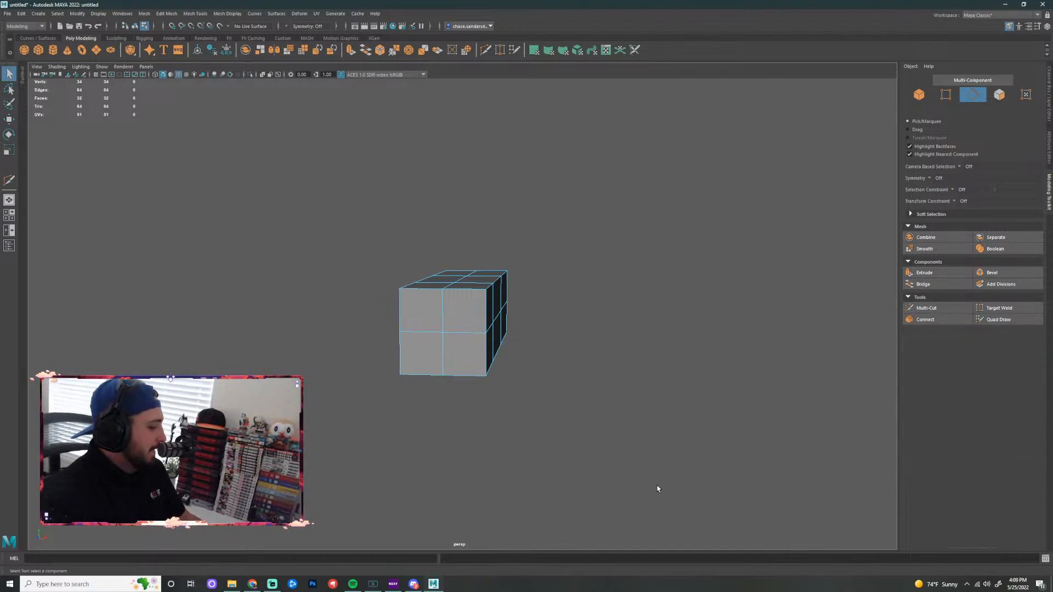
Check the subdivided box from above and turn the viewport grid back on
scroll(502, 362, "up", 2)
scroll(548, 424, "down", 4)
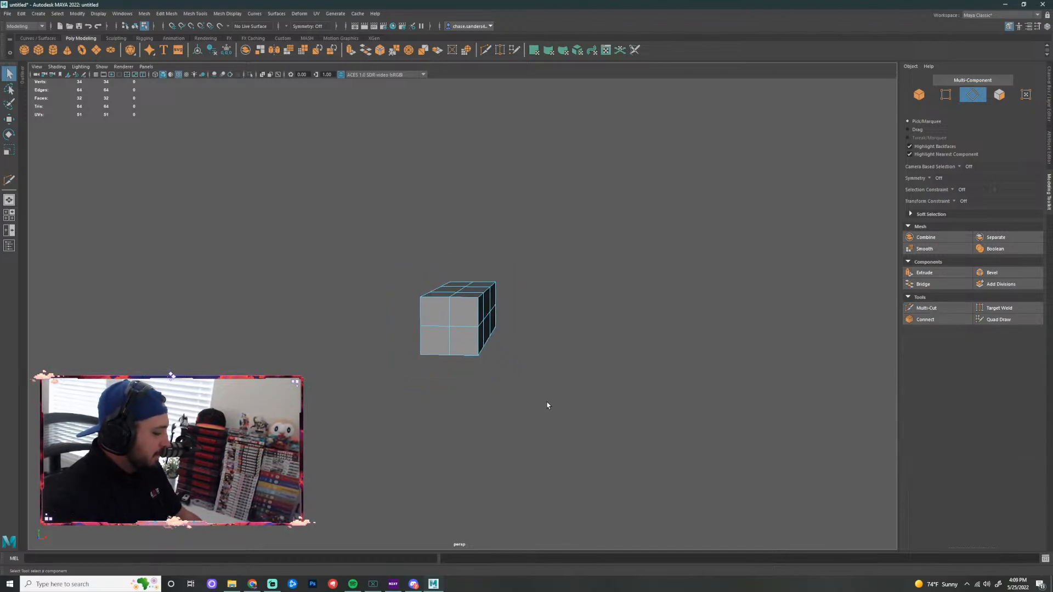
left_click_drag(531, 368, 678, 413, "alt")
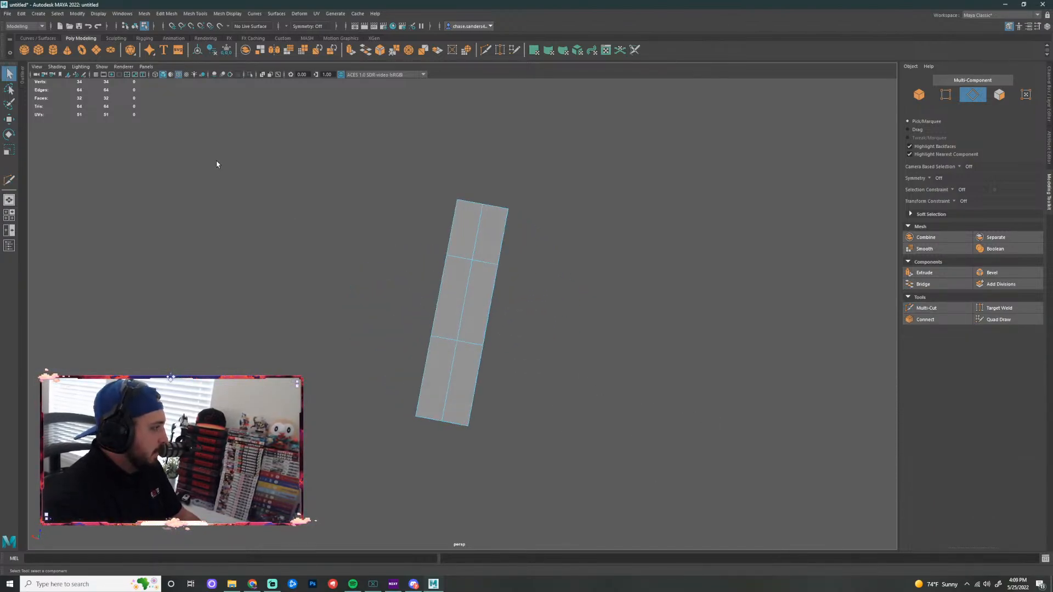
left_click(96, 77)
left_click_drag(639, 373, 541, 336, "alt")
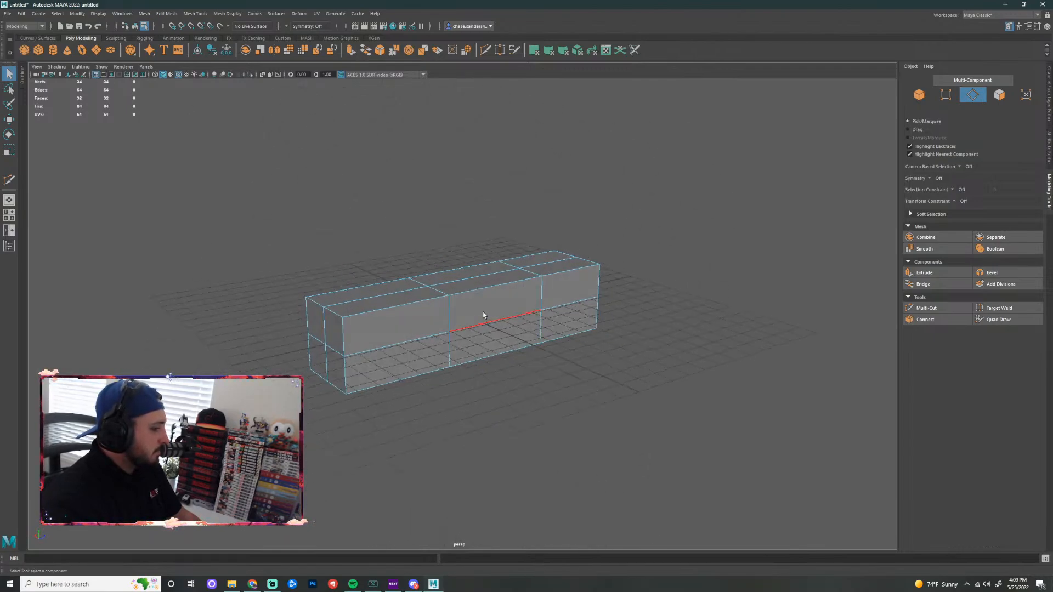
Switch to object selection, raise the whole box above the grid along Y to about 3.43 and deselect it
right_click_drag(483, 315, 521, 297)
key("w")
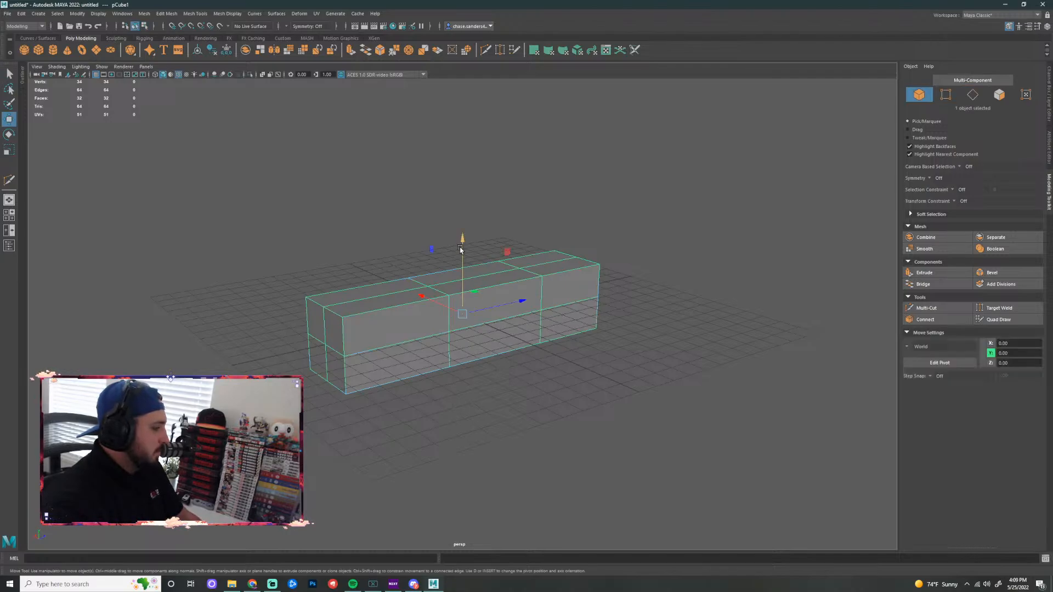
left_click_drag(461, 241, 462, 168)
left_click(697, 309)
scroll(601, 279, "down", 2)
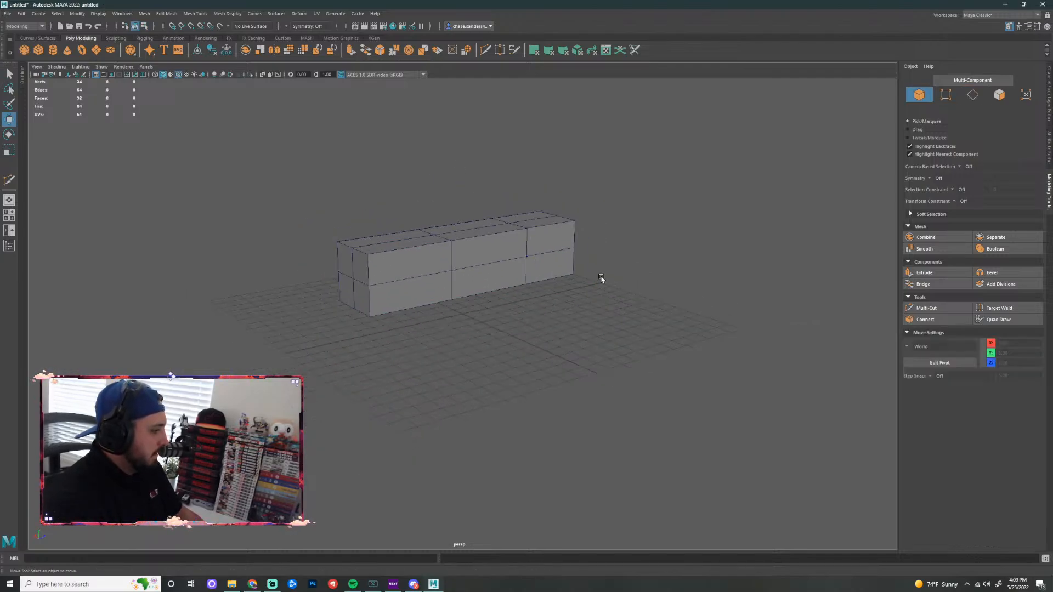
left_click_drag(738, 244, 689, 245, "alt")
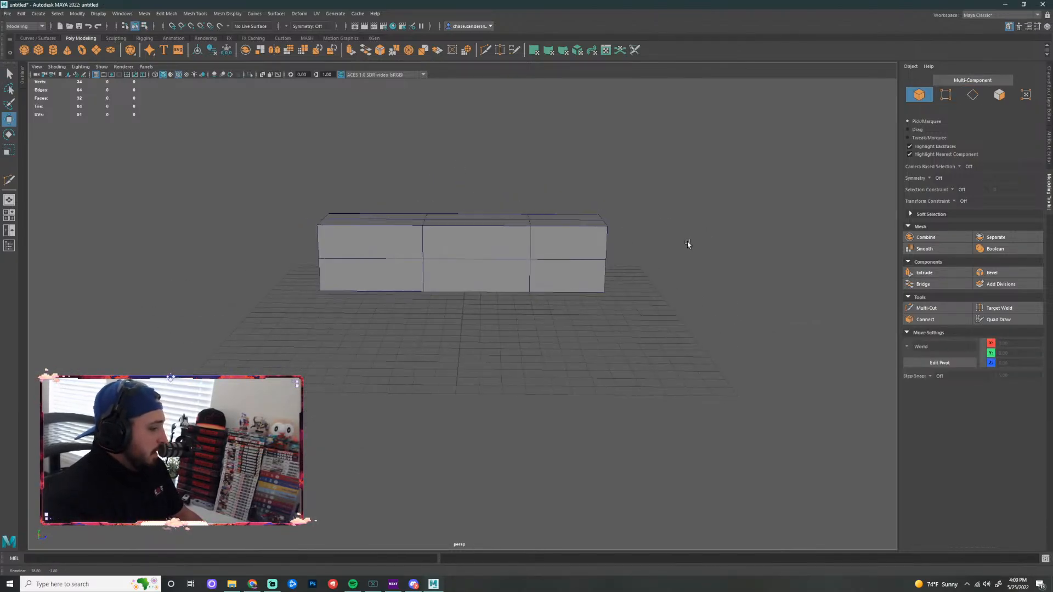
left_click(550, 250)
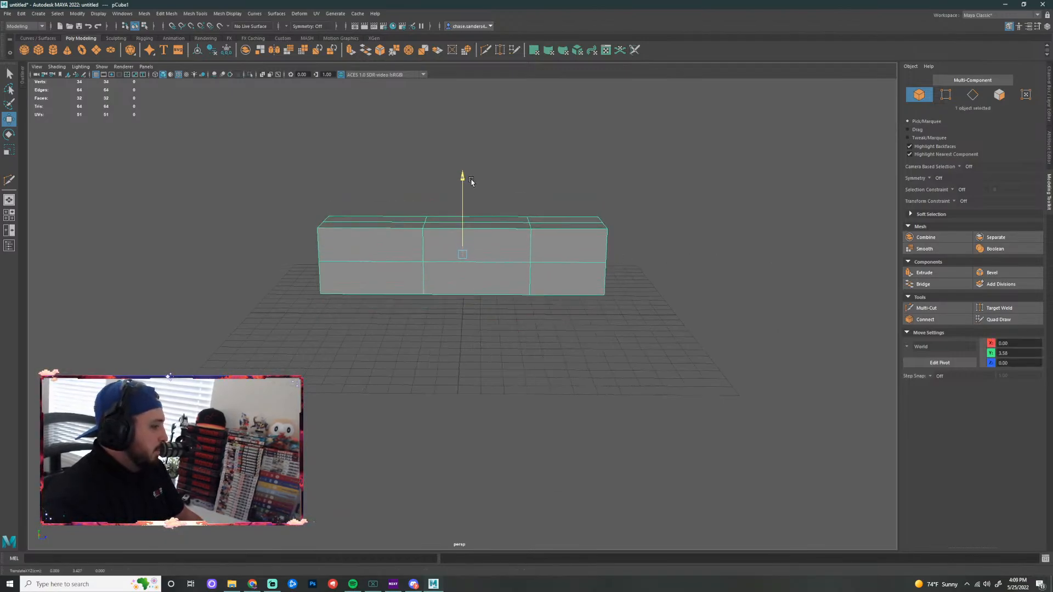
left_click(652, 219)
Switch to edge selection and select the three edges along one upper long side of the box
left_click_drag(652, 220, 817, 240, "alt")
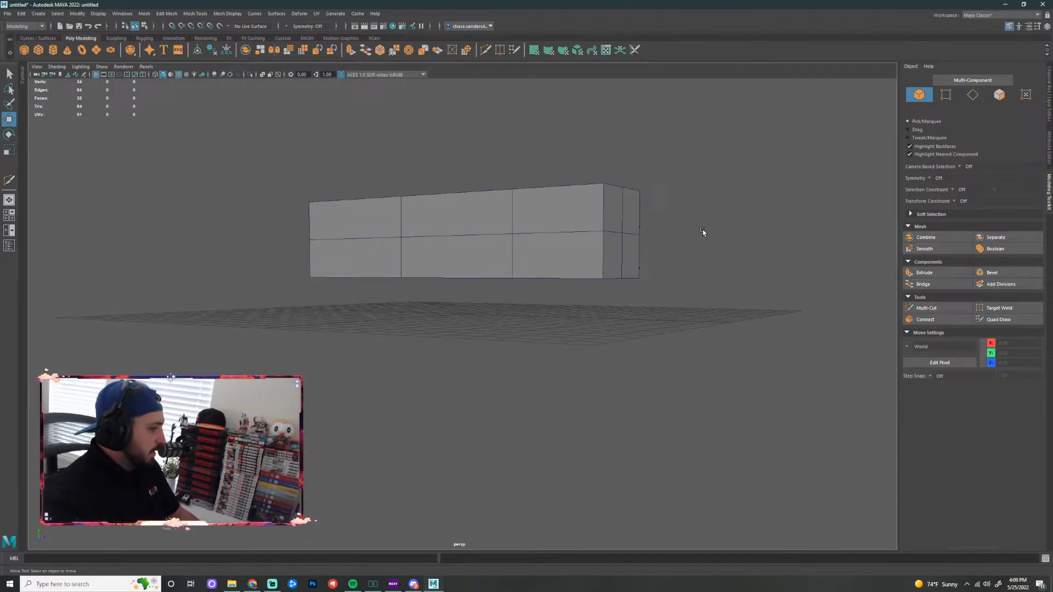
left_click_drag(722, 239, 567, 228, "alt")
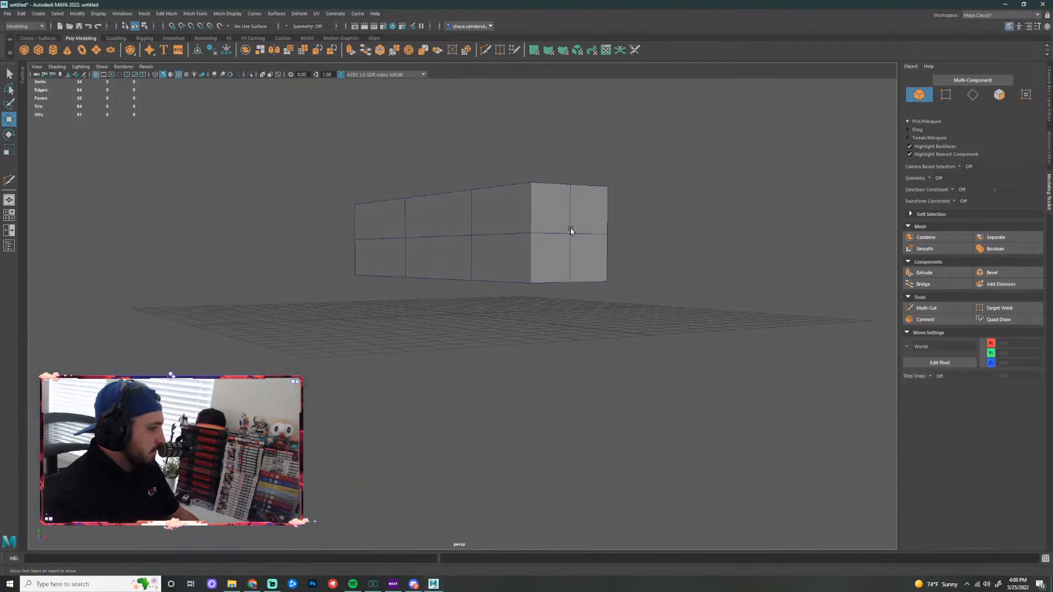
left_click_drag(680, 192, 750, 209, "alt")
right_click_drag(393, 240, 396, 211)
left_click(396, 205)
left_click_drag(549, 216, 625, 249, "alt")
left_click(521, 203, "shift")
left_click(573, 186, "shift")
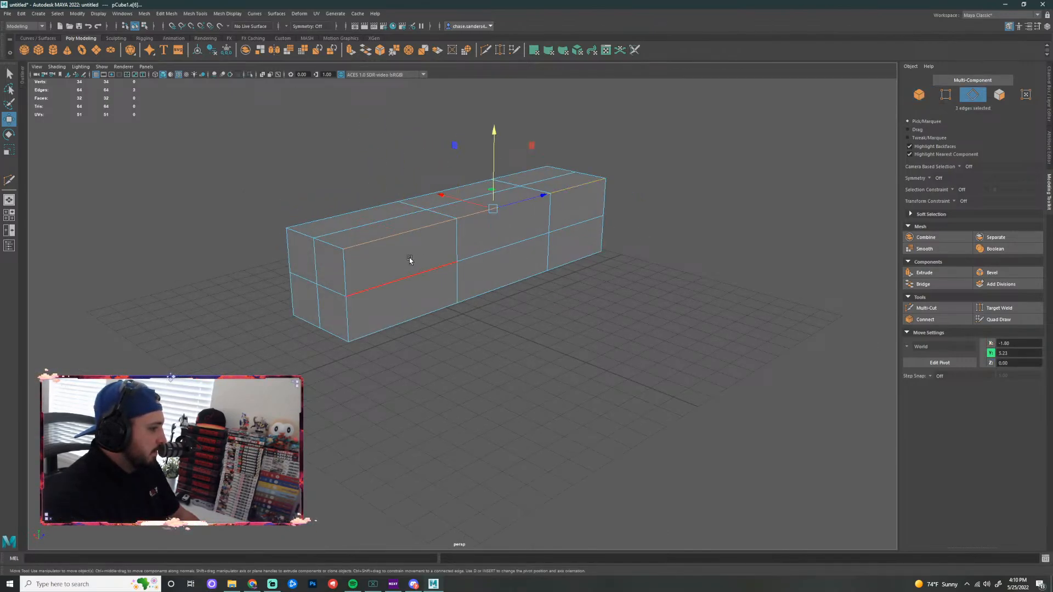
Select the full horizontal edge loop at the box's mid-height instead and scale it uniformly outward
double_click(416, 275, "shift")
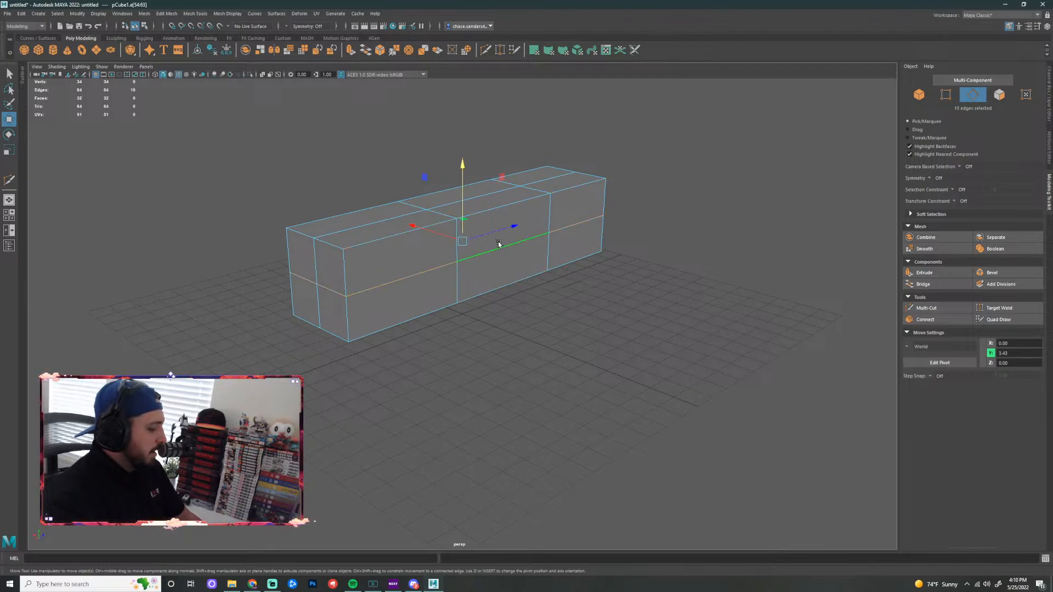
key("r")
left_click_drag(463, 242, 541, 312)
key("super")
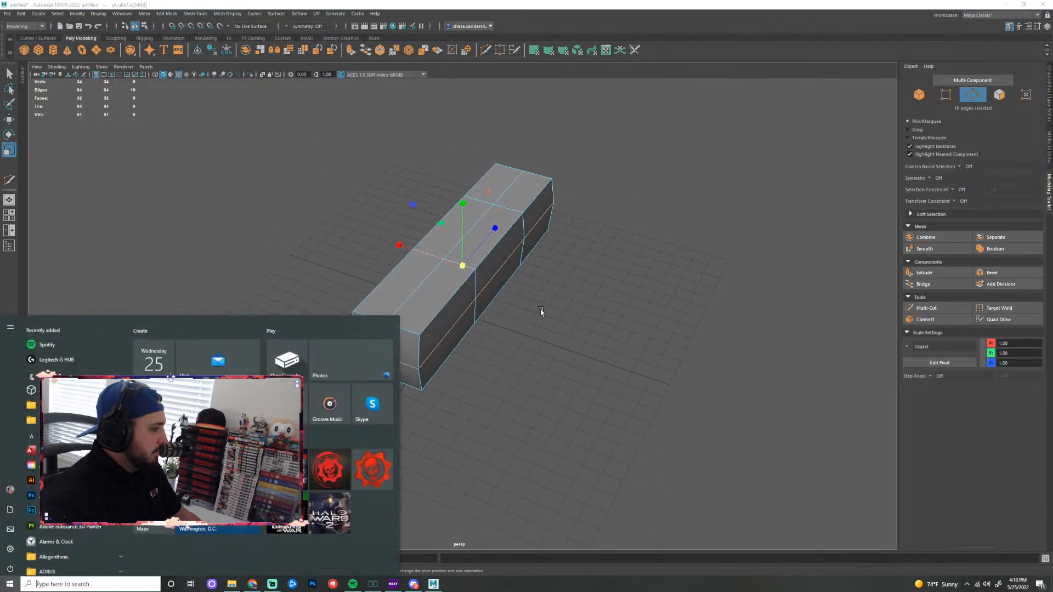
type("word")
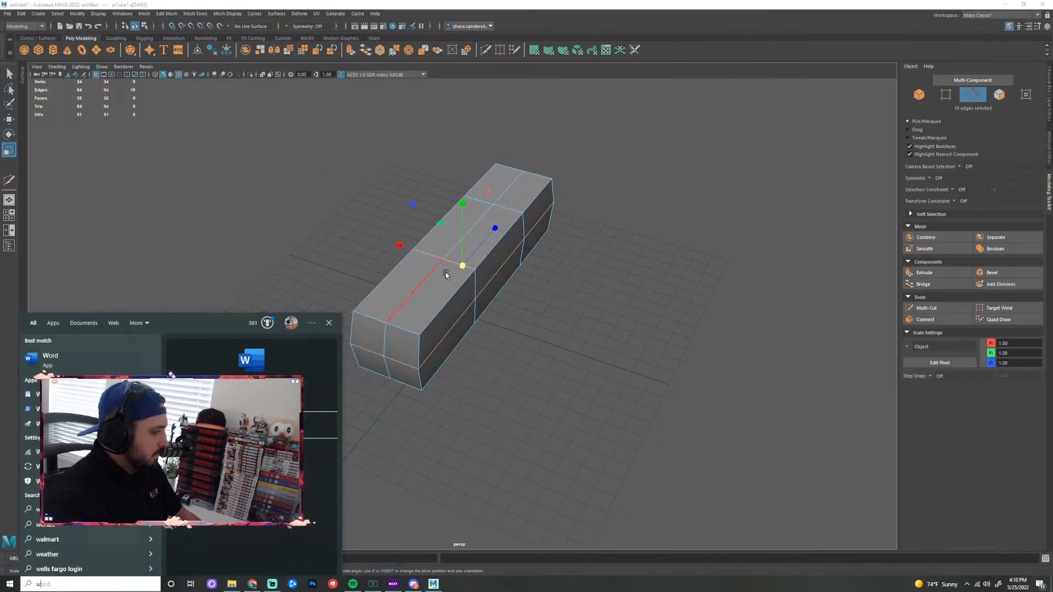
key("BackSpace")
key("BackSpace")
key("BackSpace")
key("BackSpace")
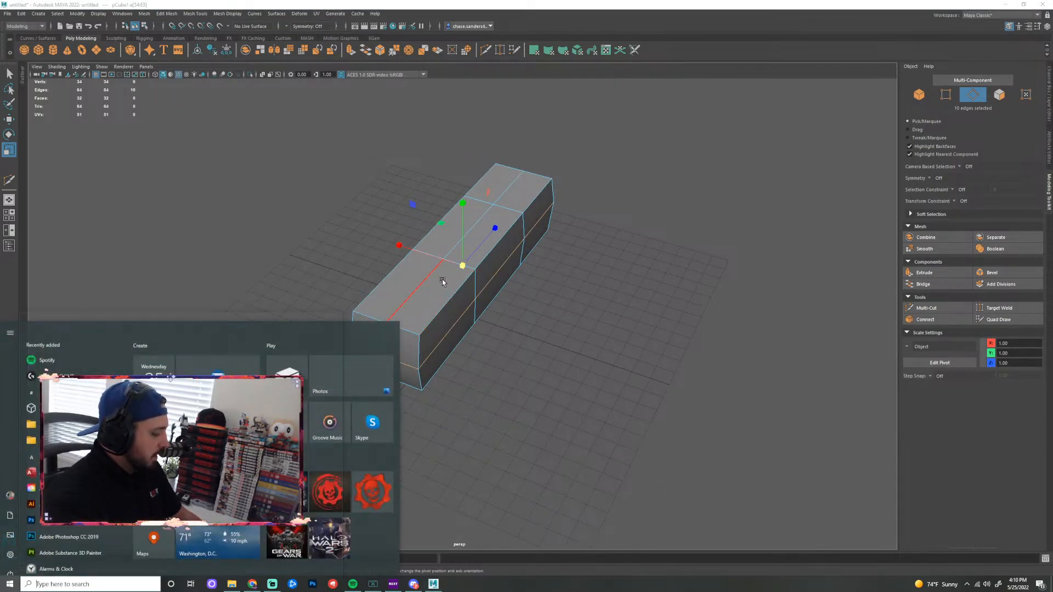
Select the lengthwise edge loop running over the box's top centreline and scale it uniformly outward
key("Escape")
left_click(588, 327)
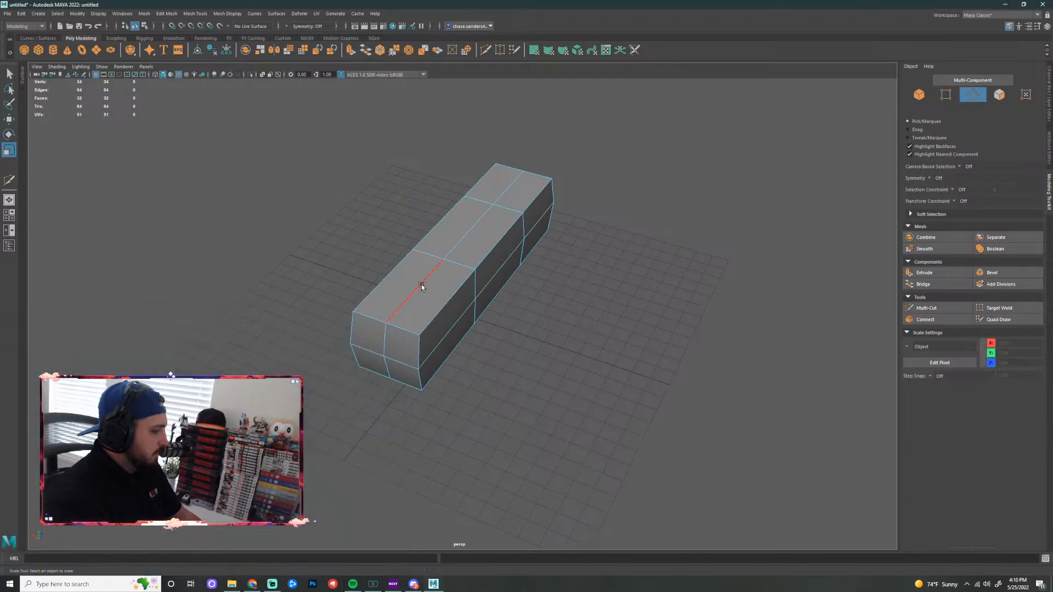
double_click(421, 285)
left_click_drag(451, 272, 475, 268)
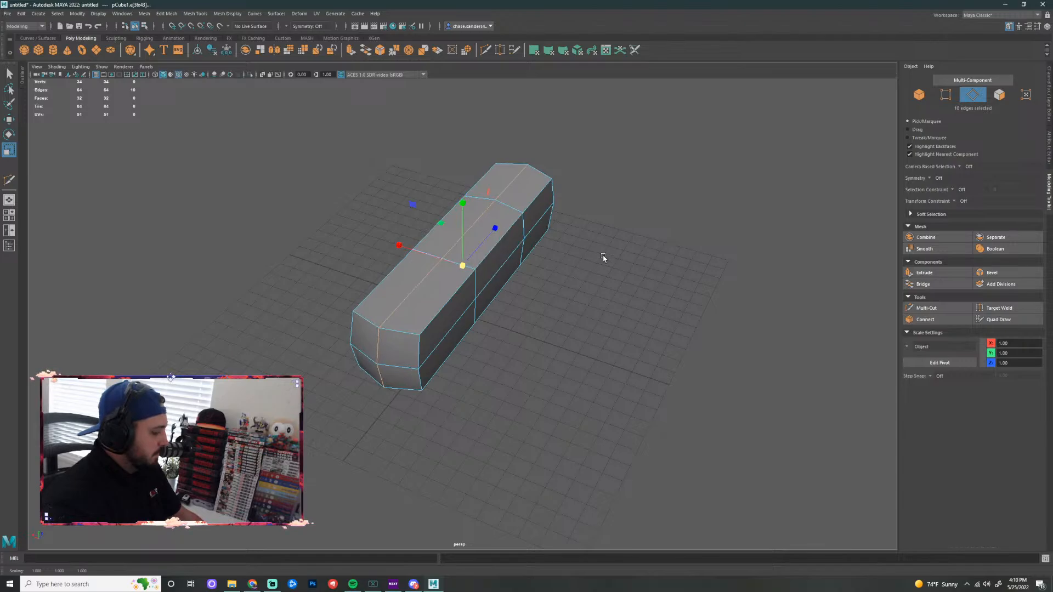
Select the top centreline edge loop again and try scaling it along X
left_click_drag(637, 256, 462, 275, "alt")
left_click_drag(531, 251, 537, 254)
double_click(505, 234)
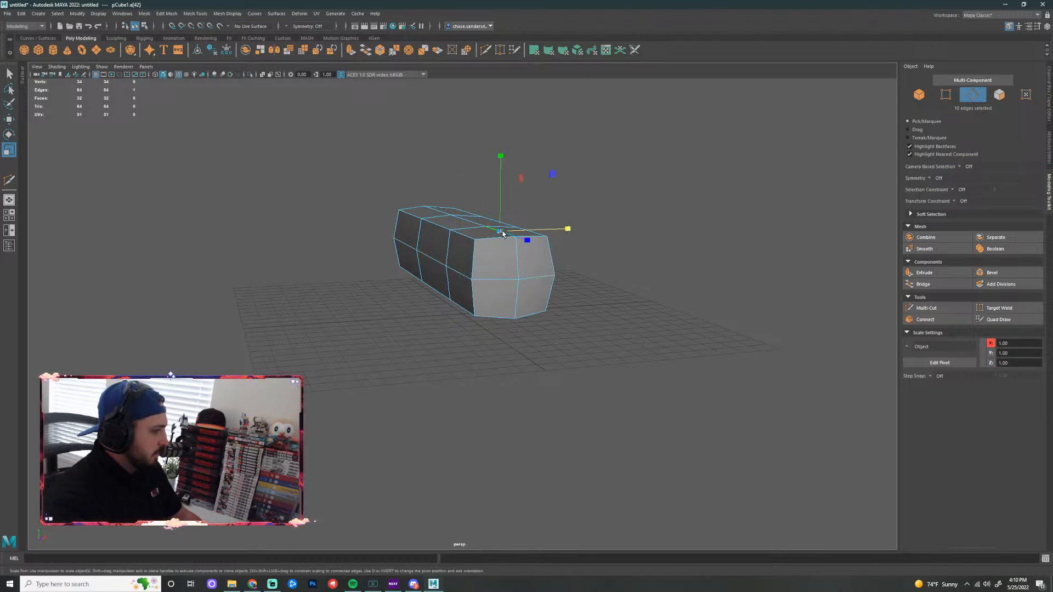
left_click_drag(630, 265, 608, 264, "alt")
left_click(537, 254)
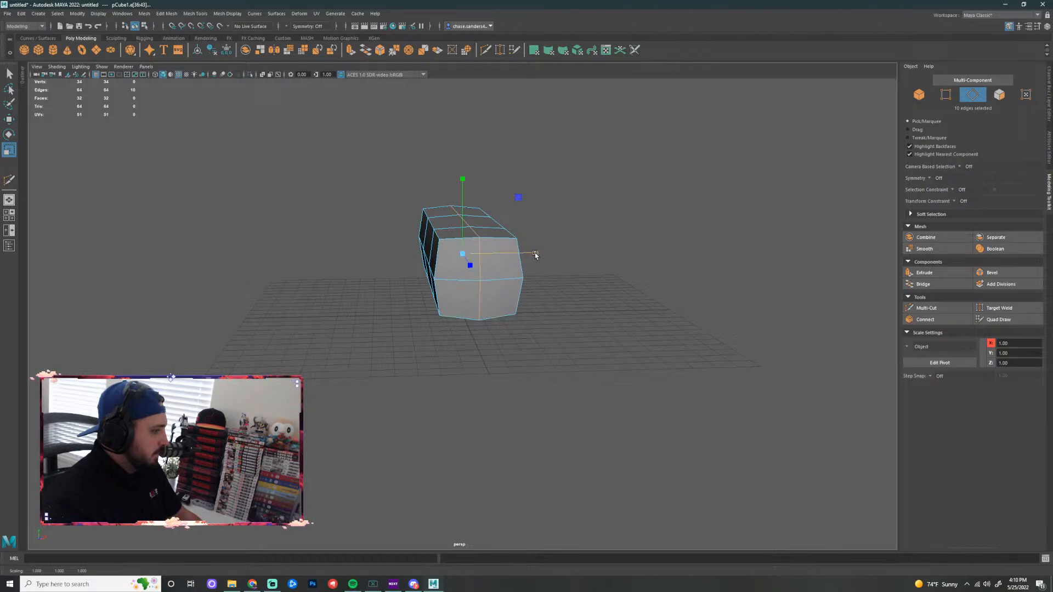
left_click(464, 254)
Select the box's mid-height edge loop, scale it uniformly outward and inspect the pointed ends from the side and above
left_click_drag(605, 269, 534, 249, "alt")
double_click(366, 240)
left_click_drag(460, 254, 542, 246)
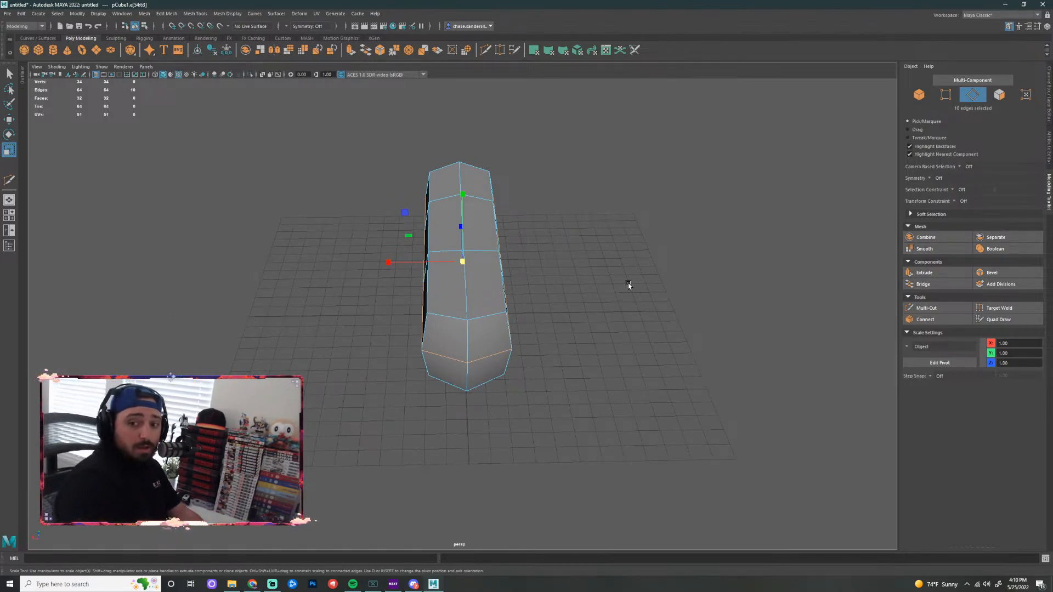
left_click_drag(629, 285, 512, 270, "alt")
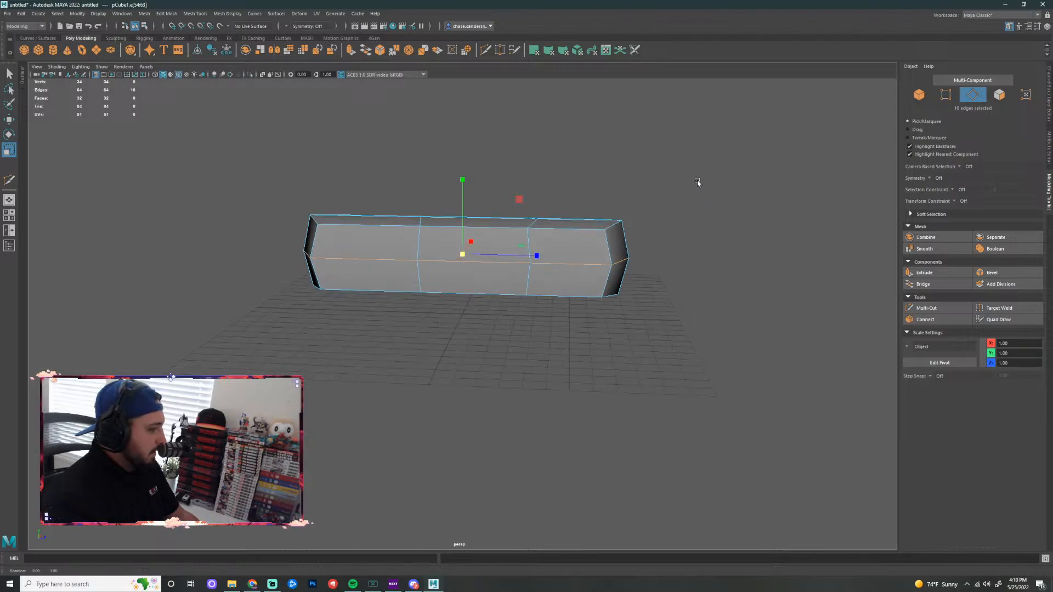
left_click_drag(698, 181, 705, 228, "alt")
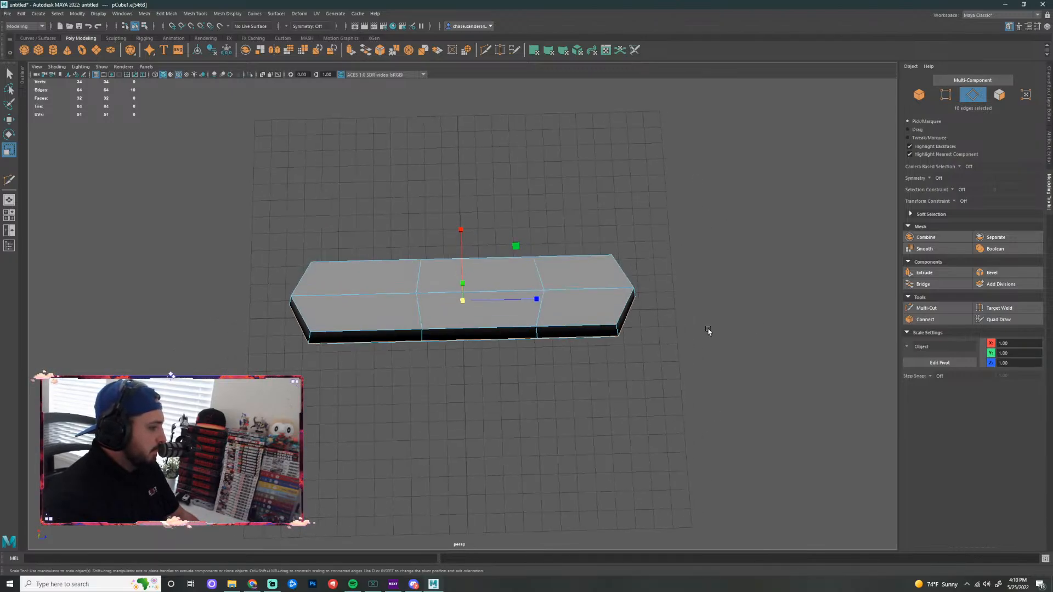
Undo the uniform edge-loop scaling back to the box's straight shape with its mid-height edge loop selected
key("ctrl+z")
key("ctrl+z")
key("ctrl+z")
key("ctrl+z")
key("ctrl+z")
key("ctrl+z")
key("ctrl+z")
key("ctrl+z")
key("ctrl+z")
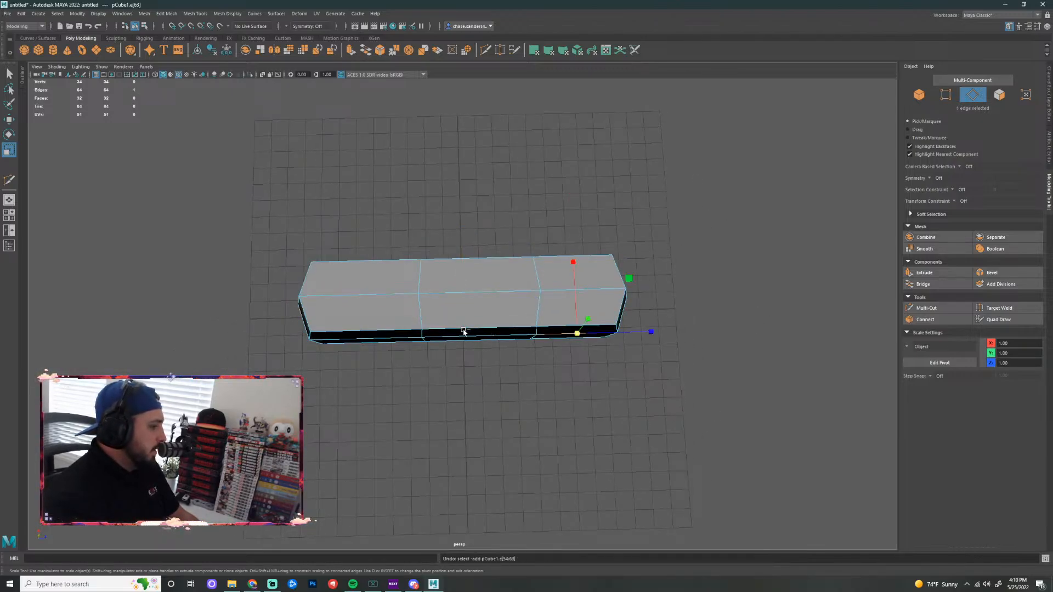
key("ctrl+z")
key("ctrl+z")
key("ctrl+z")
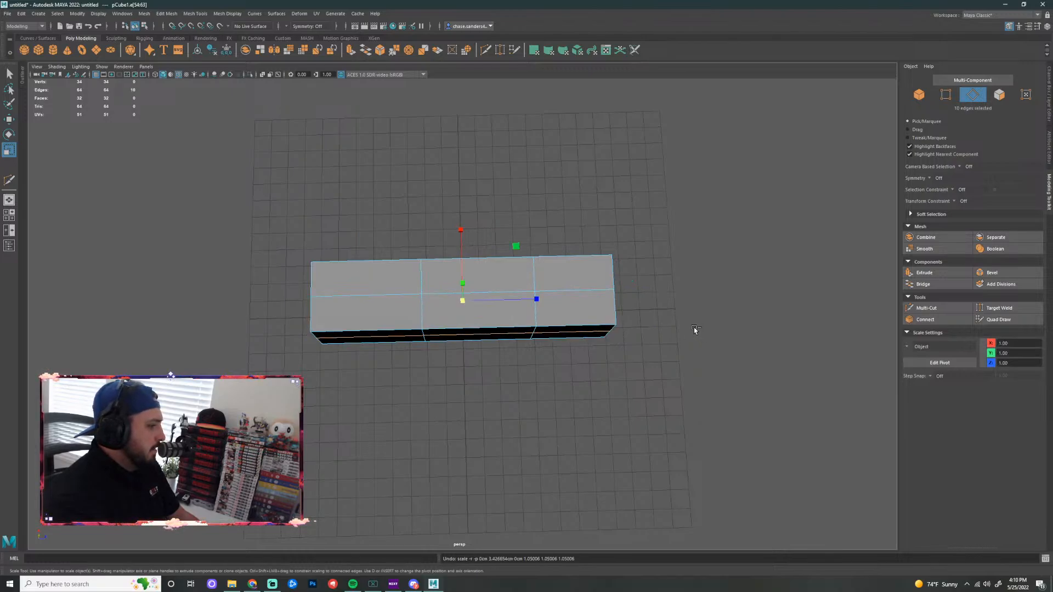
left_click_drag(645, 328, 702, 340, "alt")
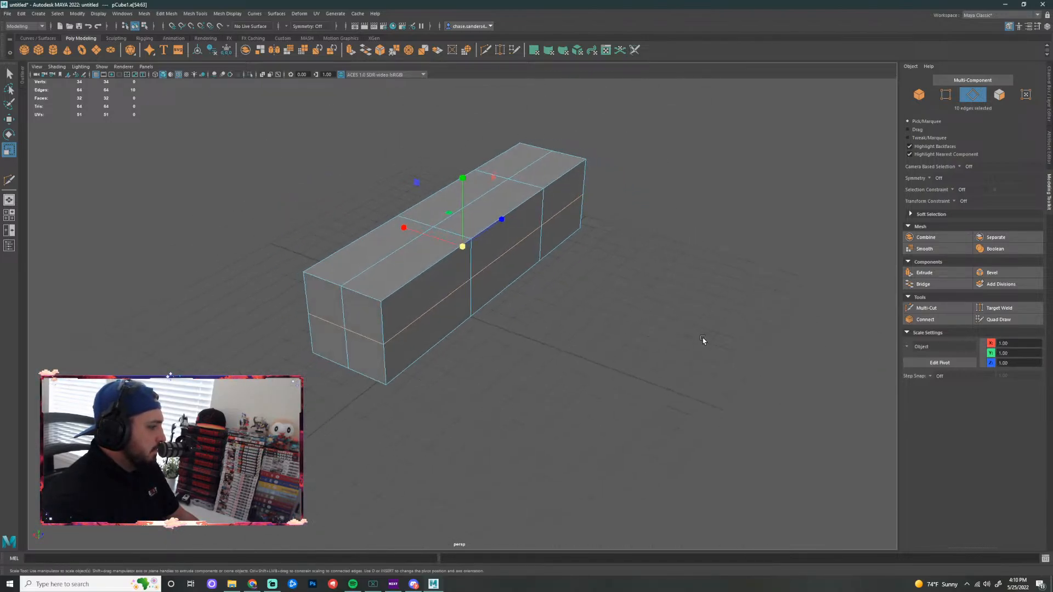
Scale the mid-height edge loop outward along X only and the top centreline loop outward along Y only
left_click(630, 347)
double_click(443, 305)
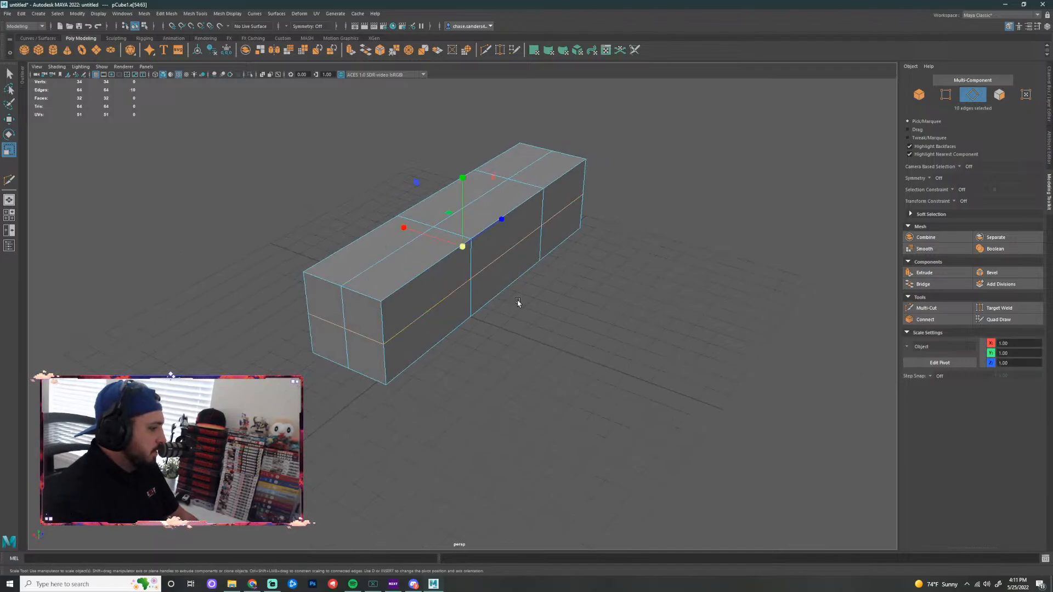
left_click_drag(402, 226, 384, 222)
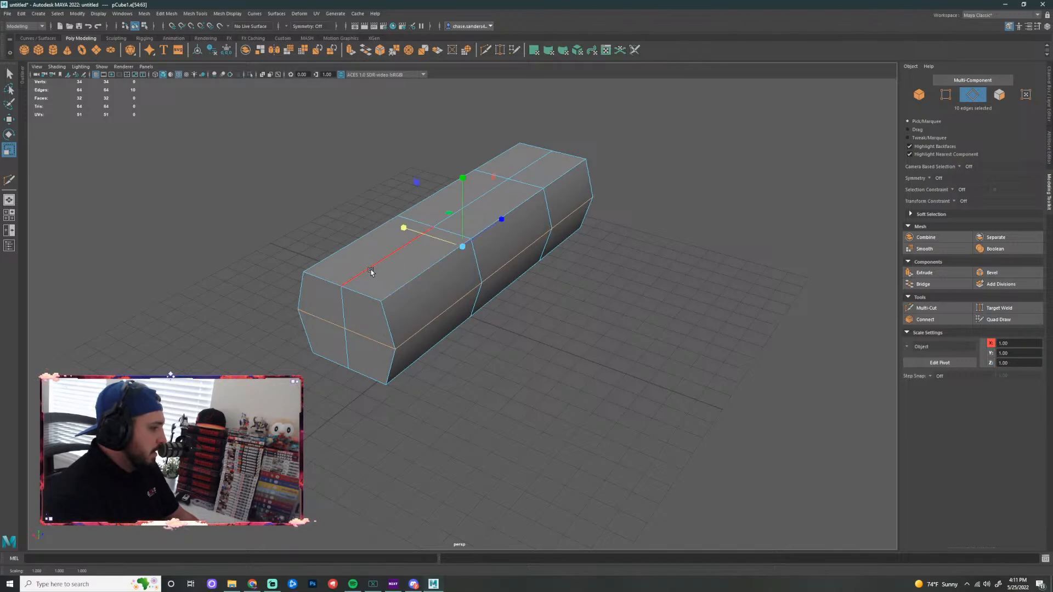
left_click_drag(462, 176, 461, 155)
left_click_drag(701, 251, 625, 187, "alt")
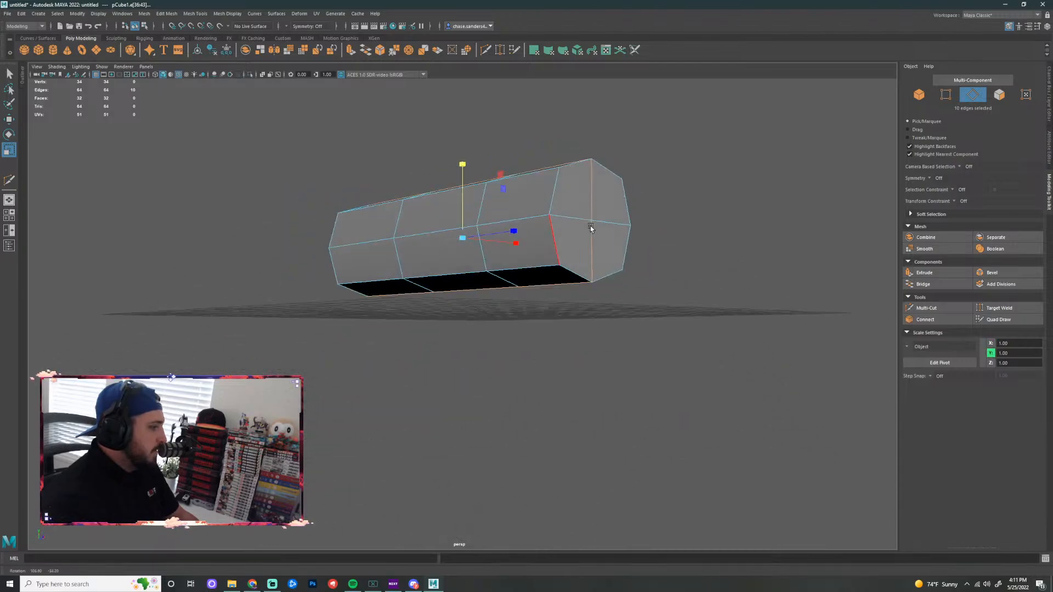
left_click_drag(751, 187, 618, 202, "alt")
left_click(715, 229)
left_click_drag(714, 229, 922, 237, "alt")
mouse_move(569, 313)
left_mouse_down("alt")
mouse_move(574, 198)
mouse_move(570, 300)
left_mouse_up("alt")
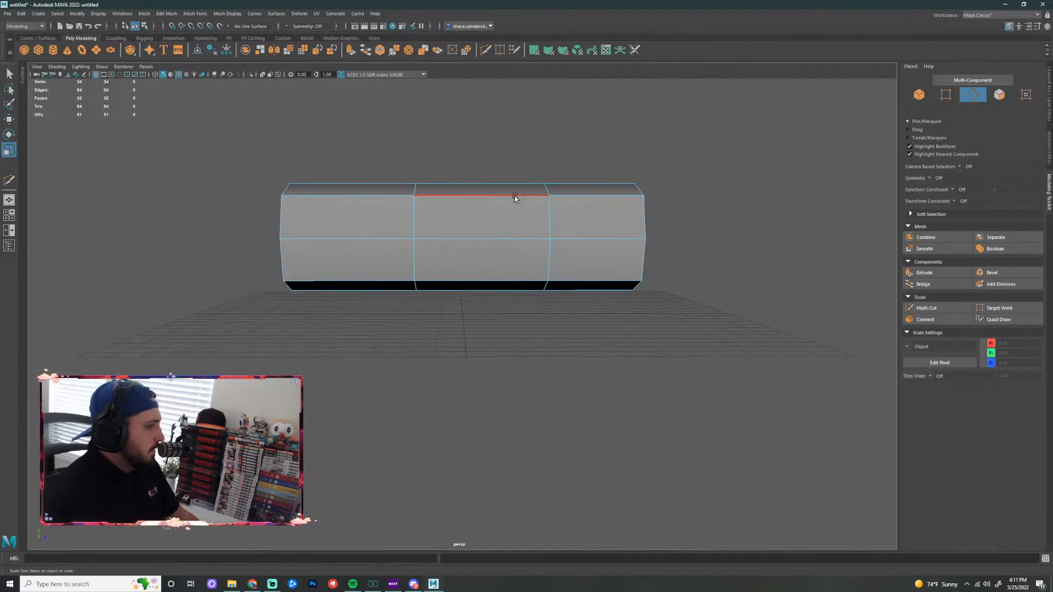
Try Multi-Cut on the box's middle section near its first crosswise edge loop and undo the trial cuts
left_click(486, 51)
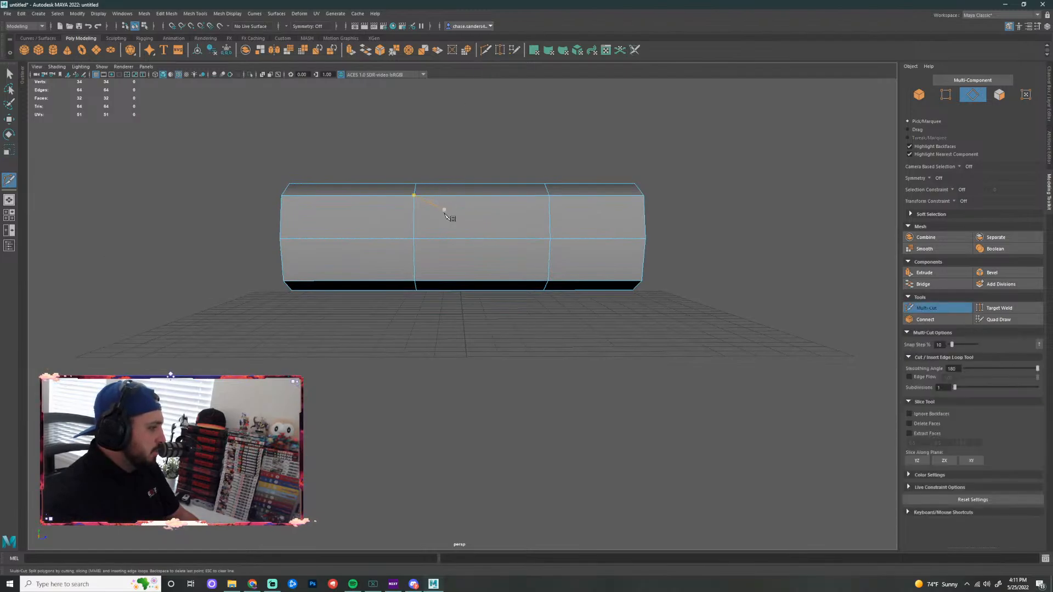
left_click(486, 51)
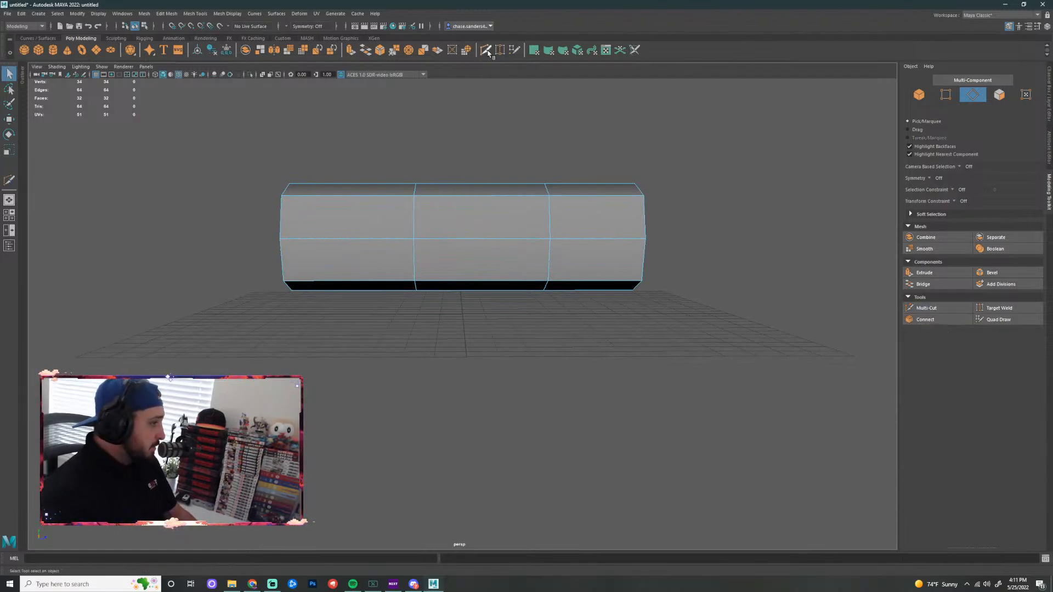
left_click(486, 51)
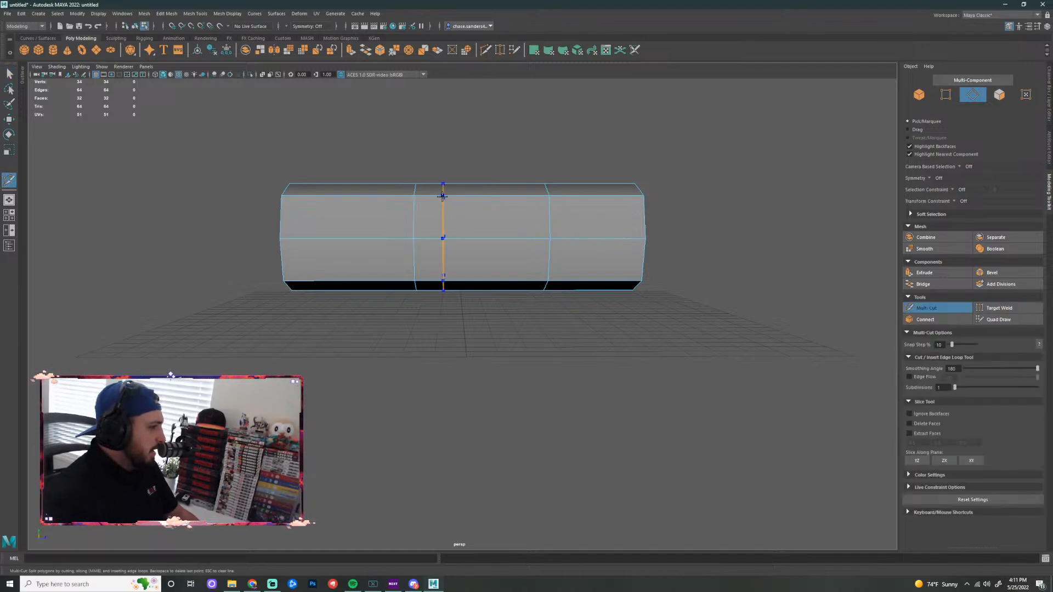
left_click(415, 184)
key("ctrl+z")
left_click(414, 195)
key("ctrl+z")
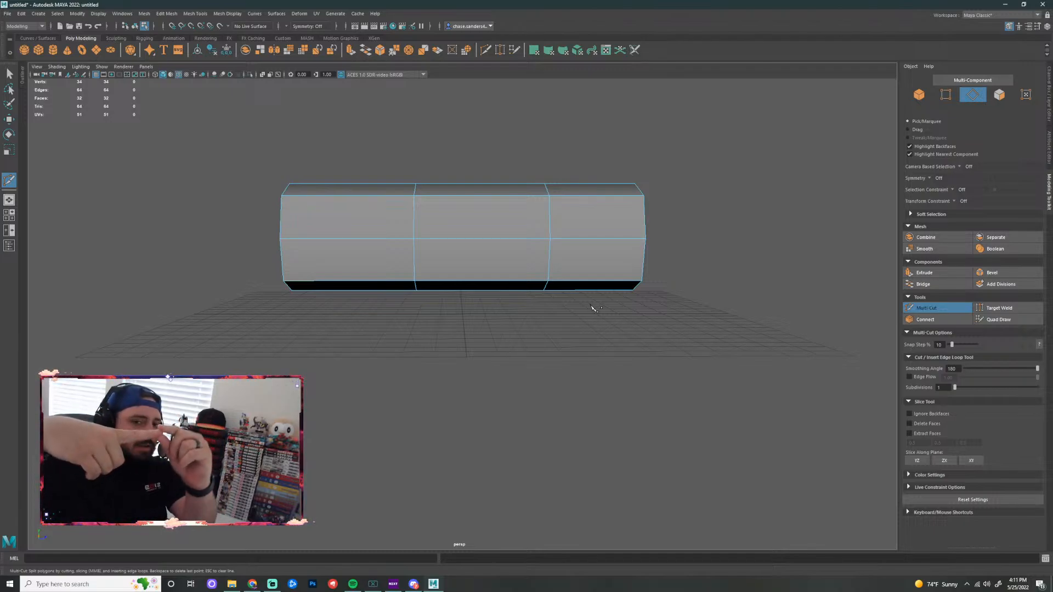
Select all faces of the +Z end section and move their pivot along Z onto the section's inner edge loop
key("w")
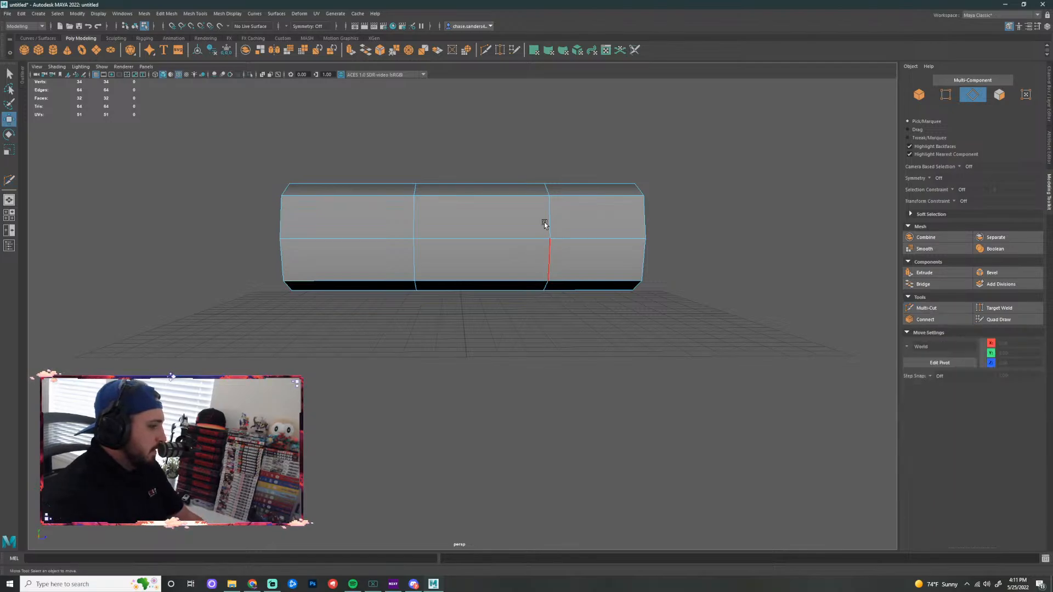
right_click(563, 200)
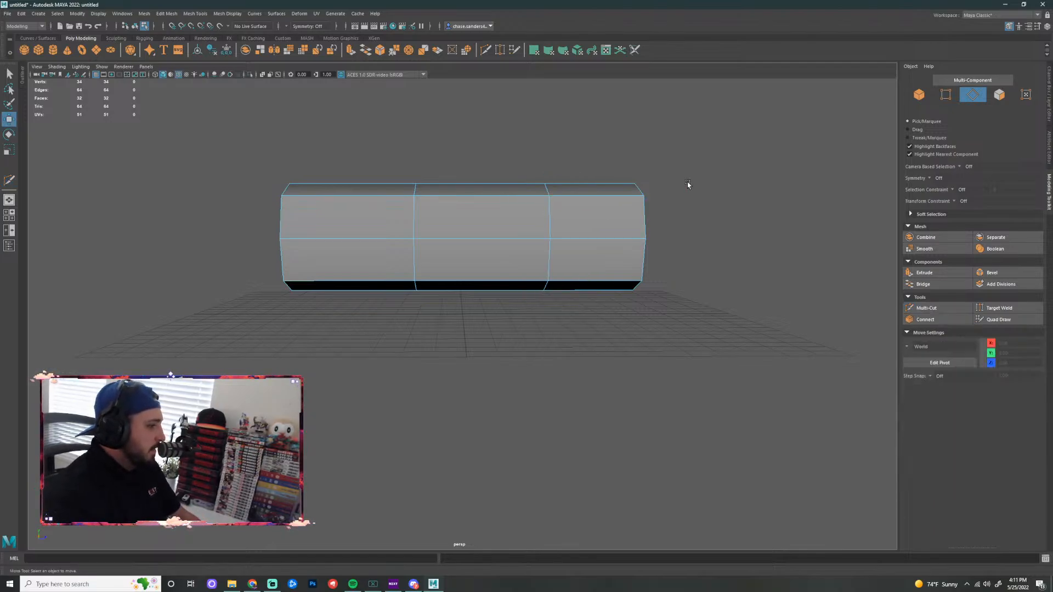
right_click(620, 193)
left_click(620, 214)
left_click_drag(690, 127, 589, 331)
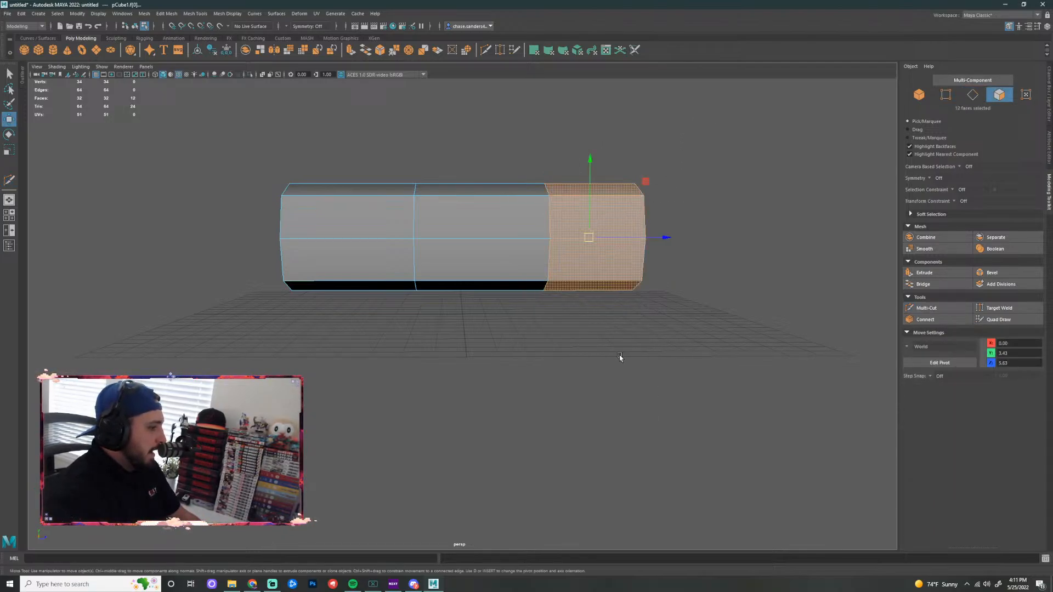
key("d")
key("v")
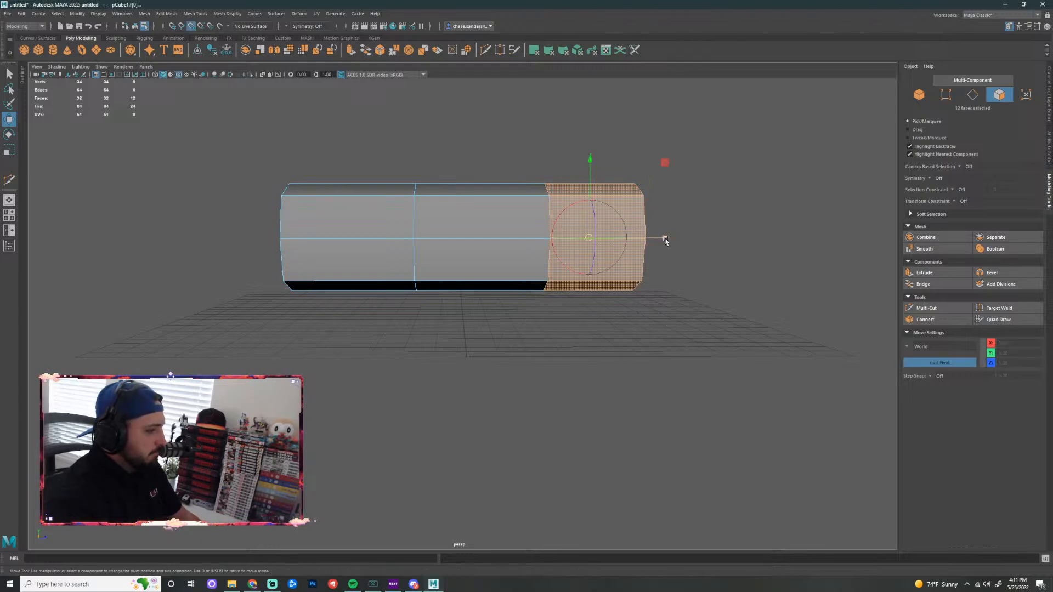
left_click_drag(665, 237, 560, 237)
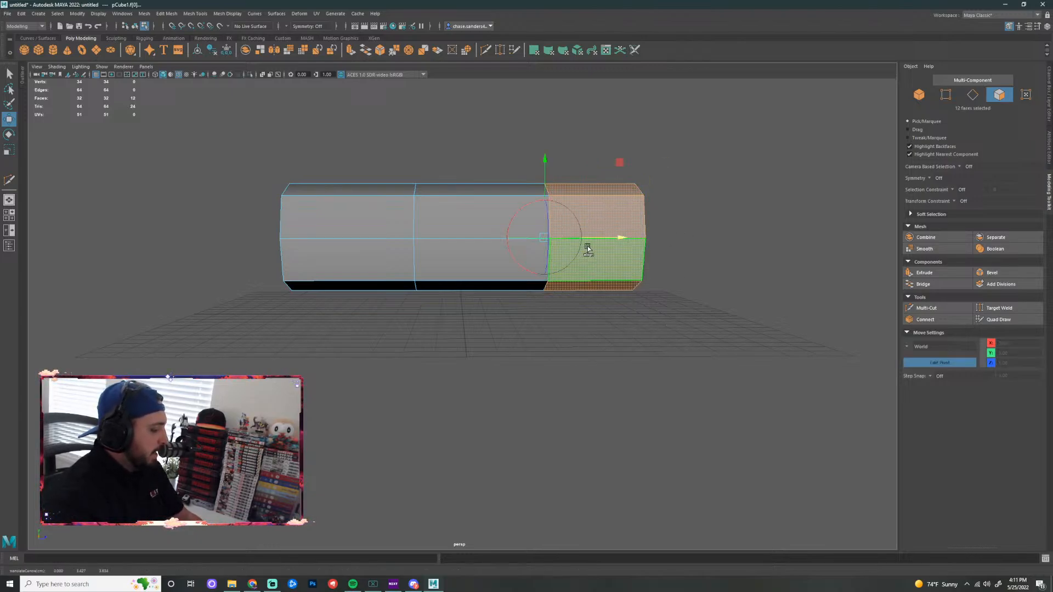
Try rotating the selected end-section faces about the relocated pivot and clear the selection
key("e")
mouse_move(544, 164)
left_mouse_down()
mouse_move(595, 188)
mouse_move(518, 173)
mouse_move(543, 169)
mouse_move(598, 205)
mouse_move(535, 167)
mouse_move(565, 174)
mouse_move(552, 190)
mouse_move(535, 176)
mouse_move(543, 181)
left_mouse_up()
left_click(765, 291)
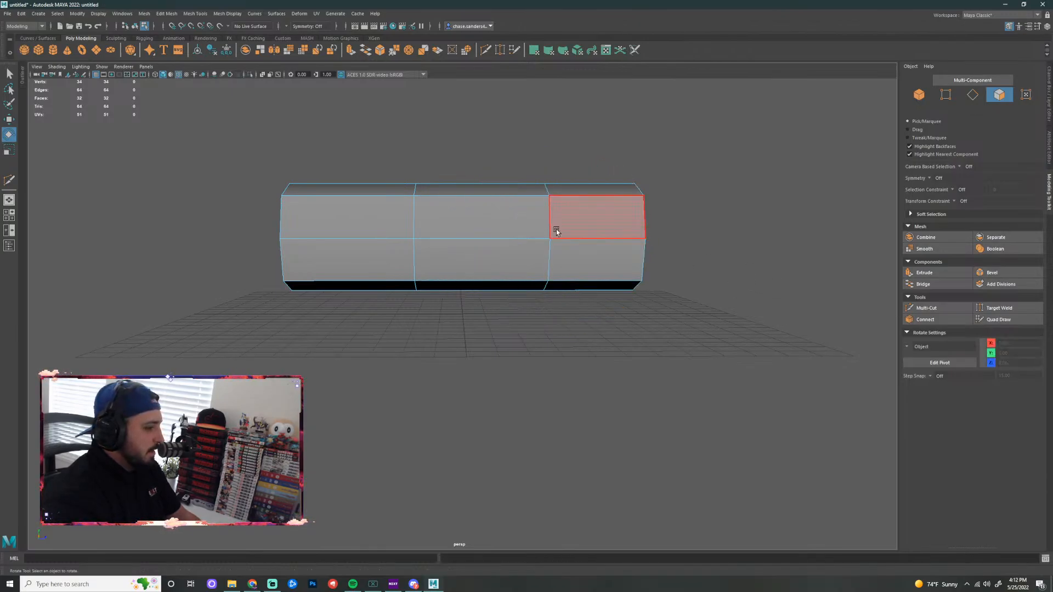
Insert two crosswise edge loops with Multi-Cut, one on each side of the end section's inner loop
left_click(485, 50)
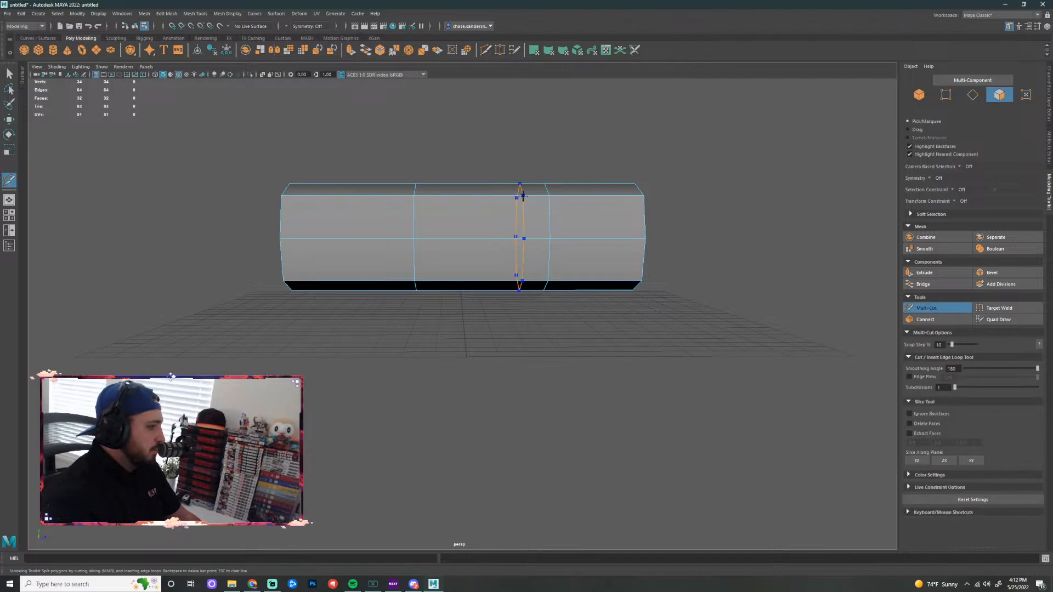
left_click(529, 230, "ctrl")
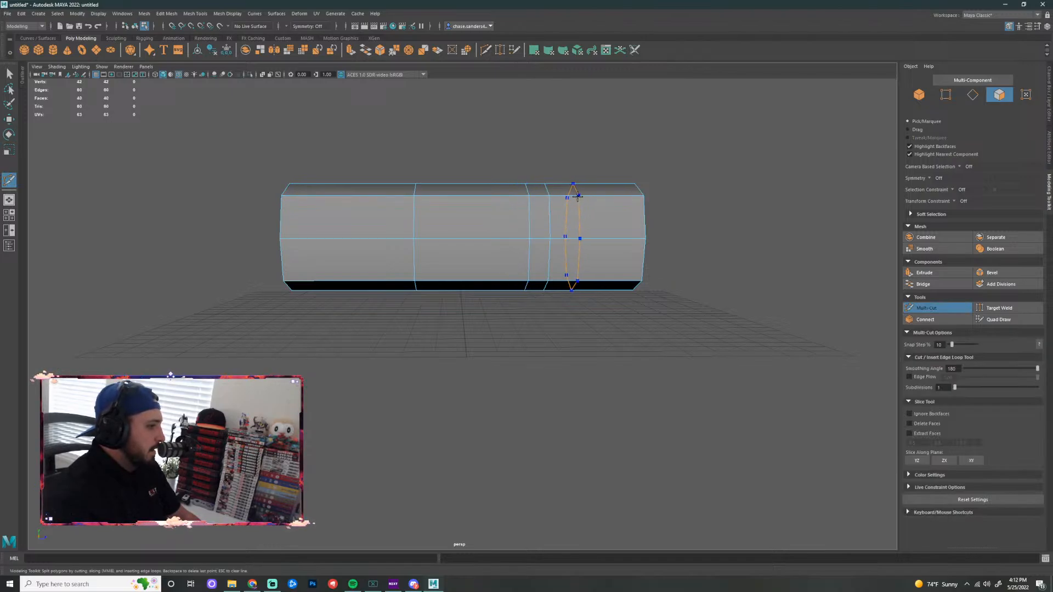
left_click(578, 196, "ctrl")
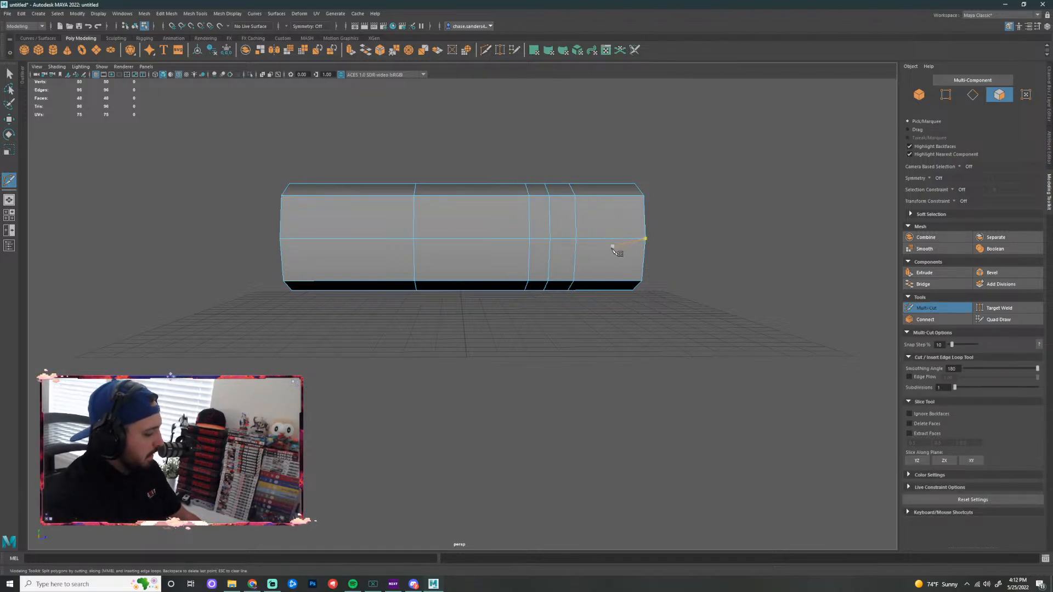
Switch to vertex selection, select the vertices from the bend loop to the +Z end and try rotating them downward
key("q")
right_click_drag(620, 207, 716, 139)
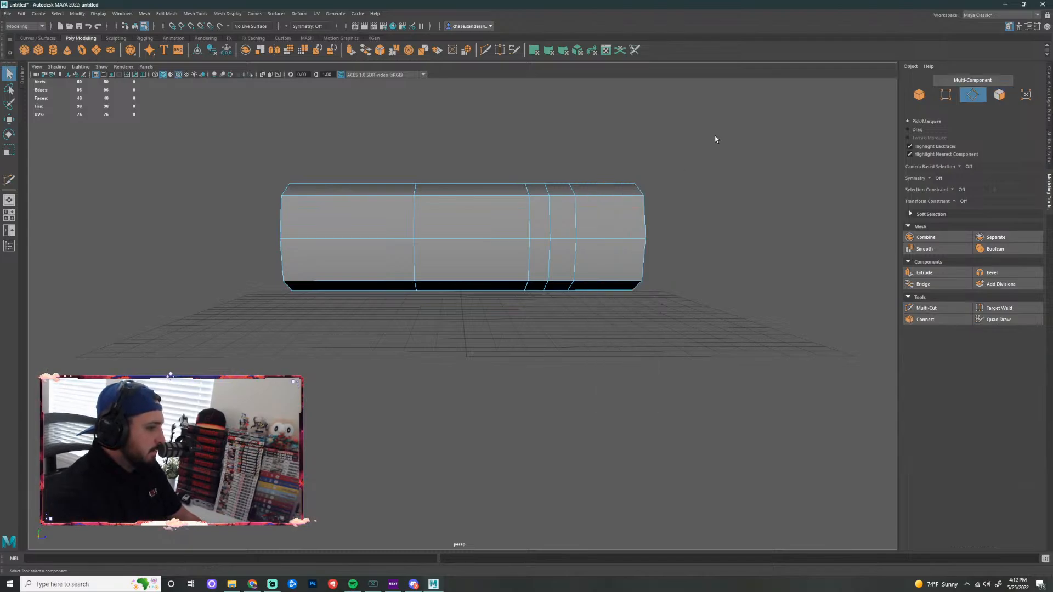
right_click_drag(587, 188, 632, 176)
left_click_drag(709, 136, 582, 295)
mouse_move(541, 317)
left_mouse_down()
mouse_move(557, 317)
mouse_move(543, 324)
left_mouse_up()
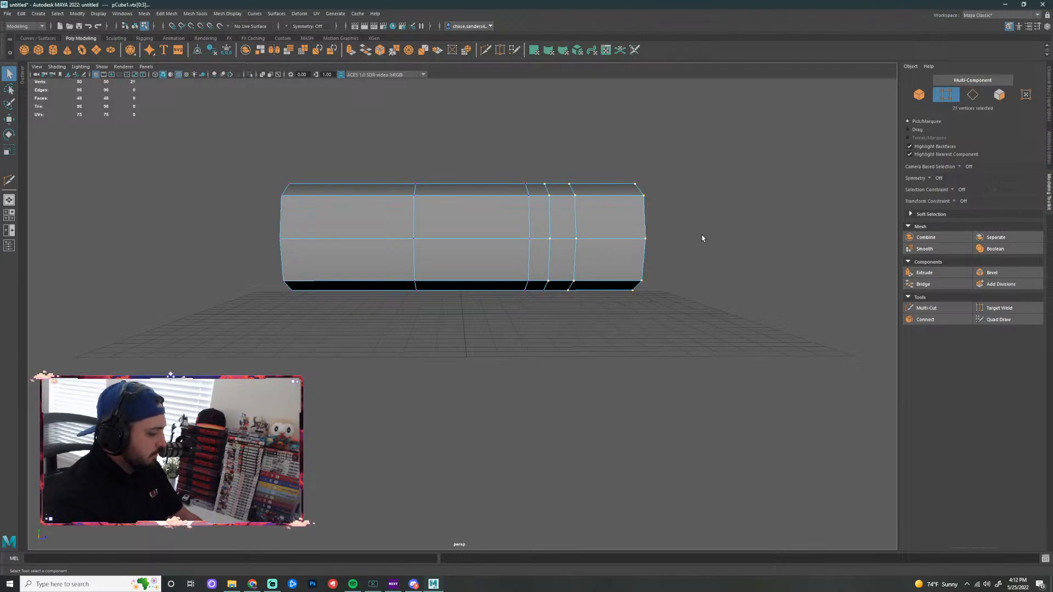
key("e")
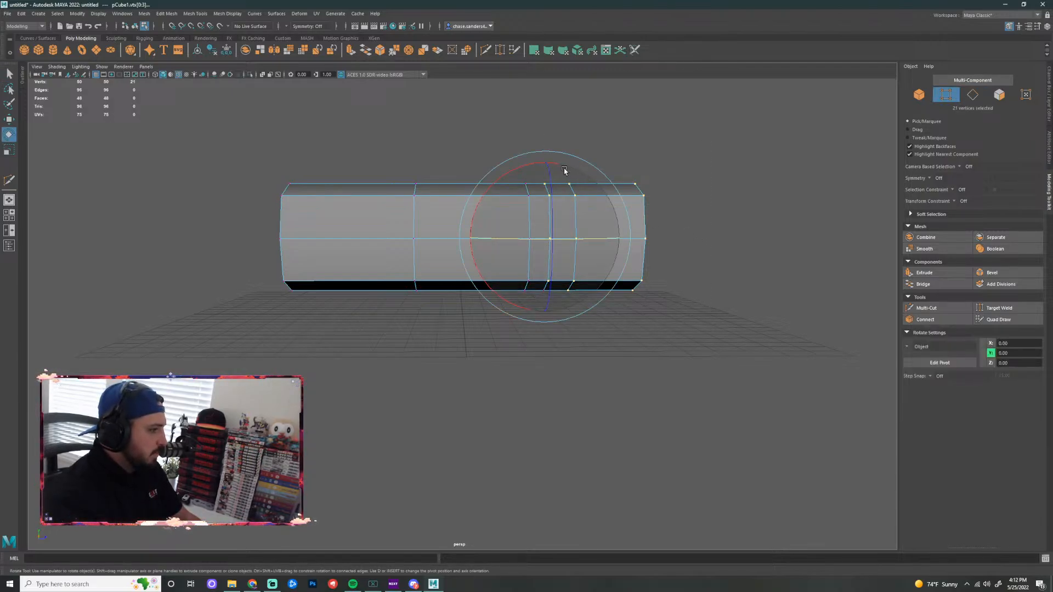
left_click_drag(564, 171, 540, 167)
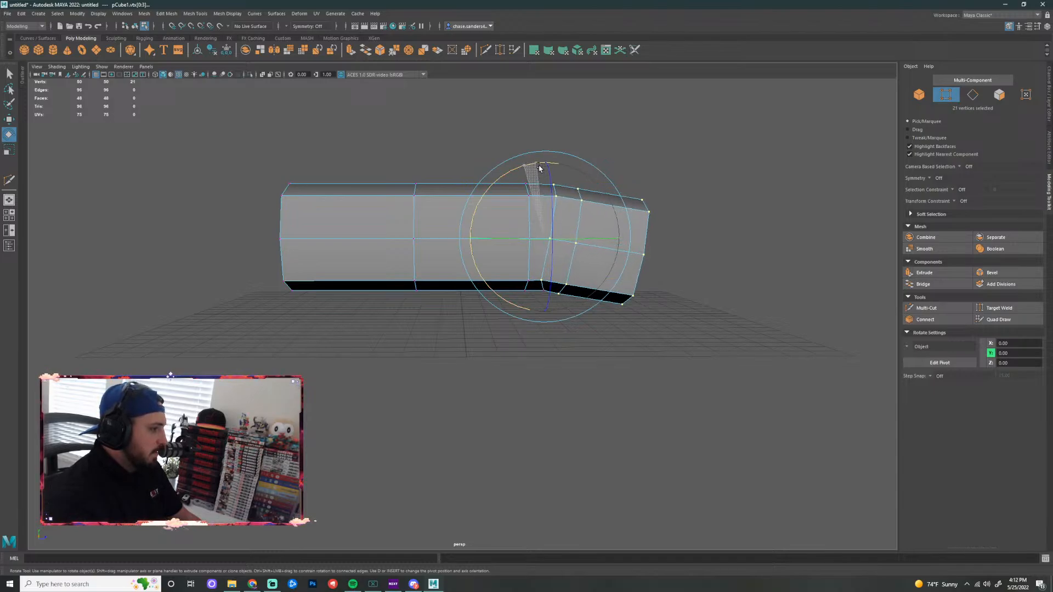
key("ctrl+z")
Reselect the end vertices including the complete middle bend loop, try a steeper downward rotation and undo it
left_click_drag(700, 133, 562, 336)
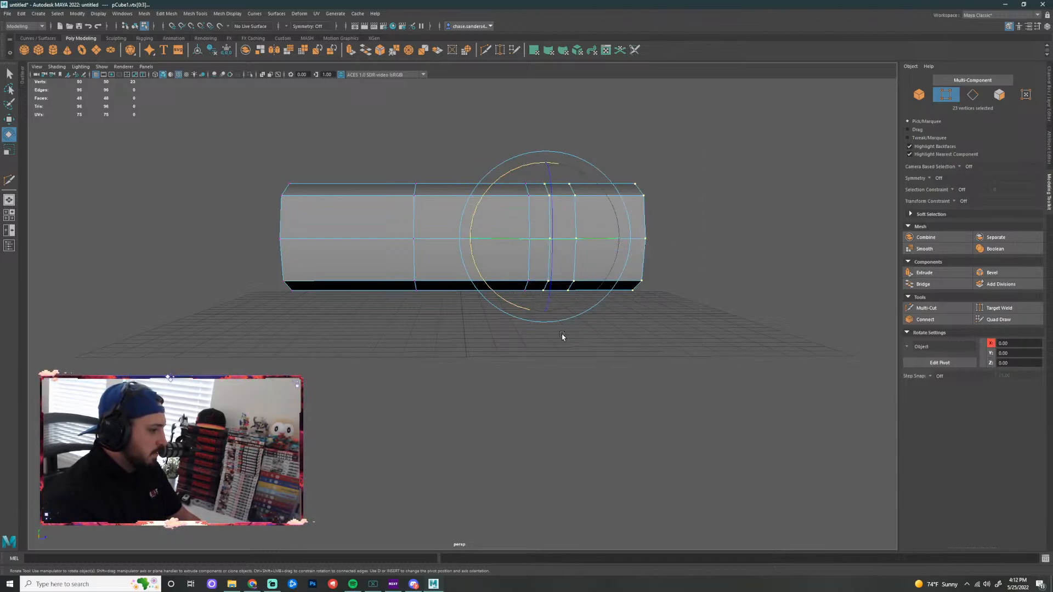
left_click_drag(517, 172, 538, 167)
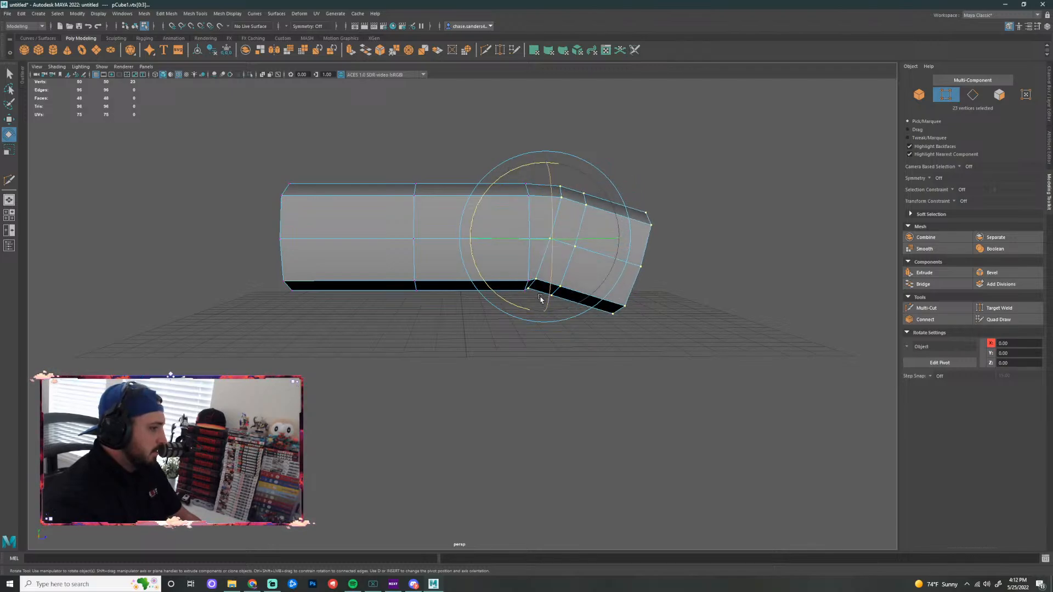
key("ctrl+z")
Select only the vertices from the outer bend loop to the +Z end and rotate them downward about X
left_click_drag(695, 134, 568, 340)
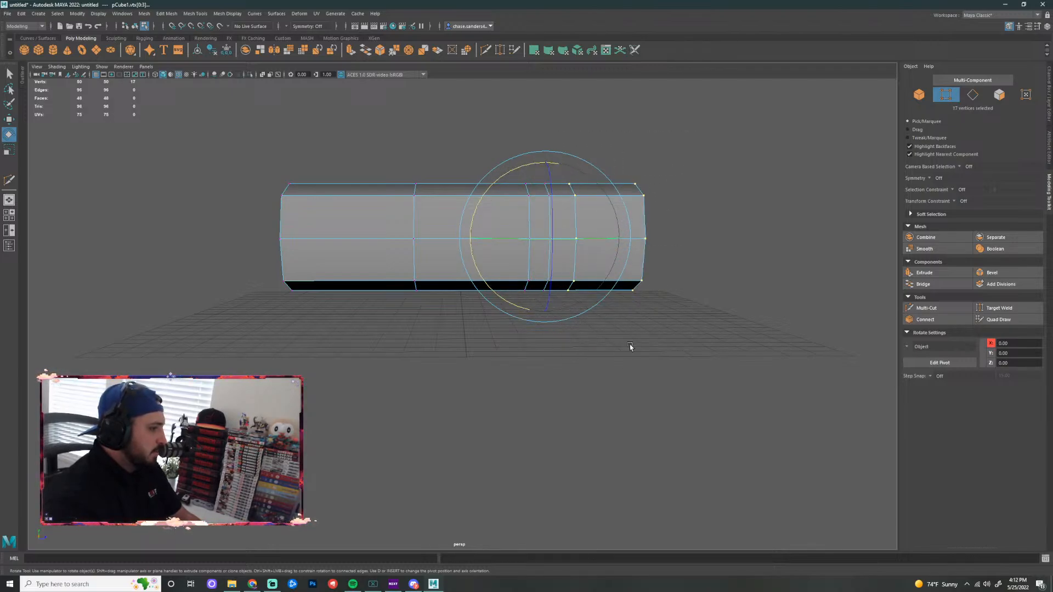
mouse_move(538, 164)
left_mouse_down()
mouse_move(567, 160)
mouse_move(464, 177)
mouse_move(545, 174)
left_mouse_up()
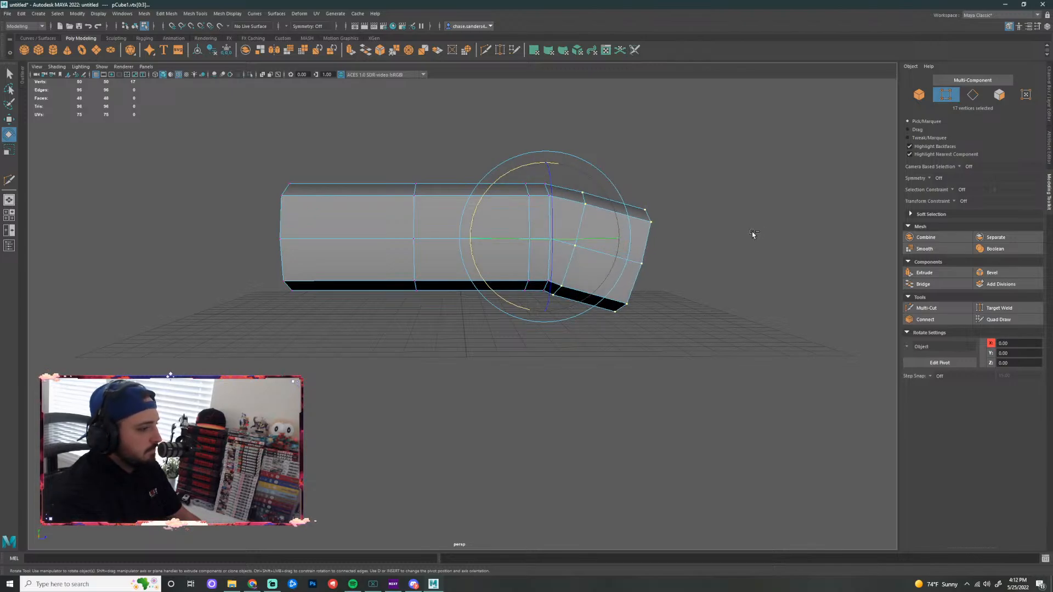
Undo the end rotation, the vertex selections and the two edge loops added around the end section's inner loop
key("ctrl+z")
key("ctrl+z")
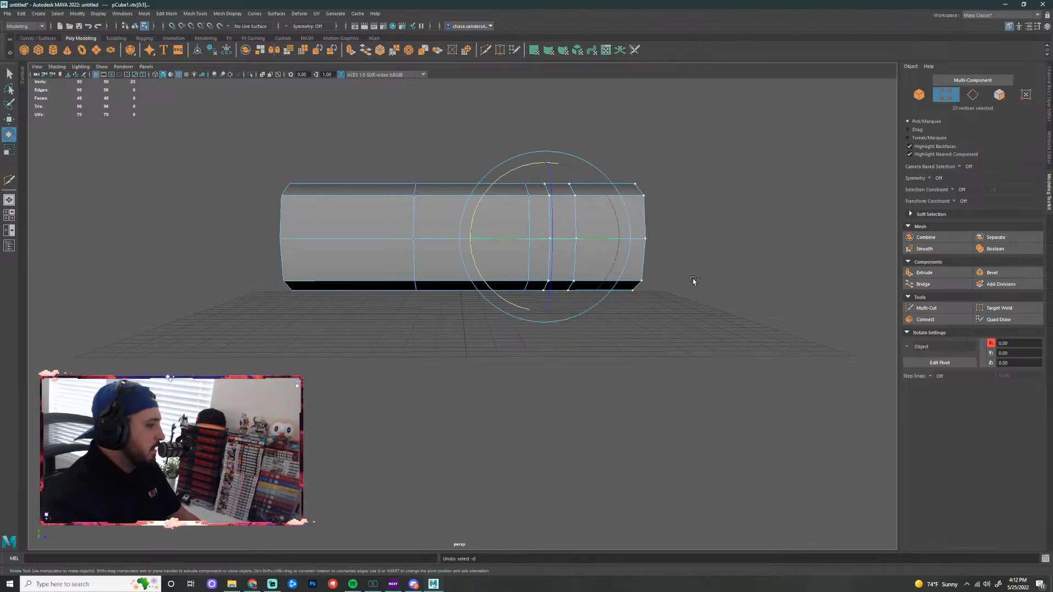
key("ctrl+z")
key("ctrl+z")
key("ctrl+z")
key("ctrl+z")
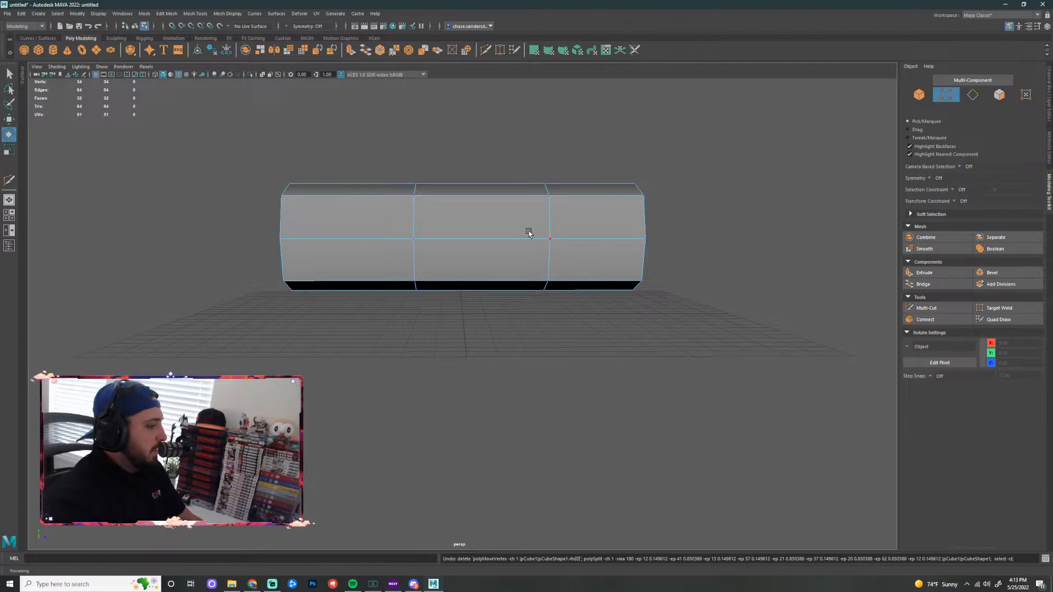
Compare the box's smooth mesh preview with its unsmoothed display from the side and from above
key("3")
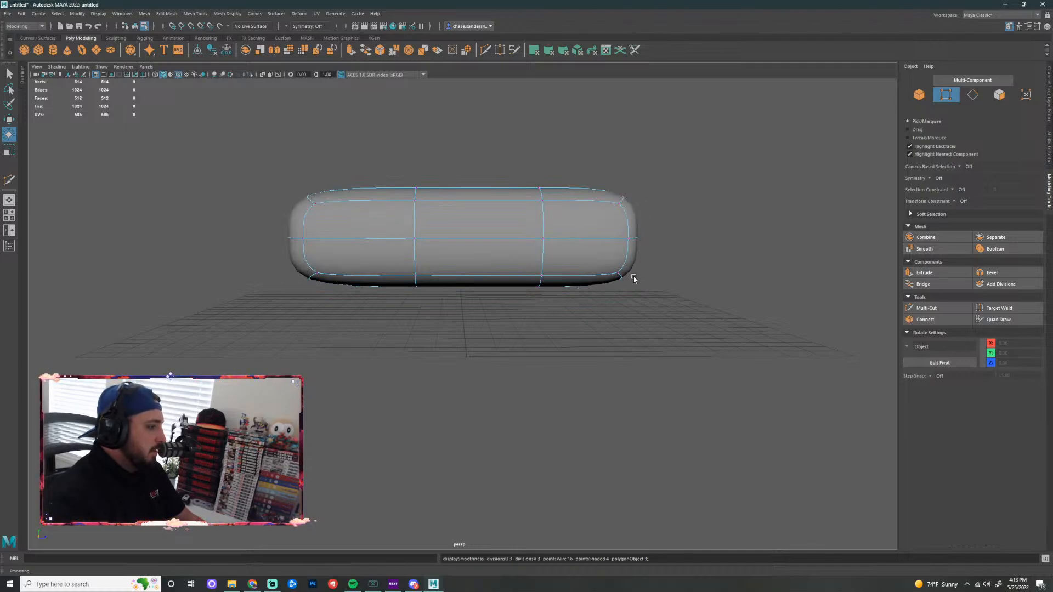
key("1")
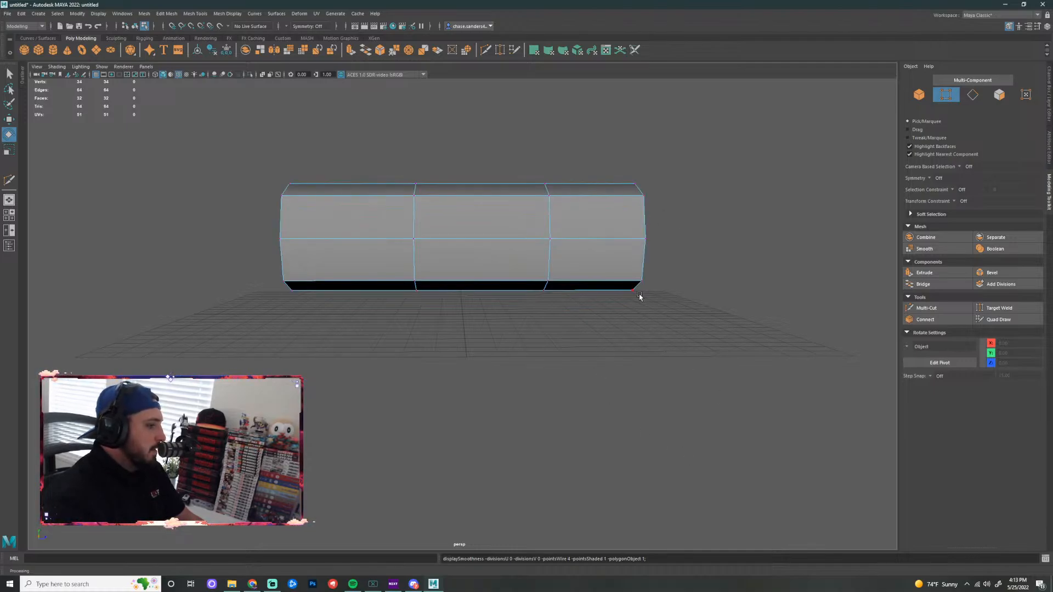
key("3")
mouse_move(782, 218)
left_mouse_down("alt")
mouse_move(647, 256)
mouse_move(571, 176)
mouse_move(569, 108)
mouse_move(576, 231)
mouse_move(776, 238)
left_mouse_up("alt")
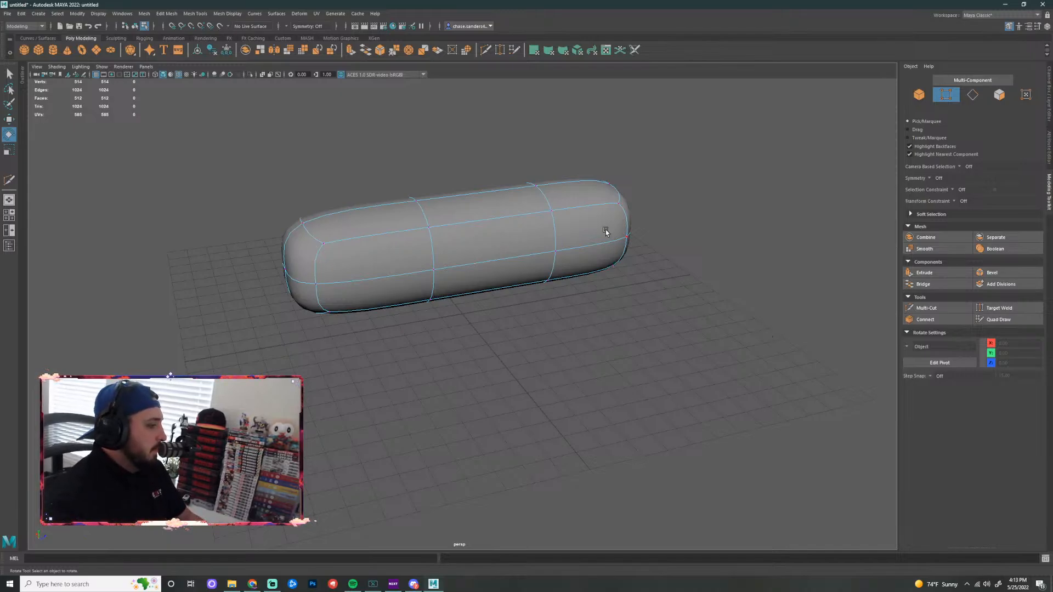
key("1")
key("3")
key("1")
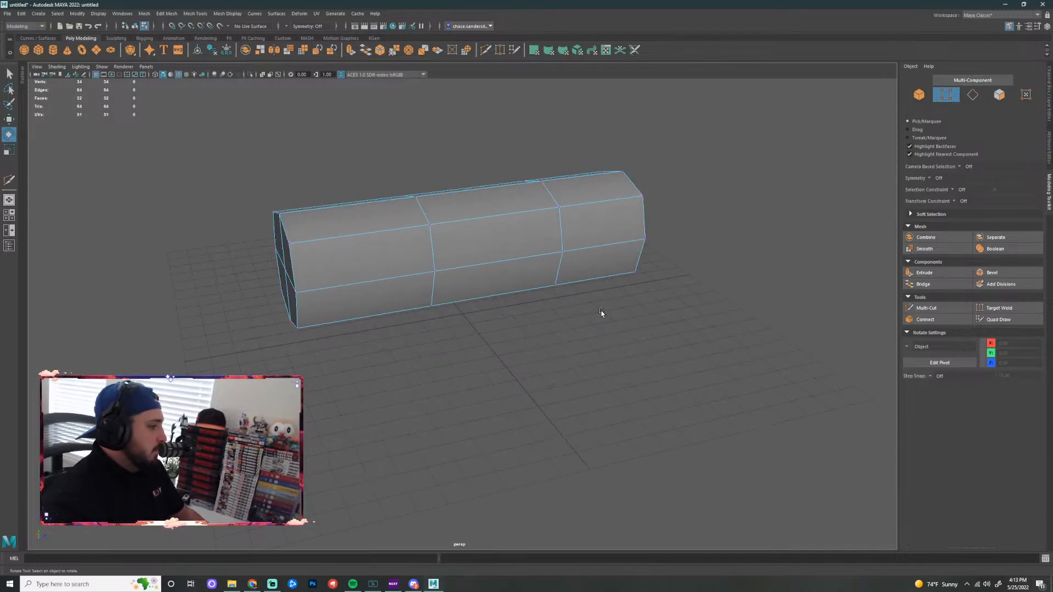
left_click_drag(714, 293, 728, 311, "alt")
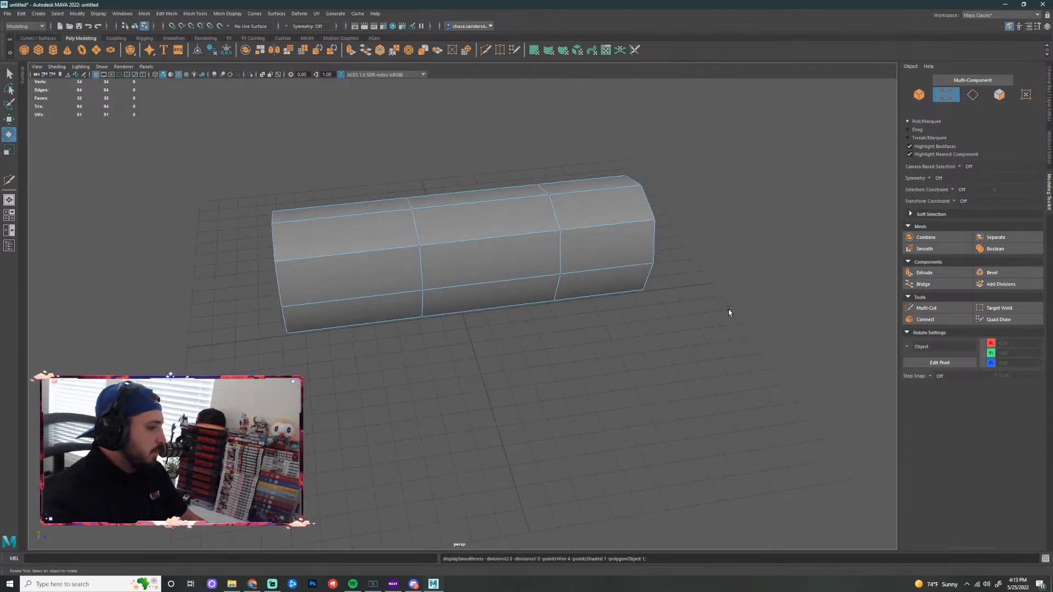
key("3")
key("1")
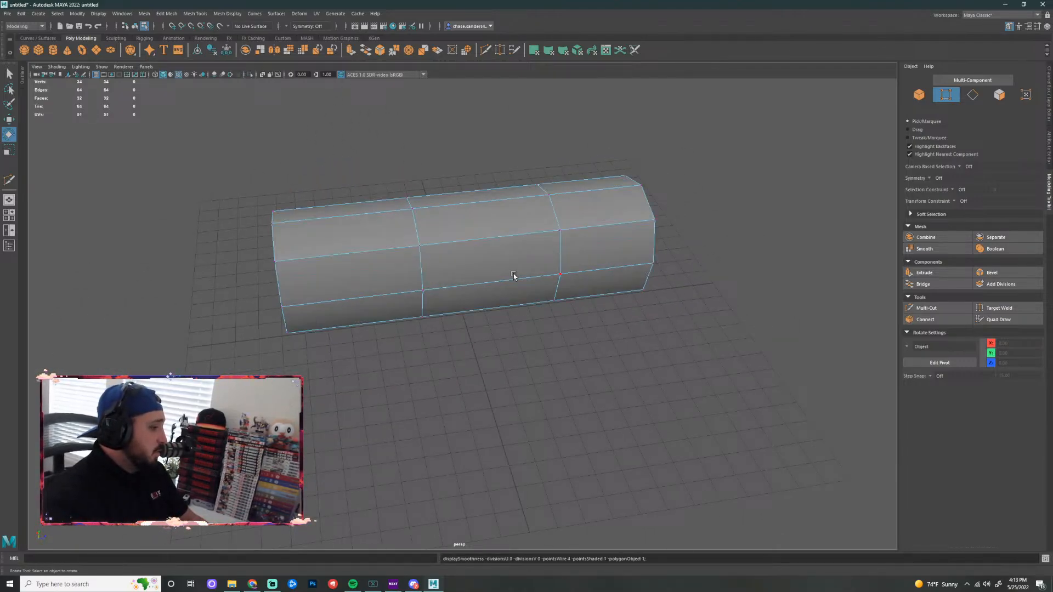
key("3")
scroll(661, 313, "down", 3)
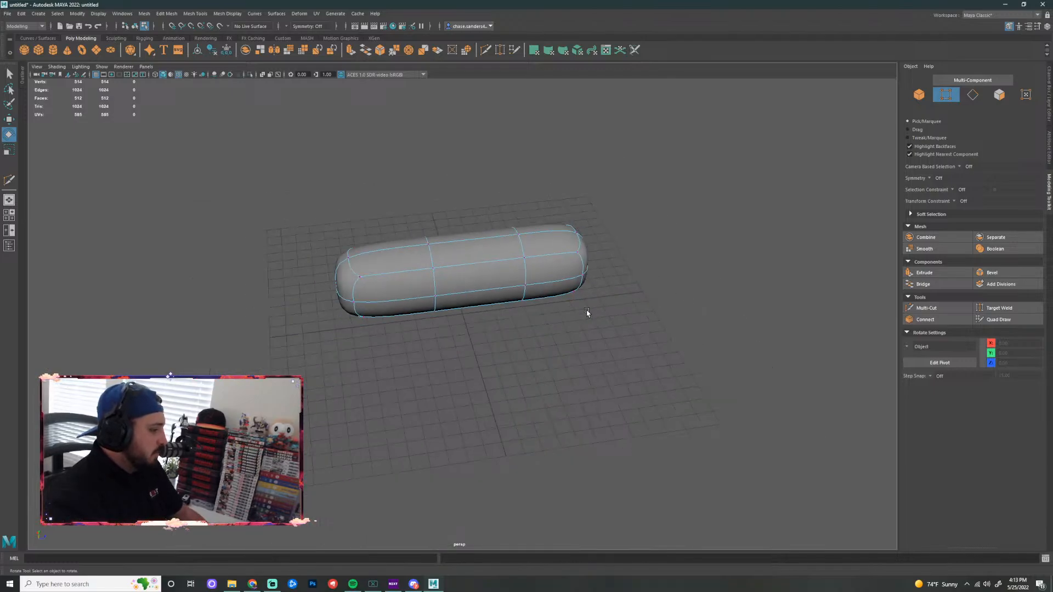
key("1")
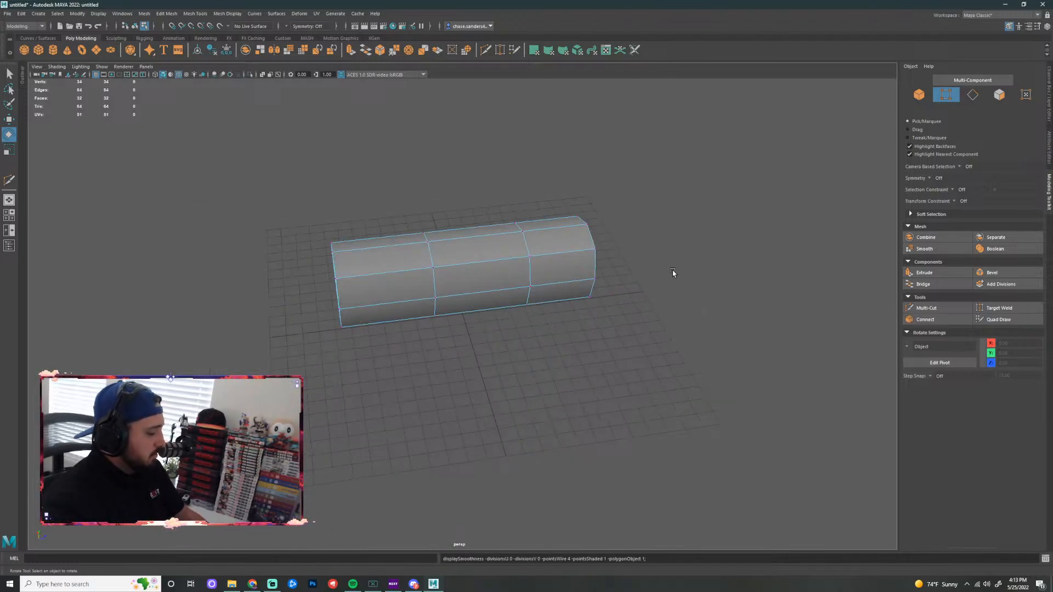
Insert four crosswise edge loops with Multi-Cut, one close to each side of the box's two inner loops
left_click_drag(618, 301, 595, 351, "alt")
left_click(485, 50)
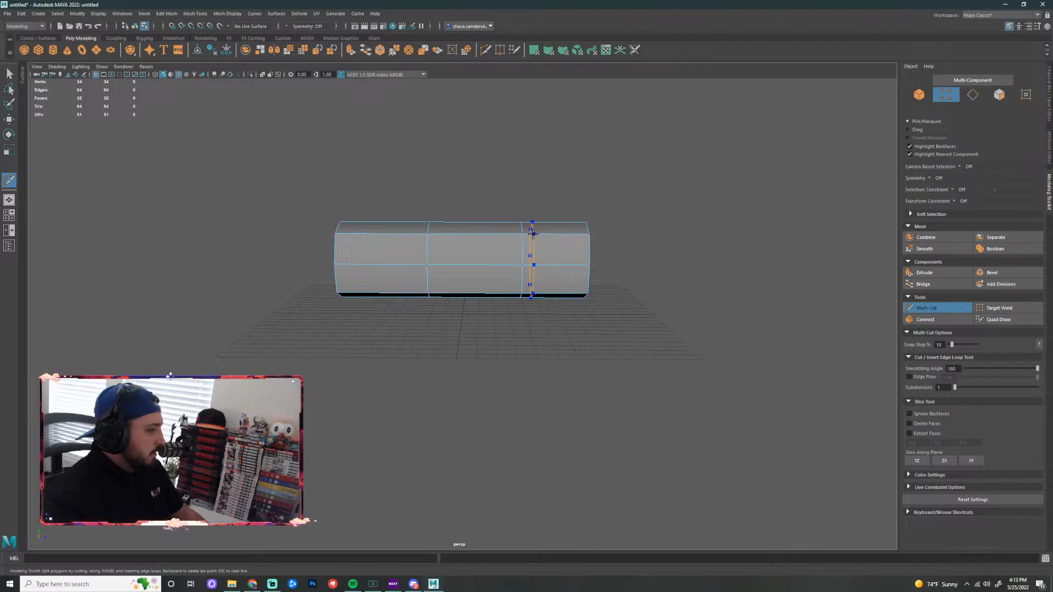
left_click(535, 233, "ctrl")
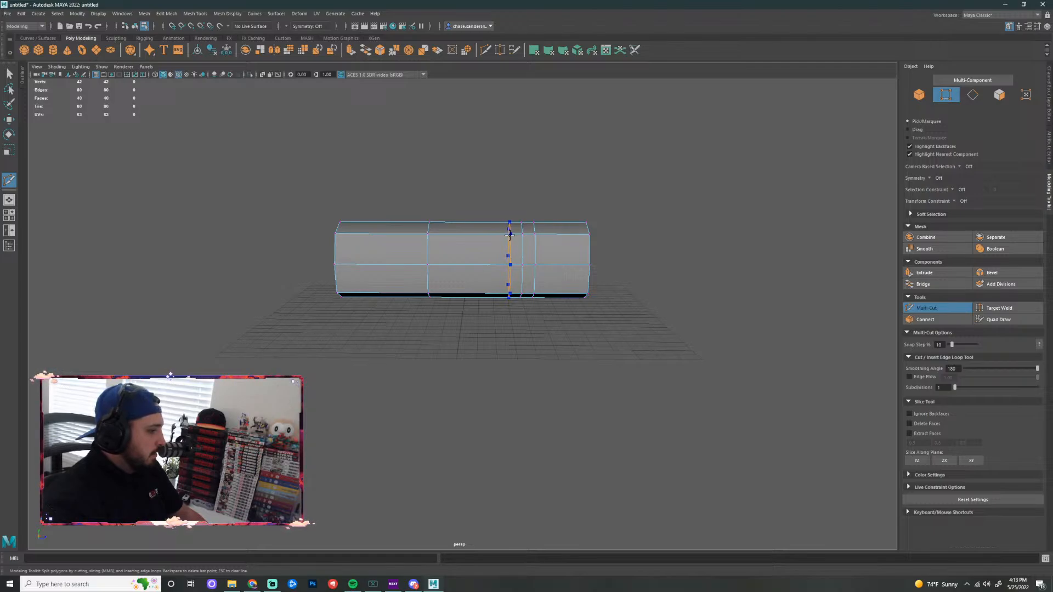
left_click(509, 234)
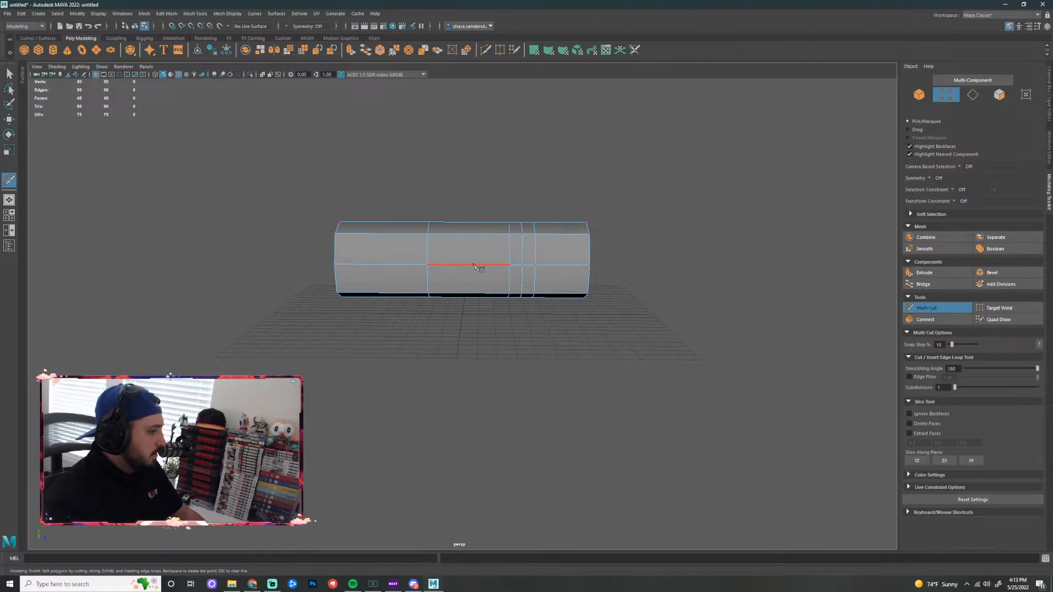
left_click(445, 234)
left_click(410, 234)
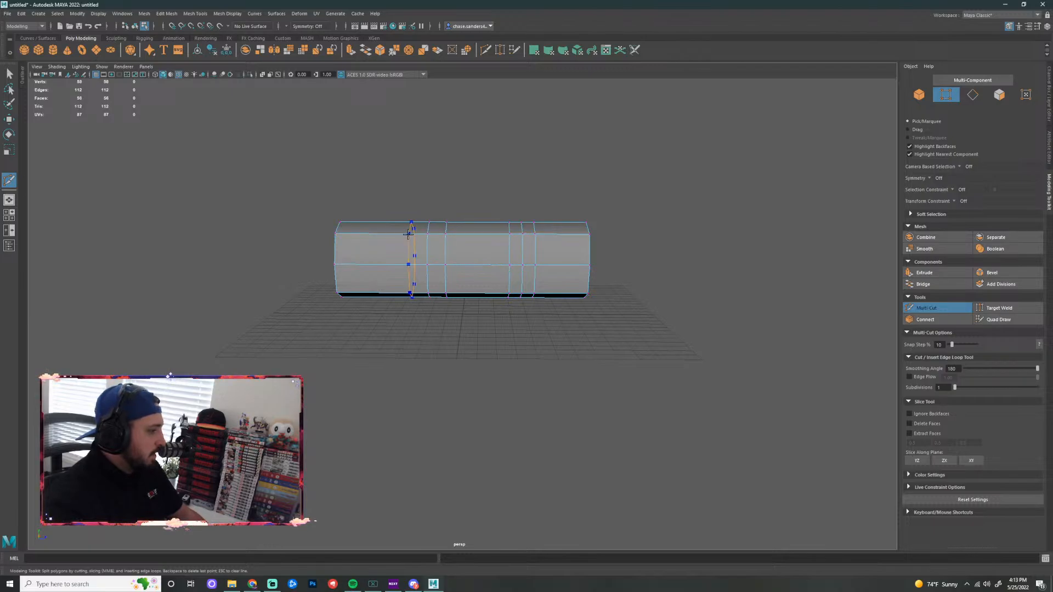
key("q")
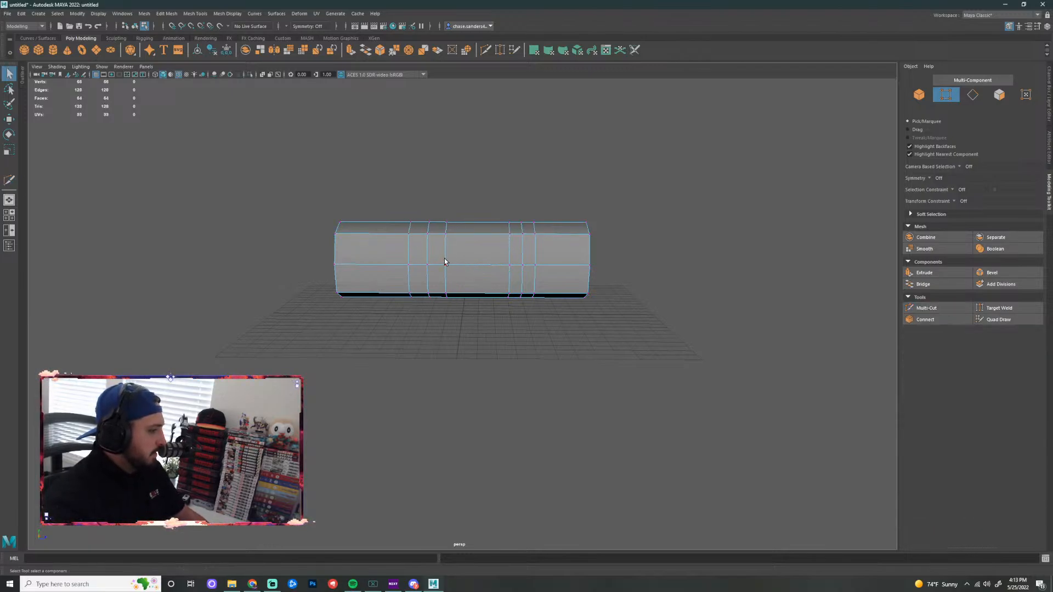
Select each of the four new edge loops in turn and move it along Z slightly farther from its neighbouring original loop
right_click_drag(445, 247, 443, 234)
double_click(446, 245)
key("w")
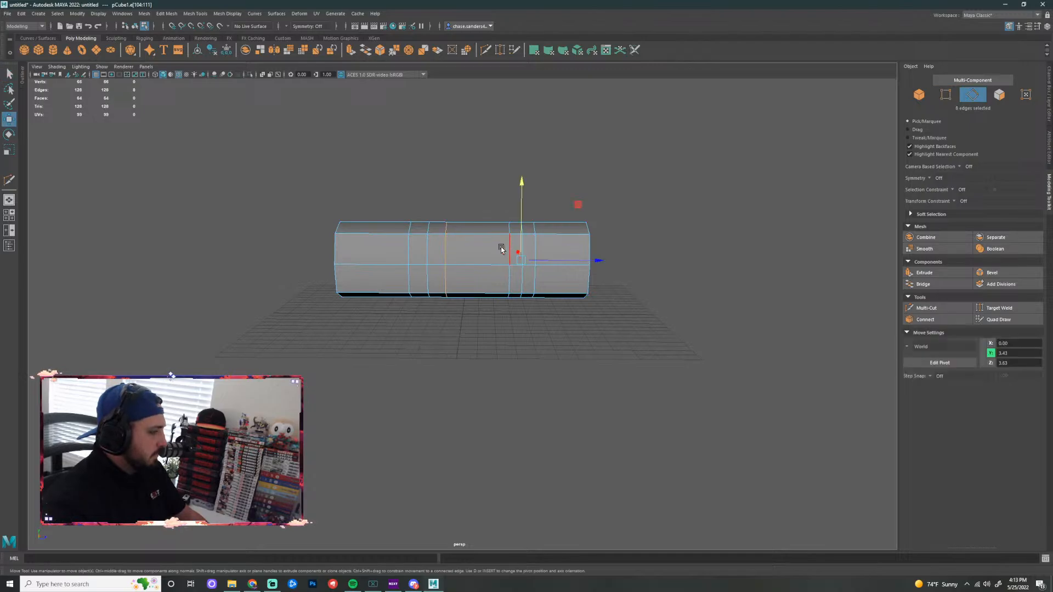
mouse_move(602, 263)
left_mouse_down()
mouse_move(587, 264)
mouse_move(602, 263)
left_mouse_up()
double_click(410, 254)
double_click(508, 250)
double_click(536, 245)
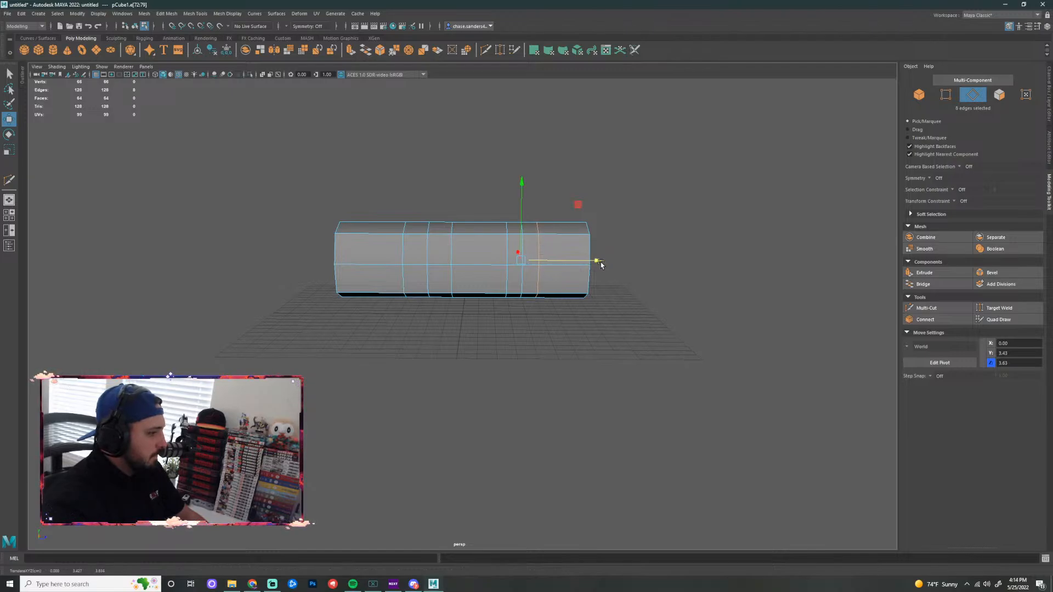
left_click(651, 409)
Insert three more crosswise edge loops with Multi-Cut, one midway along each end section and one midway along the centre section
scroll(499, 324, "down", 3)
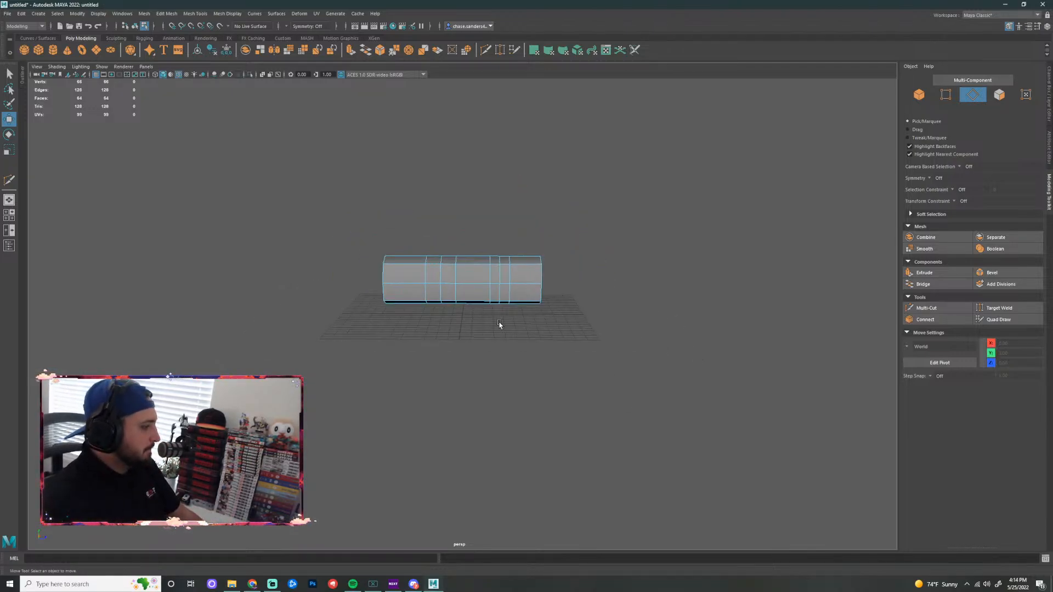
left_click_drag(422, 338, 616, 369, "alt")
scroll(623, 342, "up", 2)
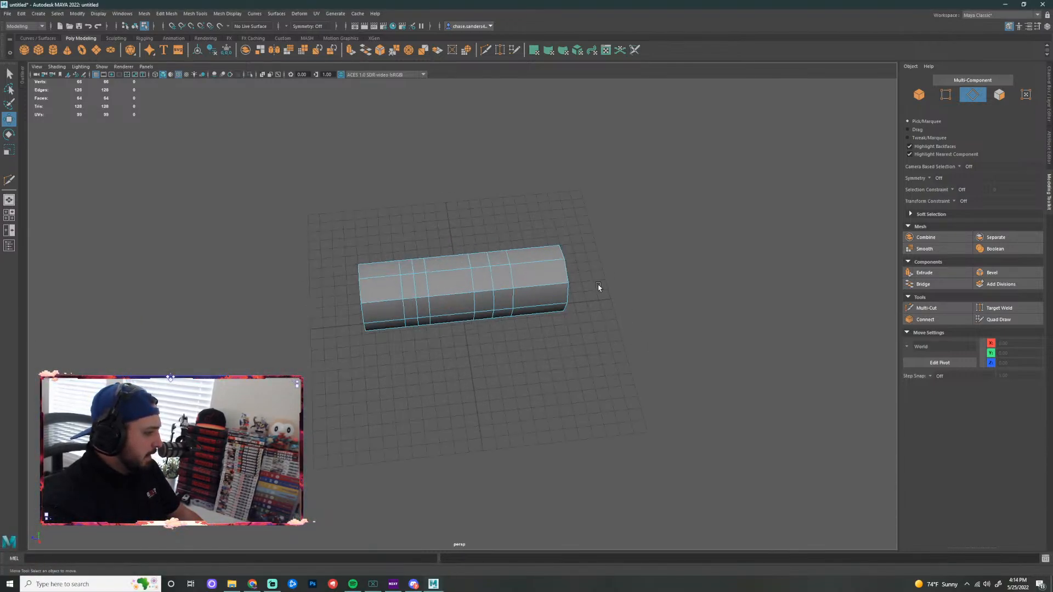
scroll(563, 349, "up", 2)
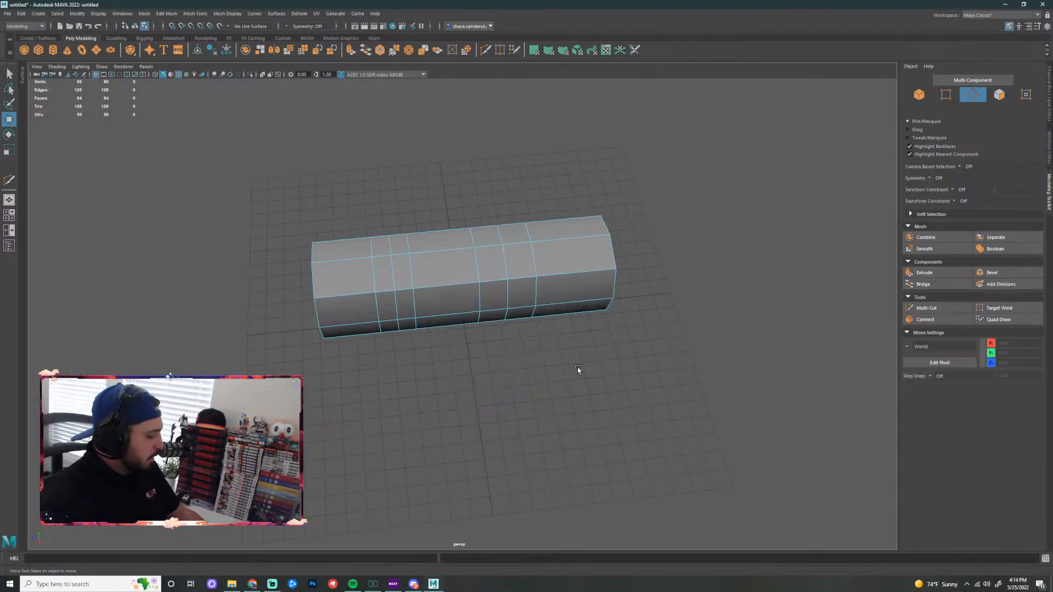
mouse_move(578, 368)
left_mouse_down("alt")
mouse_move(571, 376)
mouse_move(565, 353)
left_mouse_up("alt")
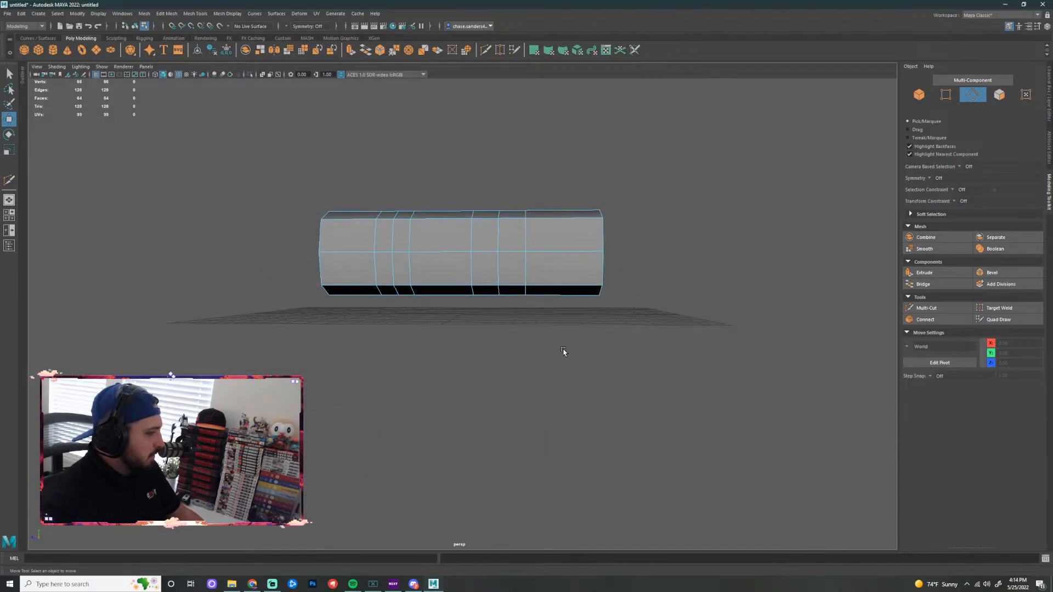
left_click(486, 51)
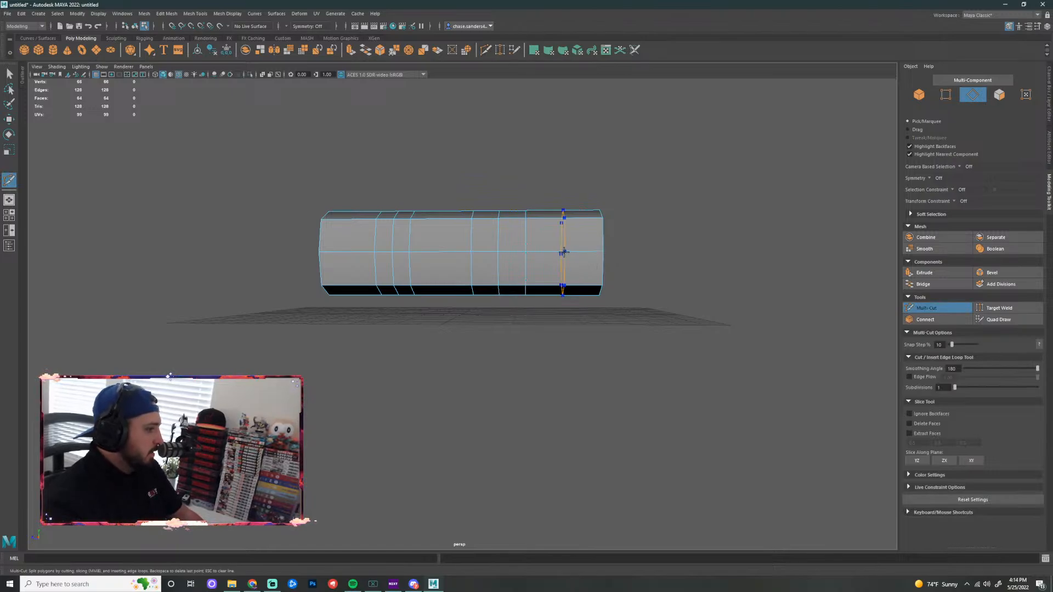
left_click(561, 253, "ctrl")
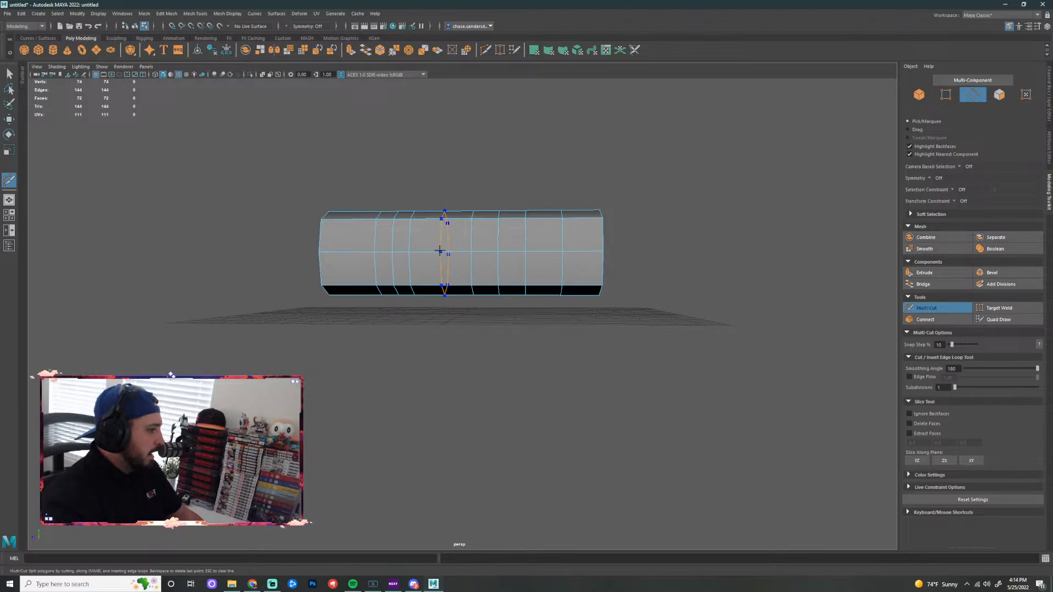
left_click(441, 252, "ctrl")
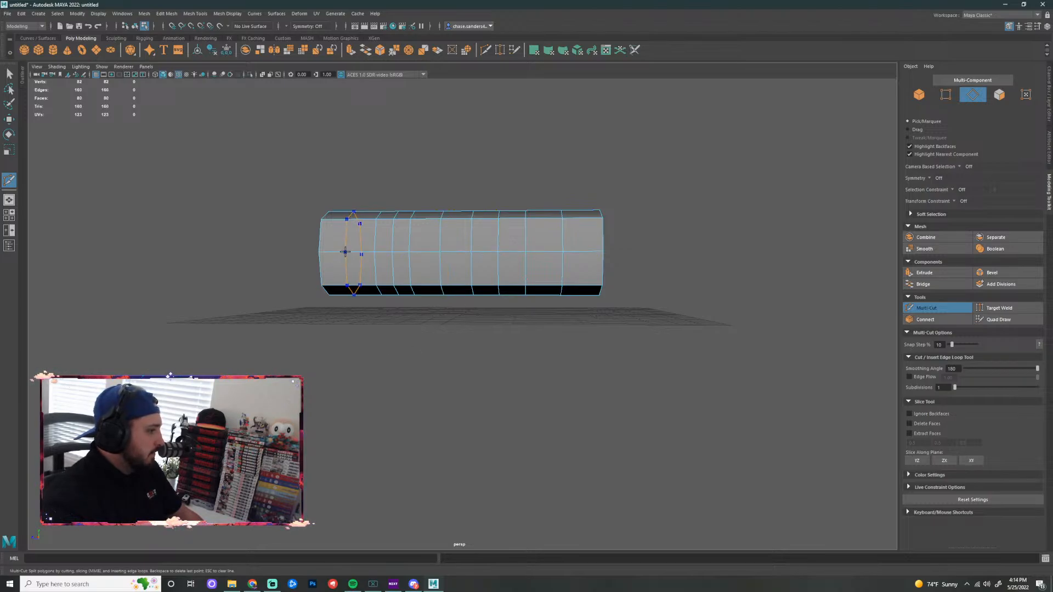
left_click(345, 253, "ctrl")
Leave Multi-Cut and show the box in a full-size orthographic side view
right_click_drag(704, 294, 658, 284, "alt")
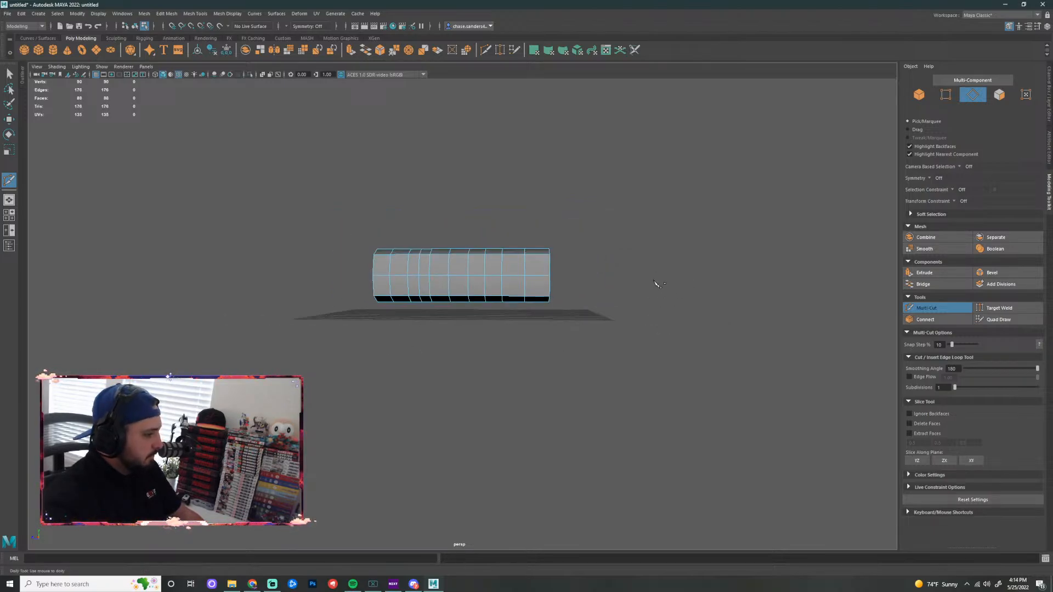
left_click_drag(596, 209, 505, 226, "alt")
right_click_drag(435, 313, 483, 301, "alt")
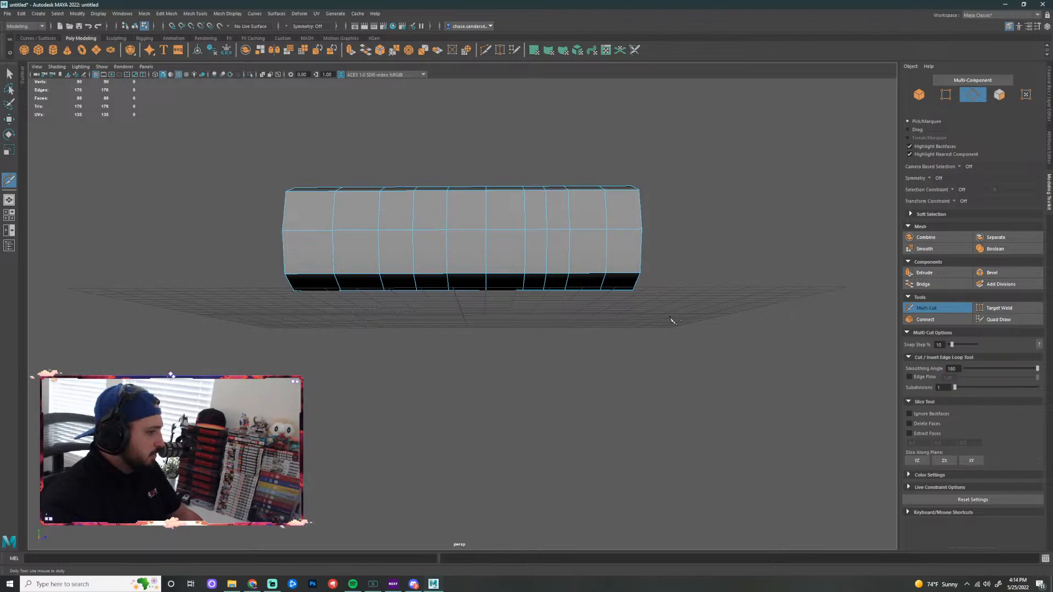
left_click_drag(674, 321, 717, 160, "alt")
right_click_drag(717, 160, 746, 222, "alt")
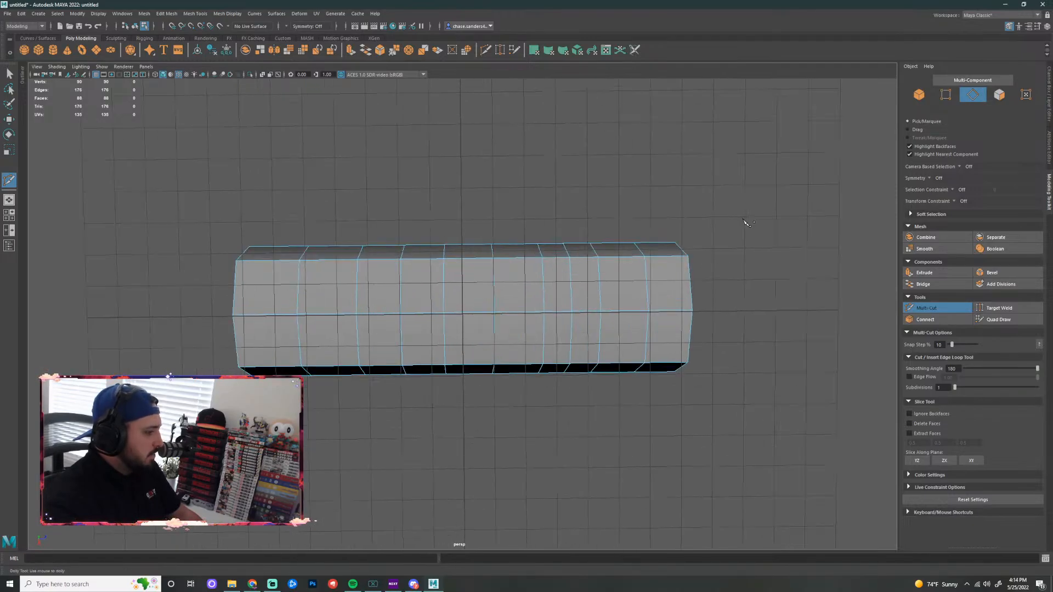
left_click_drag(747, 222, 748, 278, "alt")
middle_click_drag(767, 282, 736, 328, "alt")
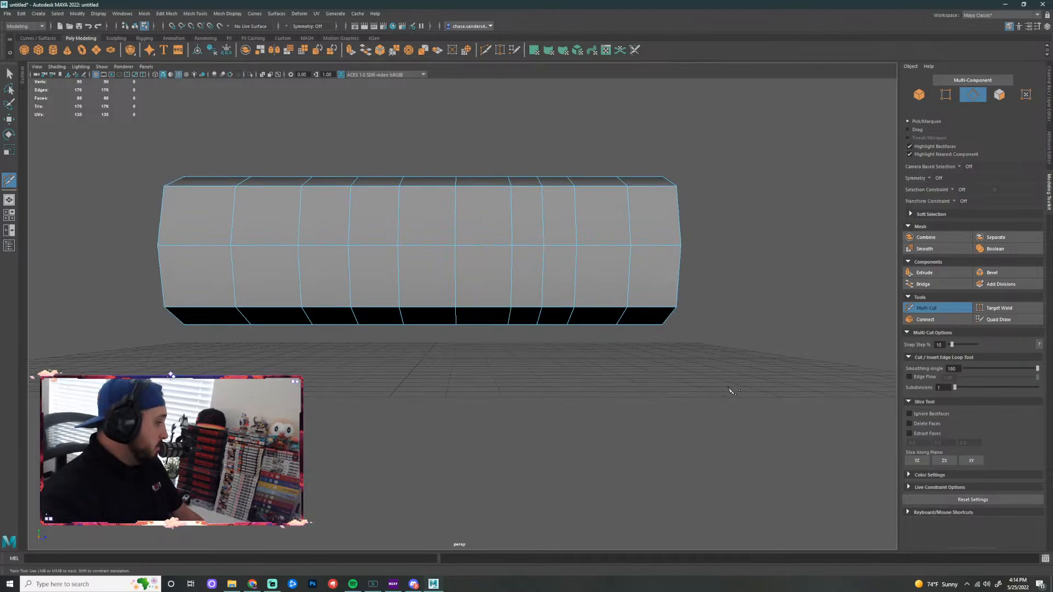
key("space")
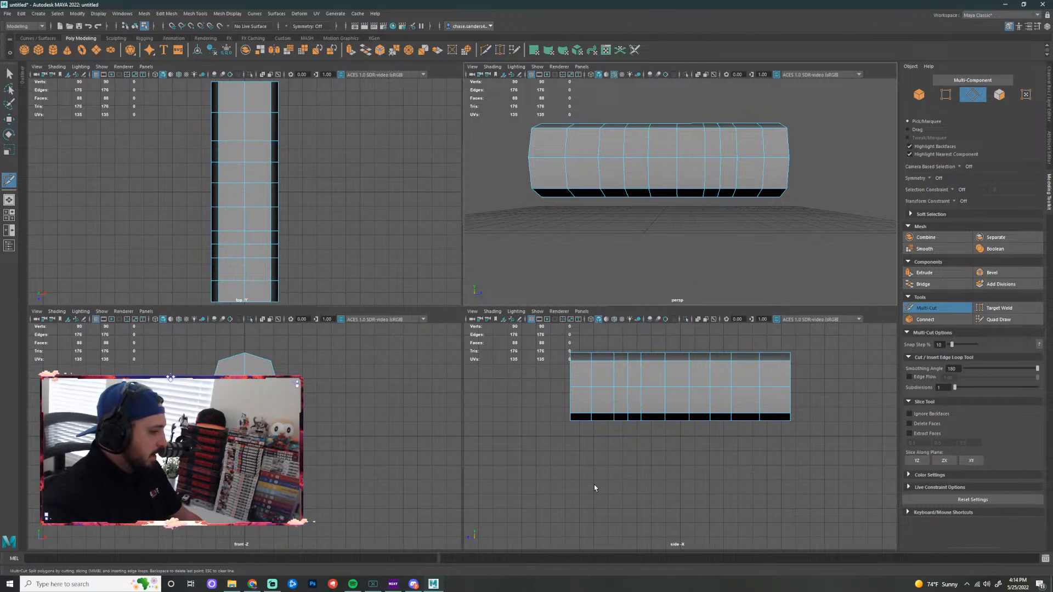
key("space")
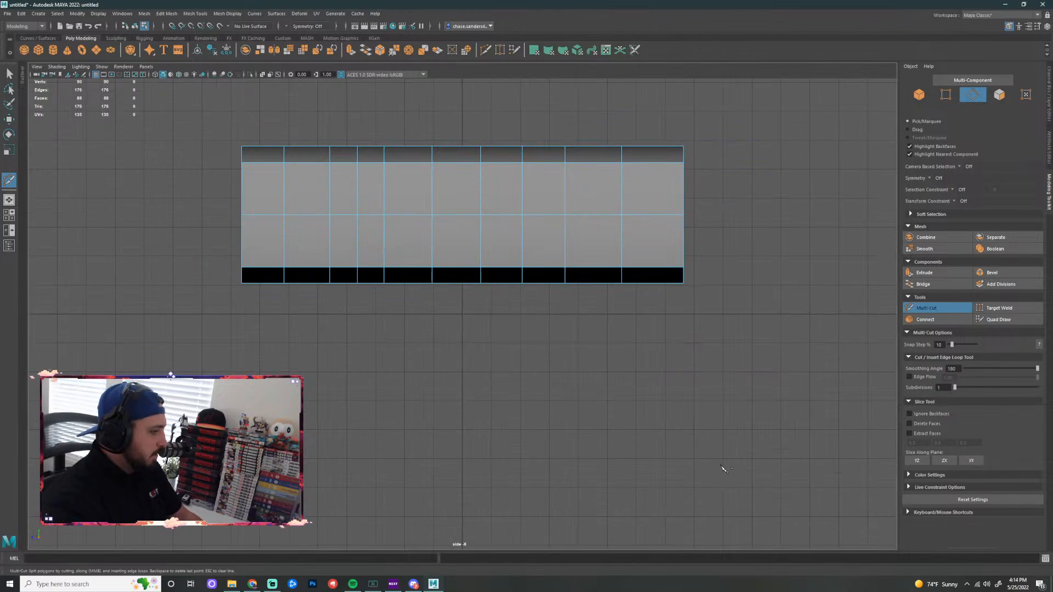
scroll(548, 234, "up", 3)
key("q")
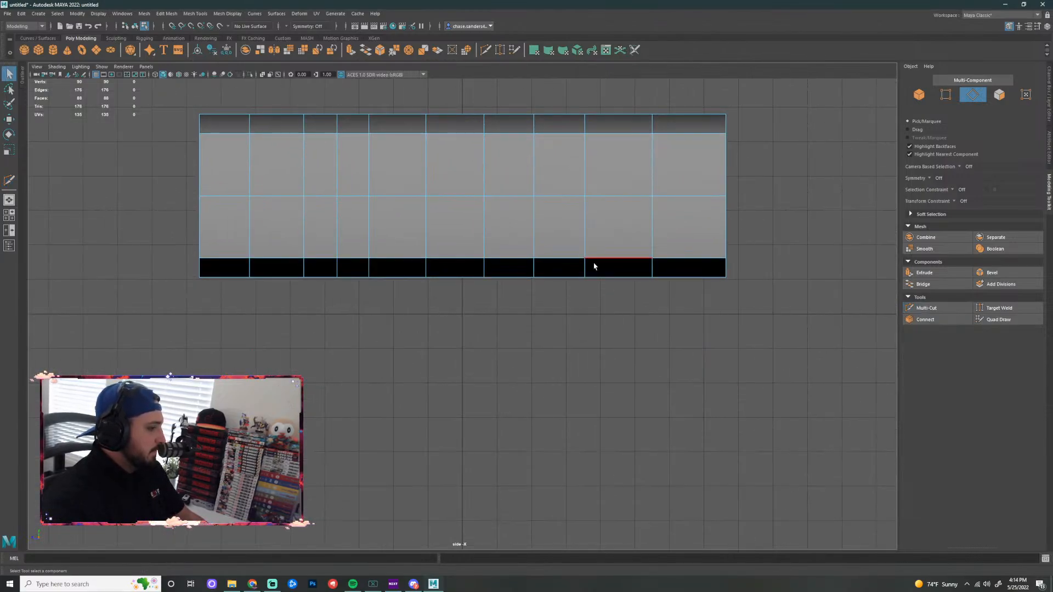
In vertex selection, select the underside vertices on the middle loop of the +Z bend and move them up slightly
right_click(597, 258)
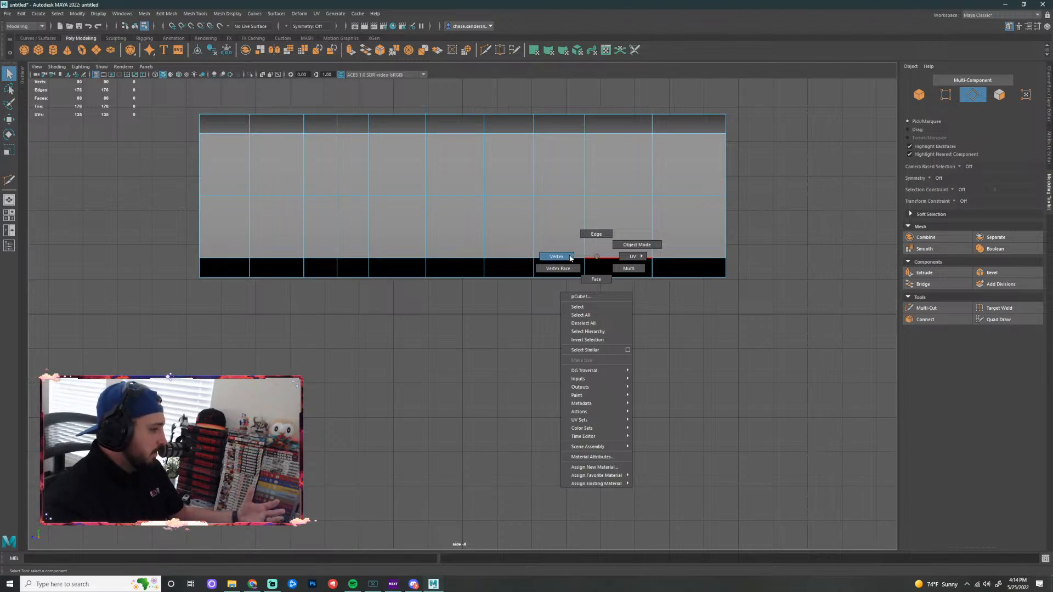
left_click(571, 259)
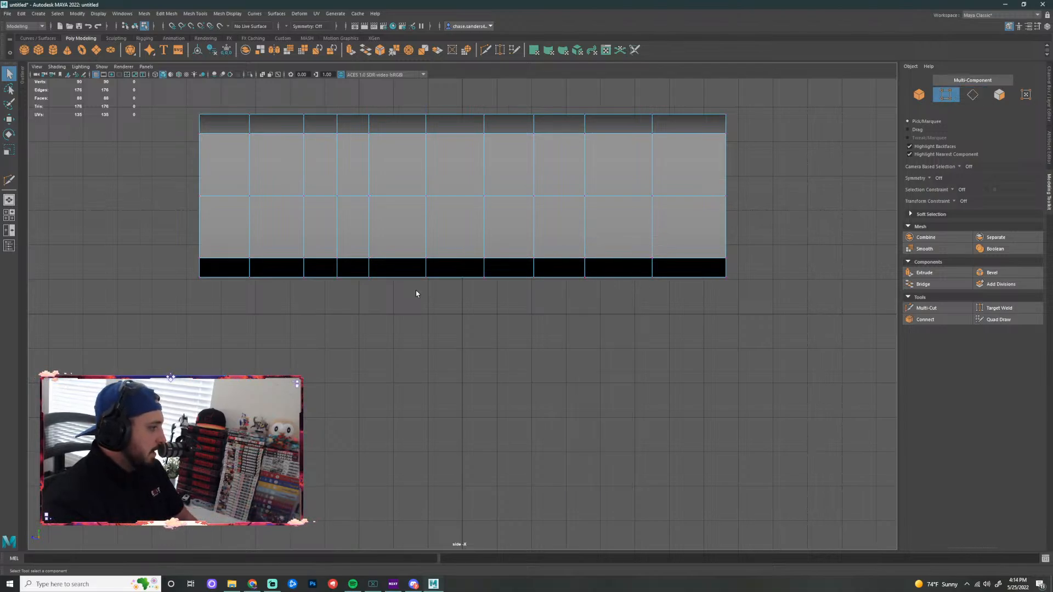
left_click_drag(322, 248, 354, 294)
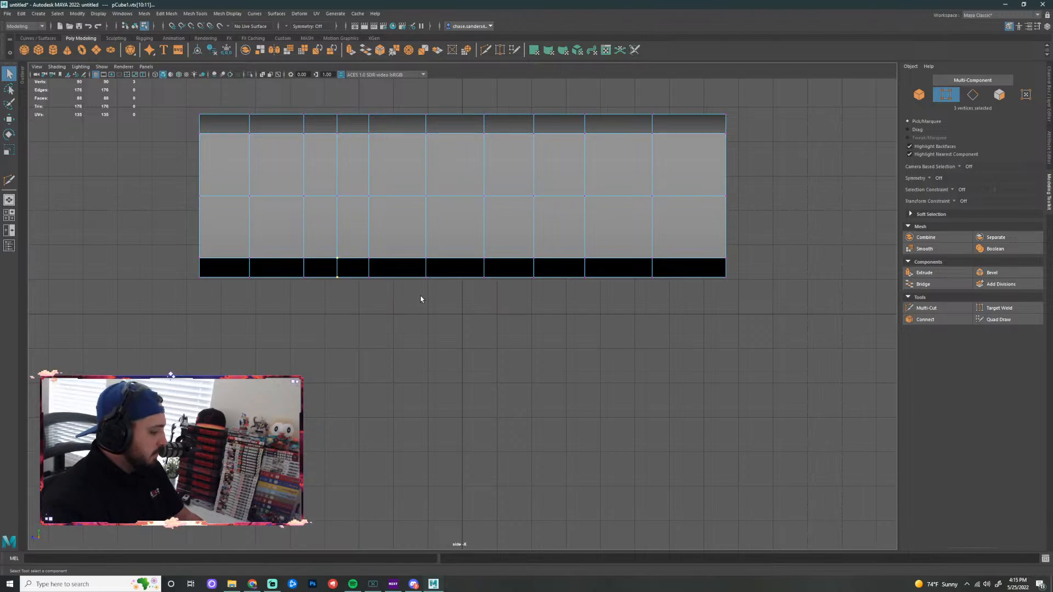
key("w")
left_click_drag(336, 117, 336, 112)
Select the underside vertices on the middle loop of the -Z bend, reset the move pivot to them and move them up slightly
left_click_drag(573, 247, 560, 306)
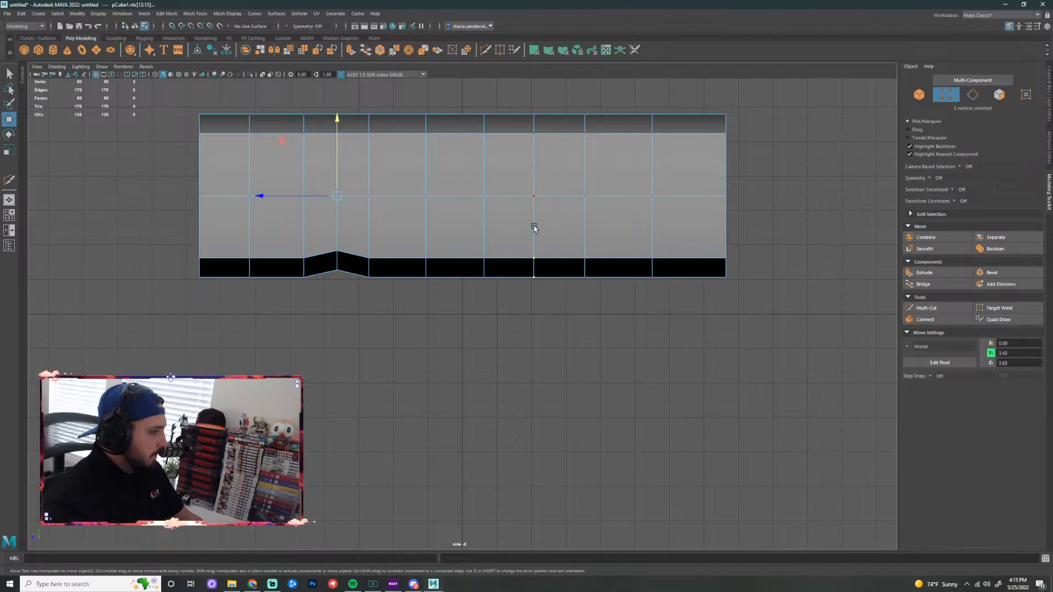
left_click_drag(519, 242, 546, 262)
left_click(548, 340)
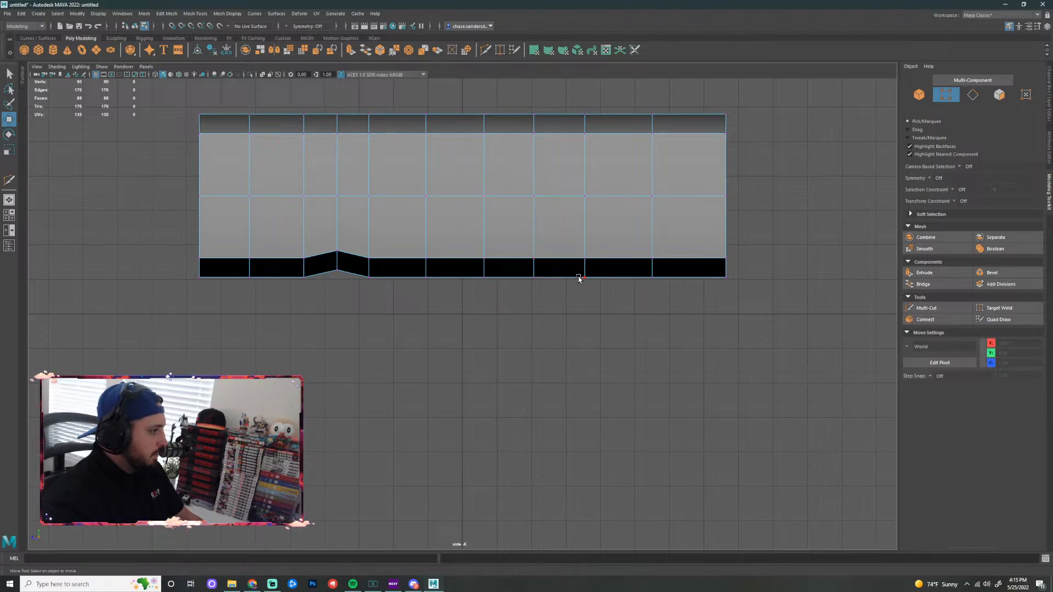
mouse_move(515, 236)
left_mouse_down()
mouse_move(556, 296)
mouse_move(522, 241)
left_mouse_up()
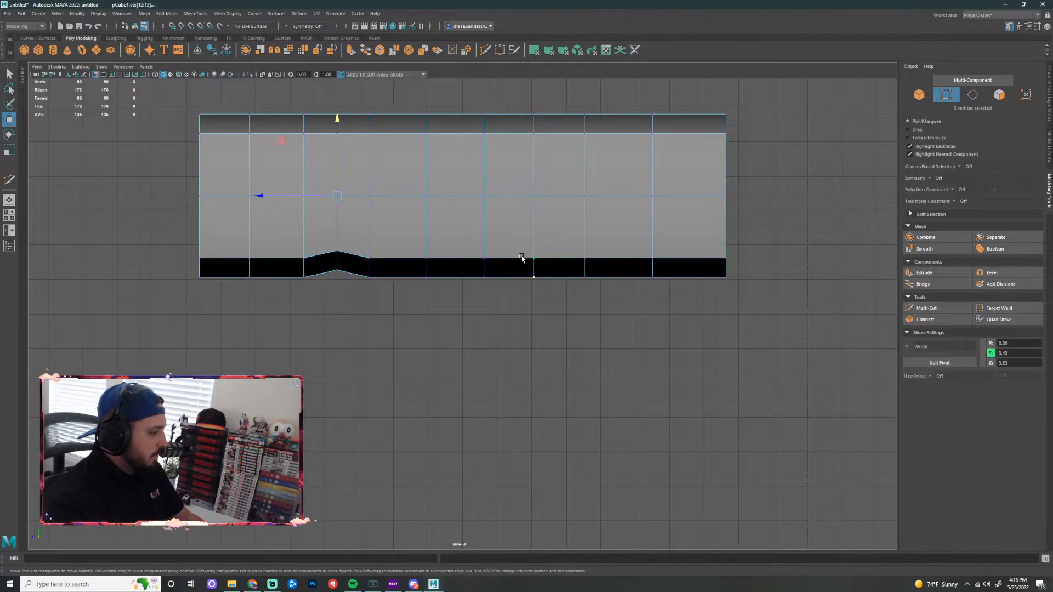
key("q")
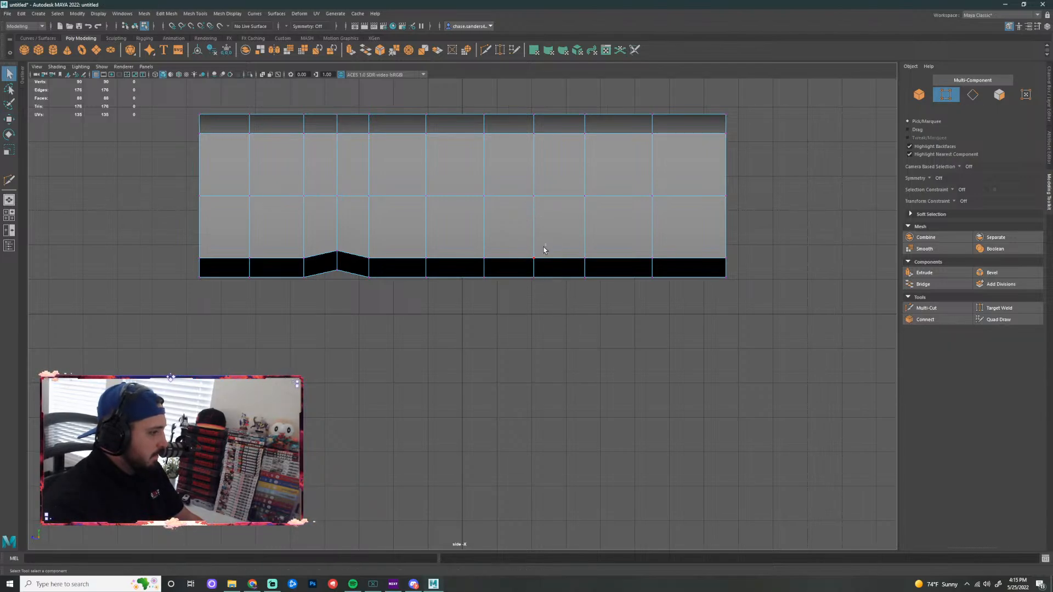
key("w")
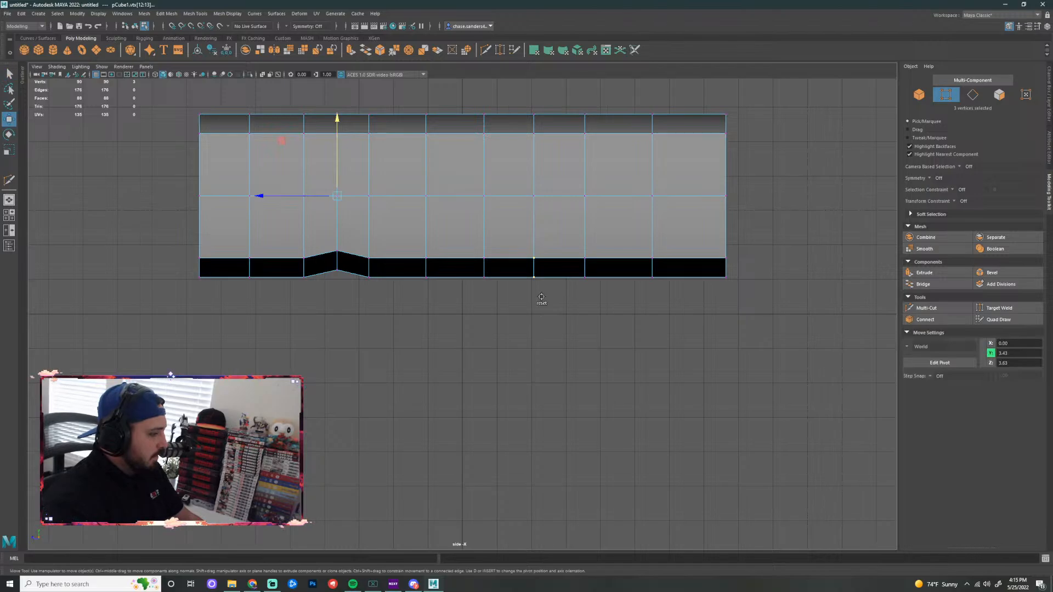
key("d")
left_click(542, 297)
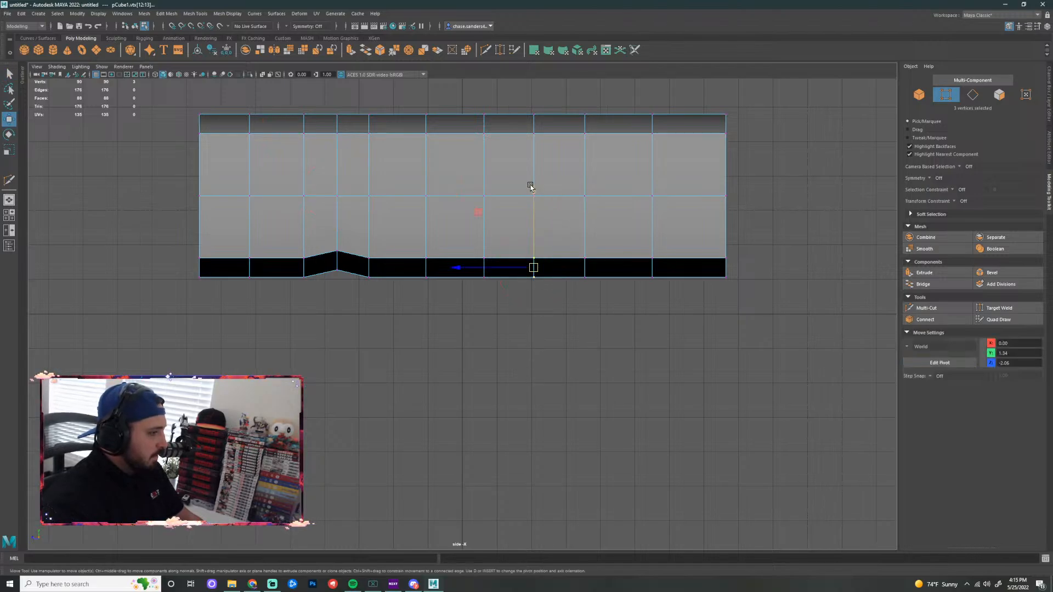
left_click_drag(530, 186, 534, 181)
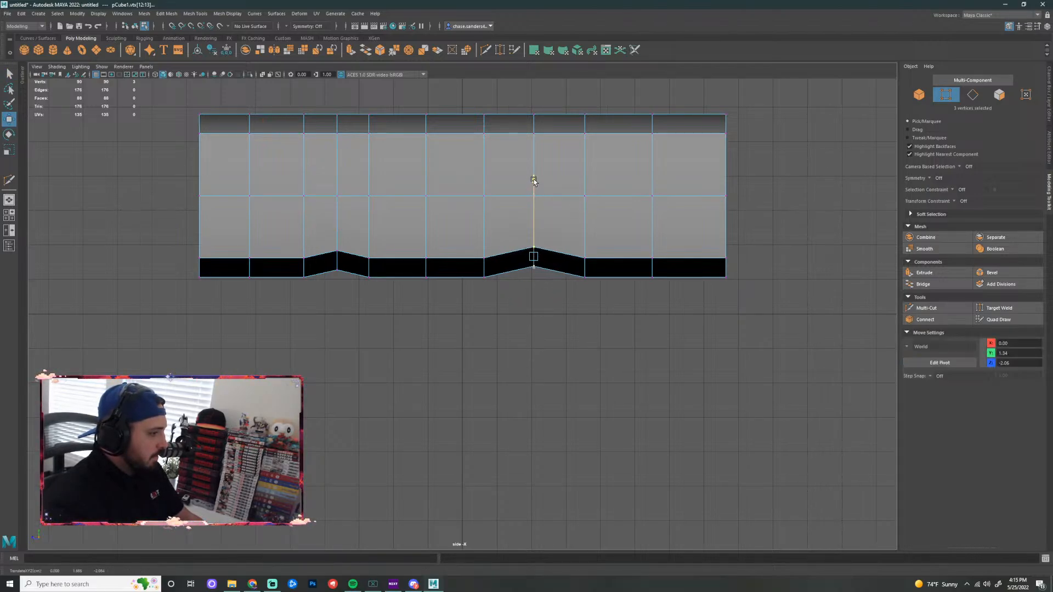
left_click(579, 305)
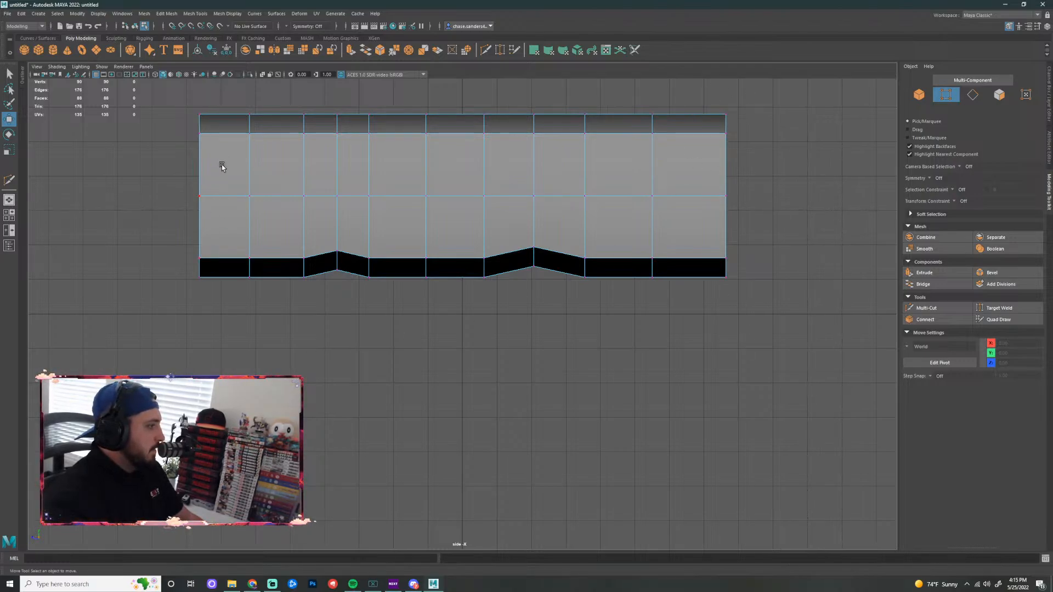
Select the mid-height vertices on the box's +Z end and move them outward along Z to form a point
left_click_drag(222, 167, 137, 236)
left_click_drag(123, 196, 81, 197)
left_click(137, 235)
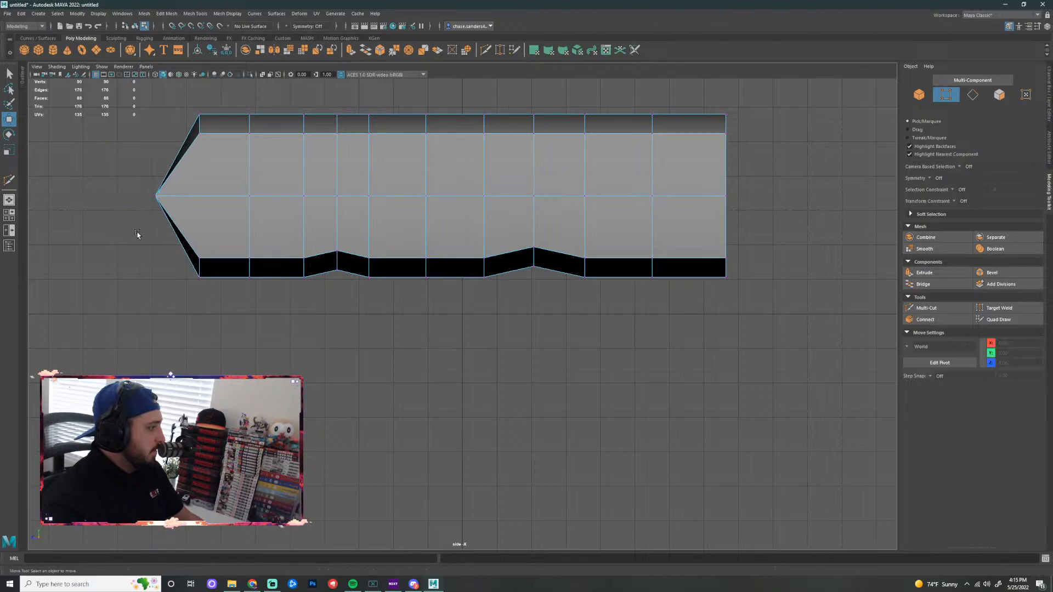
In the perspective view, select the two outer mid-height vertices of the pointed +Z end and move them back inward along Z
left_click(157, 198)
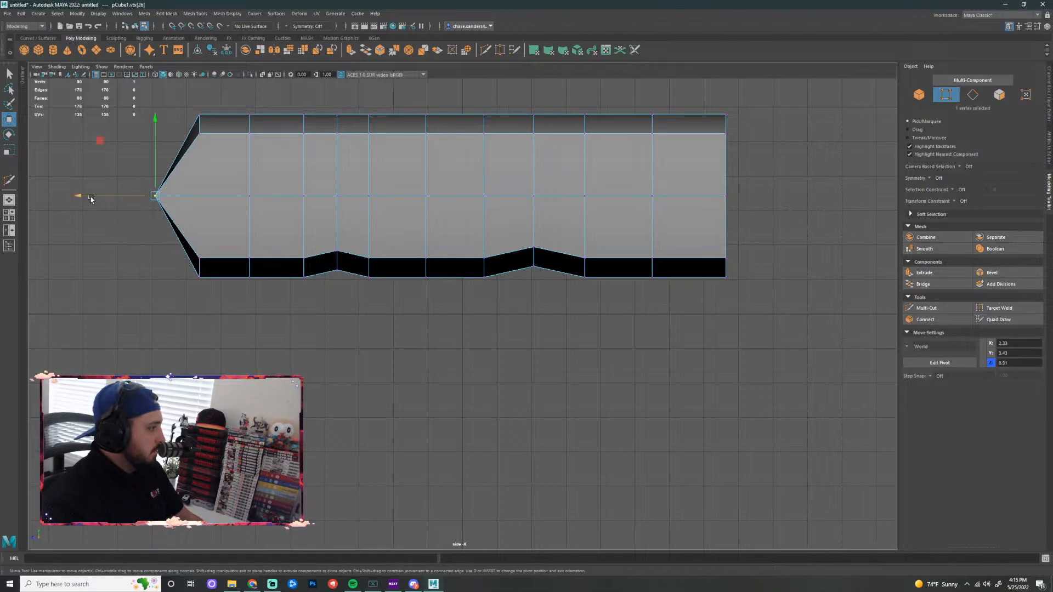
key("space")
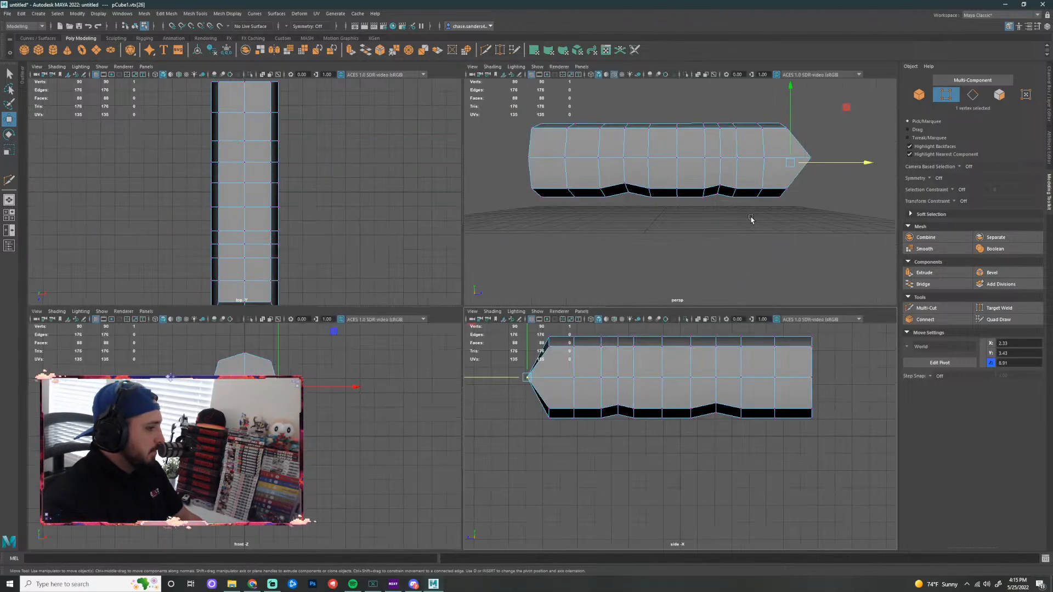
key("space")
left_click_drag(767, 335, 790, 346, "alt")
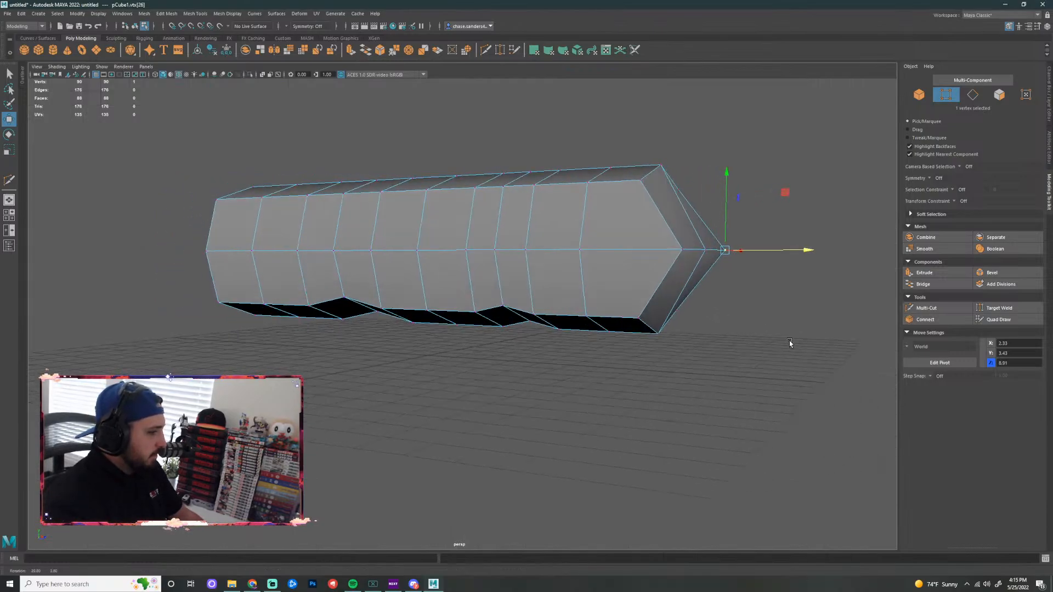
left_click(721, 253, "shift")
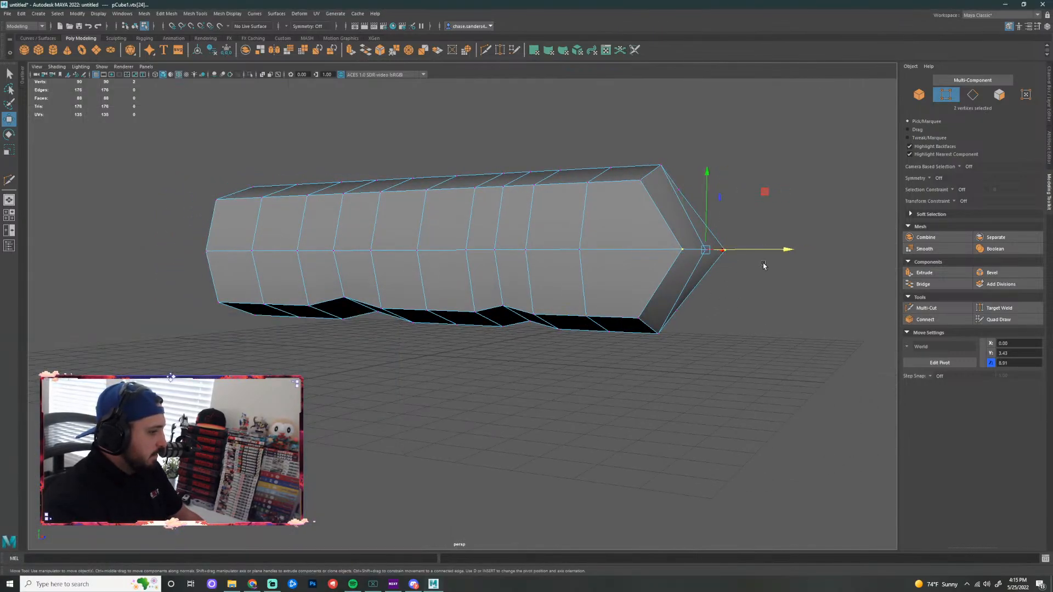
left_click_drag(783, 328, 764, 332, "alt")
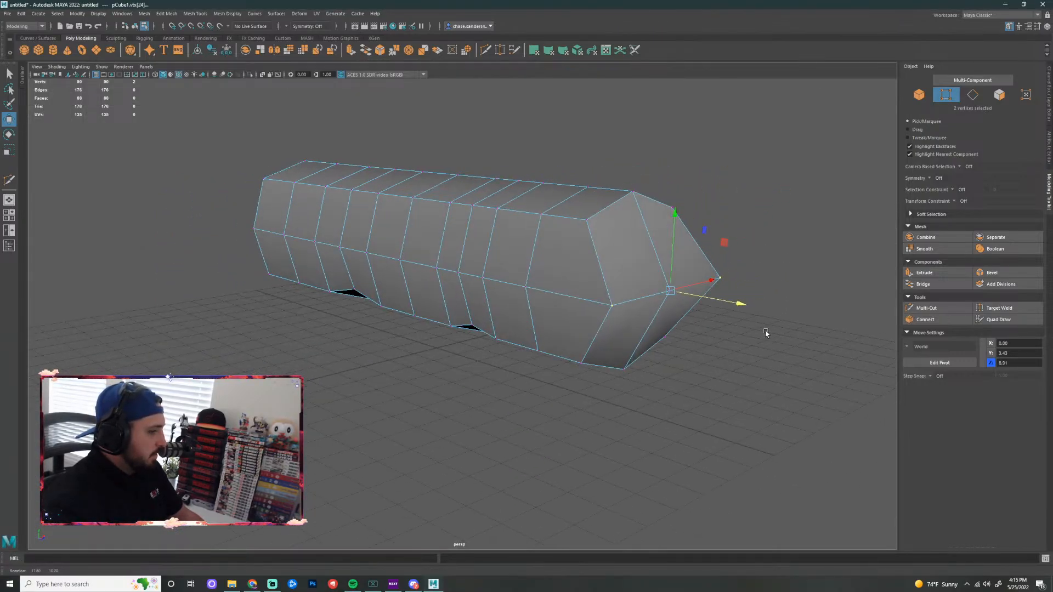
left_click(721, 279)
left_click(613, 306, "shift")
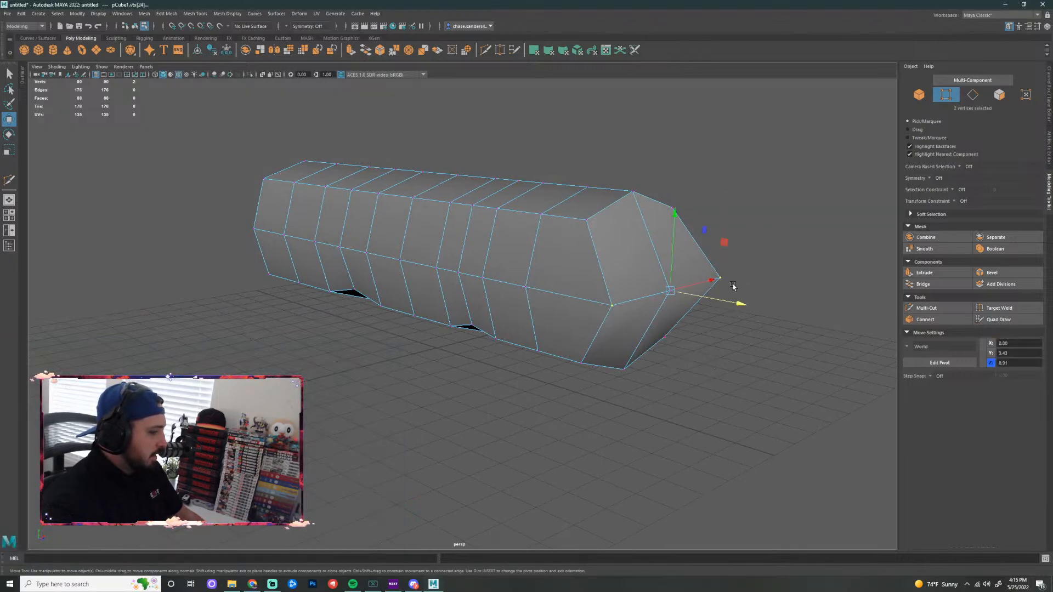
left_click_drag(740, 305, 710, 304)
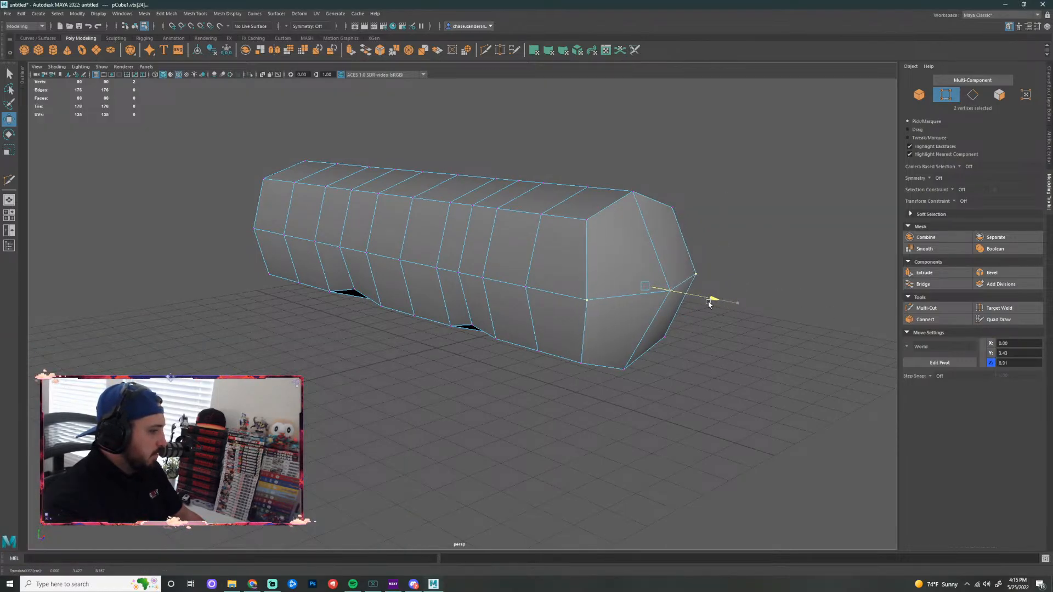
left_click(738, 388)
Select the centre vertex of the +Z tip and move it slightly inward along Z
left_click_drag(738, 388, 718, 253, "alt")
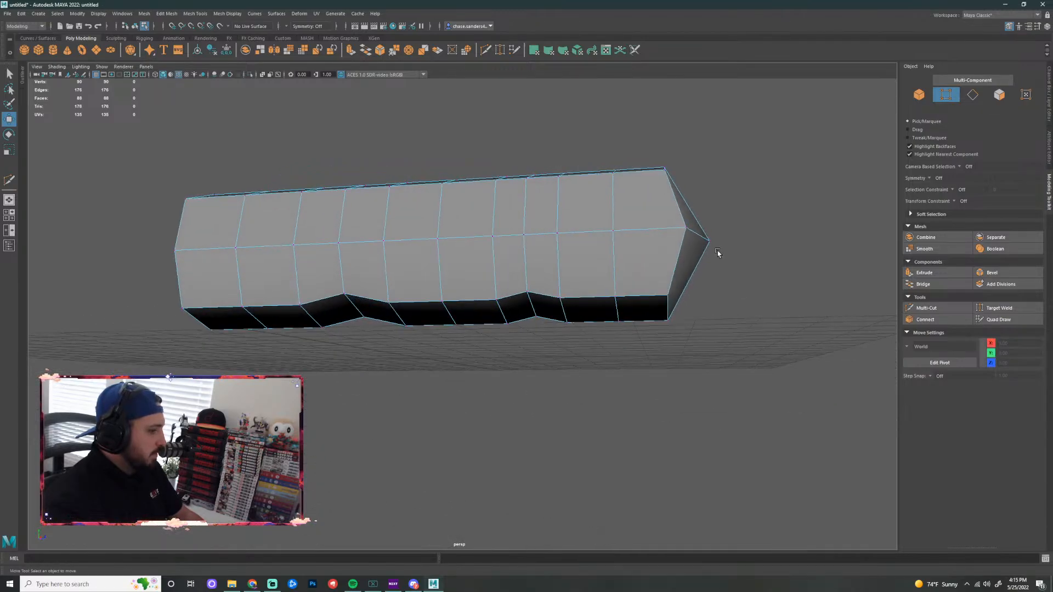
left_click(710, 242)
left_click_drag(791, 242, 788, 242)
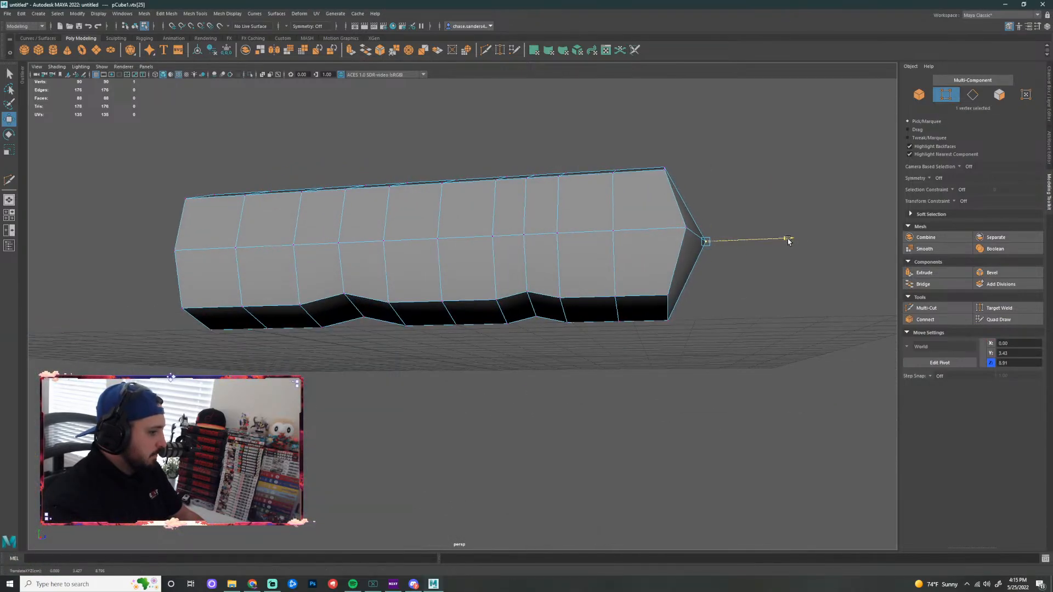
In the full-size side view, select the two outer mid-height vertices of the +Z end and move them slightly outward along Z
key("space")
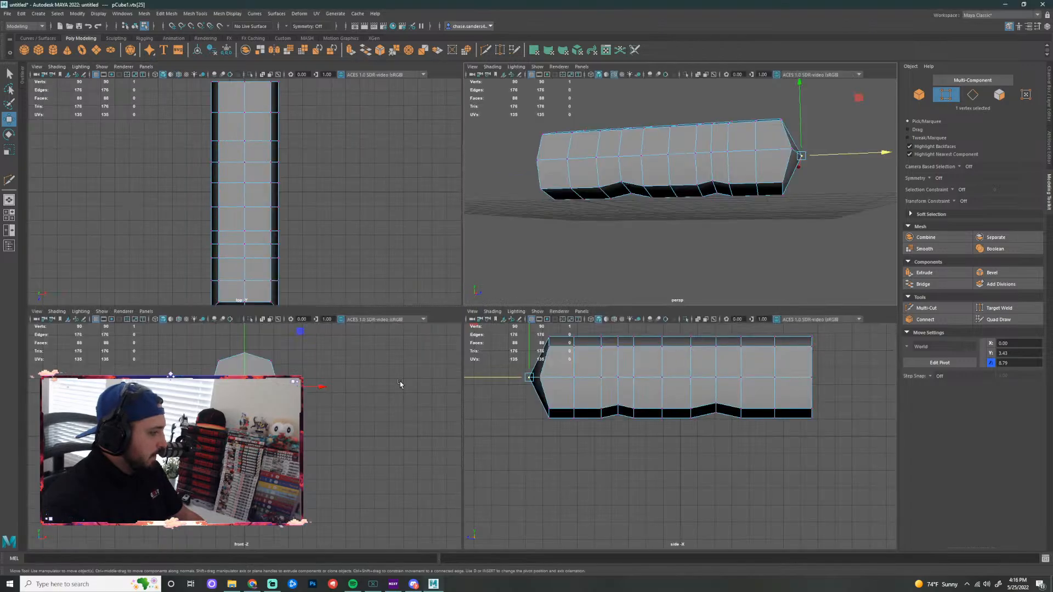
key("space")
left_click_drag(205, 190, 172, 218)
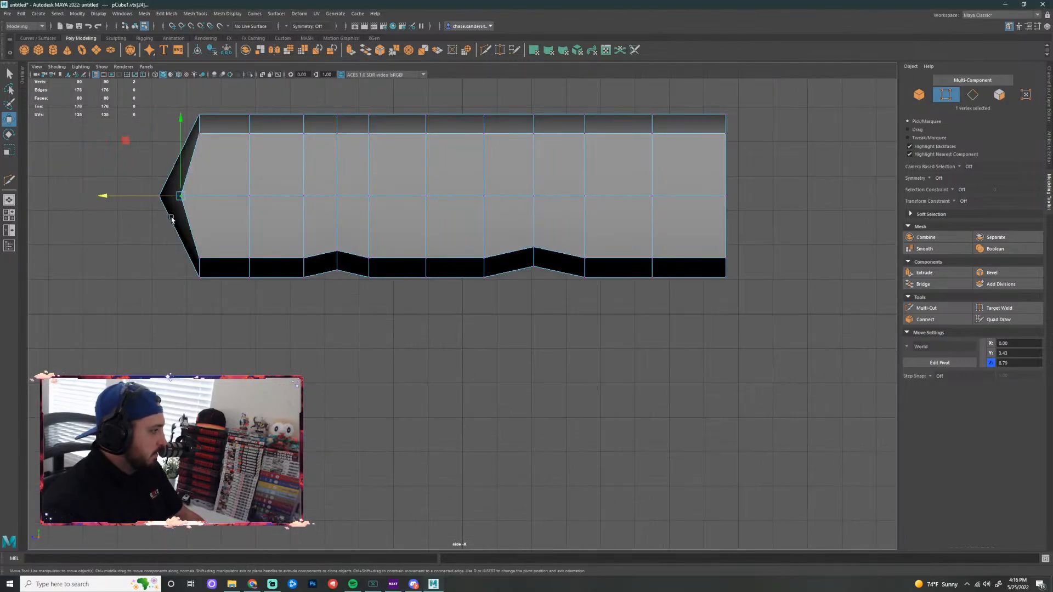
left_click_drag(117, 192, 109, 195)
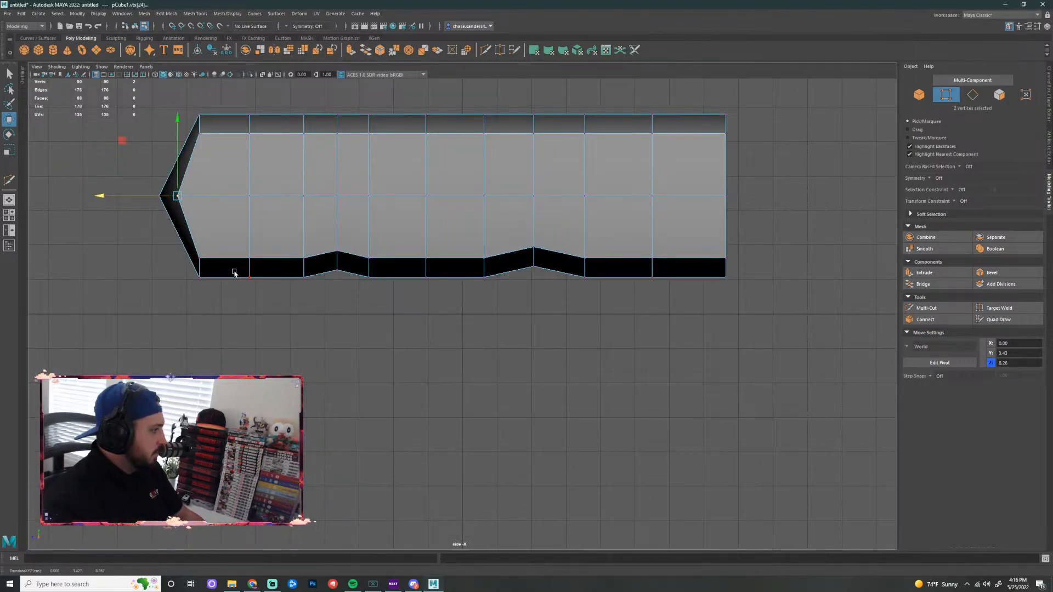
Raise the bottom vertices of the +Z end face and move the centre tip vertex slightly inward along Z
left_click_drag(219, 237, 171, 330)
left_click_drag(202, 190, 199, 167)
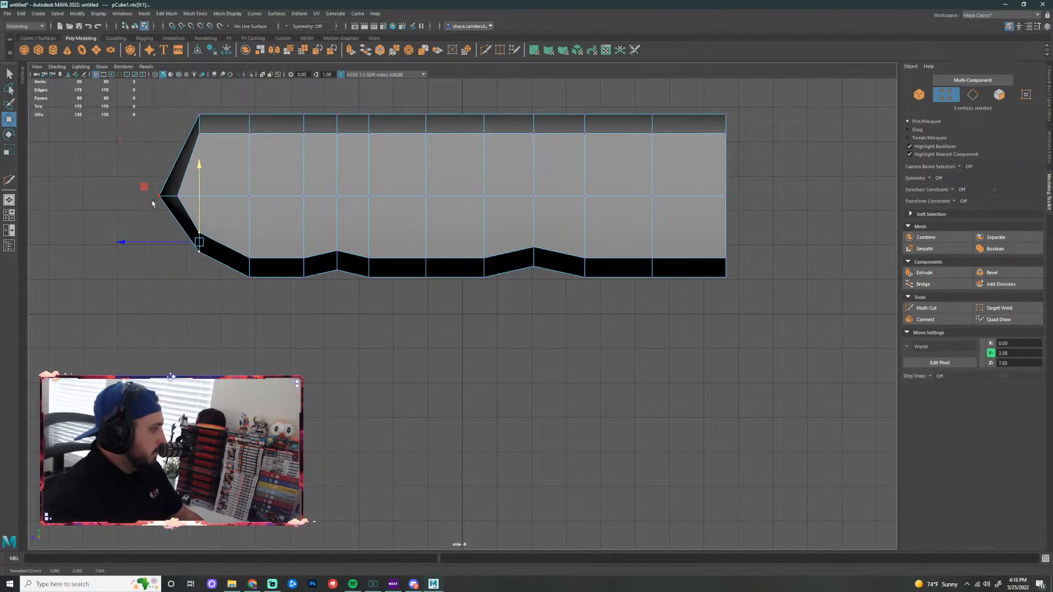
left_click(156, 196)
left_click_drag(96, 196, 90, 196)
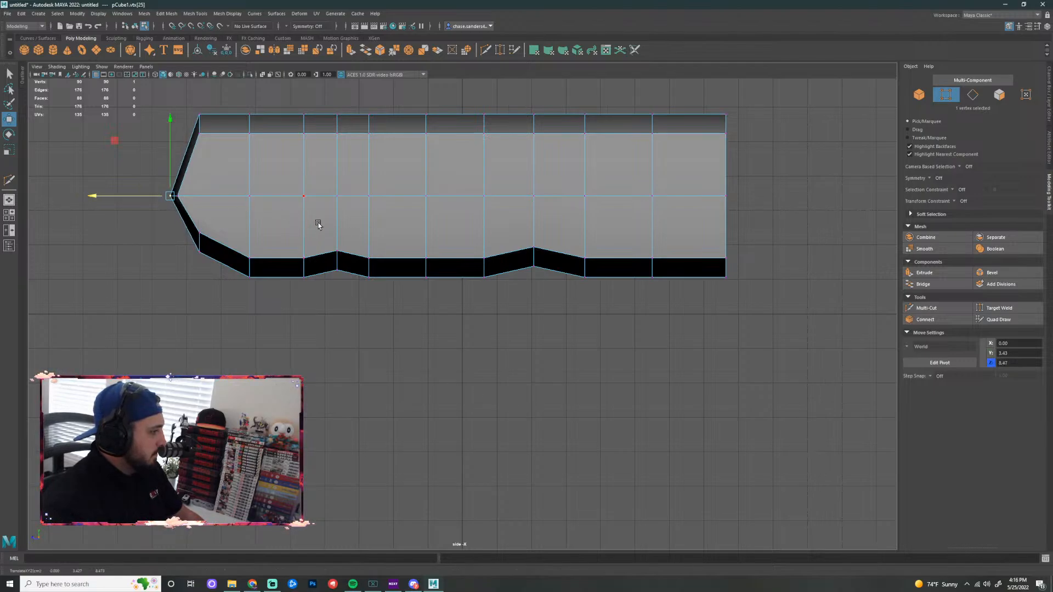
Raise the nine underside vertices between the +Z end and its bend slightly, then nudge the three mid-height tip vertices inward along Z
left_click_drag(168, 225, 329, 327)
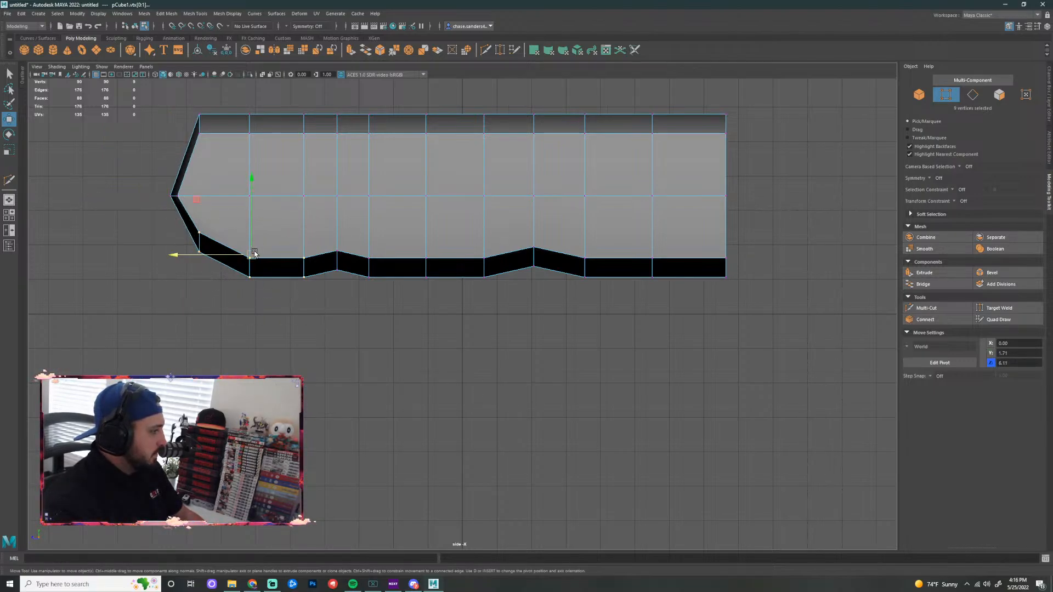
left_click_drag(254, 253, 247, 248)
left_click_drag(138, 179, 210, 215)
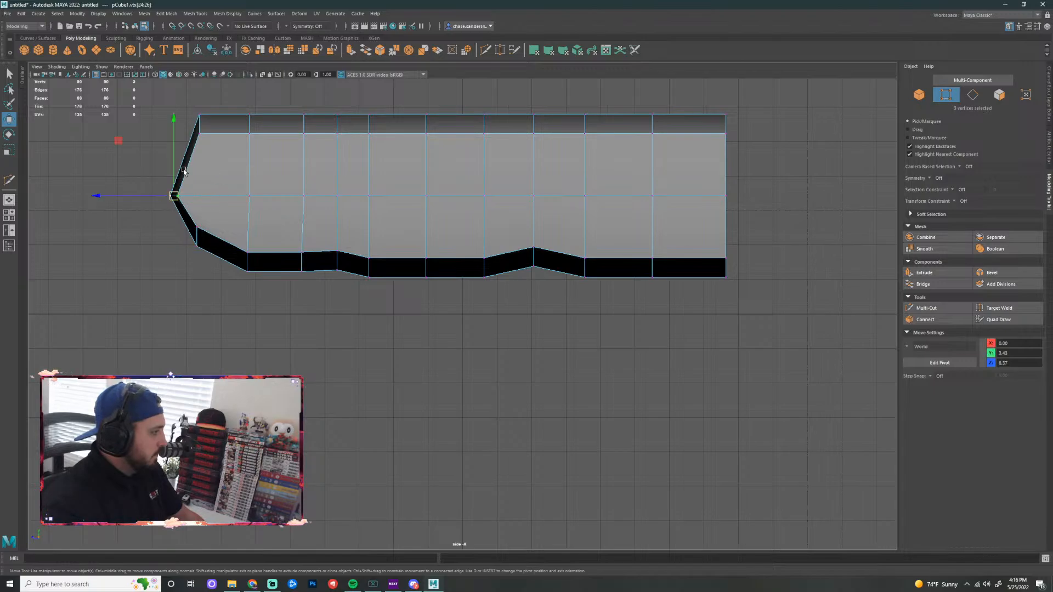
left_click_drag(99, 195, 100, 196)
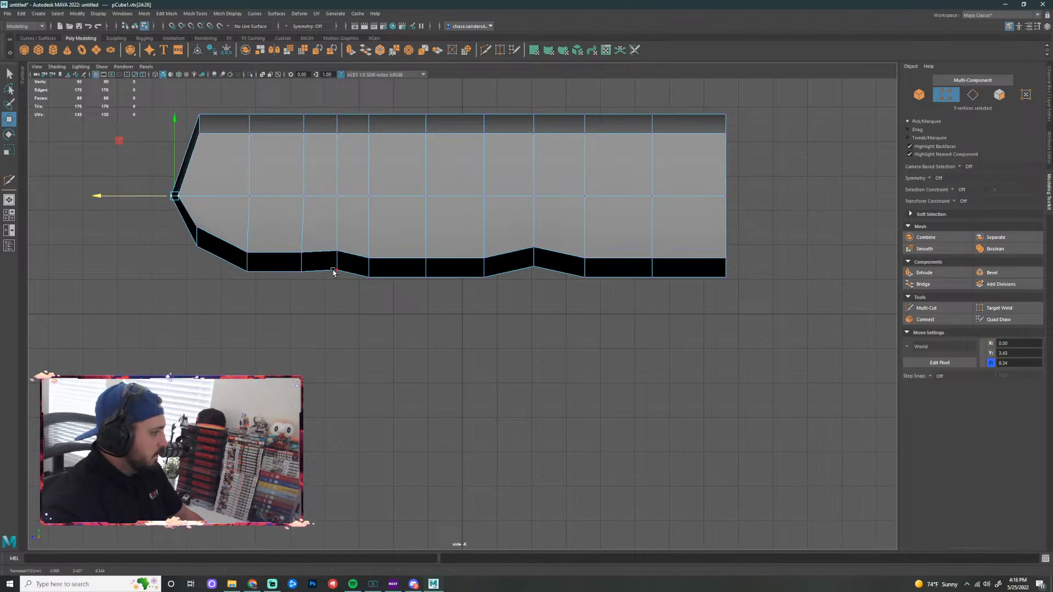
Raise the underside vertices on the +Z bend's middle loop and on the two loops between it and the +Z end
left_click_drag(329, 271, 344, 246)
left_click_drag(339, 190, 339, 178)
left_click_drag(317, 230, 288, 282)
left_click_drag(302, 191, 303, 185)
left_click_drag(268, 227, 234, 280)
left_click_drag(246, 186, 183, 263)
Move the three mid-height tip vertices slightly outward along Z and raise the underside vertices on the loop nearest the tip a little
left_click_drag(197, 161, 201, 219)
mouse_move(101, 195)
left_mouse_down()
mouse_move(87, 196)
mouse_move(99, 198)
left_mouse_up()
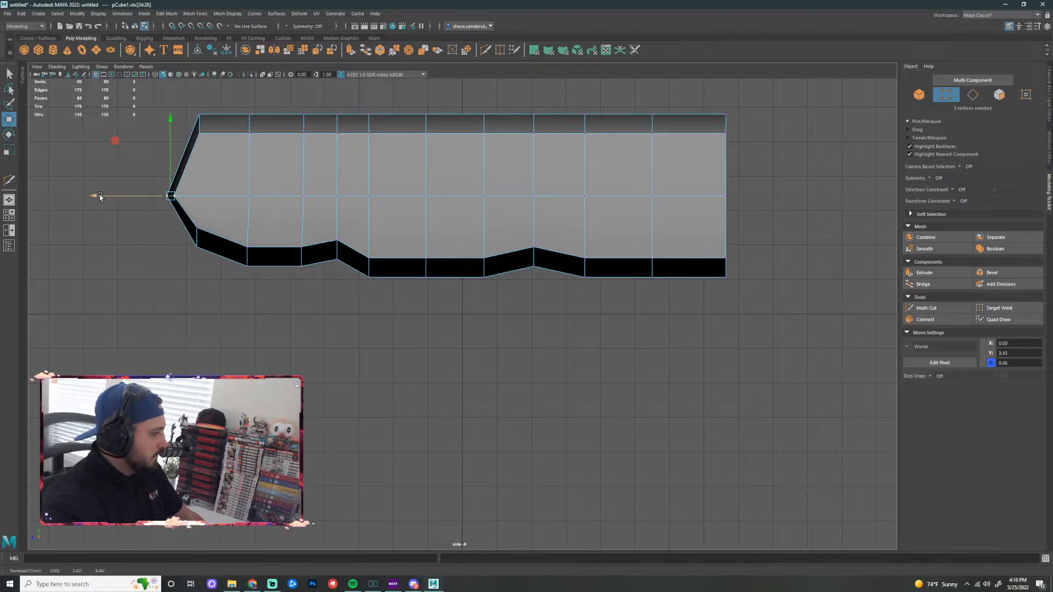
left_click_drag(262, 226, 223, 297)
left_click_drag(247, 183, 245, 181)
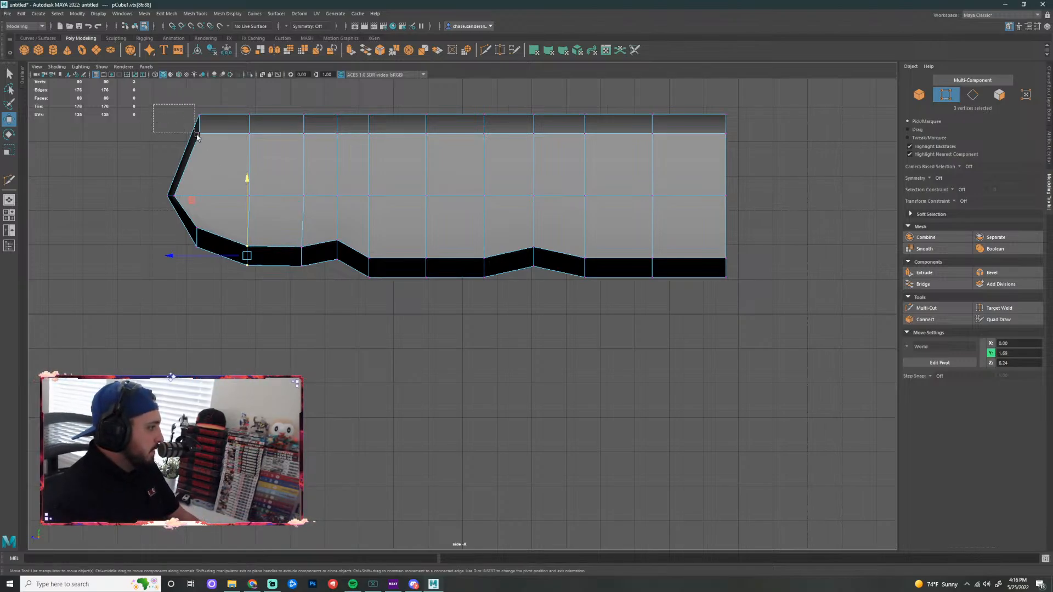
Lower the topside vertices of the +Z end face and of the loop next to it to taper the tip from above
left_click_drag(157, 107, 225, 155)
left_click_drag(199, 93, 194, 104)
left_click_drag(272, 108, 228, 135)
left_click_drag(249, 93, 167, 164)
left_click_drag(198, 94, 194, 95)
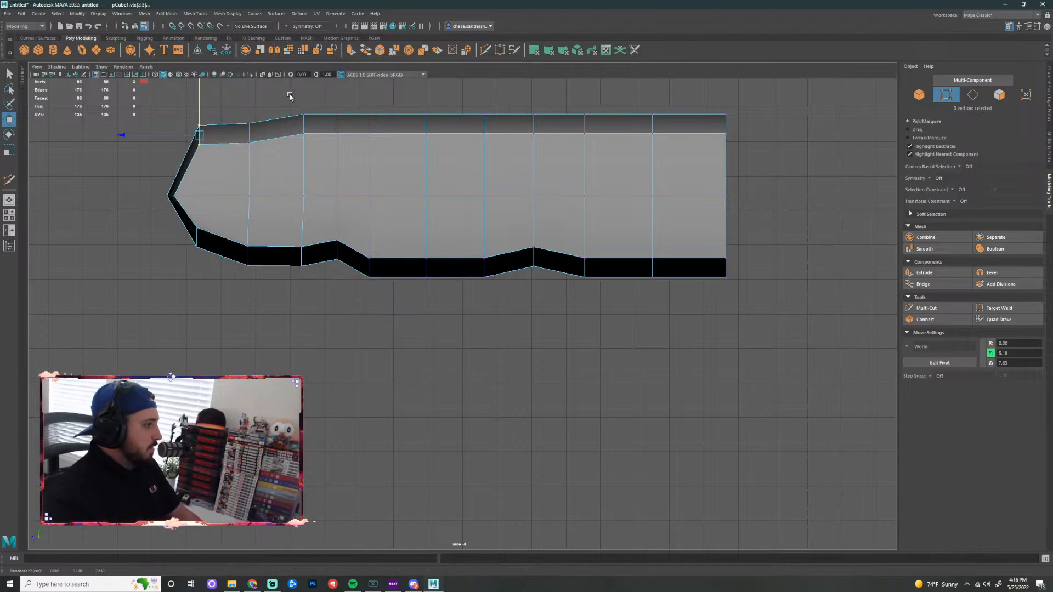
Lower the topside vertices slightly on the loops flanking the +Z bend's middle loop and on the inner loop of the -Z bend
left_click_drag(289, 97, 380, 162)
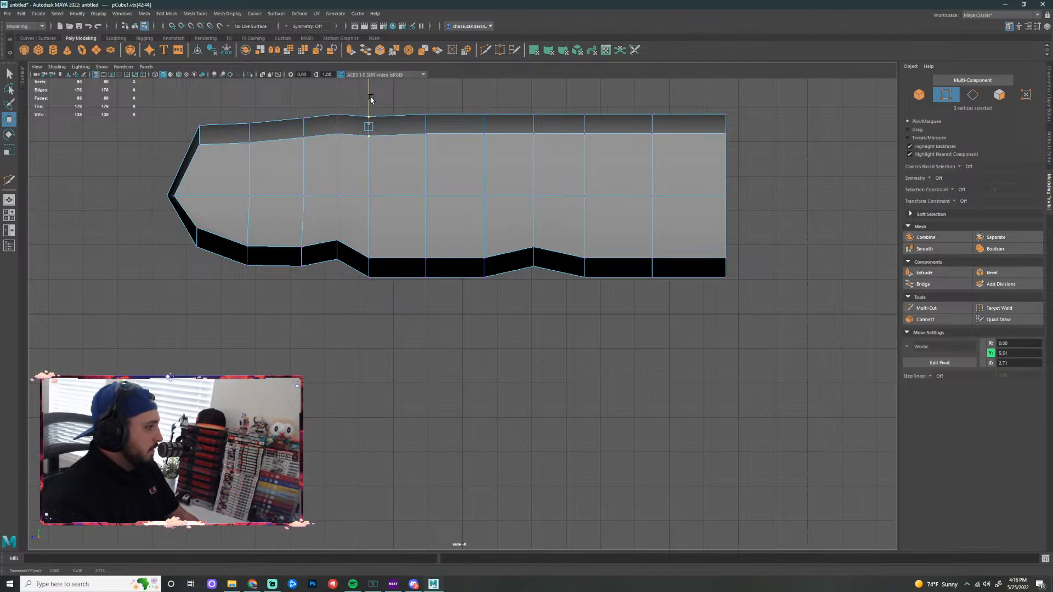
left_click_drag(470, 103, 507, 151)
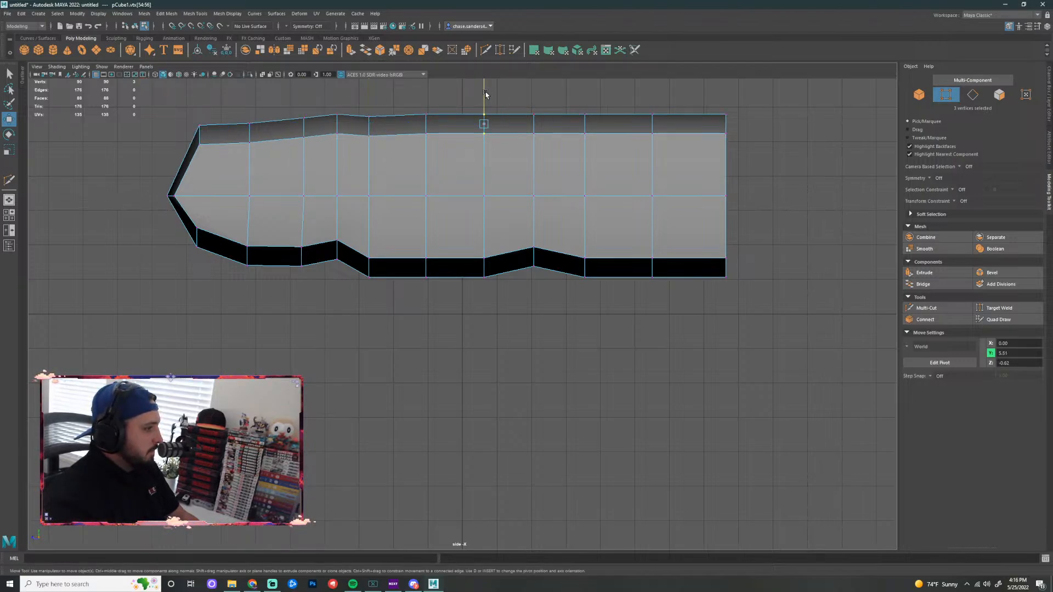
left_click_drag(486, 95, 488, 95)
Flare the -Z end face by moving its top vertices up and its bottom vertices down
left_click_drag(731, 99, 711, 159)
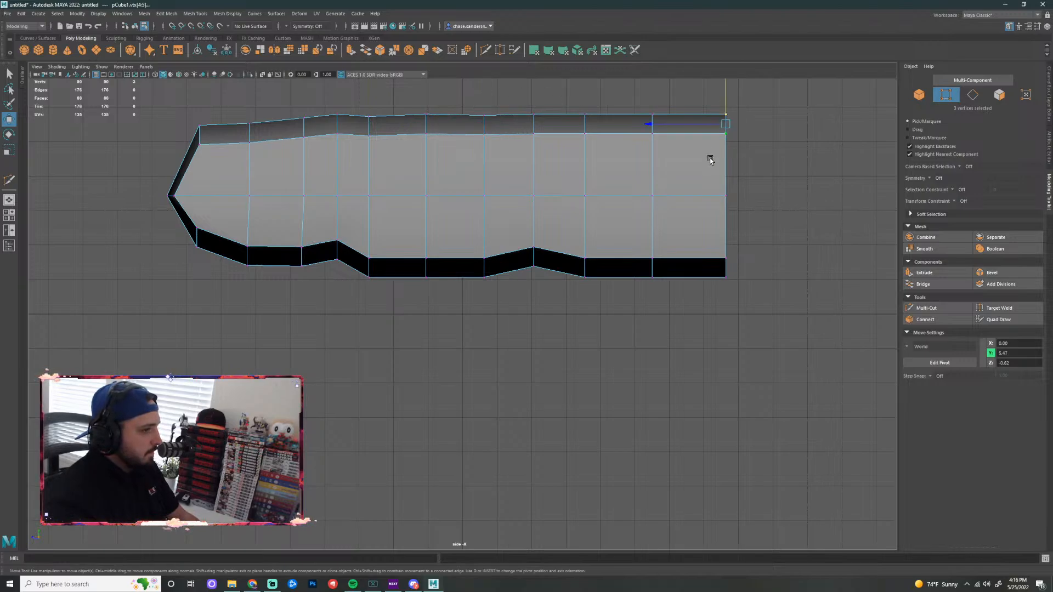
left_click_drag(727, 96, 728, 86)
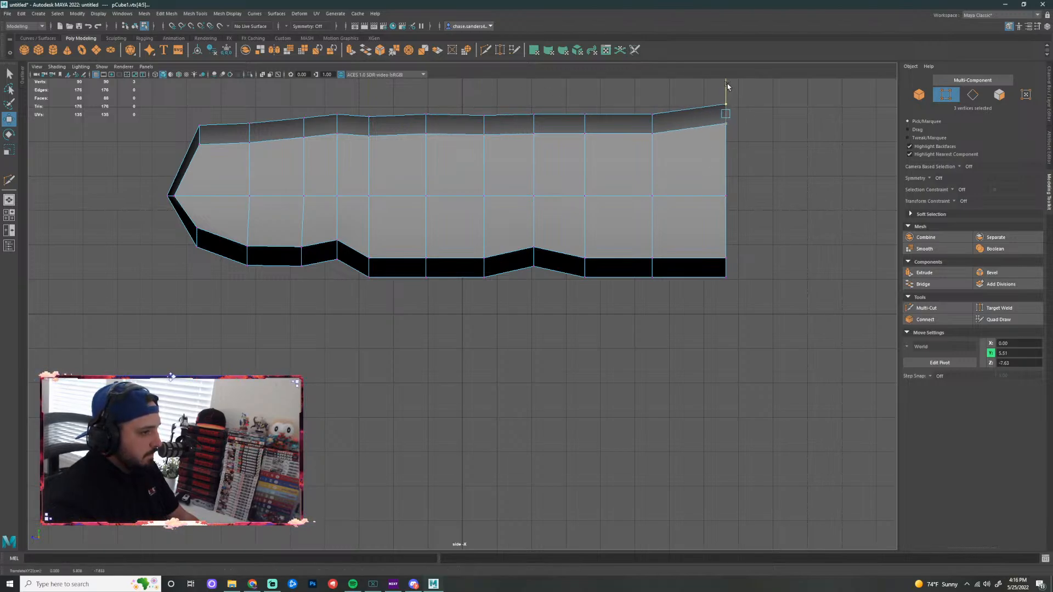
left_click_drag(766, 241, 704, 301)
left_click_drag(728, 195, 729, 208)
On the loop next to the -Z end, move the underside vertices down and the topside vertices up to follow the flare
left_click_drag(683, 251, 631, 237)
left_click(782, 312)
left_click_drag(653, 193, 655, 201)
left_click_drag(680, 109, 650, 150)
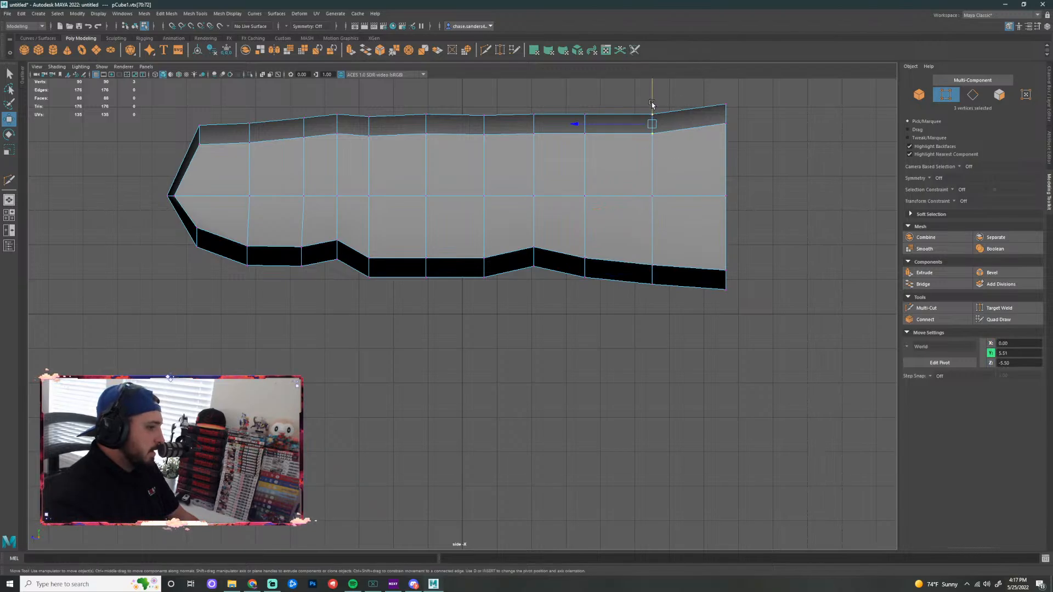
left_click_drag(652, 104, 570, 140)
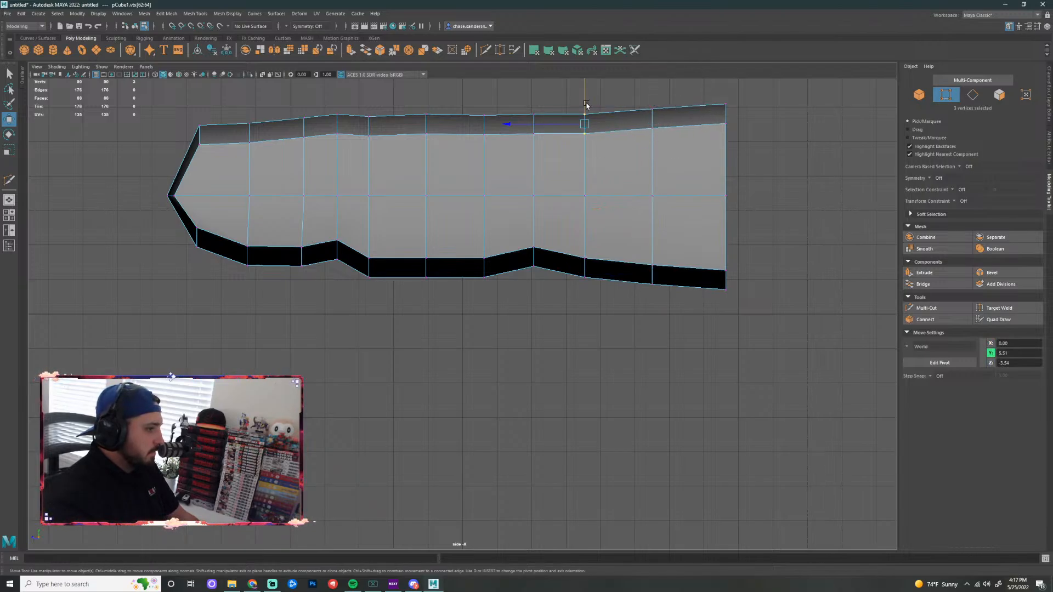
Raise the topside vertices on the loop next to the -Z end slightly and lower the underside vertices there and on the -Z bend's outer loop
left_click_drag(660, 89, 641, 163)
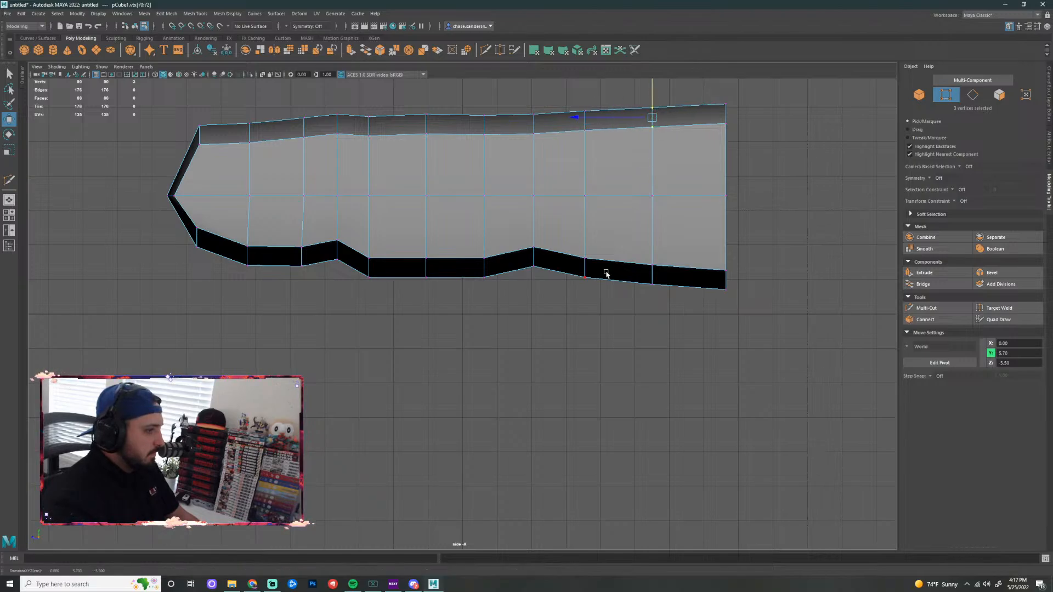
left_click_drag(609, 228, 559, 325)
left_click_drag(585, 195, 656, 343)
left_click_drag(648, 212, 649, 217)
Round the underside between the bends by lowering the vertices of the segment's middle loop and raising those on the +Z bend's inner loop
left_click_drag(444, 246, 401, 308)
left_click_drag(426, 195, 427, 206)
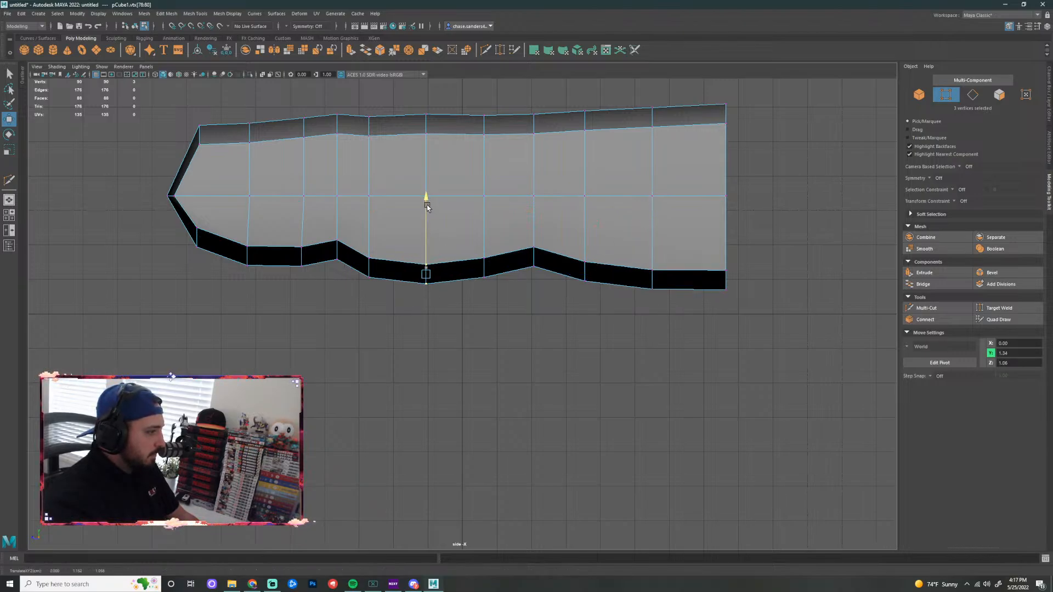
left_click_drag(379, 242, 360, 320)
left_click_drag(369, 199, 368, 196)
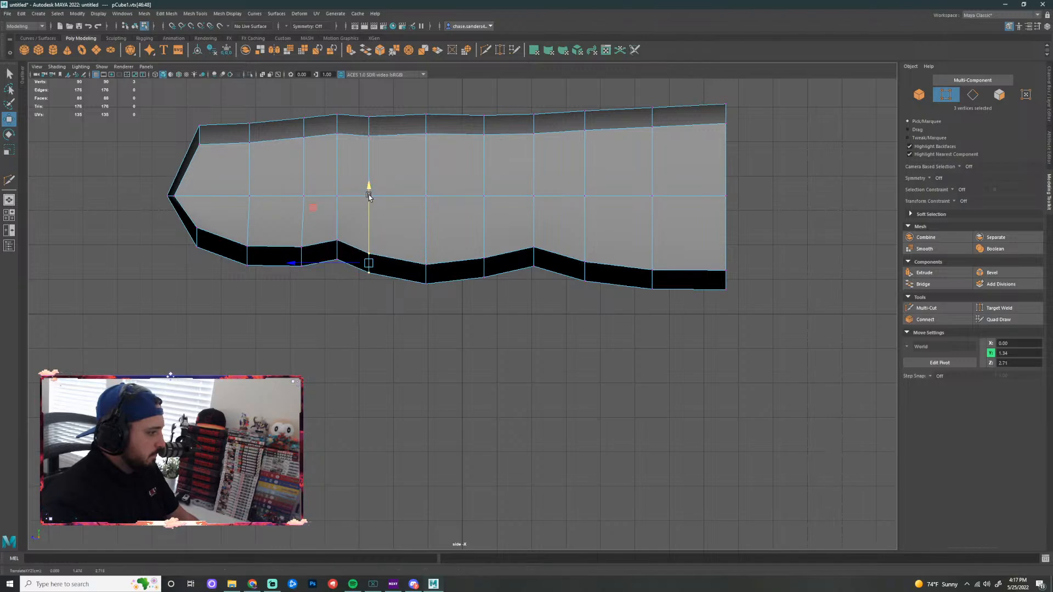
left_click_drag(460, 252, 404, 315)
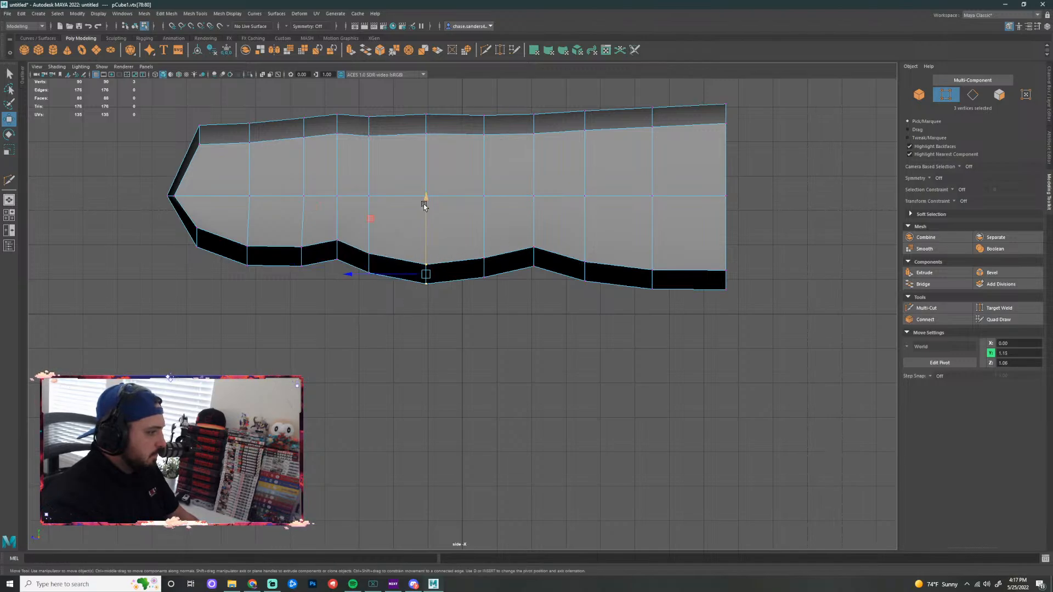
Raise the topside vertices slightly on the loop midway between the bends and on the -Z bend's middle loop
left_click_drag(432, 117, 428, 101)
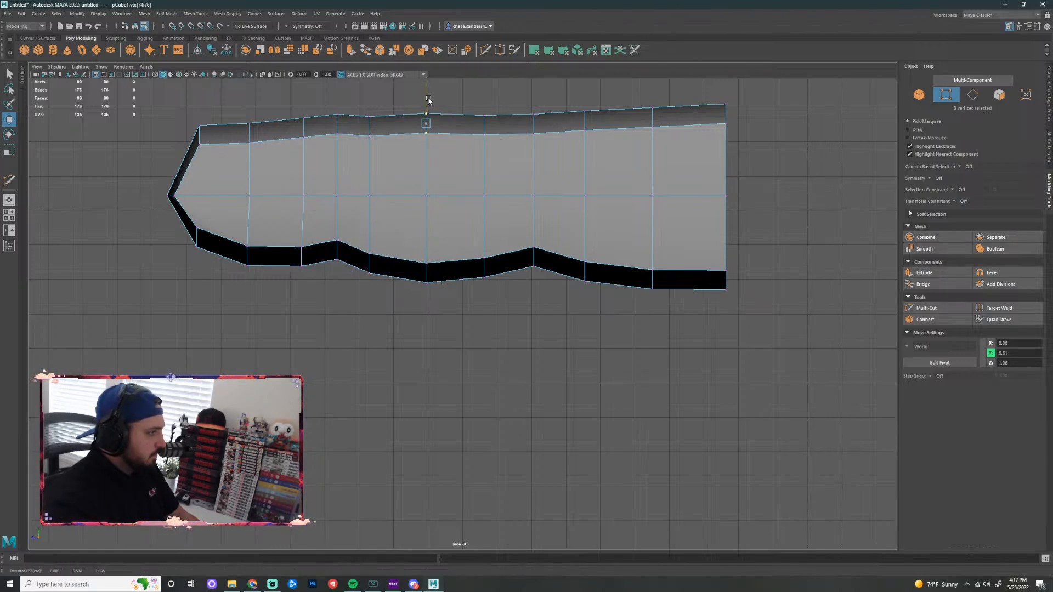
mouse_move(542, 102)
left_mouse_down()
mouse_move(527, 118)
mouse_move(533, 94)
left_mouse_up()
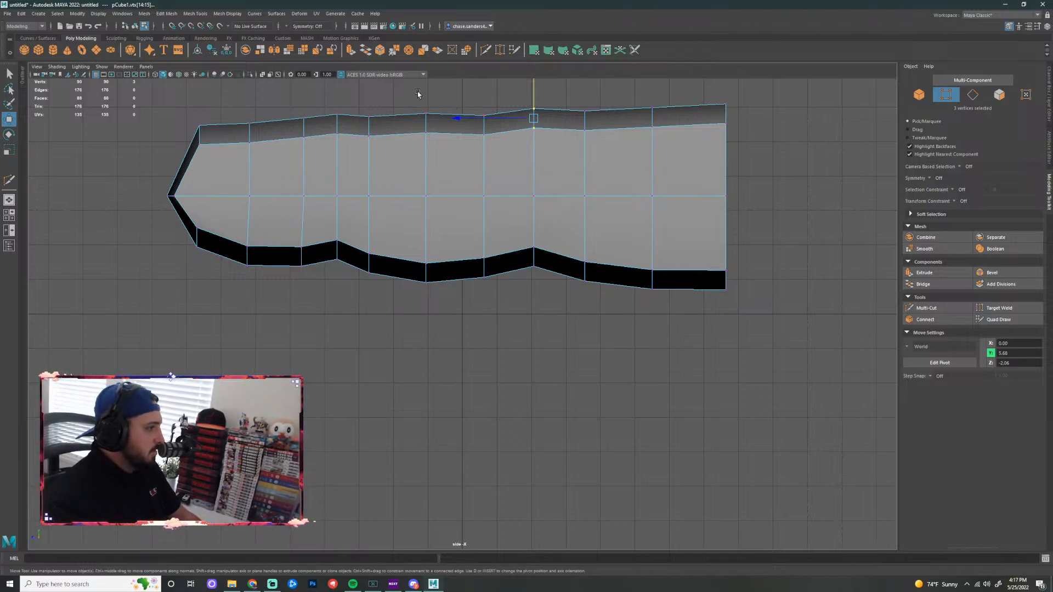
Shift the -Z bend's three loops and the loop midway between the bends toward +Z, moving the three bend loops slightly farther
left_click_drag(417, 94, 616, 351)
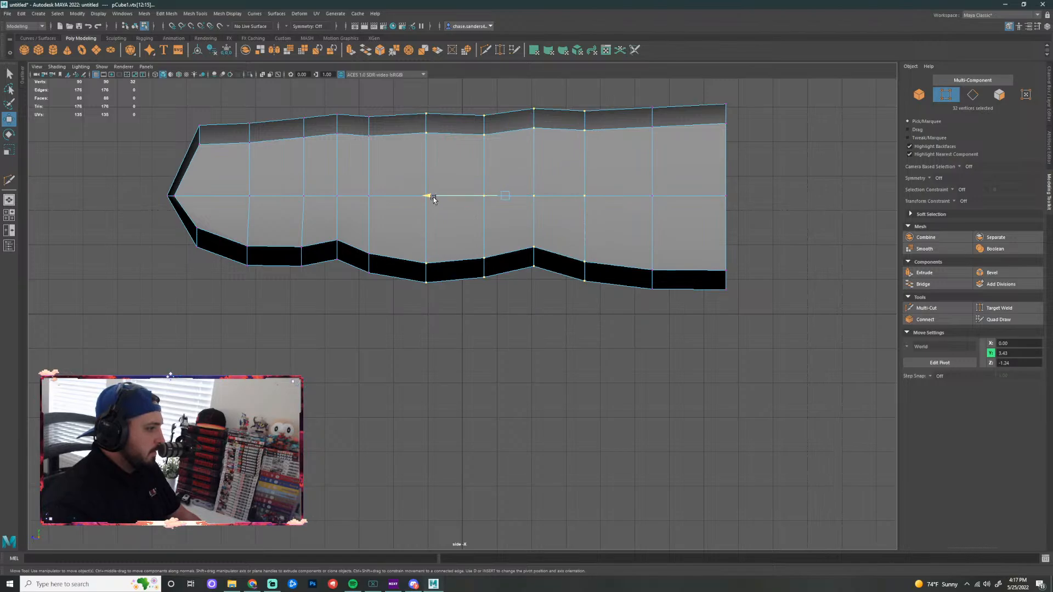
left_click_drag(433, 199, 416, 196)
left_click(438, 285)
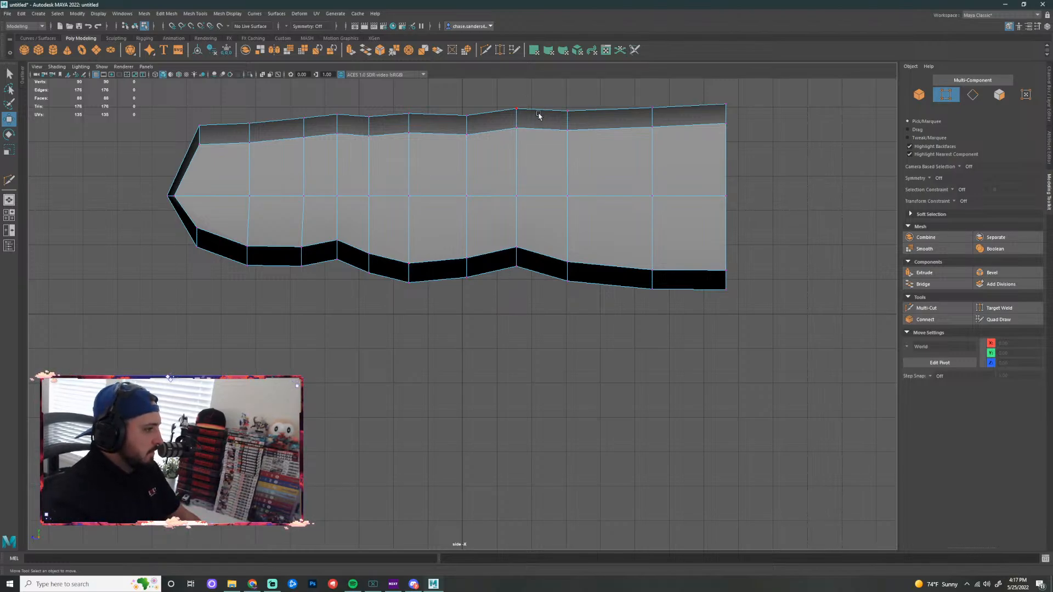
left_click_drag(598, 96, 454, 336)
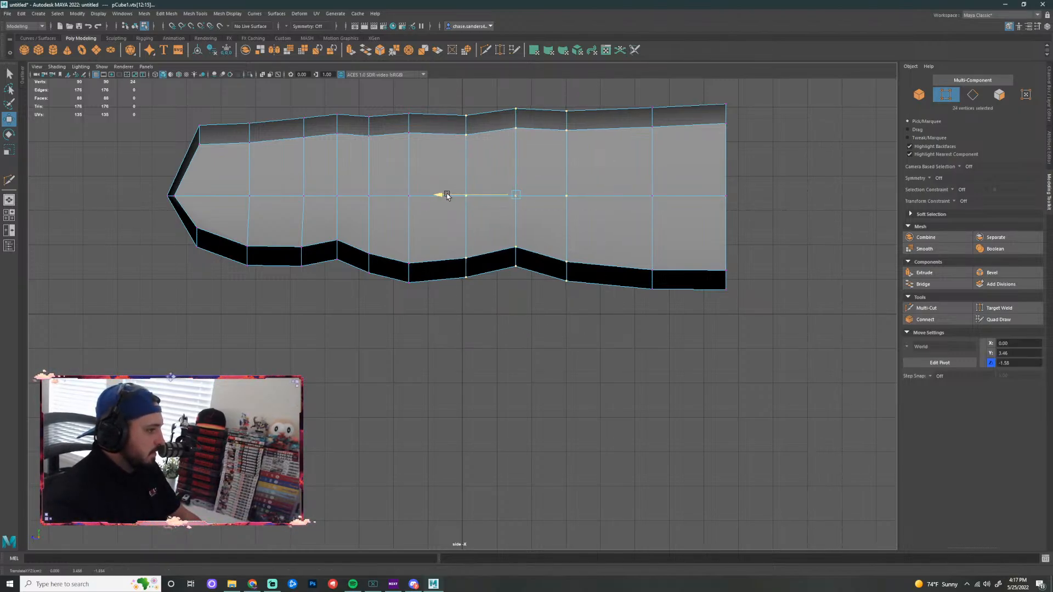
left_click_drag(443, 196, 440, 196)
left_click(481, 293)
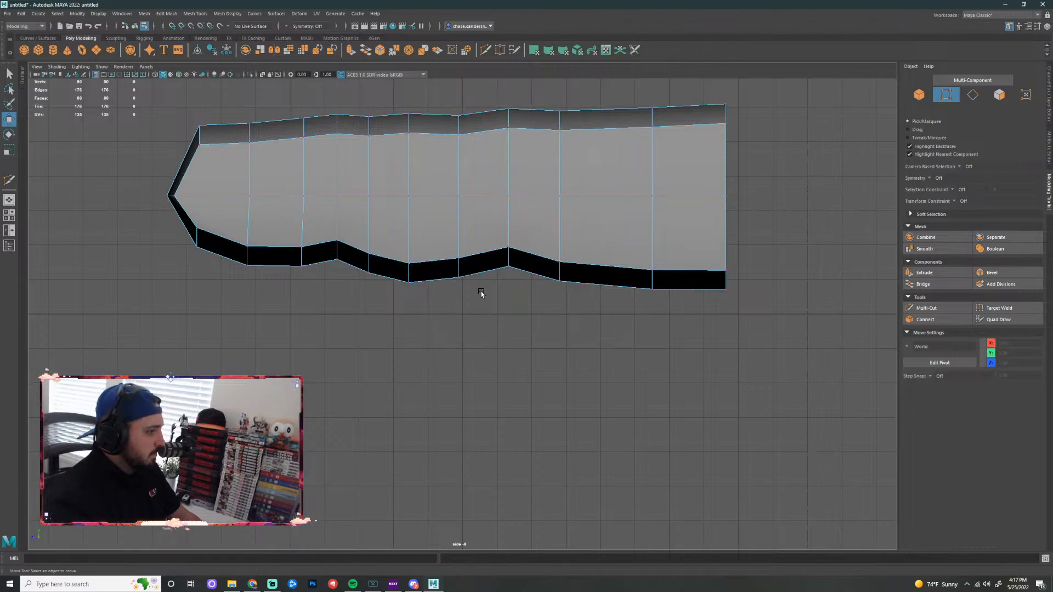
Raise the underside vertices slightly on the -Z bend's middle and inner loops, and lower those on the loop midway between the bends
left_click_drag(537, 231, 479, 314)
left_click_drag(506, 182, 506, 181)
left_click_drag(475, 239, 447, 311)
left_click_drag(458, 192, 458, 190)
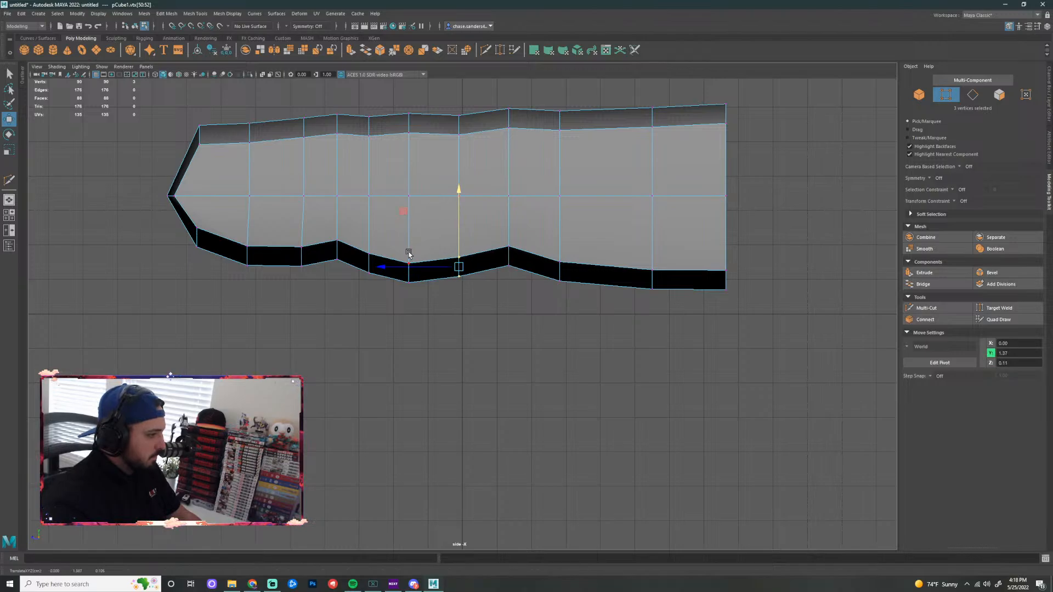
left_click_drag(405, 251, 423, 303)
left_click_drag(409, 196, 409, 203)
Examine the reshaped finger in the perspective view from the side and from above
key("space")
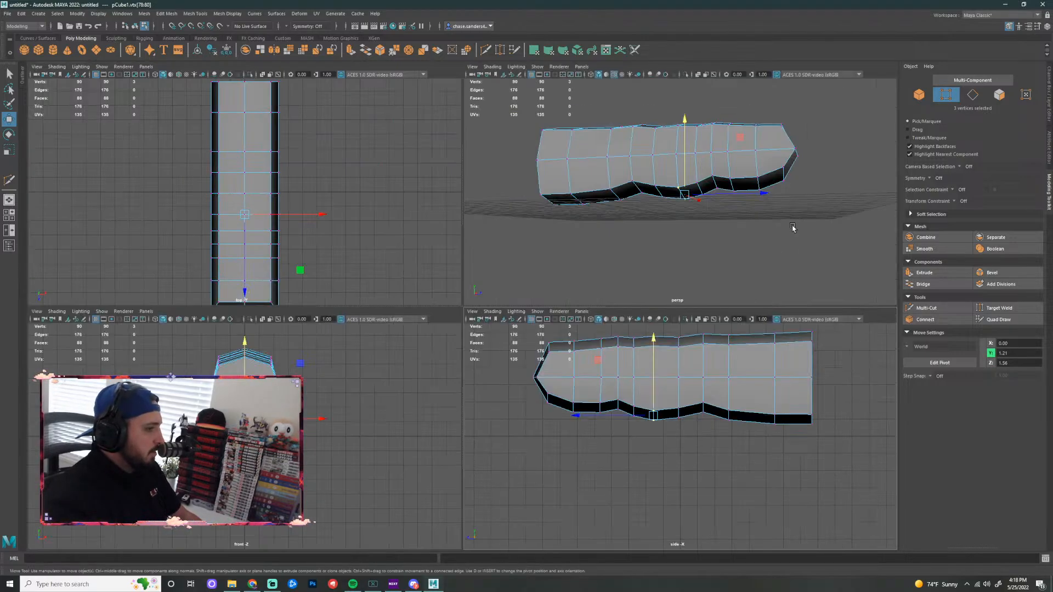
key("space")
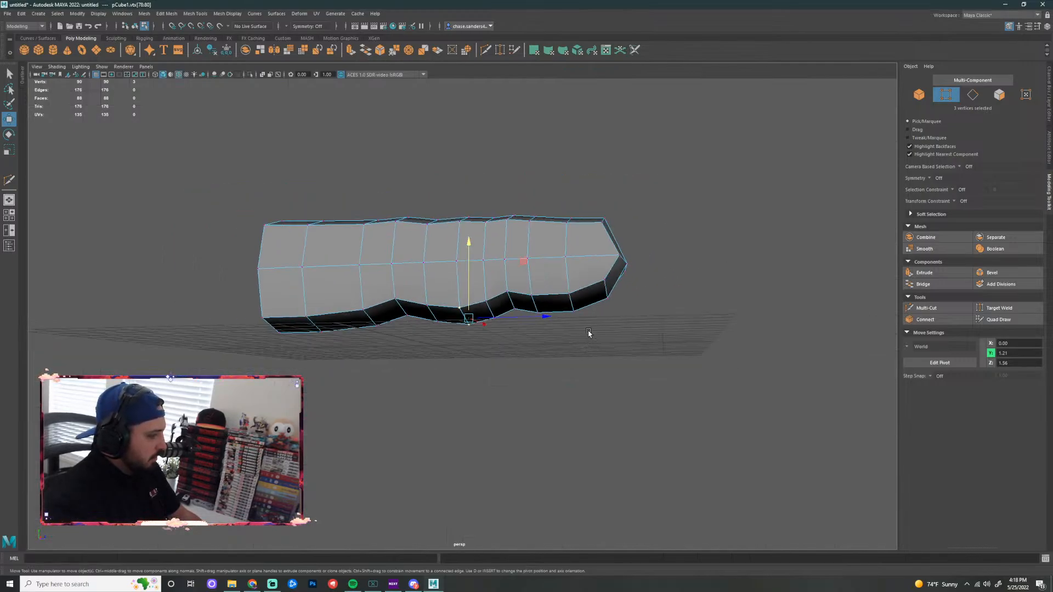
left_click_drag(590, 332, 393, 328, "alt")
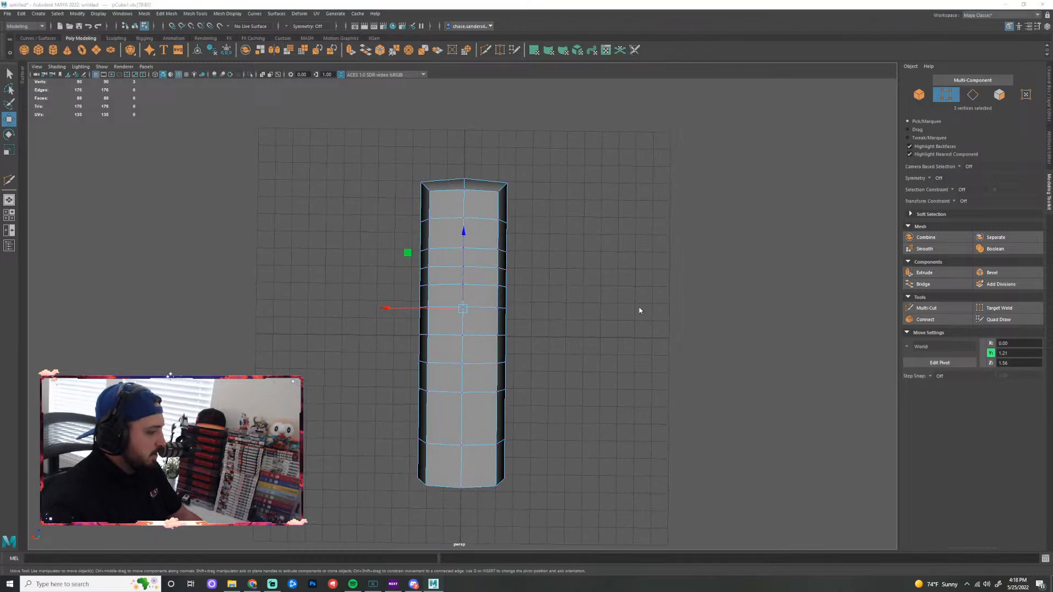
key("space")
key("space")
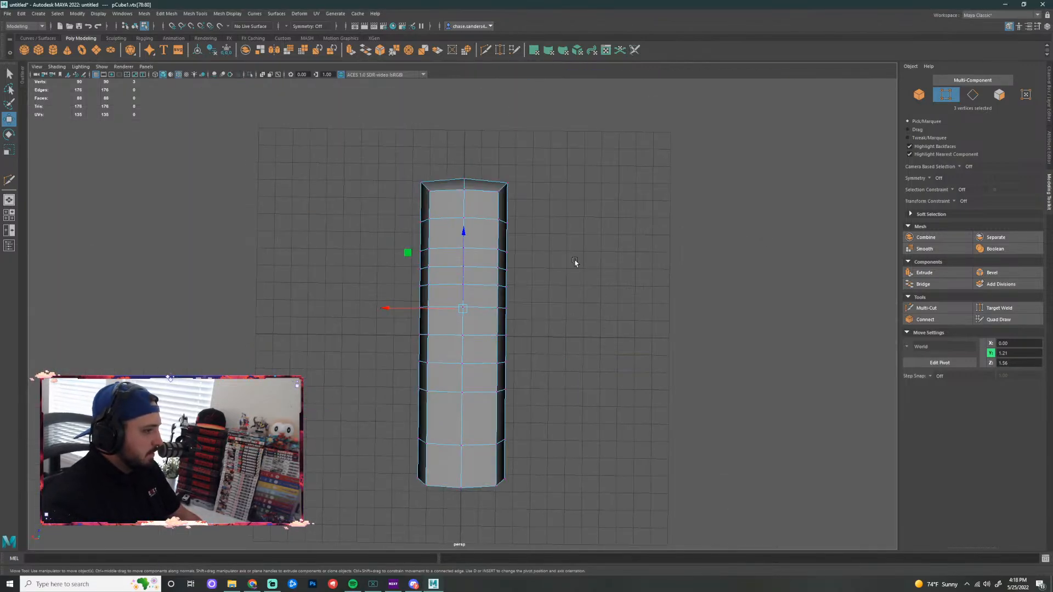
scroll(570, 285, "up", 3)
scroll(562, 318, "down", 3)
scroll(570, 331, "up", 2)
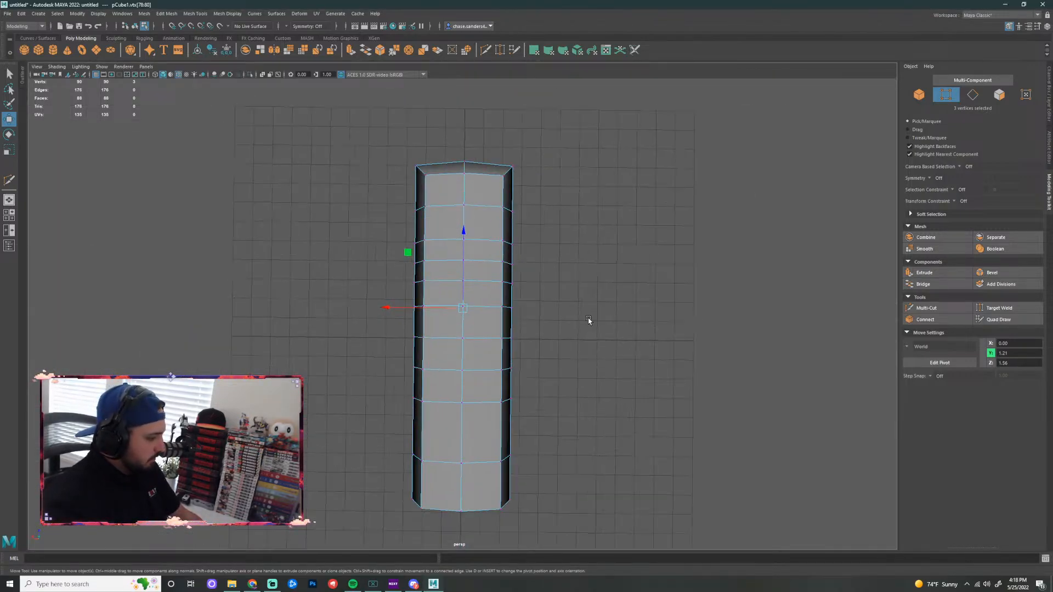
In the top view, move the side vertices of the +Z end face toward -Z and scale them inward along X to narrow the tip
key("space")
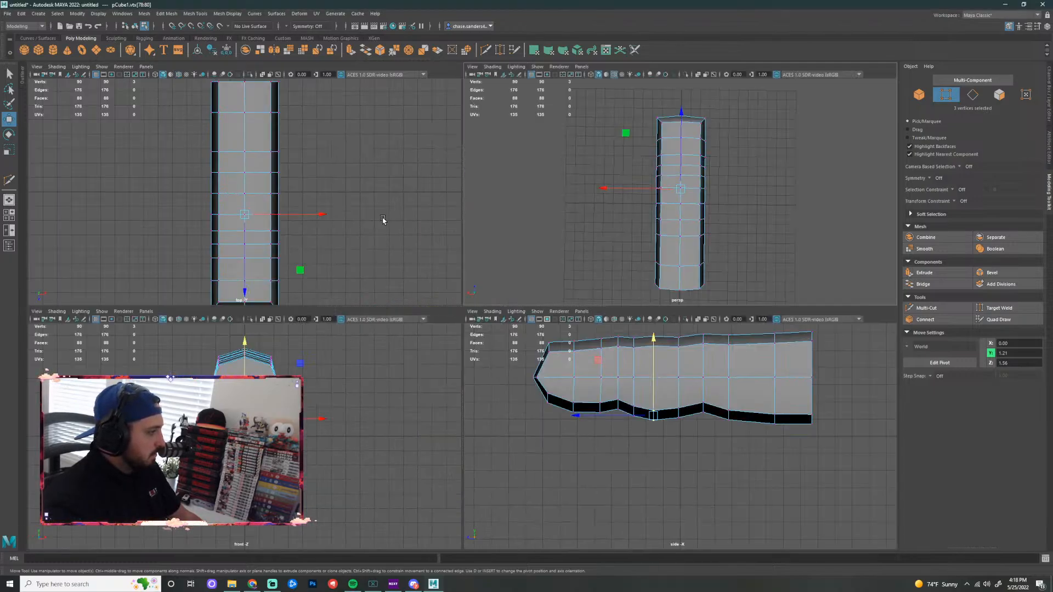
key("space")
scroll(477, 268, "down", 2)
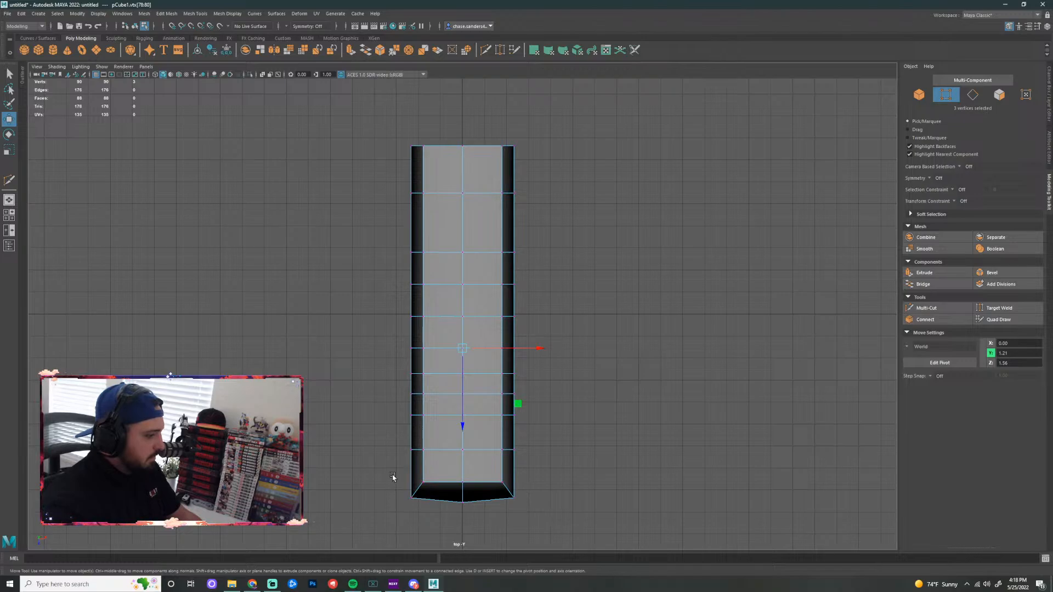
left_click_drag(393, 477, 436, 518)
left_click_drag(553, 472, 464, 525, "shift")
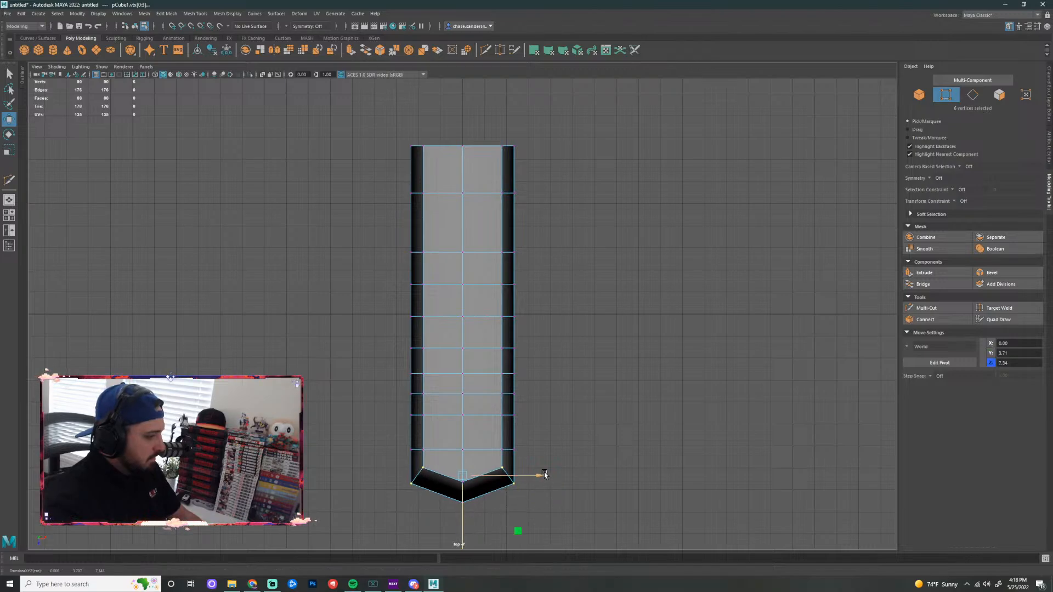
key("r")
left_click_drag(536, 476, 521, 478)
left_click(592, 418)
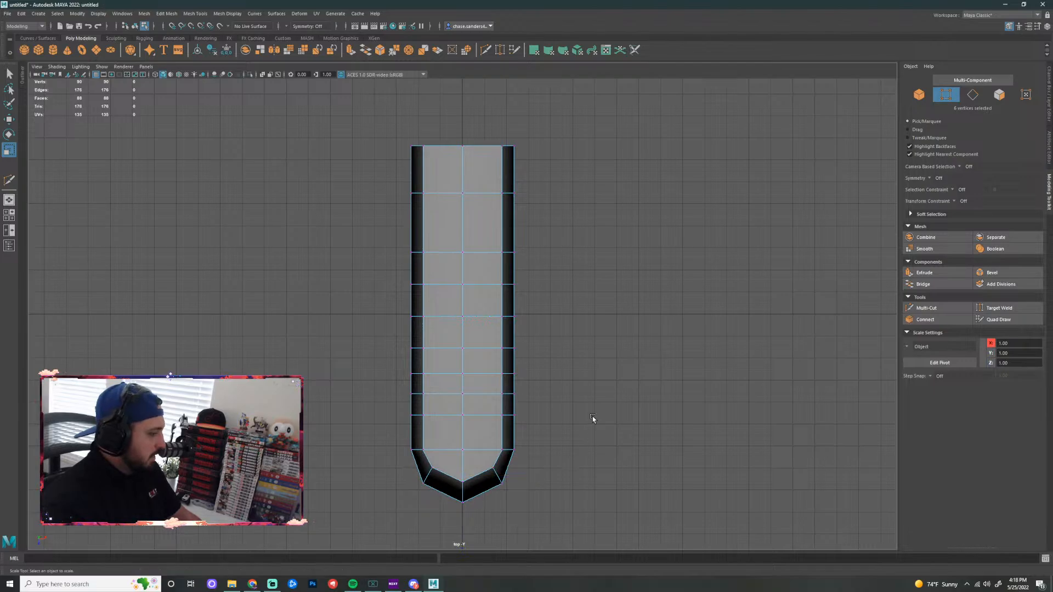
Move the side vertices of the +Z tip slightly toward the tip, to about 7.53 in Z
middle_click_drag(590, 419, 622, 293, "alt")
key("super")
left_click_drag(476, 330, 436, 389)
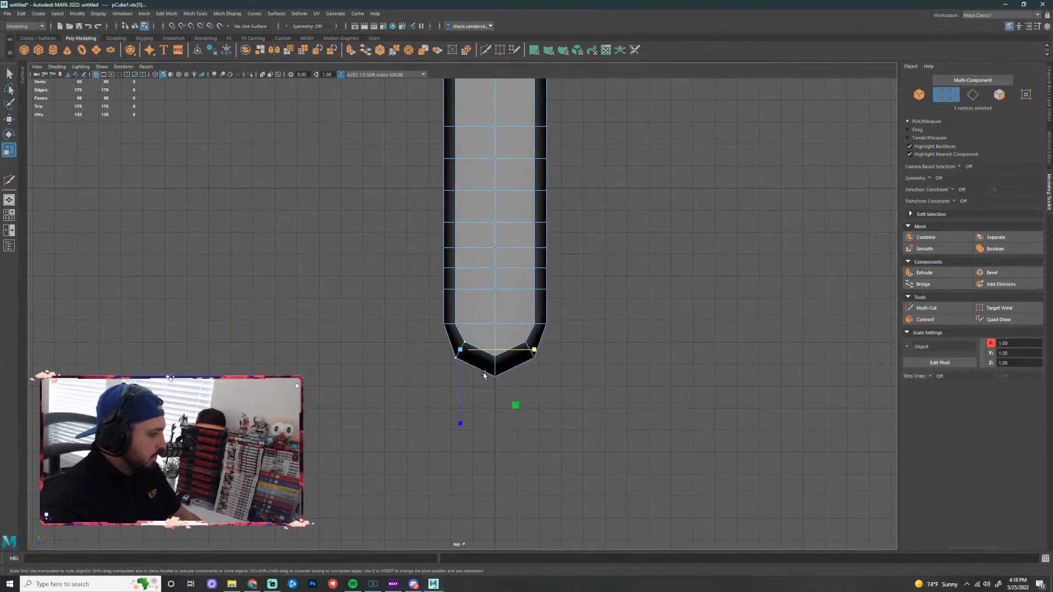
left_click_drag(520, 339, 548, 383, "shift")
key("w")
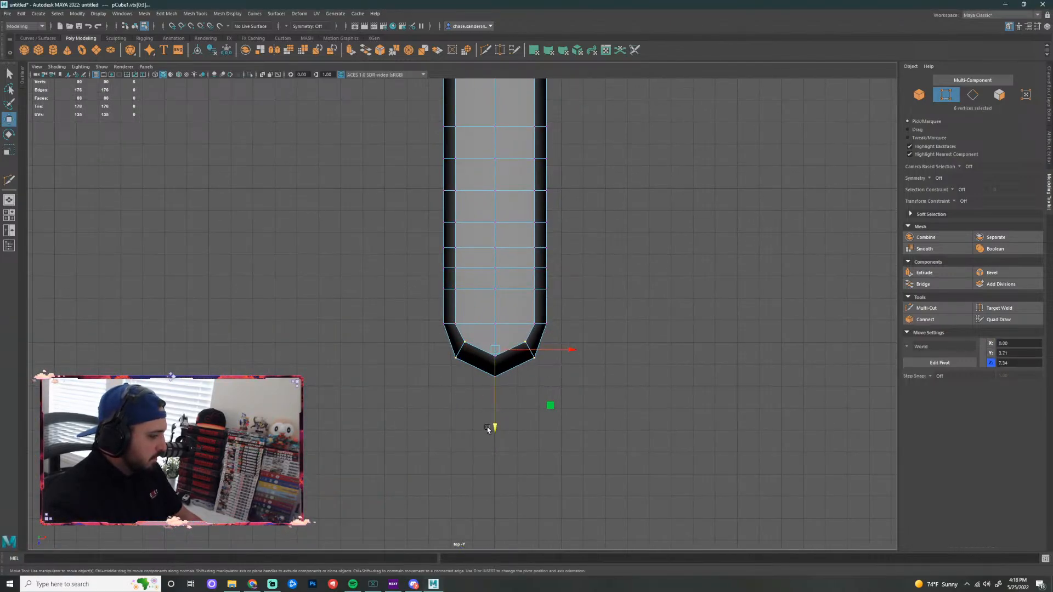
left_click_drag(496, 422, 497, 433)
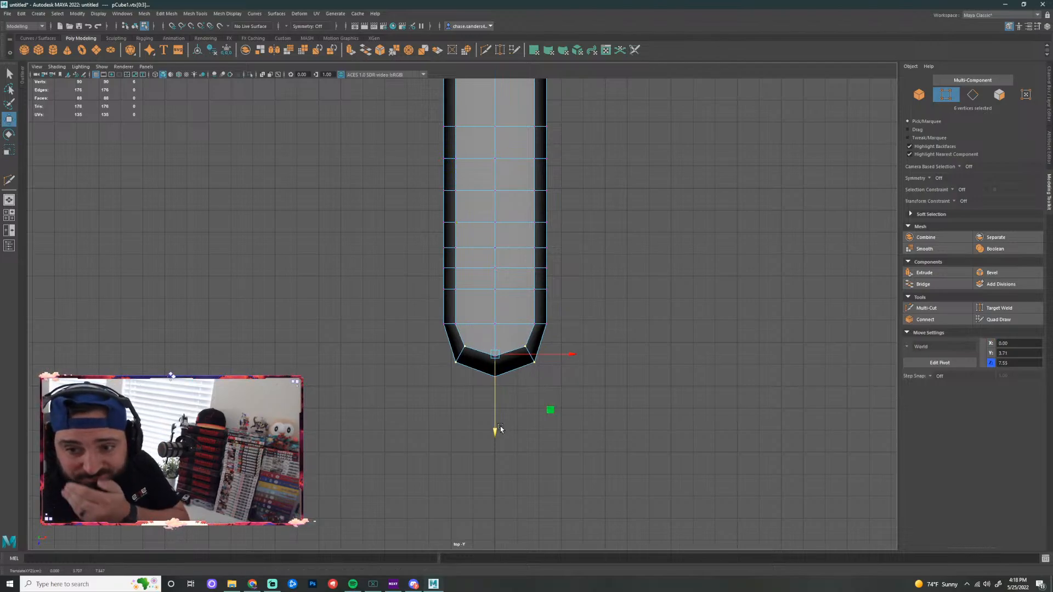
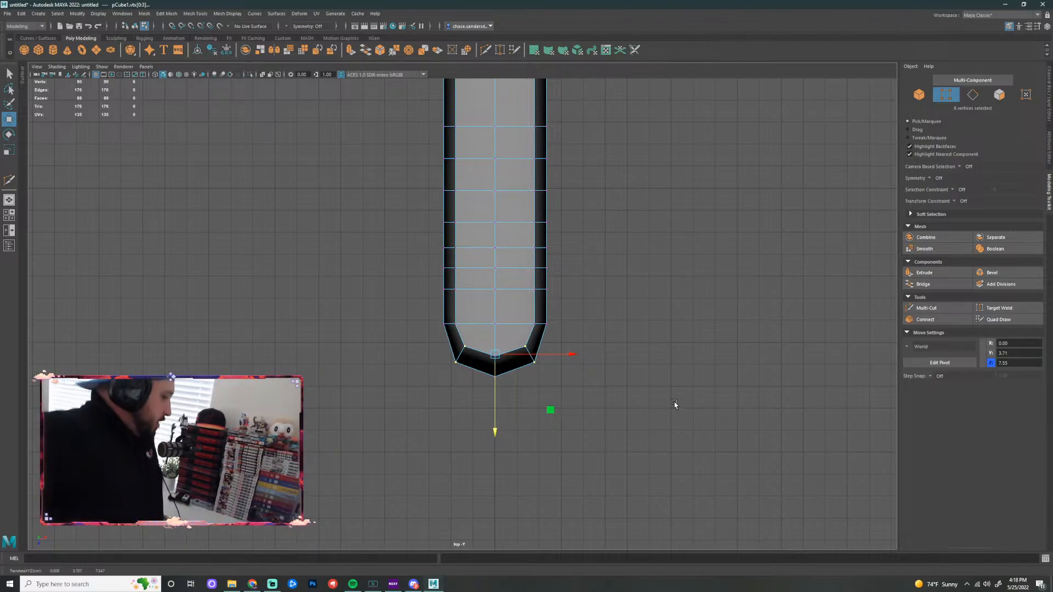
left_click(705, 264)
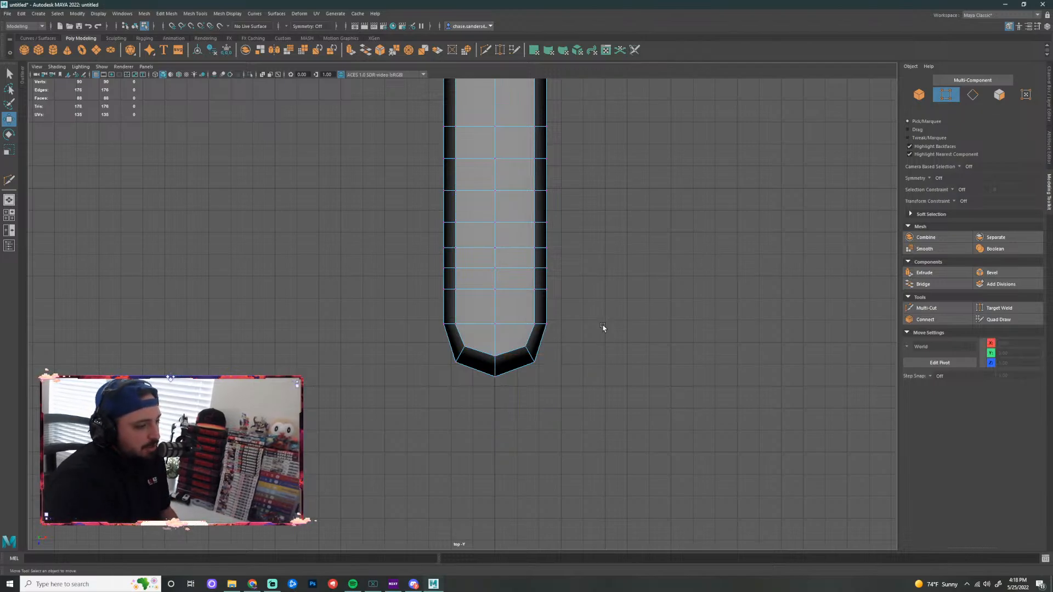
left_click_drag(613, 323, 644, 366)
left_click_drag(584, 406, 572, 385)
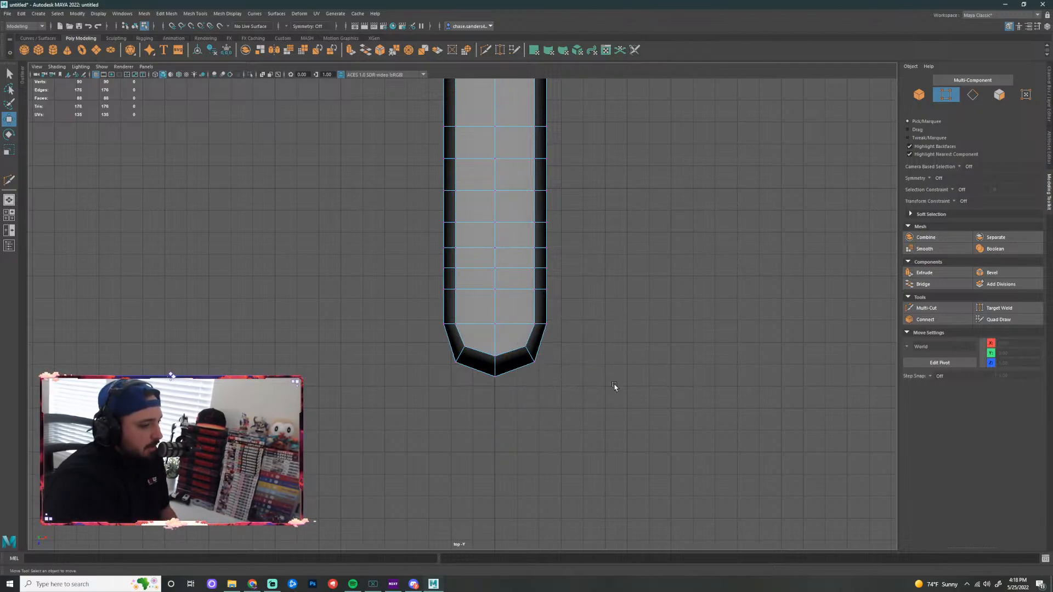
left_click_drag(732, 290, 606, 451)
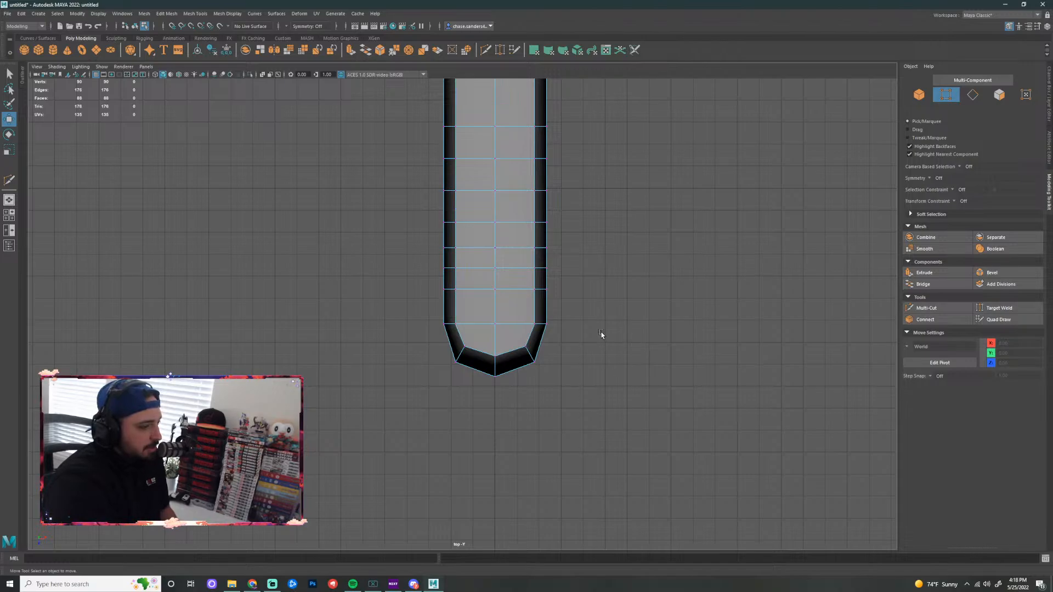
left_click_drag(520, 405, 521, 404)
left_click(584, 353)
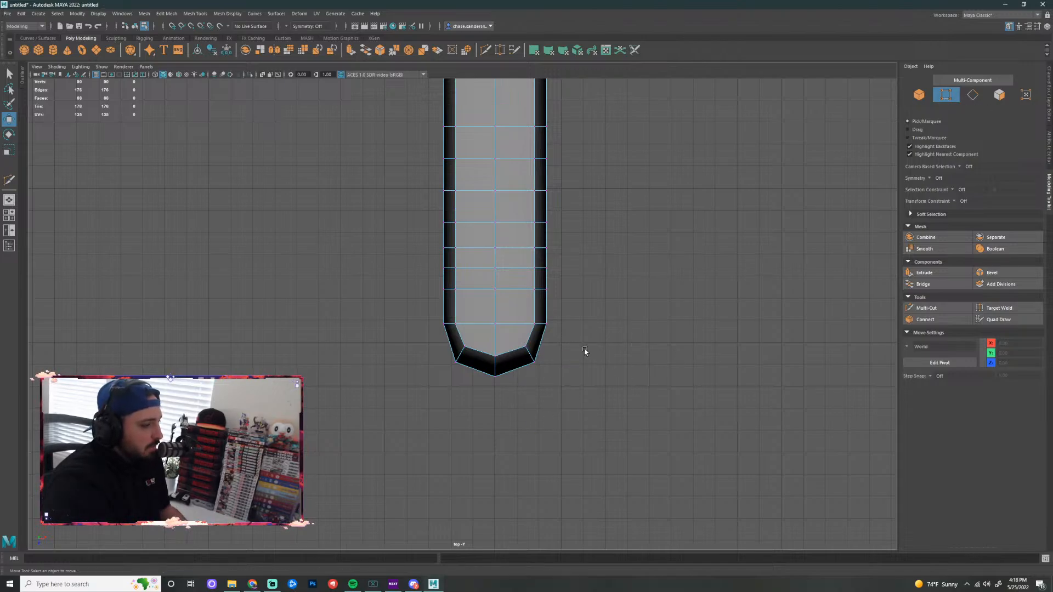
left_click_drag(573, 322, 504, 404)
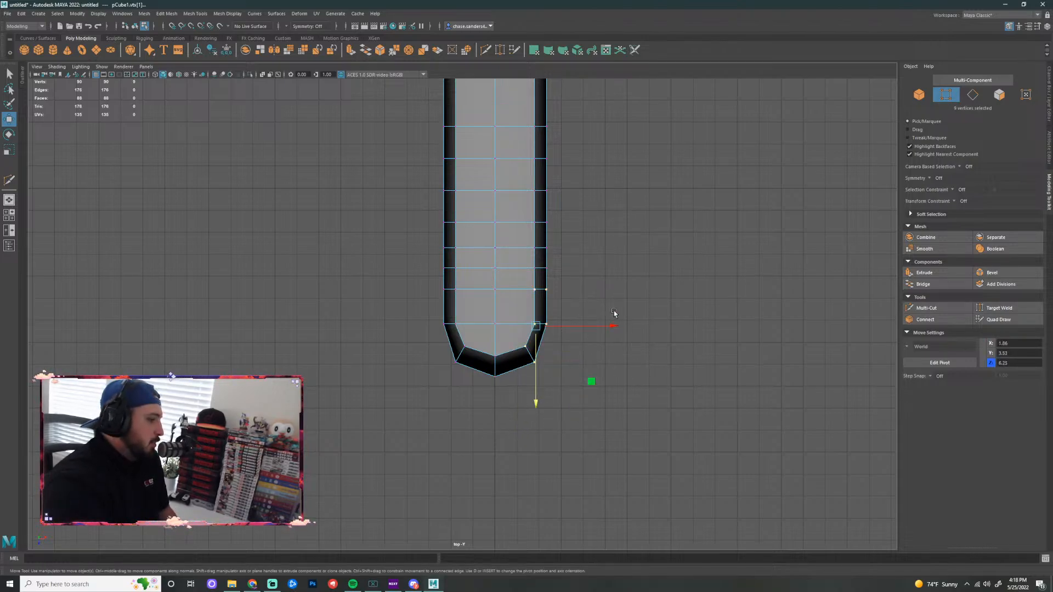
left_click(626, 448)
Move the tip's side vertices back to about 7.47 in Z and the whole loop next to the tip back to about 5.72
left_click_drag(611, 460, 529, 353)
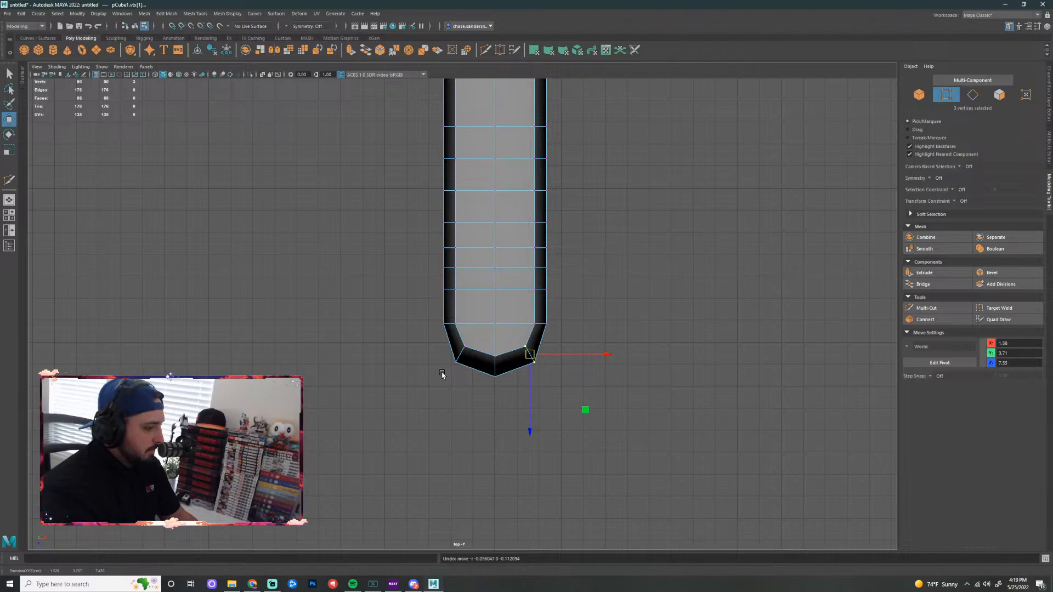
left_click_drag(442, 374, 472, 343, "shift")
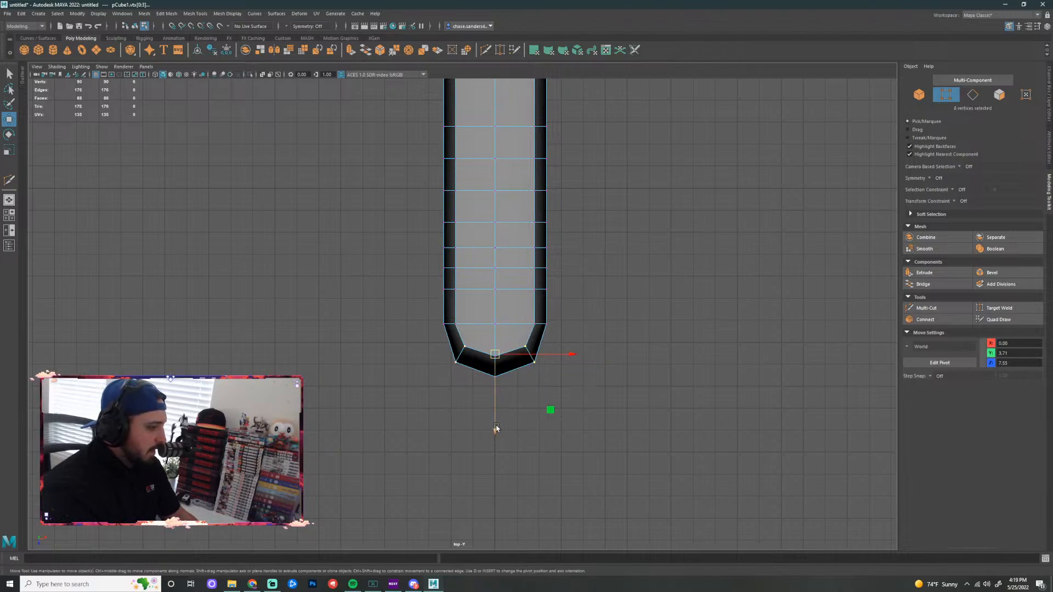
left_click_drag(495, 428, 496, 426)
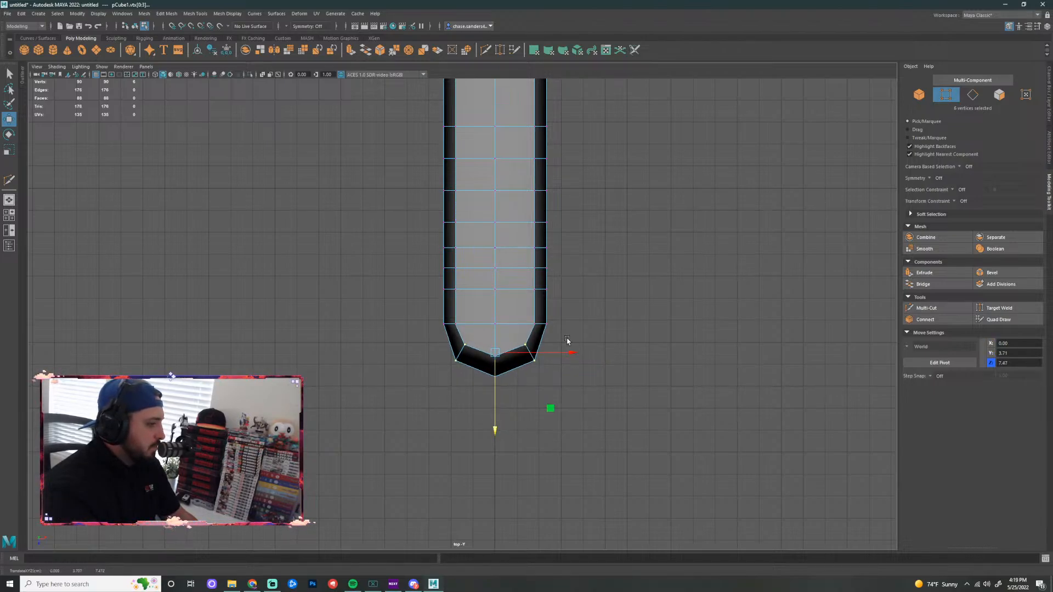
left_click_drag(568, 310, 426, 340)
left_click_drag(497, 407, 499, 397)
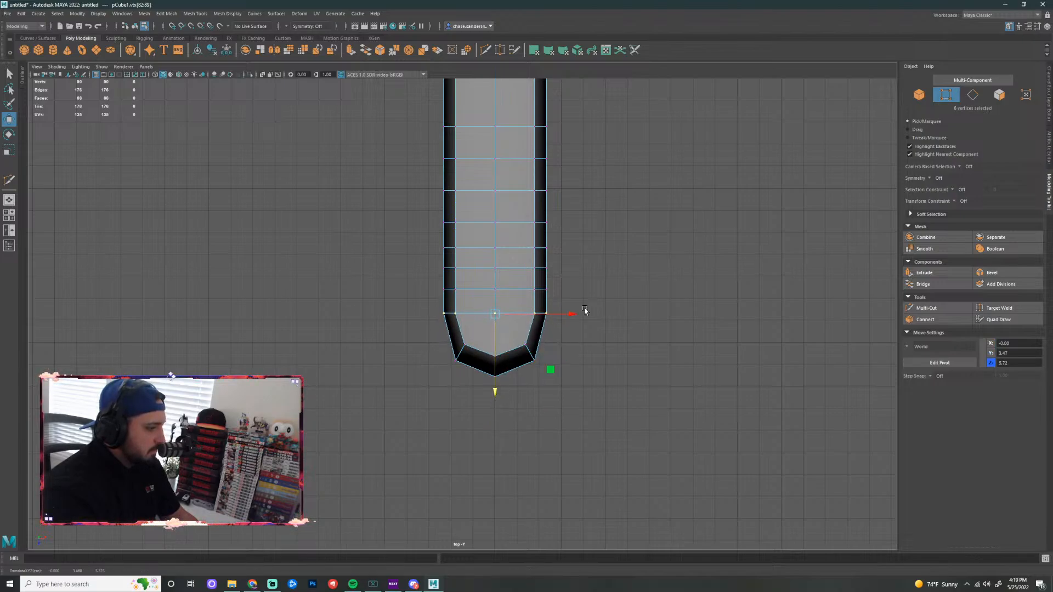
Select the side vertices of the +Z bend's middle loop, and switch the selection to the side vertices of its inner loop
scroll(673, 308, "down", 2)
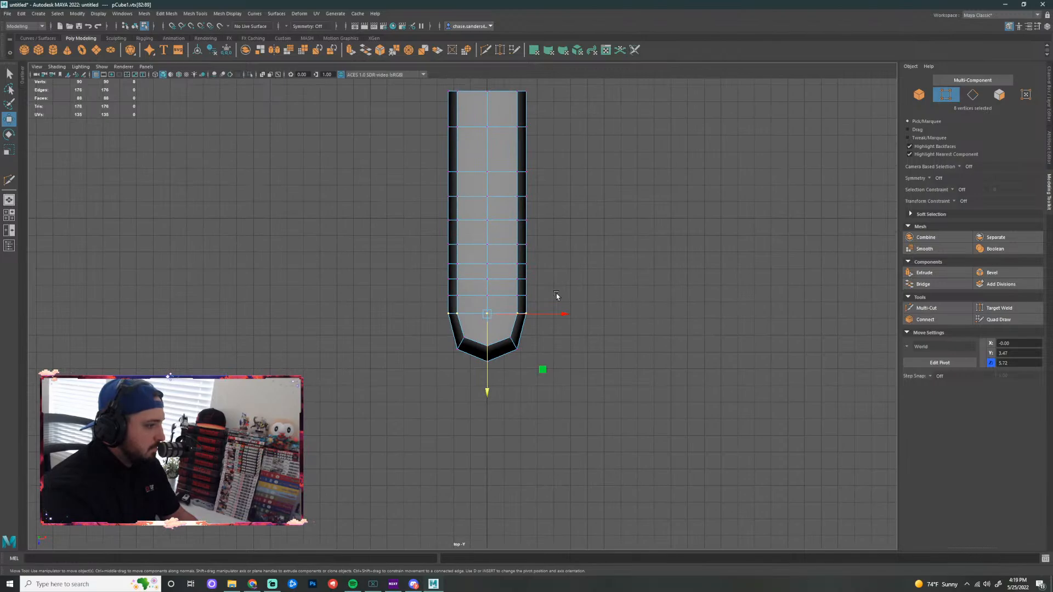
scroll(556, 294, "up", 2)
left_click_drag(417, 247, 480, 262)
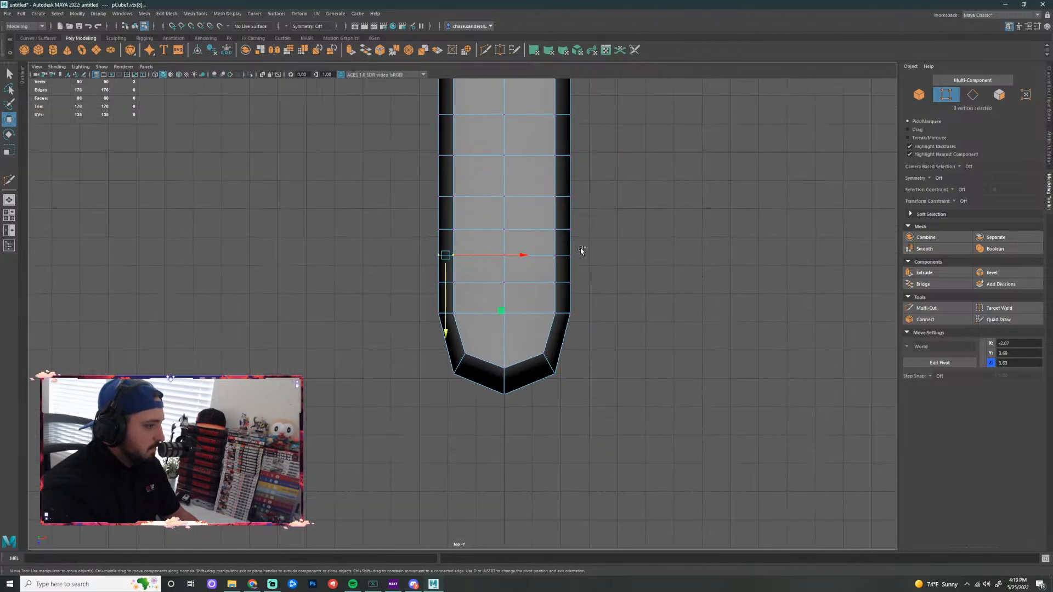
left_click_drag(581, 251, 540, 261, "shift")
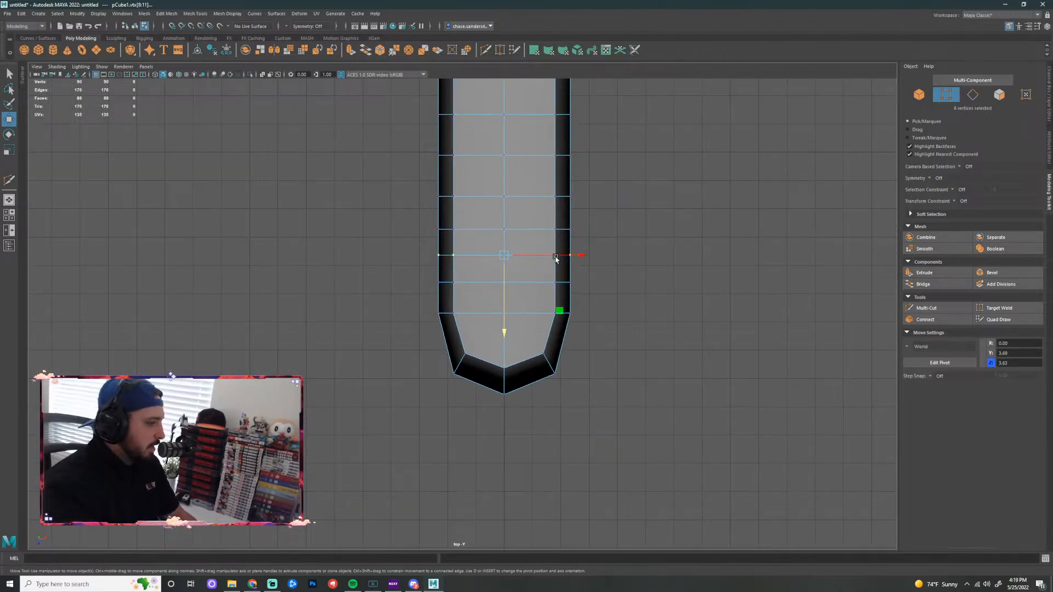
left_click_drag(597, 220, 550, 240)
left_click_drag(421, 222, 476, 239, "shift")
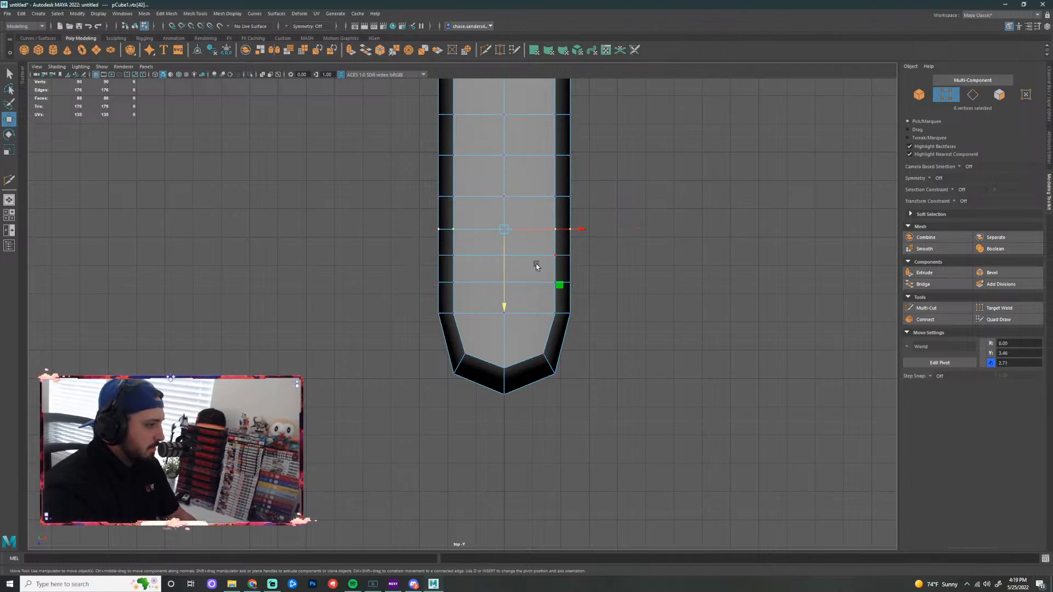
Examine the rounded fingertip from above in the perspective view
key("space")
key("space")
left_click_drag(764, 214, 568, 244, "alt")
key("super")
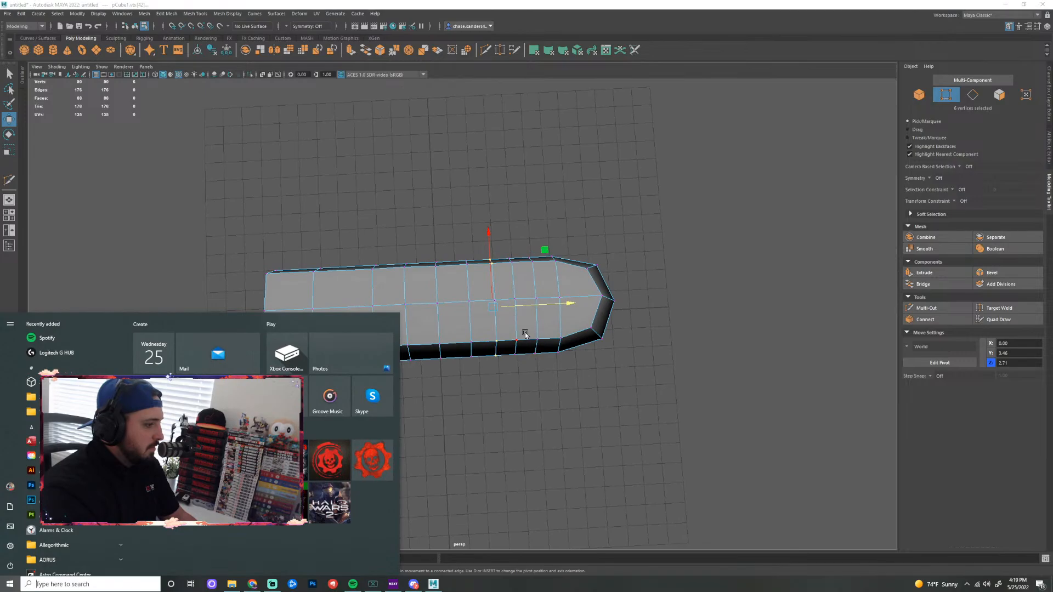
left_click_drag(557, 401, 656, 355, "alt")
key("super")
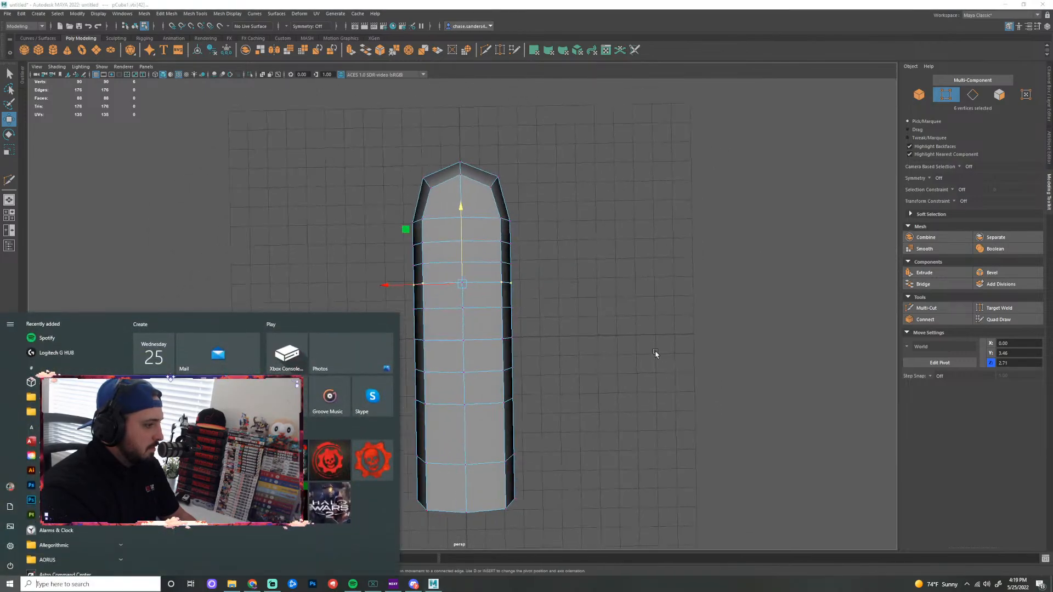
Narrow the third edge loop from the tip of the finger-shaped mesh by scaling it inward along X
left_click(655, 354)
right_click_drag(492, 265, 488, 257)
double_click(490, 264)
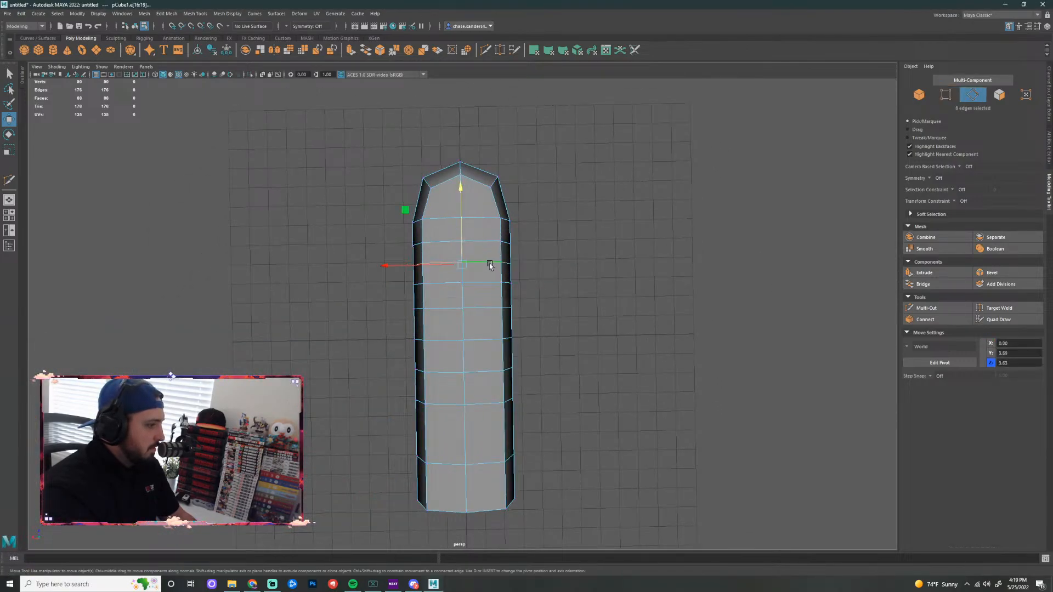
key("r")
left_click_drag(386, 266, 395, 268)
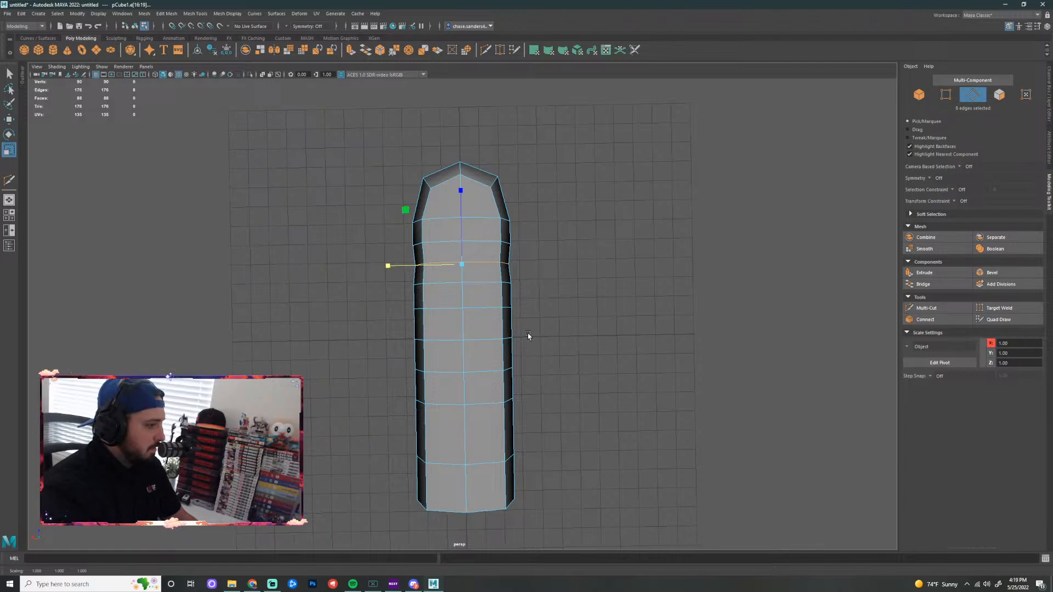
Widen the sixth, seventh and ninth edge loops from the tip by scaling each outward along X
double_click(453, 340)
left_click_drag(390, 340, 387, 369)
double_click(441, 373)
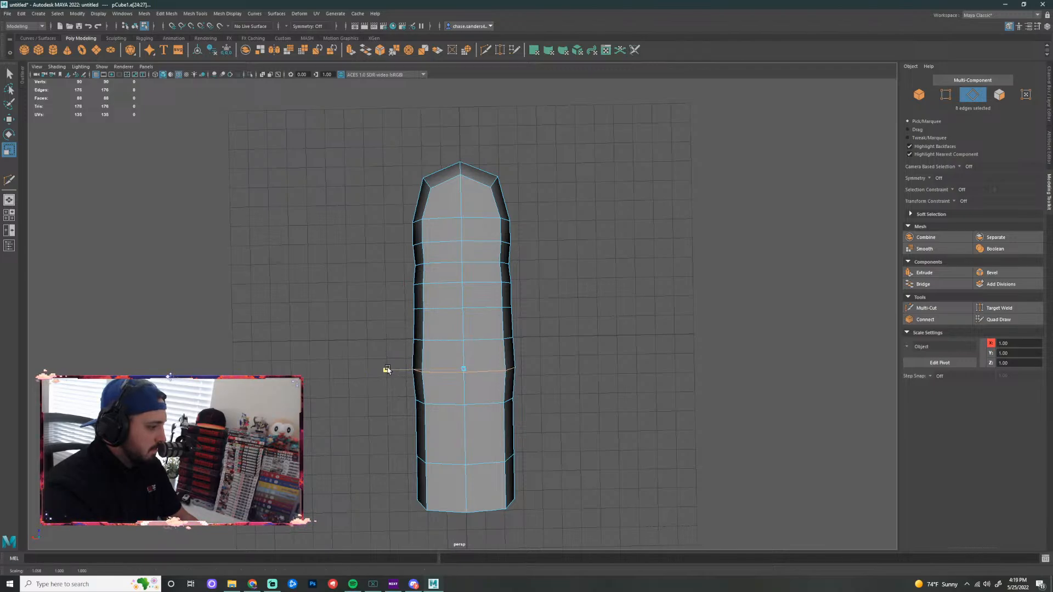
double_click(437, 455)
left_click_drag(389, 457, 387, 457)
Select the vertices at the open base end of the mesh and scale them outward along X to flare it
double_click(442, 514)
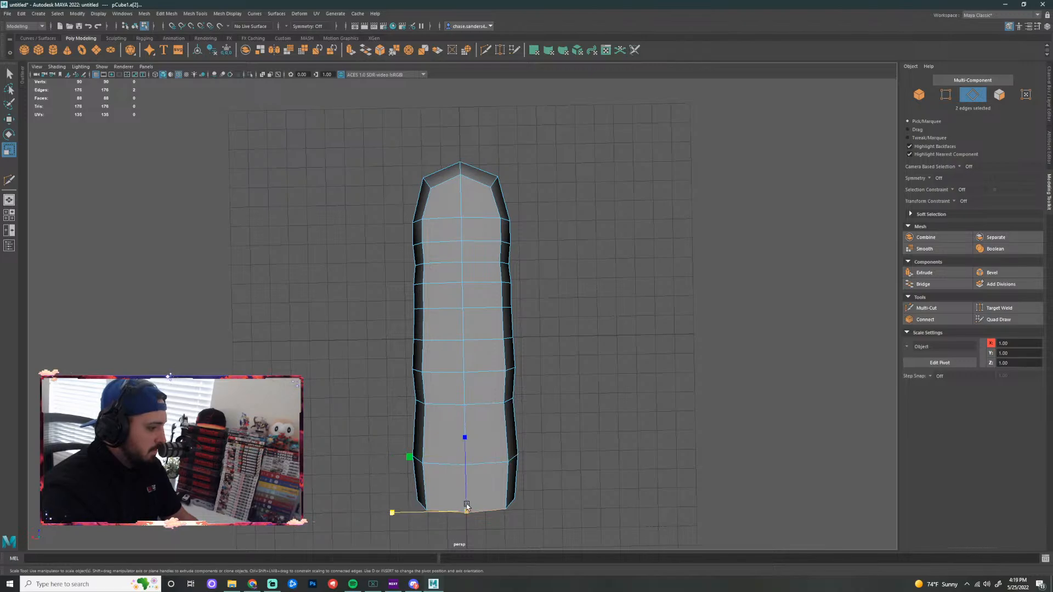
middle_click_drag(525, 460, 542, 355, "alt")
right_click_drag(493, 357, 454, 360)
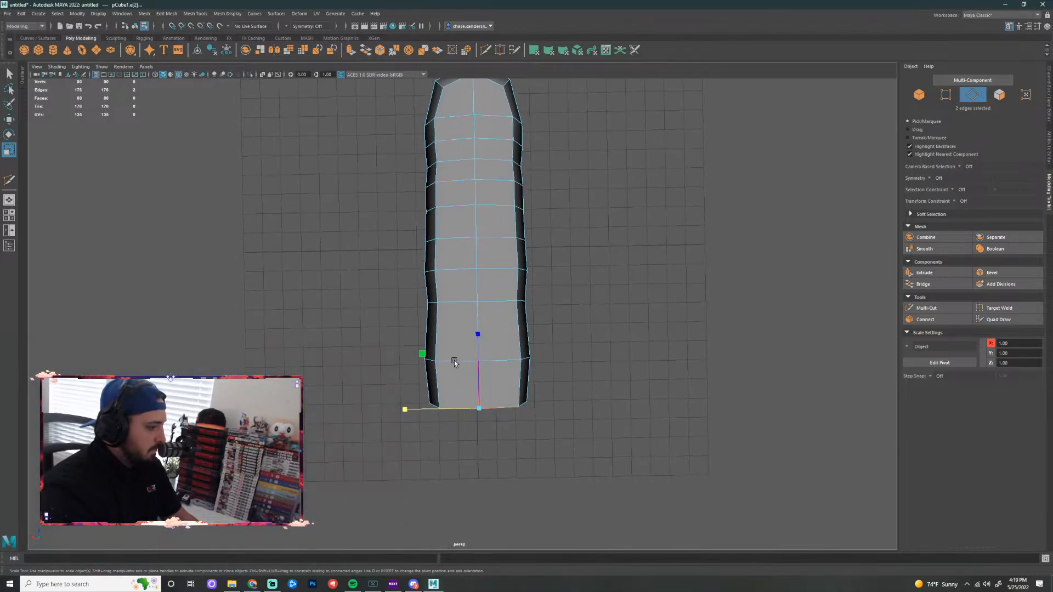
left_click_drag(569, 384, 403, 406)
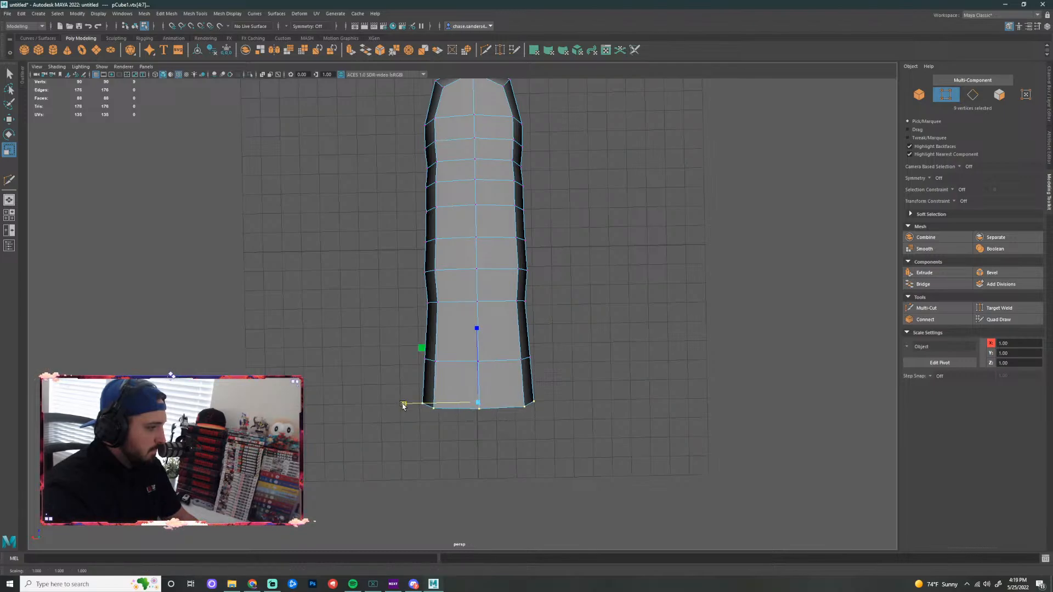
Even out the silhouette by rescaling the seventh and eighth edge loops from the tip along X
middle_click_drag(488, 277, 485, 362, "alt")
key("super")
right_click_drag(493, 360, 496, 334)
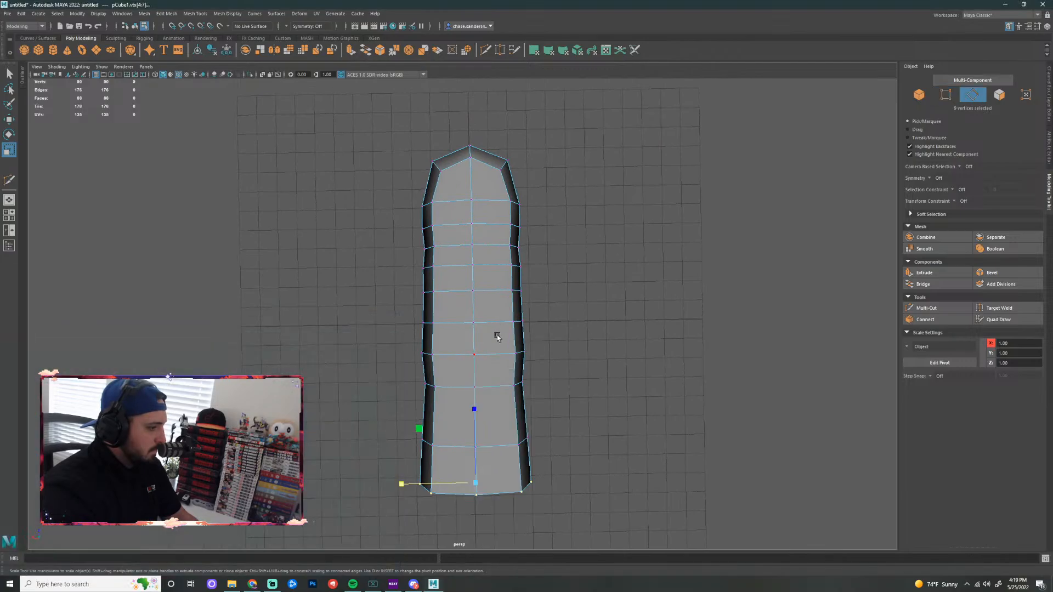
double_click(492, 360)
left_click_drag(400, 352, 399, 383)
double_click(445, 387)
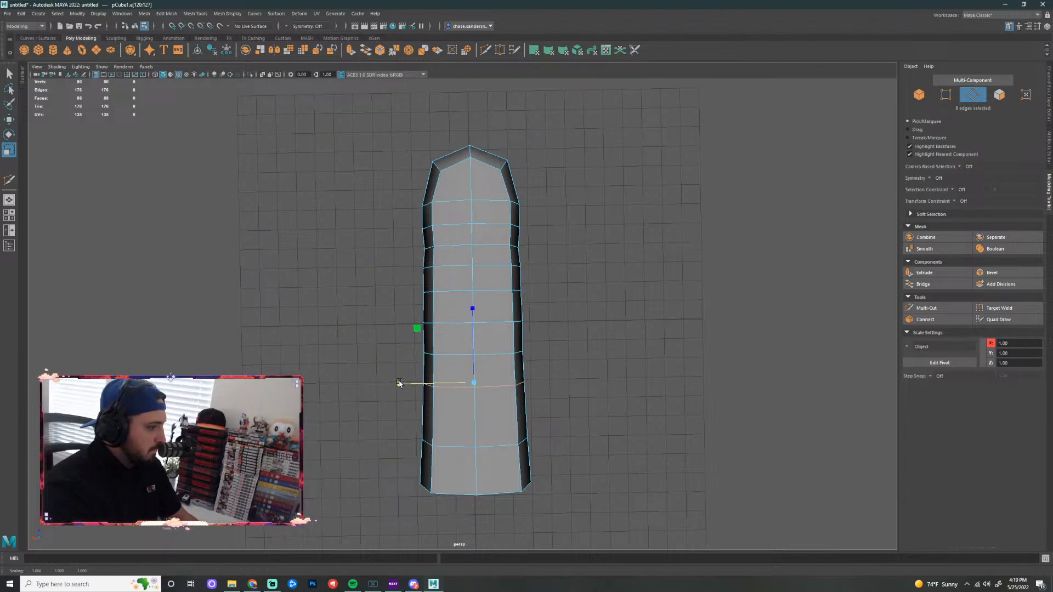
Narrow the third edge loop from the tip further along X and slightly widen the fifth, leaving nothing selected
left_click(444, 253)
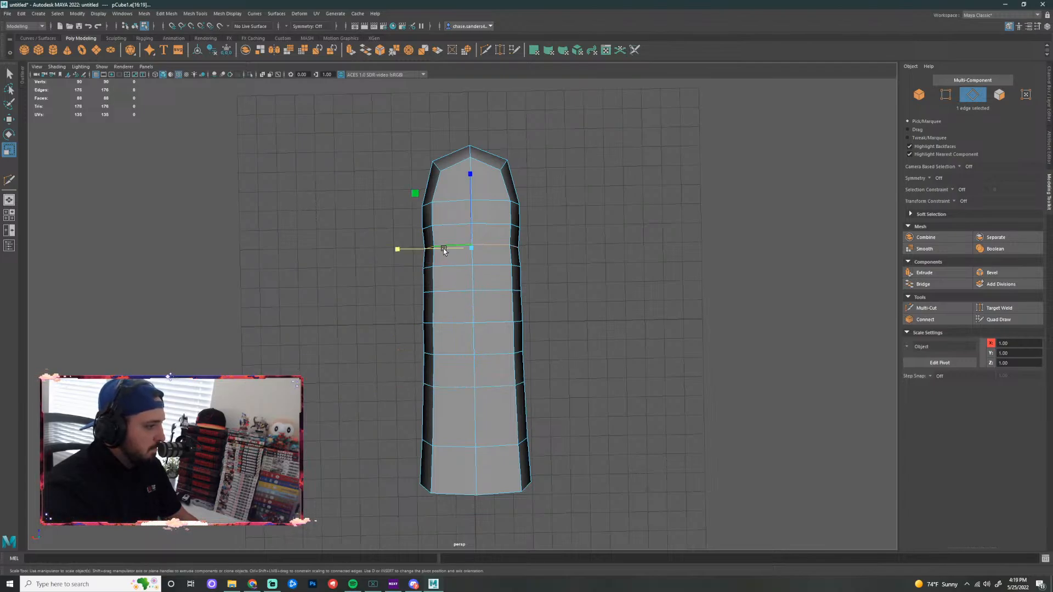
left_click(396, 249)
double_click(442, 291)
left_click_drag(397, 294, 396, 295)
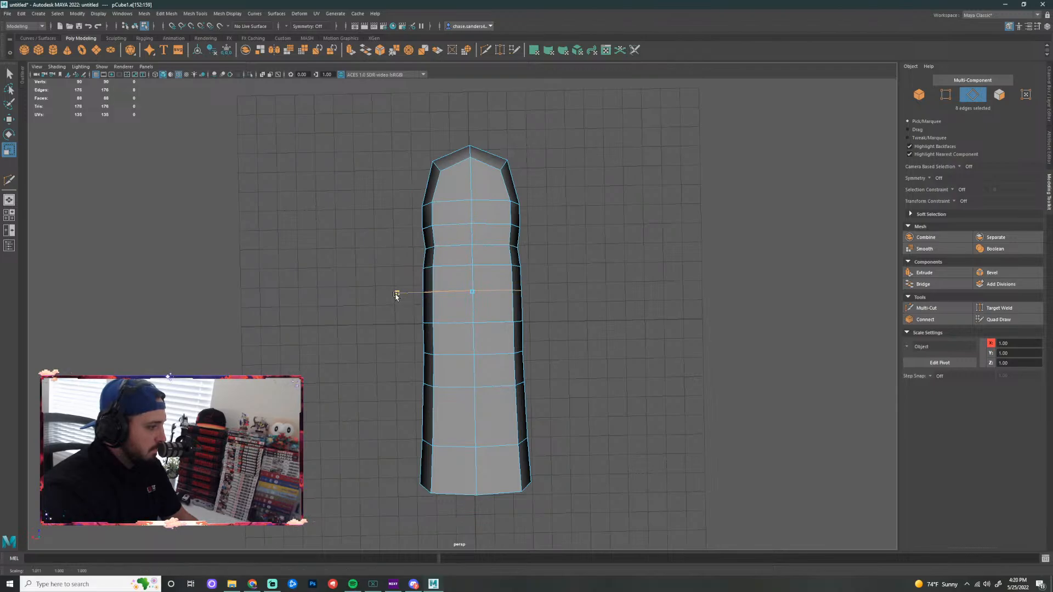
left_click(571, 258)
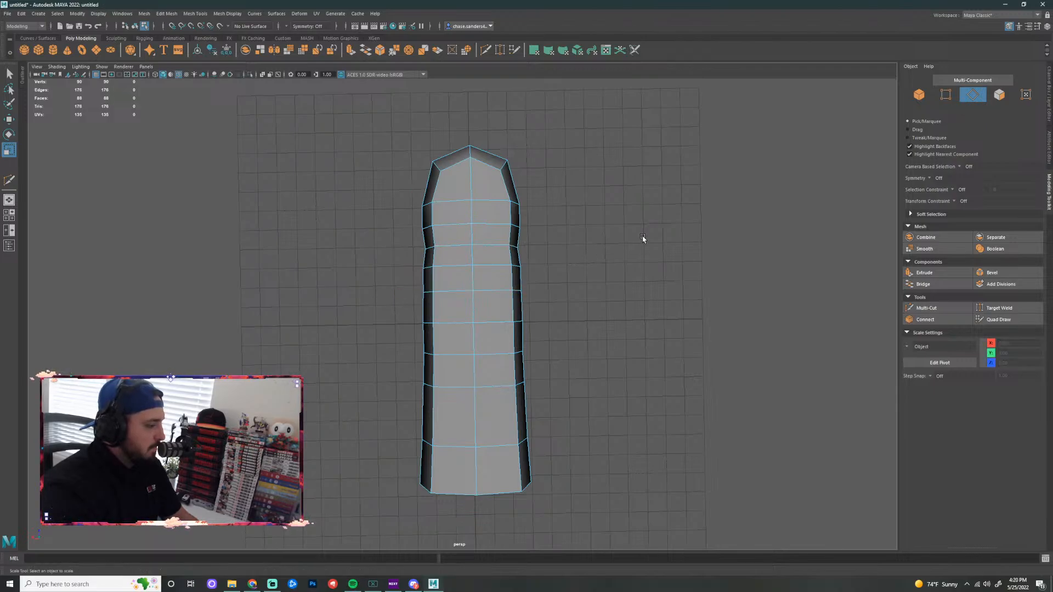
In the side view, try offsetting the move pivot of the seventh loop's midline vertices toward the base and reset it
scroll(636, 247, "down", 3)
left_click_drag(627, 258, 684, 279, "alt")
key("super")
key("super")
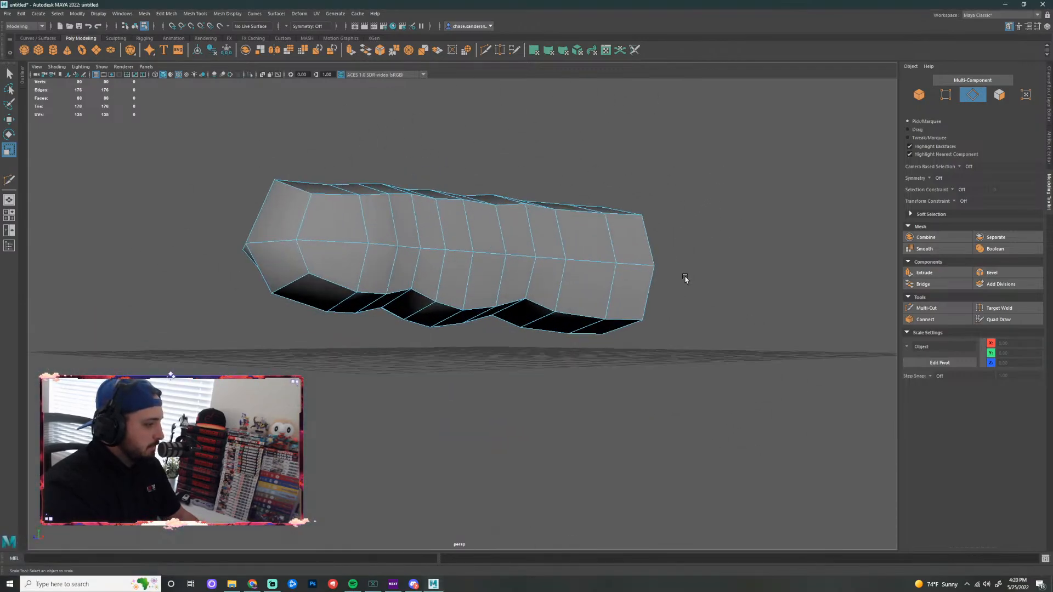
key("space")
key("space")
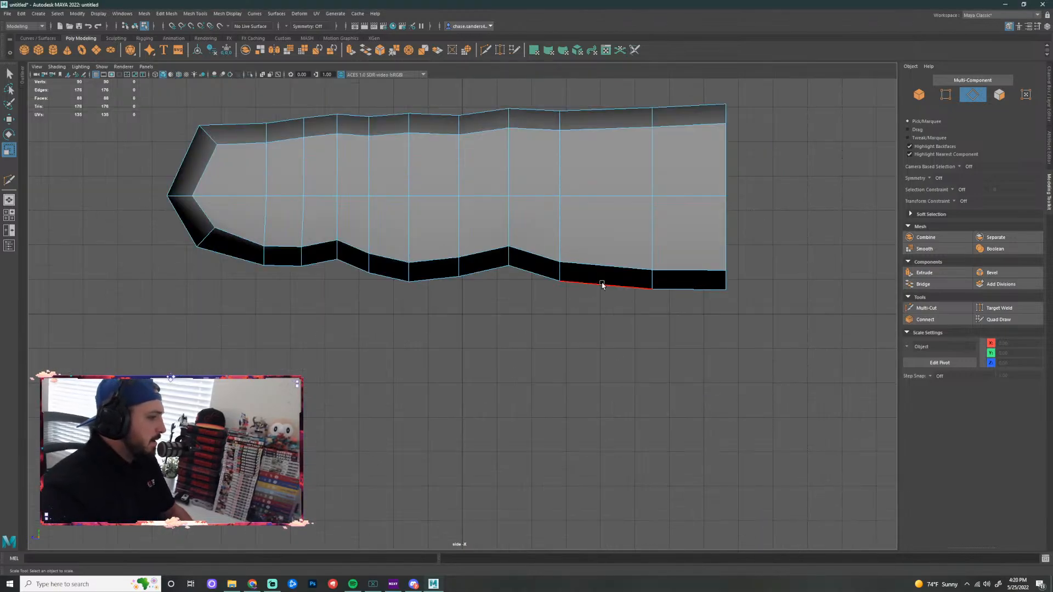
right_click_drag(528, 243, 504, 242)
left_click(514, 194)
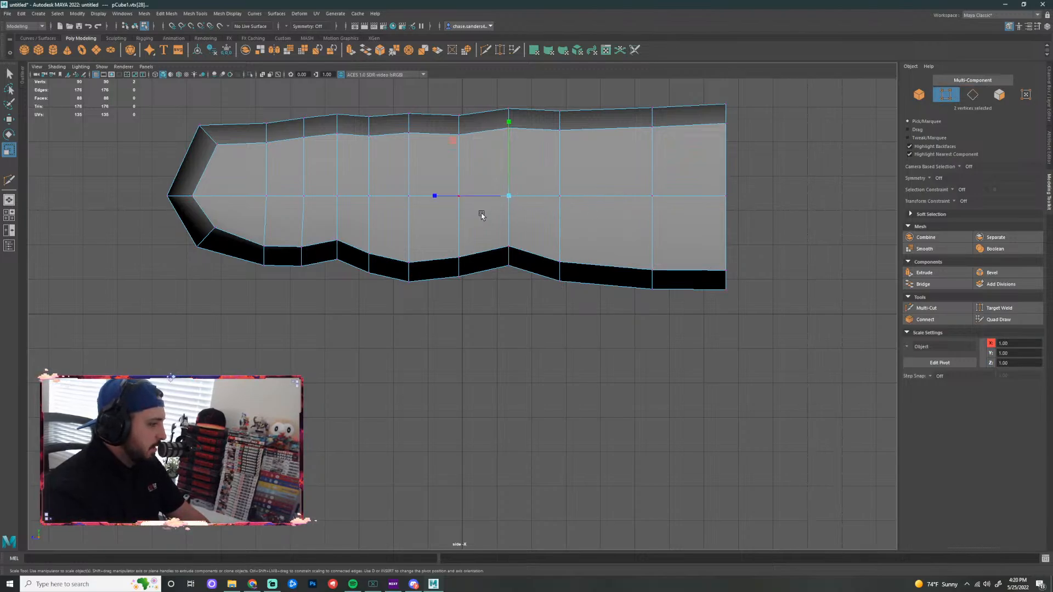
key("w")
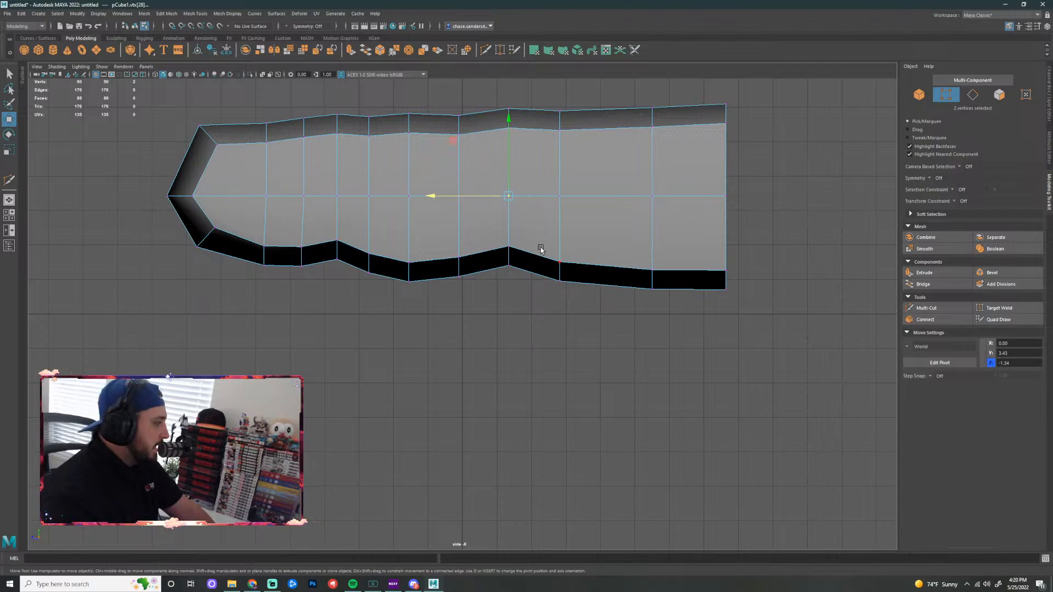
key("d")
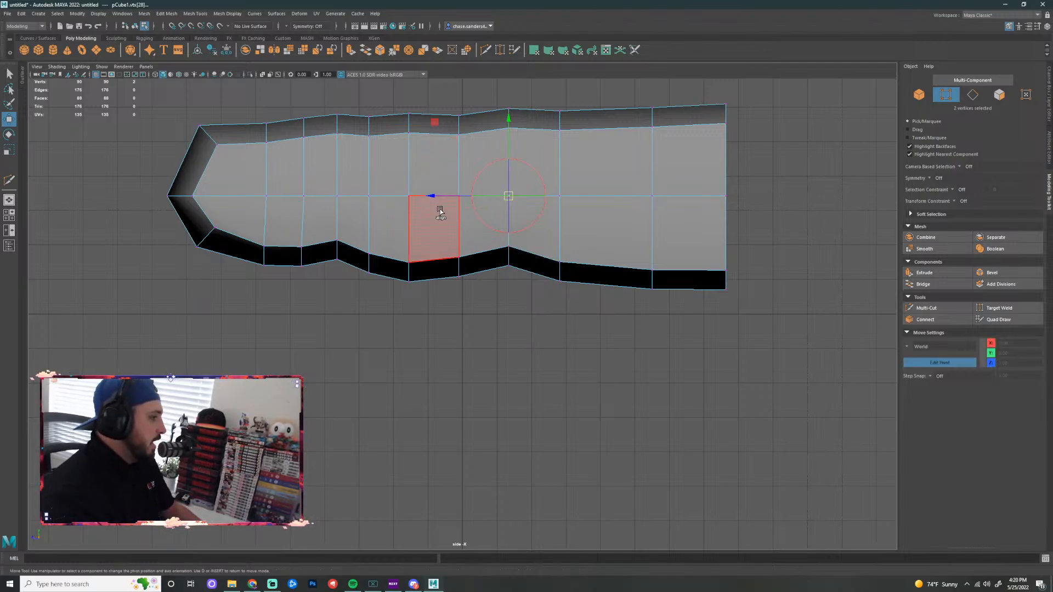
left_click_drag(438, 196, 503, 202)
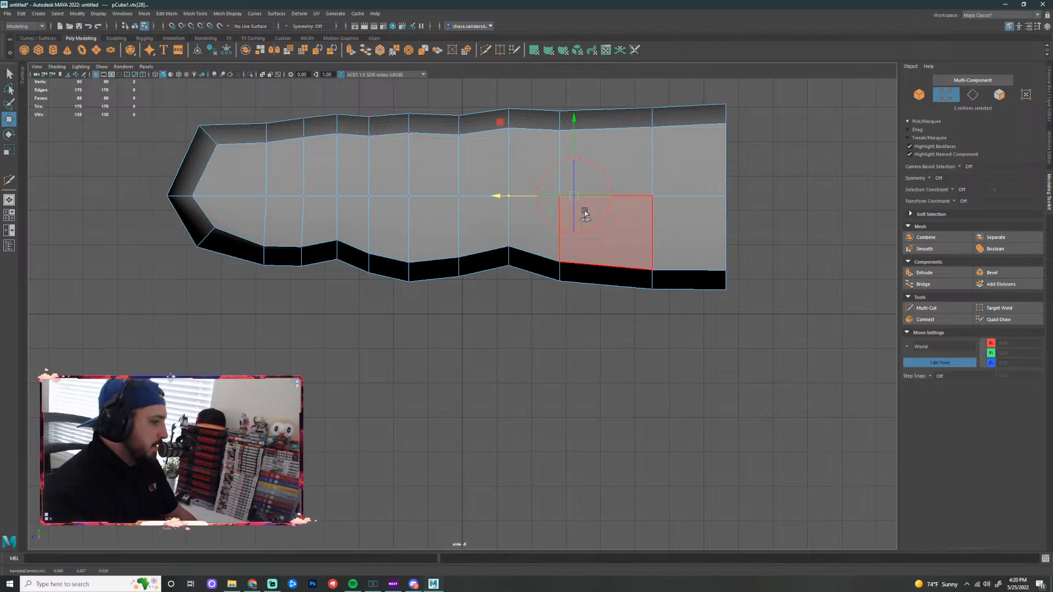
left_click(821, 277)
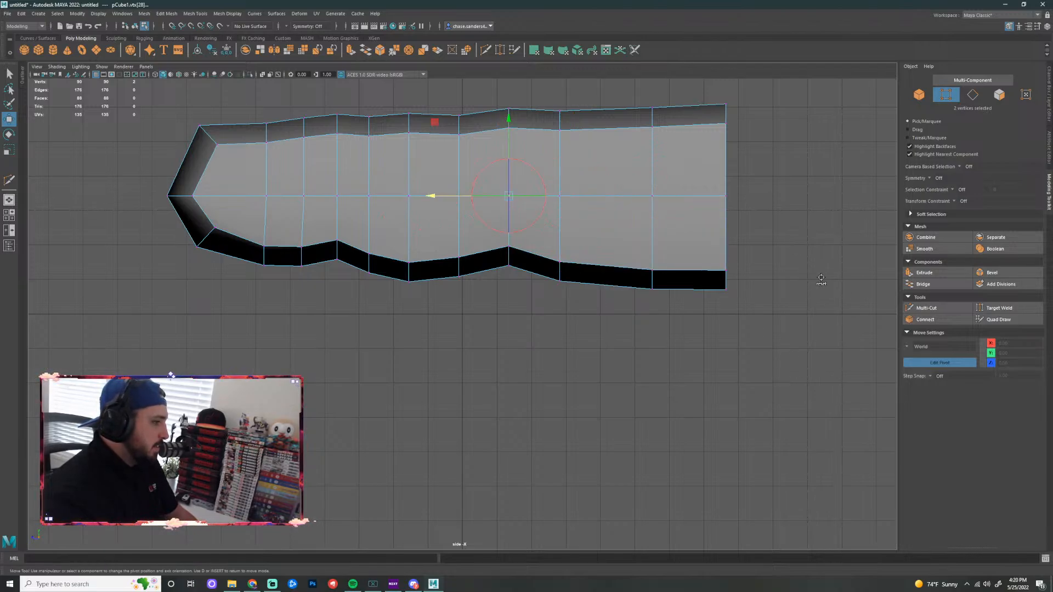
Try shifting the same vertices' pivot farther along Z toward the base end and reset it to the selection
left_click_drag(437, 196, 743, 332)
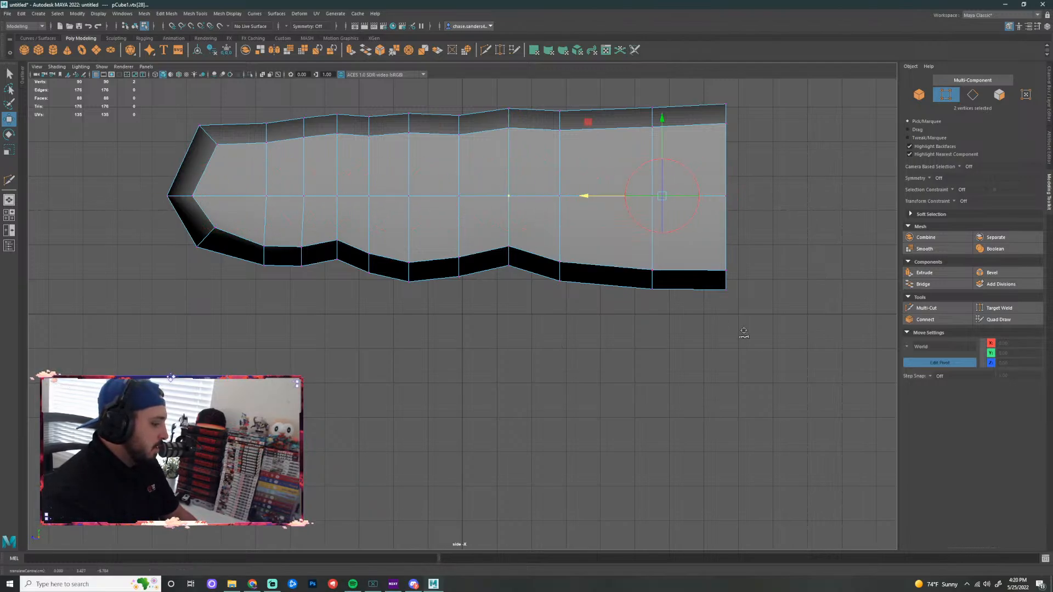
key("d")
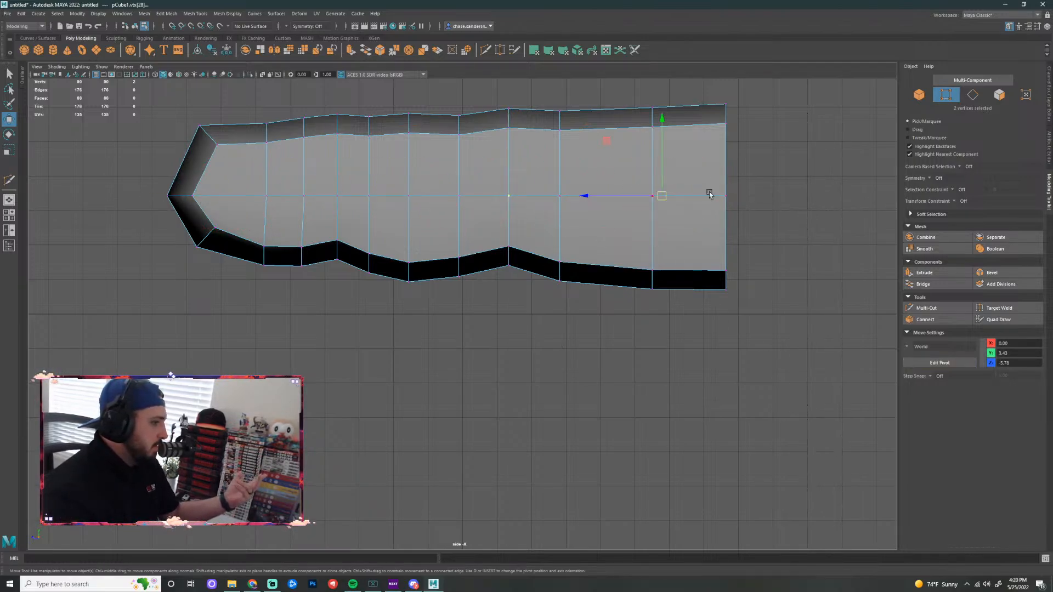
key("d")
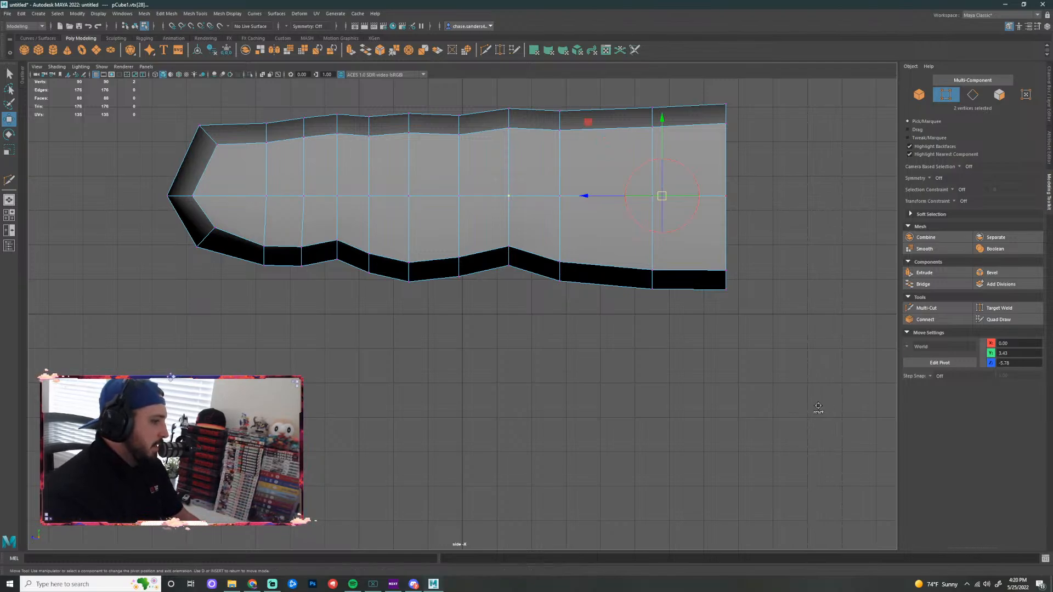
left_click(740, 348)
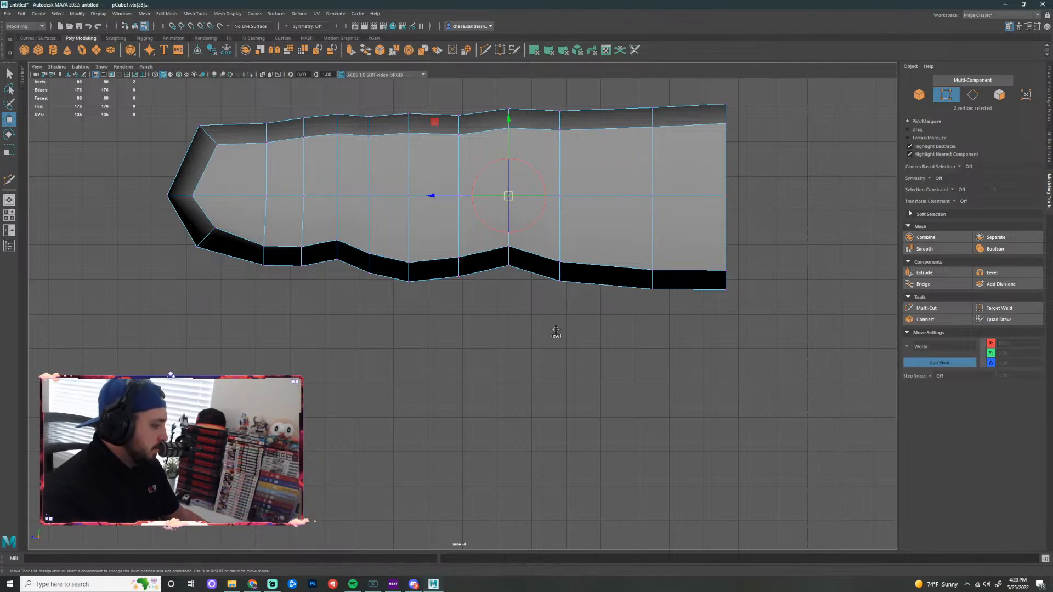
key("d")
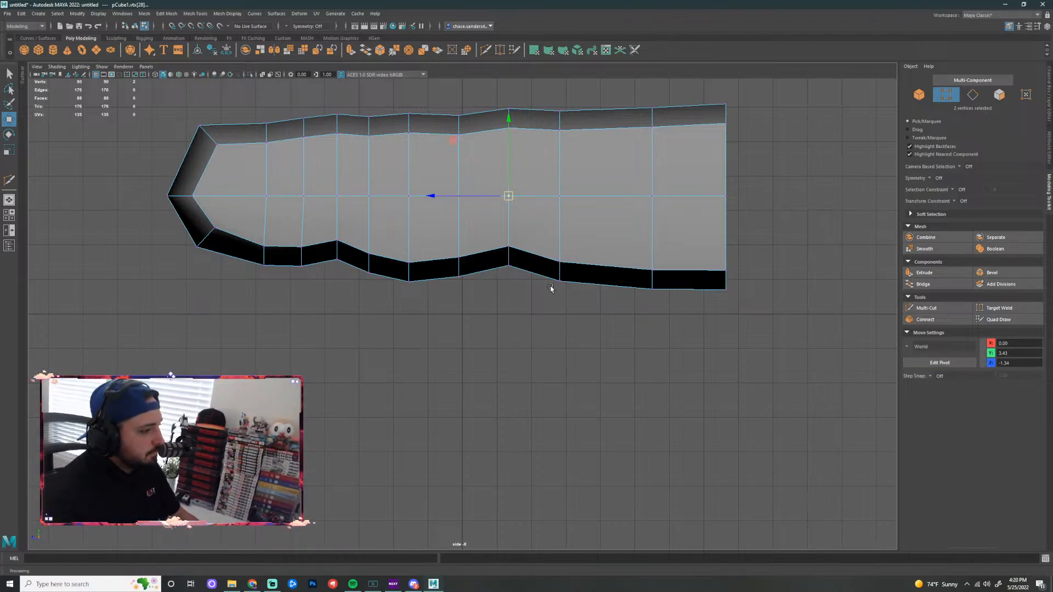
Return to object selection and inspect the mesh with smooth preview in perspective, comparing it with the unsmoothed form
left_click_drag(477, 244, 478, 344)
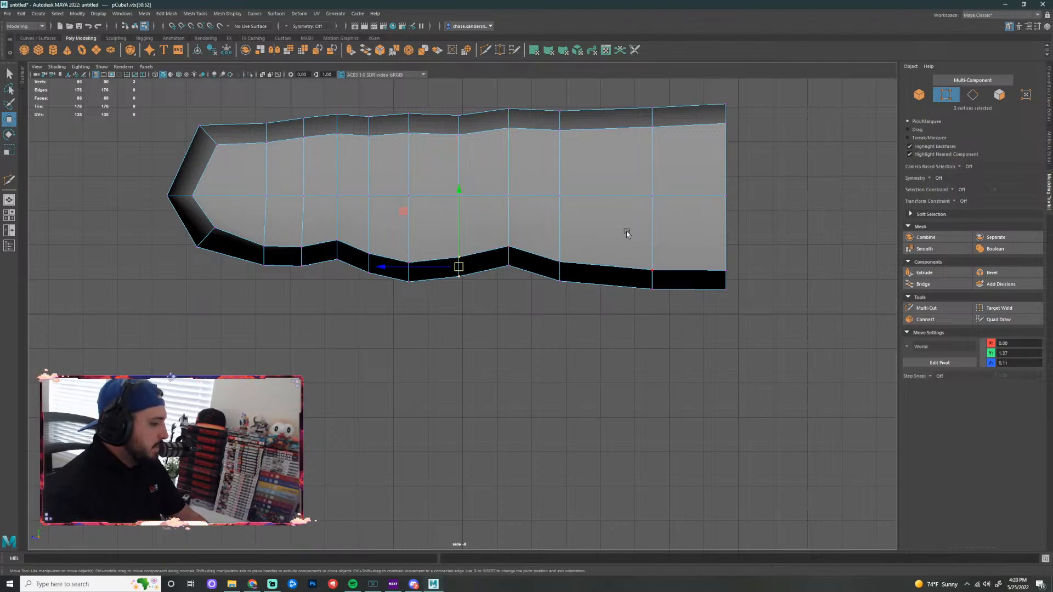
right_click_drag(481, 141, 481, 115)
key("3")
key("space")
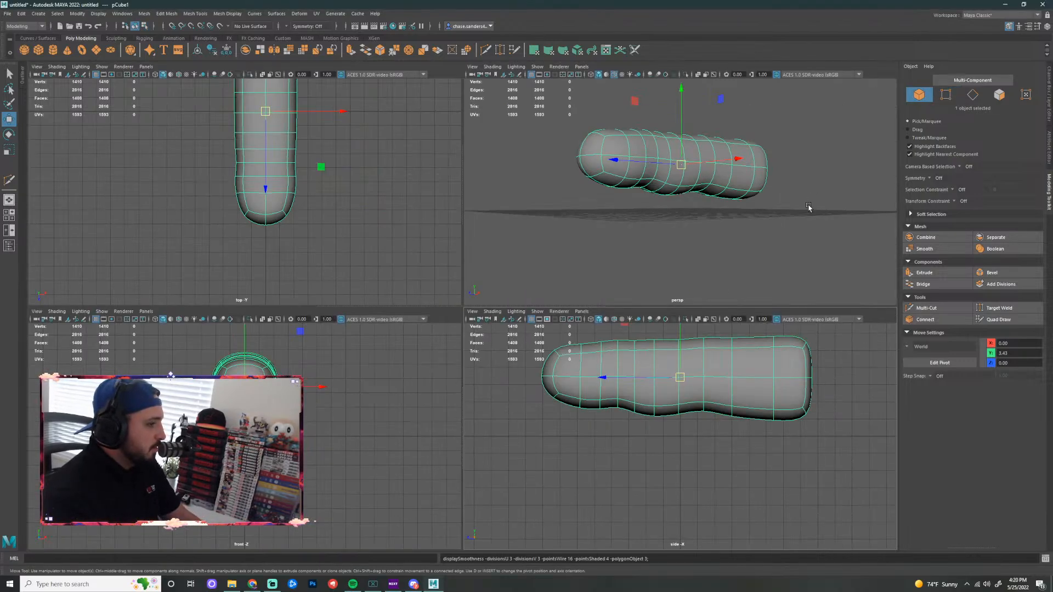
left_click(820, 190)
key("space")
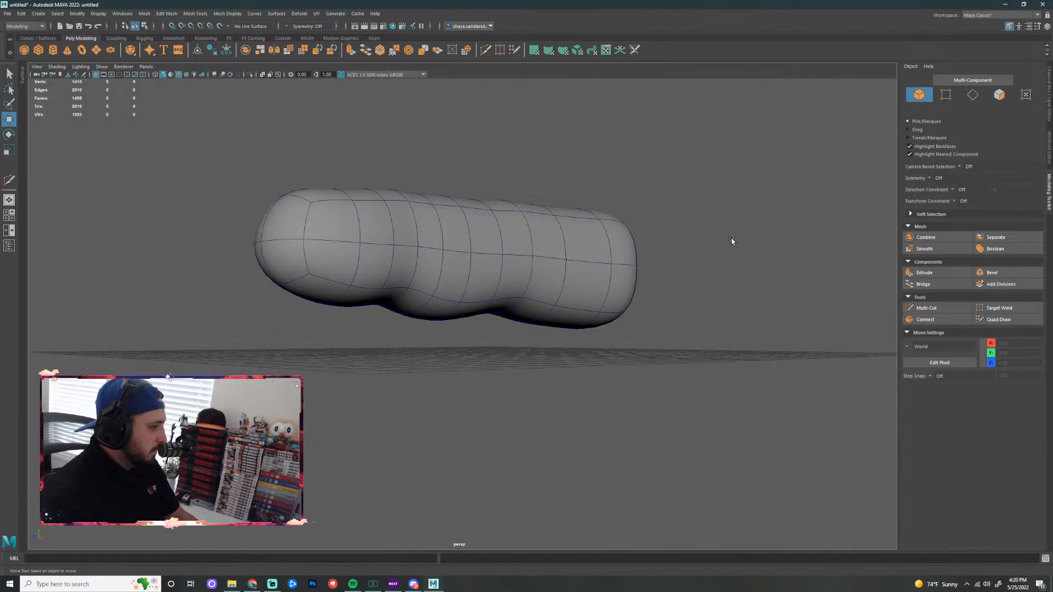
left_click_drag(732, 241, 680, 285, "alt")
key("super")
right_click_drag(519, 271, 571, 259)
left_click(582, 276)
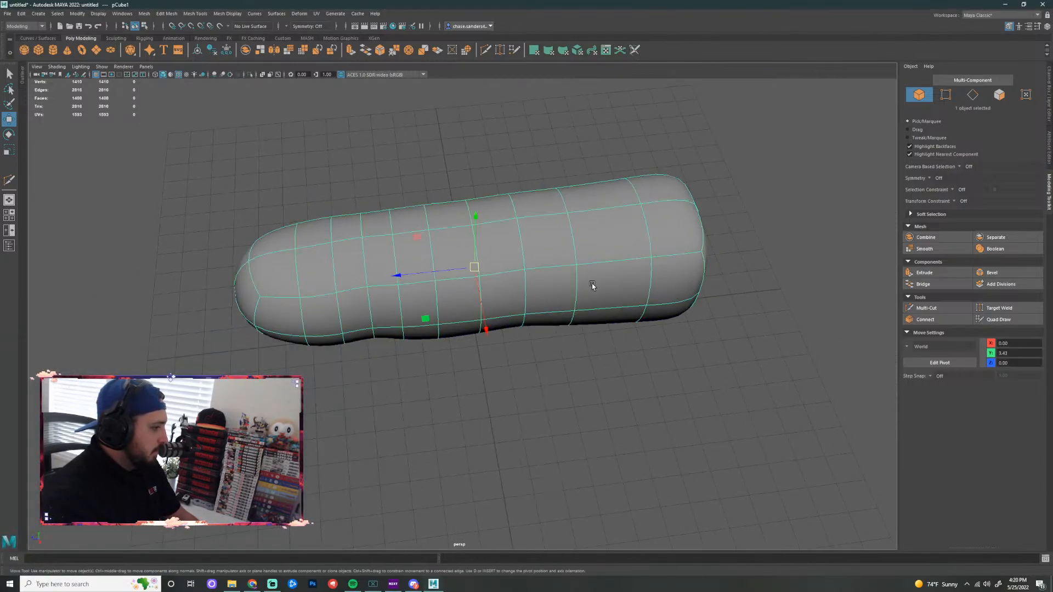
key("1")
key("3")
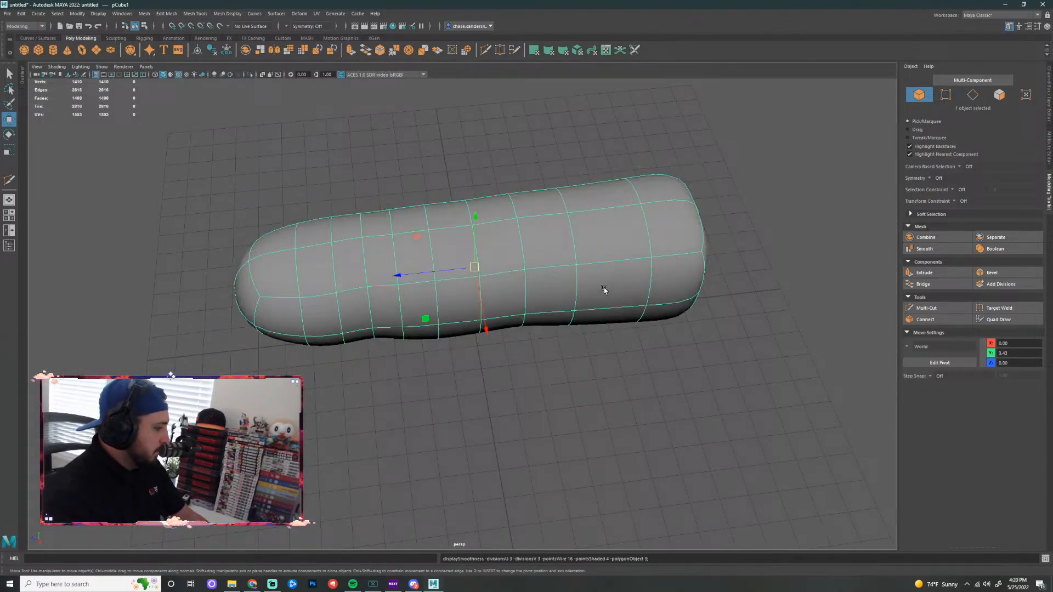
Deselect the mesh and turn off wireframe on shaded to inspect its smoothed silhouette from the side
left_click(596, 368)
scroll(571, 371, "down", 3)
mouse_move(542, 376)
left_mouse_down("alt")
mouse_move(530, 280)
mouse_move(529, 364)
left_mouse_up("alt")
key("super")
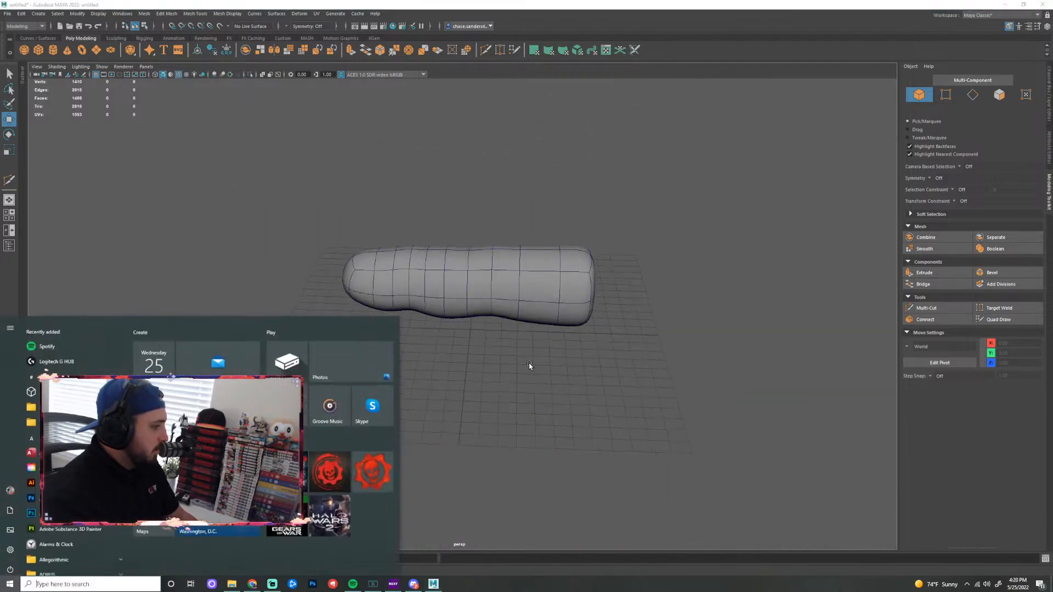
key("super")
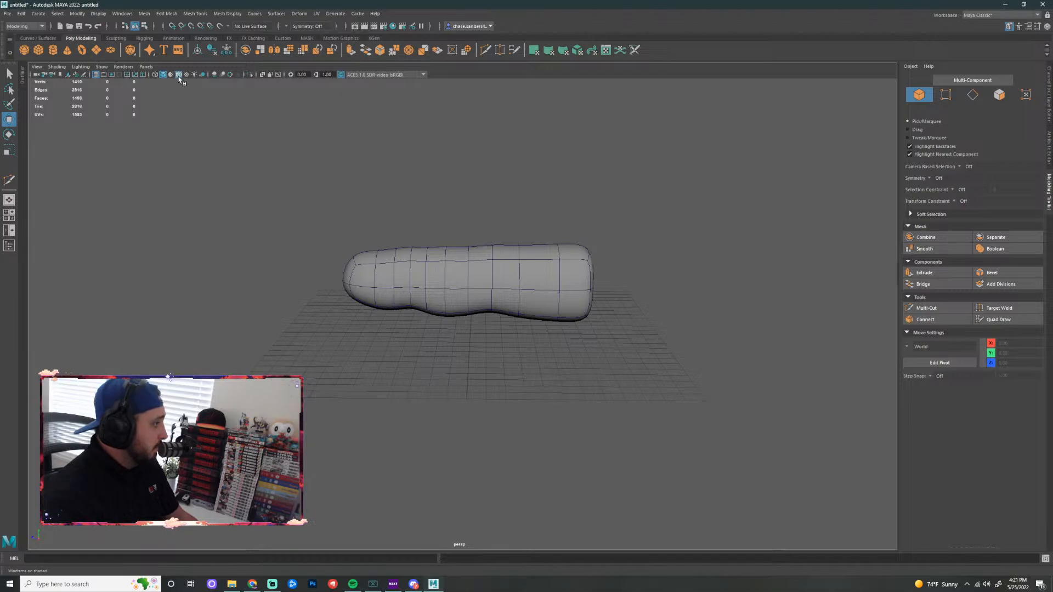
left_click(179, 74)
mouse_move(639, 306)
left_mouse_down("alt")
mouse_move(571, 312)
mouse_move(564, 352)
mouse_move(692, 352)
left_mouse_up("alt")
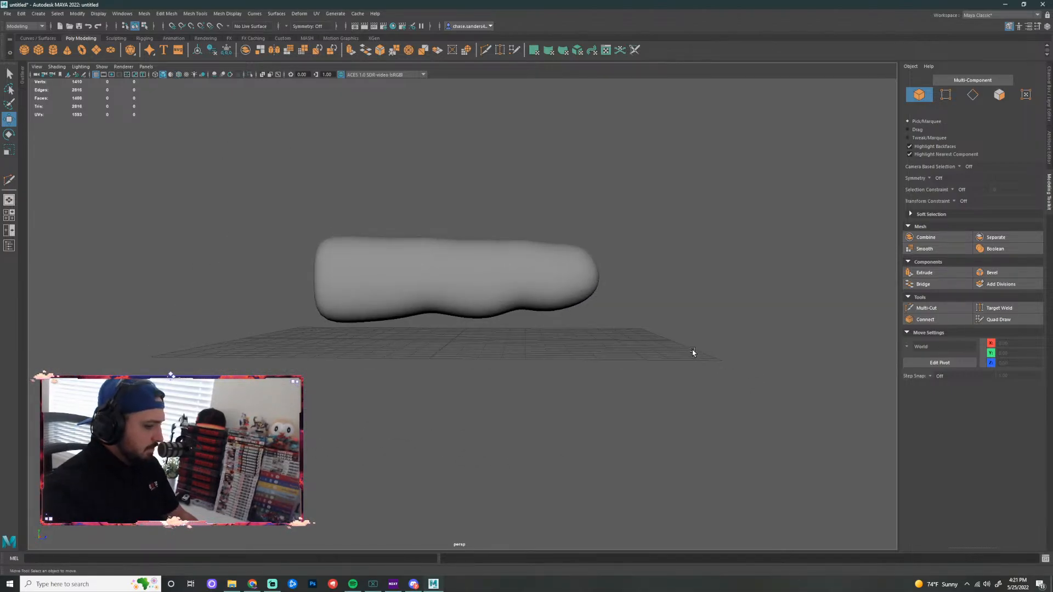
Turn off smooth preview on the mesh and raise the underside vertices of the fifth loop from the tip
left_click(476, 293)
scroll(488, 334, "up", 5)
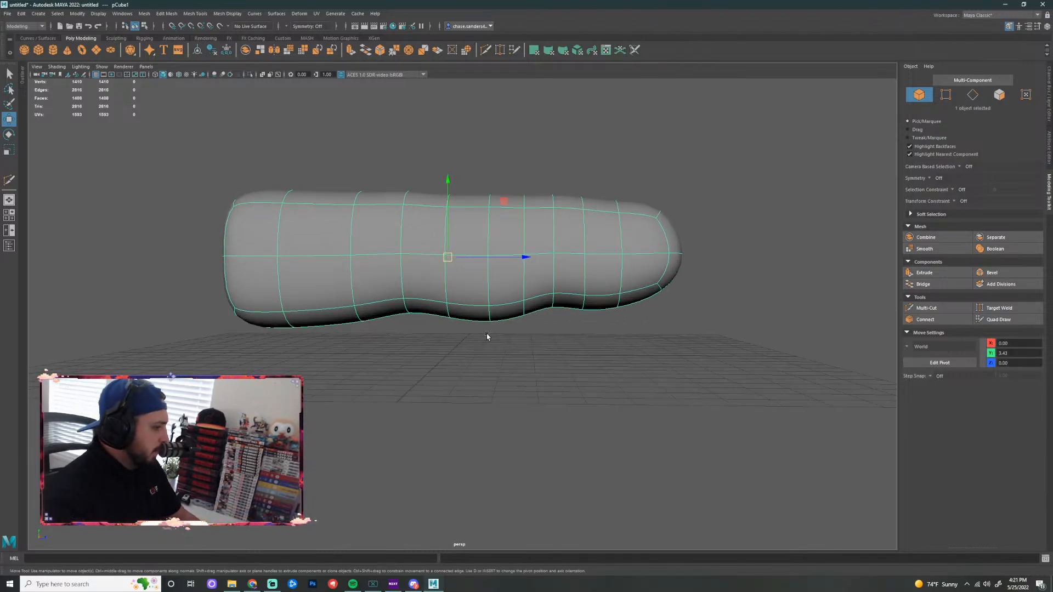
right_click(519, 300)
mouse_move(511, 301)
right_mouse_down()
mouse_move(485, 300)
mouse_move(514, 299)
mouse_move(515, 289)
right_mouse_up()
key("1")
left_click_drag(516, 289, 488, 347)
left_click_drag(503, 249, 503, 231)
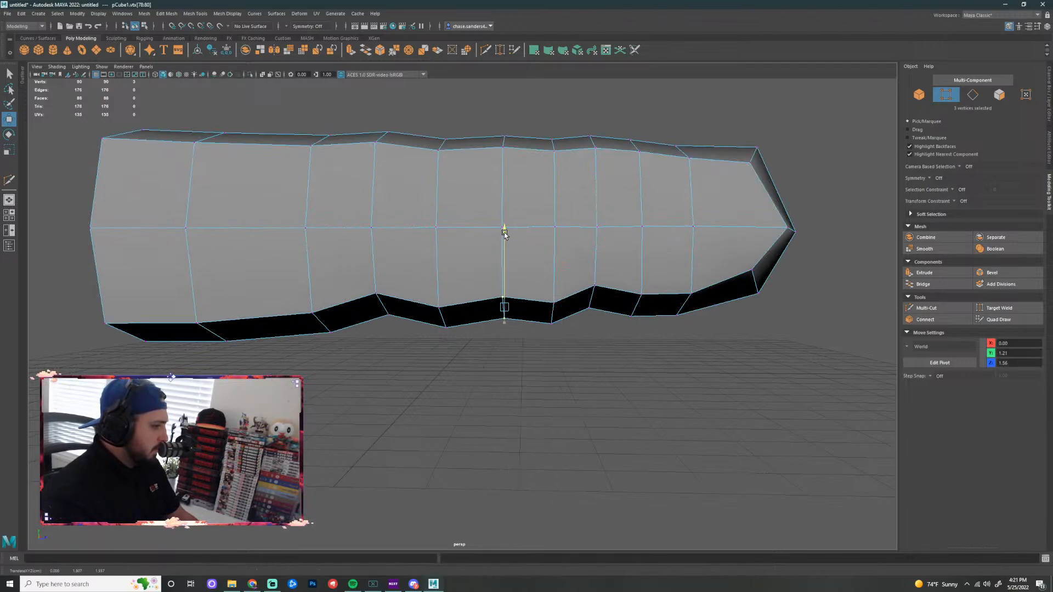
Raise the underside vertices of the fourth and sixth loops from the tip to soften the middle bulge
left_click_drag(577, 283, 540, 366)
left_click_drag(551, 236, 550, 220)
left_click_drag(467, 310, 431, 339)
left_click_drag(446, 241, 443, 235)
Raise the underside vertices of the first and second loops from the tip
left_click_drag(696, 268, 667, 351)
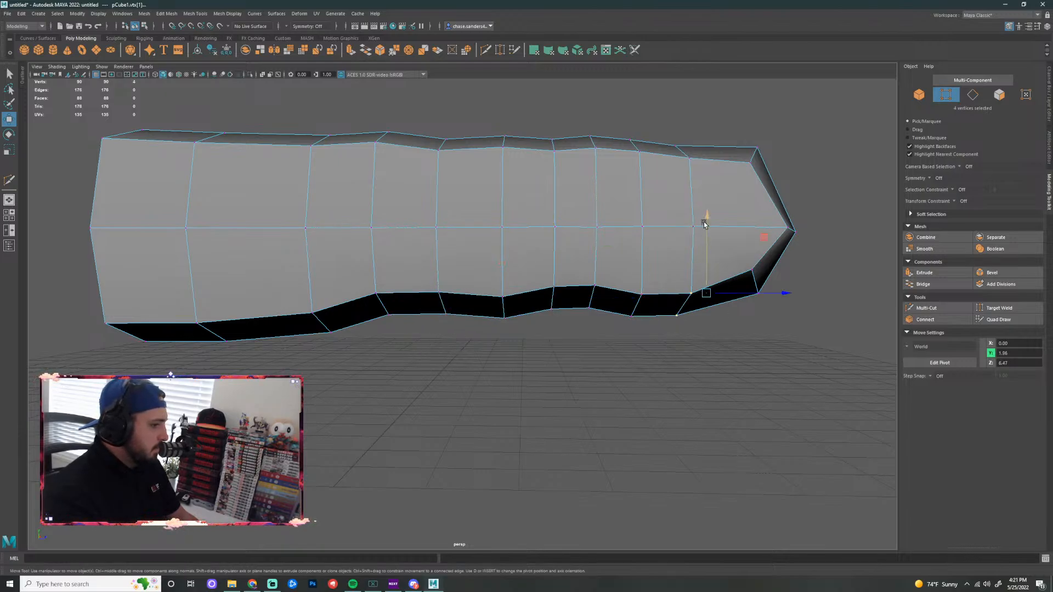
left_click_drag(706, 221, 705, 213)
left_click_drag(663, 270, 618, 341)
left_click_drag(633, 230, 631, 226)
Pull the tip's lower corner vertices and foremost end vertices back along the finger's length to blunt the tip
left_click_drag(791, 256, 734, 323)
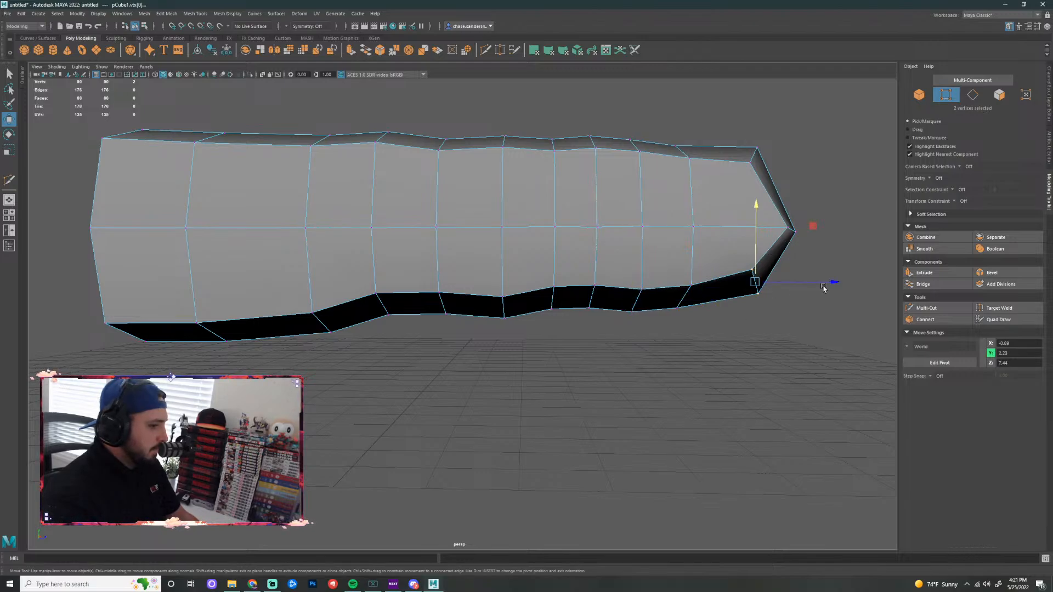
left_click_drag(832, 284, 814, 283)
left_click_drag(830, 215, 755, 244)
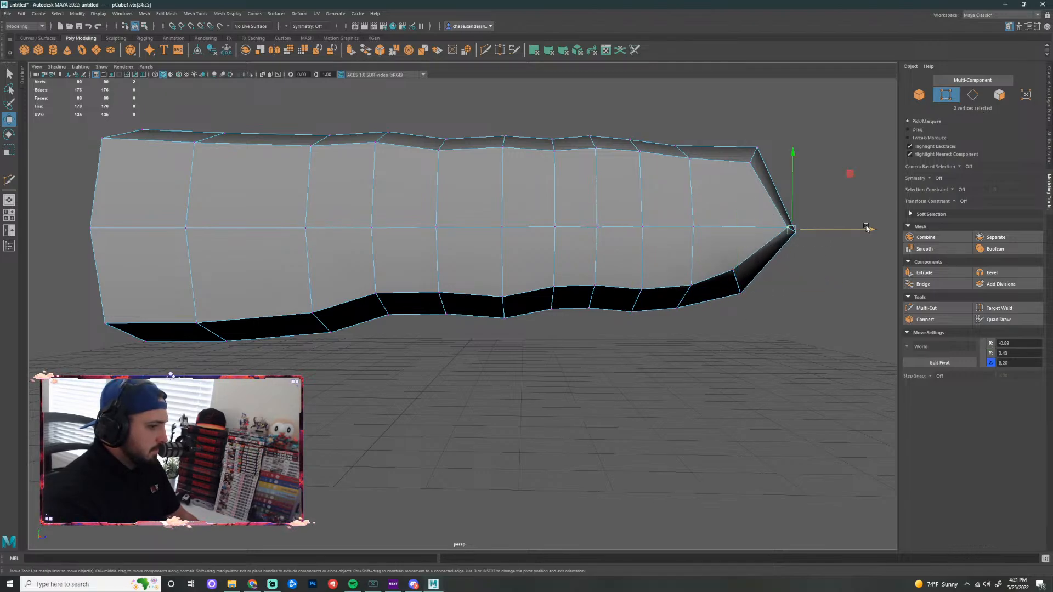
left_click_drag(872, 231, 847, 232)
Lower the tip's upper corner vertices and the top vertices of the first two loops to taper the upper silhouette
left_click_drag(810, 150, 727, 191)
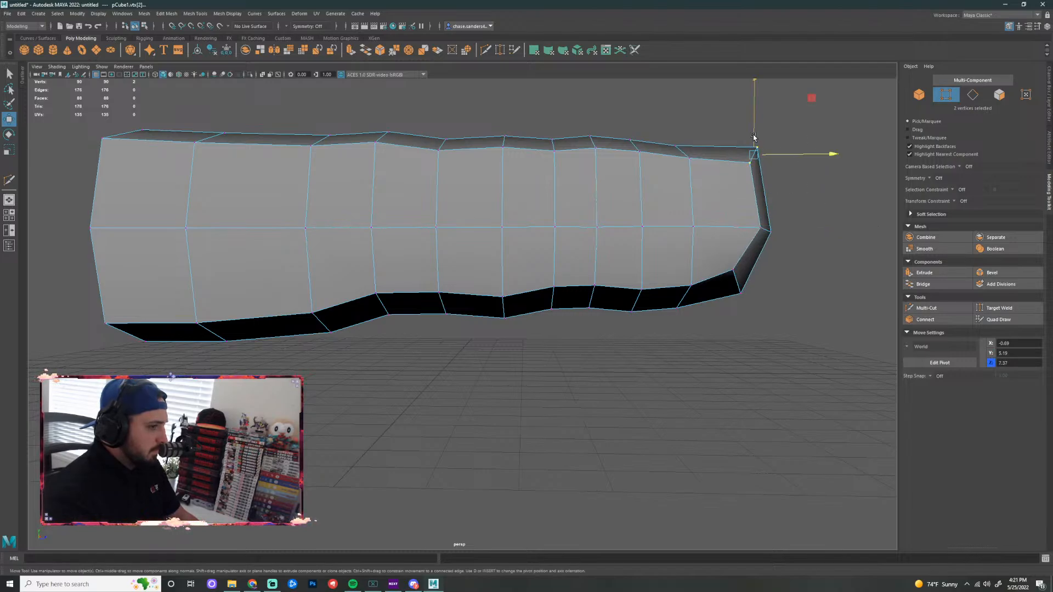
left_click_drag(754, 154, 748, 166)
left_click_drag(722, 129, 627, 183)
left_click_drag(630, 146, 632, 151)
Raise the tip's lower corner vertices and the first loop's underside vertices to round the fingertip's underside
left_click_drag(794, 214, 729, 253)
left_click_drag(783, 332, 665, 339)
left_click(739, 284)
left_click_drag(679, 297, 676, 290)
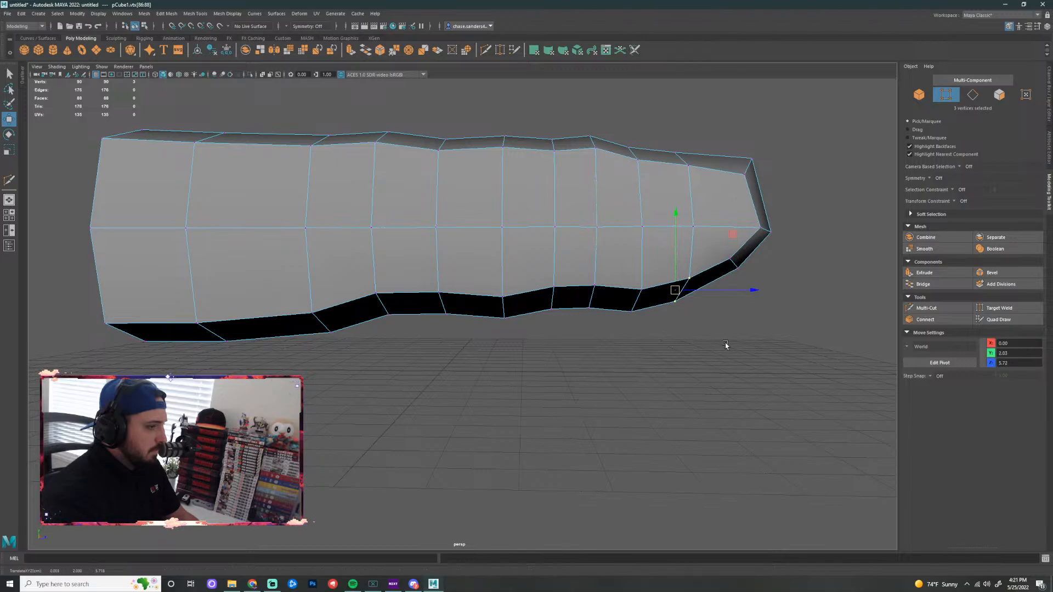
left_click(737, 344)
Adjust the height of the fifth loop's underside vertices and slightly raise those of the third loop from the tip
scroll(708, 340, "down", 4)
scroll(543, 352, "up", 3)
mouse_move(507, 283)
left_mouse_down()
mouse_move(470, 338)
mouse_move(499, 270)
left_mouse_up()
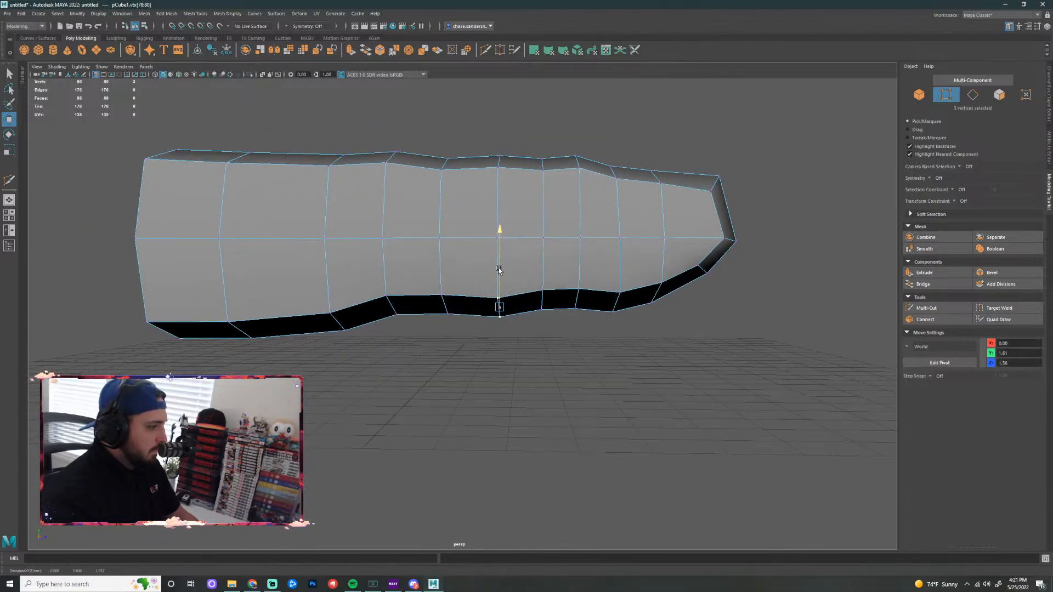
left_click_drag(589, 275, 561, 334)
left_click(573, 273)
left_click_drag(576, 235, 576, 233)
left_click(592, 346)
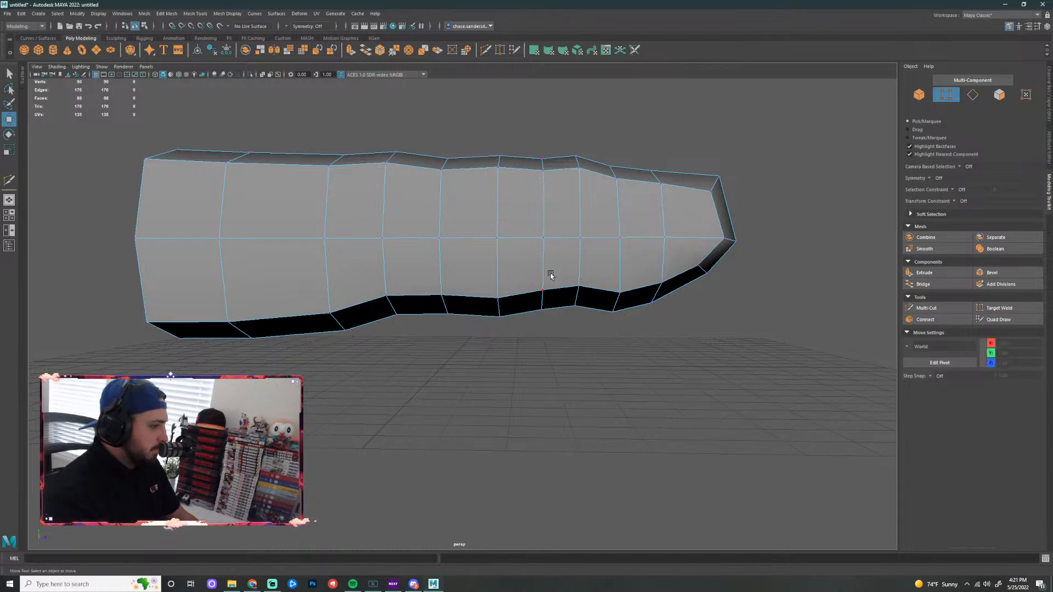
Scale the underside vertices of the second and fourth loops along the length toward the third loop to tighten the front joint crease
left_click_drag(551, 271, 521, 346)
left_click_drag(627, 279, 596, 367, "shift")
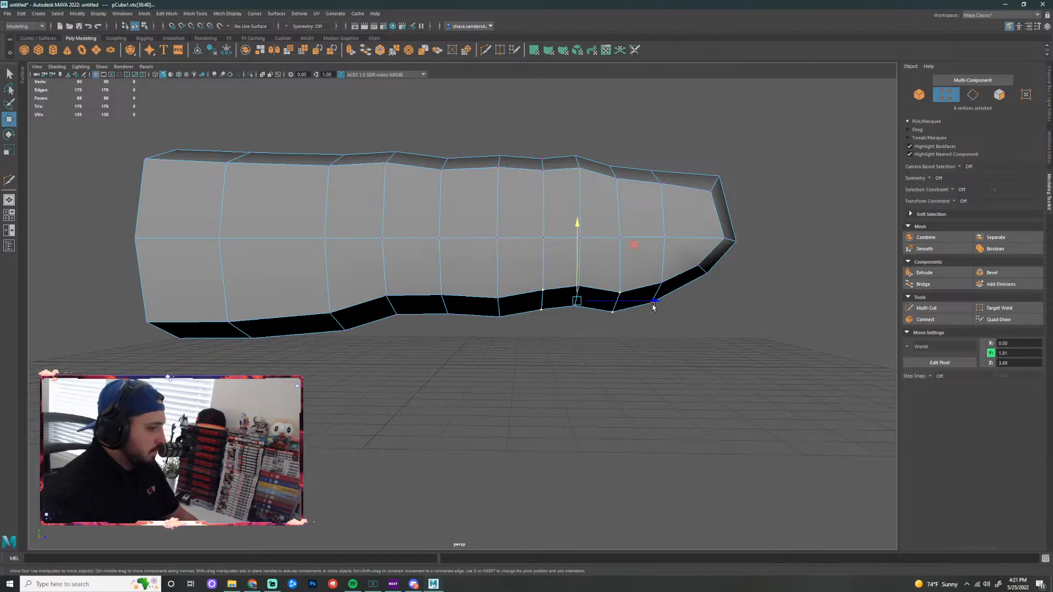
key("r")
left_click_drag(653, 302, 604, 301)
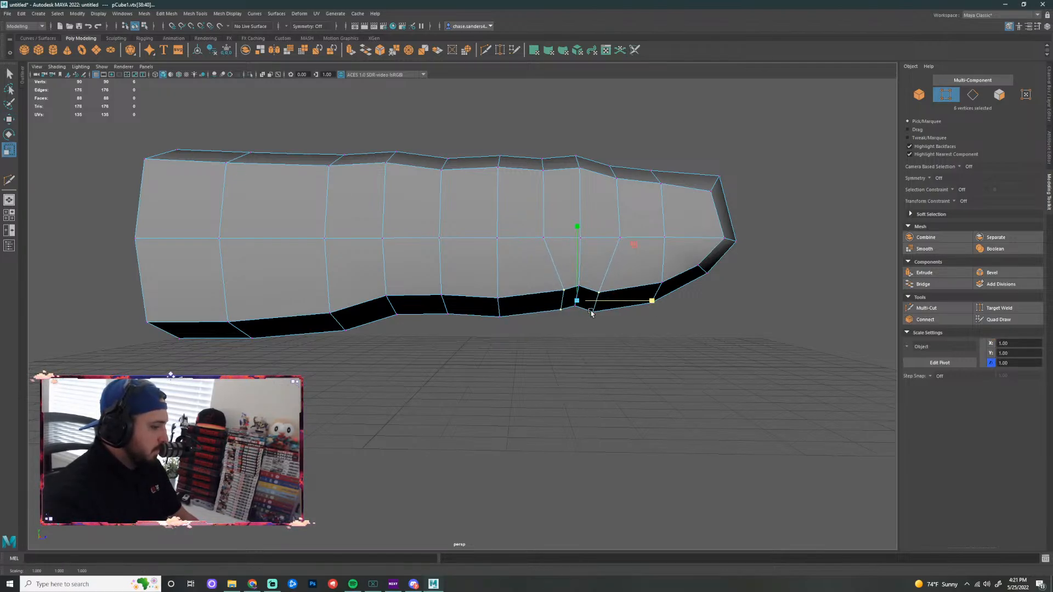
left_click(618, 327)
Move the sixth and eighth loops' underside vertices toward the seventh loop, and raise the eighth loop's to tighten the rear joint
middle_click_drag(415, 369, 508, 350, "alt")
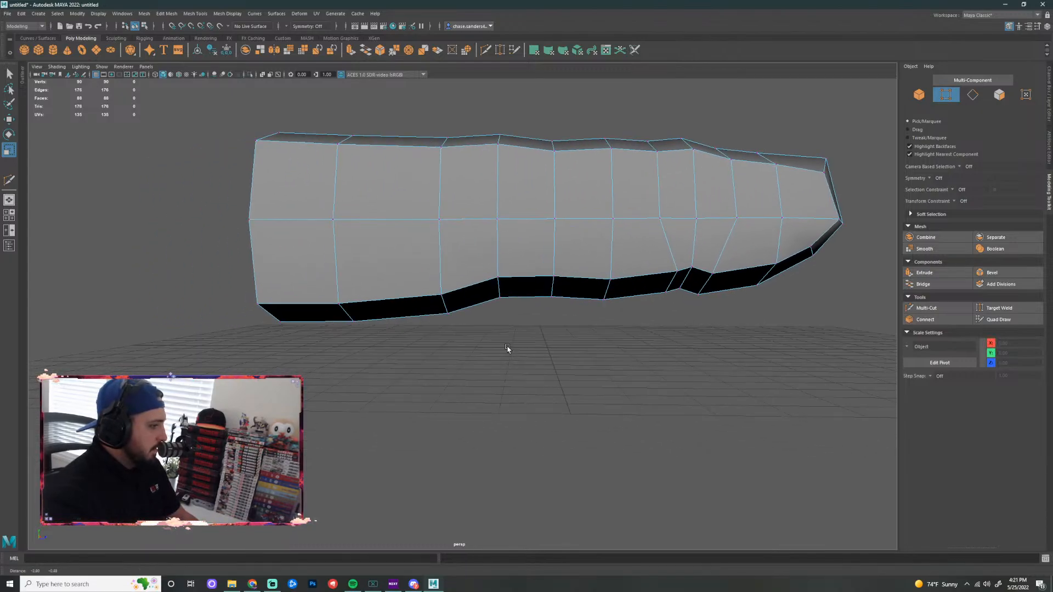
key("super")
scroll(560, 274, "up", 3)
left_click_drag(592, 248, 534, 355)
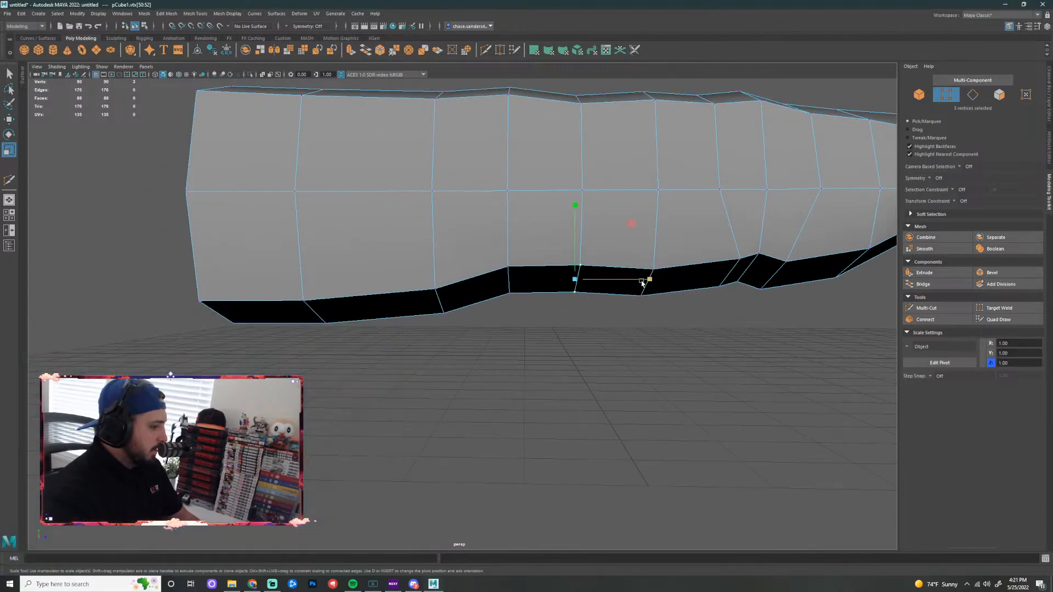
key("w")
left_click_drag(647, 279, 614, 280)
left_click_drag(464, 269, 439, 303)
left_click_drag(524, 301, 557, 301)
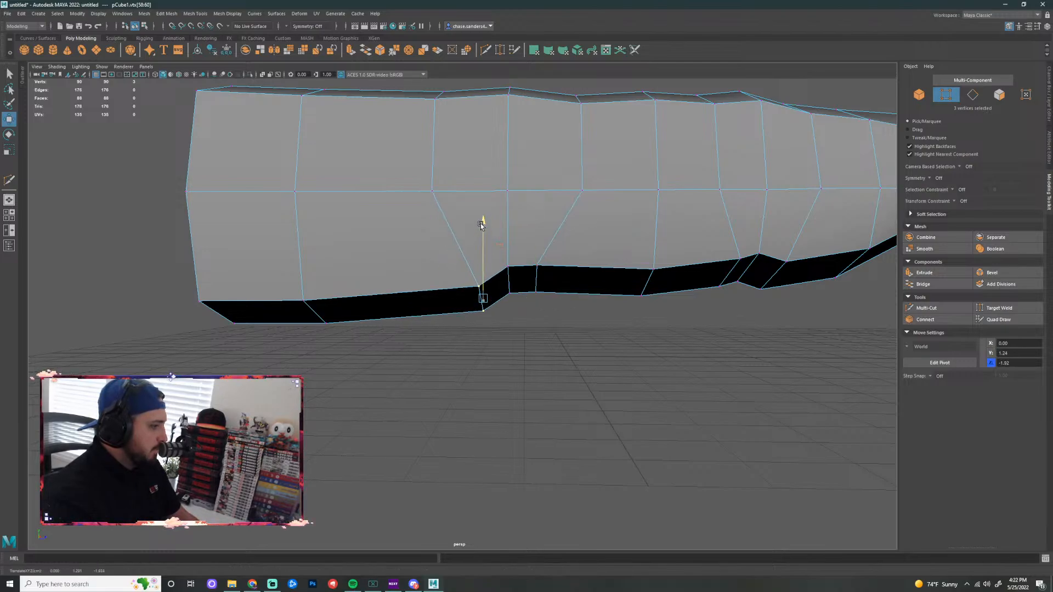
left_click_drag(482, 225, 481, 210)
Switch to edge selection and raise the seventh loop's underside edge to deepen the rear joint crease
right_click(512, 281)
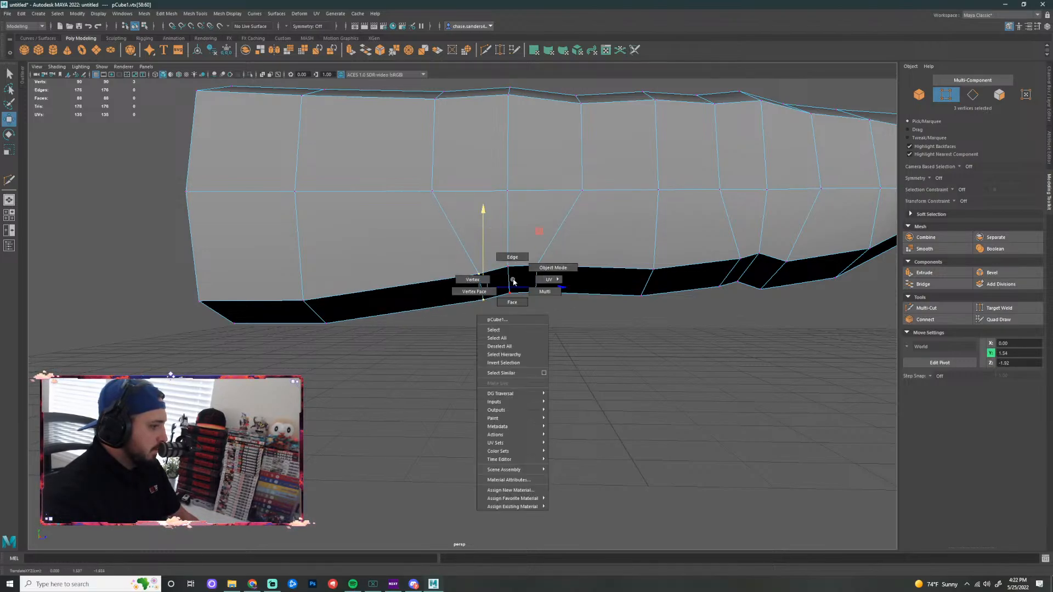
right_click_drag(512, 281, 512, 257)
left_click(510, 281)
left_click_drag(509, 207, 509, 196)
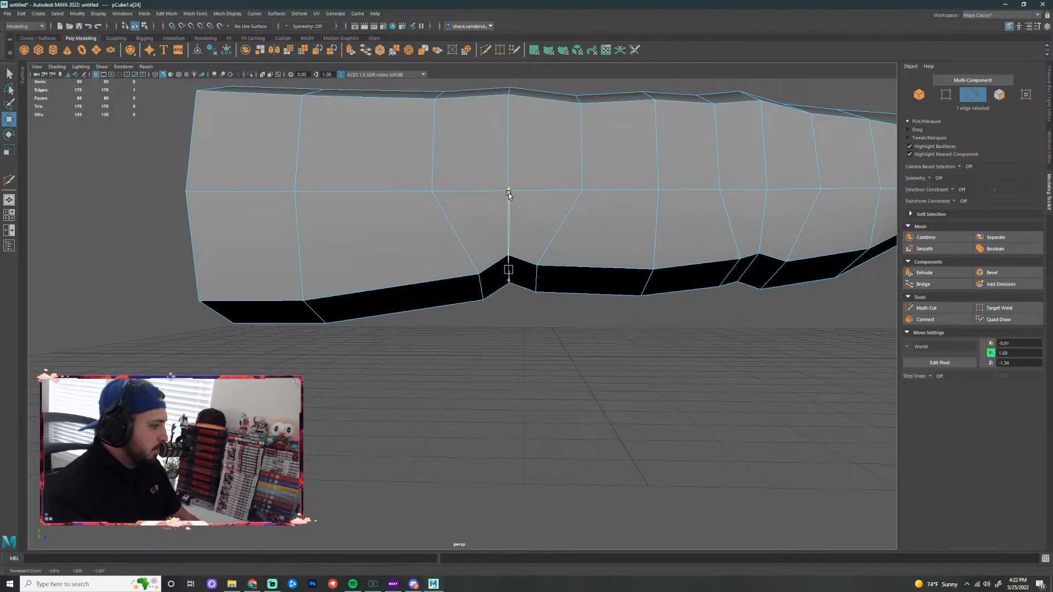
left_click(625, 337)
Turn on smooth preview in object selection and inspect the finger's creases and outline from below
scroll(630, 340, "down", 3)
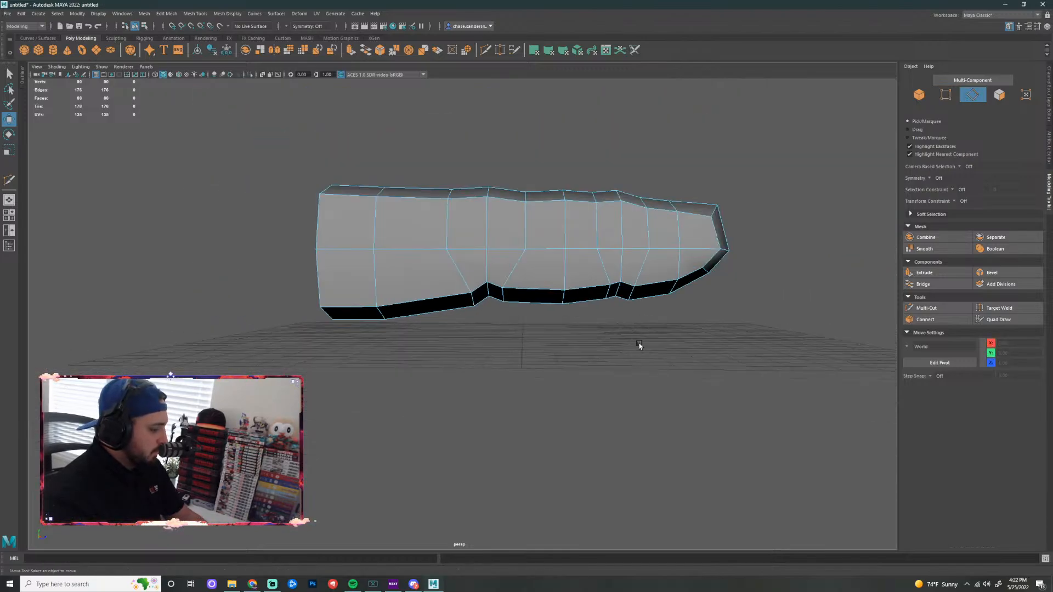
key("3")
right_click_drag(557, 230, 605, 214)
left_click_drag(638, 297, 571, 268, "alt")
key("super")
left_click(503, 203)
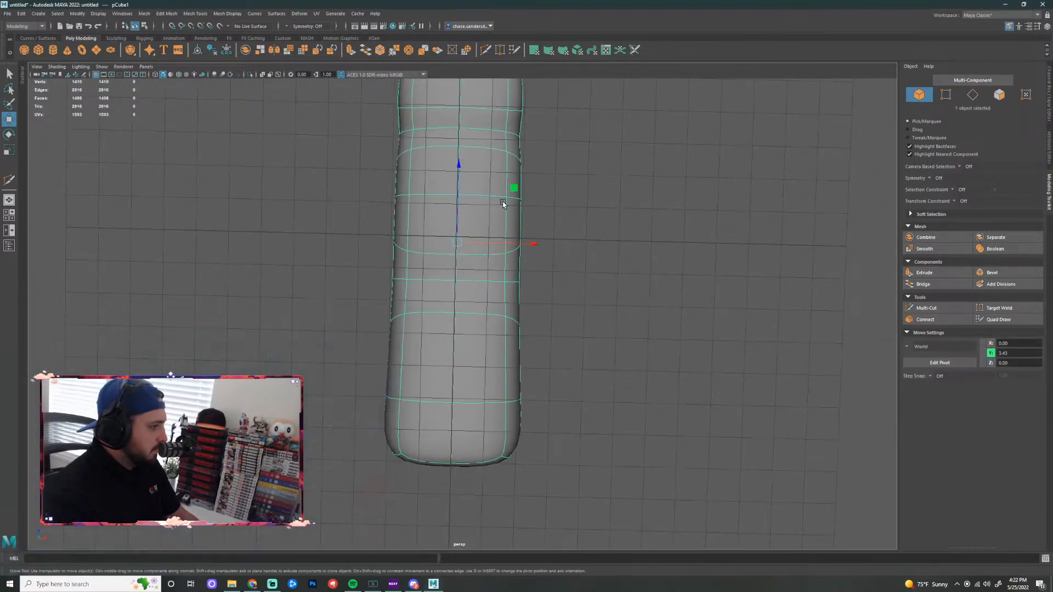
middle_click_drag(562, 159, 560, 269, "alt")
key("super")
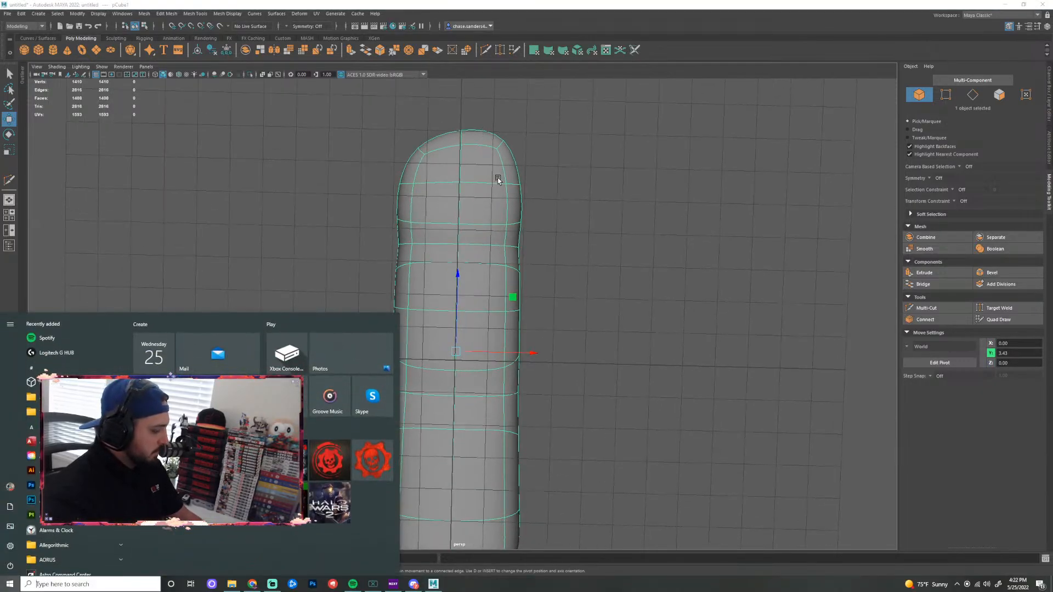
Turn off smooth preview and reposition the corner vertices on one side of the tip to even out its outline
type("1")
left_click(478, 182)
right_click_drag(470, 164, 495, 139)
key("1")
left_click_drag(547, 125, 492, 159)
left_click_drag(507, 110, 507, 119)
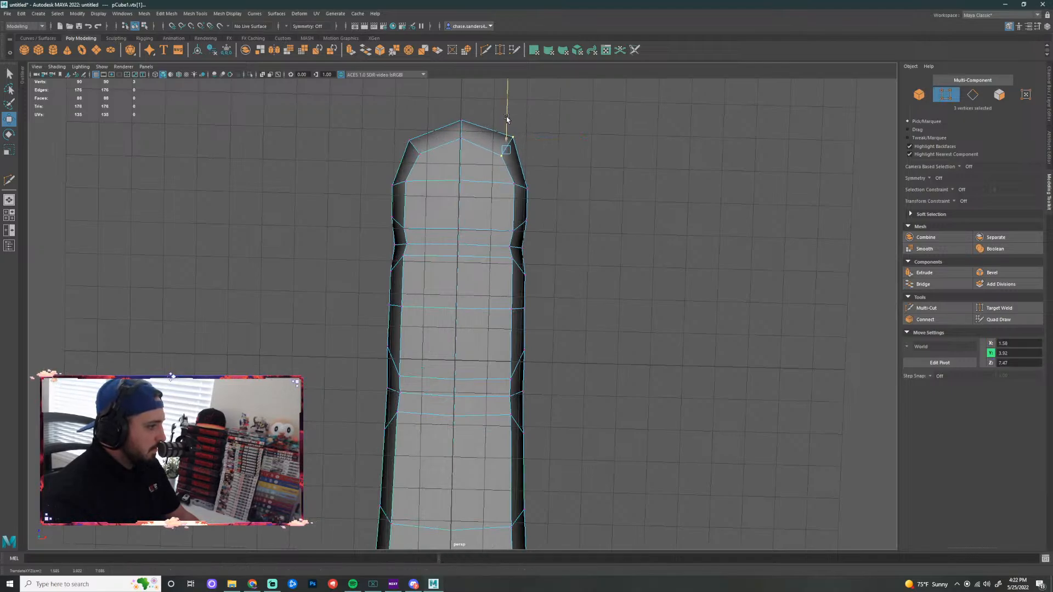
left_click(512, 137)
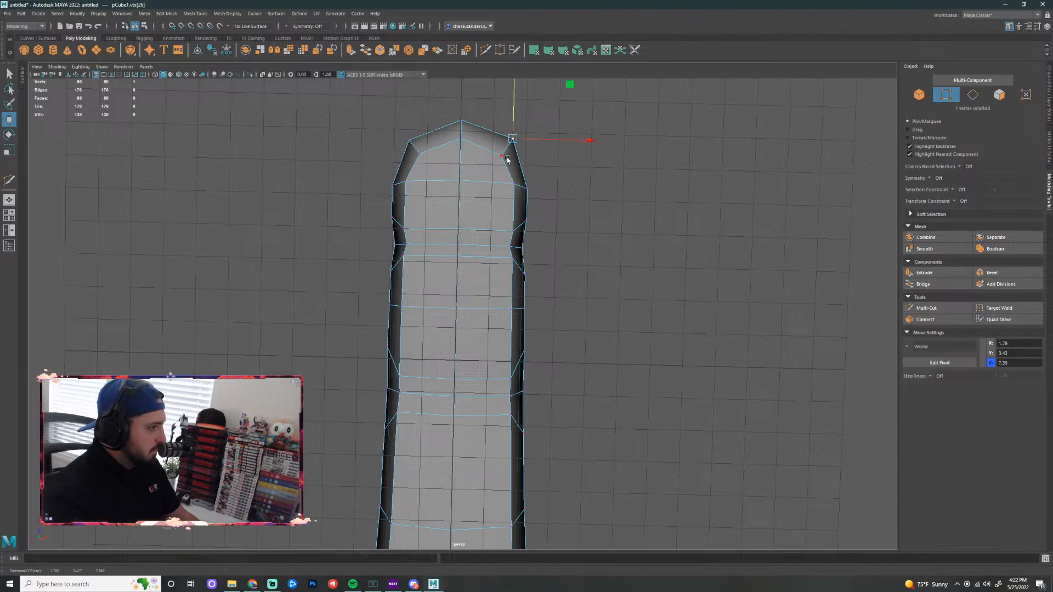
left_click(503, 142)
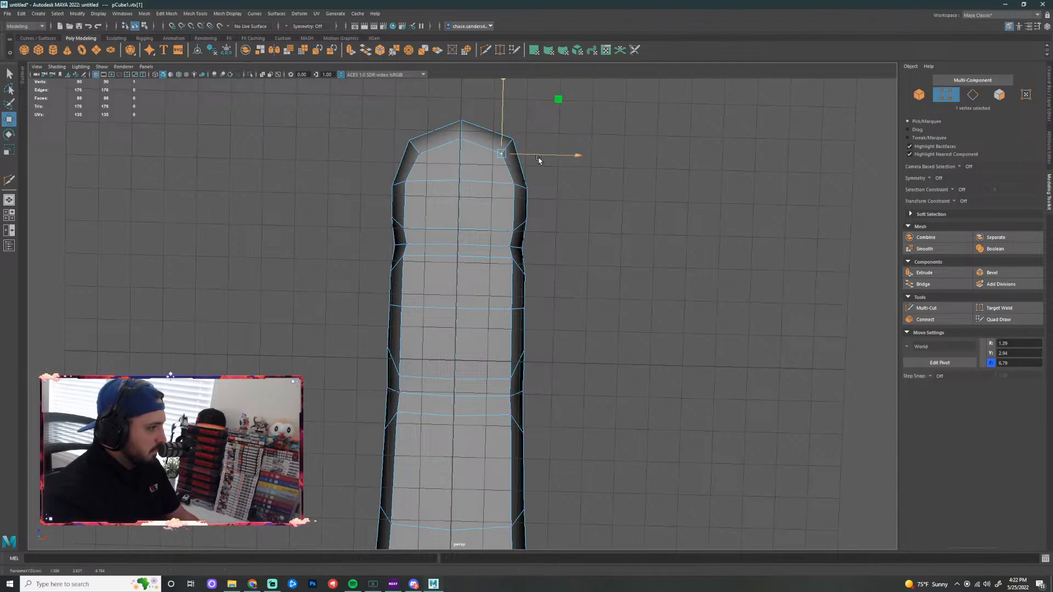
left_click(590, 166)
Scale the first loop behind the tip narrower across the finger's width
scroll(575, 163, "down", 3)
middle_click_drag(560, 220, 595, 172, "alt")
key("super")
scroll(559, 173, "up", 1)
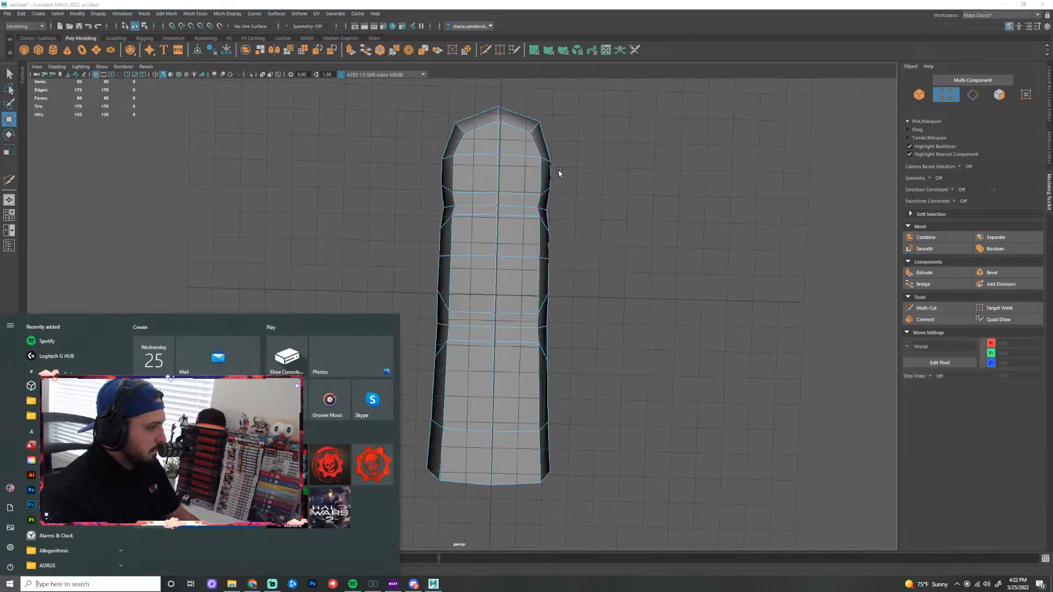
left_click_drag(577, 151, 420, 174)
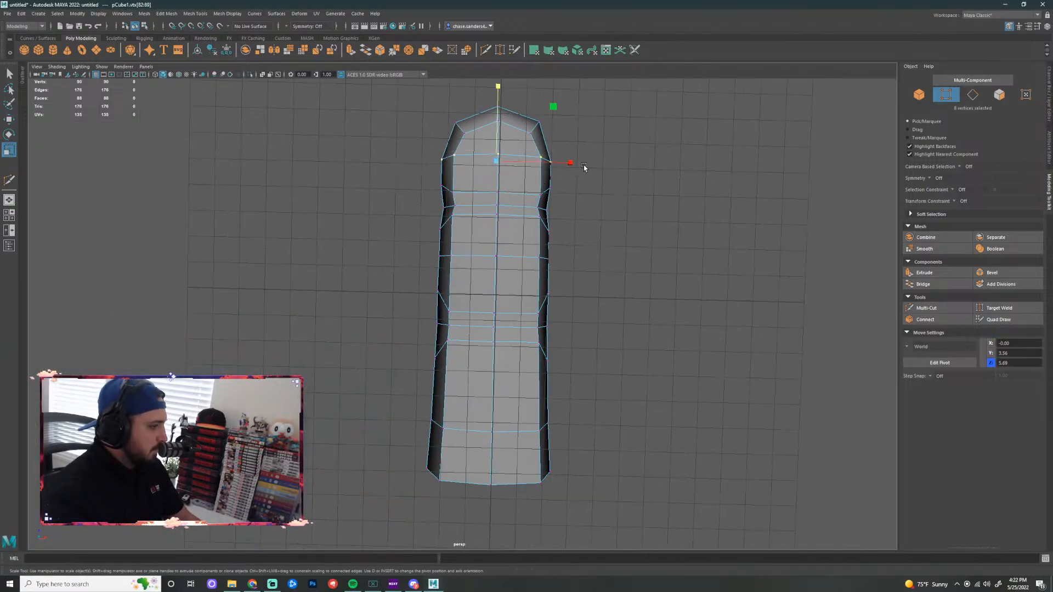
key("r")
left_click_drag(569, 162, 563, 163)
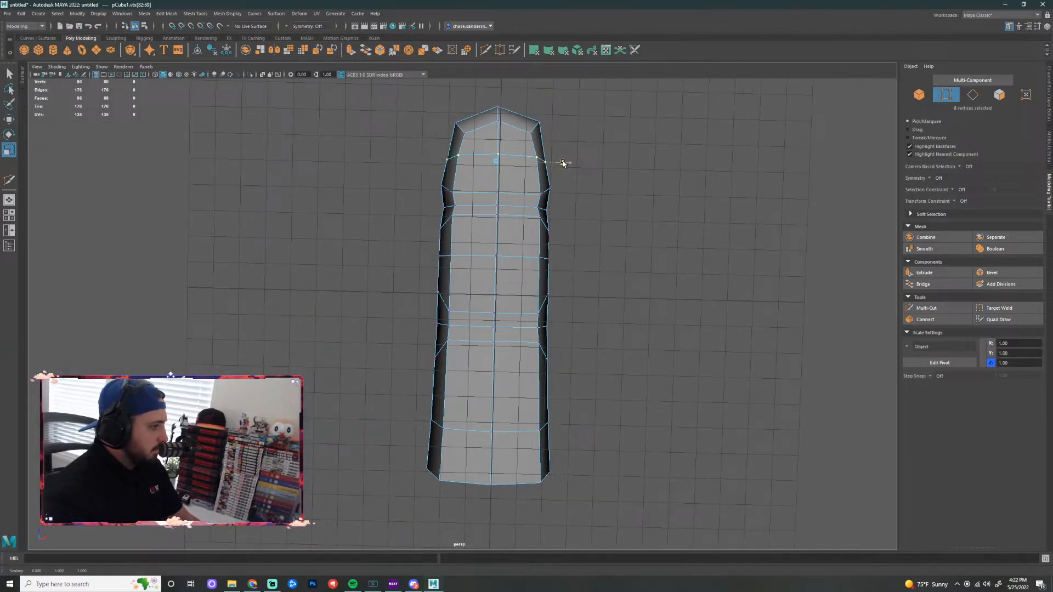
Narrow the whole fingertip through the second loop across its width, and bring the corner vertices on both sides slightly closer together
left_click_drag(602, 91, 399, 204)
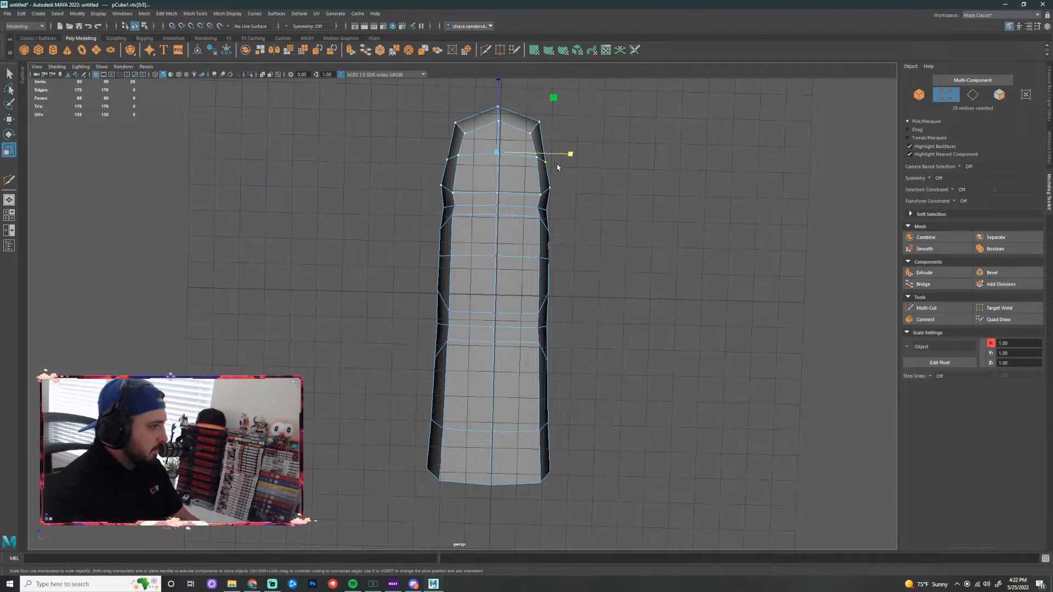
left_click_drag(575, 157, 522, 142)
left_click(571, 132)
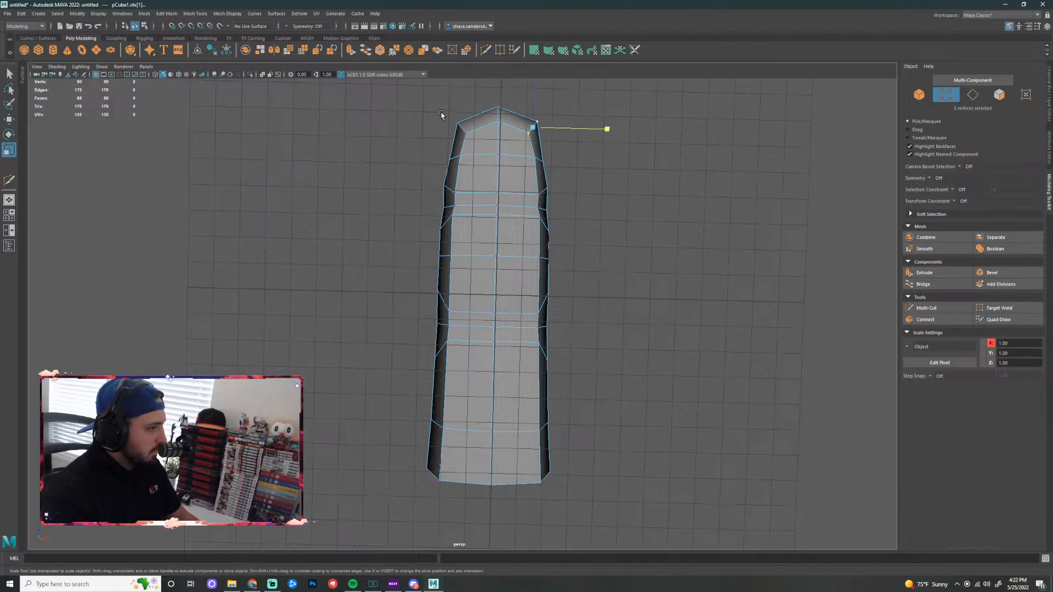
left_click_drag(442, 113, 488, 148, "shift")
left_click_drag(569, 129, 565, 129)
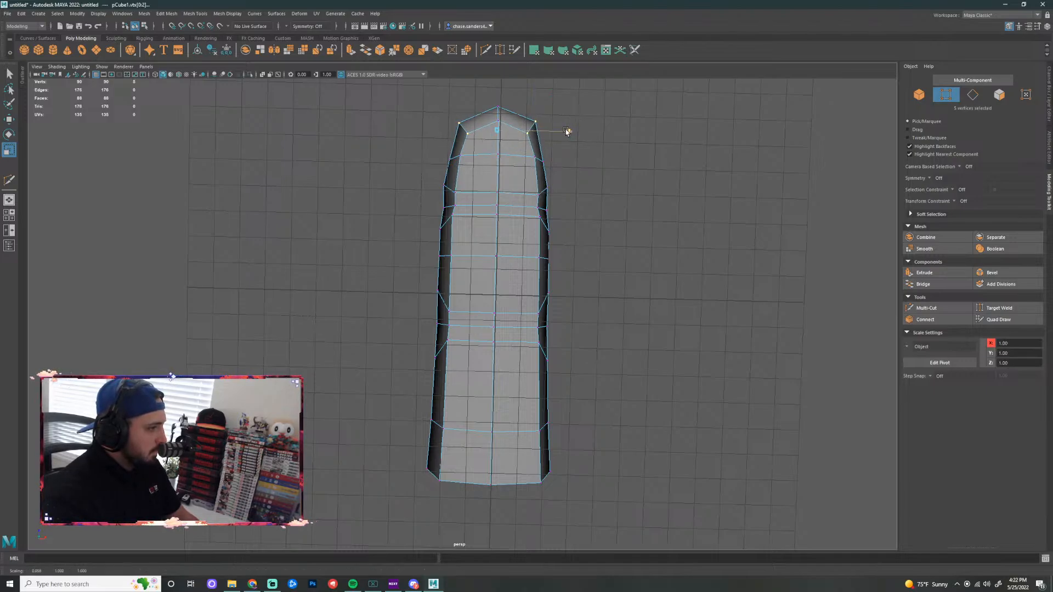
left_click(617, 113)
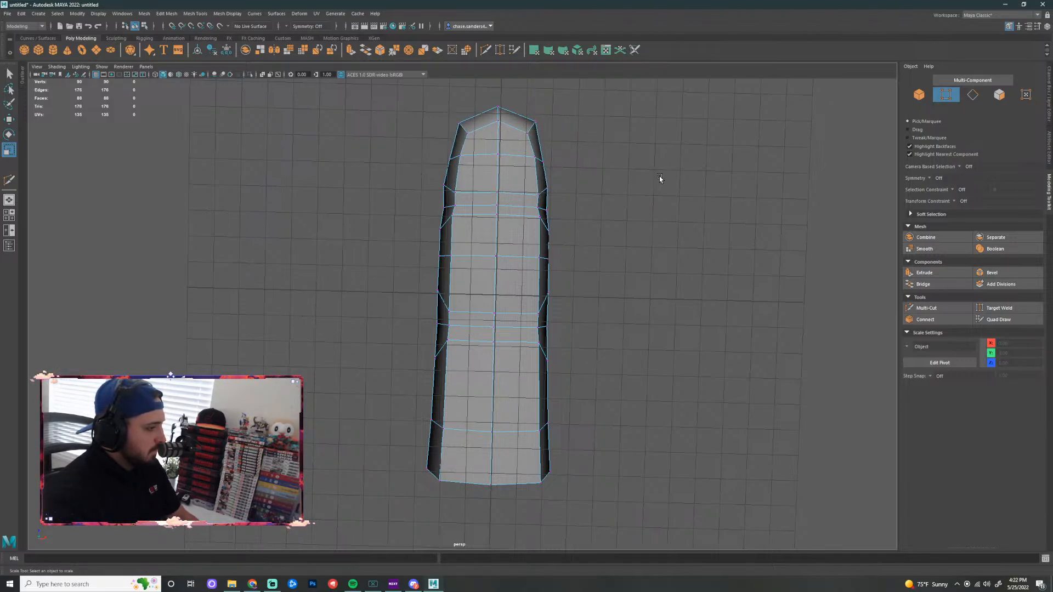
In the top view, snap the tip's uneven upper corner vertex along the length axis to align with its counterpart on the opposite side
left_click_drag(659, 178, 471, 307, "alt")
key("super")
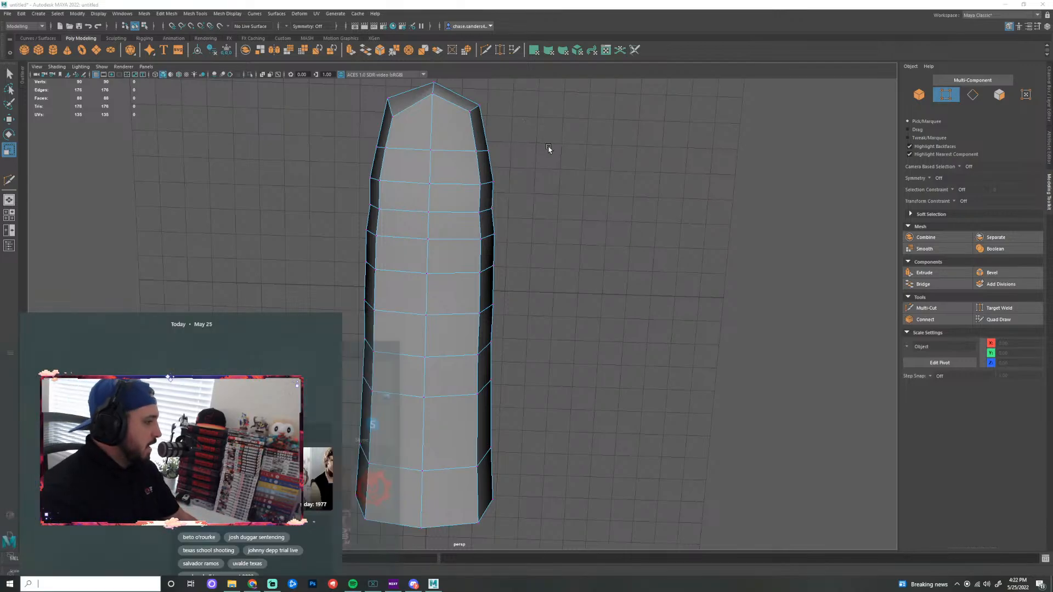
left_click(607, 311)
key("space")
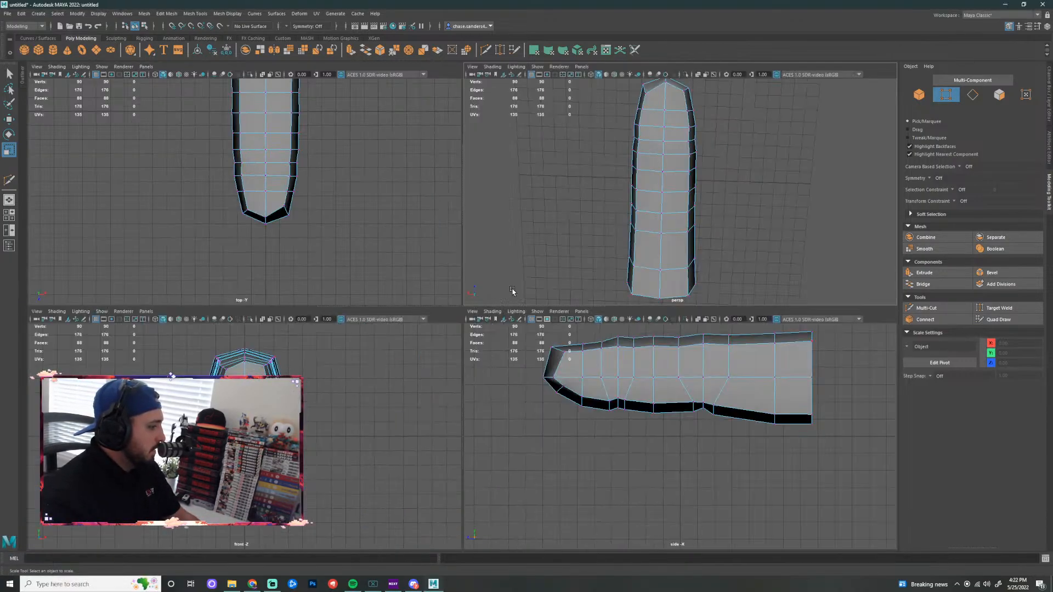
key("space")
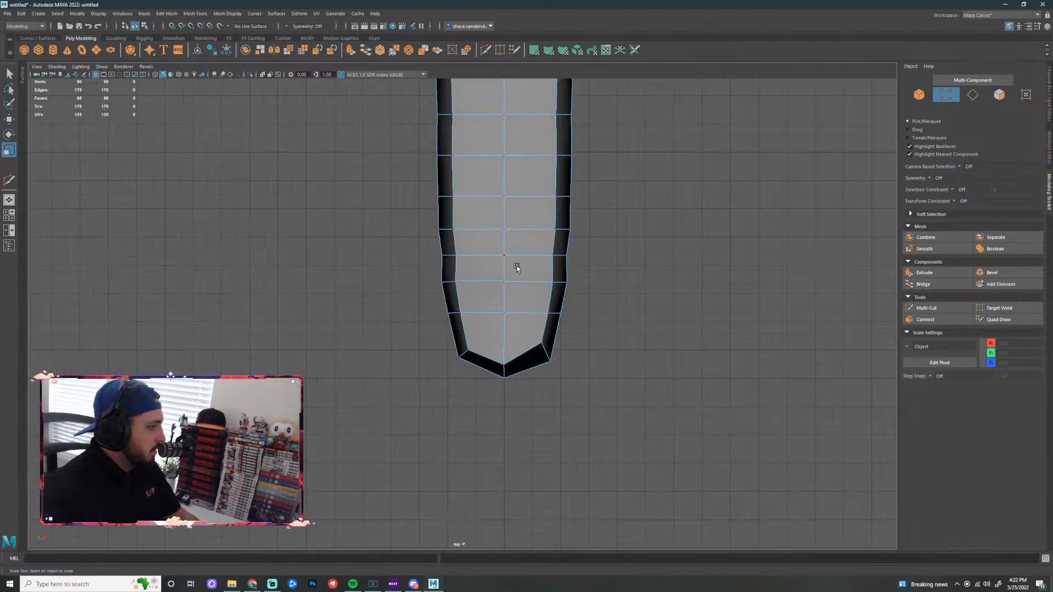
right_click_drag(515, 265, 635, 379, "alt")
middle_click_drag(634, 378, 682, 336, "alt")
key("super")
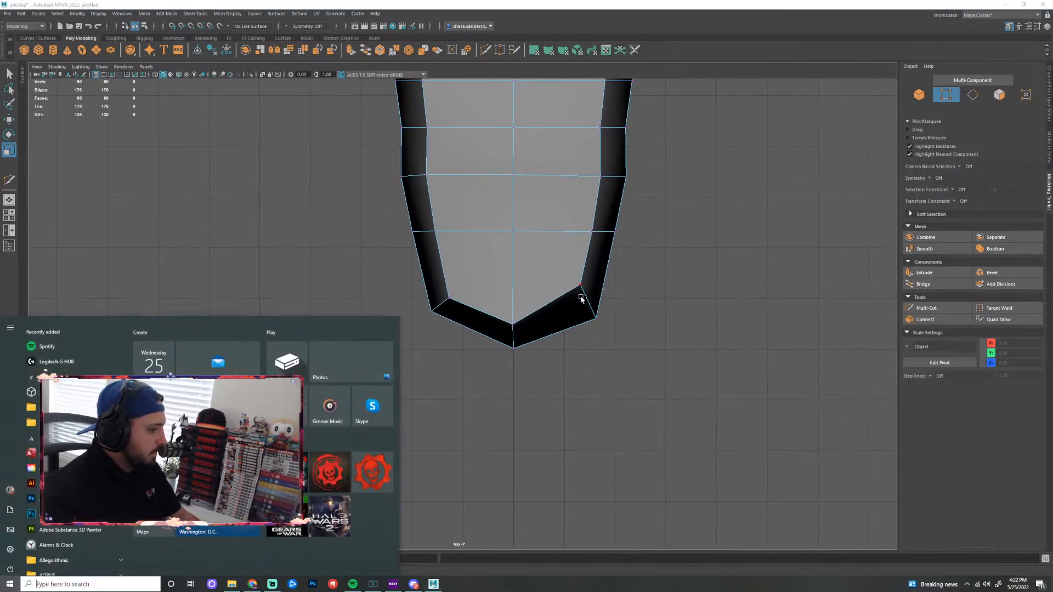
left_click(637, 379)
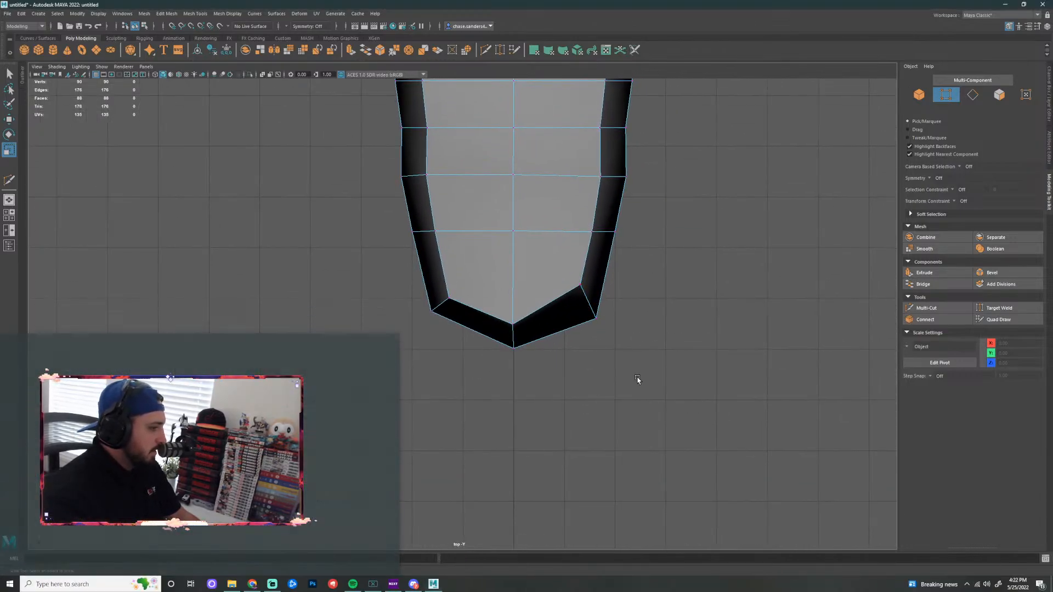
left_click(577, 295)
key("w")
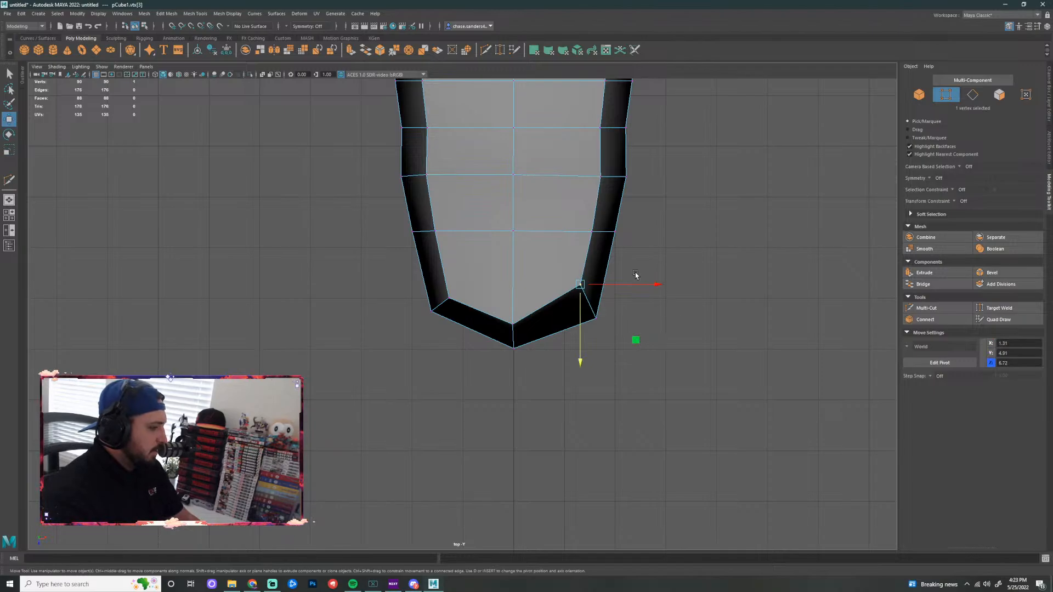
key("v")
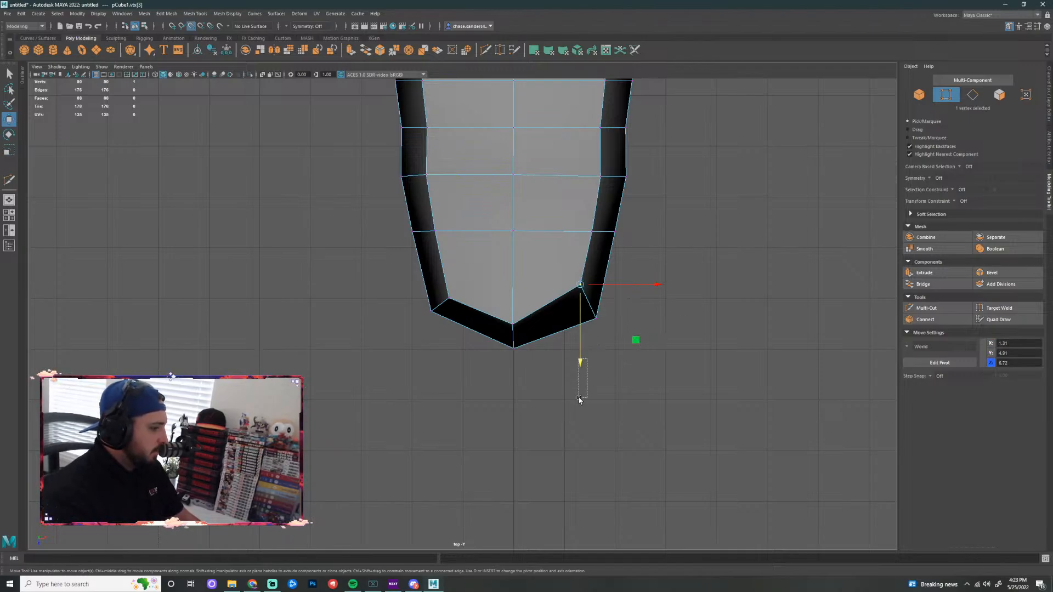
left_click_drag(579, 399, 580, 402)
left_click(578, 286)
left_click_drag(582, 364, 465, 308)
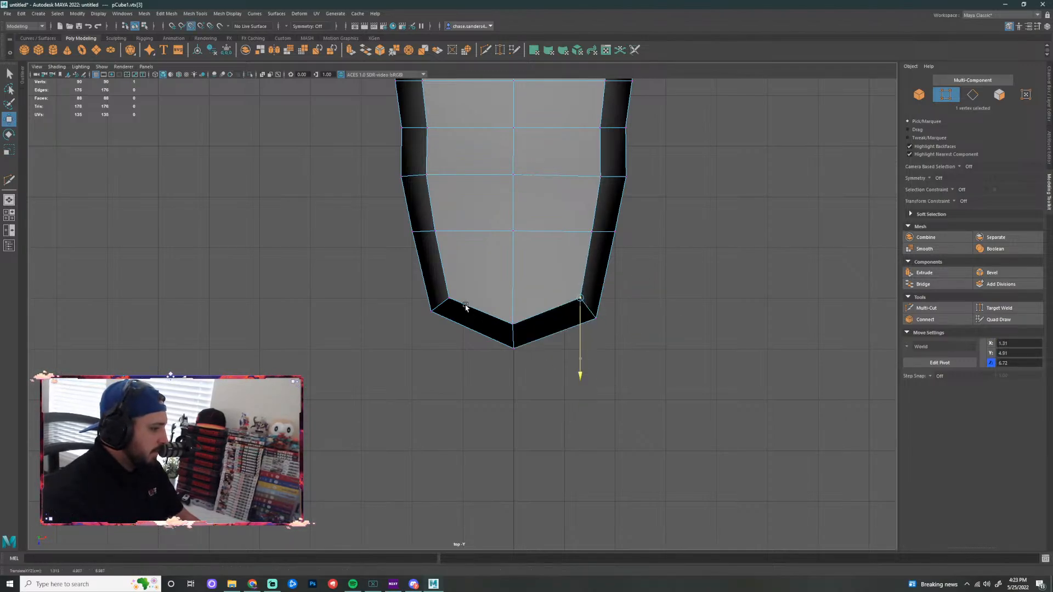
In the top view, snap the tip's uneven outer side vertex along the length axis to align with its counterpart on the opposite side
left_click(596, 317)
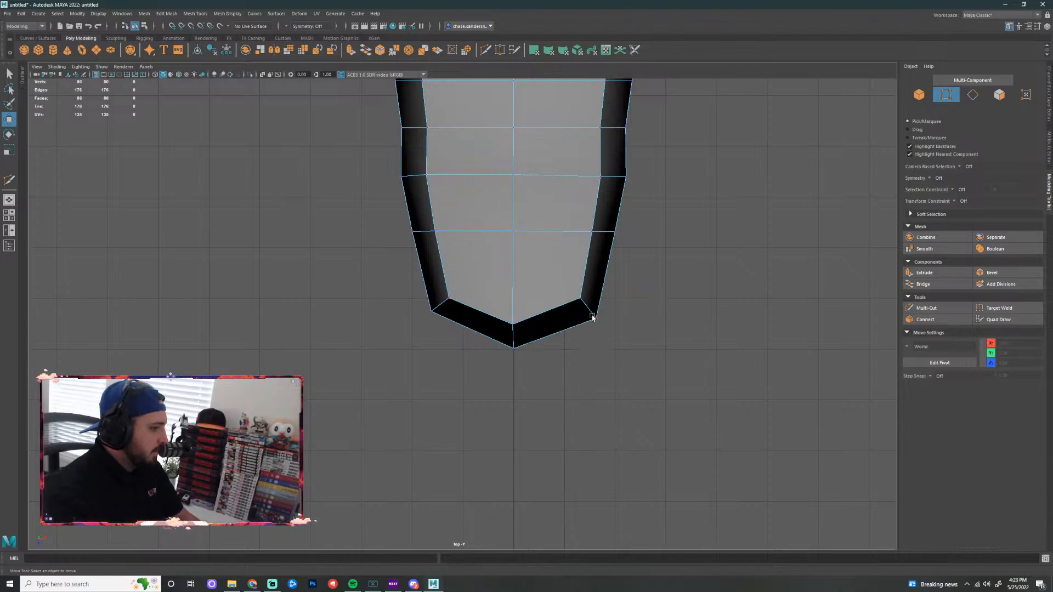
left_click_drag(596, 396, 432, 312)
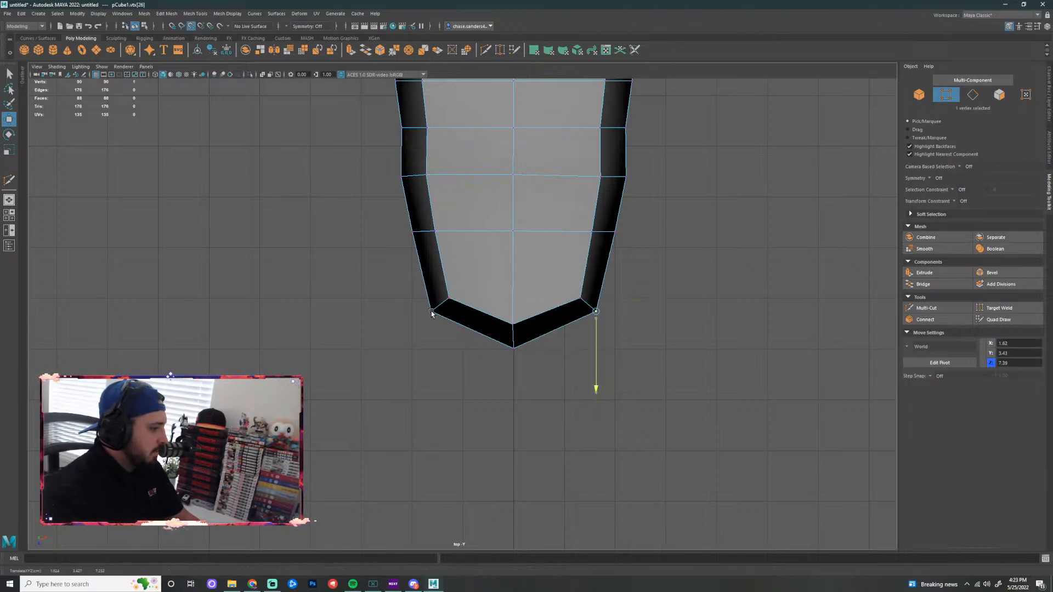
left_click(623, 400)
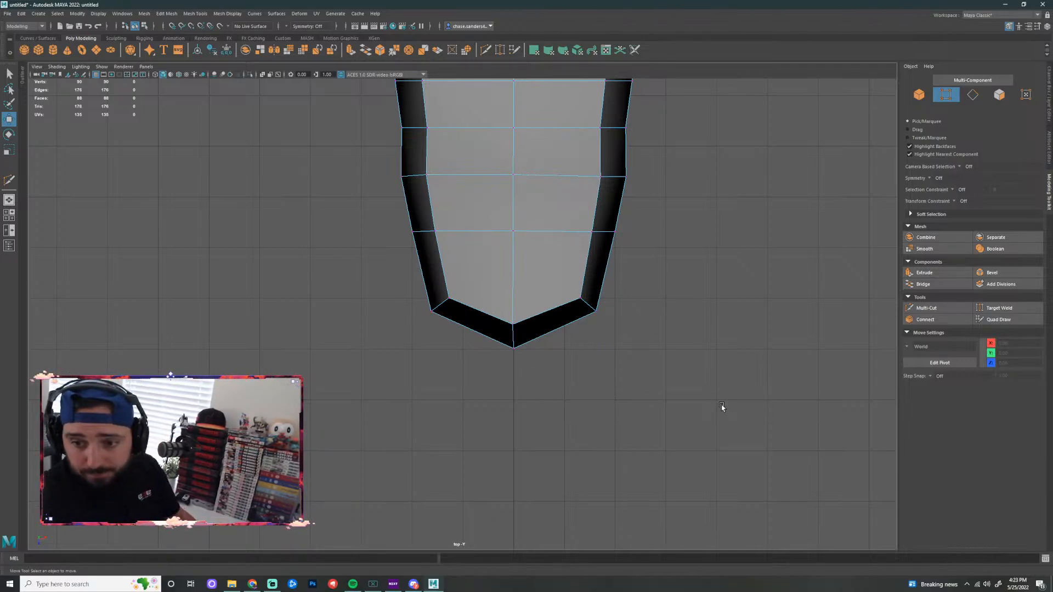
Return to object mode and compare the finger's silhouette from above with smooth preview on and off
left_click(579, 216)
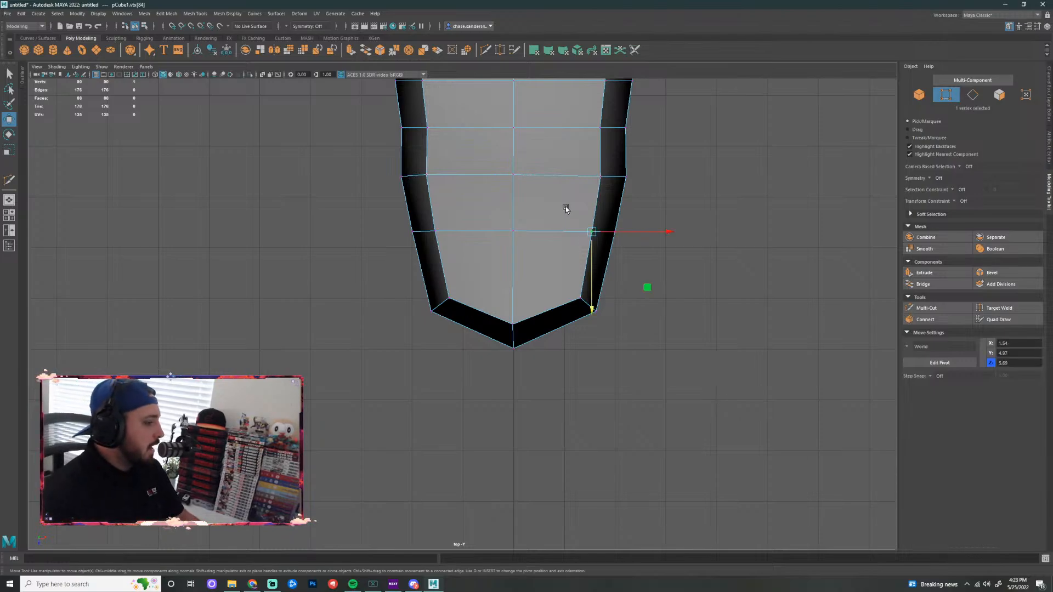
right_click(566, 205)
left_click(591, 189)
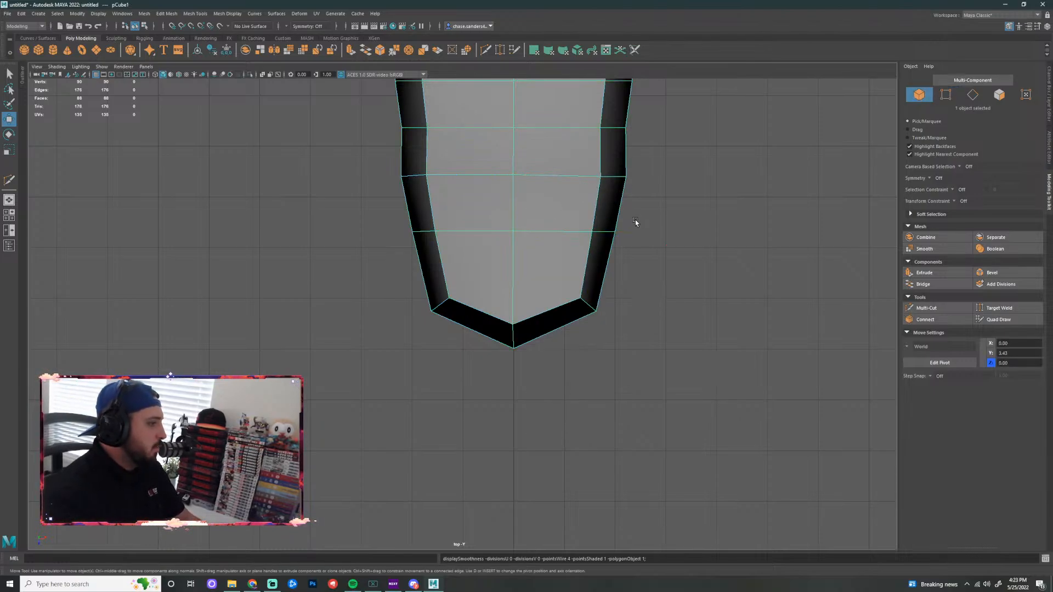
key("3")
scroll(648, 353, "down", 4)
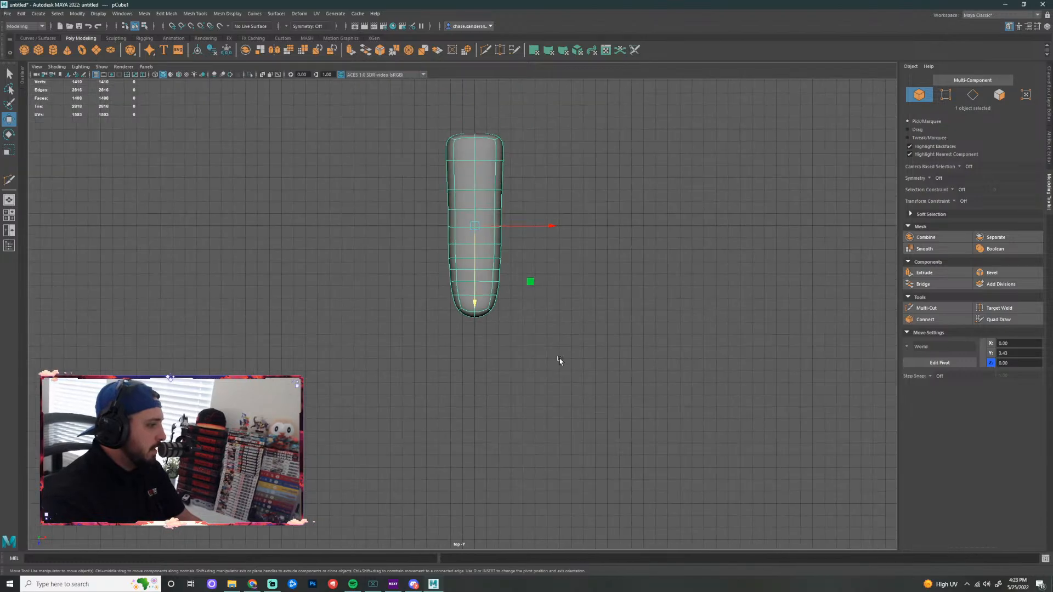
key("1")
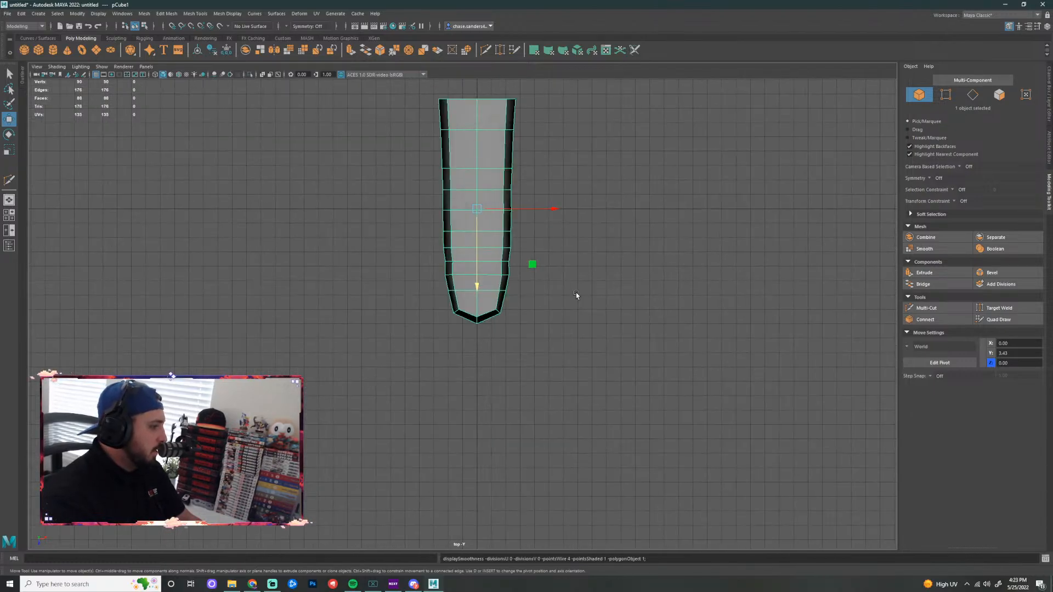
key("3")
key("1")
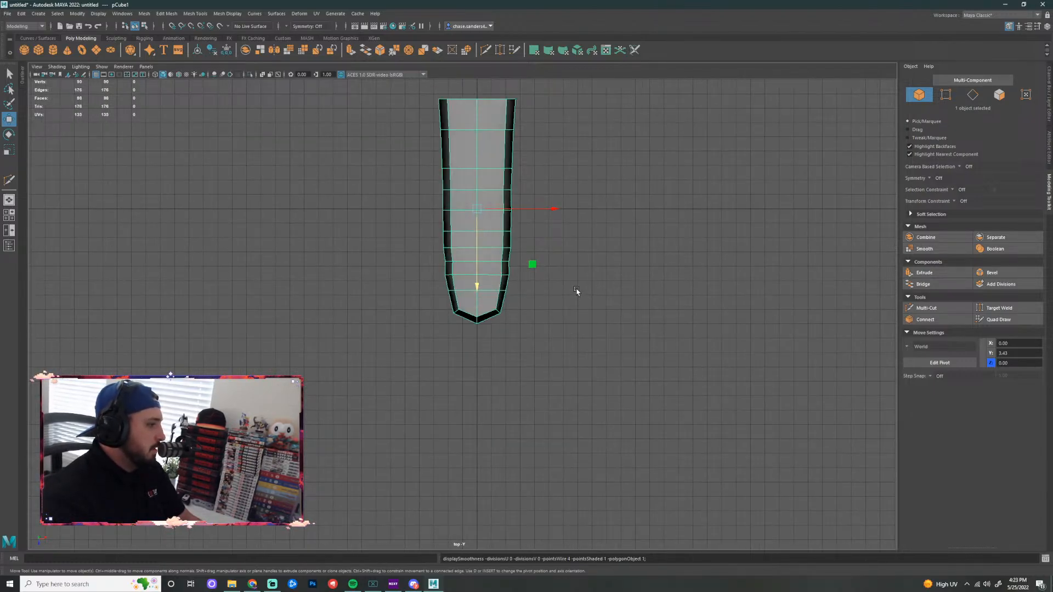
key("3")
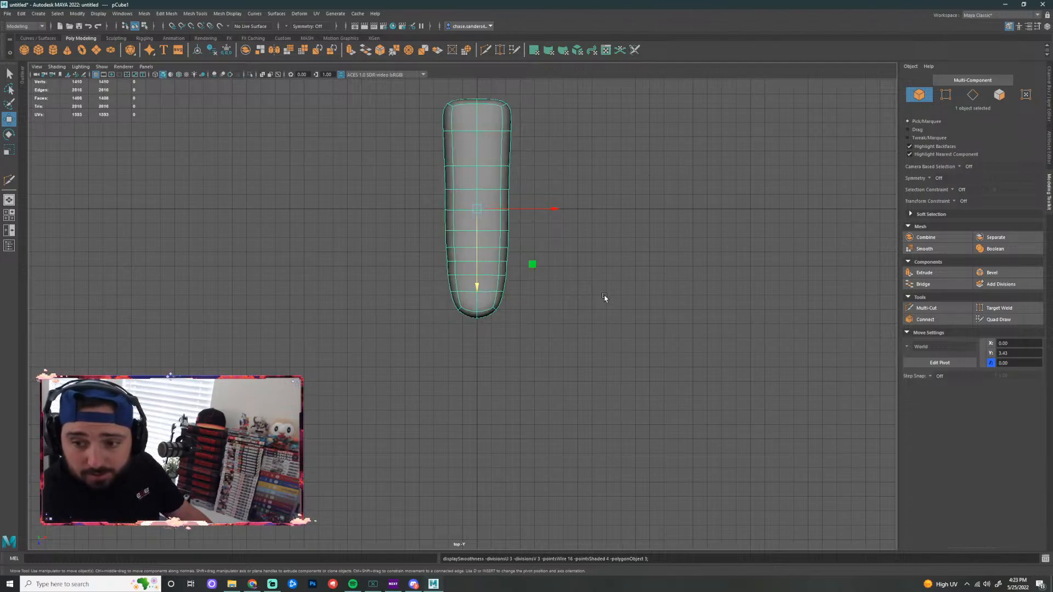
key("1")
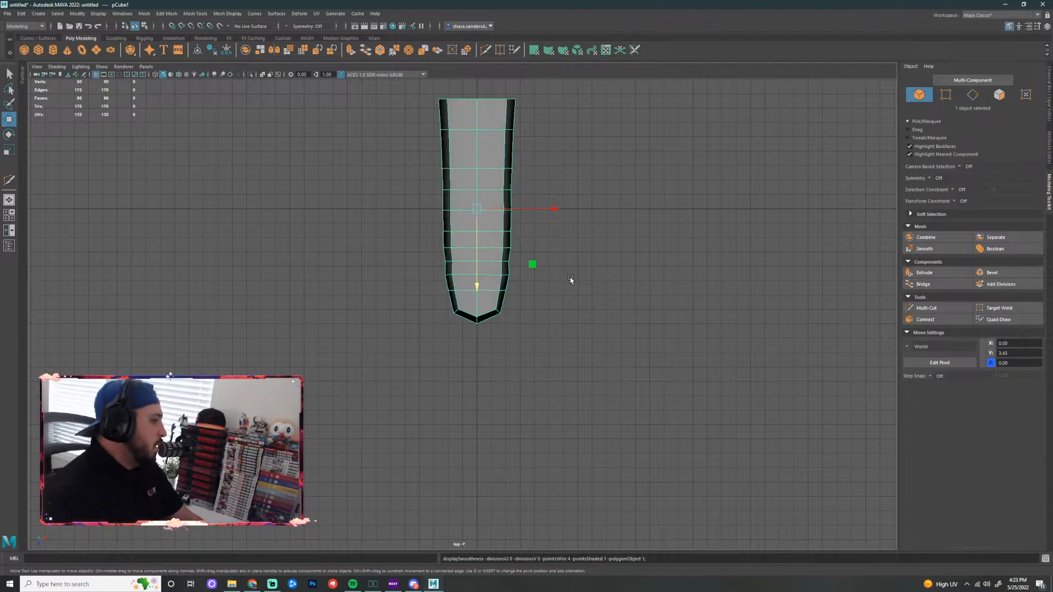
key("3")
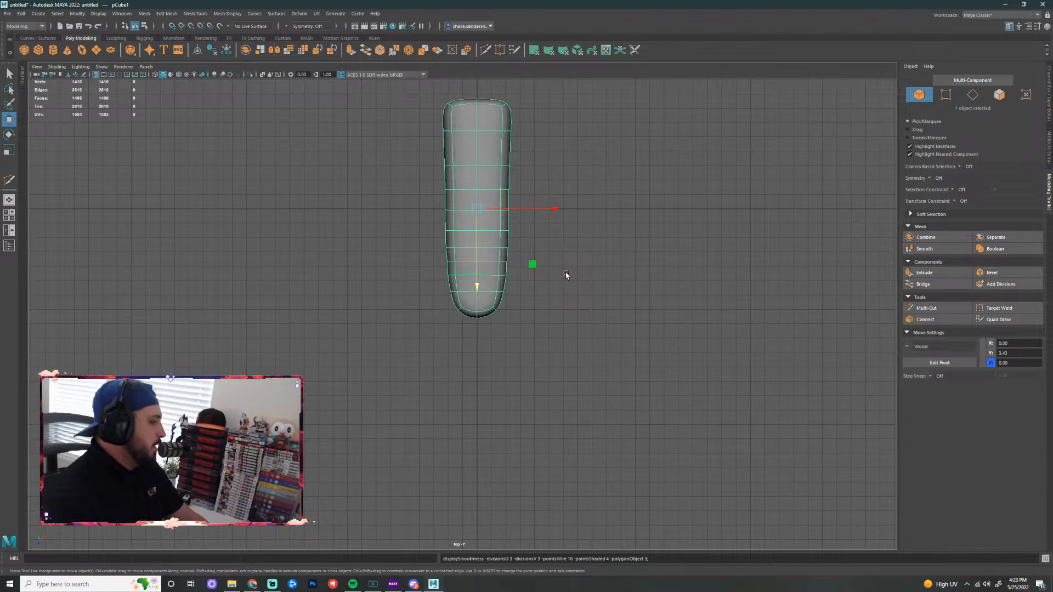
Examine the smoothed finger's profile from the side and its overall shape in perspective
key("space")
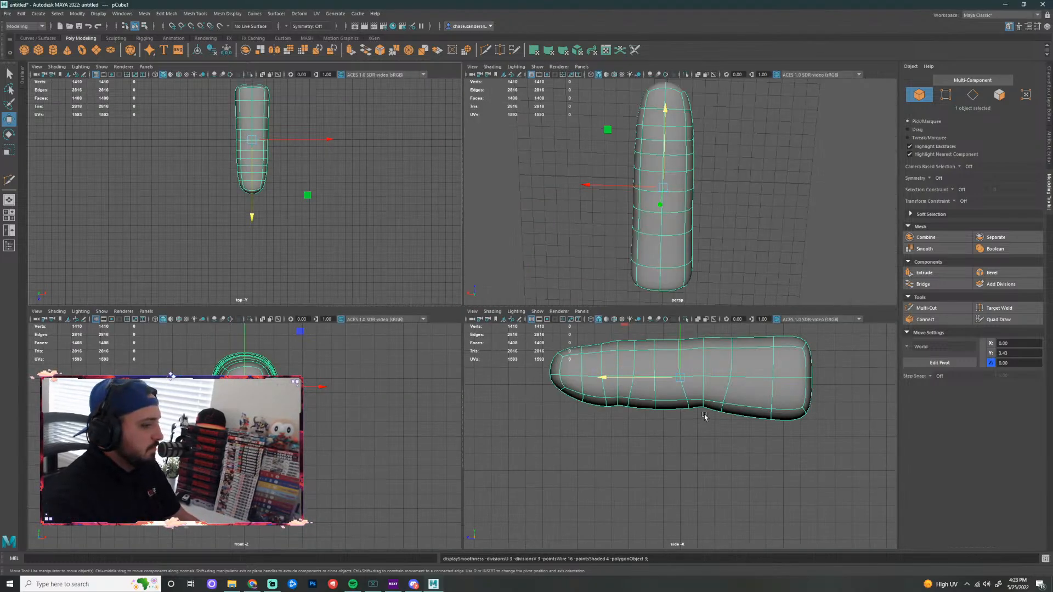
key("space")
scroll(625, 345, "down", 2)
key("super")
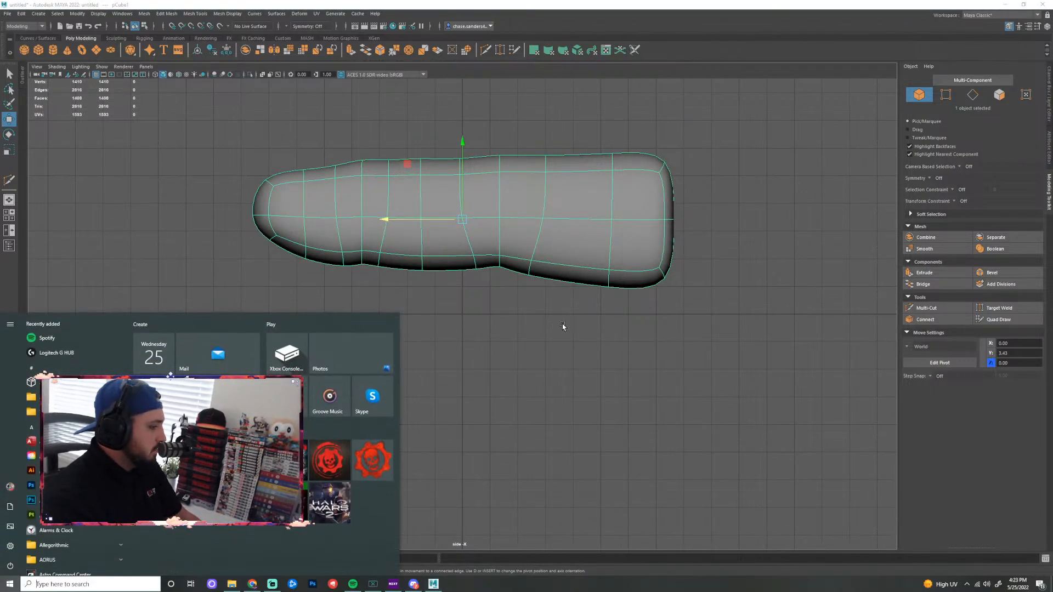
left_click(562, 324, "alt")
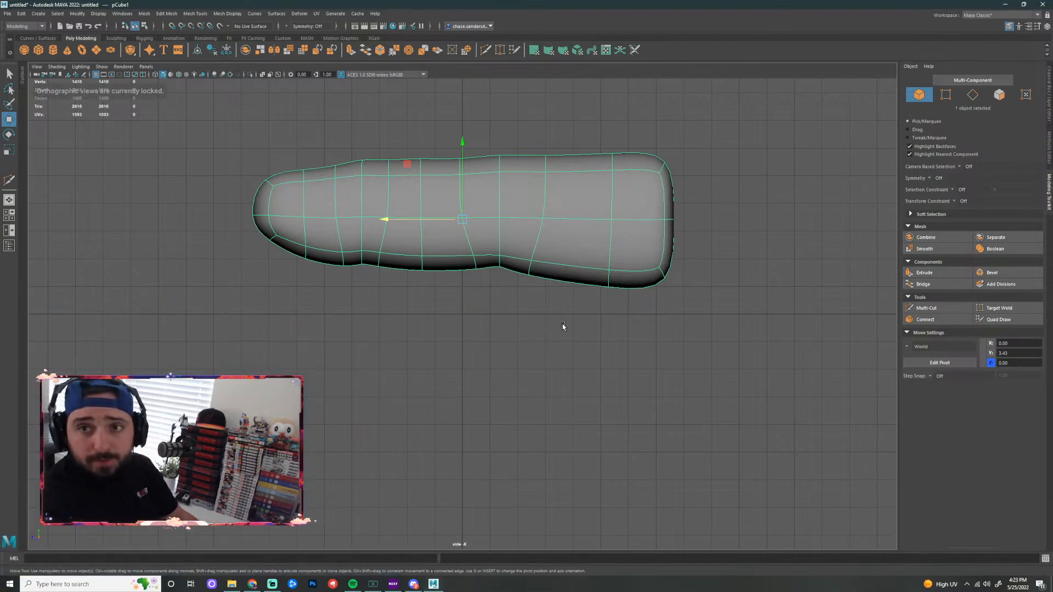
mouse_move(563, 325)
left_mouse_down("alt")
mouse_move(510, 291)
mouse_move(525, 285)
mouse_move(534, 310)
left_mouse_up("alt")
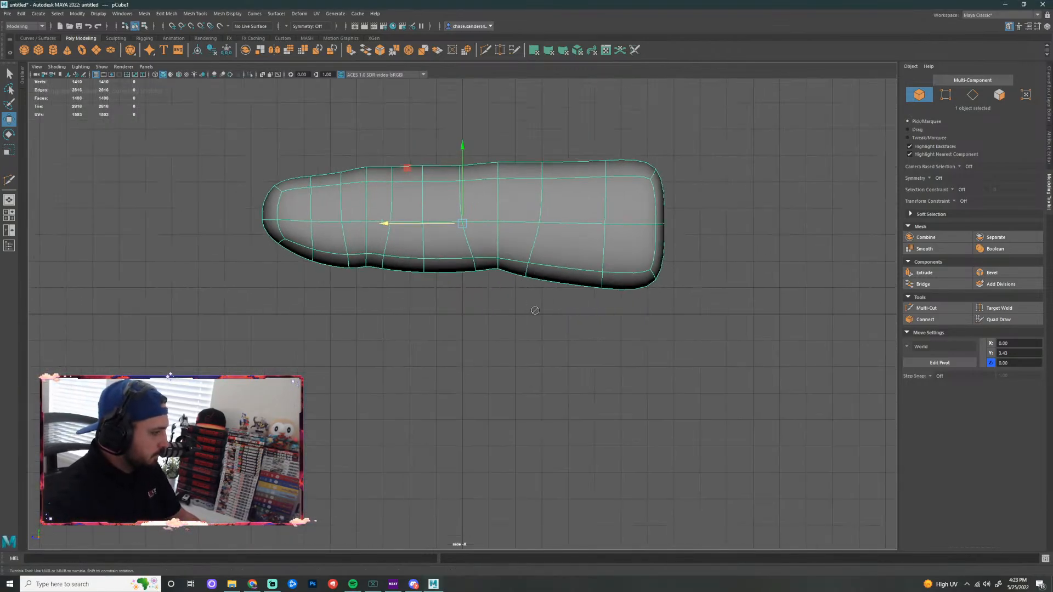
key("space")
key("space")
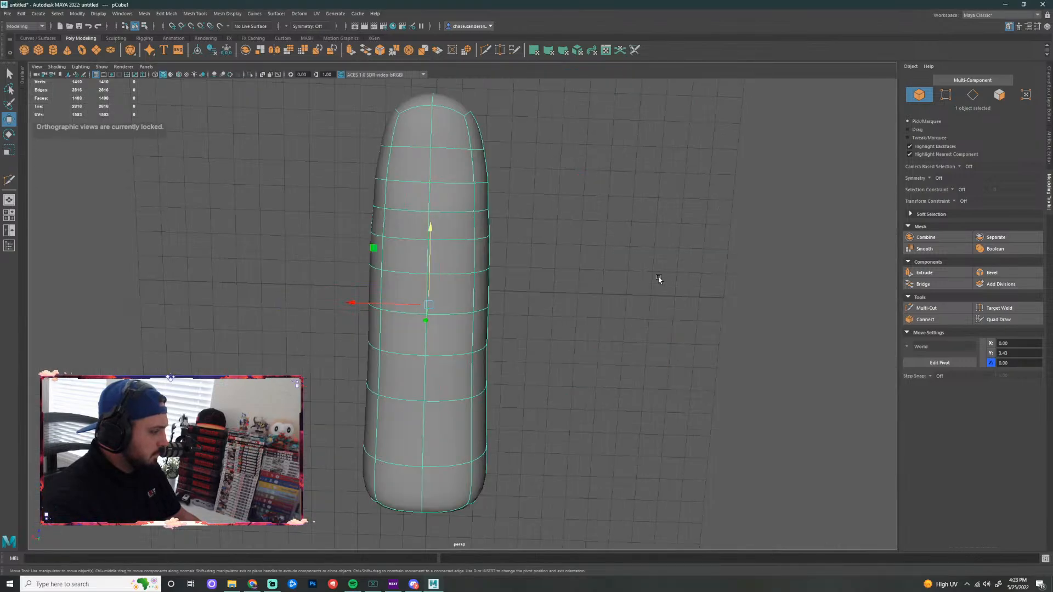
scroll(659, 279, "down", 5)
left_click_drag(665, 264, 587, 490, "alt")
Turn off smooth preview and examine the fingertip end-on in perspective for uneven vertices
left_click(623, 339)
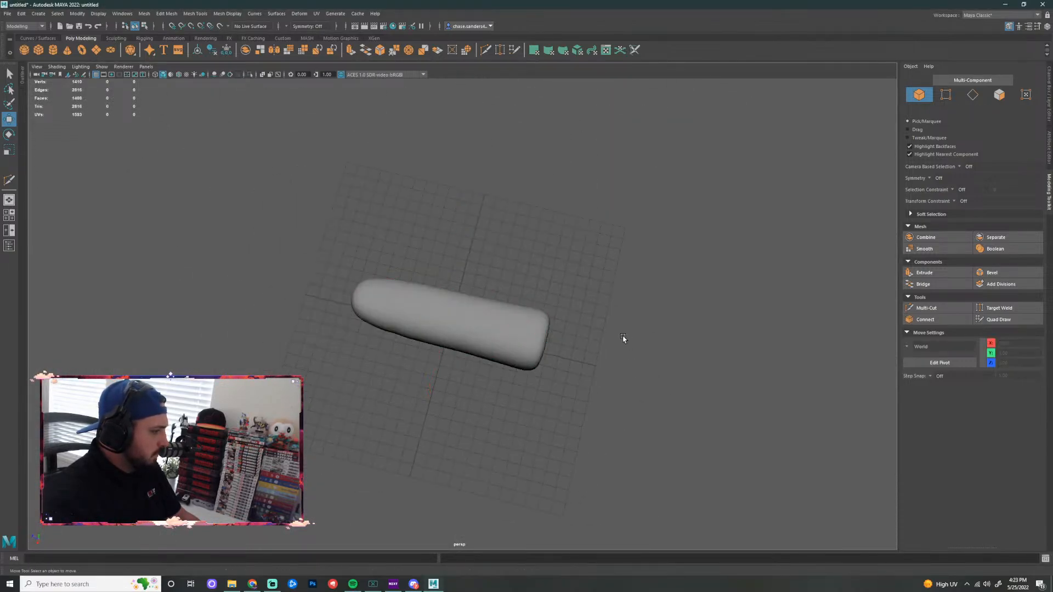
left_click(457, 309)
key("1")
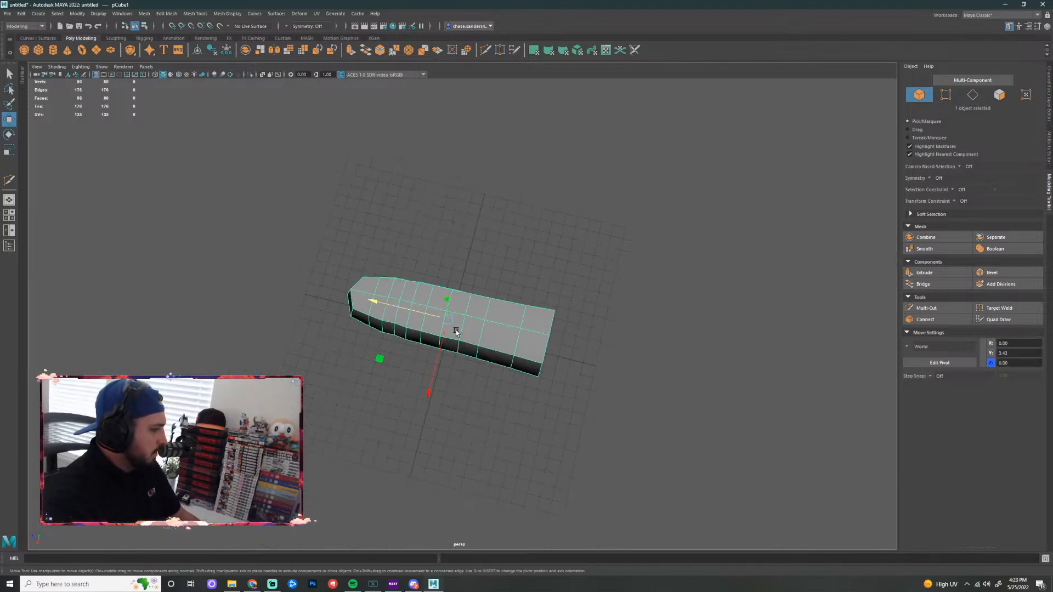
left_click_drag(456, 330, 564, 304, "alt")
left_click(619, 296)
key("super")
left_click(489, 263)
scroll(568, 320, "up", 5)
key("super")
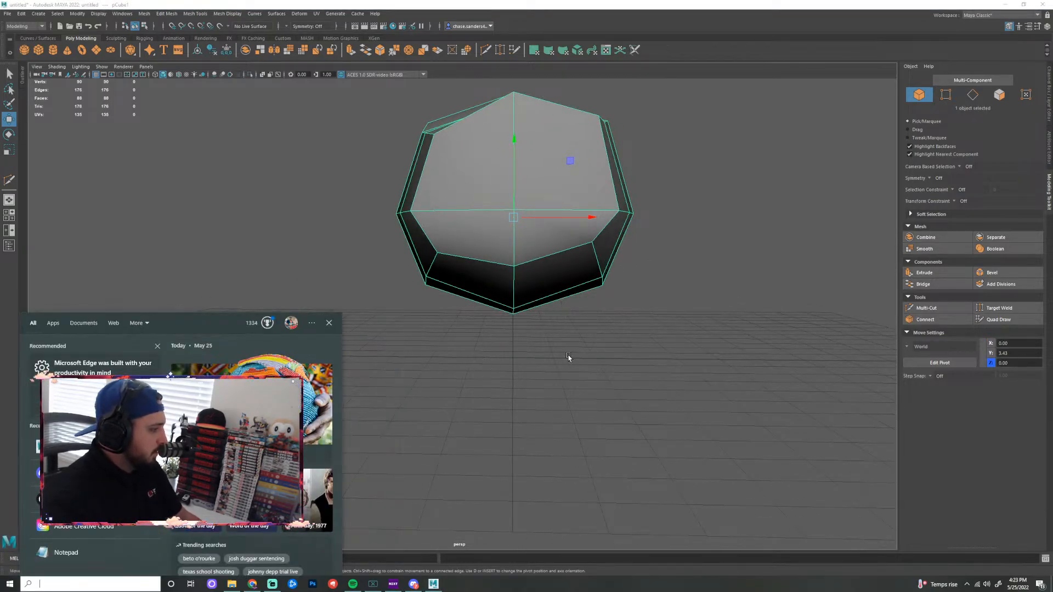
left_click(581, 368)
In the front view, snap the tip face's uneven lower corner vertex vertically to the height of its opposite counterpart
key("space")
key("space")
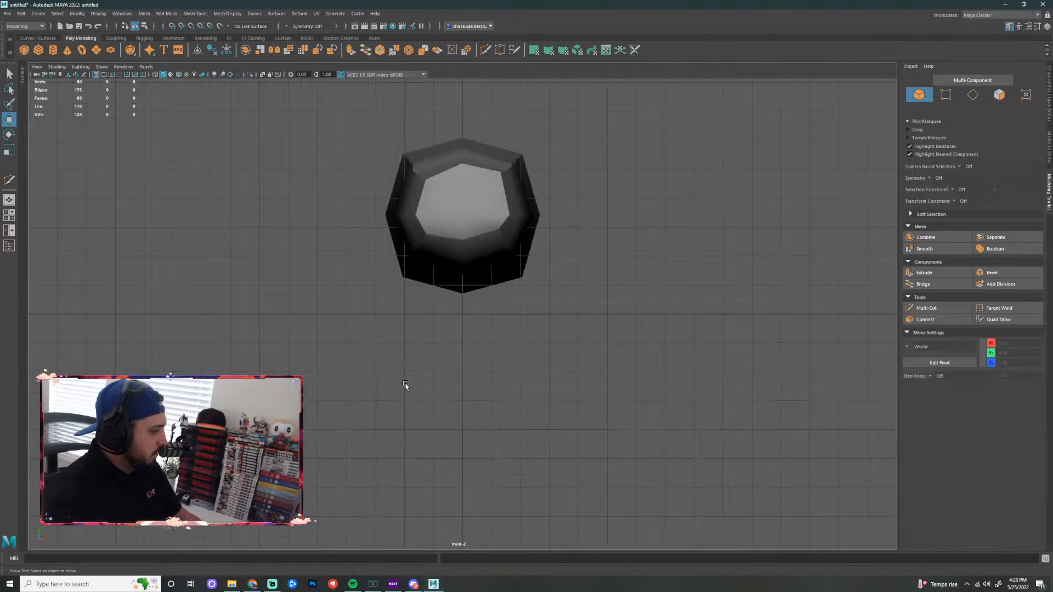
left_click(469, 181)
scroll(463, 164, "up", 3)
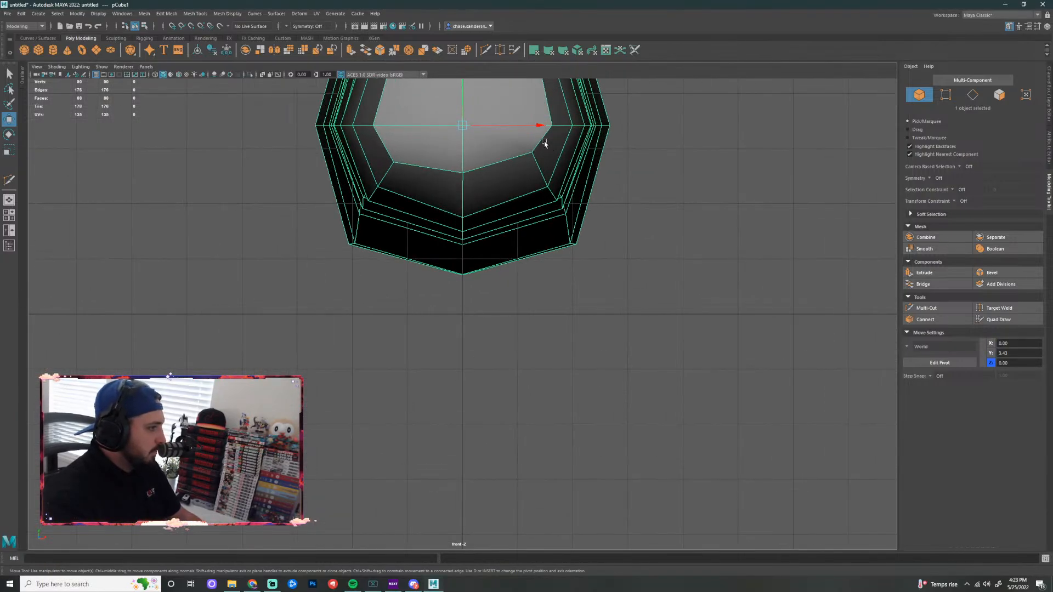
middle_click_drag(592, 157, 587, 235, "alt")
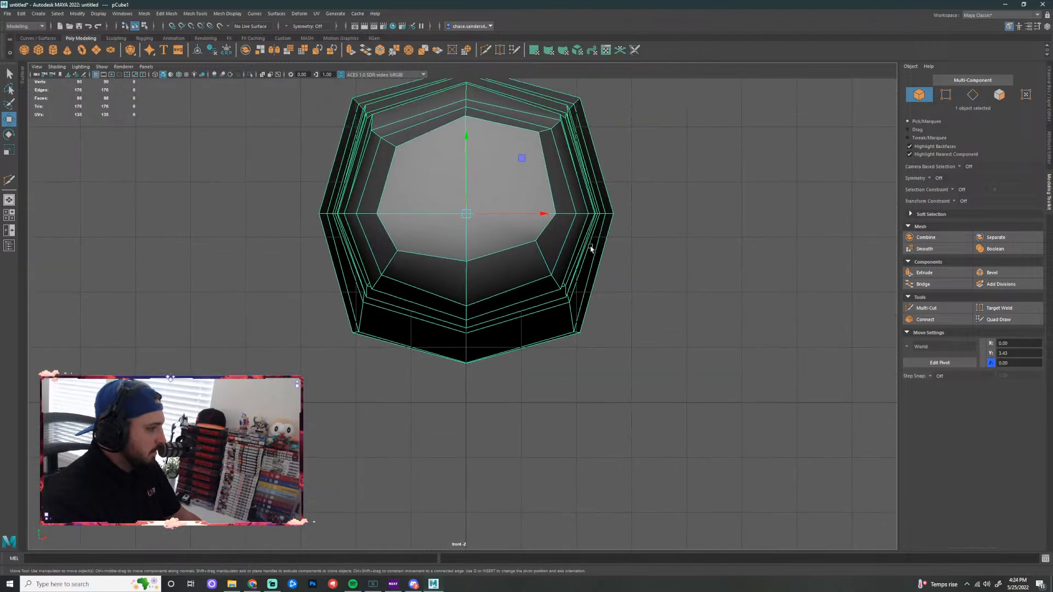
right_click_drag(513, 248, 475, 245)
left_click(528, 251)
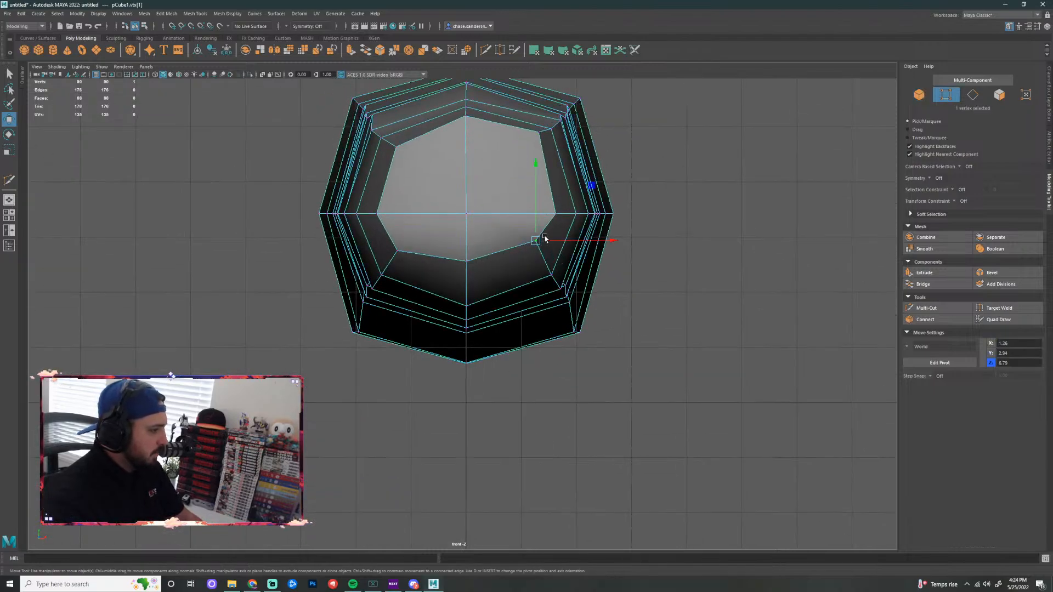
left_click_drag(537, 163, 399, 252)
Snap the uneven upper corner vertices of the tip face and the first loop behind it vertically to their opposite counterparts
left_click(531, 137)
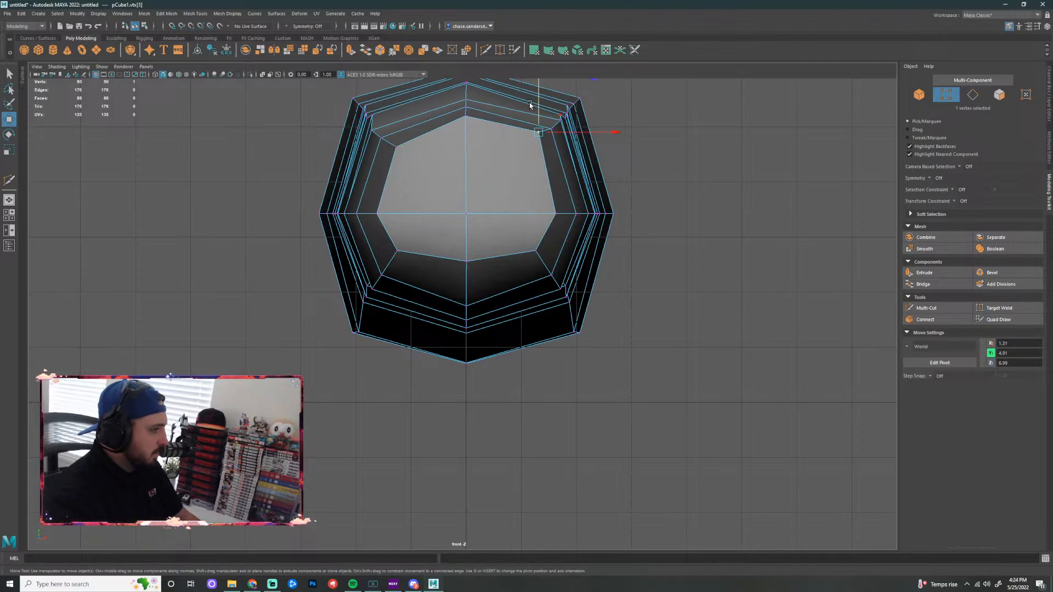
key("v")
left_click_drag(531, 104, 412, 149)
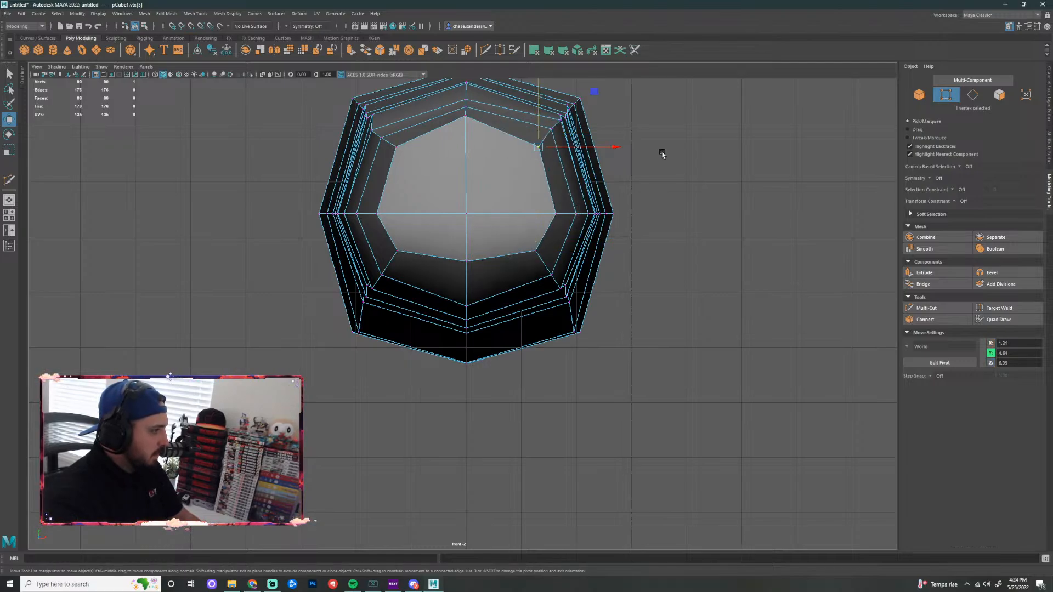
left_click(620, 243)
left_click(553, 136)
key("v")
left_click_drag(551, 100, 380, 141)
left_click(660, 154)
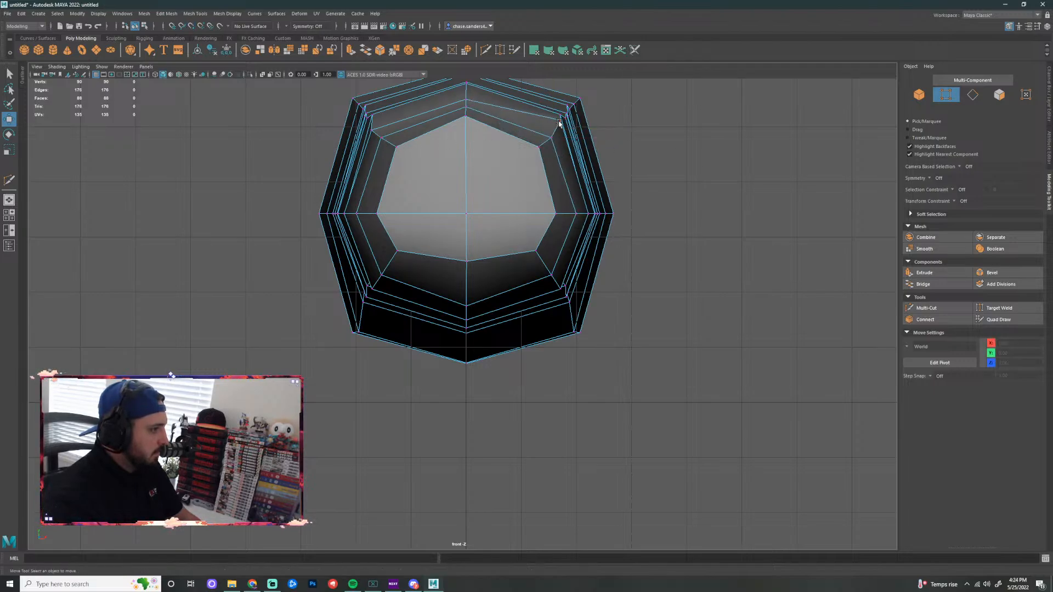
Snap the upper corner vertices of the second and third loops behind the tip vertically to match their opposite counterparts
left_click(560, 119)
key("v")
left_click_drag(560, 99, 370, 133)
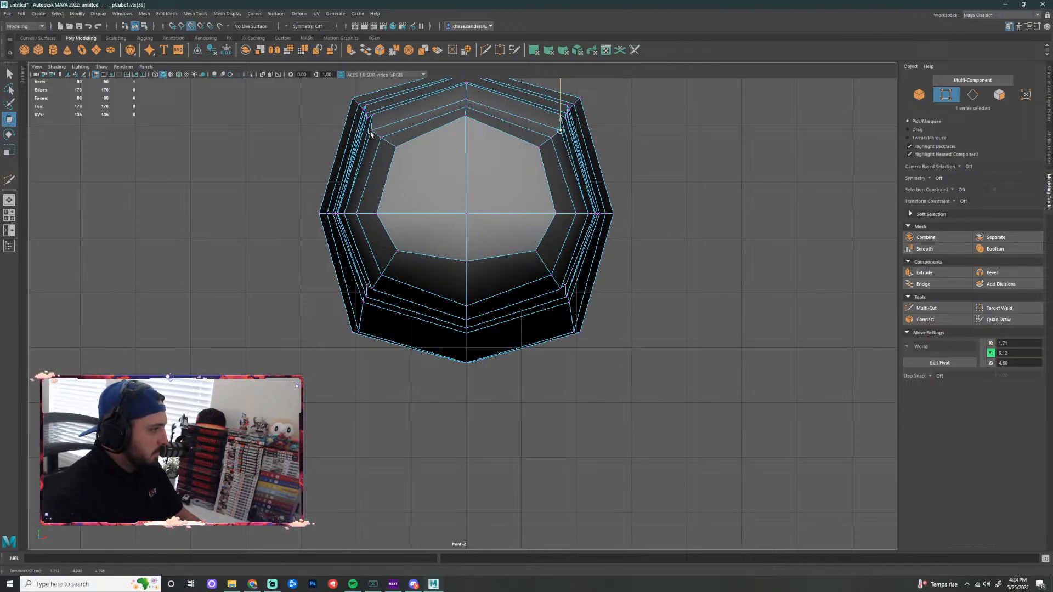
left_click(698, 143)
left_click(560, 116)
key("v")
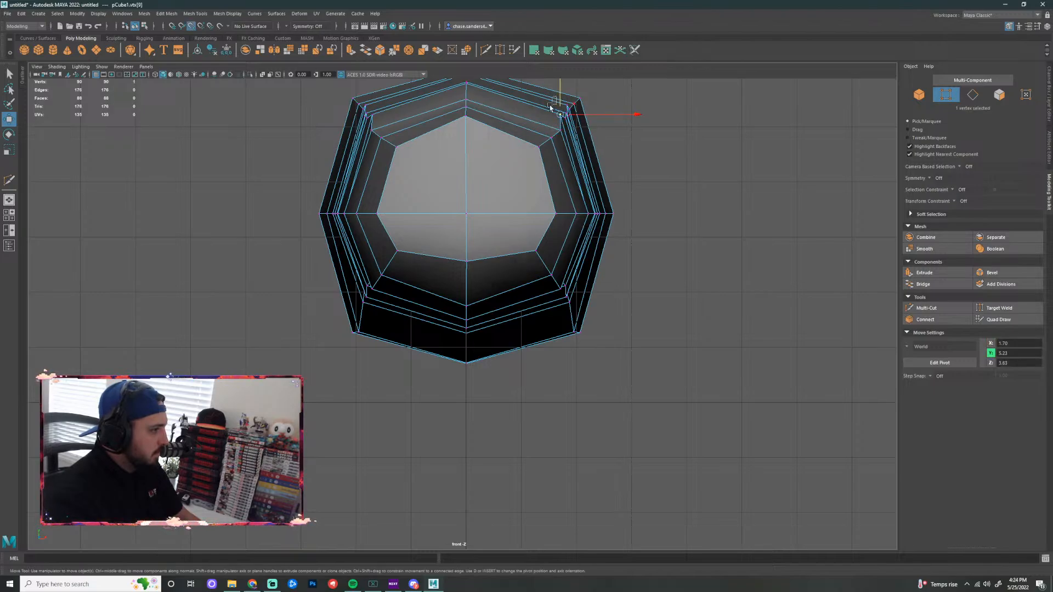
left_click(673, 127)
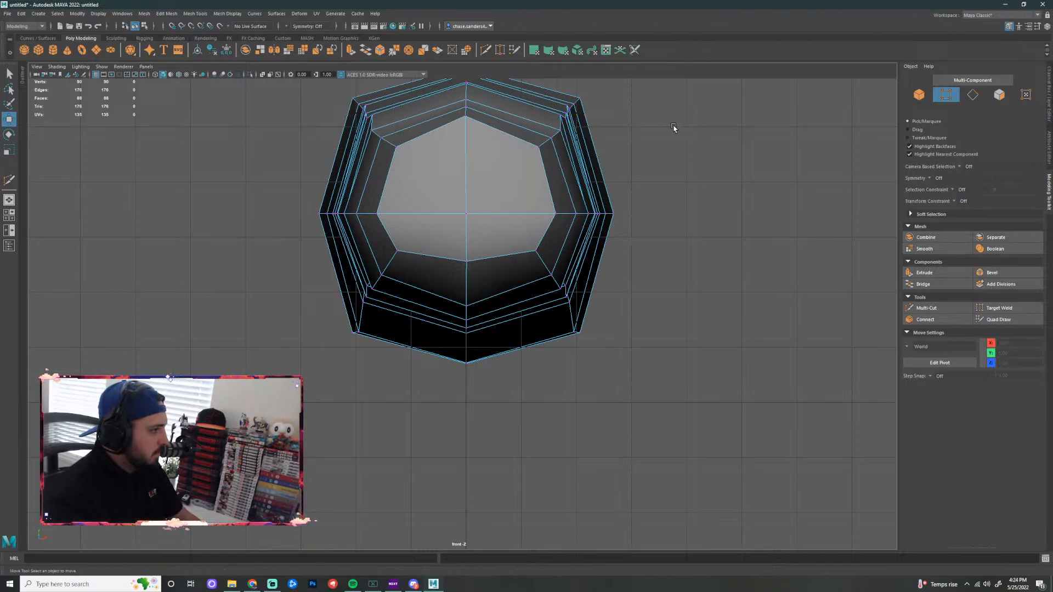
left_click(560, 116)
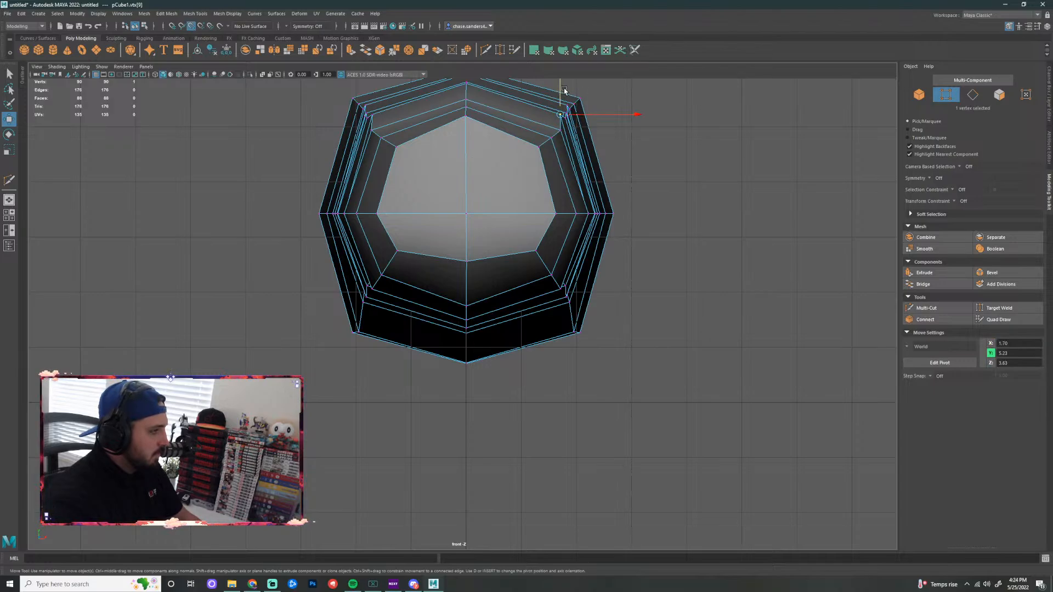
left_click_drag(561, 90, 372, 119)
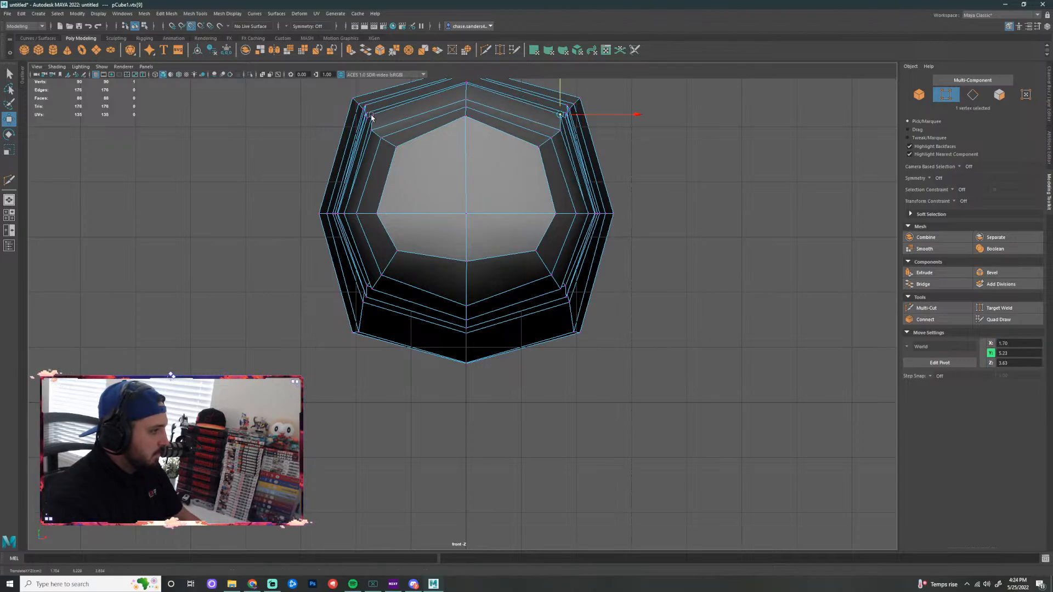
left_click(714, 127)
Move the tip face's upper and lower centre vertices slightly down and the next loop's lower centre vertex slightly up
scroll(708, 148, "down", 5)
scroll(680, 168, "up", 2)
left_click(466, 163)
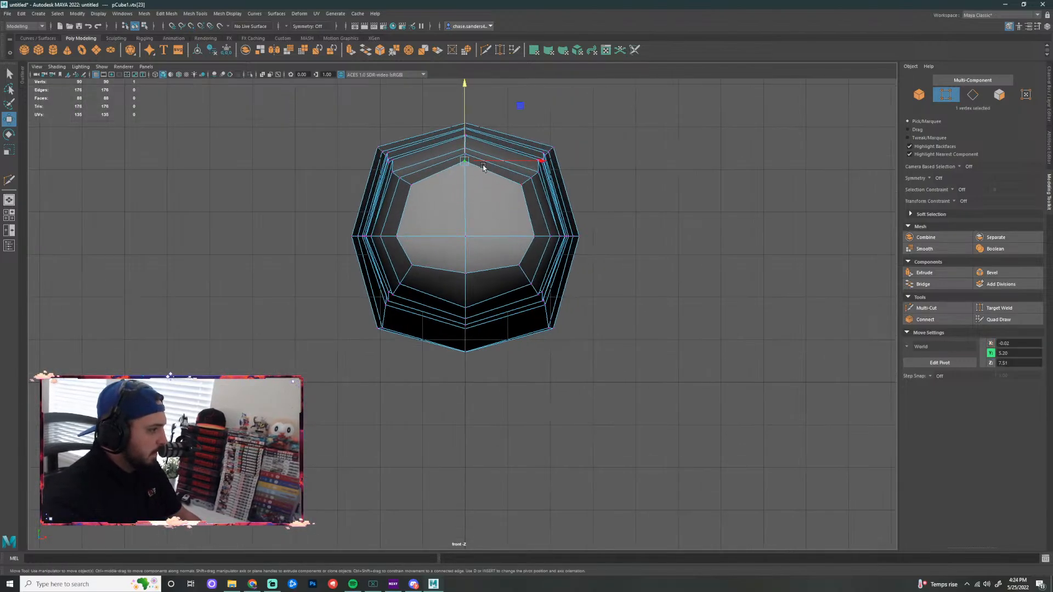
left_click_drag(465, 95, 465, 98)
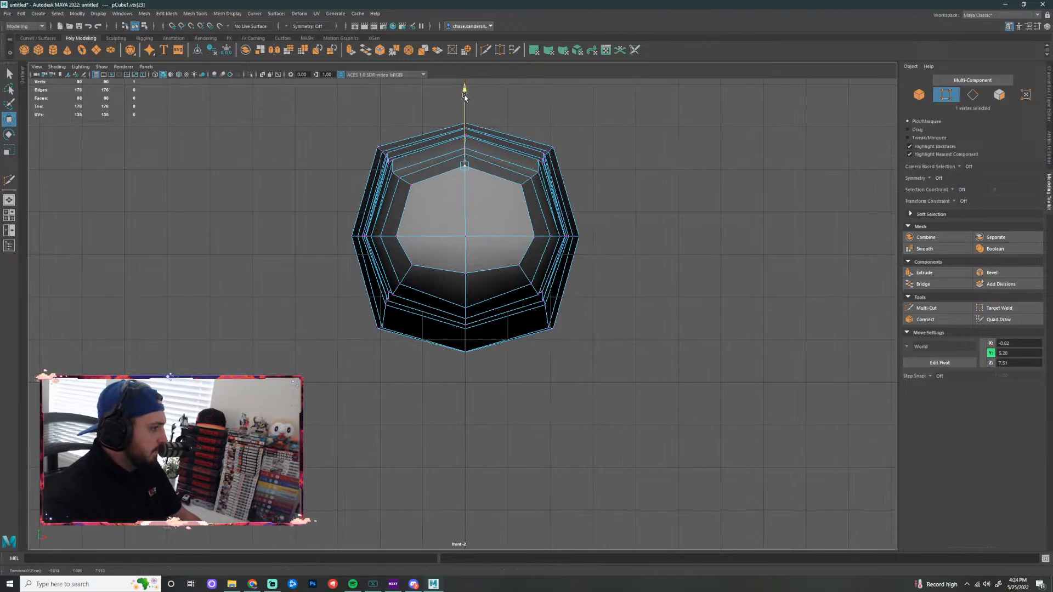
left_click(470, 307)
left_click_drag(464, 235, 466, 212)
left_click(474, 267)
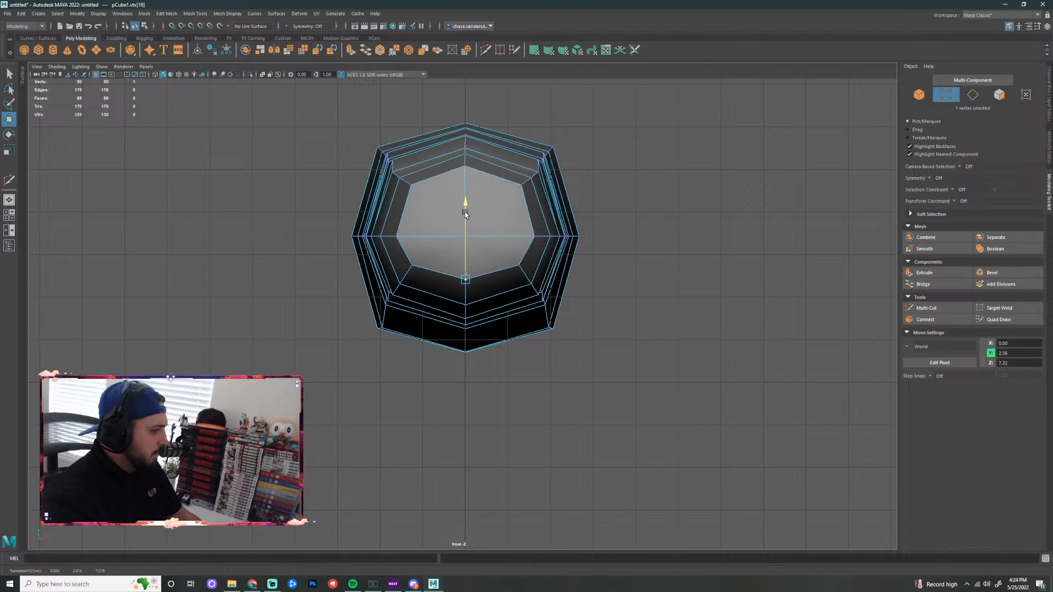
left_click(682, 192)
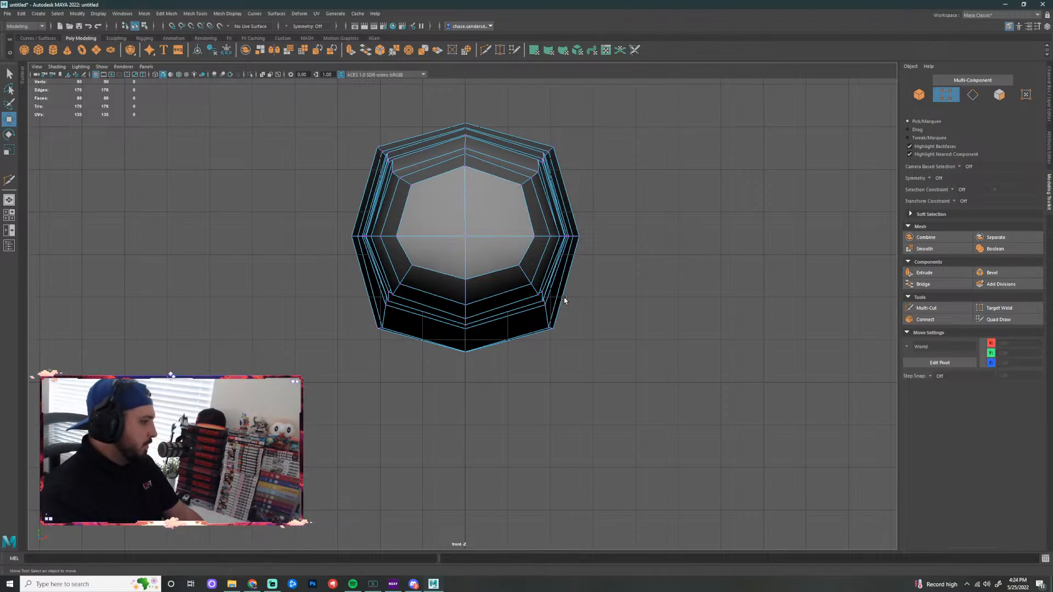
Return to the perspective view and scale the whole finger object slightly along its length, to a Z scale of about 18.52
key("space")
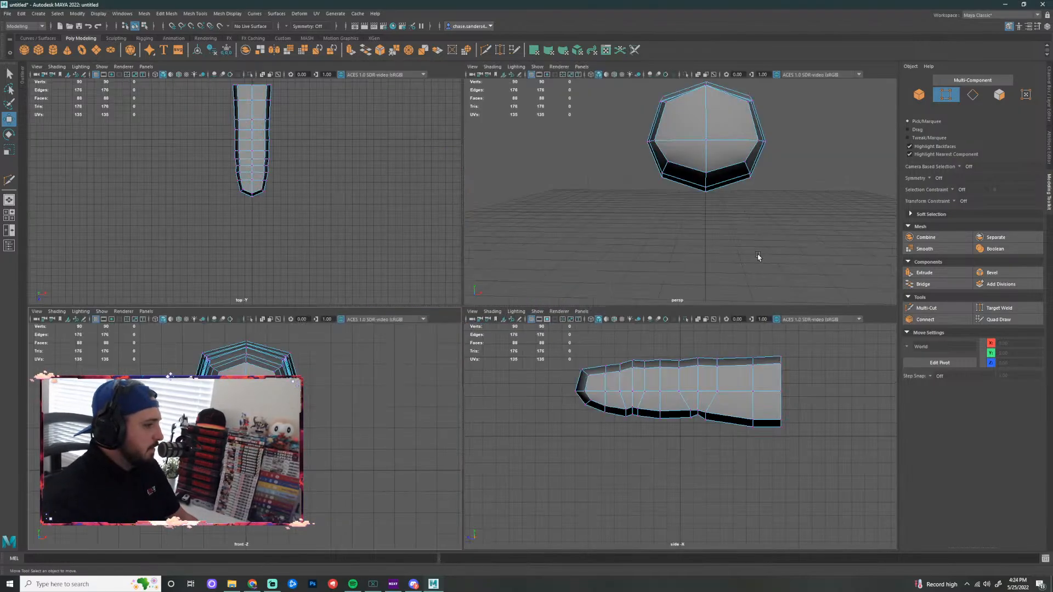
key("space")
scroll(680, 251, "down", 3)
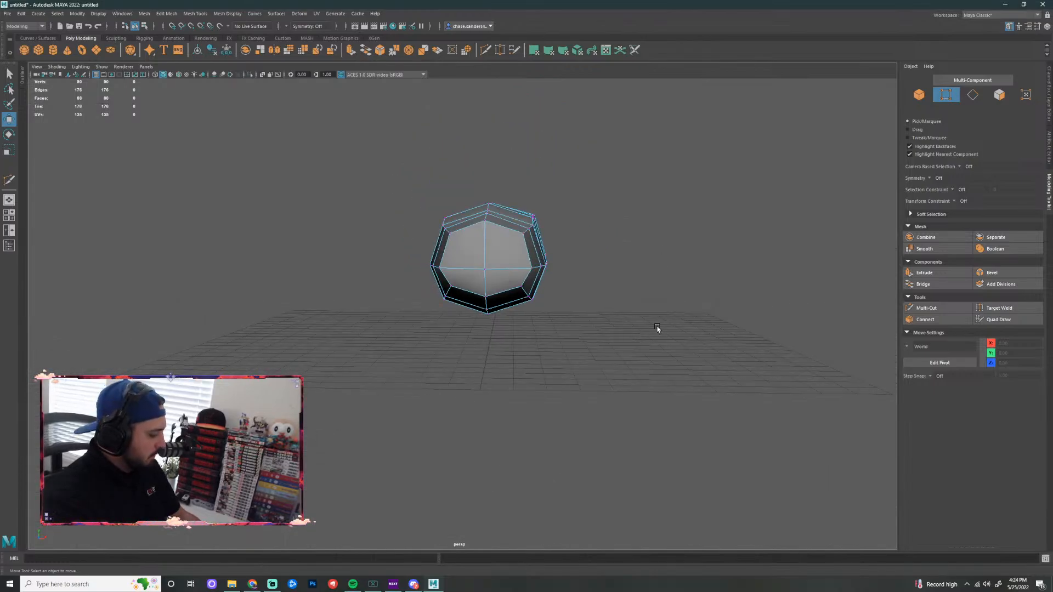
left_click_drag(658, 328, 252, 342, "alt")
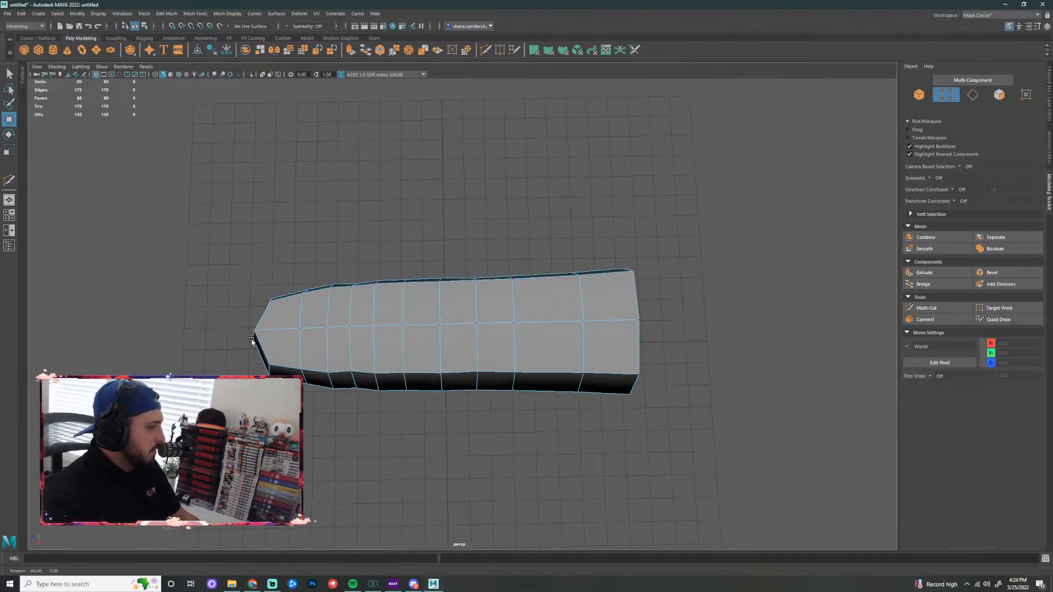
right_click_drag(461, 327, 498, 299)
key("r")
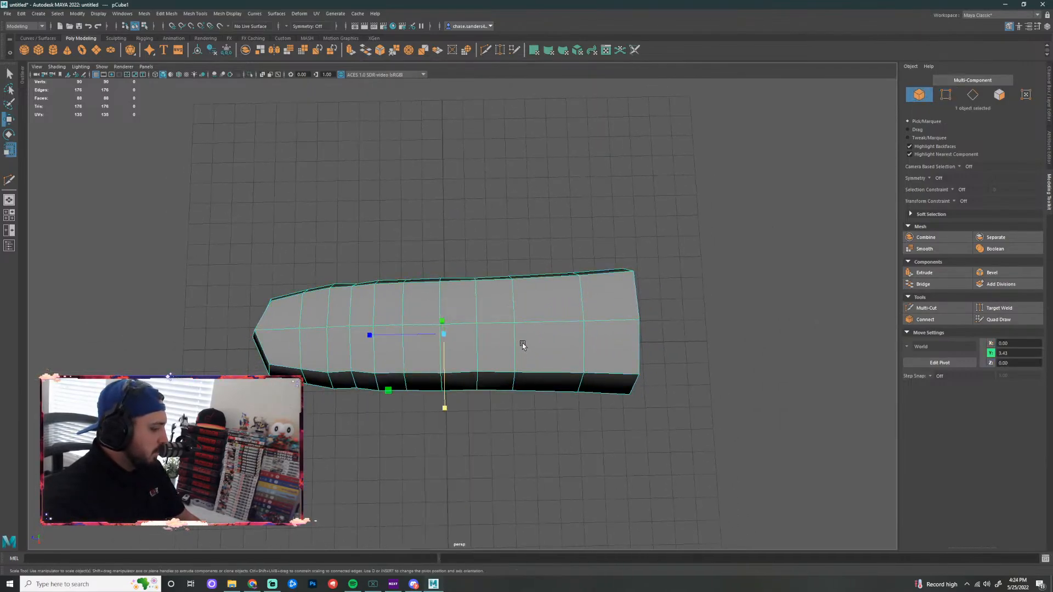
mouse_move(364, 334)
left_mouse_down()
mouse_move(351, 336)
mouse_move(370, 336)
left_mouse_up()
left_click(573, 427)
left_click_drag(573, 427, 327, 117, "alt")
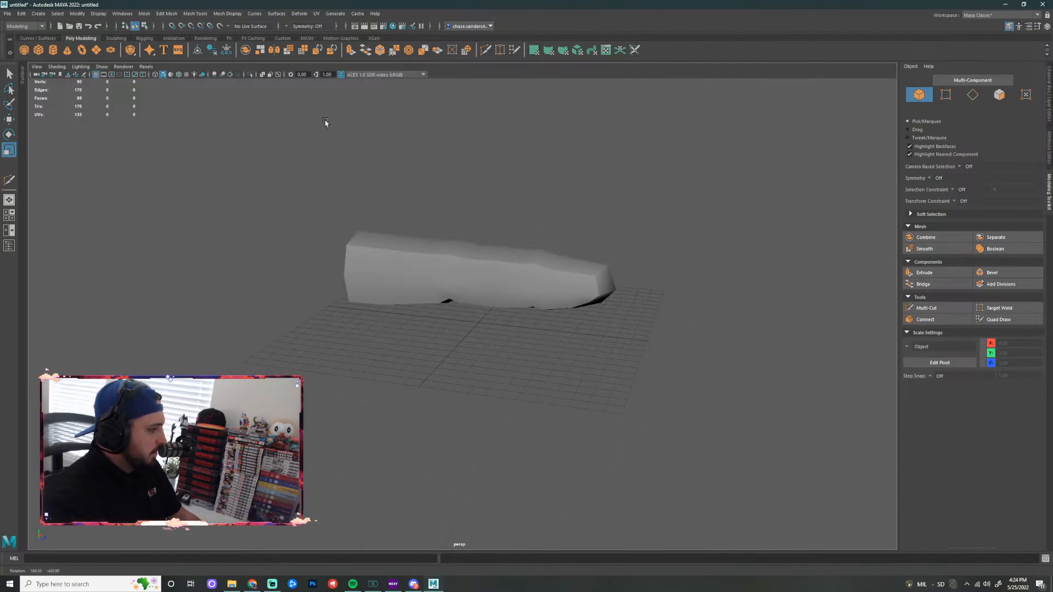
Preview the finger smoothed, inspect its silhouette from the side and from above, and restore the low-poly display
left_click(518, 282)
key("3")
left_click(661, 367)
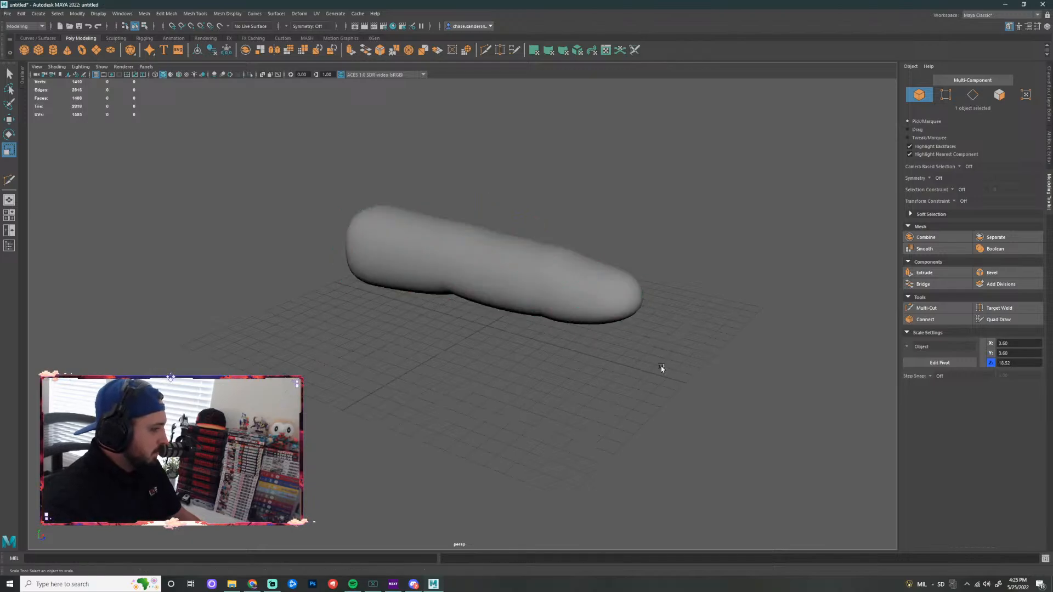
left_click_drag(661, 368, 778, 438, "alt")
left_click(463, 289)
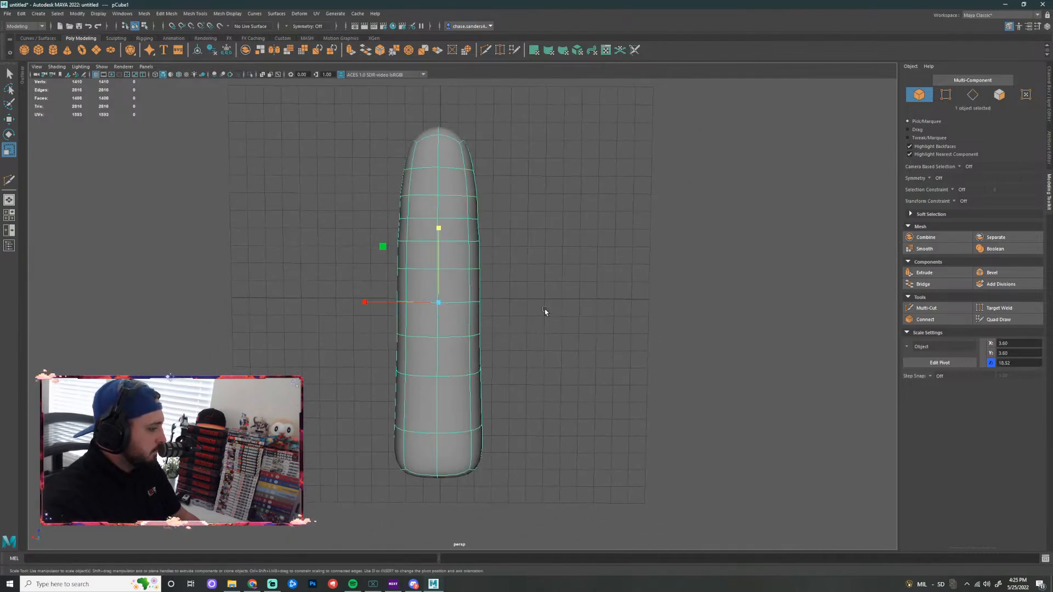
key("1")
left_click(549, 273)
Inspect the low-poly finger from the opposite side, toggle the smooth preview once more, and reselect the mesh unsmoothed
scroll(537, 317, "down", 5)
left_click_drag(537, 317, 792, 271, "alt")
key("super")
key("super")
scroll(515, 299, "up", 5)
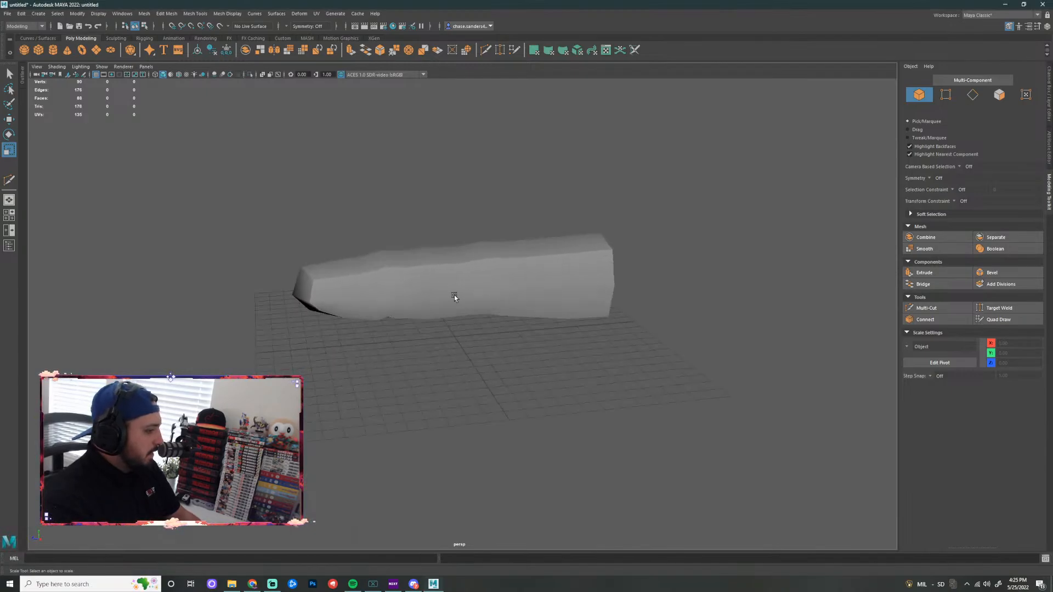
left_click(387, 306)
left_click(443, 372)
key("3")
mouse_move(522, 376)
left_mouse_down("alt")
mouse_move(552, 364)
mouse_move(527, 372)
left_mouse_up("alt")
left_click(478, 301)
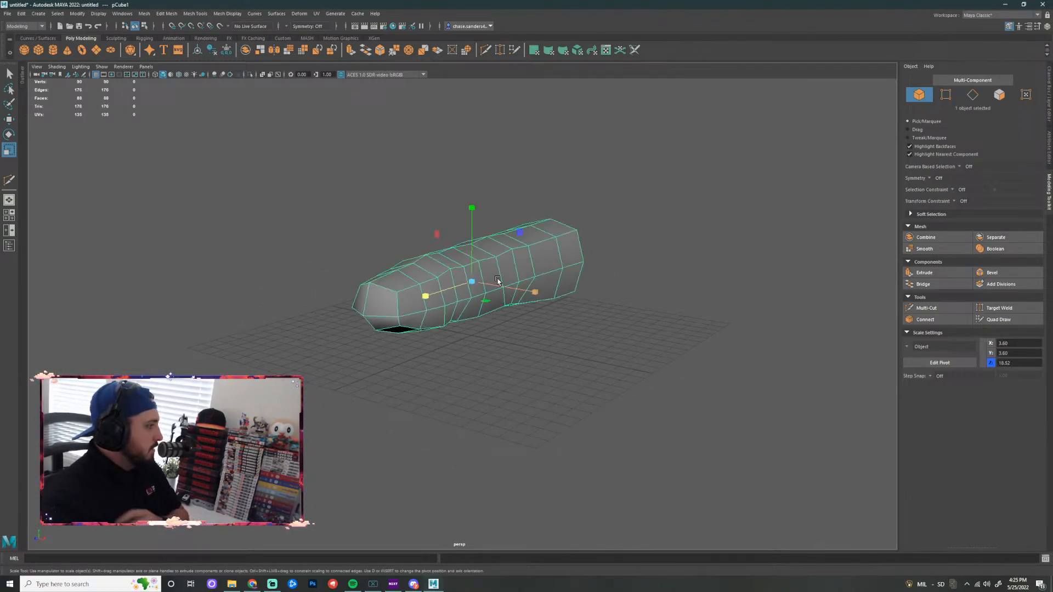
Apply Harden Edge to the whole finger mesh so its facets shade flat
left_click(227, 14)
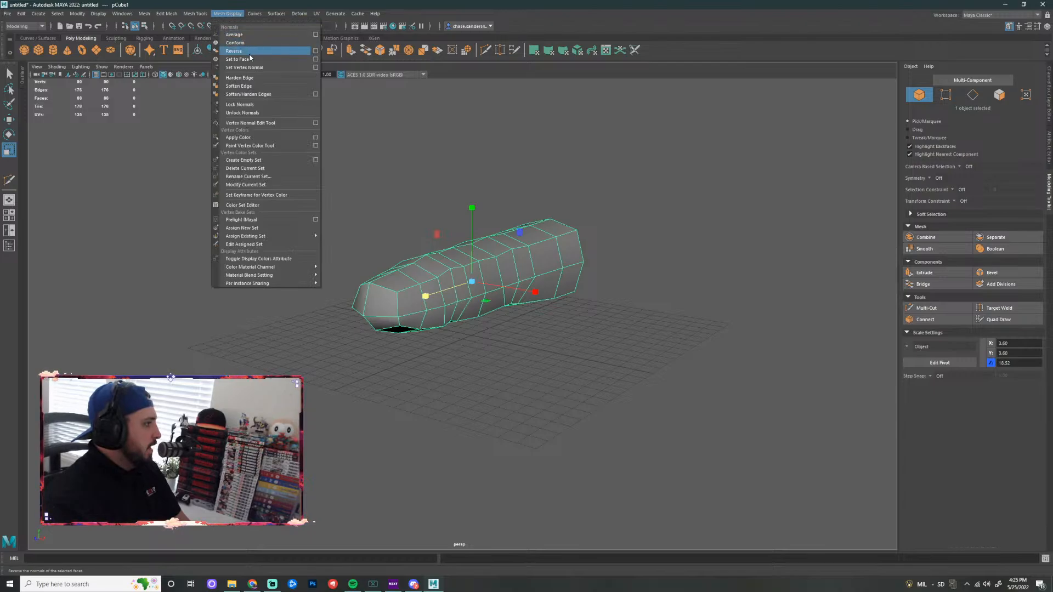
left_click(255, 78)
left_click(587, 309)
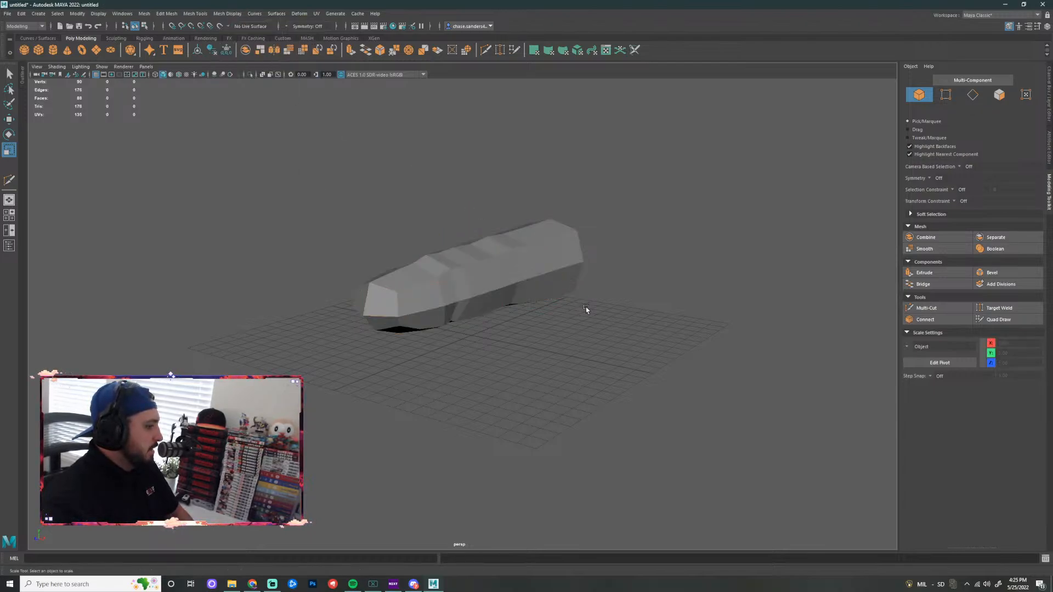
Compare the hard-edged finger with its smooth preview from the tip side, ending in the unsmoothed display
scroll(590, 299, "up", 2)
left_click_drag(590, 291, 412, 292, "alt")
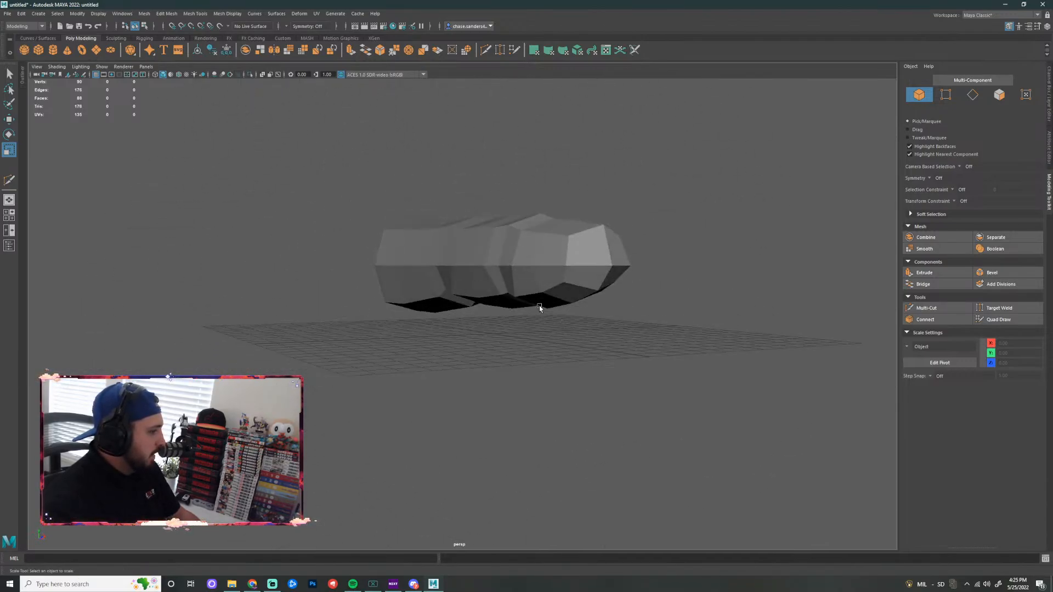
left_click(495, 264)
key("3")
left_click(689, 333)
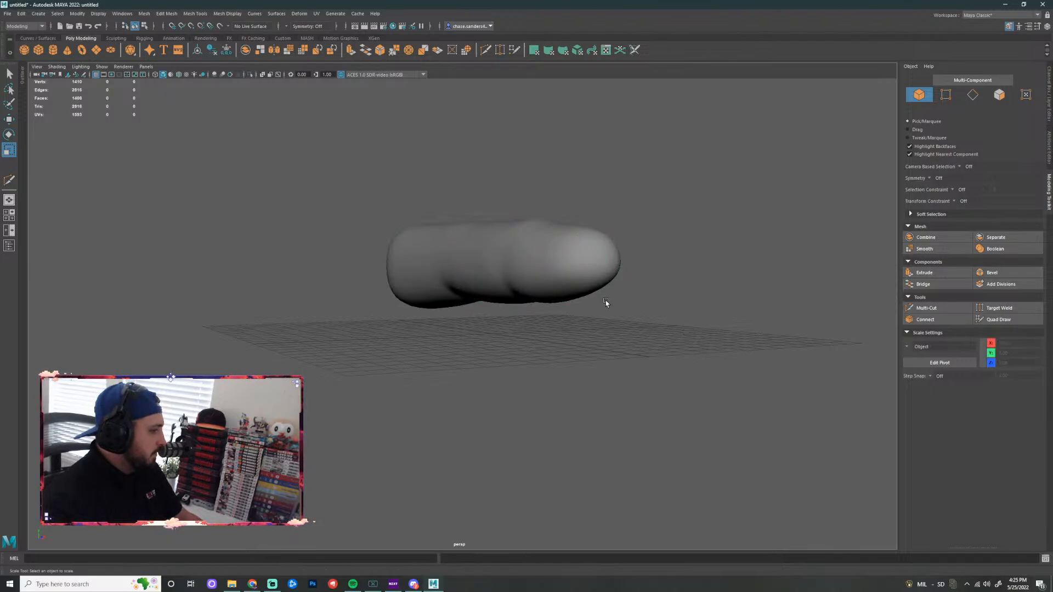
left_click(598, 292)
key("1")
left_click(677, 332)
Reselect the finger in a side-on perspective view and apply Harden Edge to it again
scroll(682, 328, "up", 2)
left_click_drag(681, 328, 440, 252, "alt")
left_click(440, 252)
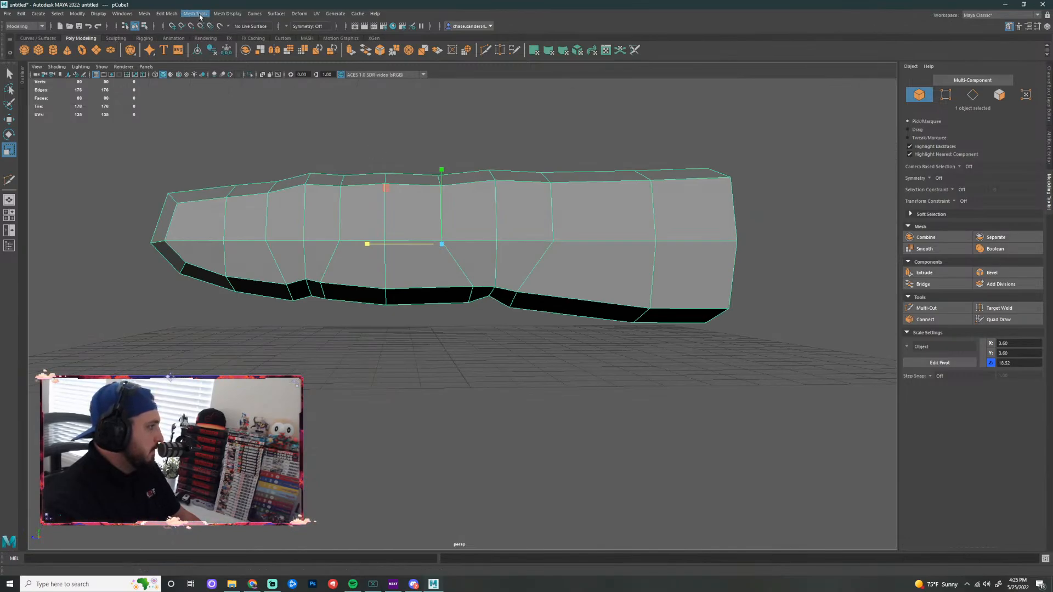
left_click(227, 13)
left_click(259, 78)
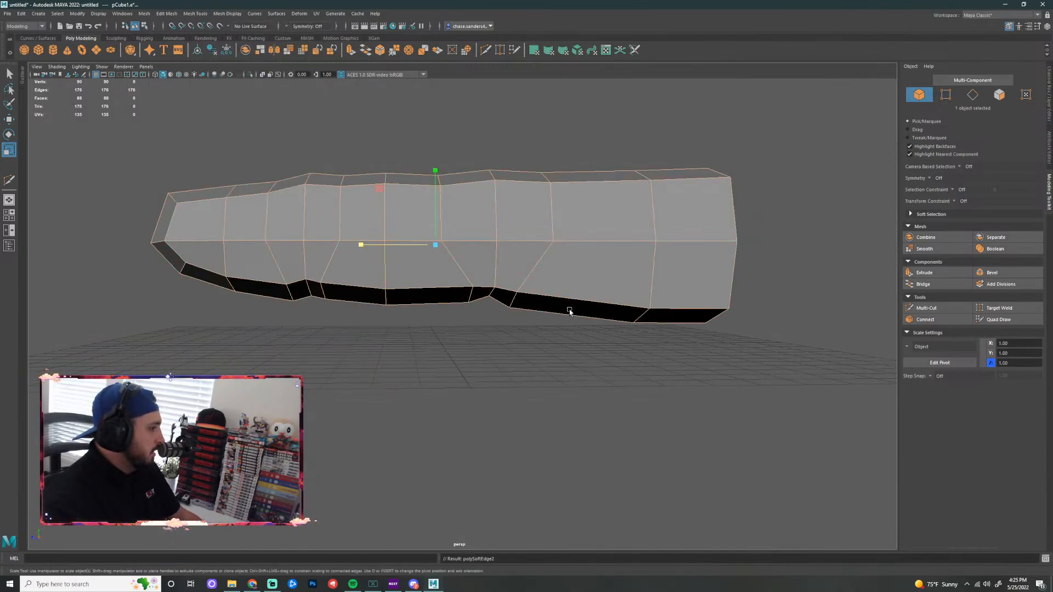
left_click(524, 317)
Create a polygon cube, move it along X to stand beside the finger, and raise it above the grid
scroll(569, 292, "down", 5)
left_click_drag(534, 349, 593, 334, "alt")
left_click(497, 236)
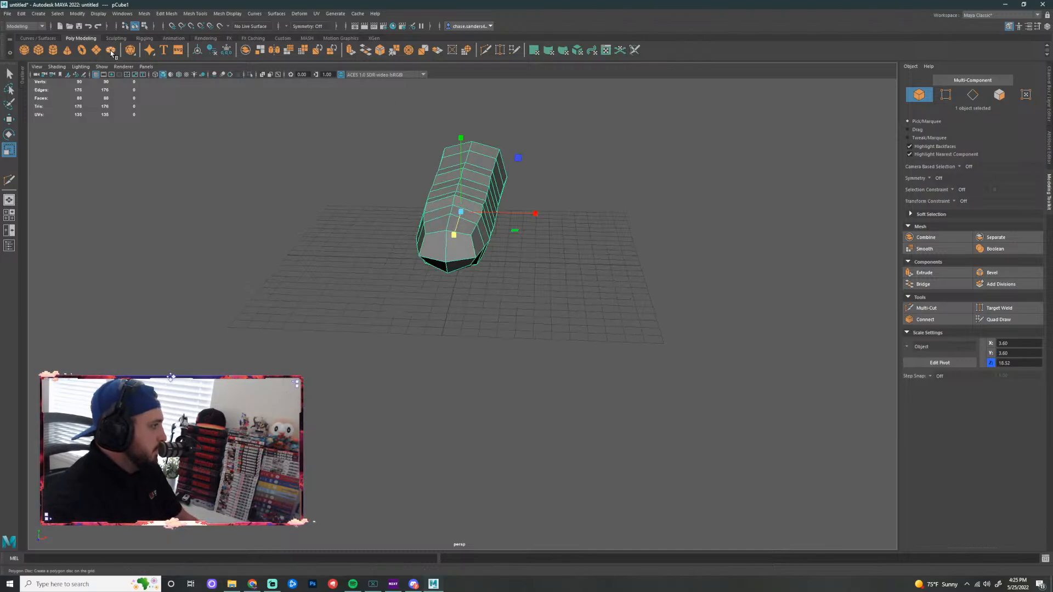
left_click(477, 252)
left_click(38, 50)
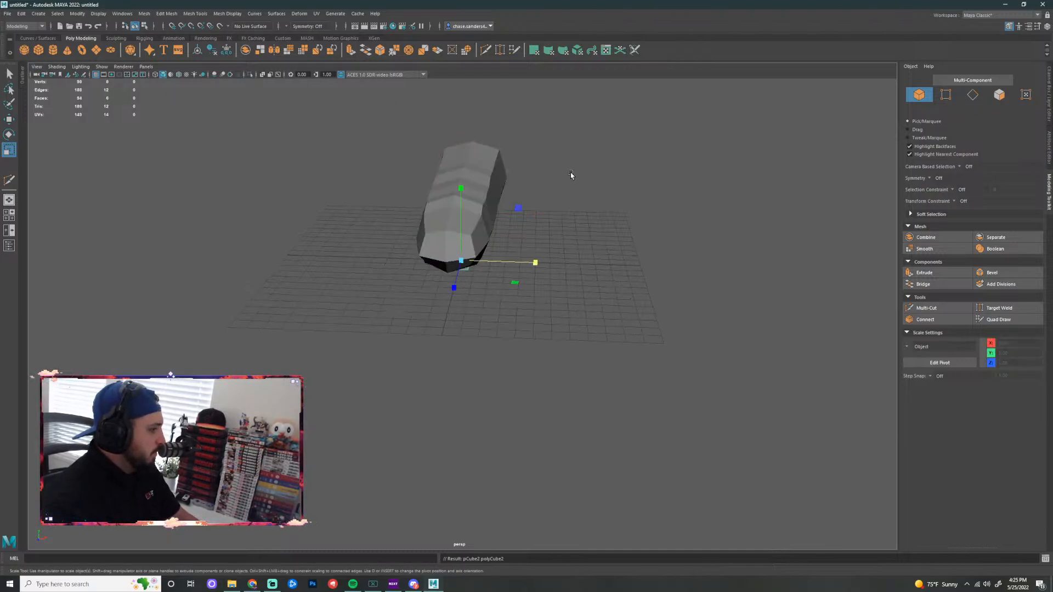
key("w")
left_click_drag(538, 263, 663, 284)
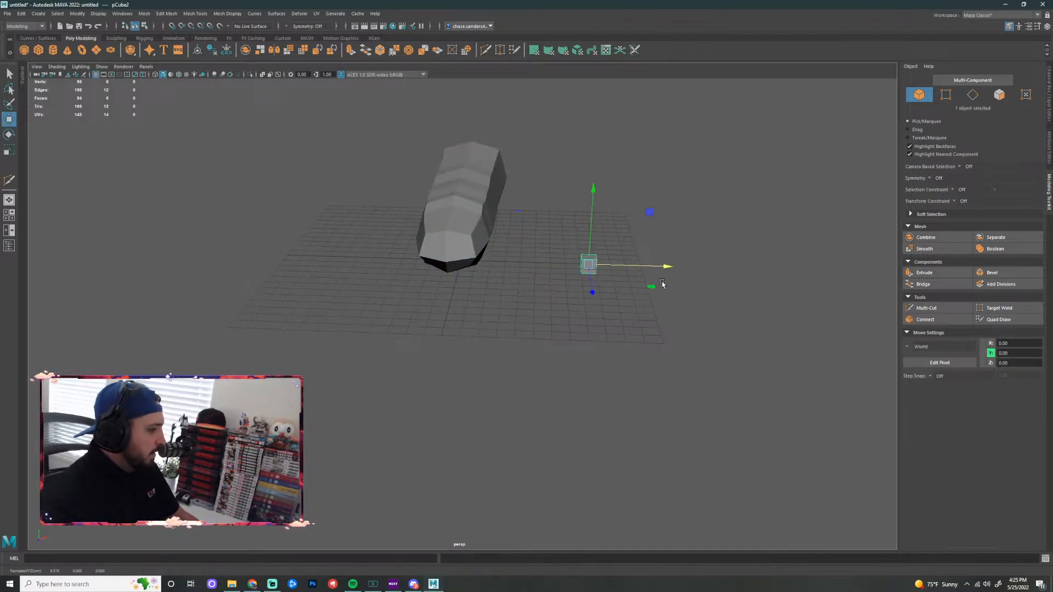
left_click_drag(592, 198, 594, 160)
right_click_drag(660, 226, 660, 268, "alt")
middle_click_drag(661, 267, 430, 287, "alt")
key("super")
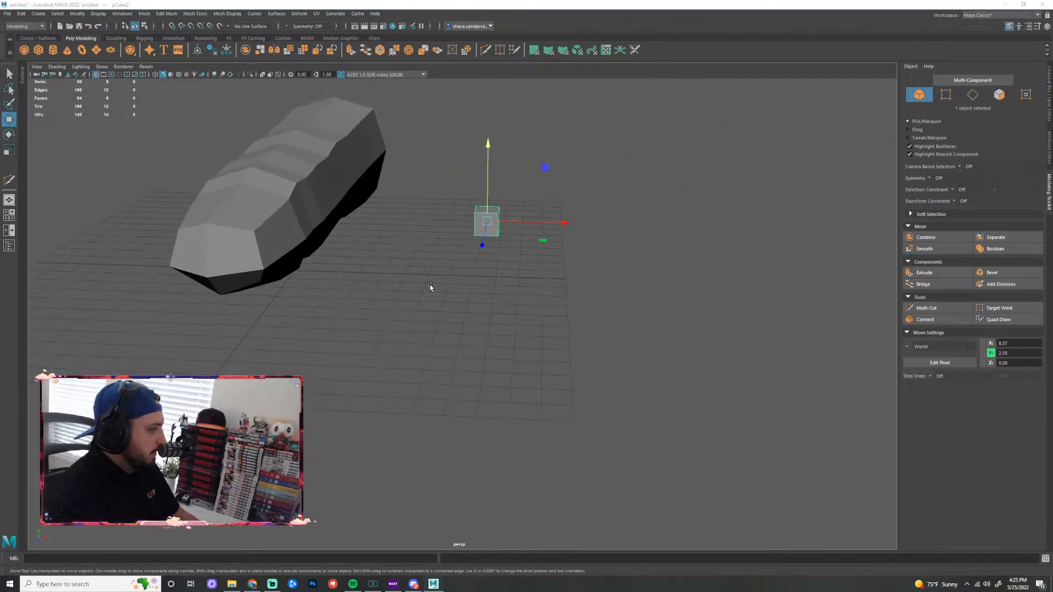
left_click(605, 311)
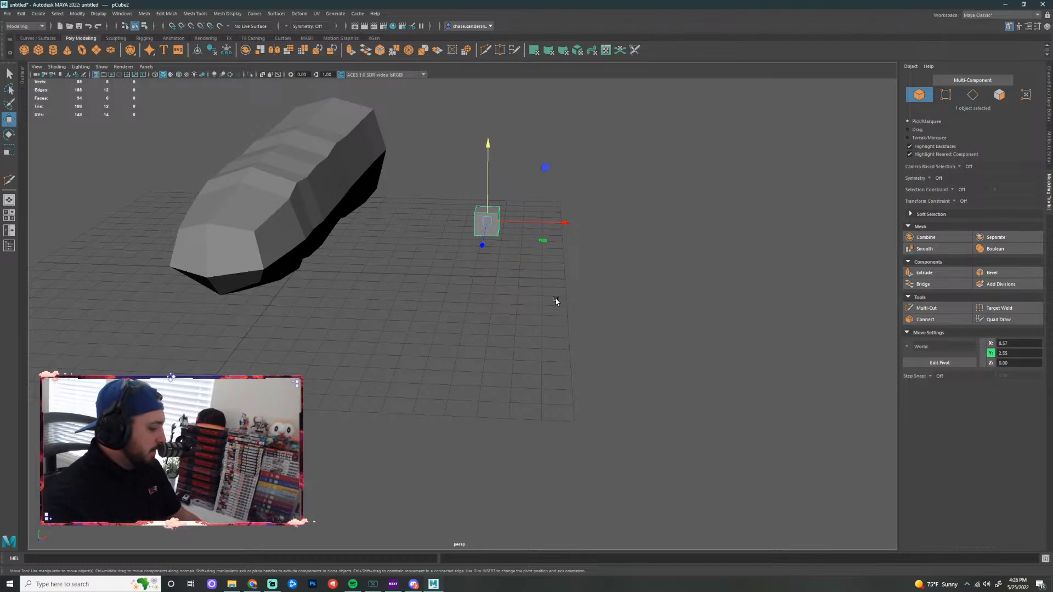
Scale the new cube uniformly to about 4.77 on all three axes
key("r")
mouse_move(567, 230)
middle_mouse_down()
mouse_move(602, 231)
mouse_move(566, 231)
middle_mouse_up()
left_click(632, 251)
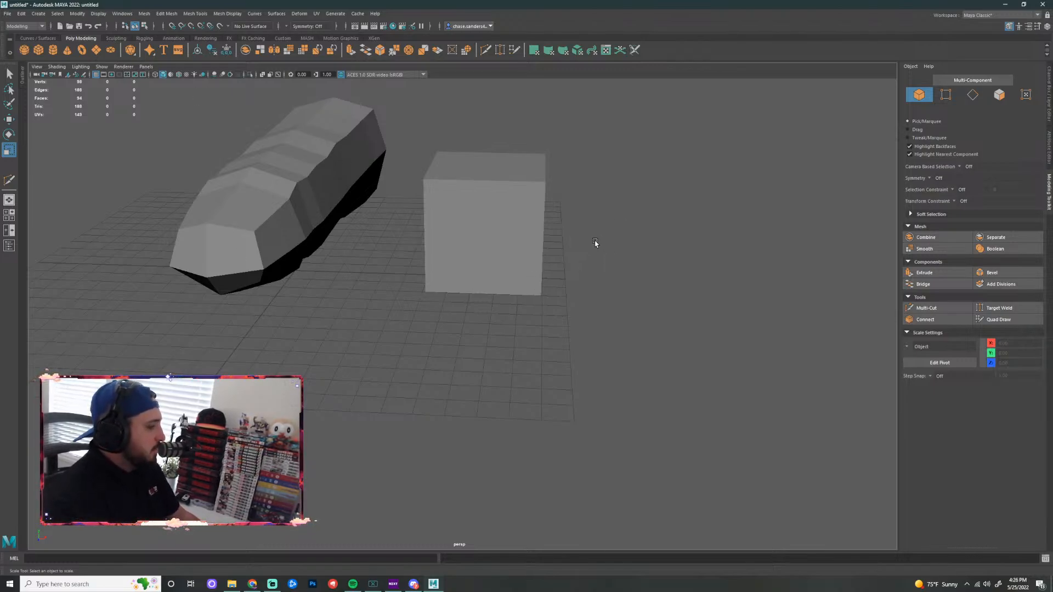
left_click(496, 173)
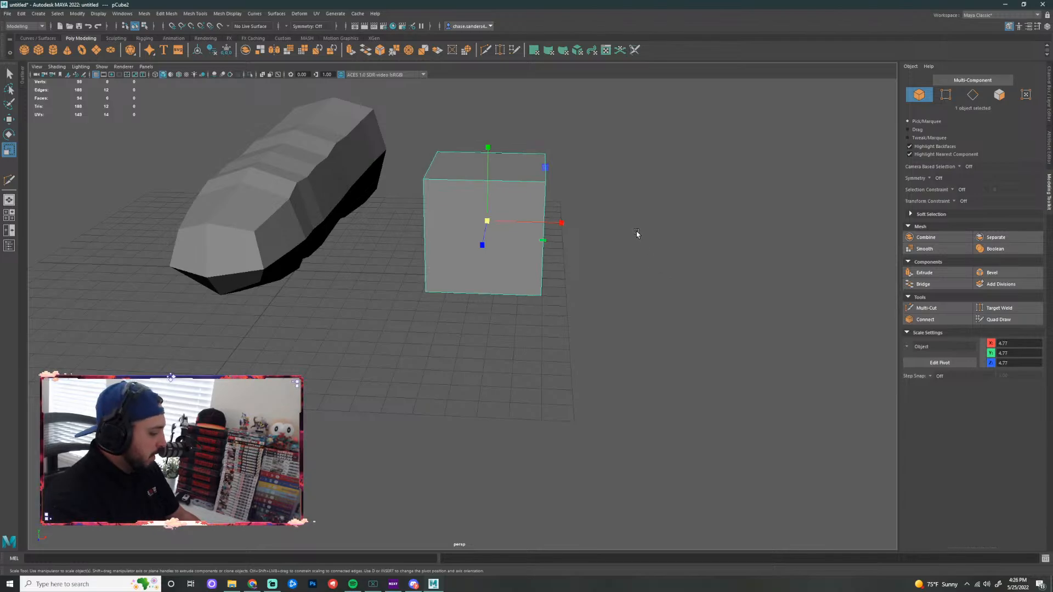
Switch the cube to face selection and select only its top face
left_click_drag(637, 235, 657, 257, "alt")
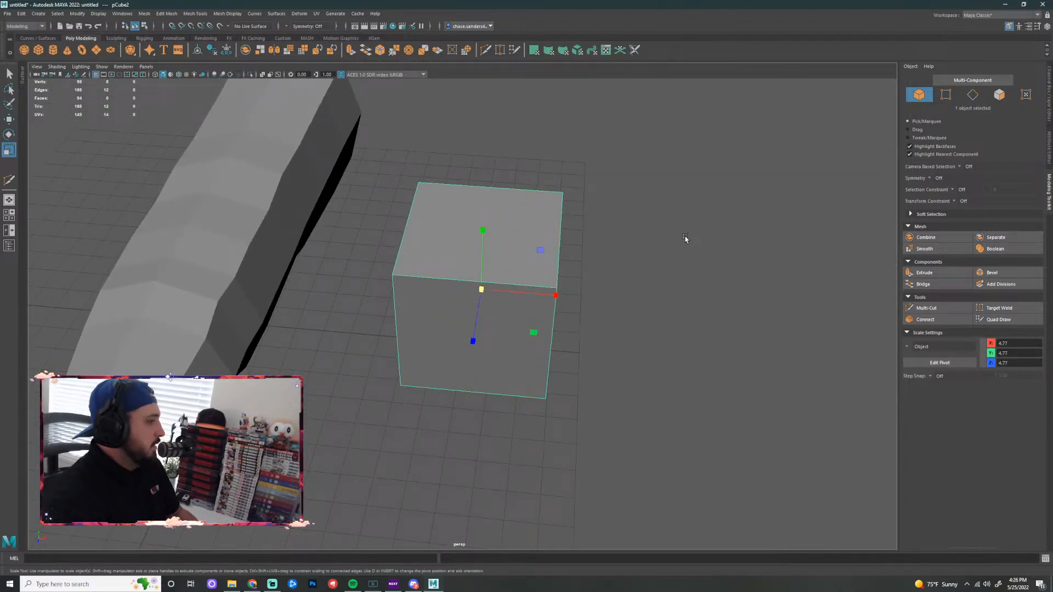
right_click_drag(425, 213, 427, 234)
left_click(497, 217)
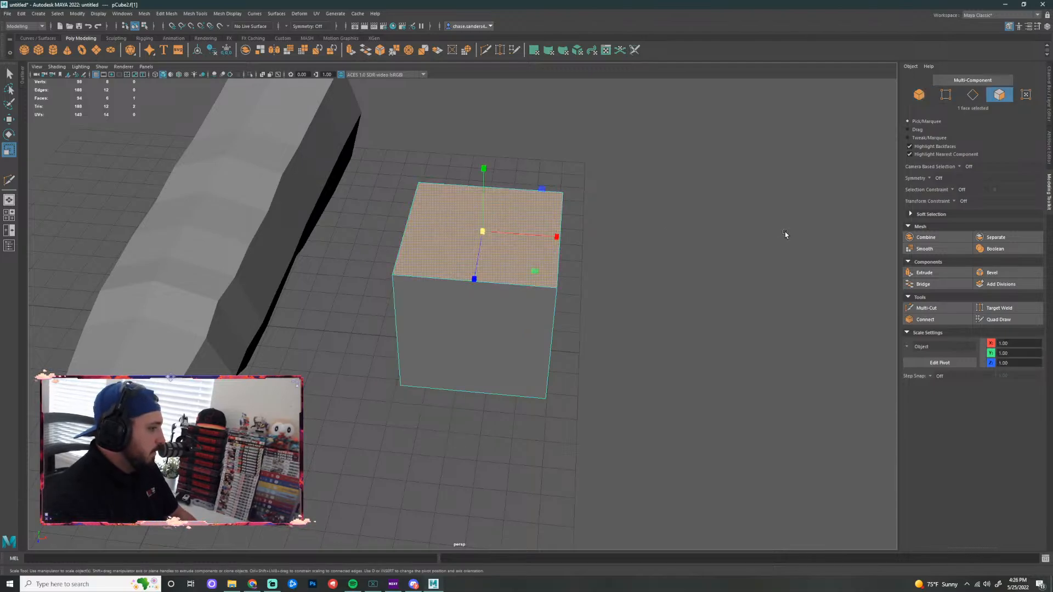
left_click(785, 233)
left_click(530, 268)
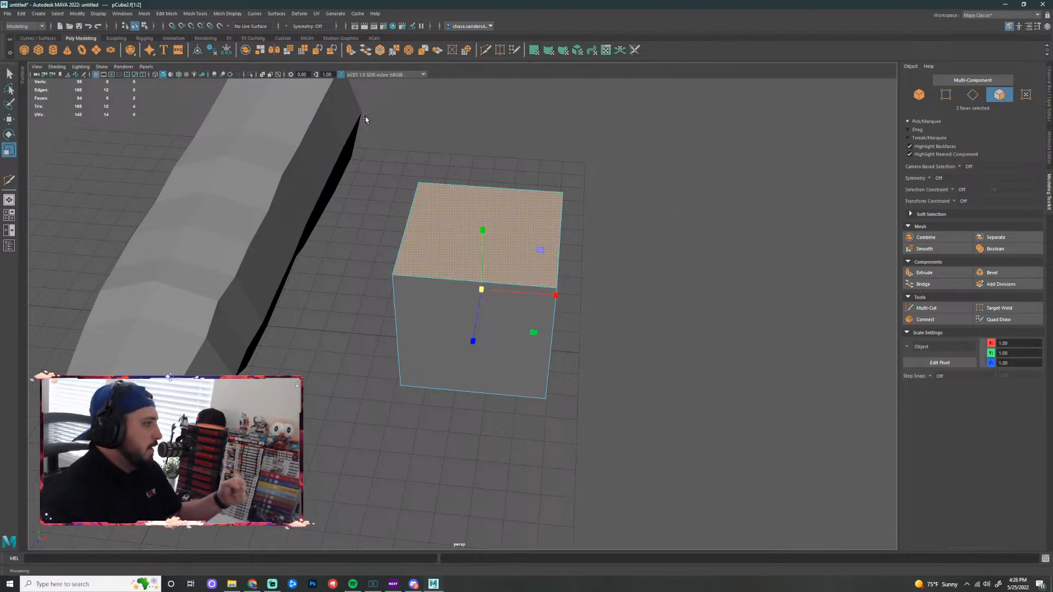
left_click(513, 215)
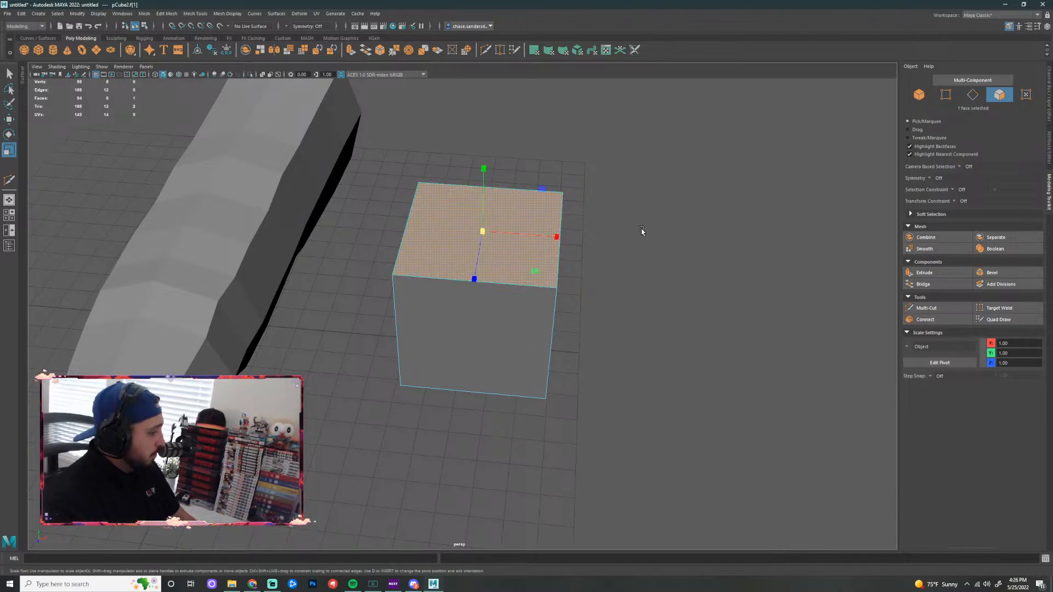
left_click(600, 284)
left_click(523, 247)
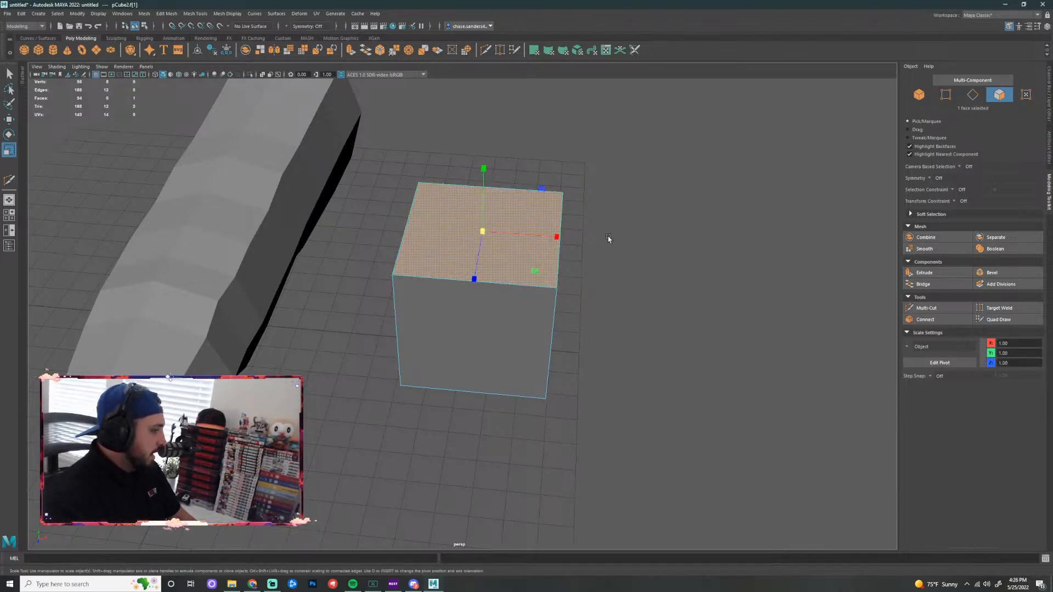
left_click(647, 225)
left_click(519, 243)
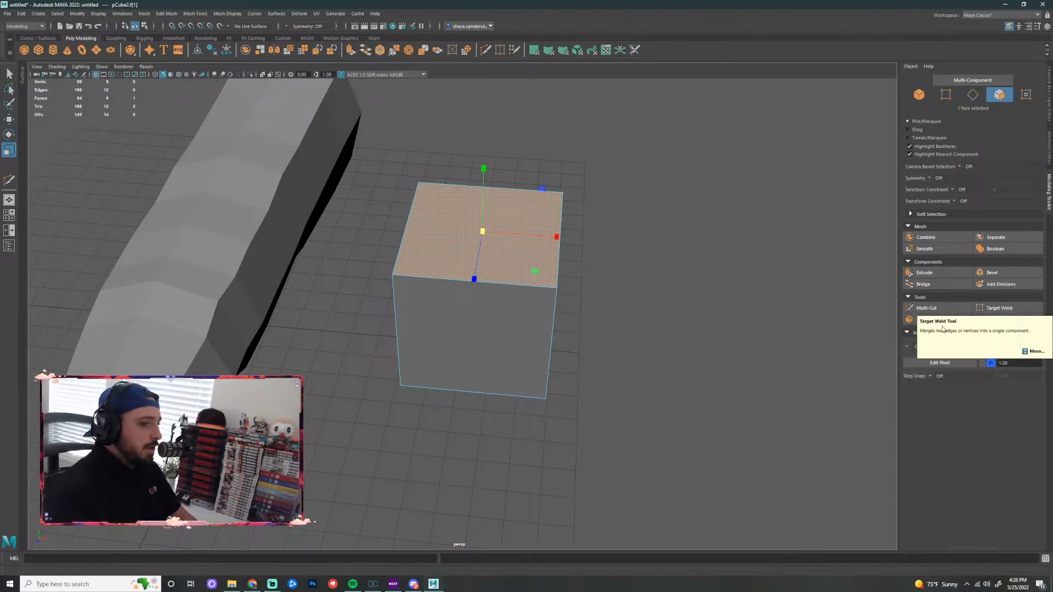
Extrude the cube's top face straight up with a Local Translate Z of 2.757
left_click(939, 272)
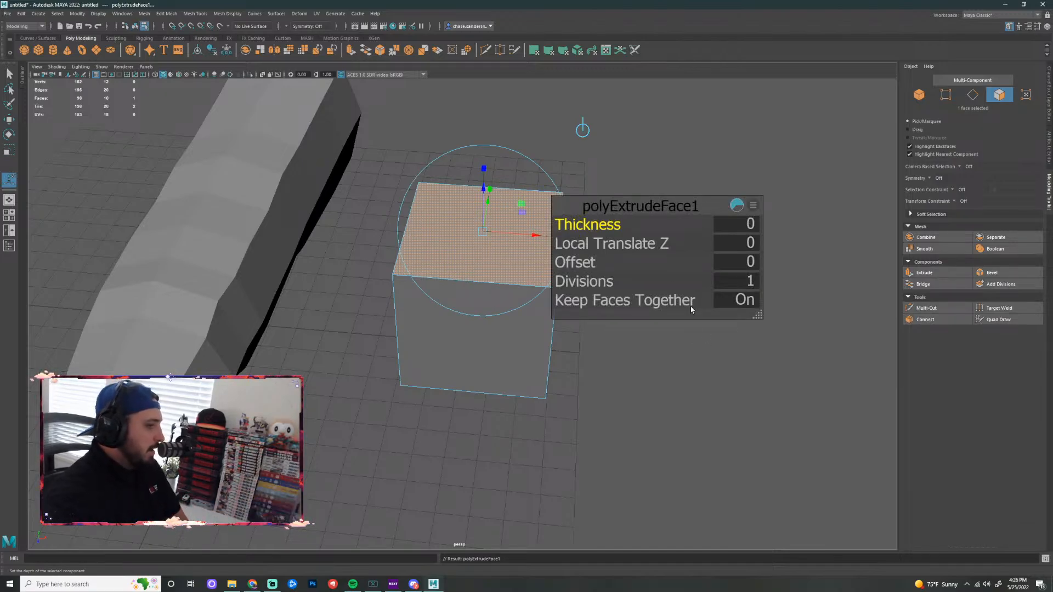
left_click_drag(651, 209, 704, 159)
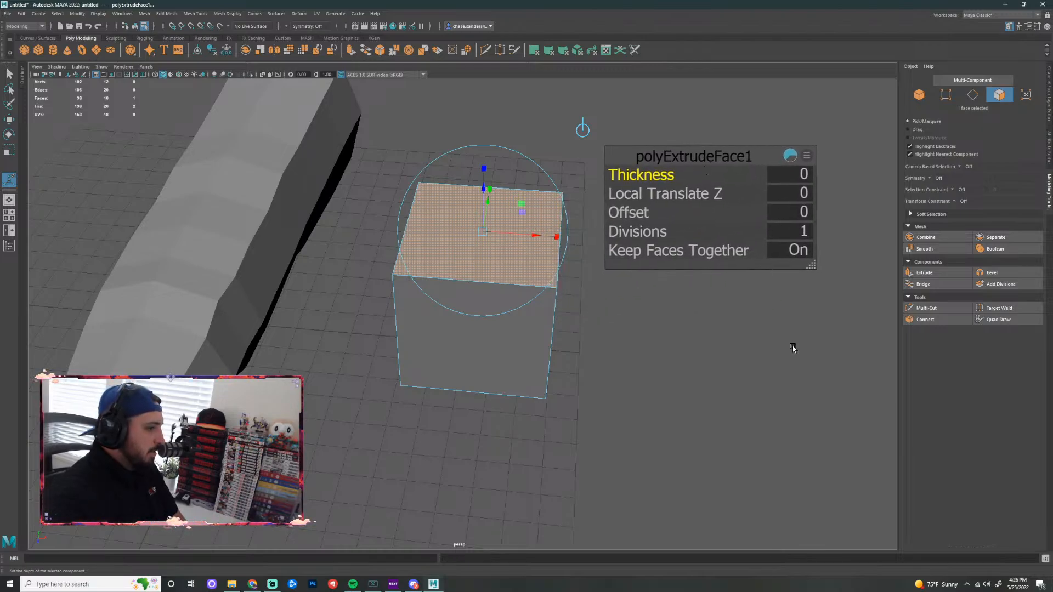
left_click_drag(486, 190, 626, 277)
mouse_move(478, 161)
left_mouse_down()
mouse_move(476, 202)
mouse_move(480, 166)
left_mouse_up()
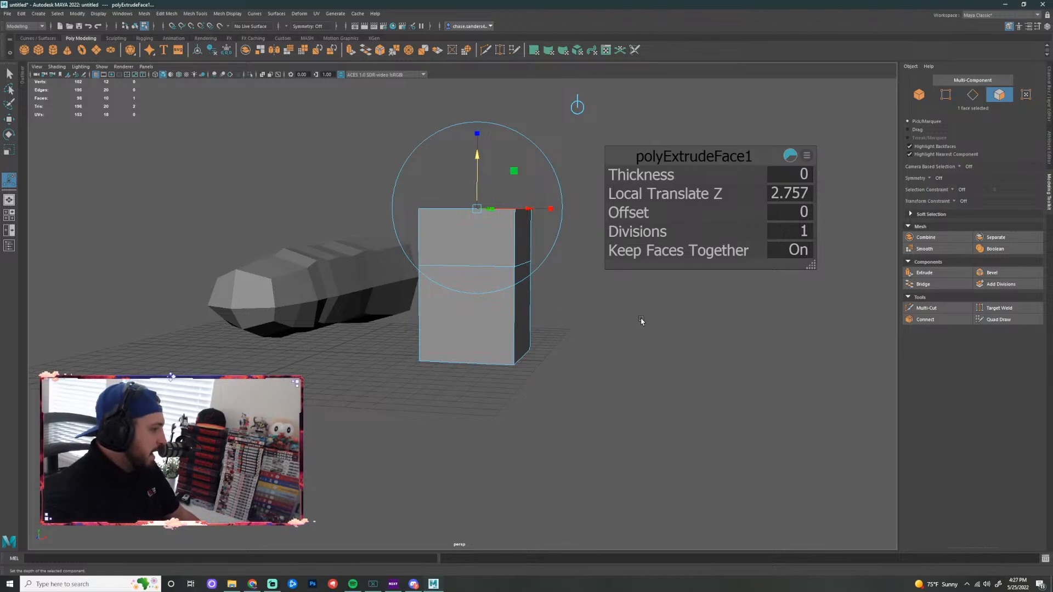
left_click_drag(642, 320, 496, 294, "alt")
key("super")
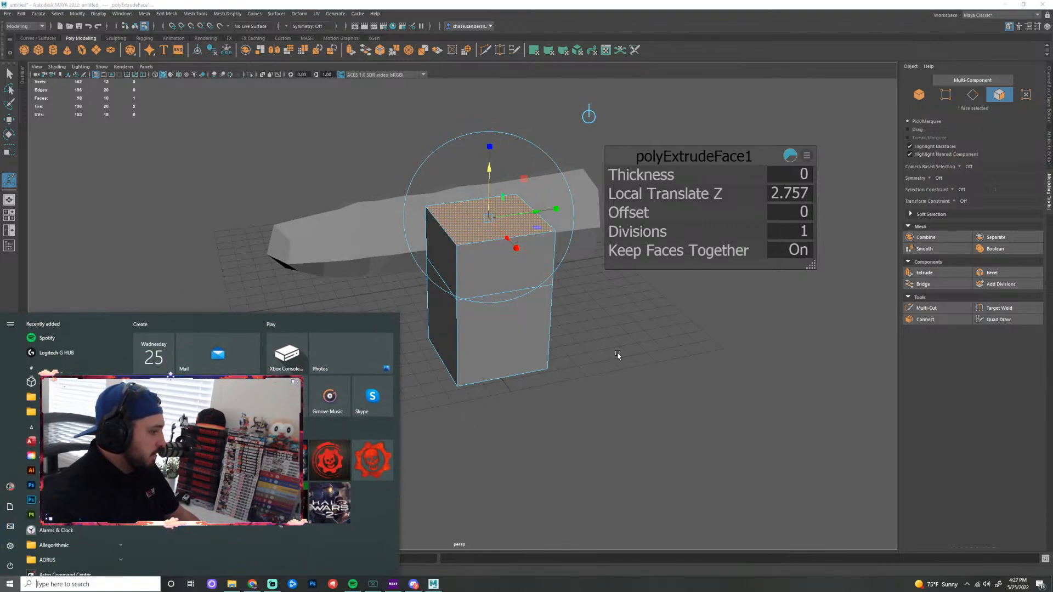
left_click(618, 355)
Extrude the lower side face of the original cube section outward to form a block projecting beside the column
left_click(508, 334)
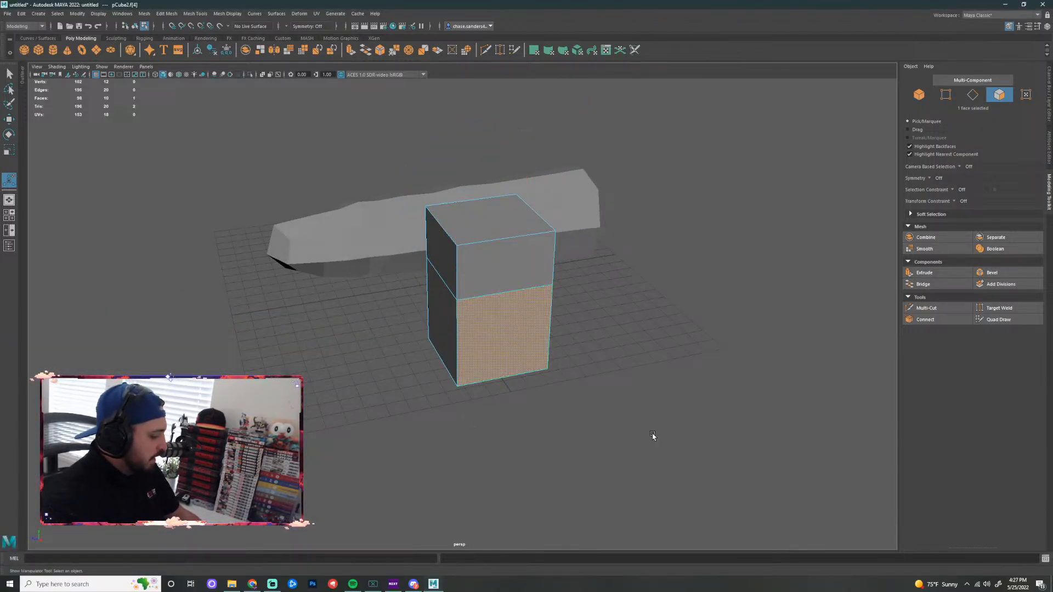
left_click_drag(653, 435, 686, 426, "alt")
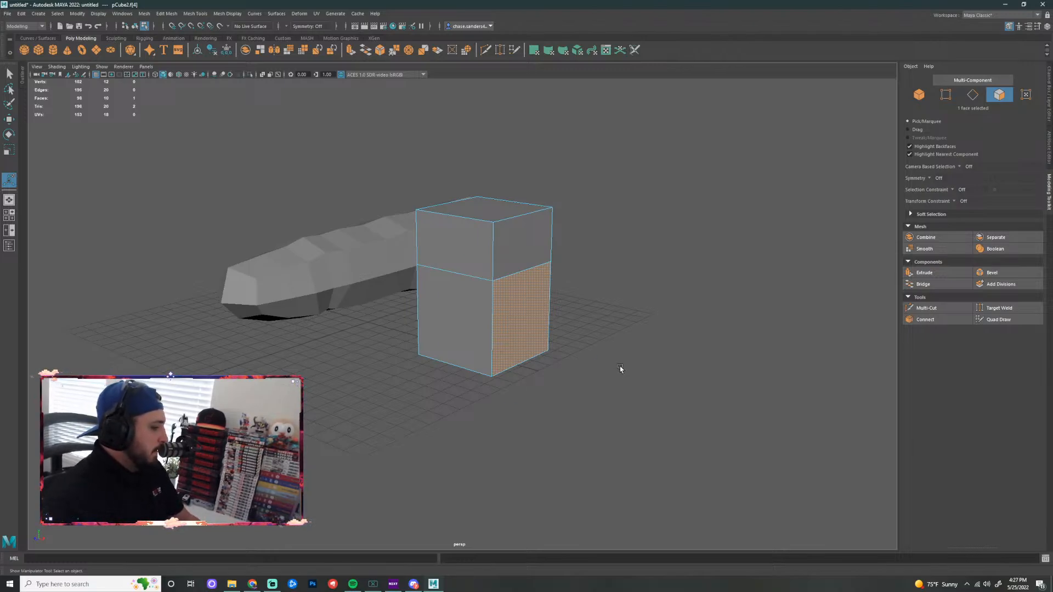
key("ctrl+e")
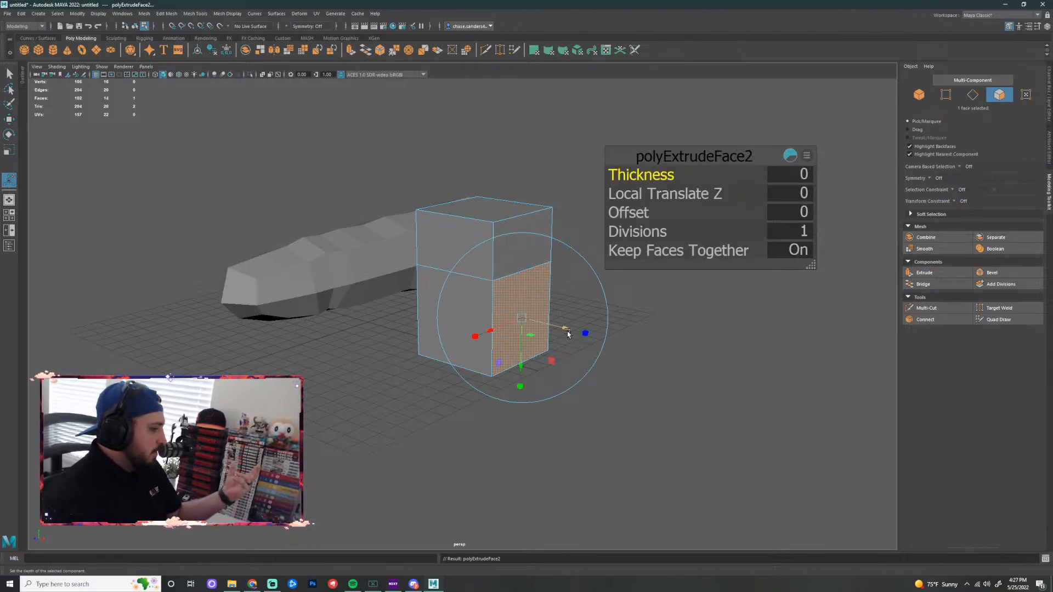
left_click_drag(566, 330, 640, 368)
left_click(749, 438)
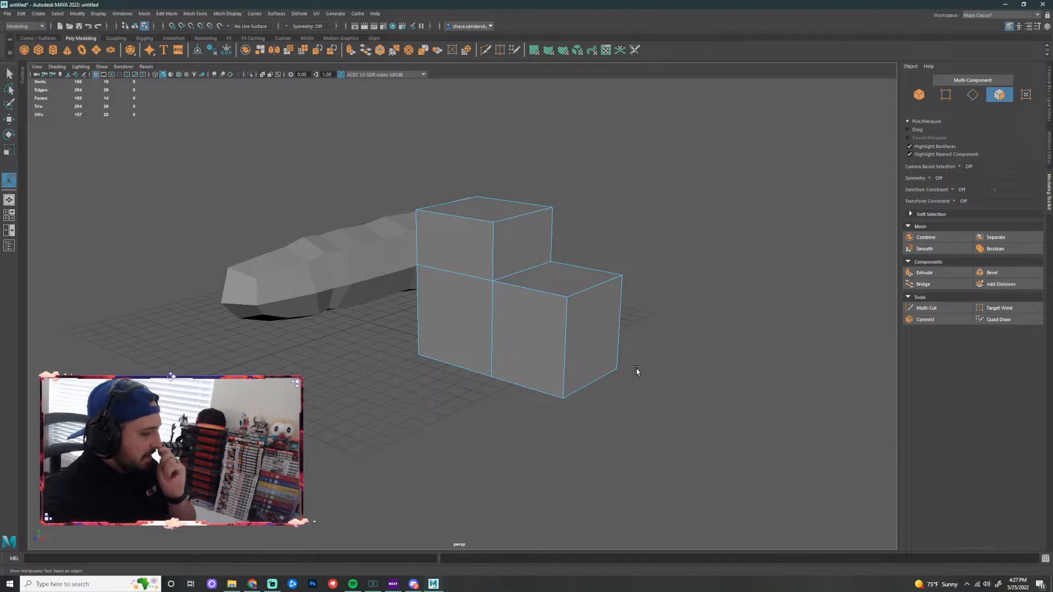
Inset the projecting block's end face with an extrude and uniform scale, and extrude the smaller face outward as a second, narrower block
left_click(594, 328)
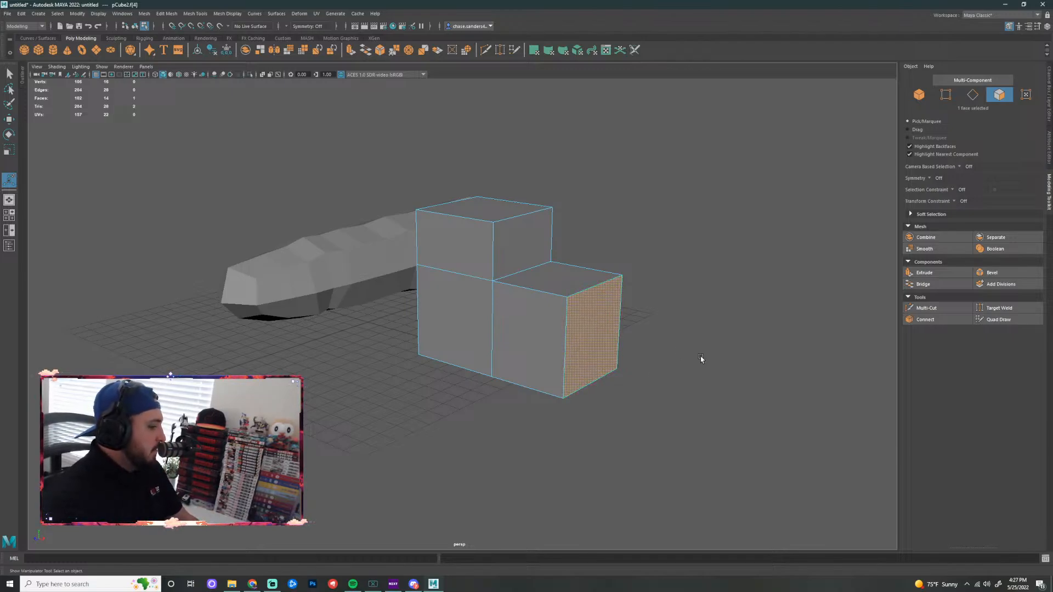
key("ctrl+e")
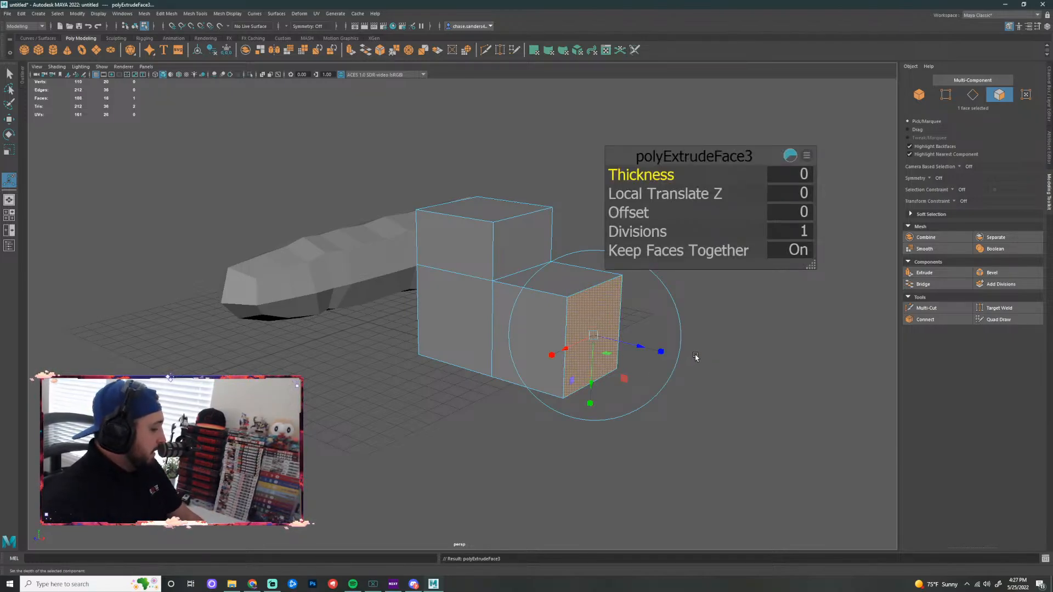
key("r")
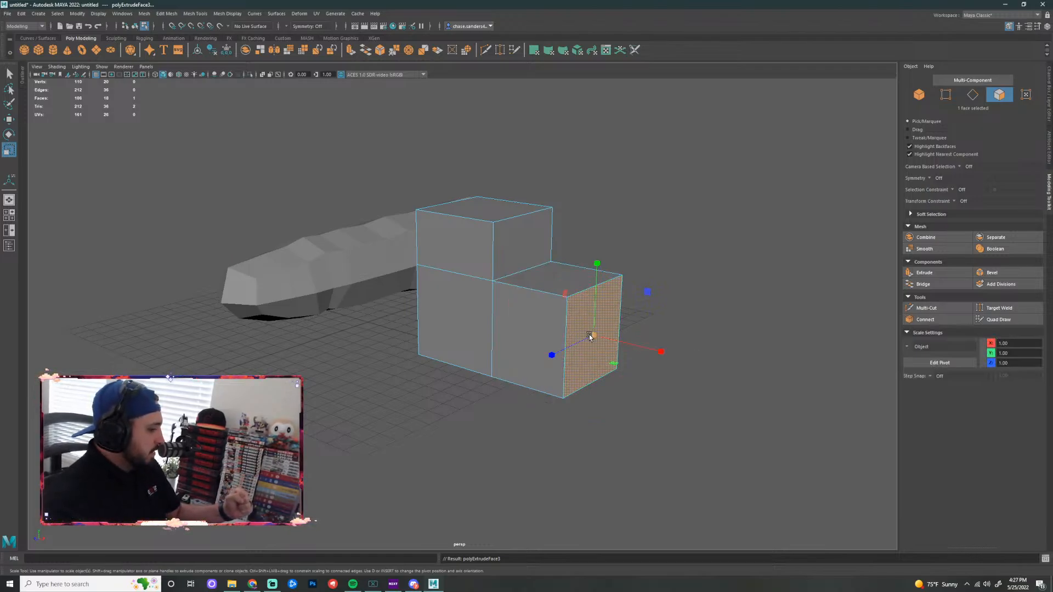
left_click_drag(592, 336, 563, 347)
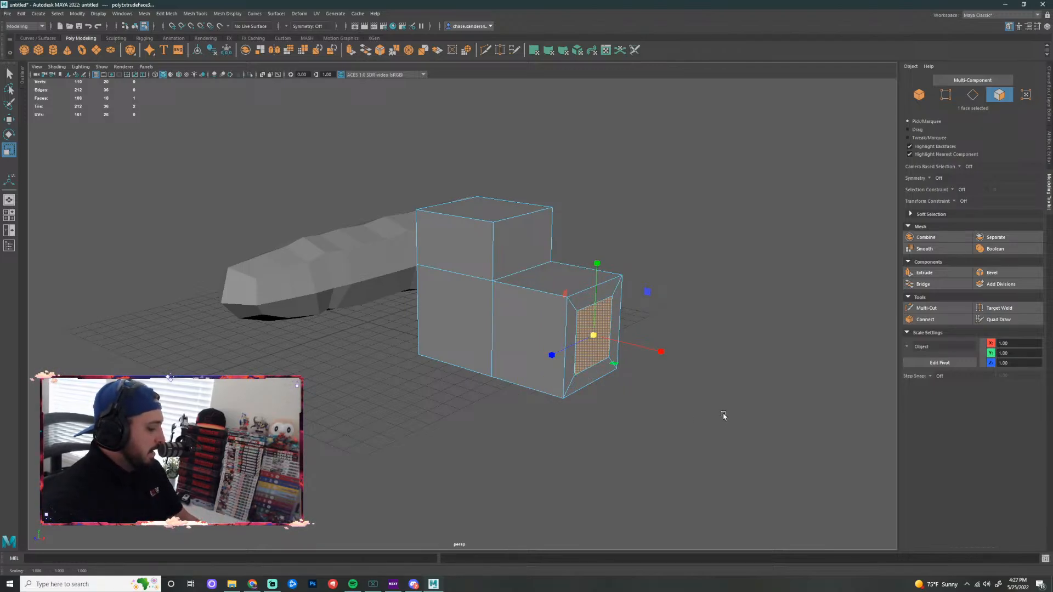
key("ctrl+e")
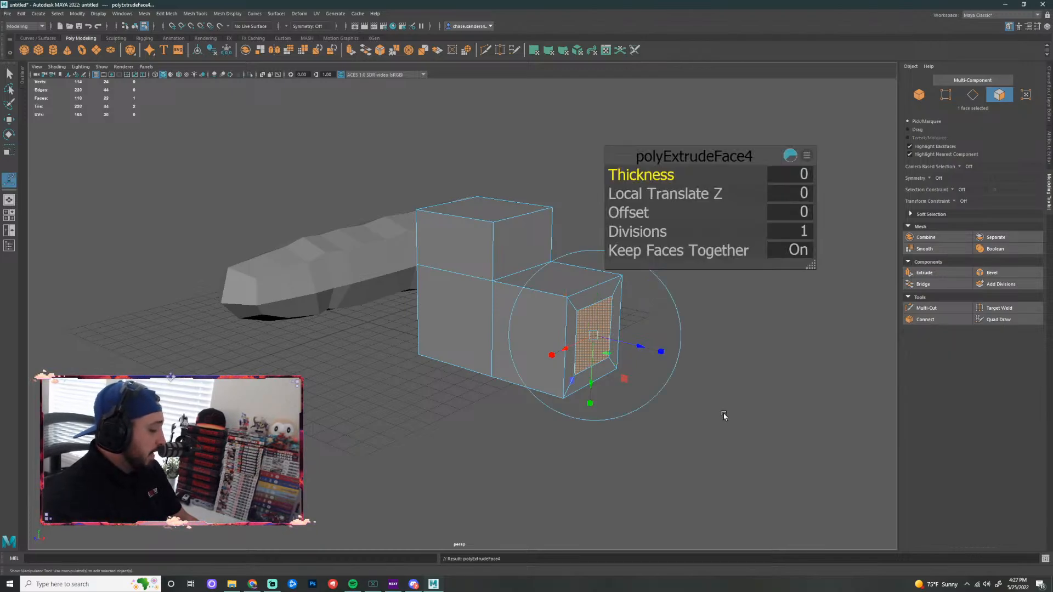
left_click_drag(640, 347, 635, 396)
left_click(777, 437)
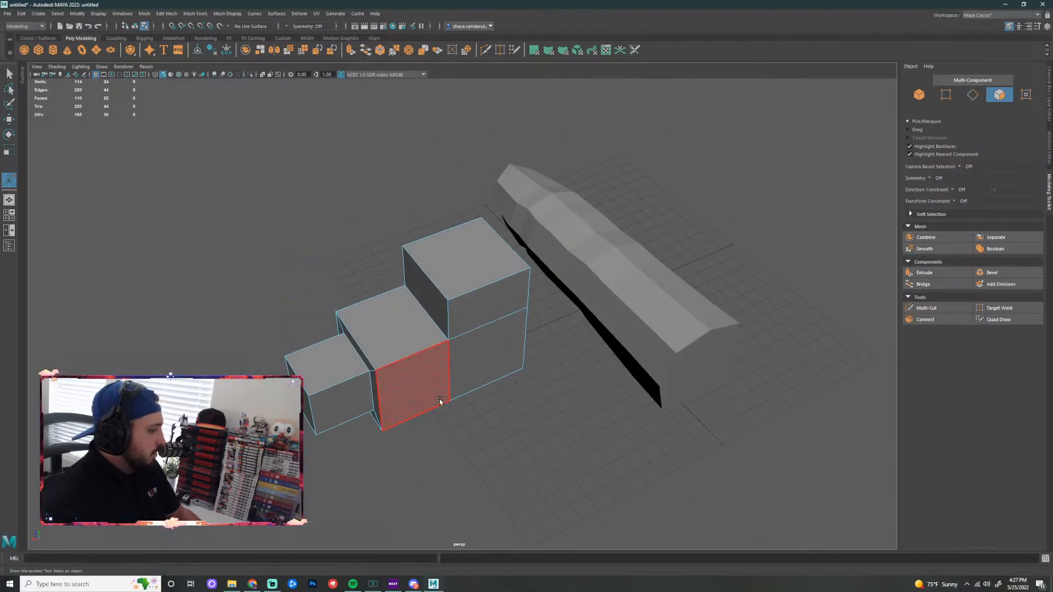
Inset the column's top face and extrude the inner face down into the column to form a square recess
left_click(451, 270)
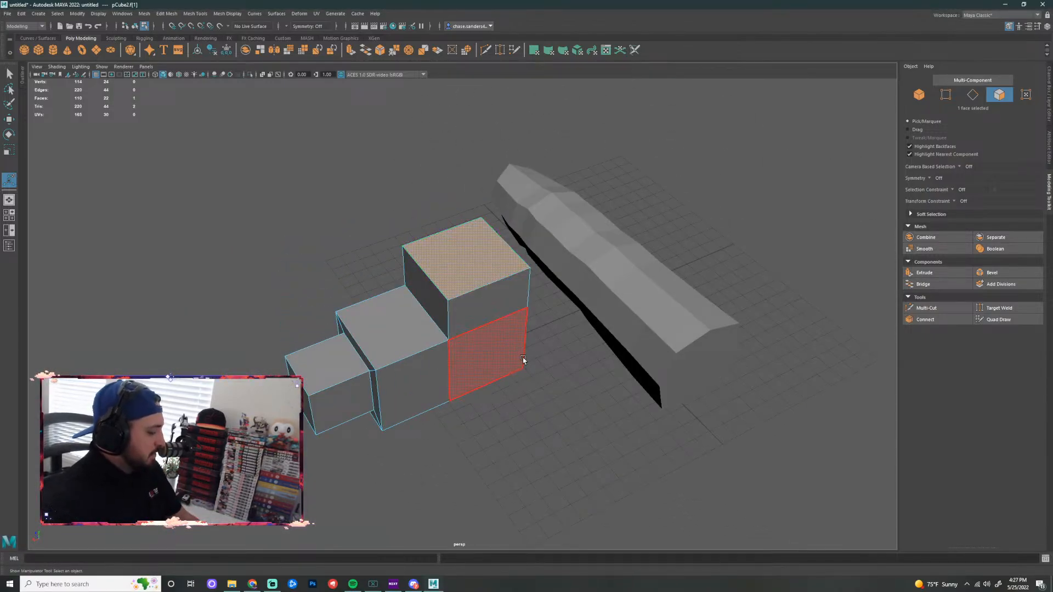
key("ctrl+e")
key("r")
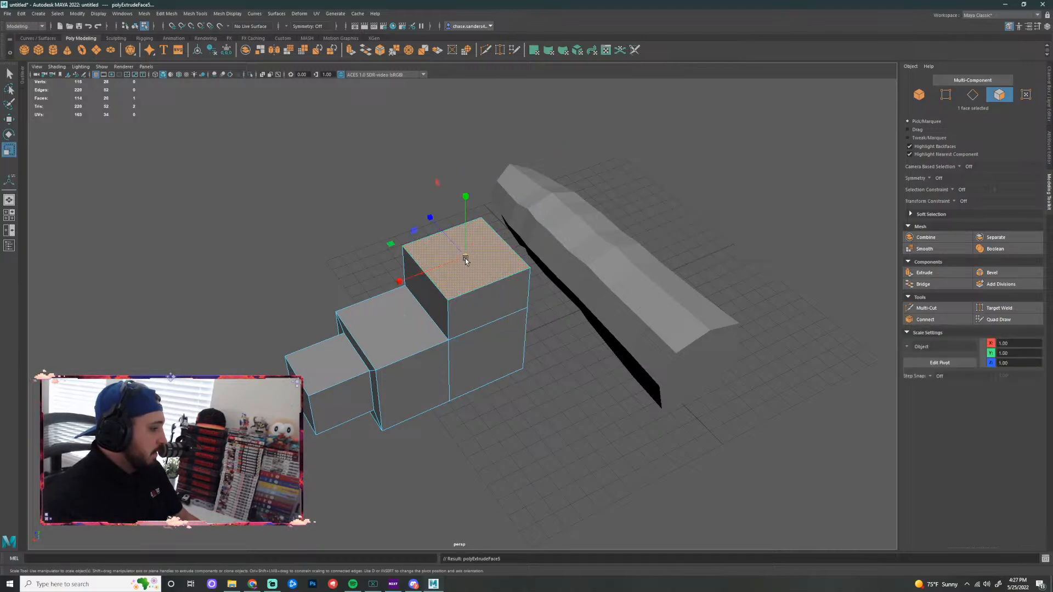
left_click_drag(467, 261, 483, 280)
key("ctrl+e")
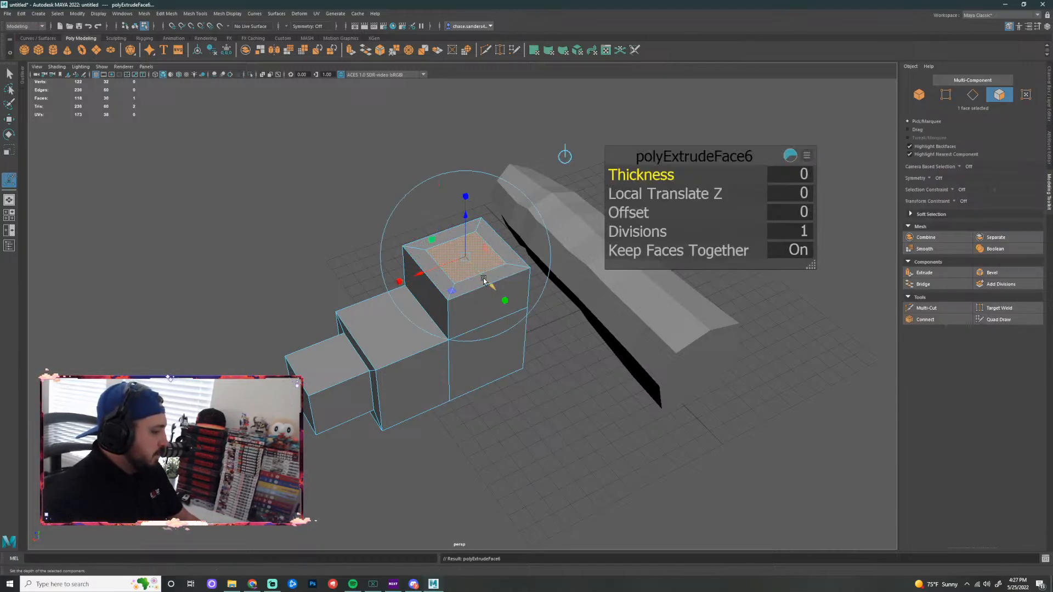
key("w")
left_click_drag(466, 199, 466, 220)
left_click(559, 402)
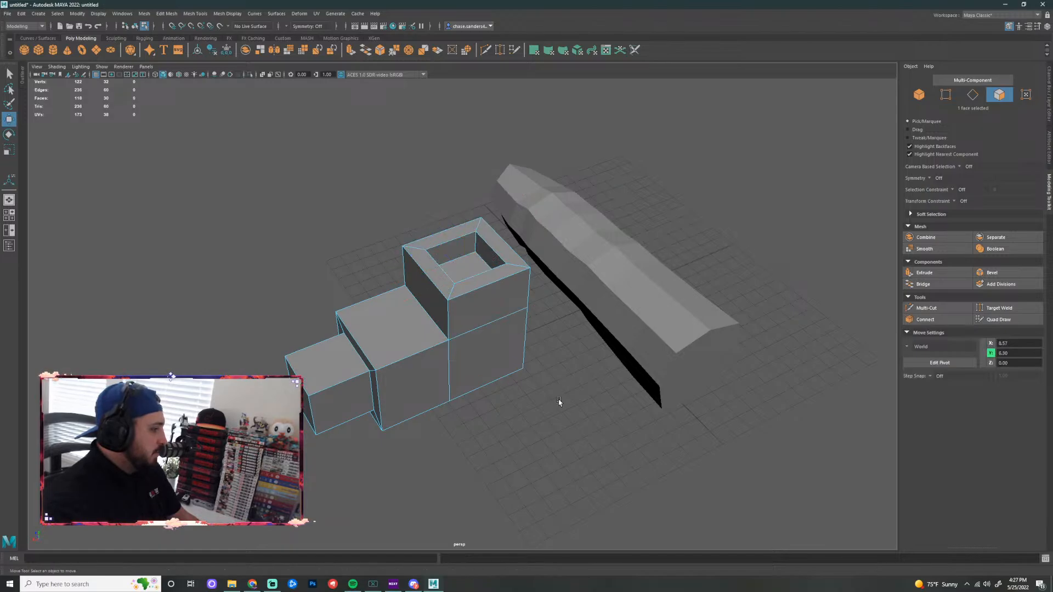
Extrude the column's lower face next to the side block, scale it smaller, and pull it outward into a tapered bulge
left_click_drag(559, 402, 521, 378, "alt")
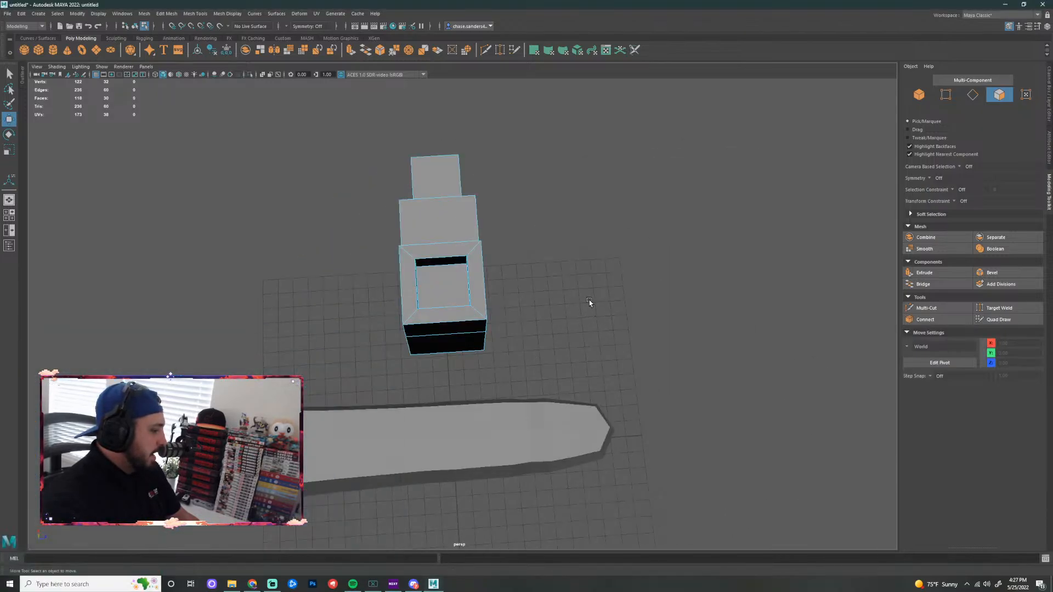
left_click_drag(610, 293, 502, 324, "alt")
left_click(503, 327)
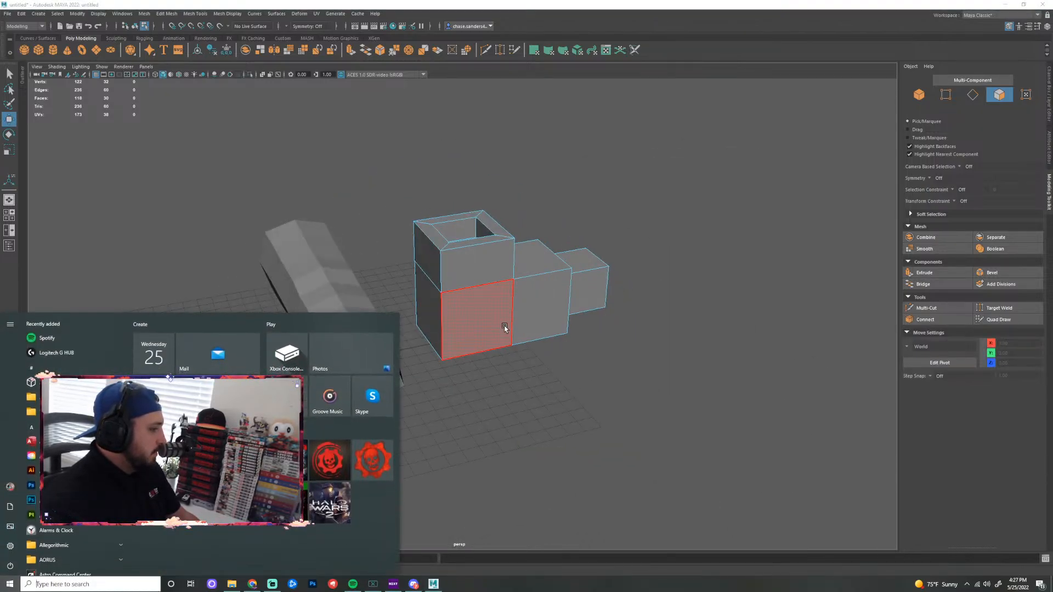
key("ctrl+e")
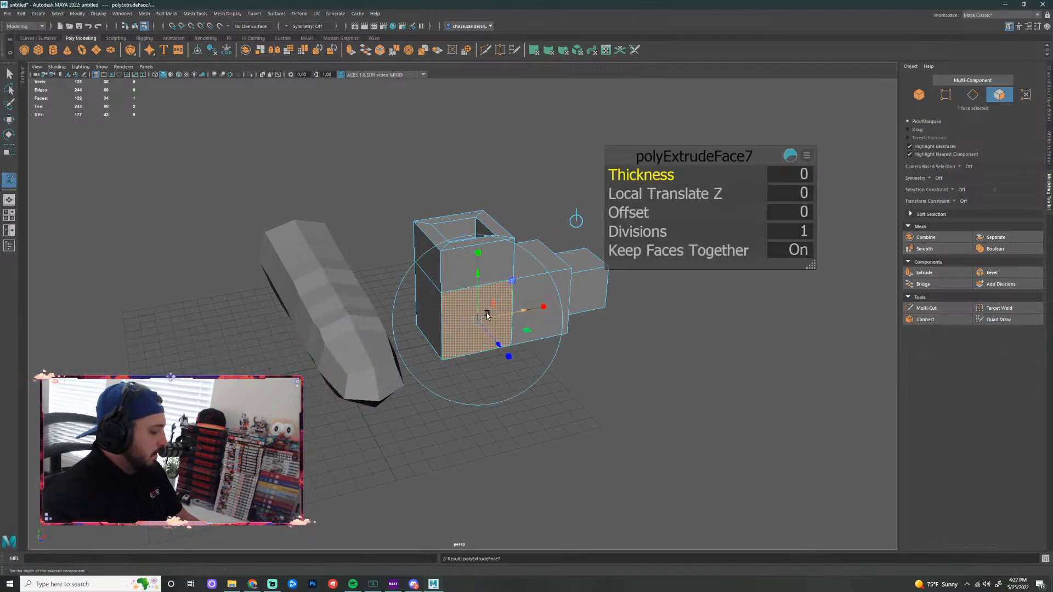
key("r")
left_click_drag(479, 321, 462, 324)
key("w")
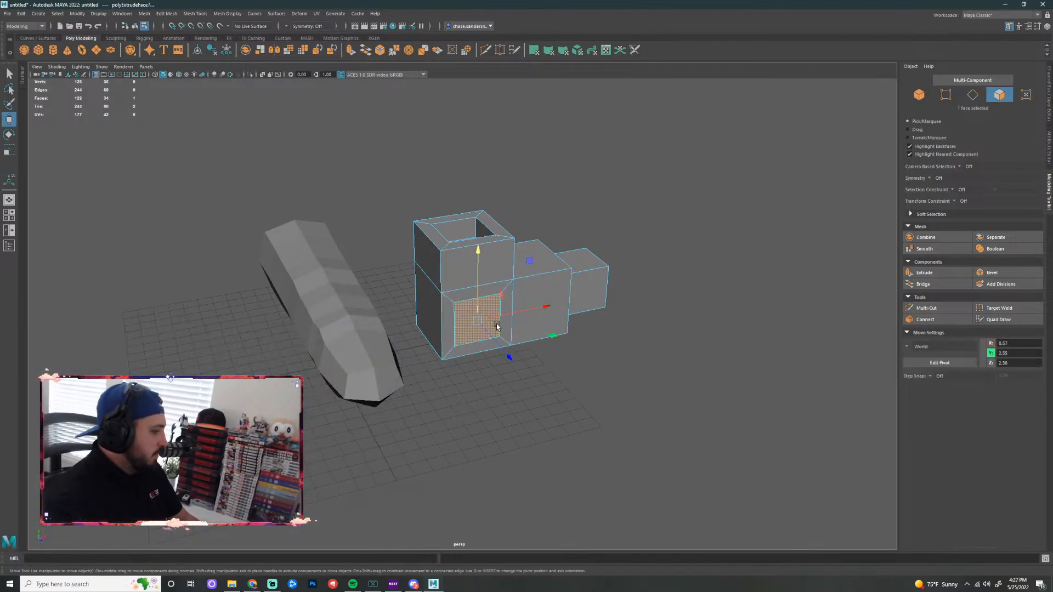
mouse_move(508, 358)
left_mouse_down()
mouse_move(501, 348)
mouse_move(514, 370)
left_mouse_up()
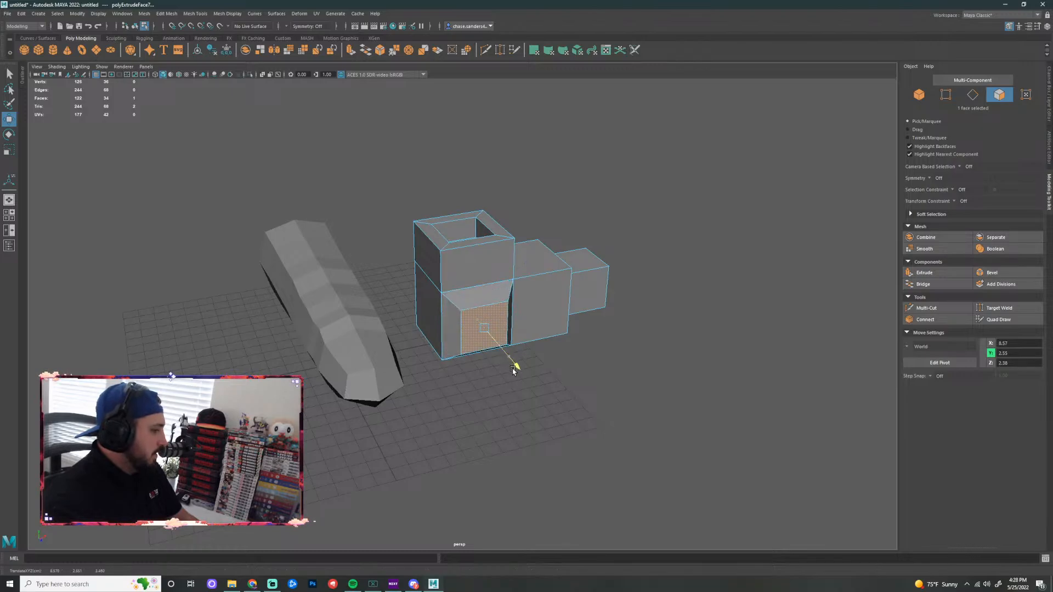
Extrude the bulge's front face, scale it smaller, and push it inward to form a recess
key("ctrl+e")
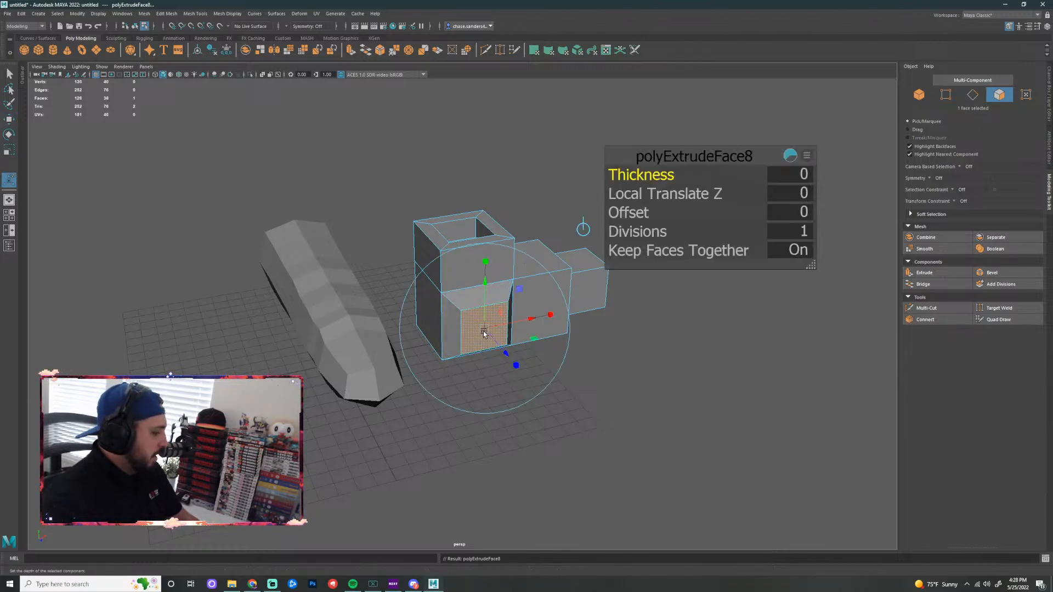
key("r")
left_click_drag(484, 328, 472, 342)
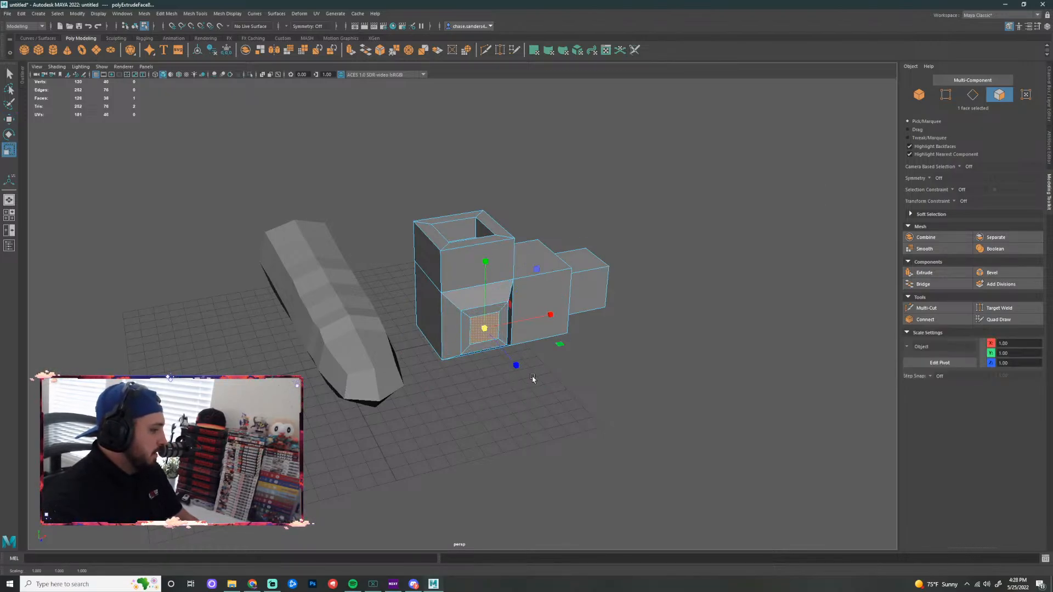
key("w")
mouse_move(515, 367)
left_mouse_down()
mouse_move(517, 377)
mouse_move(507, 368)
left_mouse_up()
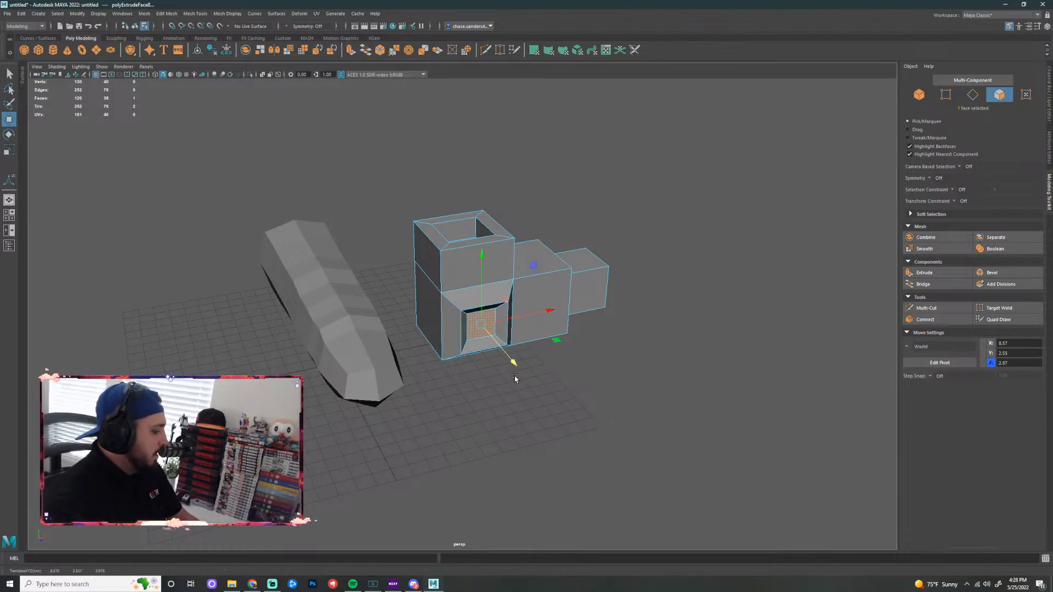
Extrude the recess's inner face once more and pull it outward so it protrudes from the opening
key("ctrl+e")
key("w")
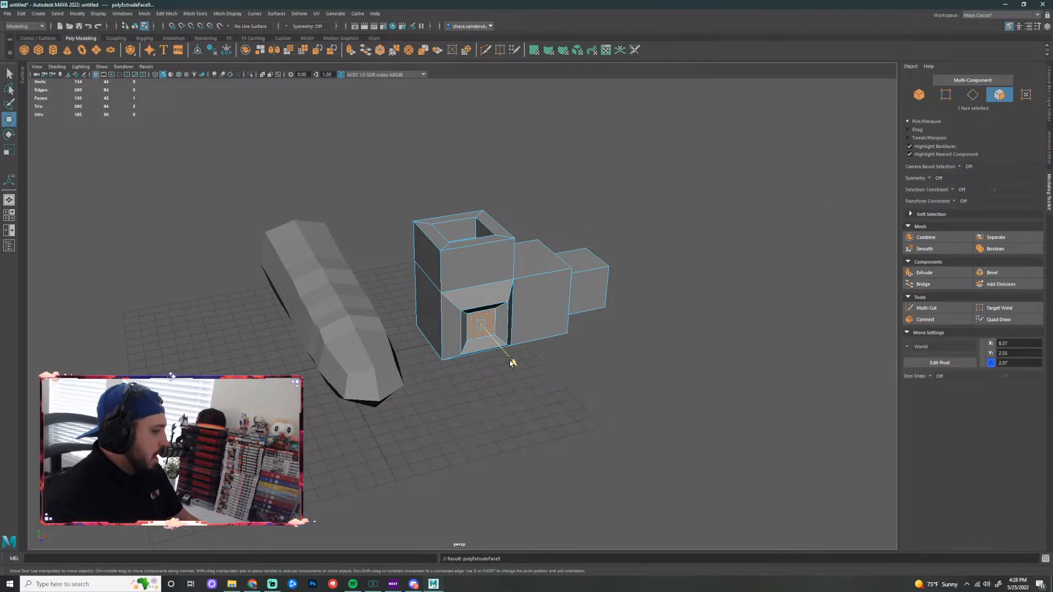
mouse_move(509, 360)
left_mouse_down()
mouse_move(518, 379)
mouse_move(491, 350)
left_mouse_up()
key("r")
left_click(619, 344)
left_click_drag(617, 373, 566, 450, "alt")
key("super")
left_click(590, 388)
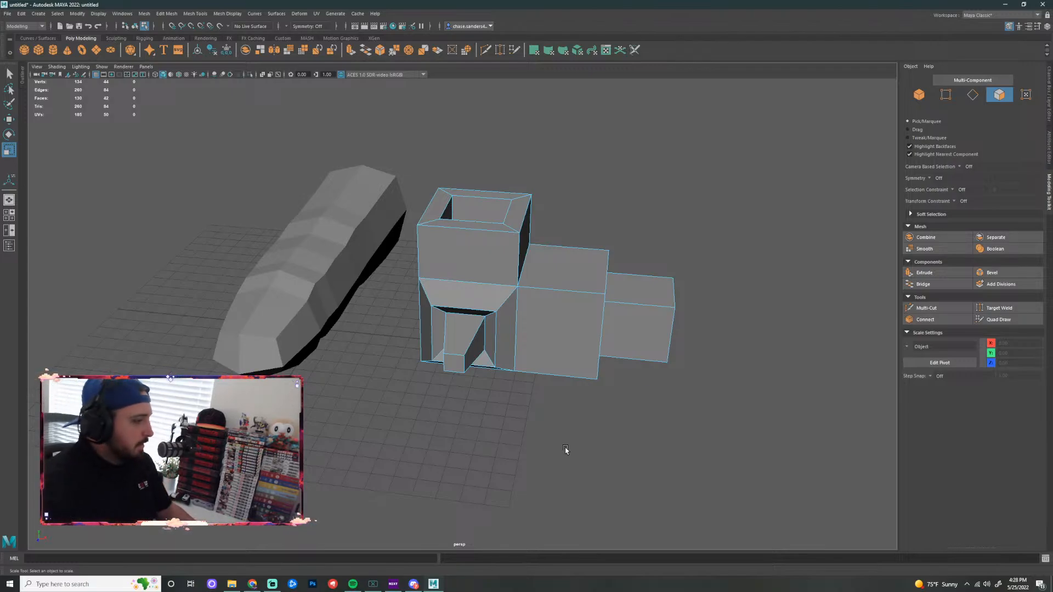
Return to object selection and delete the extruded demonstration cube
right_click_drag(542, 299, 542, 277)
left_click(691, 365)
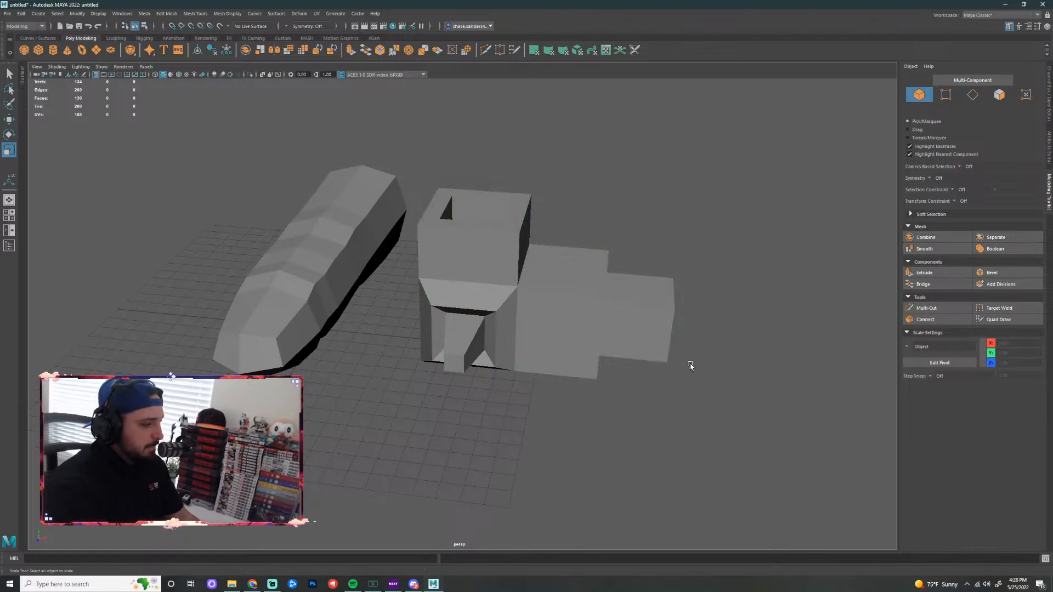
left_click(541, 303)
key("Delete")
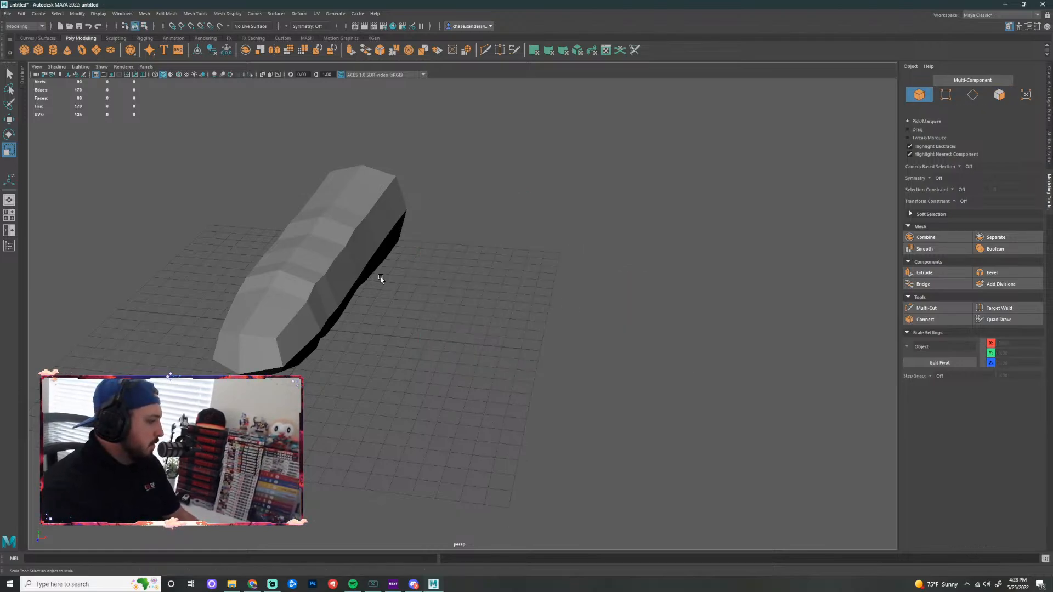
Select the finger mesh and switch it to vertex selection, with its upper surface in view
scroll(381, 279, "up", 3)
left_click(271, 254)
scroll(501, 269, "down", 2)
left_click_drag(502, 269, 435, 329, "alt")
key("super")
left_click(783, 318)
left_click(693, 340)
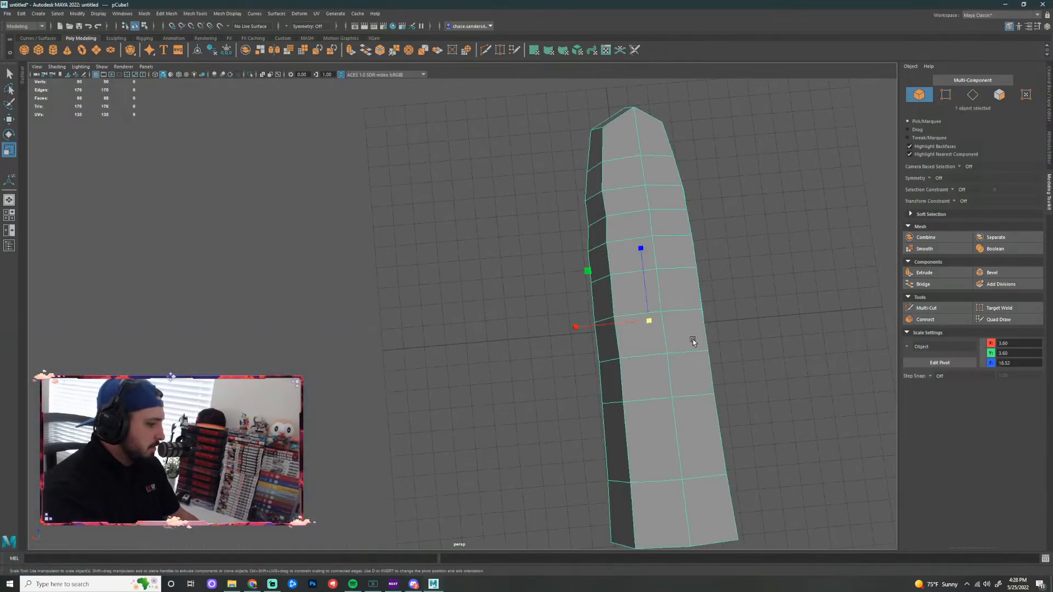
left_click_drag(730, 336, 520, 263, "alt")
key("F11")
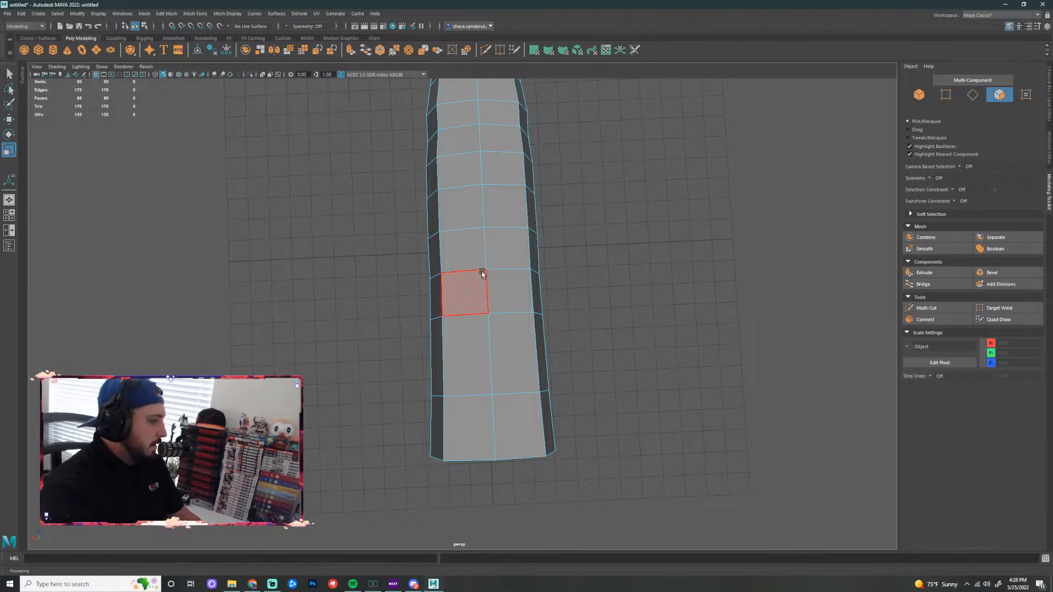
right_click_drag(482, 274, 447, 268)
left_click(441, 272)
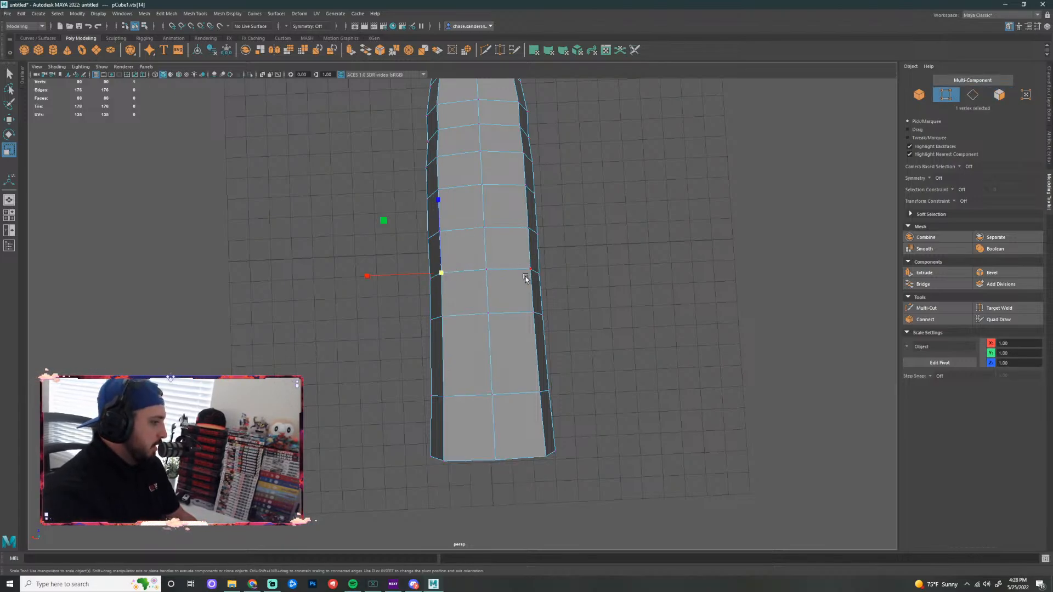
left_click(525, 278, "shift")
left_click(487, 269, "shift")
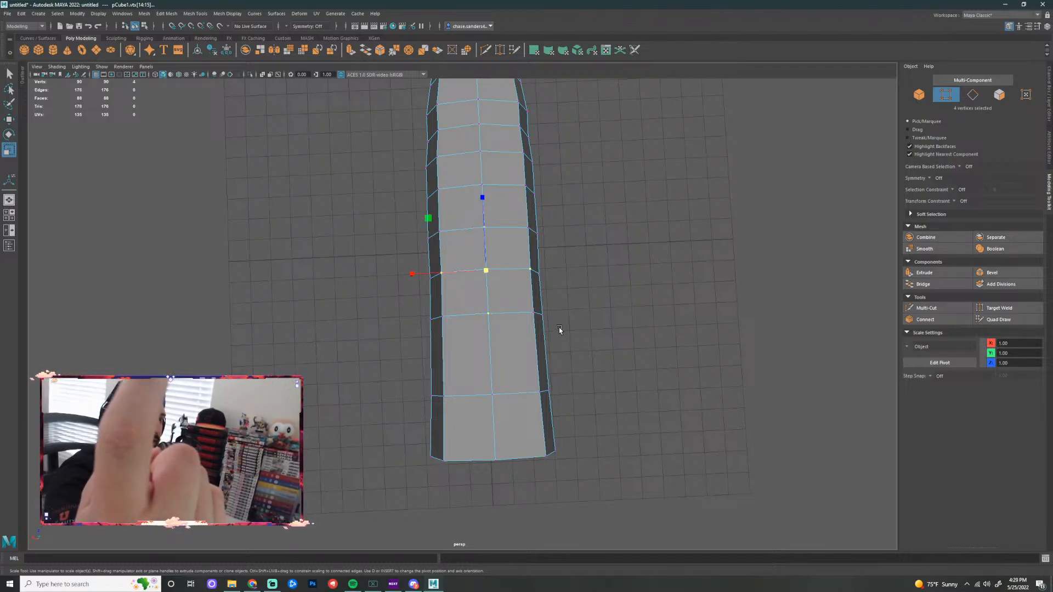
left_click(602, 294)
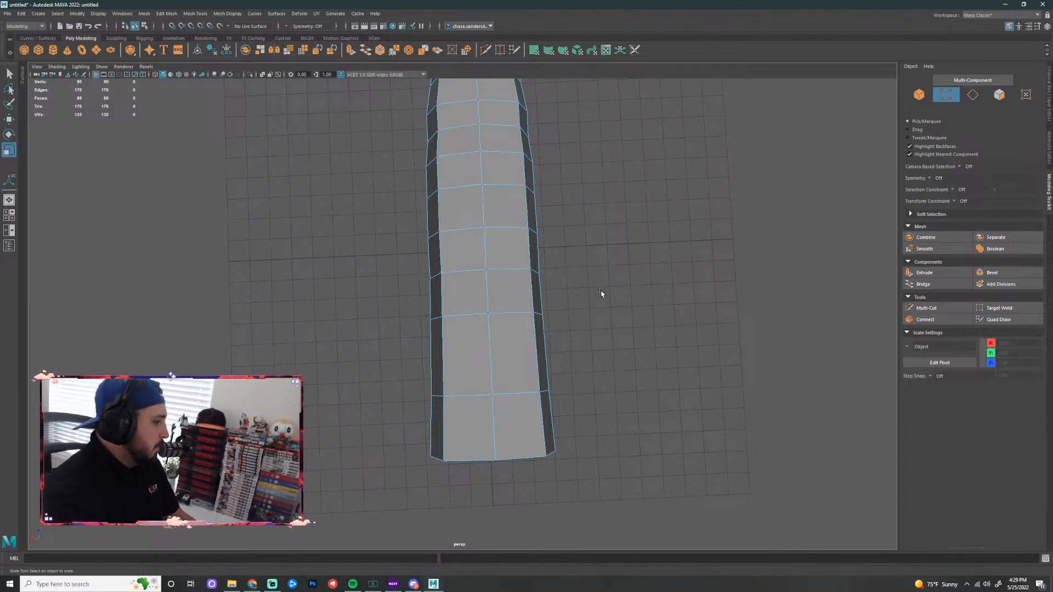
left_click(451, 287)
left_click(536, 284, "shift")
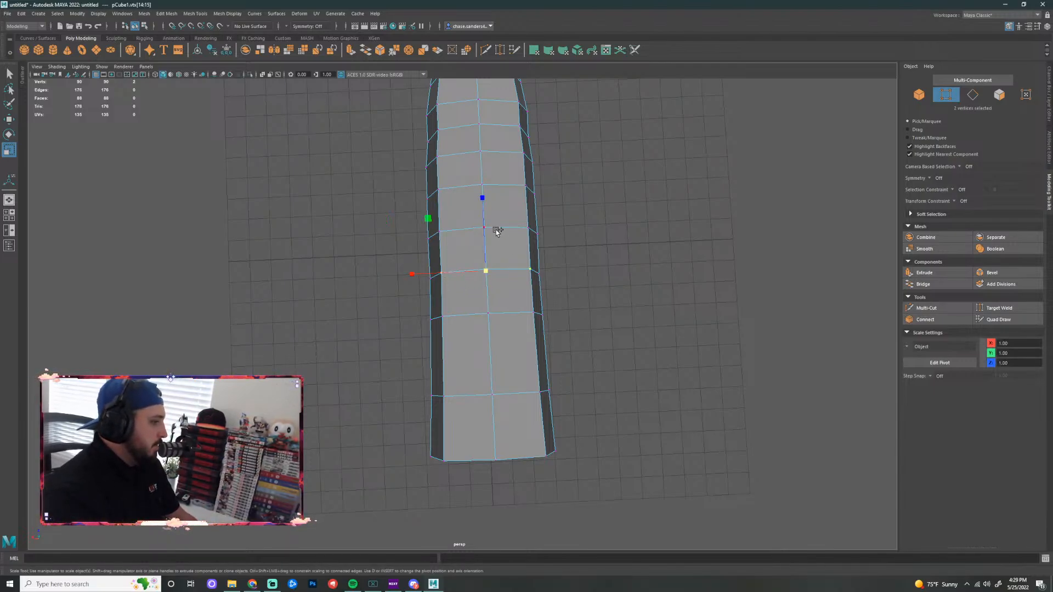
left_click(630, 340)
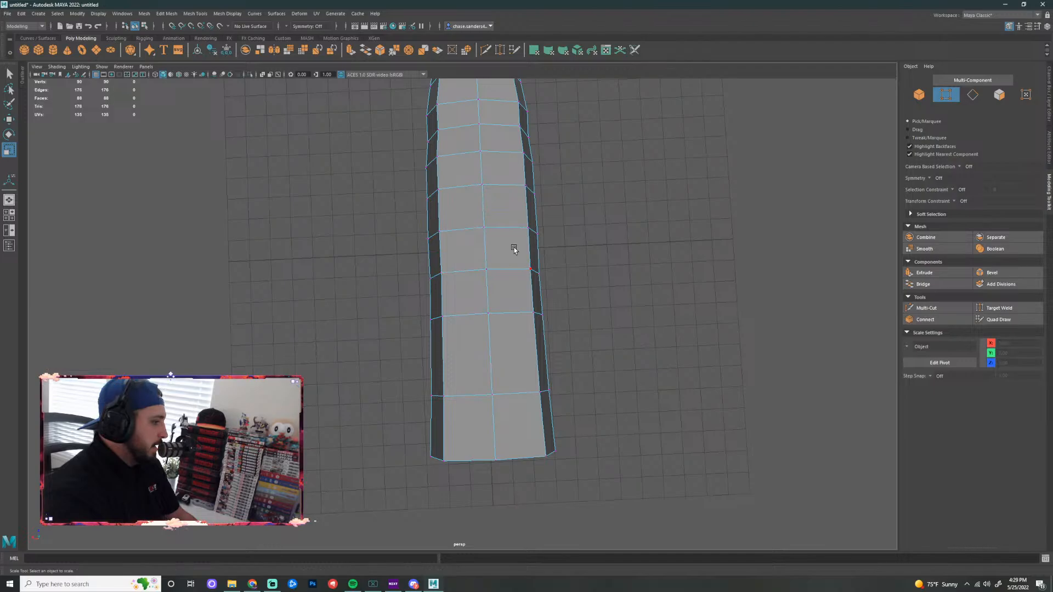
Select the four vertices that form a diamond around the middle-knuckle centre vertex on the finger's upper surface
left_click(489, 229)
left_click(440, 274, "shift")
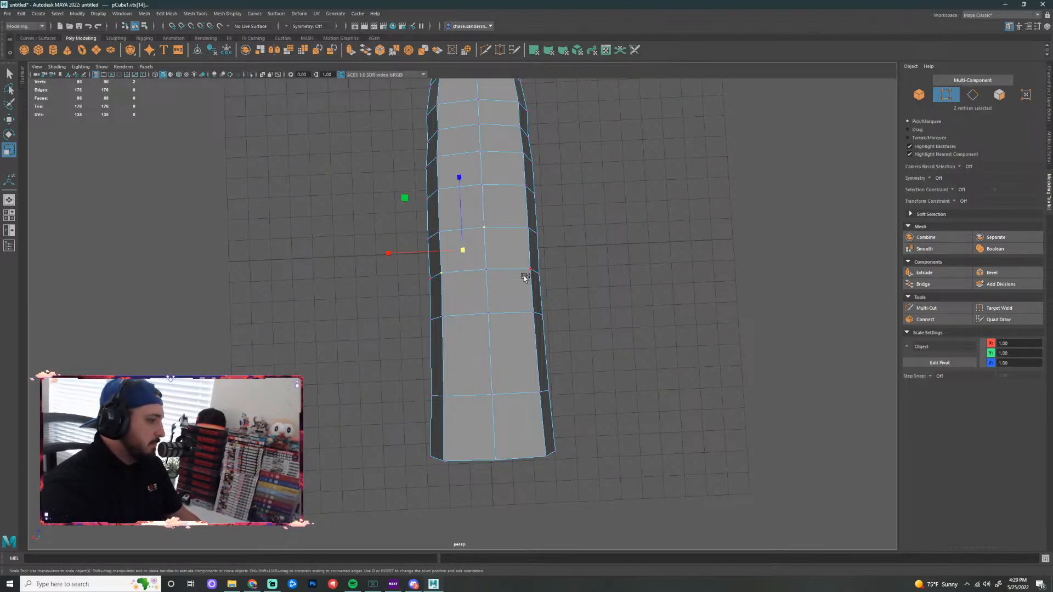
left_click(526, 276, "shift")
left_click(500, 321, "shift")
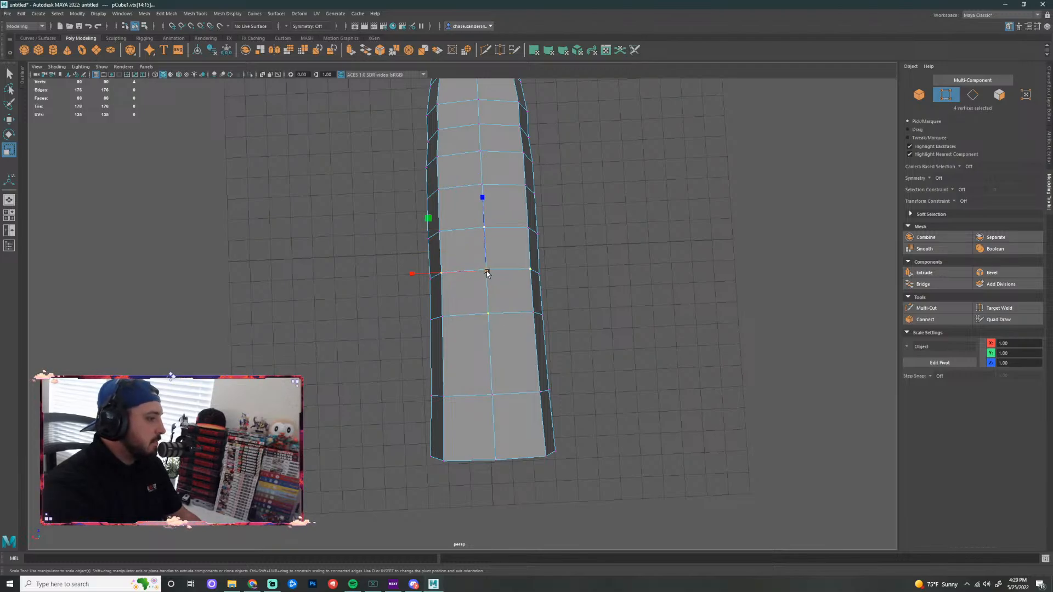
Scale the four selected knuckle vertices outward from the centre vertex to widen their diamond outline
left_click_drag(484, 273, 627, 280)
key("super")
left_click(627, 280)
right_click_drag(576, 279, 643, 247, "alt")
left_click_drag(643, 247, 639, 272, "alt")
key("super")
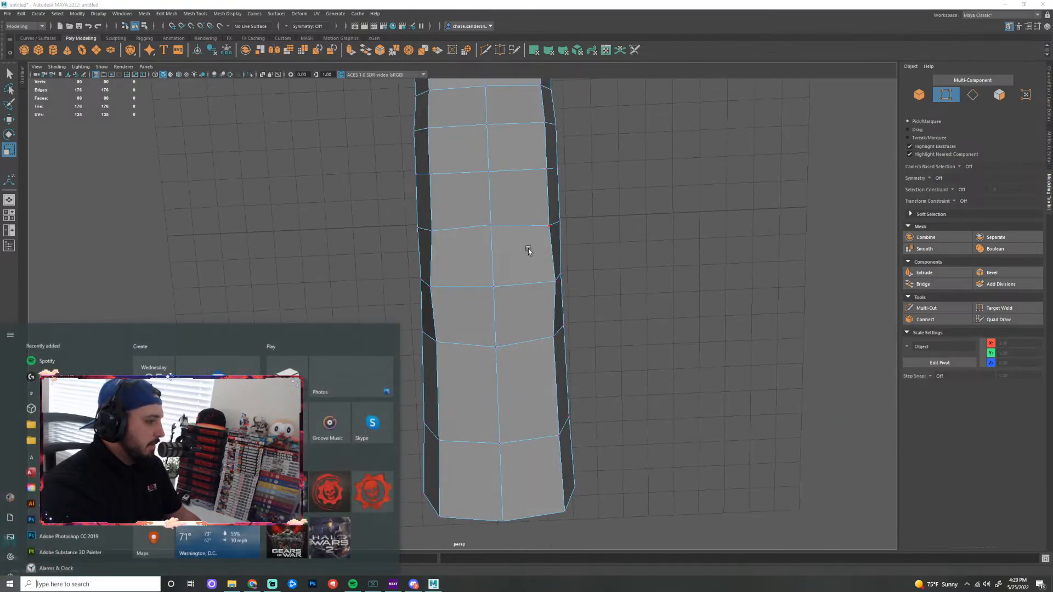
Move the two outer vertices of the row on the fingertip side of the knuckle centre slightly toward the knuckle
left_click(434, 232)
left_click(545, 238, "shift")
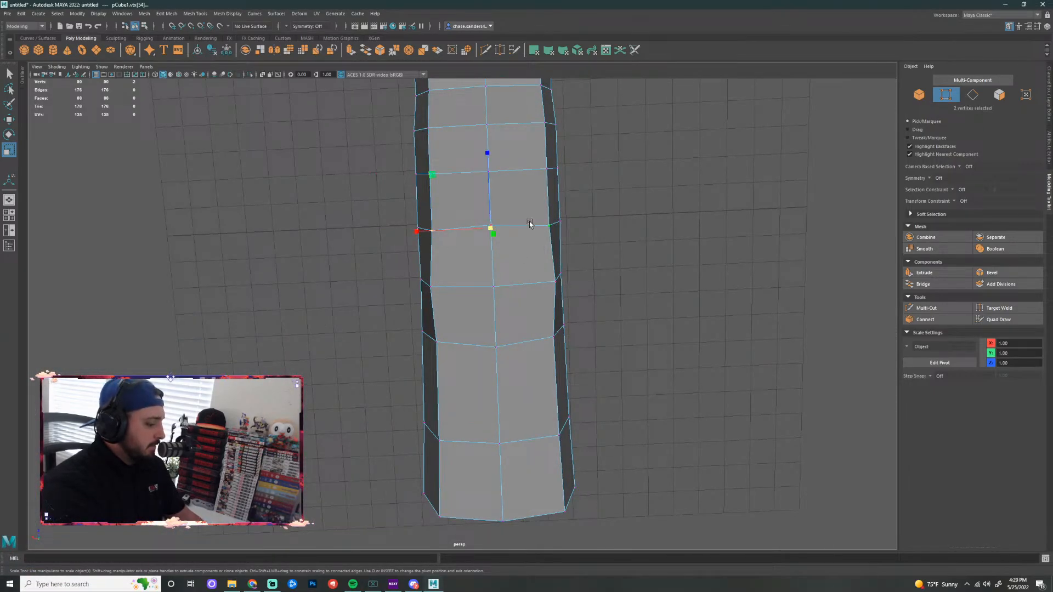
key("w")
left_click_drag(487, 153, 488, 160)
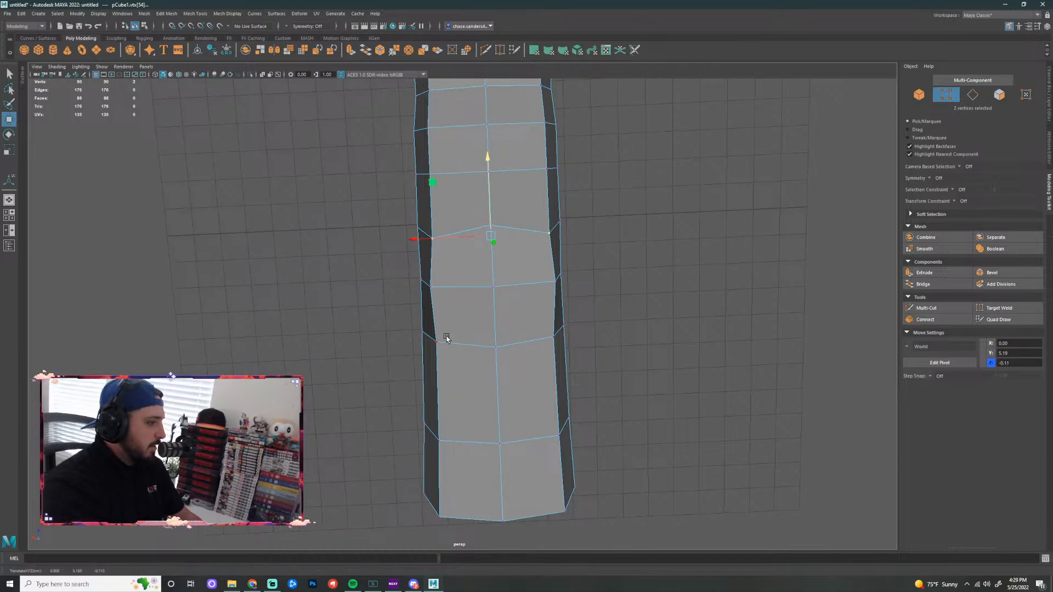
Move the two outer vertices of the row on the base side slightly toward the knuckle centre to round the outline
left_click(443, 339)
left_click(550, 337, "shift")
left_click_drag(492, 262, 492, 259)
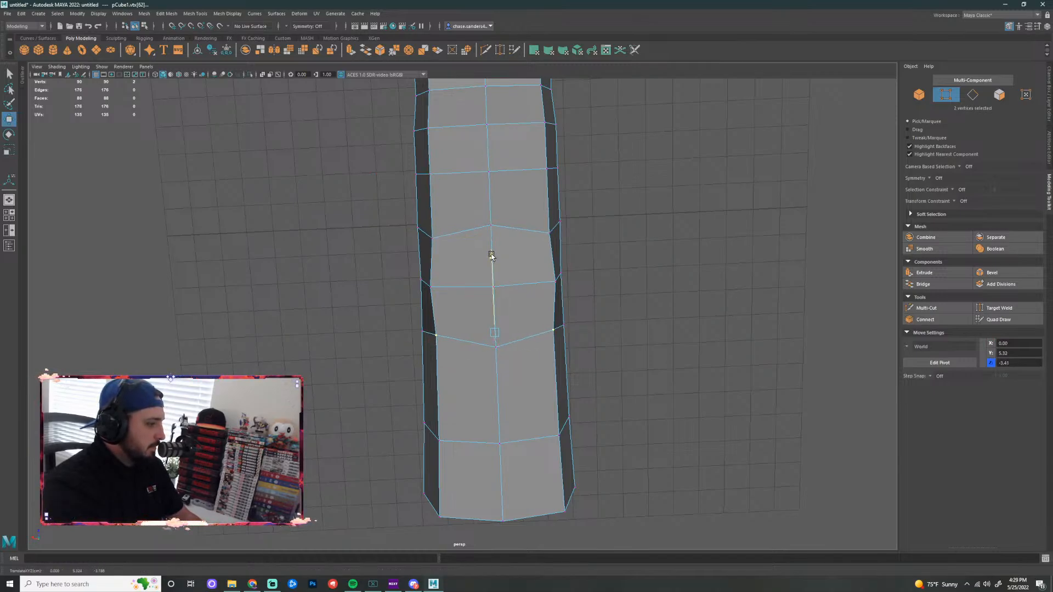
left_click(651, 272)
scroll(639, 261, "down", 5)
left_click_drag(603, 276, 508, 246, "alt")
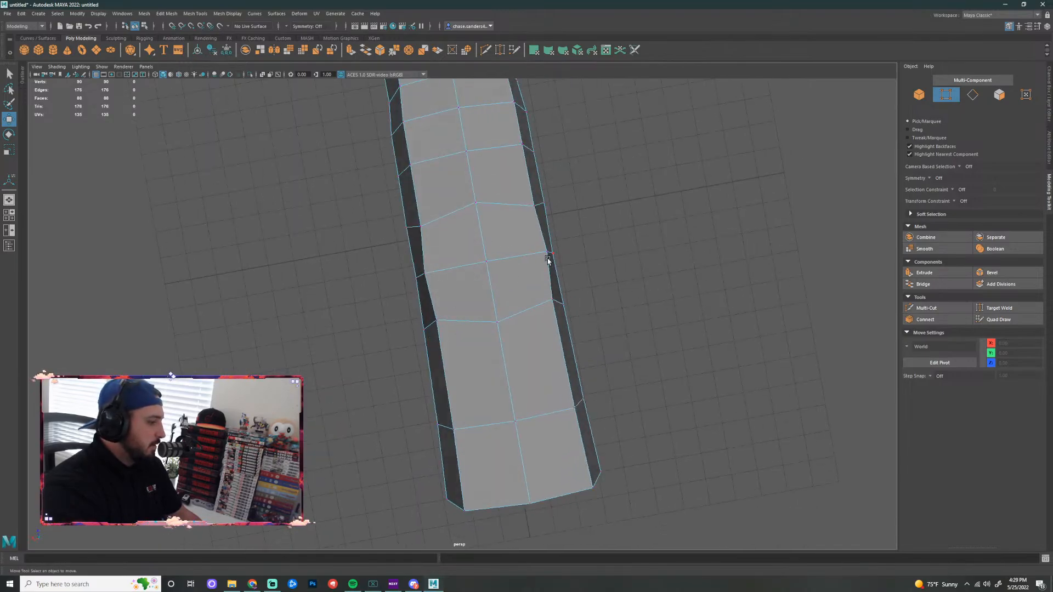
Extrude the four faces around the knuckle's centre vertex together and scale them inward to form an inset
right_click_drag(454, 246, 455, 267)
left_click(454, 249)
left_click(510, 242, "shift")
left_click(508, 278, "shift")
left_click(460, 287, "shift")
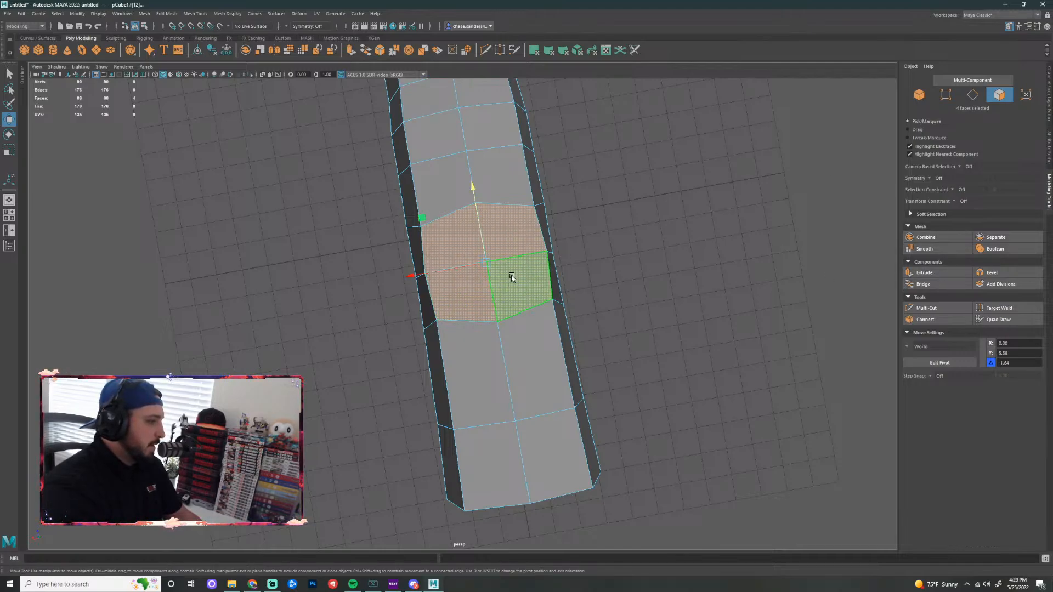
left_click(932, 274)
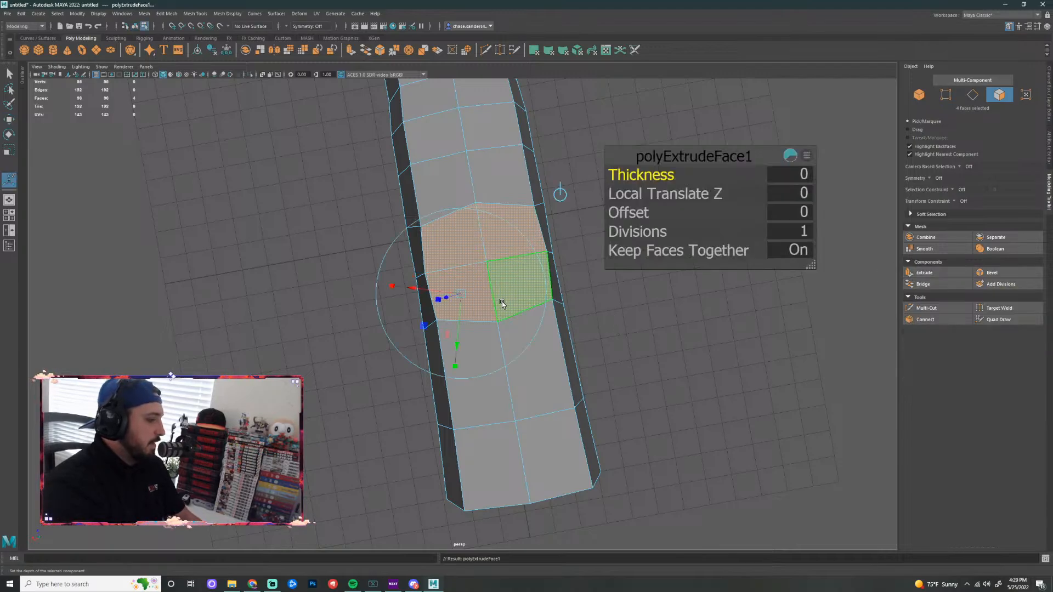
key("r")
left_click_drag(485, 267, 735, 225)
key("super")
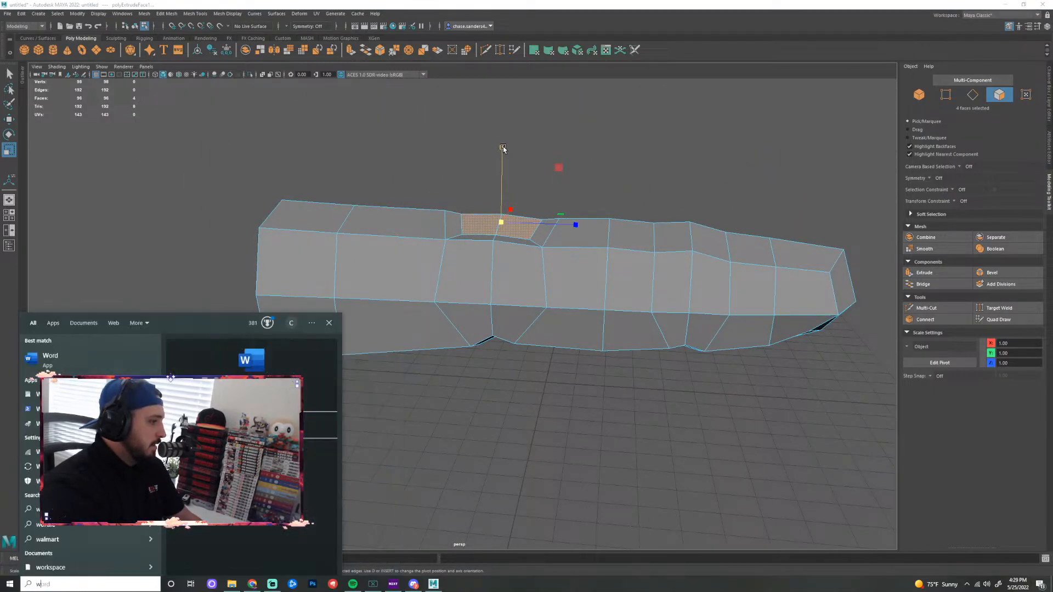
Preview the finger smoothed in object selection and examine the knuckle area from above and from the side
left_click(577, 144)
left_click_drag(594, 164, 651, 179, "alt")
key("super")
left_click(664, 197)
scroll(676, 306, "down", 4)
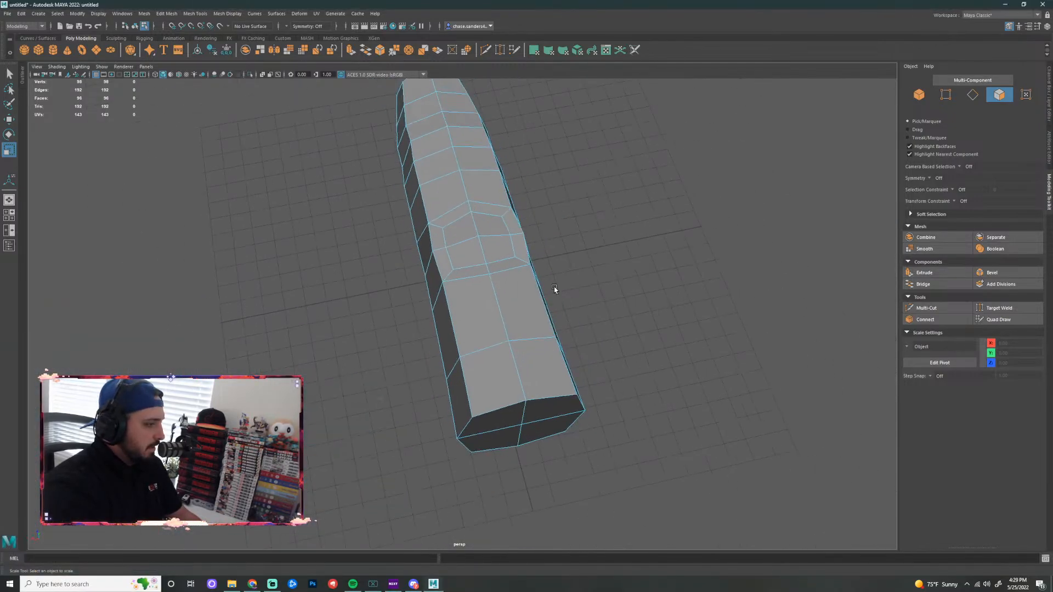
key("3")
right_click_drag(470, 202, 511, 189)
left_click(587, 226)
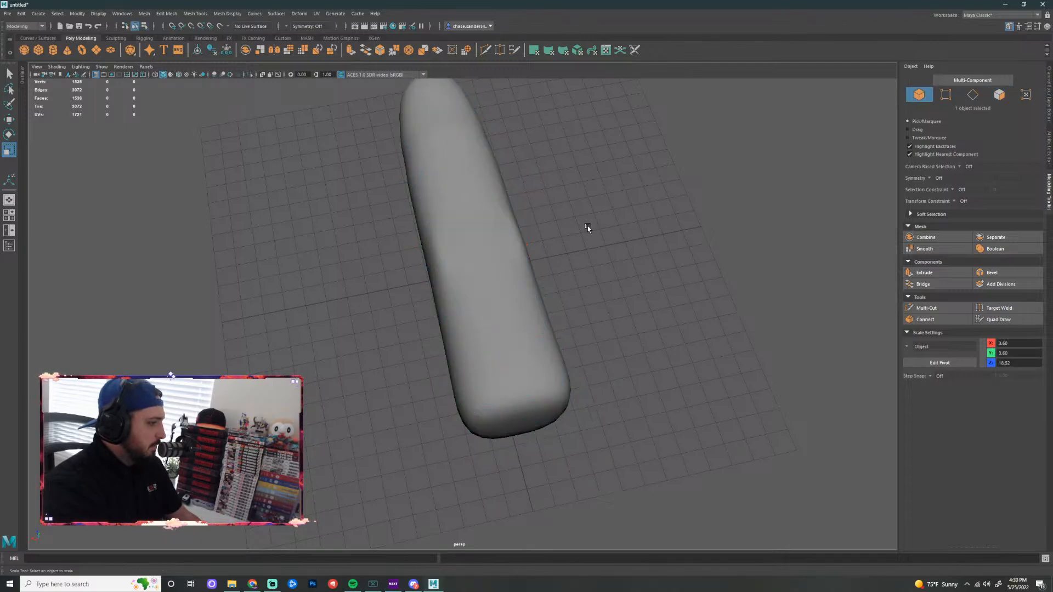
scroll(587, 226, "down", 2)
left_click_drag(565, 227, 638, 221, "alt")
key("super")
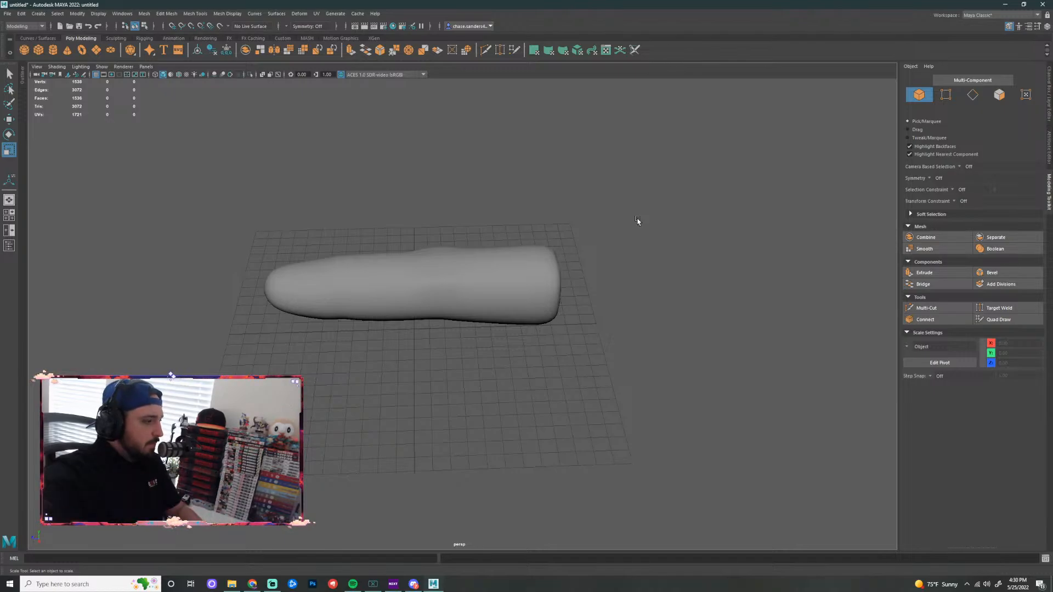
Turn off the finger's smooth preview and raise the two edges at the fingertip end of the knuckle inset slightly
scroll(519, 271, "up", 3)
left_click(528, 267)
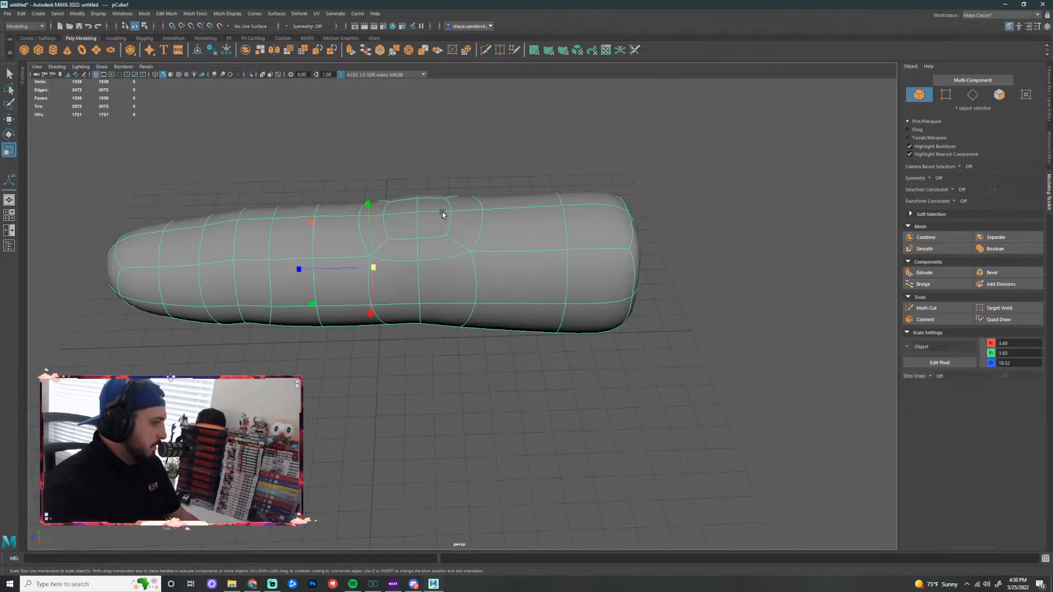
scroll(409, 224, "up", 2)
right_click_drag(416, 214, 415, 192)
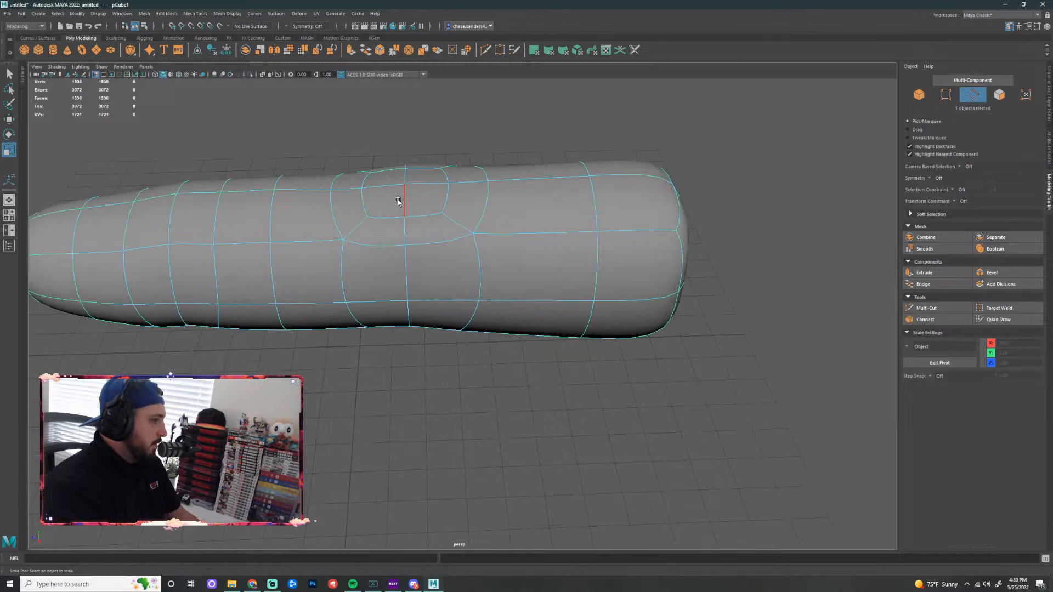
key("1")
left_click(366, 203)
left_click(378, 176, "shift")
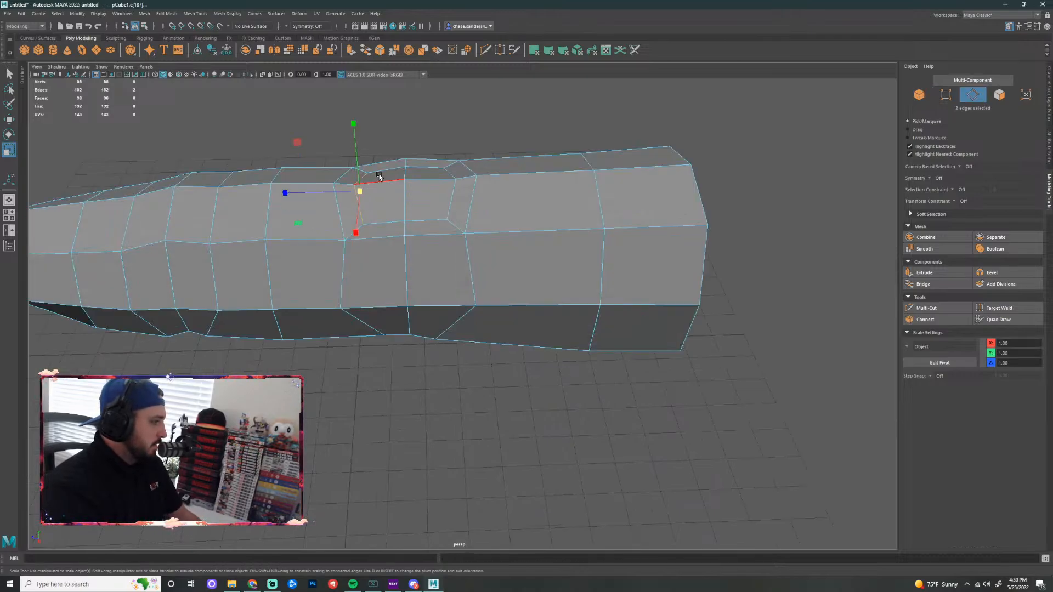
key("w")
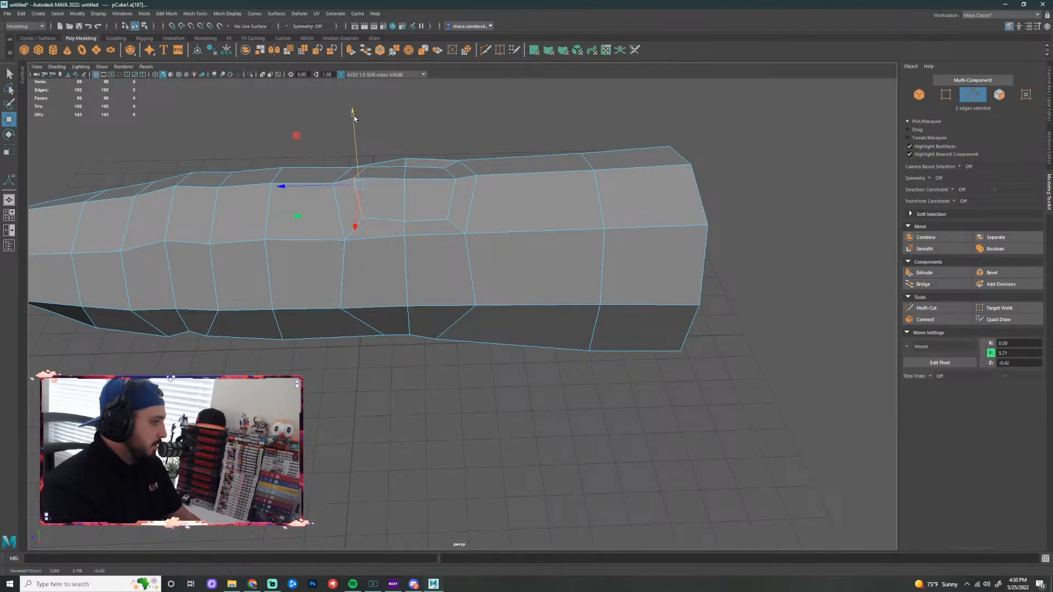
Raise the two edges at the base end of the knuckle inset slightly
left_click(458, 203)
left_click(442, 171, "shift")
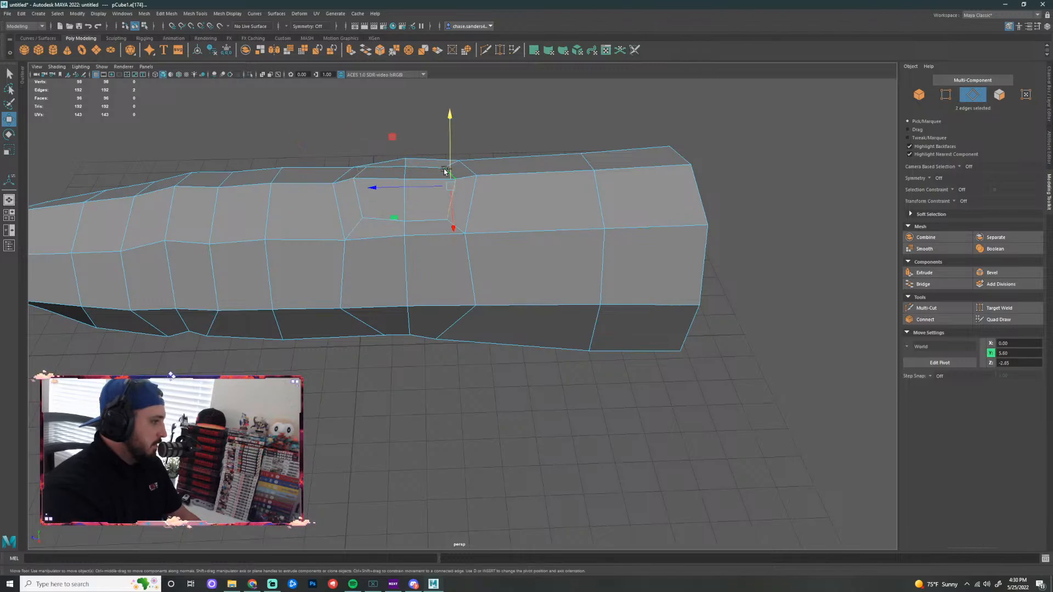
left_click_drag(448, 121, 450, 115)
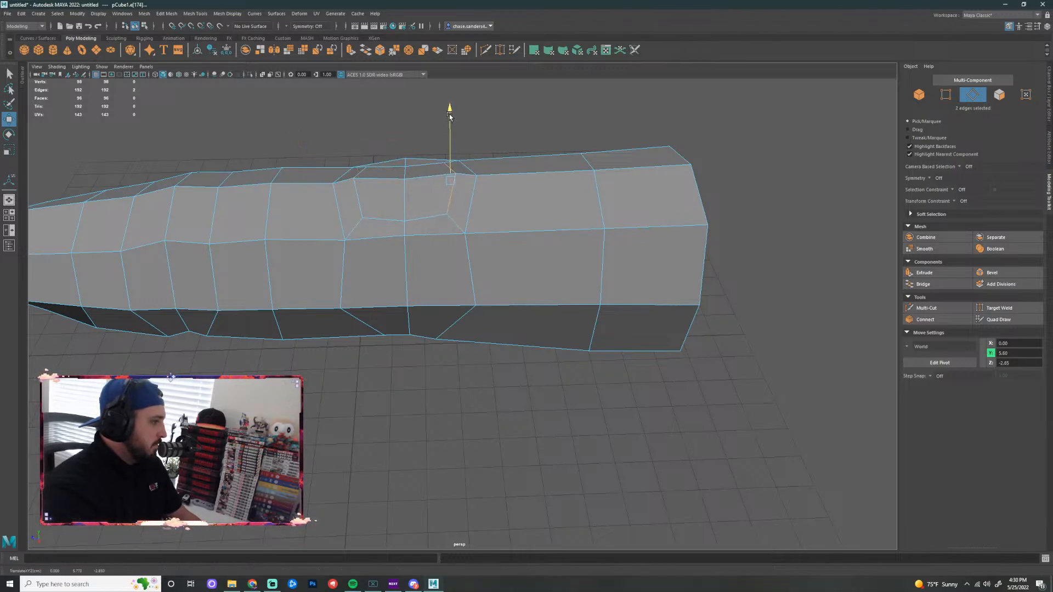
Raise the centre vertex of the knuckle inset slightly and preview the finger smoothed
right_click_drag(421, 197, 386, 199)
left_click(406, 181)
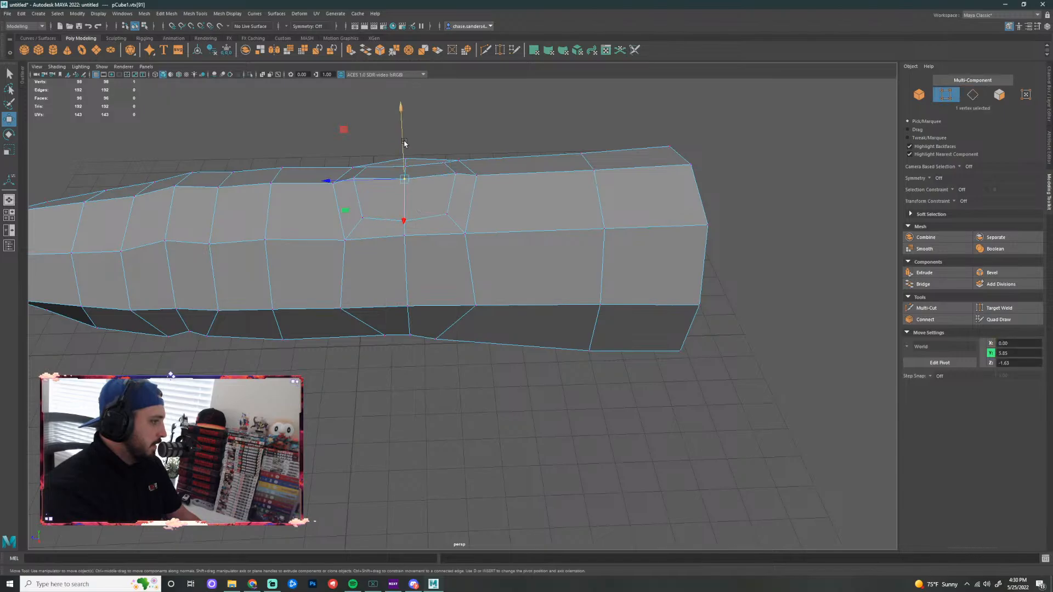
left_click_drag(401, 116, 402, 109)
left_click(553, 113)
left_click_drag(558, 115, 382, 114, "alt")
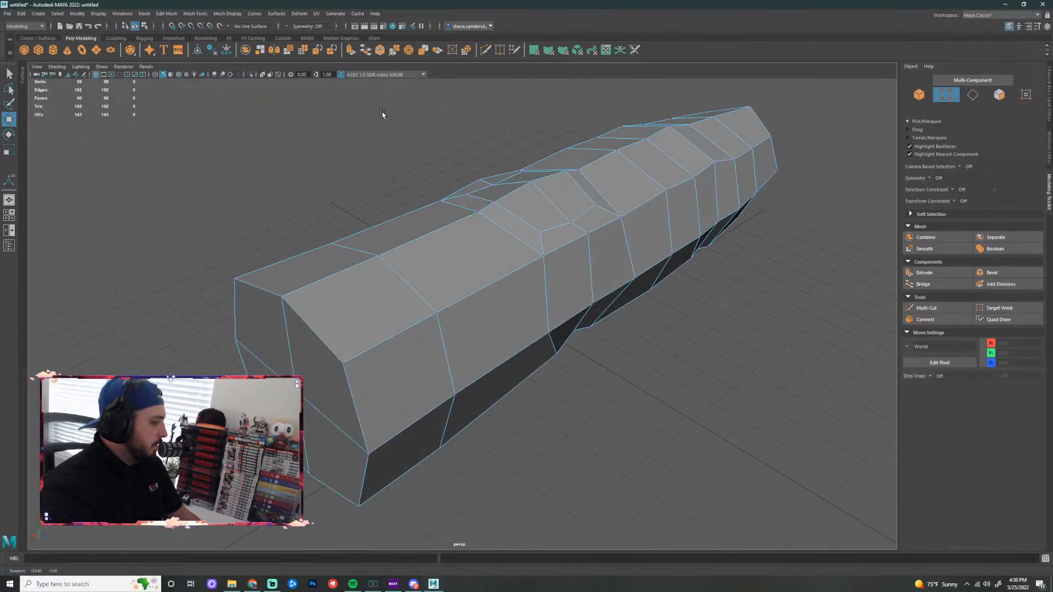
key("3")
right_click_drag(544, 235, 673, 290)
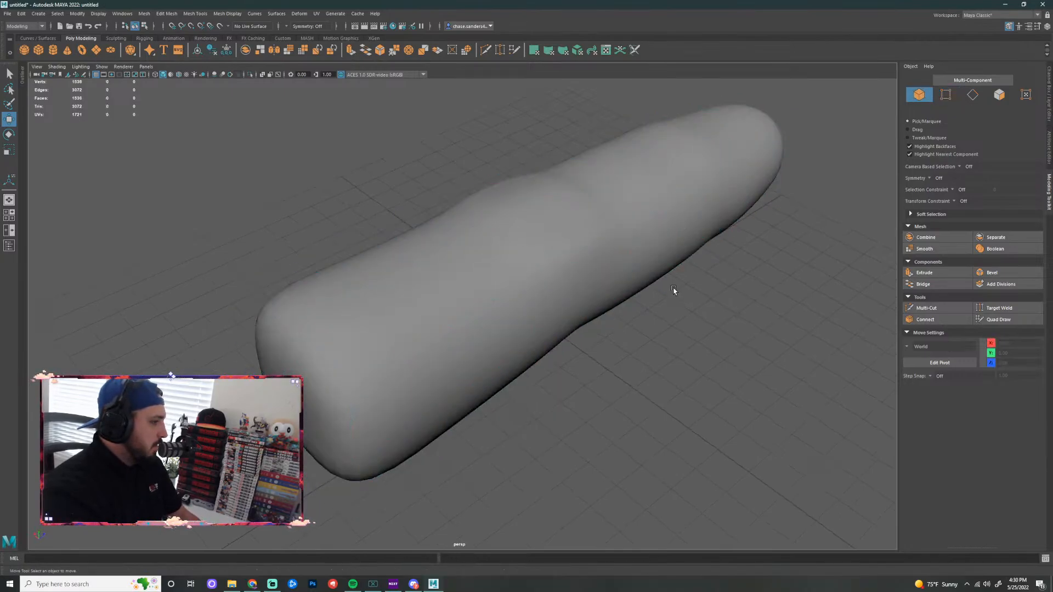
left_click_drag(655, 300, 541, 269, "alt")
Select the finger for edge editing, return it to its unsmoothed display and leave no edges selected
key("super")
left_click(545, 228)
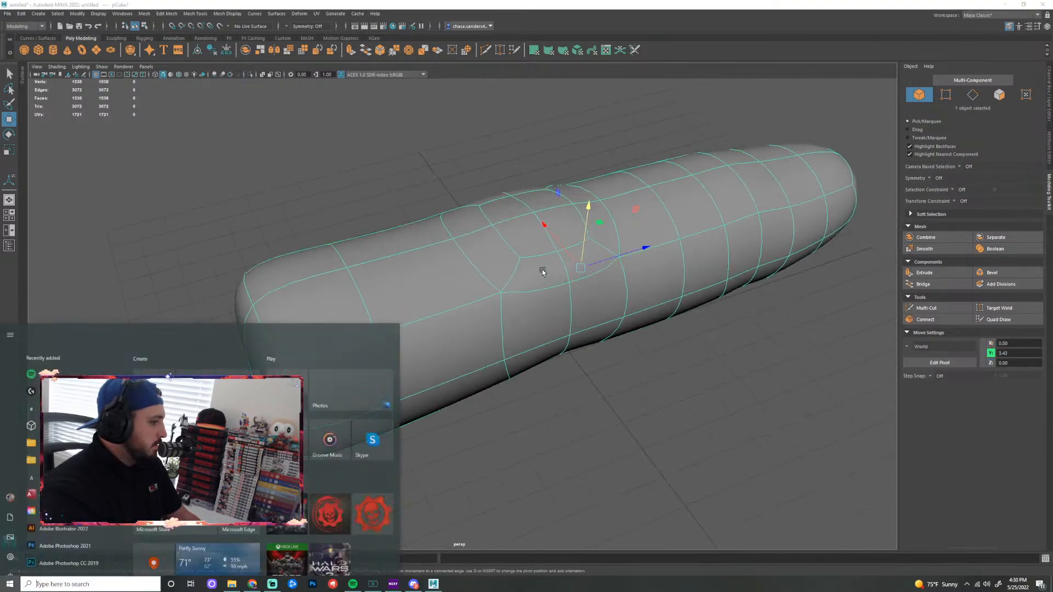
right_click_drag(542, 269, 545, 236)
left_click(539, 256)
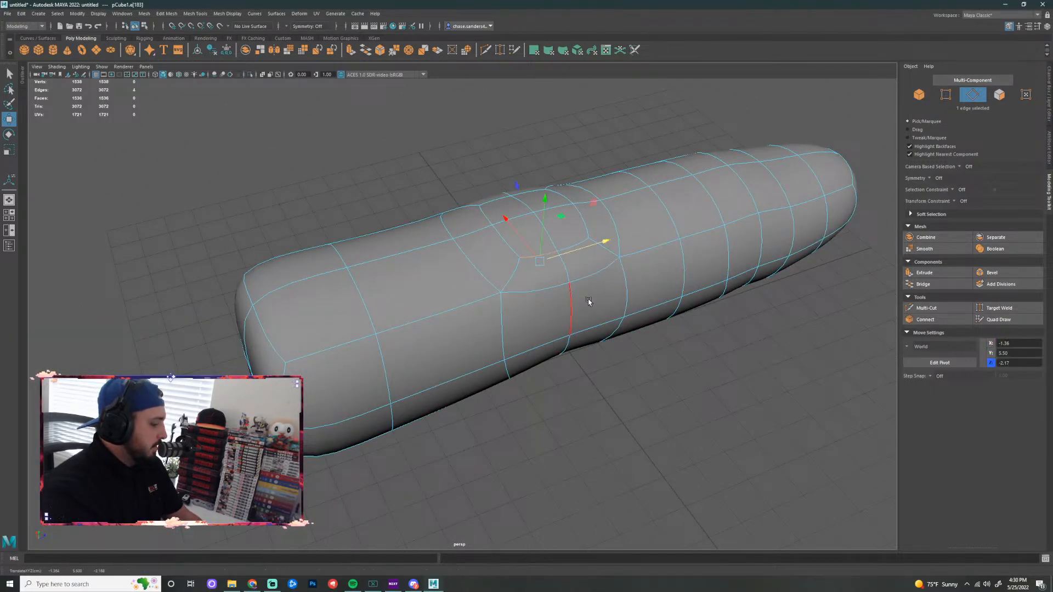
left_click(577, 274)
key("1")
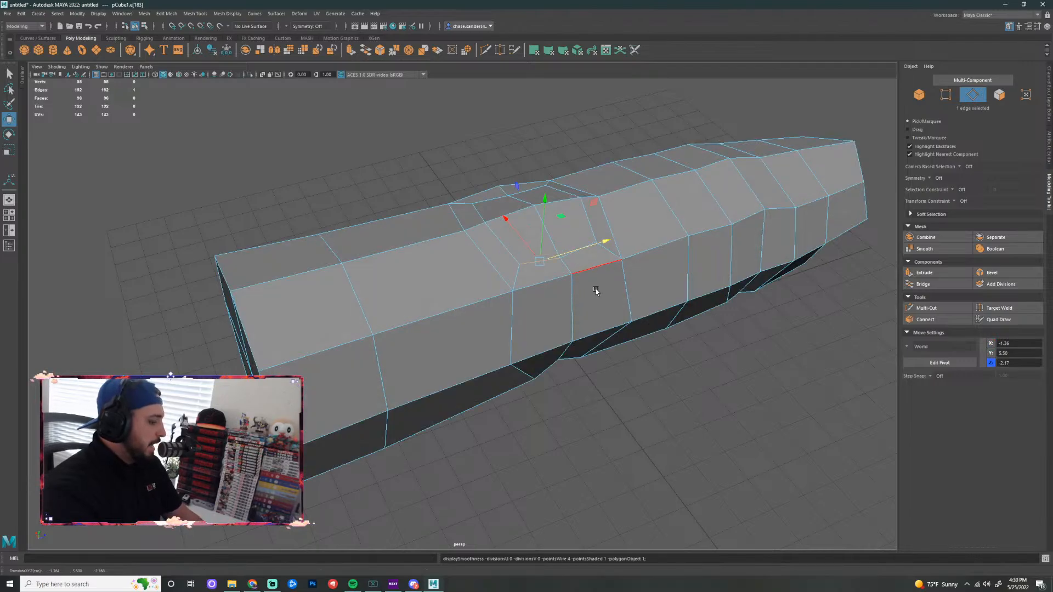
left_click(699, 421)
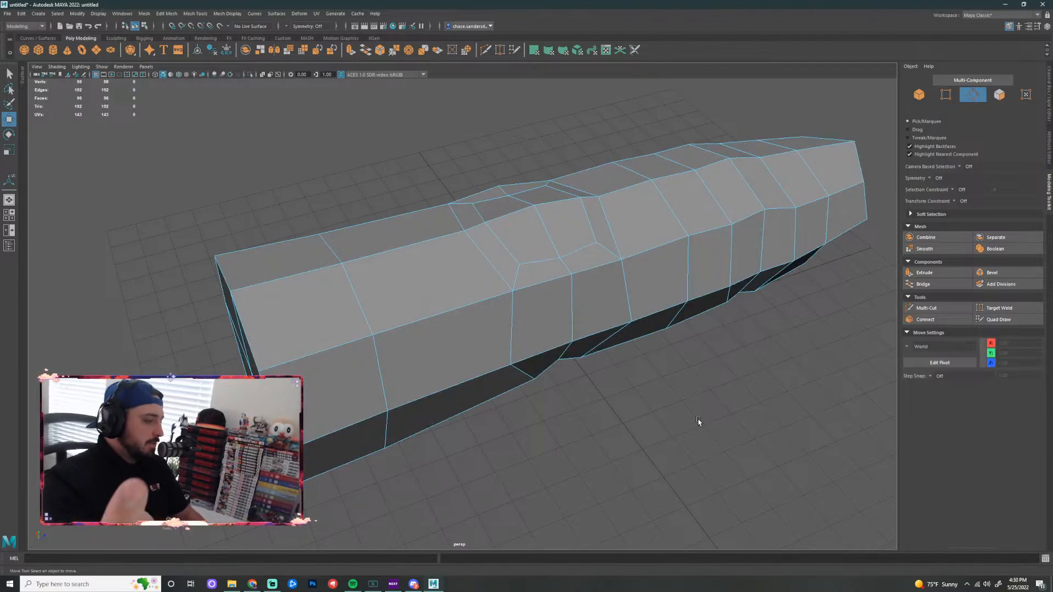
Select the four edges along both long sides of the knuckle inset and raise them slightly
left_click(579, 256)
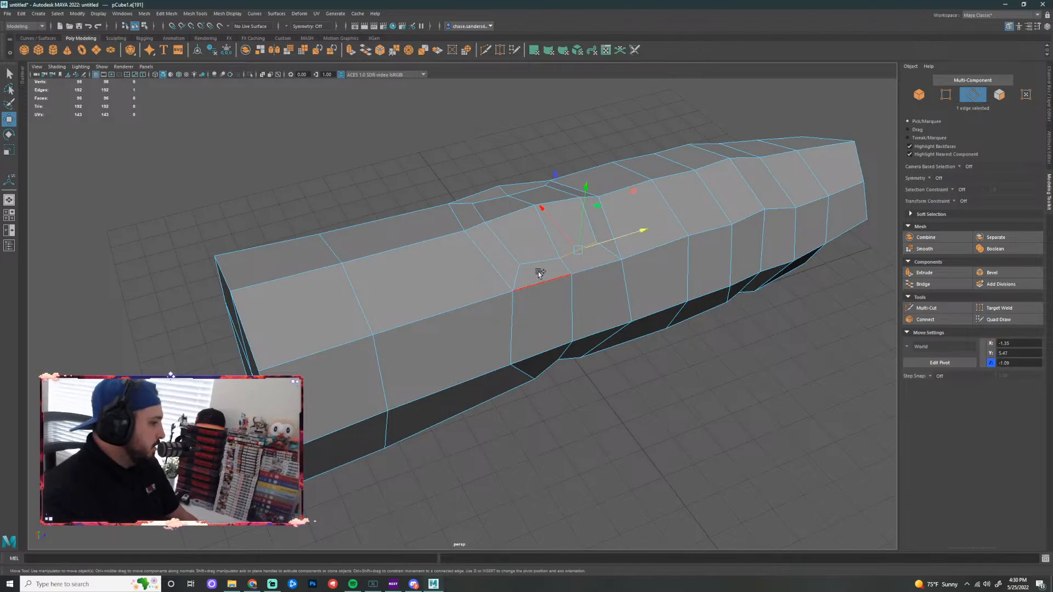
left_click(537, 269, "shift")
left_click_drag(612, 305, 689, 344, "alt")
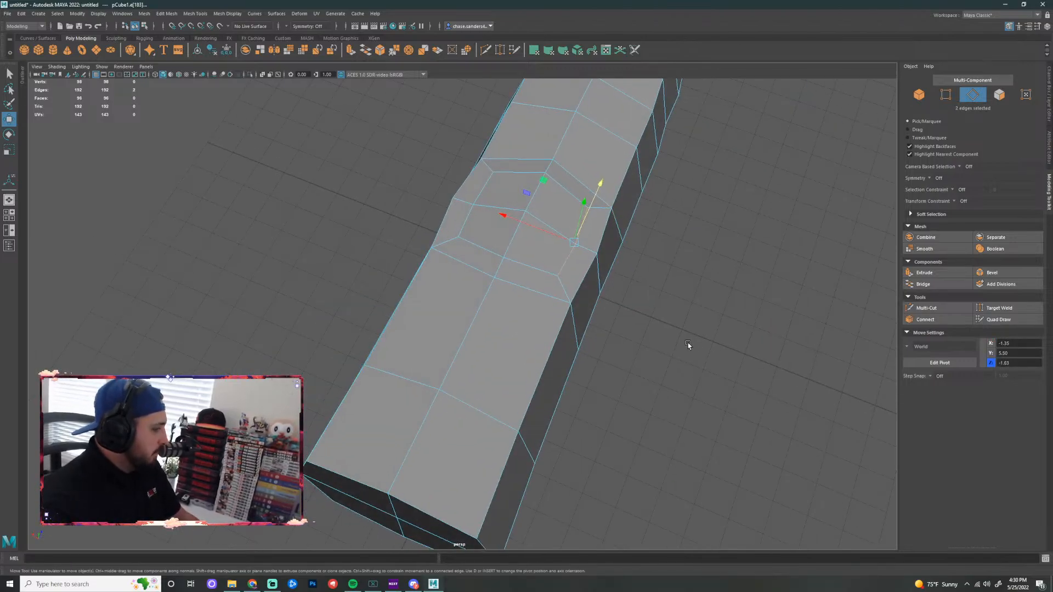
left_click(475, 227, "shift")
left_click(490, 184, "shift")
left_click_drag(683, 308, 617, 222, "alt")
left_click_drag(531, 114, 531, 109)
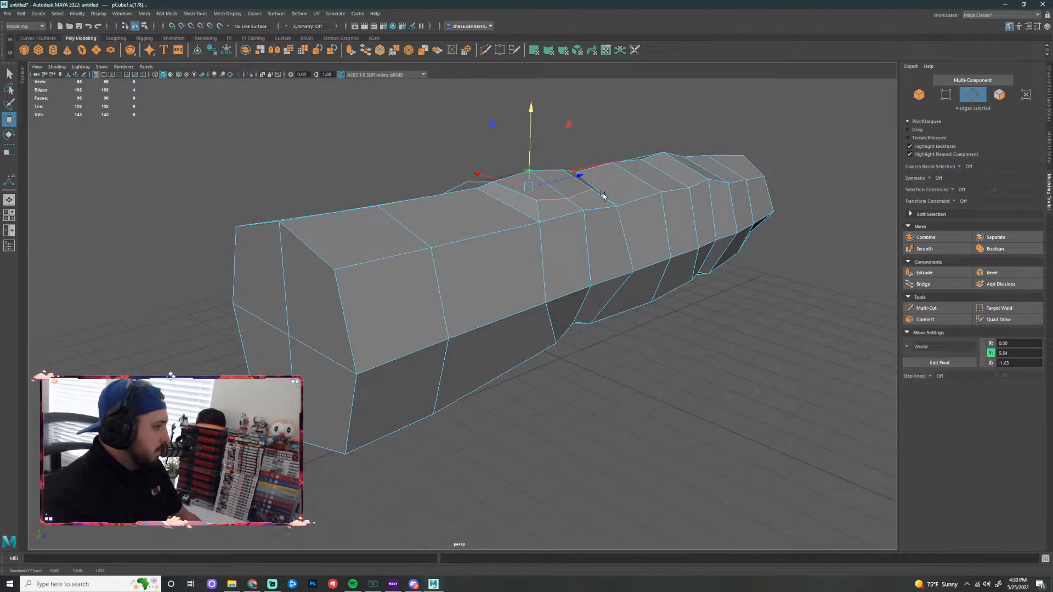
left_click(717, 358)
left_click_drag(717, 357, 565, 228, "alt")
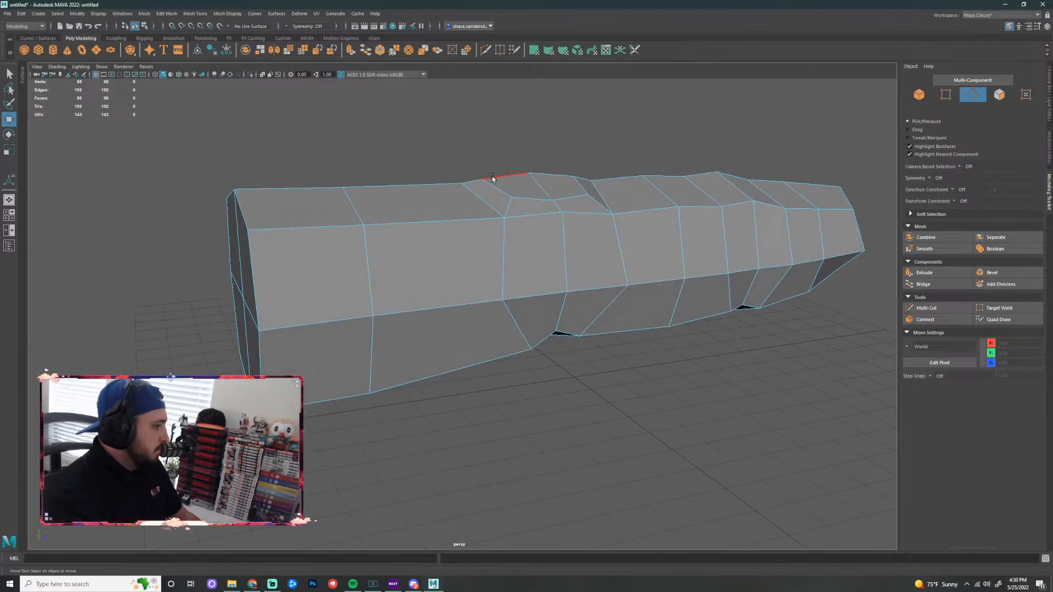
Raise the knuckle inset's centre vertex and the two centre-line vertices at its ends to build a taller bump
right_click_drag(492, 178, 541, 159)
left_click(529, 173)
scroll(554, 137, "up", 2)
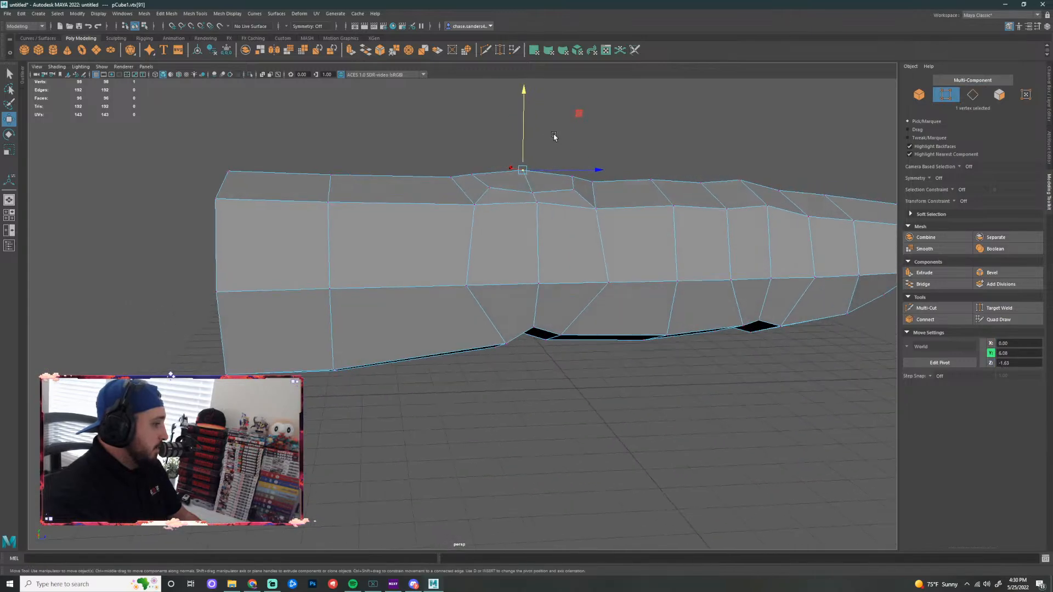
mouse_move(524, 97)
left_mouse_down()
mouse_move(523, 84)
mouse_move(524, 107)
left_mouse_up()
left_click(474, 172)
left_click(576, 176, "shift")
Select the middle vertex on each long side of the knuckle inset and raise both to fill out the bump
left_click(533, 192)
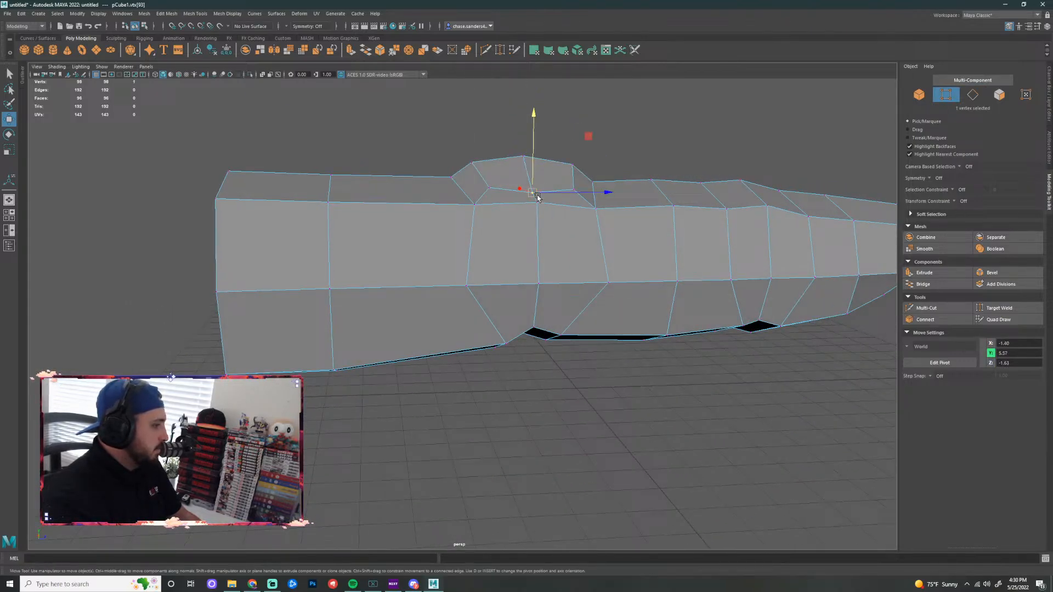
left_click_drag(533, 192, 496, 190, "alt")
left_click(417, 188, "shift")
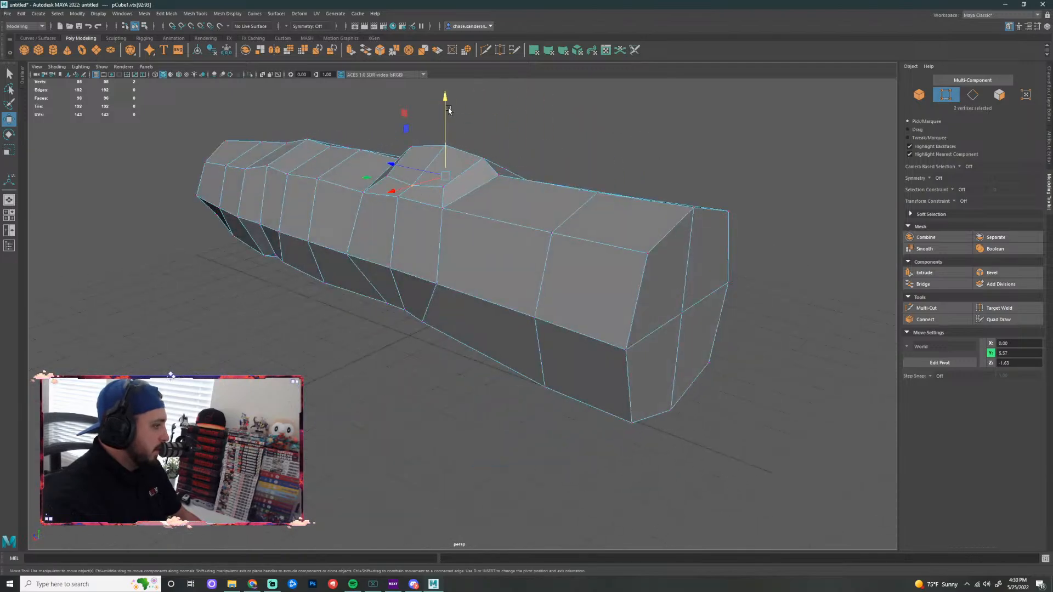
left_click(449, 99)
key("ctrl+z")
left_click_drag(444, 109, 443, 94)
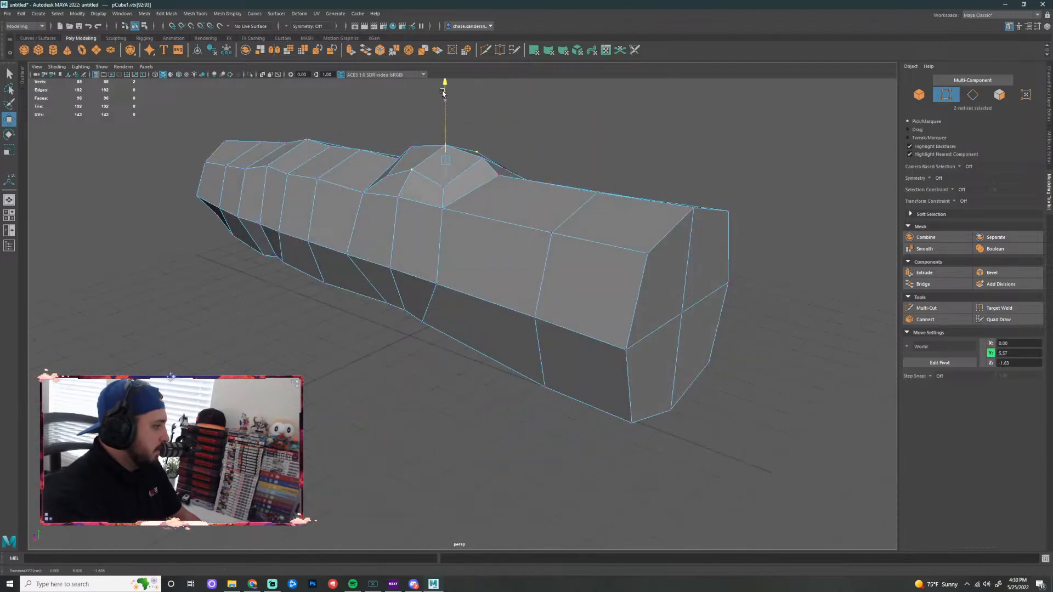
Preview the finger smoothed in object selection and examine the raised knuckle from both sides
key("3")
right_click_drag(470, 228, 510, 212)
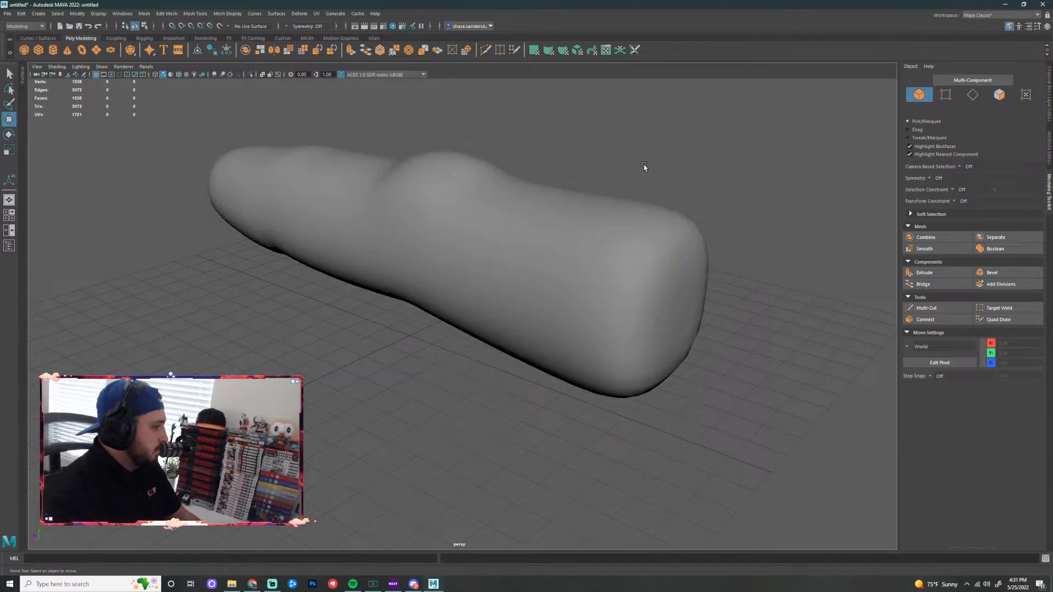
left_click_drag(644, 165, 593, 162, "alt")
key("super")
type("e")
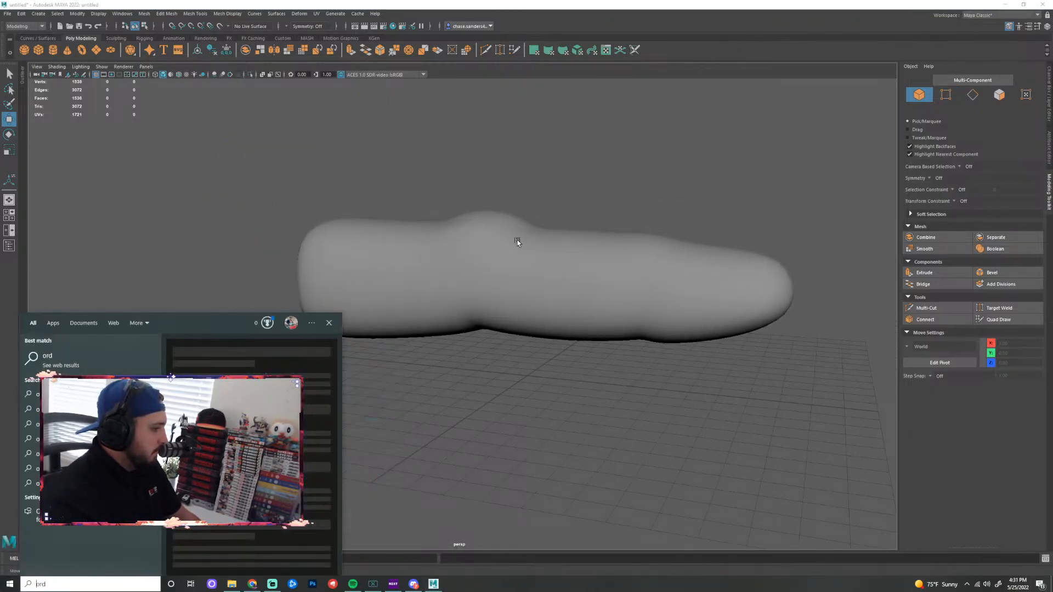
left_click(518, 240)
Undo the latest selection and display changes, back to the selection of the knuckle inset's two side vertices
key("ctrl+z")
key("ctrl+z")
key("ctrl+z")
key("ctrl+z")
key("ctrl+z")
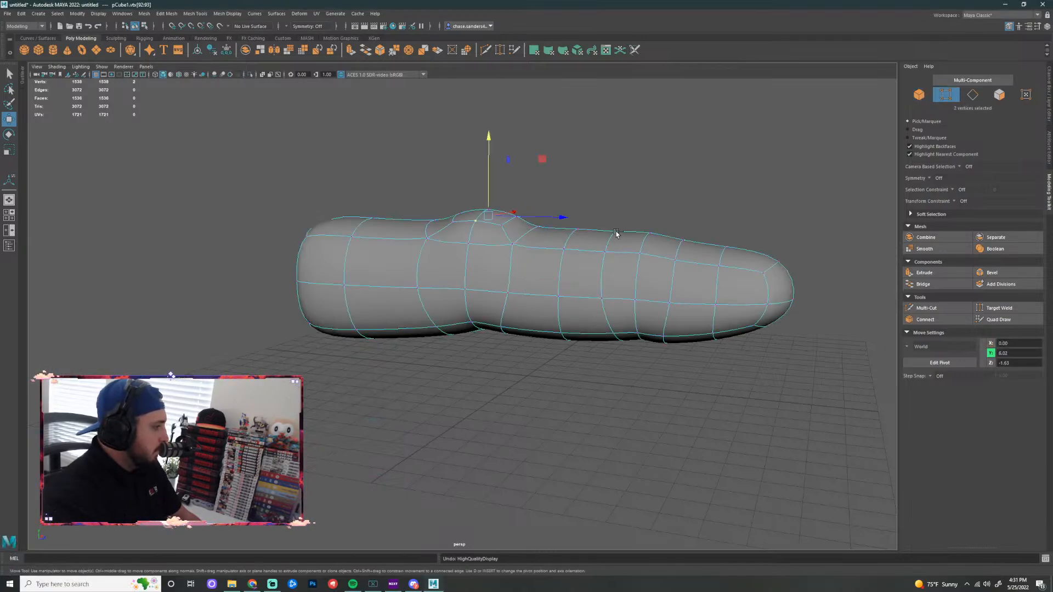
Undo the raising of the knuckle inset's two side vertices, back to the selection of its centre vertex
key("ctrl+z")
key("ctrl+z")
key("ctrl+z")
key("ctrl+z")
key("ctrl+z")
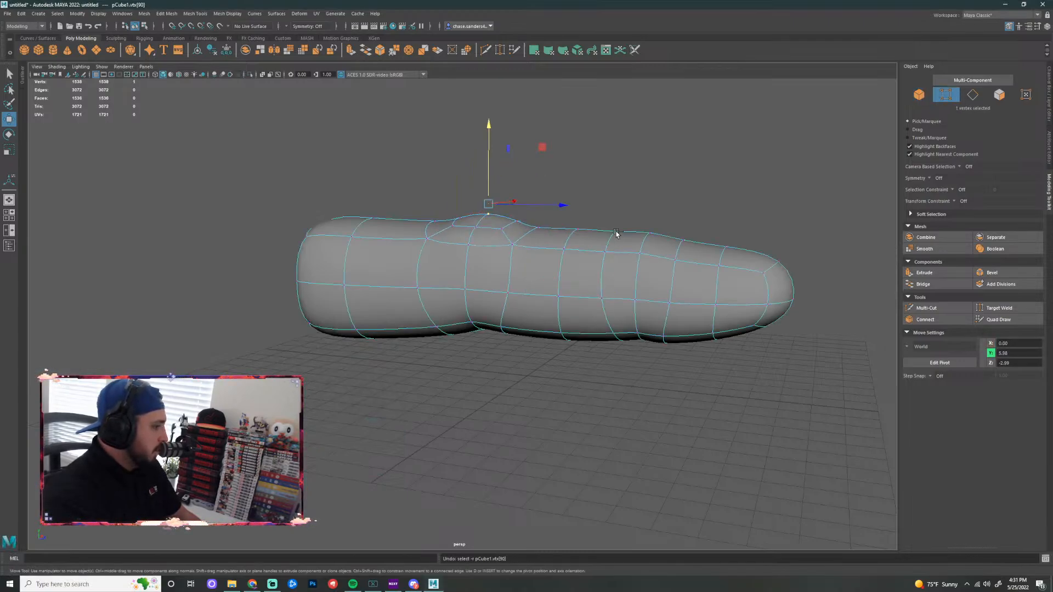
Return the finger to its unsmoothed low-poly display, switch to object selection and clear the selection
left_click(613, 190)
left_click_drag(588, 199, 567, 308, "alt")
key("super")
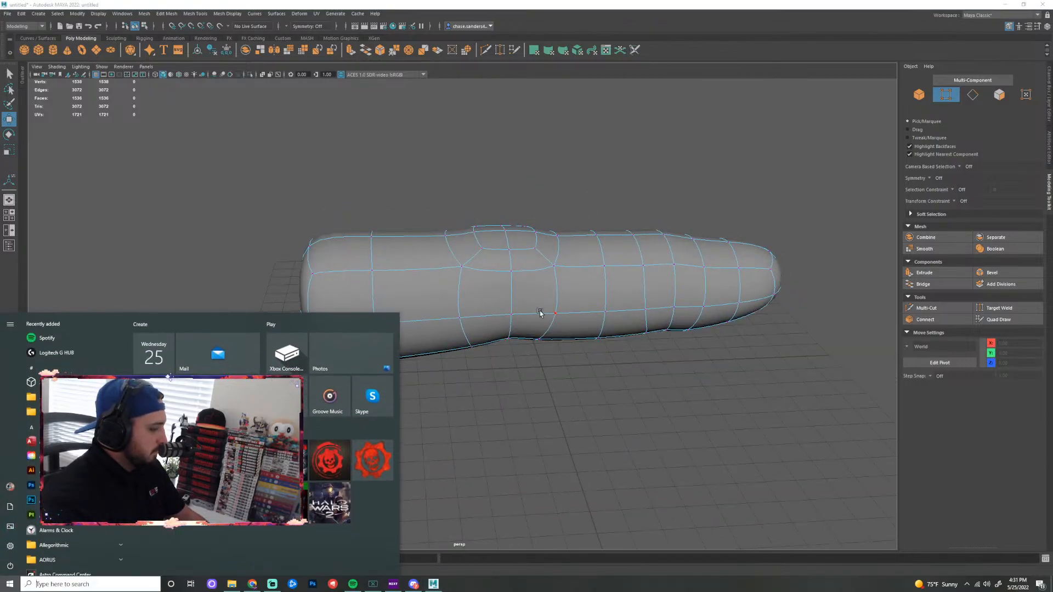
left_click(537, 264)
key("1")
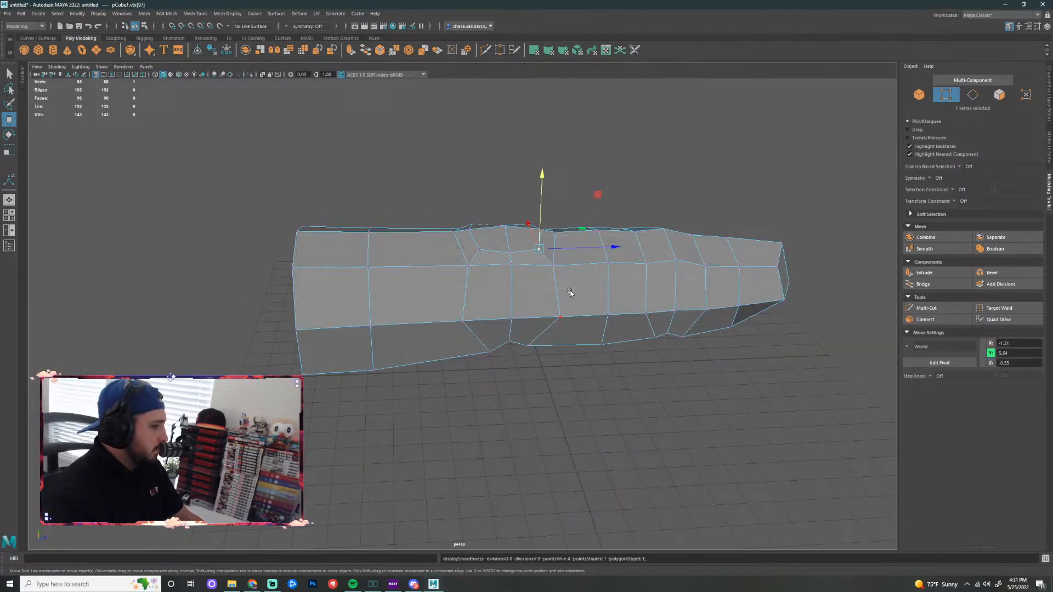
right_click_drag(572, 291, 610, 271)
left_click(651, 416)
Examine the low-poly finger's upper surface from above and from the fingertip end
scroll(555, 354, "down", 3)
left_click_drag(555, 354, 653, 367, "alt")
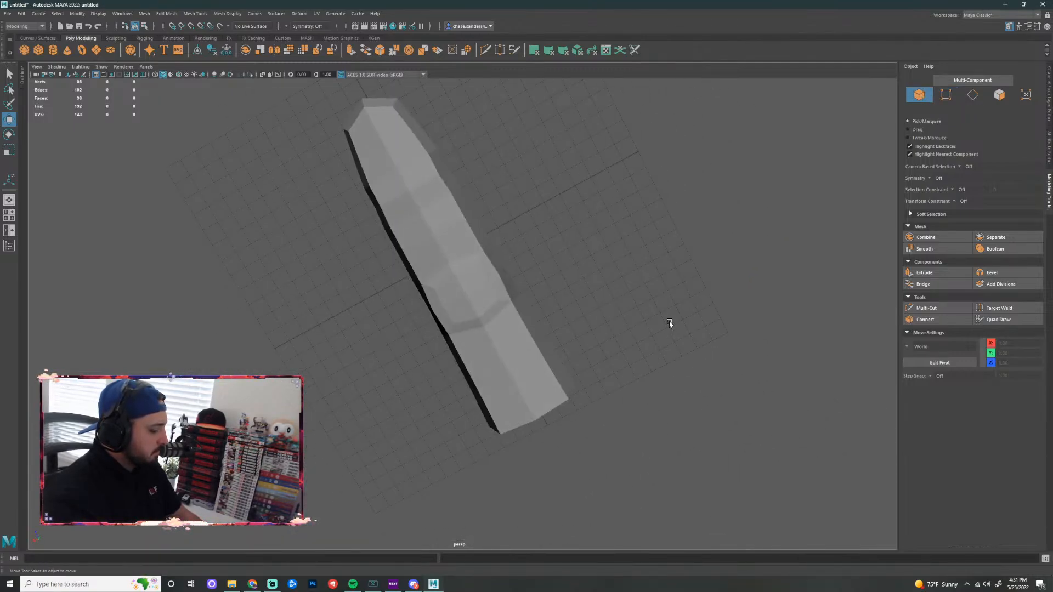
left_click_drag(607, 278, 557, 231, "alt")
scroll(540, 197, "up", 5)
left_click(532, 147)
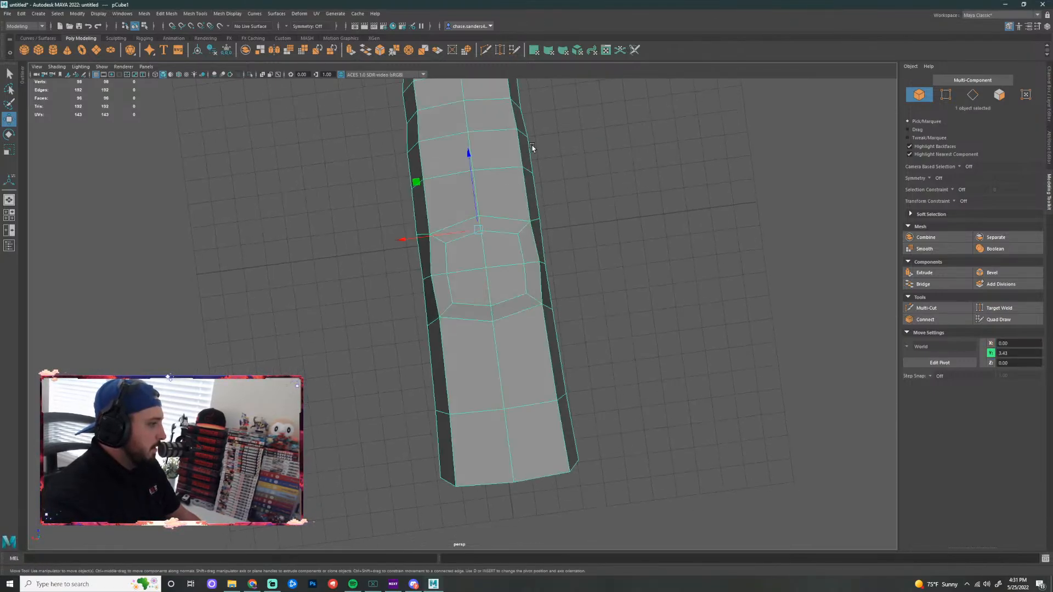
middle_click_drag(532, 147, 581, 259, "alt")
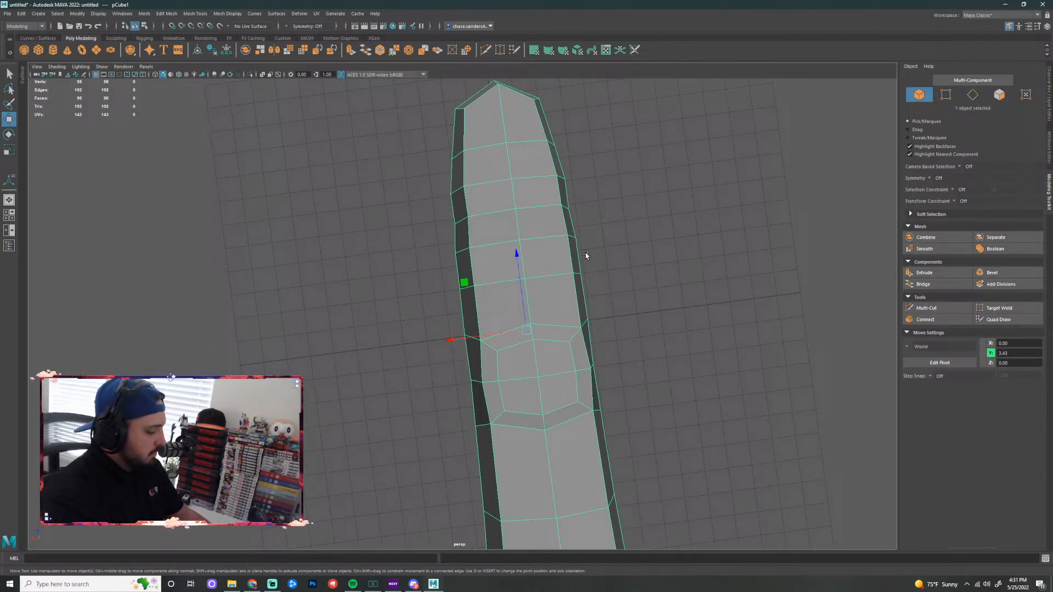
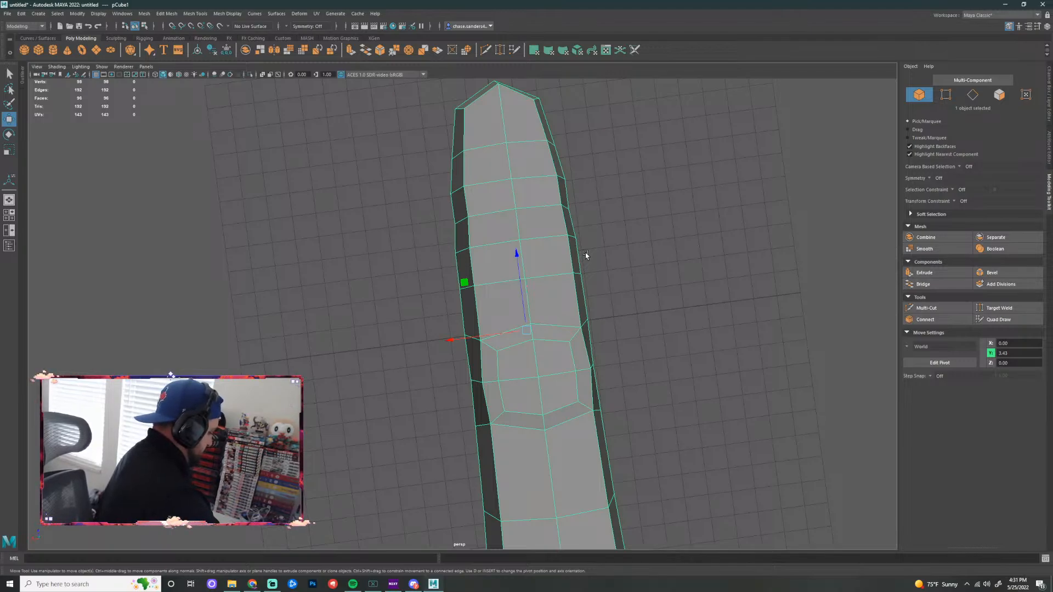
key("super")
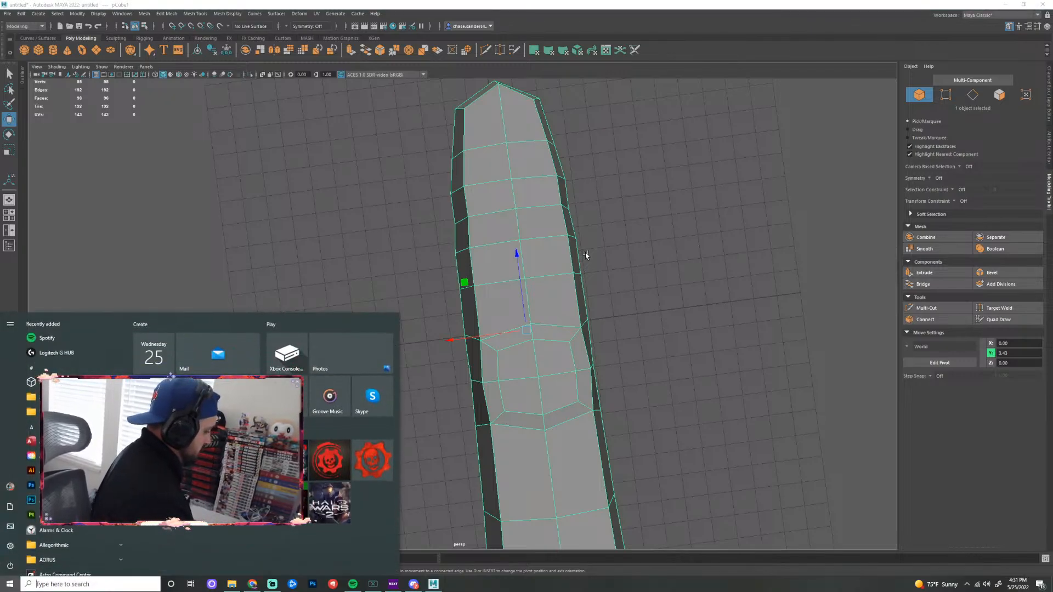
left_click(426, 202)
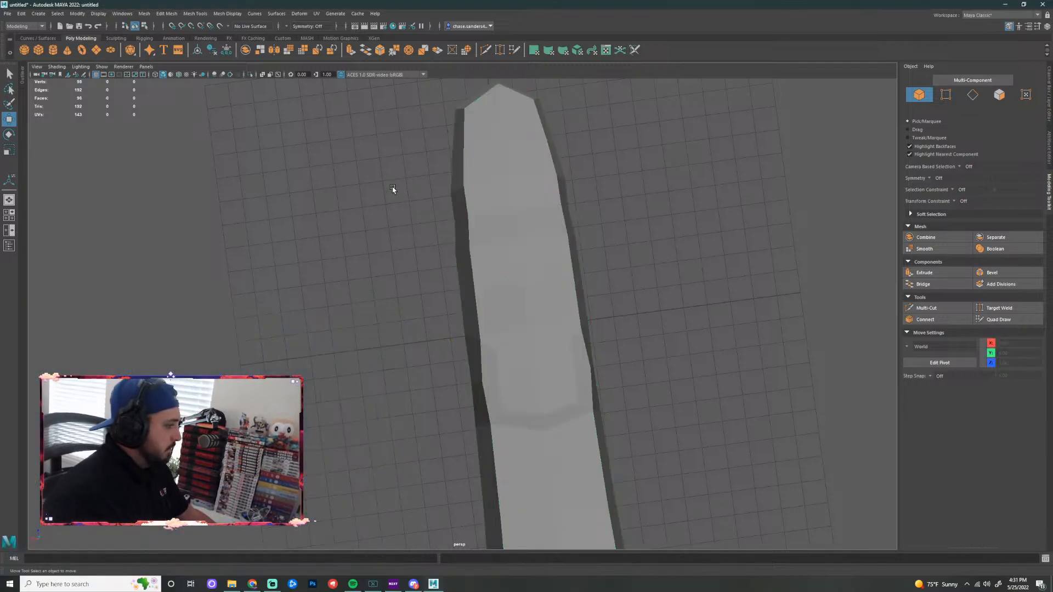
scroll(522, 221, "down", 5)
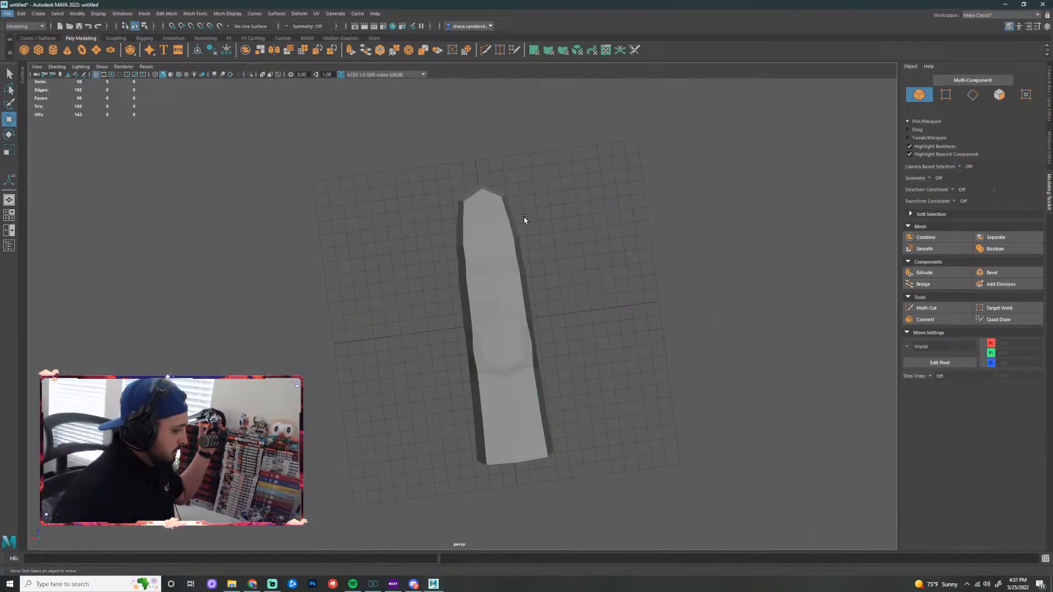
scroll(663, 190, "down", 3)
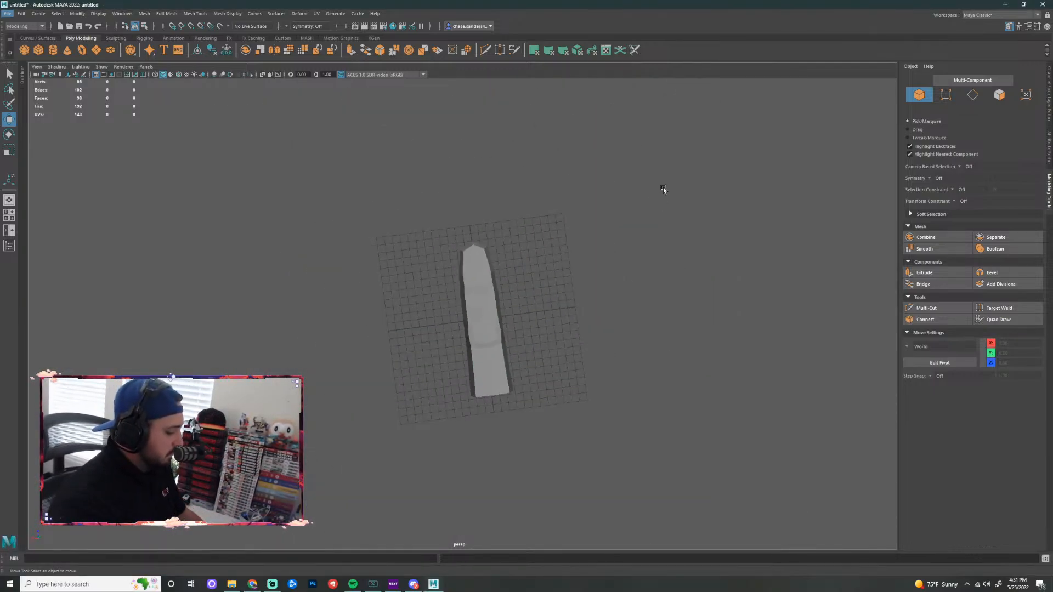
left_click_drag(629, 242, 452, 223, "alt")
scroll(496, 308, "up", 5)
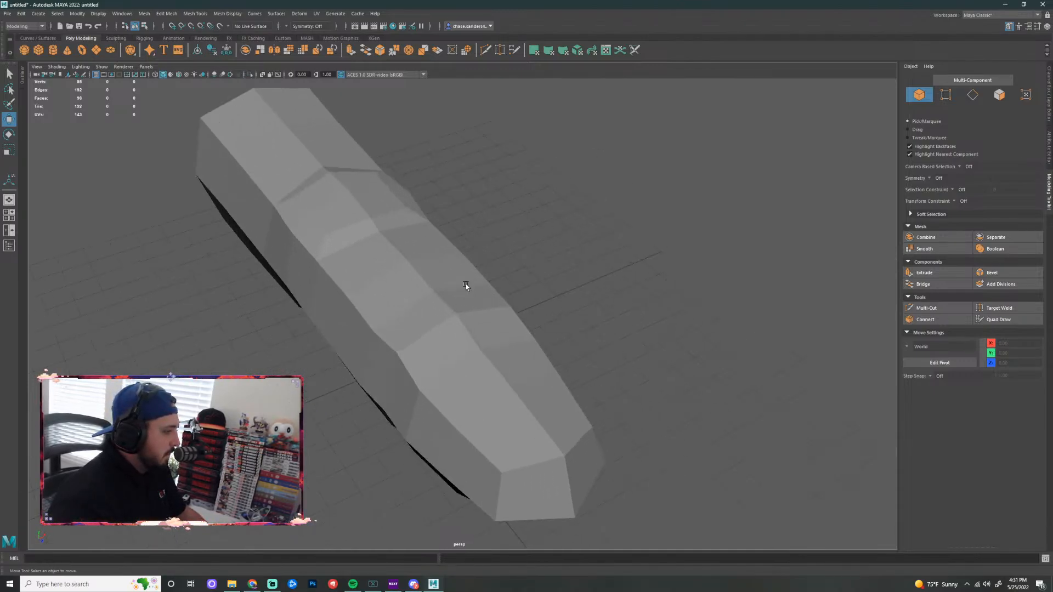
left_click_drag(466, 284, 540, 297, "alt")
In vertex selection, spread the second knuckle's centre-line end vertices apart, moving them to about Z 4.62 toward the fingertip and about Z 1.46 toward the base
left_click(541, 296)
left_click_drag(500, 331, 573, 307, "alt")
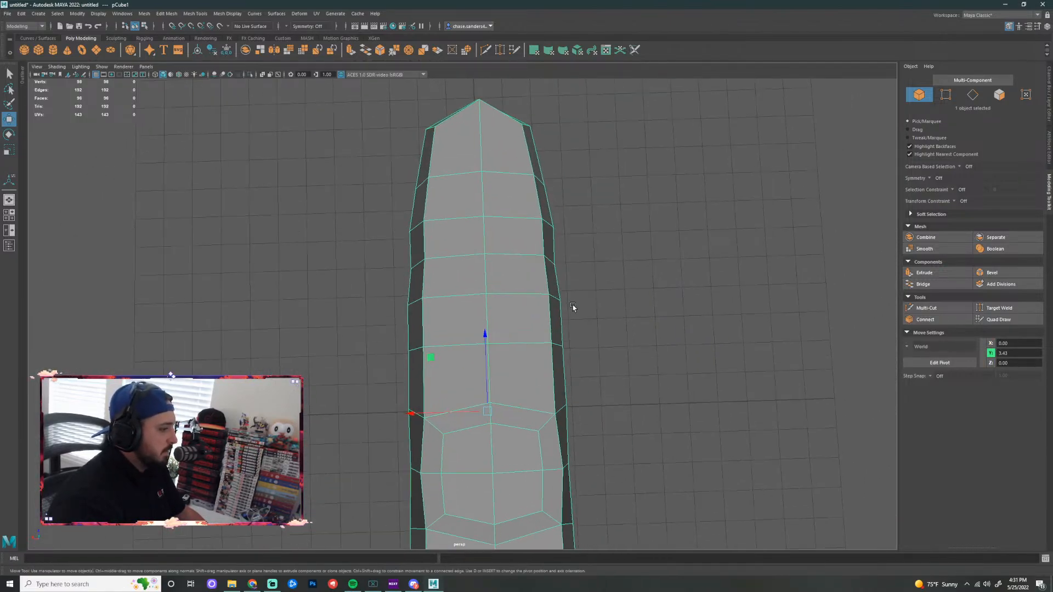
right_click(503, 302)
right_click_drag(482, 293, 481, 293)
left_click(484, 254)
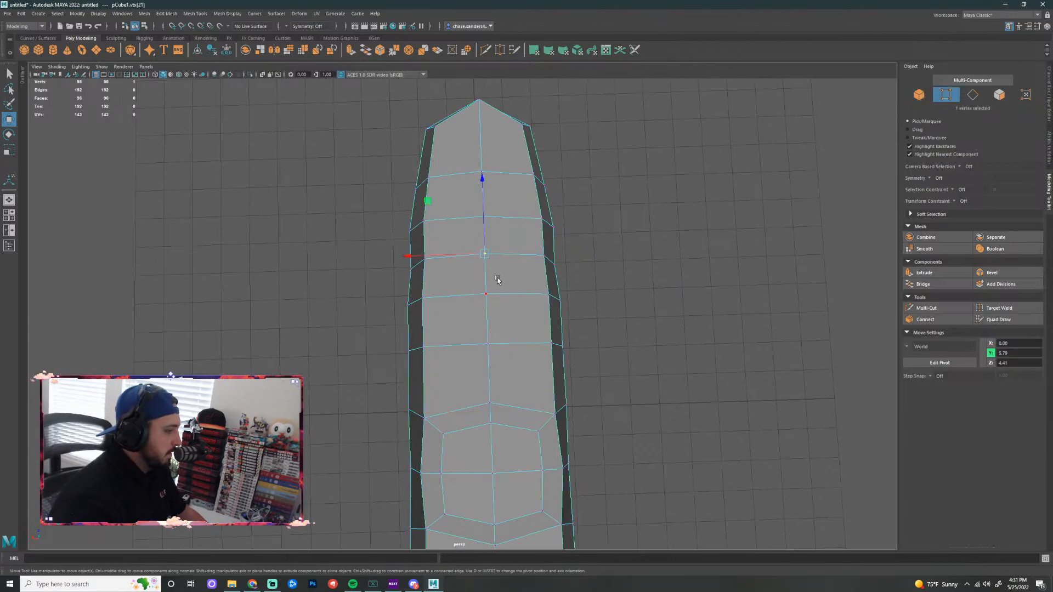
left_click_drag(481, 189, 481, 182)
left_click(487, 348)
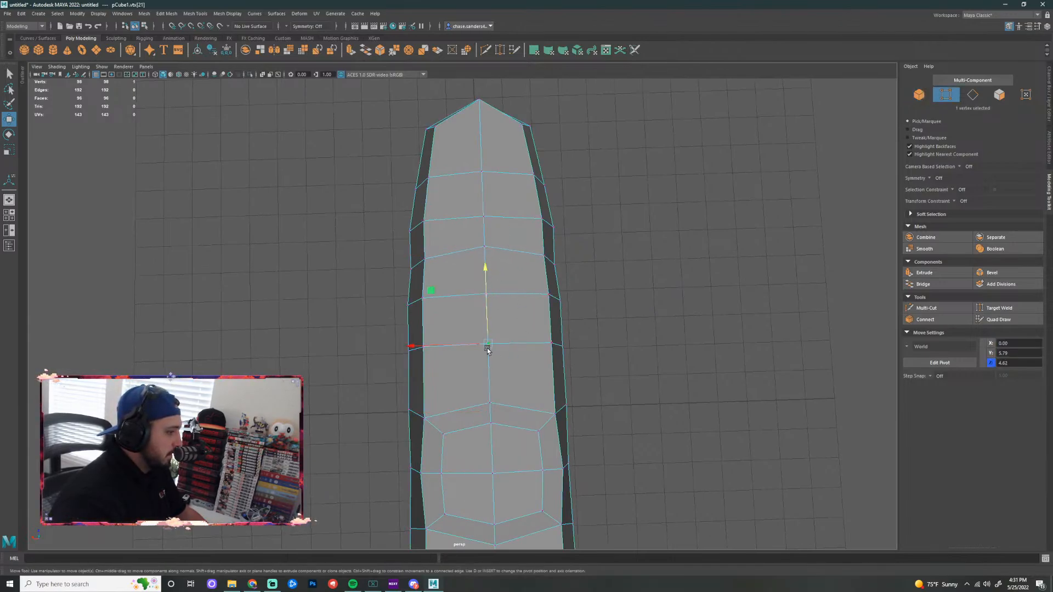
left_click_drag(486, 275, 486, 289)
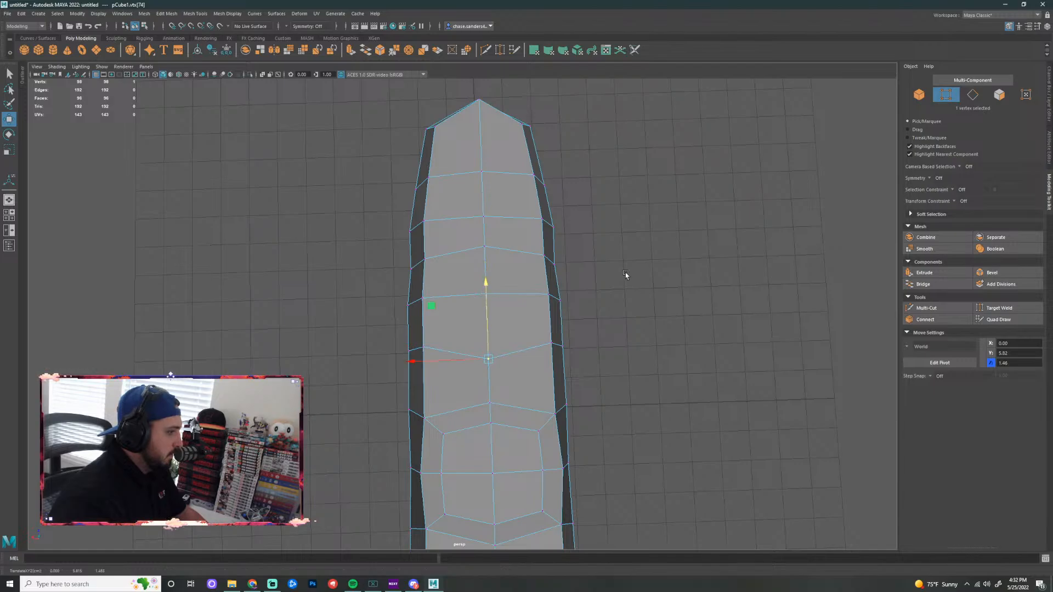
Select the two side vertices at the middle of the second knuckle and scale them slightly outward along X
left_click(420, 301)
left_click(545, 299, "shift")
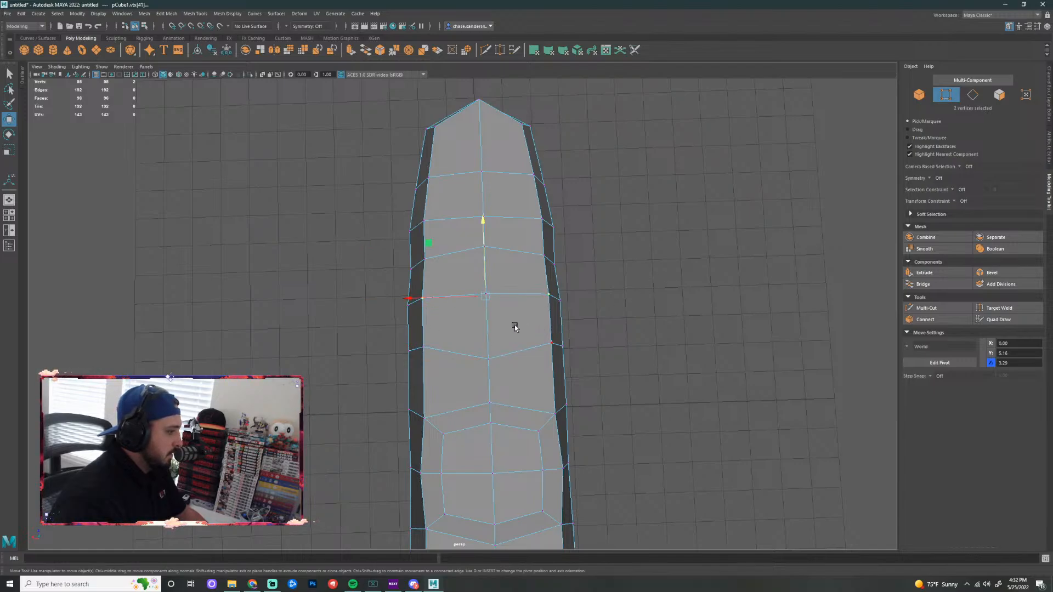
key("r")
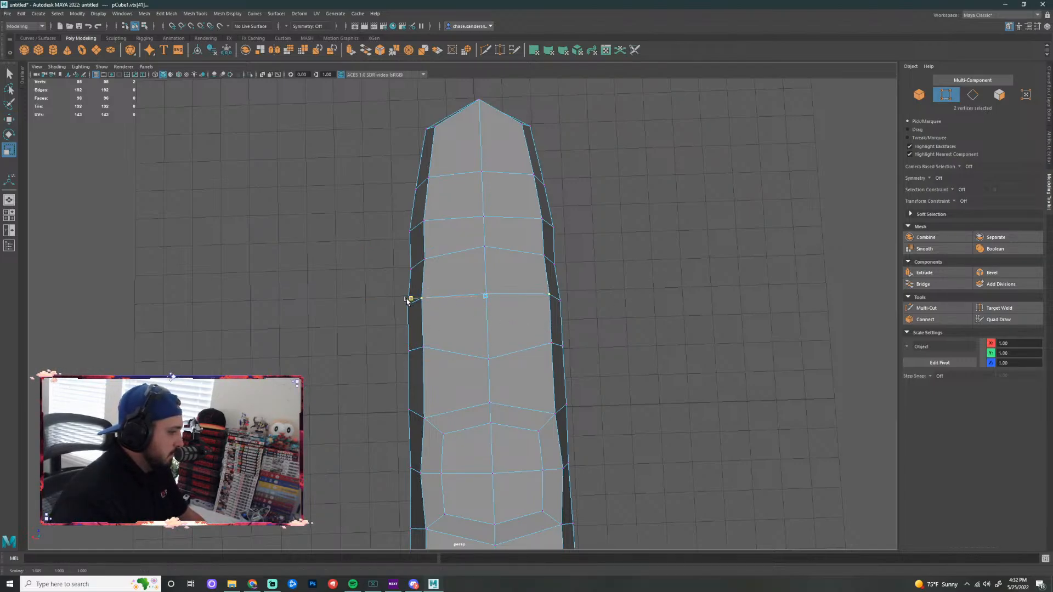
left_click_drag(409, 298, 403, 301)
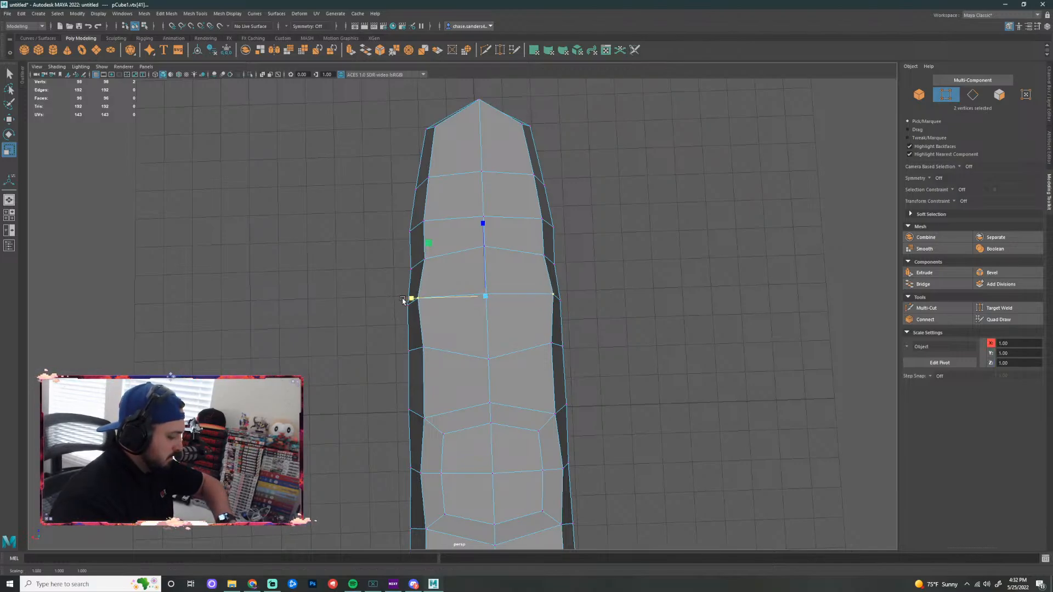
Switch to face selection, try selecting the four upper faces of the second knuckle, and clear the selection
left_click(630, 275)
right_click_drag(505, 284, 506, 309)
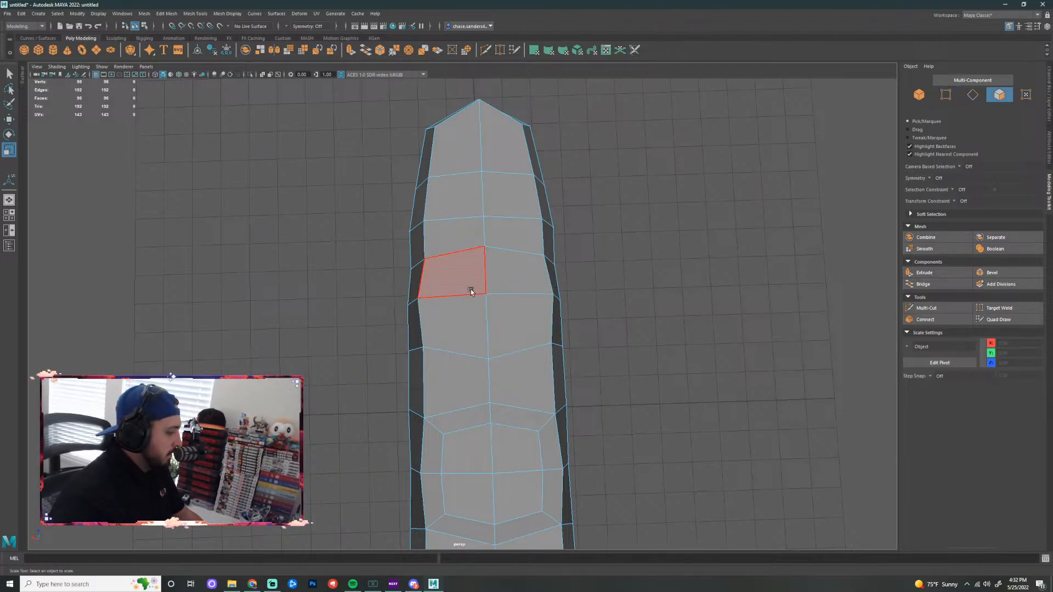
left_click_drag(492, 288, 515, 327)
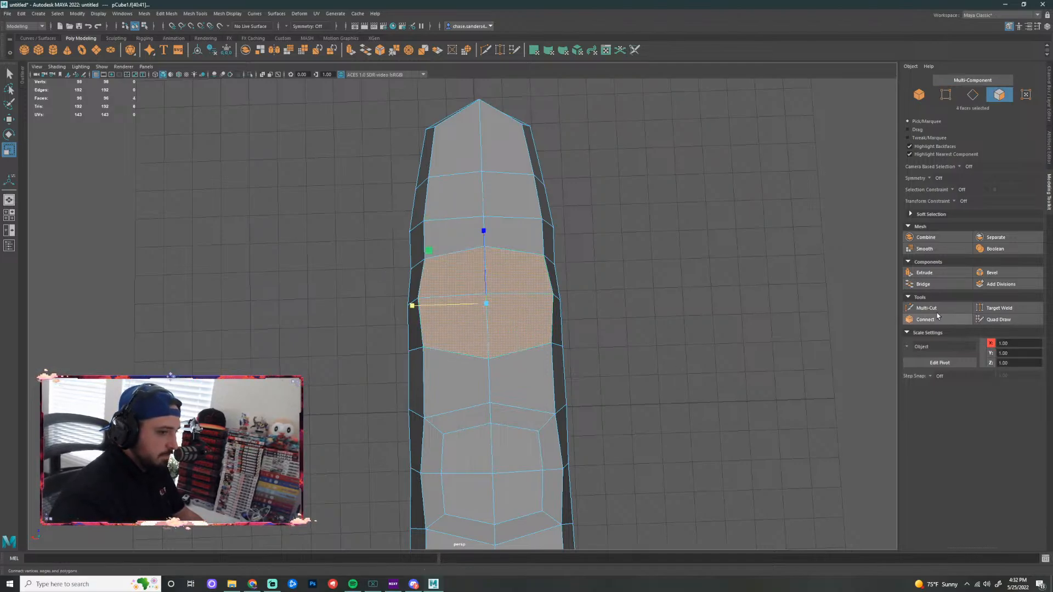
left_click(555, 340)
left_click(640, 319)
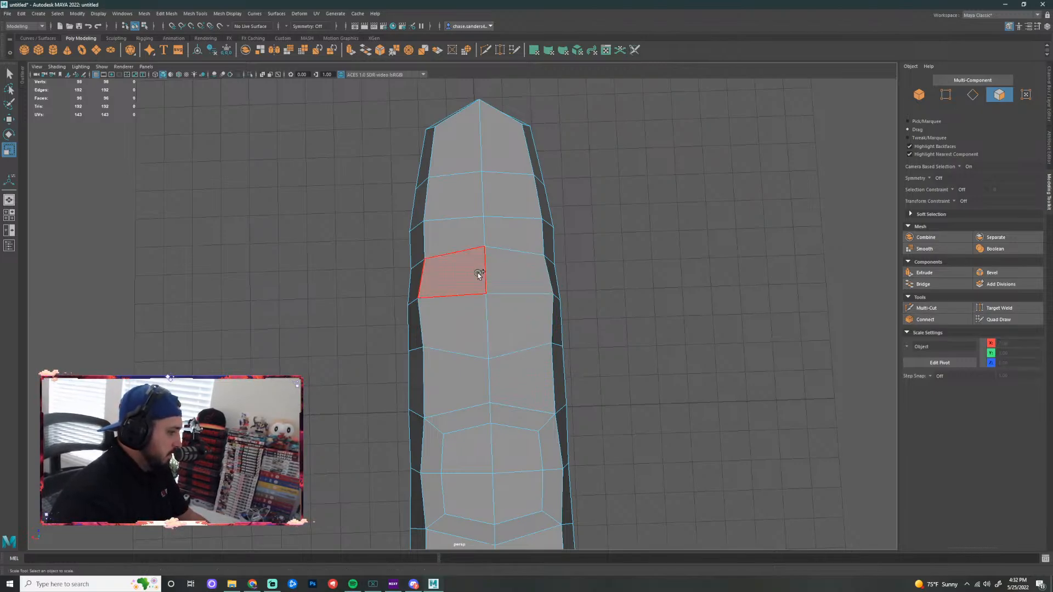
Paint-select the four upper faces of the second knuckle, leaving the neighbouring face toward the base out of the selection
key("Tab")
mouse_move(461, 276)
left_mouse_down()
mouse_move(472, 327)
mouse_move(515, 286)
left_mouse_up()
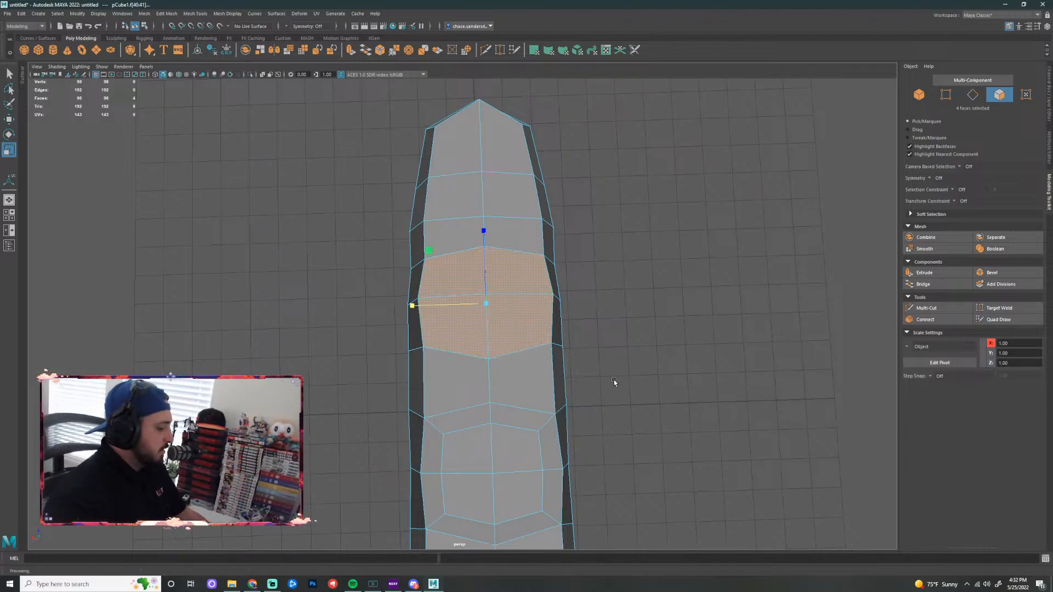
left_click(530, 387)
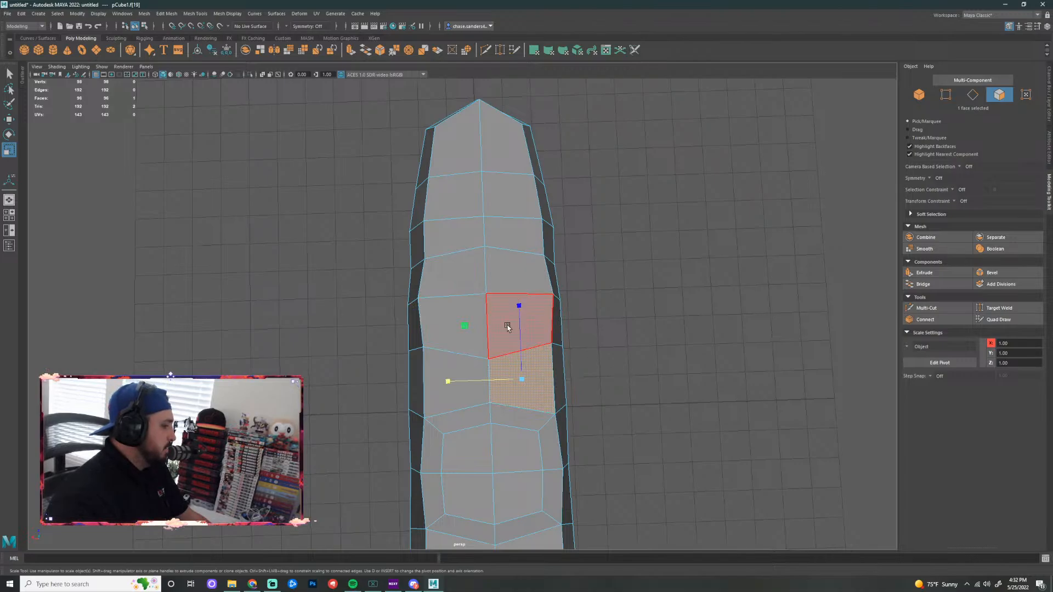
mouse_move(512, 329)
left_mouse_down("shift")
mouse_move(470, 287)
mouse_move(518, 280)
left_mouse_up("shift")
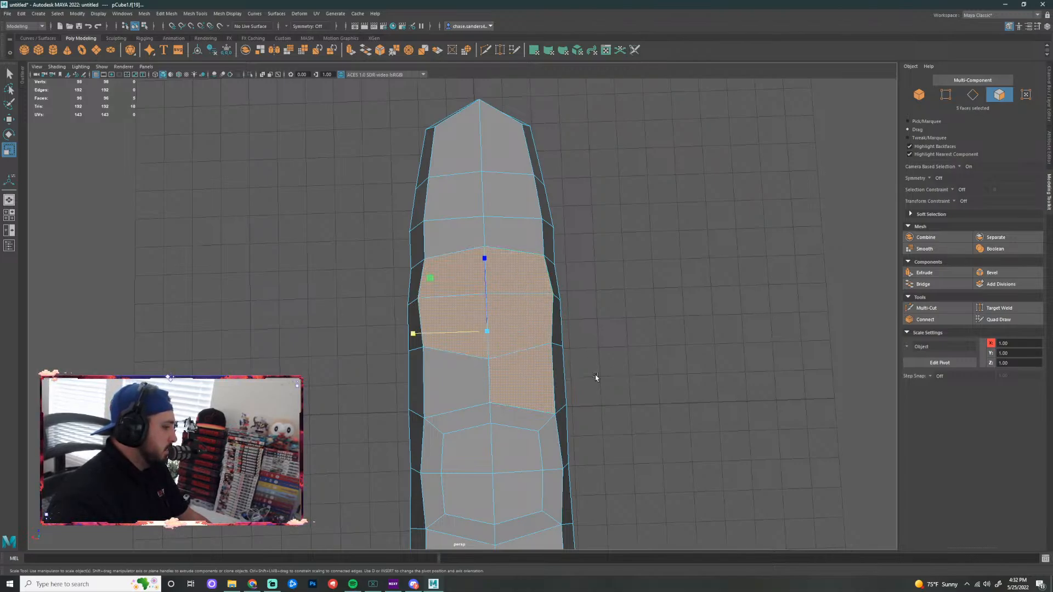
left_click(529, 377, "ctrl")
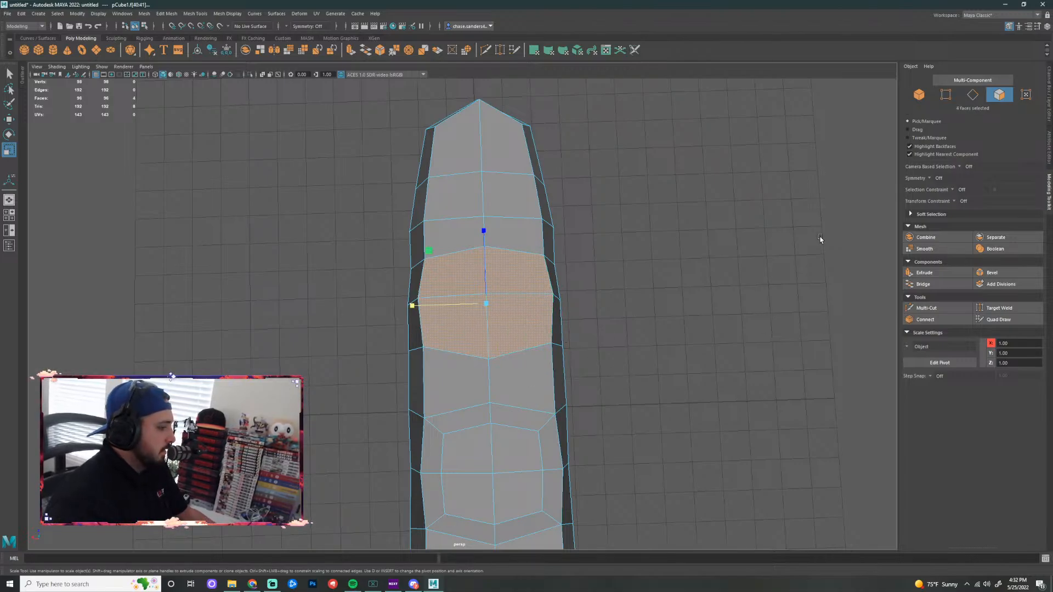
View the selected knuckle faces in the front view and return to the perspective view
left_click(941, 273)
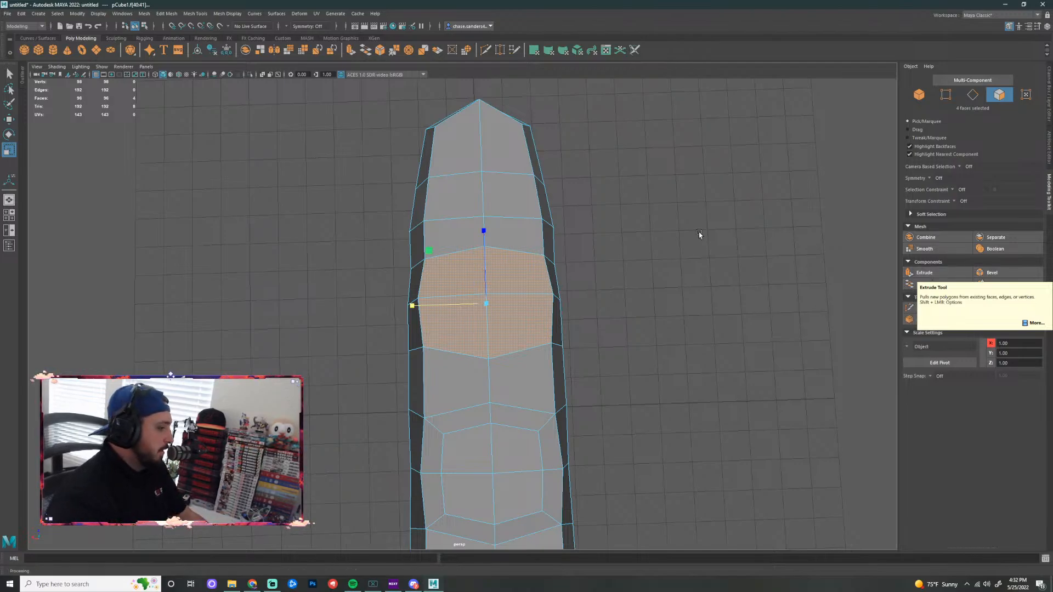
key("space")
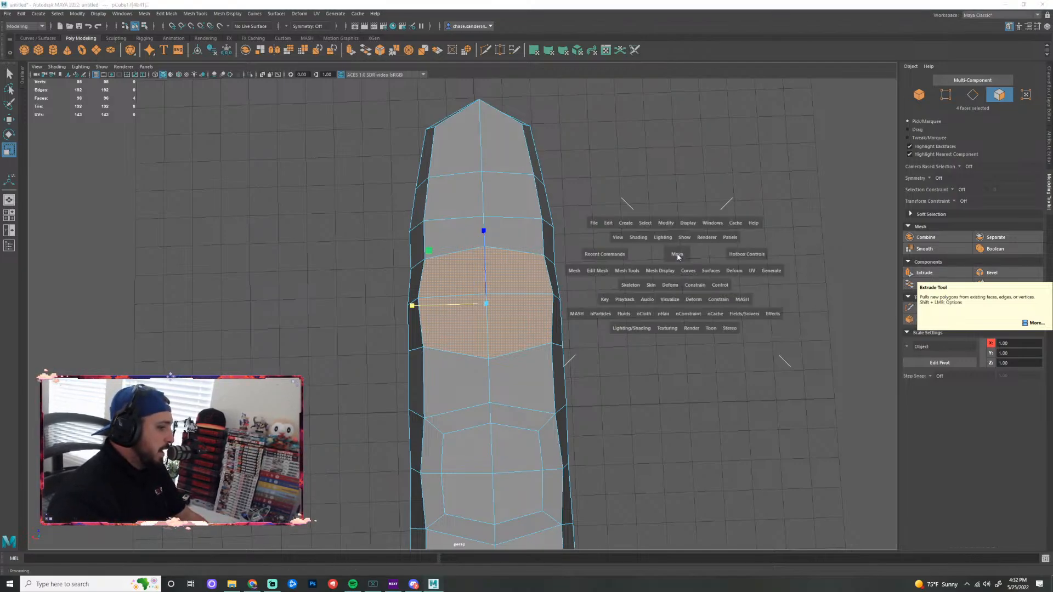
left_click_drag(677, 253, 676, 254)
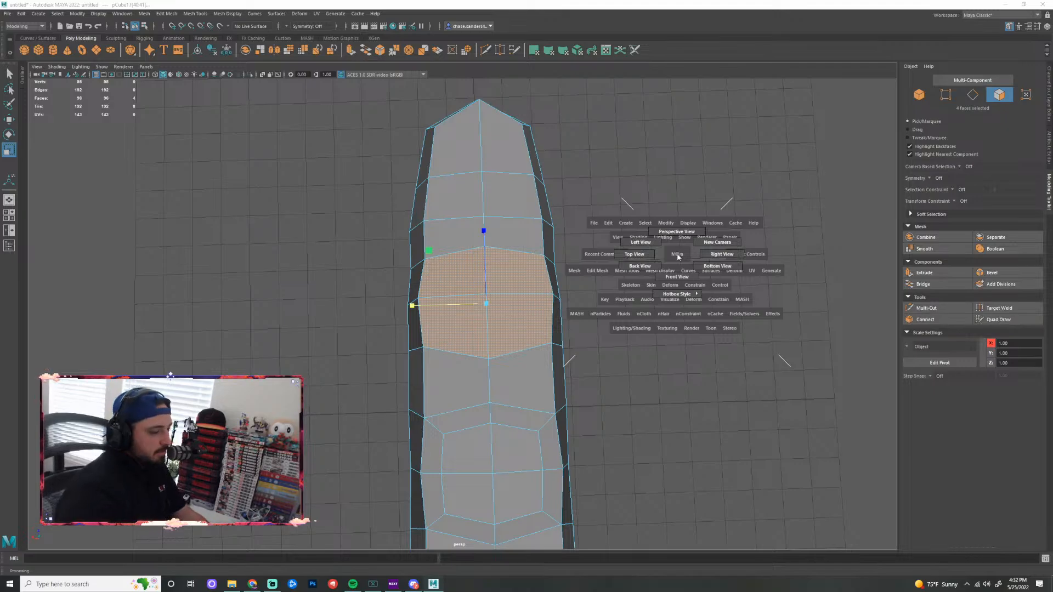
left_click_drag(677, 254, 685, 278)
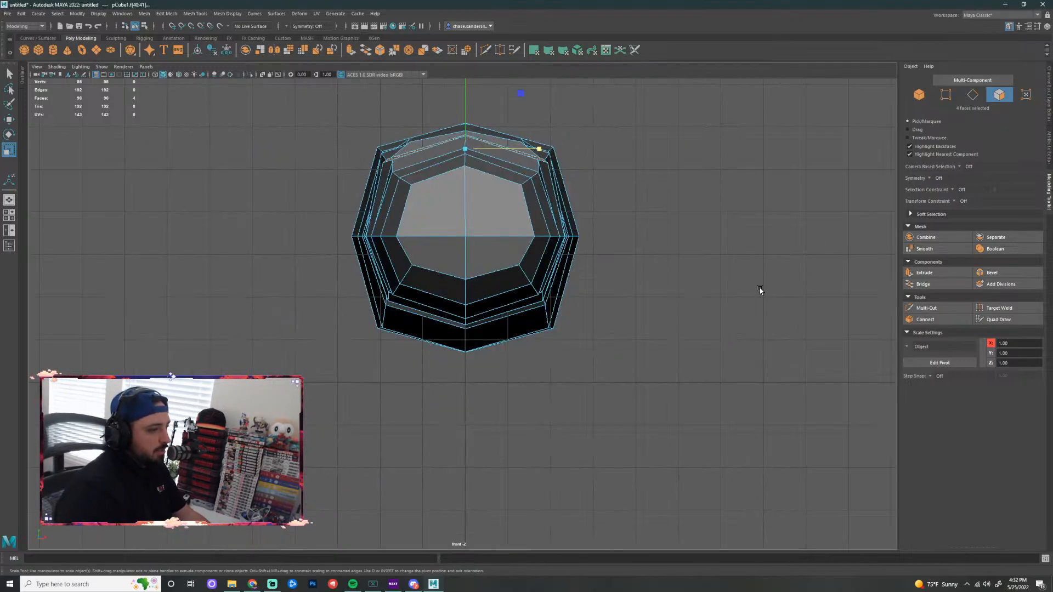
key("space")
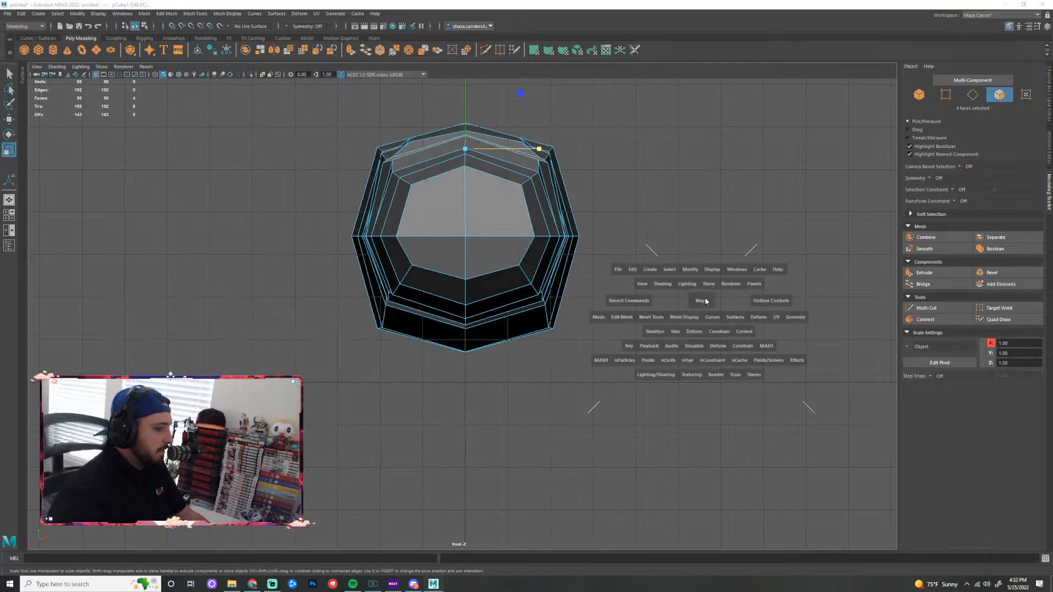
left_click_drag(706, 300, 663, 227)
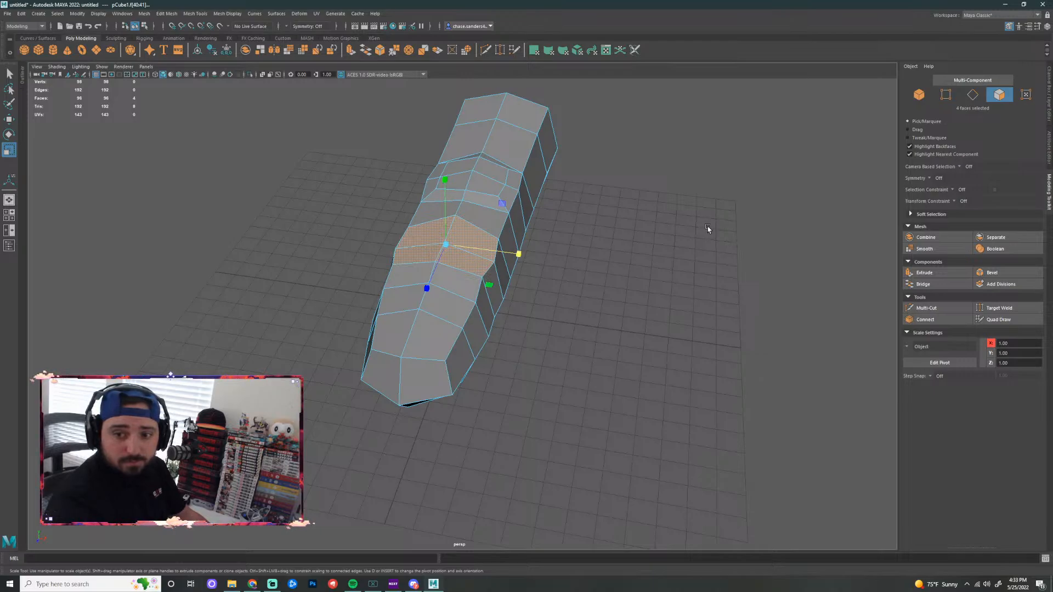
key("space")
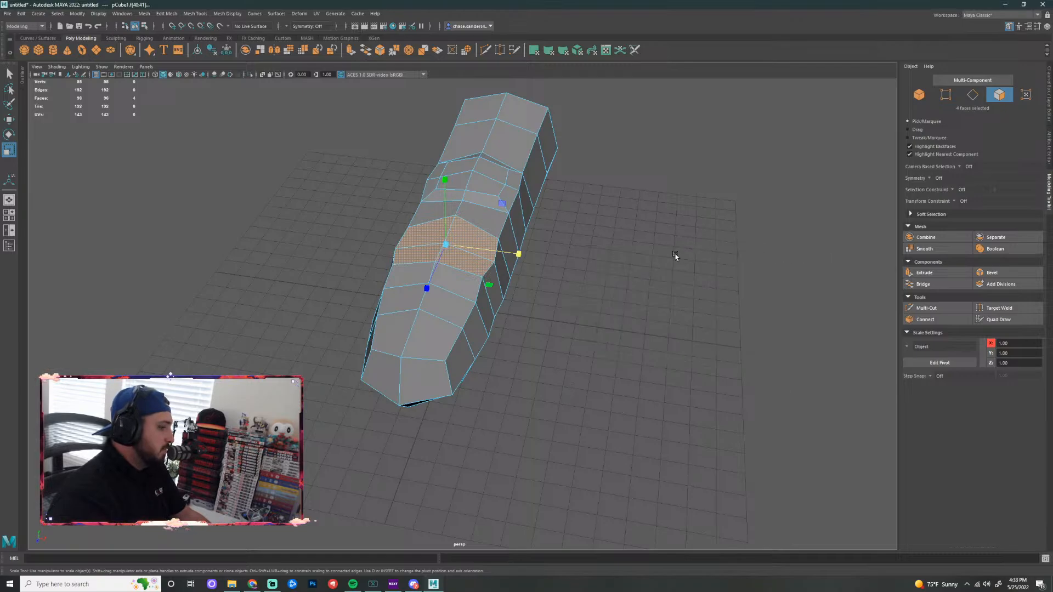
Try scaling the four selected knuckle faces uniformly inward without extruding them, and undo the scaling
left_click_drag(592, 250, 598, 314, "alt")
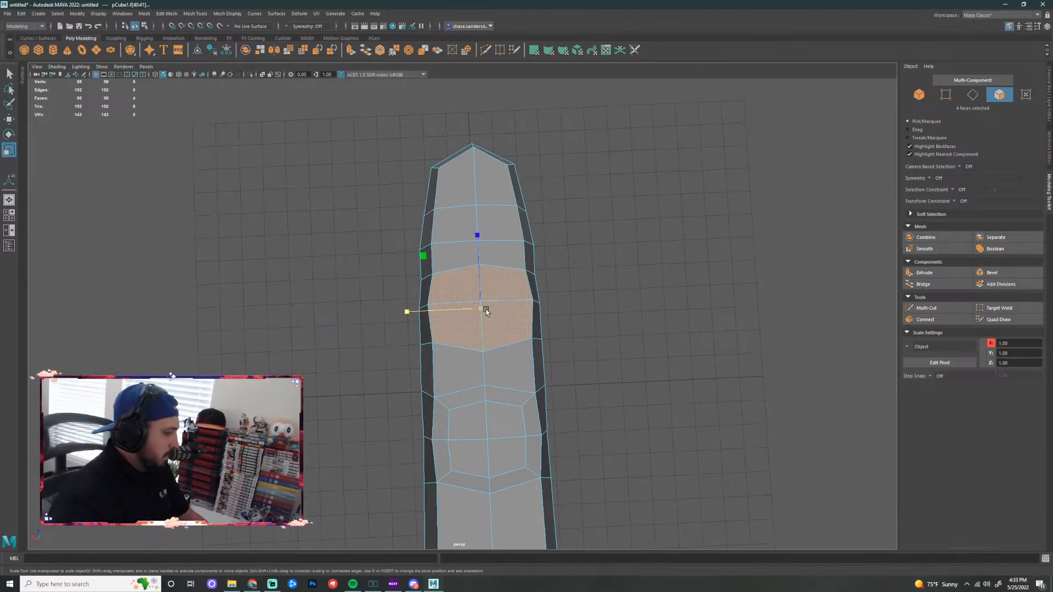
left_click_drag(486, 309, 467, 313)
key("ctrl+z")
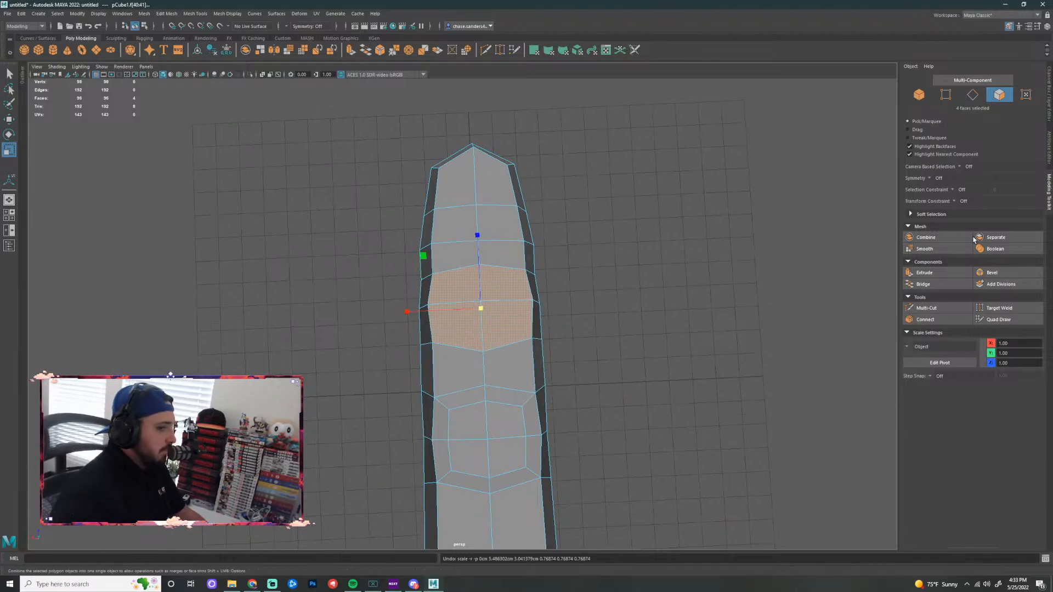
Try extruding the second knuckle's four upper faces, scaling them inward and nudging the inset faces vertically
left_click(941, 275)
key("r")
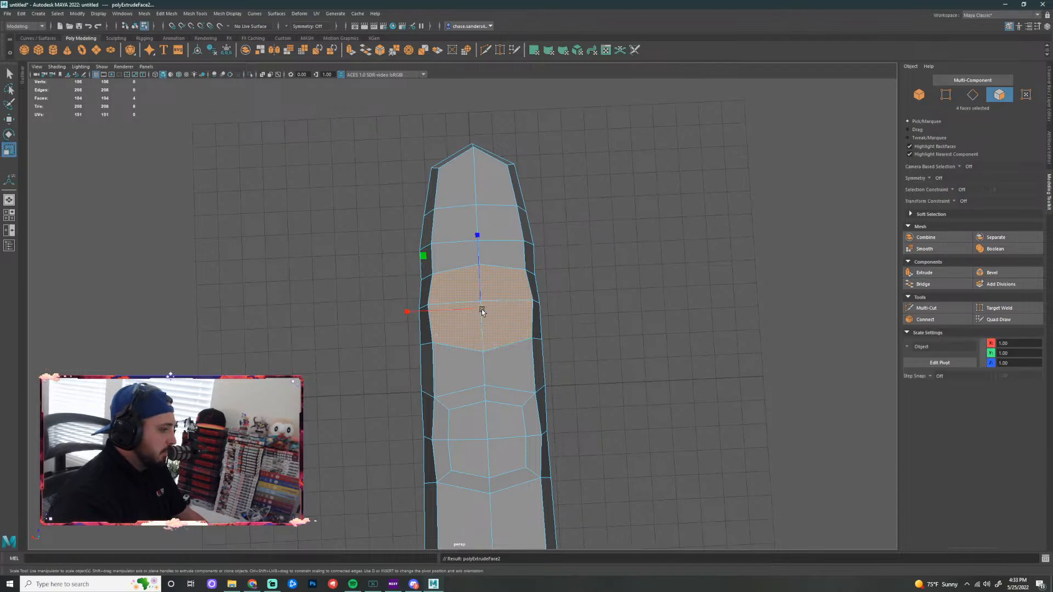
left_click_drag(482, 309, 465, 313)
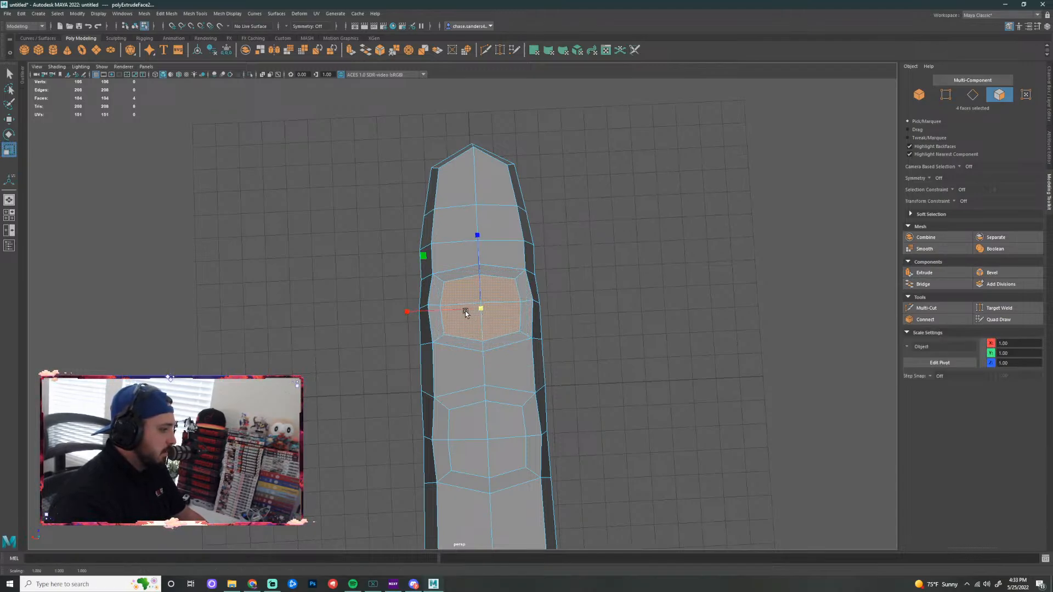
left_click_drag(598, 281, 524, 251, "alt")
key("w")
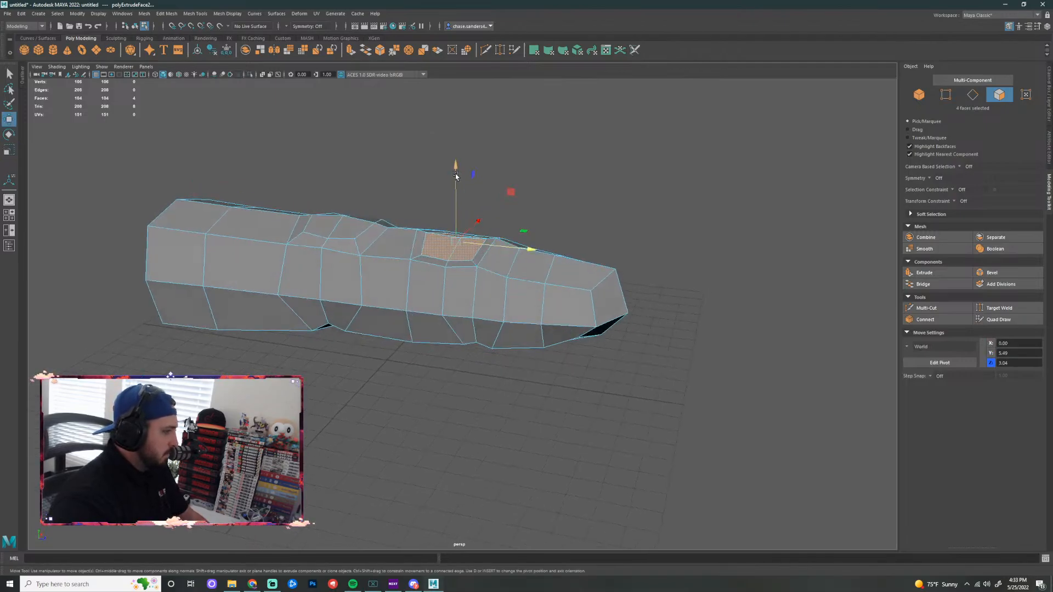
left_click_drag(455, 170, 455, 173)
left_click(550, 197)
scroll(543, 201, "up", 3)
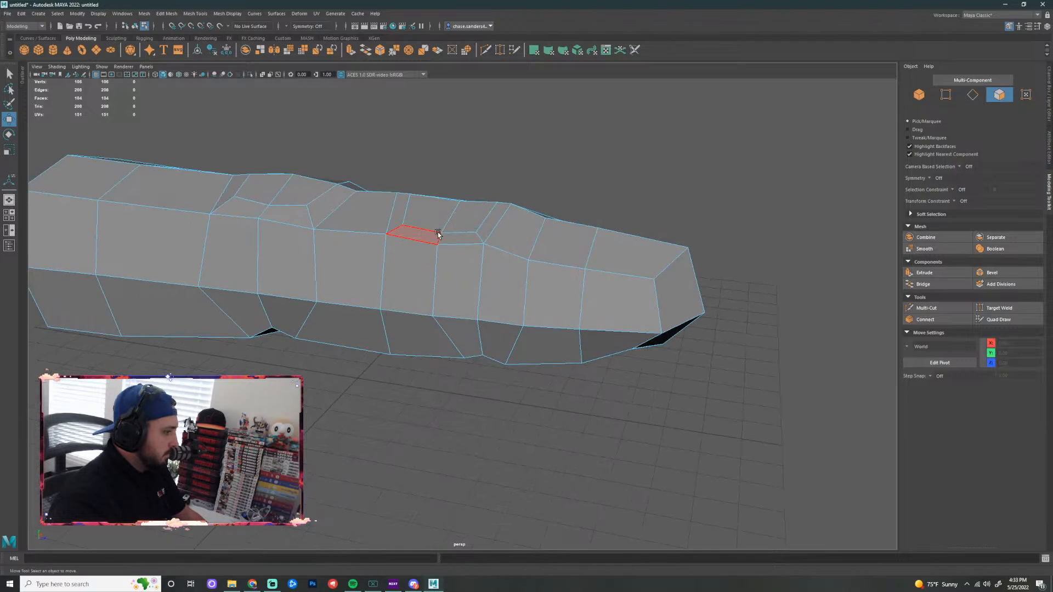
Switch to vertex selection and try raising the inset's middle centre-line vertex and the neighbouring side vertex
right_click_drag(423, 204, 404, 201)
left_click(409, 194)
left_click(496, 201, "shift")
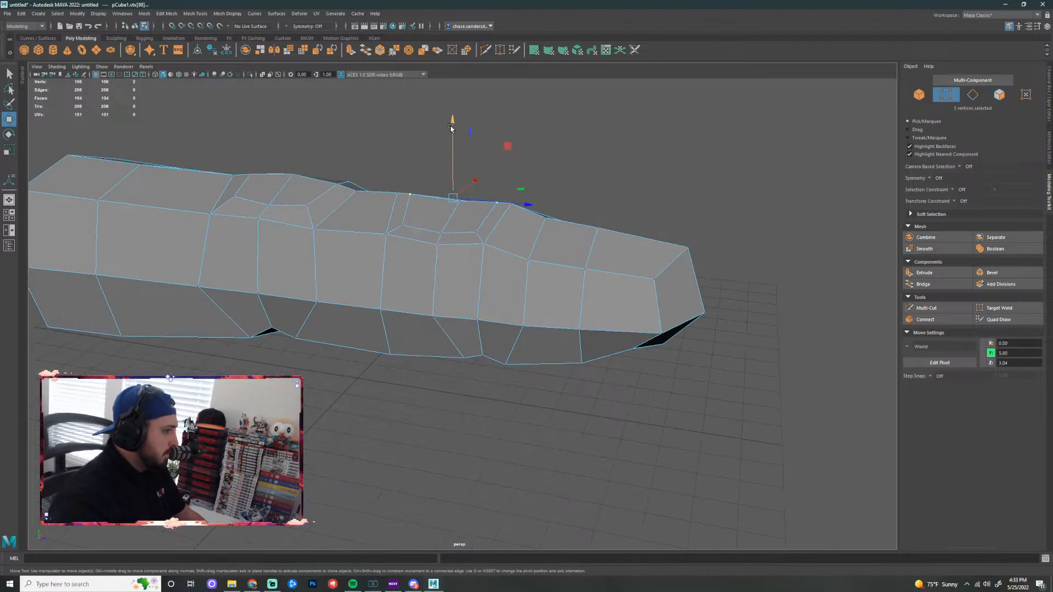
left_click(459, 196)
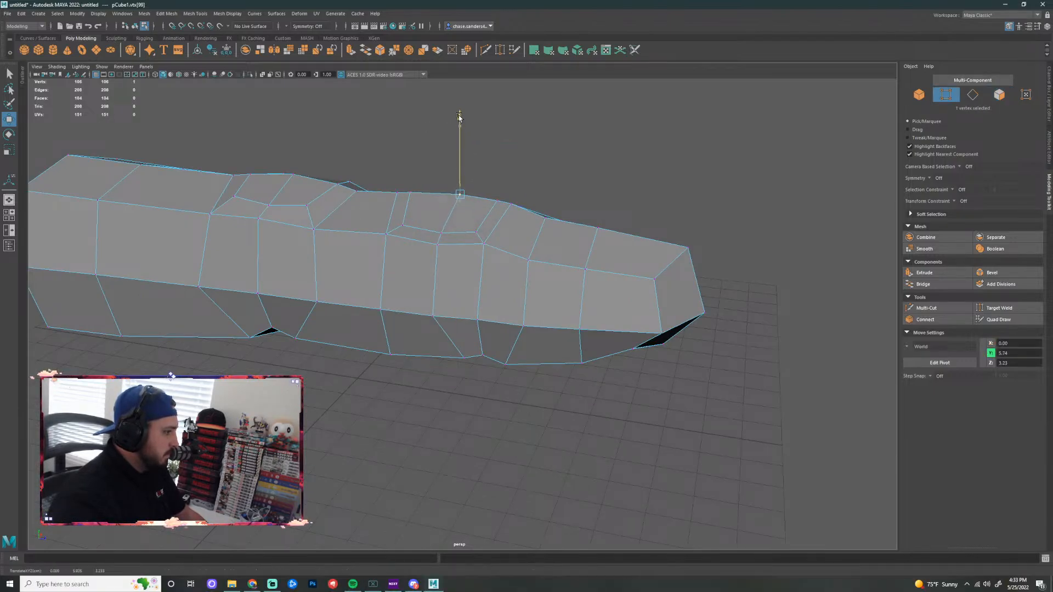
left_click(443, 232)
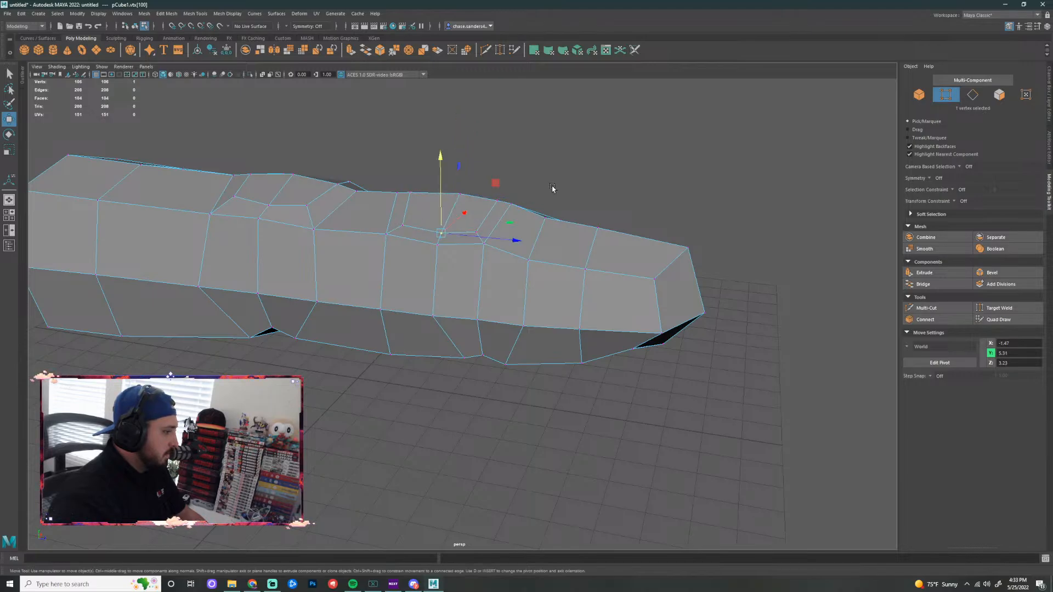
Try raising the inset's three centre-line vertices from the opposite side to round the second knuckle's top
left_click_drag(647, 157, 466, 180, "alt")
left_click(420, 183)
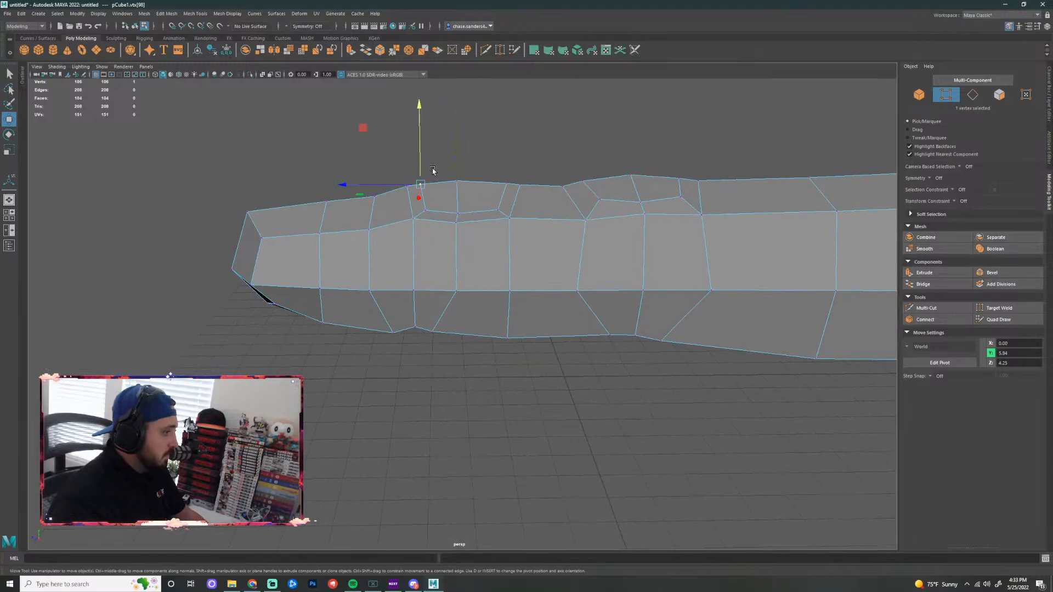
left_click_drag(419, 108, 419, 105)
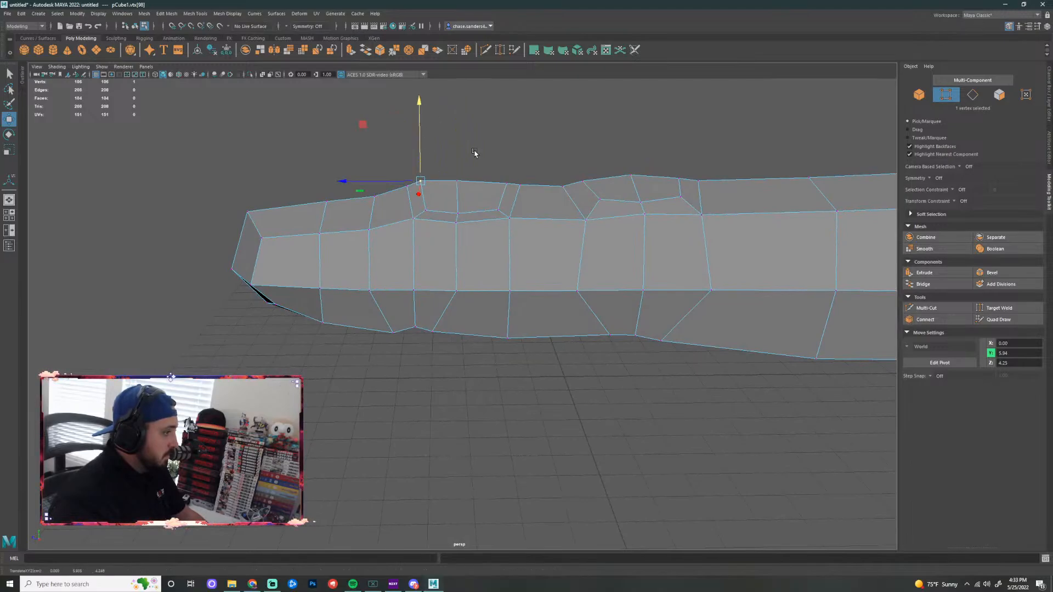
left_click(505, 183)
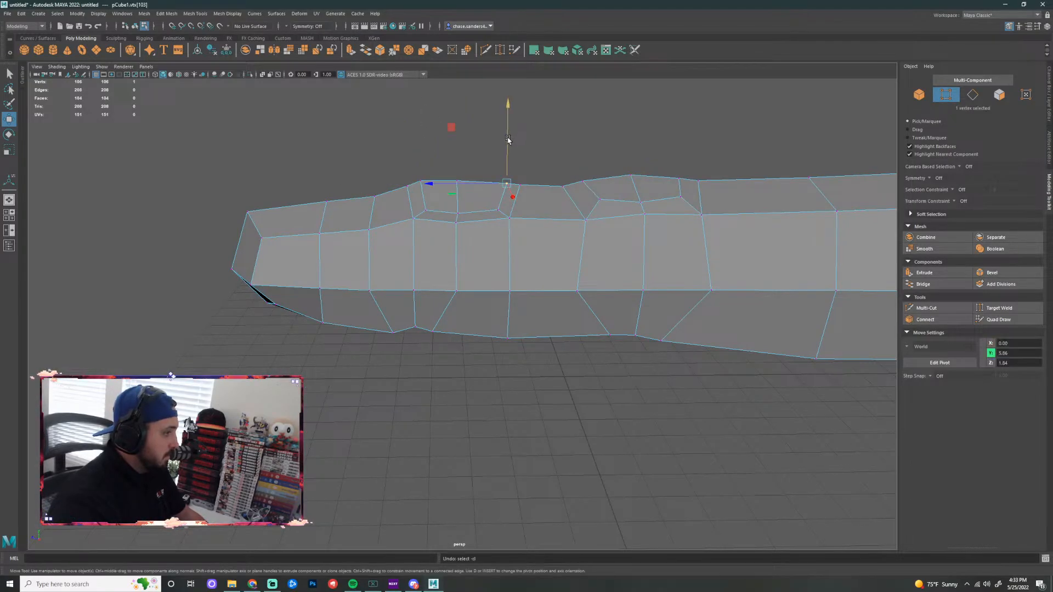
left_click_drag(509, 136, 508, 129)
left_click(472, 186)
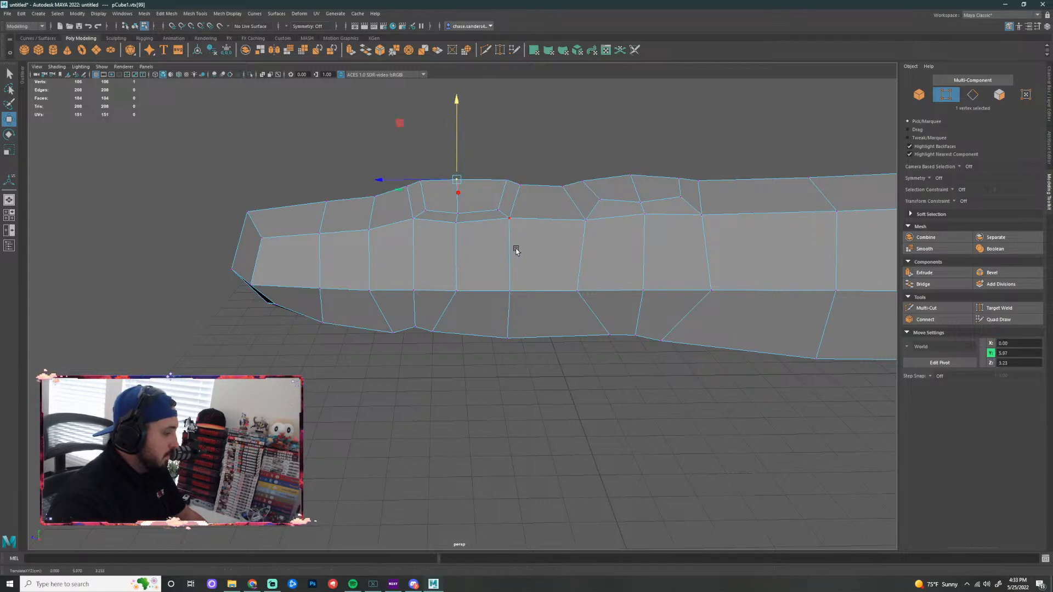
left_click_drag(490, 319, 496, 363, "alt")
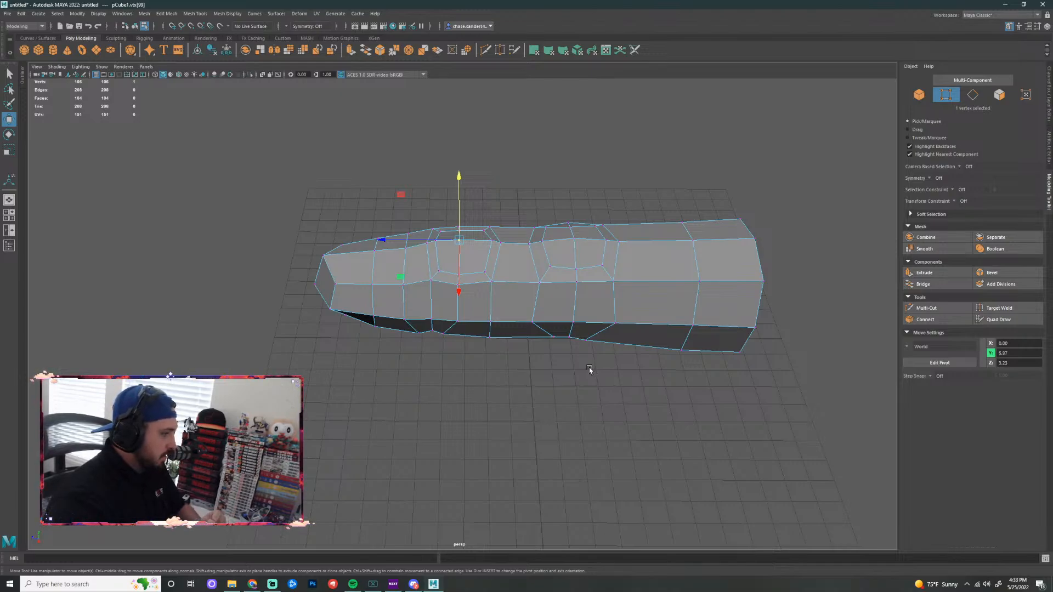
Undo the vertex lifts and the inset extrusion on the second knuckle
scroll(560, 348, "up", 3)
key("ctrl+z")
key("ctrl+z")
key("ctrl+z")
key("ctrl+z")
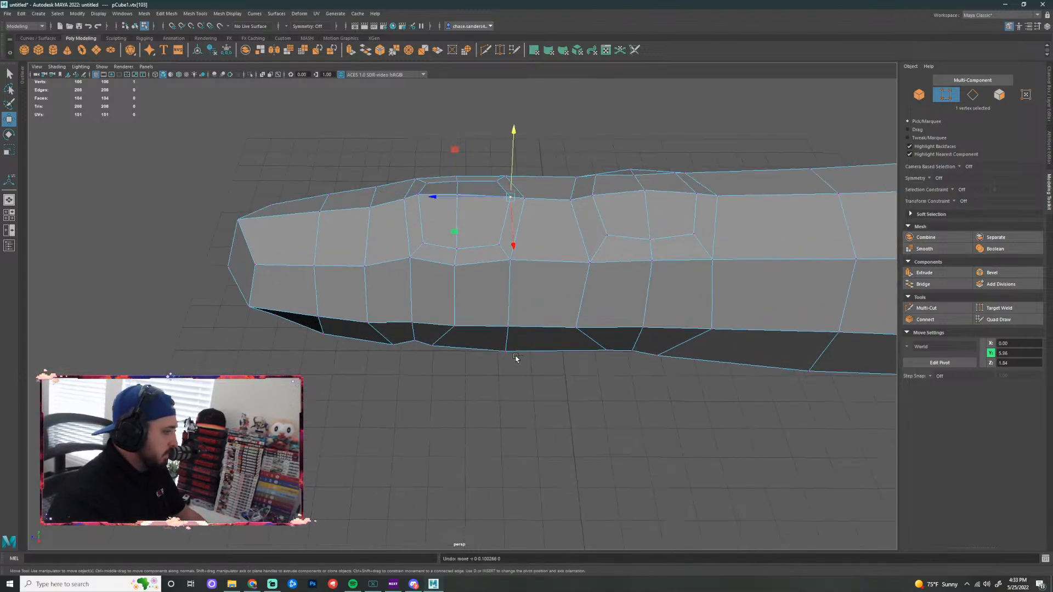
key("ctrl+z")
key("ctrl+z")
key("ctrl+z")
key("ctrl+z")
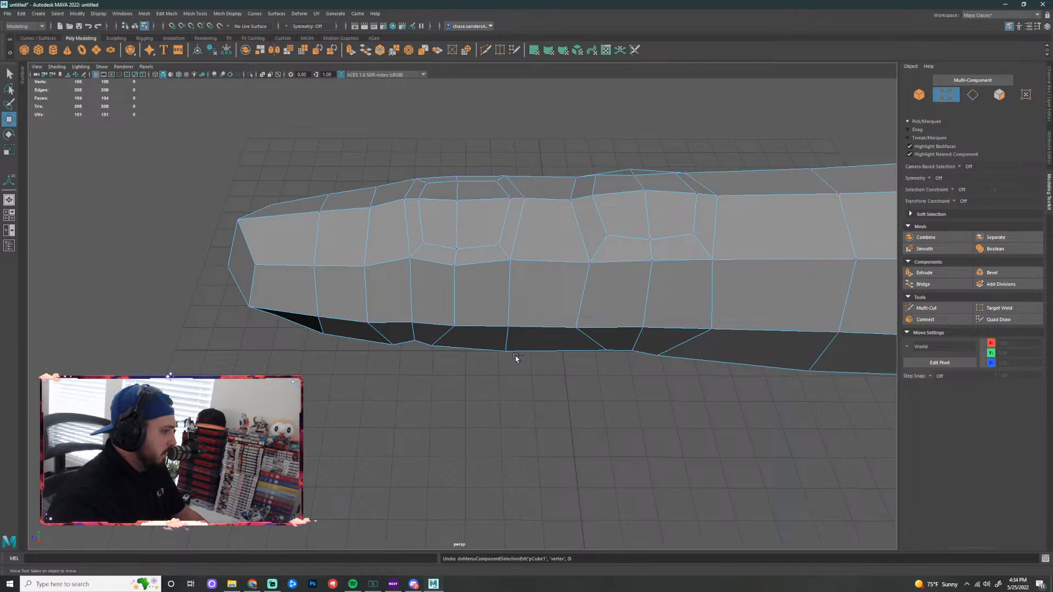
key("ctrl+z")
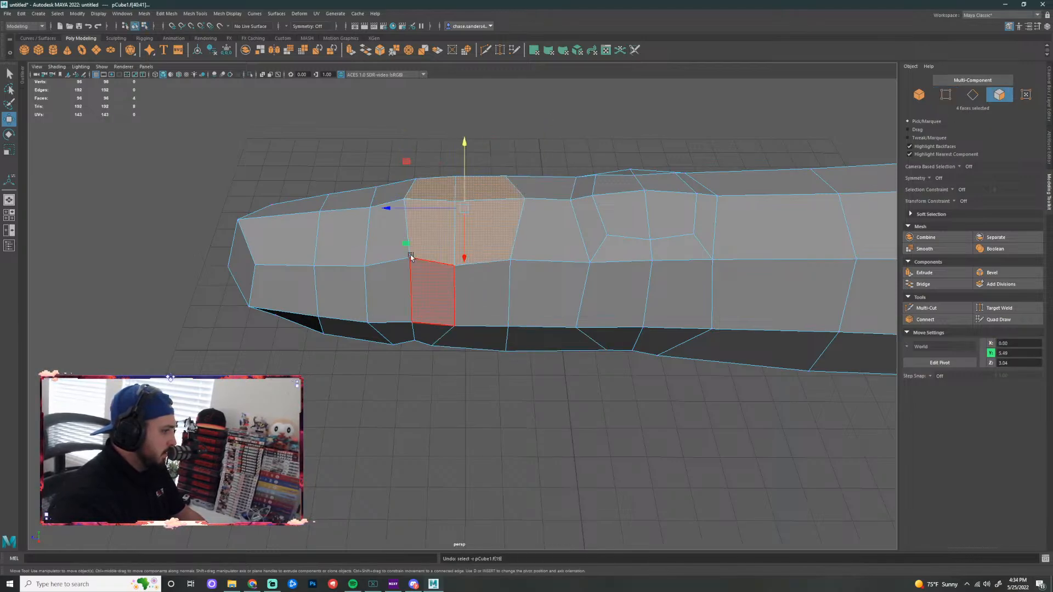
Undo the earlier vertex moves and scaling around the second knuckle until its cross edges are straight, and clear the selection
left_click(408, 243)
left_click(432, 388)
scroll(426, 367, "up", 1)
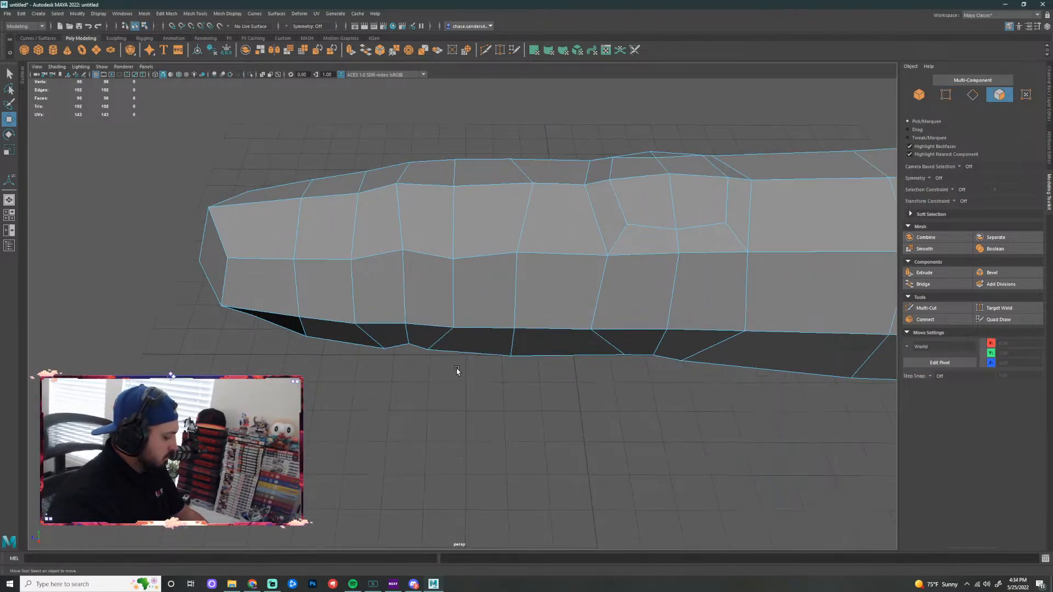
left_click_drag(464, 362, 466, 391, "alt")
right_click_drag(404, 270, 378, 270)
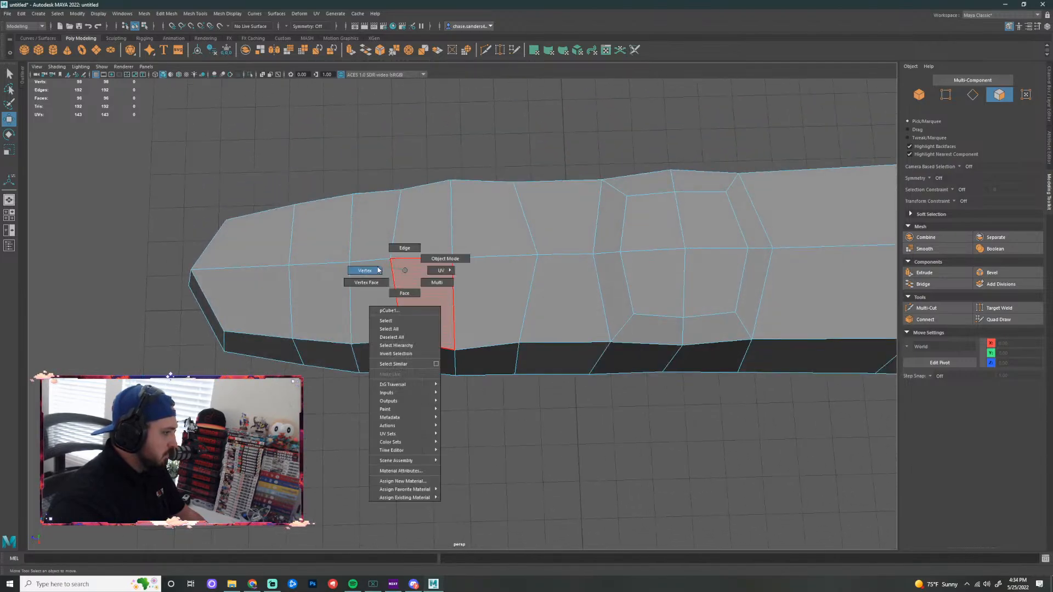
left_click(403, 268)
key("ctrl+z")
key("ctrl+z")
key("ctrl+z")
key("ctrl+z")
key("ctrl+z")
key("ctrl+z")
key("ctrl+z")
key("ctrl+z")
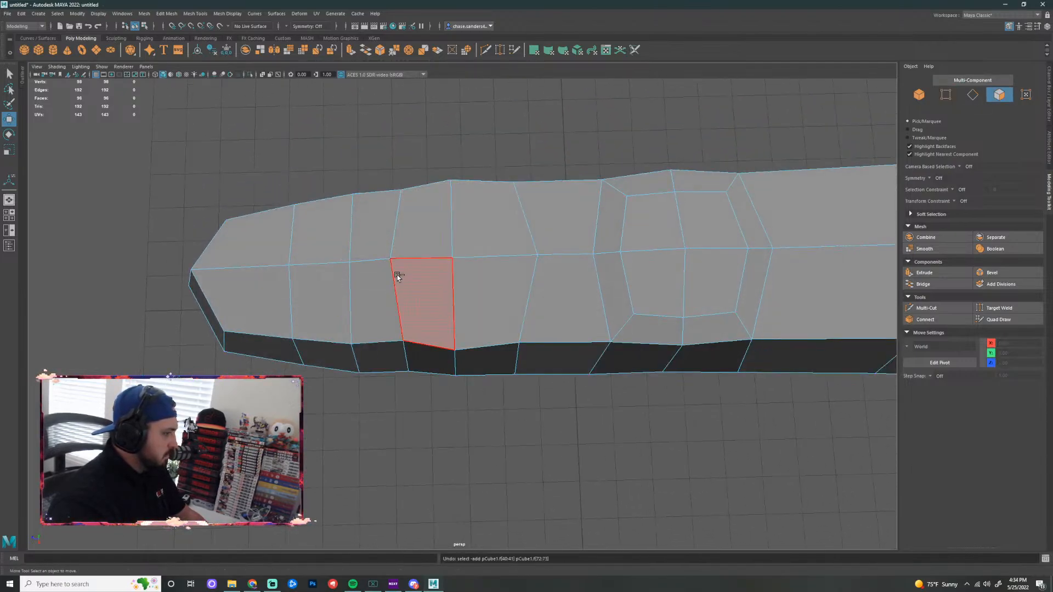
key("ctrl+z")
key("ctrl+z")
key("ctrl+z")
key("ctrl+z")
key("ctrl+z")
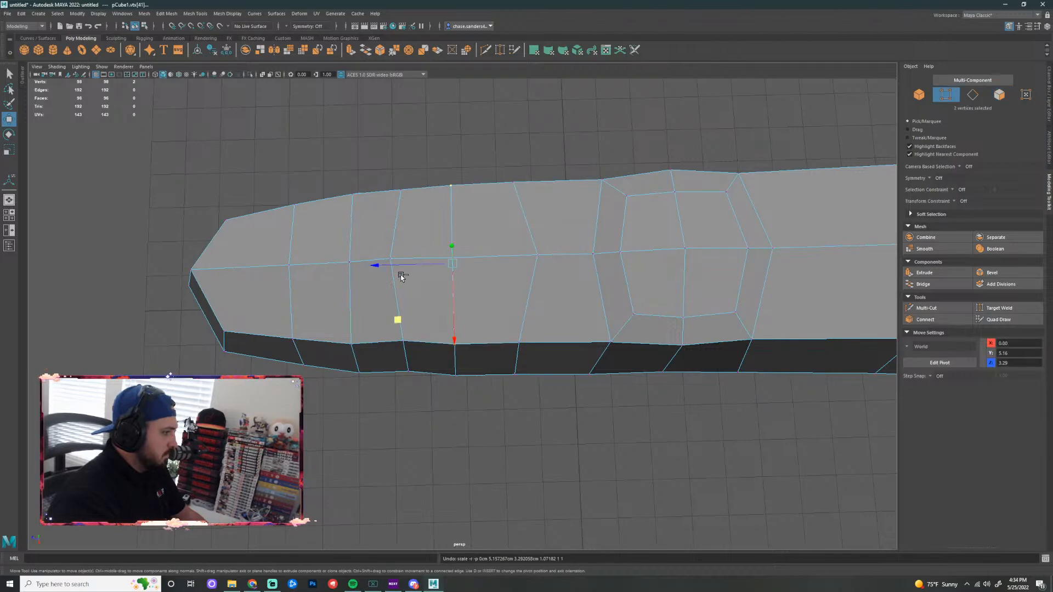
key("ctrl+z")
key("ctrl+z")
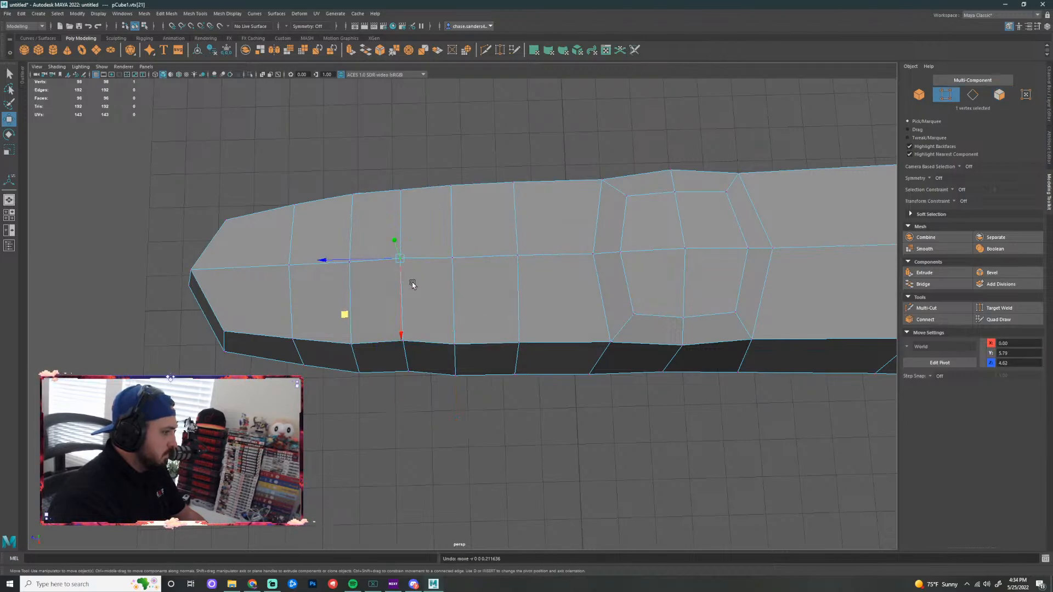
left_click(445, 412)
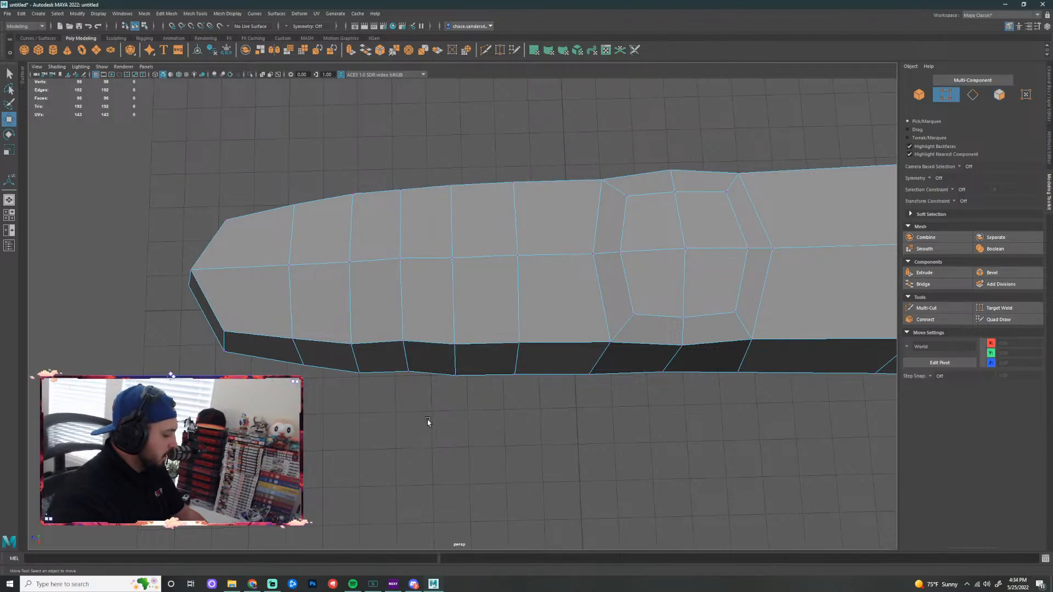
Select the centre-line vertices one edge loop to either side of the knuckle nearer the tip and scale them apart lengthwise
mouse_move(427, 420)
left_mouse_down("alt")
mouse_move(426, 387)
mouse_move(431, 440)
left_mouse_up("alt")
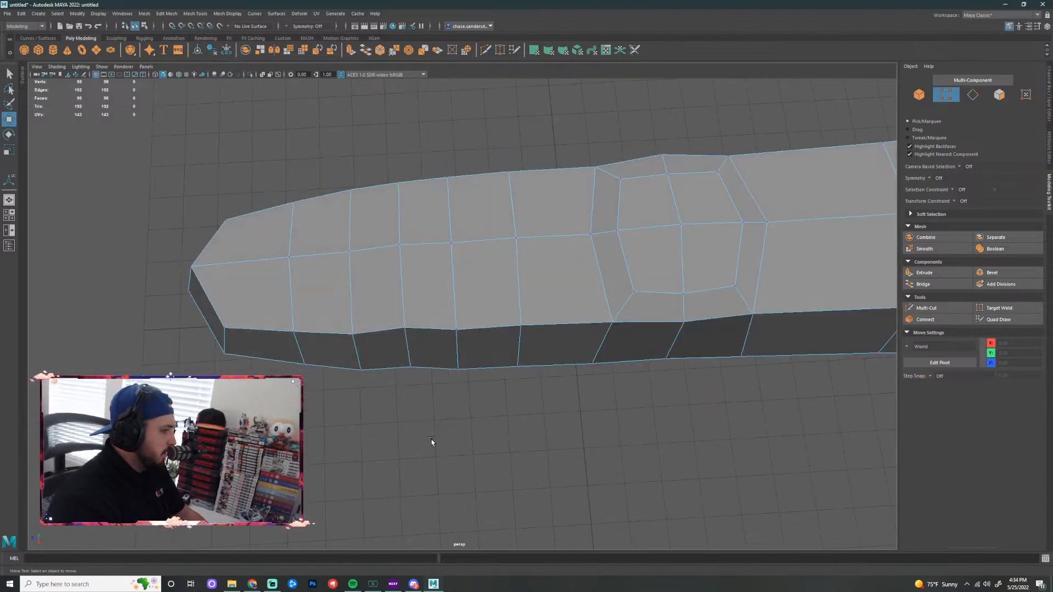
right_click(393, 288)
right_click_drag(387, 265, 357, 251)
left_click(355, 259)
left_click(356, 252)
left_click(457, 258, "shift")
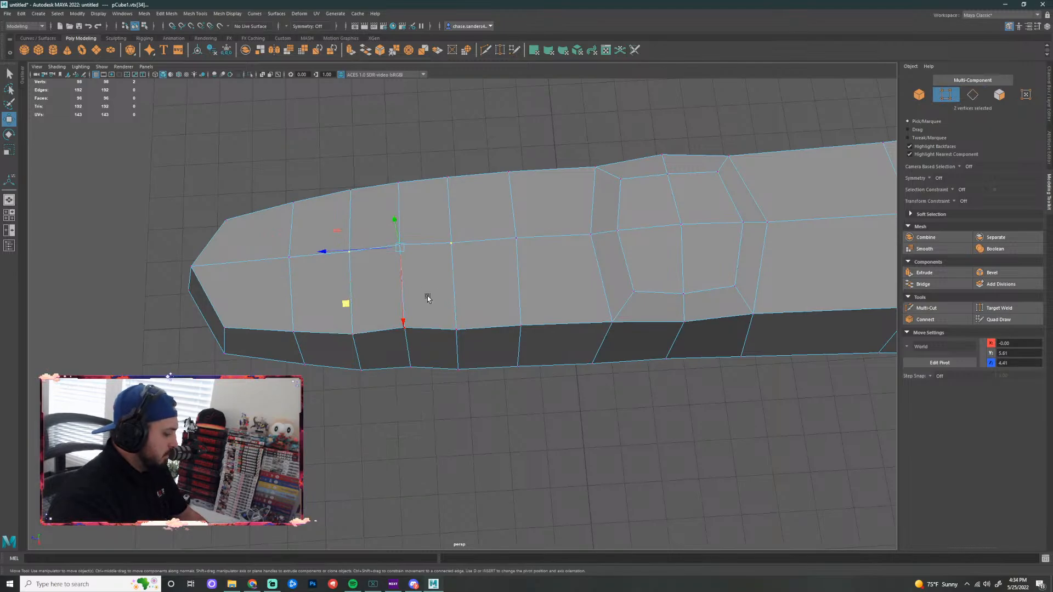
key("r")
left_click_drag(329, 249, 306, 250)
Select the two outer vertices on the knuckle's middle cross edge and scale them apart to widen the knuckle
left_click(401, 175)
left_click(415, 334, "shift")
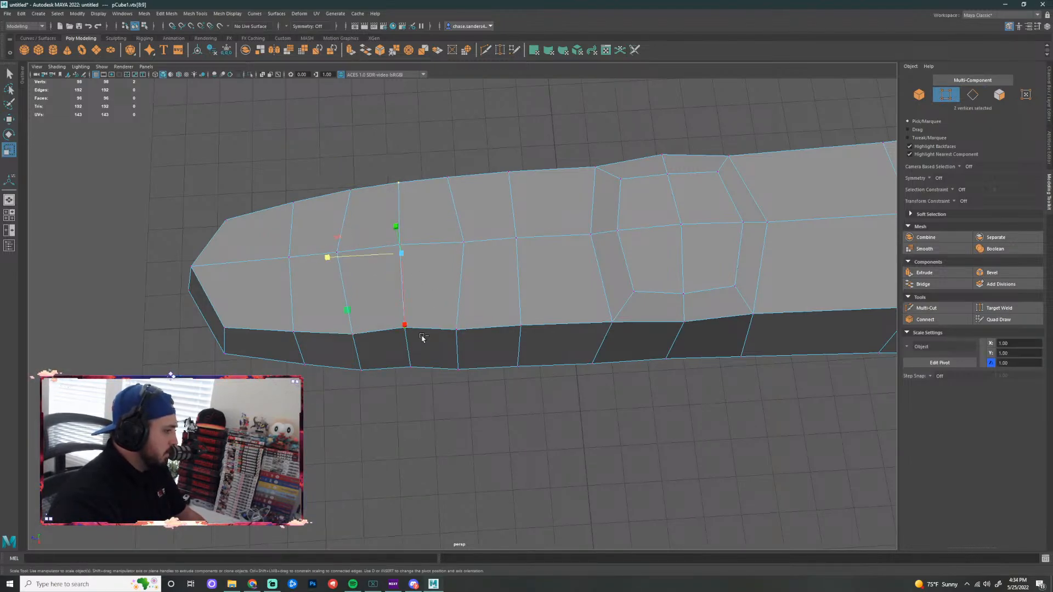
left_click_drag(404, 323, 405, 328)
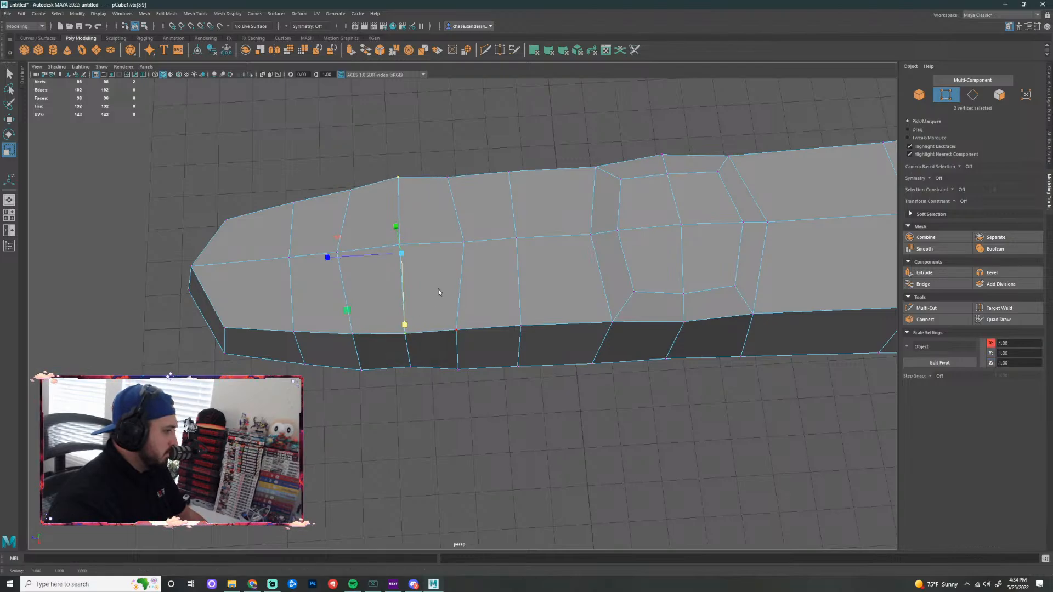
Select the four upper faces around the repositioned knuckle, extrude them and scale the new faces uniformly inward
right_click_drag(433, 305, 434, 332)
left_click(415, 230)
left_click(367, 234, "shift")
left_click(398, 285, "shift")
left_click(436, 286, "shift")
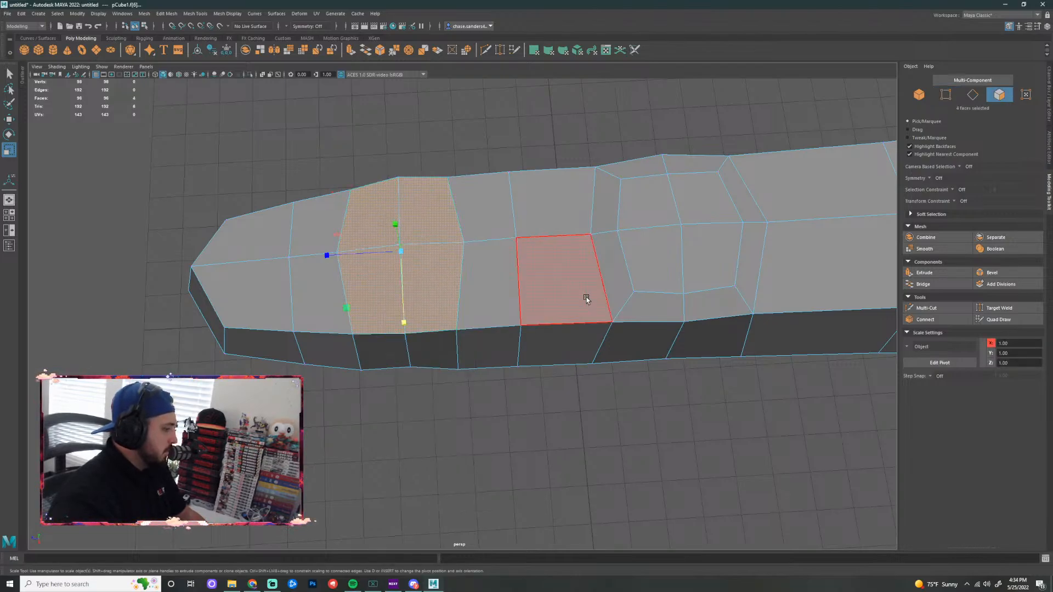
left_click(924, 273)
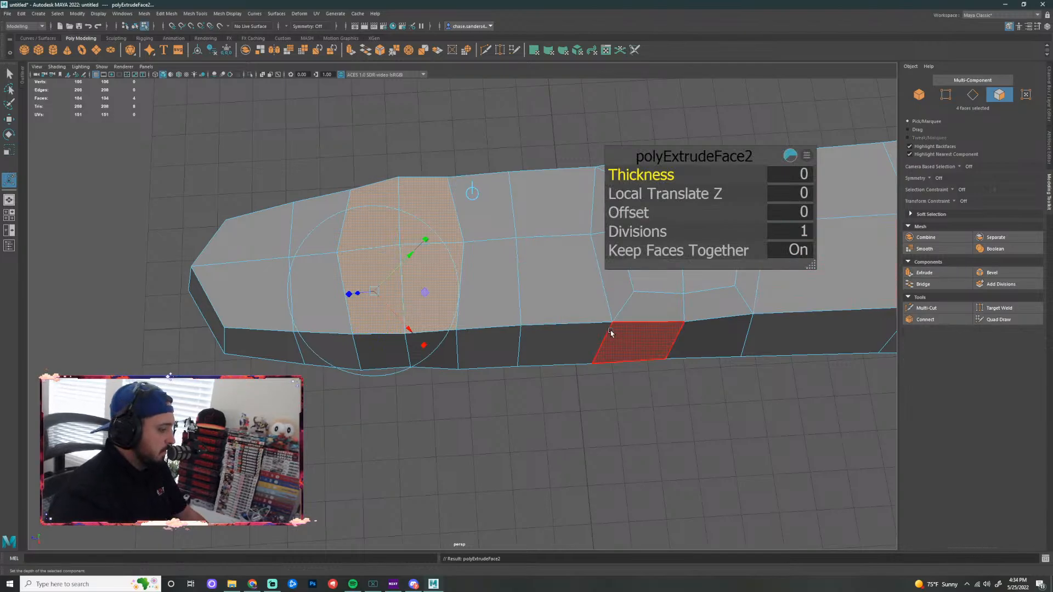
key("r")
left_click_drag(403, 251, 378, 253)
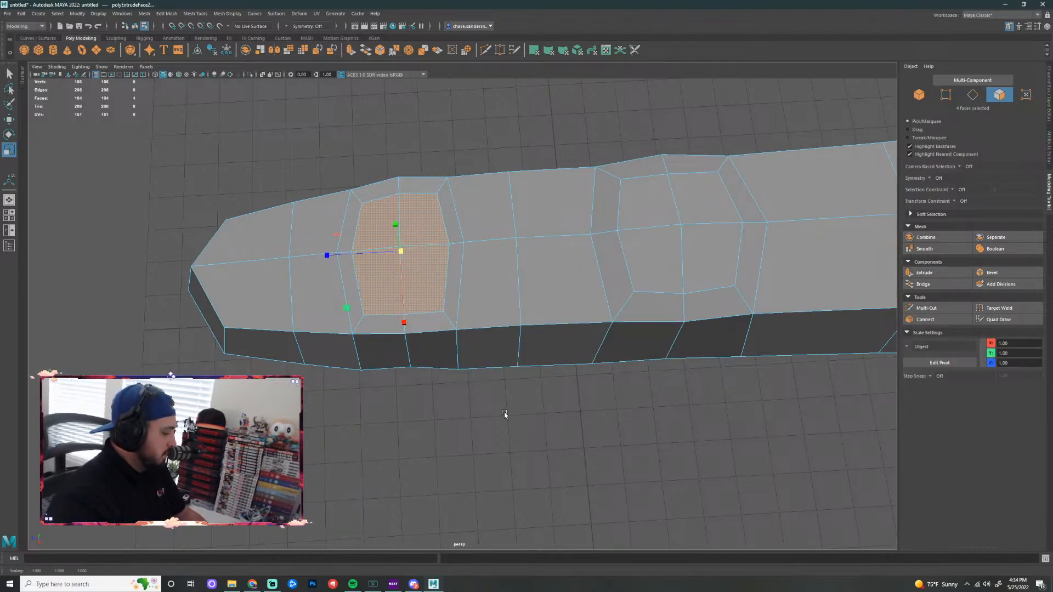
Raise the inset's three centre-line vertices along Y, lifting the middle one to form the knuckle's peak
left_click_drag(528, 448, 499, 485, "alt")
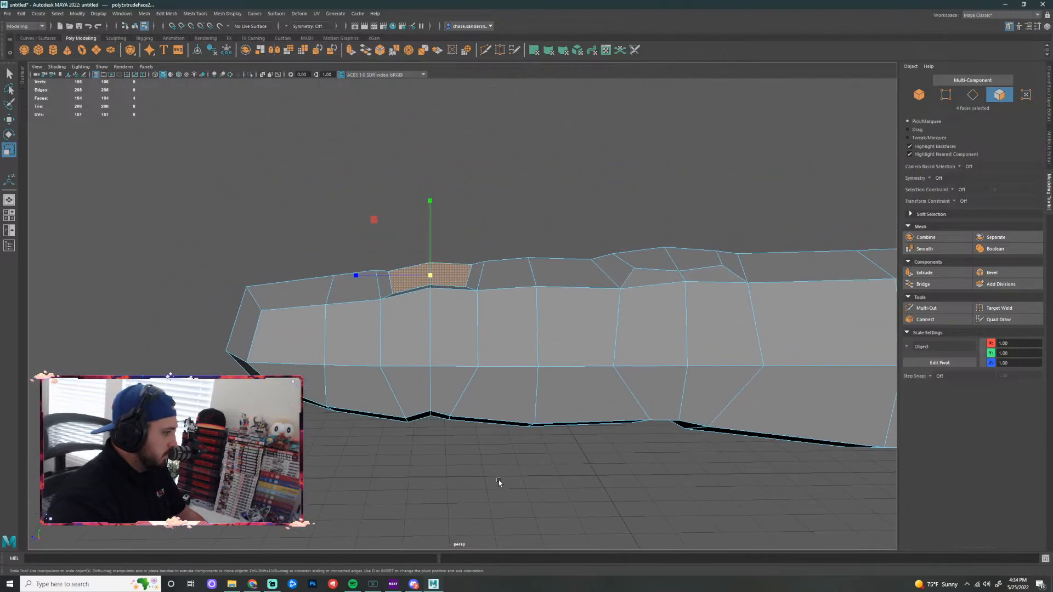
left_click(498, 486)
right_click_drag(439, 269, 406, 278)
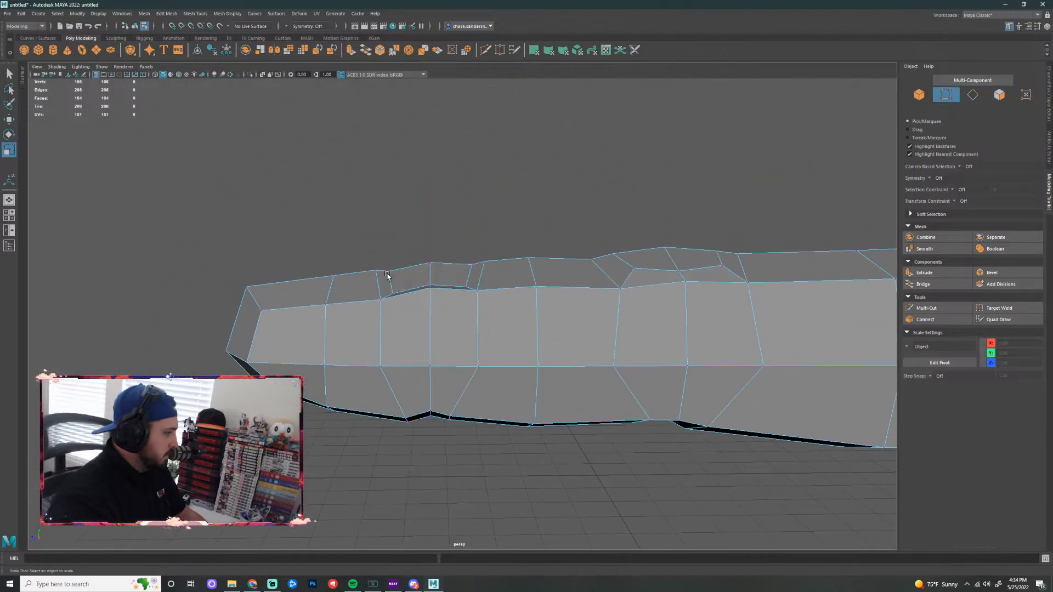
left_click(388, 271)
key("w")
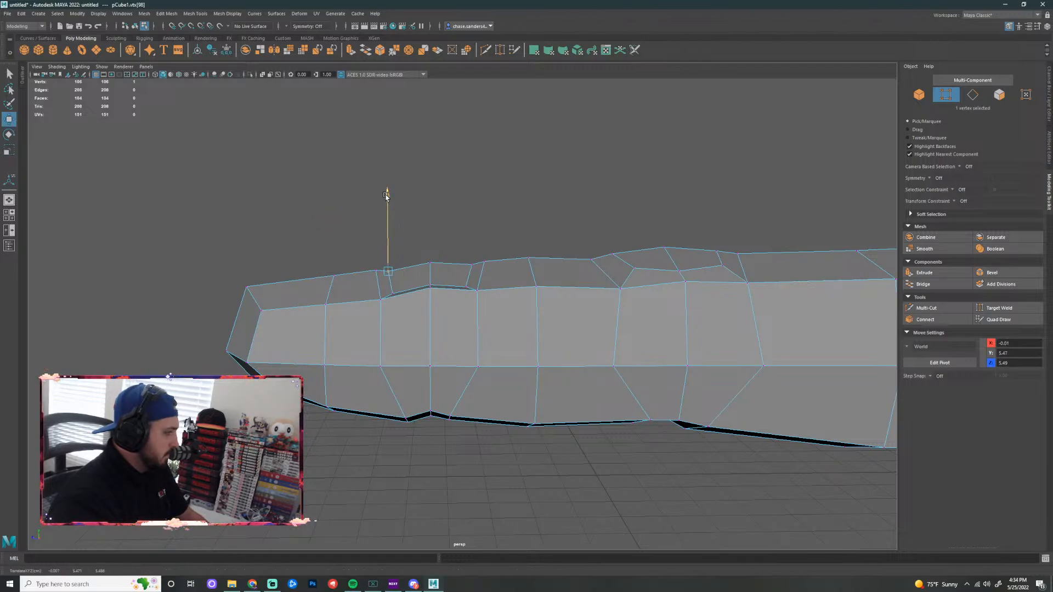
left_click_drag(387, 193, 388, 188)
left_click(473, 264)
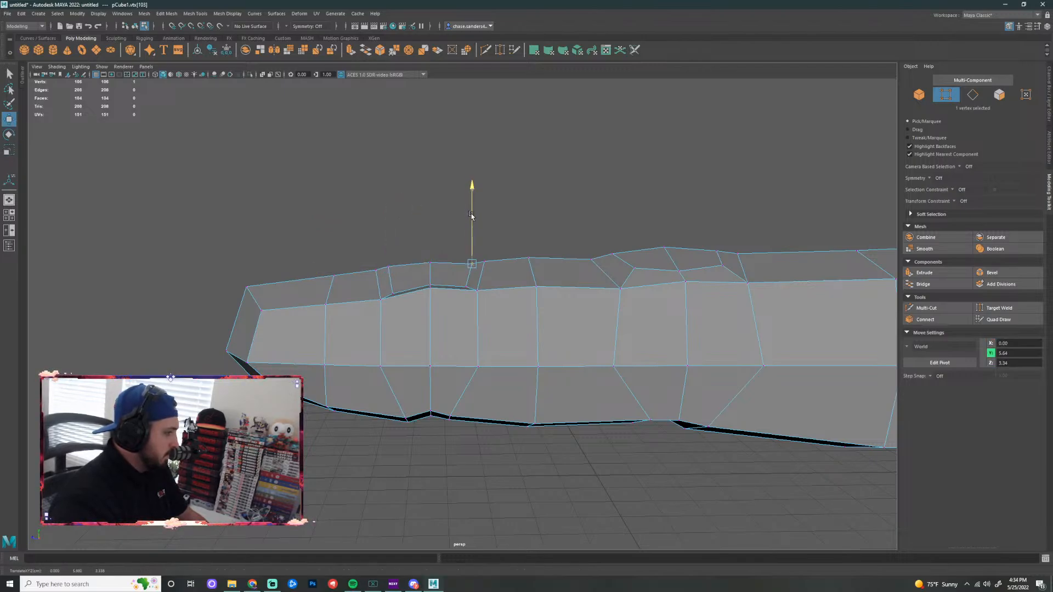
left_click(430, 264)
left_click_drag(431, 236, 431, 229)
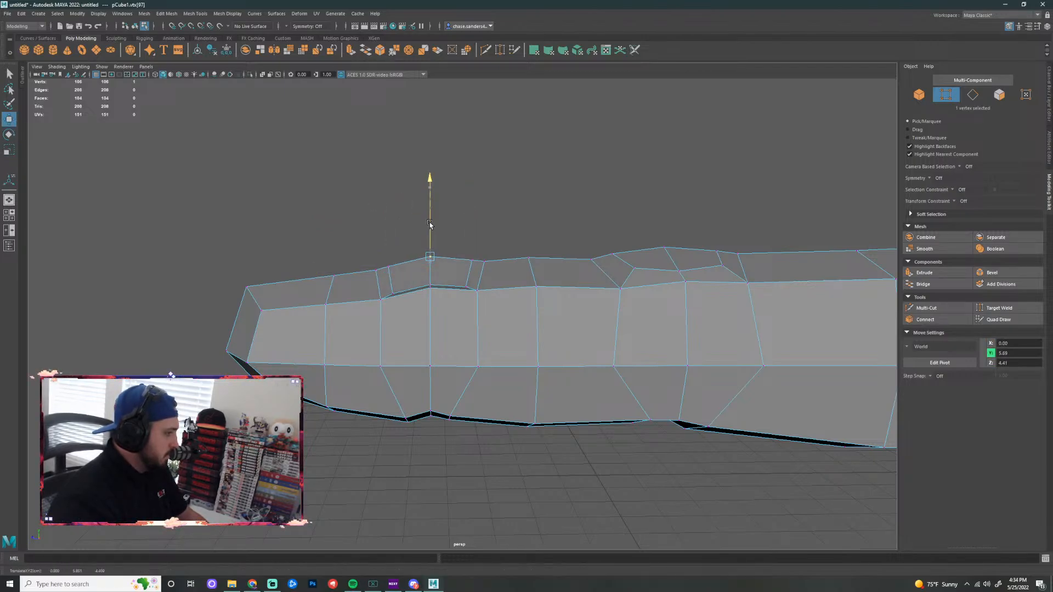
Select the two outer vertices on the middle cross edge of the tip-side knuckle's inset and raise them along Y
left_click_drag(543, 196, 430, 212, "alt")
left_click(437, 267)
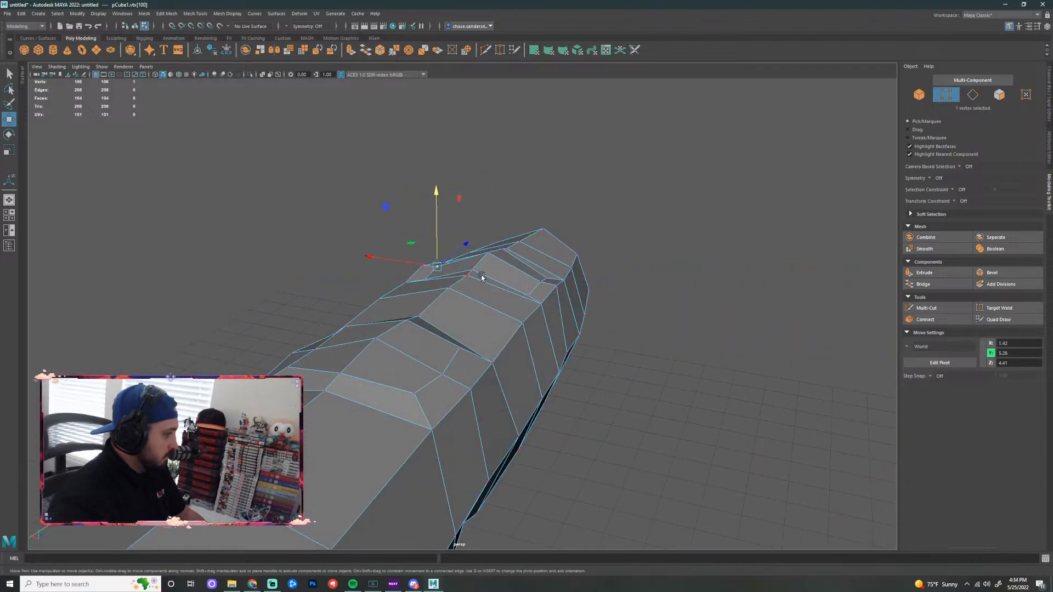
left_click(543, 284, "shift")
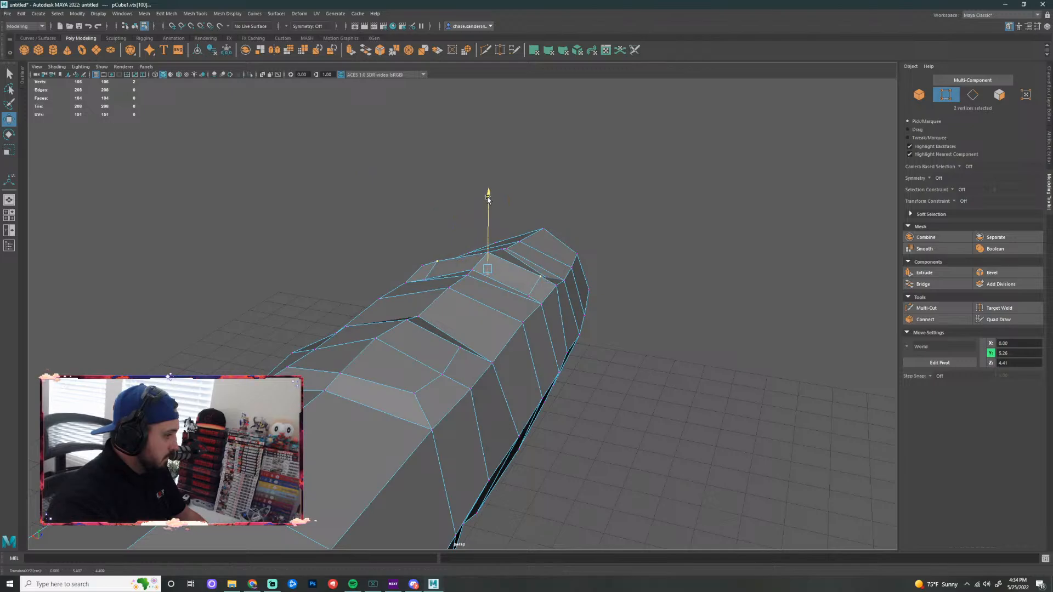
left_click_drag(487, 198, 506, 198)
left_click(644, 198)
Select the four corner vertices of the tip-side knuckle's inset and raise them slightly along Y
left_click_drag(647, 198, 473, 292, "alt")
left_click(514, 298)
left_click(442, 296, "shift")
left_click(470, 318, "shift")
left_click(503, 289, "shift")
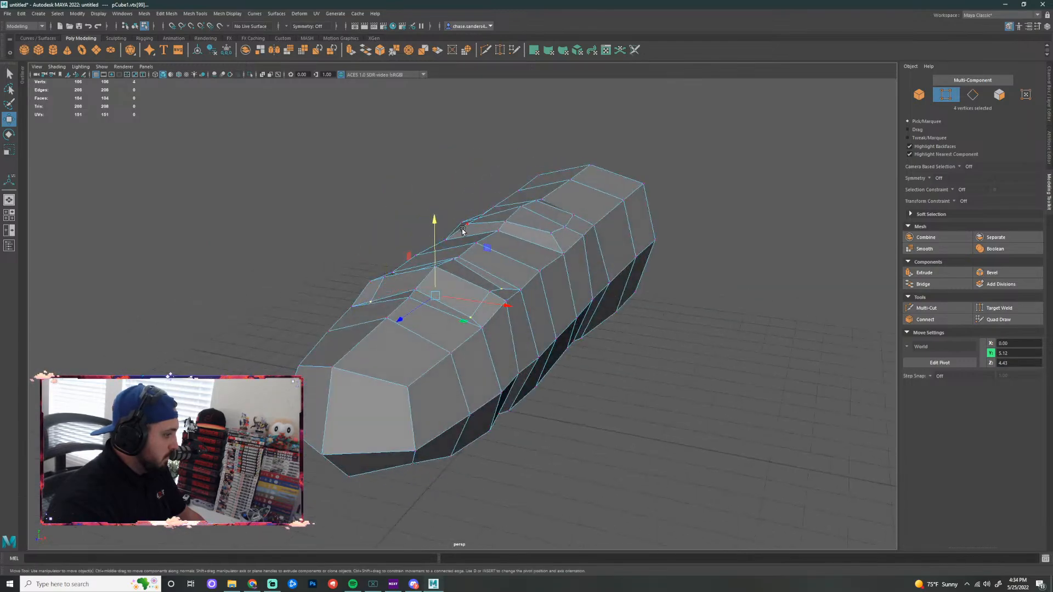
left_click_drag(434, 224, 434, 214)
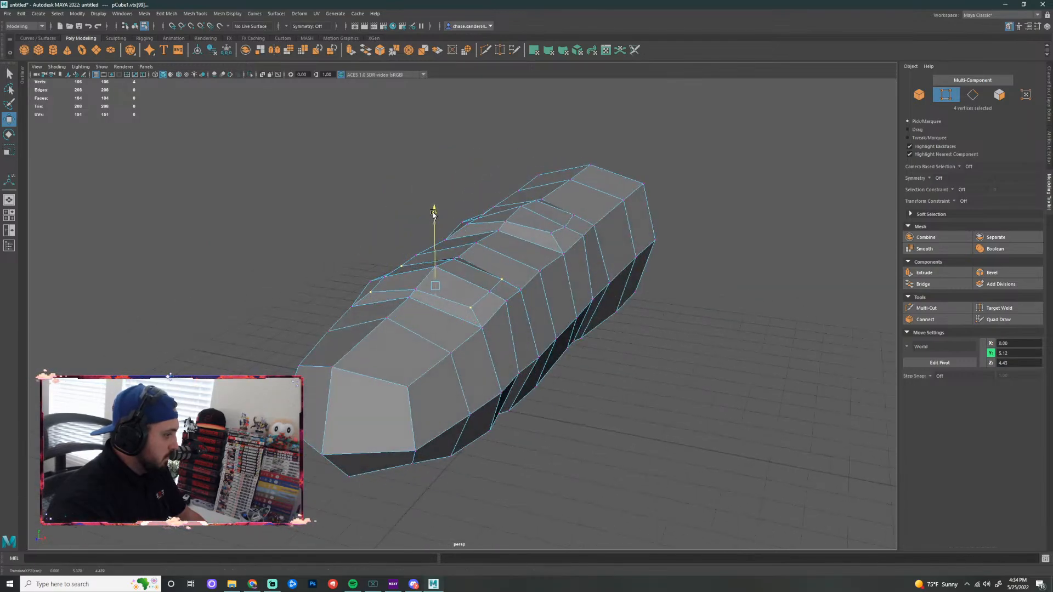
left_click_drag(565, 298, 565, 332, "alt")
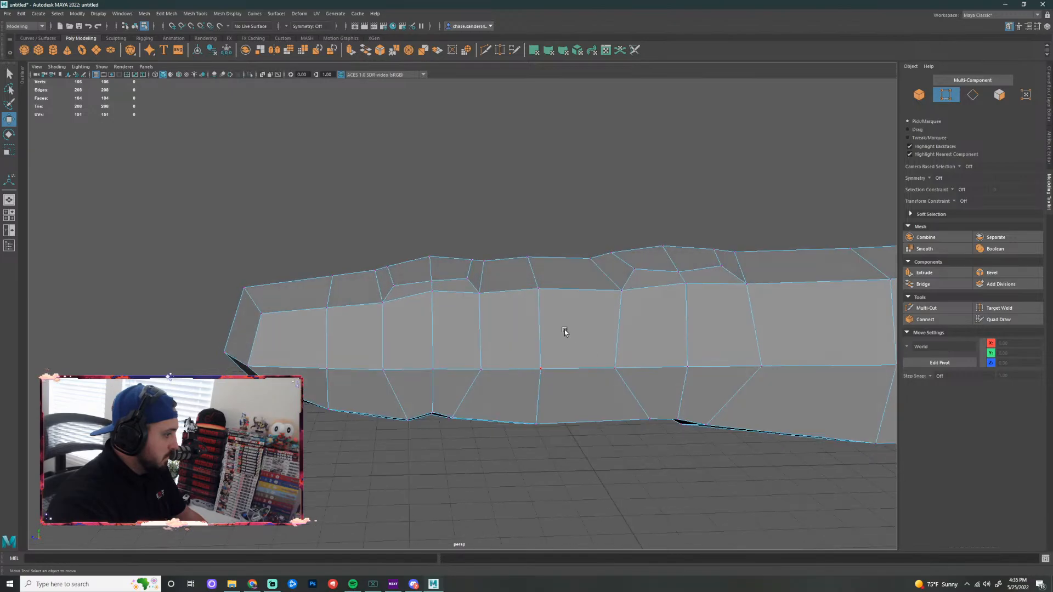
Fine-tune the tip-side inset's heights along Y, adjusting its two outer middle vertices and its two end centre-line vertices
left_click(432, 272)
left_click_drag(480, 245, 543, 289, "alt")
left_click(542, 290, "shift")
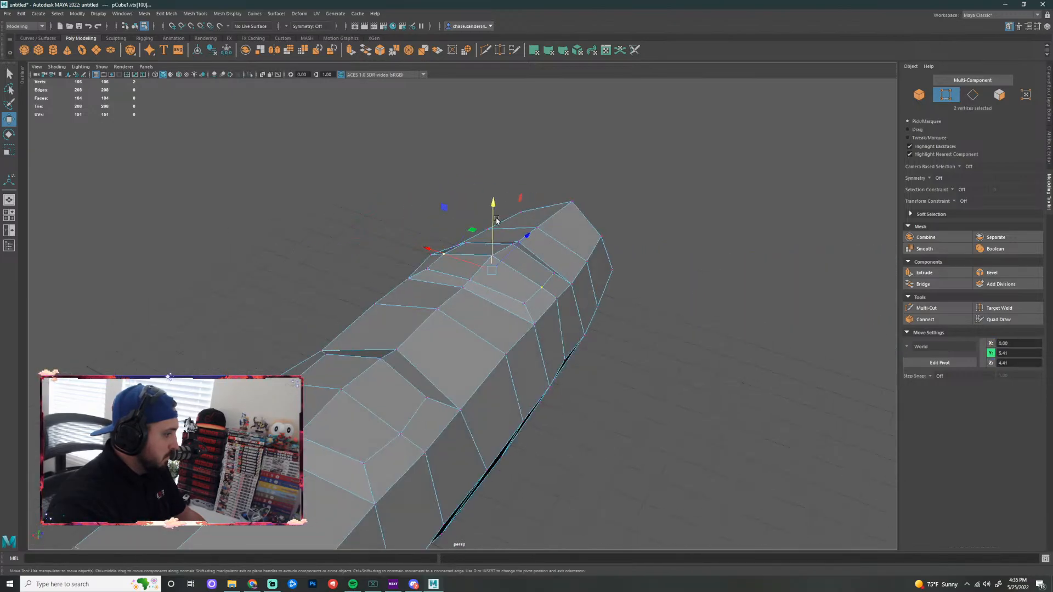
left_click(478, 257)
left_click_drag(479, 258, 529, 266, "alt")
left_click(539, 267, "shift")
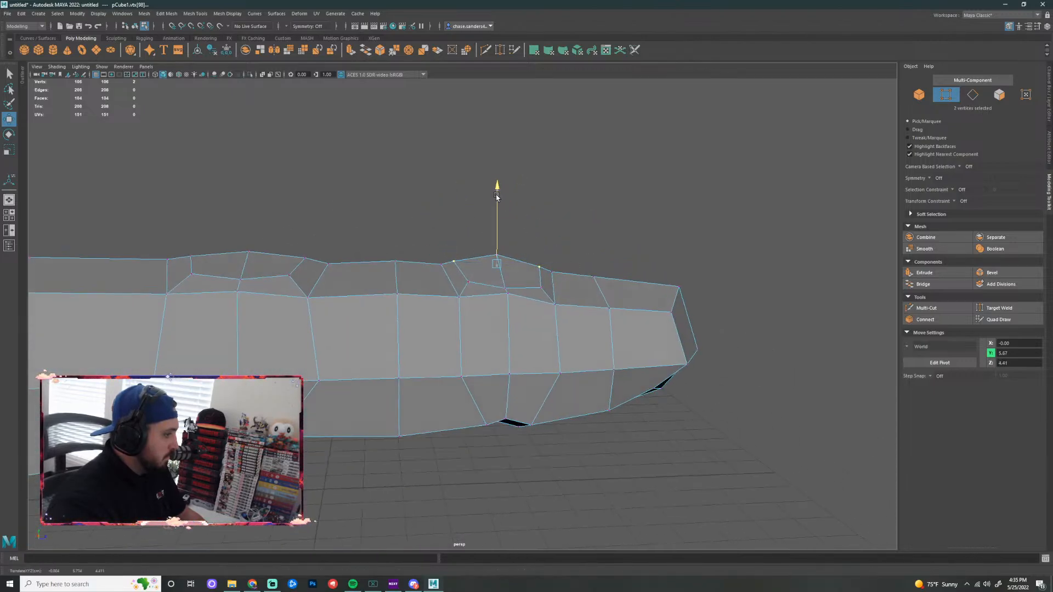
left_click(593, 180)
Preview the finger smoothed without its component wireframe and examine the shape of both knuckles from above
left_click_drag(592, 181, 545, 204, "alt")
scroll(576, 235, "down", 5)
left_click_drag(576, 235, 585, 265, "alt")
key("3")
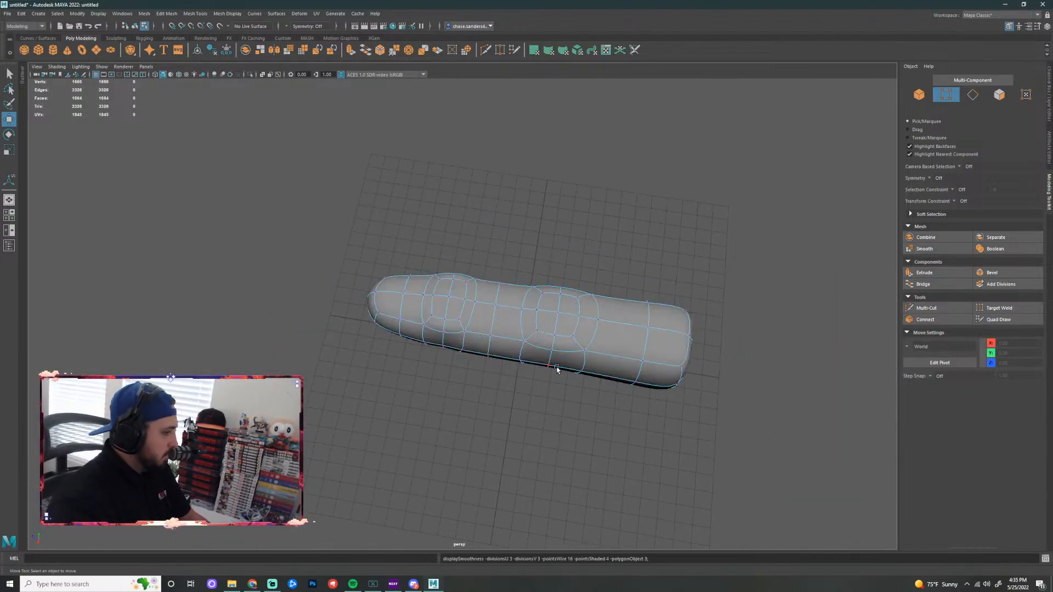
right_click_drag(479, 319, 500, 307)
left_click(581, 228)
left_click_drag(604, 211, 501, 299, "alt")
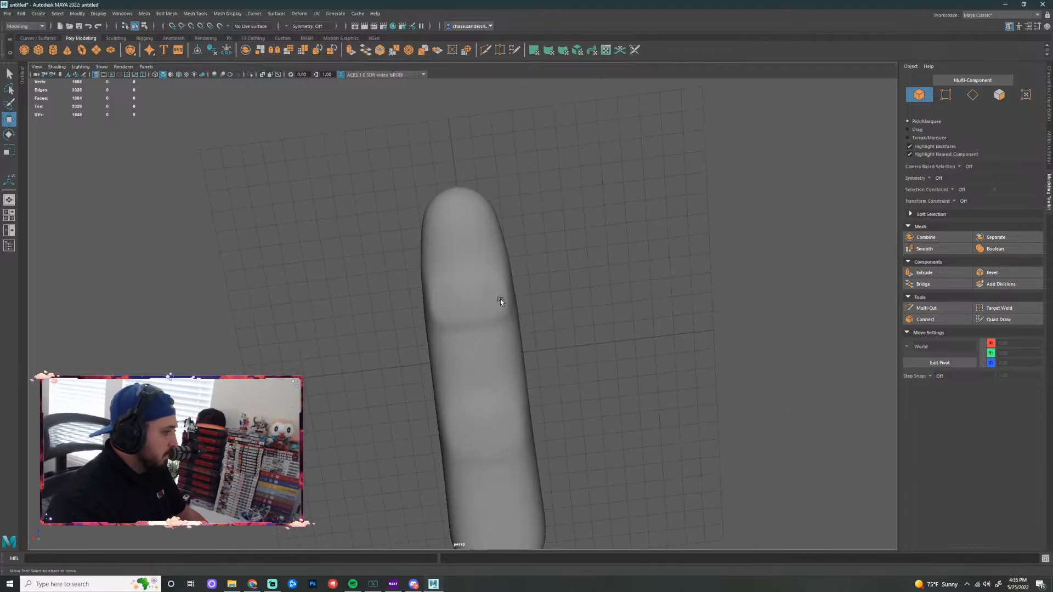
left_click(482, 348)
left_click_drag(483, 348, 401, 304, "alt")
Turn off the smooth preview and scale the two outer vertices on the tip-side knuckle's middle cross edge inward along X
right_click_drag(401, 303, 354, 300)
left_click(398, 335)
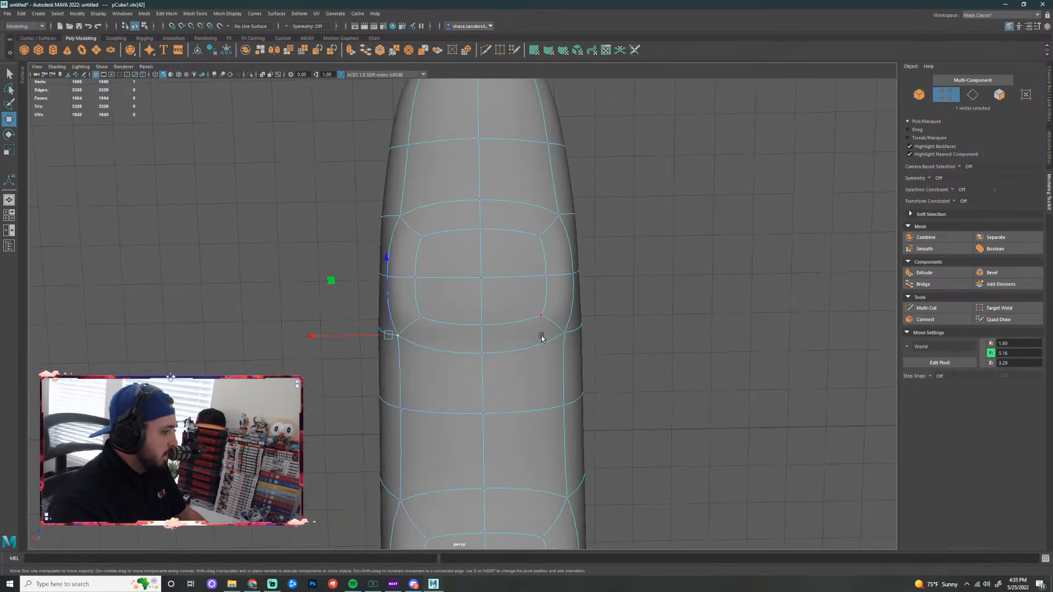
left_click(565, 333, "shift")
key("1")
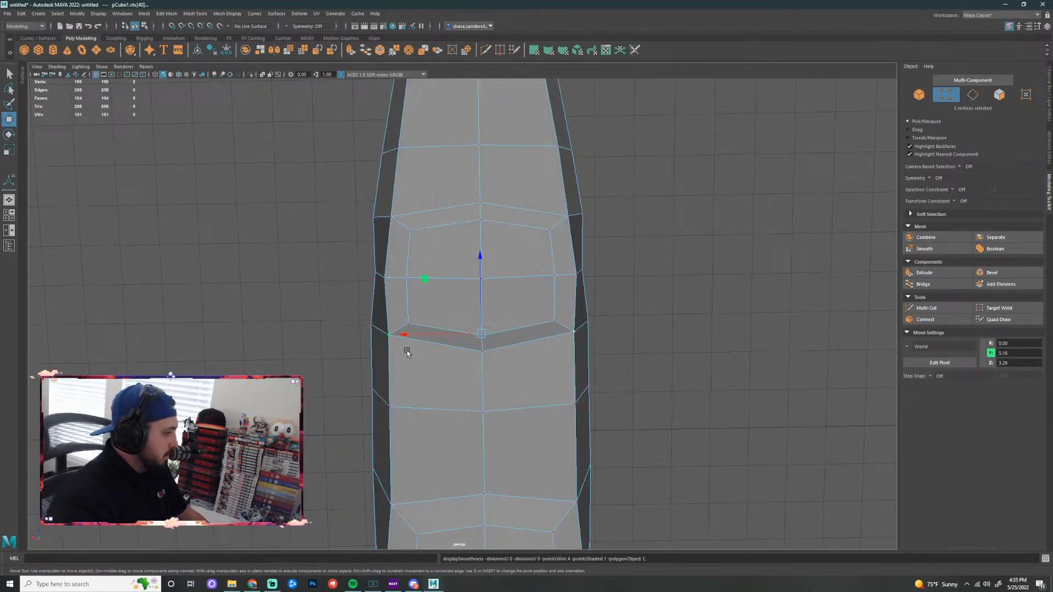
left_click(385, 277)
left_click(576, 274, "shift")
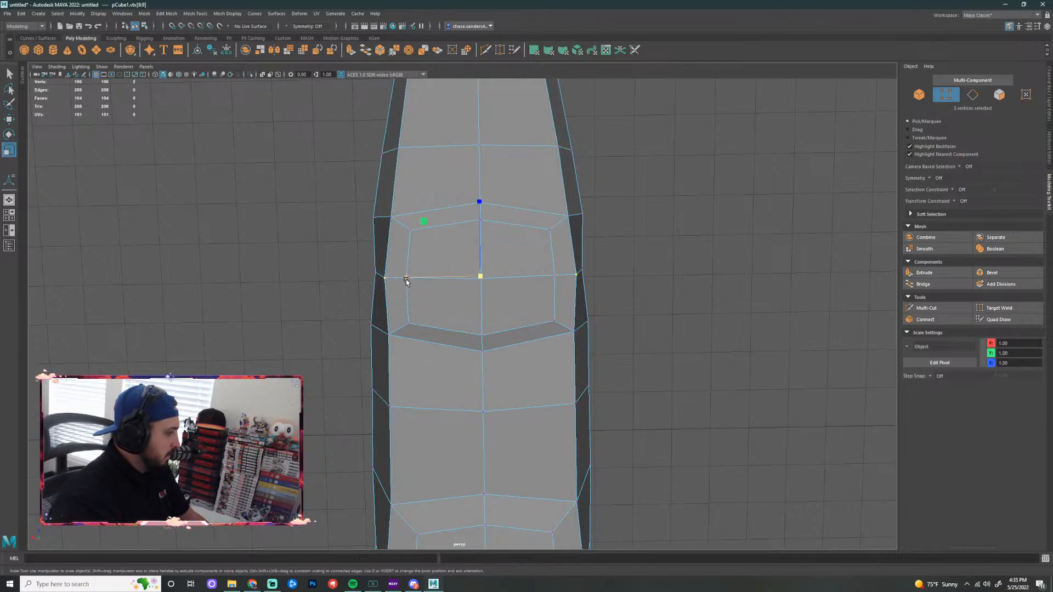
key("r")
left_click(592, 238)
scroll(582, 307, "down", 3)
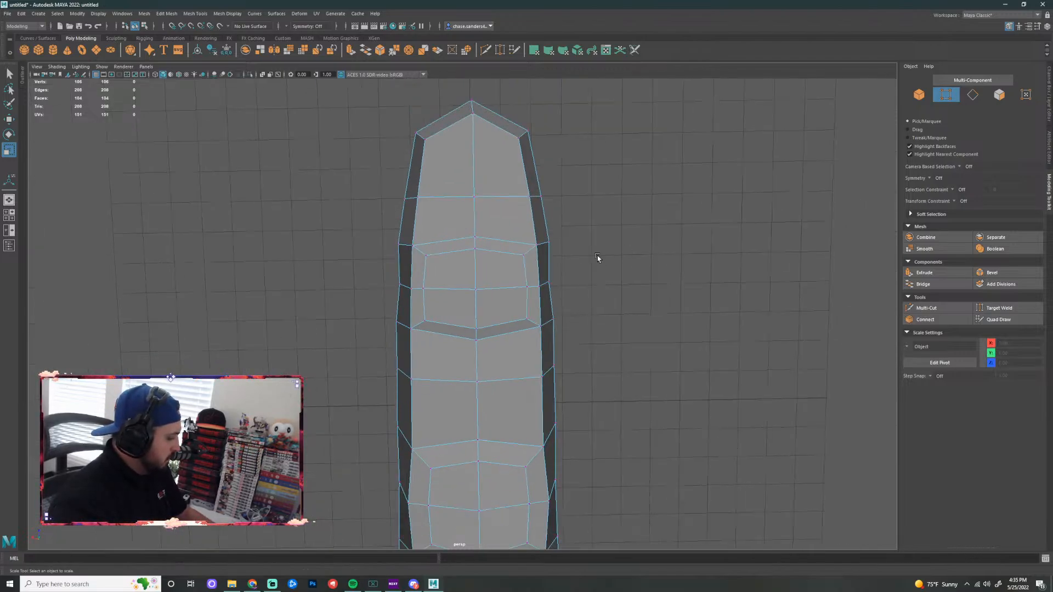
Select the two outer vertices on the base-side knuckle's middle cross edge and scale them inward along X
scroll(621, 362, "up", 3)
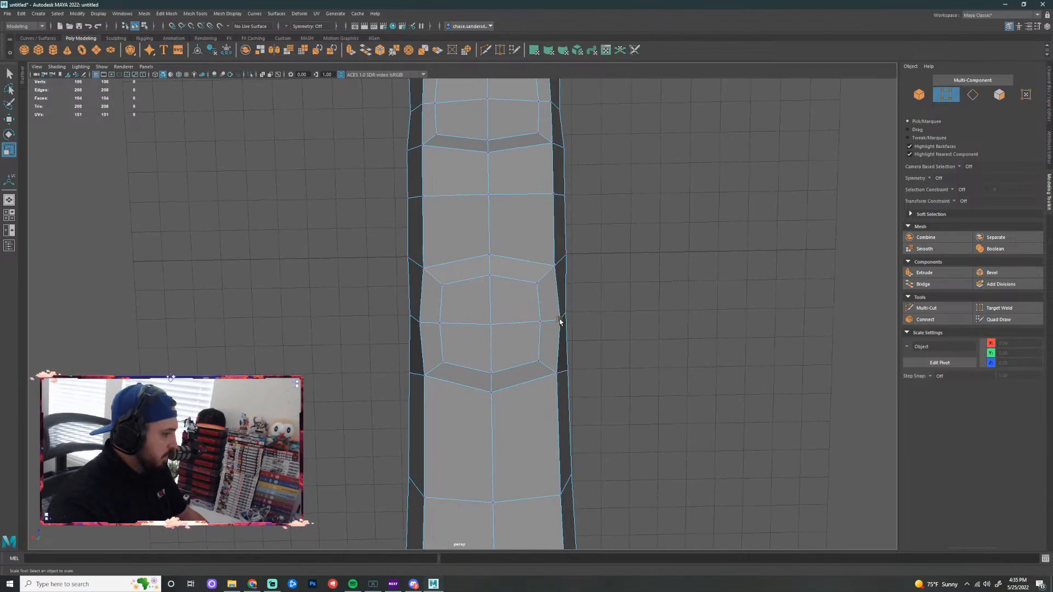
left_click(560, 321)
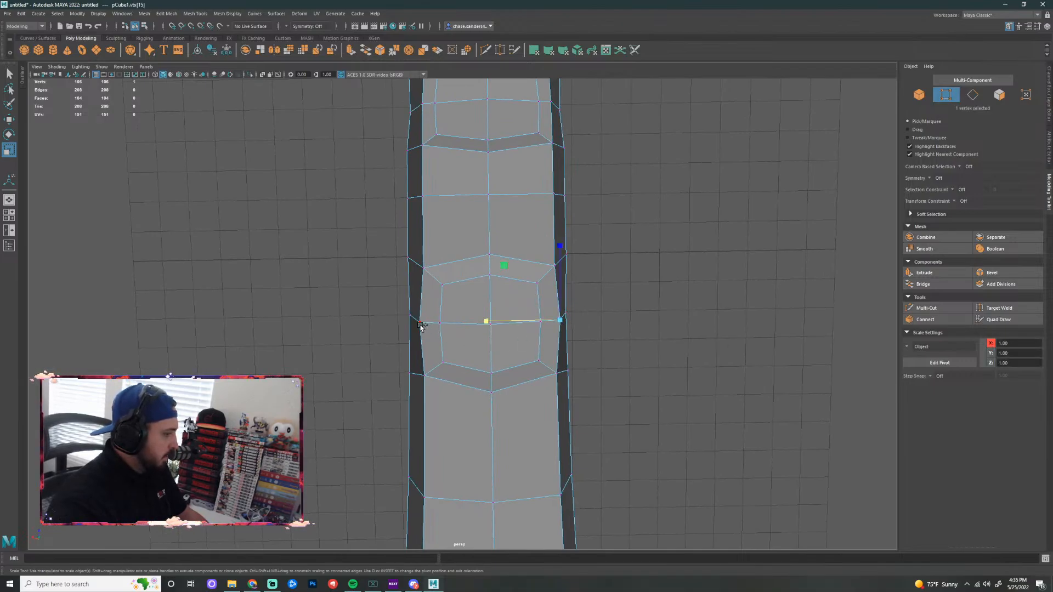
left_click(418, 323, "shift")
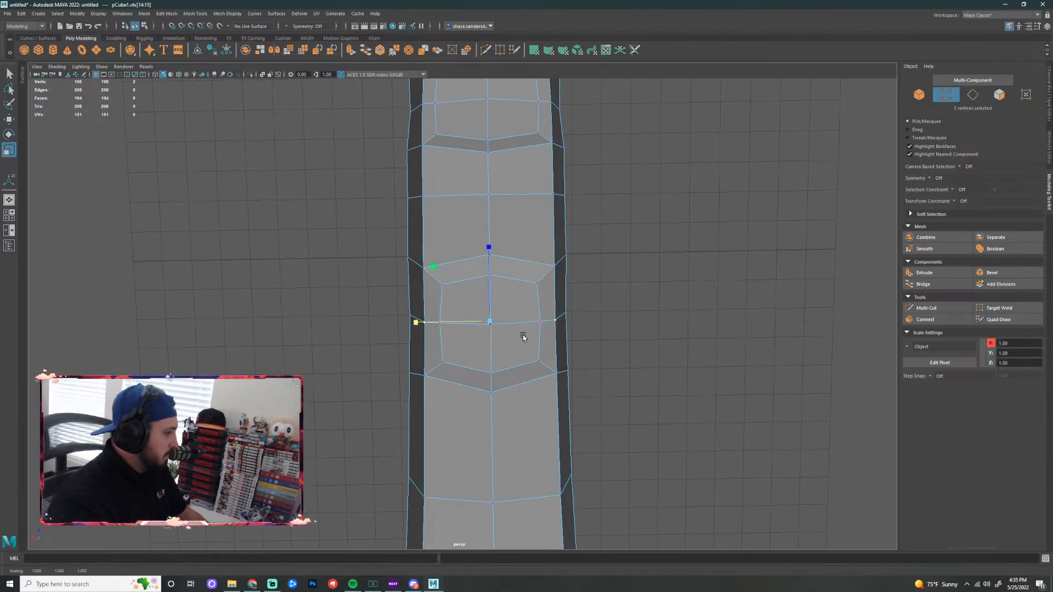
left_click(651, 317)
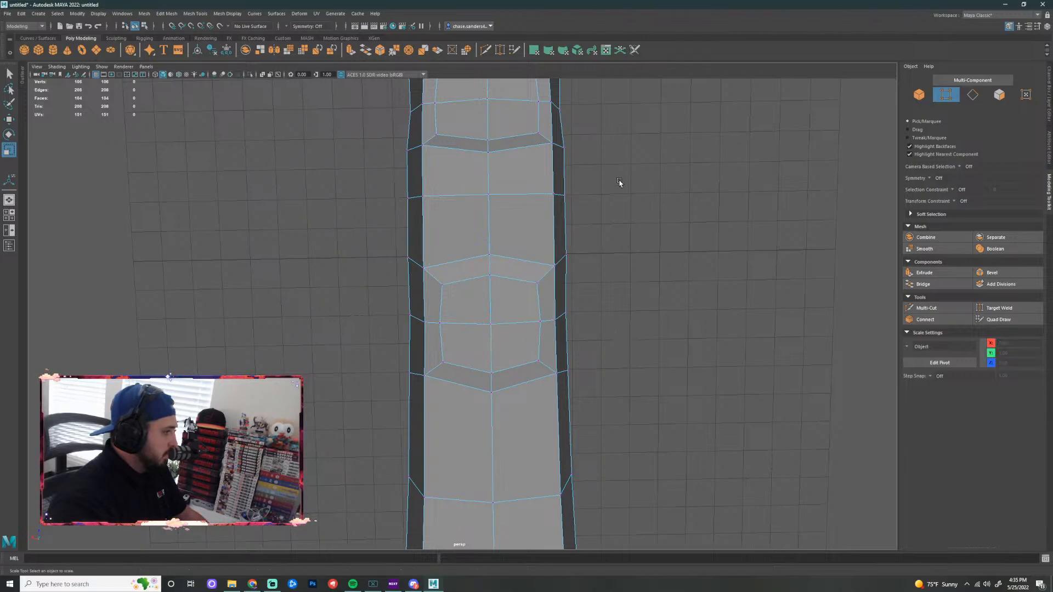
Scale the two middle side vertices of the tip-side knuckle's inset slightly outward along X
middle_click_drag(620, 180, 628, 294, "alt")
left_click(445, 222)
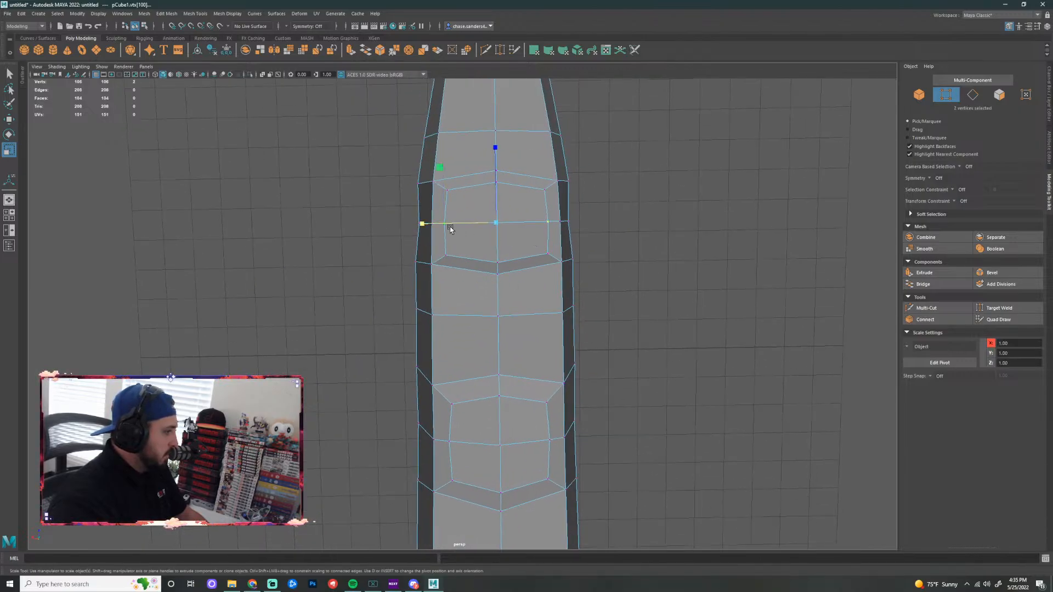
left_click_drag(422, 225, 419, 225)
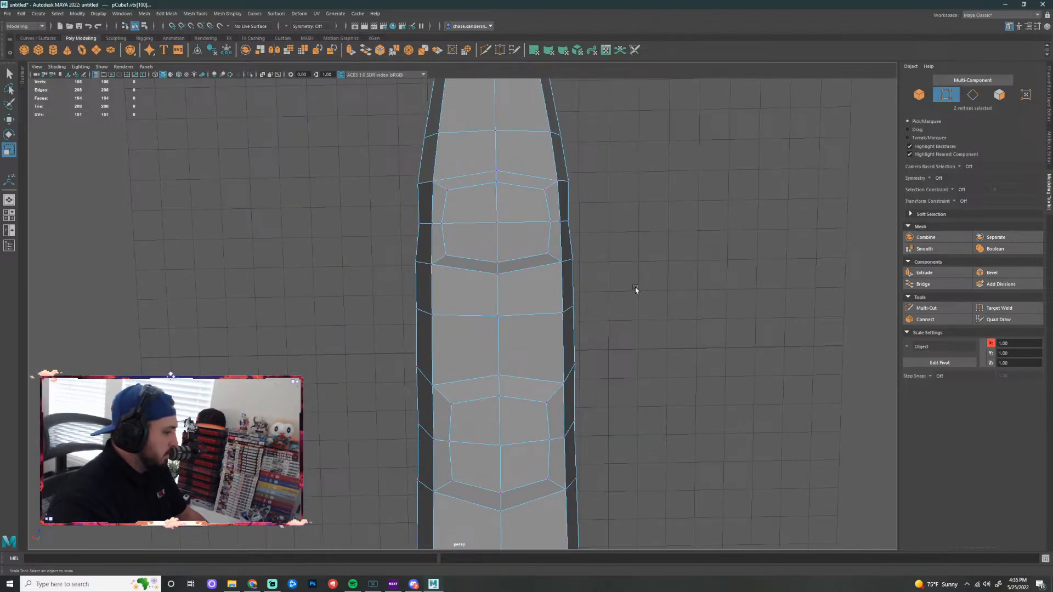
Scale the two middle side vertices of the base-side knuckle's inset slightly outward along X
middle_click_drag(618, 364, 611, 252, "alt")
left_click(444, 332)
left_click(543, 331, "shift")
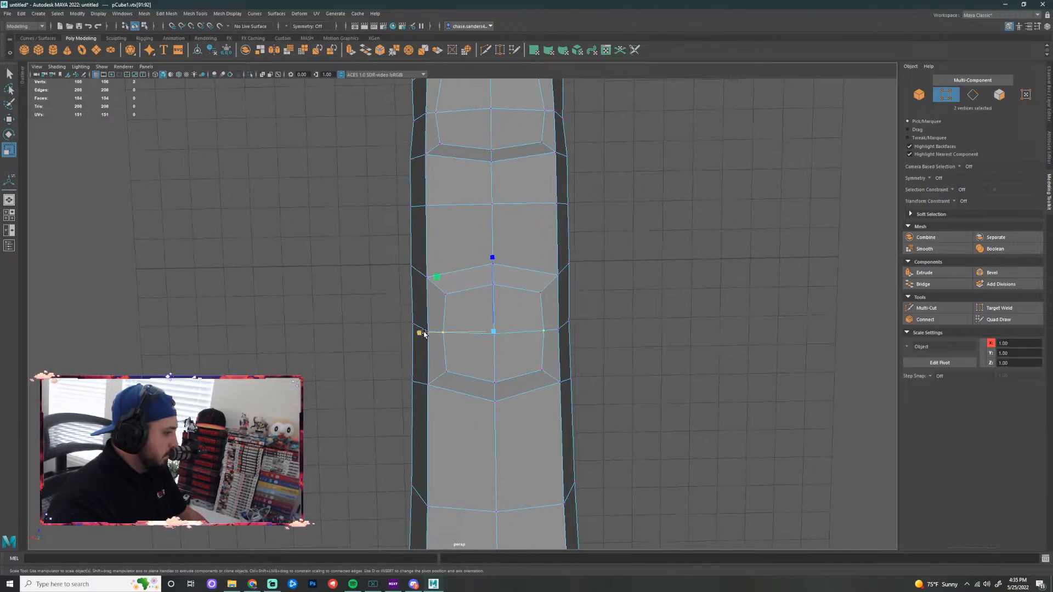
left_click(656, 324)
Examine the finger's profile and knuckles in low-poly and smooth preview, ending with the unsmoothed mesh displayed
left_click_drag(656, 324, 525, 261, "alt")
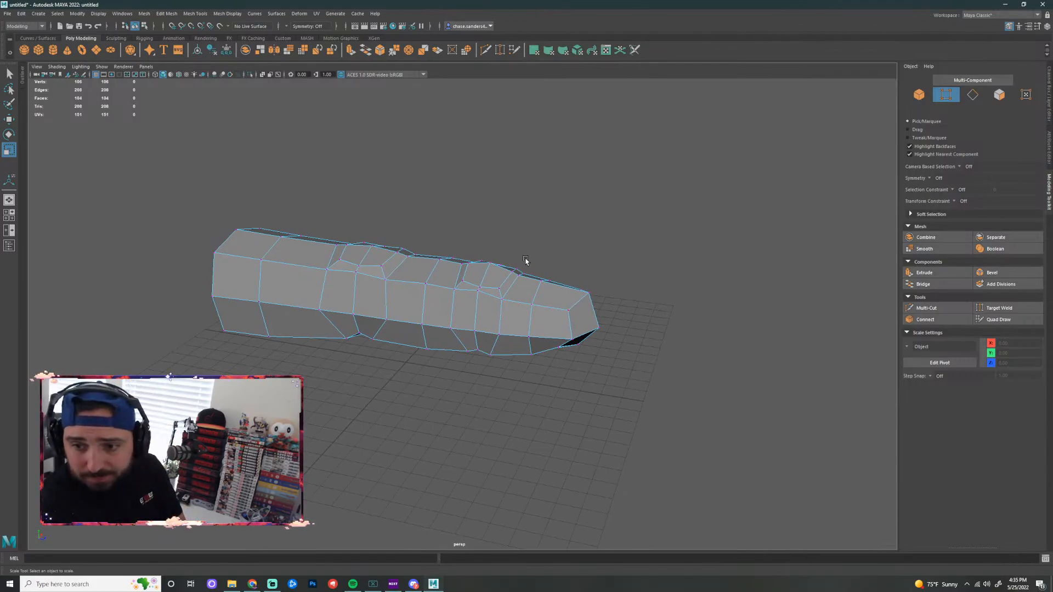
right_click_drag(566, 292, 705, 256, "alt")
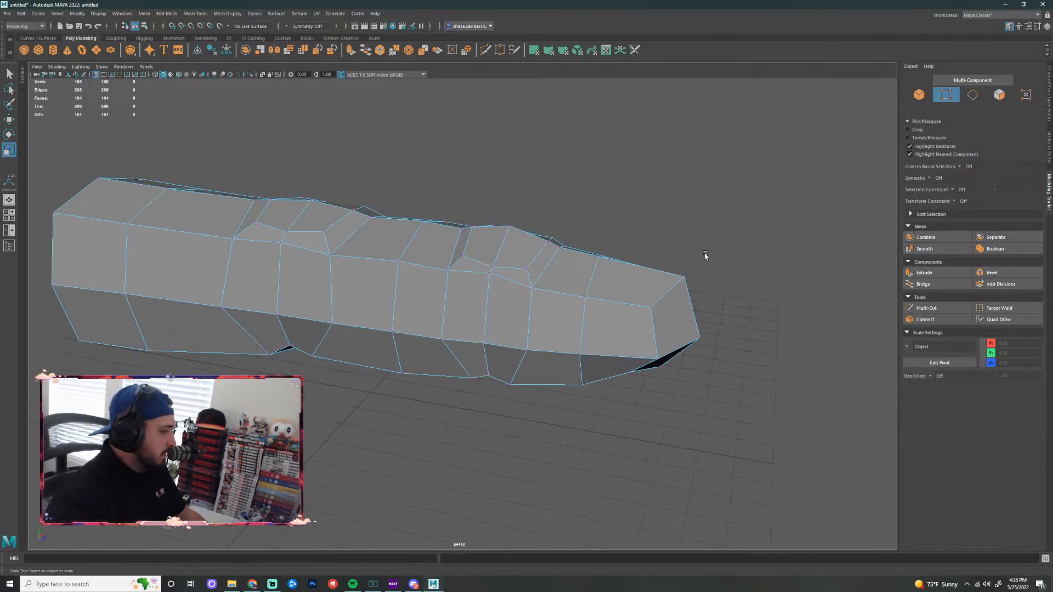
left_click_drag(779, 214, 602, 283, "alt")
key("3")
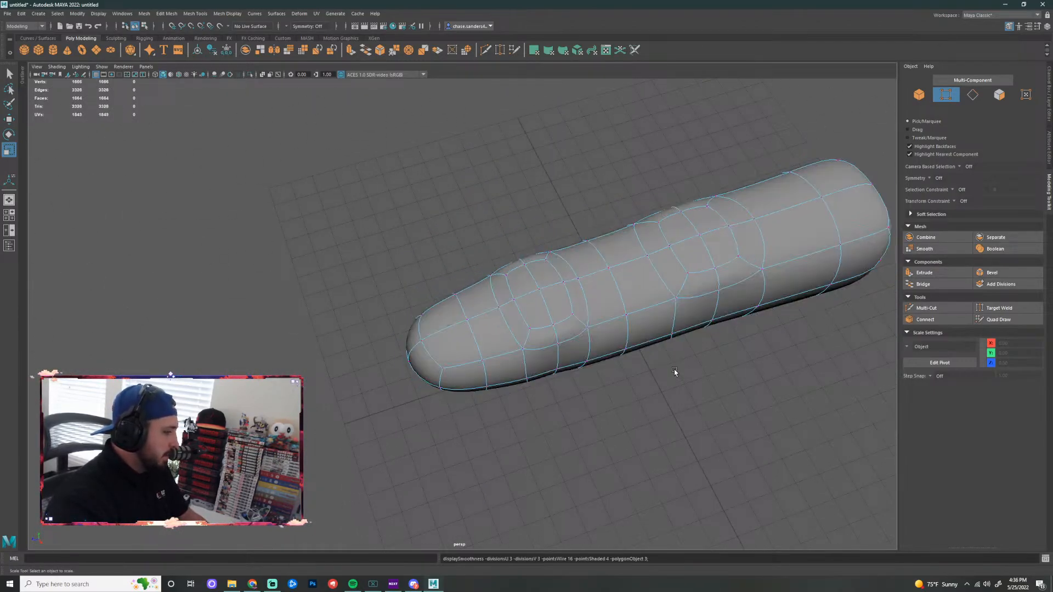
right_click_drag(610, 303, 625, 288)
left_click_drag(701, 369, 654, 331, "alt")
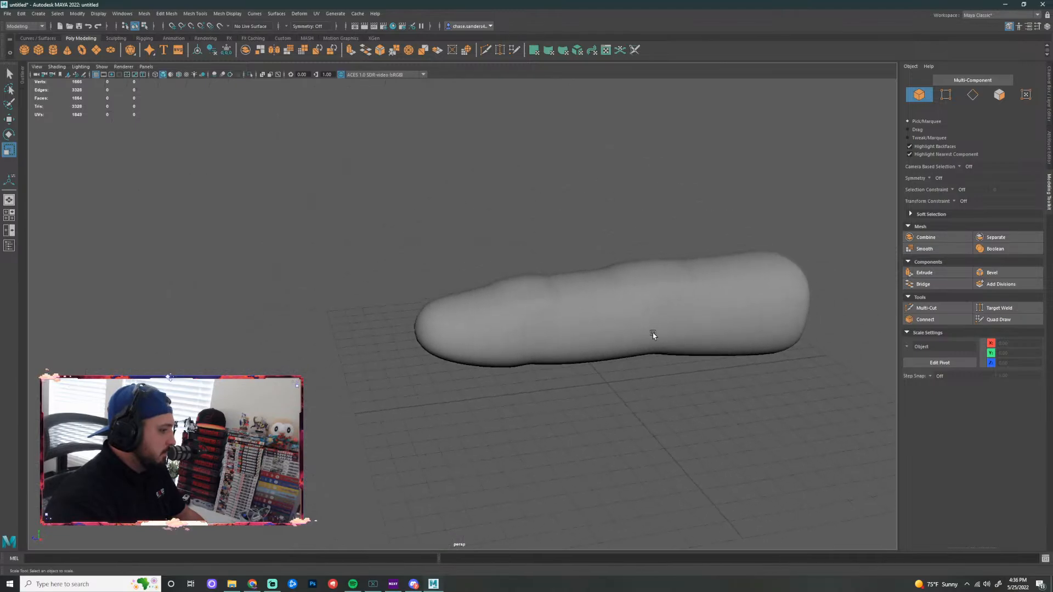
left_click(593, 334)
key("1")
scroll(496, 297, "up", 3)
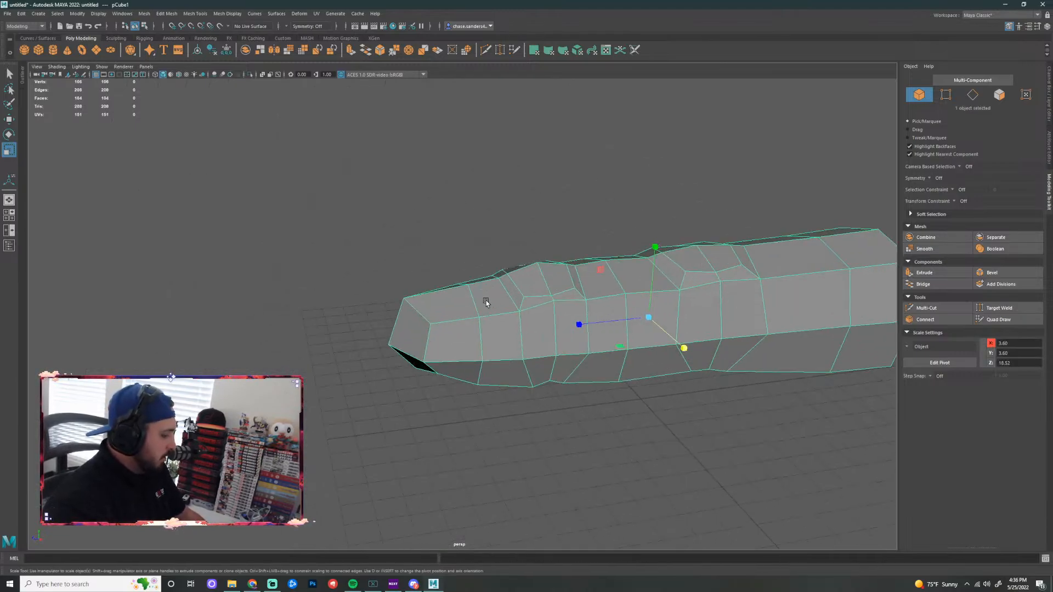
left_click_drag(500, 250, 488, 318, "alt")
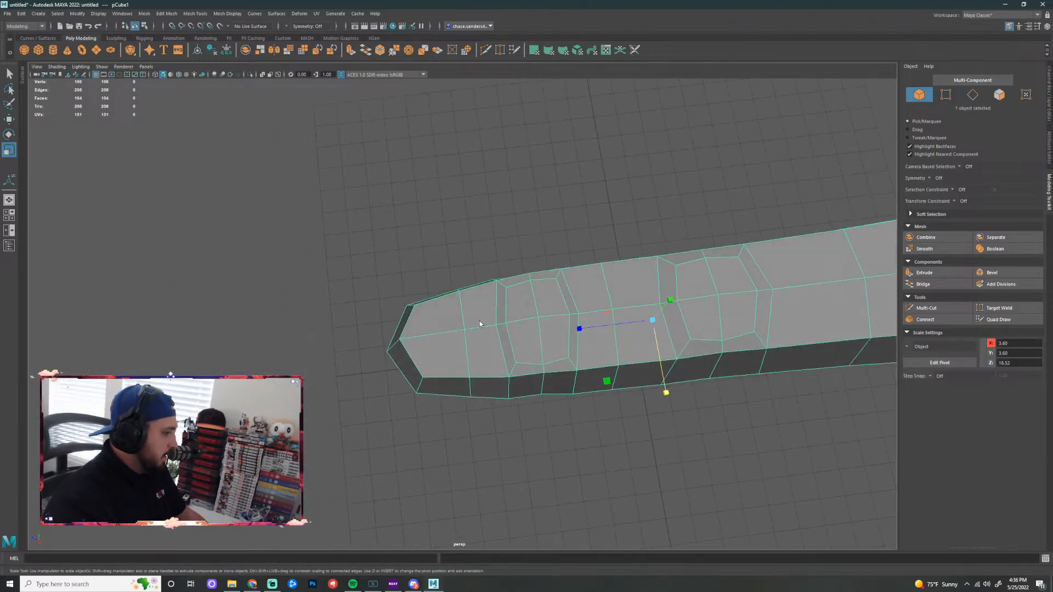
right_click_drag(479, 321, 516, 321)
left_click(478, 312)
left_click(486, 351, "shift")
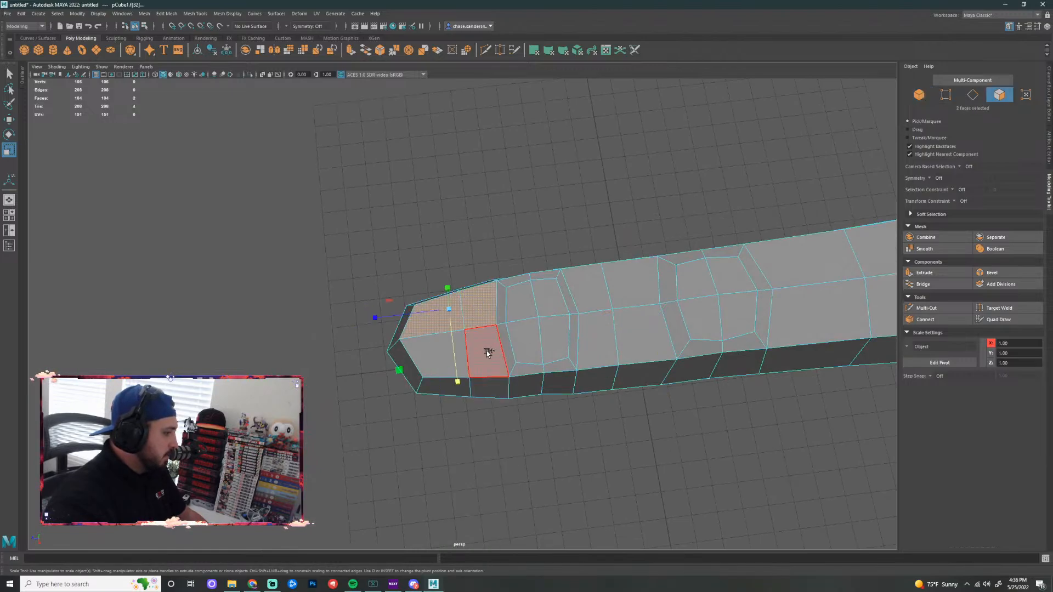
left_click(423, 354, "shift")
left_click_drag(528, 336, 510, 342, "alt")
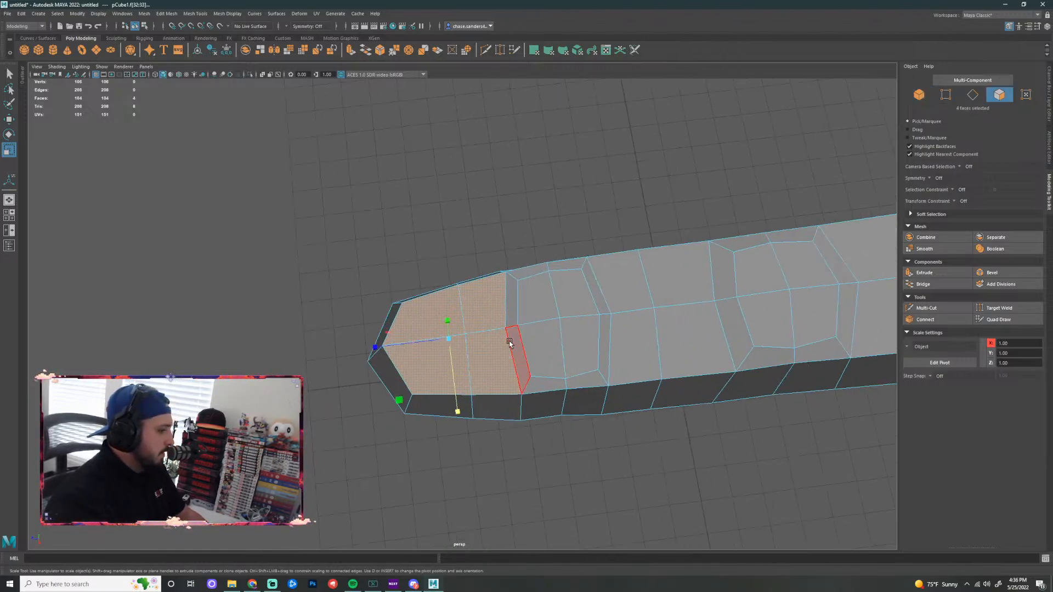
Move the centre-line vertex on the knuckle's tip-side border and the inset's two tip-side corner vertices along Z, away from the fingertip
right_click_drag(510, 343, 506, 329)
left_click(505, 327)
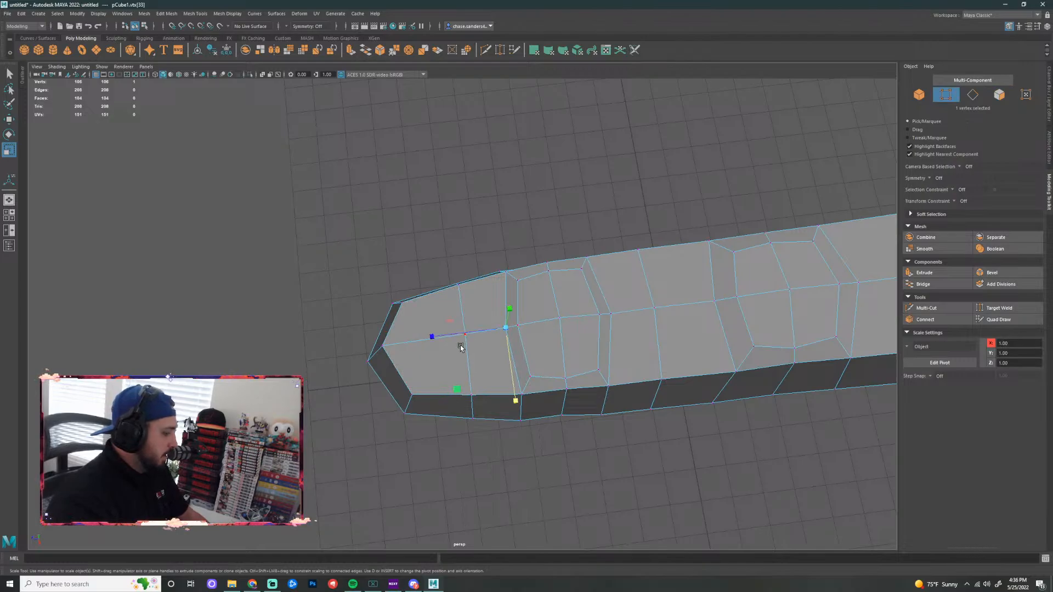
key("w")
left_click_drag(432, 337, 457, 337)
left_click(516, 339)
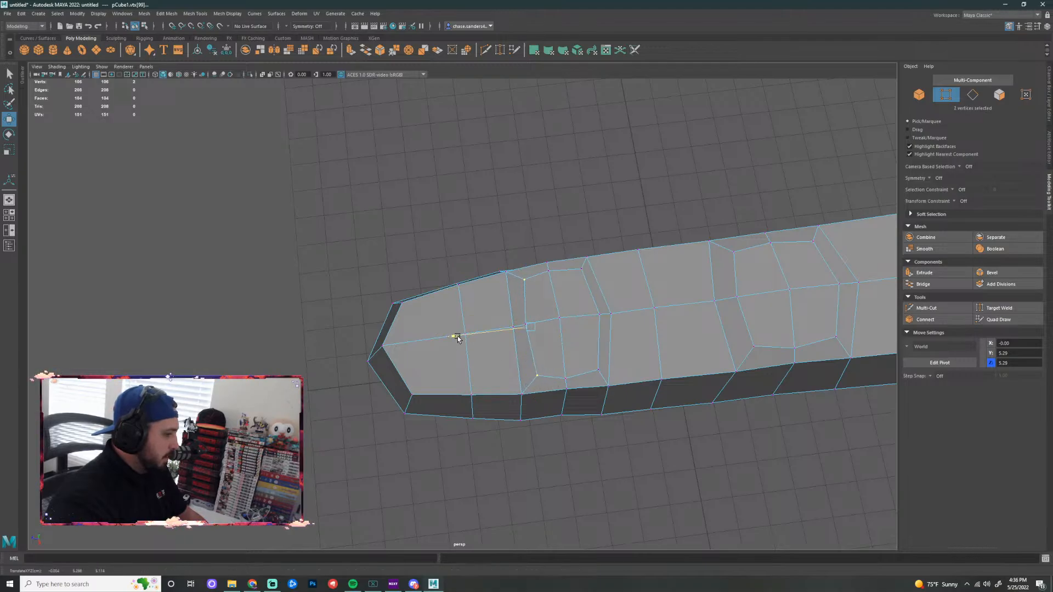
Select the two outer vertices on the knuckle's tip-side border and move them along Z toward the fingertip
left_click(513, 329)
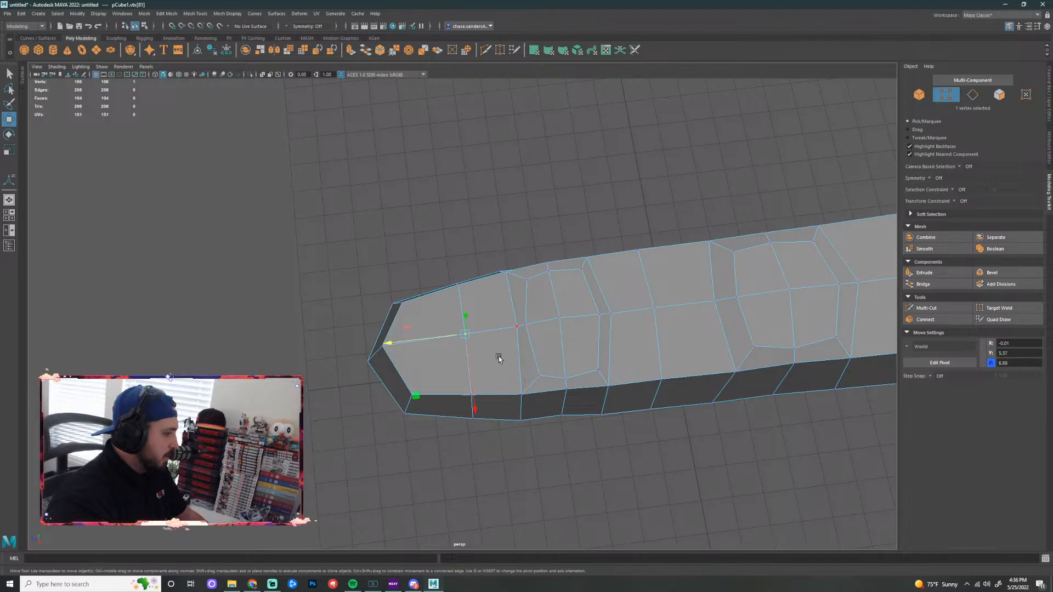
left_click(505, 272)
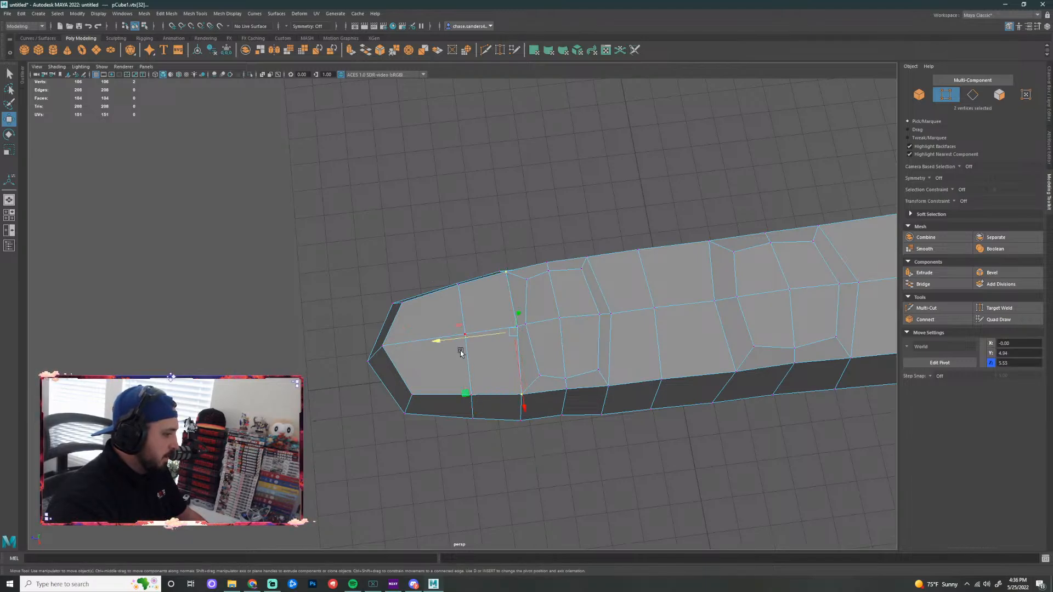
left_click_drag(437, 341, 433, 343)
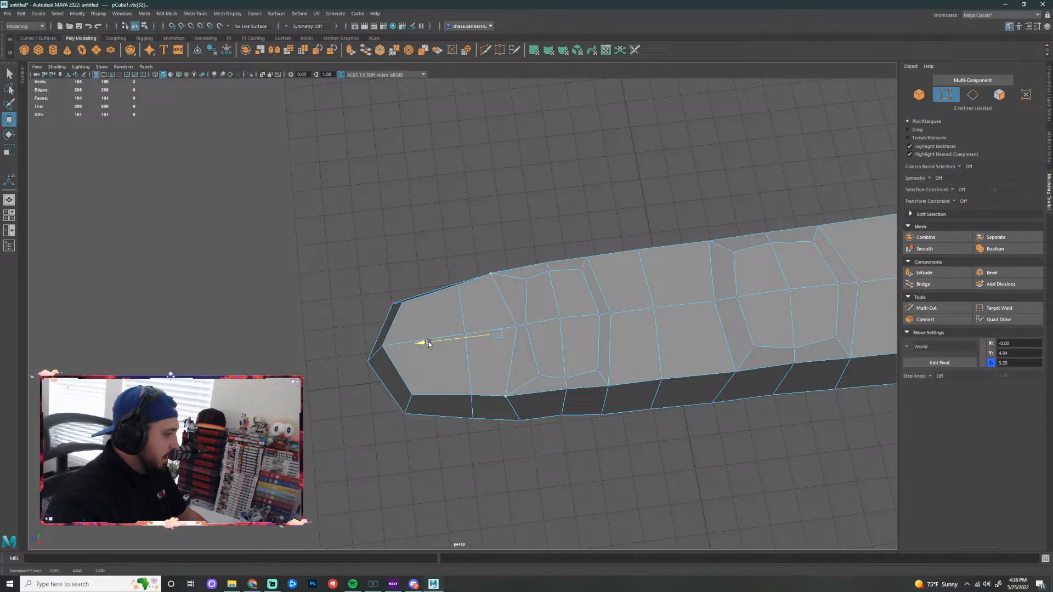
Nudge the centre-line vertex on the knuckle's tip-side border along Z toward the fingertip
left_click_drag(489, 402, 581, 395, "alt")
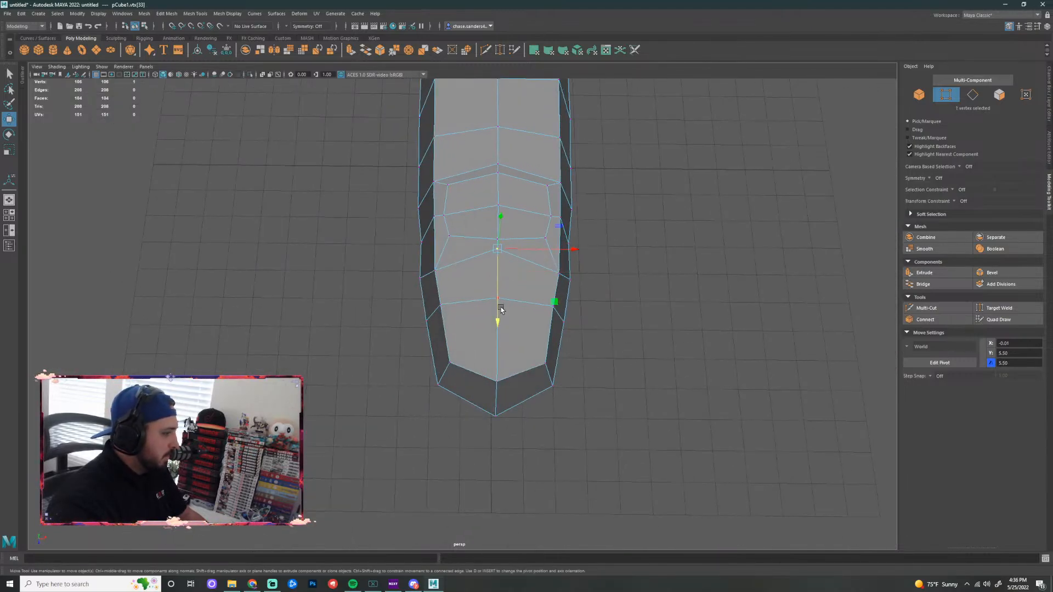
left_click_drag(501, 309, 499, 317)
left_click(656, 401)
Try an inset for the nail by extruding the four upper fingertip faces and scaling them uniformly inward
left_click_drag(656, 401, 590, 362, "alt")
right_click_drag(479, 298, 502, 292)
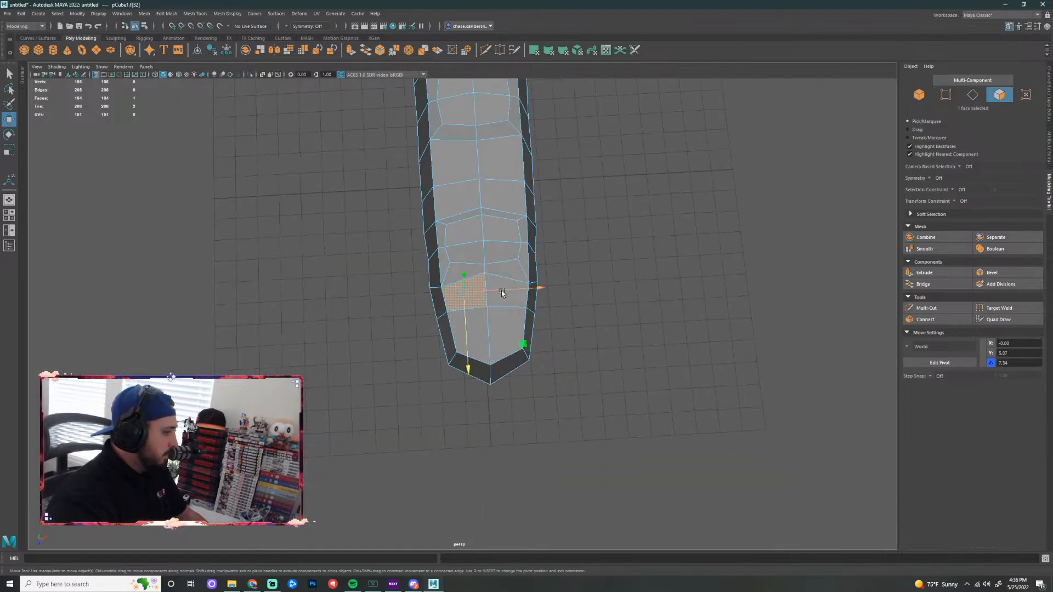
left_click(504, 304, "shift")
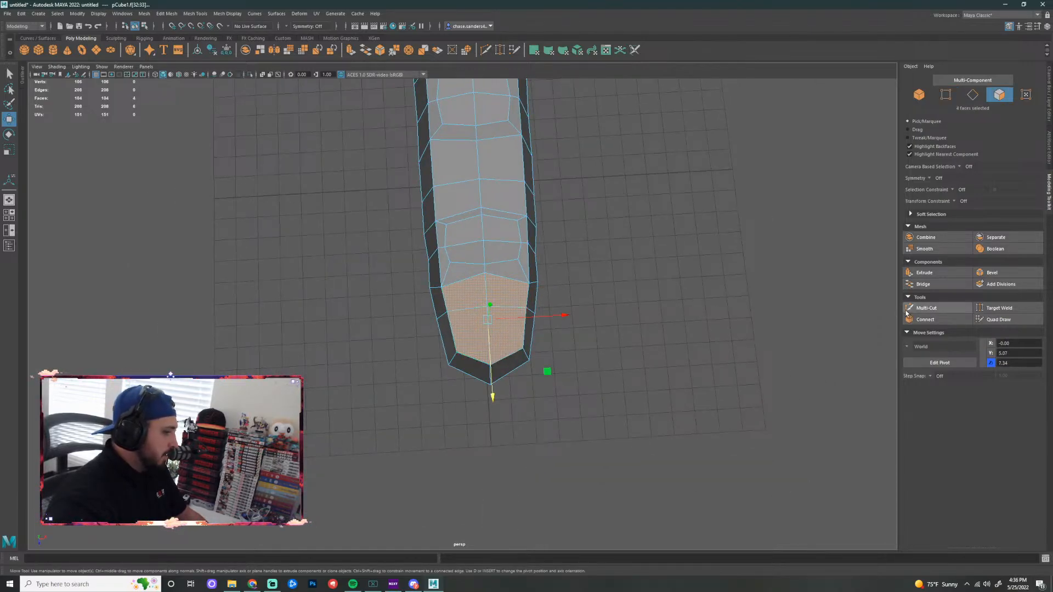
left_click(924, 272)
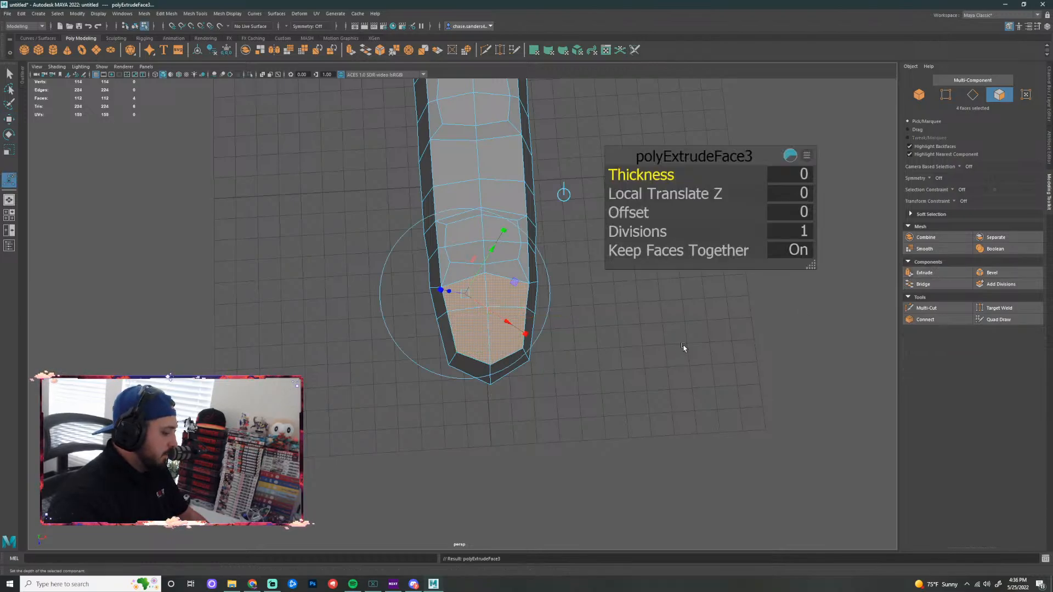
key("r")
left_click_drag(485, 322, 480, 322)
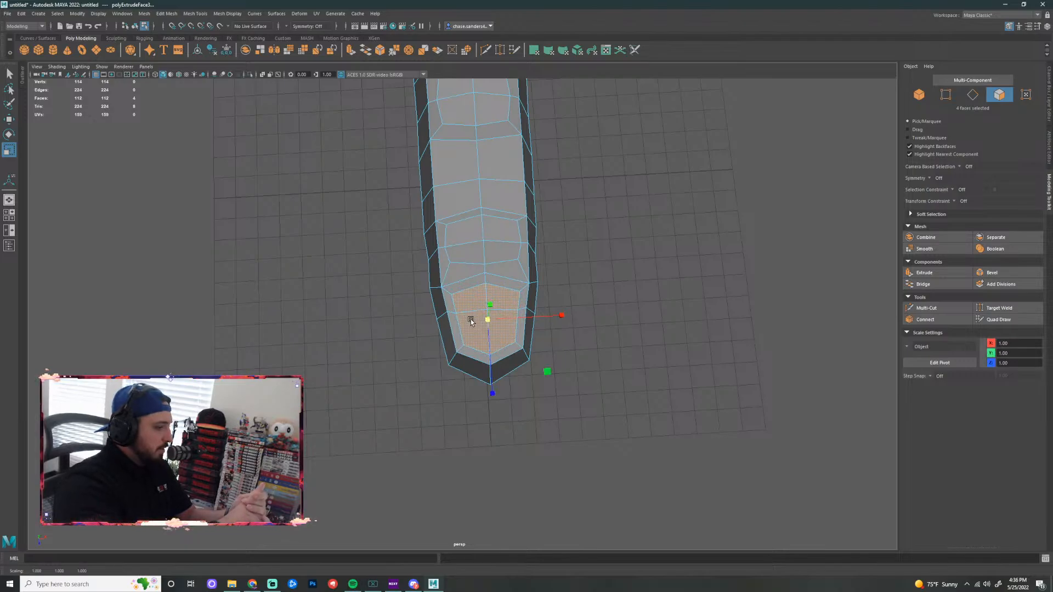
right_click_drag(488, 280, 676, 320, "alt")
left_click_drag(772, 296, 461, 223, "alt")
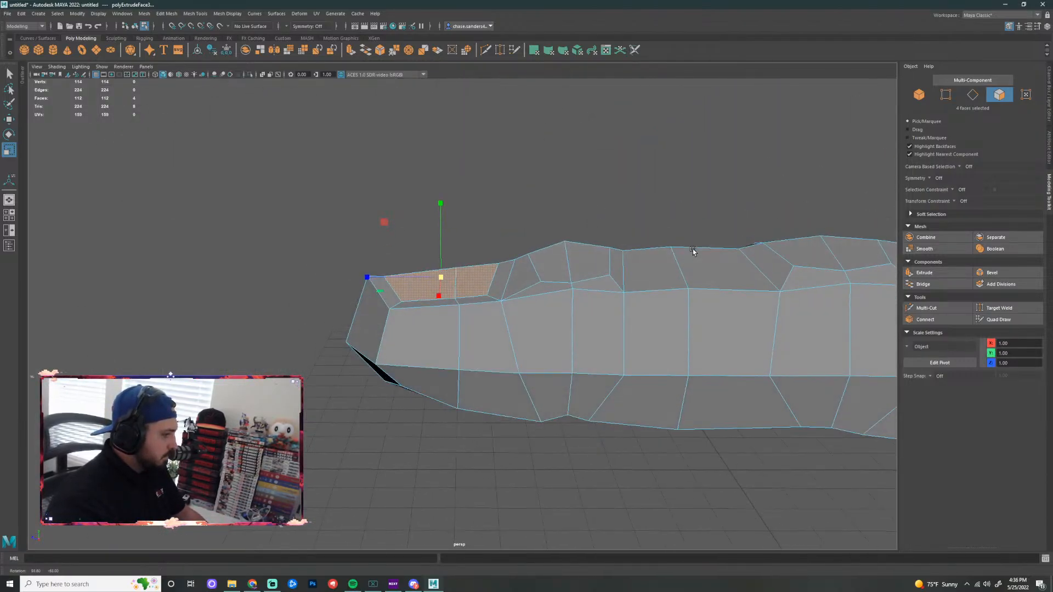
left_click_drag(441, 278, 441, 278)
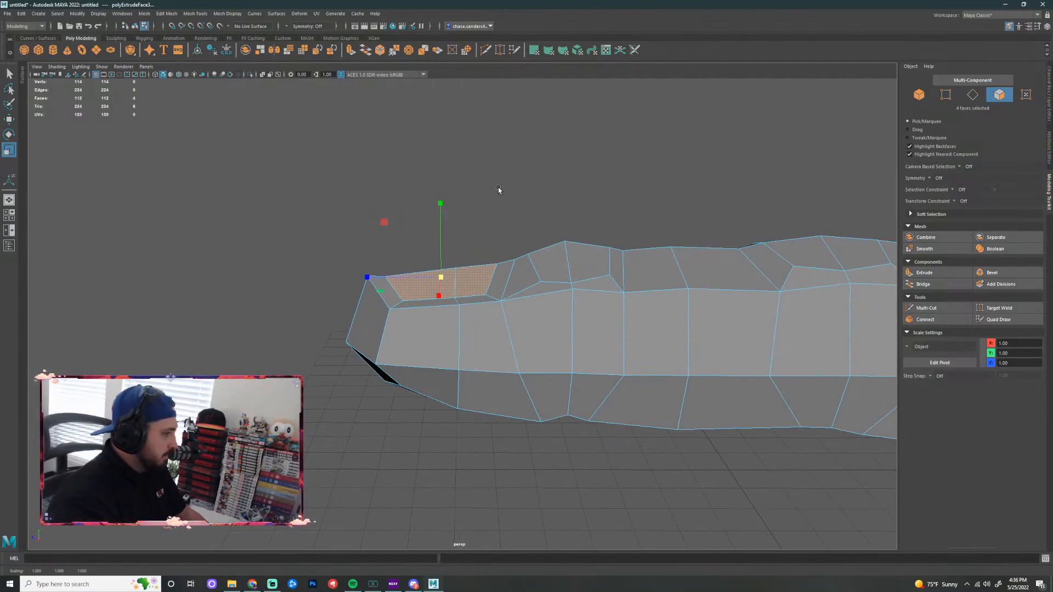
left_click_drag(500, 190, 684, 239, "alt")
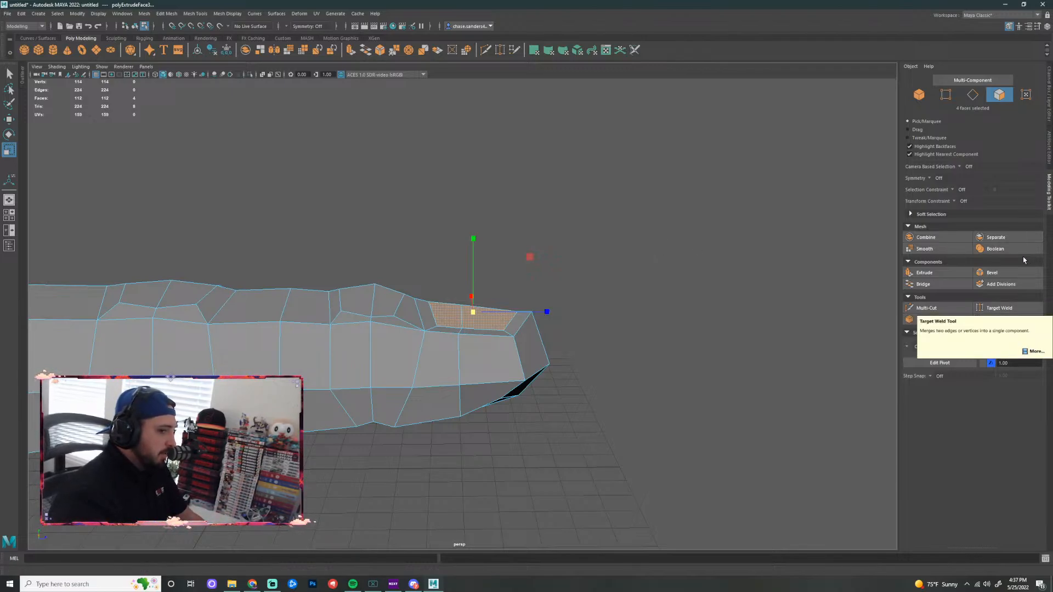
Try extruding the inset nail faces again, tilting them up at the fingertip end and raising them slightly along Y
left_click(924, 273)
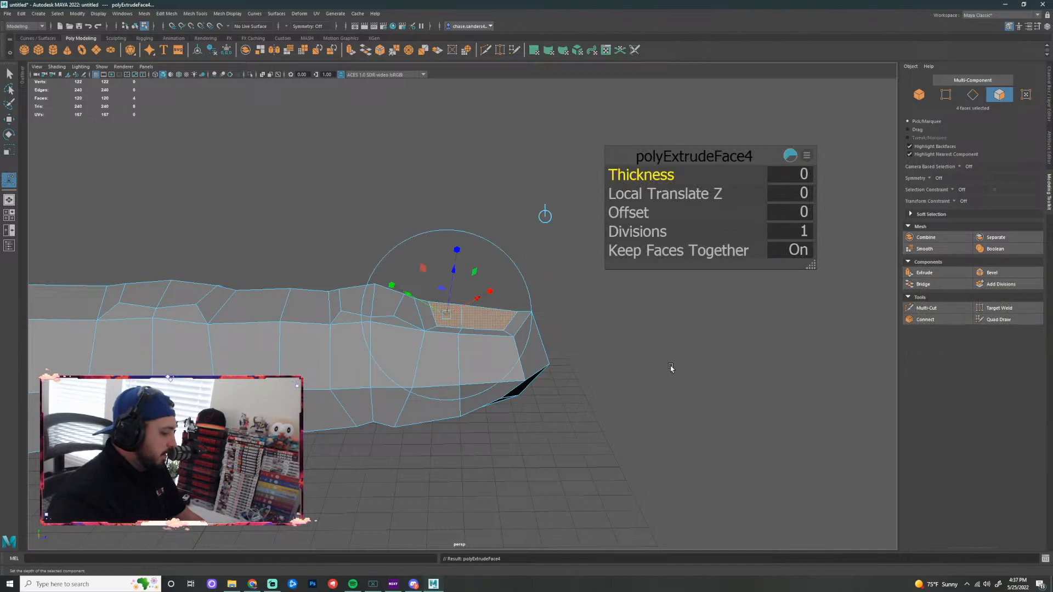
key("e")
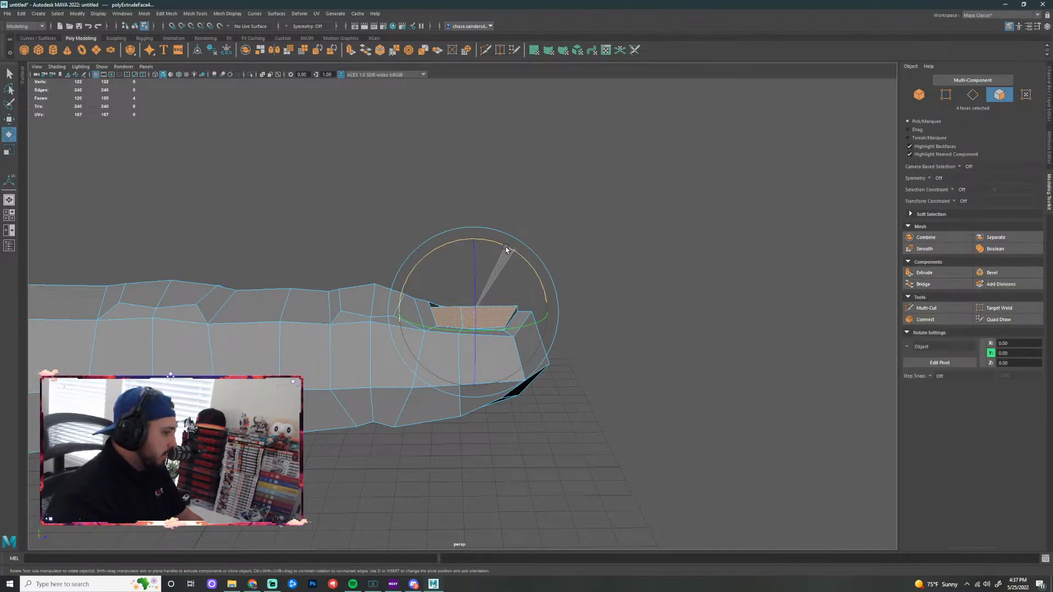
scroll(668, 320, "up", 2)
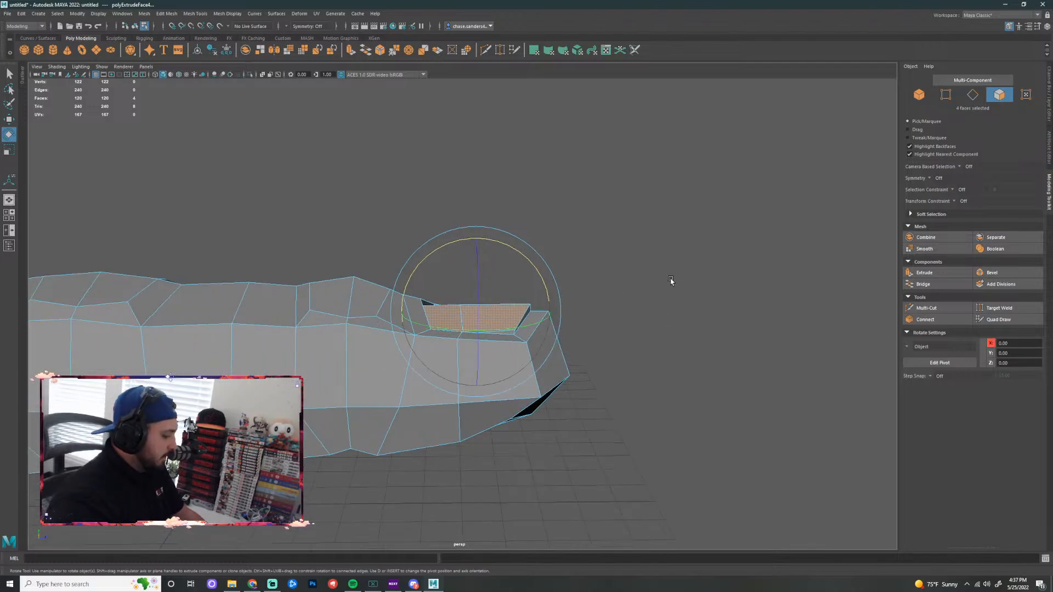
mouse_move(671, 281)
left_mouse_down("alt")
mouse_move(682, 277)
mouse_move(651, 304)
mouse_move(535, 278)
mouse_move(559, 259)
mouse_move(682, 263)
mouse_move(684, 276)
mouse_move(675, 263)
left_mouse_up("alt")
key("w")
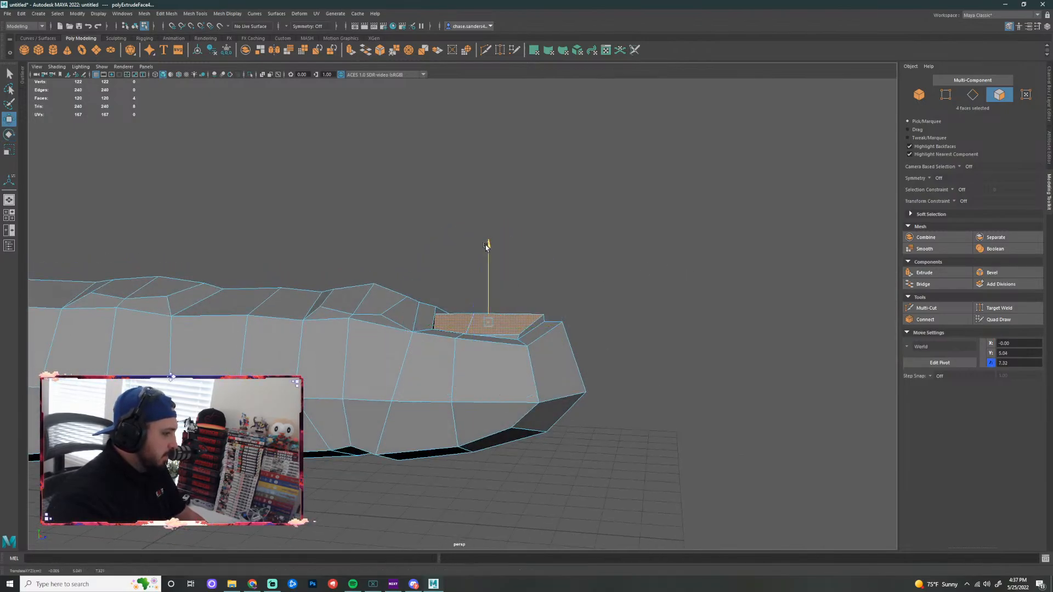
left_click_drag(486, 247, 489, 242)
left_click_drag(572, 268, 639, 256, "alt")
left_click_drag(553, 222, 588, 203)
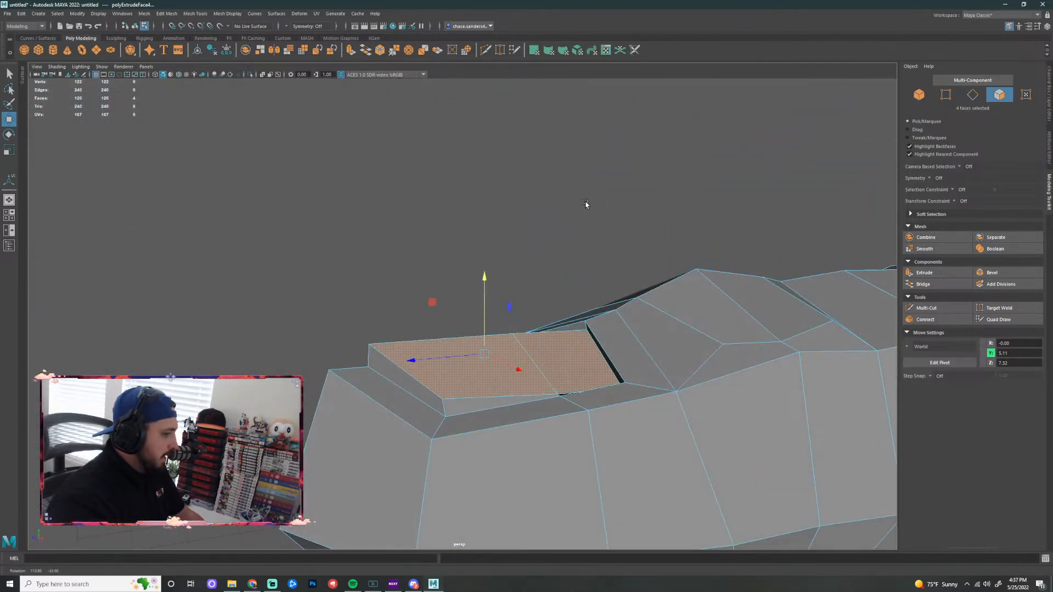
left_click_drag(533, 247, 611, 218, "alt")
Raise the nail's middle centre-line vertex slightly along Y
right_click_drag(503, 300, 479, 301)
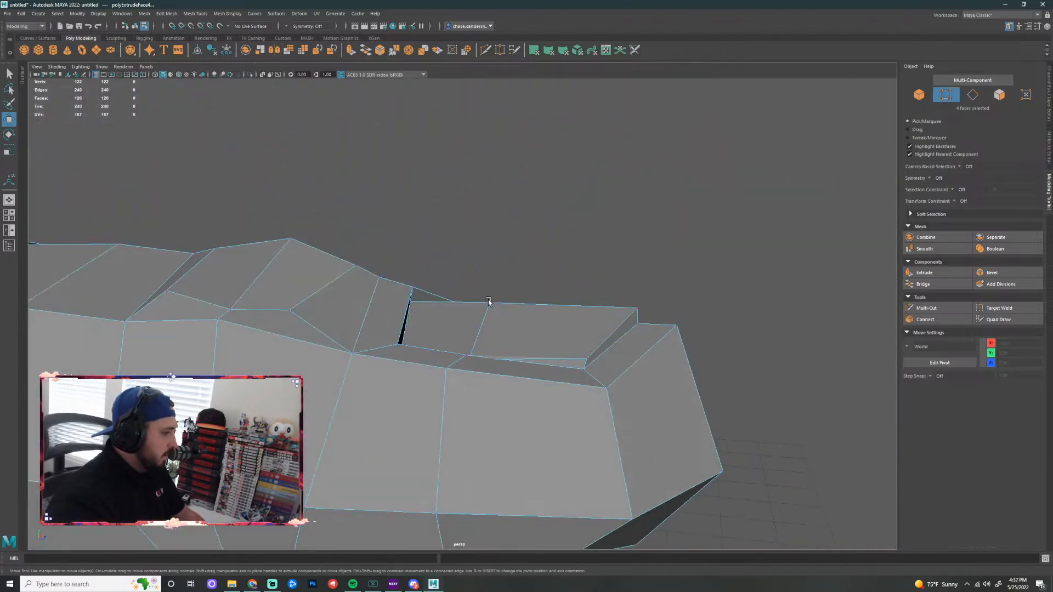
left_click(490, 302)
left_click_drag(491, 230, 490, 224)
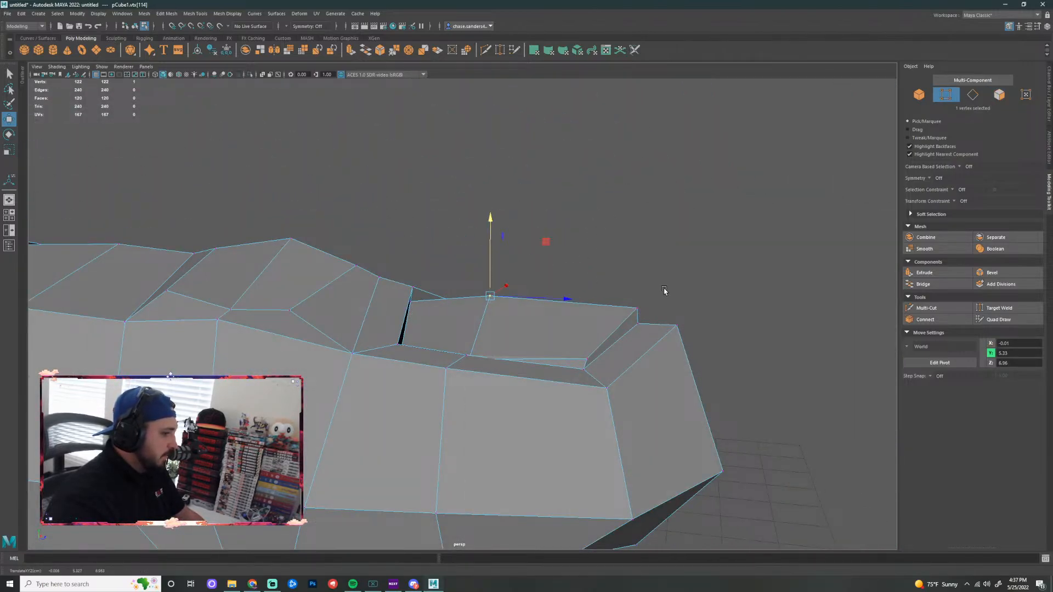
right_click_drag(665, 290, 698, 296, "alt")
left_click(766, 276)
right_click_drag(766, 276, 713, 282, "alt")
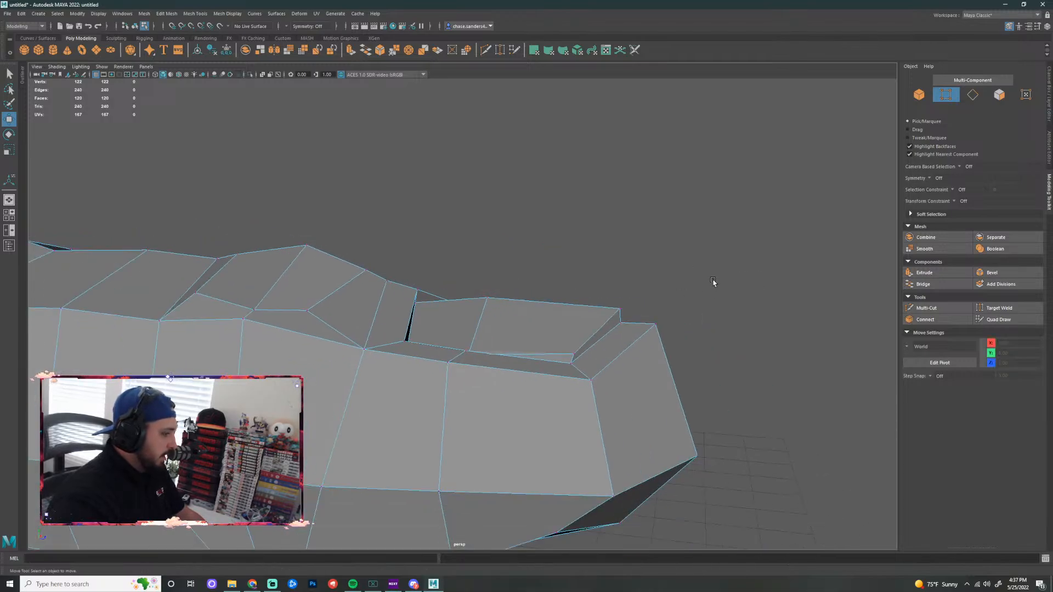
left_click_drag(720, 279, 702, 319, "alt")
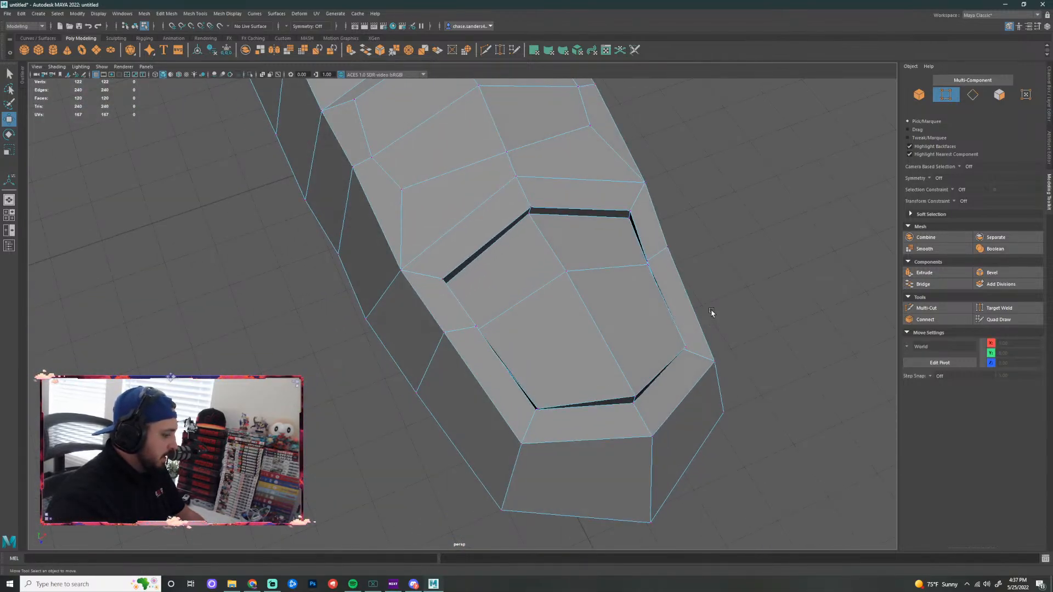
Examine the nail and fingertip in smooth preview from above and from the side
key("3")
right_click_drag(560, 282, 594, 270)
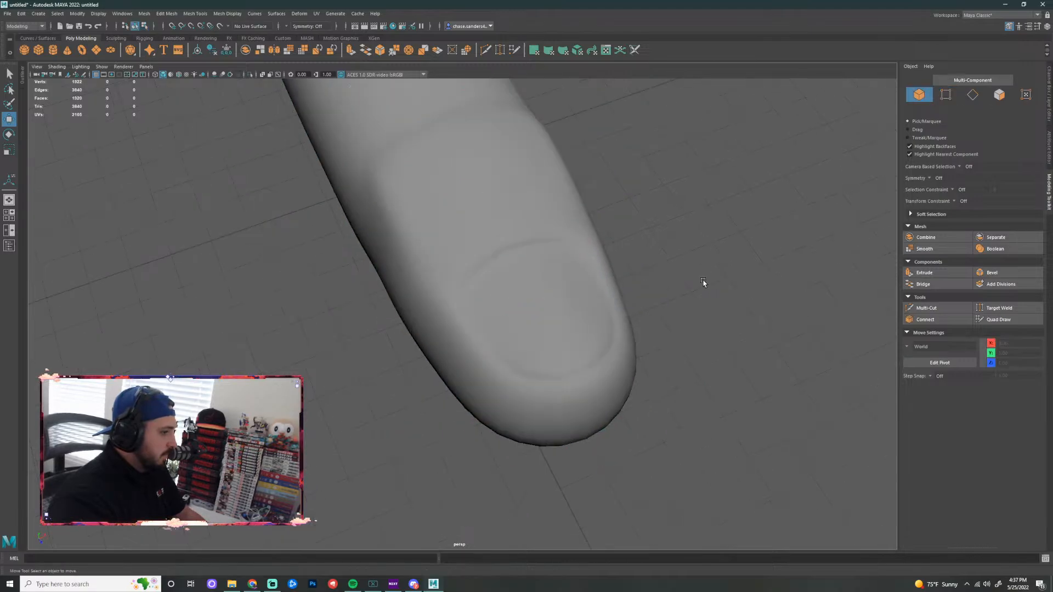
left_click_drag(706, 285, 554, 353, "alt")
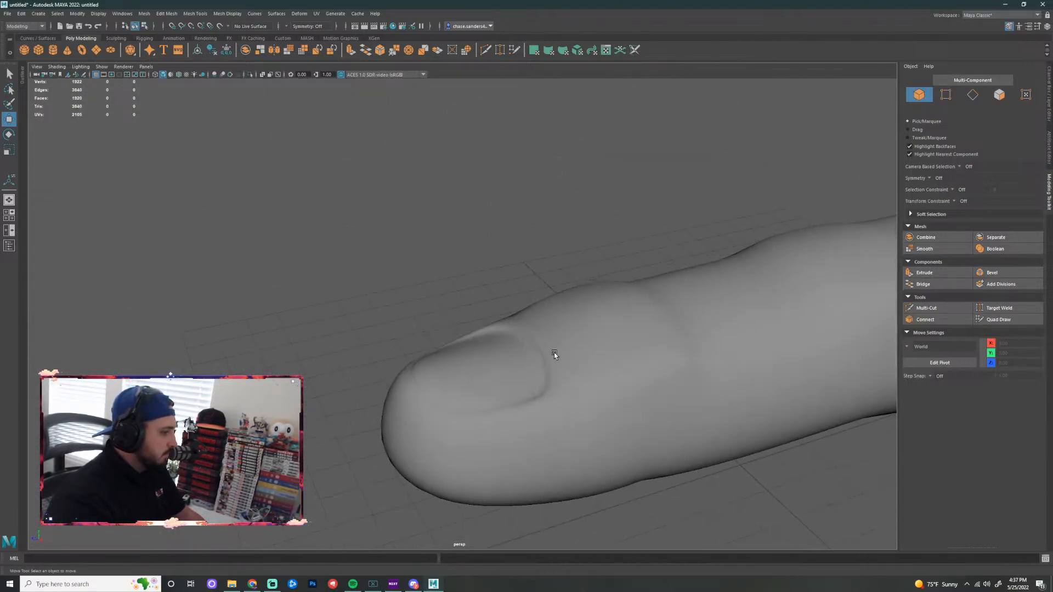
left_click_drag(449, 404, 507, 427, "alt")
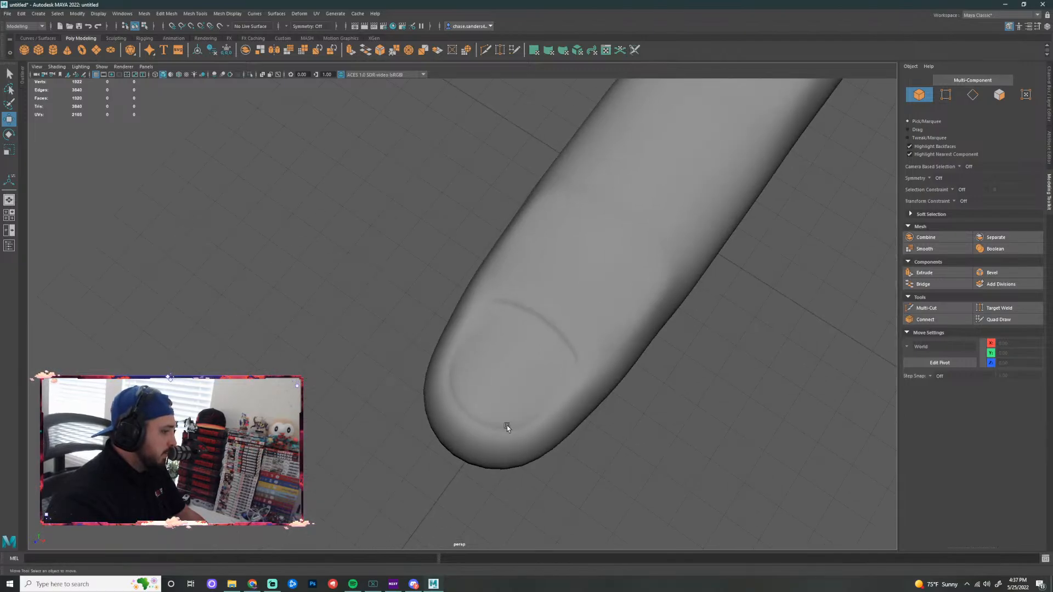
left_click(602, 381)
right_click_drag(693, 390, 644, 385, "alt")
left_click(645, 391)
left_click_drag(648, 406, 427, 337, "alt")
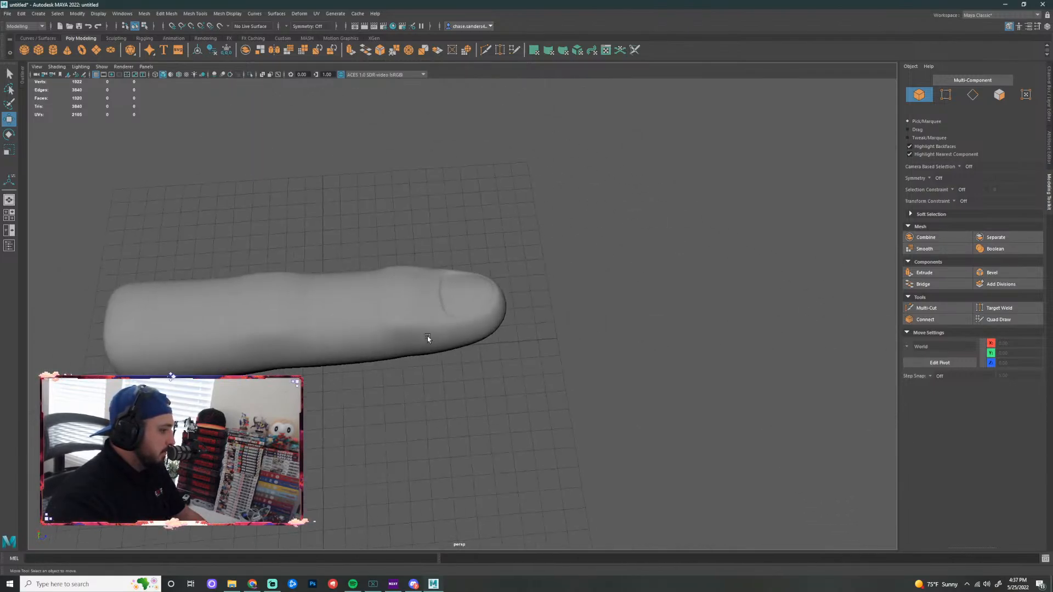
left_click(426, 337)
Return to the unsmoothed mesh and undo the raised nail extrusion and the inward scaling of its inset
key("1")
scroll(556, 320, "up", 3)
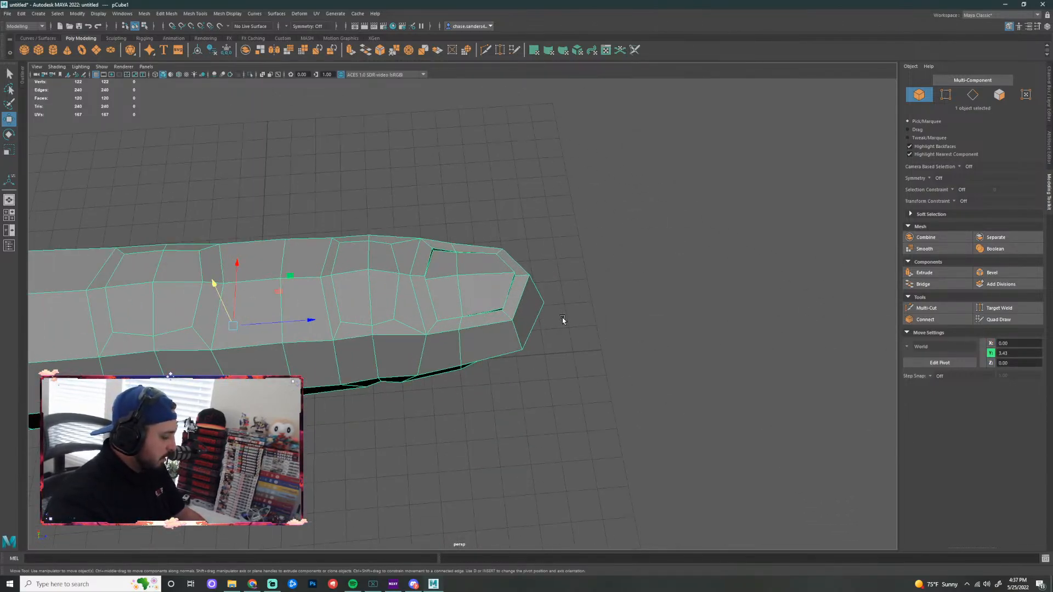
scroll(571, 319, "up", 2)
left_click_drag(604, 313, 515, 255, "alt")
scroll(572, 321, "up", 4)
key("ctrl+z")
key("ctrl+z")
key("ctrl+z")
key("ctrl+z")
key("ctrl+z")
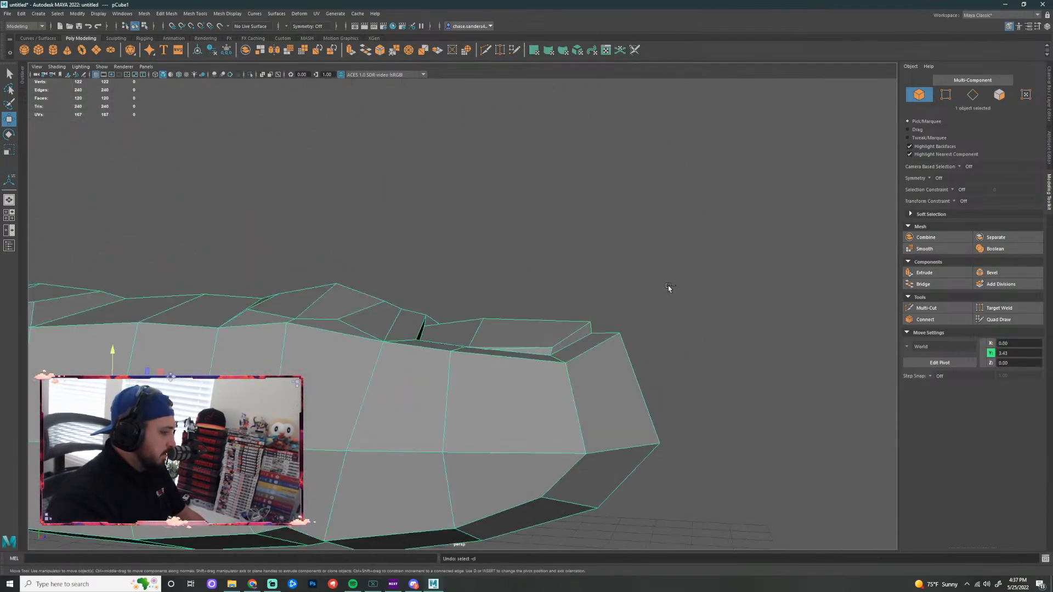
key("ctrl+z")
key("ctrl+z")
key("ctrl+z")
key("ctrl+z")
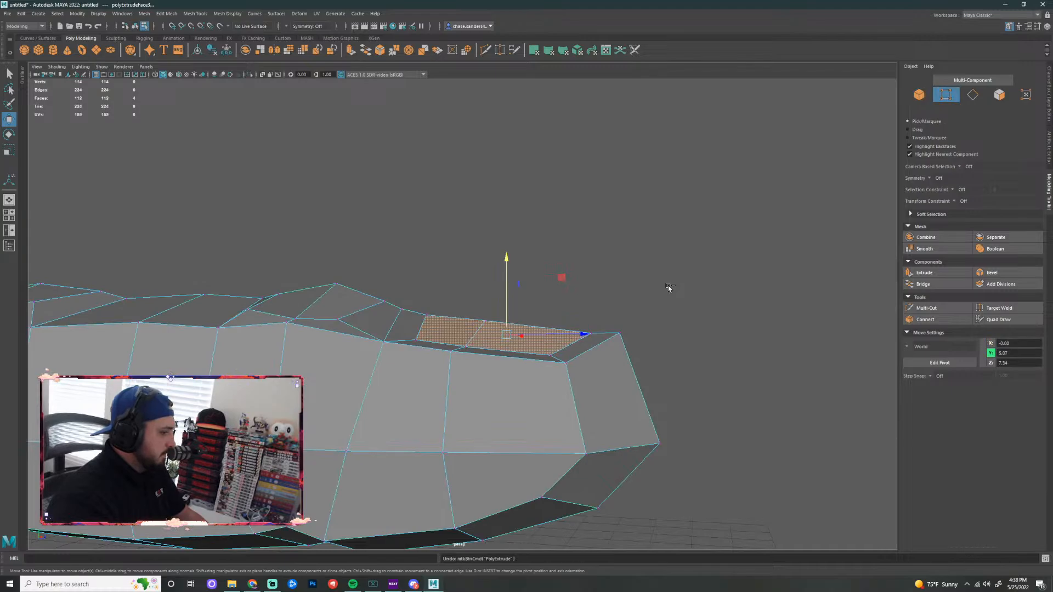
key("ctrl+z")
key("ctrl+z")
key("ctrl+z")
key("ctrl+z")
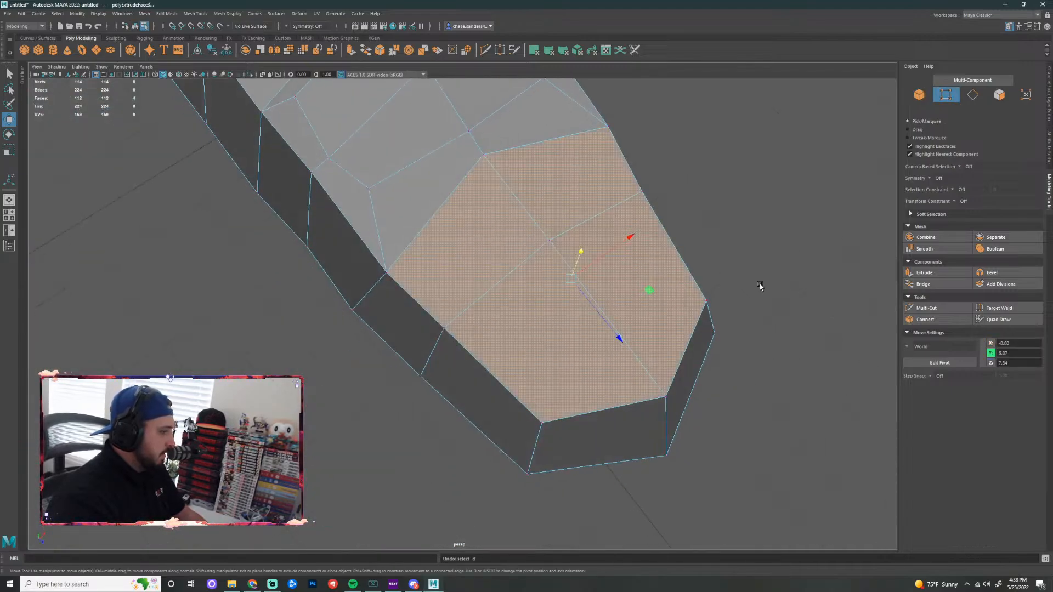
Check the fingertip briefly in smooth preview and undo the remaining extrusion of the upper fingertip faces
left_click(760, 286)
left_click(549, 241)
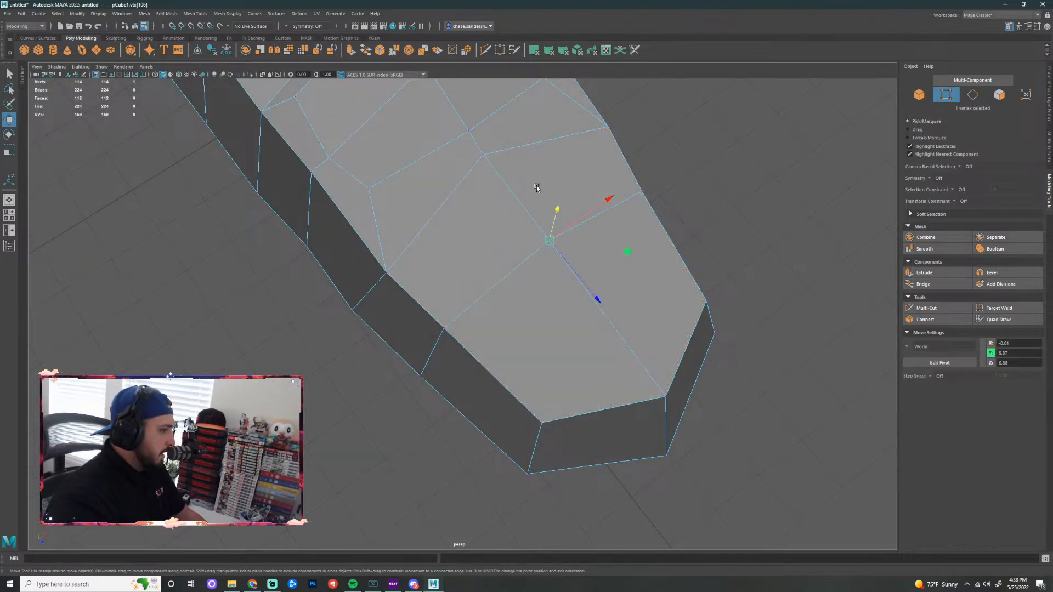
key("3")
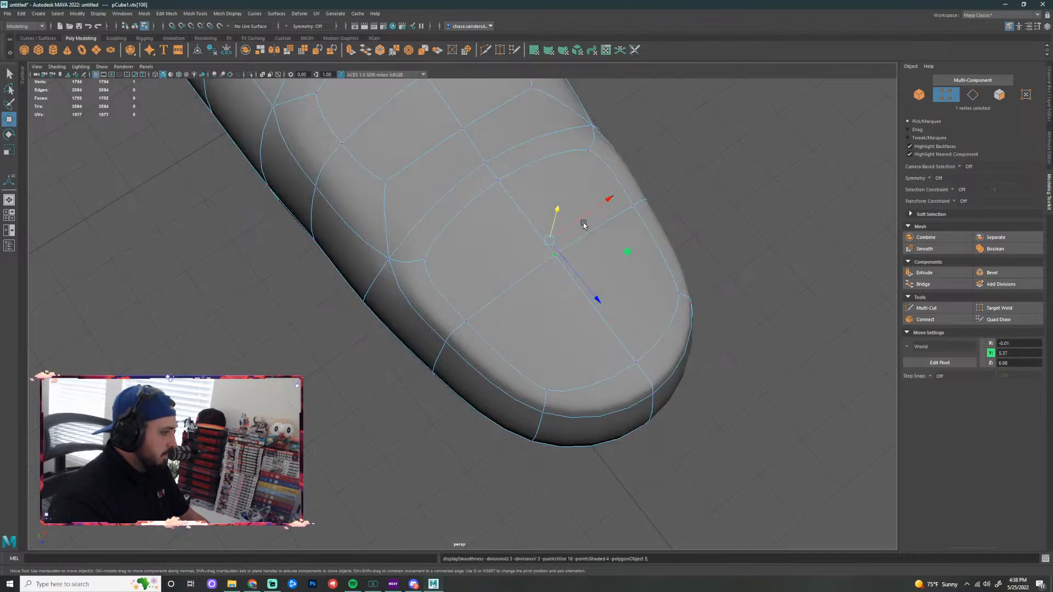
key("1")
key("ctrl+z")
key("ctrl+z")
key("ctrl+z")
key("ctrl+z")
key("ctrl+z")
key("ctrl+z")
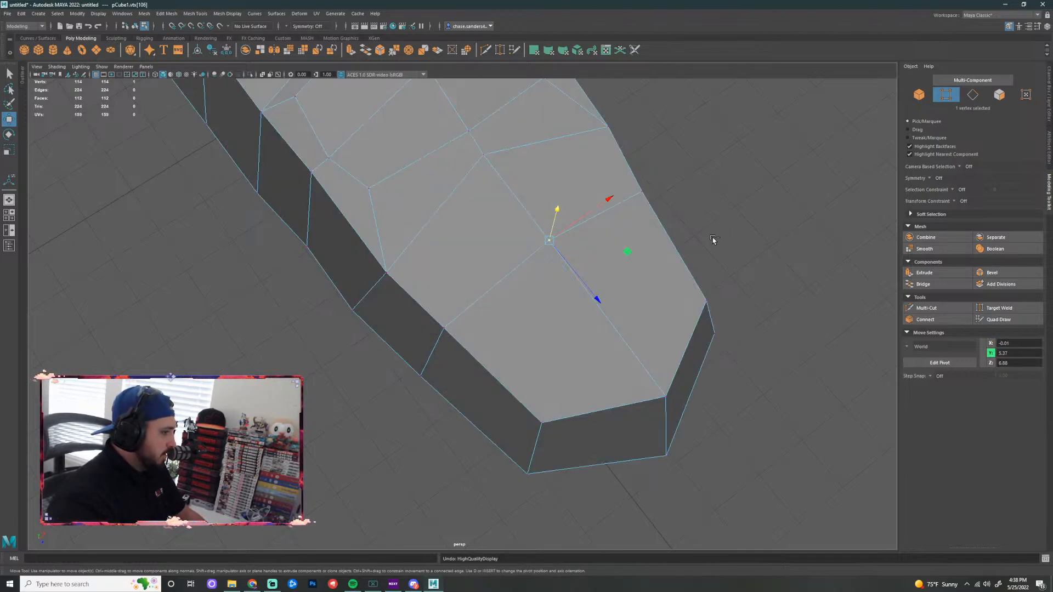
key("ctrl+z")
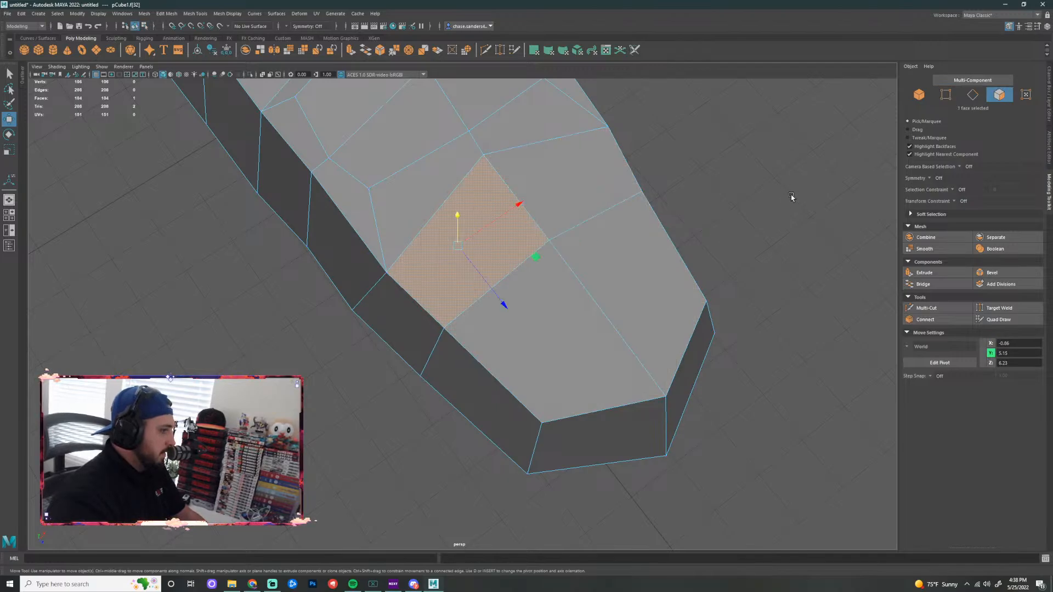
Extrude the four upper fingertip faces and scale them uniformly inward to form the nail's inset
left_click(792, 198)
left_click(491, 241)
left_click(567, 192, "shift")
left_click(608, 257, "shift")
left_click(537, 329, "shift")
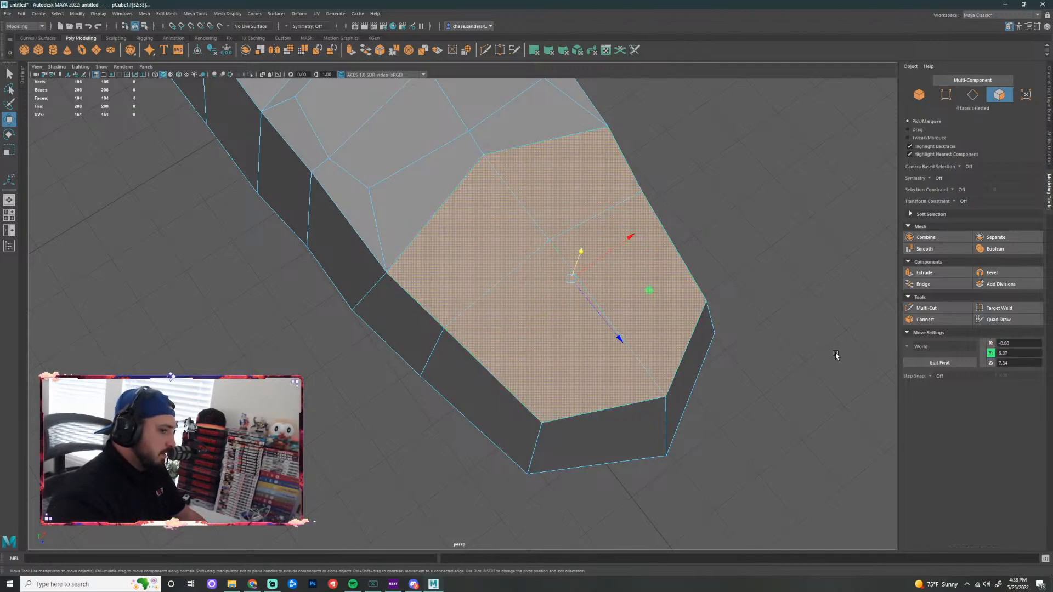
left_click(924, 272)
key("r")
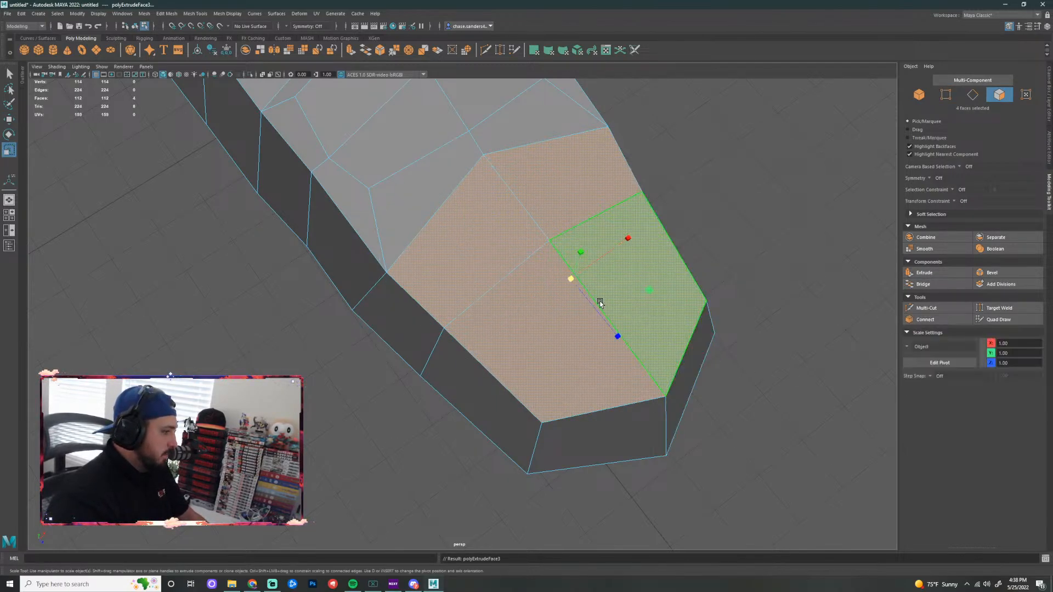
left_click_drag(568, 284, 532, 290)
left_click_drag(751, 266, 759, 295, "alt")
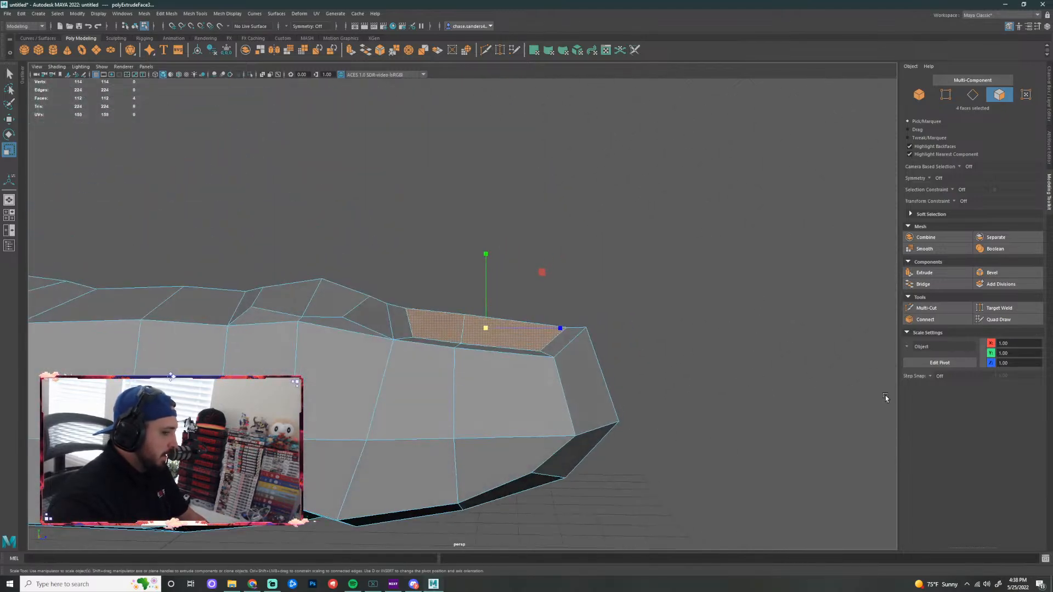
Extrude the inset nail faces again and rotate them about X so the fingertip end lifts
left_click(924, 272)
key("e")
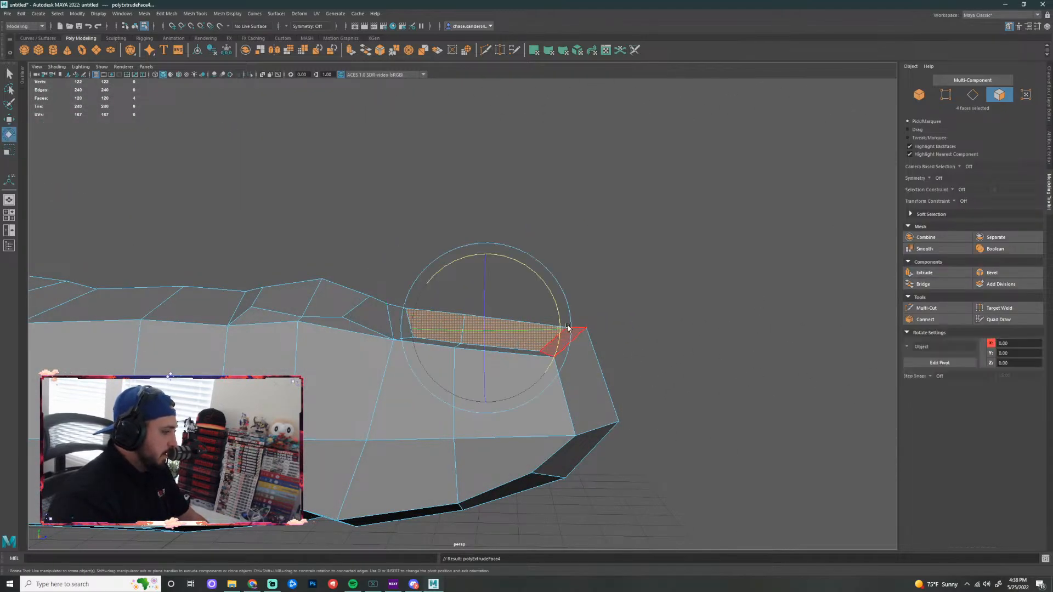
left_click_drag(534, 272, 527, 262)
left_click(693, 275)
Examine the nail on the whole finger in smooth preview from above
left_click_drag(710, 278, 549, 404, "alt")
key("3")
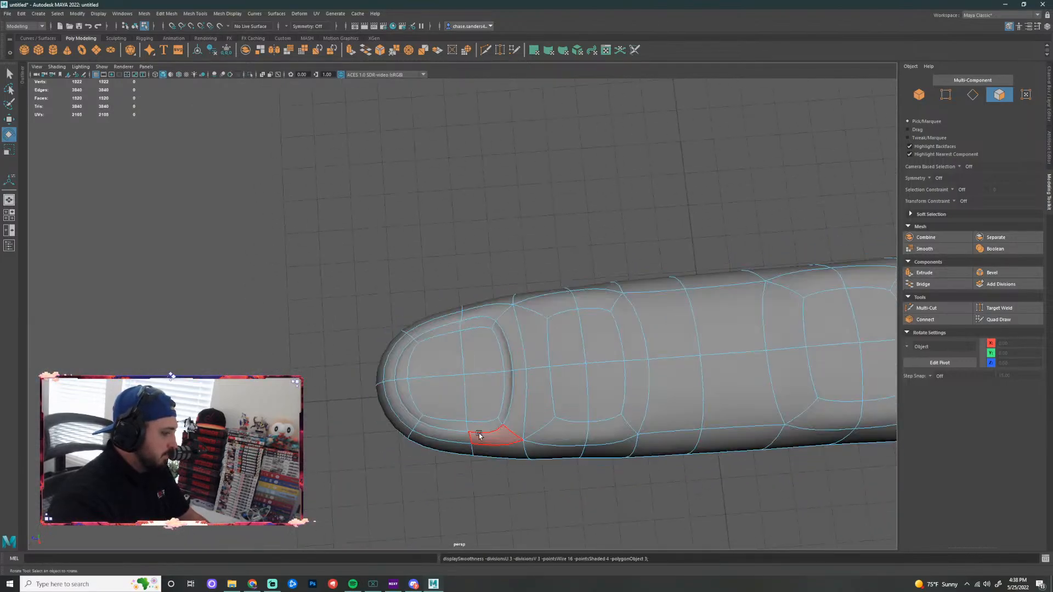
right_click_drag(476, 363, 515, 346)
left_click(511, 263)
left_click_drag(512, 263, 434, 350, "alt")
left_click(499, 348)
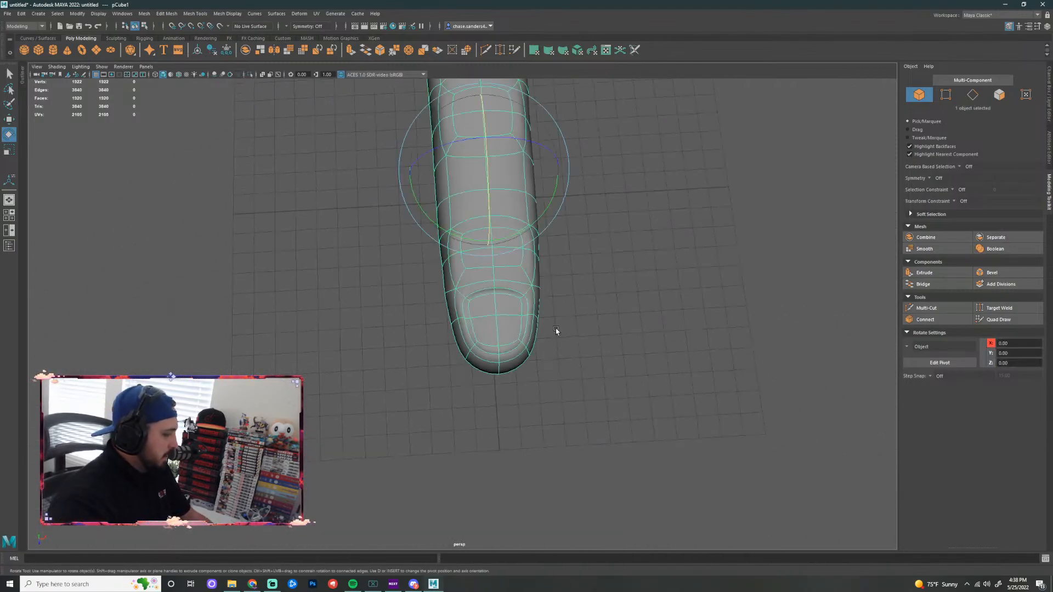
Extrude the two front faces of the nail and move them along Z past the fingertip
key("1")
scroll(597, 325, "up", 2)
left_click_drag(547, 361, 604, 335, "alt")
right_click_drag(605, 336, 606, 360)
left_click(610, 337)
left_click_drag(672, 332, 549, 384, "alt")
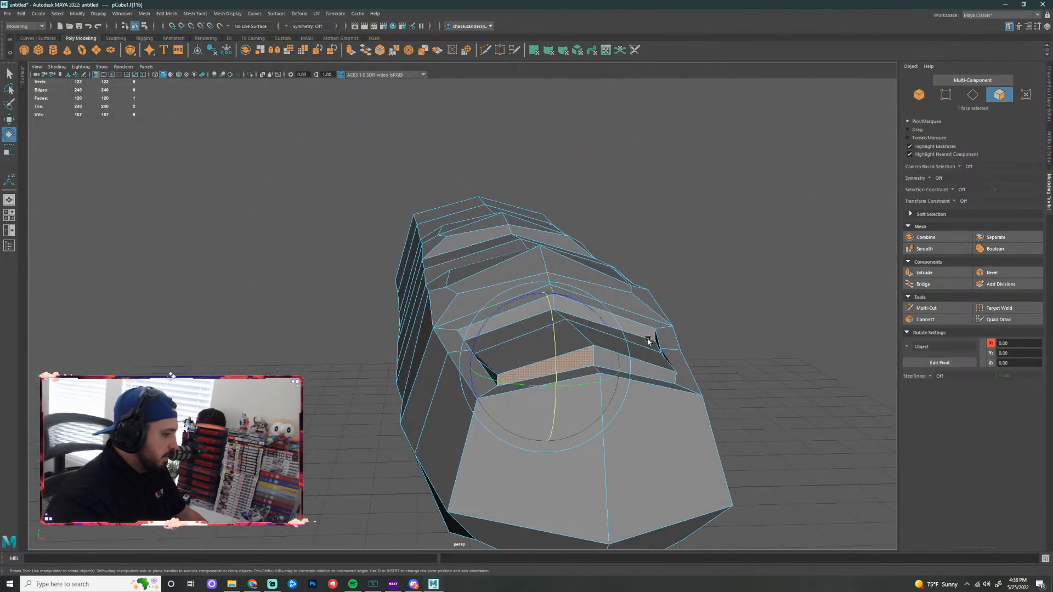
left_click(647, 365, "shift")
left_click_drag(661, 391, 817, 360, "alt")
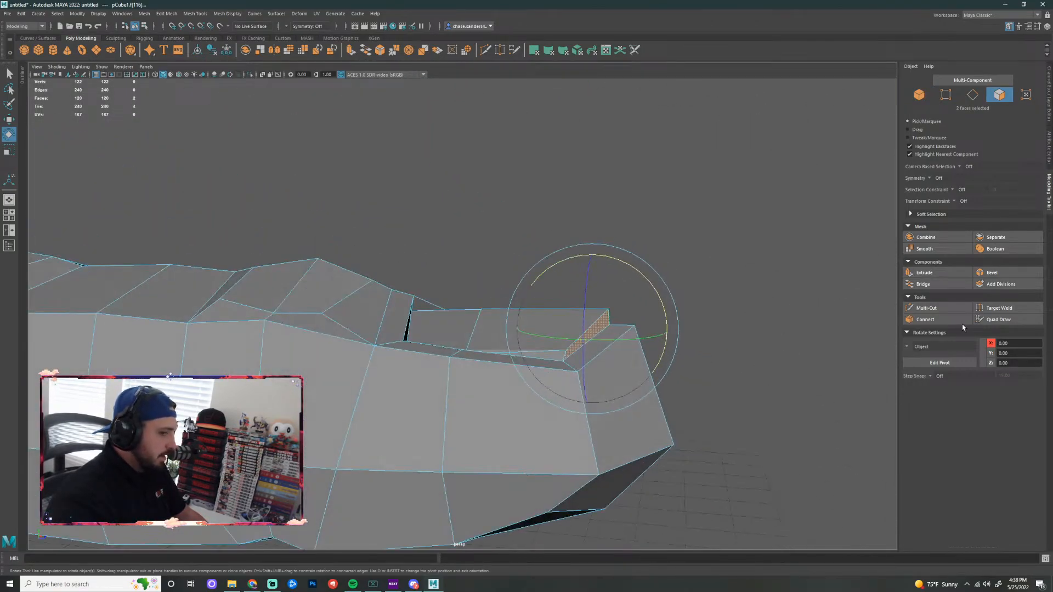
left_click(924, 273)
key("w")
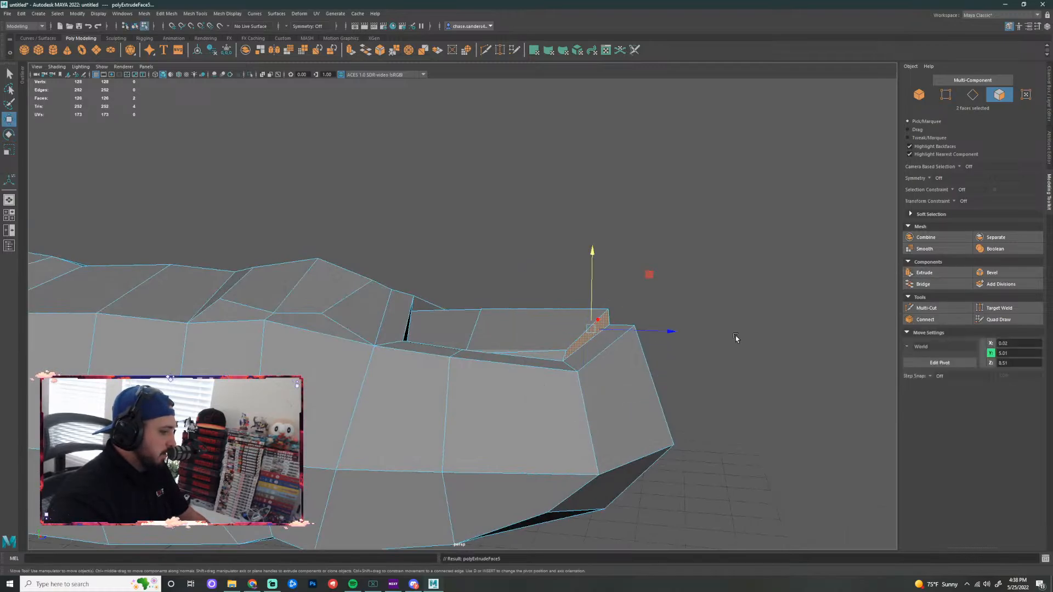
left_click_drag(676, 333, 734, 334)
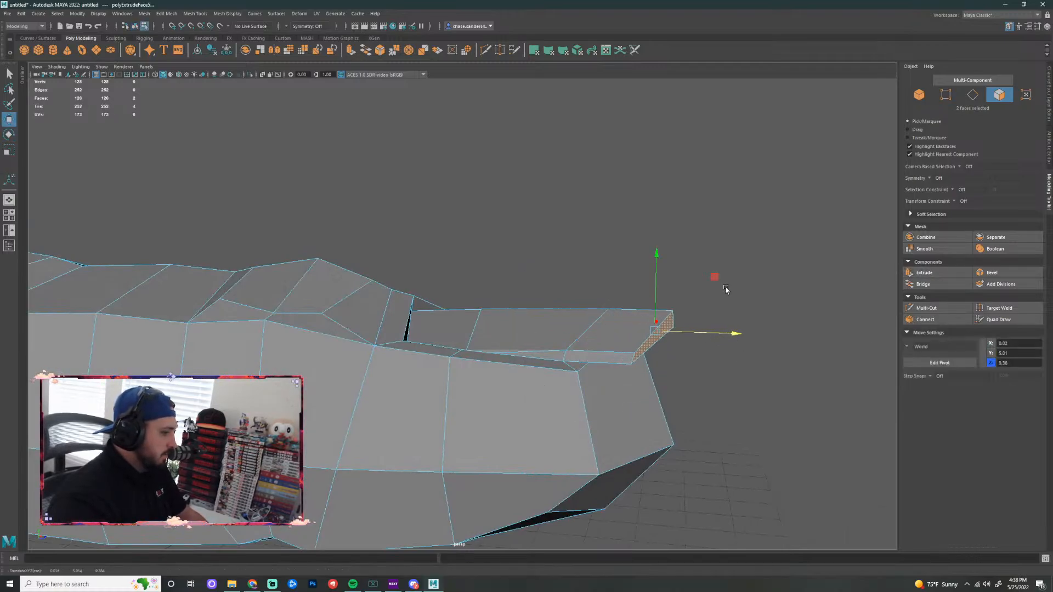
Scale the extruded nail end along Z to flatten its point
left_click_drag(752, 262, 700, 315, "alt")
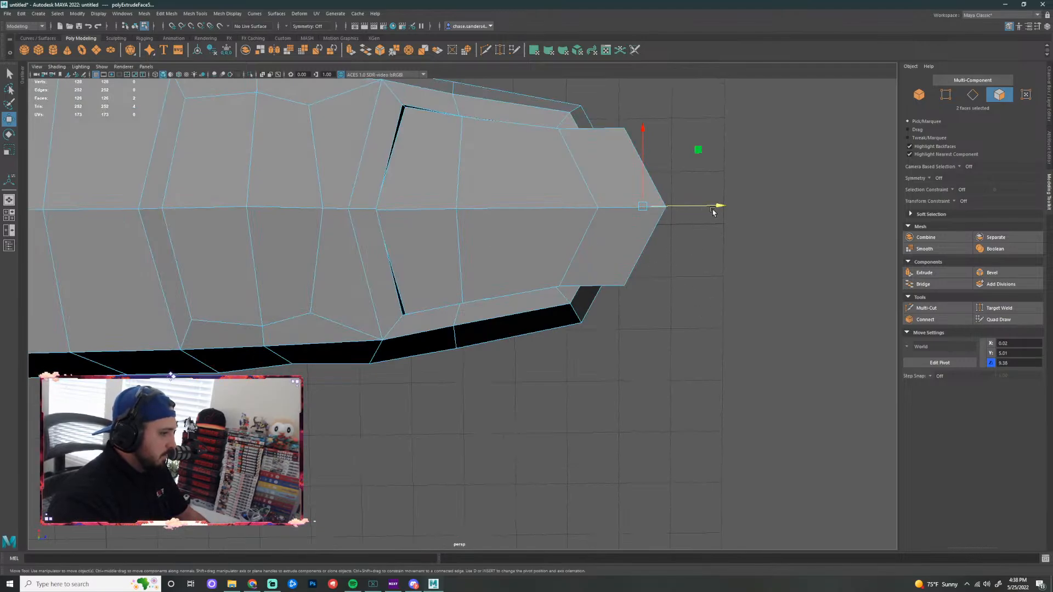
key("r")
left_click_drag(718, 209, 702, 211)
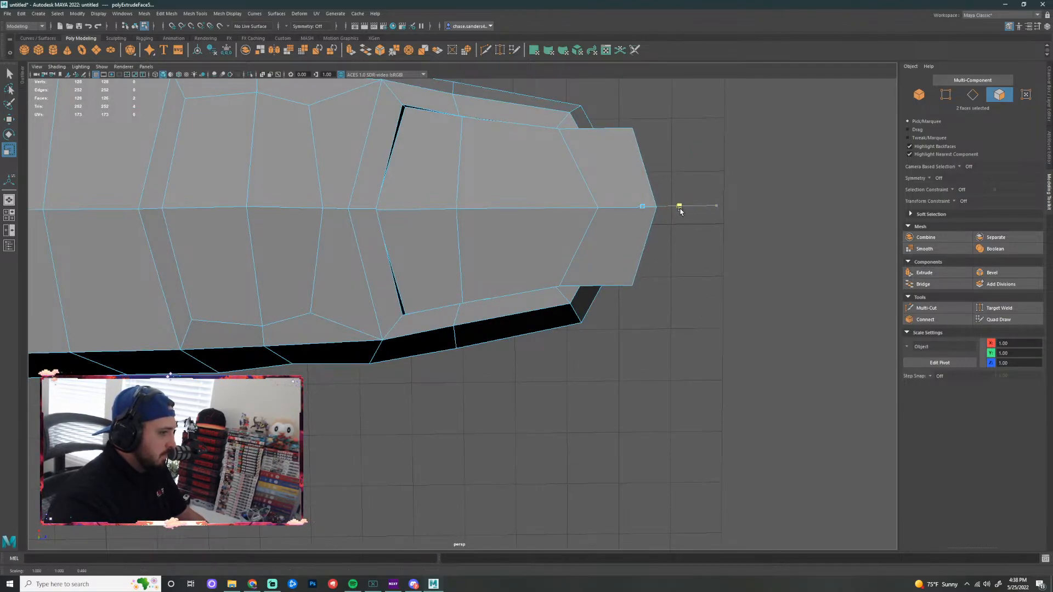
left_click(686, 252)
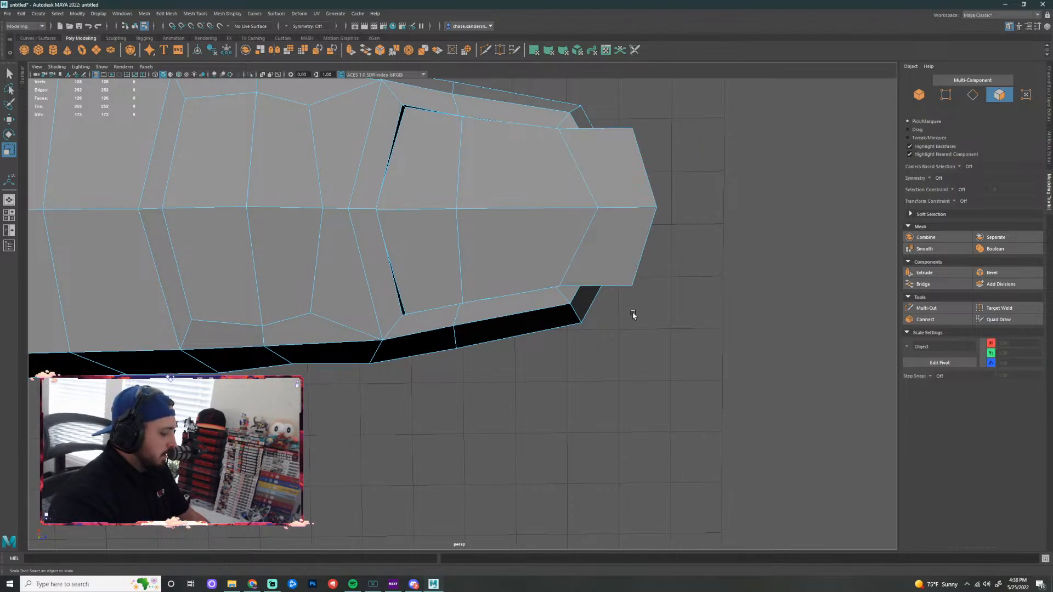
Examine the overhanging nail in smooth preview from above and from the side
key("3")
key("F8")
scroll(645, 296, "down", 2)
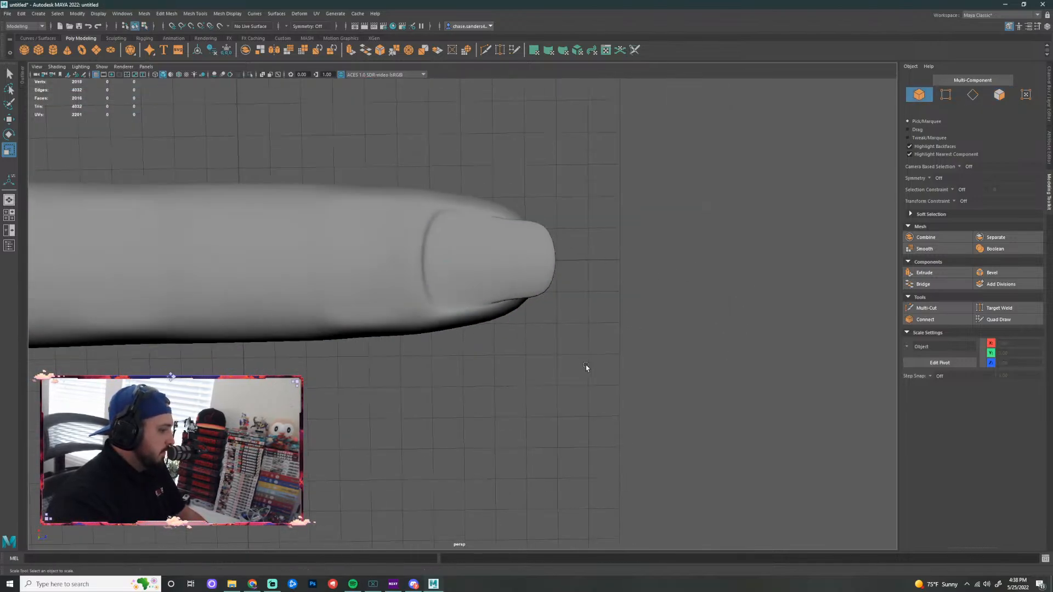
left_click_drag(588, 360, 491, 313, "alt")
left_click_drag(585, 296, 780, 301, "alt")
scroll(617, 352, "up", 1)
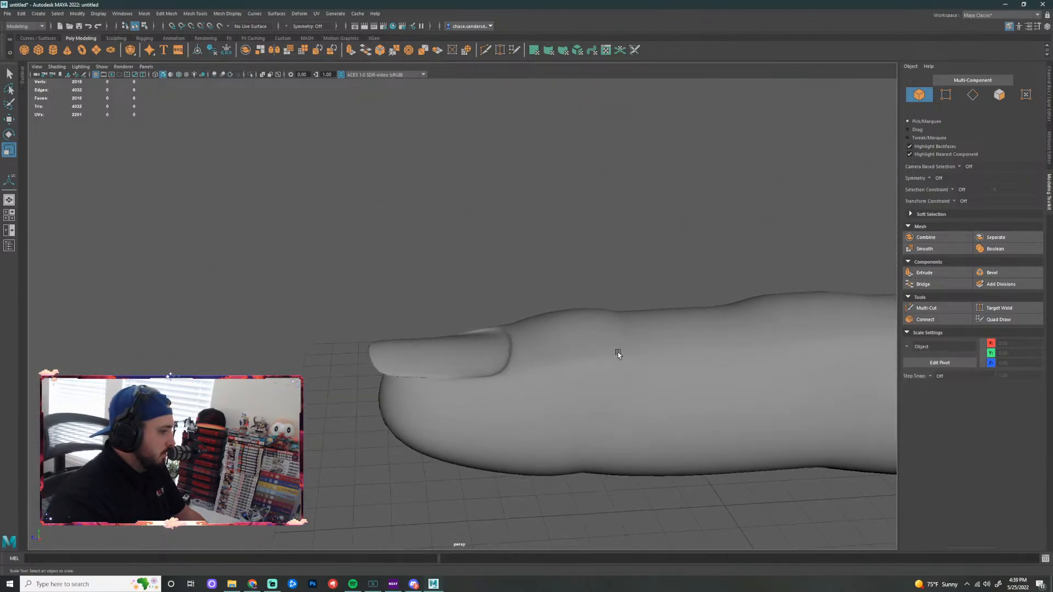
Move the nail's centre ridge upward by its vertices in smooth preview
left_click(618, 352)
scroll(463, 364, "up", 2)
right_click_drag(426, 352, 392, 366)
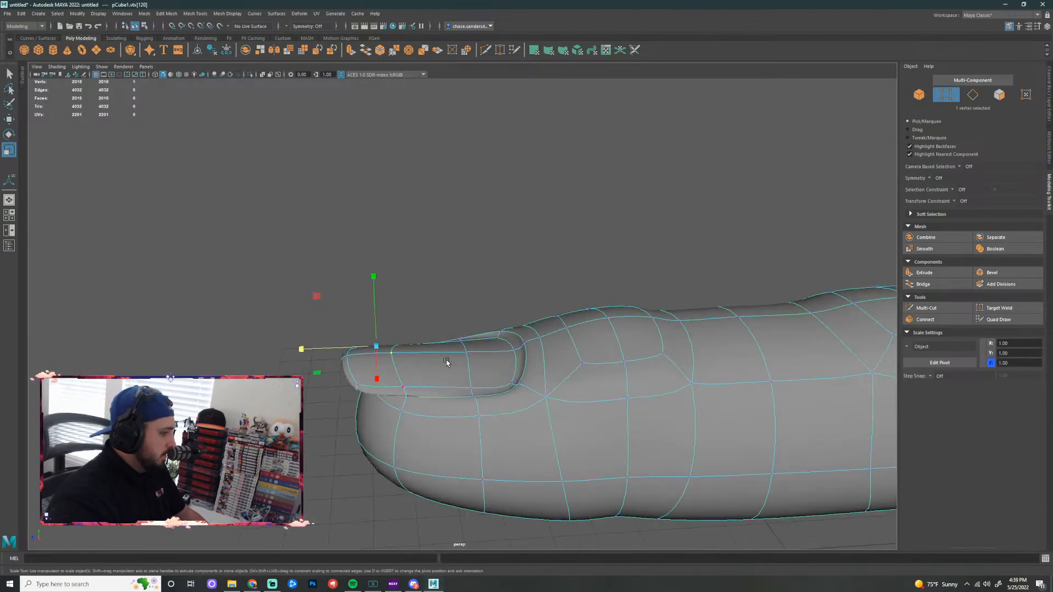
key("w")
left_click_drag(431, 278, 432, 248)
left_click_drag(506, 242, 683, 365, "alt")
left_click(684, 365)
Raise the nail's two centre ridge vertices along Y on the unsmoothed mesh and check the nail from above
left_click_drag(513, 366, 505, 303, "alt")
left_click(503, 347)
key("1")
scroll(533, 301, "up", 2)
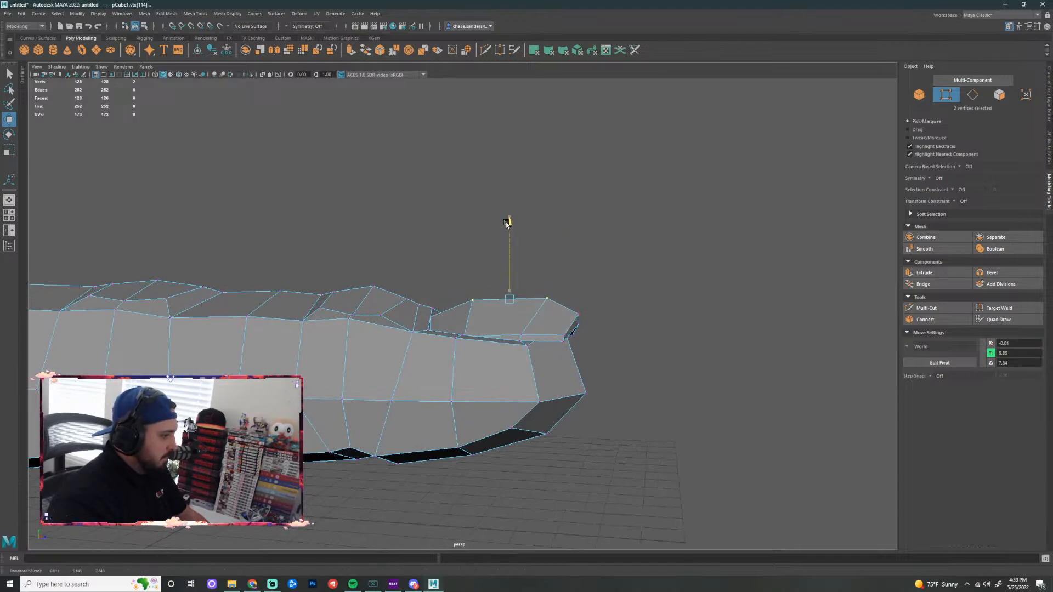
left_click(505, 223)
left_click_drag(505, 224, 465, 344, "alt")
right_click_drag(466, 345, 510, 307)
left_click_drag(630, 294, 606, 377, "alt")
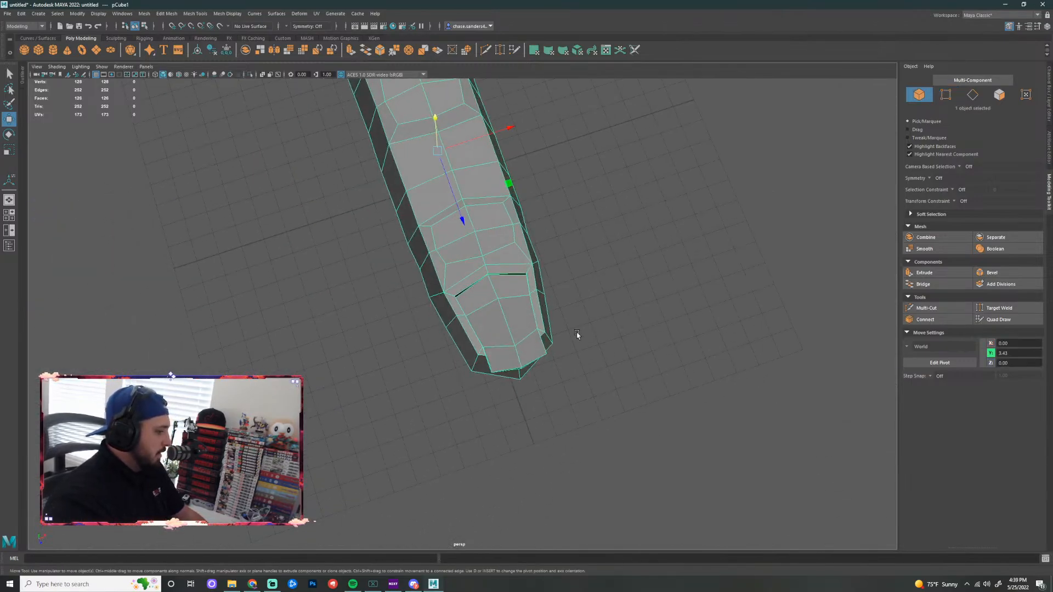
Undo the nail's ridge vertex moves, the end scaling and the extrusion of its front faces
key("ctrl+z")
left_click_drag(577, 335, 530, 319, "alt")
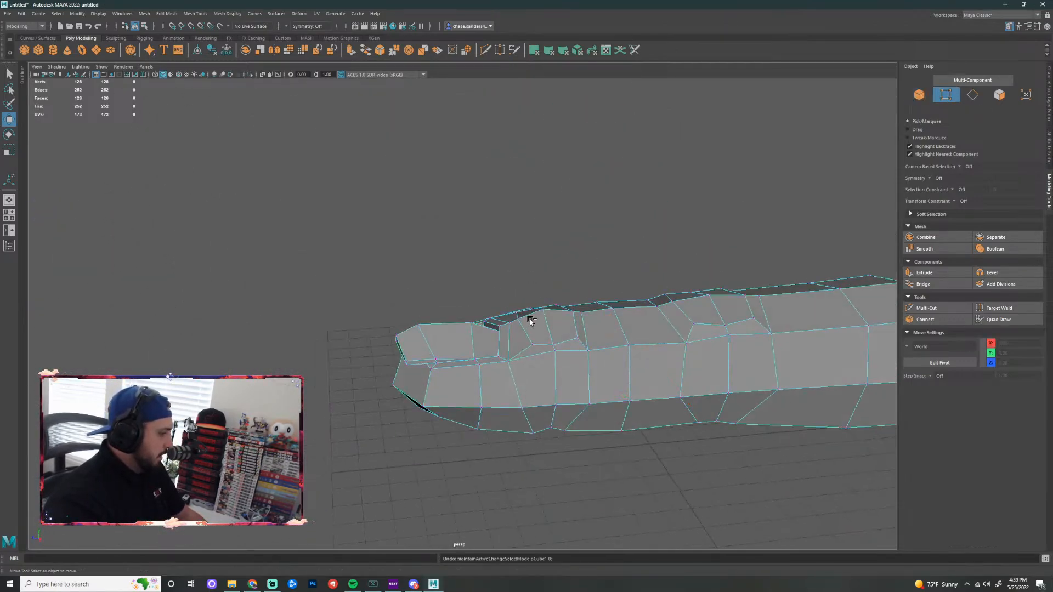
key("ctrl+z")
key("ctrl+z")
key("ctrl+z")
key("ctrl+z")
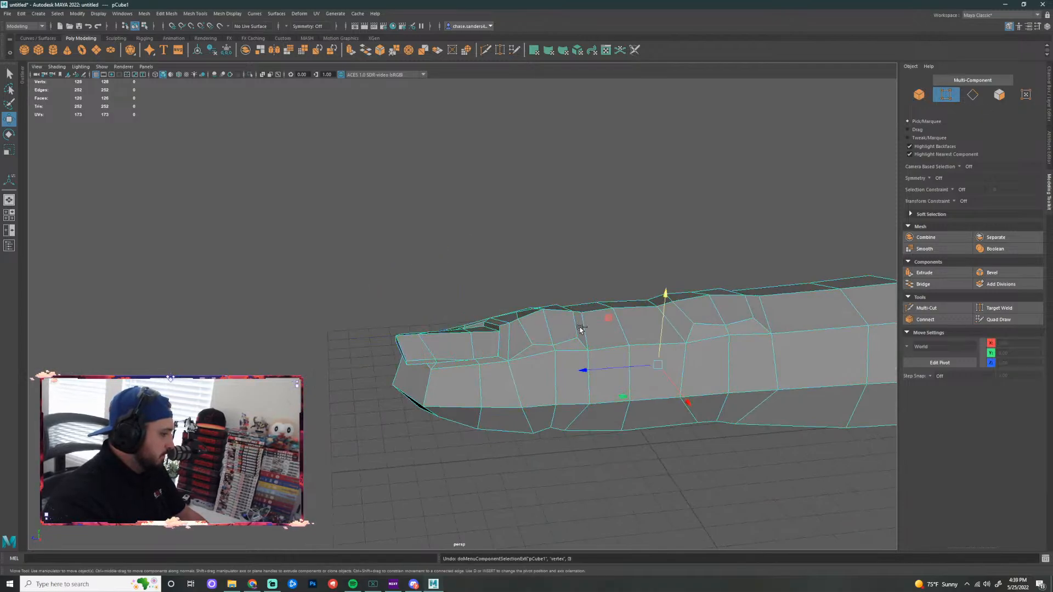
key("ctrl+z")
key("ctrl+z")
key("ctrl+z")
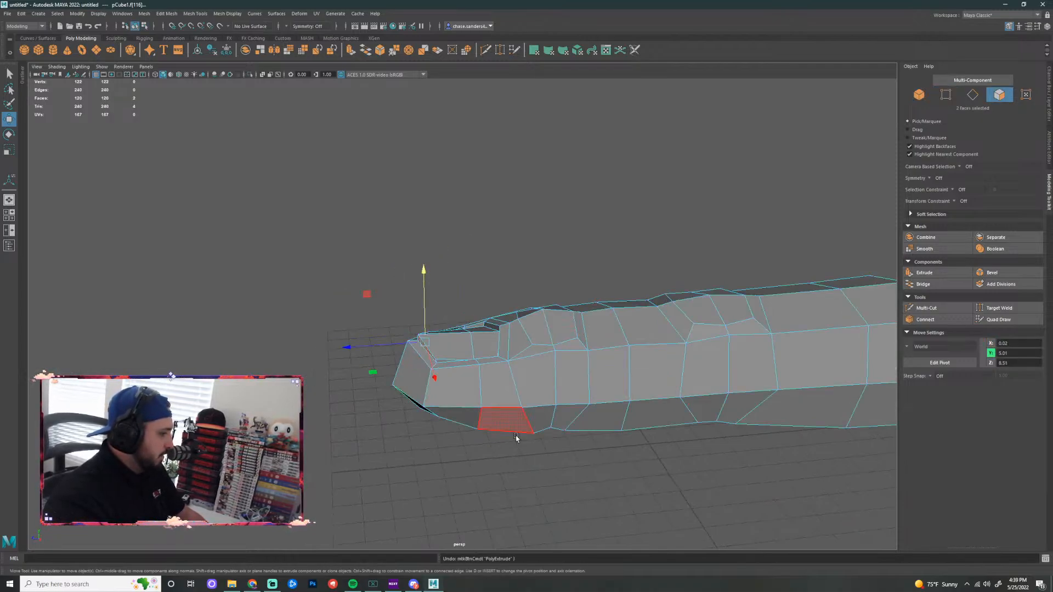
Raise the middle vertex on the nail's centre ridge slightly along Y
left_click(527, 466)
left_click_drag(528, 466, 584, 472, "alt")
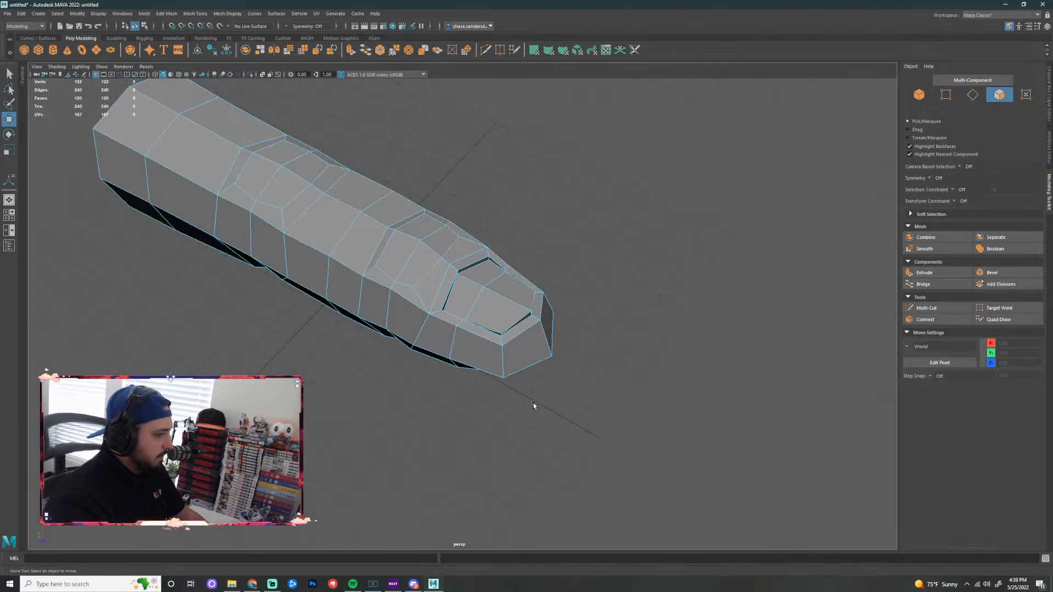
left_click_drag(533, 404, 492, 317, "alt")
right_click_drag(470, 315, 437, 310)
left_click(443, 306)
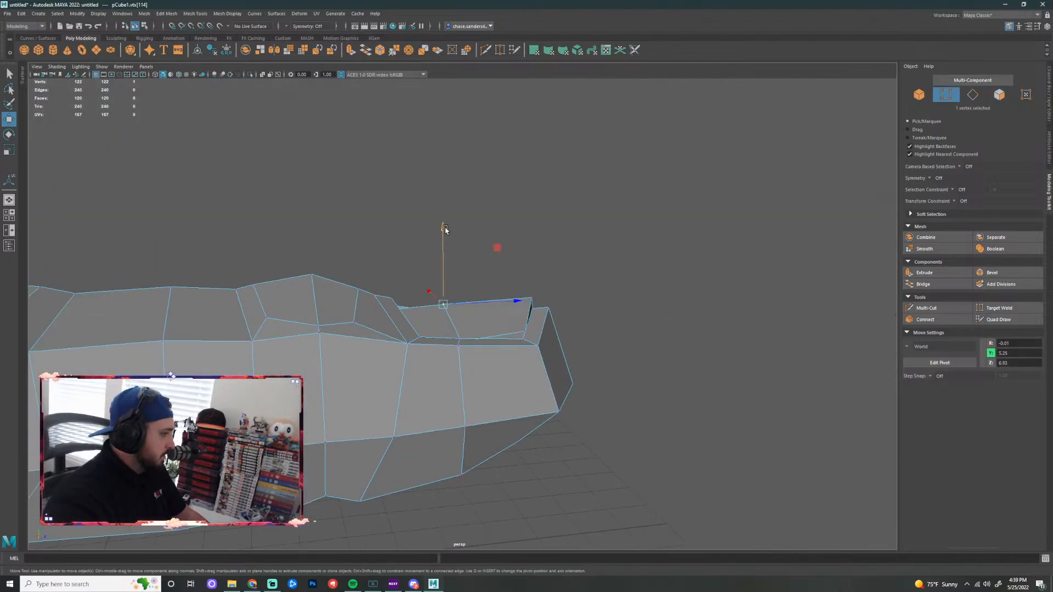
left_click_drag(445, 229, 441, 218)
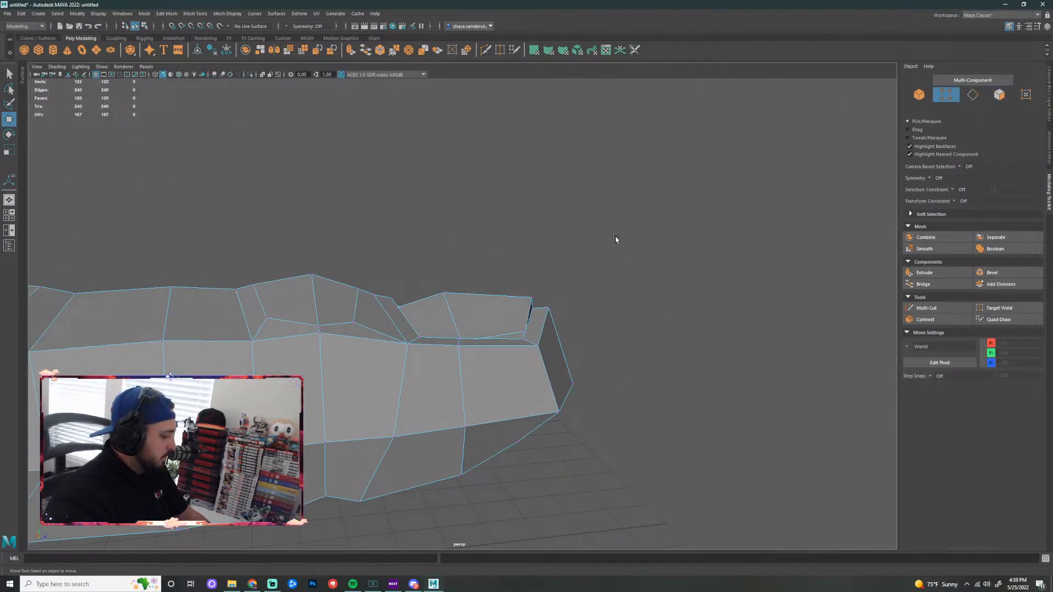
Examine the nail and the whole finger in smooth preview from several angles
key("3")
right_click_drag(475, 337, 623, 337)
mouse_move(623, 335)
left_mouse_down("alt")
mouse_move(555, 304)
mouse_move(397, 303)
mouse_move(460, 303)
mouse_move(520, 341)
mouse_move(630, 325)
left_mouse_up("alt")
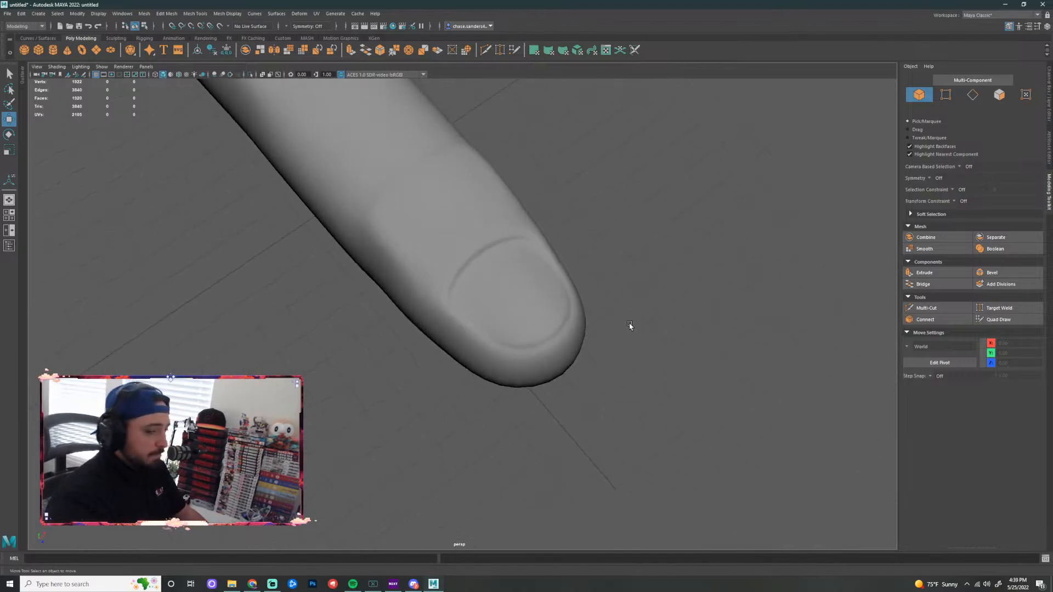
right_click_drag(629, 325, 558, 351, "alt")
left_click_drag(557, 350, 279, 395, "alt")
scroll(481, 334, "down", 7)
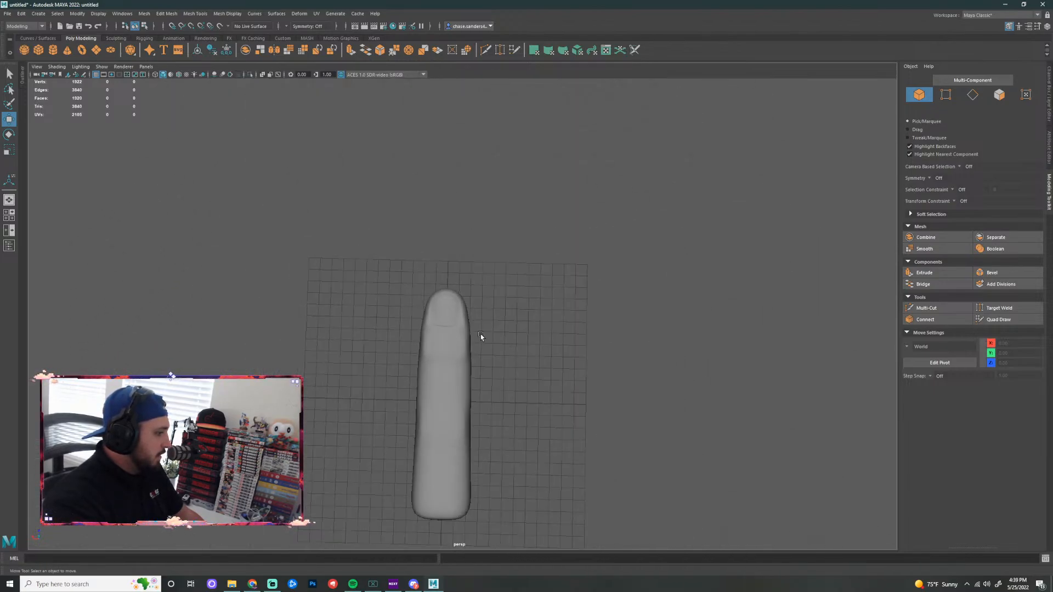
middle_click_drag(536, 353, 576, 282, "alt")
scroll(526, 291, "up", 4)
left_click(526, 290)
middle_click_drag(684, 285, 609, 278, "alt")
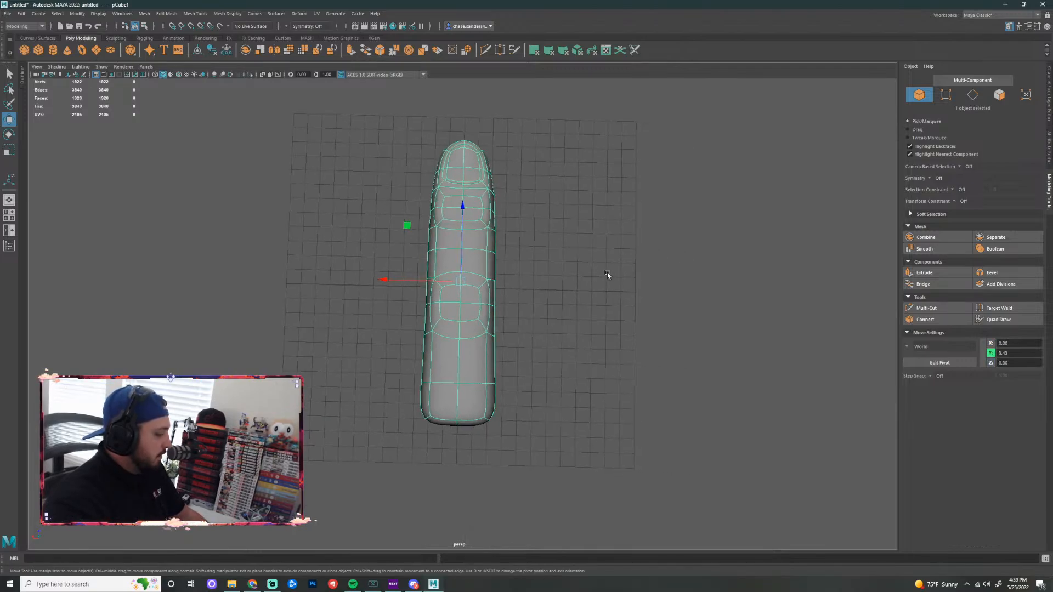
Return to the unsmoothed display and delete the four cap faces at the finger's base
key("1")
scroll(574, 287, "down", 3)
left_click_drag(555, 335, 734, 326, "alt")
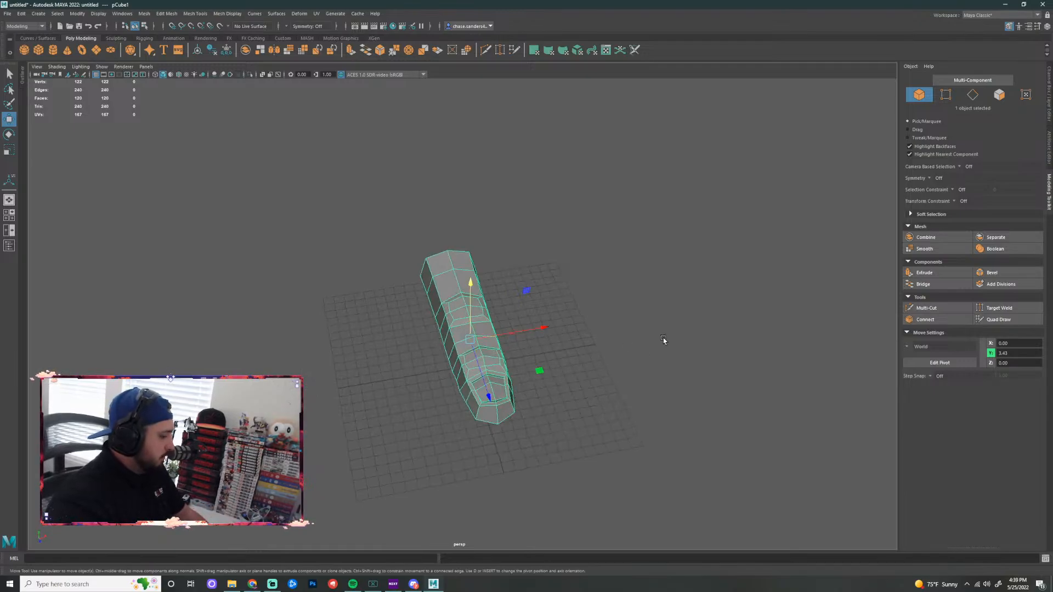
left_click_drag(663, 338, 618, 296, "alt")
scroll(642, 285, "up", 3)
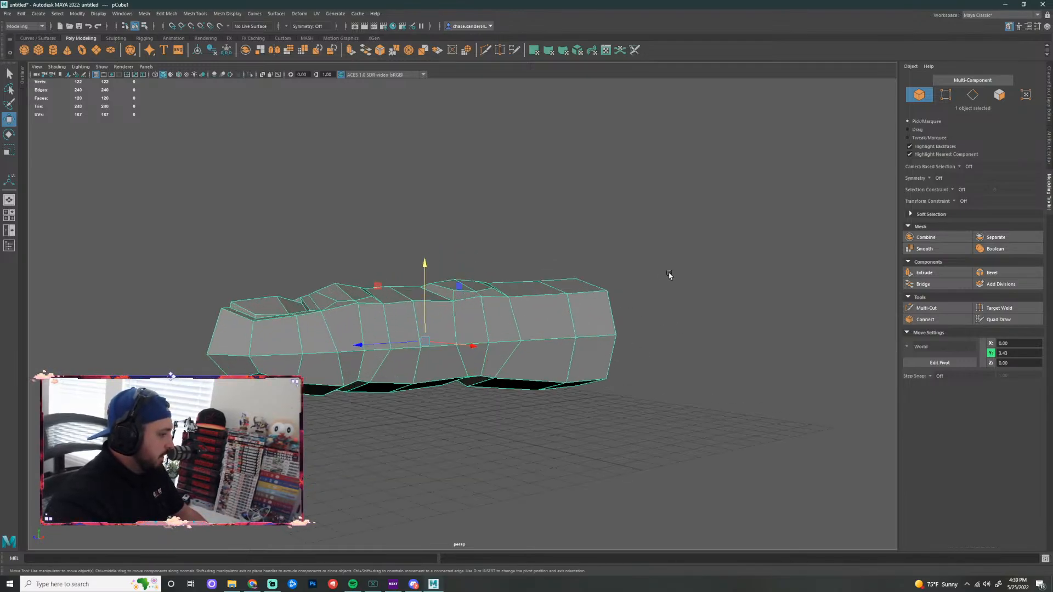
left_click_drag(669, 274, 509, 302, "alt")
right_click_drag(509, 301, 541, 309)
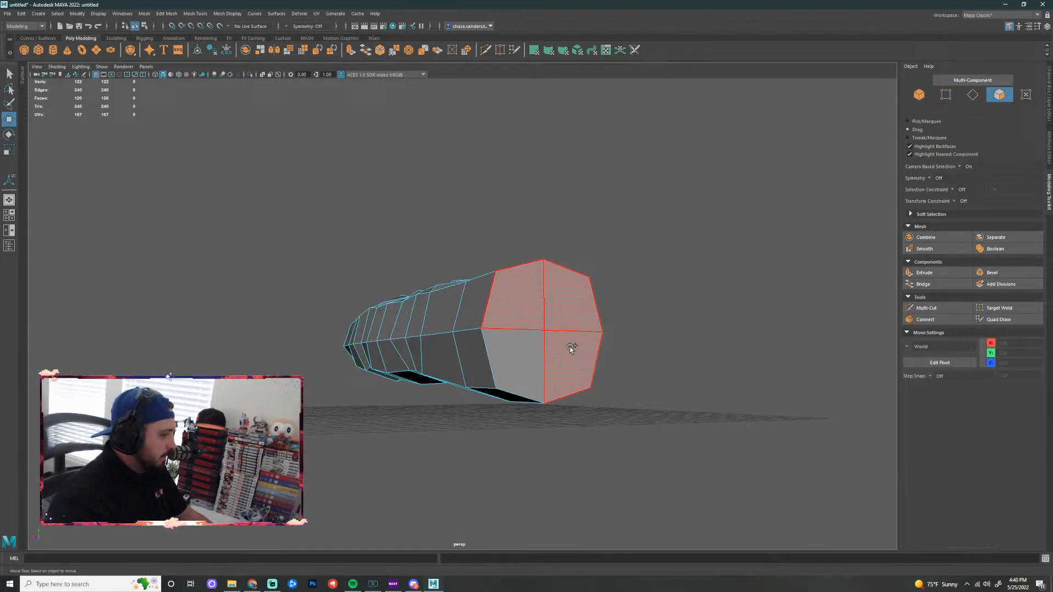
left_click_drag(571, 348, 582, 355)
key("Delete")
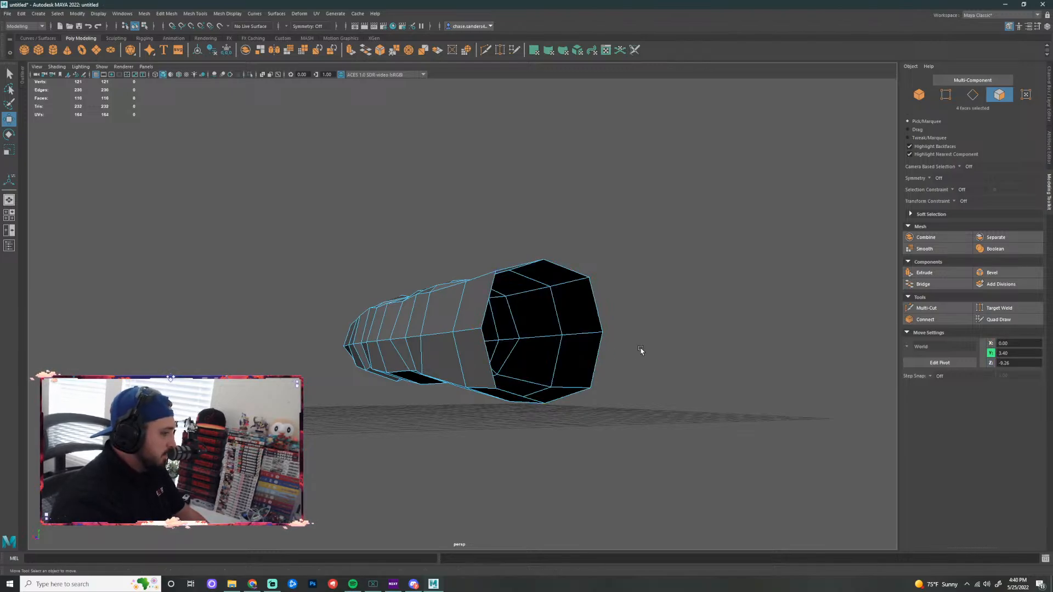
left_click_drag(644, 296, 521, 305, "alt")
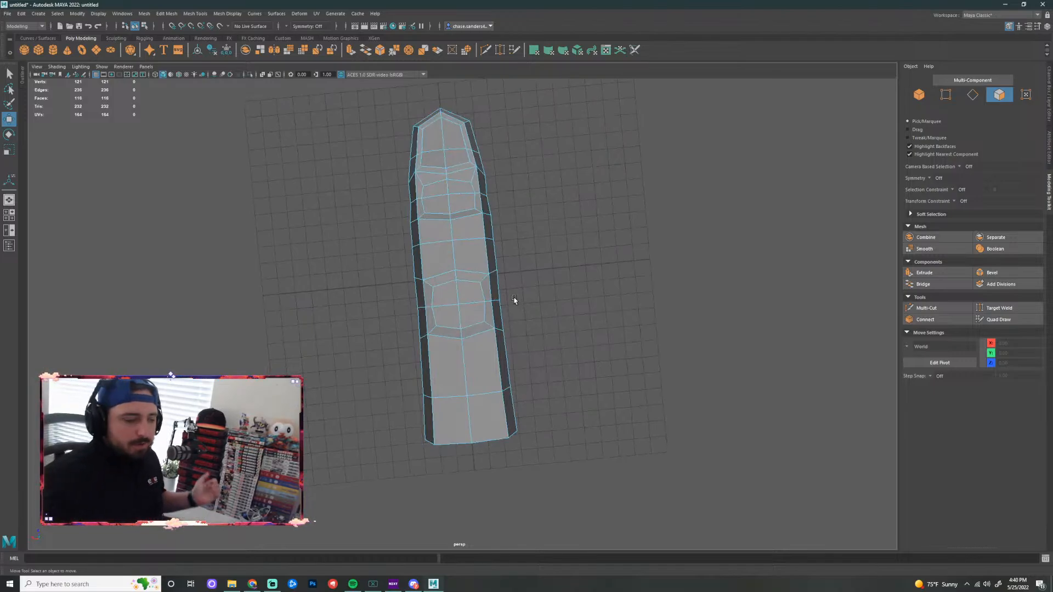
Duplicate the finger as an object and move the copy well aside along X
right_click_drag(491, 241, 543, 226)
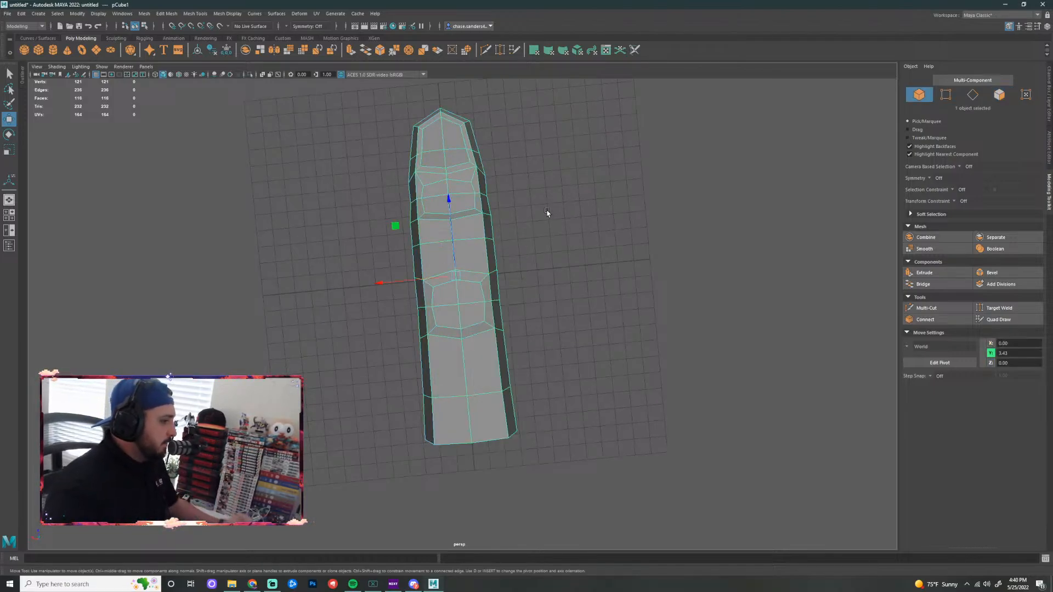
scroll(570, 246, "down", 3)
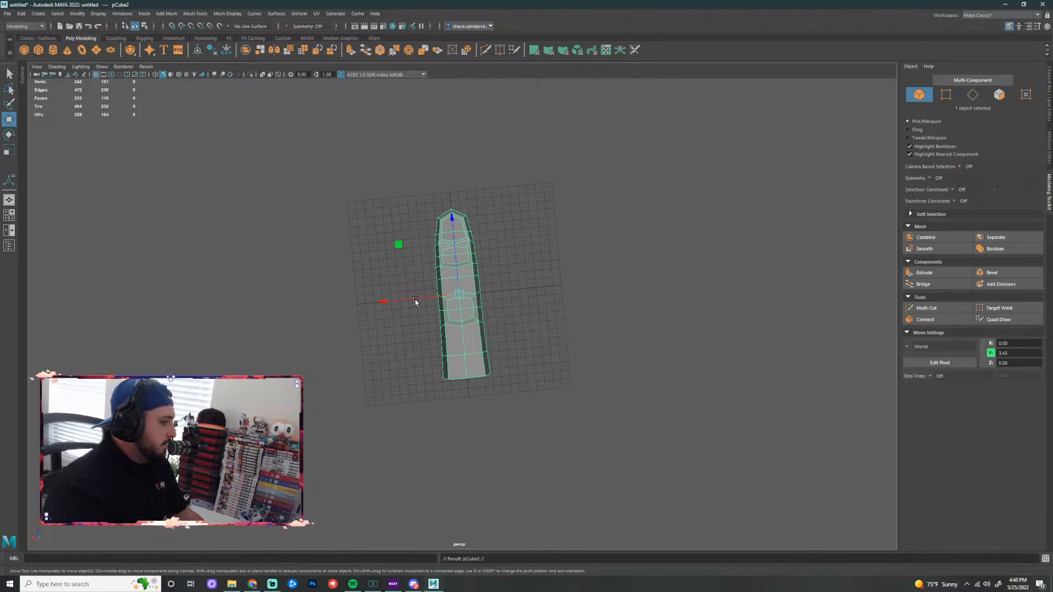
left_click_drag(410, 304, 112, 333, "shift")
Duplicate the original finger three more times along X to form an evenly spaced row of four
left_click_drag(404, 281, 479, 291, "alt")
left_click(479, 291)
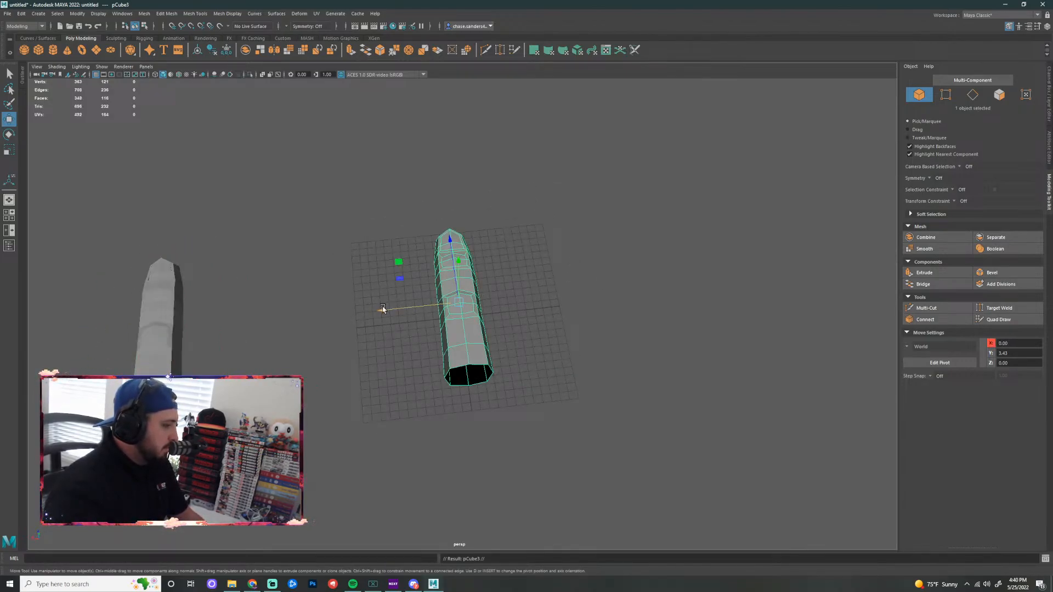
mouse_move(383, 309)
left_mouse_down("shift")
mouse_move(433, 310)
mouse_move(324, 316)
mouse_move(337, 319)
left_mouse_up("shift")
key("ctrl+d")
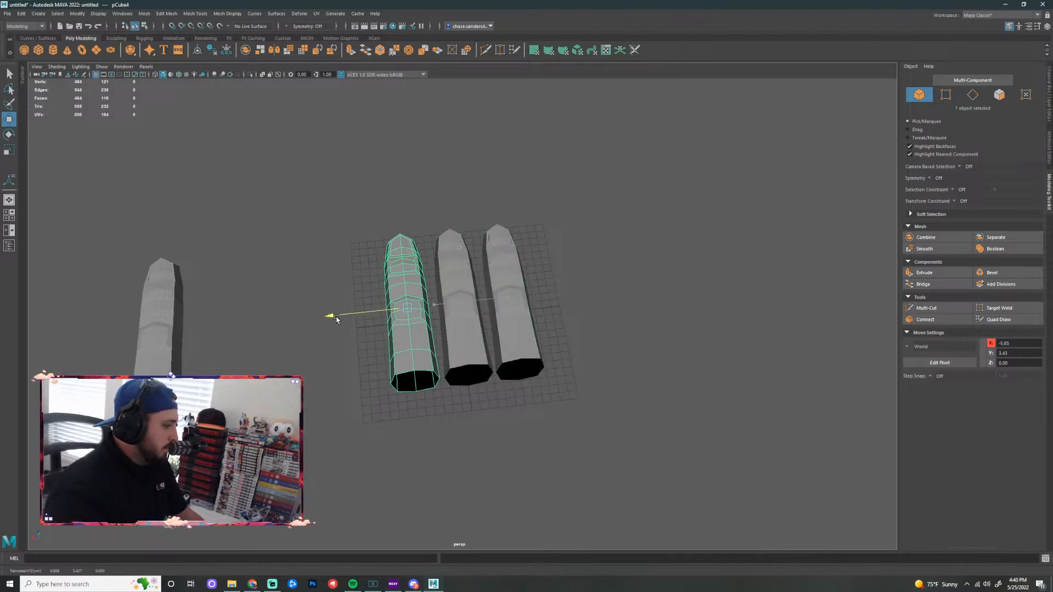
key("ctrl+d")
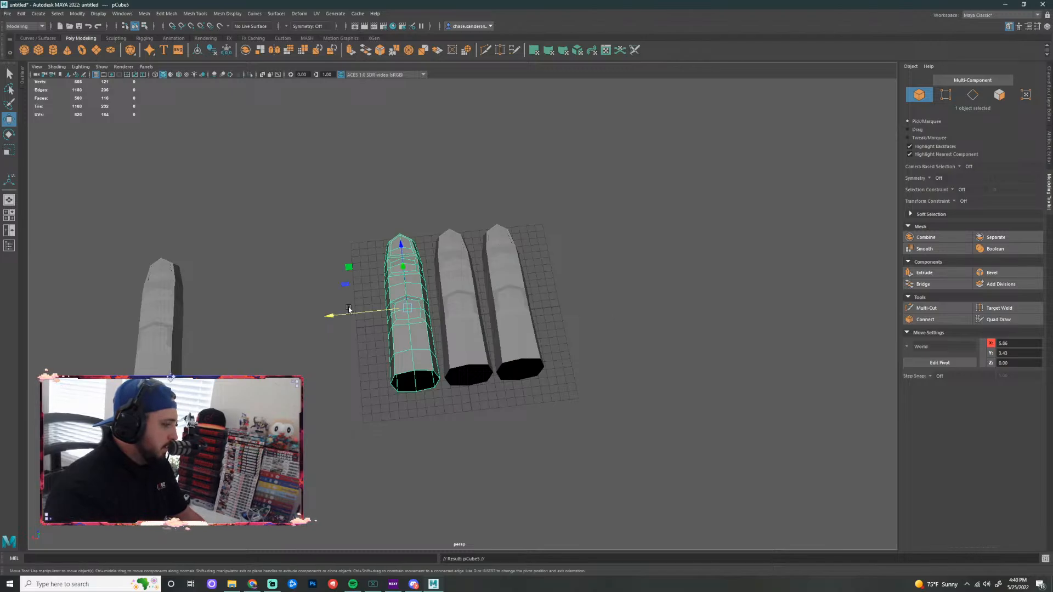
left_click_drag(348, 310, 504, 318)
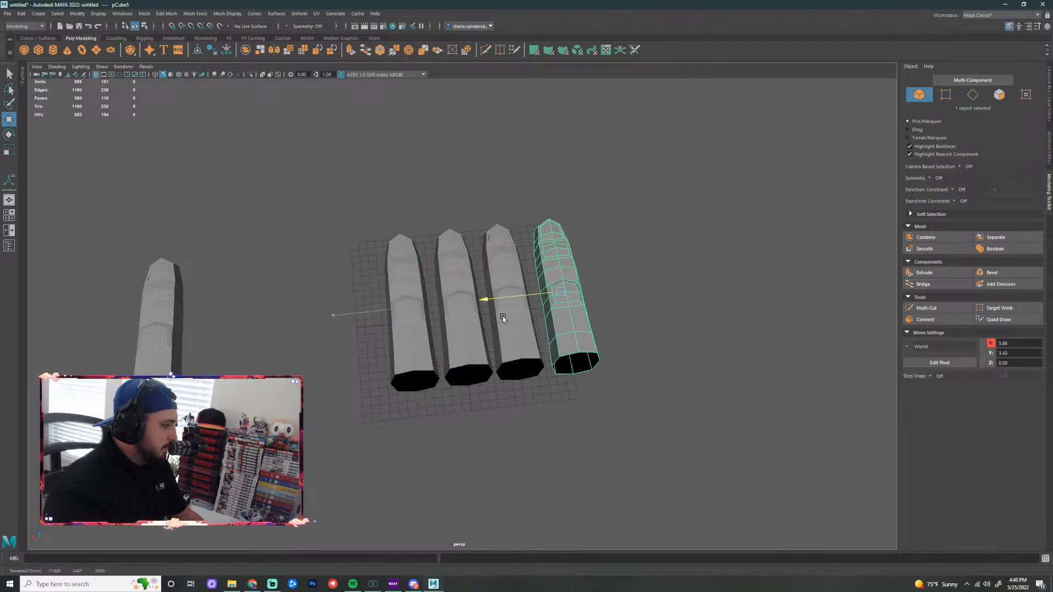
left_click(695, 291)
Select all four fingers in the row and move them together along X so they sit centred over the grid
scroll(676, 269, "up", 3)
scroll(697, 256, "down", 5)
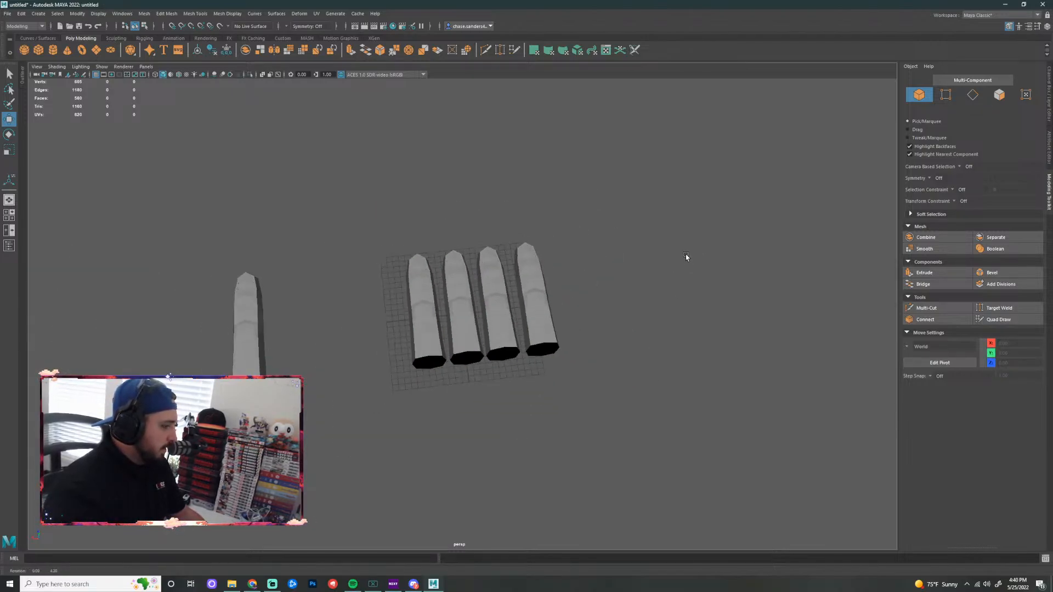
left_click_drag(686, 254, 502, 245, "alt")
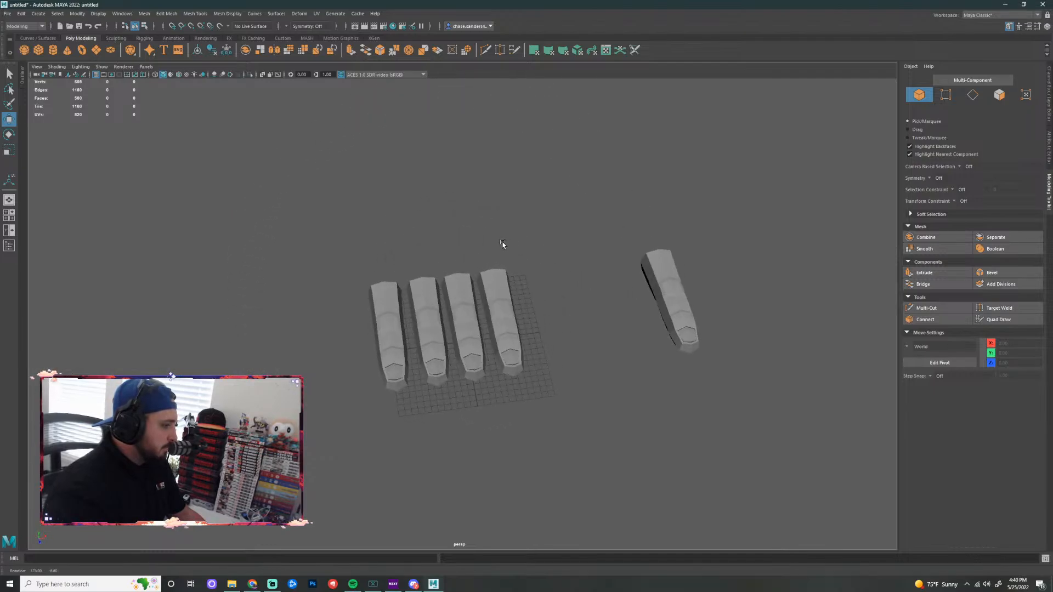
left_click(502, 291)
left_click(451, 296, "shift")
left_click(438, 297, "shift")
left_click(400, 297, "shift")
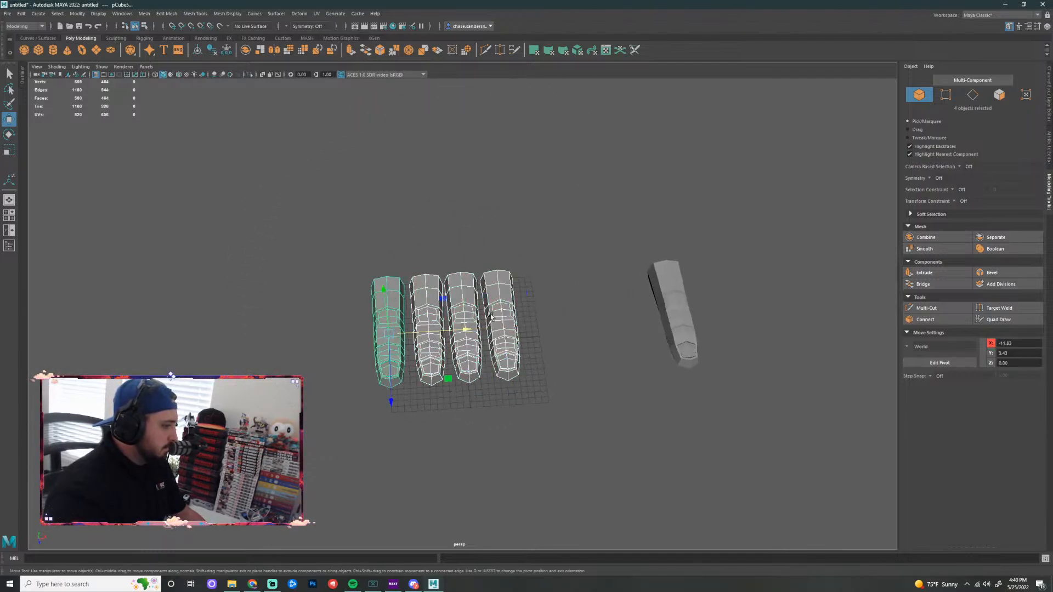
left_click_drag(468, 329, 485, 332)
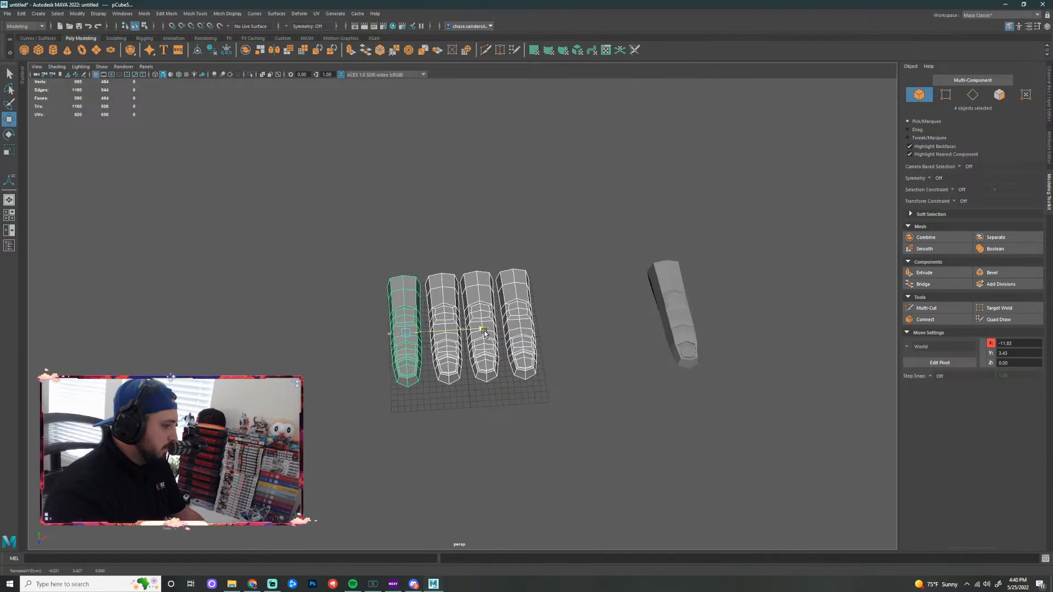
left_click(598, 293)
Nudge individual fingers in the row along X to even out the gaps, placing the end finger at about X 8.53
scroll(597, 293, "up", 4)
left_click_drag(613, 290, 608, 314, "alt")
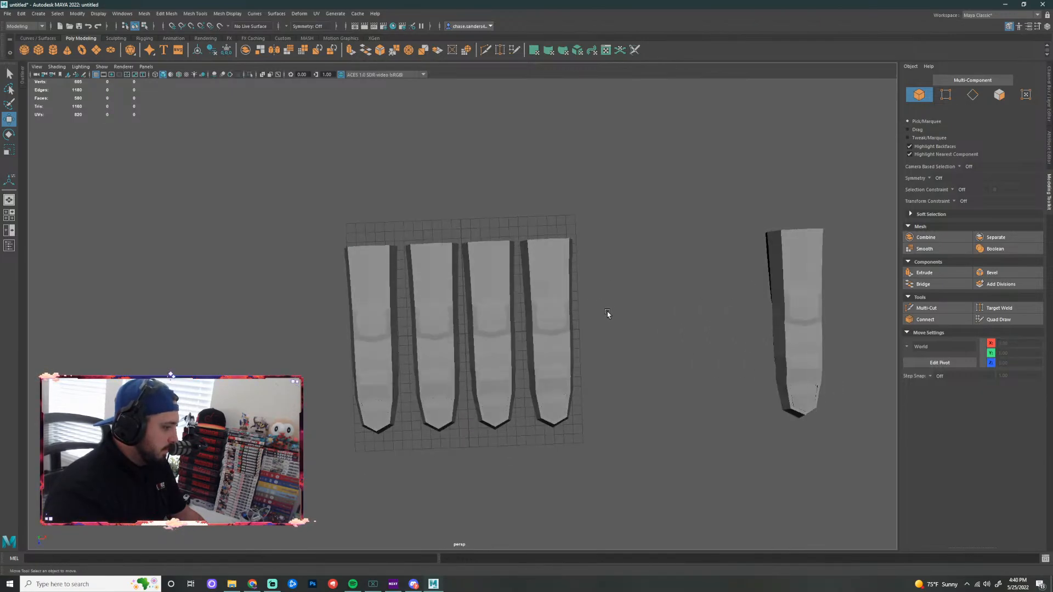
left_click(450, 305)
left_click_drag(509, 337, 626, 329)
left_click(561, 323)
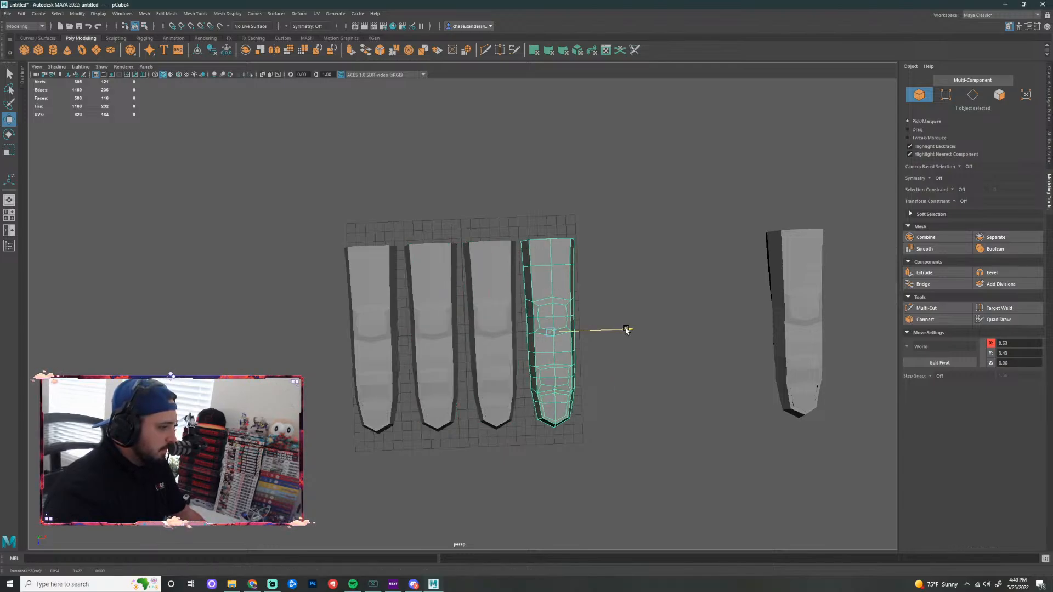
left_click(655, 287)
Move the separate finger slightly farther from the row along X, to about 34.34
left_click_drag(654, 287, 294, 299, "alt")
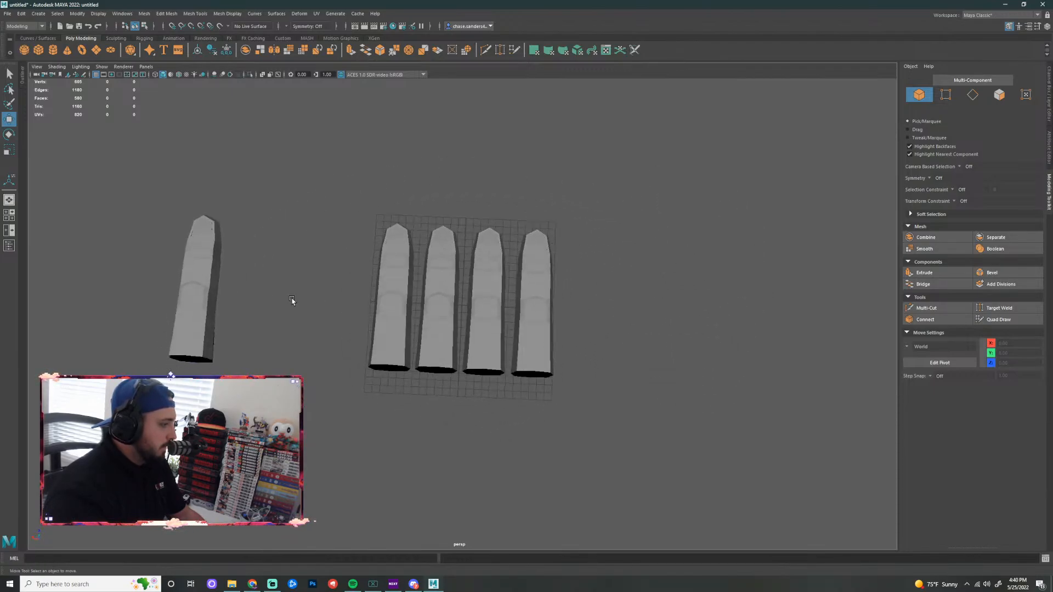
left_click(191, 303)
left_click_drag(150, 297, 134, 288)
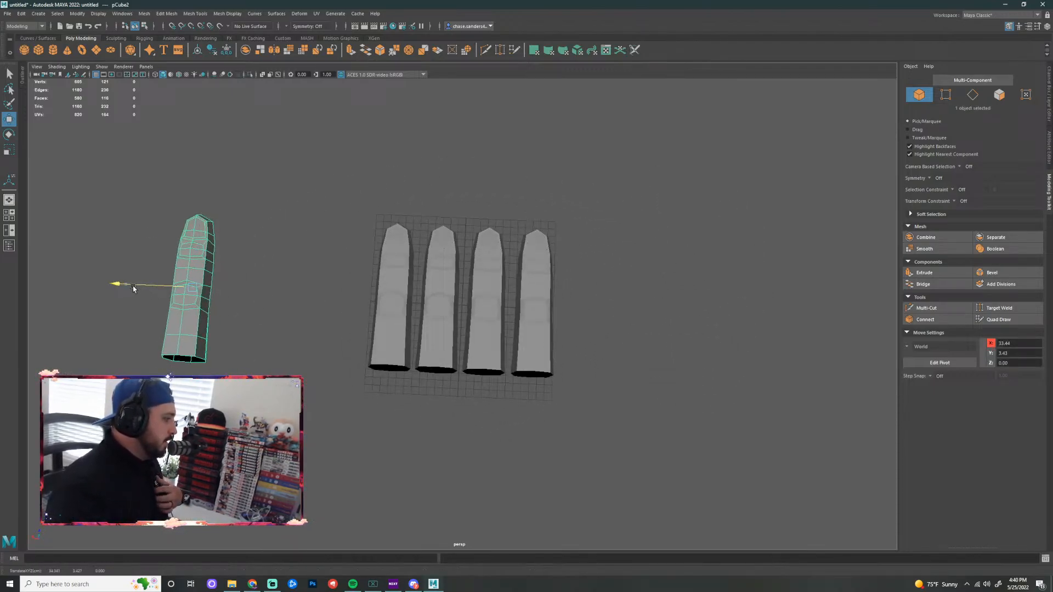
left_click(653, 427)
Examine the row of four fingers and the separate finger from several angles
scroll(603, 403, "up", 4)
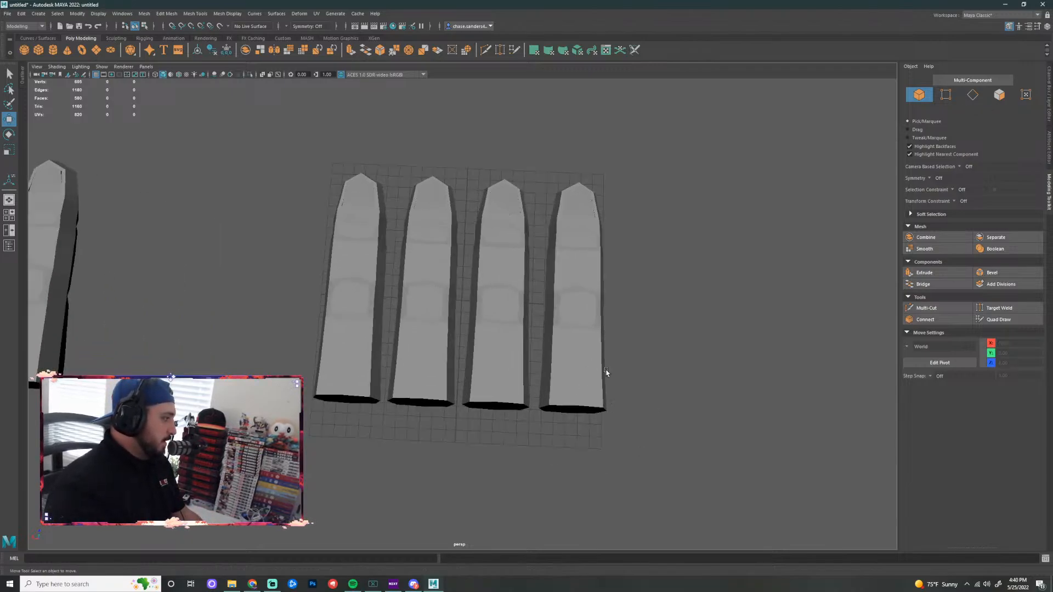
scroll(642, 364, "down", 4)
left_click(245, 246)
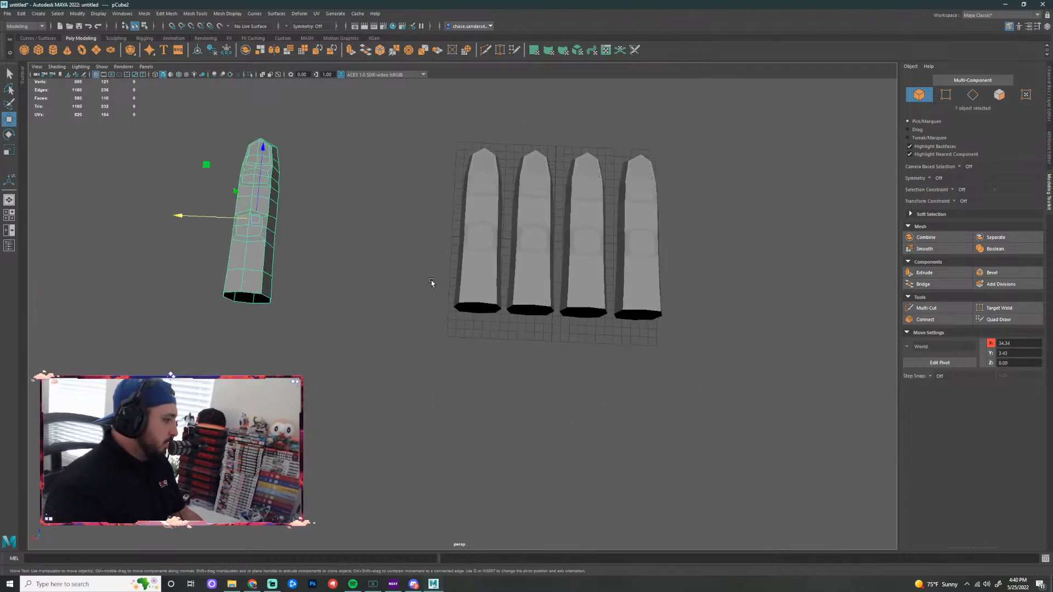
left_click_drag(409, 373, 328, 293, "alt")
scroll(329, 293, "down", 4)
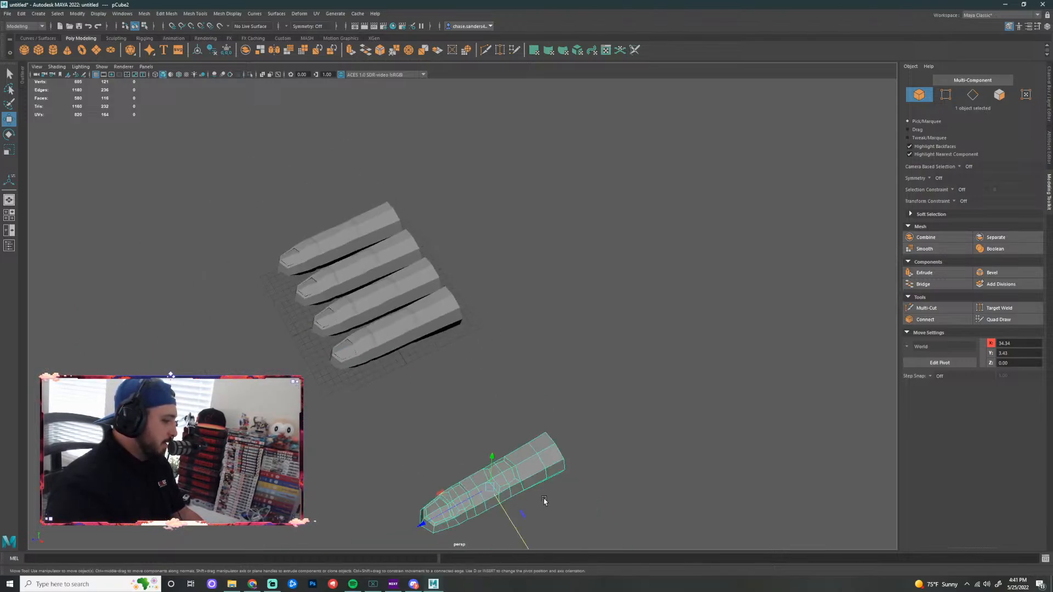
left_click_drag(462, 366, 361, 391, "alt")
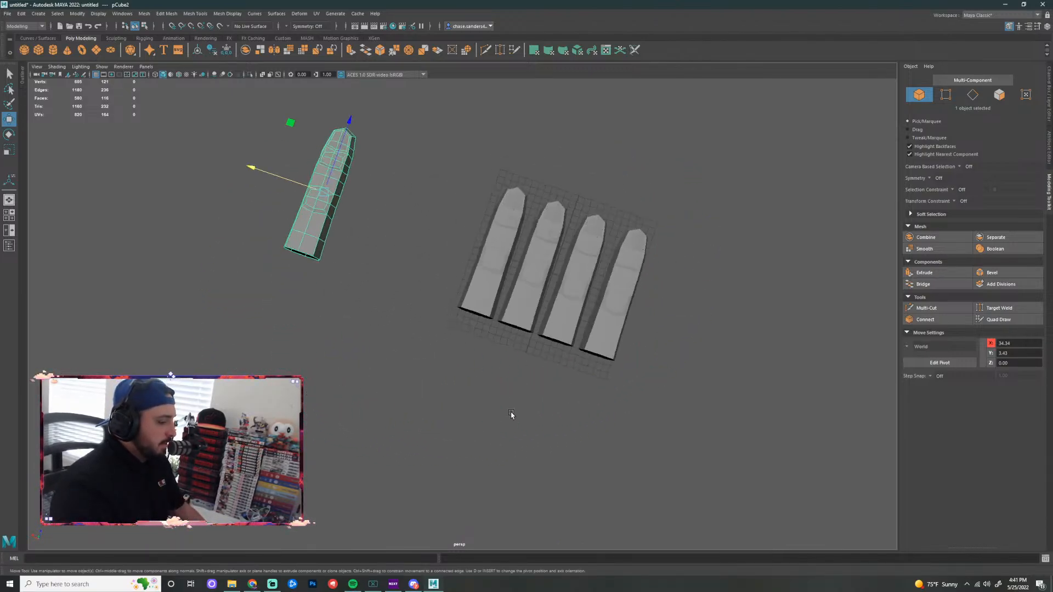
left_click_drag(677, 417, 734, 377, "alt")
Select all four fingers in the row and start scaling them together
left_click(442, 309)
left_click_drag(550, 292, 550, 351, "alt")
left_click(442, 259, "shift")
left_click(446, 226, "shift")
left_click(444, 193, "shift")
left_click_drag(524, 236, 511, 270, "alt")
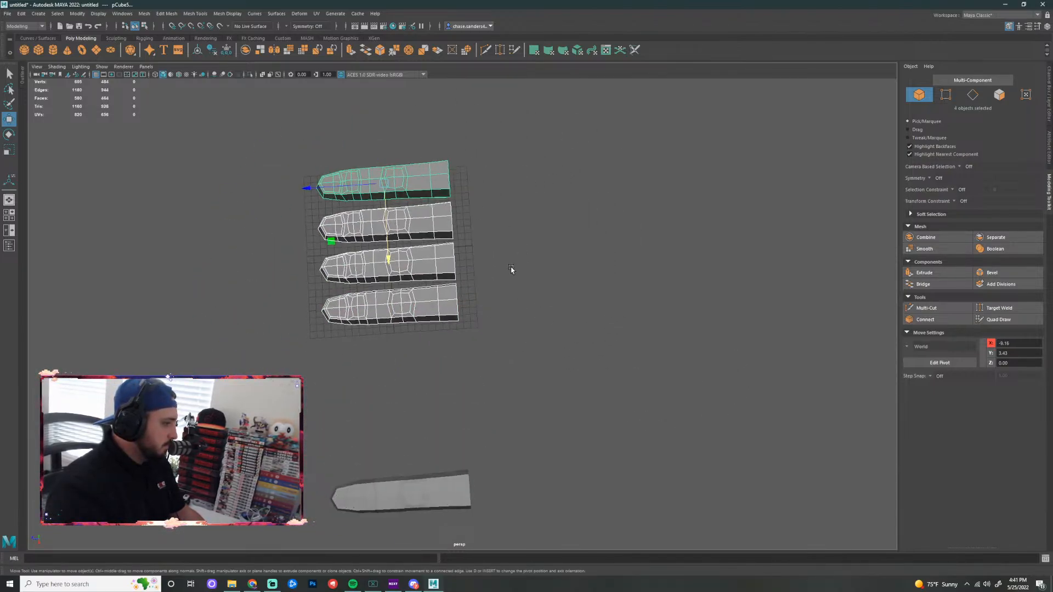
key("r")
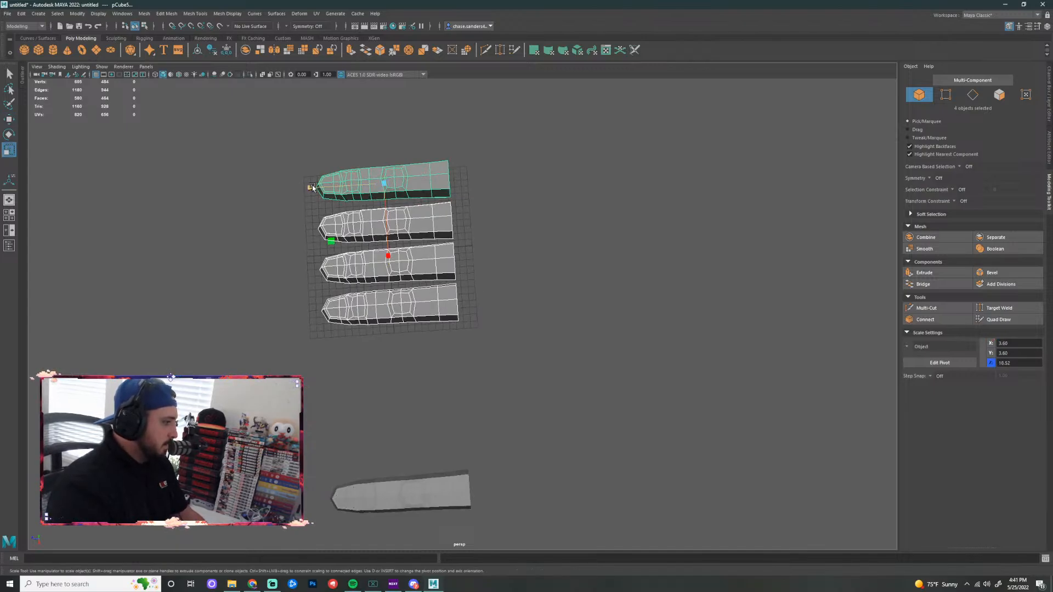
Stretch the four lined-up fingers slightly lengthwise and delete the original finger lying apart from the row
middle_click_drag(313, 188, 309, 188)
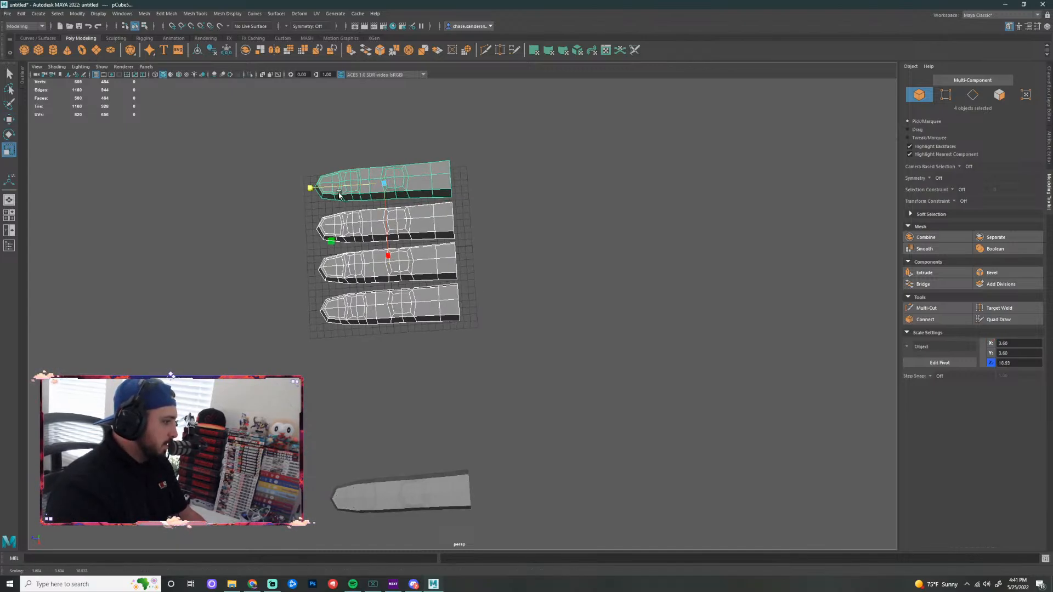
left_click(506, 235)
scroll(506, 235, "up", 3)
left_click_drag(517, 315, 473, 262, "alt")
left_click(543, 480)
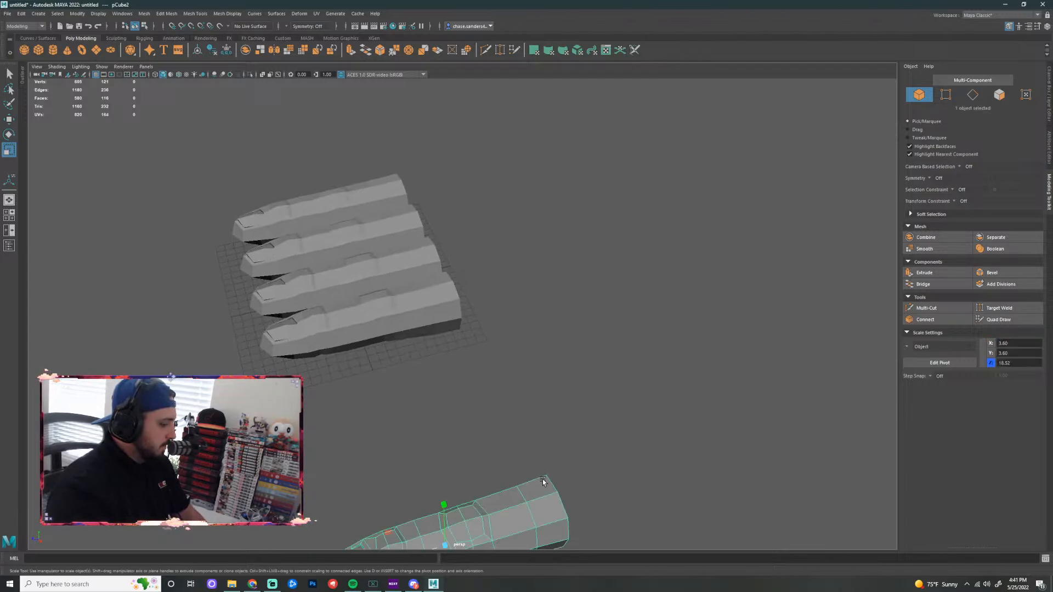
key("Delete")
Duplicate the finger at the end of the row and move the copy well away to the side for the thumb
left_click(377, 344)
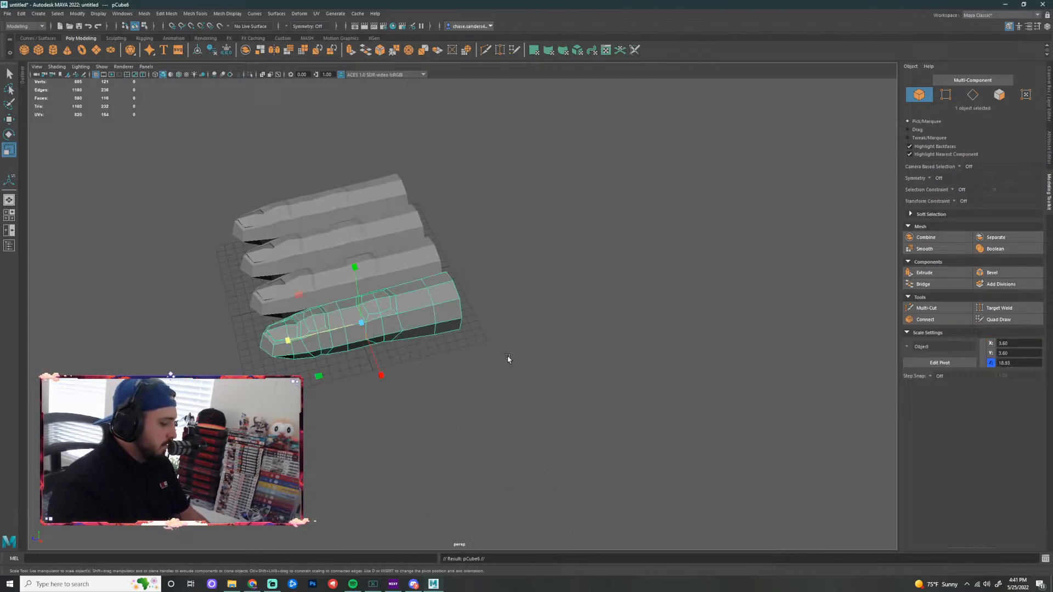
key("w")
left_click_drag(478, 553, 476, 548)
scroll(468, 399, "down", 3)
left_click_drag(468, 399, 655, 432, "alt")
left_click(443, 345)
left_click(430, 346)
left_click_drag(504, 374, 570, 382)
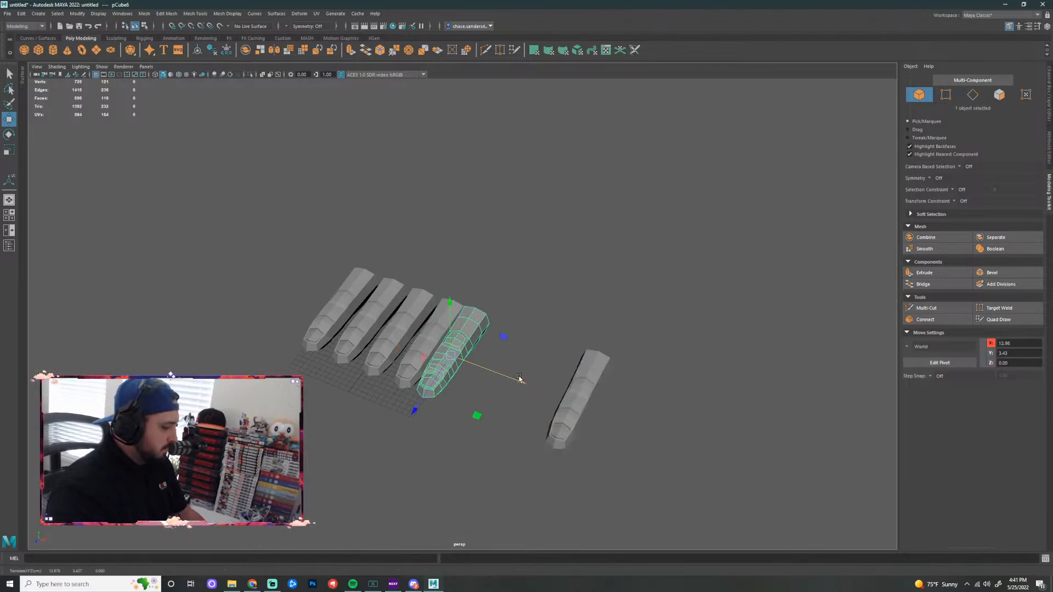
key("Delete")
Turn on smooth mesh preview for all five fingers and inspect their shape from several angles
scroll(527, 362, "up", 2)
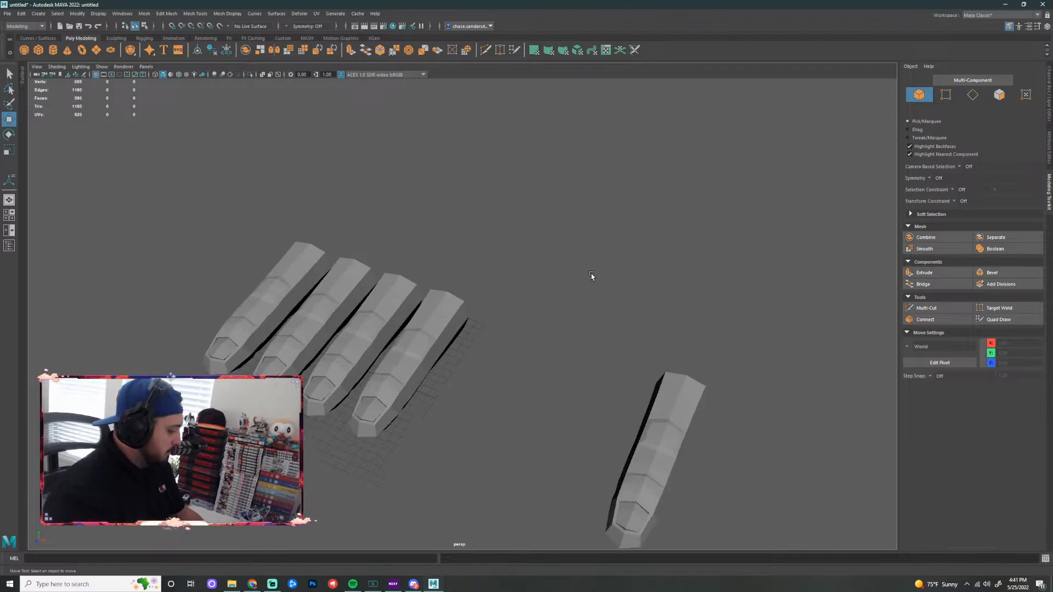
left_click_drag(592, 275, 492, 252, "alt")
left_click_drag(658, 206, 397, 440)
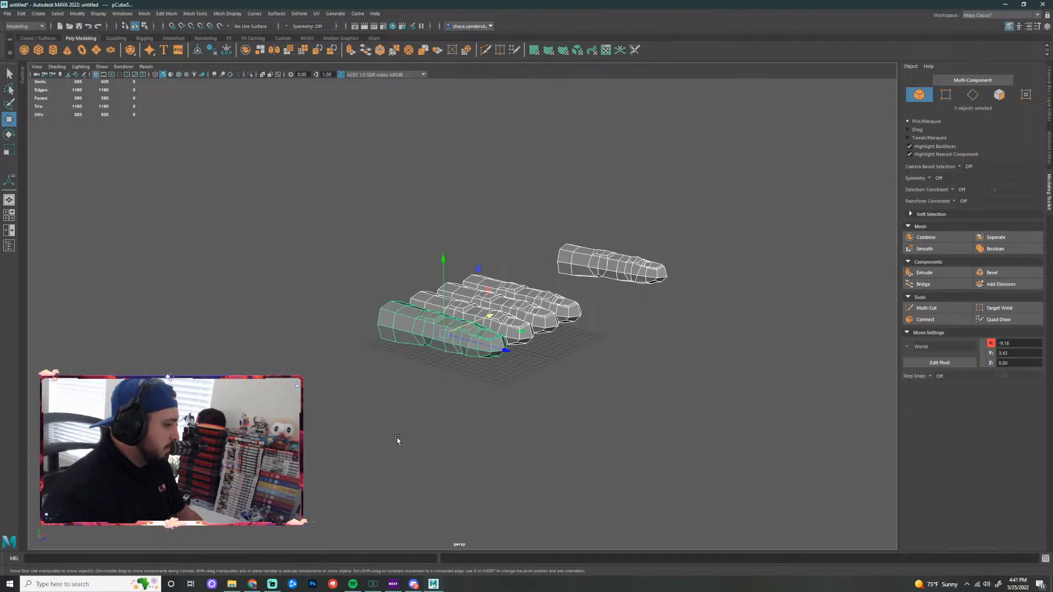
key("3")
left_click(630, 378)
left_click_drag(631, 376, 762, 392, "alt")
left_click(456, 275)
left_click(647, 302)
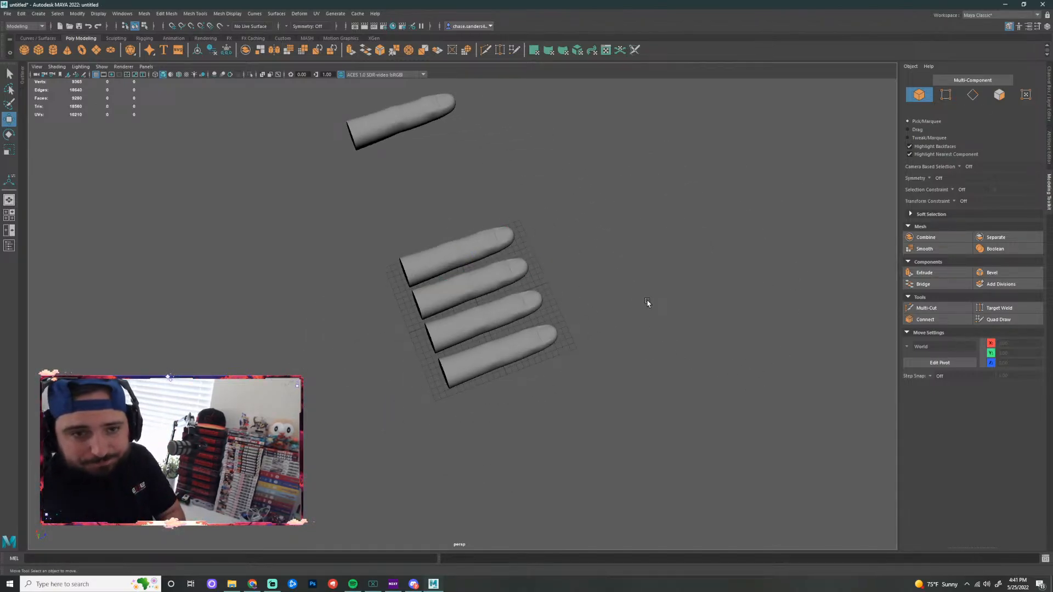
left_click_drag(526, 281, 669, 335, "alt")
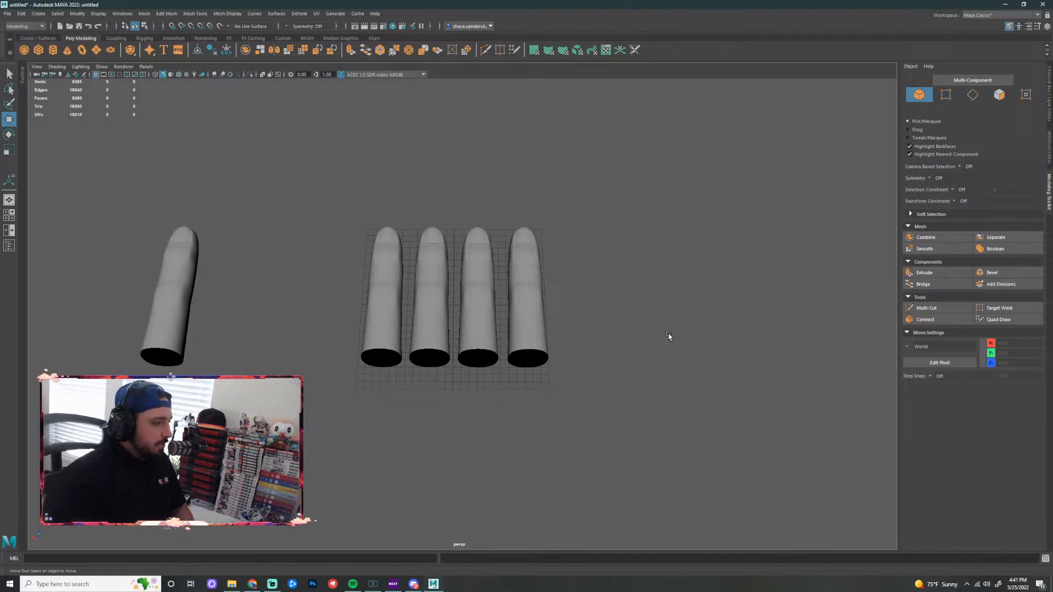
Turn off smooth mesh preview on the four lined-up fingers only
left_click_drag(643, 189, 384, 428)
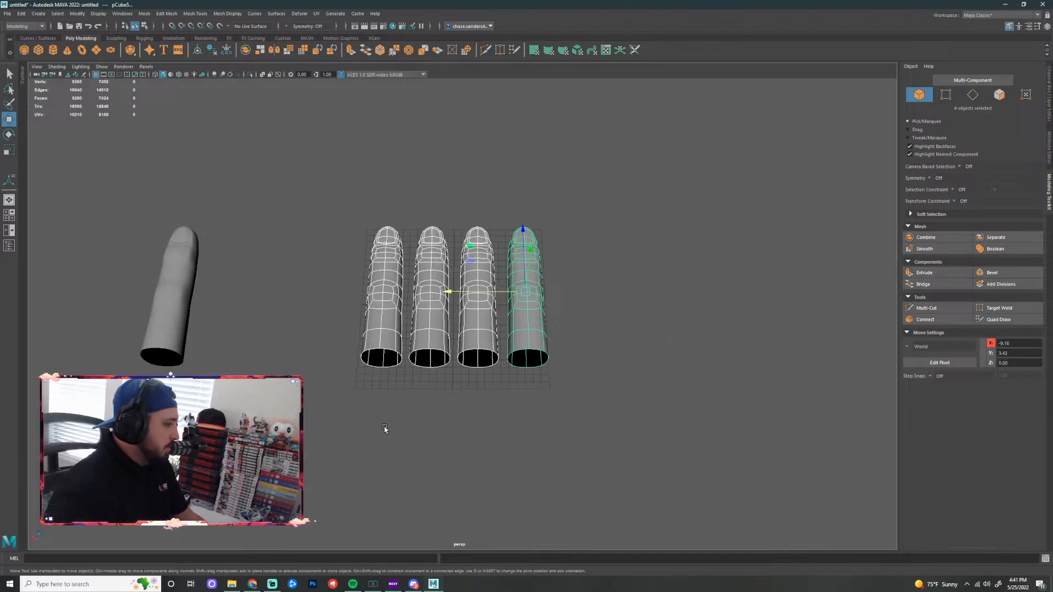
left_click(590, 343)
left_click_drag(590, 343, 462, 410, "alt")
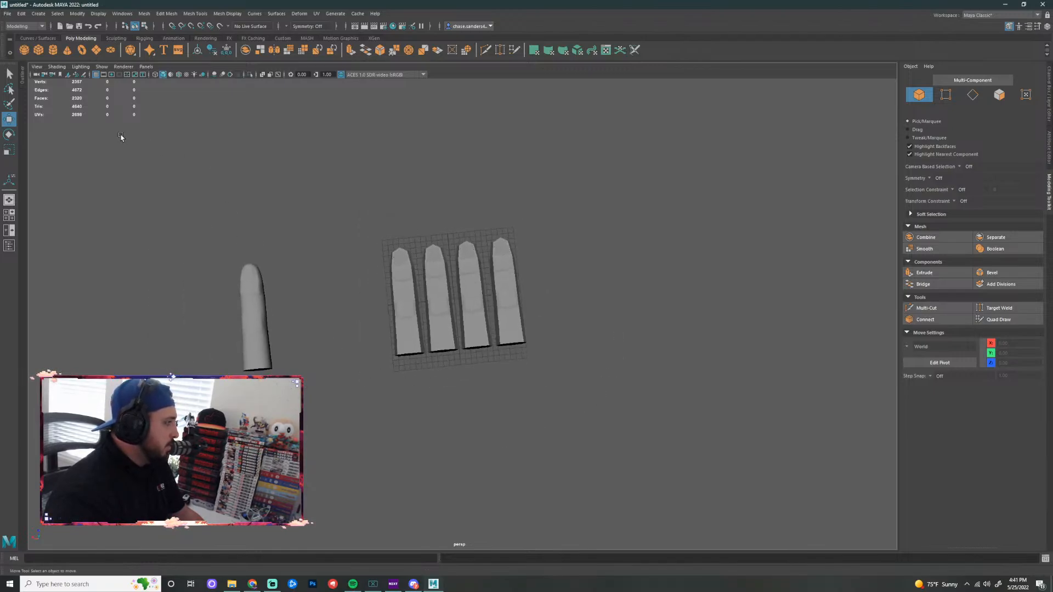
Create a polygon cube, move it behind the open ends of the fingers and scale it uniformly to about 20.75
left_click(37, 53)
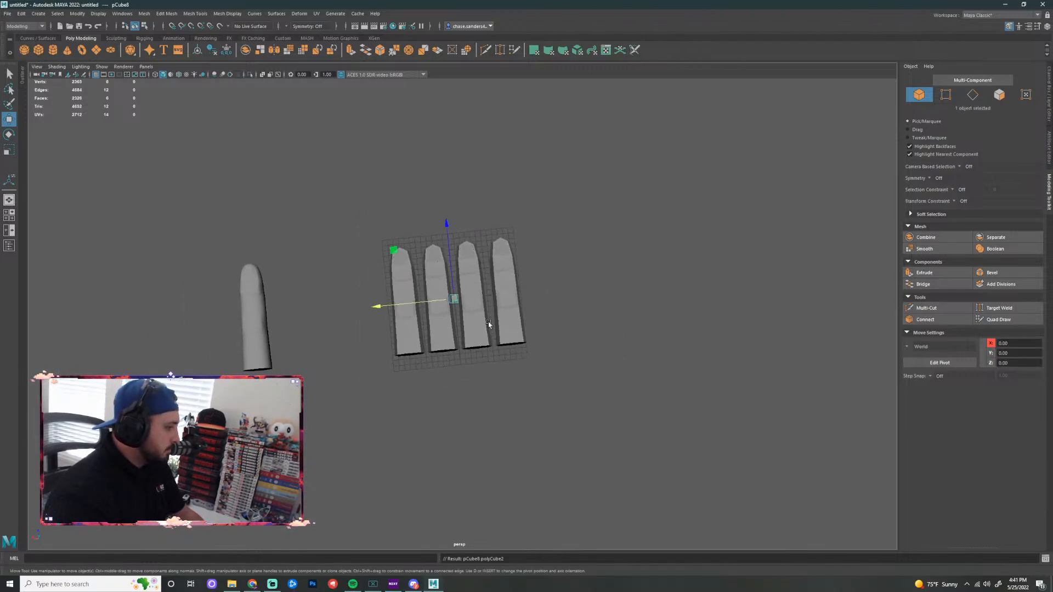
left_click_drag(445, 227, 448, 280)
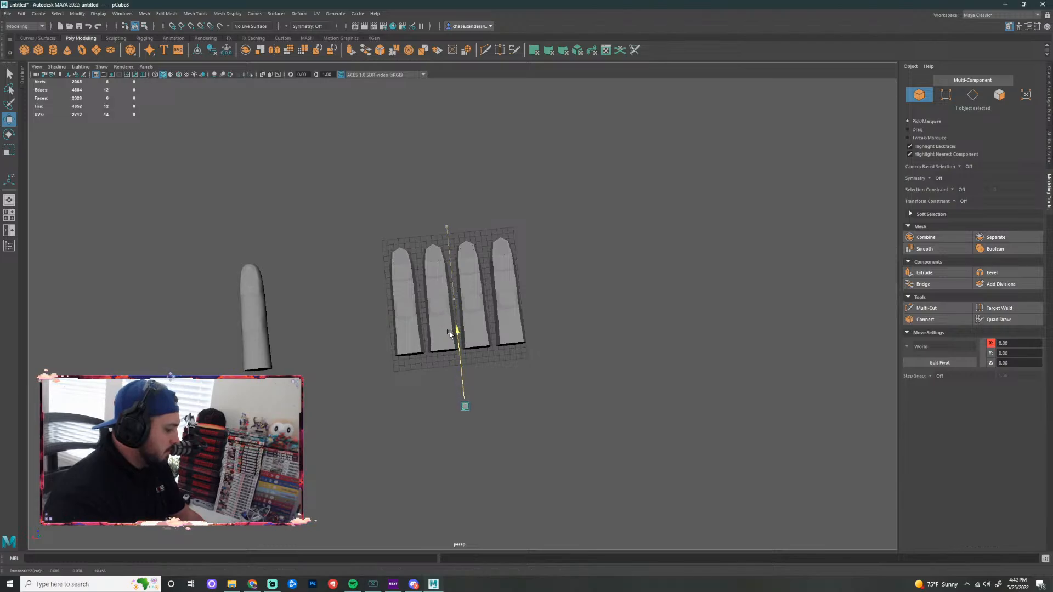
key("r")
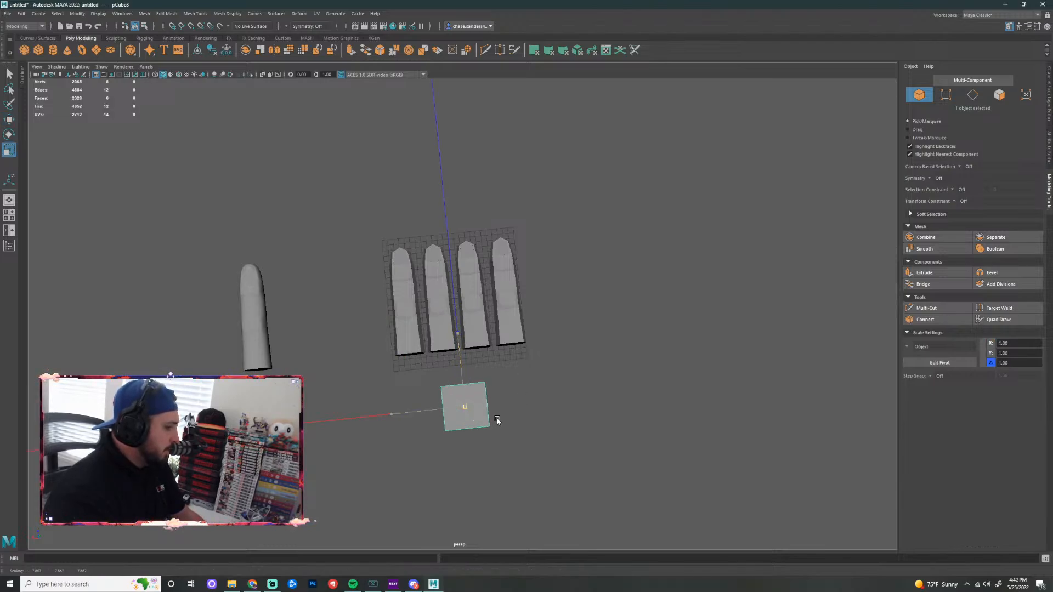
middle_click_drag(497, 420, 560, 437)
left_click_drag(559, 437, 621, 368, "alt")
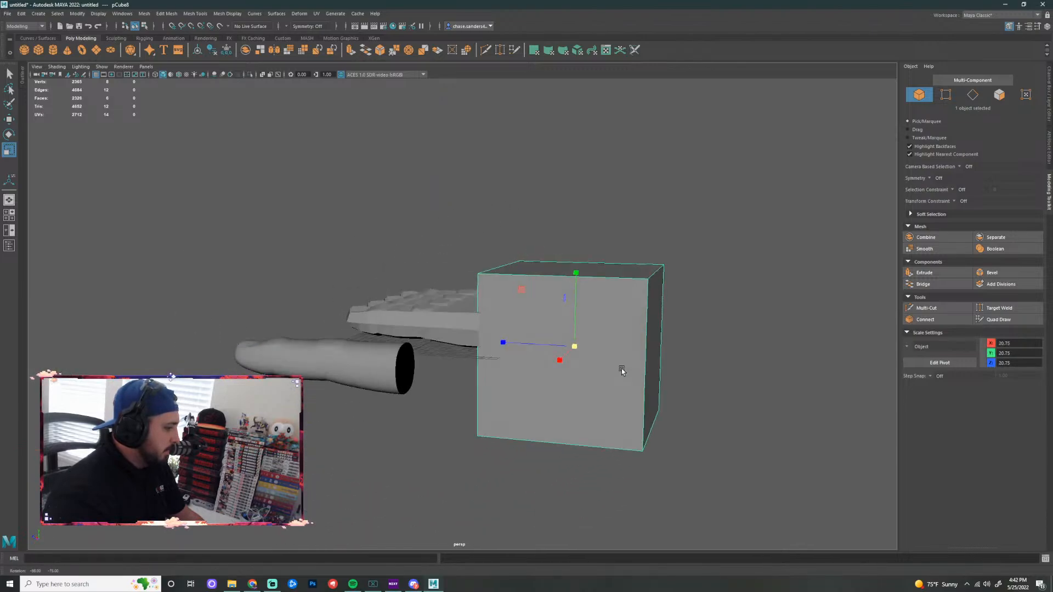
Flatten the cube to about finger thickness and position it at Y 3.30, Z -20.61, just behind the fingers
left_click_drag(574, 273, 577, 338)
key("w")
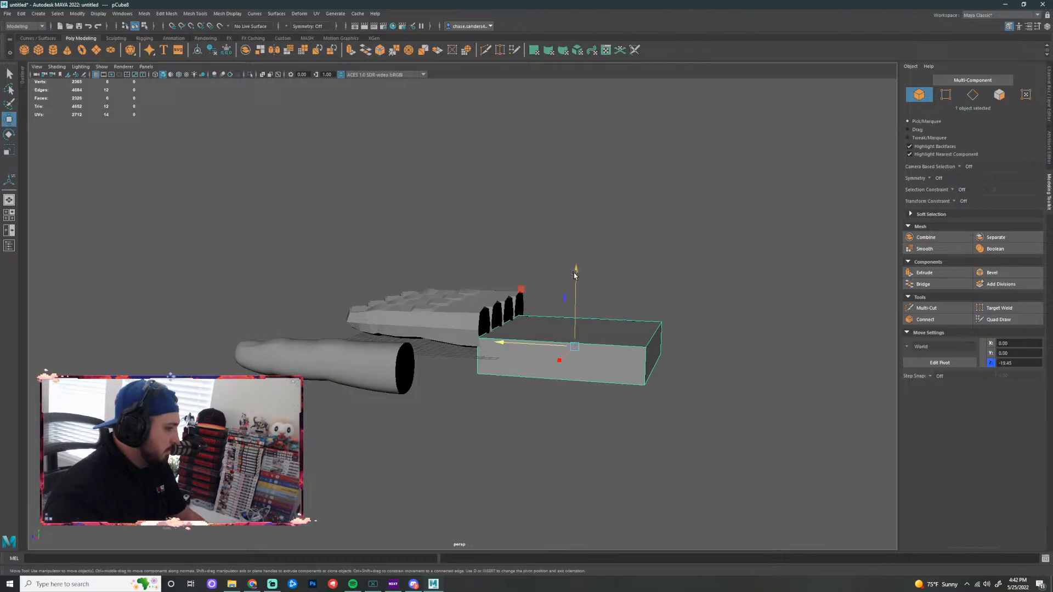
left_click_drag(576, 272, 577, 248)
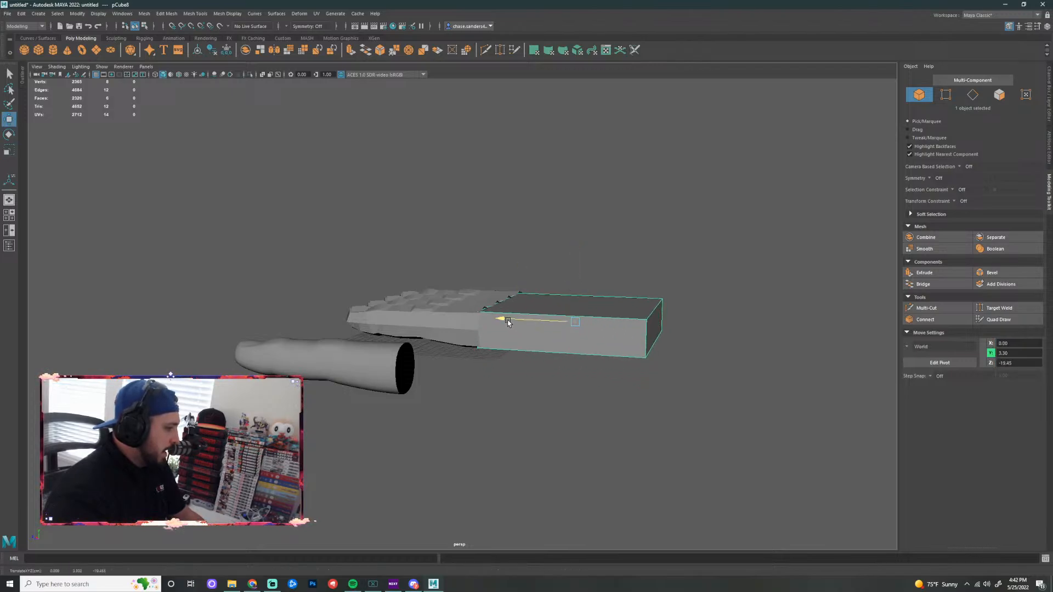
left_click_drag(536, 386, 654, 442, "alt")
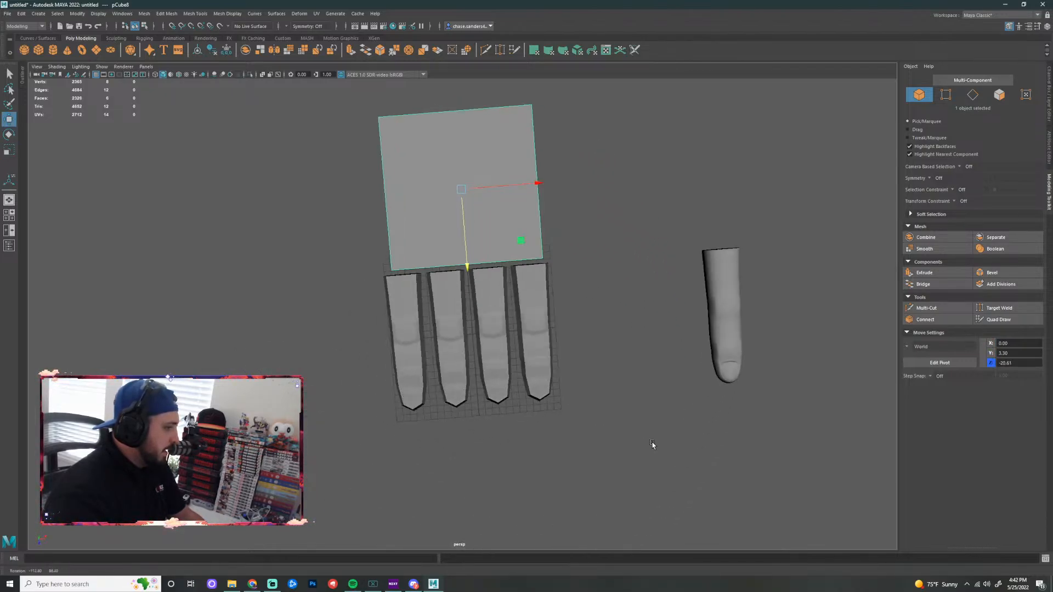
left_click_drag(581, 234, 618, 294, "alt")
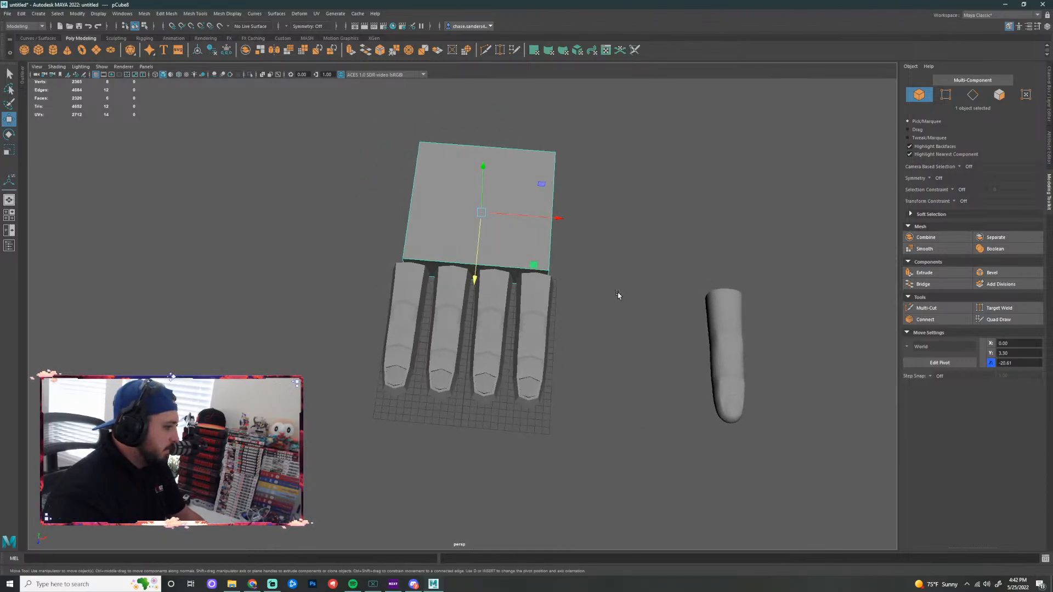
Select the palm block's upper face and vertex-snap it vertically to the height of the finger tops
scroll(670, 318, "up", 3)
left_click_drag(670, 317, 627, 282, "alt")
scroll(713, 375, "up", 3)
middle_click_drag(726, 385, 531, 418, "alt")
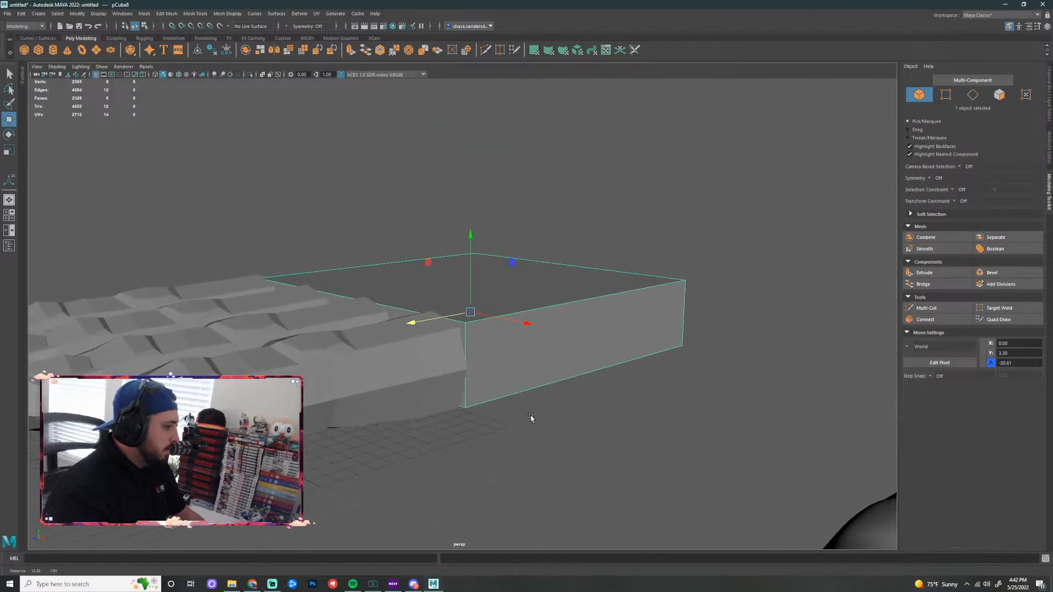
scroll(540, 419, "up", 2)
left_click_drag(601, 417, 551, 432, "alt")
left_click_drag(464, 299, 453, 261, "alt")
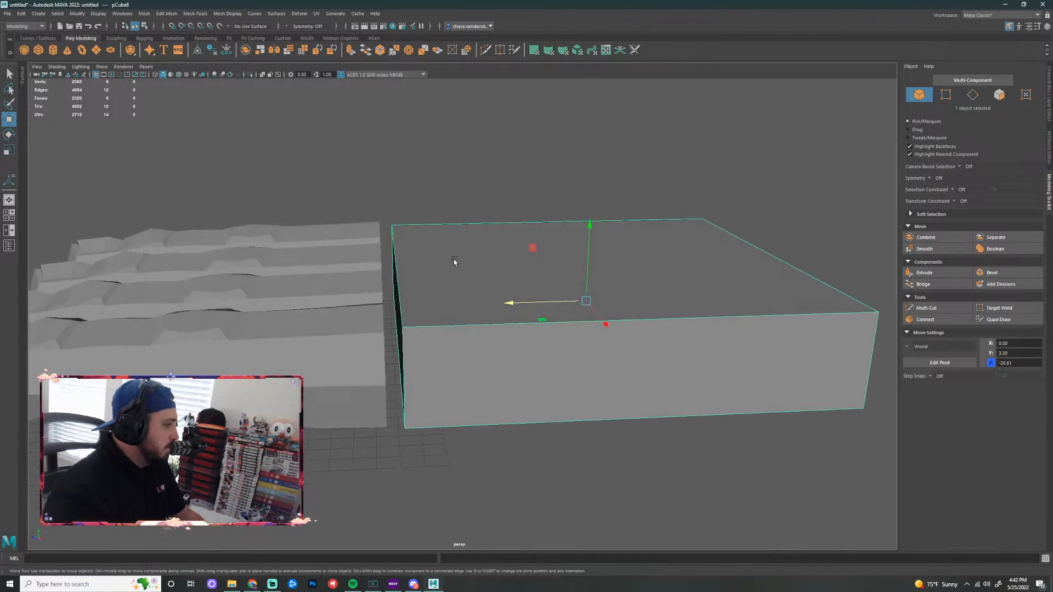
mouse_move(454, 262)
right_mouse_down()
mouse_move(461, 277)
mouse_move(467, 266)
right_mouse_up()
left_click(439, 245)
left_click_drag(439, 246, 419, 240, "alt")
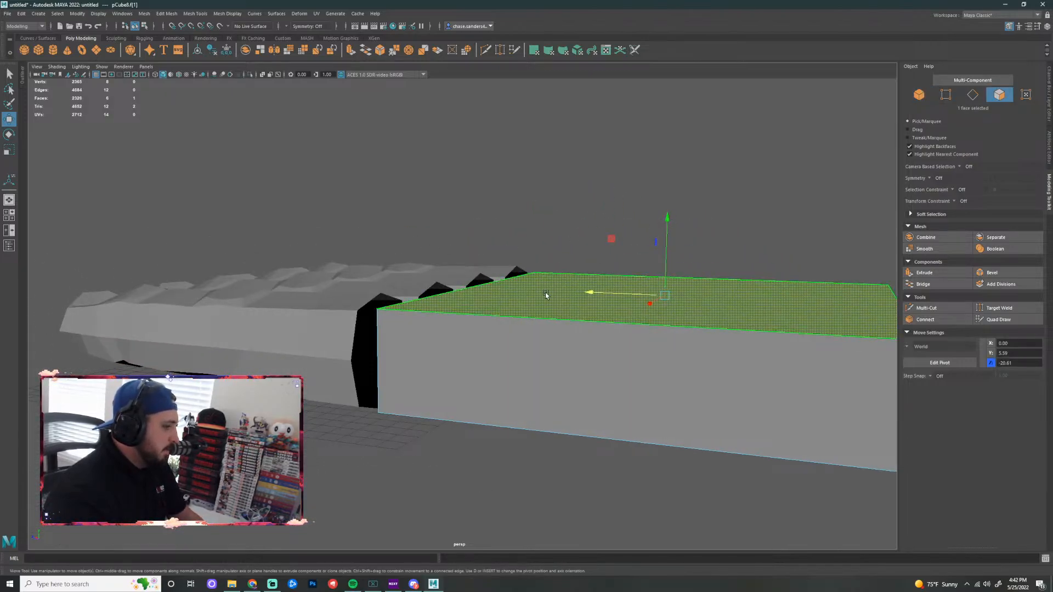
key("v")
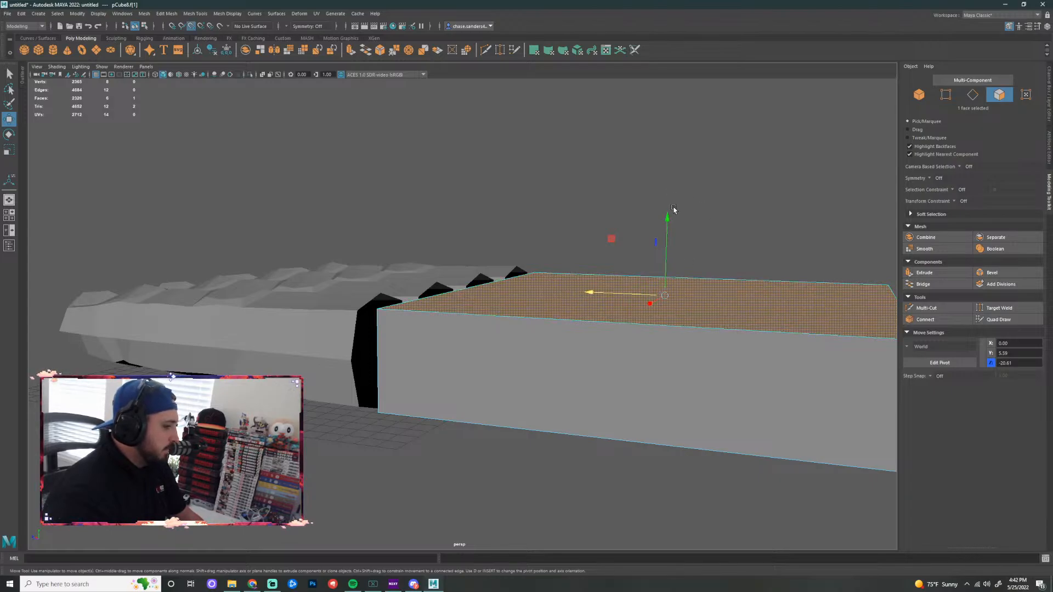
left_click_drag(667, 218, 438, 281)
scroll(570, 209, "up", 3)
left_click_drag(444, 212, 573, 190, "alt")
Vertex-snap the palm block's side face on the thumb side to the outer edge of the neighbouring finger
left_click(631, 307)
left_click_drag(631, 307, 741, 378, "alt")
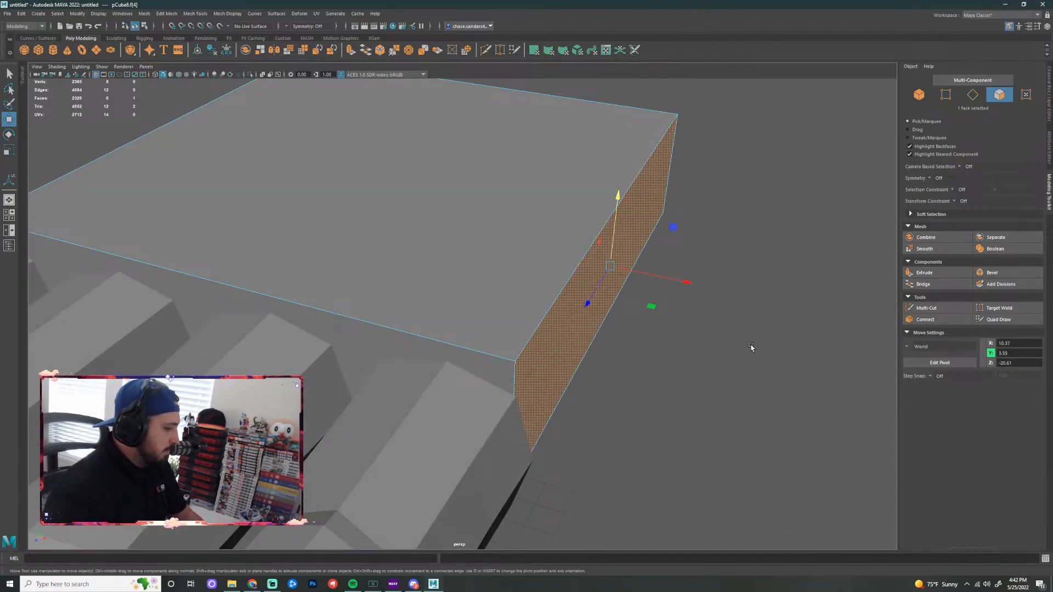
key("v")
left_click_drag(691, 283, 604, 468)
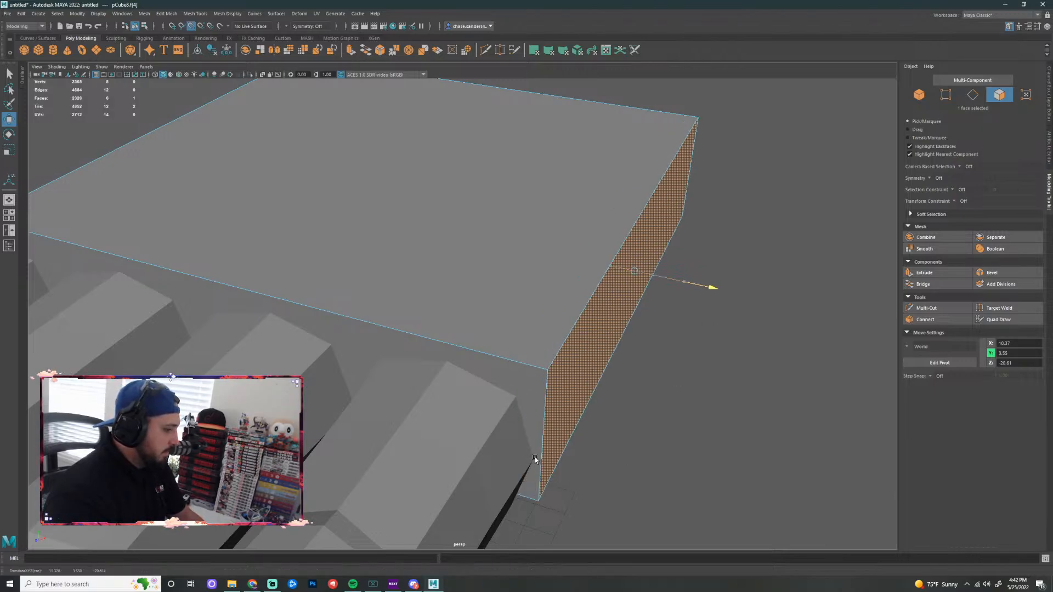
scroll(738, 430, "down", 2)
left_click_drag(720, 404, 773, 494, "alt")
Vertex-snap the palm block's opposite side face to the outer edge of the last finger
left_click(605, 384)
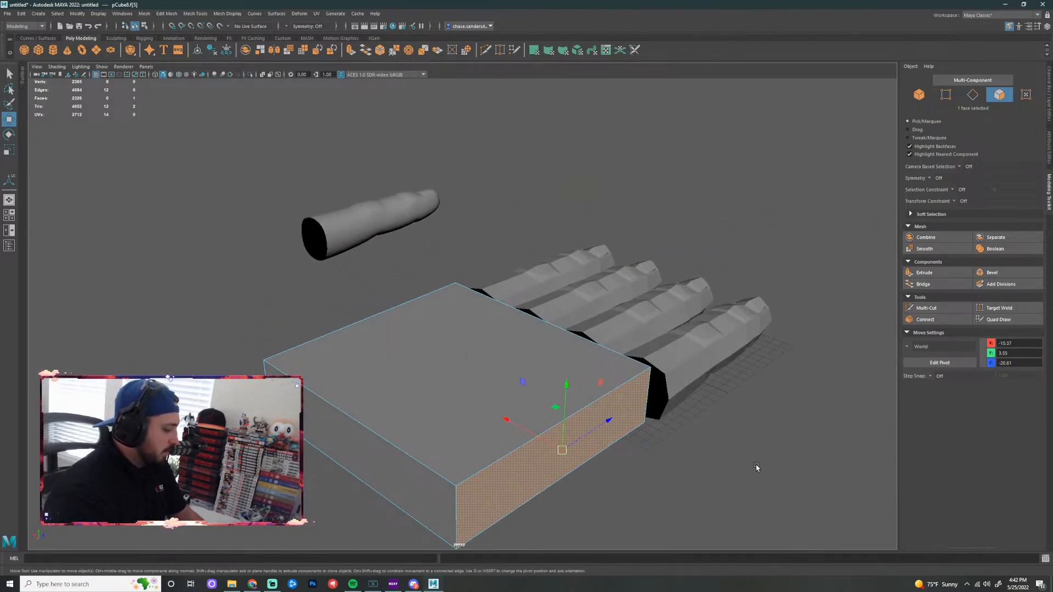
key("v")
left_click_drag(508, 420, 670, 404)
Vertex-snap the palm block's underside face vertically to the lower edge of the fingers and clear the selection
scroll(748, 437, "down", 3)
left_click_drag(711, 483, 620, 396, "alt")
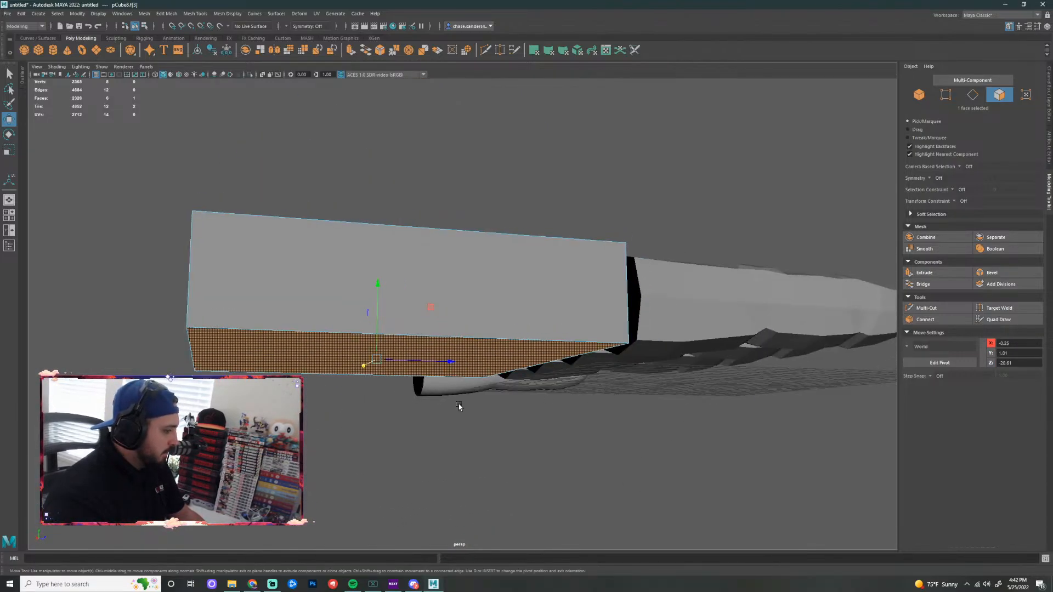
left_click_drag(381, 286, 619, 359)
key("v")
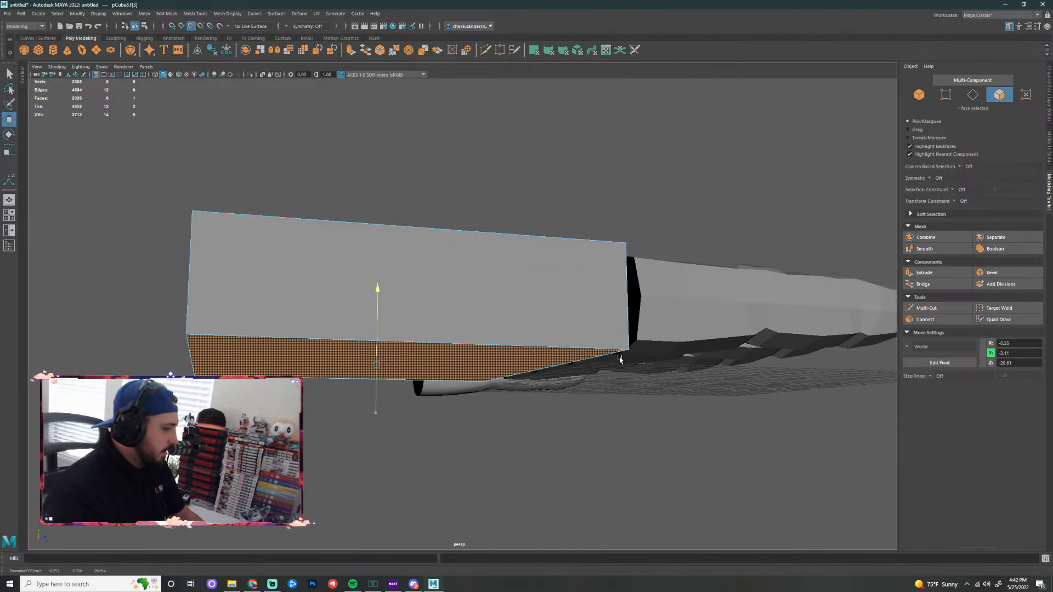
left_click(649, 435)
Check the palm block's alignment with the fingers, return to object mode and select the whole block
scroll(592, 411, "down", 5)
left_click_drag(673, 418, 554, 449, "alt")
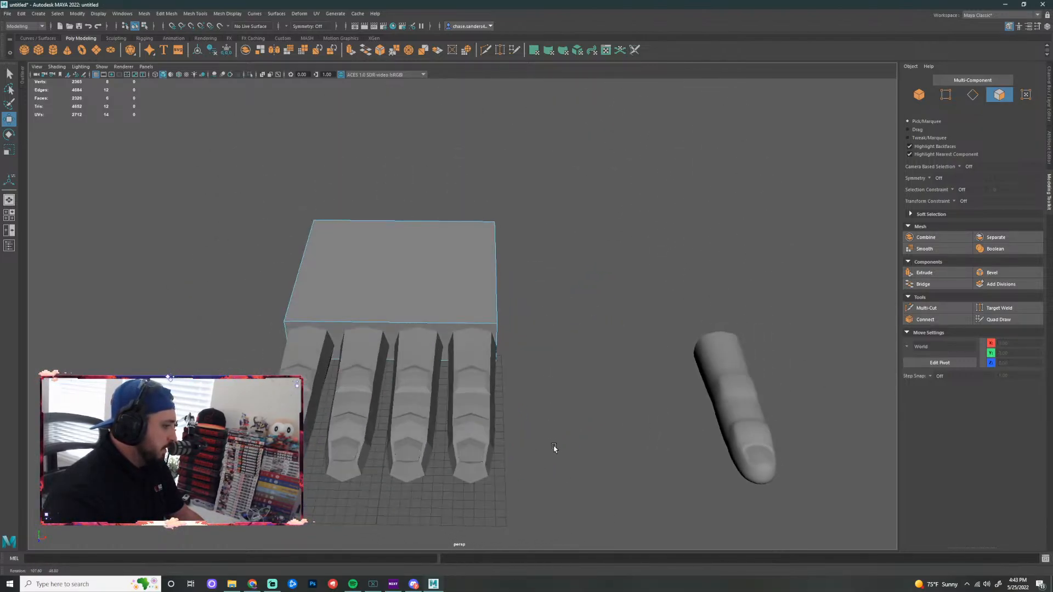
scroll(600, 384, "up", 3)
left_click_drag(599, 384, 513, 353, "alt")
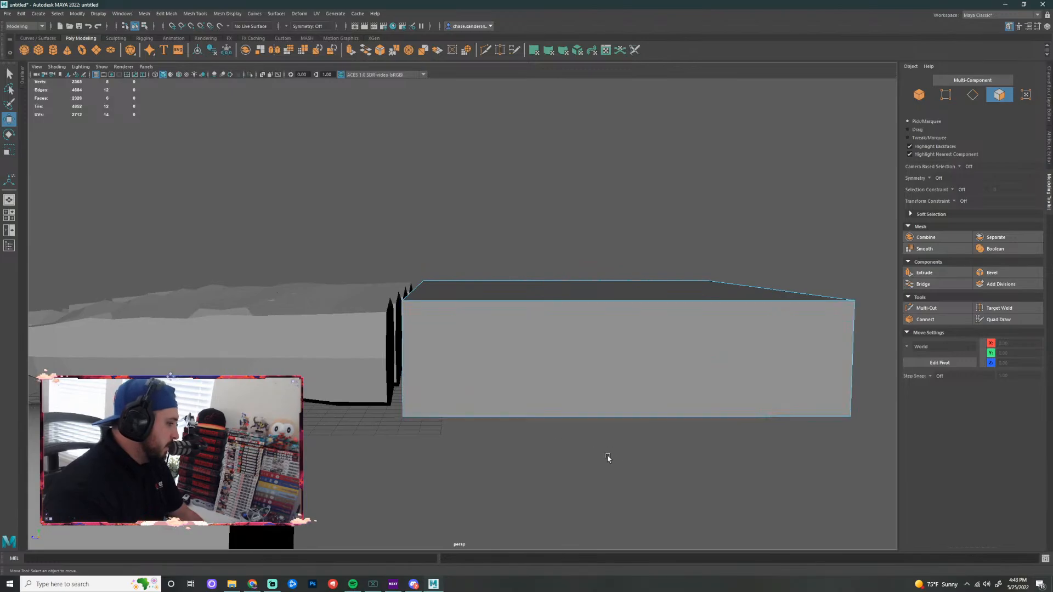
left_click_drag(606, 458, 543, 493, "alt")
scroll(555, 381, "up", 3)
scroll(555, 381, "down", 5)
right_click_drag(548, 364, 755, 381)
left_click(728, 384)
middle_click_drag(729, 384, 652, 339, "alt")
left_click(493, 338)
left_click_drag(596, 413, 615, 420, "alt")
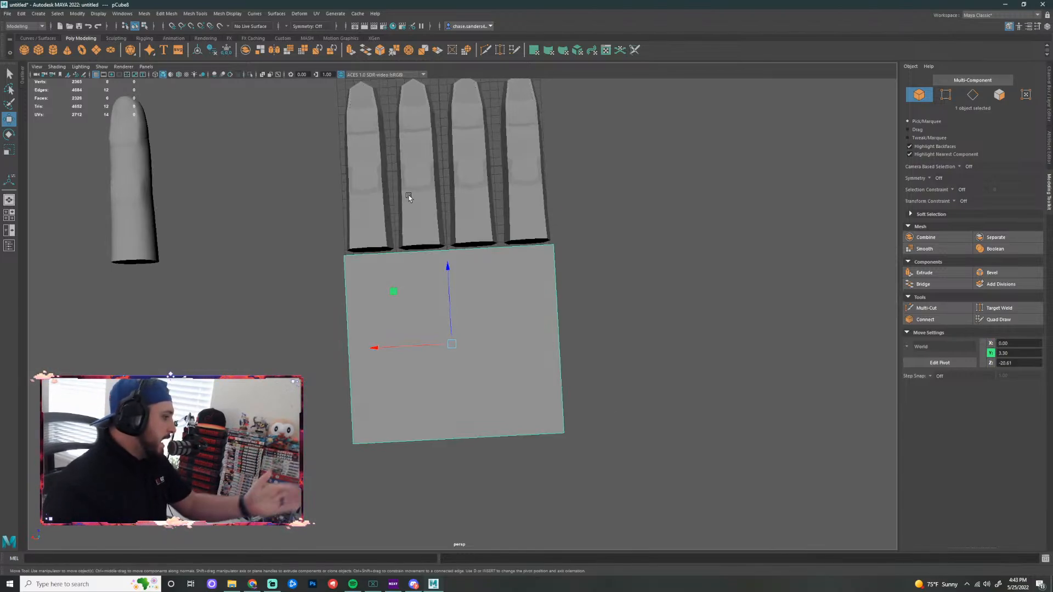
Insert six lengthwise edge loops on the palm block with Multi-Cut, two at each gap, in line with the neighbouring fingers' sides
left_click(486, 50)
scroll(396, 260, "up", 6)
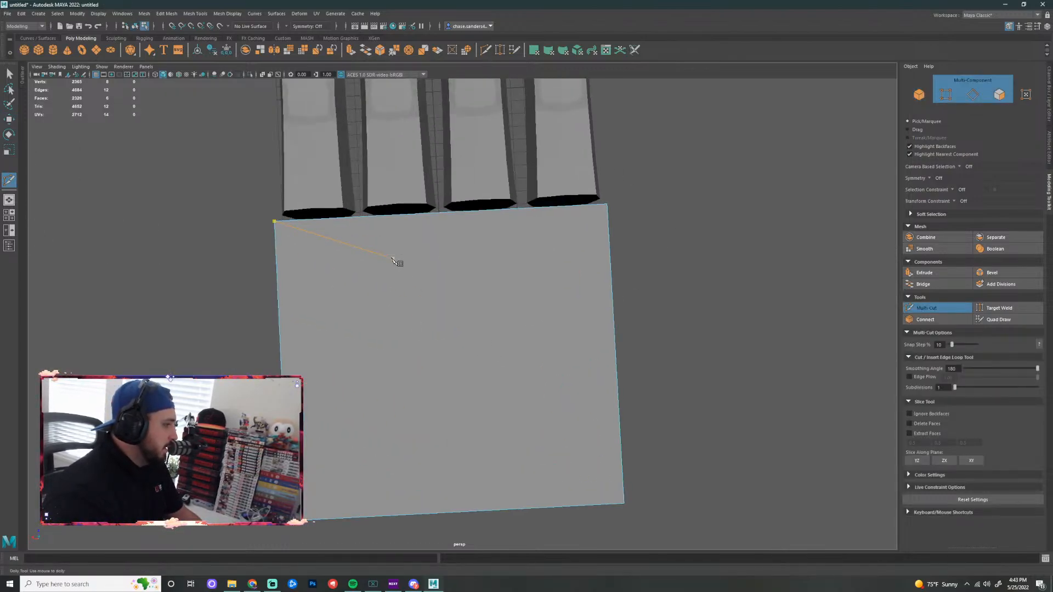
middle_click_drag(391, 255, 437, 253, "alt")
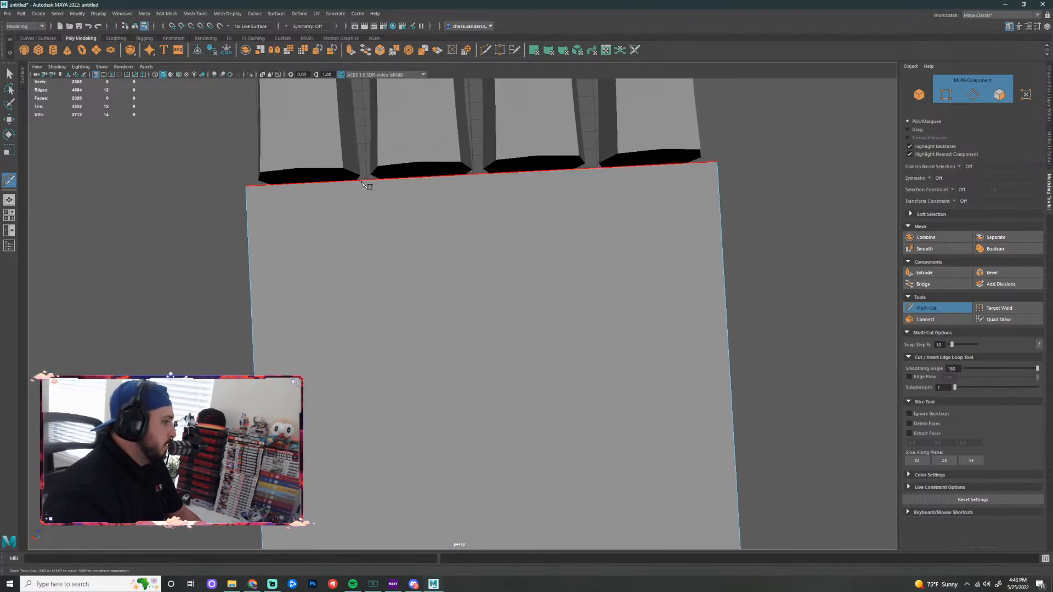
left_click(361, 181)
left_click(361, 181, "ctrl")
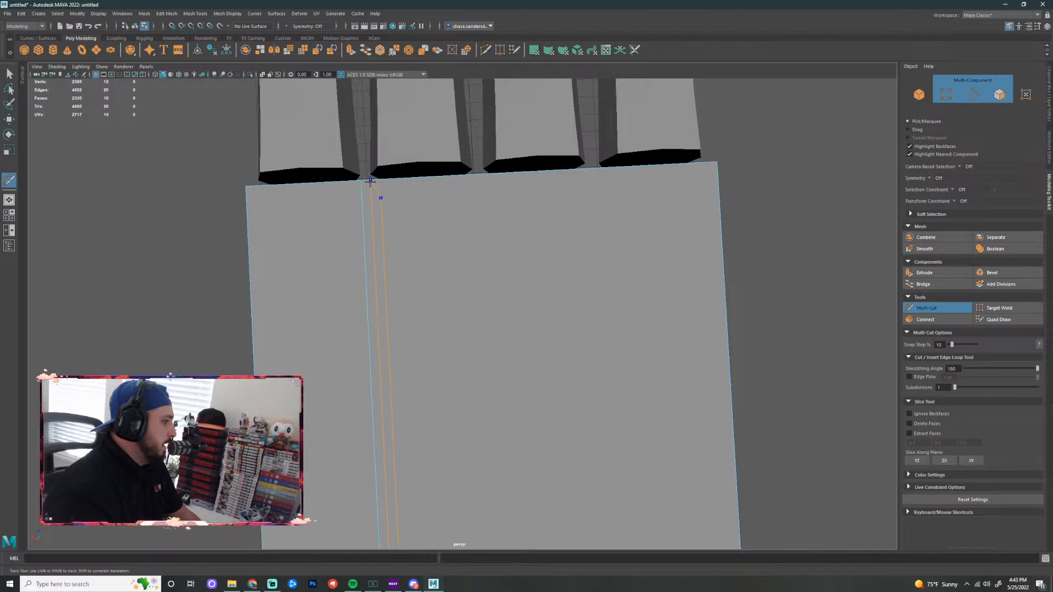
left_click(469, 174)
left_click(473, 175, "ctrl")
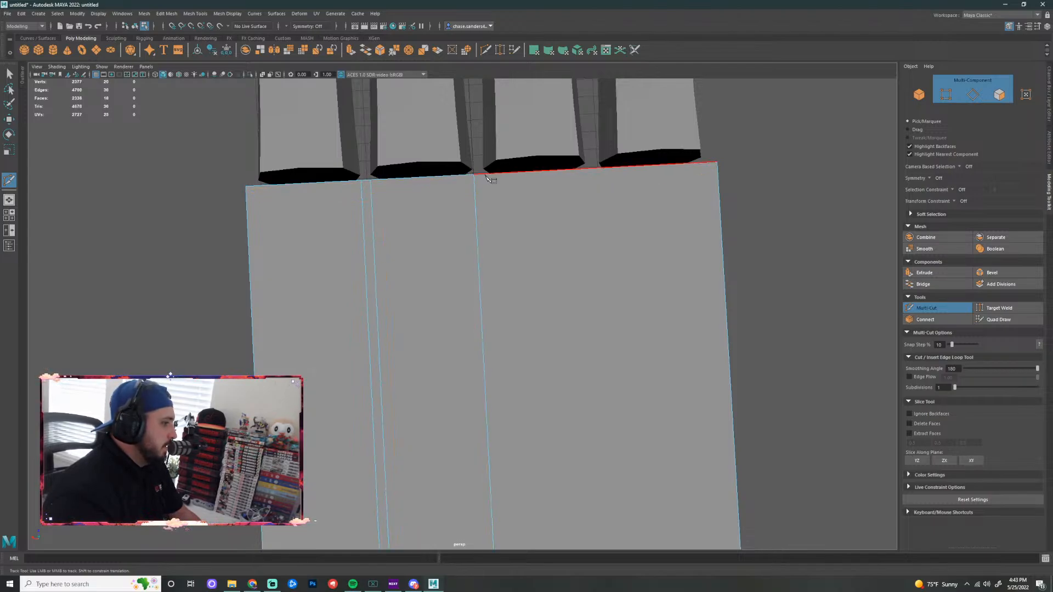
left_click(485, 176, "ctrl")
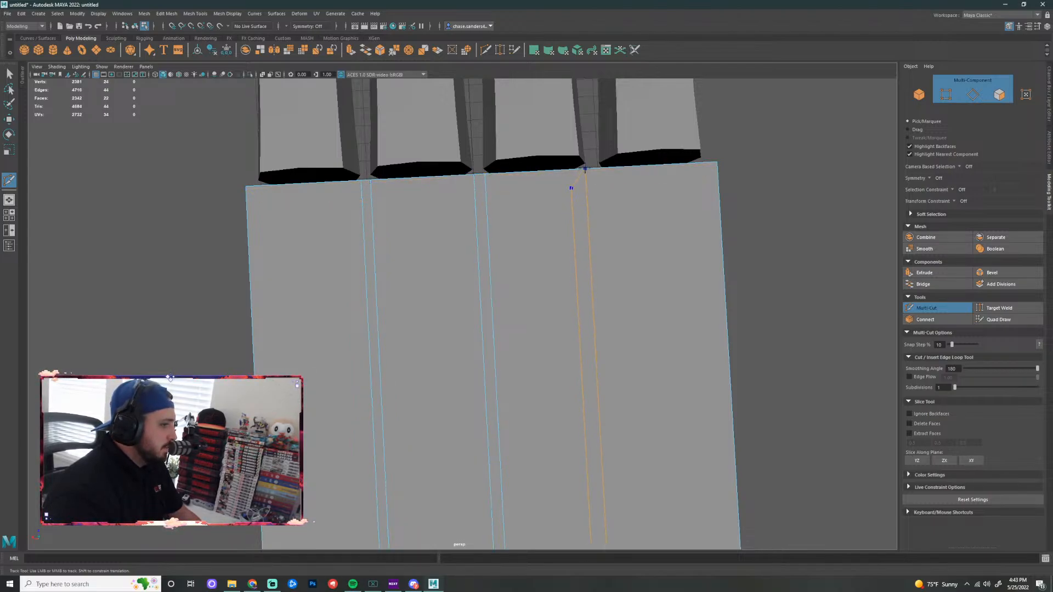
left_click(585, 169, "ctrl")
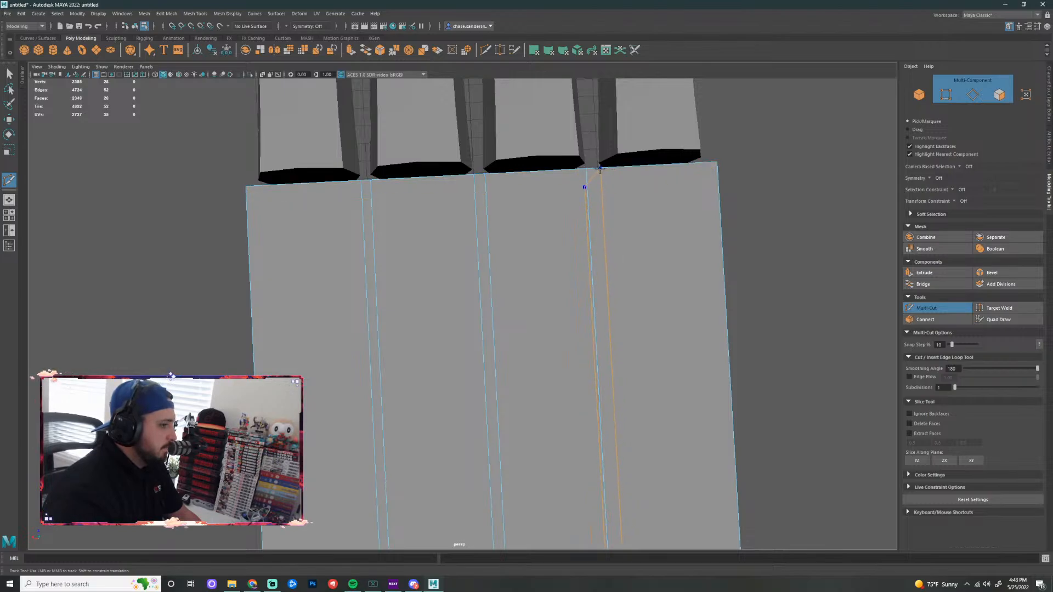
scroll(602, 170, "down", 5)
middle_click_drag(693, 282, 673, 200, "alt")
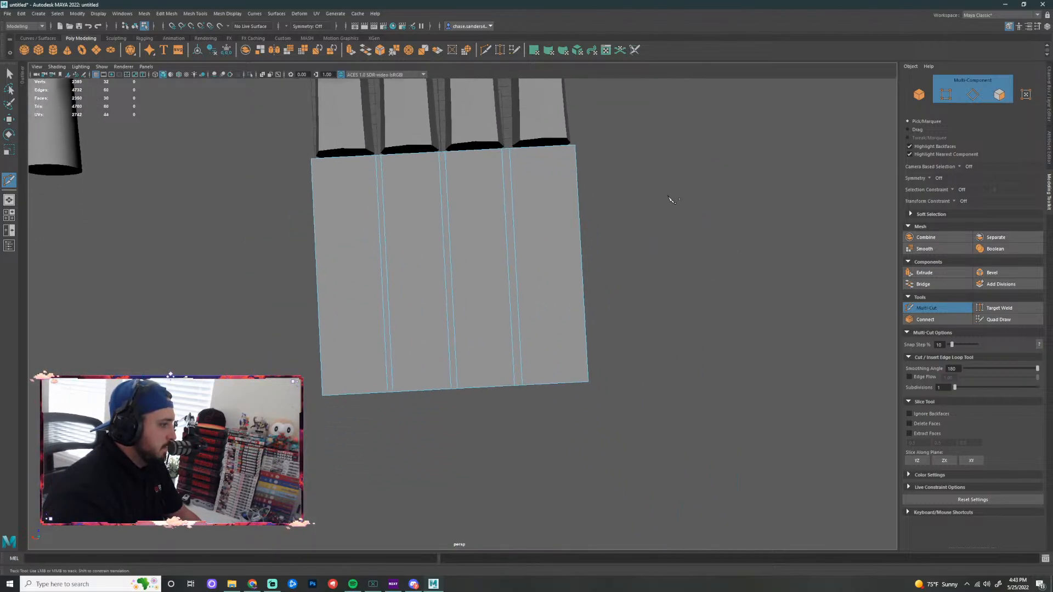
Examine how closely the palm block's new edge loops line up with the gaps between fingers, and leave the Multi-Cut tool
right_click(418, 231)
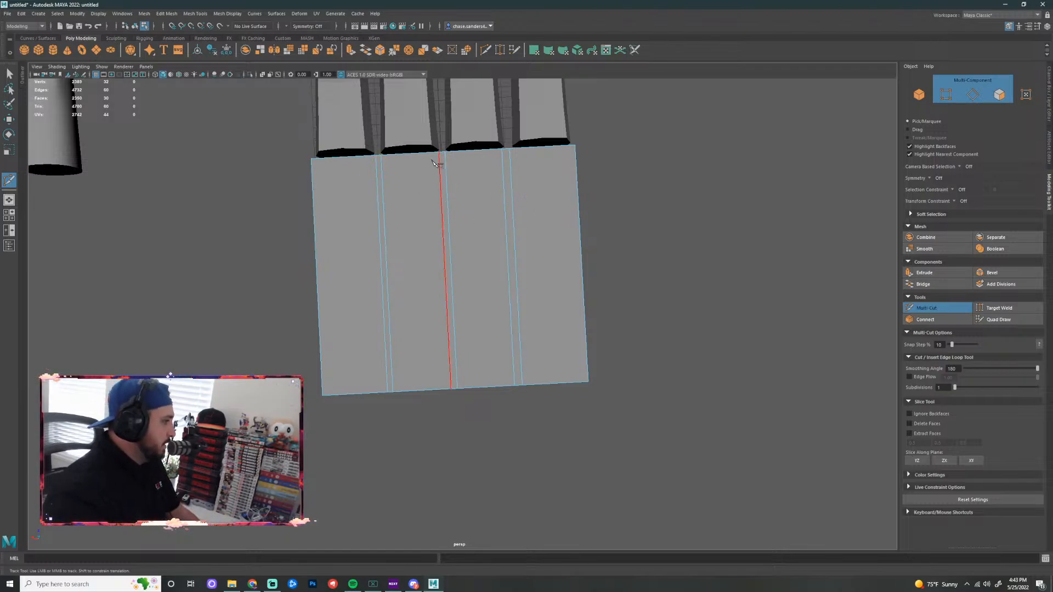
scroll(411, 156, "up", 6)
middle_click_drag(343, 134, 443, 418, "alt")
scroll(395, 230, "up", 3)
left_click_drag(372, 144, 380, 219, "alt")
left_click(279, 172)
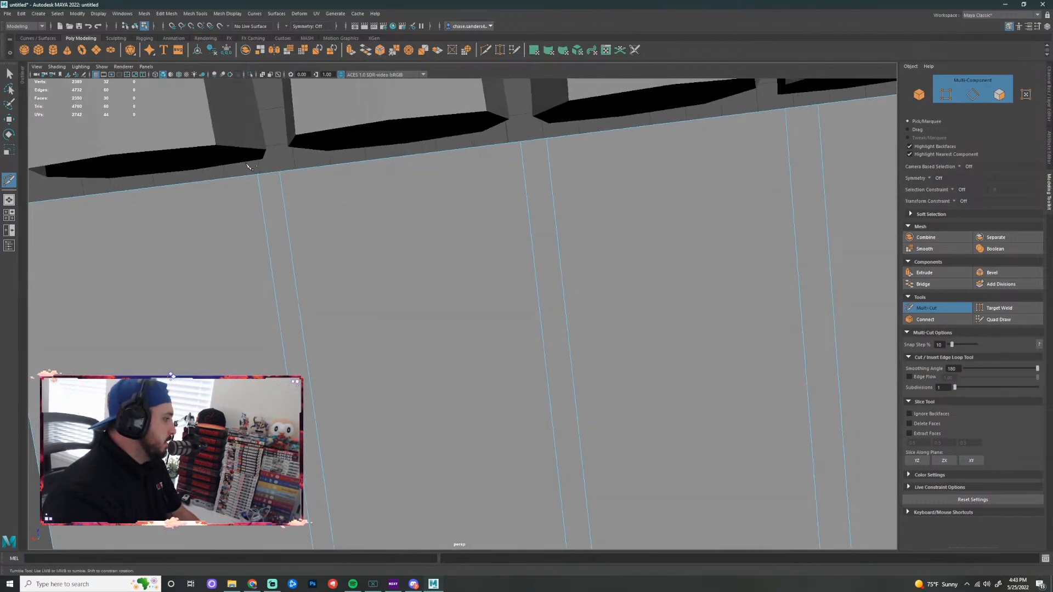
left_click(257, 174)
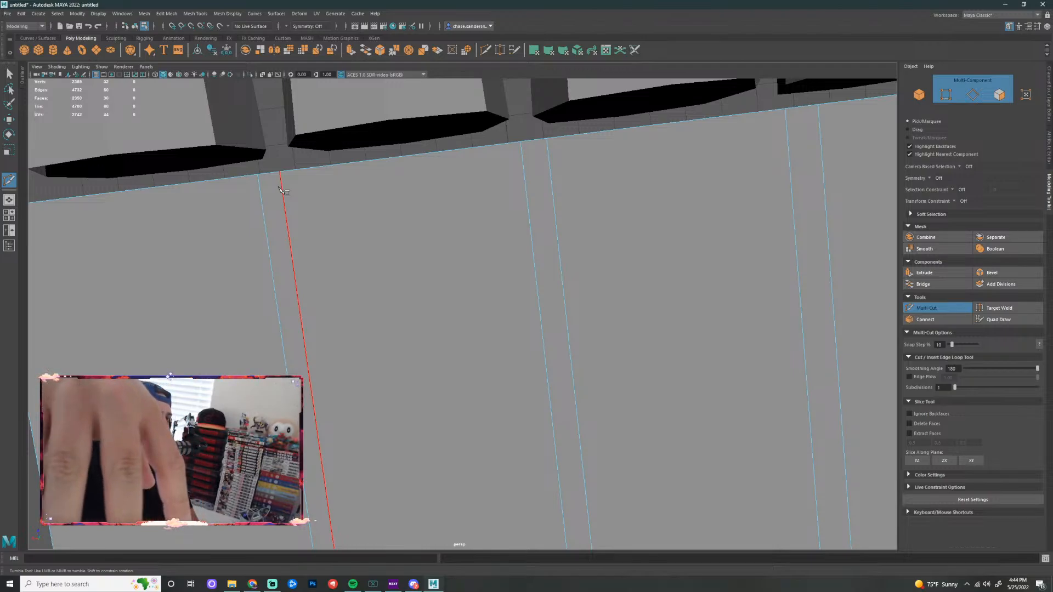
left_click(281, 189, "ctrl")
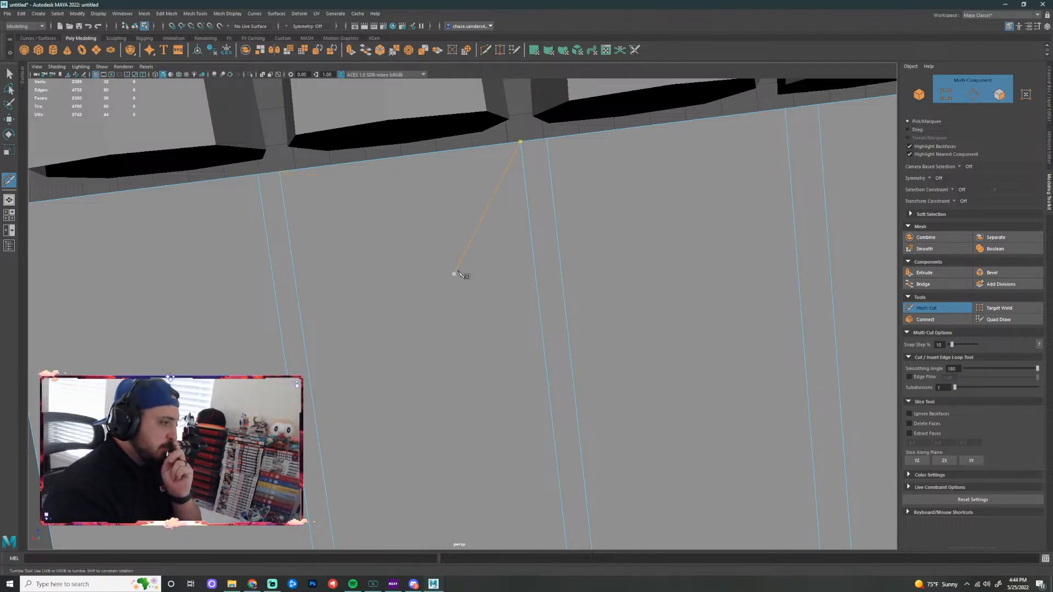
scroll(472, 173, "down", 3)
middle_click_drag(602, 232, 530, 191, "alt")
key("q")
Vertex-snap the palm edge loop beside the finger farthest from the thumb along X to that finger's inner edge
left_click_drag(624, 170, 645, 187, "alt")
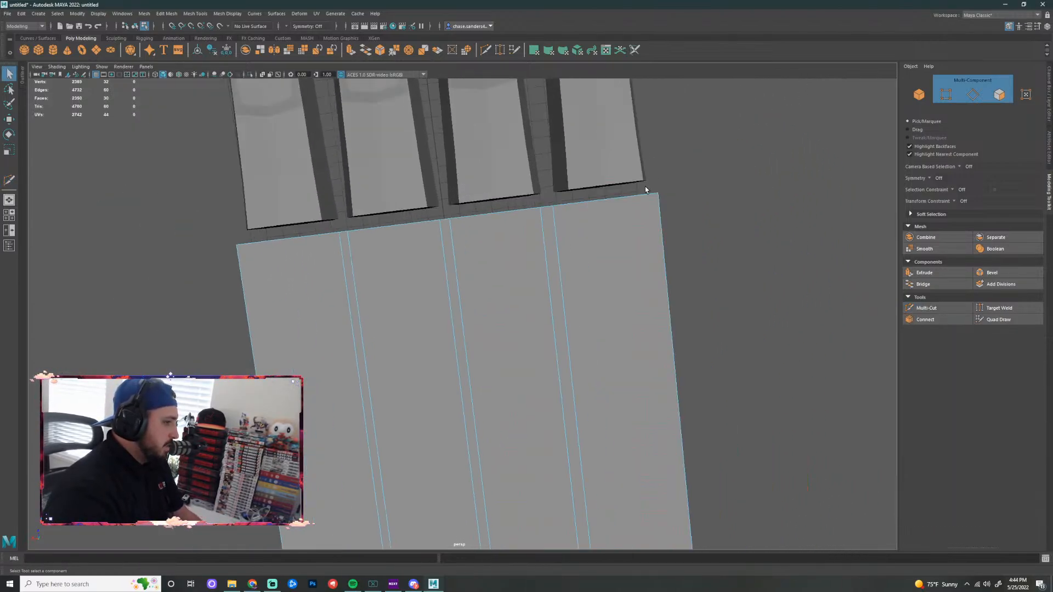
left_click_drag(603, 232, 560, 243, "alt")
right_click_drag(561, 240, 560, 219)
double_click(558, 241)
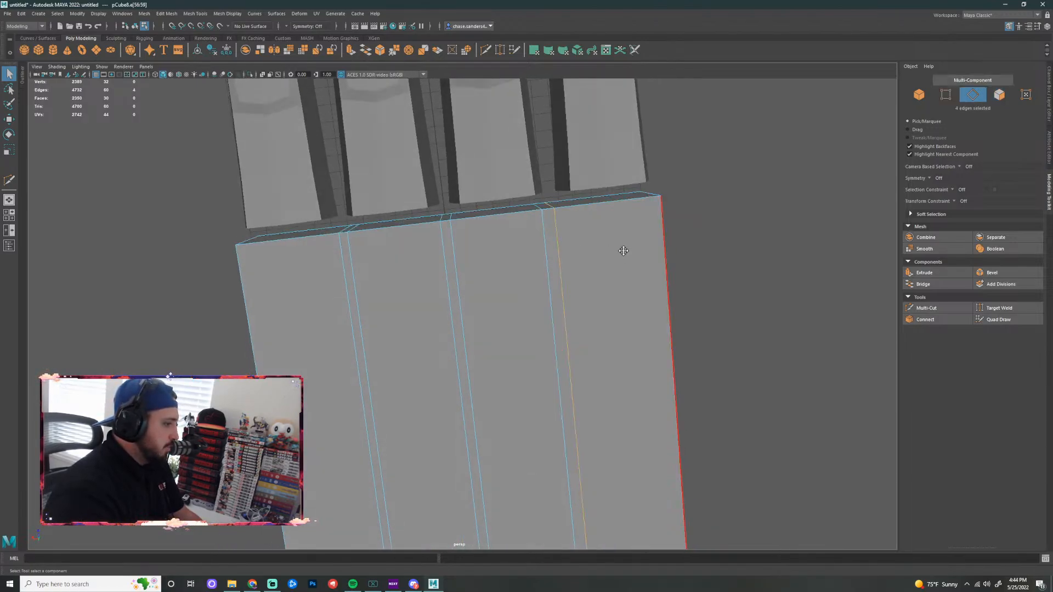
middle_click_drag(622, 248, 524, 262, "alt")
key("w")
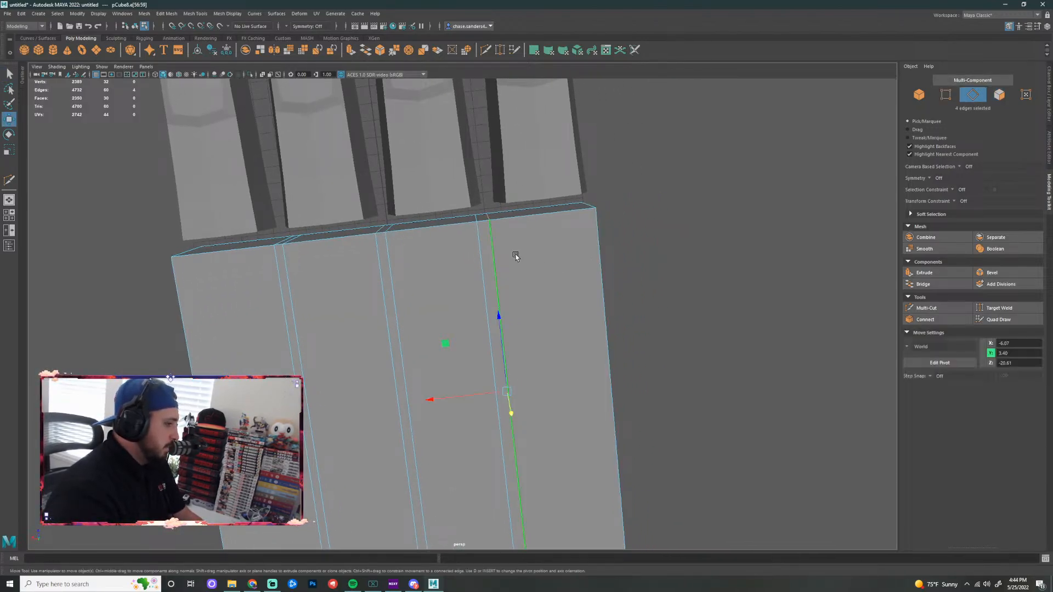
key("v")
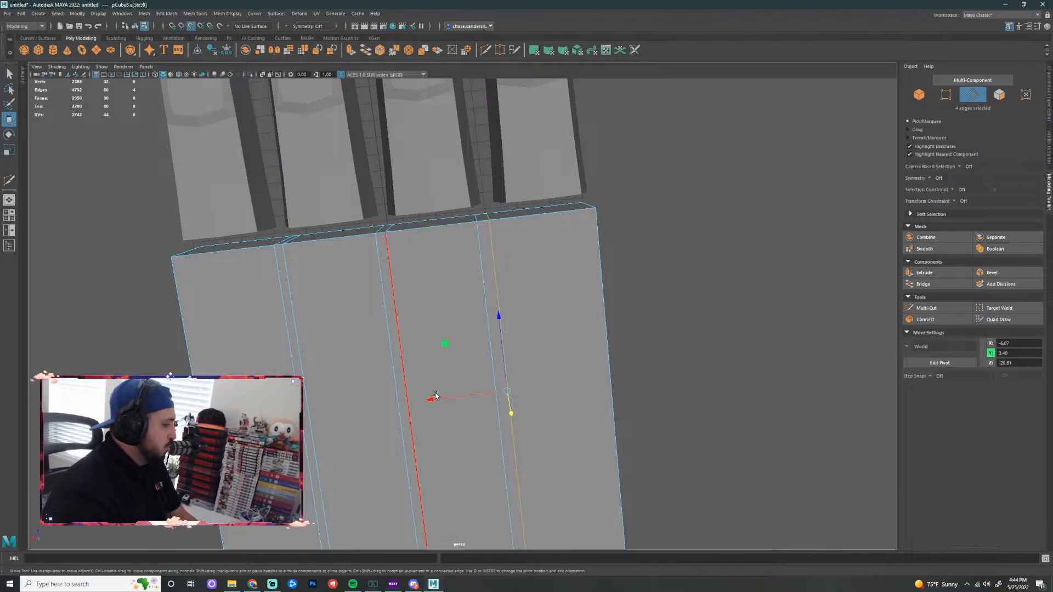
left_click_drag(441, 405, 494, 204)
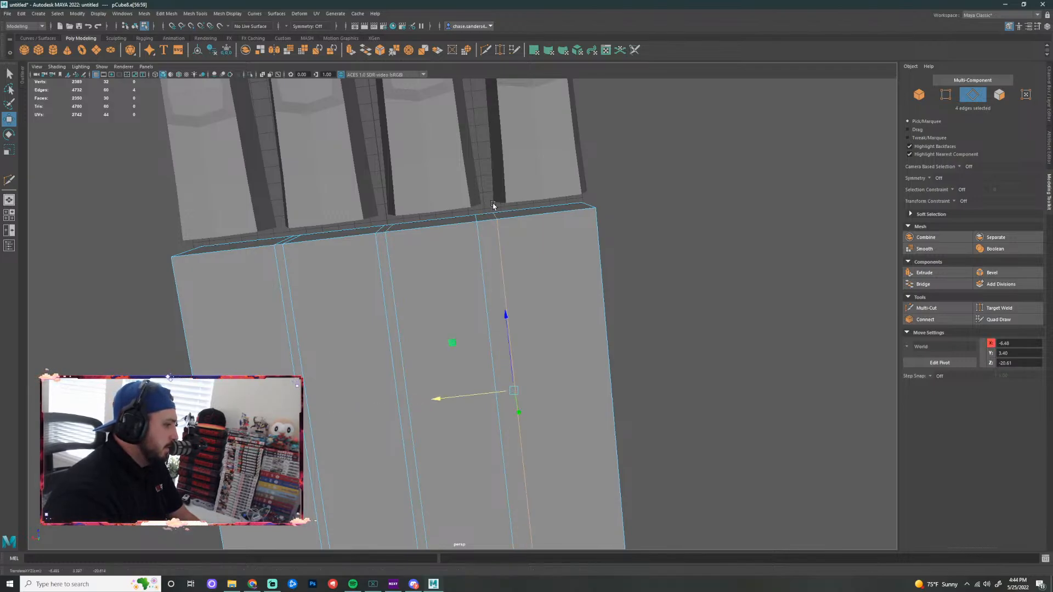
Vertex-snap the other edge loop of that gap along X to the facing edge of the adjacent middle finger
double_click(480, 274)
key("v")
left_click_drag(417, 398, 483, 204)
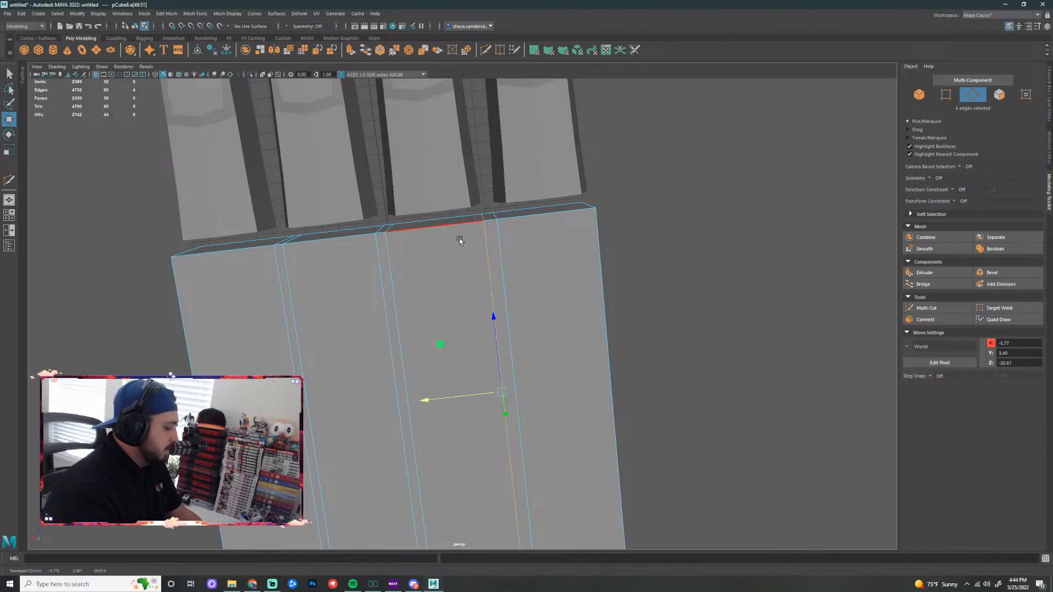
Vertex-snap both edge loops at the central gap along X to the facing edges of the two middle fingers
left_click_drag(460, 239, 538, 312, "alt")
double_click(467, 330)
key("w")
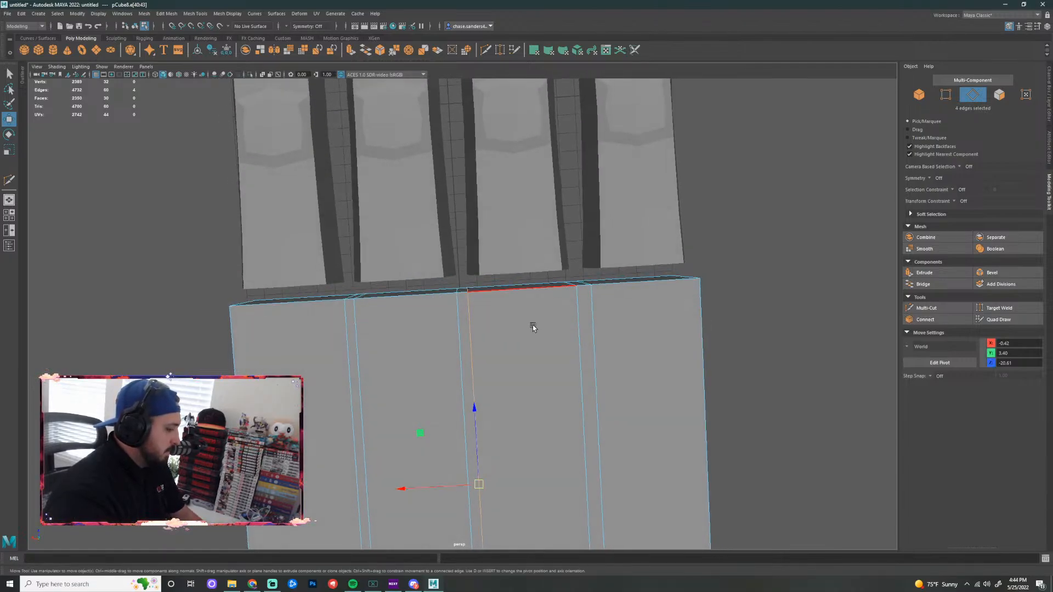
middle_click_drag(426, 474, 422, 490)
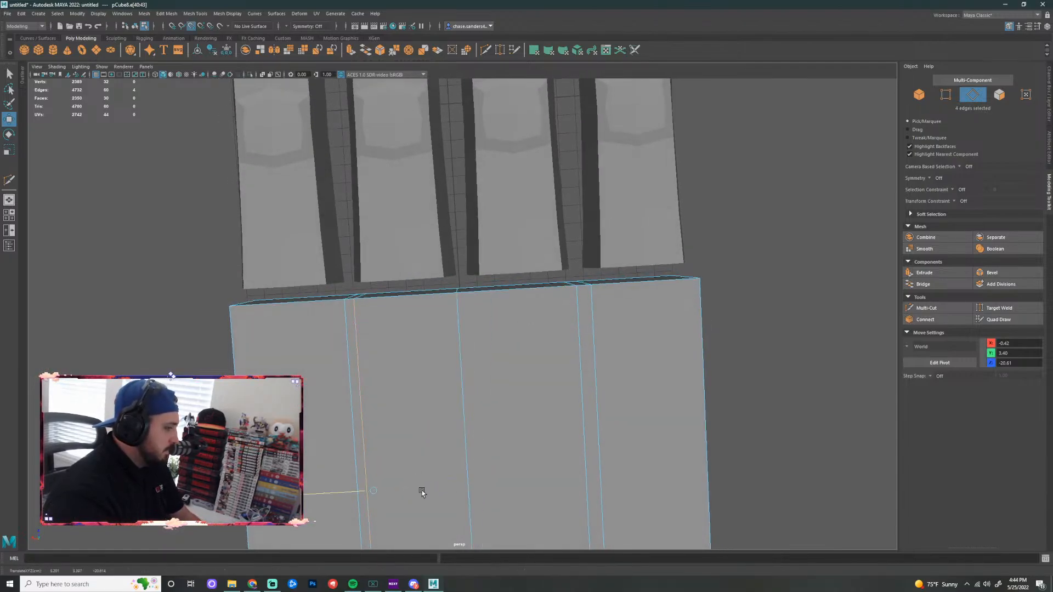
double_click(466, 276)
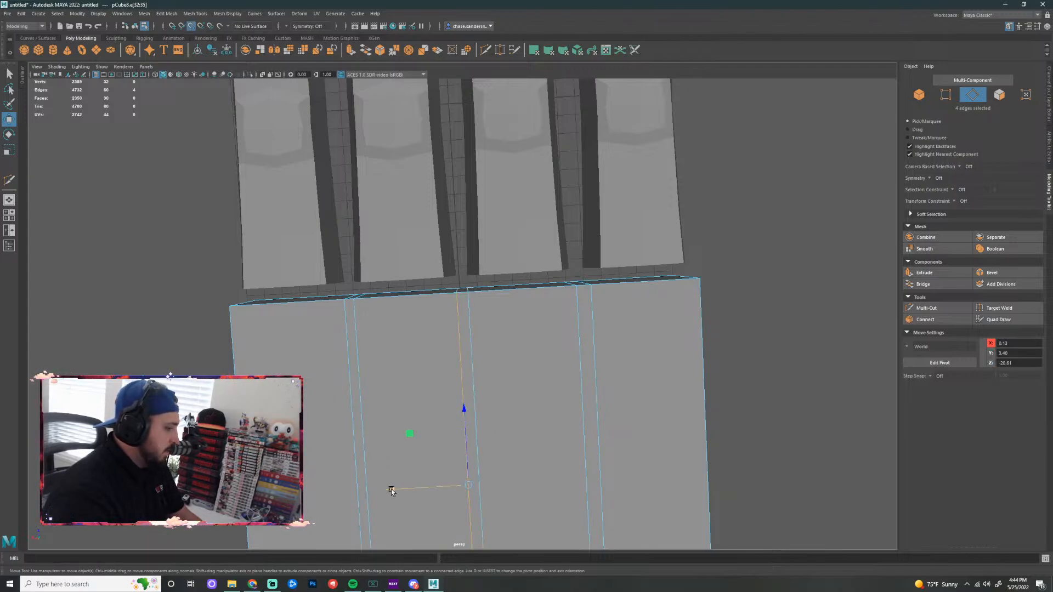
left_click_drag(390, 489, 462, 396)
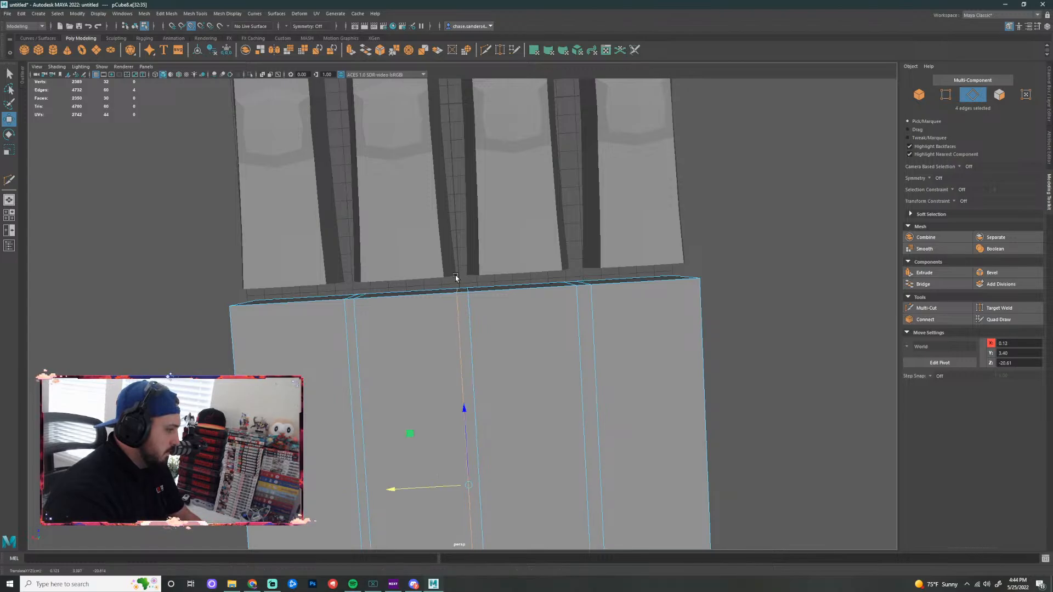
Vertex-snap both edge loops at the gap nearest the thumb along X to the facing edges of the adjoining fingers
middle_click_drag(532, 305, 657, 298, "alt")
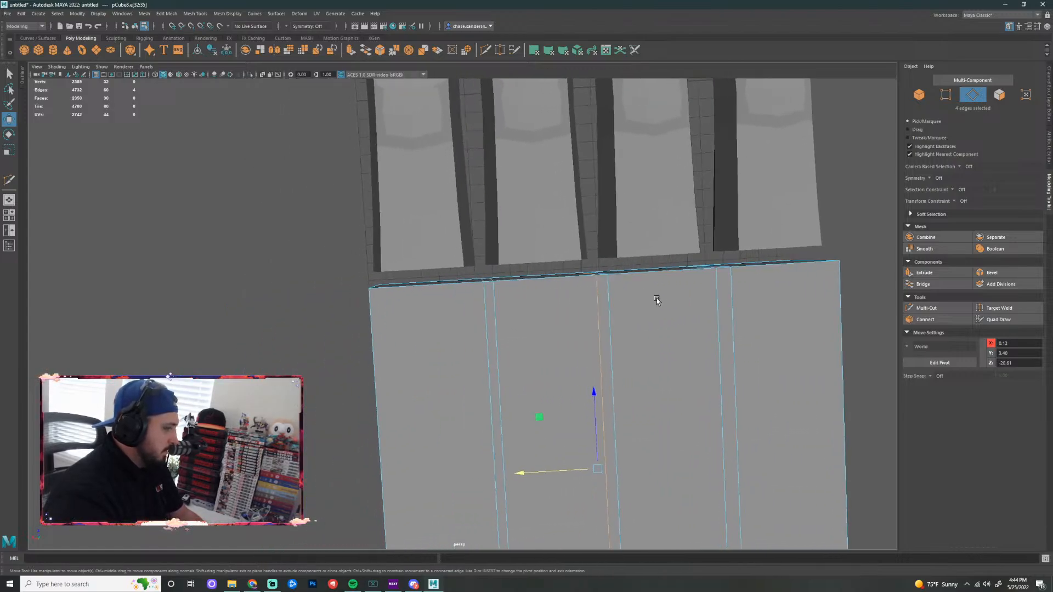
double_click(494, 325)
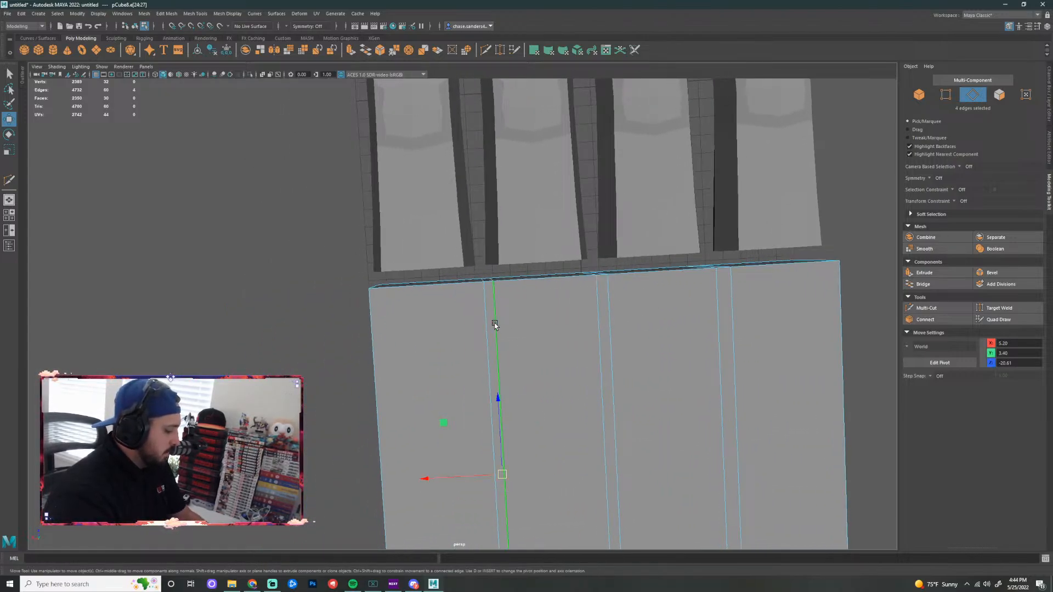
key("v")
left_click_drag(428, 479, 488, 267)
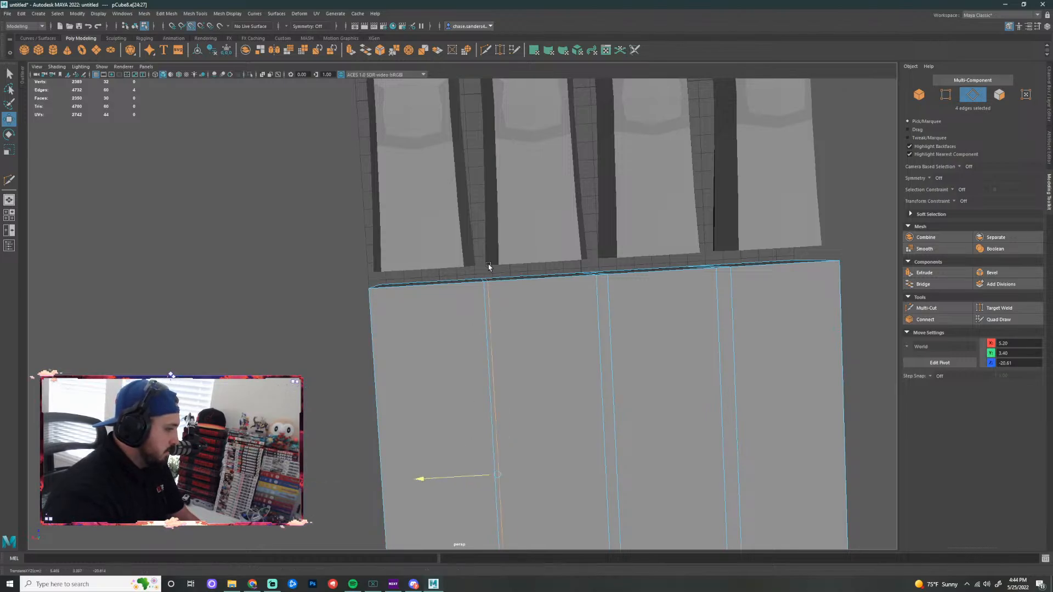
double_click(485, 277)
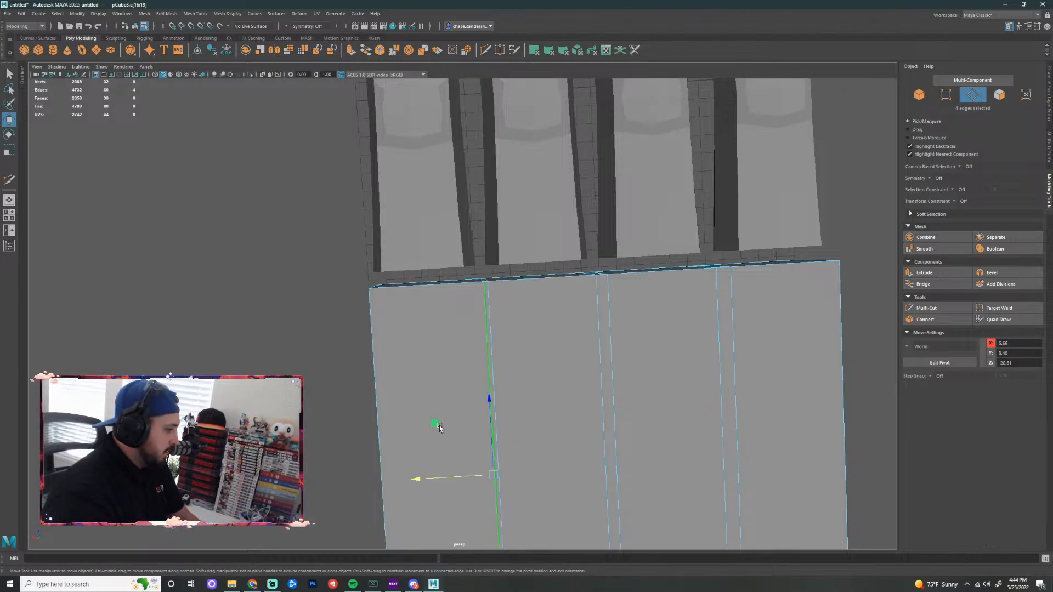
left_click_drag(421, 480, 475, 269)
Examine from several angles how the palm block's front and thumb-side faces meet the open finger bases
scroll(701, 338, "down", 4)
left_click_drag(697, 378, 1015, 288, "alt")
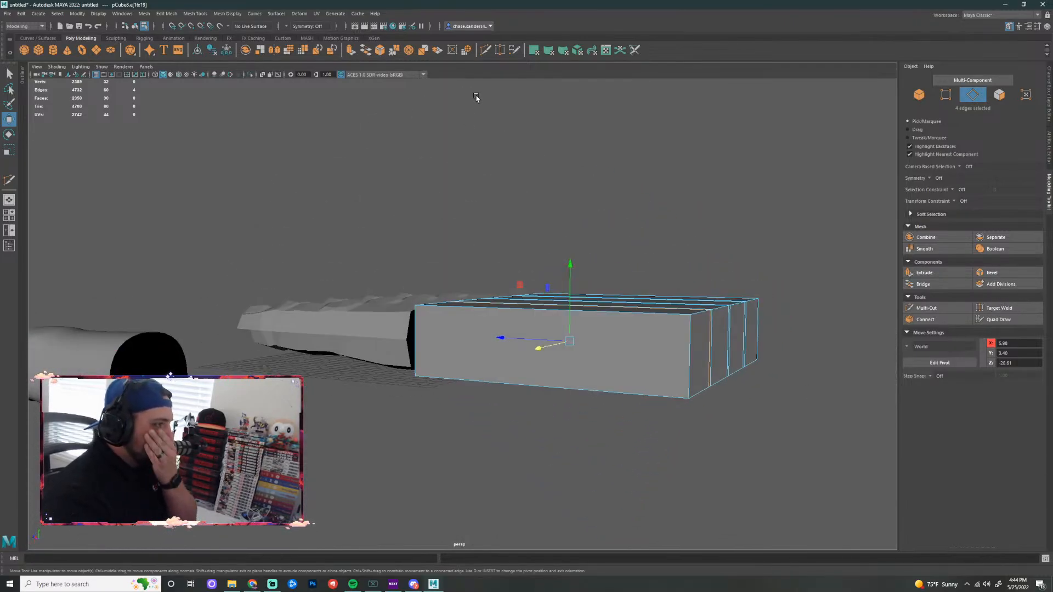
left_click(487, 50)
scroll(571, 363, "up", 3)
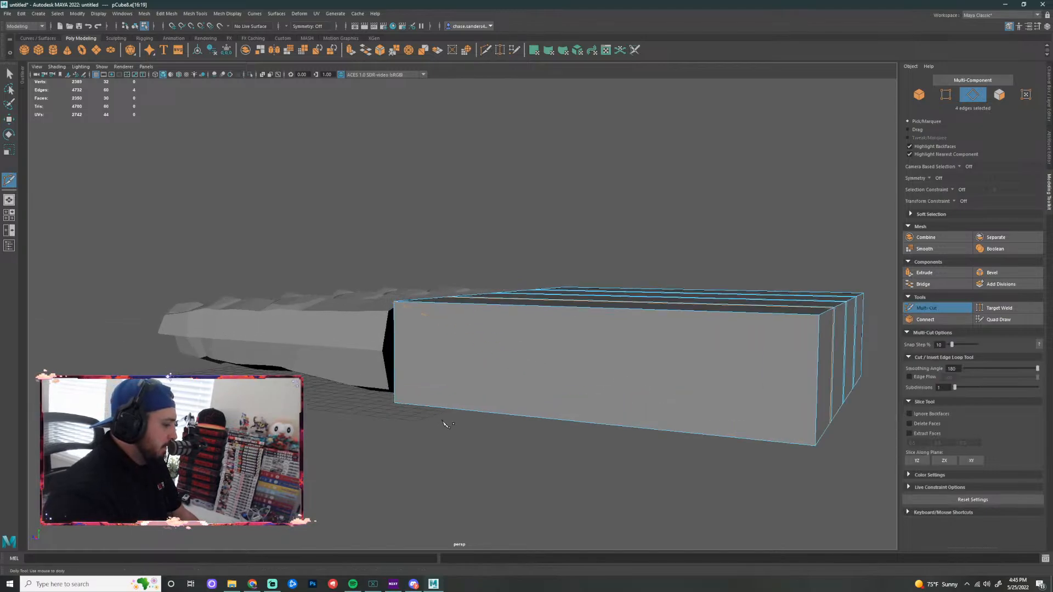
left_click_drag(426, 454, 478, 472, "alt")
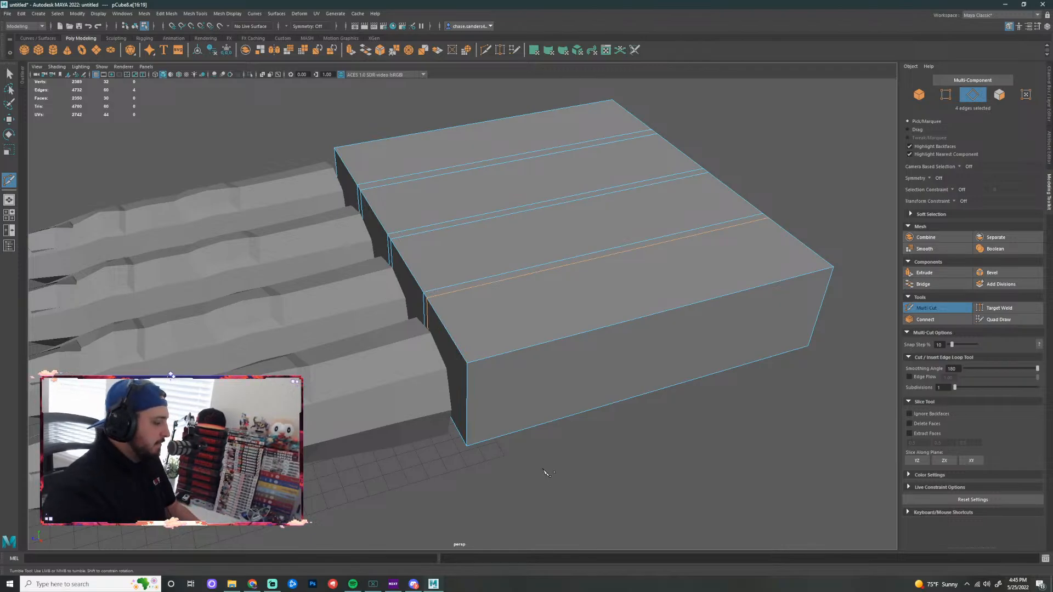
key("q")
scroll(454, 404, "up", 4)
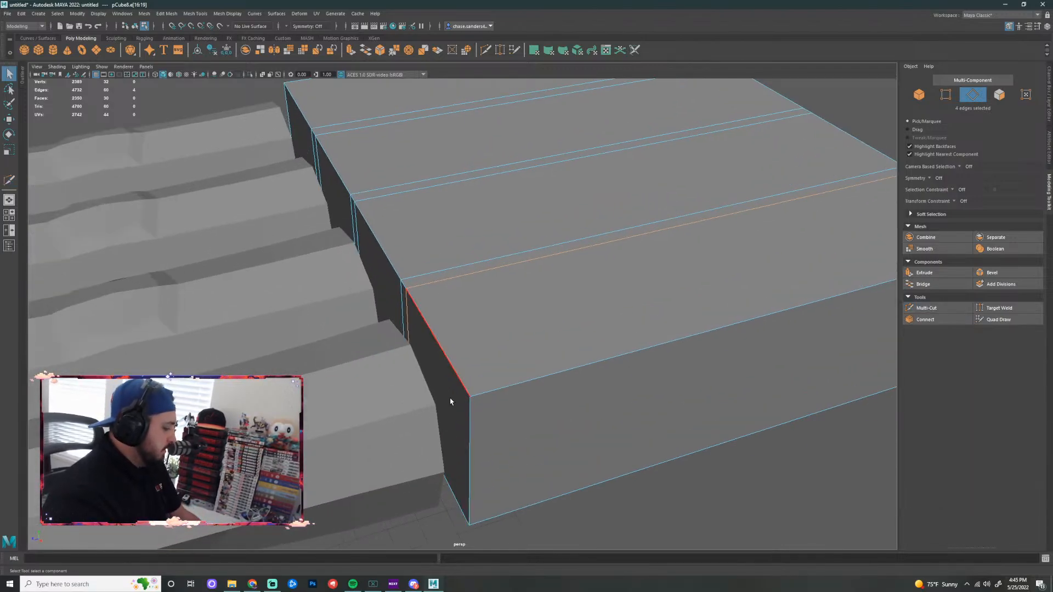
left_click_drag(451, 402, 268, 313, "alt")
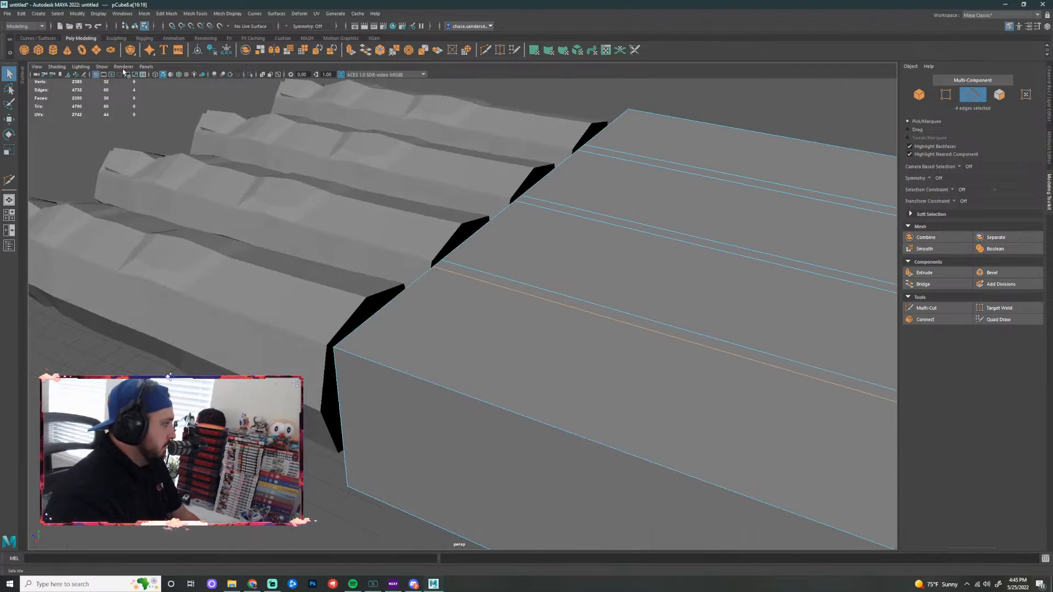
Select the open border edge loop at the base of the finger nearest the thumb to check its edge count
left_click_drag(263, 174, 455, 301, "alt")
right_click_drag(383, 279, 384, 249)
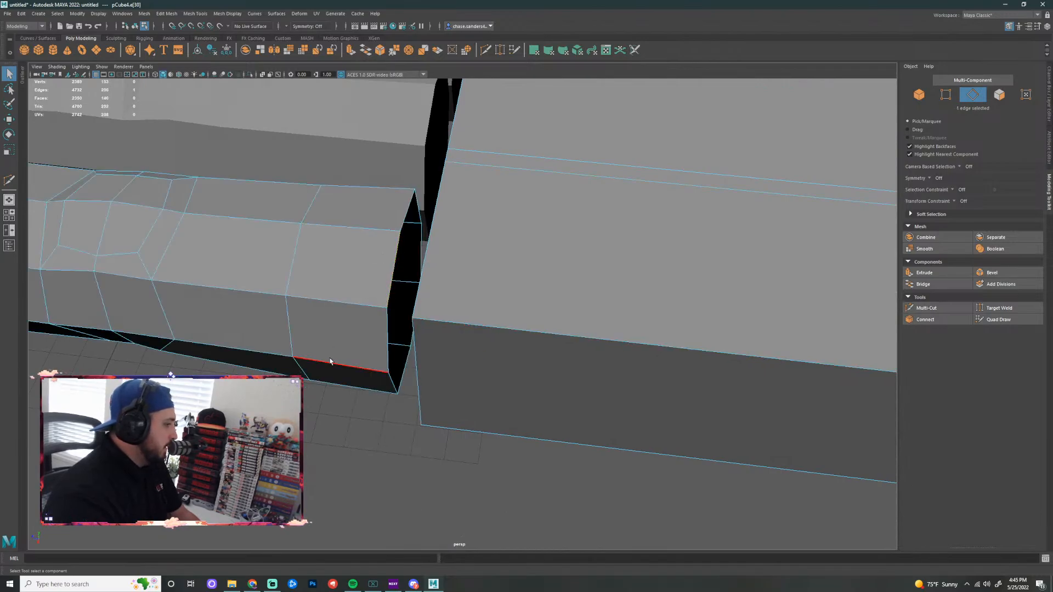
left_click_drag(364, 272, 388, 251, "alt")
left_click(388, 250)
double_click(387, 249)
left_click_drag(398, 370, 220, 337, "alt")
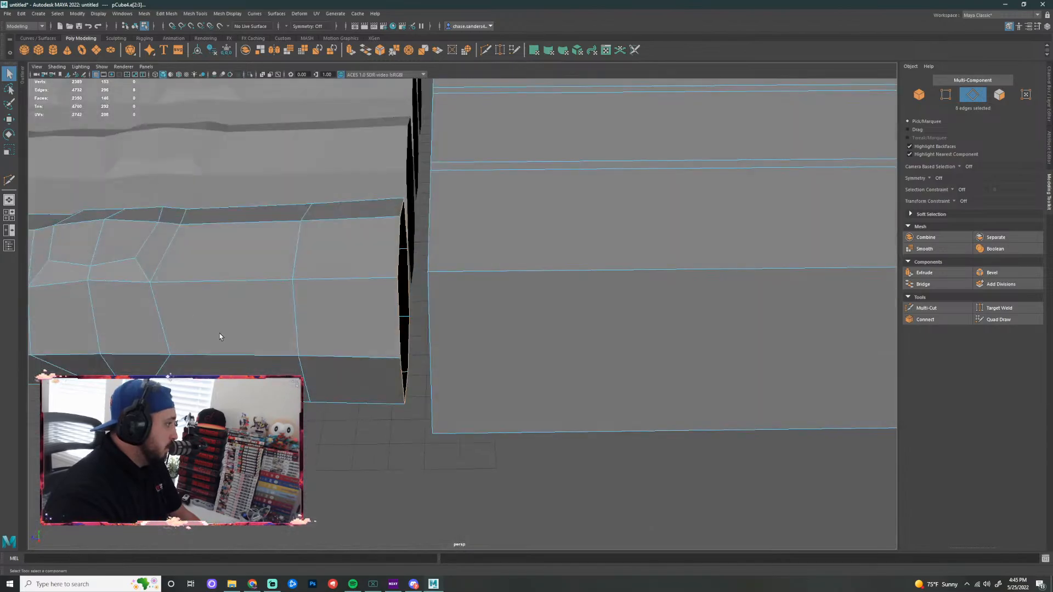
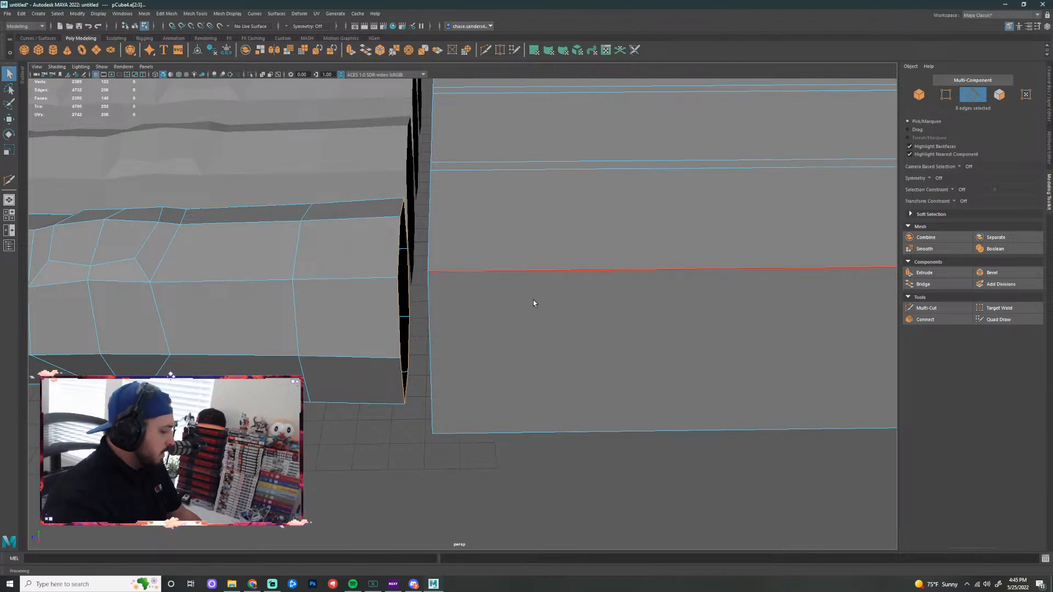
Select the four edges outlining the palm's front section opposite the finger nearest the thumb to compare edge counts
left_click_drag(533, 301, 585, 321, "alt")
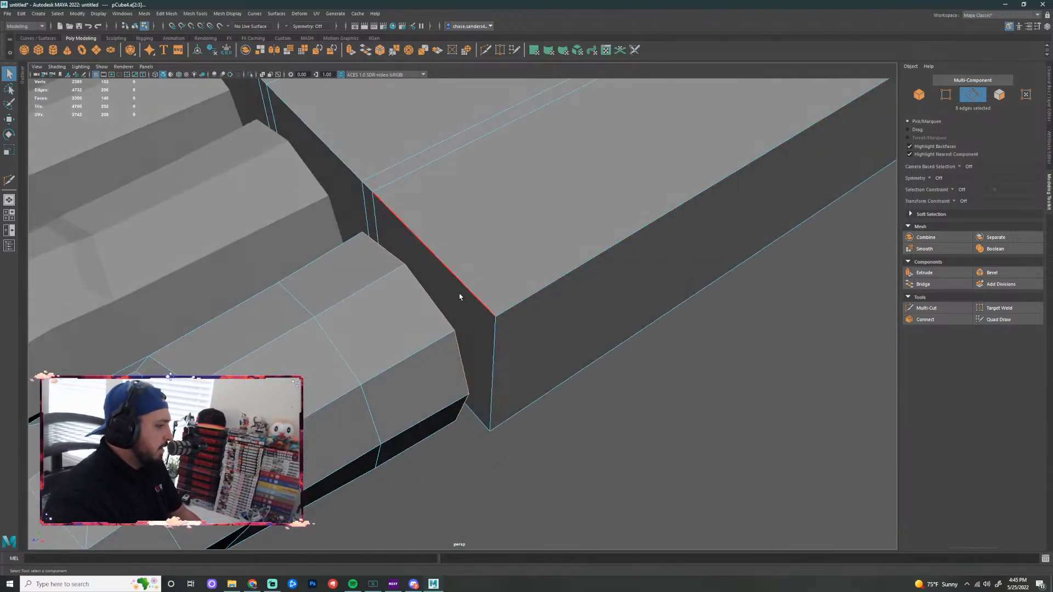
double_click(377, 236)
left_click_drag(384, 242, 450, 404, "alt")
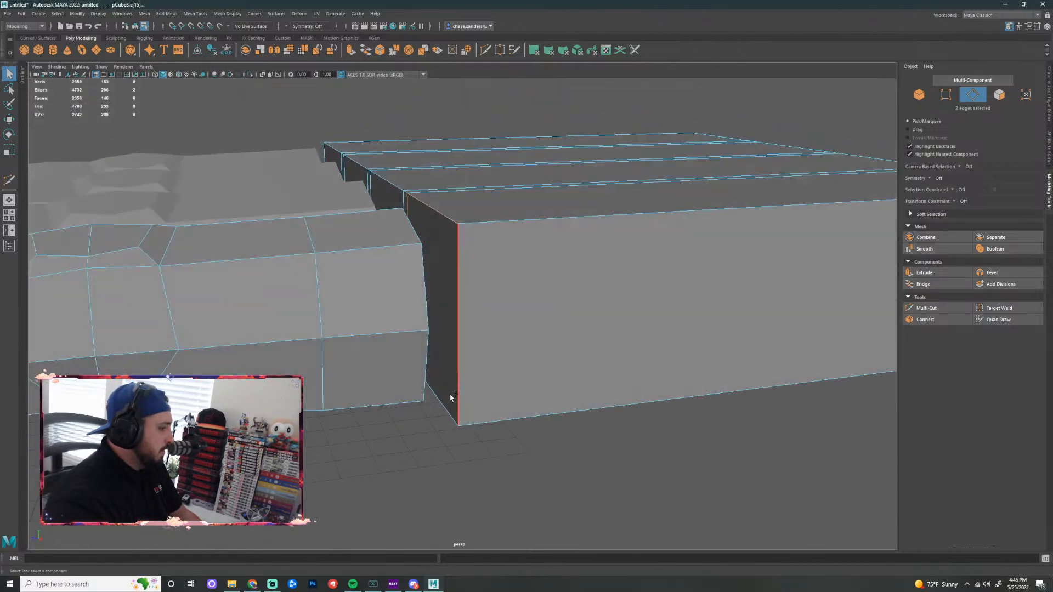
left_click(455, 396, "shift")
left_click_drag(545, 441, 589, 479, "alt")
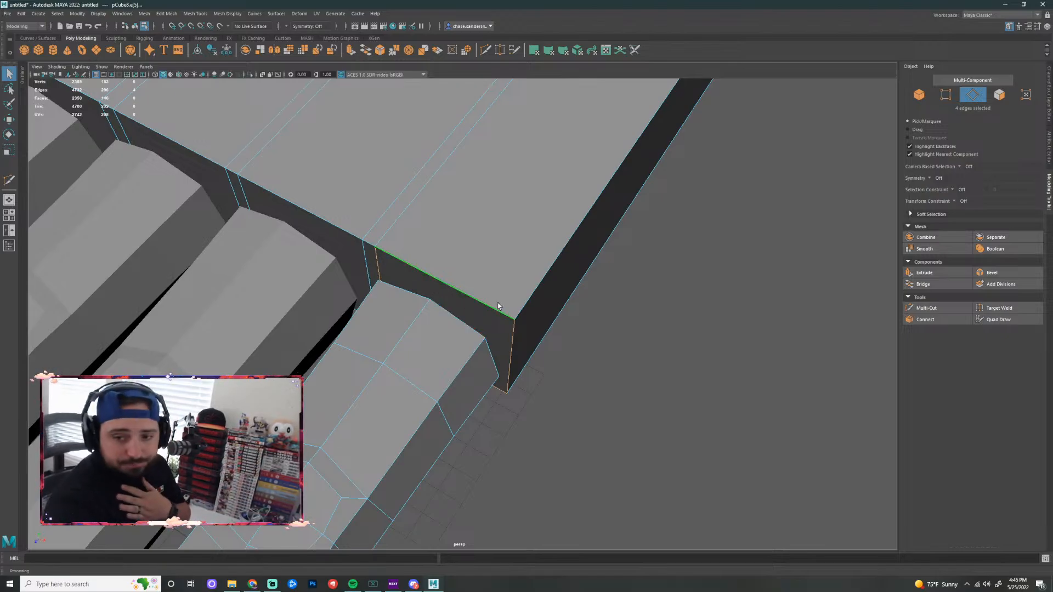
scroll(611, 312, "down", 4)
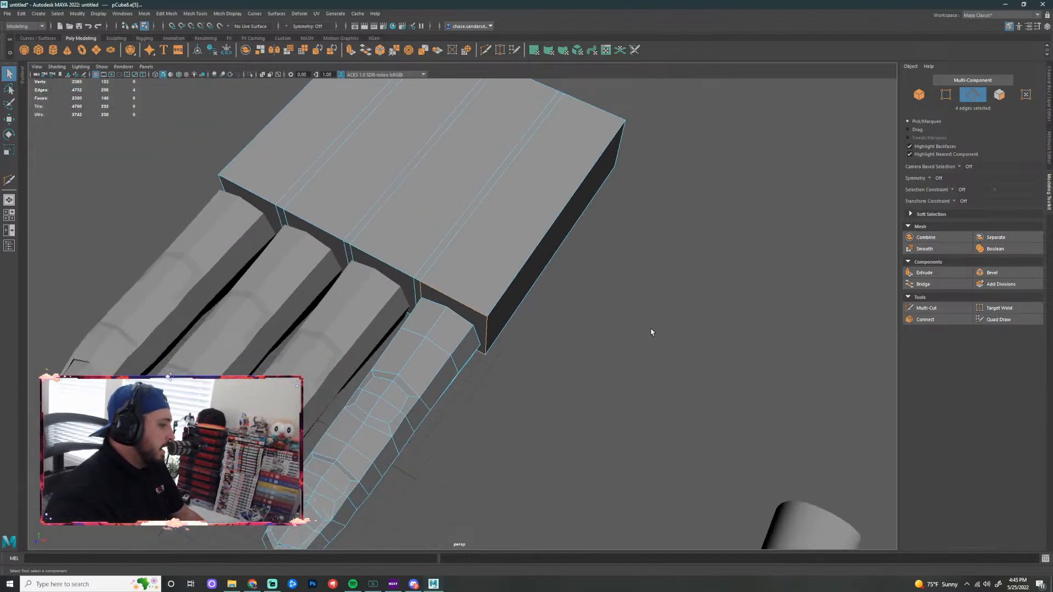
Insert a lengthwise edge loop through the palm's thumb-side section and vertex-snap it along X to that finger's centre edge
left_click_drag(643, 343, 665, 270, "alt")
left_click(486, 50)
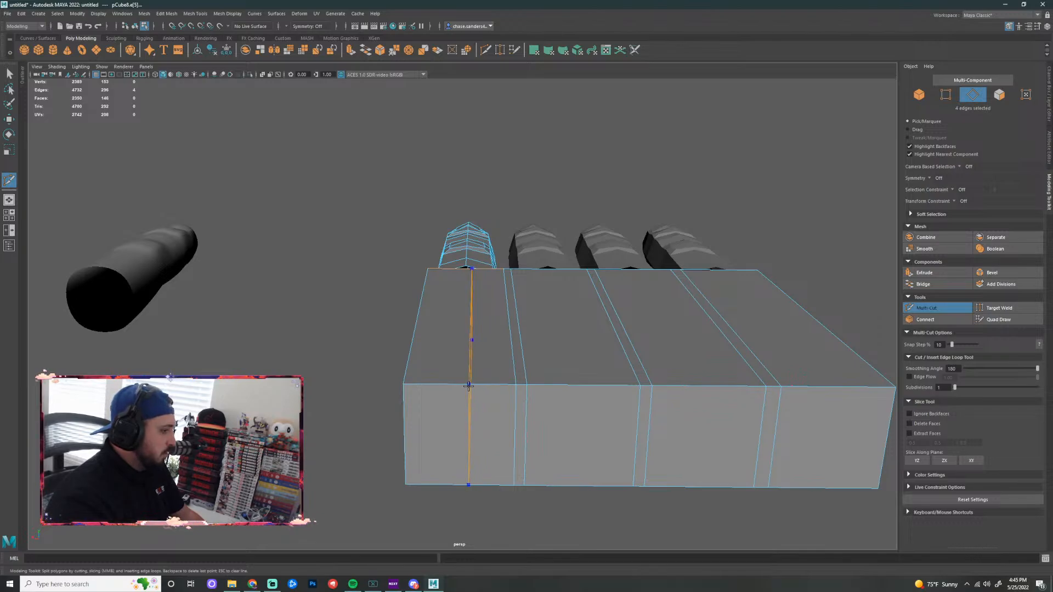
left_click(467, 388, "ctrl")
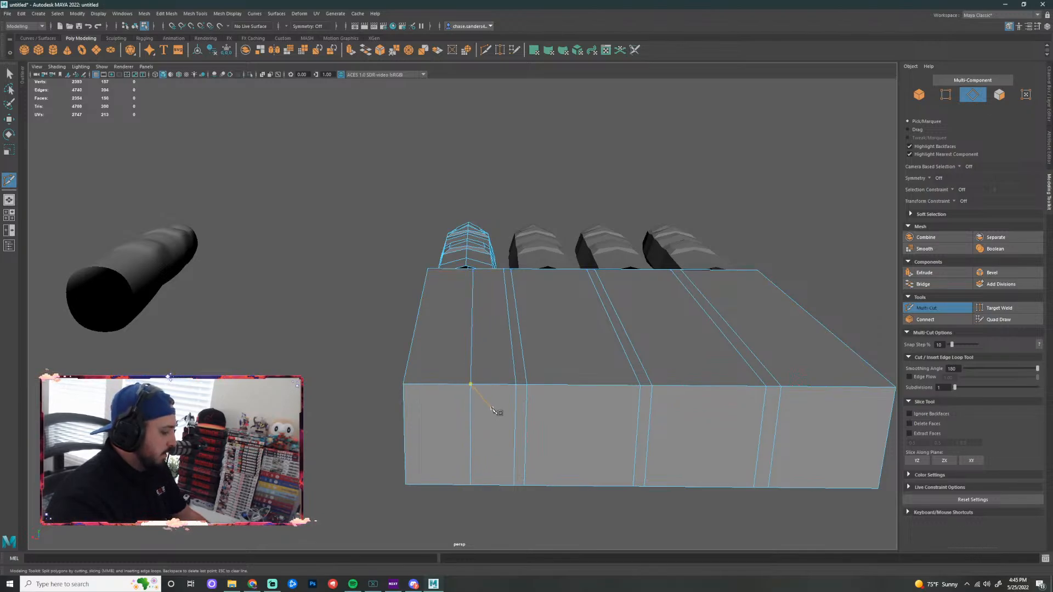
key("q")
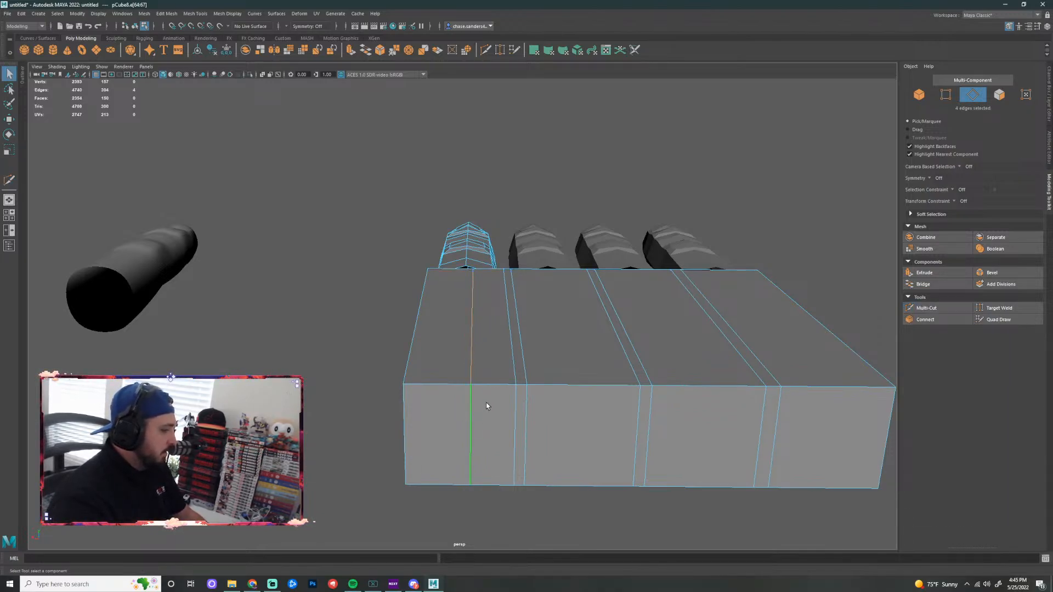
key("w")
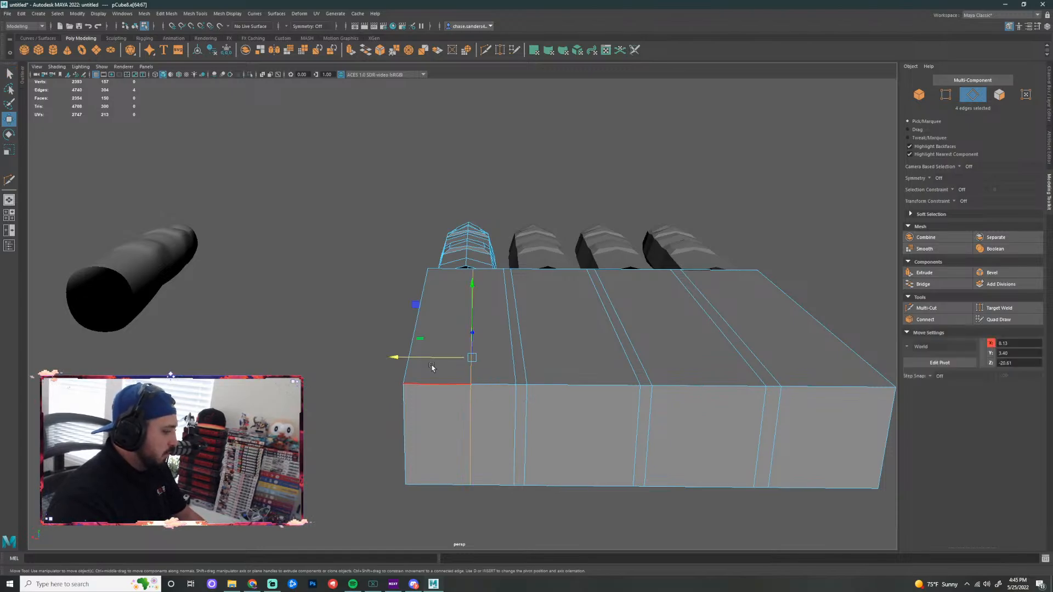
left_click_drag(432, 367, 465, 267)
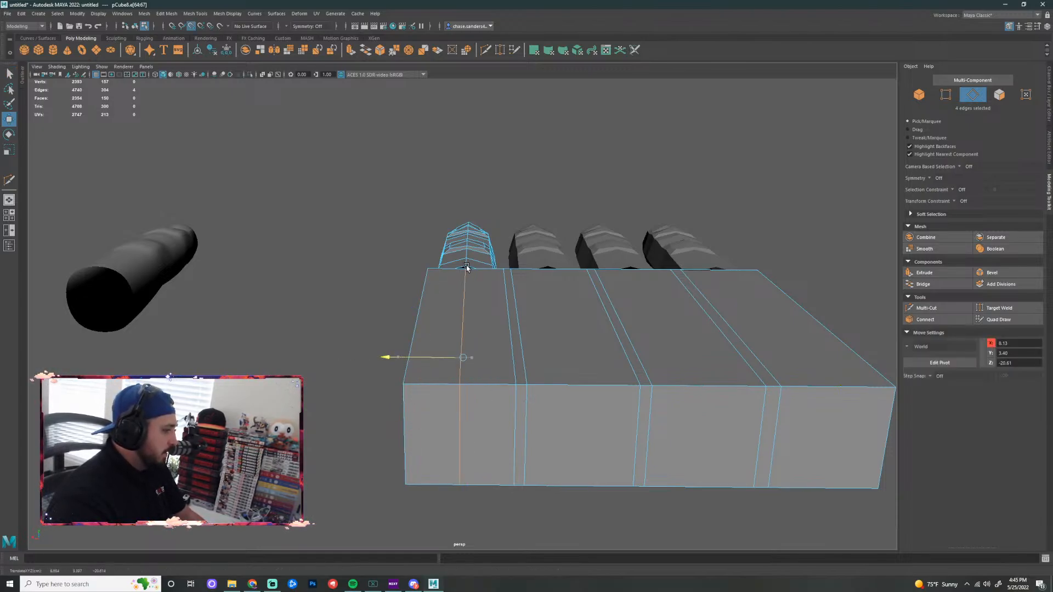
left_click(384, 270)
Select the edges outlining the split front section behind the finger nearest the thumb to recheck its edge count
left_click_drag(268, 317, 469, 394, "alt")
right_click(470, 317)
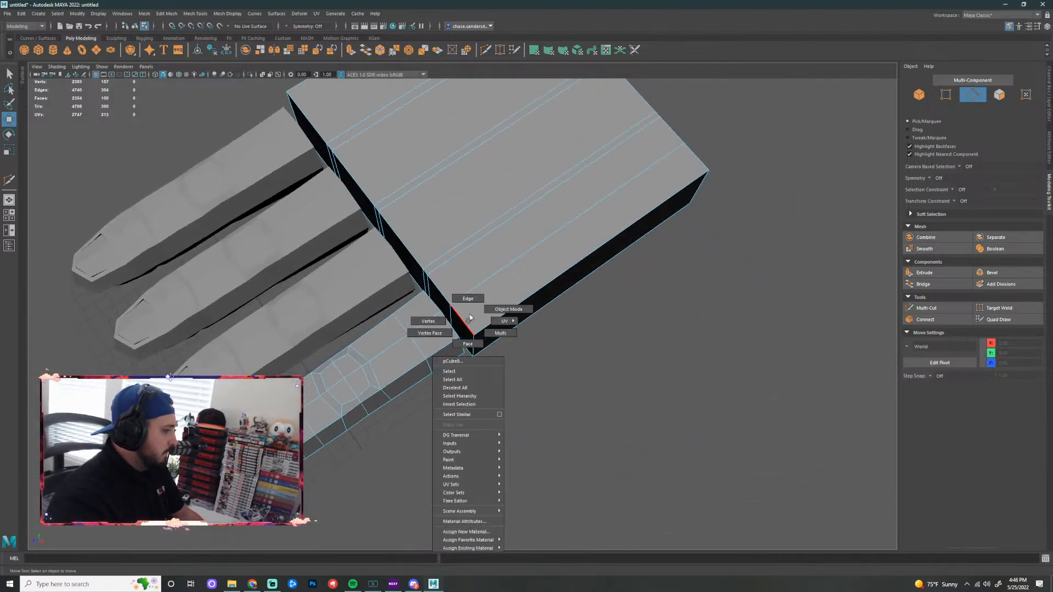
left_click(473, 318)
left_click_drag(540, 430, 554, 377, "alt")
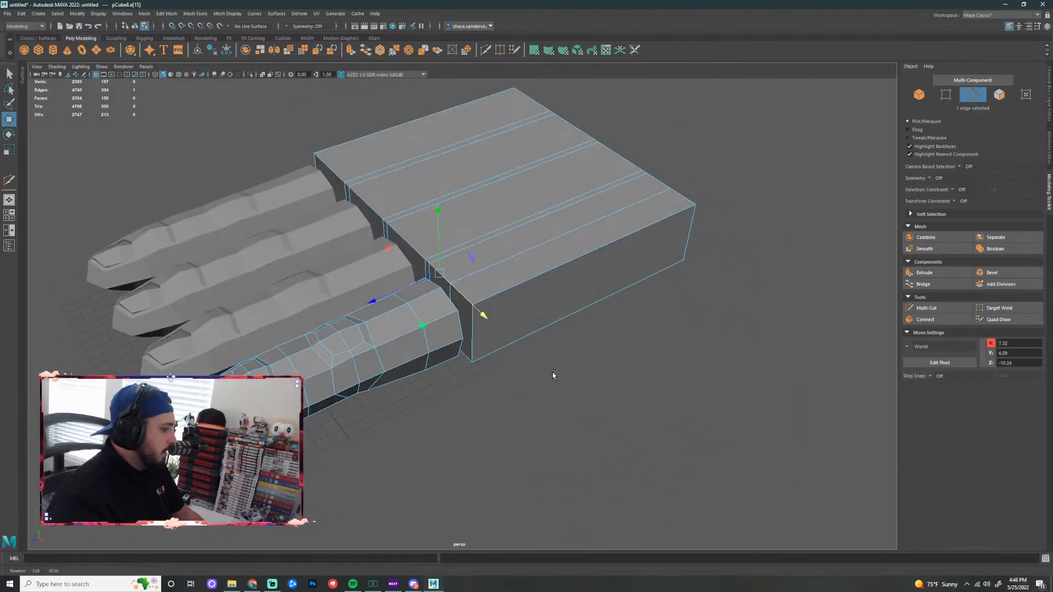
scroll(466, 315, "up", 4)
left_click(618, 447)
left_click(428, 243)
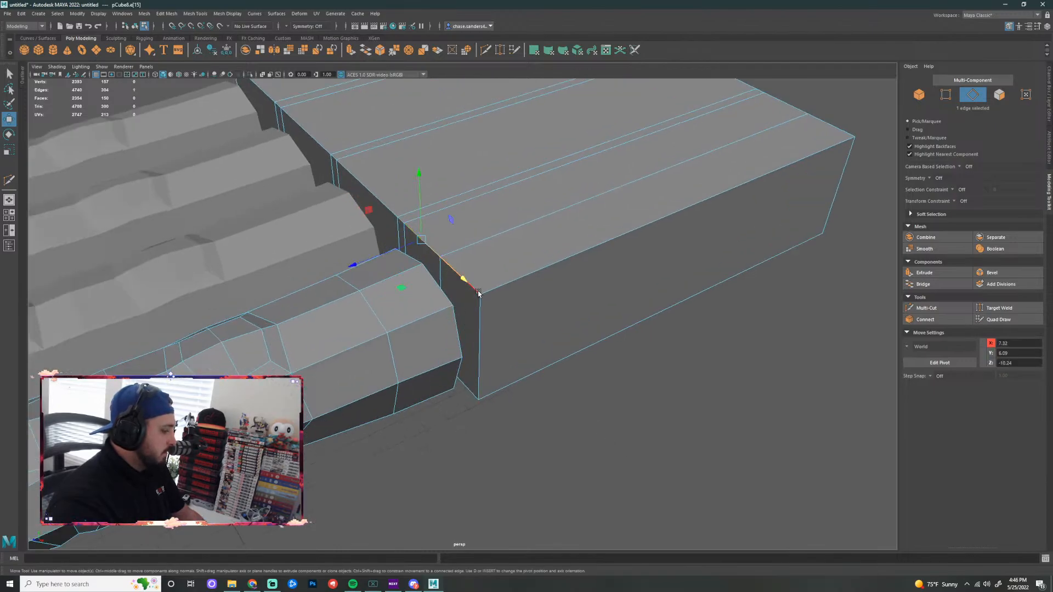
key("q")
left_click(483, 328, "shift")
left_click_drag(540, 459, 537, 359, "alt")
left_click(454, 361, "shift")
left_click(428, 377, "shift")
left_click_drag(468, 418, 595, 475, "alt")
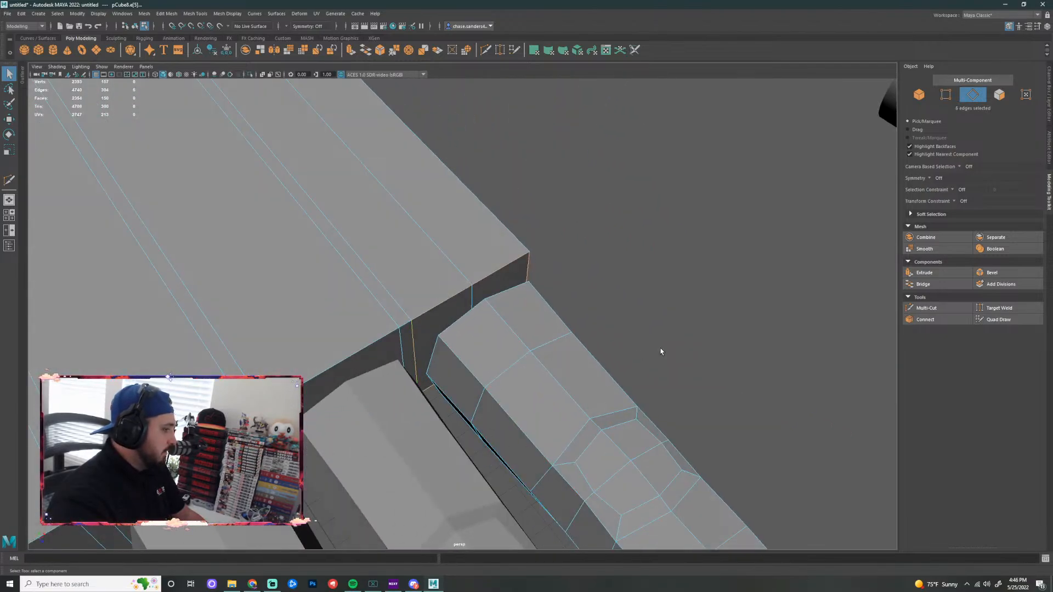
Insert a horizontal edge loop around the palm block's sides with Multi-Cut
left_click_drag(661, 352, 568, 294, "alt")
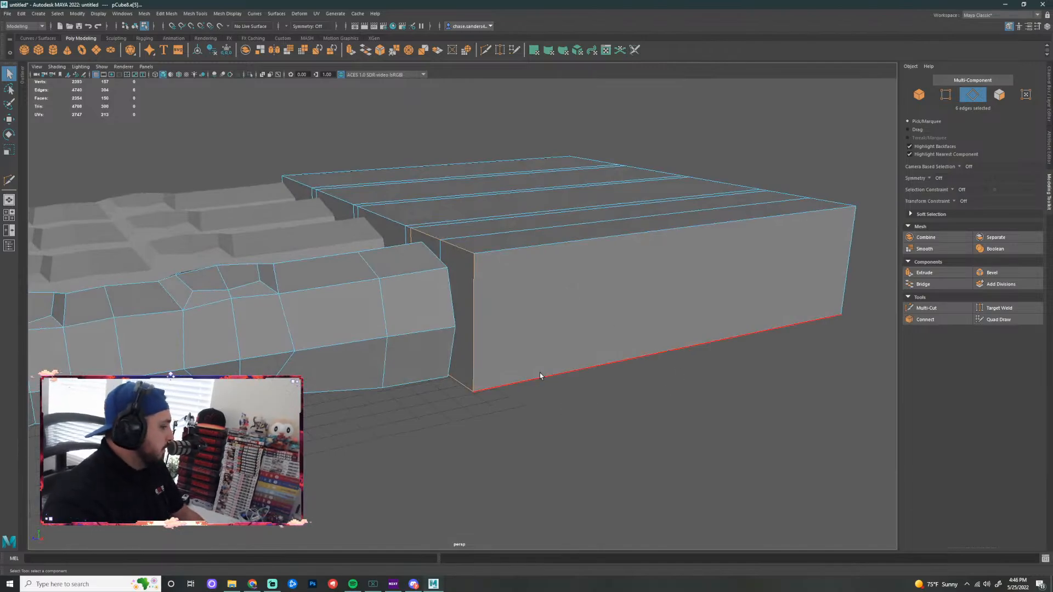
left_click_drag(536, 377, 418, 319, "alt")
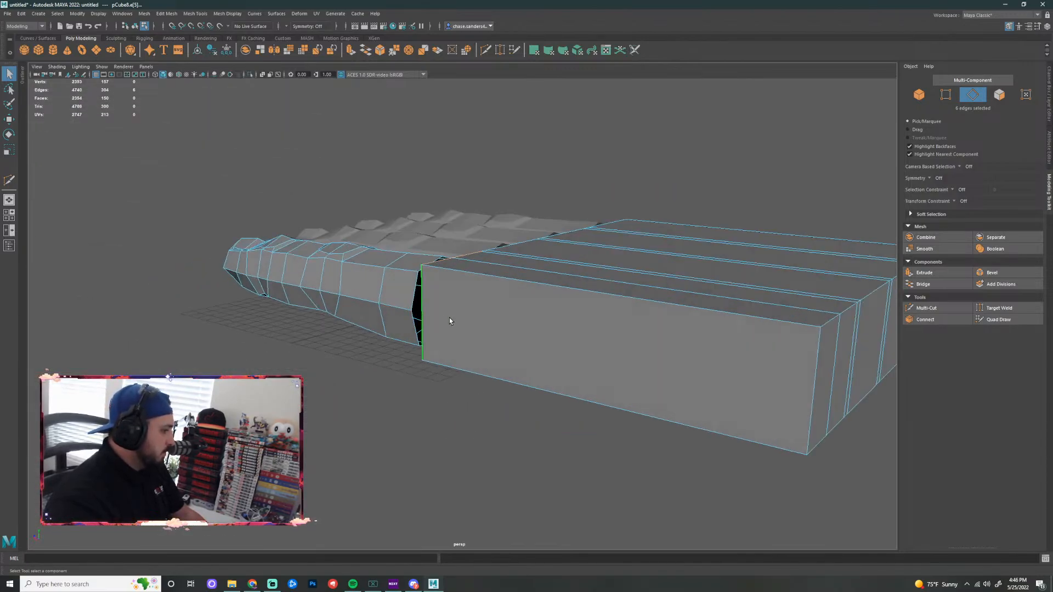
left_click_drag(449, 383, 579, 409, "alt")
left_click(485, 51)
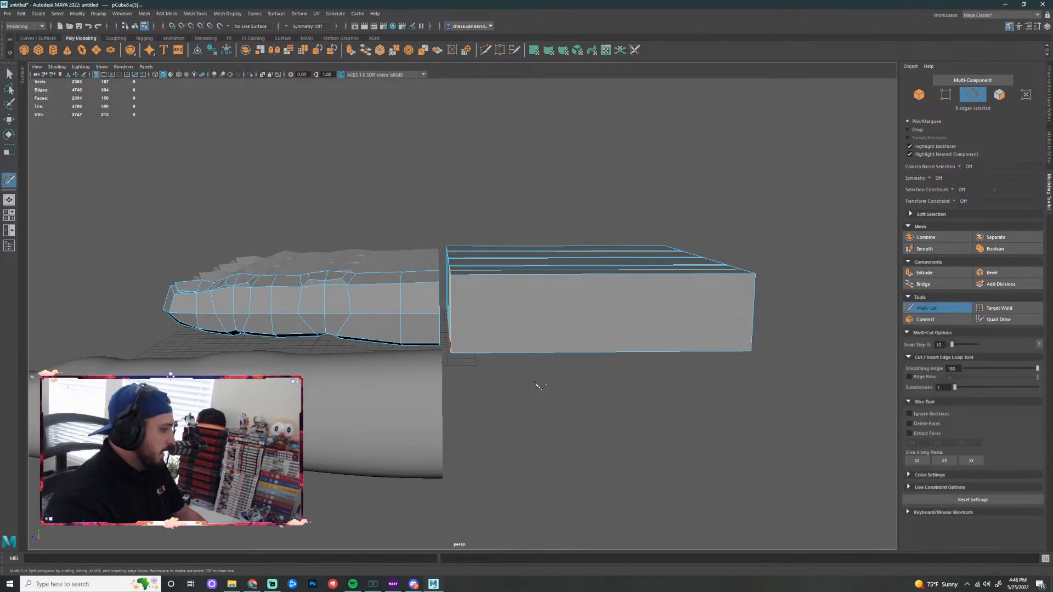
left_click_drag(545, 358, 548, 363, "alt")
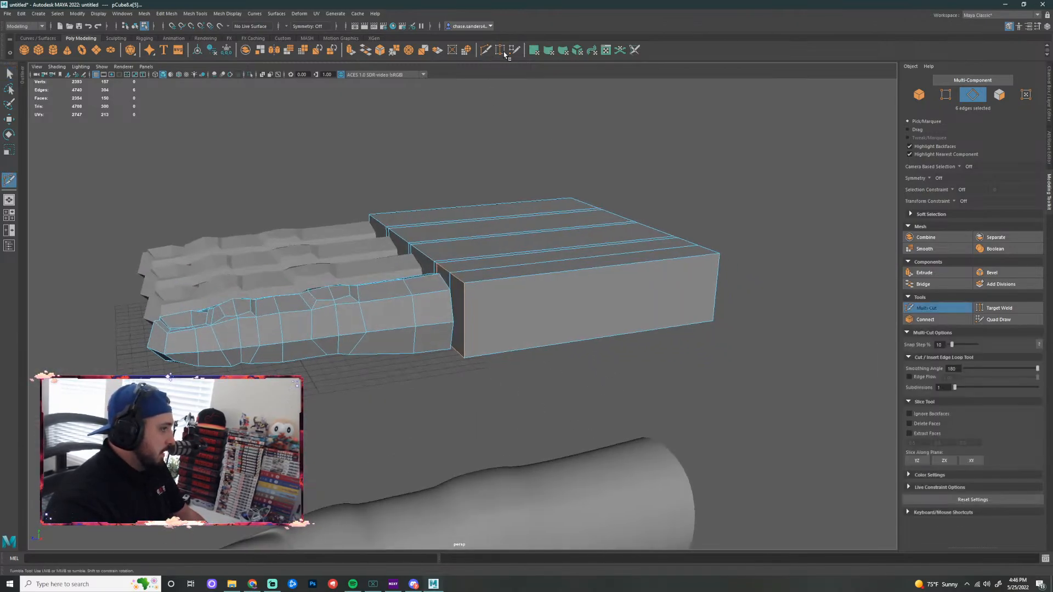
key("q")
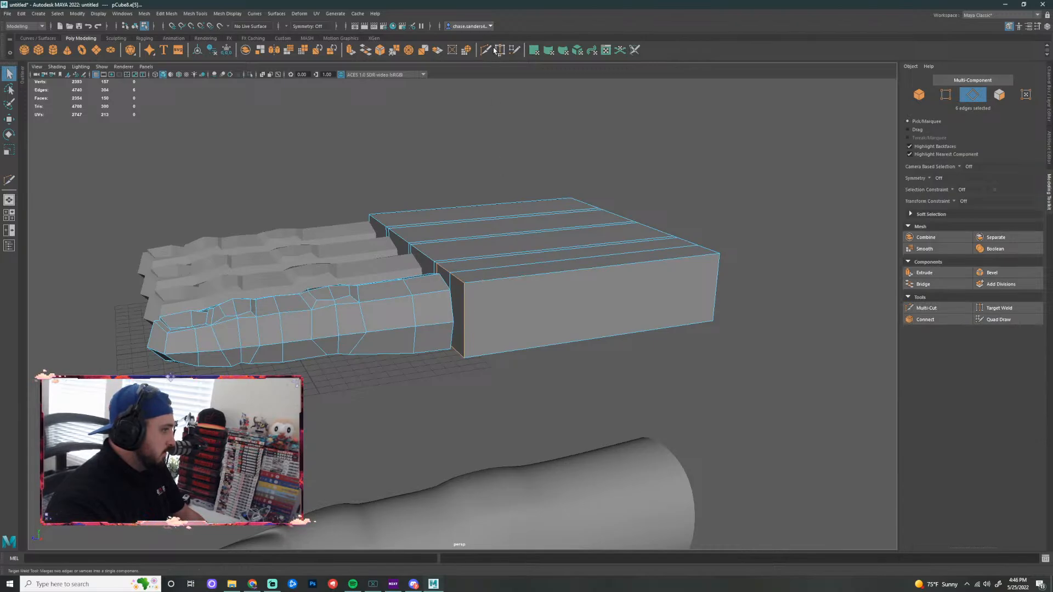
left_click(486, 51)
left_click(464, 315, "ctrl")
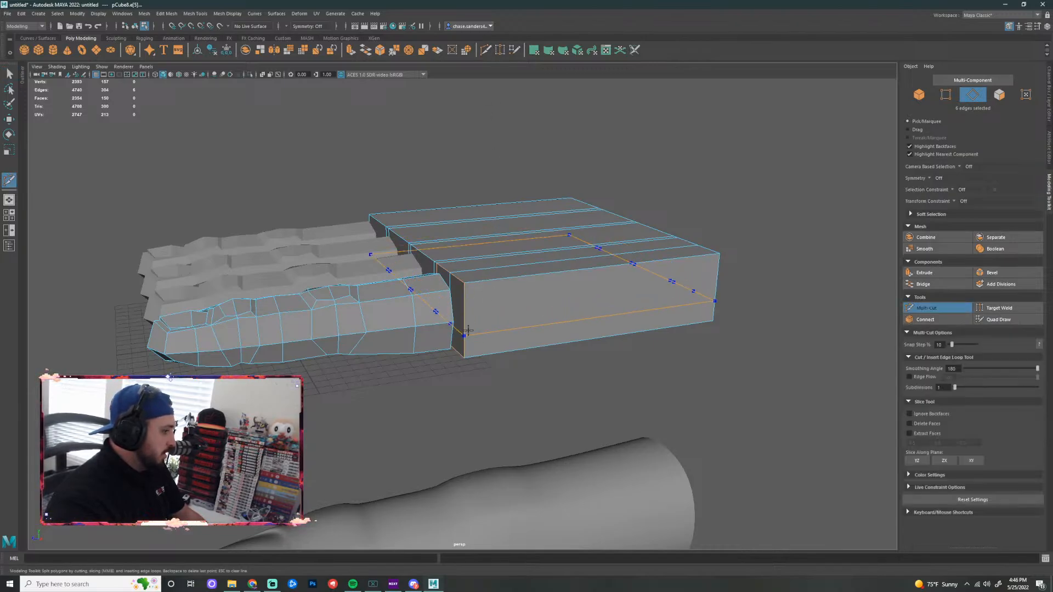
left_click_drag(475, 323, 354, 373, "alt")
scroll(353, 373, "down", 5)
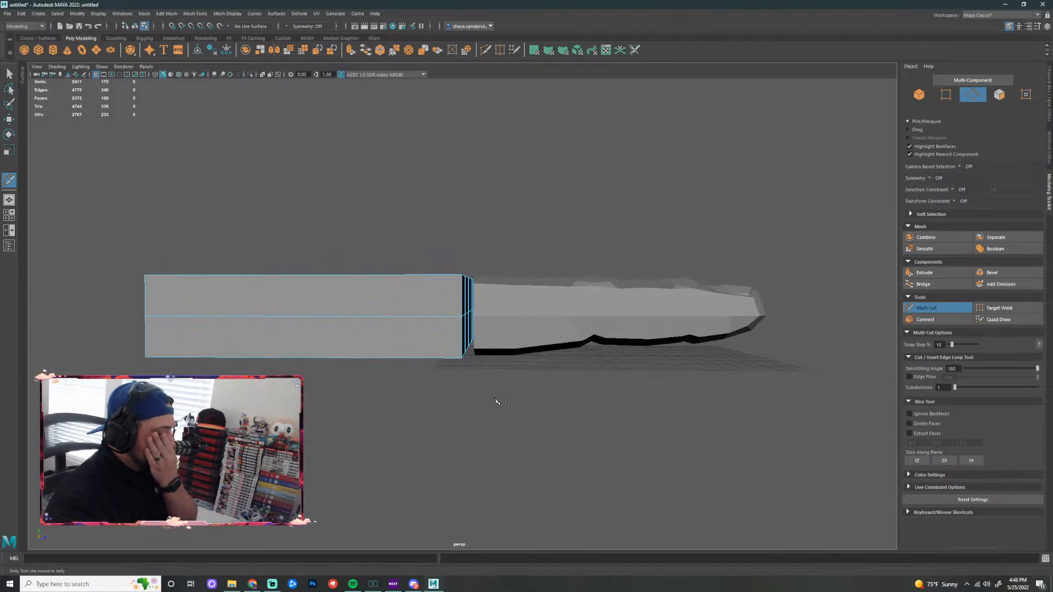
Vertex-snap the palm's horizontal edge loop along Y to the side vertex at the thumb-side finger's base
left_click_drag(534, 403, 479, 368, "alt")
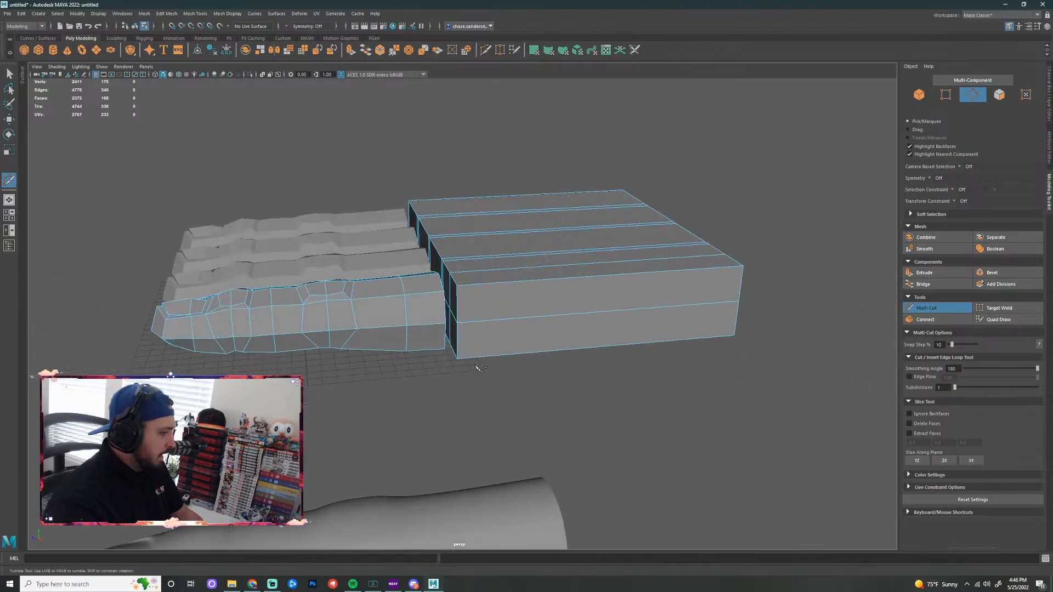
key("q")
double_click(506, 321)
key("w")
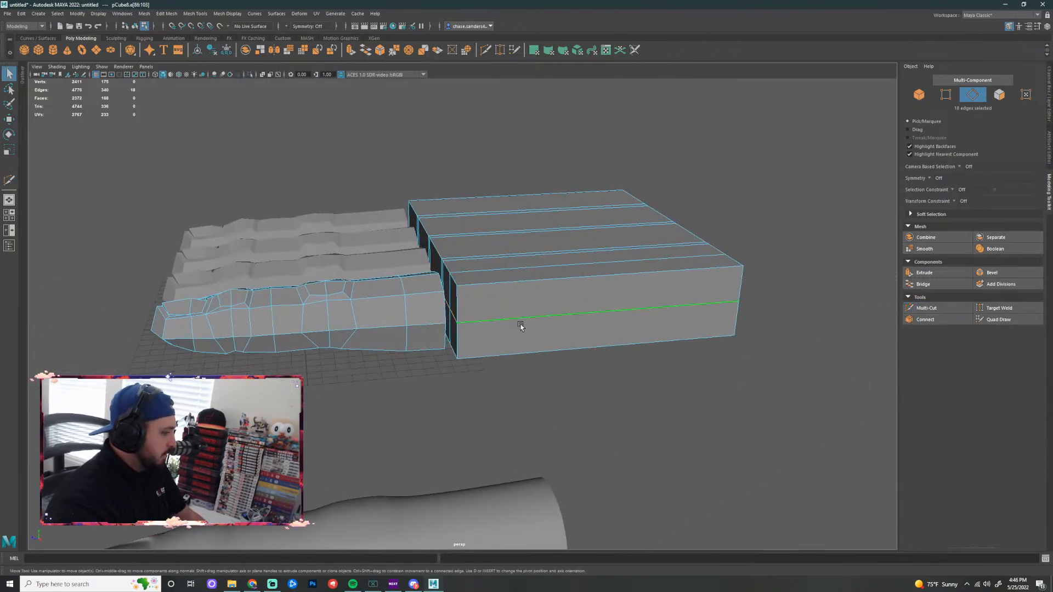
left_click_drag(557, 190, 556, 196)
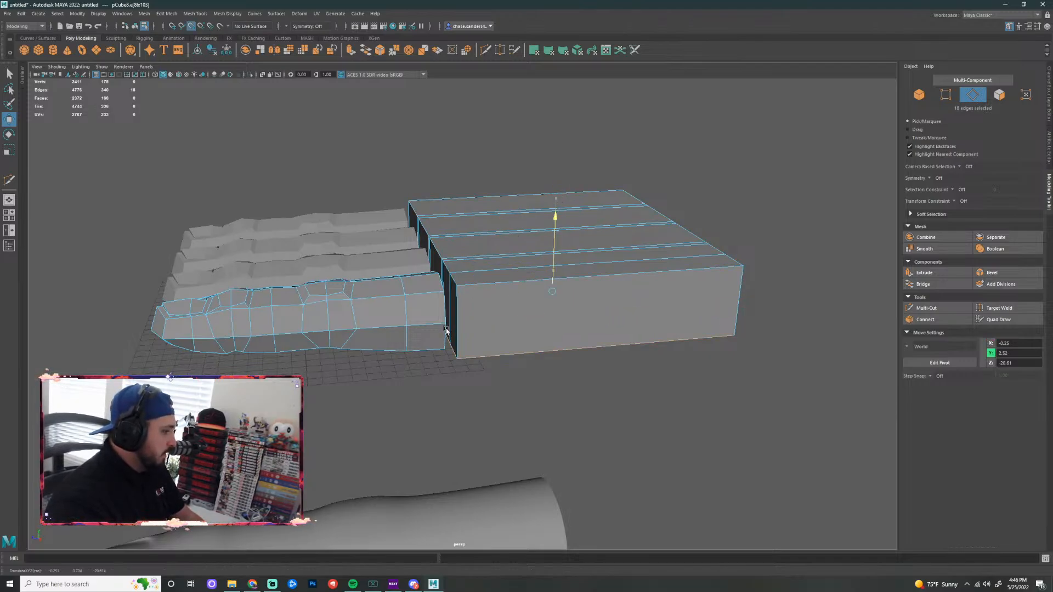
left_click(607, 357)
Insert one lengthwise edge loop through each of the palm's three remaining finger sections
left_click_drag(607, 357, 647, 363, "alt")
scroll(639, 352, "down", 4)
left_click_drag(578, 345, 452, 184, "alt")
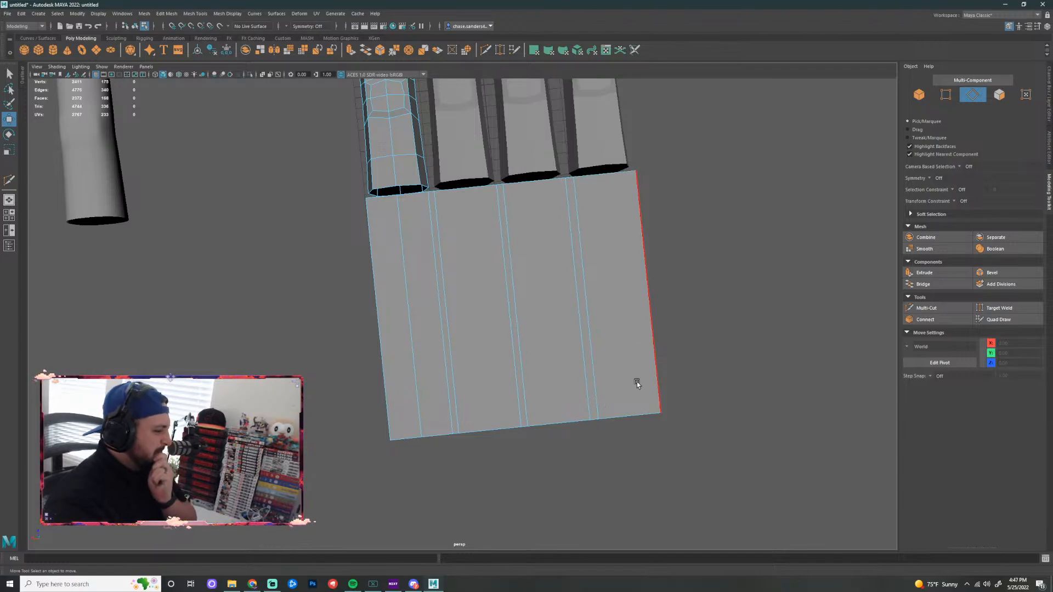
left_click_drag(551, 377, 720, 365, "alt")
left_click(485, 52)
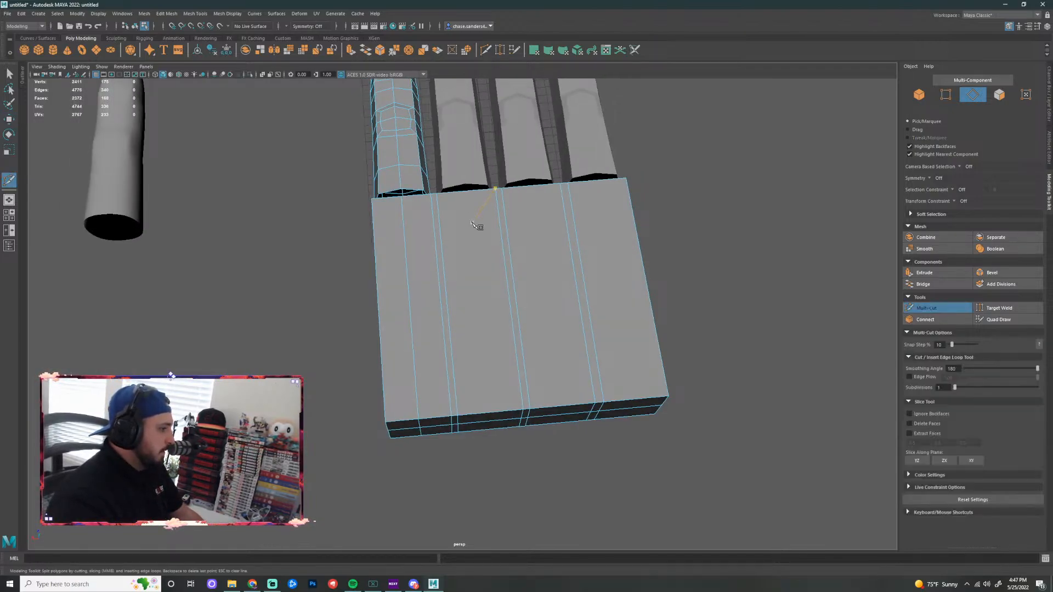
left_click(475, 193, "ctrl")
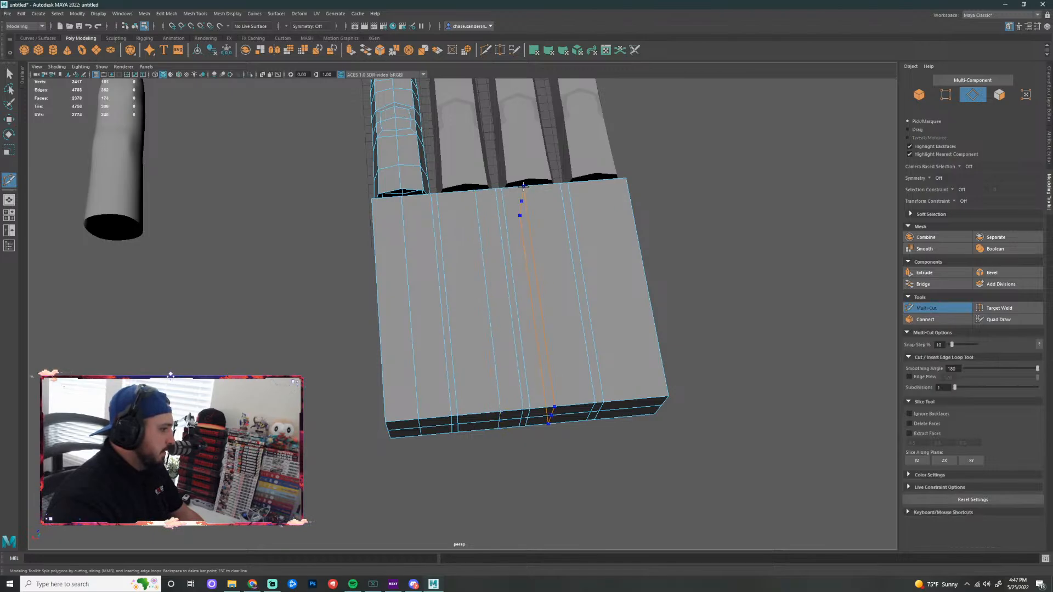
left_click(524, 186, "ctrl")
left_click_drag(619, 196, 689, 268, "alt")
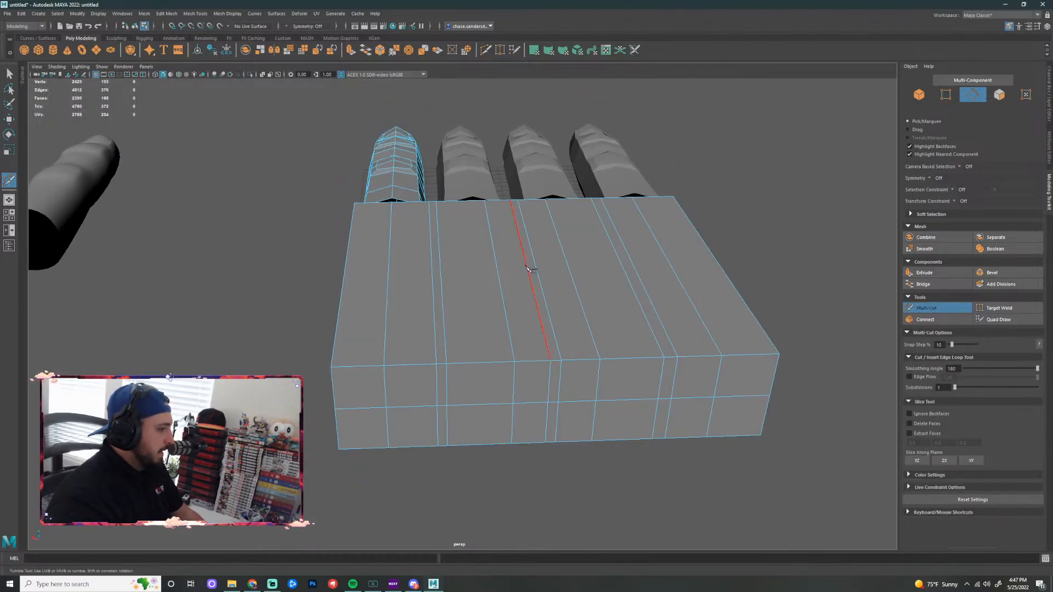
Vertex-snap the lengthwise loop in the second section from the thumb along X to its finger's centre
key("q")
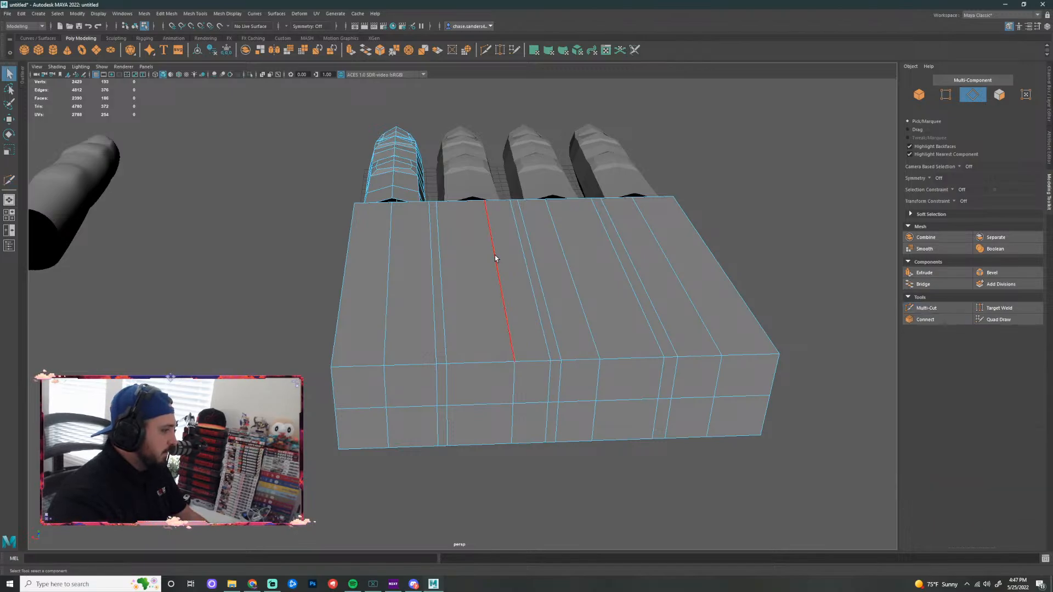
double_click(496, 260)
key("w")
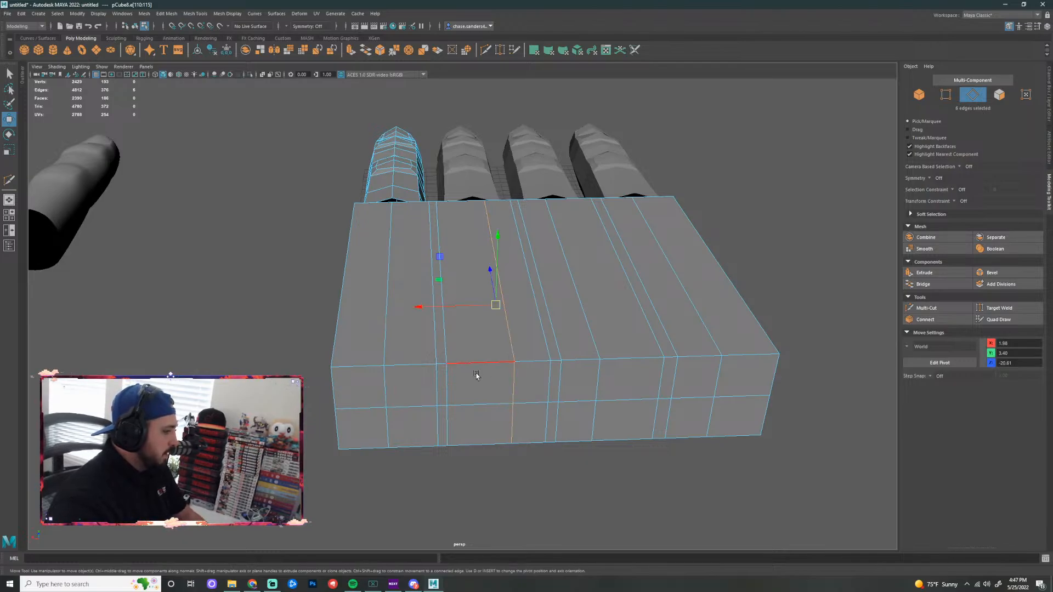
middle_click_drag(472, 274, 469, 246)
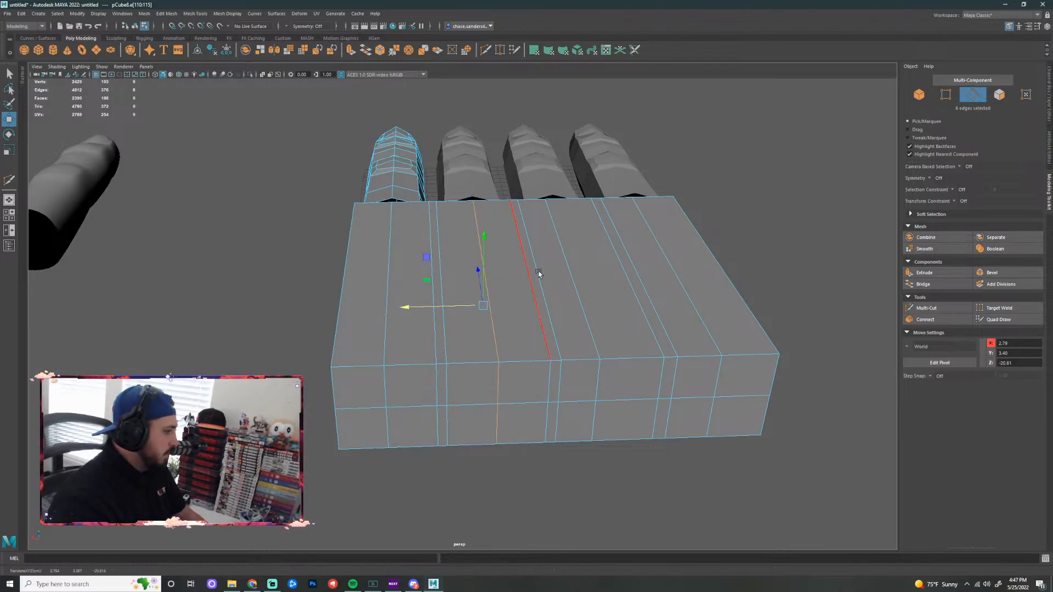
left_click(626, 496)
Vertex-snap the lengthwise loops in the two sections farthest from the thumb along X to their fingers' centres
double_click(578, 296)
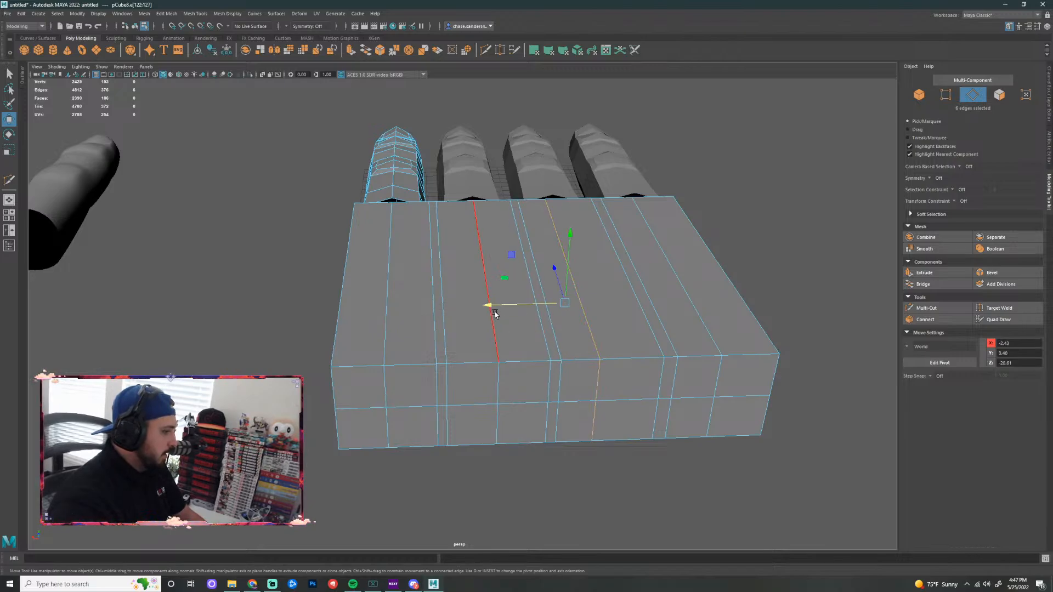
middle_click_drag(486, 305, 675, 263)
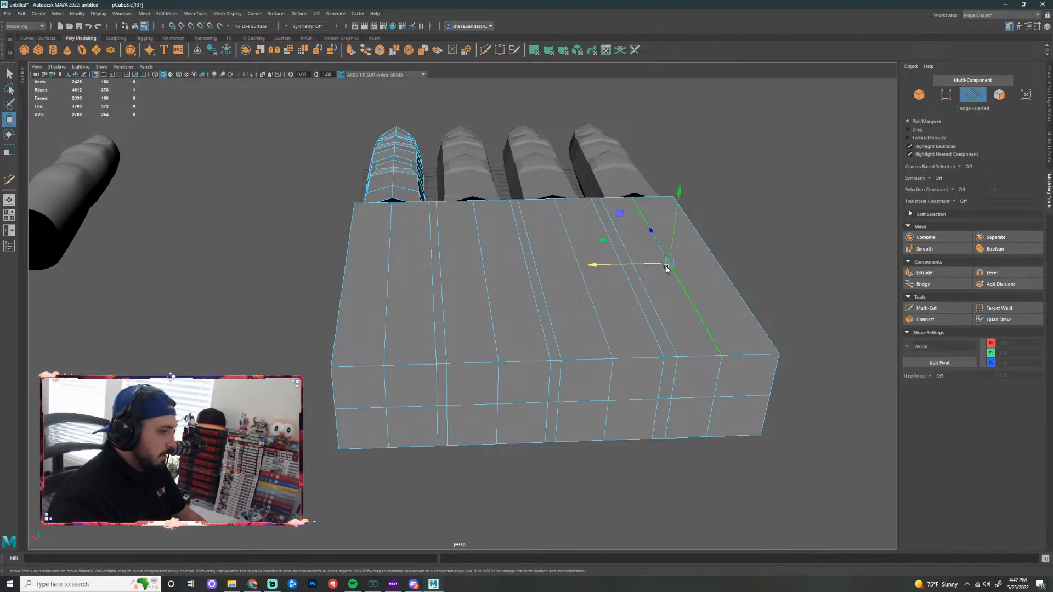
key("v")
left_click_drag(589, 303, 634, 195)
left_click(764, 235)
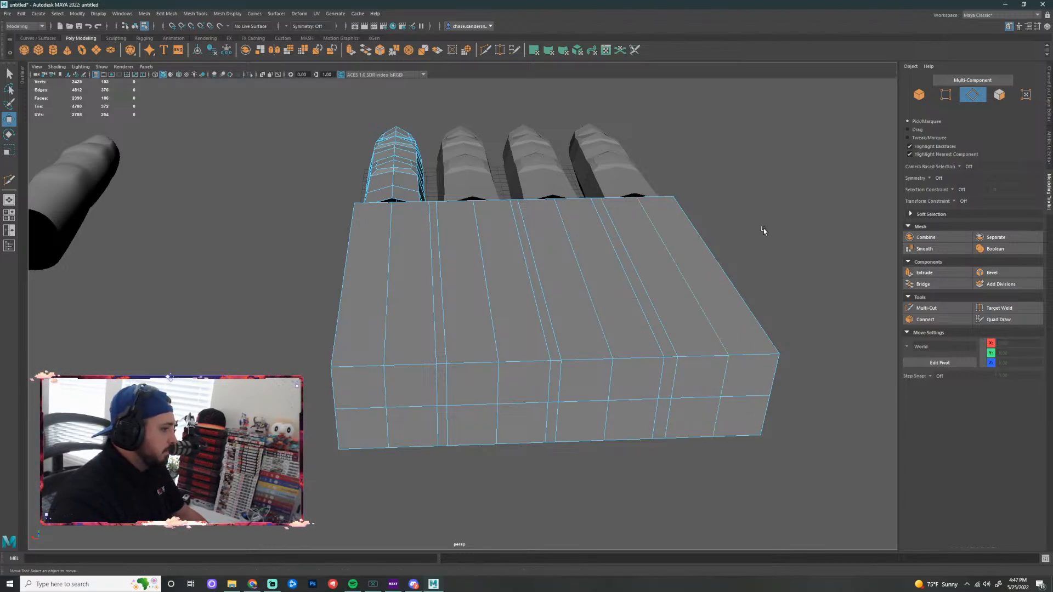
scroll(764, 230, "down", 4)
left_click_drag(728, 313, 522, 303, "alt")
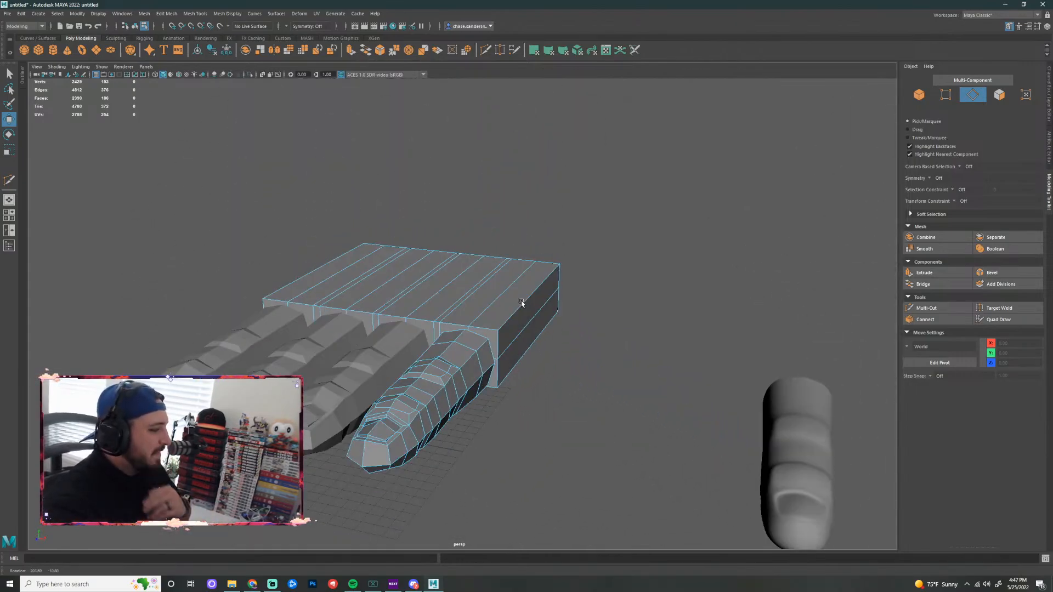
scroll(499, 348, "up", 4)
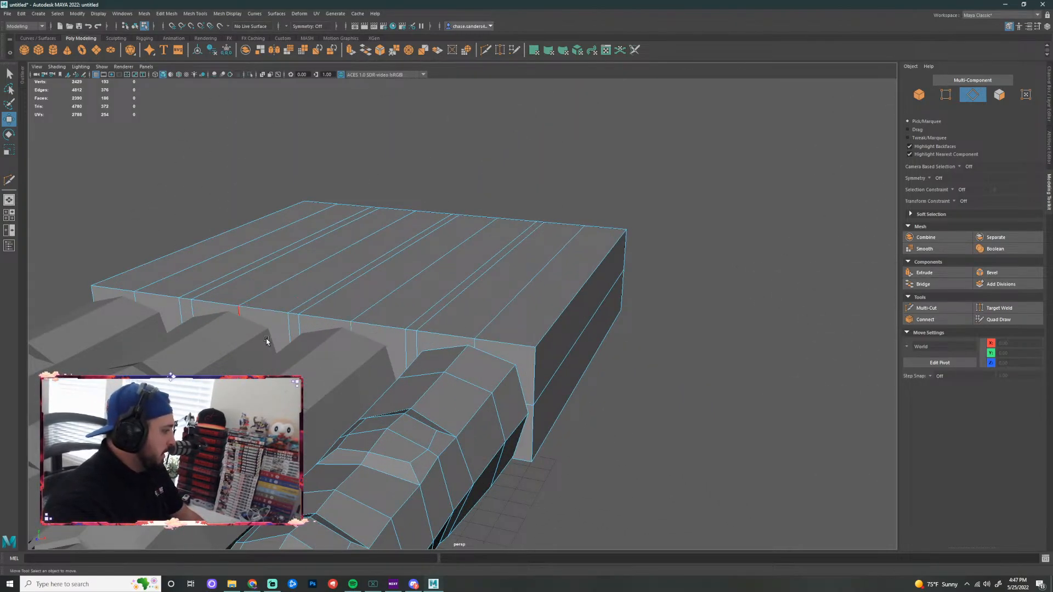
Insert three crosswise edge loops in the palm block: one mid-length, one close to the wrist end and one near the fingers
left_click_drag(658, 449, 500, 465, "alt")
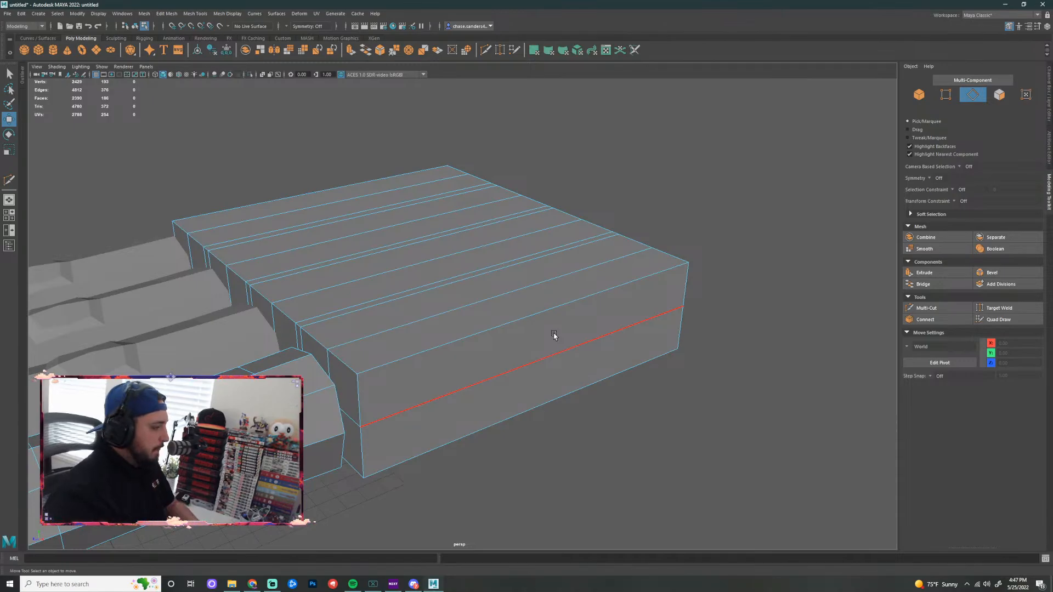
scroll(571, 220, "down", 2)
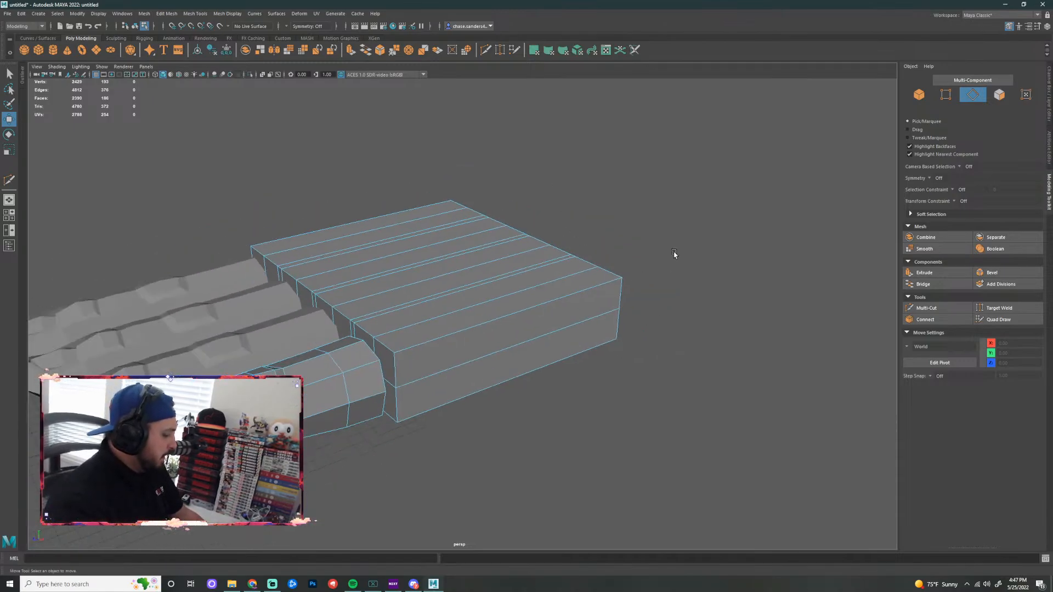
left_click_drag(674, 254, 521, 219, "alt")
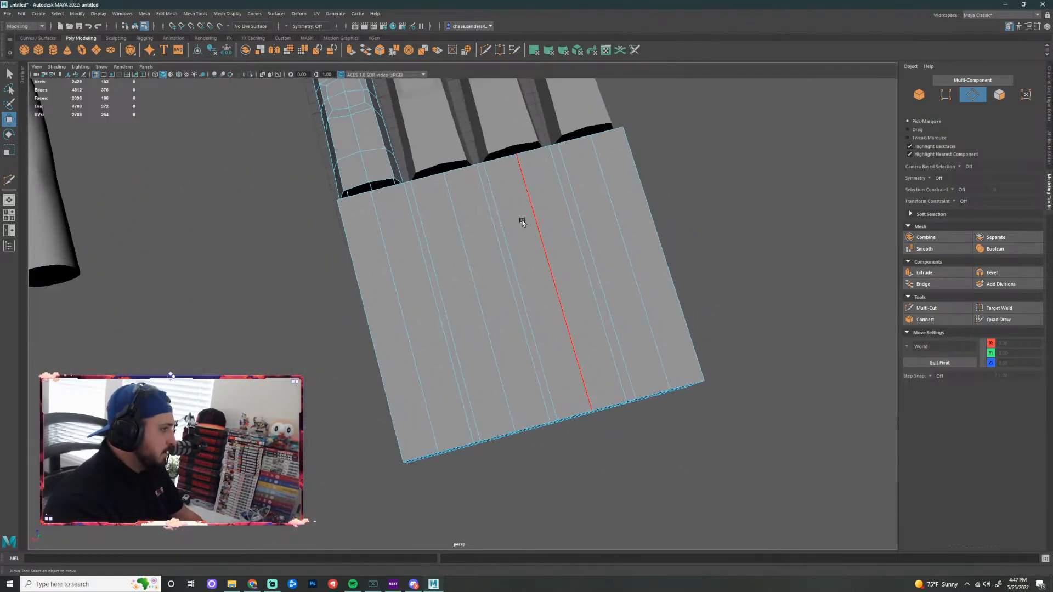
left_click(486, 51)
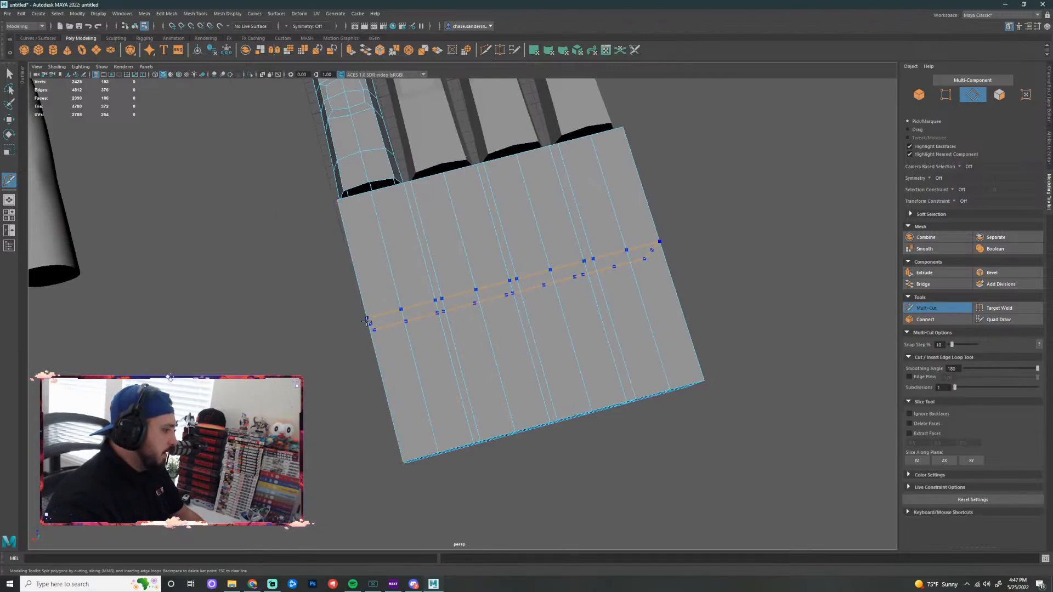
left_click_drag(627, 385, 588, 397, "alt")
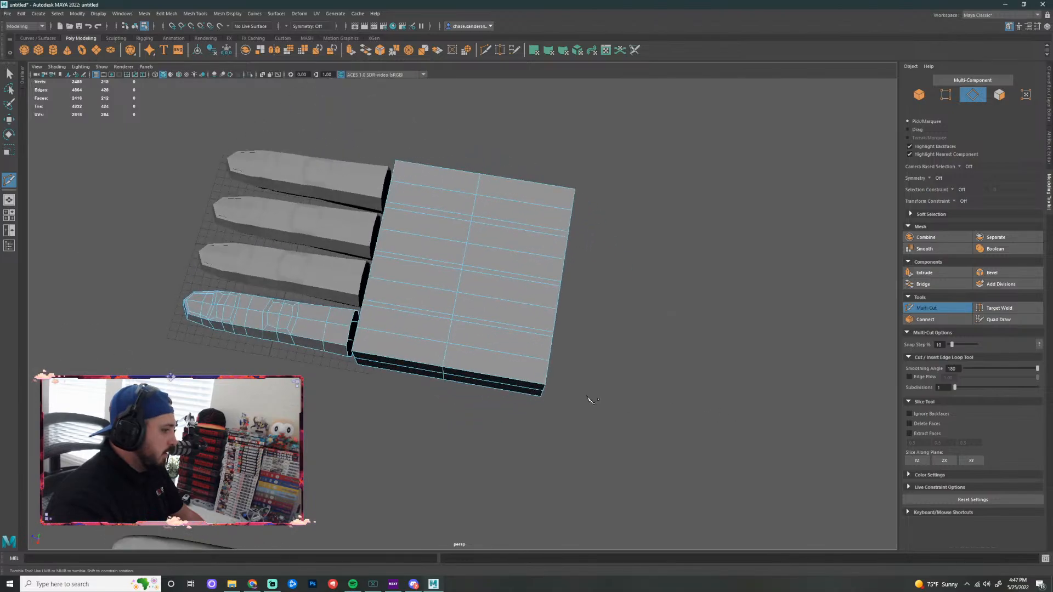
left_click(531, 379, "ctrl")
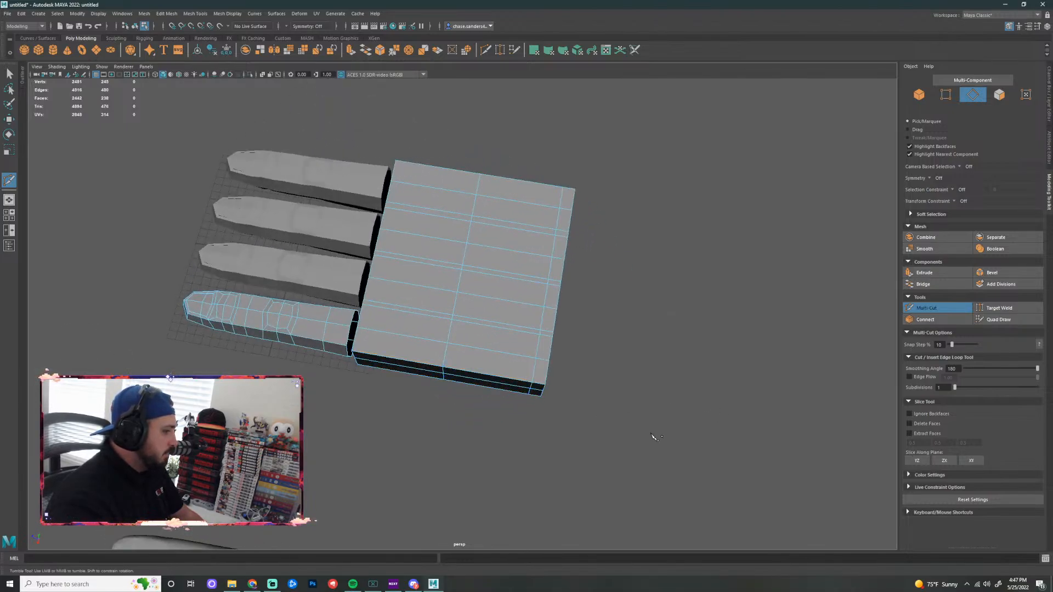
left_click_drag(651, 435, 576, 419, "alt")
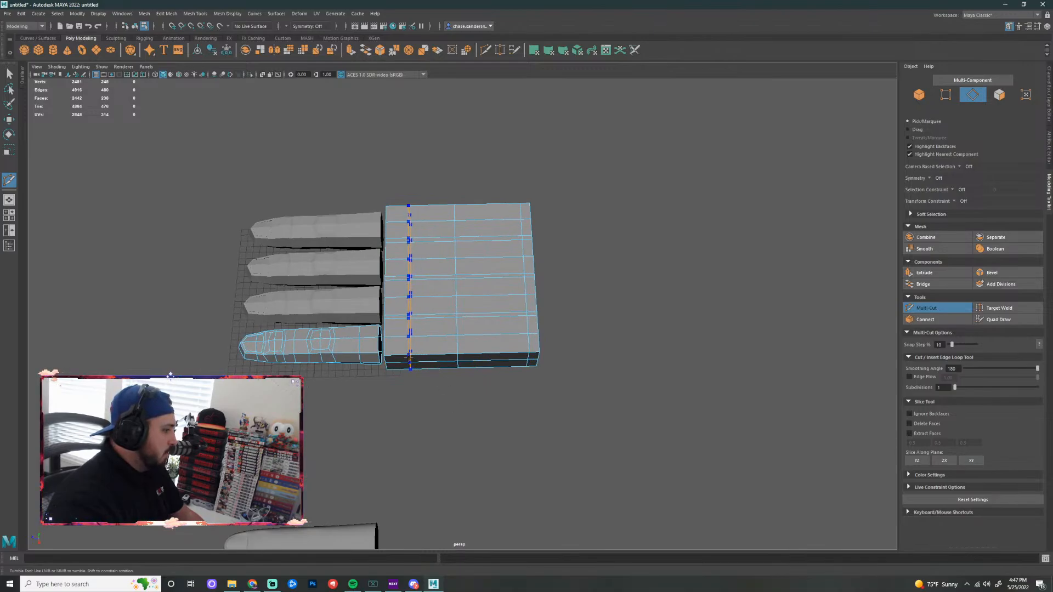
left_click(410, 358, "ctrl")
Scale the palm's middle crosswise edge loop slightly wider along X so that both sides bulge outward
left_click_drag(571, 417, 516, 402, "alt")
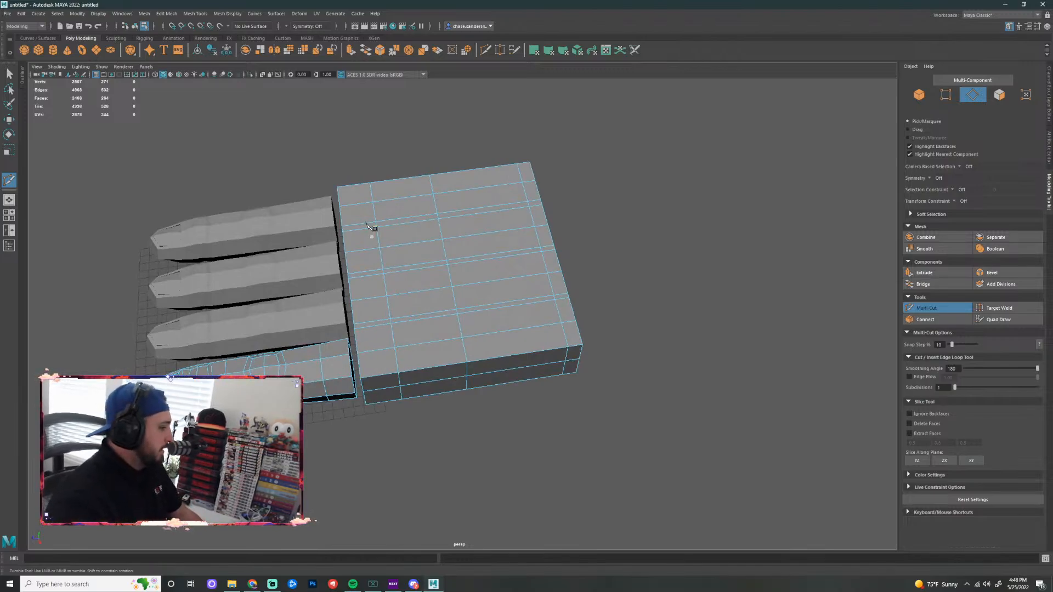
left_click_drag(542, 468, 521, 449, "alt")
key("q")
right_click_drag(399, 319, 393, 297)
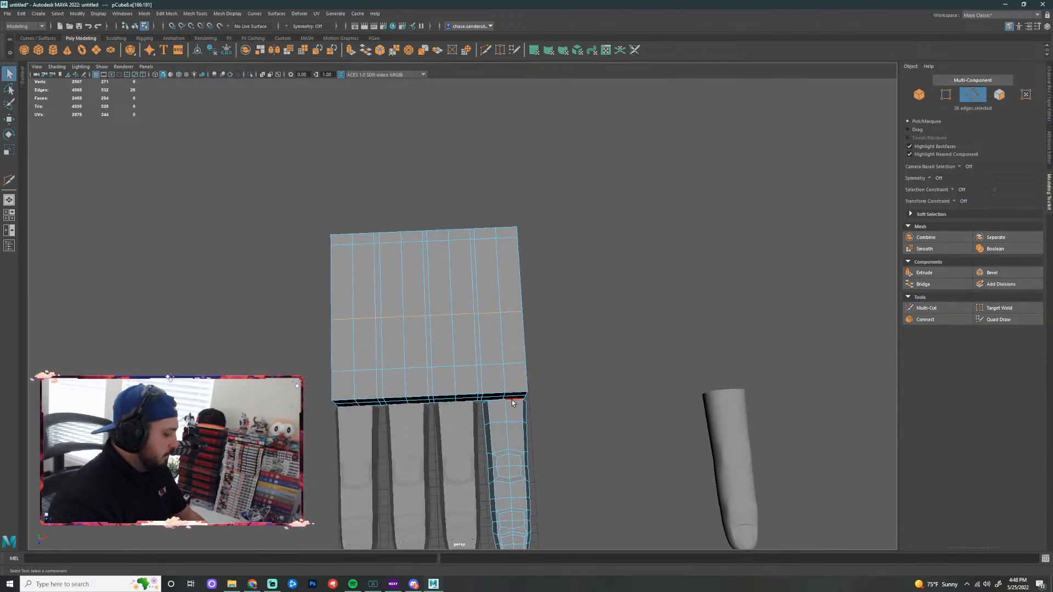
key("r")
left_click_drag(497, 328, 508, 320)
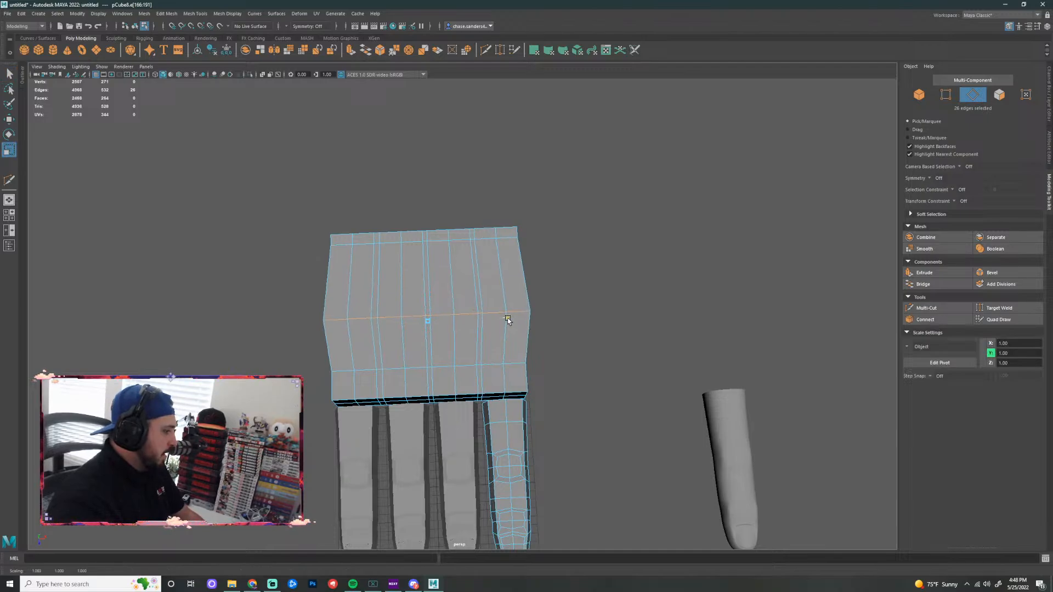
double_click(399, 243)
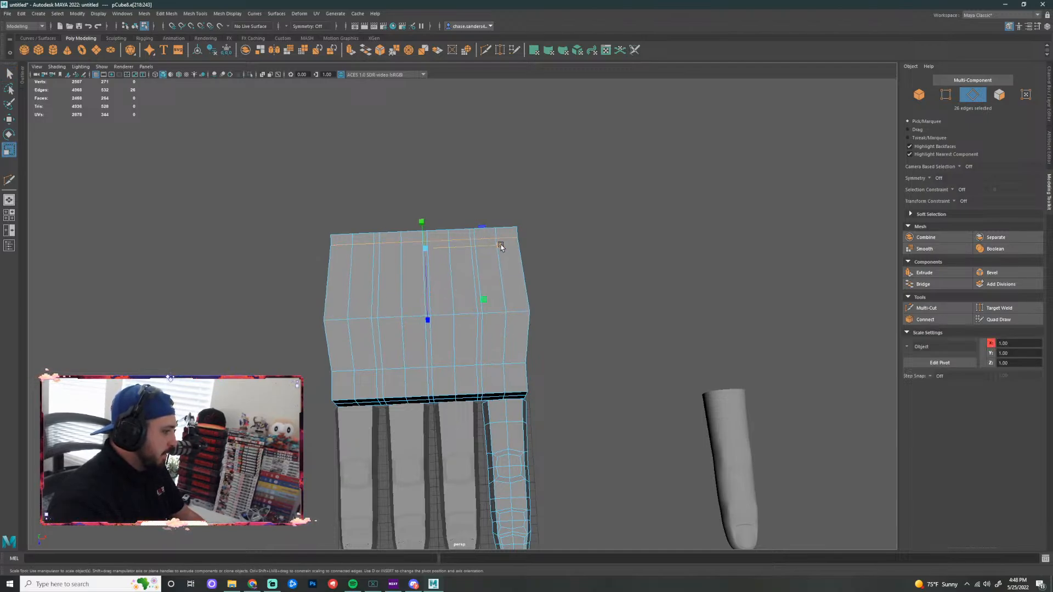
left_click_drag(500, 247, 492, 245)
key("ctrl+z")
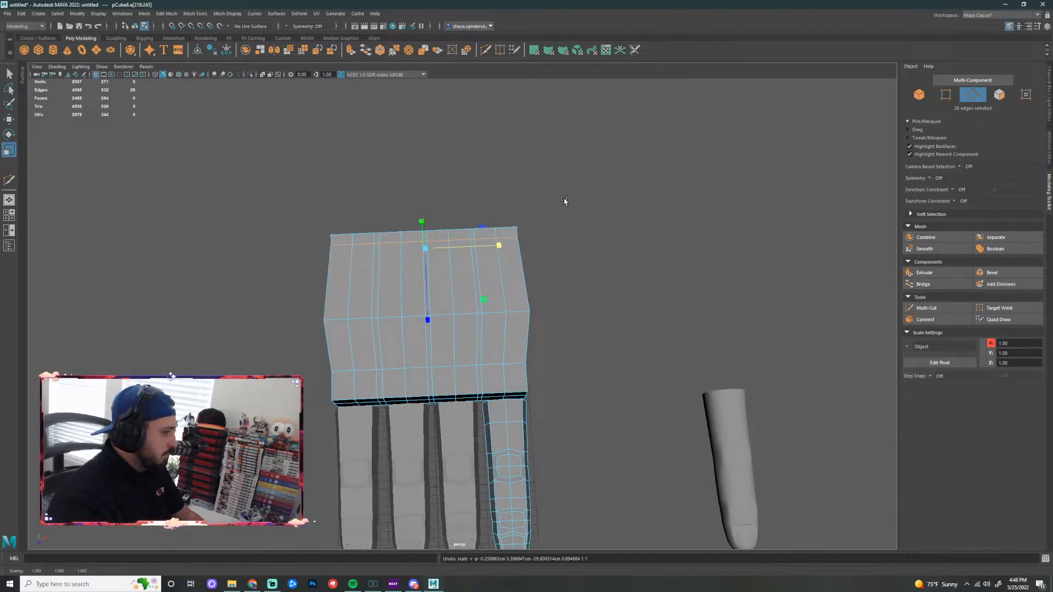
Select all vertices in the two rows at the palm's wrist end and scale them narrower along X
left_click_drag(554, 196, 281, 263)
right_click_drag(399, 247, 359, 248)
left_click_drag(568, 181, 328, 254)
left_click_drag(500, 237, 576, 352)
Select the border edges of the wrist end face and scale them slightly narrower along X to taper its corners
left_click(523, 212)
right_click_drag(575, 352, 564, 324)
double_click(555, 335)
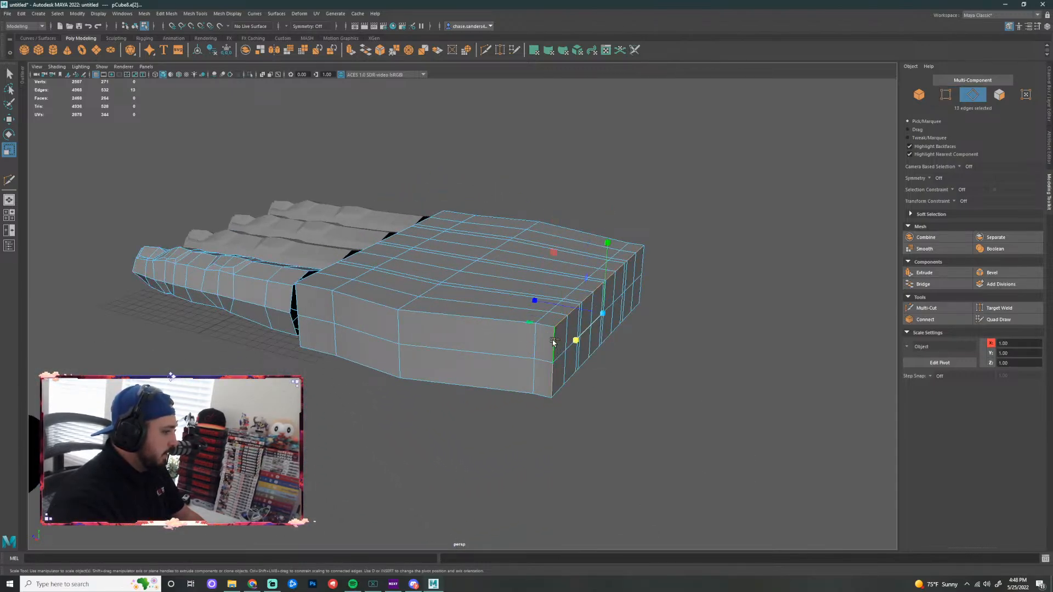
left_click_drag(667, 435, 605, 418, "alt")
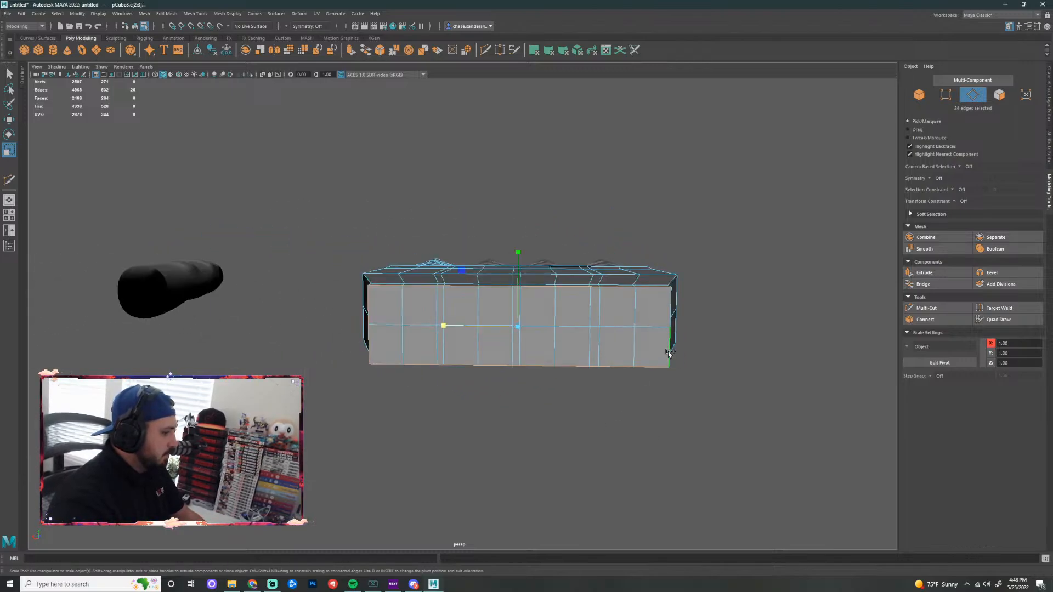
left_click(669, 316, "shift")
left_click_drag(669, 316, 668, 424, "alt")
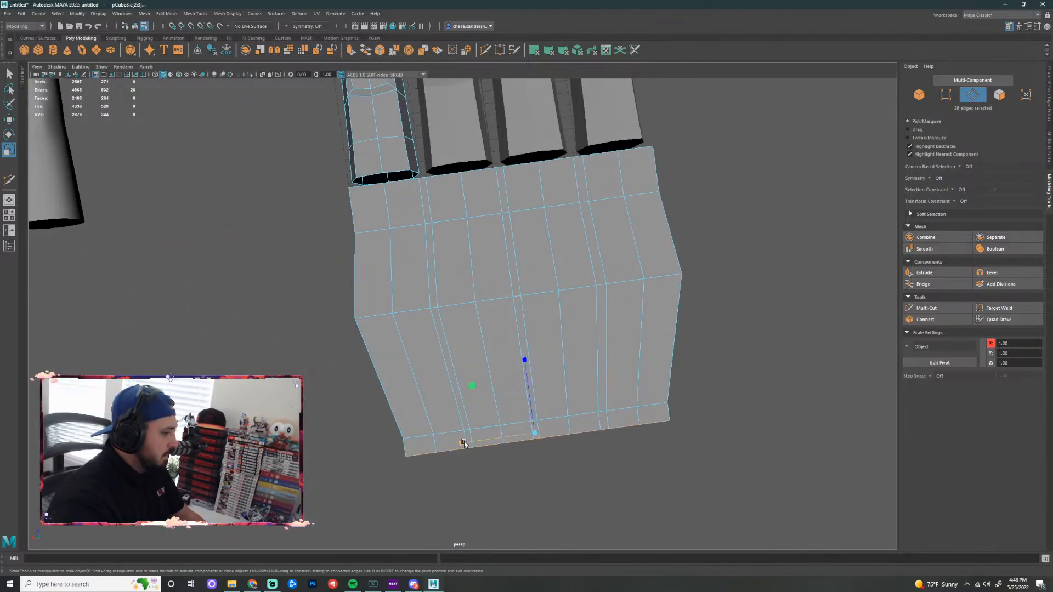
left_click_drag(464, 444, 465, 445)
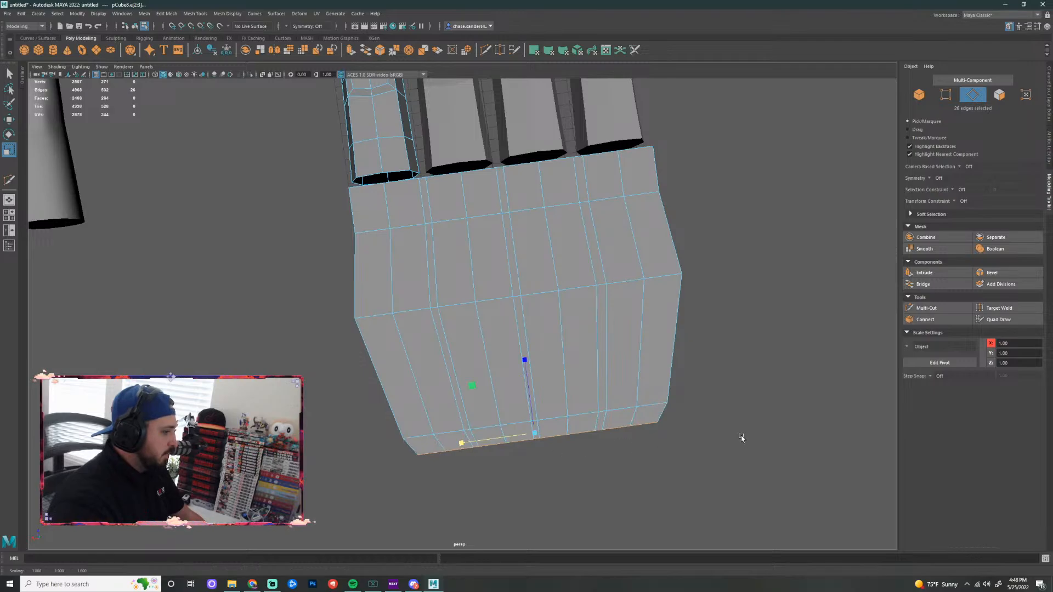
In the four-view layout, raise the underside vertices of the palm's middle crosswise loop to about Y 1.43
left_click_drag(742, 437, 367, 351, "alt")
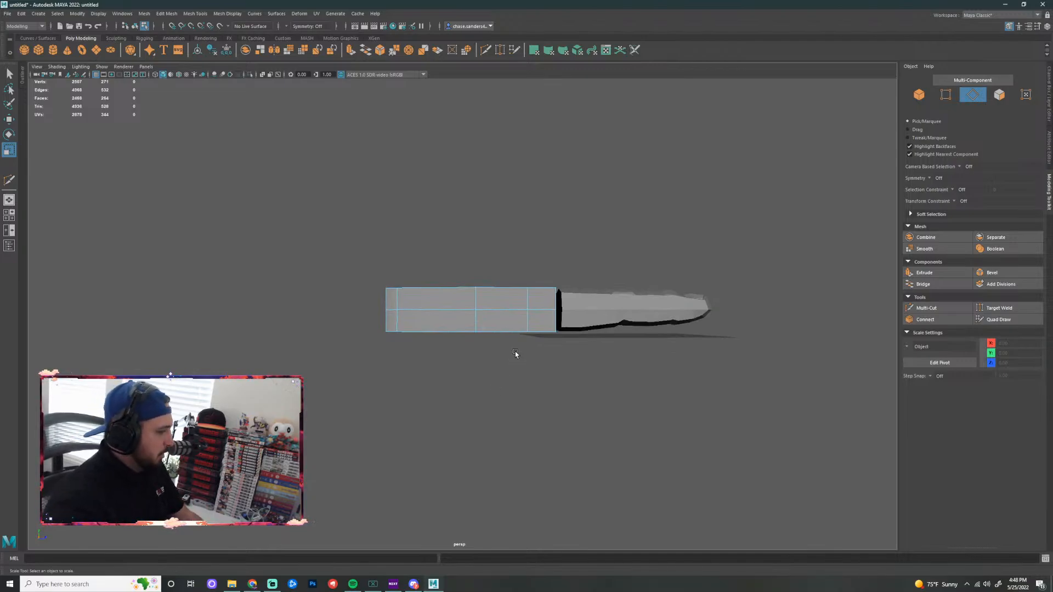
key("space")
scroll(800, 206, "up", 8)
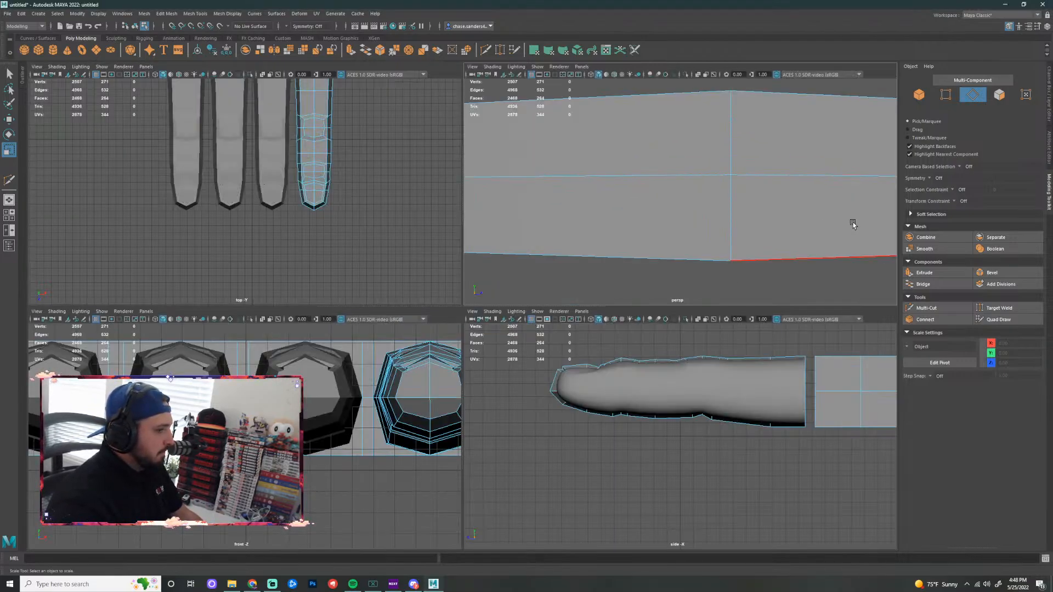
middle_click_drag(854, 224, 684, 220, "alt")
scroll(688, 251, "down", 4)
middle_click_drag(648, 271, 698, 286, "alt")
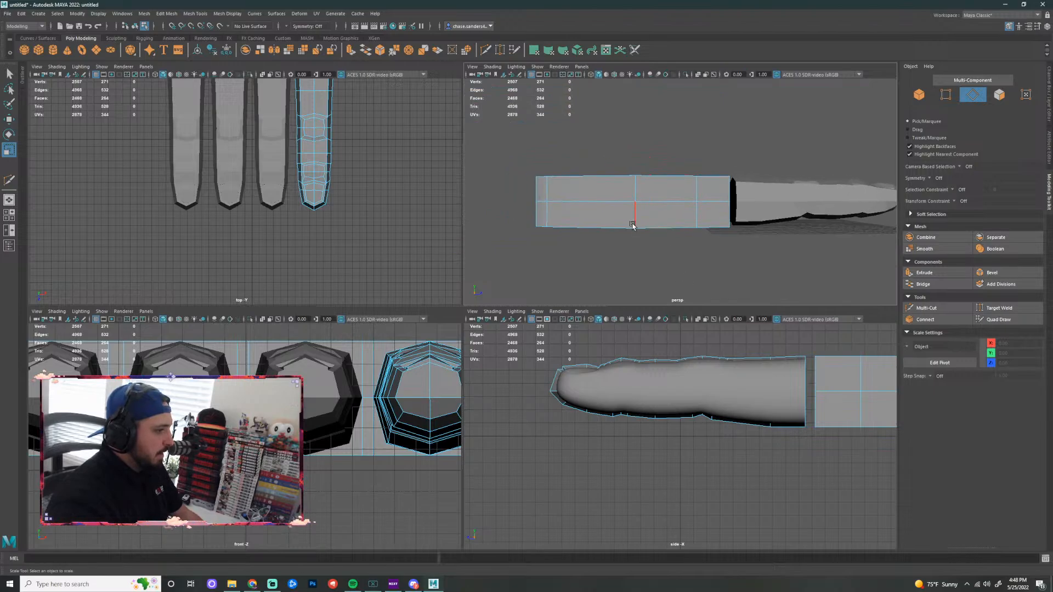
right_click_drag(632, 223, 594, 225)
left_click_drag(619, 220, 650, 233)
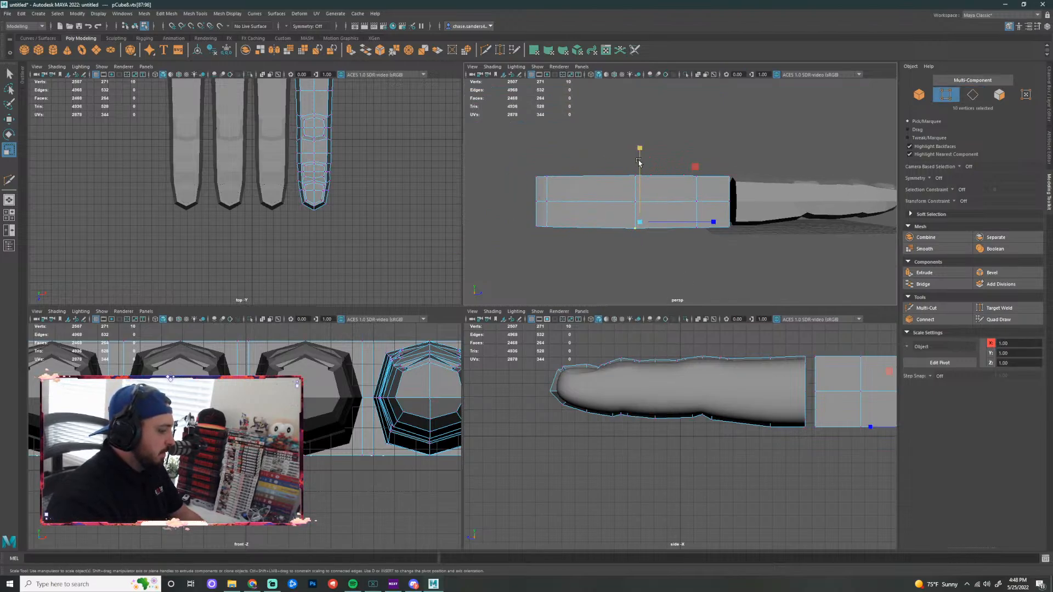
key("w")
left_click_drag(640, 144, 639, 167)
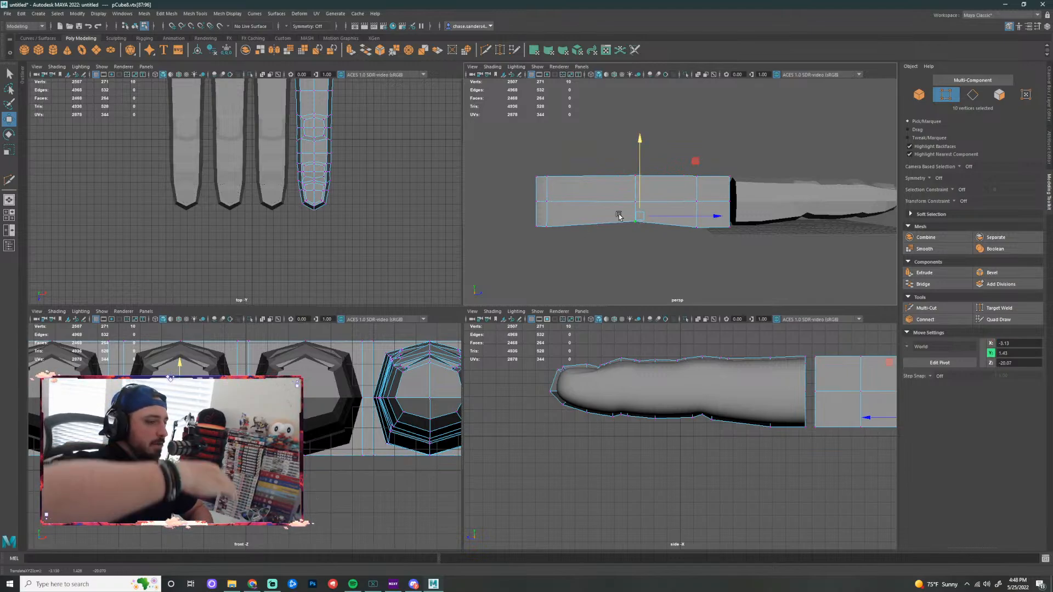
Raise the selected underside vertices of the crosswise loop nearest the fingers to about Y 1.30
left_click_drag(686, 225, 708, 240)
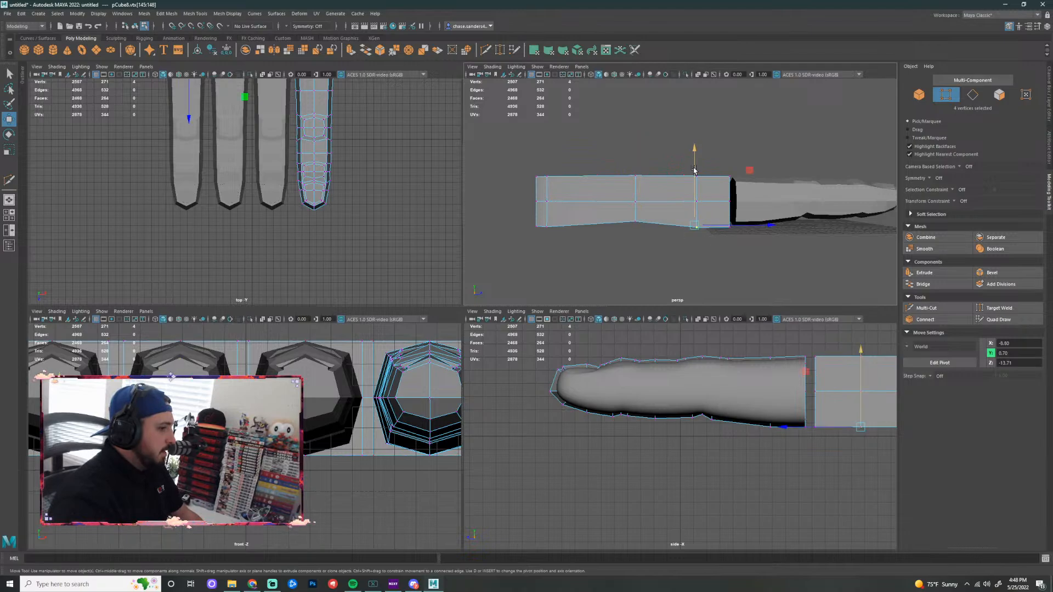
left_click(696, 158)
left_click_drag(696, 155, 695, 154)
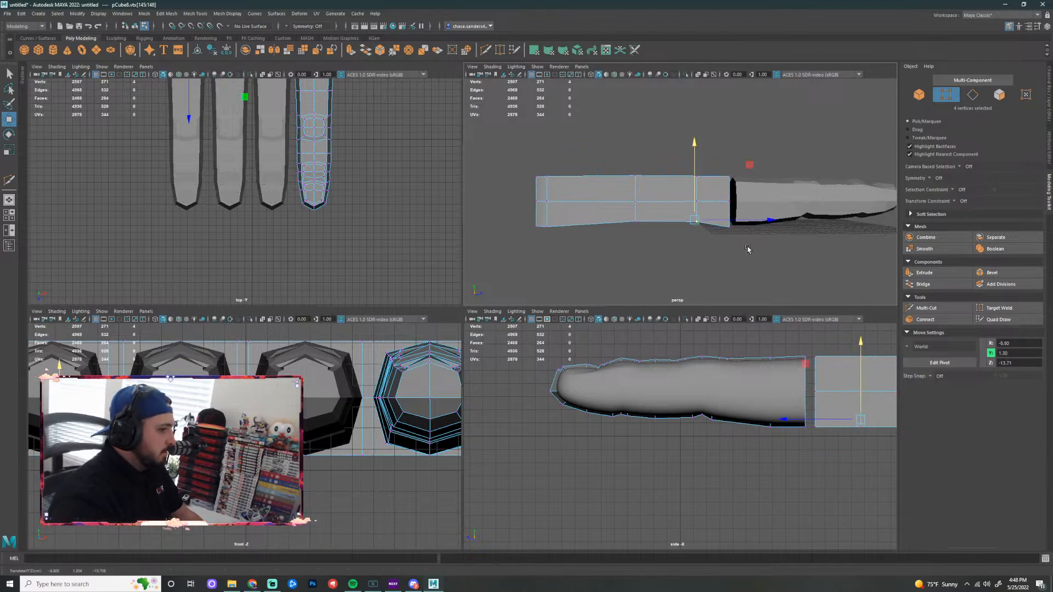
Lower the underside vertices of the crosswise loop near the wrist end to about Y 0.46
middle_click_drag(749, 249, 686, 236, "alt")
scroll(687, 244, "up", 4)
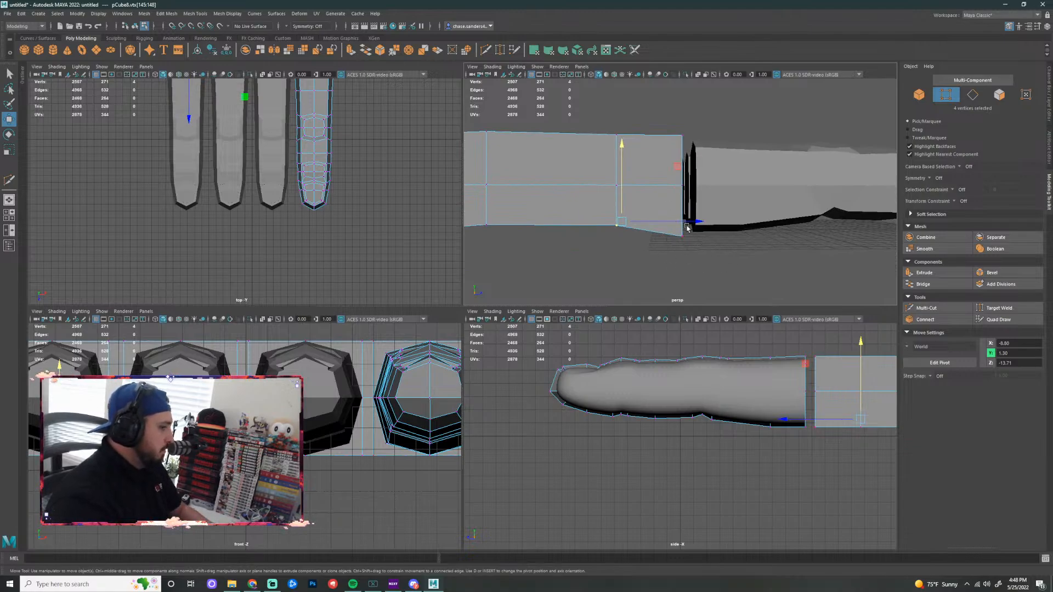
scroll(646, 275, "down", 5)
scroll(550, 251, "up", 5)
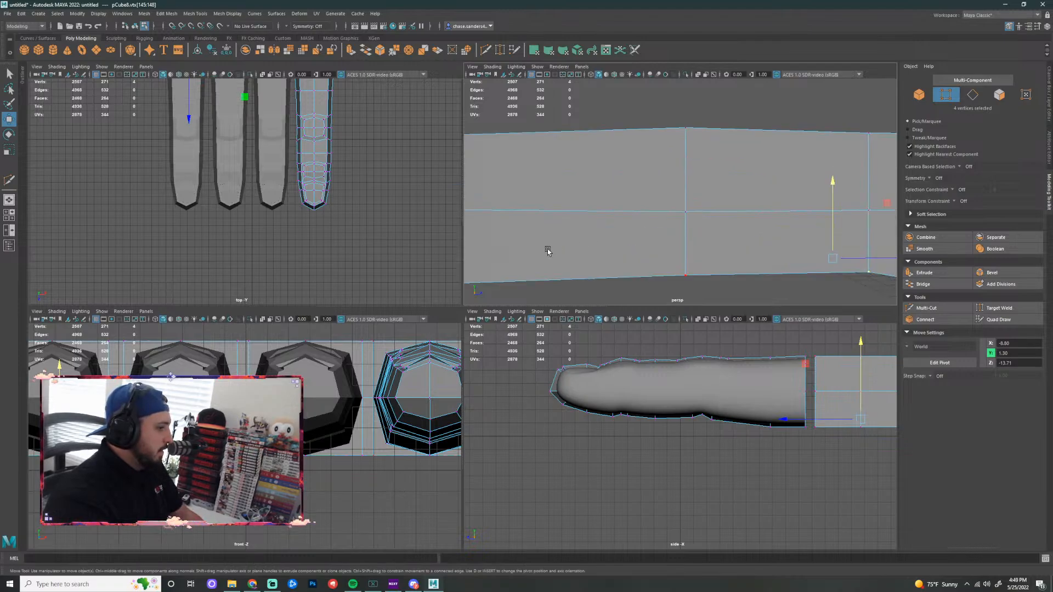
middle_click_drag(593, 241, 679, 218, "alt")
left_click_drag(593, 238, 553, 277)
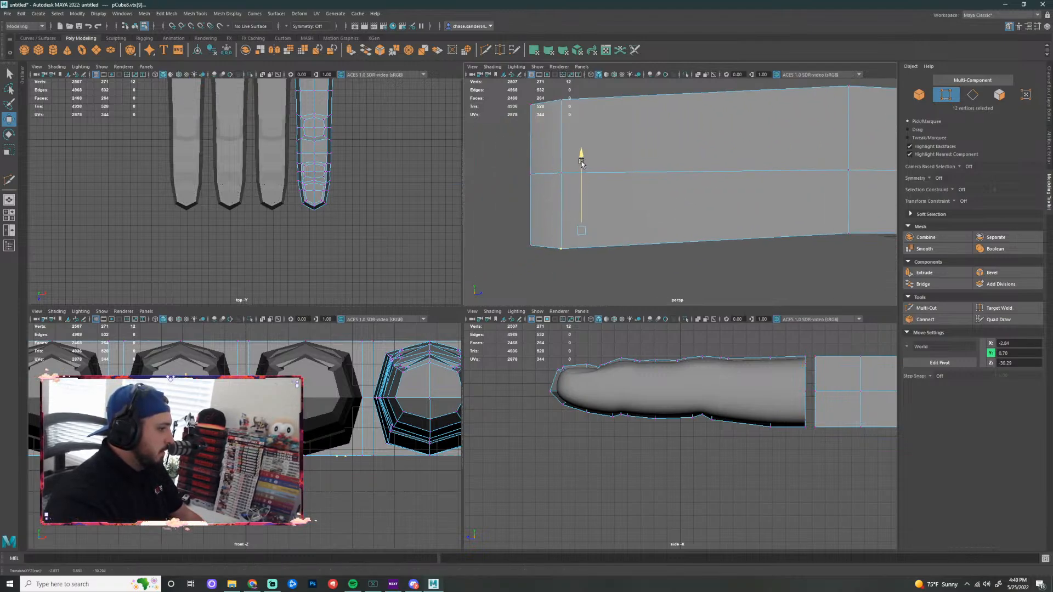
left_click_drag(582, 158, 587, 162)
Raise the top vertices of the middle crosswise loop and of the loop nearest the fingers, the latter to about Y 6.70
scroll(762, 239, "down", 3)
middle_click_drag(761, 239, 691, 264, "alt")
scroll(693, 239, "up", 5)
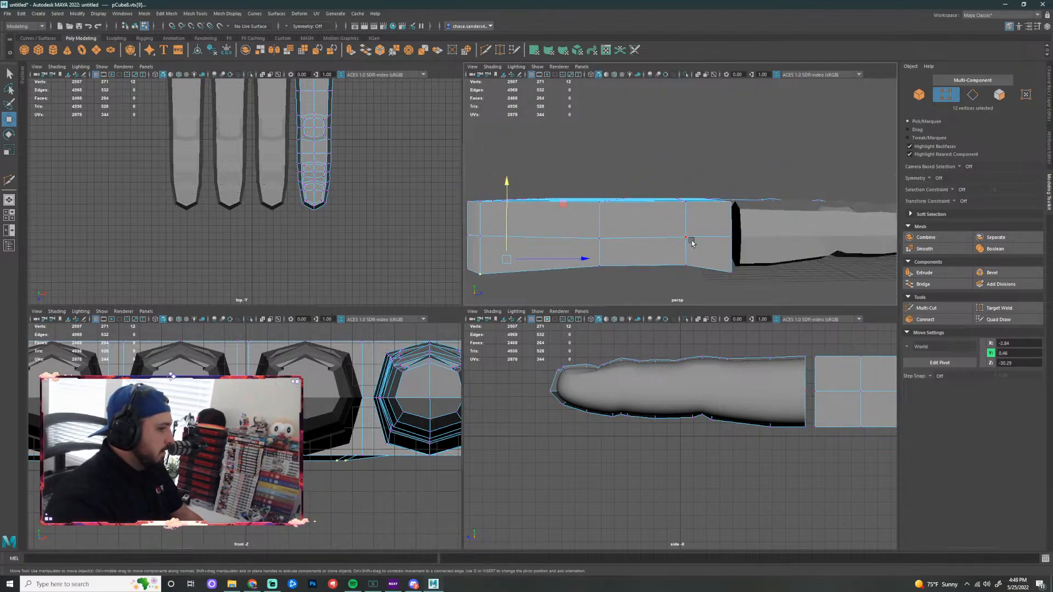
middle_click_drag(631, 223, 664, 225, "alt")
left_click_drag(661, 169, 644, 124)
middle_click_drag(709, 157, 654, 163, "alt")
Try raising the top vertices of the crosswise loop near the wrist end to about Y 6.64
left_click_drag(653, 163, 568, 233, "alt")
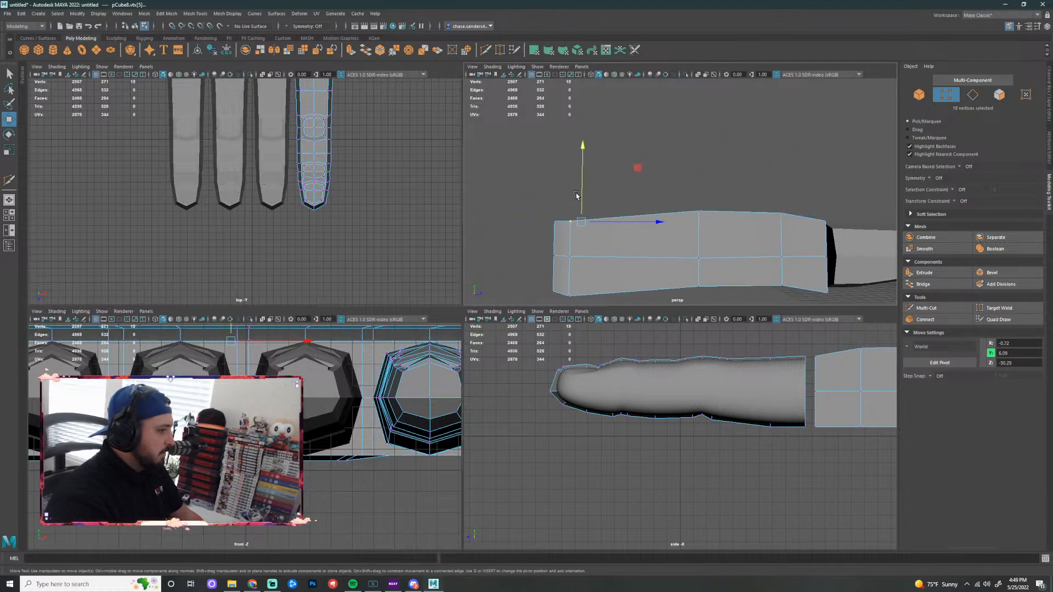
left_click_drag(583, 146, 583, 149)
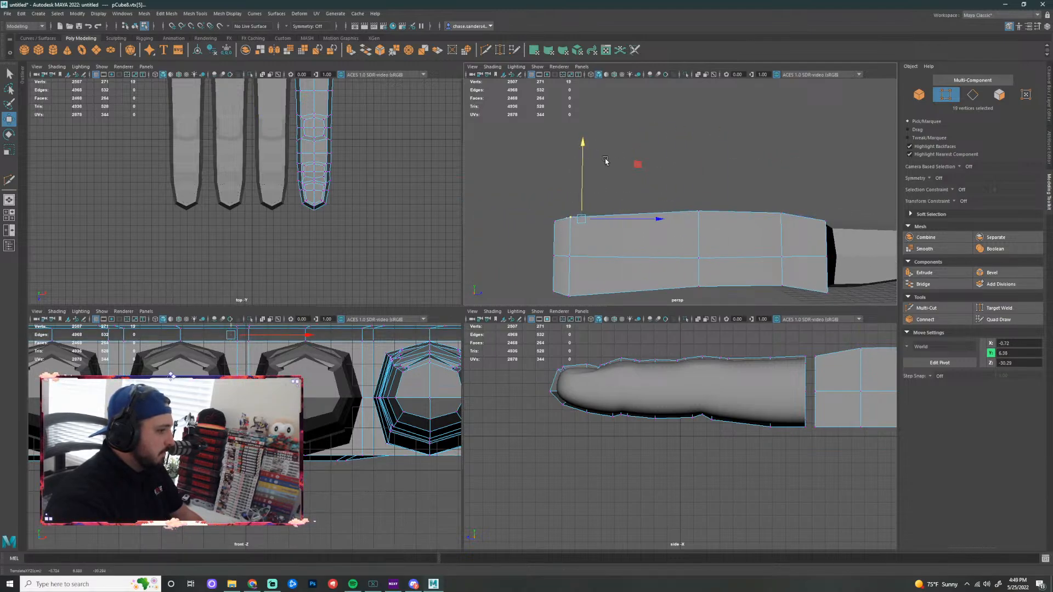
left_click_drag(679, 137, 713, 259, "alt")
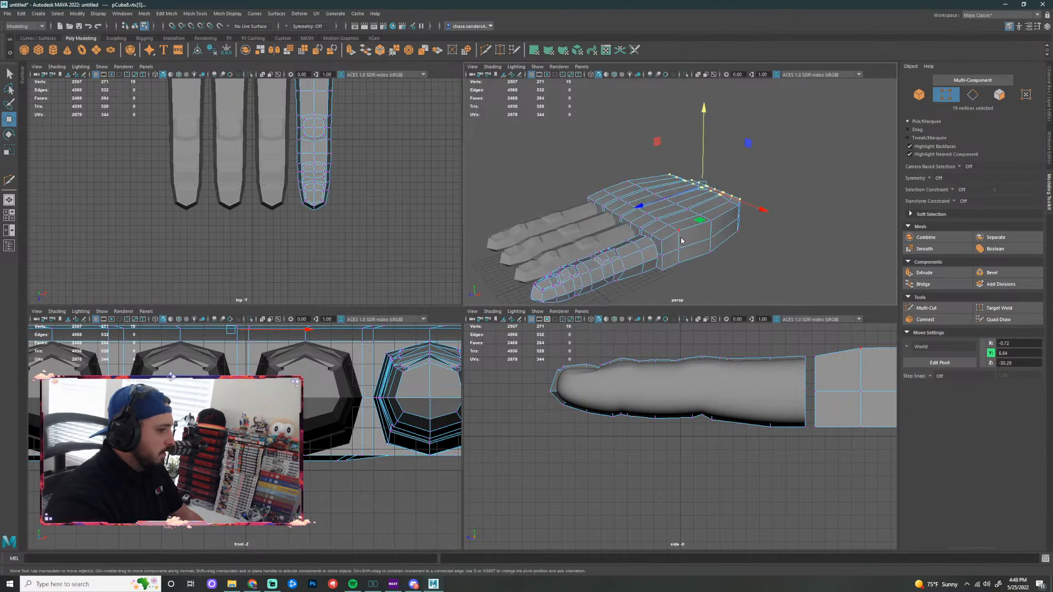
Select the upper and lower lengthwise border edges along the palm's thumb side
right_click_drag(681, 238, 681, 215)
scroll(669, 248, "up", 4)
middle_click_drag(668, 251, 662, 209, "alt")
scroll(661, 210, "up", 4)
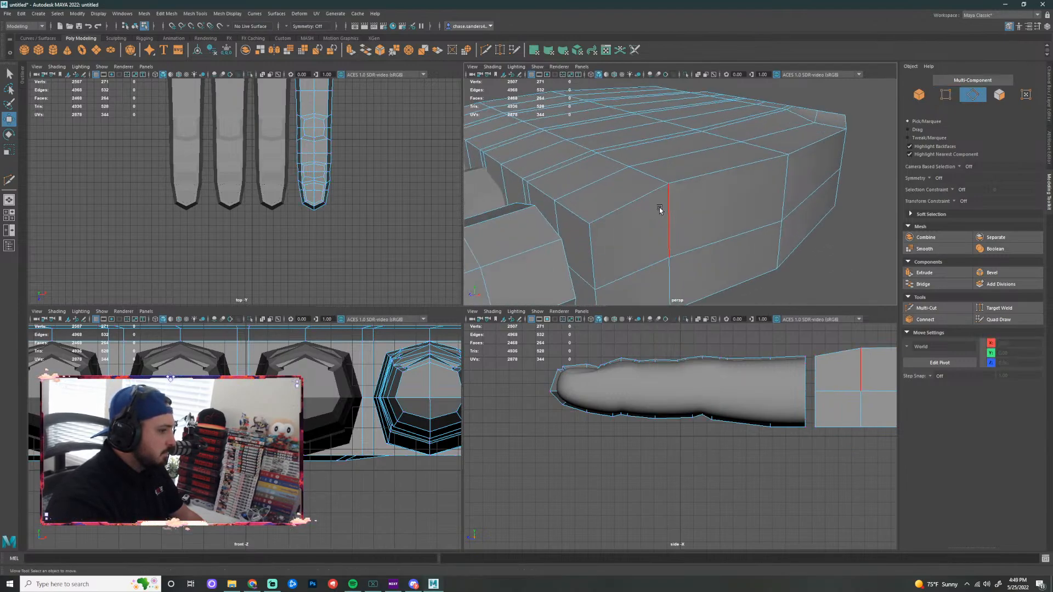
left_click_drag(658, 210, 676, 212, "alt")
double_click(678, 207)
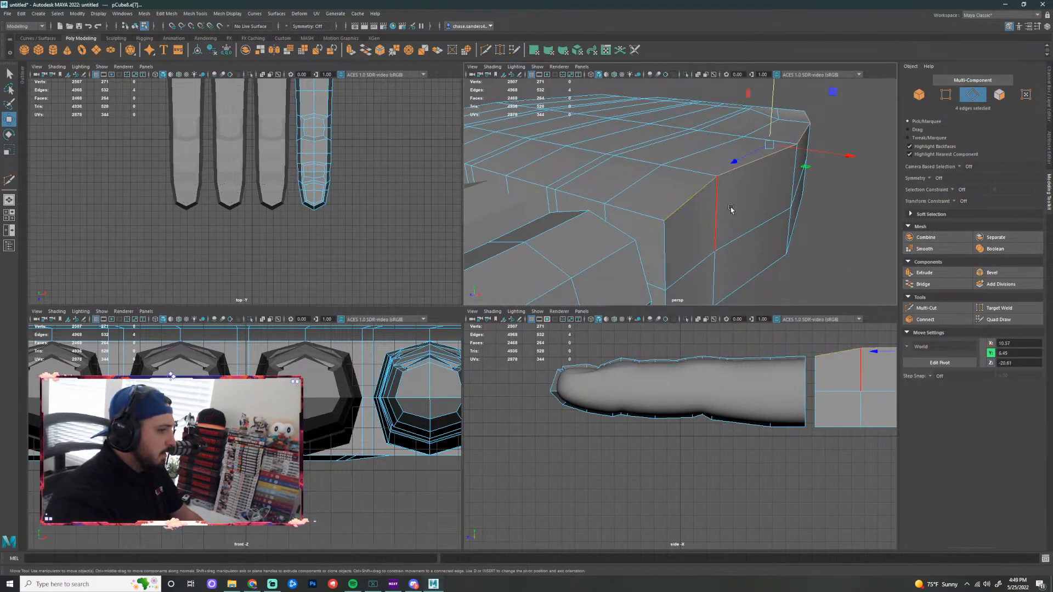
left_click_drag(811, 290, 799, 252, "alt")
double_click(683, 231, "shift")
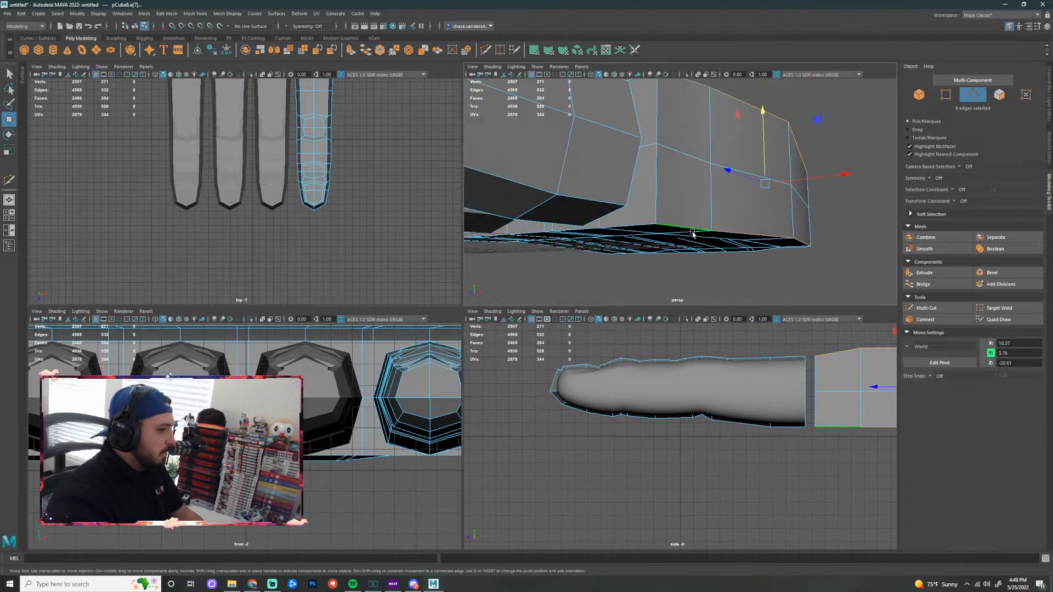
Undo the side edge selections and the wrist vertex raise, and return to the single perspective view
left_click_drag(877, 258, 730, 235, "alt")
left_click_drag(654, 198, 660, 242, "alt")
key("ctrl+z")
key("ctrl+z")
key("ctrl+z")
key("space")
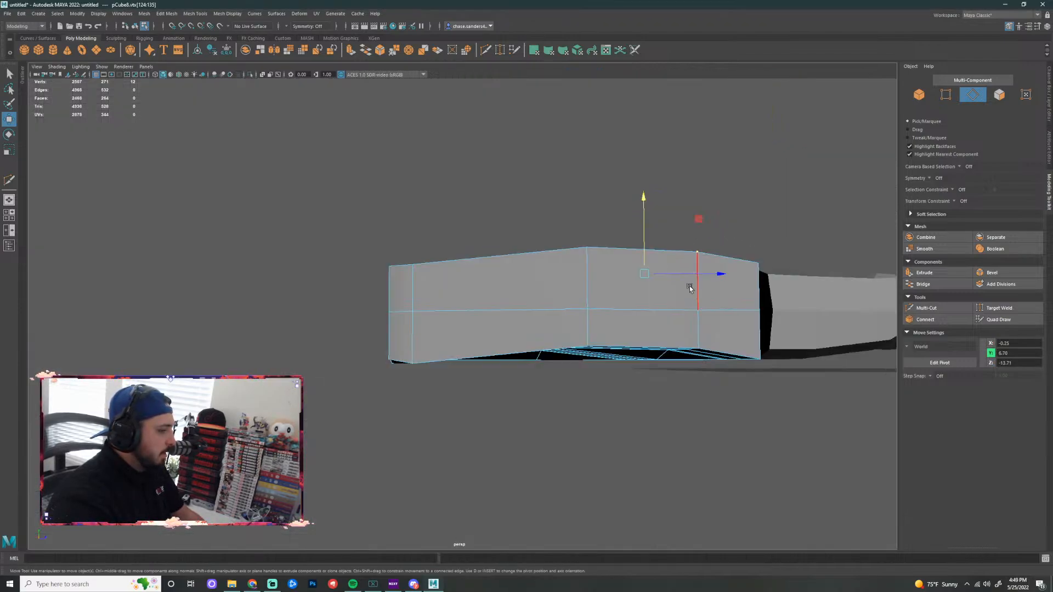
left_click_drag(501, 364, 536, 284, "alt")
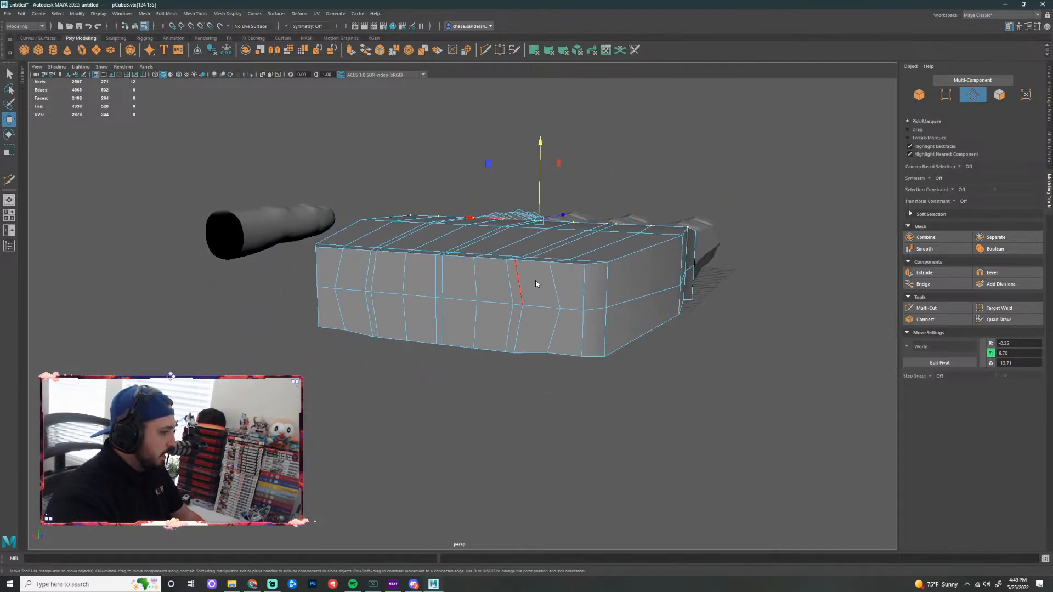
Delete all the faces closing off the wrist end of the palm block
right_click_drag(536, 284, 536, 296)
left_click_drag(327, 279, 543, 271)
mouse_move(524, 326)
left_mouse_down()
mouse_move(329, 322)
mouse_move(388, 387)
left_mouse_up()
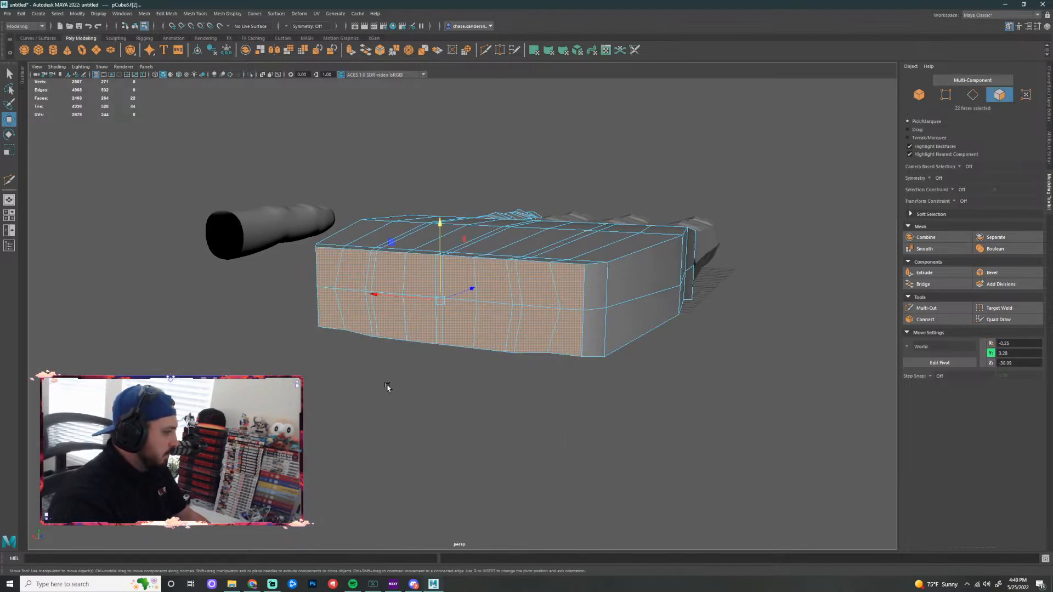
key("Delete")
left_click_drag(608, 428, 631, 421, "alt")
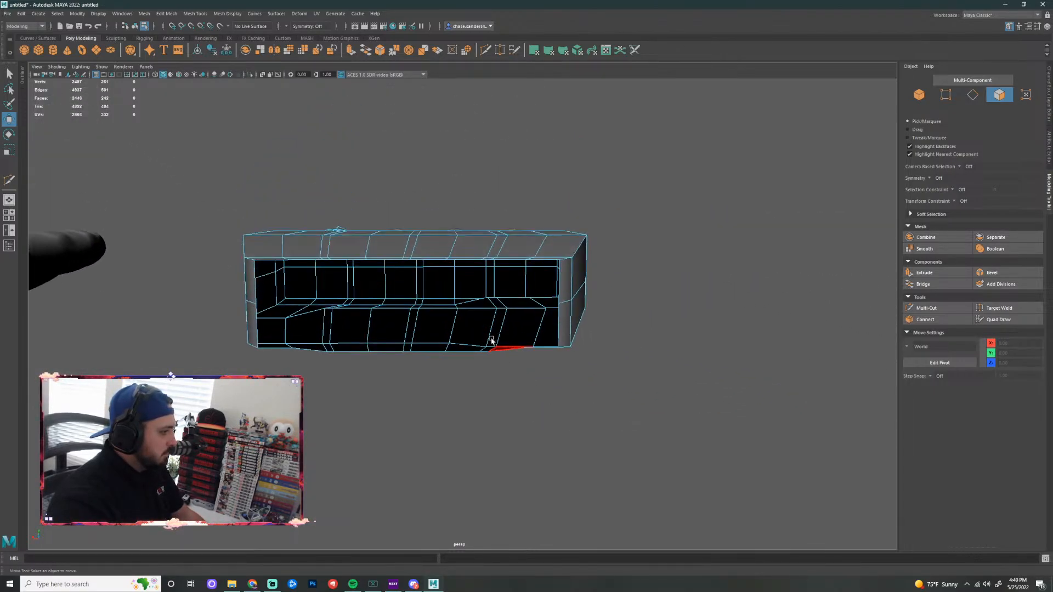
Select the narrow central strip of four faces on top of the palm and raise it to about Y 7.11 with a widened soft selection
left_click_drag(476, 287, 535, 327, "alt")
left_click_drag(438, 260, 441, 273, "alt")
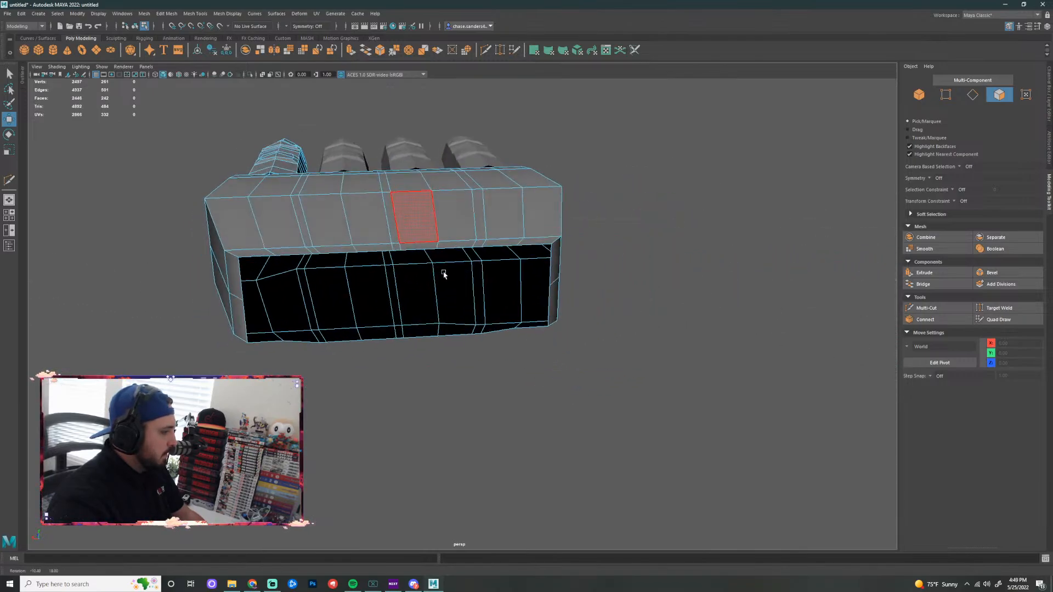
right_click_drag(390, 210, 388, 189)
left_click_drag(389, 193, 406, 263, "alt")
right_click_drag(396, 232, 399, 253)
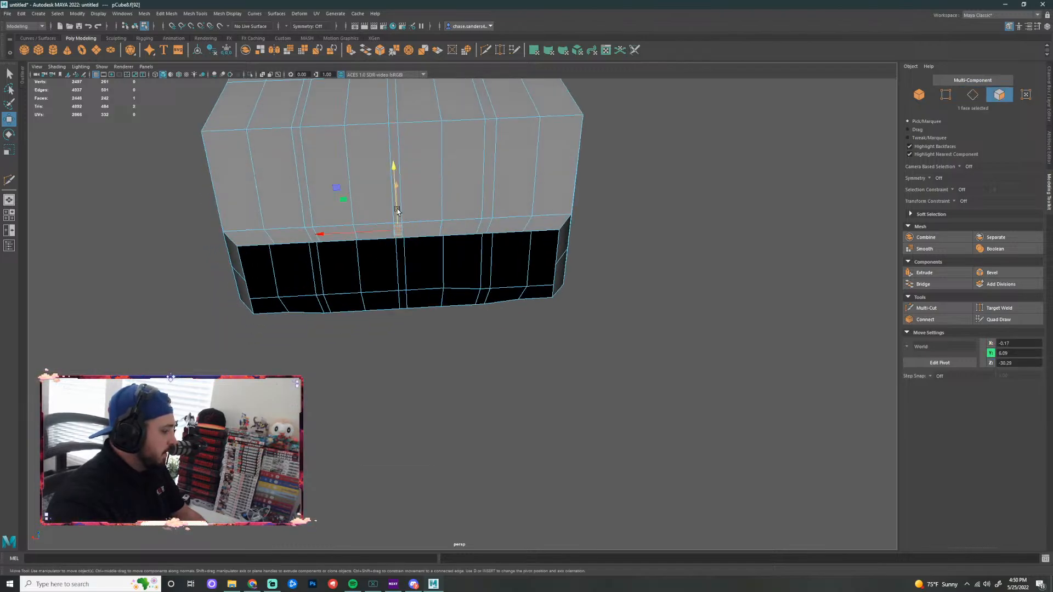
key("q")
left_click(427, 200)
left_click_drag(427, 200, 430, 288, "alt")
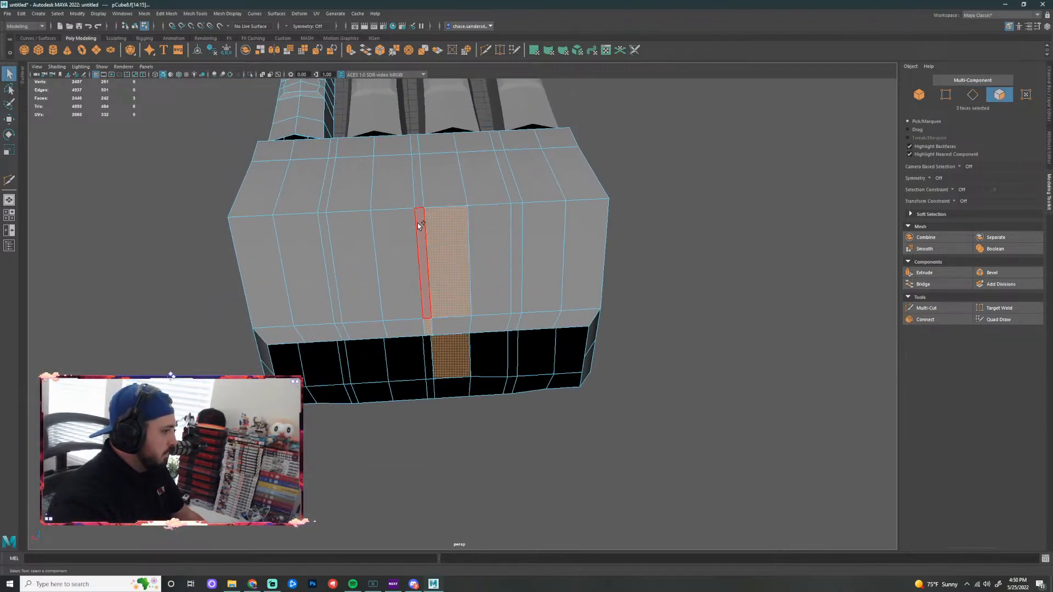
left_click(421, 266, "shift")
left_click(420, 181, "shift")
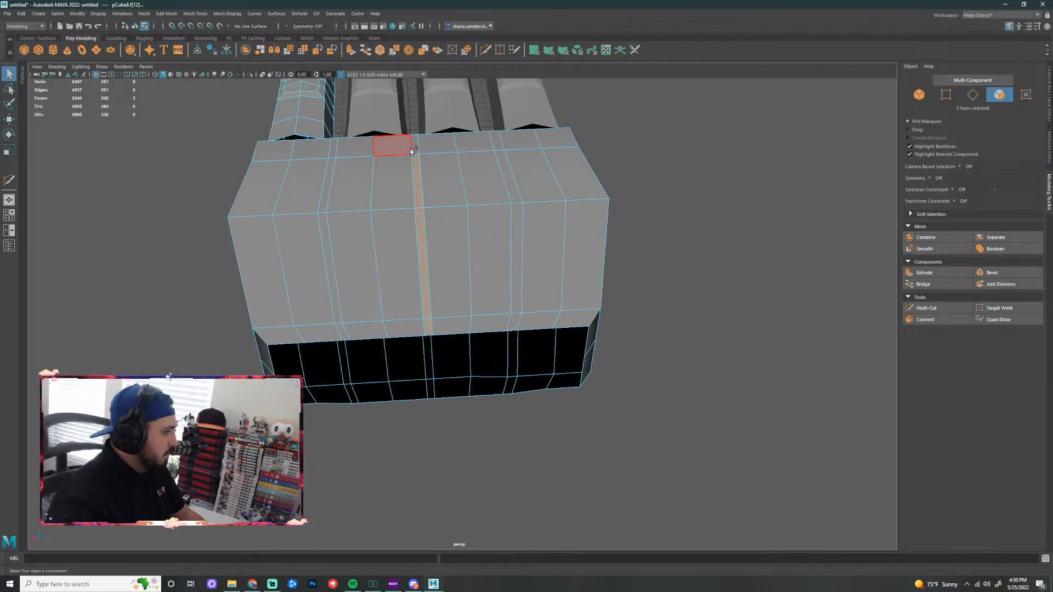
left_click(392, 146, "shift")
left_click(394, 153, "ctrl")
left_click_drag(672, 289, 684, 287, "alt")
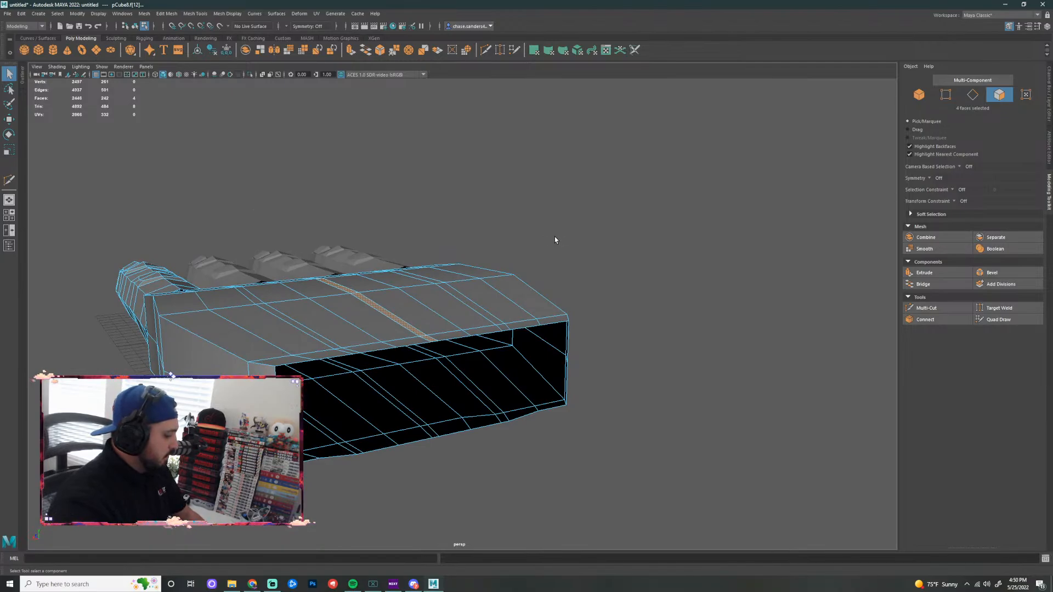
key("b")
key("w")
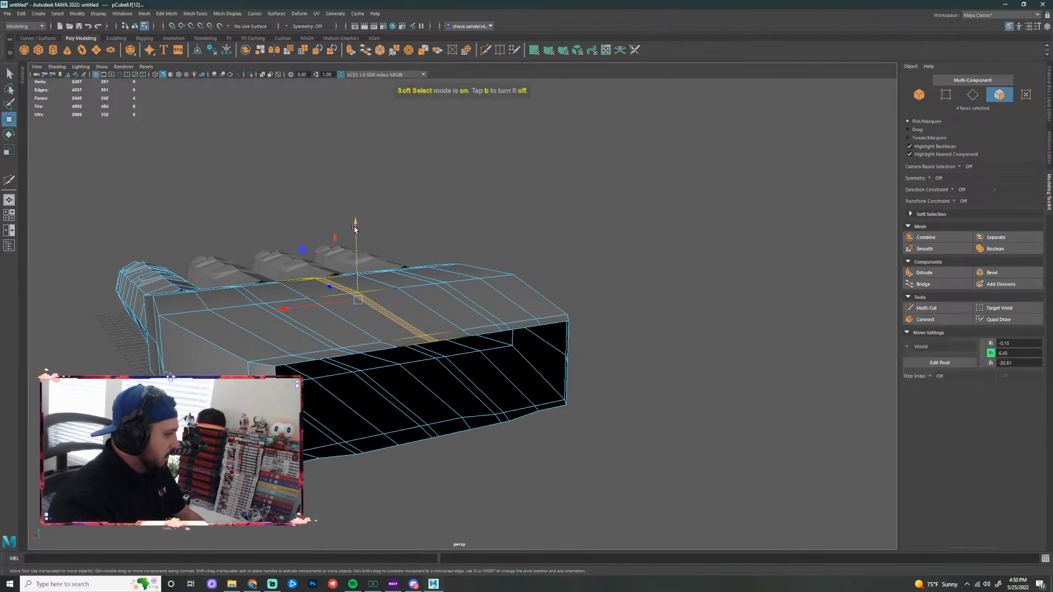
middle_click_drag(538, 289, 615, 284)
left_click_drag(356, 226, 355, 207)
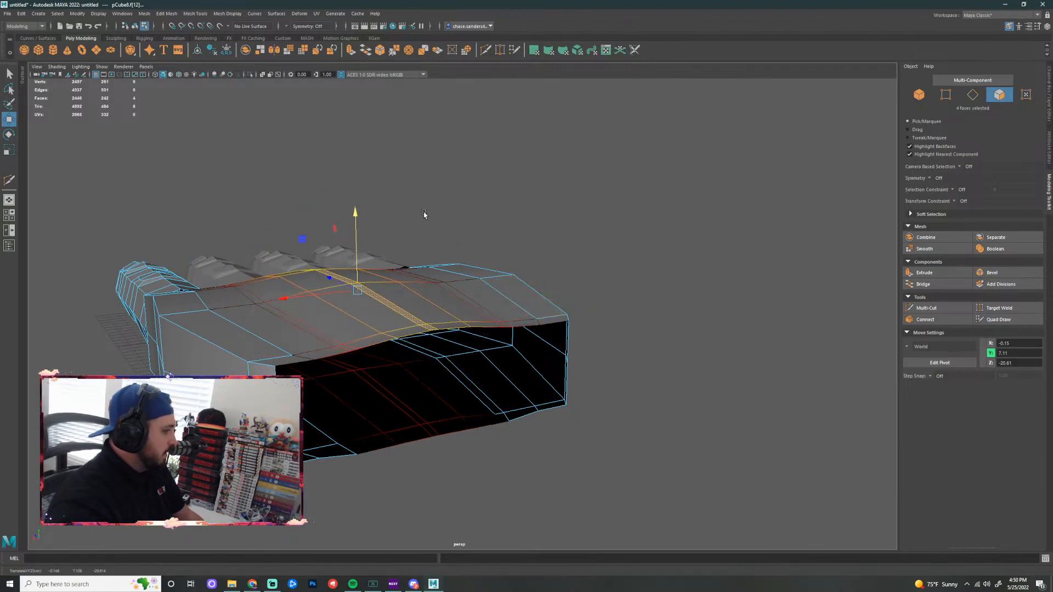
left_click_drag(423, 214, 477, 235, "alt")
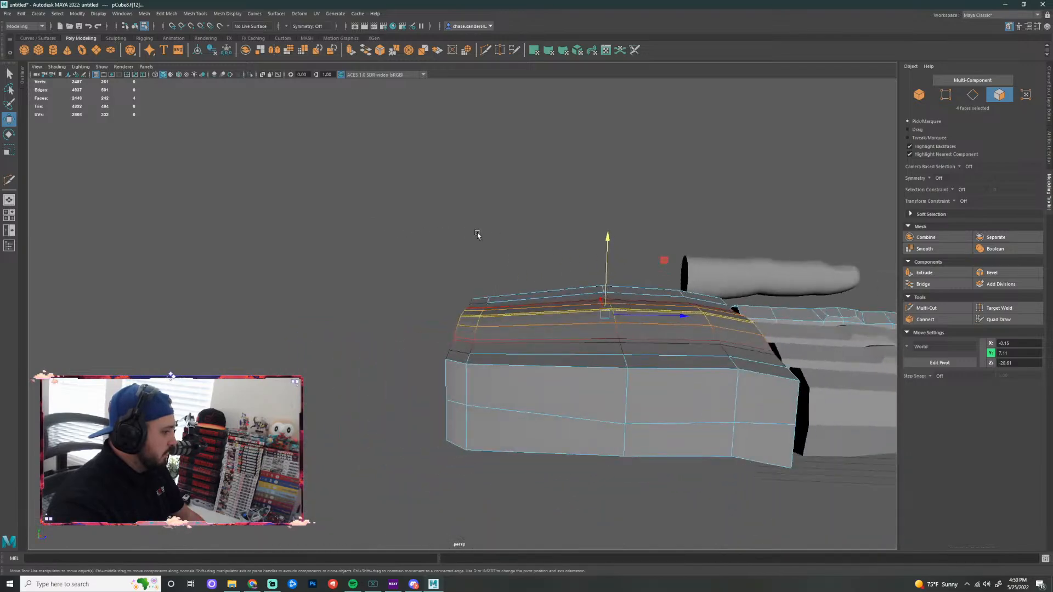
left_click(364, 236)
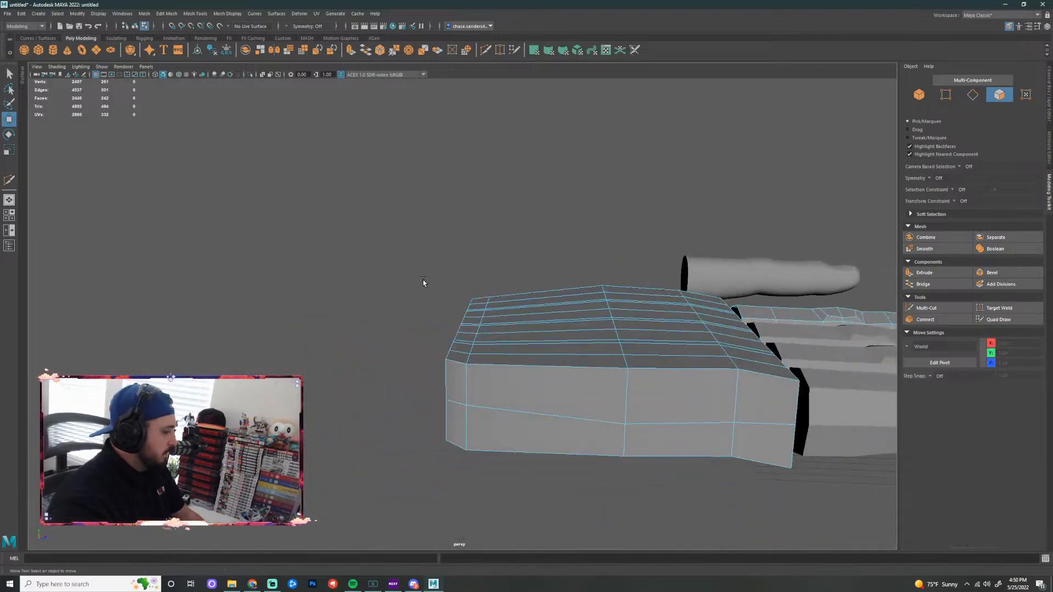
Turn off soft selection and lower the top vertices of the wrist opening to about Y 5.69 in the side view
left_click_drag(410, 341, 477, 341, "alt")
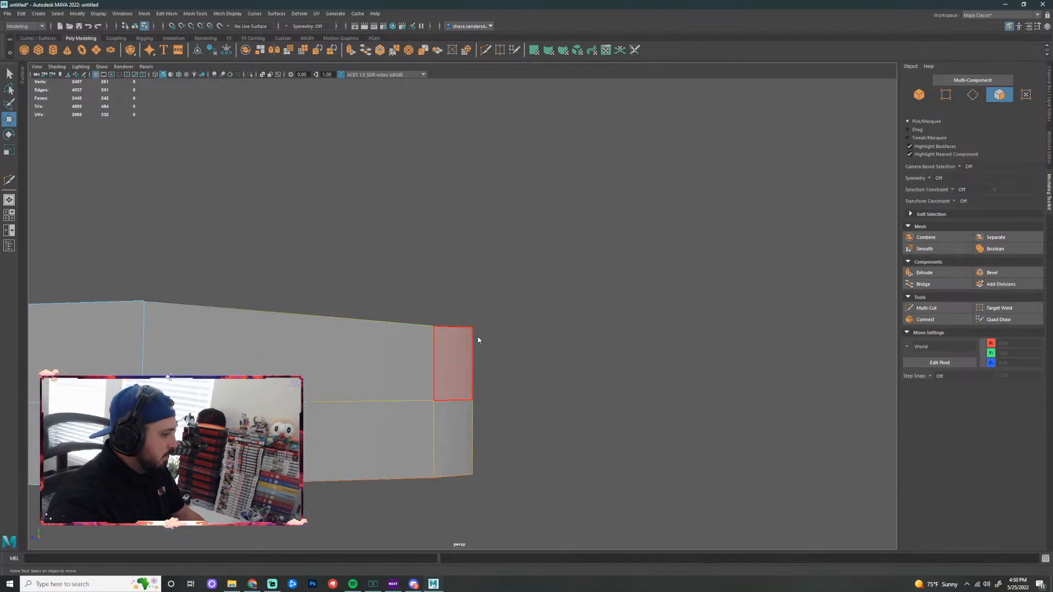
key("F10")
key("space")
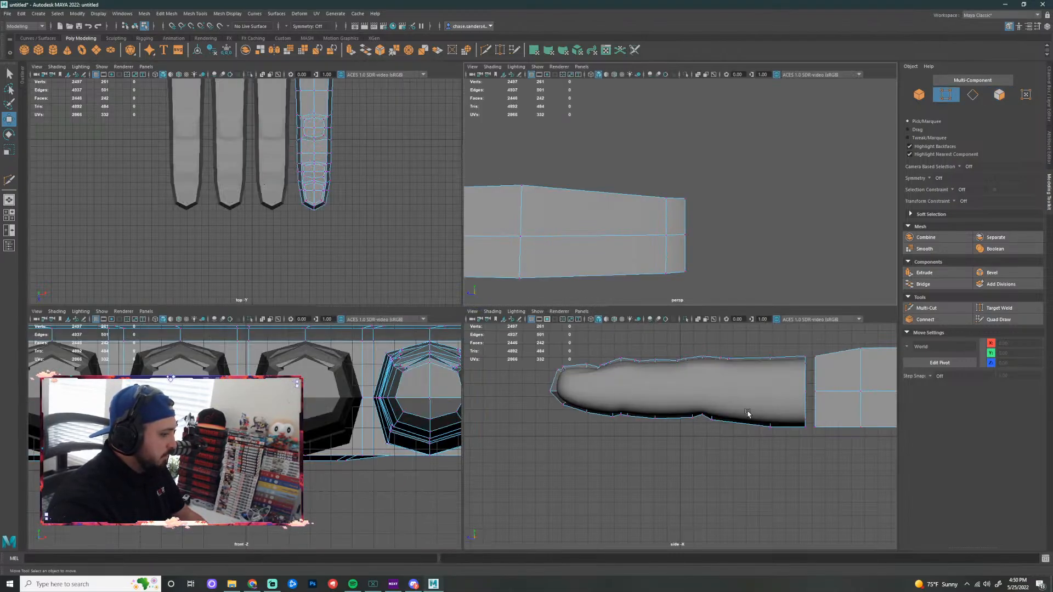
middle_click_drag(748, 412, 373, 415, "alt")
right_click_drag(713, 357, 666, 363)
left_click_drag(749, 379, 698, 340)
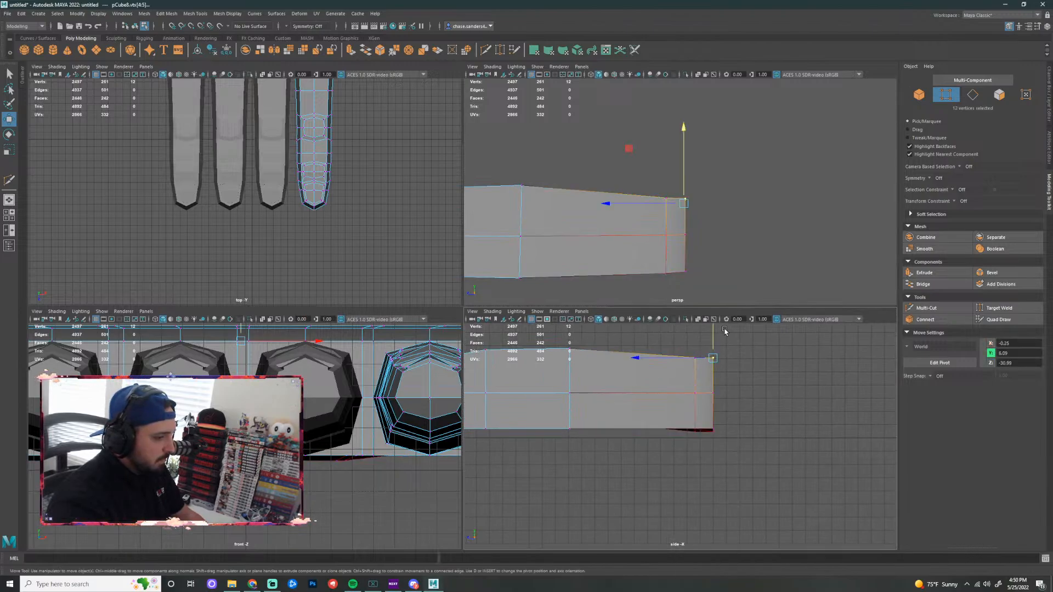
key("q")
left_click(722, 362)
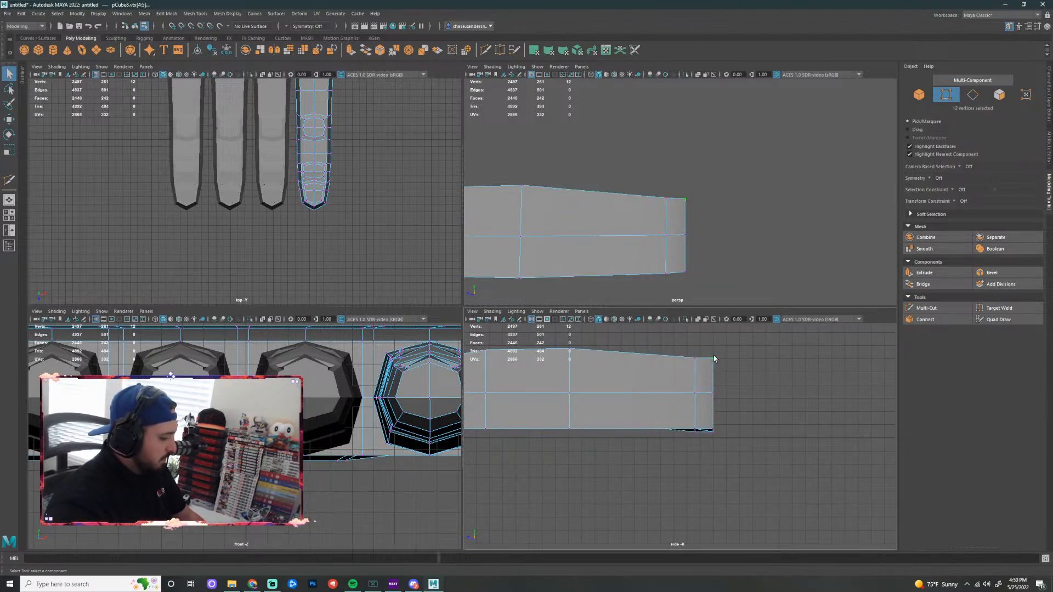
key("w")
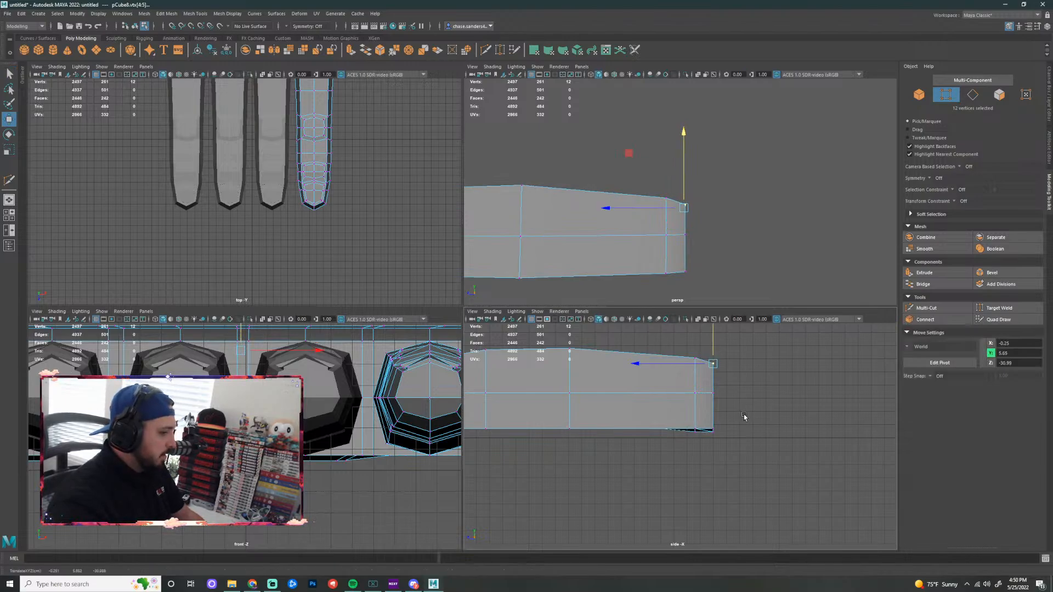
Raise the bottom vertices of the wrist opening and adjust those of the adjacent crosswise loop to about Y 0.58
left_click_drag(744, 417, 681, 459)
key("r")
key("w")
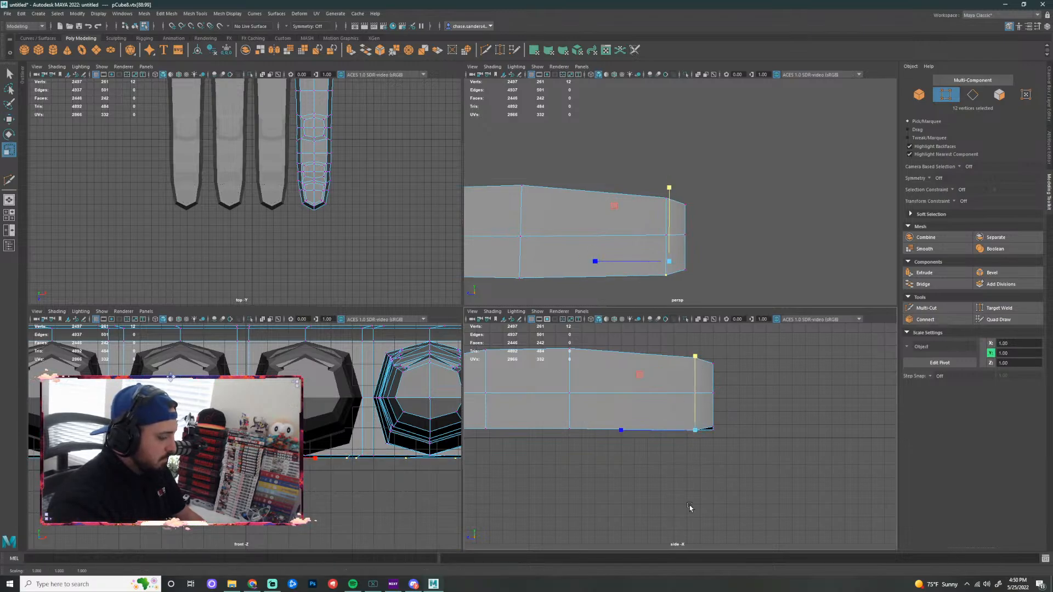
left_click_drag(695, 355, 698, 358)
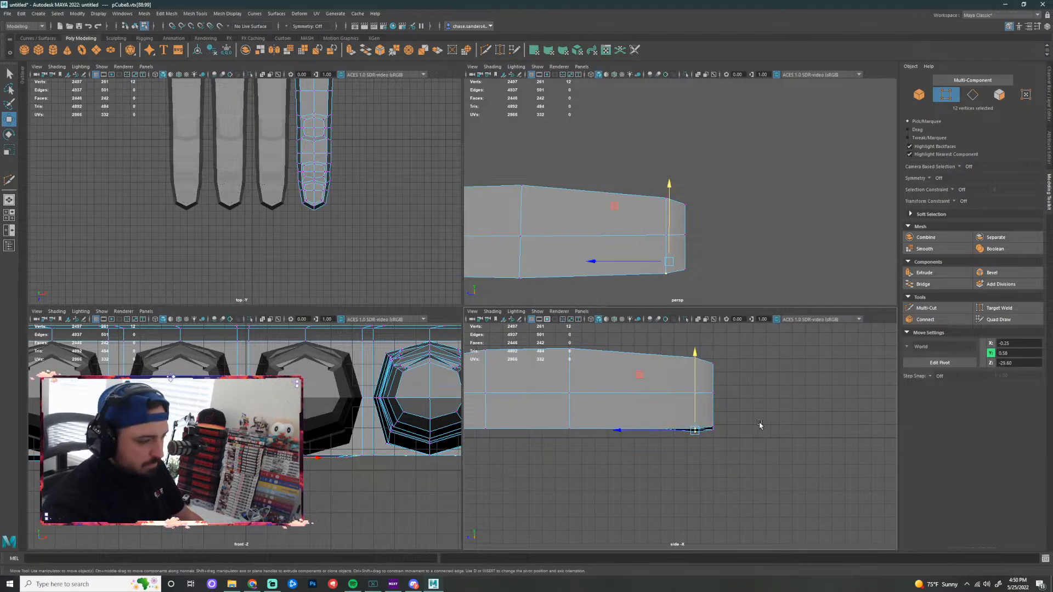
Return to the single perspective view and scale the palm's middle crosswise edge loop slightly narrower in X
key("space")
left_click_drag(667, 311, 550, 389, "alt")
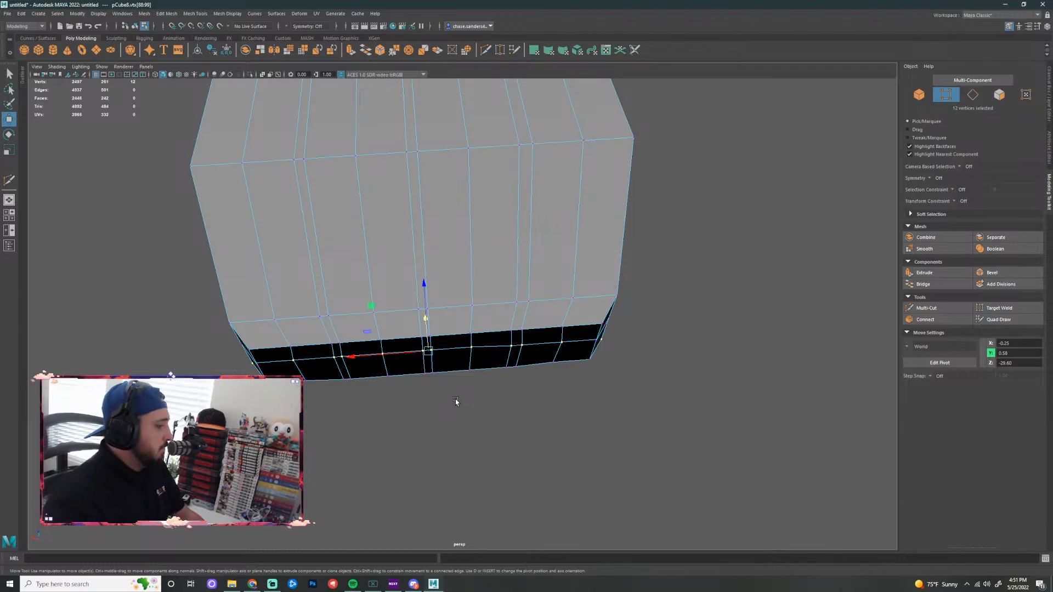
left_click(686, 403)
left_click_drag(686, 403, 705, 457, "alt")
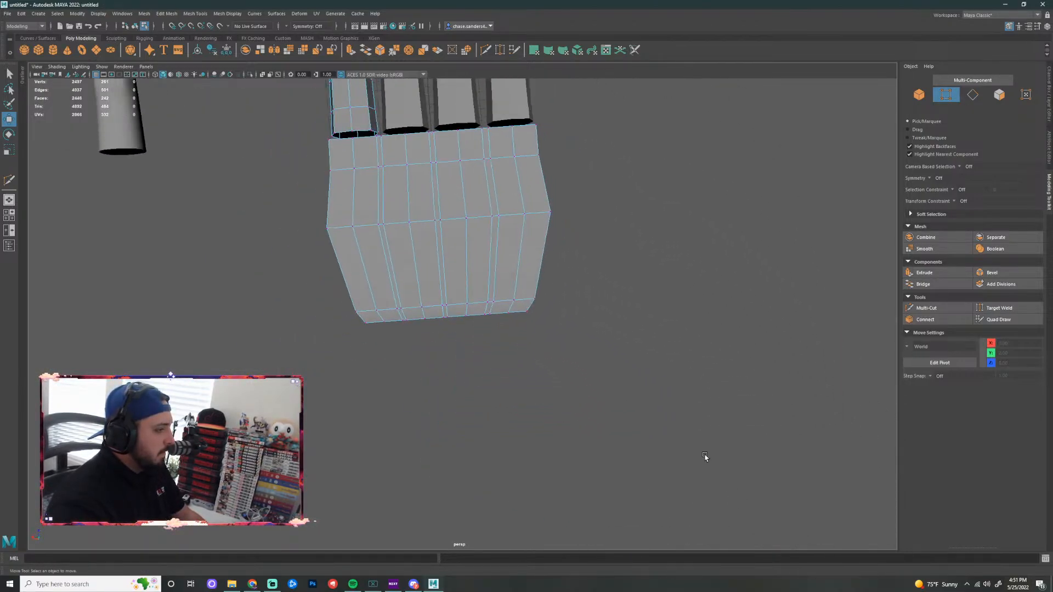
middle_click_drag(705, 457, 699, 570, "alt")
scroll(548, 436, "up", 3)
right_click_drag(467, 356, 475, 331)
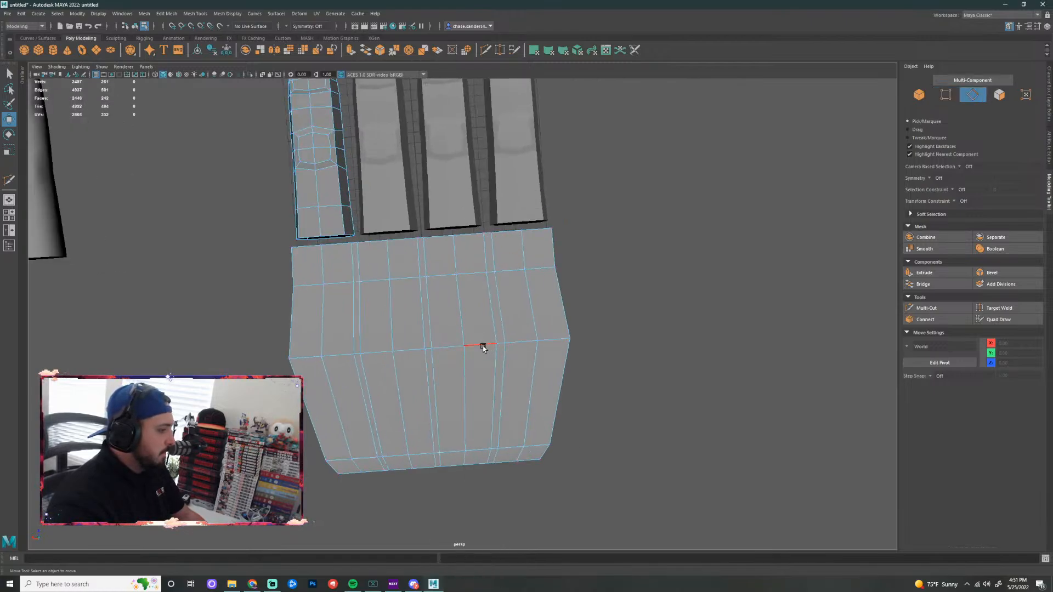
double_click(309, 357)
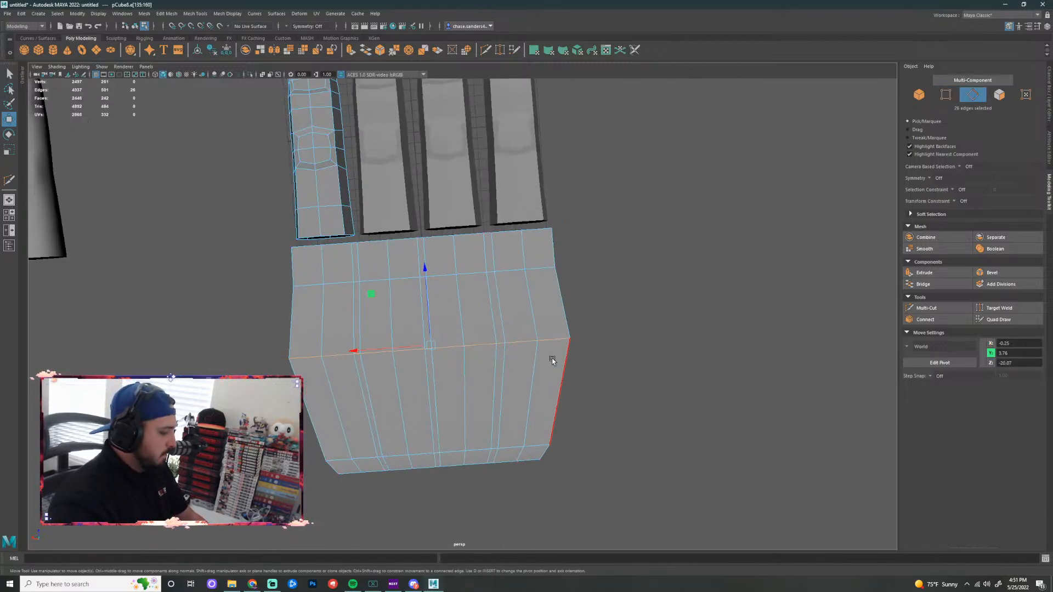
key("r")
left_click_drag(357, 349, 361, 352)
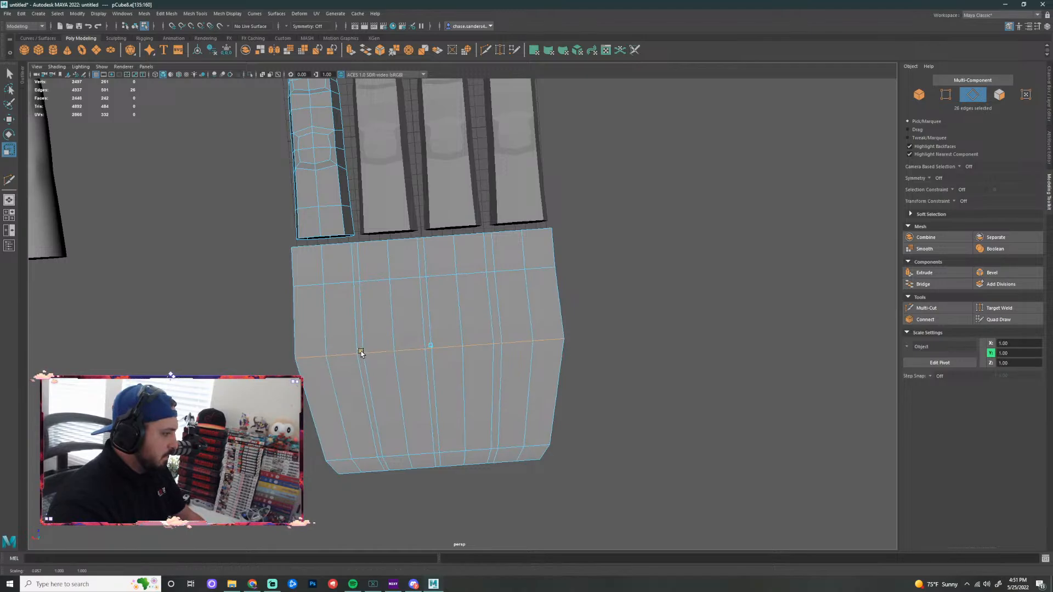
left_click(627, 228)
Leave component editing, select the palm block as an object, and isolate it in the viewport
left_click_drag(627, 229, 570, 262, "alt")
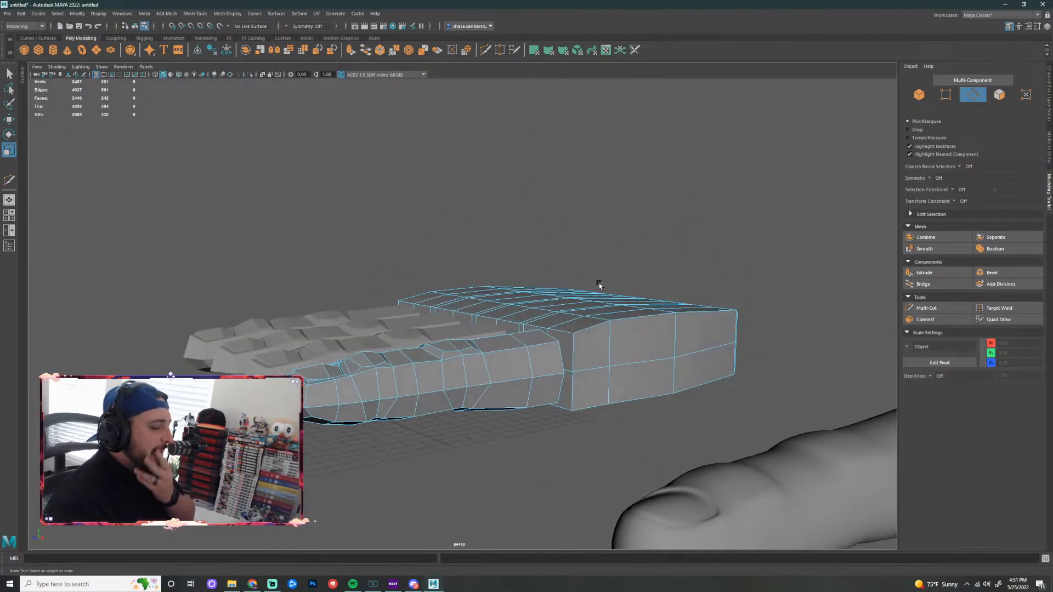
right_click_drag(588, 326, 626, 314)
left_click(766, 282)
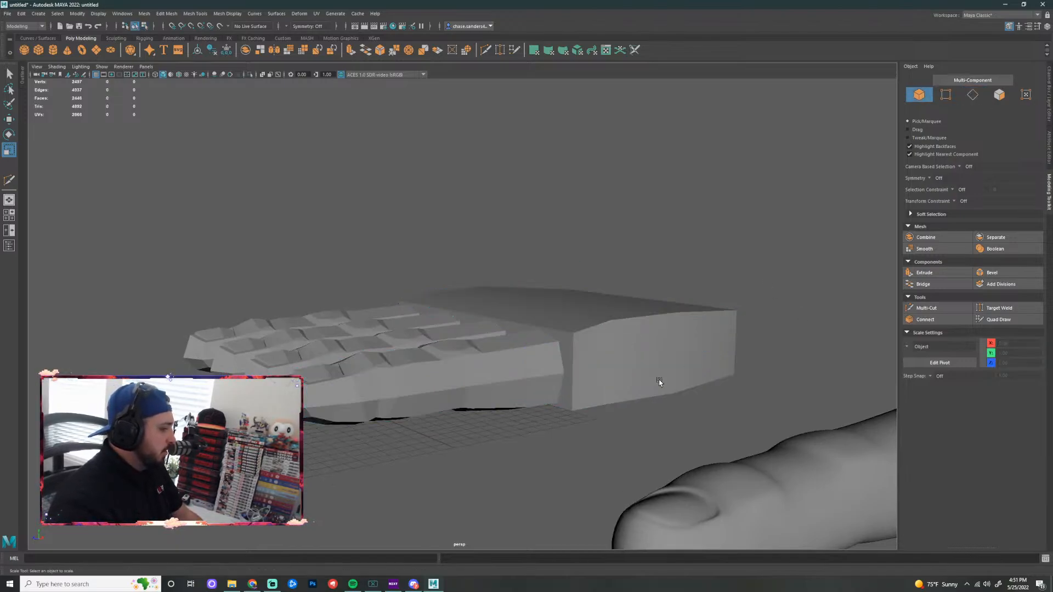
left_click(660, 380)
key("ctrl+1")
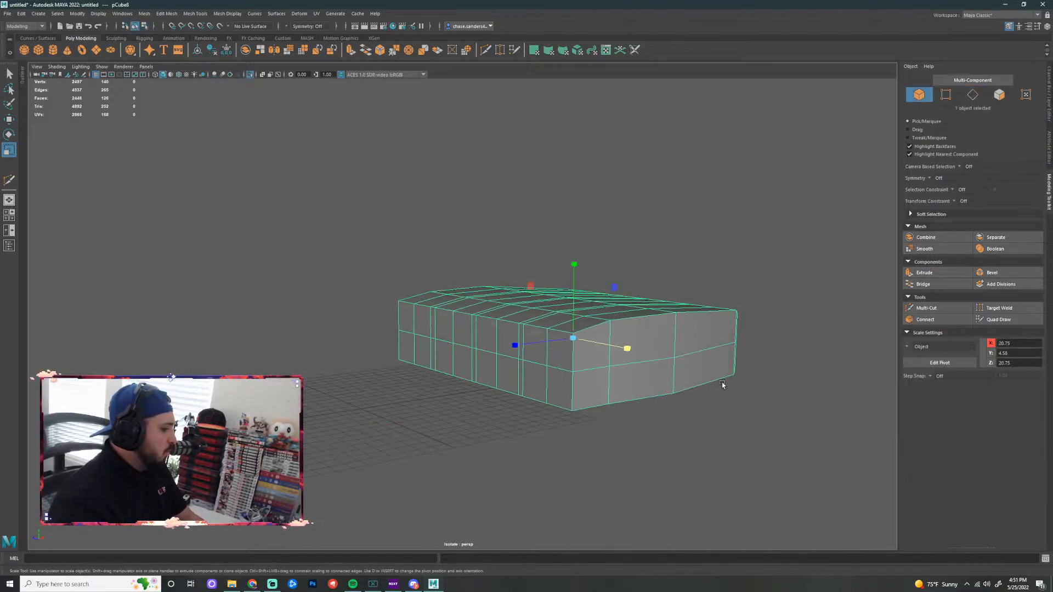
left_click_drag(694, 379, 648, 436, "alt")
key("ctrl+1")
left_click_drag(719, 441, 674, 399, "alt")
key("ctrl+1")
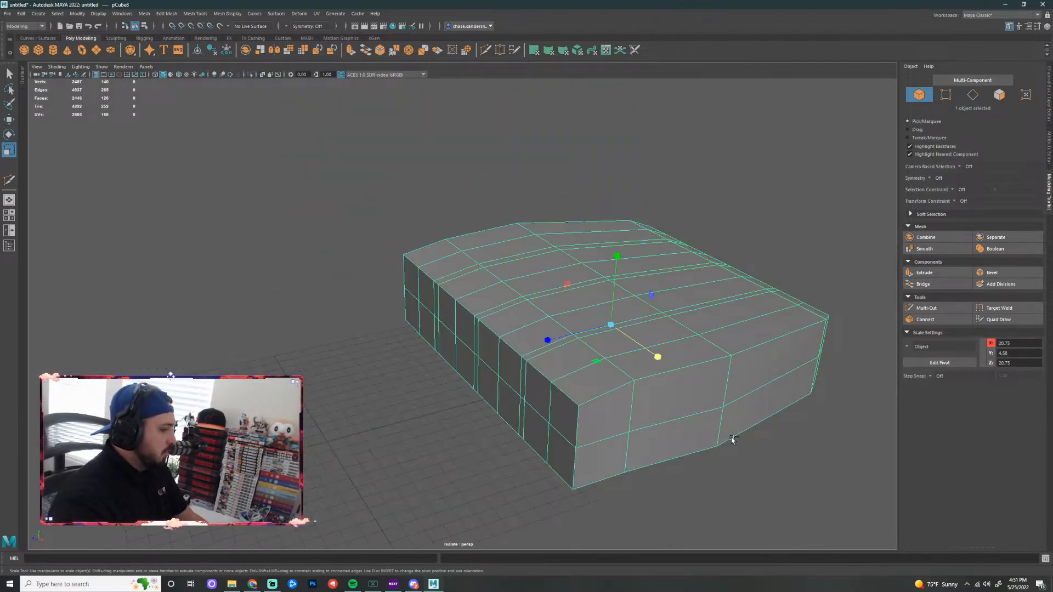
scroll(687, 406, "down", 4)
left_click_drag(604, 416, 653, 409, "alt")
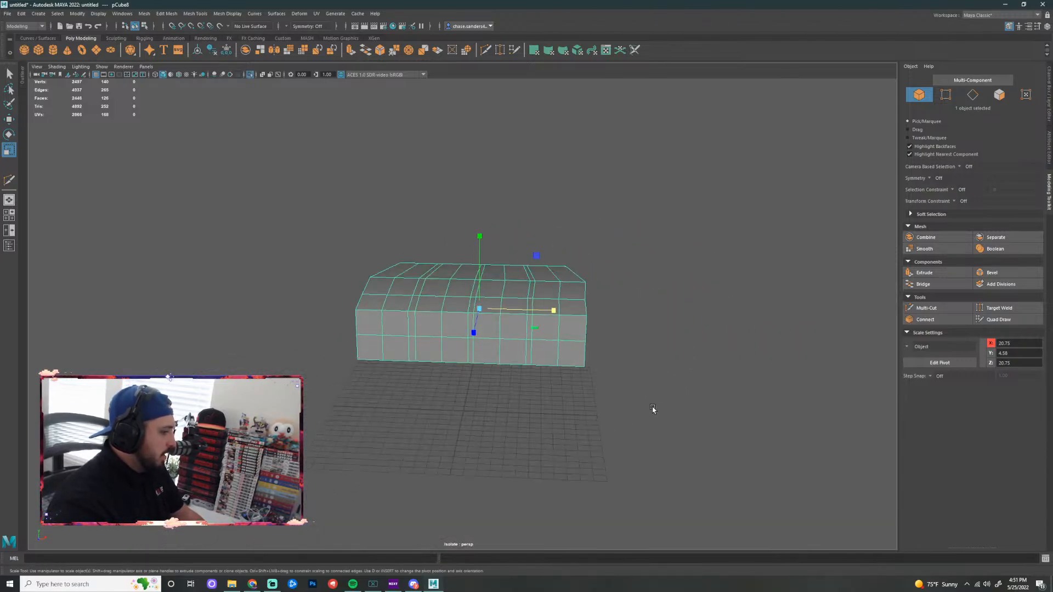
Snap the three uneven outer edges of the underside's crosswise loop nearest the fingers to the neighbouring vertex height, about Y 0.70
left_click_drag(557, 424, 406, 336, "alt")
scroll(597, 281, "up", 4)
right_click_drag(406, 336, 407, 331)
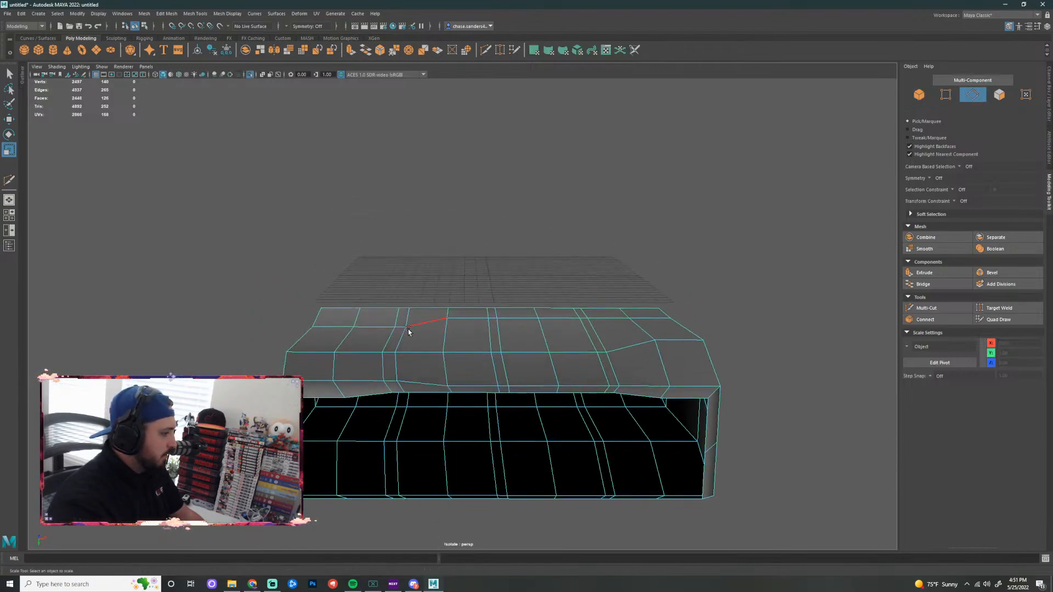
left_click(400, 328)
left_click(340, 328, "shift")
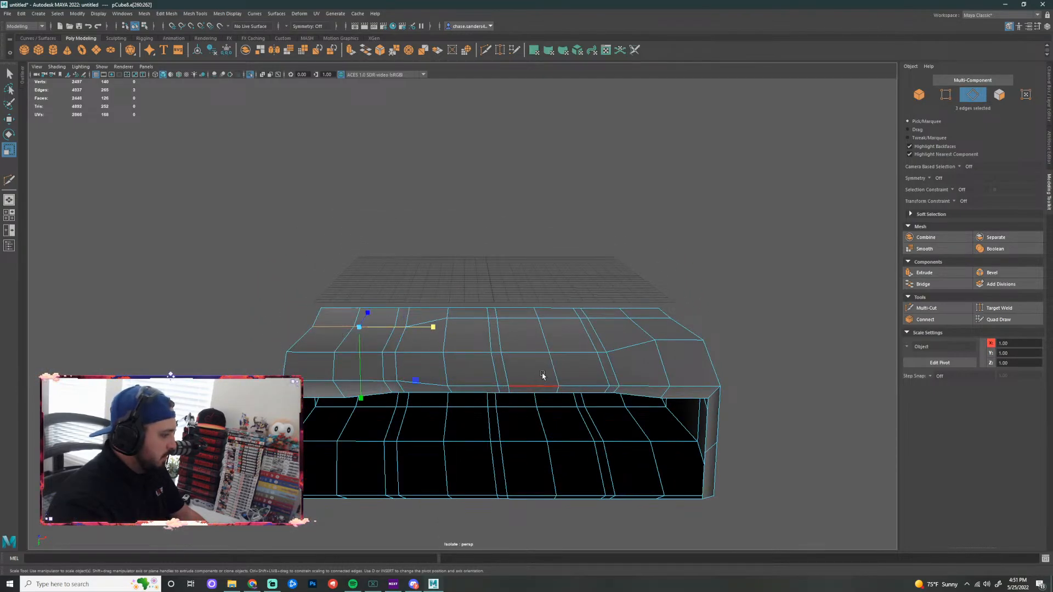
key("w")
key("v")
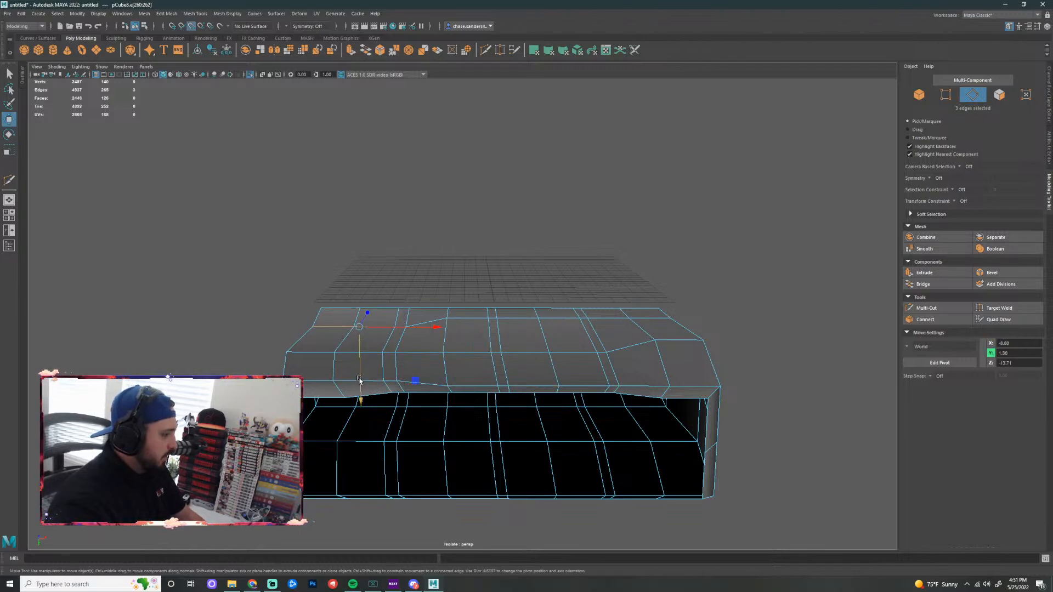
left_click_drag(360, 385, 449, 319)
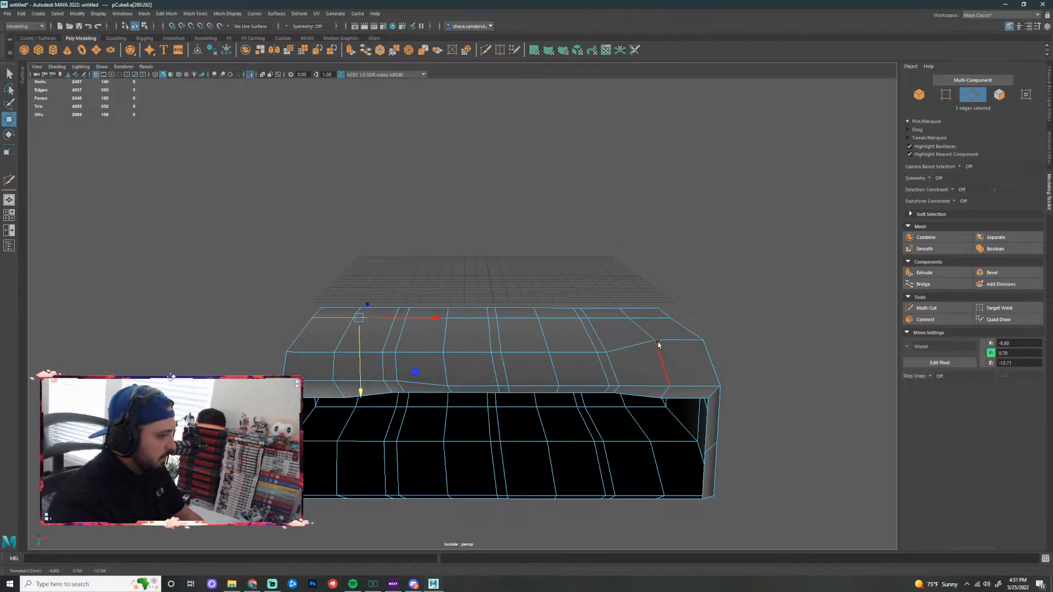
Snap the raised outer edge of the underside's middle crosswise loop level with its neighbours, at about Y 1.43
left_click_drag(744, 323, 602, 270, "alt")
left_click(605, 282)
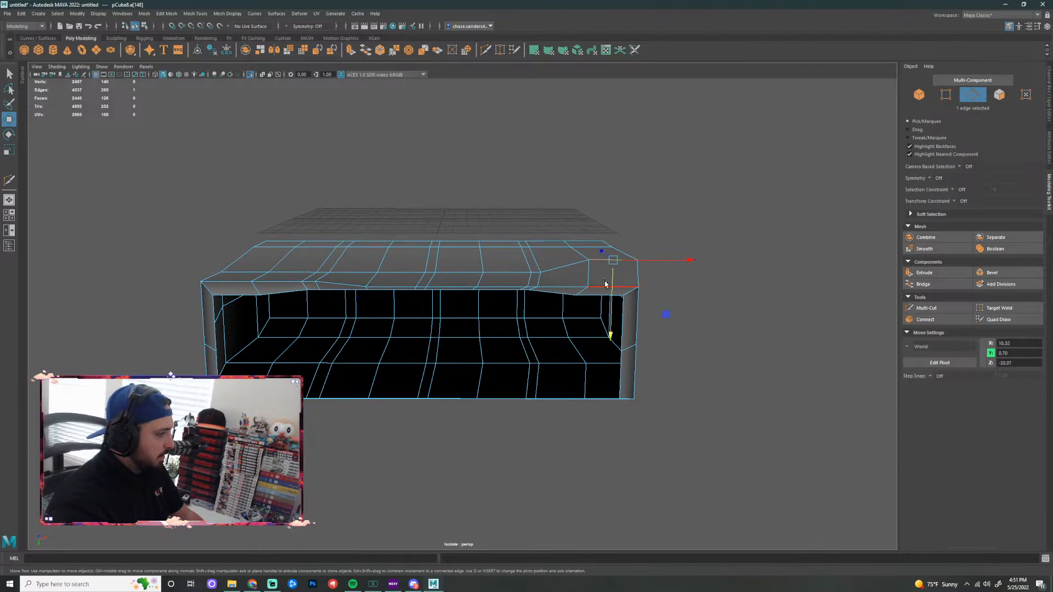
key("v")
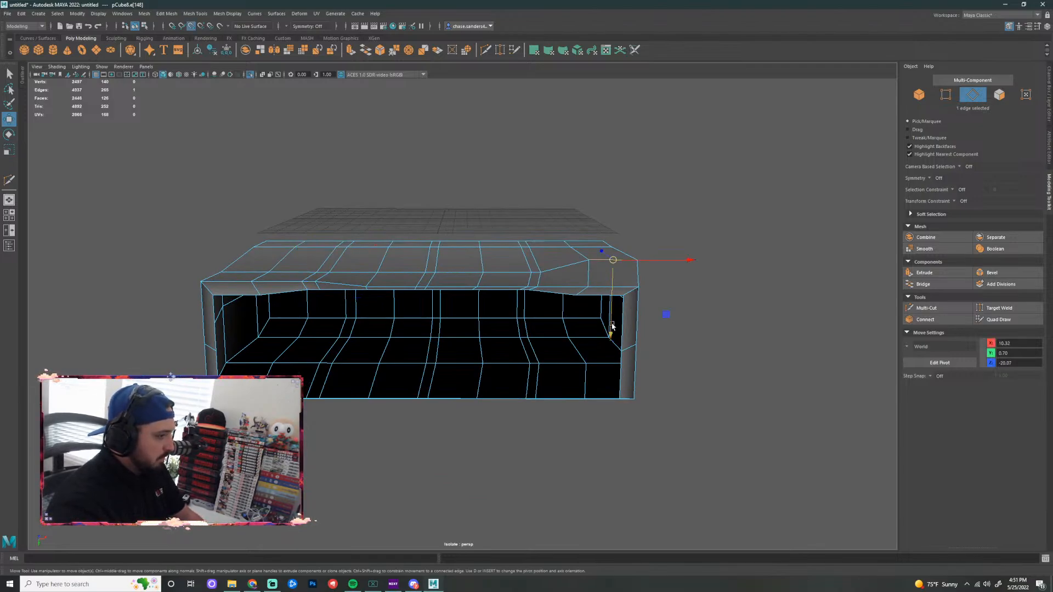
left_click_drag(610, 329, 542, 278)
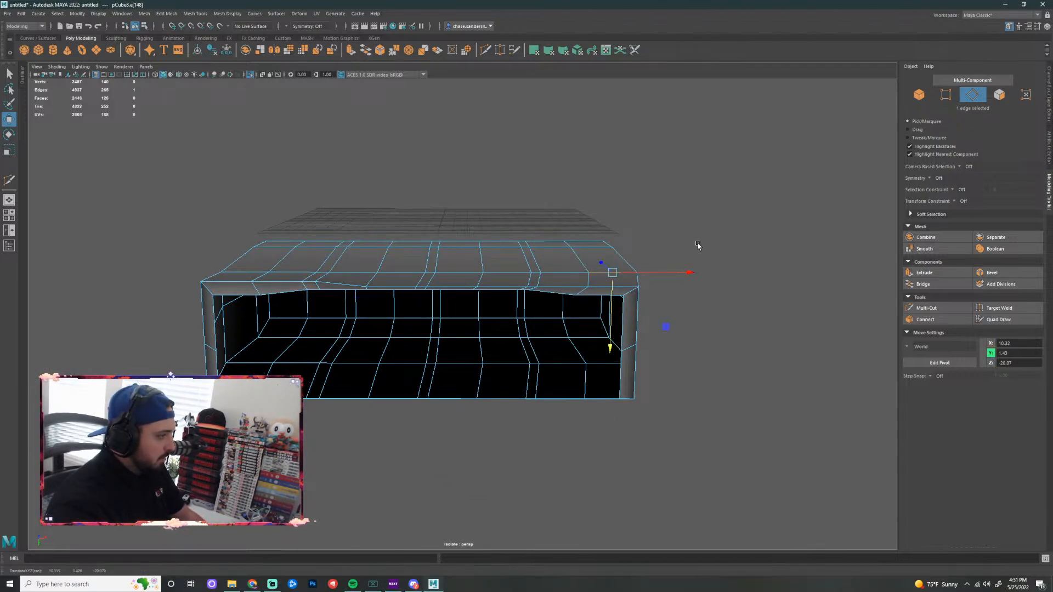
Select the underside's crosswise edge loop just before the wrist opening and scale it flat in Y
left_click_drag(698, 245, 779, 235, "alt")
left_click(441, 291)
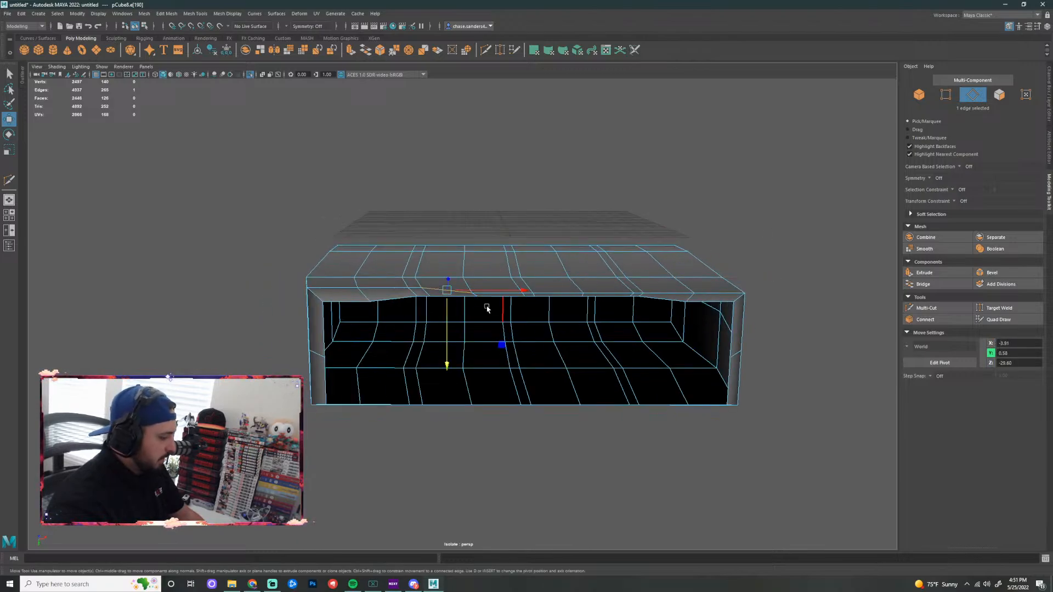
left_click(381, 287)
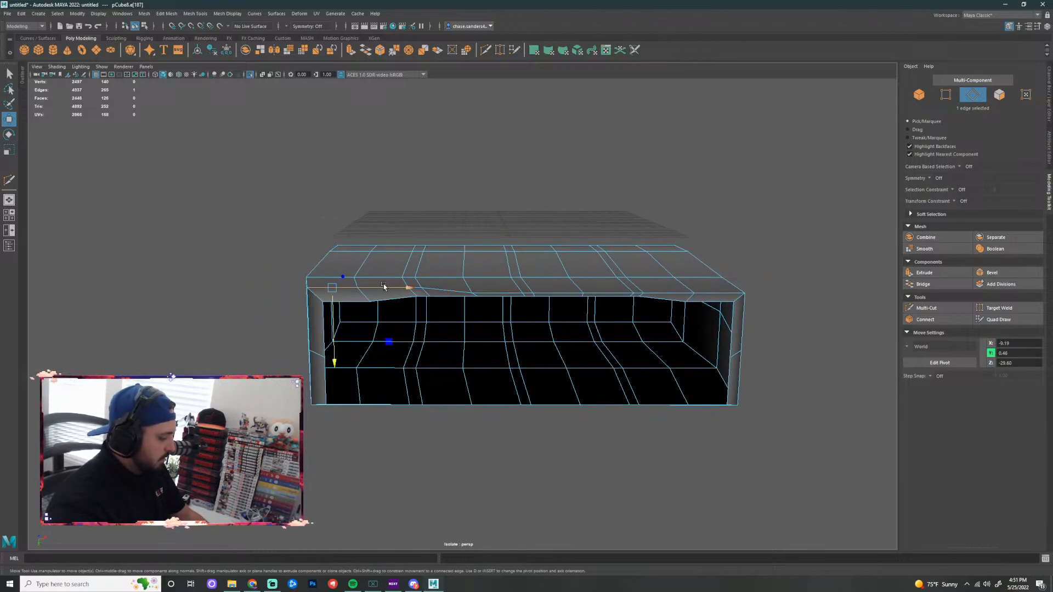
key("q")
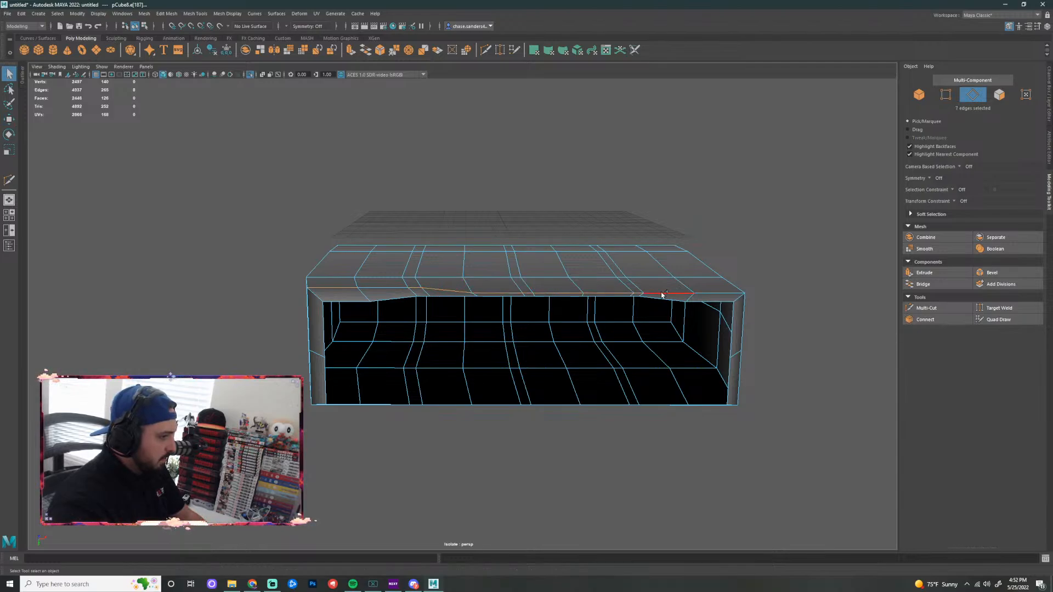
left_click(709, 295, "shift")
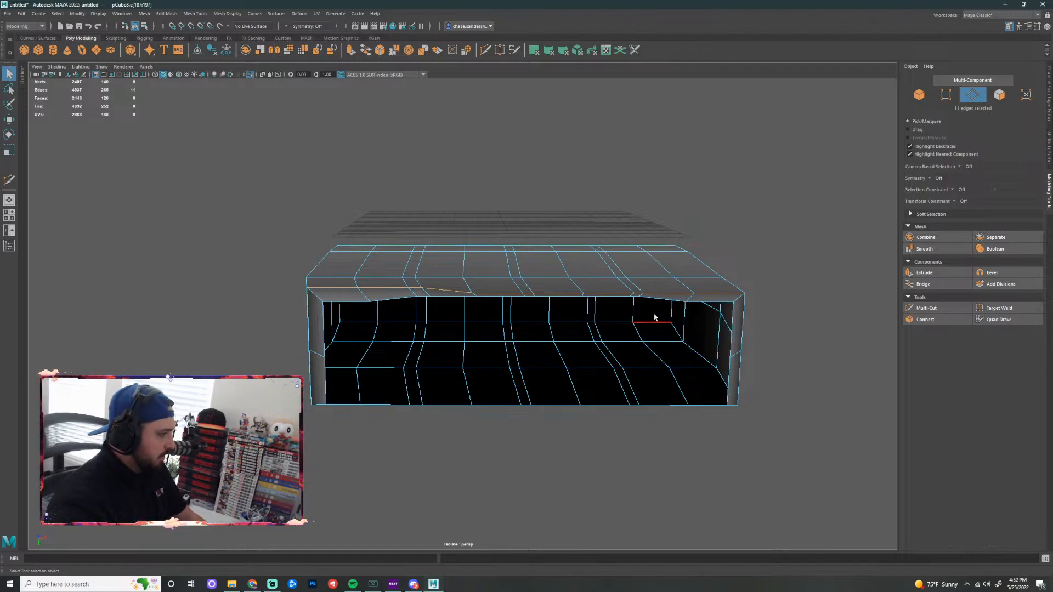
key("r")
left_click_drag(532, 357, 524, 301)
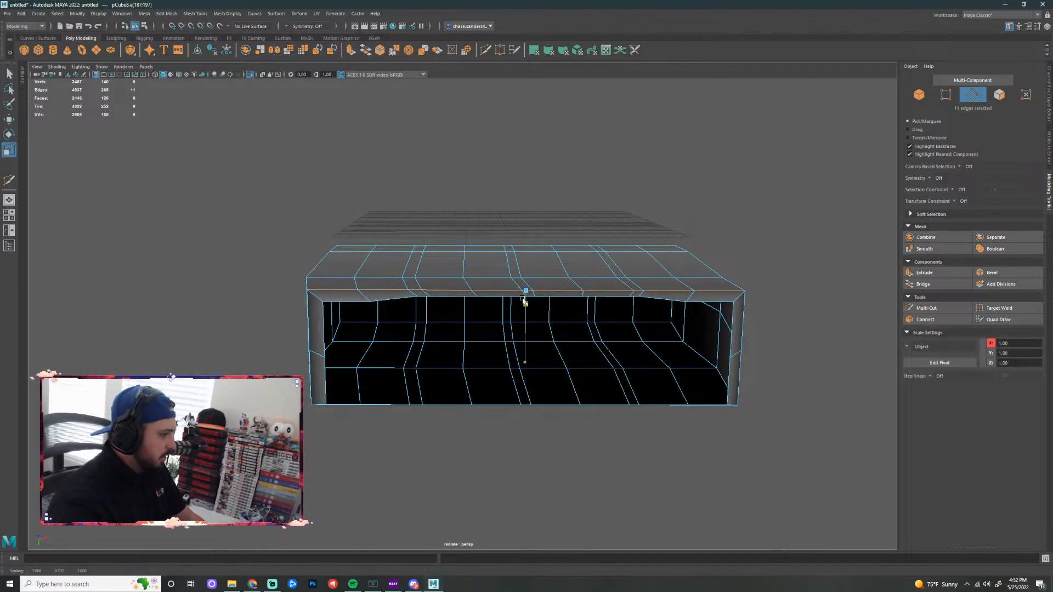
left_click_drag(512, 171, 512, 171)
Select all the underside border edges of the wrist opening, scale them flat in Y, and clear the selection
left_click(384, 300)
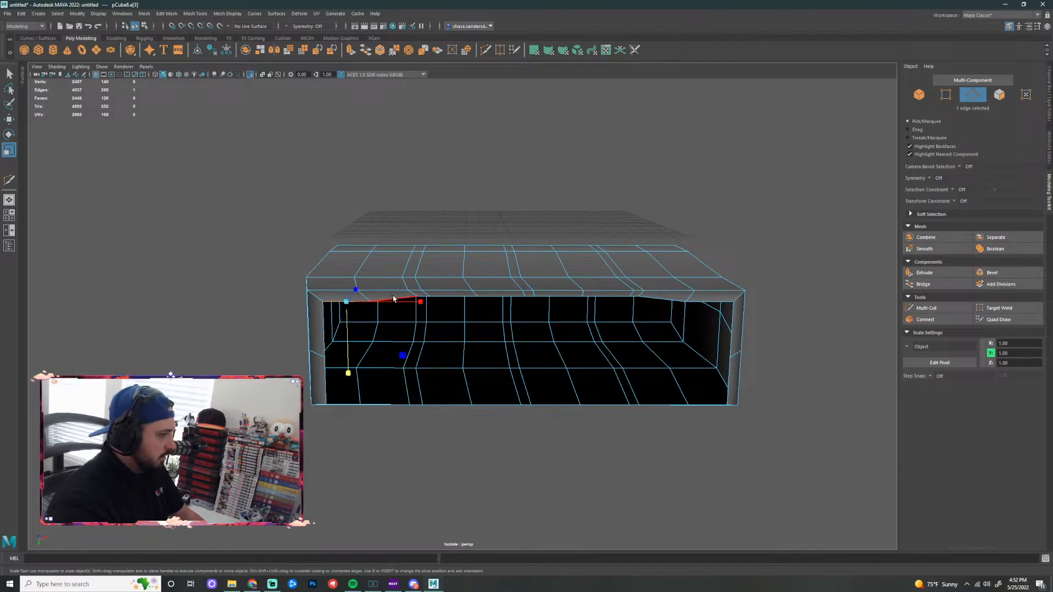
key("q")
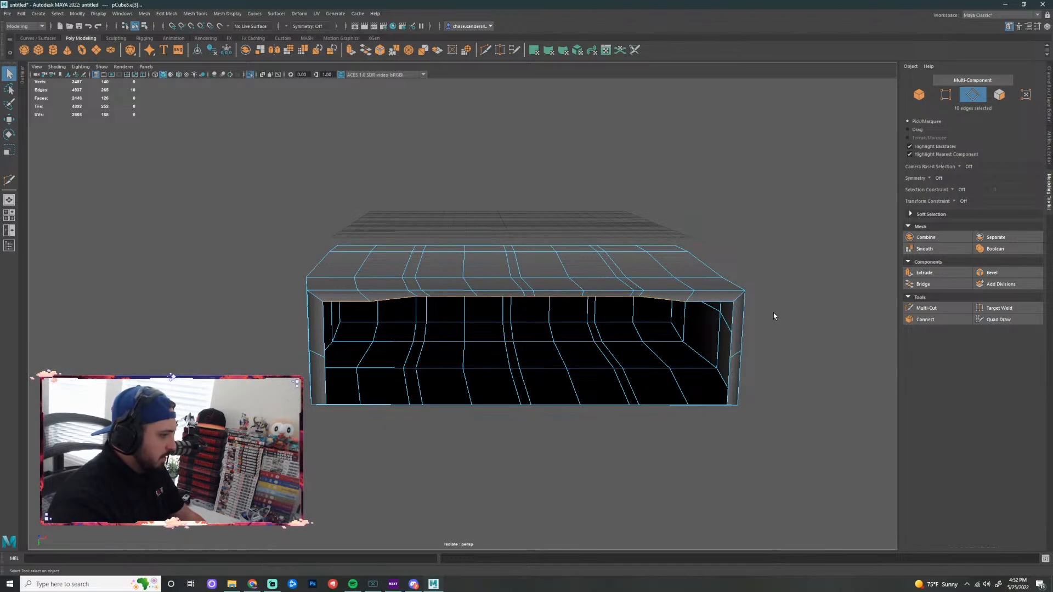
key("r")
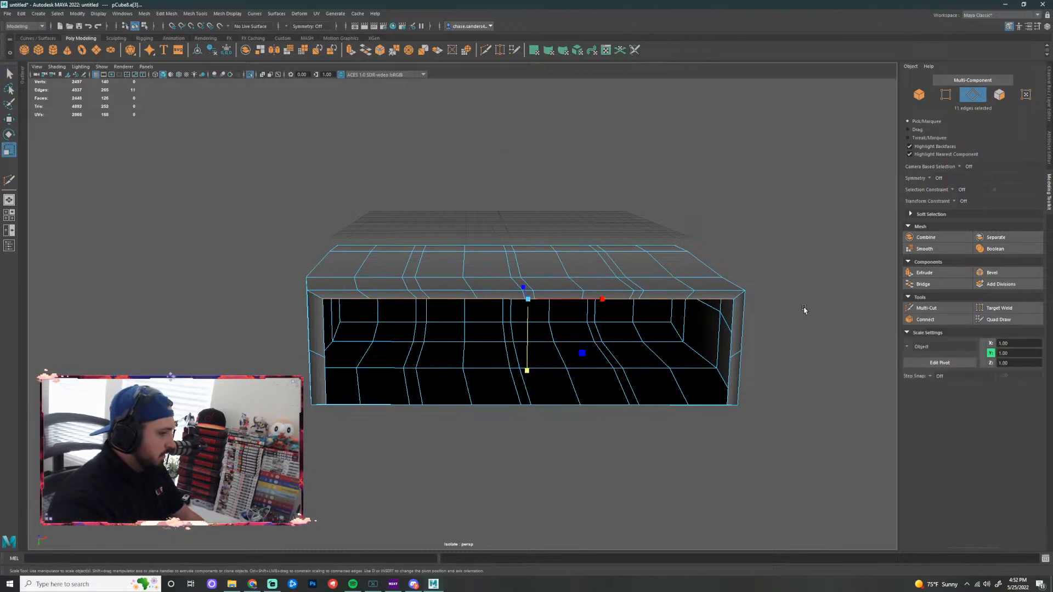
left_click(775, 235)
key("space")
key("space")
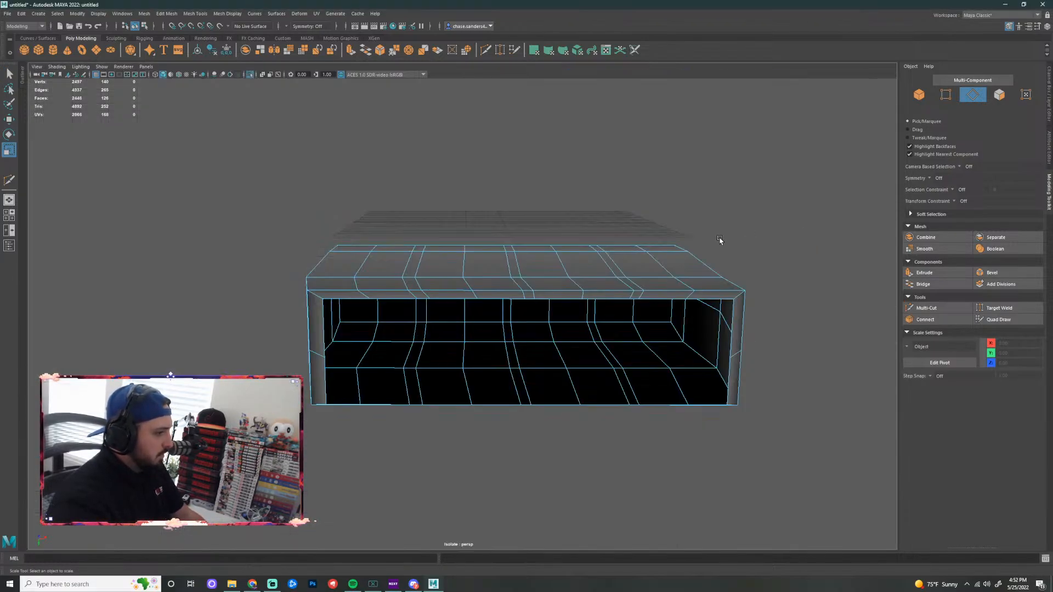
Delete the four end faces of the outermost finger slot on the palm's positive X side
left_click_drag(720, 239, 705, 364, "alt")
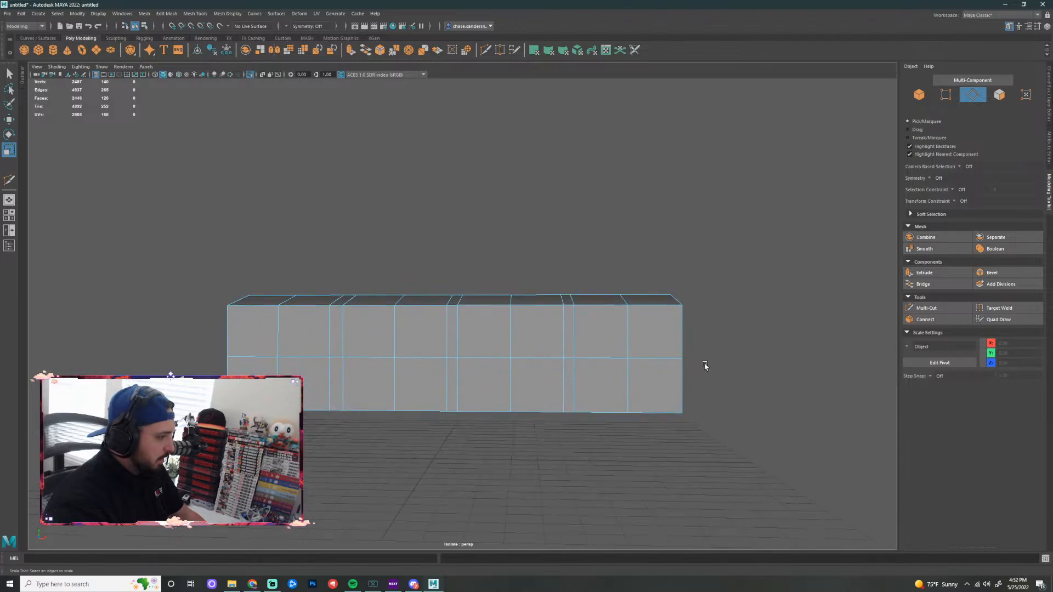
right_click_drag(681, 342, 676, 361)
left_click(656, 338)
left_click(606, 338, "shift")
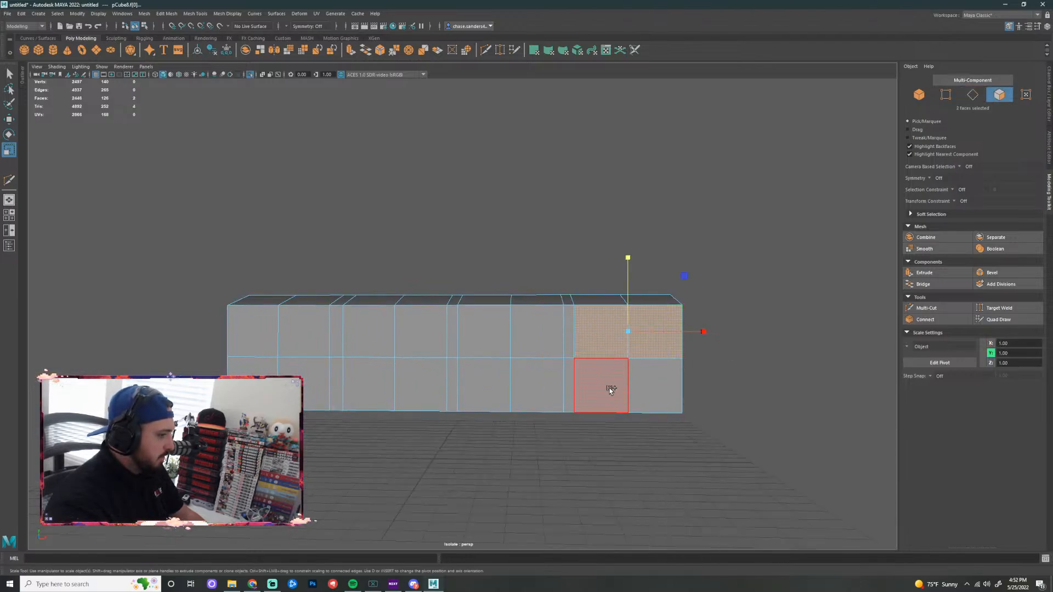
left_click(610, 387, "shift")
left_click(653, 388, "shift")
key("Delete")
Delete the four end faces of the second finger slot from the positive X side, keeping the narrow divider strip
left_click(536, 331)
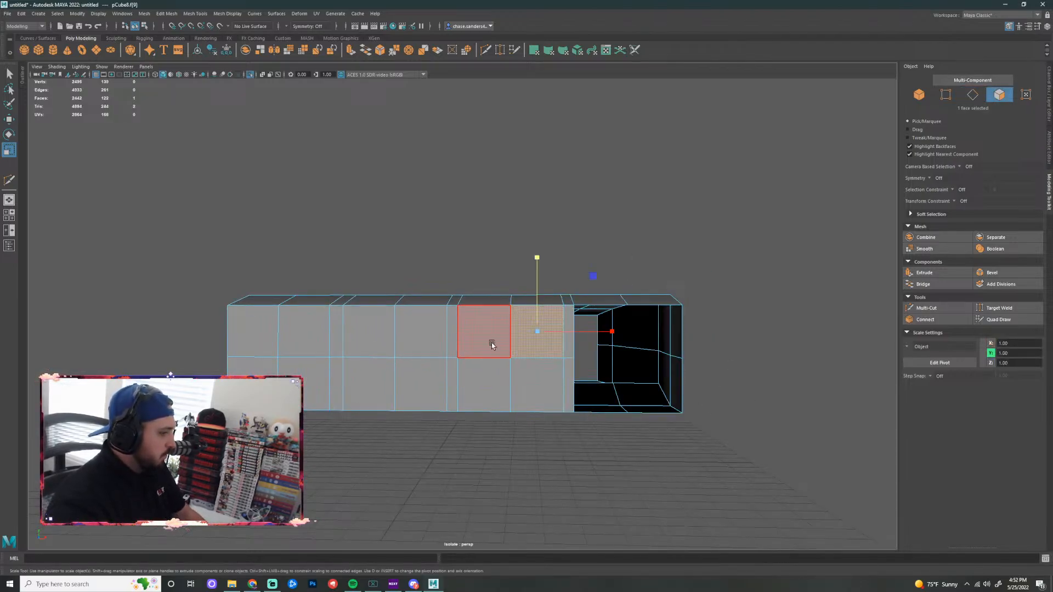
left_click(486, 332, "shift")
left_click(485, 384, "shift")
left_click(537, 384, "shift")
key("Delete")
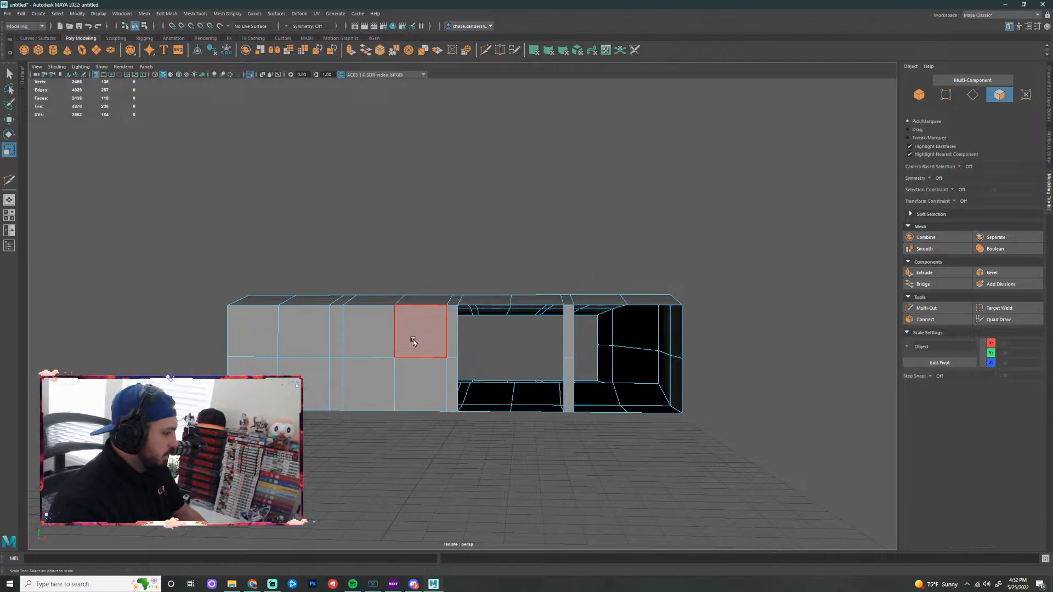
Delete the four end faces of the third finger slot, leaving the narrow strip beside it
left_click(414, 340)
left_click(381, 344, "shift")
left_click(368, 384, "shift")
key("Delete")
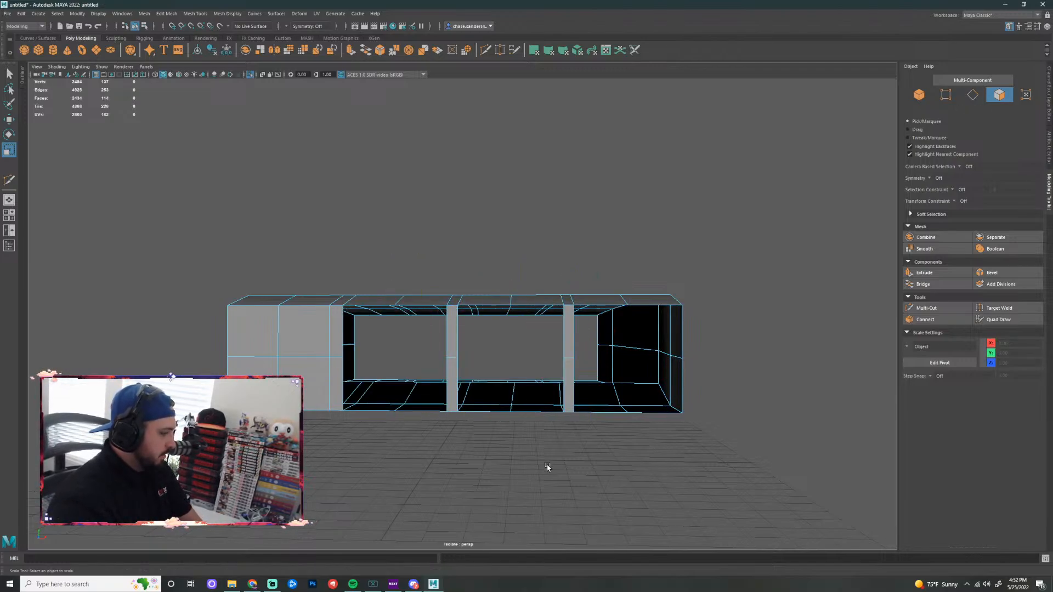
Delete the four end faces of the last finger slot on the palm's negative X side
middle_click_drag(383, 456, 497, 472, "alt")
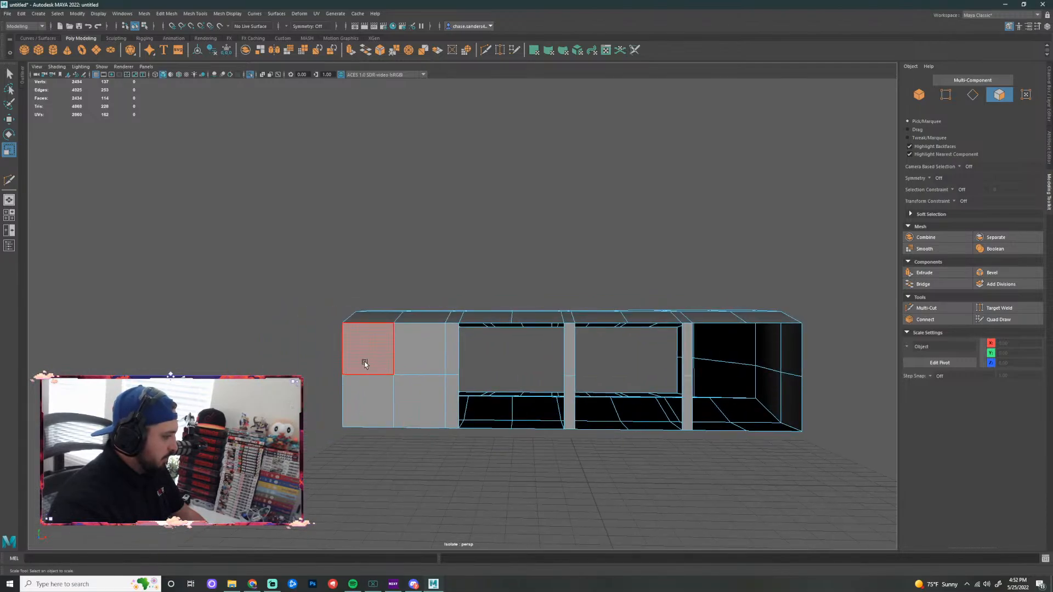
left_click(364, 351)
left_click(419, 349, "shift")
left_click(367, 401, "shift")
left_click(409, 402, "shift")
key("Delete")
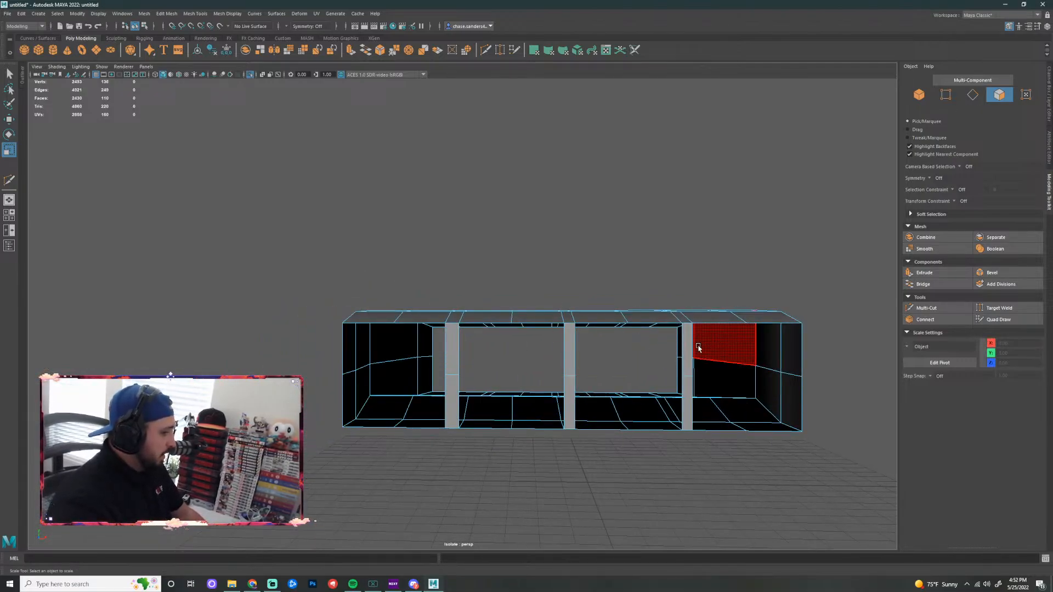
End the palm's isolation to show the fingers again, and check how they line up with the palm's openings
left_click_drag(812, 433, 599, 428, "alt")
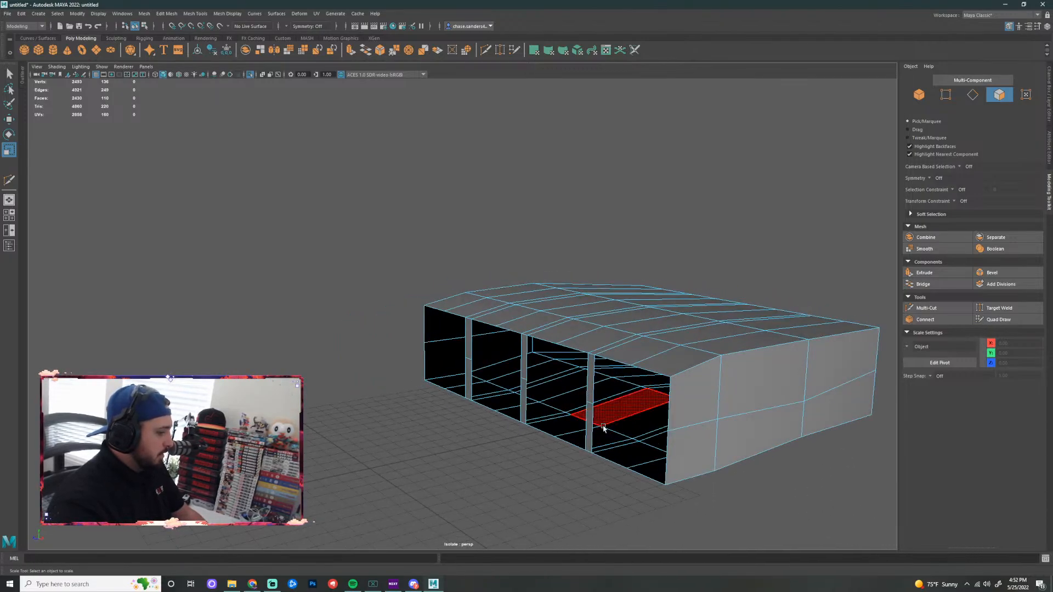
key("ctrl+1")
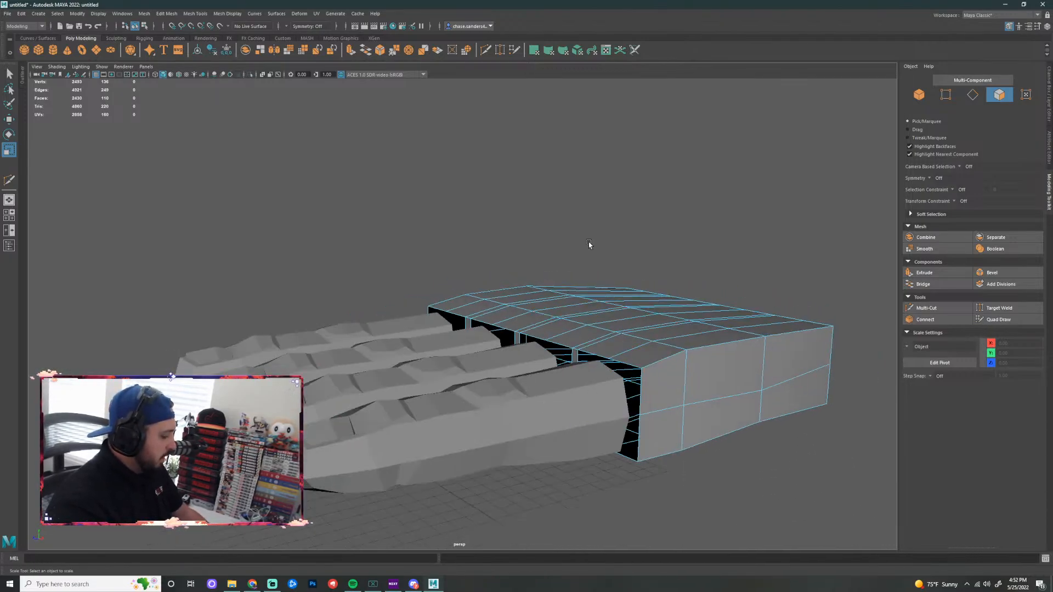
left_click_drag(542, 172, 517, 161, "alt")
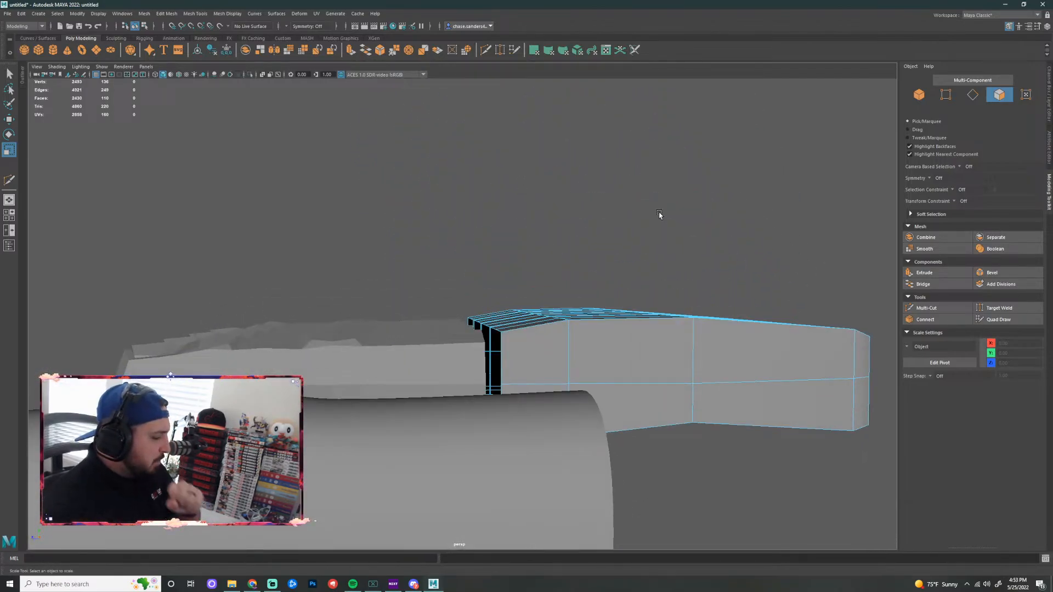
right_click_drag(660, 214, 575, 252, "alt")
left_click_drag(532, 215, 486, 395, "alt")
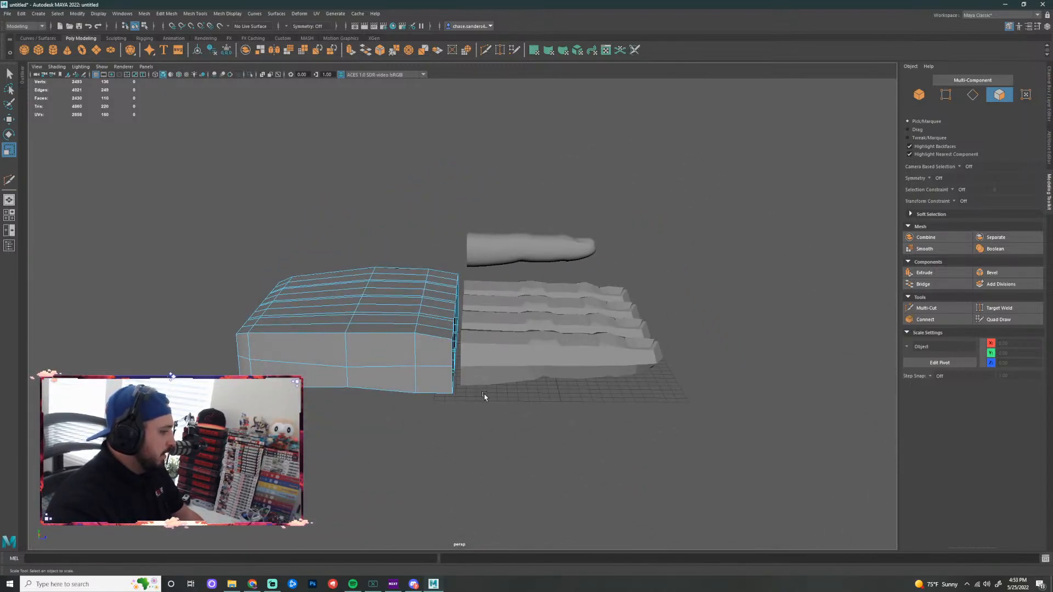
left_click_drag(481, 434, 467, 378, "alt")
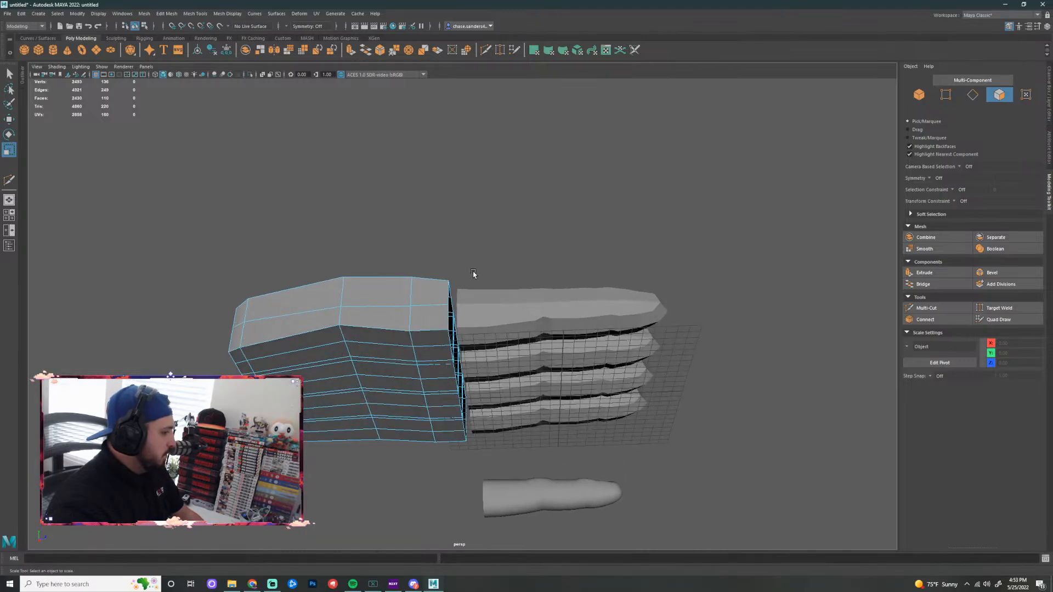
scroll(476, 268, "up", 4)
left_click_drag(478, 257, 429, 384, "alt")
scroll(457, 245, "down", 3)
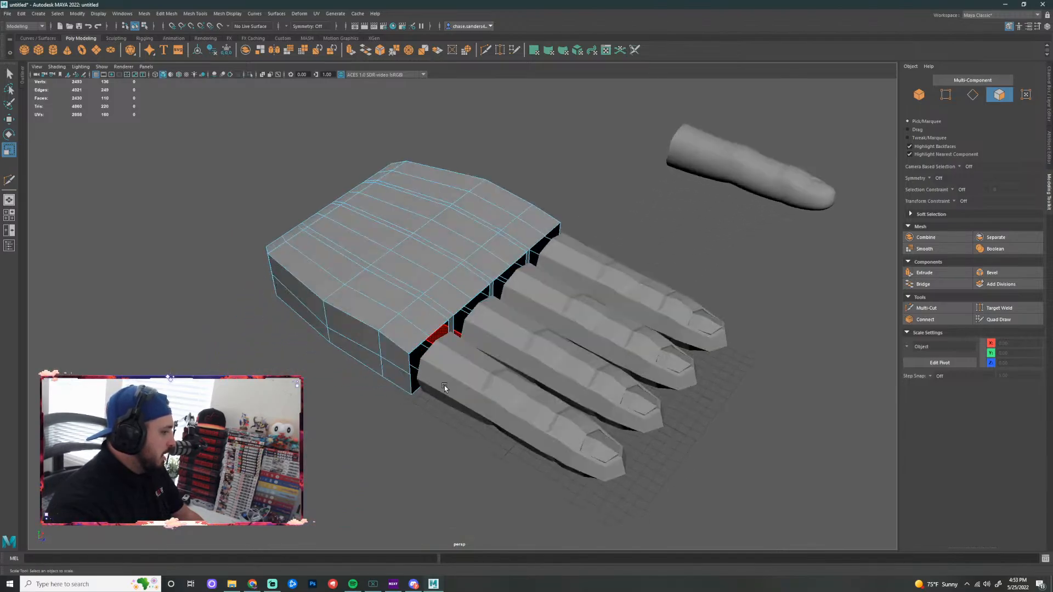
left_click_drag(455, 422, 525, 320, "alt")
Select the four low-poly fingers as objects, move them about 0.18 units toward the palm in Z, and deselect them
right_click_drag(530, 187, 503, 192)
scroll(653, 281, "down", 4)
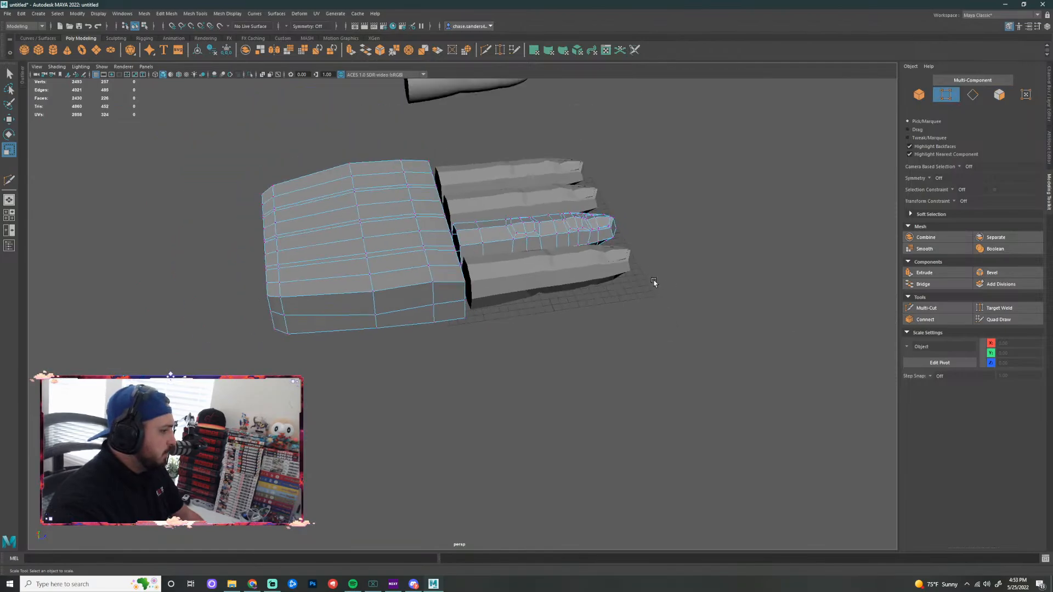
left_click_drag(656, 285, 633, 306, "alt")
right_click_drag(544, 199, 579, 187)
left_click_drag(693, 112, 530, 399)
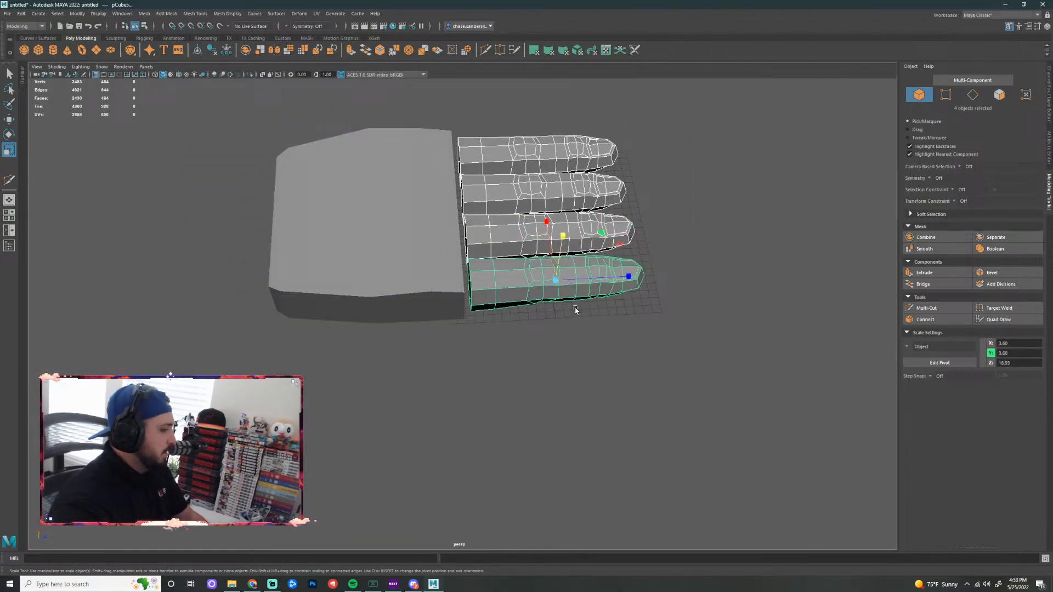
key("w")
left_click_drag(630, 276, 629, 277)
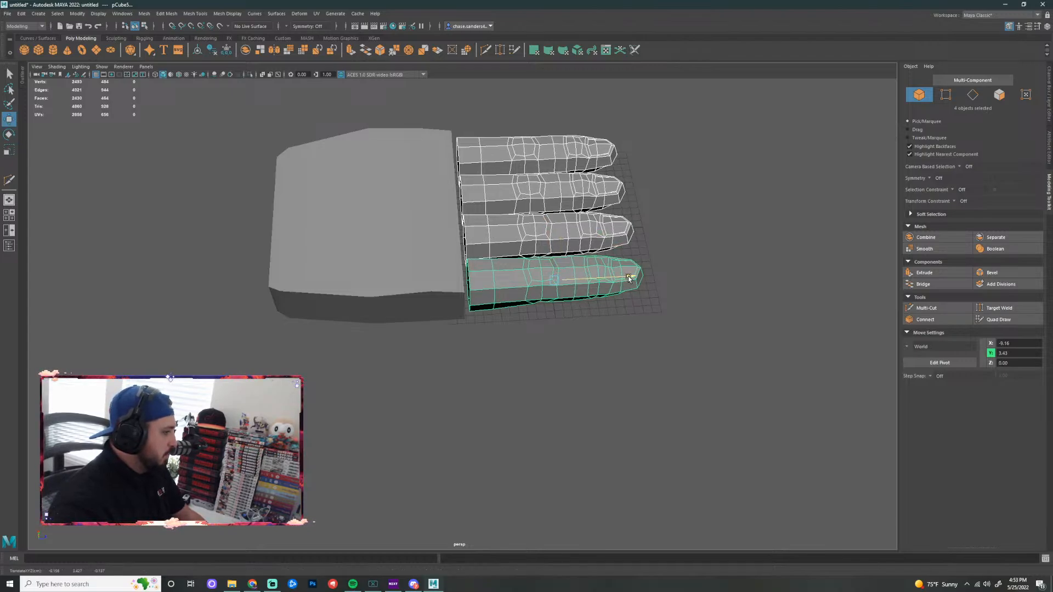
left_click(546, 373)
Examine the gap and alignment between the four fingers and the palm block from above and from the side
scroll(509, 365, "up", 3)
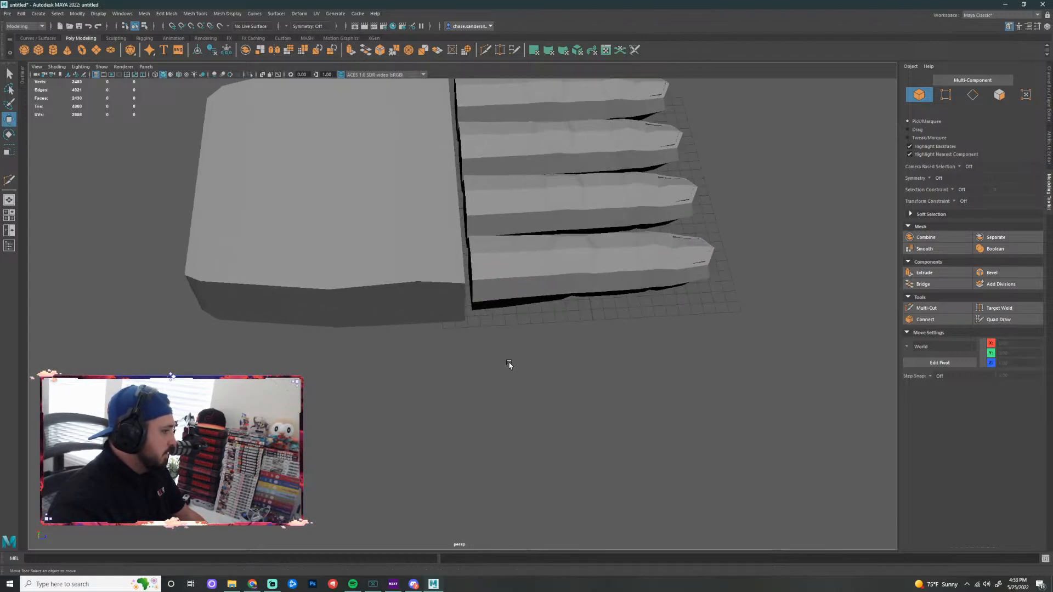
left_click_drag(509, 365, 514, 333, "alt")
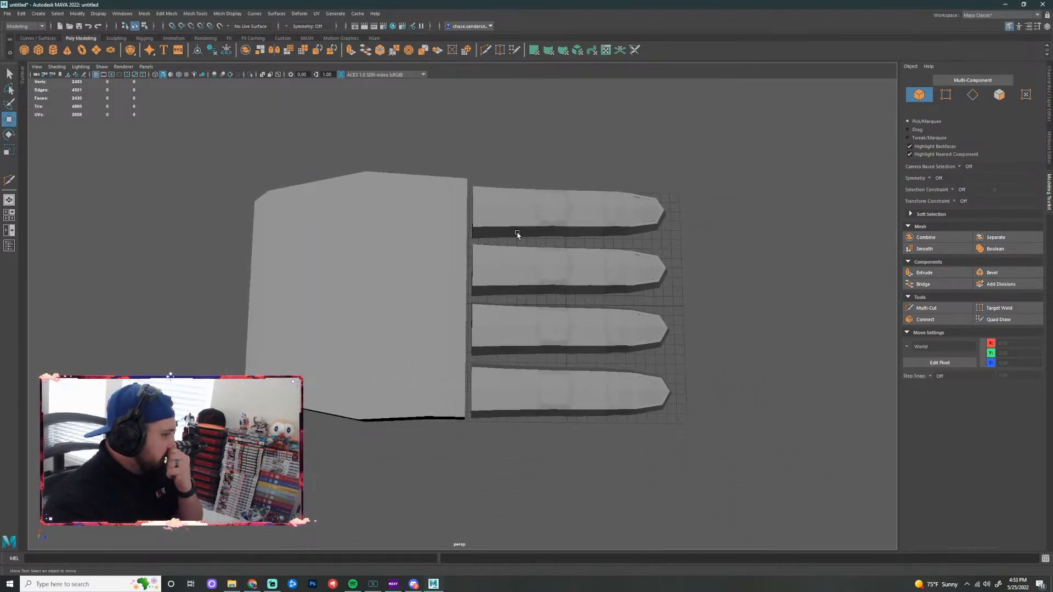
scroll(665, 265, "down", 3)
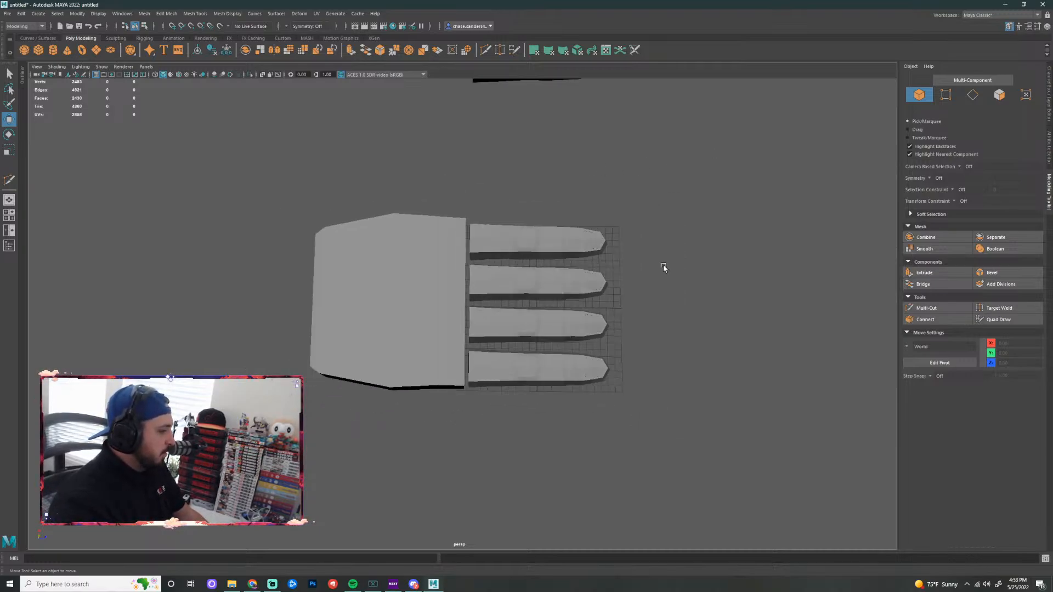
left_click_drag(665, 266, 492, 234, "alt")
left_click(580, 287)
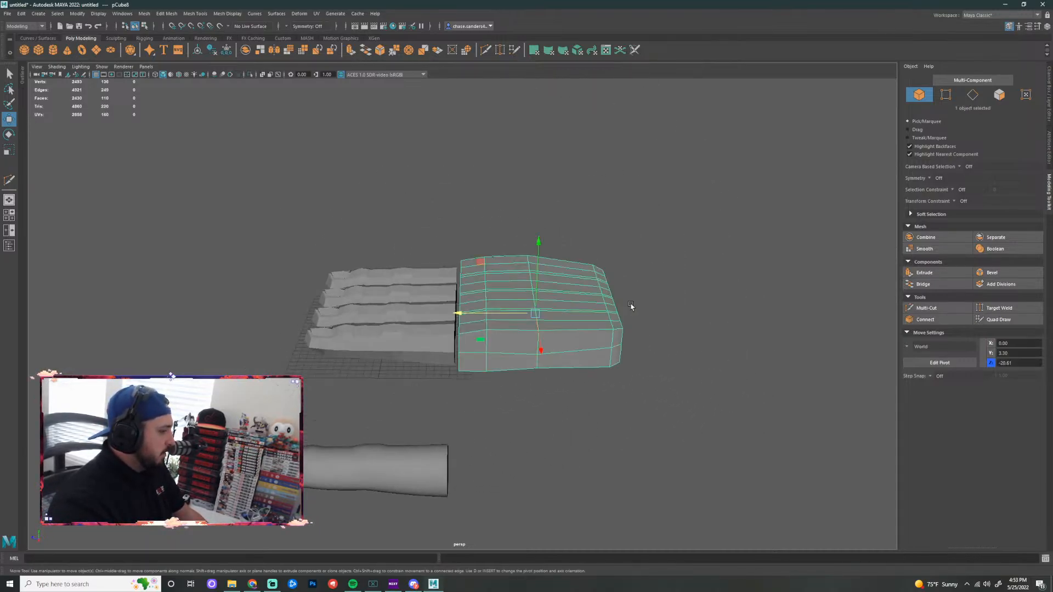
left_click(460, 404)
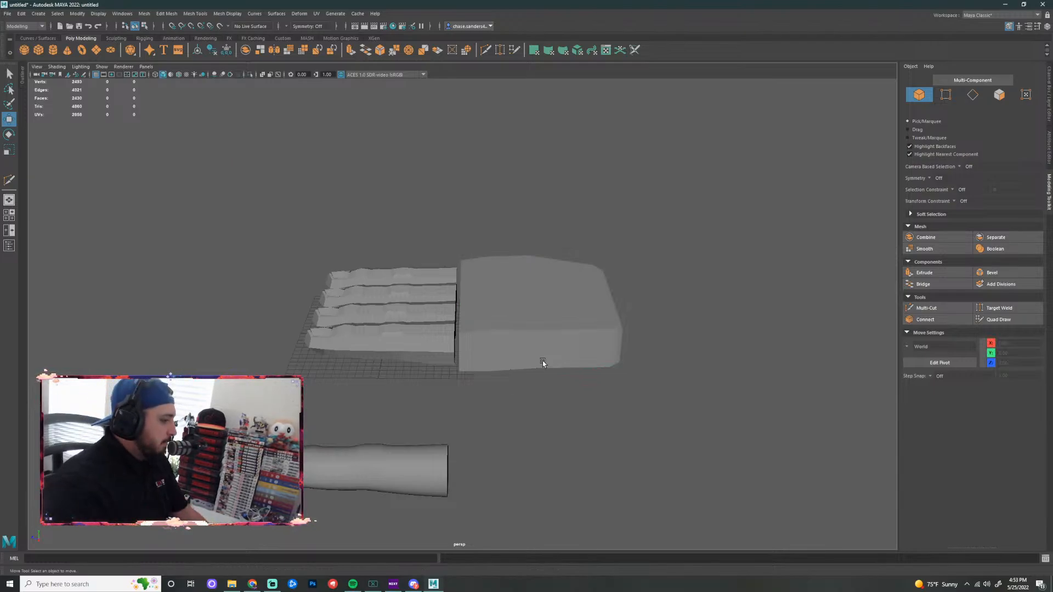
left_click_drag(702, 212, 359, 421)
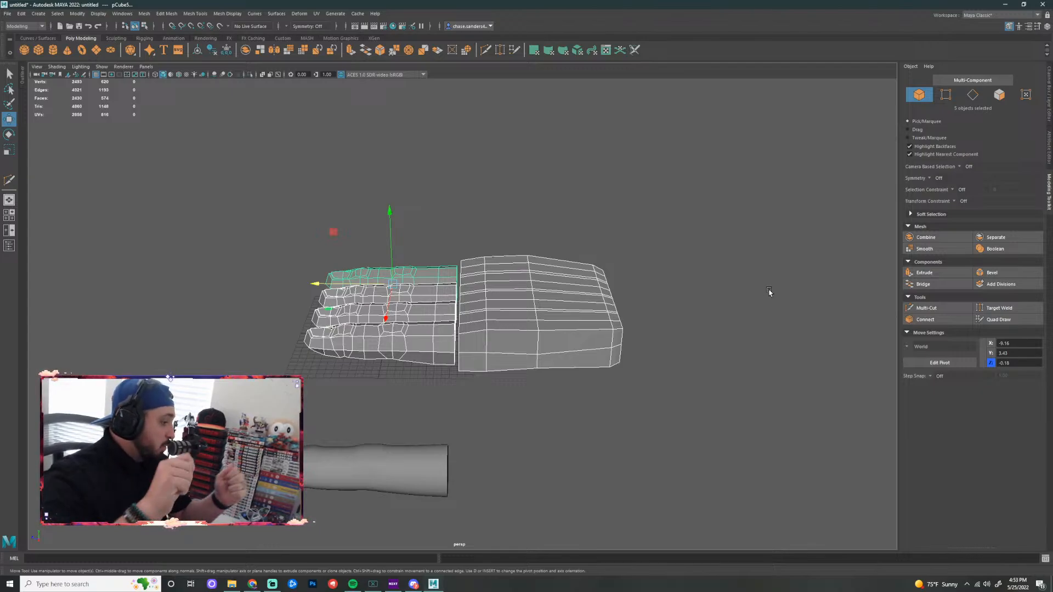
left_click(493, 375)
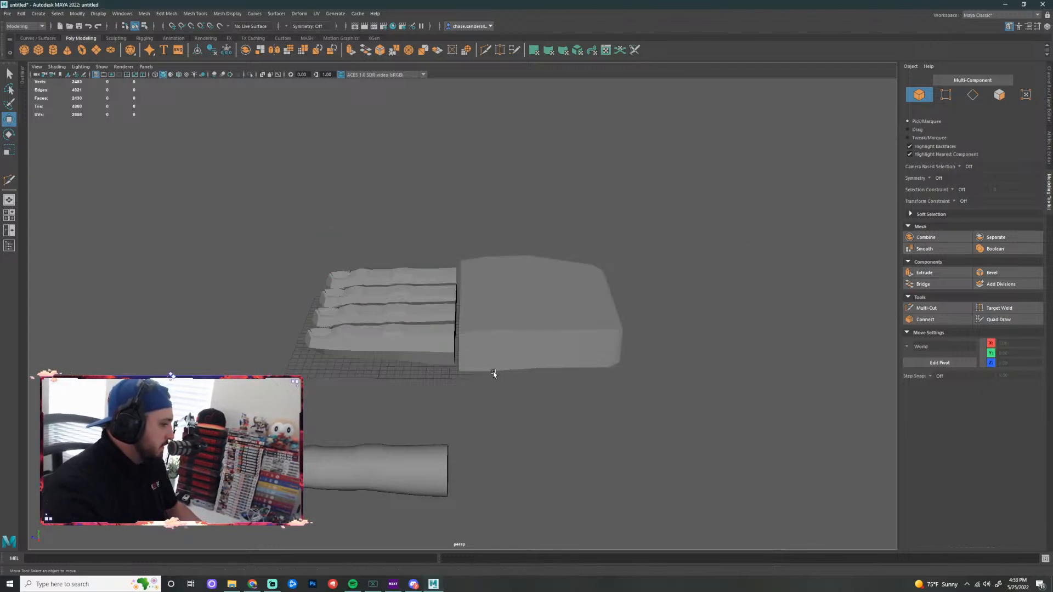
scroll(491, 370, "up", 6)
left_click_drag(468, 377, 479, 266)
key("ctrl+z")
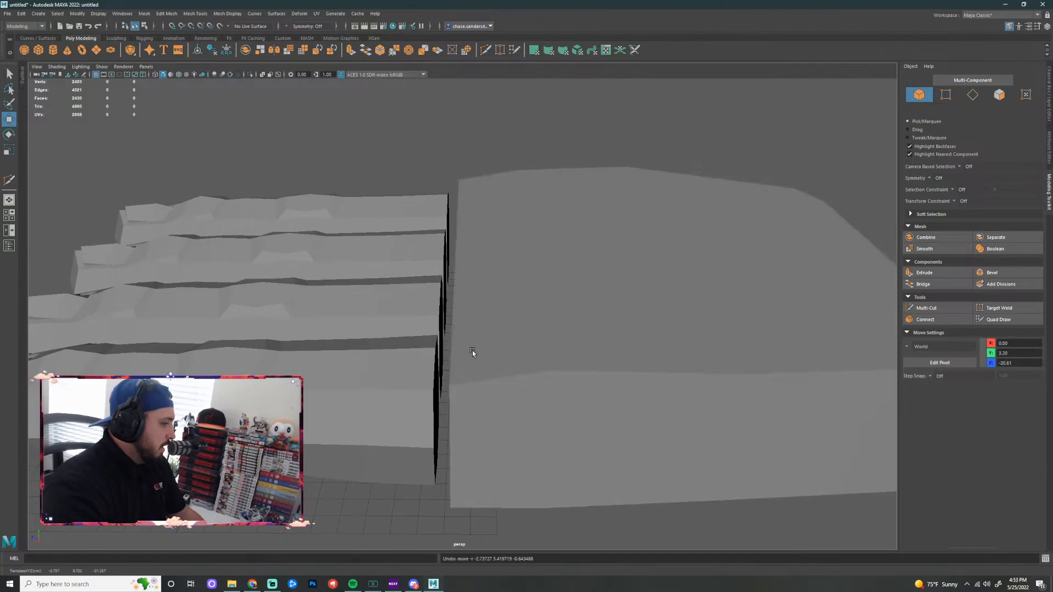
Select the palm block as an object
left_click(394, 415)
left_click(627, 440)
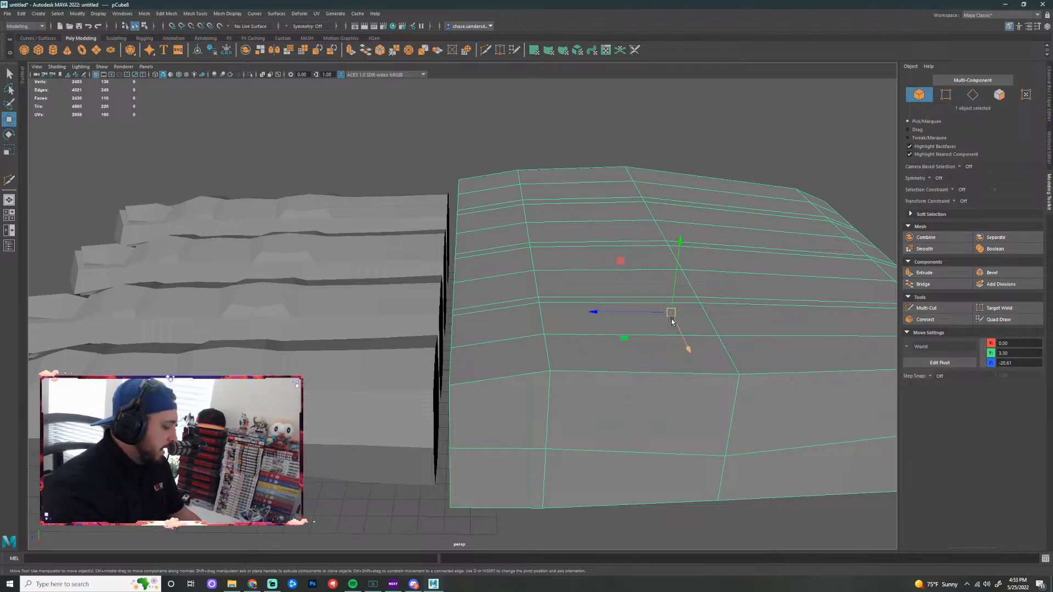
scroll(627, 265, "down", 3)
scroll(667, 202, "down", 3)
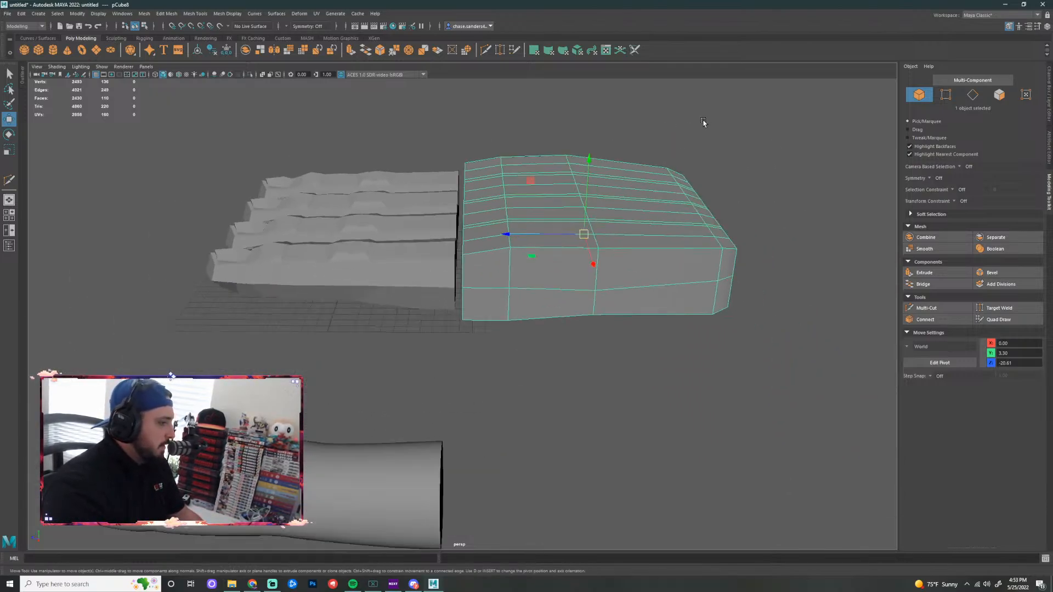
Combine the four low-poly fingers and the palm block into one mesh, and deselect it
left_click_drag(782, 105, 371, 371)
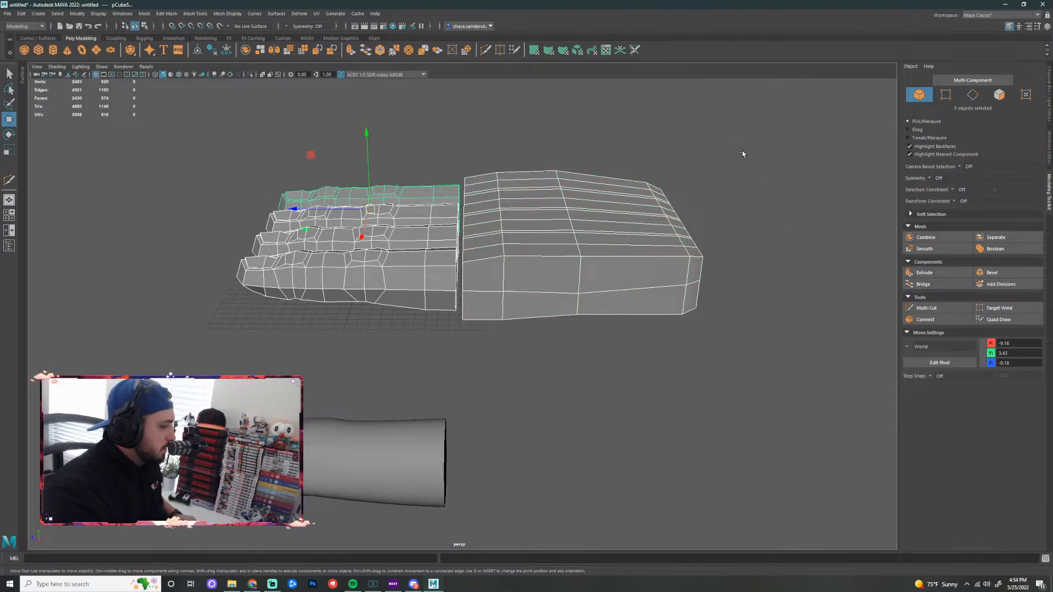
left_click_drag(740, 134, 395, 364)
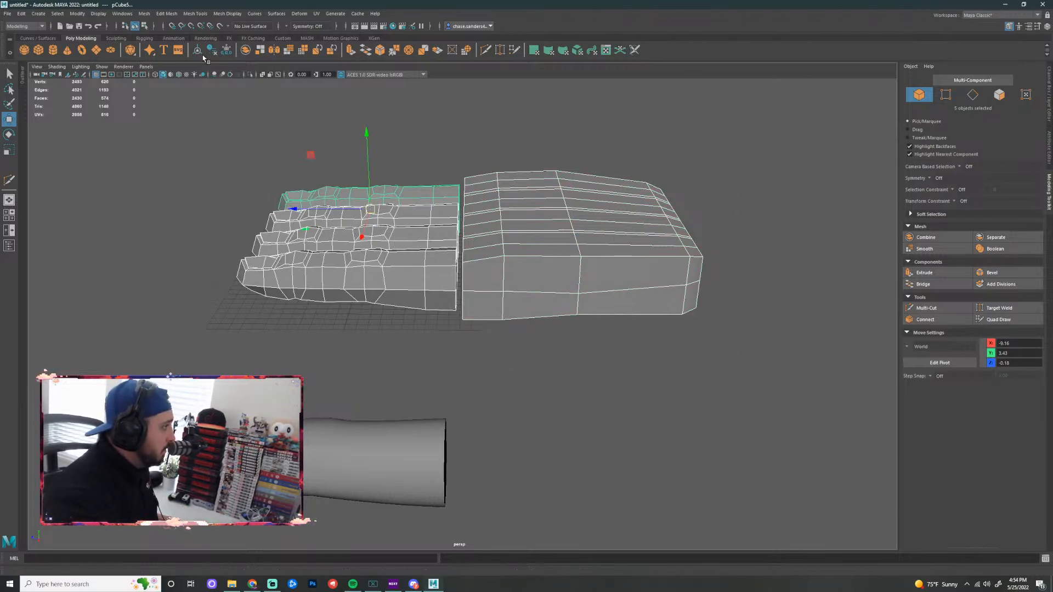
left_click(144, 13)
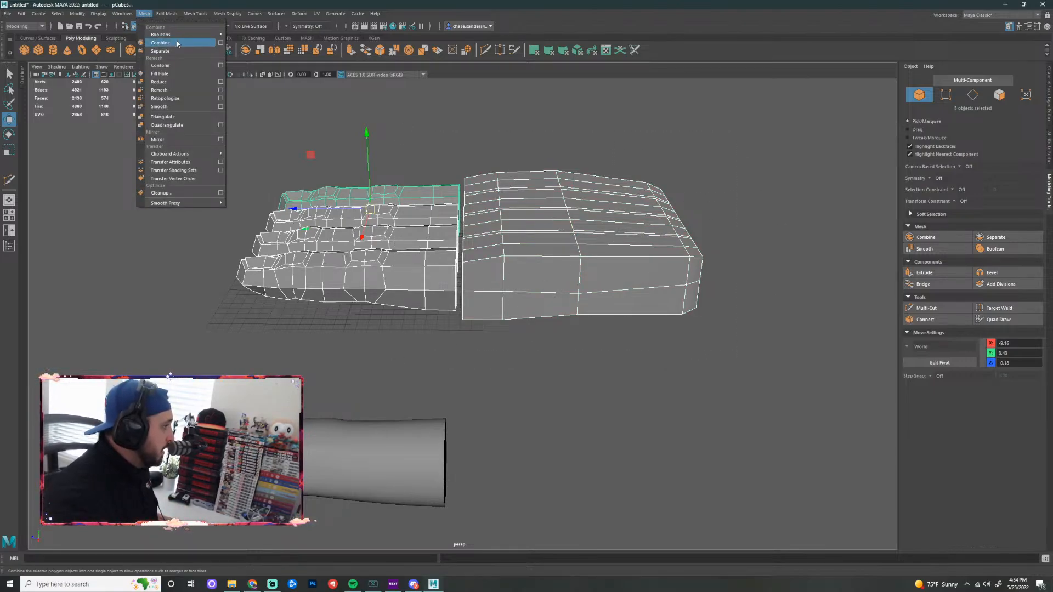
left_click(943, 237)
key("e")
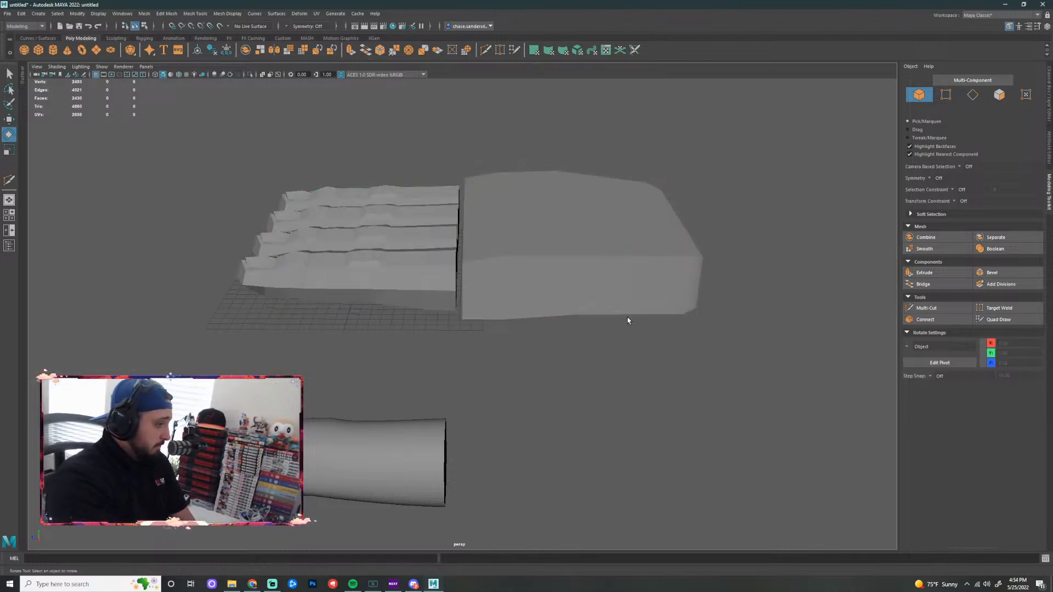
left_click(644, 457)
Select the combined mesh and target-weld the palm's upper outer corner vertex to the matching corner of the nearest outer finger
scroll(636, 427, "up", 5)
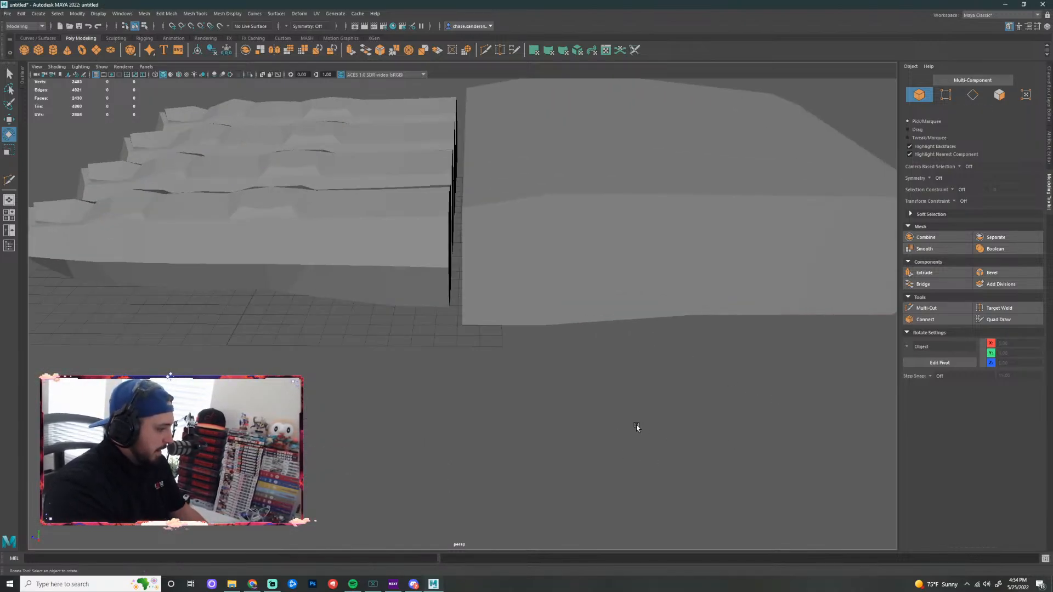
left_click_drag(445, 415, 584, 419, "alt")
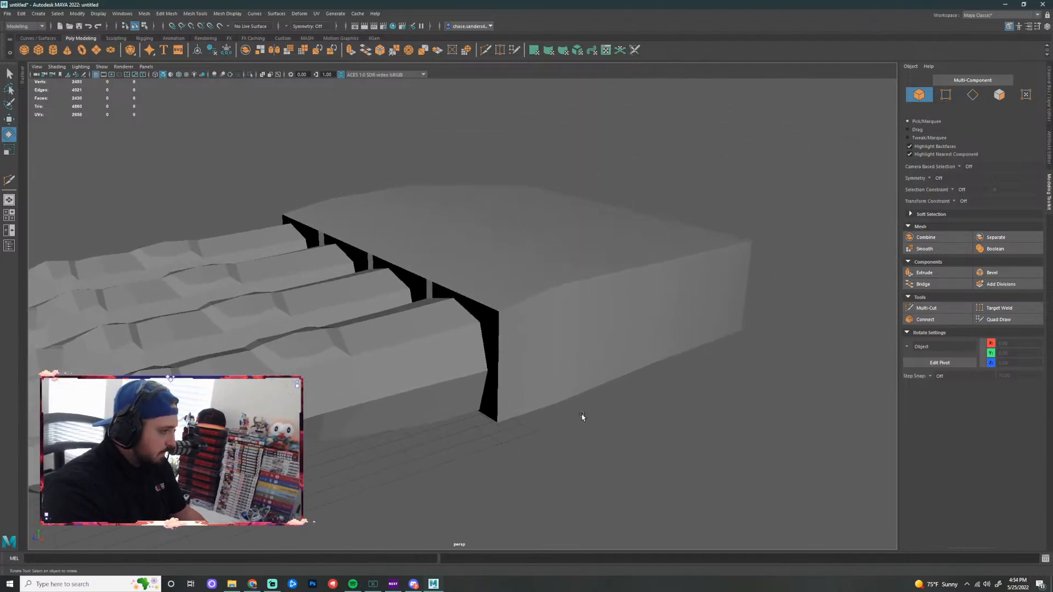
left_click(610, 376)
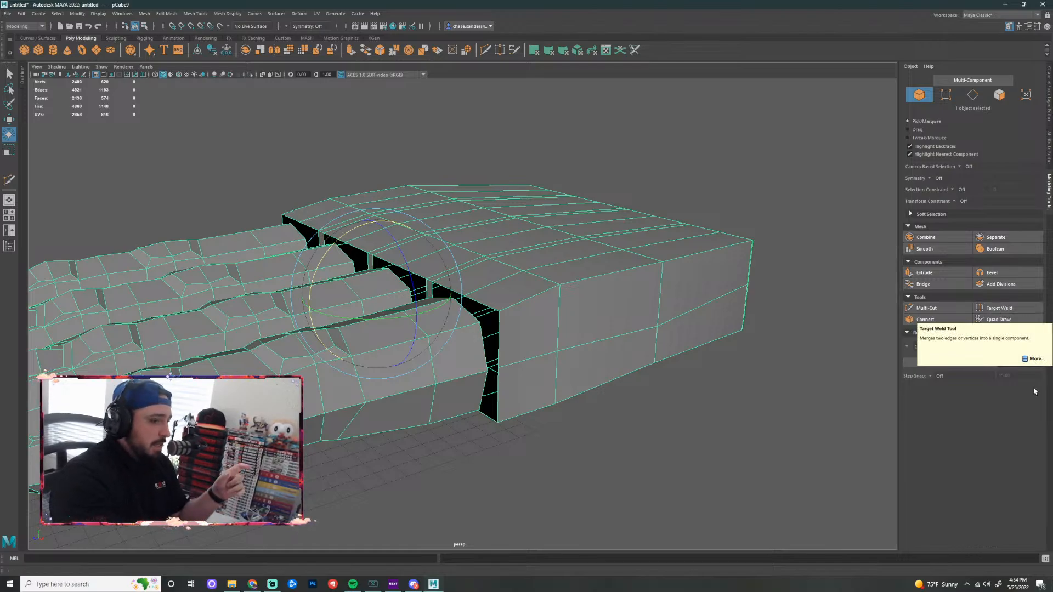
left_click(997, 309)
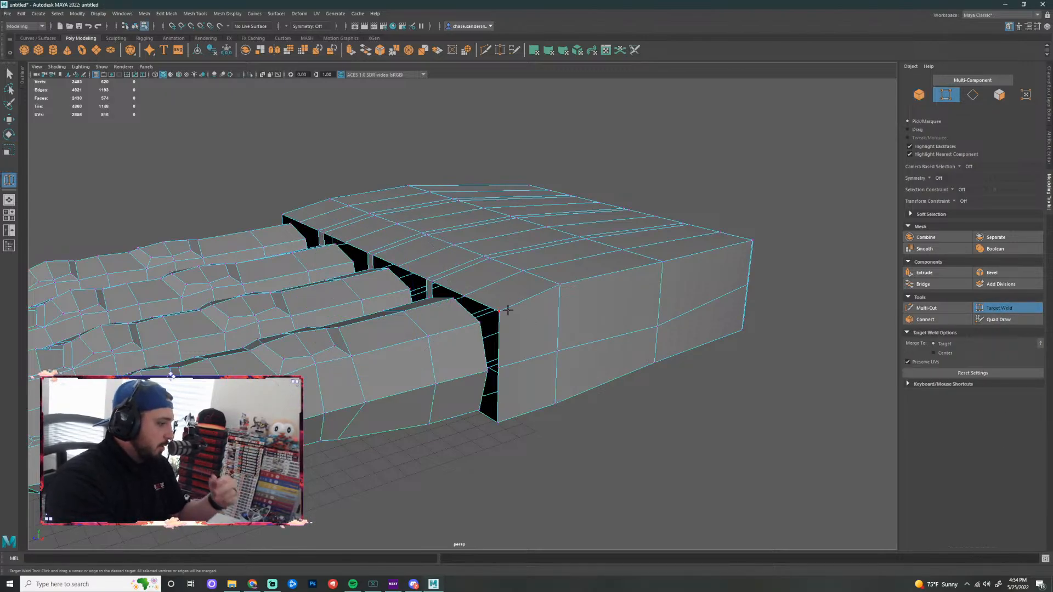
scroll(531, 341, "up", 2)
scroll(559, 317, "up", 2)
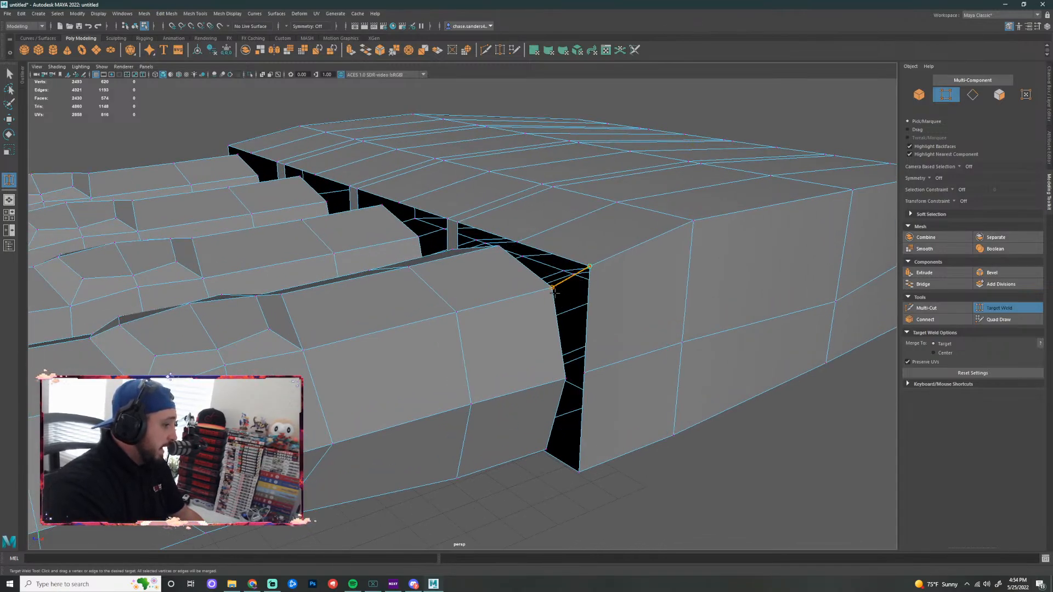
left_click_drag(554, 292, 554, 292)
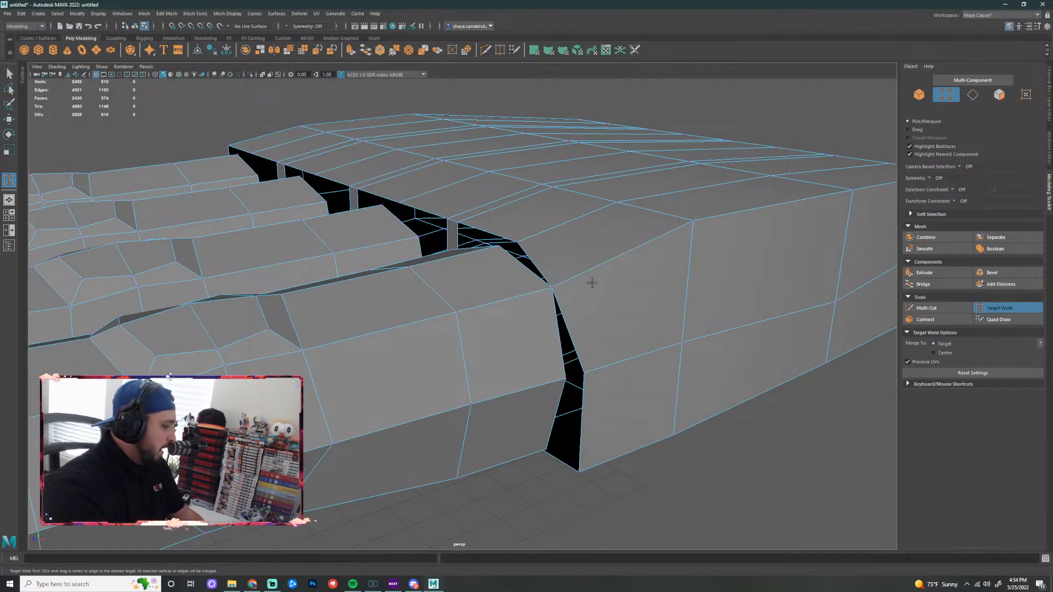
Target-weld the palm's mid-side and lower outer corner vertices to the matching vertices on the outer finger
scroll(658, 409, "down", 3)
left_click_drag(651, 435, 602, 444, "alt")
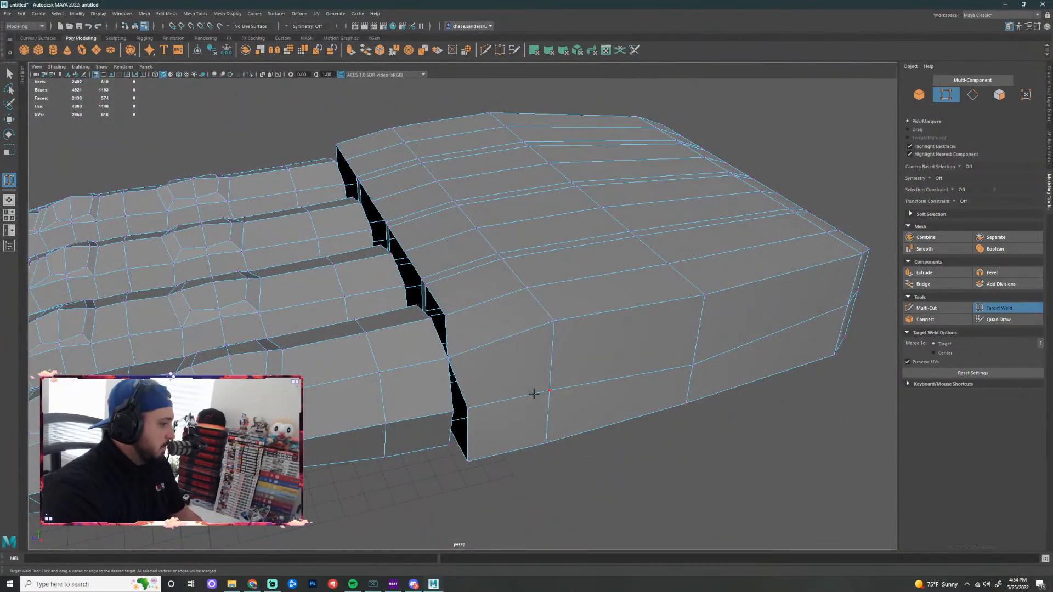
scroll(468, 386, "up", 2)
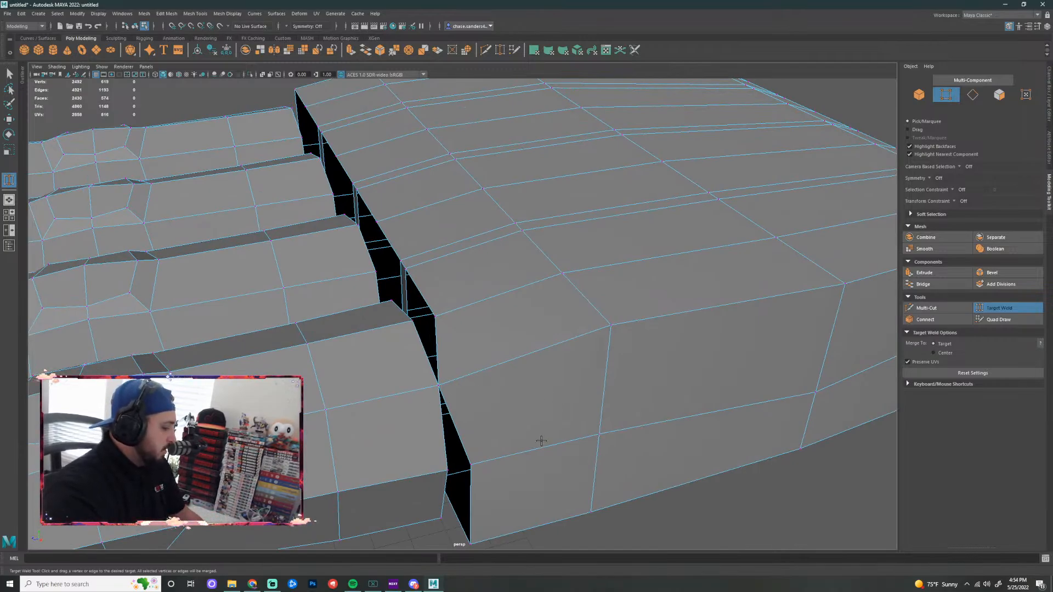
left_click_drag(513, 430, 516, 411, "alt")
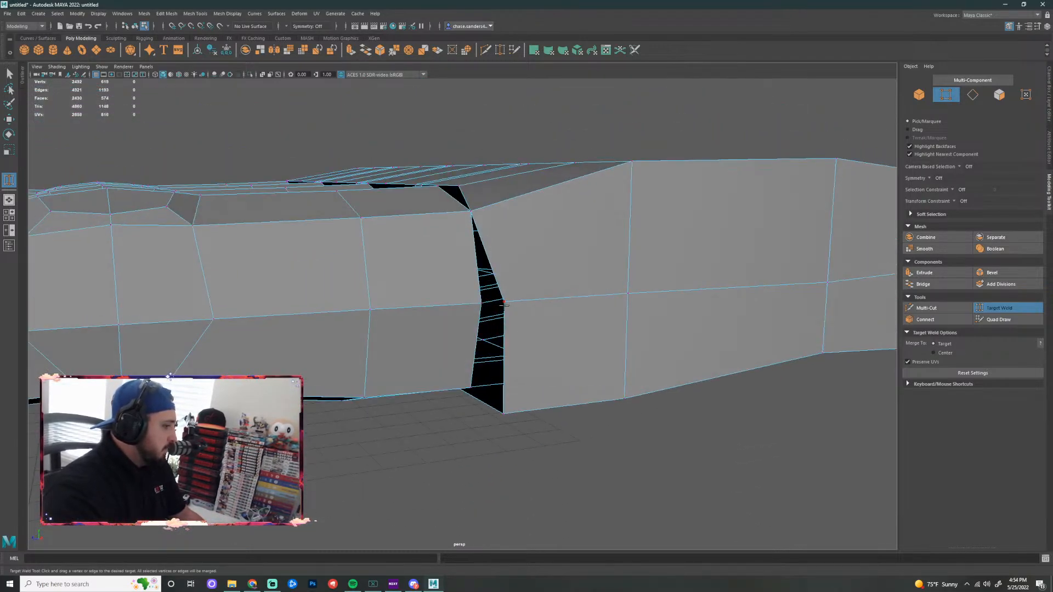
left_click_drag(506, 303, 558, 328)
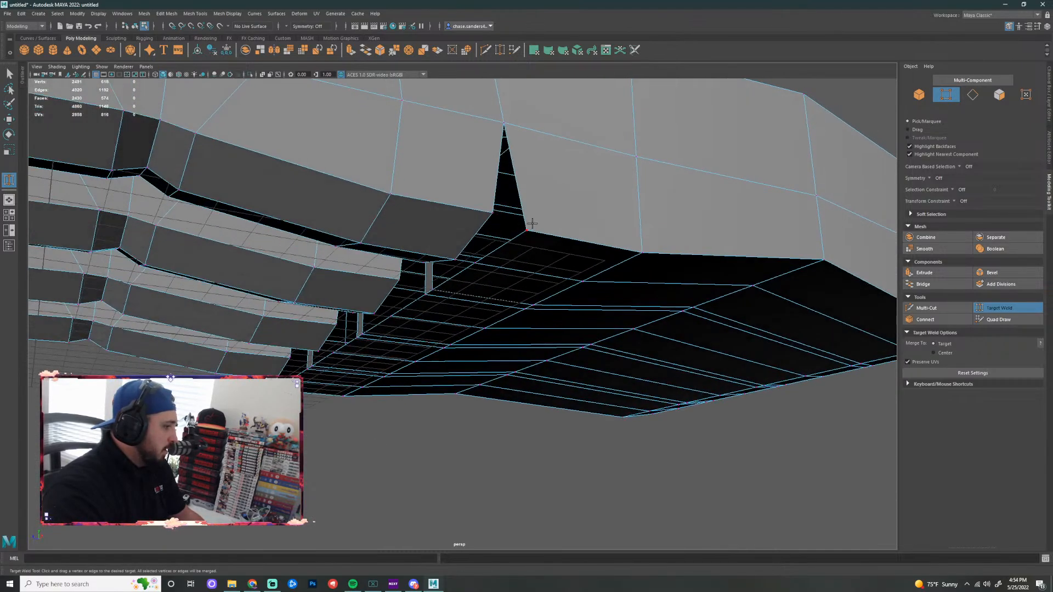
left_click_drag(501, 217, 496, 215)
Target-weld the palm opening's underside vertices and upper inner corner to the outer finger's base
left_click_drag(571, 278, 587, 183, "alt")
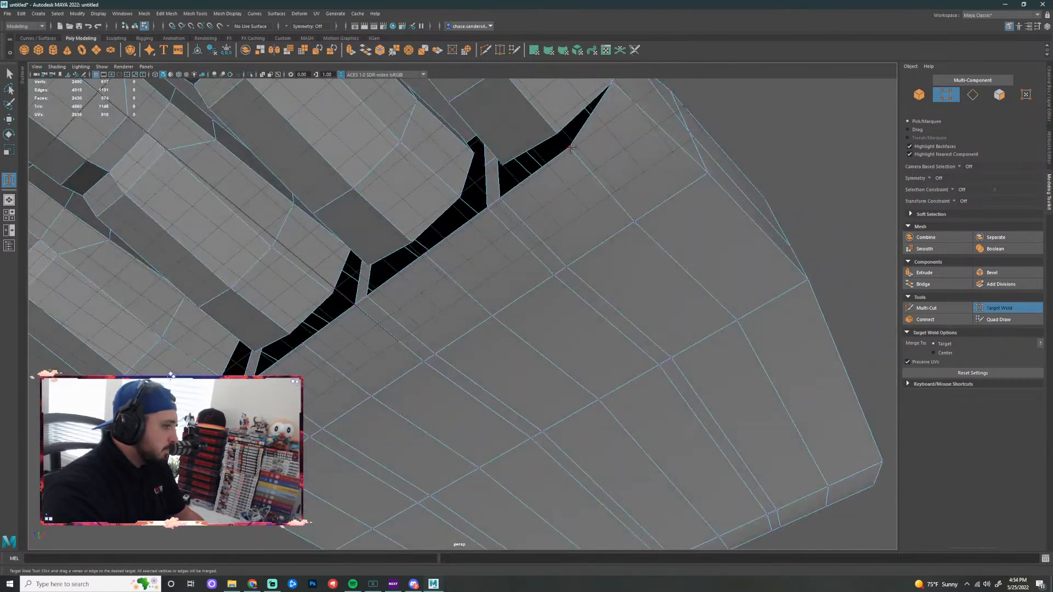
left_click_drag(572, 148, 626, 241)
left_click_drag(626, 241, 707, 279, "alt")
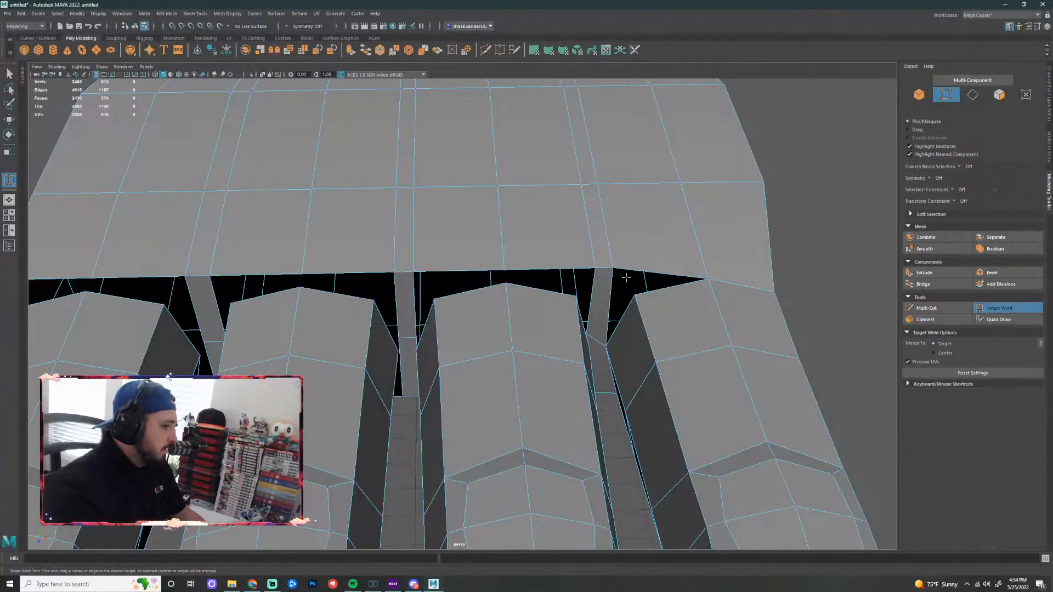
left_click_drag(628, 290, 635, 295)
Target-weld the second opening's upper corner nearest the outer finger and its underside vertices to the second finger
left_click_drag(682, 344, 596, 393, "alt")
middle_click_drag(462, 386, 580, 357, "alt")
scroll(565, 359, "up", 3)
left_click_drag(563, 360, 588, 333, "alt")
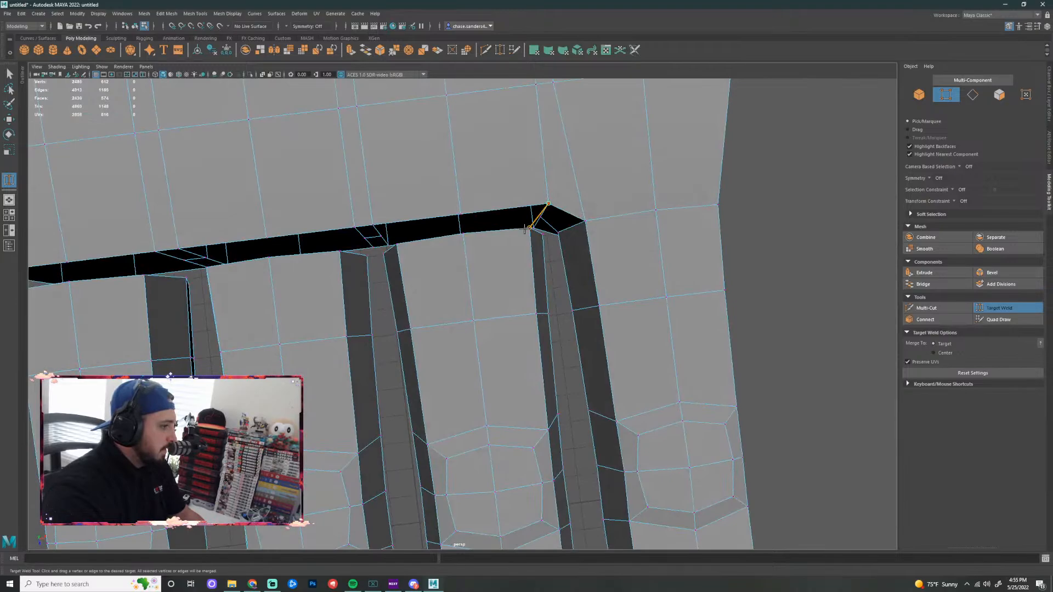
left_click_drag(526, 230, 528, 229)
left_click_drag(528, 230, 558, 367, "alt")
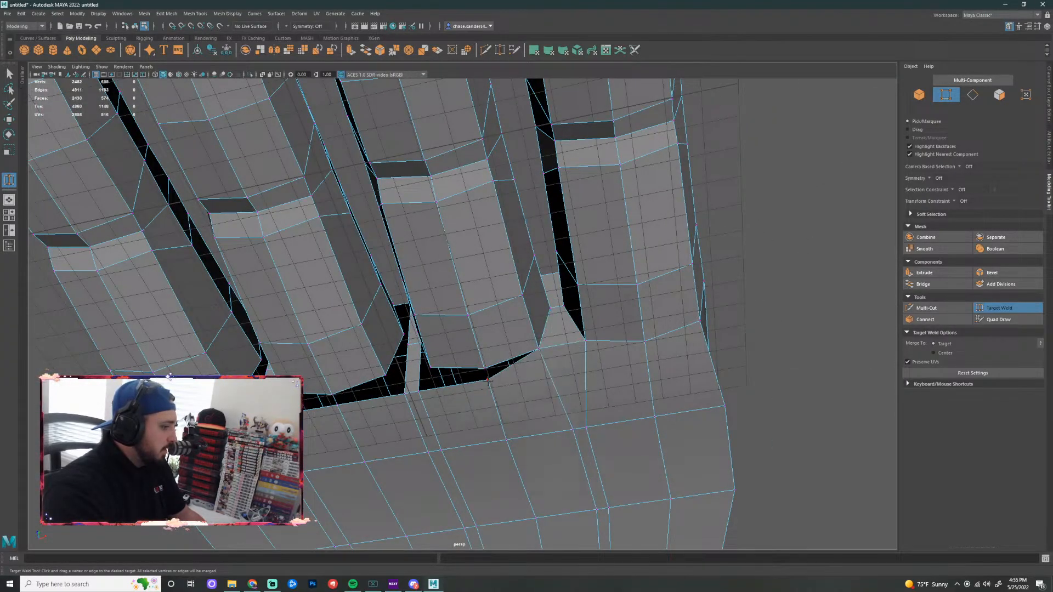
left_click_drag(485, 368, 528, 387)
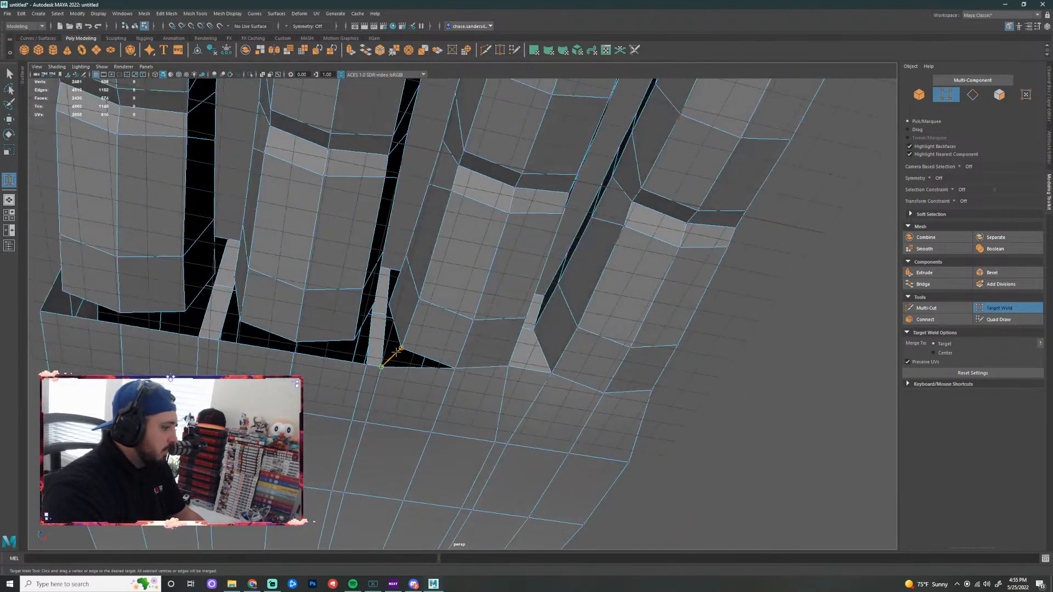
left_click_drag(397, 351, 396, 334)
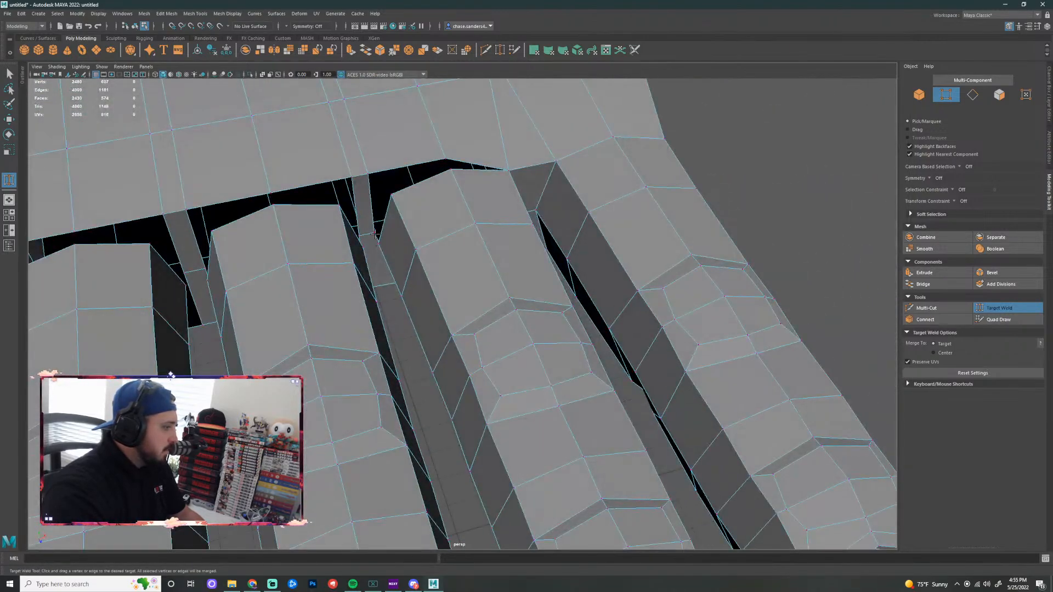
Close the second finger's joint by welding the opening's remaining side, upper corner and top middle vertices to its base
left_click_drag(379, 243, 379, 242)
left_click_drag(390, 193, 390, 193)
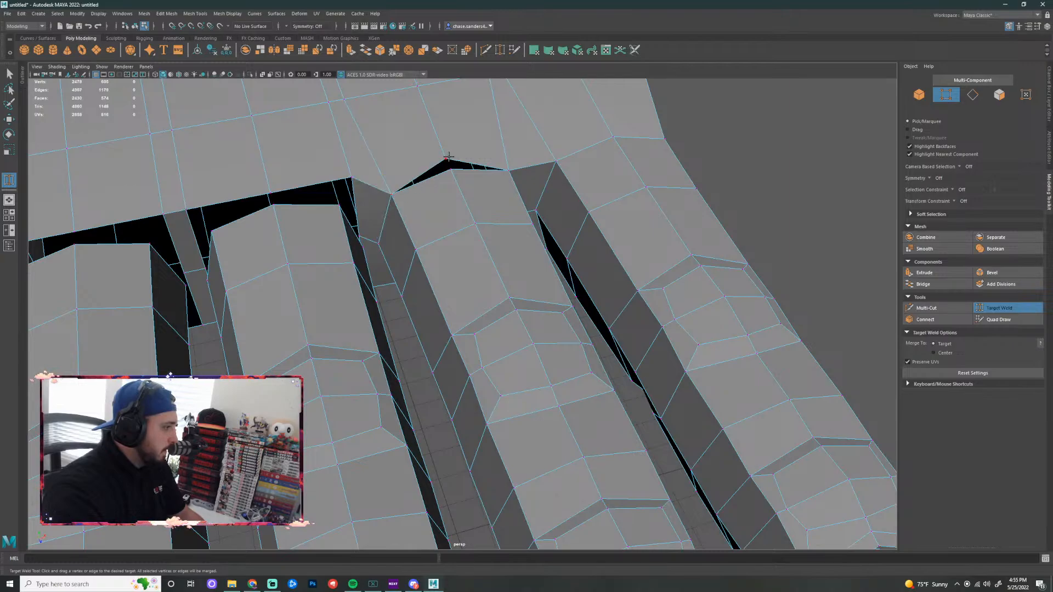
left_click_drag(448, 158, 458, 178)
Target-weld the third opening's upper corner beside the second finger, plus its side and lower vertices, to the third finger
left_click_drag(535, 274, 581, 264, "alt")
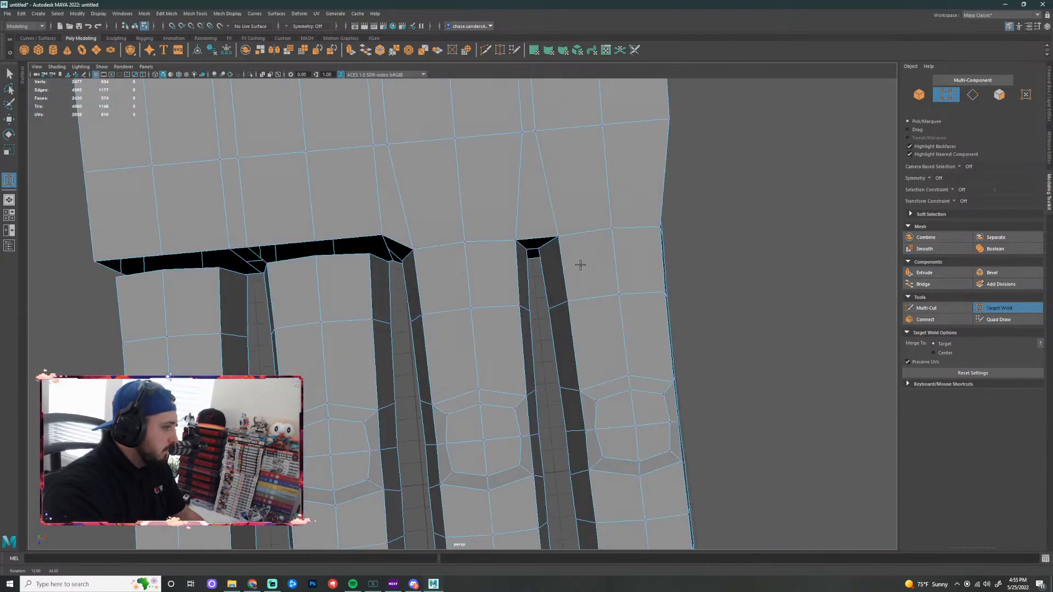
middle_click_drag(364, 262, 468, 262, "alt")
scroll(468, 262, "up", 2)
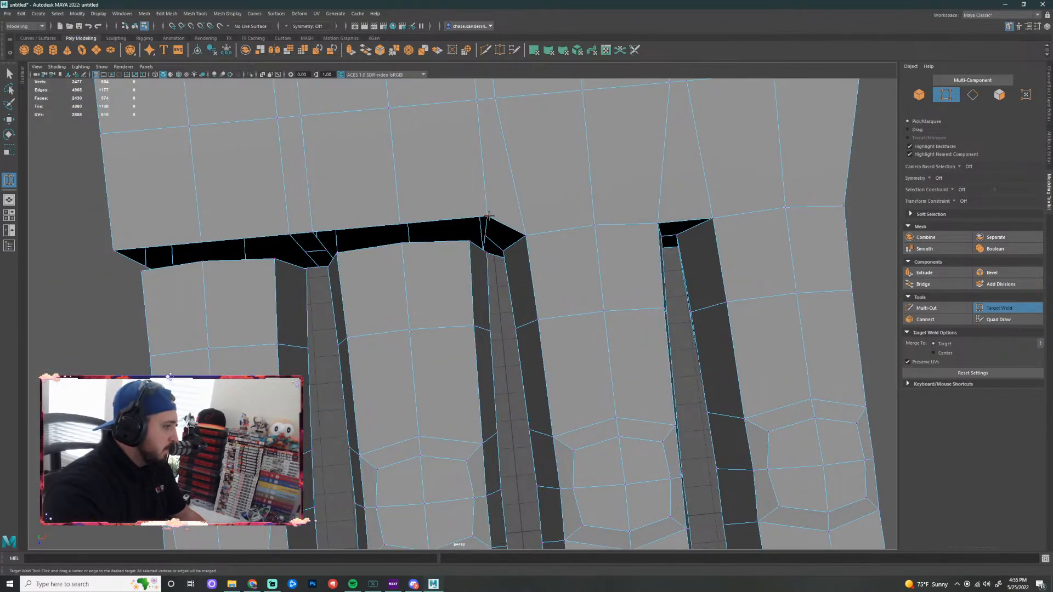
left_click_drag(487, 216, 470, 241)
left_click_drag(476, 307, 477, 189, "alt")
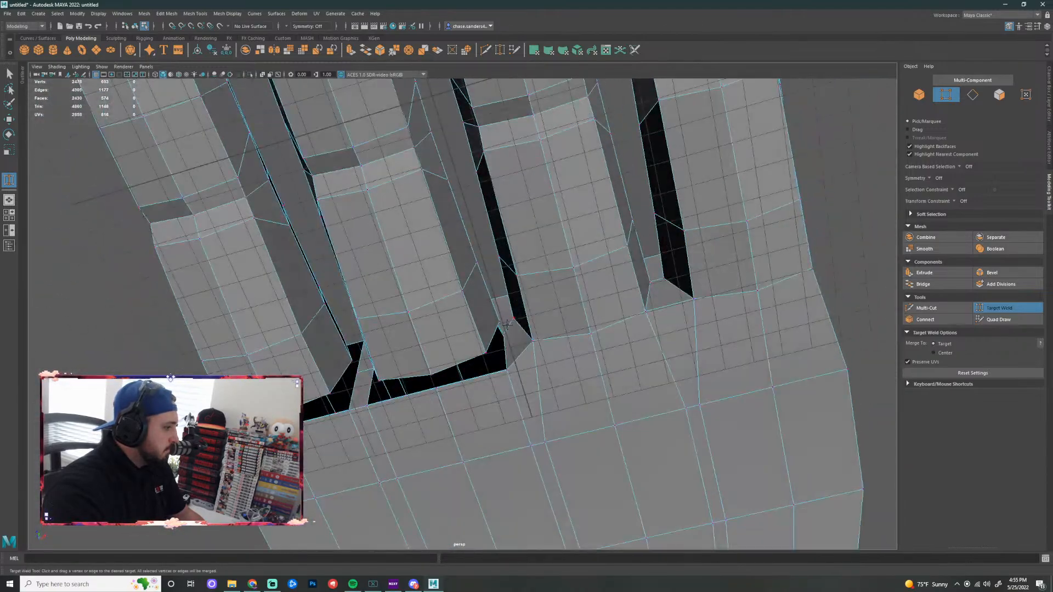
left_click_drag(503, 332, 488, 351)
left_click_drag(488, 352, 504, 362, "alt")
Close the third finger's joint by welding its remaining underside, far side and top vertices
left_click_drag(435, 392, 339, 278)
left_click_drag(384, 283, 382, 359, "alt")
left_click_drag(312, 219, 334, 231)
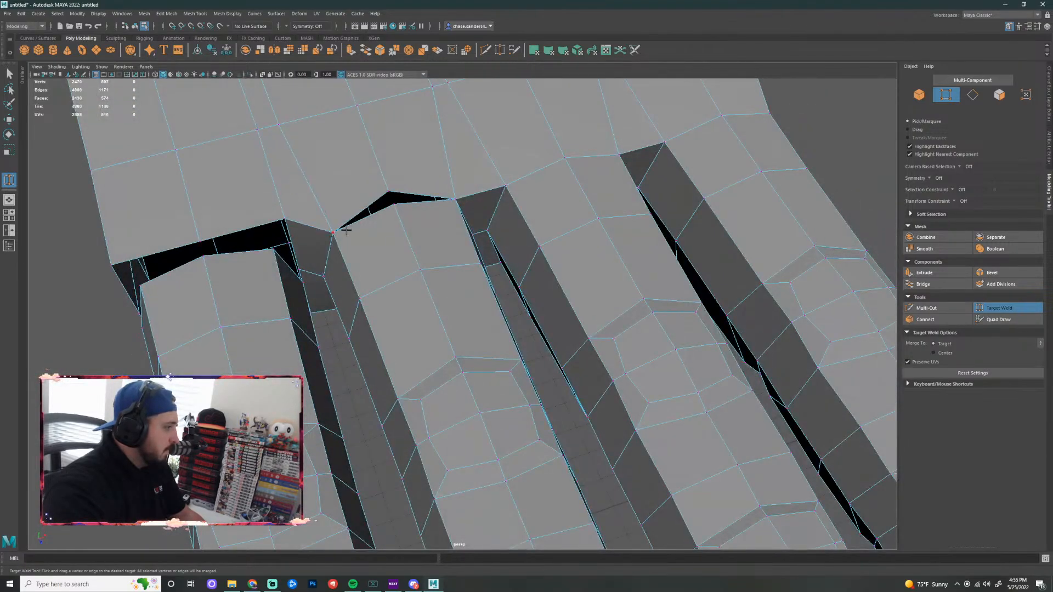
left_click_drag(389, 192, 394, 204)
Target-weld the last opening's upper corner beside the third finger and its underside vertices to the fourth finger
left_click_drag(506, 276, 484, 297, "alt")
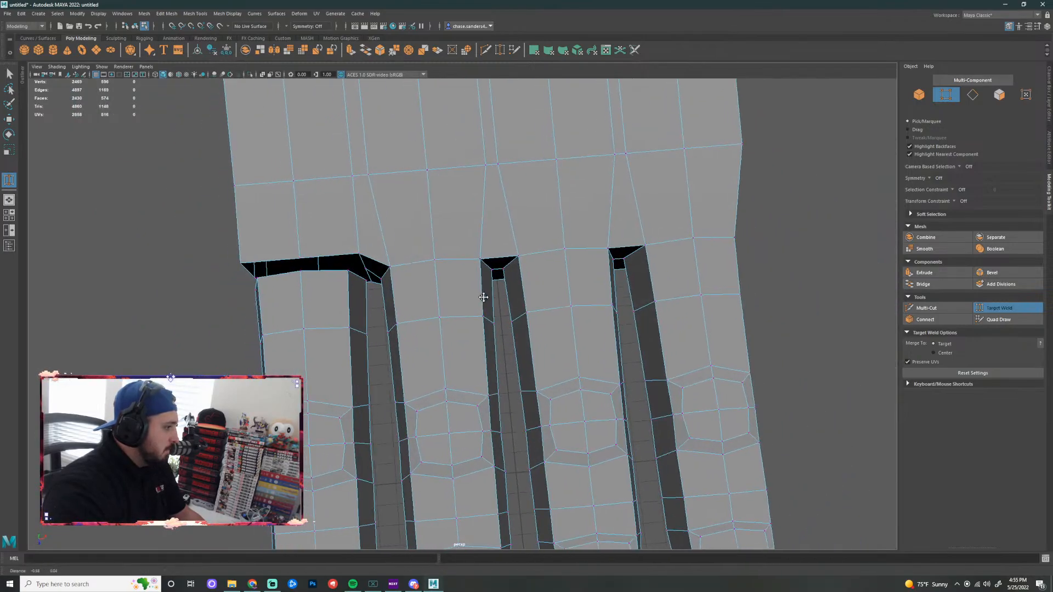
middle_click_drag(485, 297, 583, 316, "alt")
scroll(469, 298, "up", 2)
mouse_move(457, 268)
left_mouse_down()
mouse_move(437, 290)
mouse_move(466, 257)
mouse_move(461, 270)
left_mouse_up()
left_click_drag(459, 324, 450, 266, "alt")
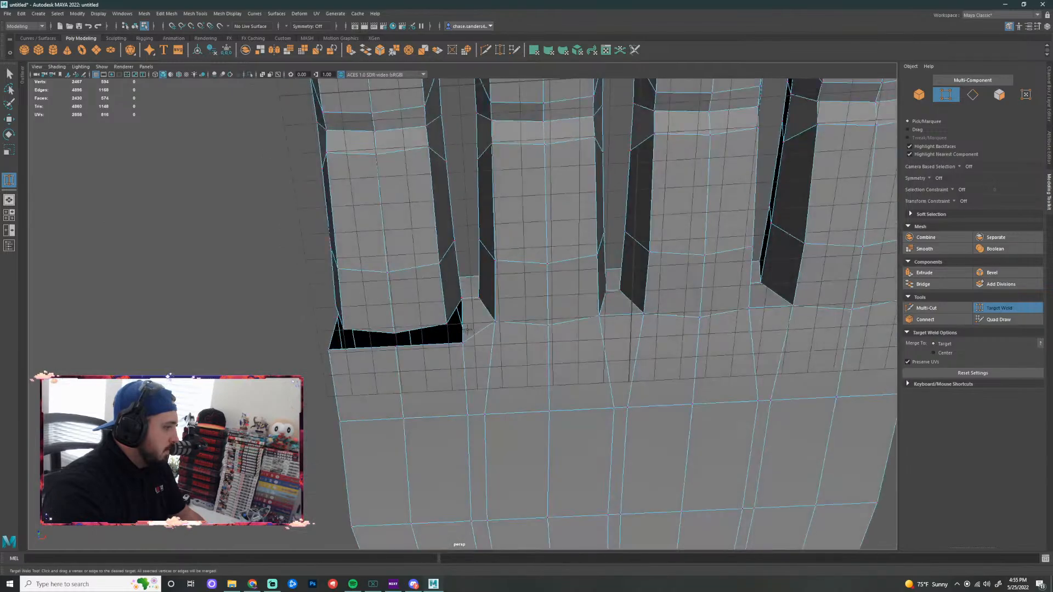
left_click_drag(456, 339, 393, 331)
Weld the palm's remaining outer side and top vertices to the fourth finger, check all the joints, and leave the Target Weld tool
left_click_drag(392, 335, 353, 284, "alt")
left_click_drag(337, 235, 344, 233)
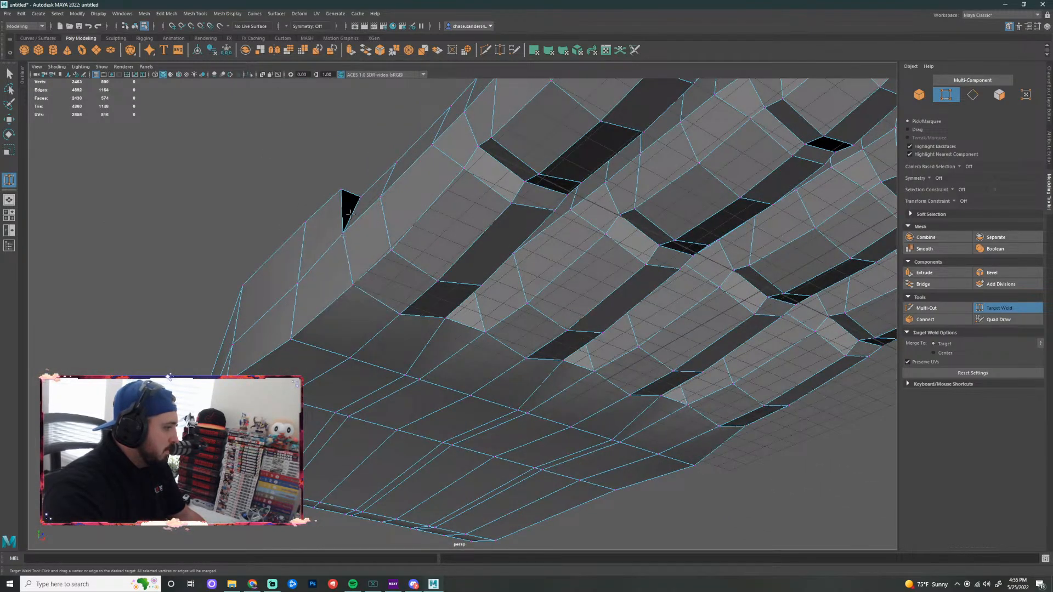
left_click_drag(365, 199, 365, 199)
left_click_drag(365, 200, 385, 247, "alt")
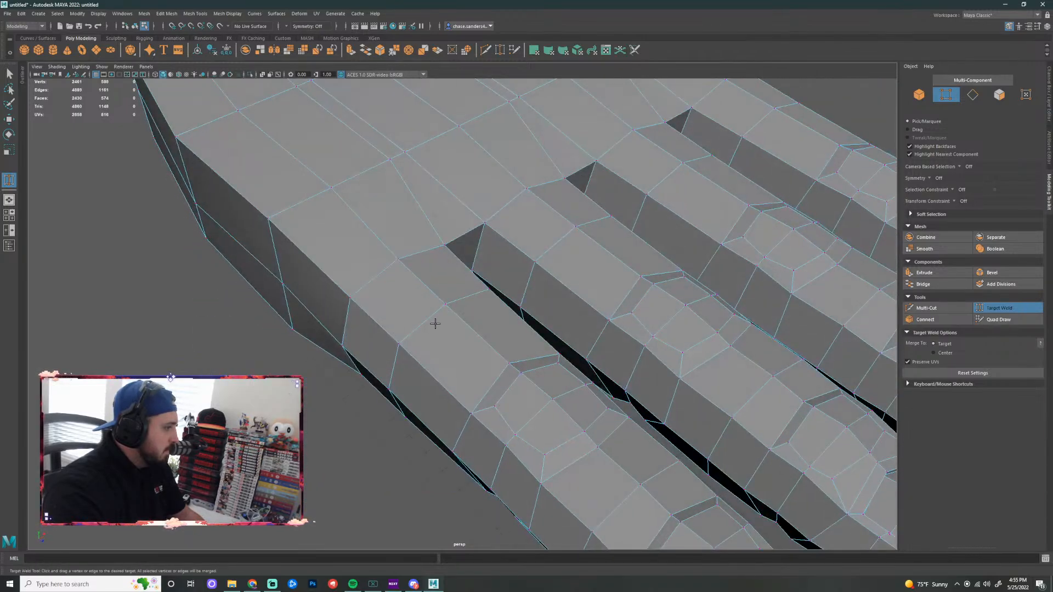
left_click_drag(435, 325, 595, 404, "alt")
left_click_drag(536, 395, 592, 371, "alt")
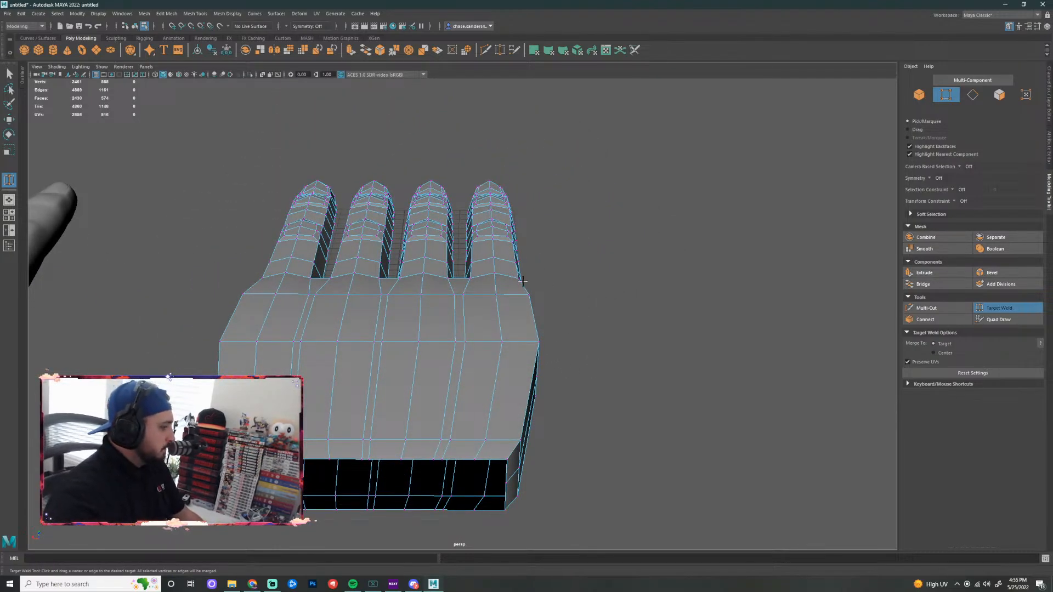
left_click_drag(519, 244, 549, 308, "alt")
key("q")
key("1")
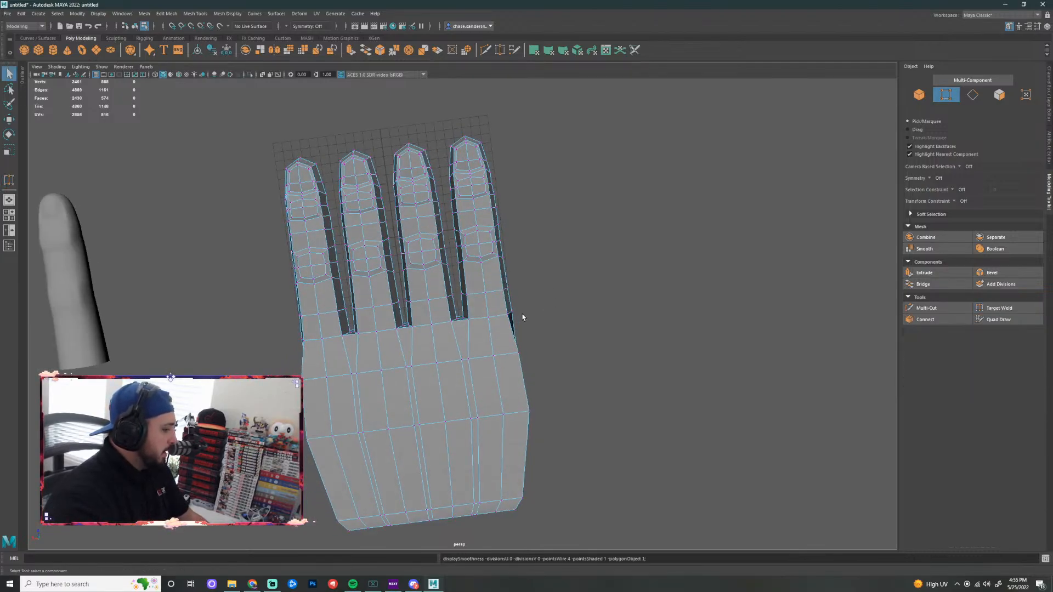
Select three lengthwise edges along each upper side of the palm and scale them inward across the palm's width
scroll(552, 352, "up", 2)
scroll(573, 338, "up", 2)
right_click_drag(515, 264, 513, 242)
left_click(544, 306)
left_click(545, 306, "shift")
left_click(544, 373, "shift")
left_click_drag(551, 401, 622, 370, "alt")
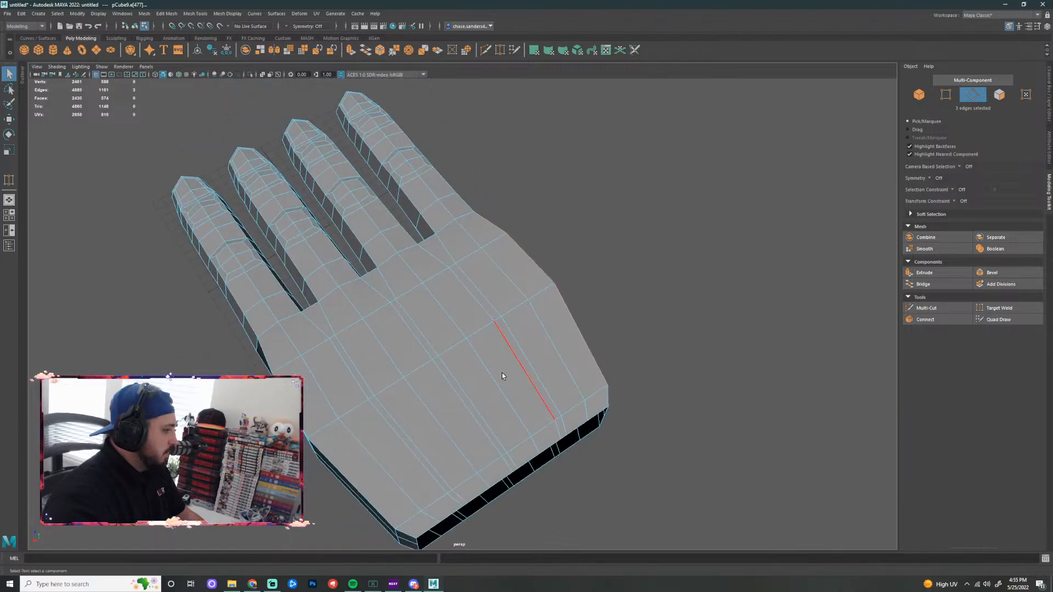
left_click_drag(338, 462, 641, 250, "alt")
left_click(696, 335, "shift")
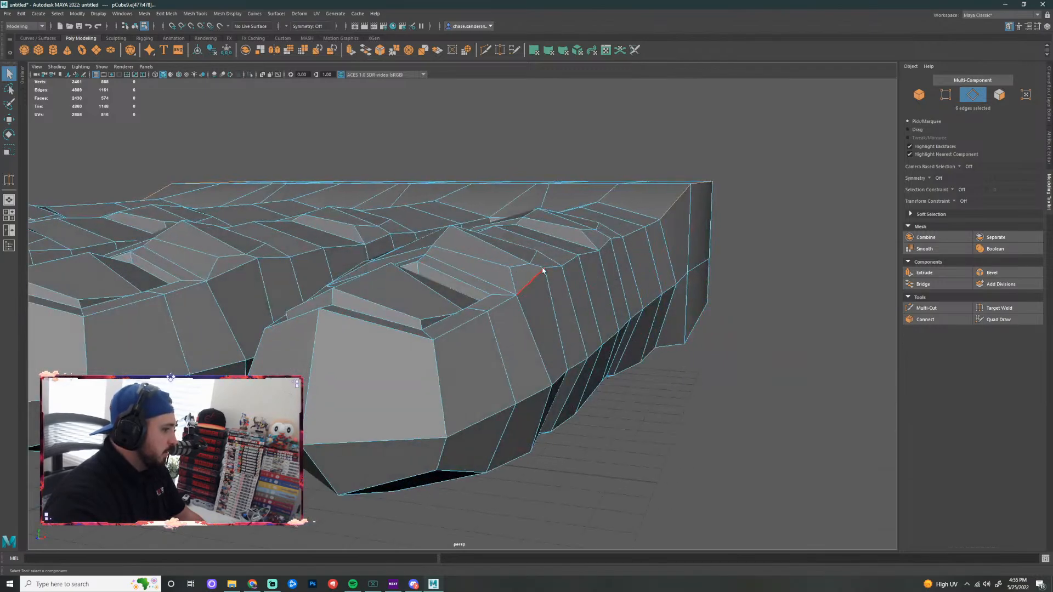
left_click_drag(760, 269, 493, 322, "alt")
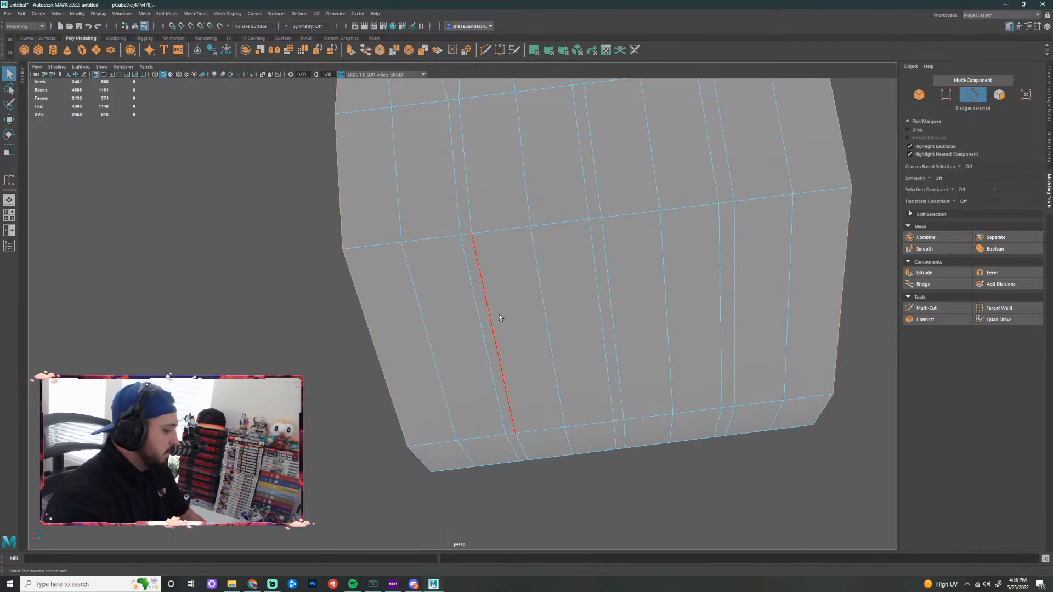
key("r")
middle_click_drag(518, 215, 525, 218)
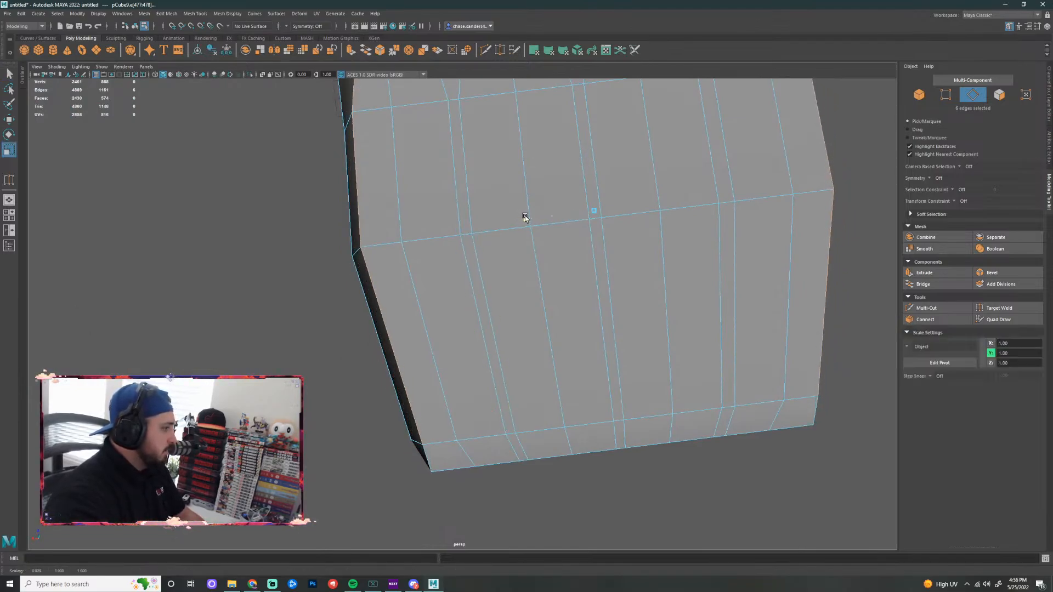
Undo the last scaling, add the short wrist-corner edge on each side to the selection, and scale all eight edges inward across the palm's width
left_click_drag(525, 218, 527, 218)
scroll(544, 282, "down", 3)
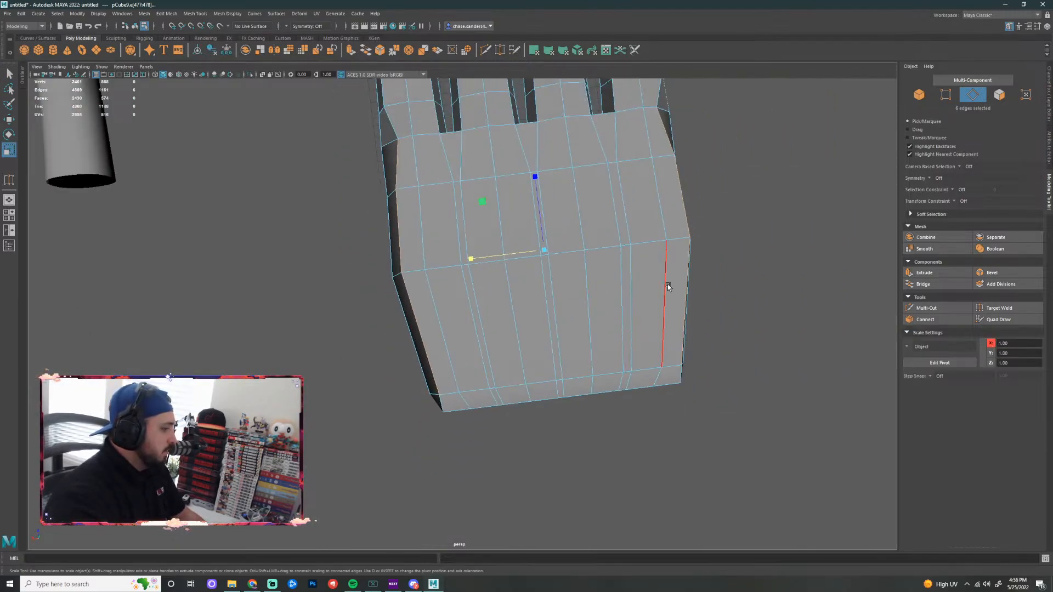
key("ctrl+z")
left_click(688, 375, "shift")
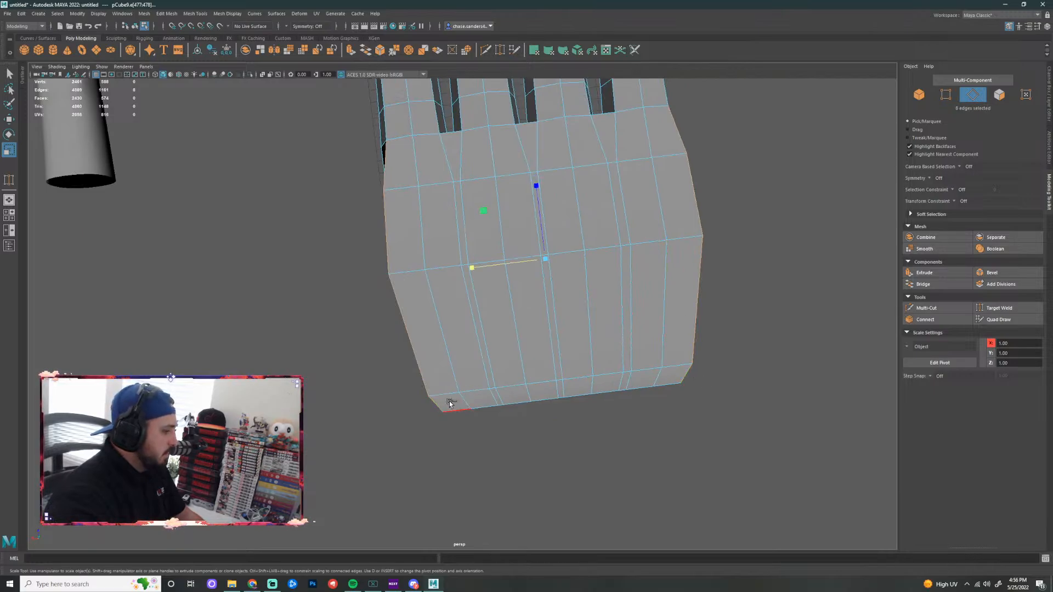
left_click_drag(477, 277, 475, 269)
Select the two outermost top vertices where the outer fingers meet the palm and scale them slightly outward across its width
right_click_drag(400, 164, 373, 161)
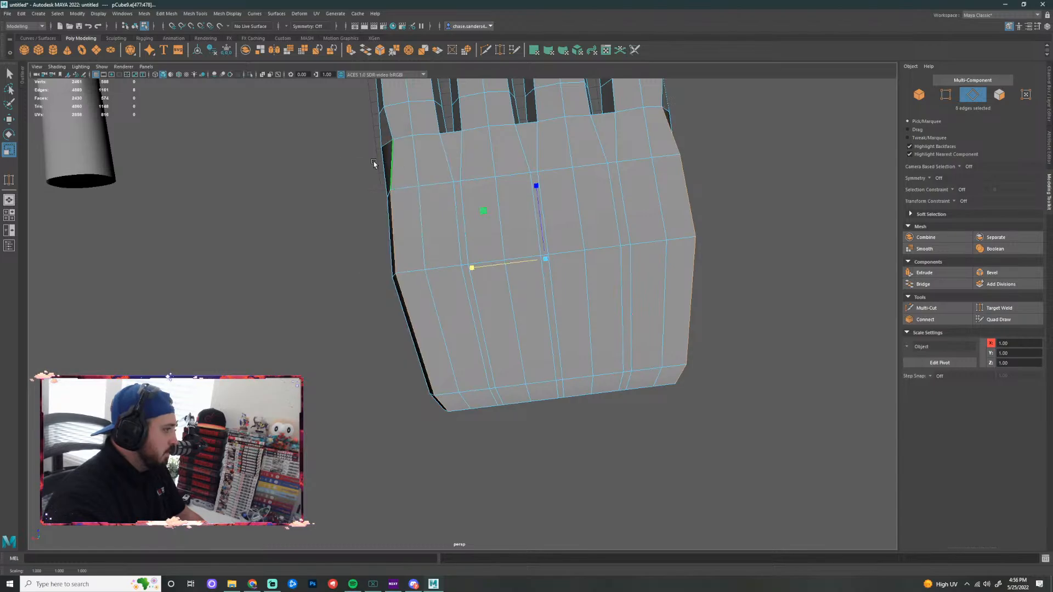
left_click(393, 140)
left_click(655, 108, "shift")
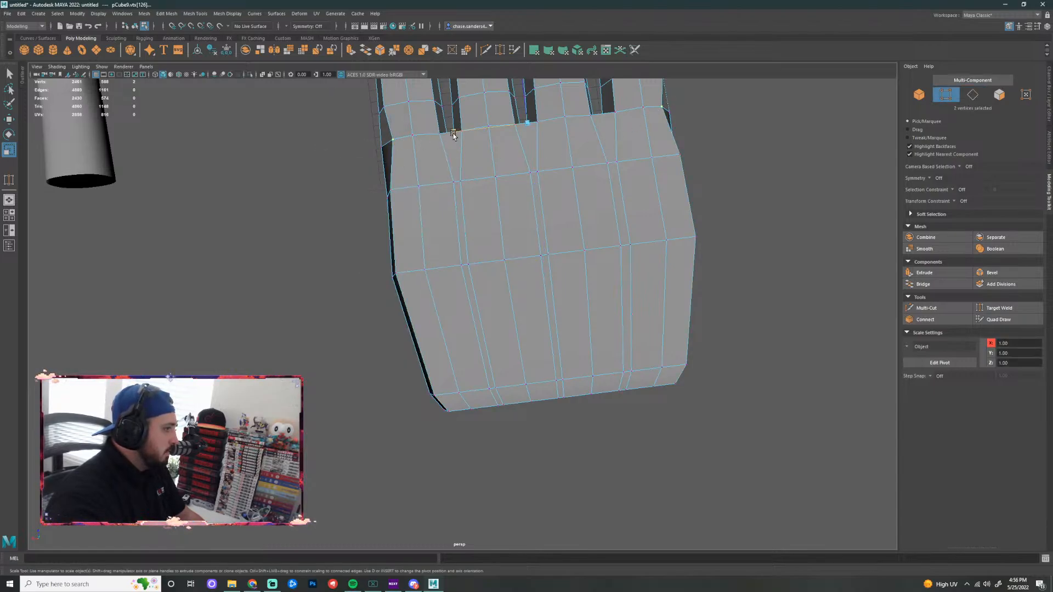
middle_click_drag(453, 133, 450, 133)
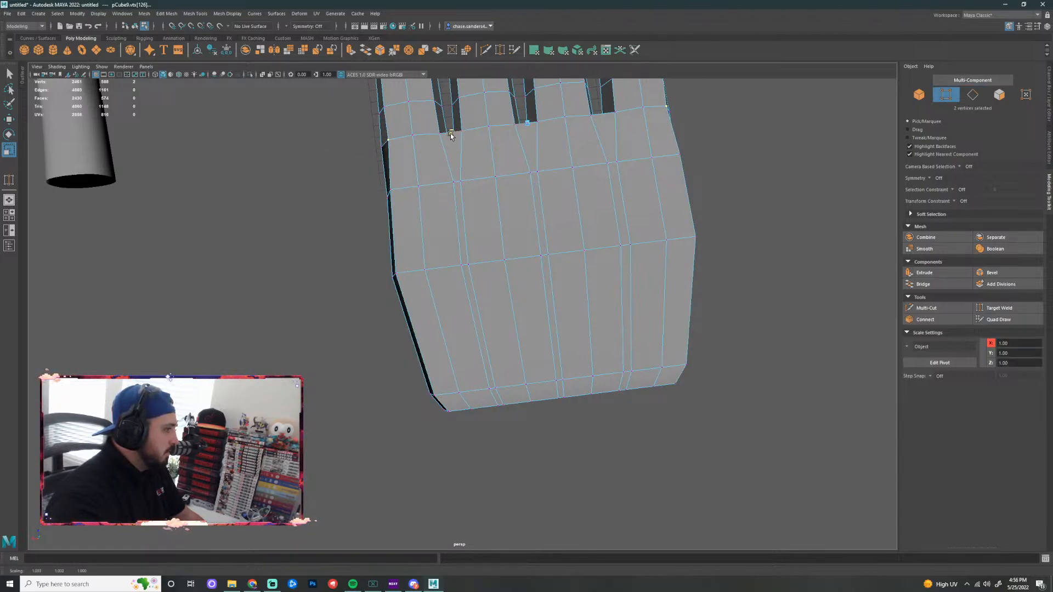
Select three lengthwise edges along each lower side of the palm and scale them inward across the palm's width
left_click_drag(670, 186, 728, 197, "alt")
left_click_drag(449, 327, 453, 291, "alt")
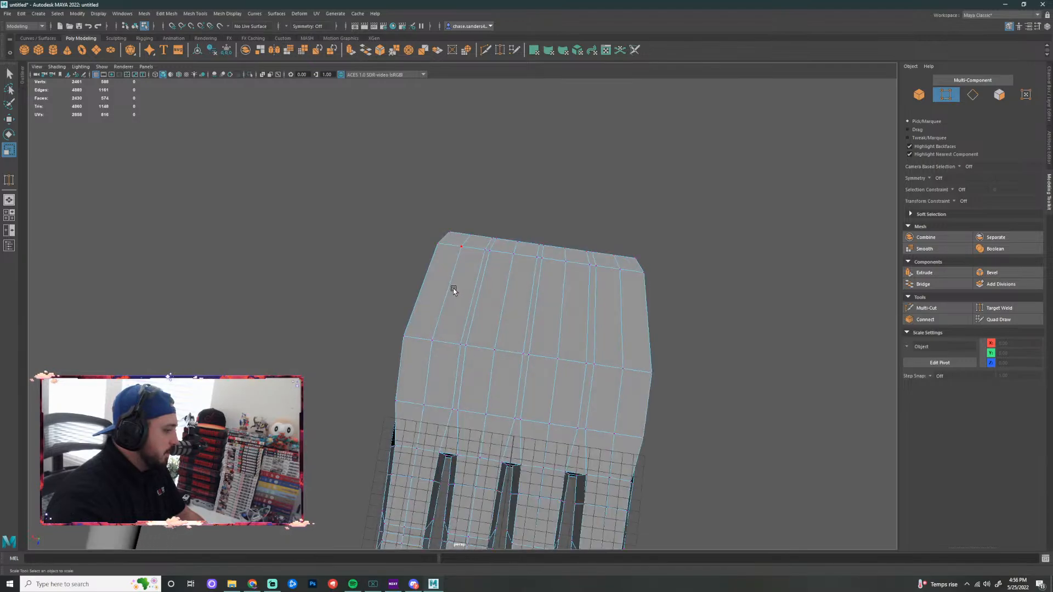
left_click_drag(407, 389, 410, 351, "alt")
left_click(411, 321)
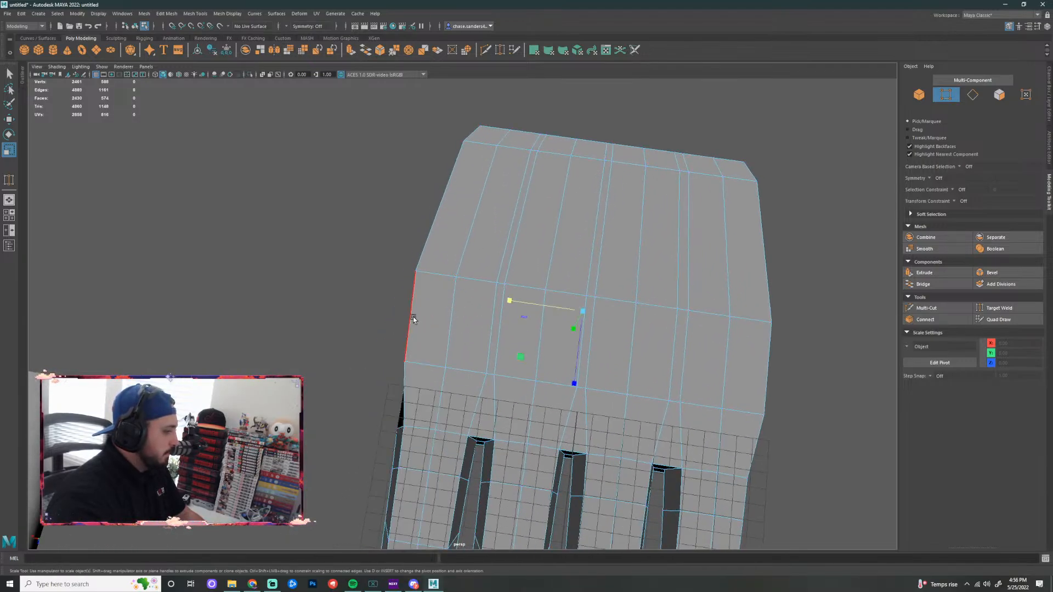
left_click(426, 246, "shift")
left_click(472, 134, "shift")
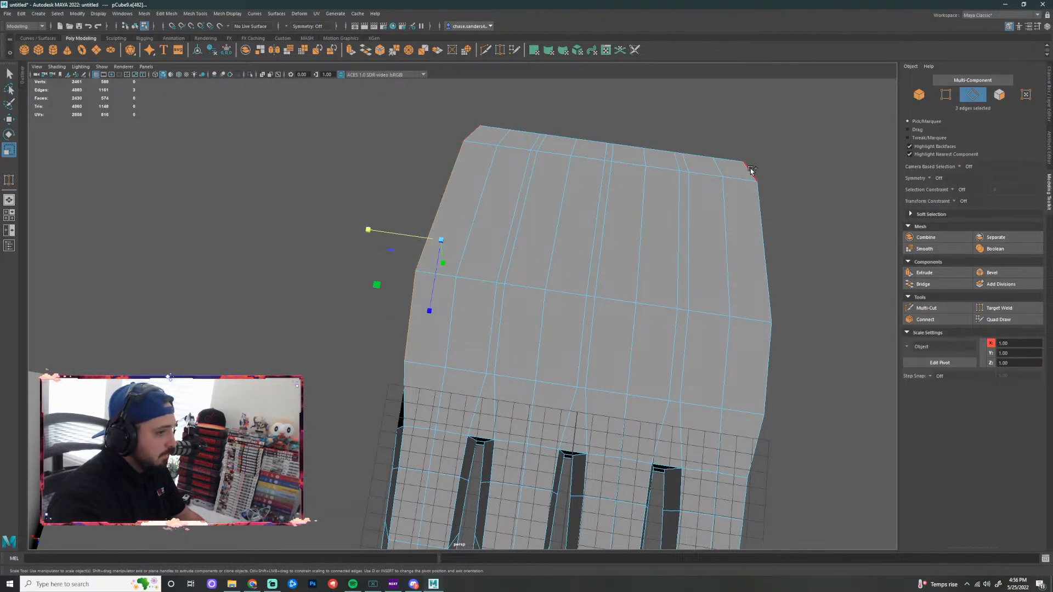
left_click(751, 170, "shift")
left_click(773, 297, "shift")
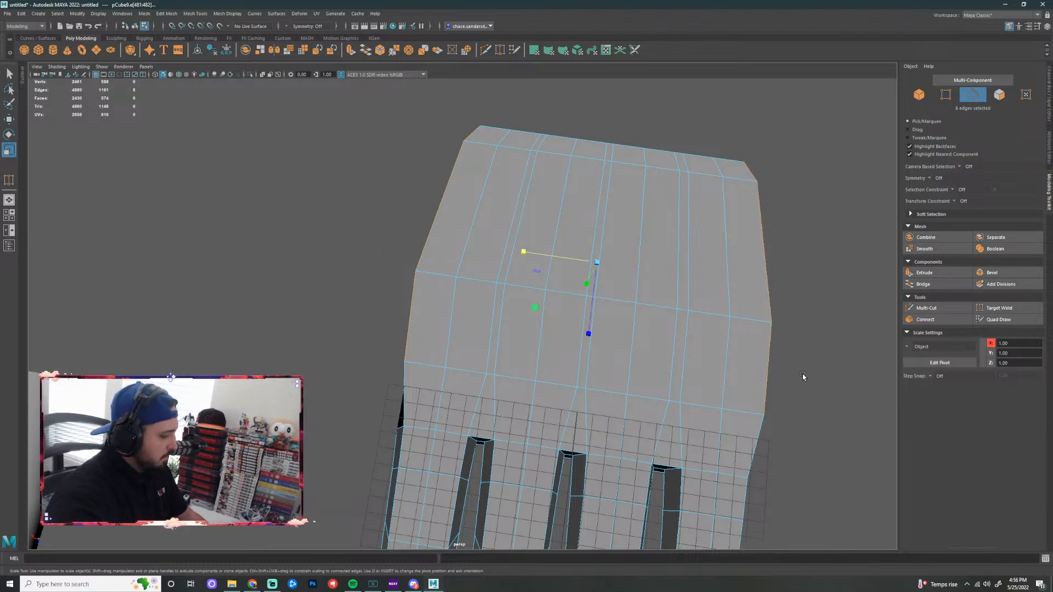
key("w")
left_click_drag(521, 253, 531, 252)
key("r")
Undo the last change to the palm's lower side edges, scale them inward across the width again, and clear the selection
left_click_drag(694, 223, 617, 263, "alt")
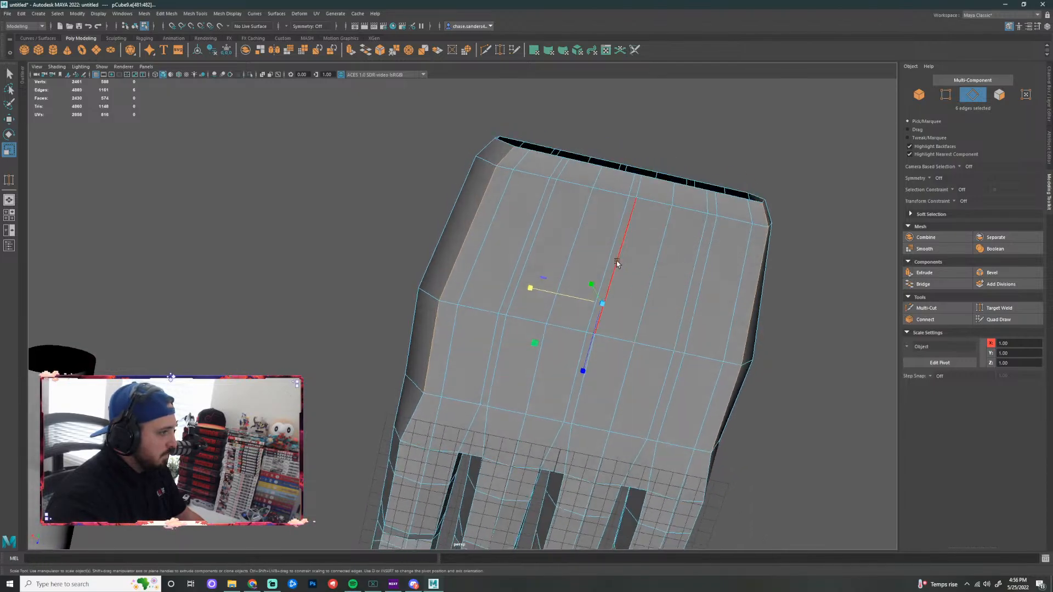
left_click_drag(680, 275, 847, 302, "alt")
key("ctrl+z")
left_click_drag(473, 358, 470, 359)
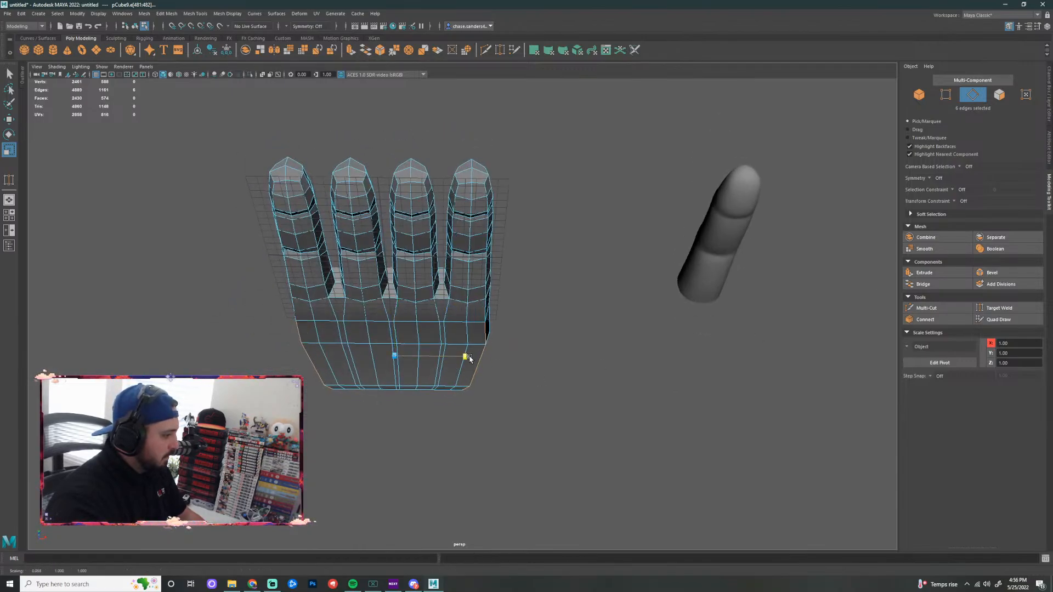
left_click(573, 364)
Inspect the palm's silhouette and thickness from above, the side and the wrist end, comparing it with the separate finger
left_click_drag(574, 365, 728, 424, "alt")
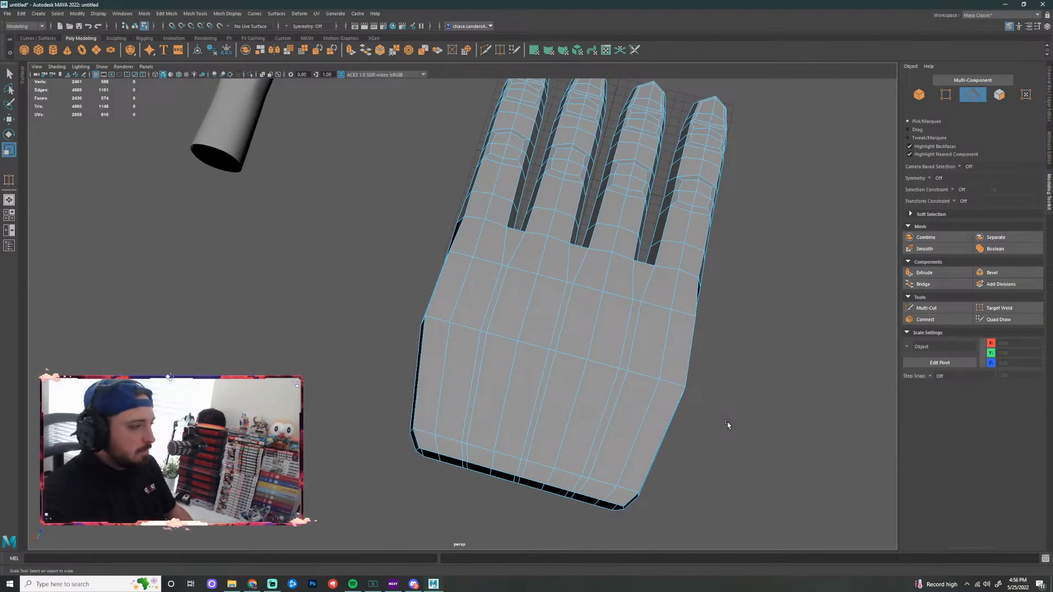
scroll(649, 347, "down", 3)
left_click_drag(630, 369, 701, 376, "alt")
scroll(631, 382, "up", 3)
mouse_move(477, 433)
left_mouse_down("alt")
mouse_move(522, 395)
mouse_move(528, 327)
mouse_move(521, 390)
mouse_move(483, 420)
left_mouse_up("alt")
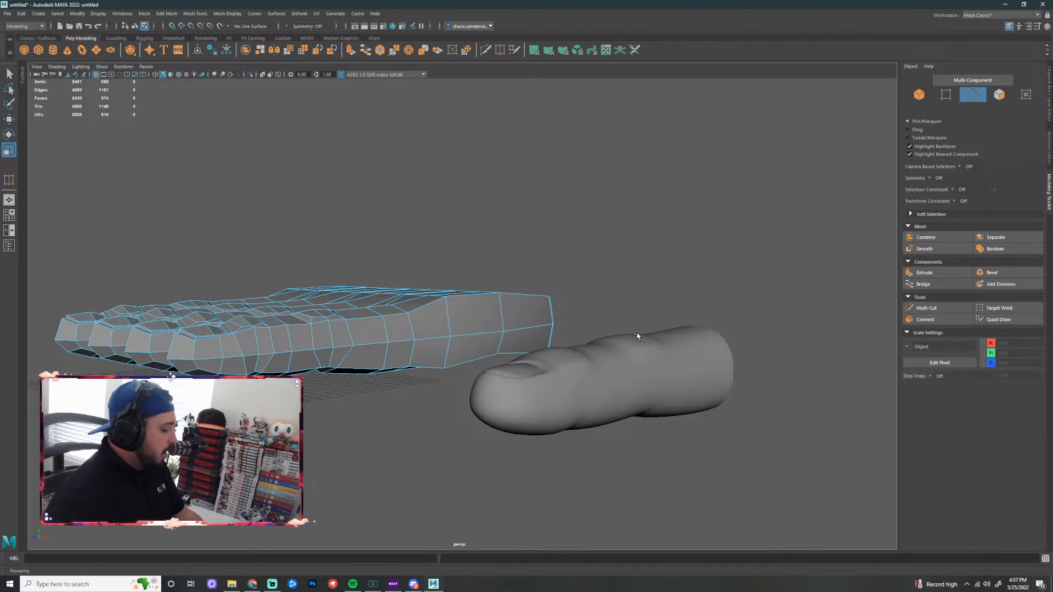
left_click_drag(648, 274, 600, 319, "alt")
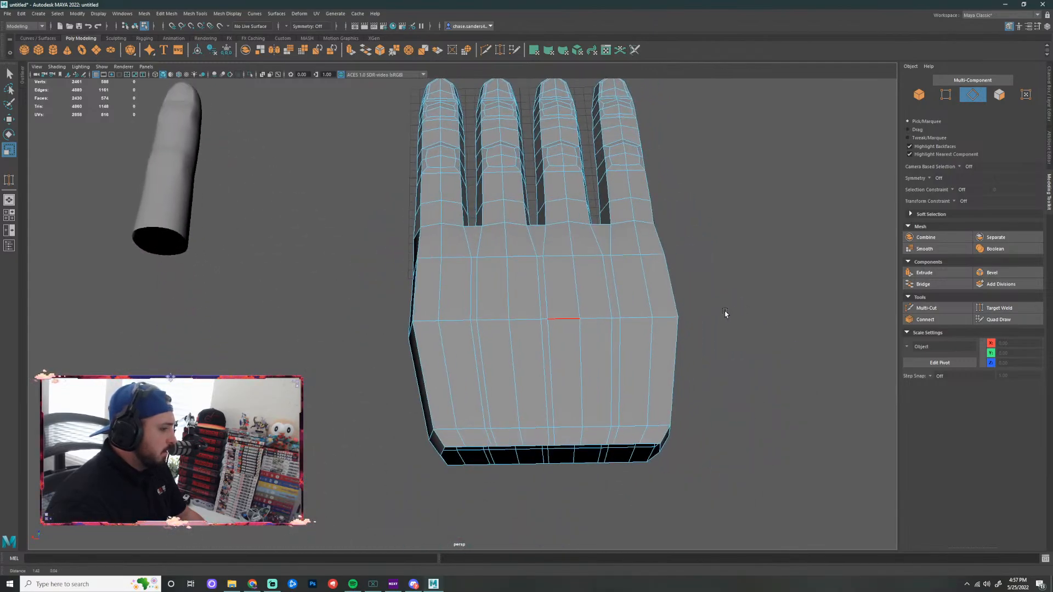
middle_click_drag(726, 313, 574, 343, "alt")
left_click_drag(574, 342, 717, 315, "alt")
middle_click_drag(718, 314, 616, 336, "alt")
scroll(689, 371, "down", 4)
scroll(630, 410, "up", 8)
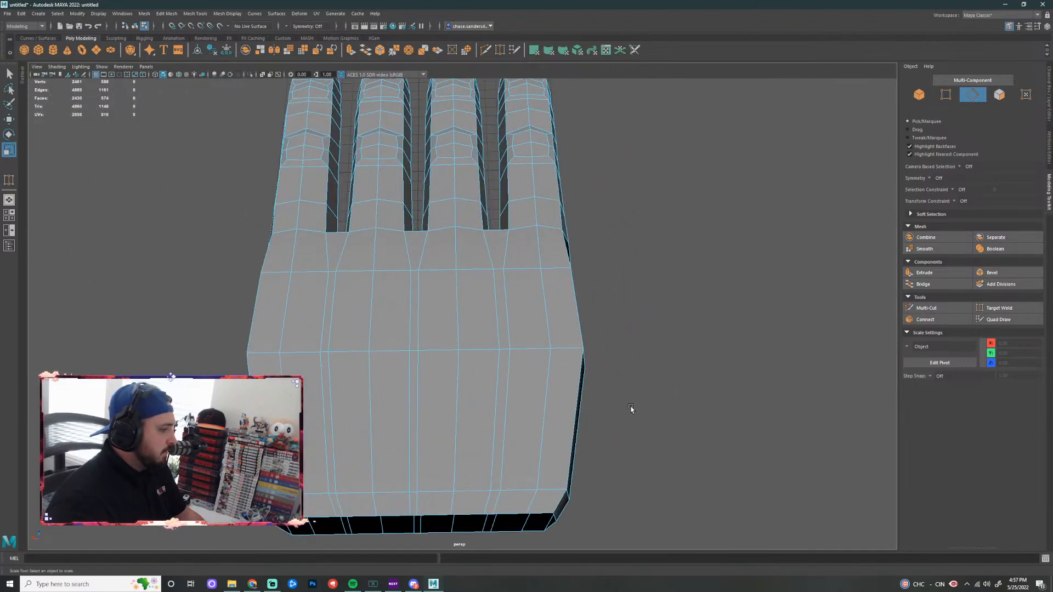
scroll(627, 457, "down", 5)
scroll(628, 454, "down", 4)
scroll(628, 445, "up", 3)
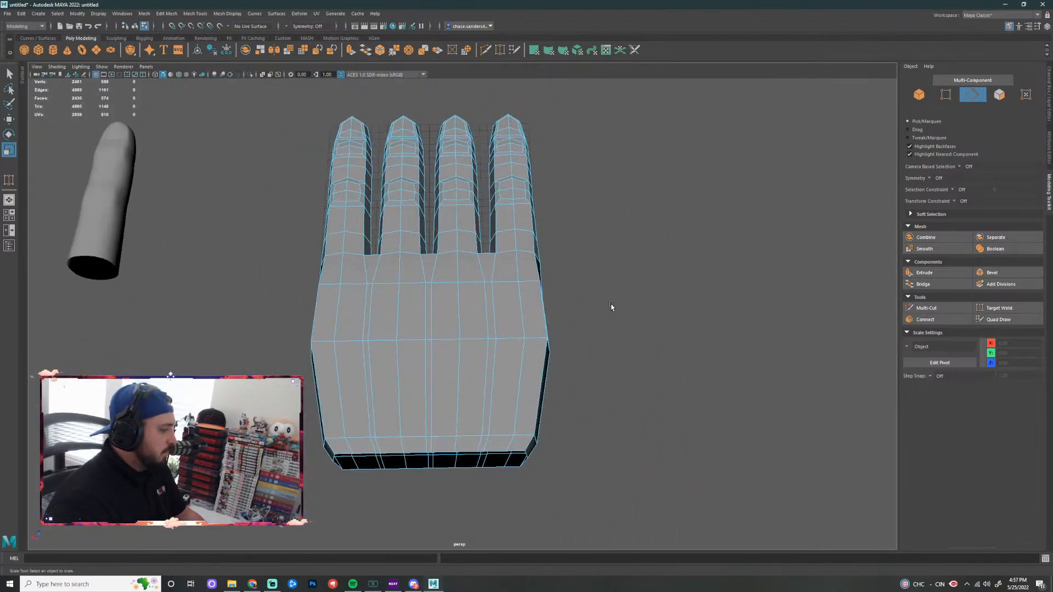
Select the crosswise edge loop of the palm nearest the fingers, move it closer to the finger bases, and clear the selection
right_click_drag(596, 281, 754, 306, "alt")
left_click_drag(754, 306, 664, 335, "alt")
left_click_drag(661, 289, 566, 348, "alt")
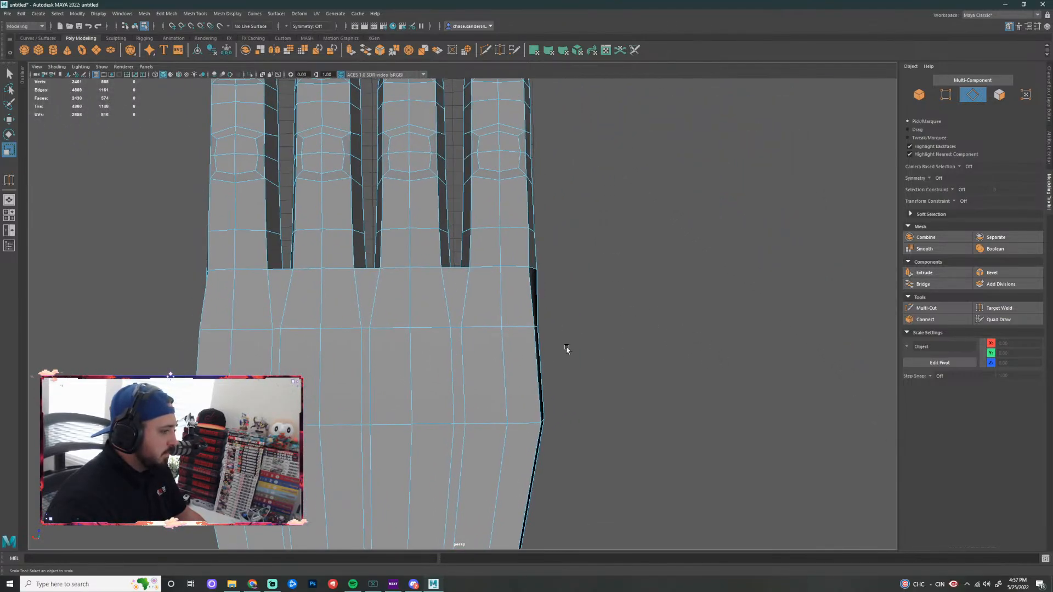
right_click_drag(484, 334, 492, 307)
double_click(484, 328)
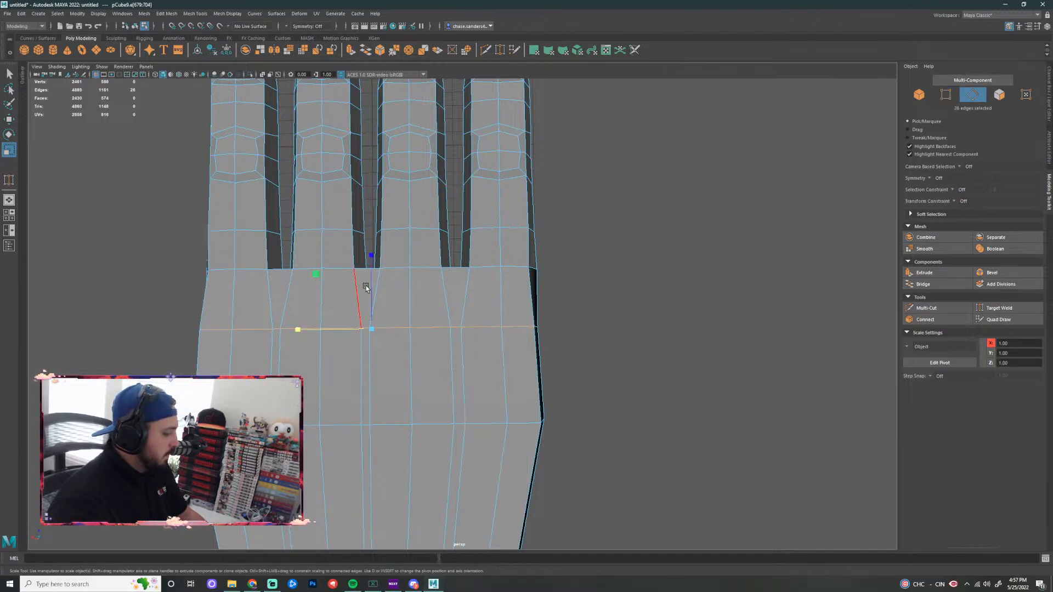
key("w")
left_click_drag(370, 255, 376, 230)
left_click(674, 334)
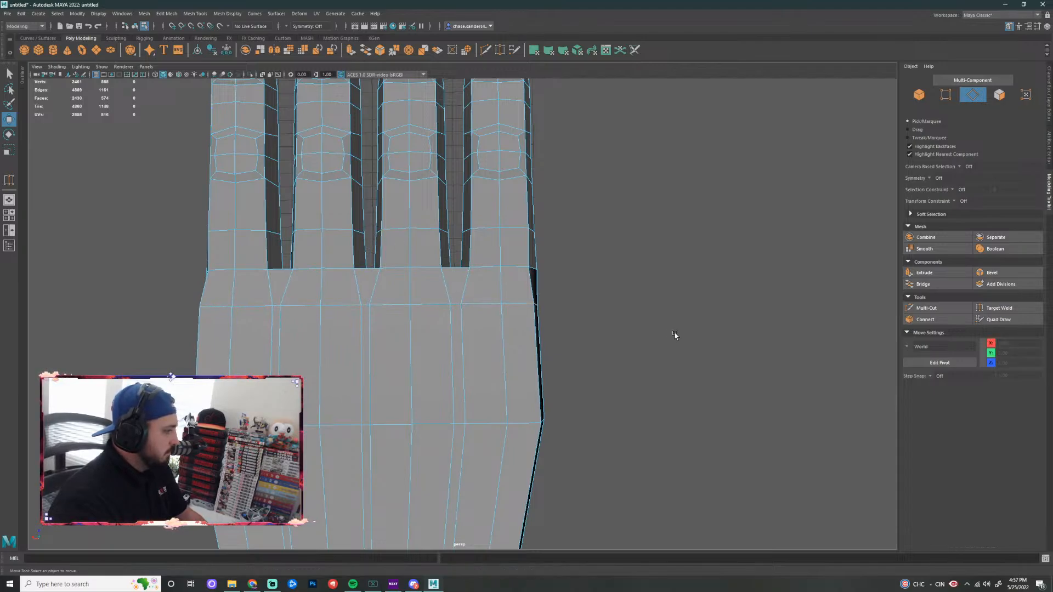
scroll(672, 351, "down", 5)
left_click_drag(664, 376, 638, 349, "alt")
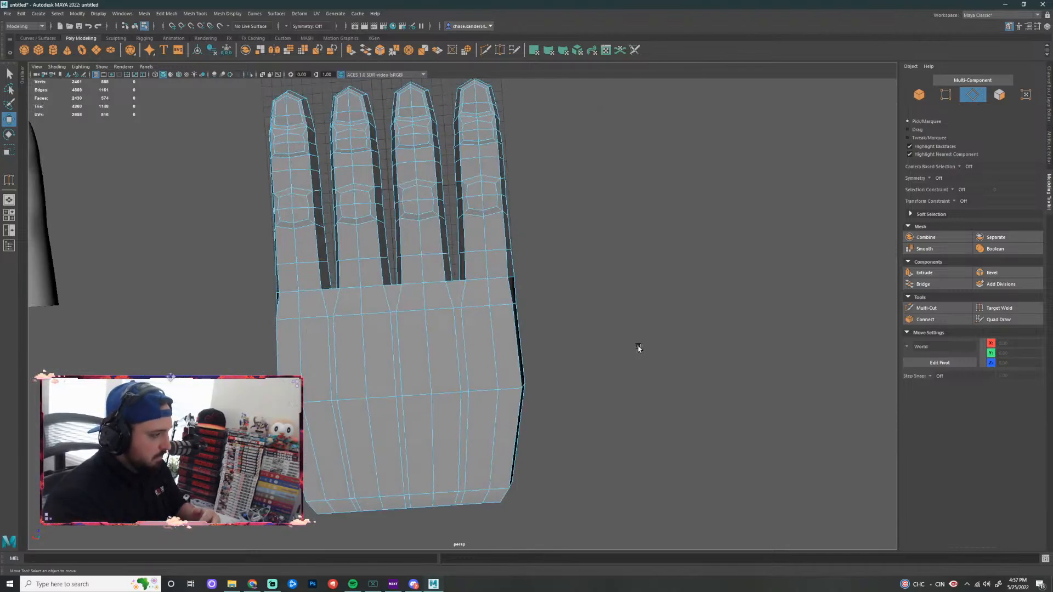
Insert a crosswise edge loop around the palm with Multi-Cut, between the loop nearest the fingers and the mid-palm loop, and leave the tool
left_click_drag(588, 336, 538, 497, "alt")
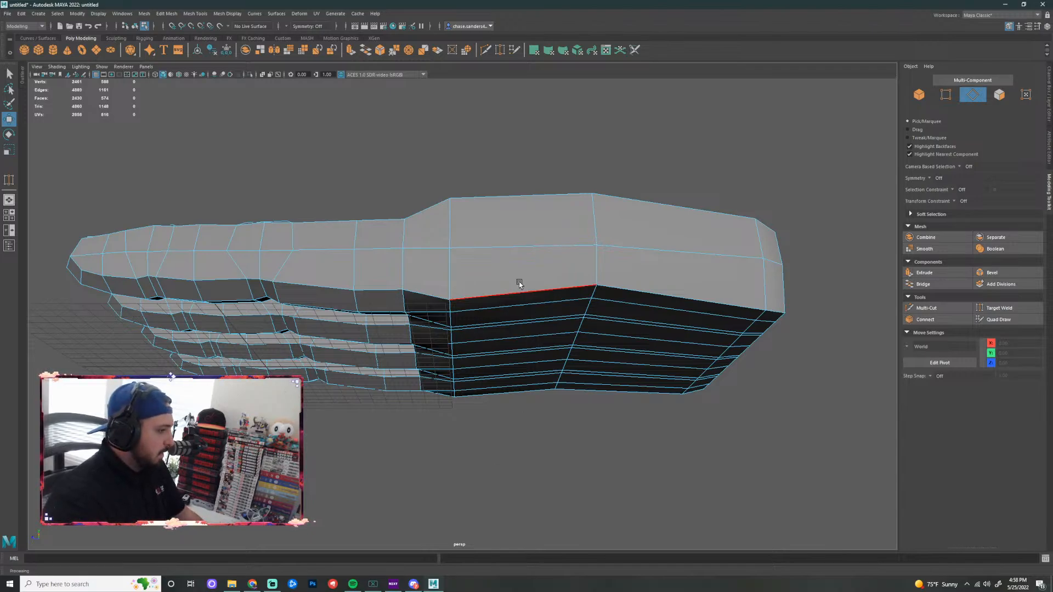
scroll(538, 220, "up", 3)
left_click_drag(540, 219, 546, 260, "alt")
left_click(486, 50)
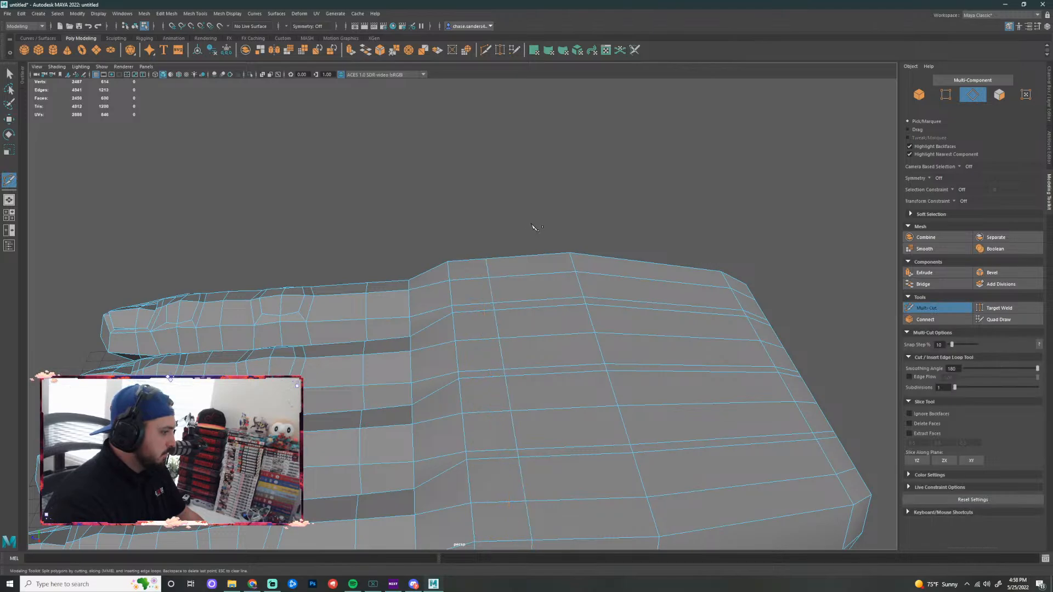
left_click_drag(536, 228, 529, 263, "alt")
key("ctrl+z")
middle_click_drag(659, 327, 662, 202, "alt")
left_click(465, 265)
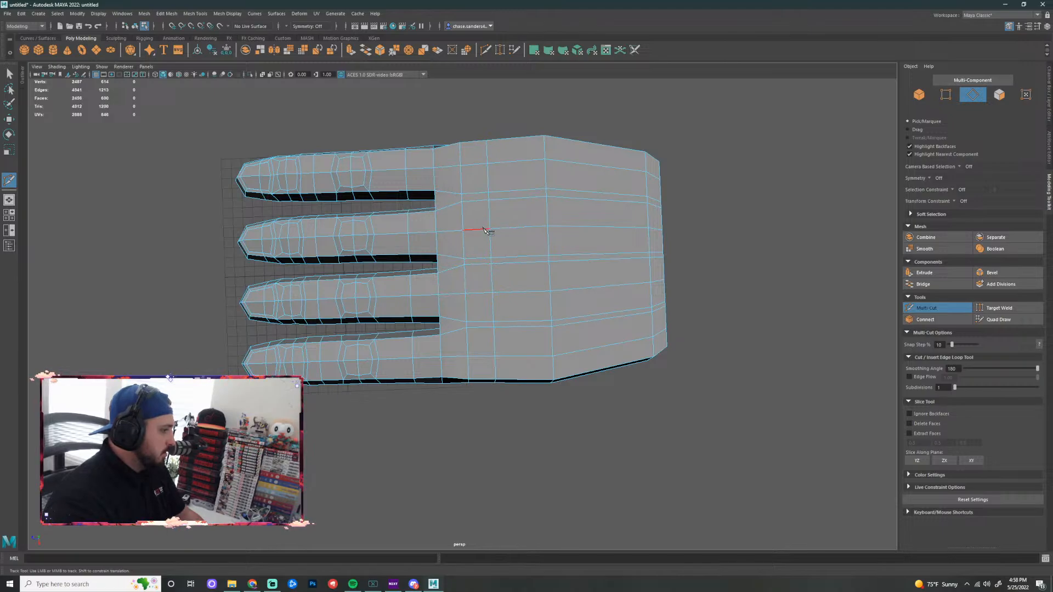
left_click_drag(557, 463, 281, 357, "alt")
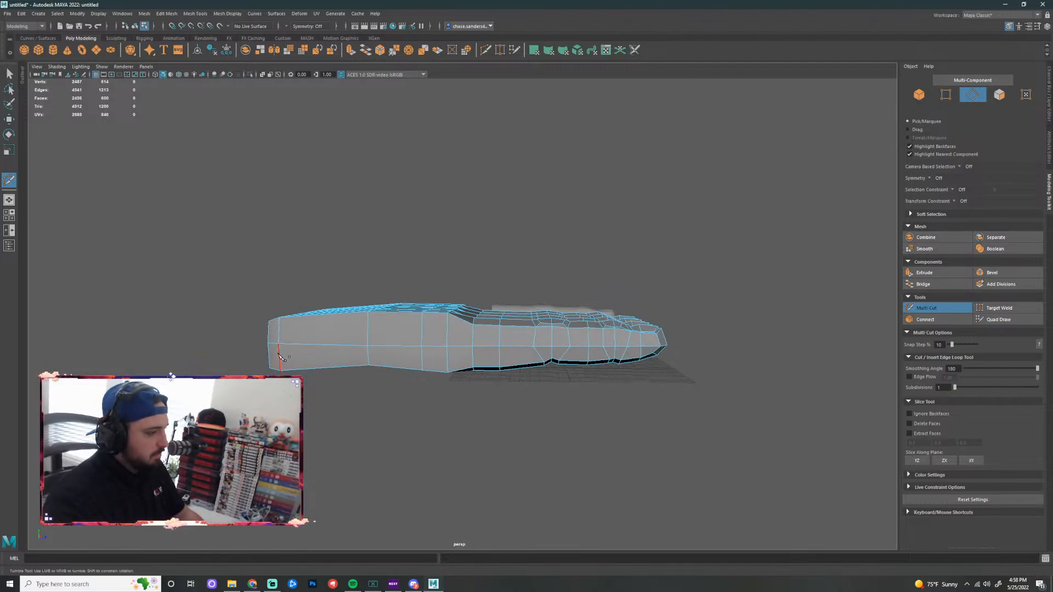
right_click_drag(278, 355, 497, 348, "alt")
mouse_move(497, 348)
left_mouse_down("alt")
mouse_move(499, 328)
mouse_move(489, 336)
left_mouse_up("alt")
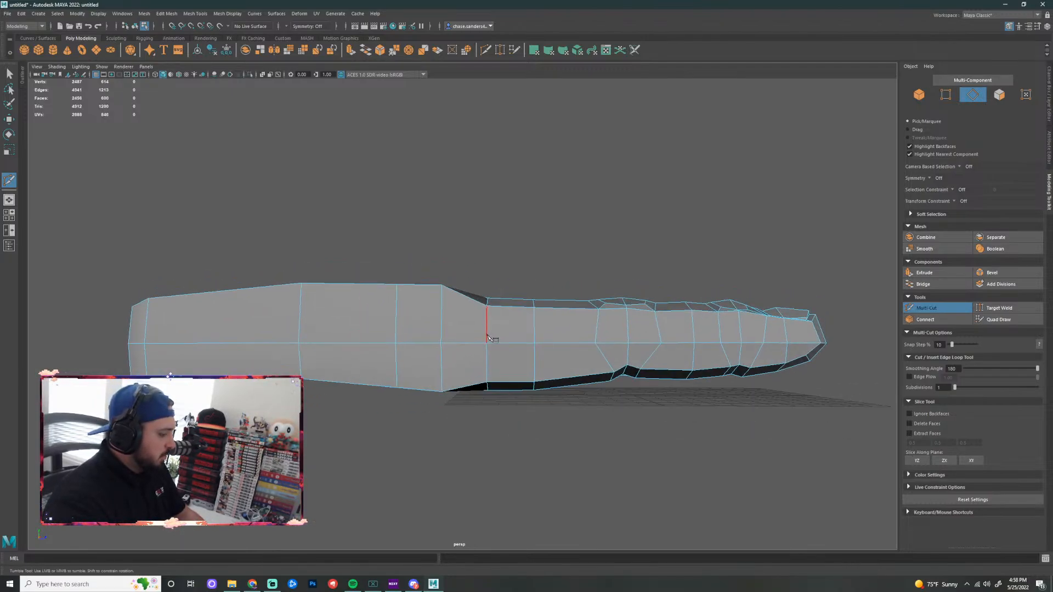
key("q")
Show the hand in the side view and move the separate smooth finger straight up, clear of the hand
key("space")
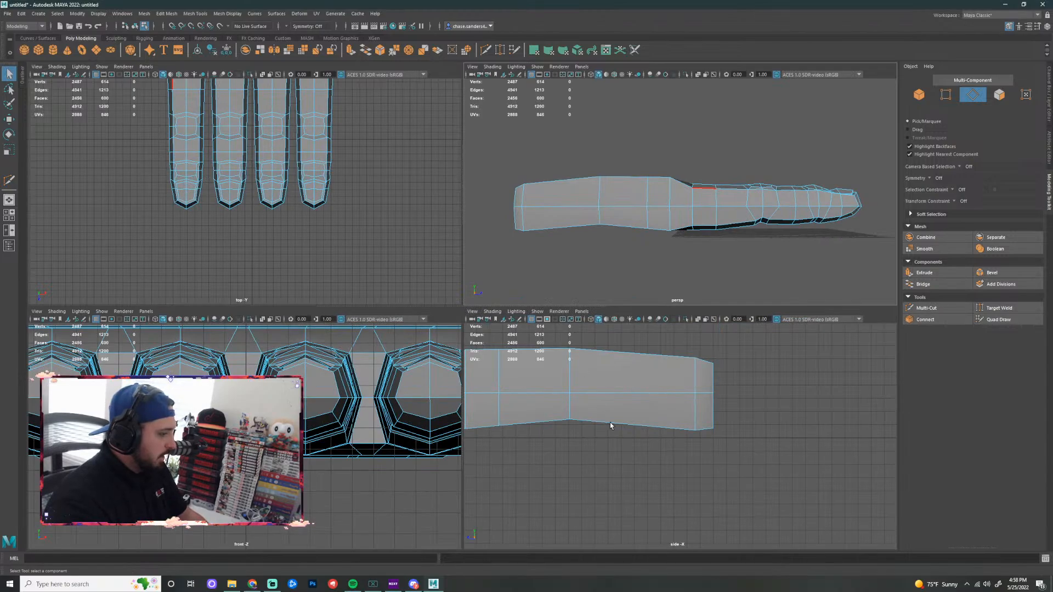
key("space")
right_click_drag(652, 360, 637, 385, "alt")
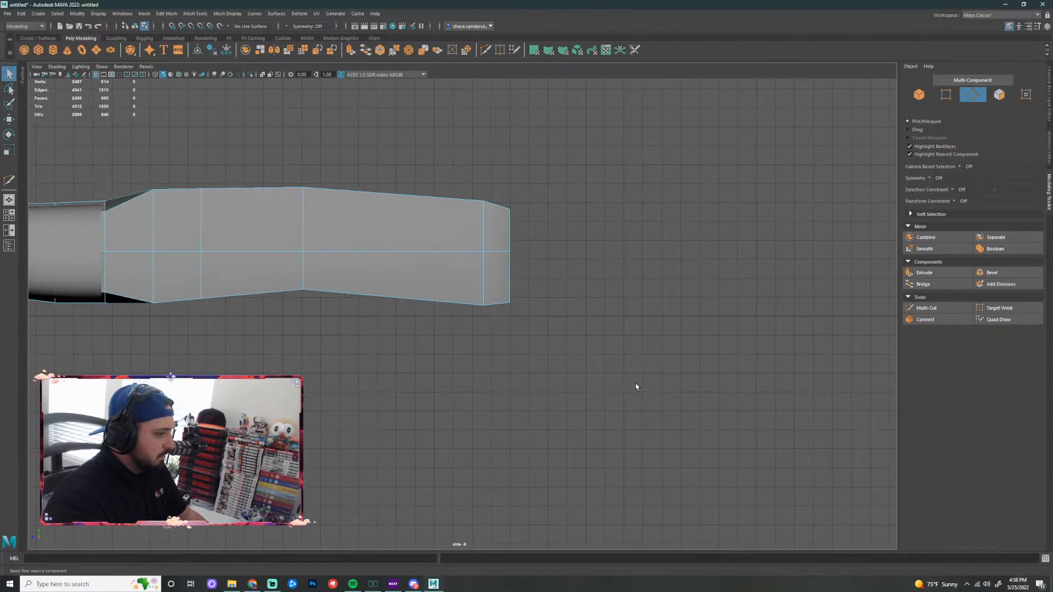
middle_click_drag(449, 347, 726, 393, "alt")
left_click_drag(545, 355, 548, 367, "alt")
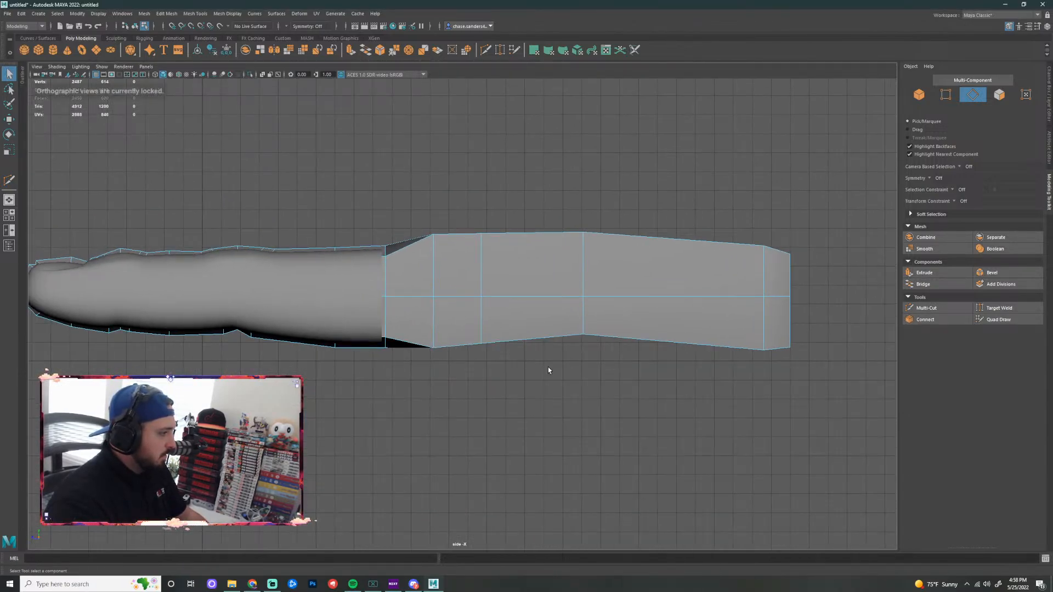
right_click_drag(310, 304, 352, 284)
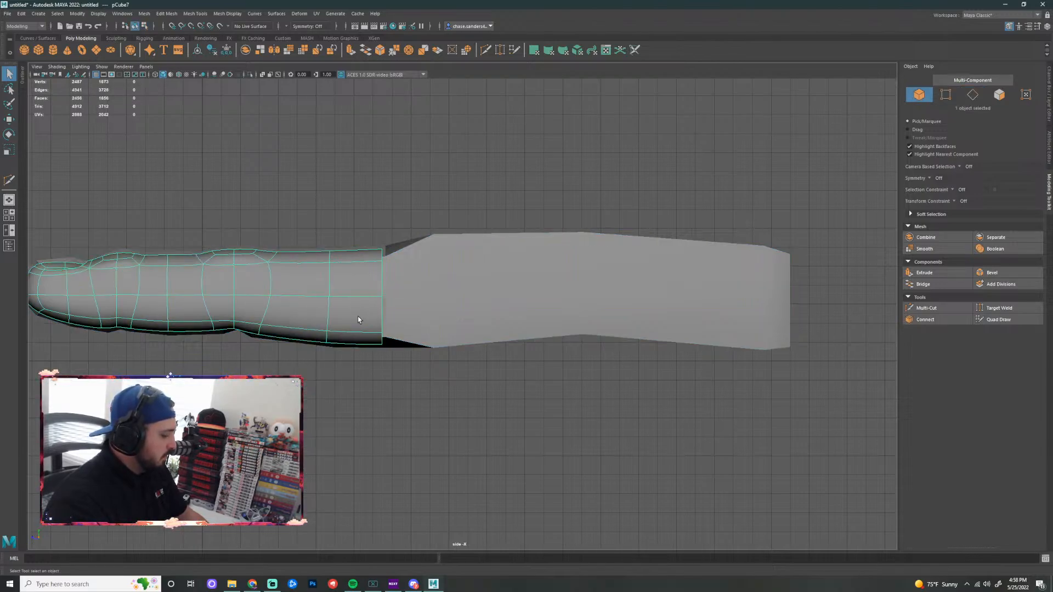
key("w")
left_click_drag(205, 222, 206, 33)
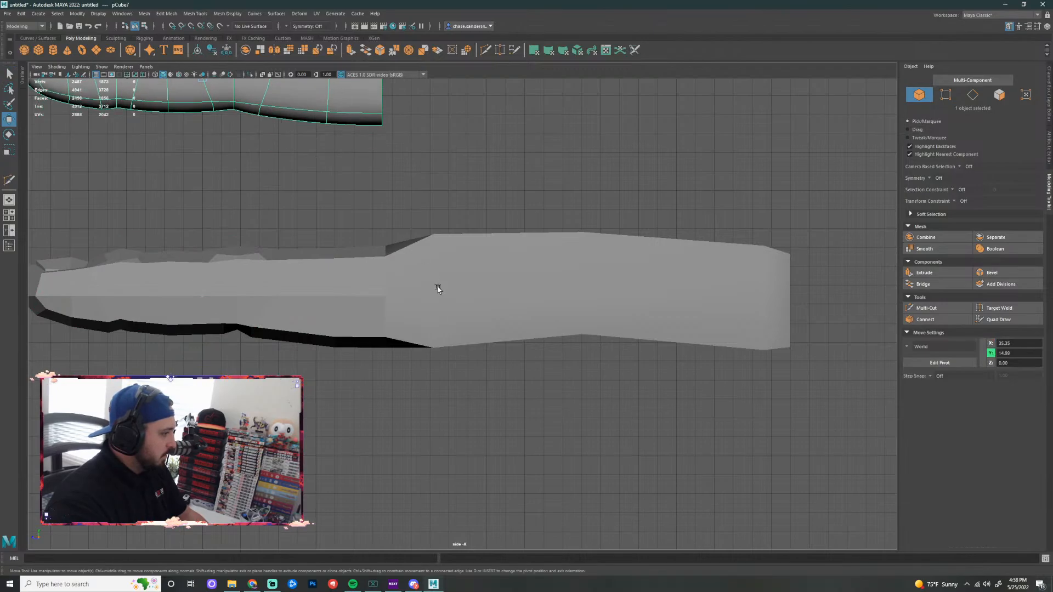
Select the hand's 12 upper vertices where the fingers join the palm and raise them slightly
left_click(434, 300)
right_click_drag(372, 280, 374, 219)
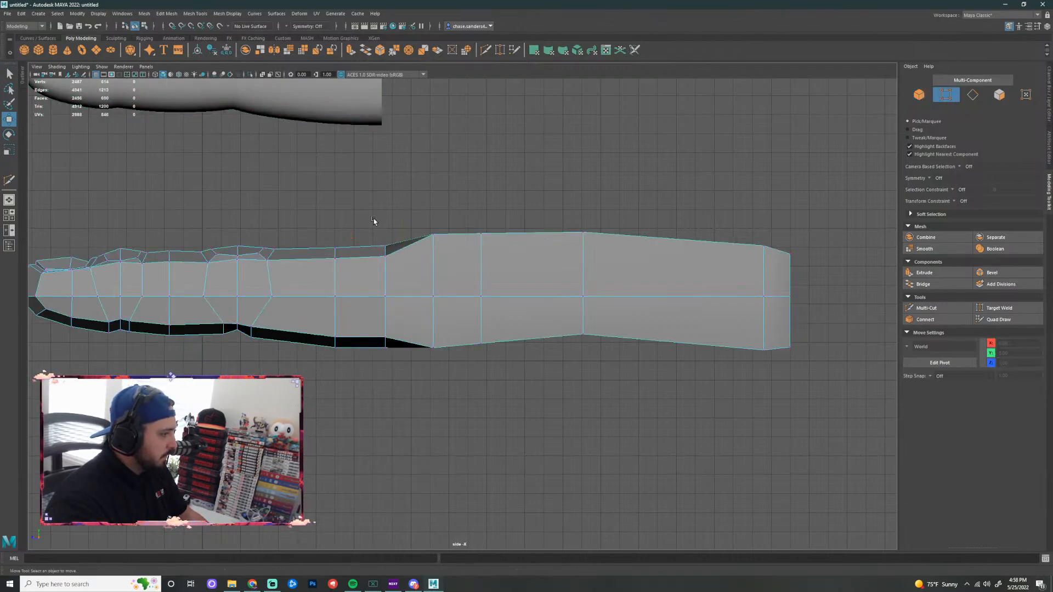
left_click_drag(397, 274, 397, 274)
left_click_drag(386, 176, 385, 169)
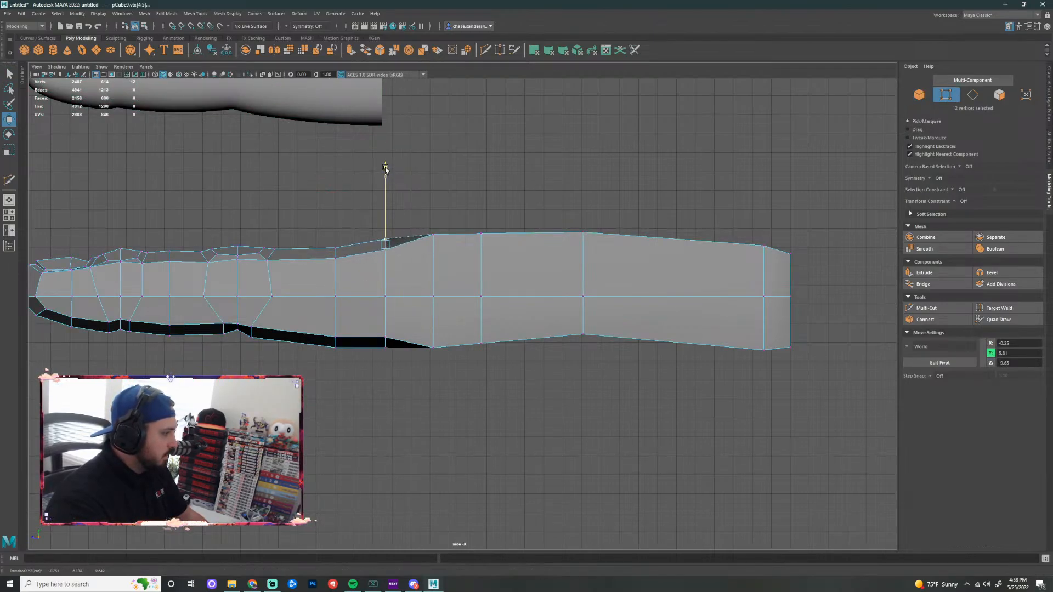
Slightly raise the 12 upper vertices one row in front of the finger joints, and lower the underside vertices of the palm's foremost loop
left_click_drag(311, 230, 353, 282)
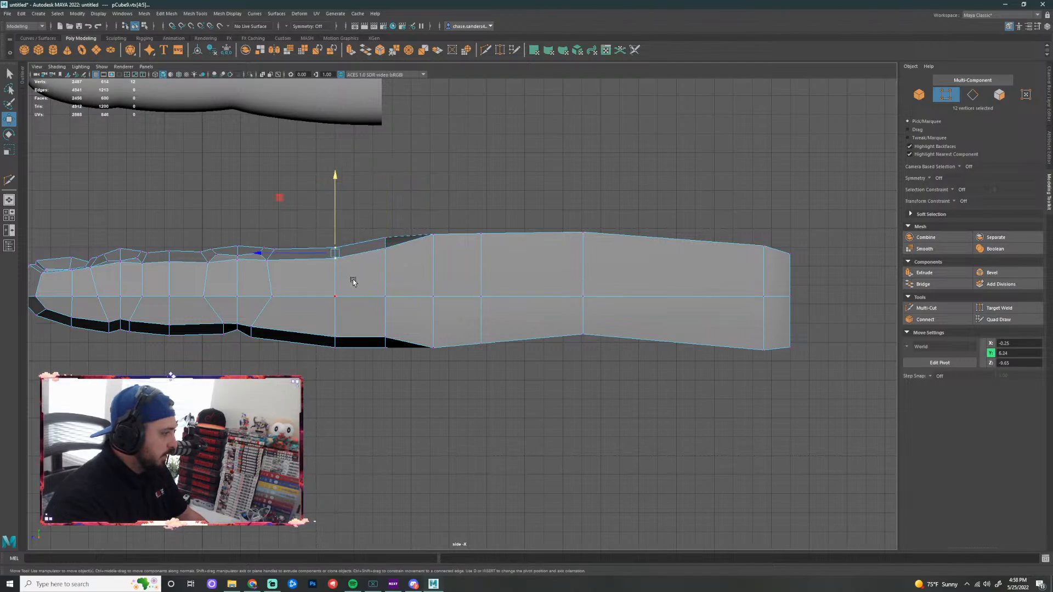
left_click_drag(334, 180, 335, 176)
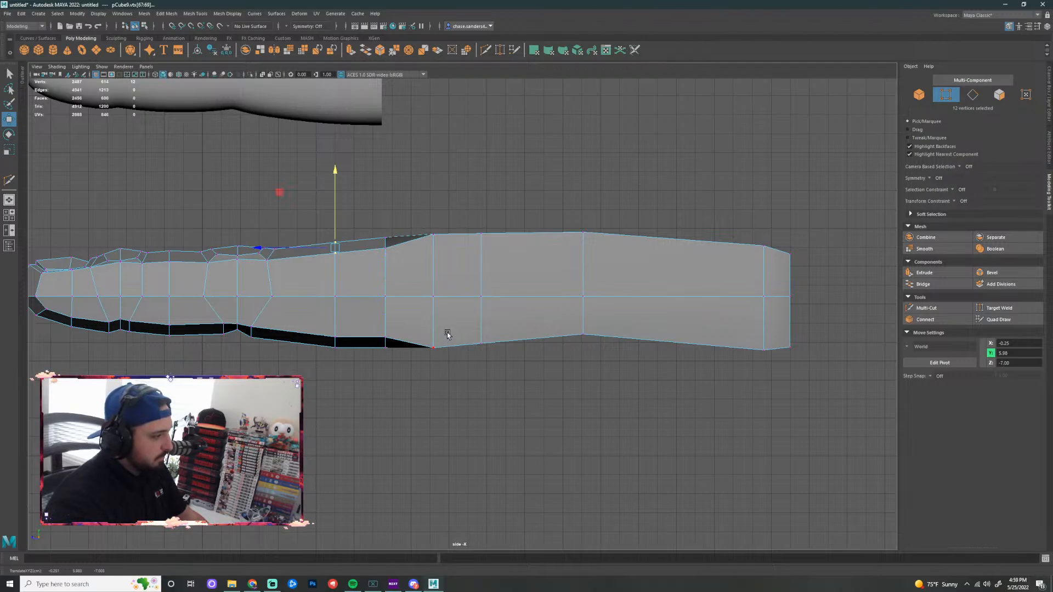
left_click_drag(447, 335, 403, 387)
left_click_drag(434, 273, 433, 280)
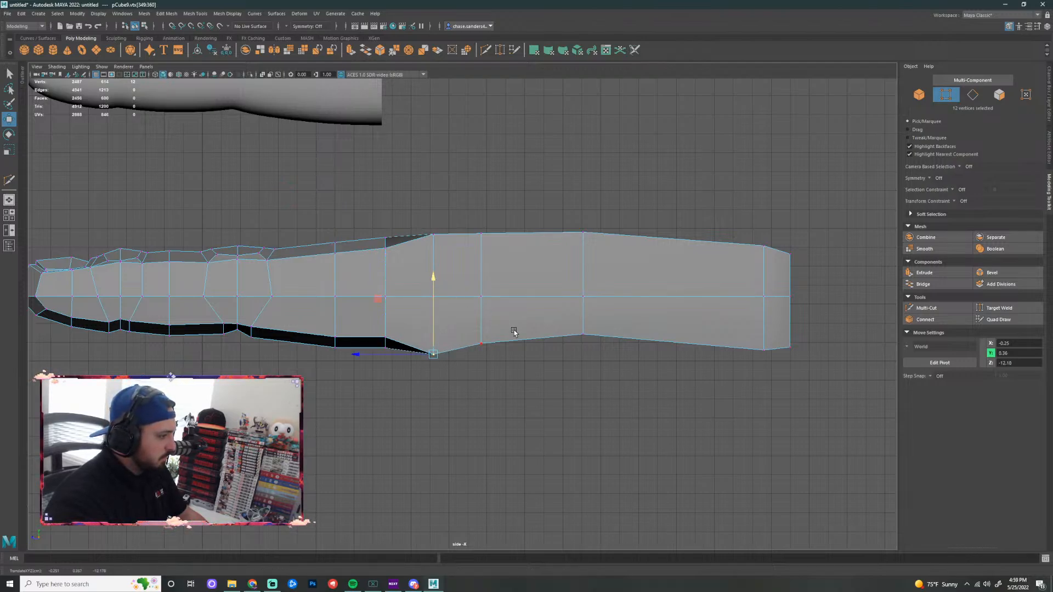
Slightly raise the underside vertices of the palm's second crosswise loop, and lower those of the mid-palm loop
left_click_drag(514, 332, 477, 357)
left_click_drag(482, 282, 483, 279)
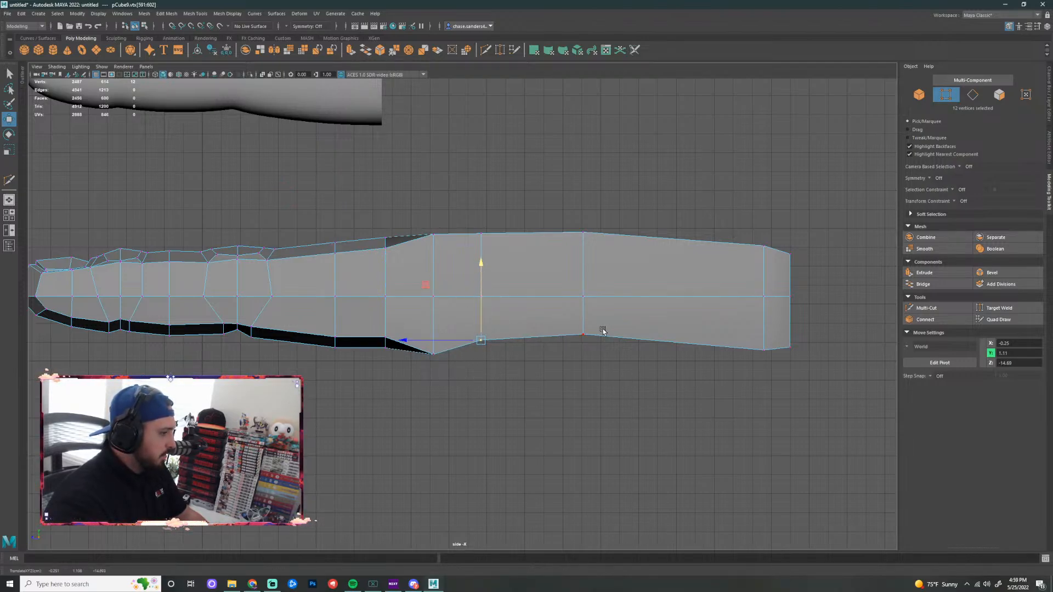
left_click_drag(603, 331, 557, 369)
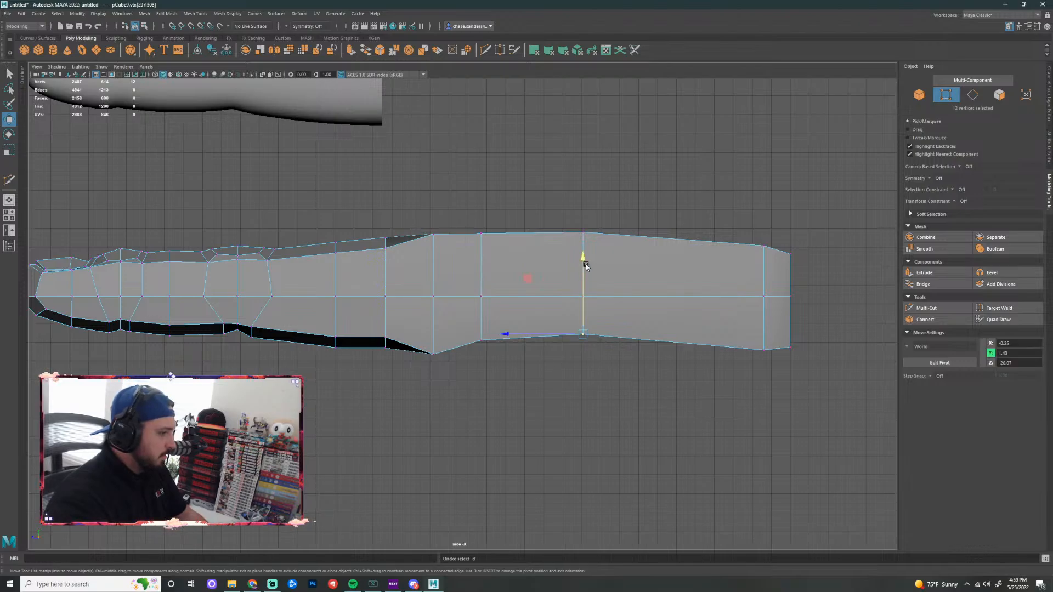
left_click_drag(583, 258, 582, 267)
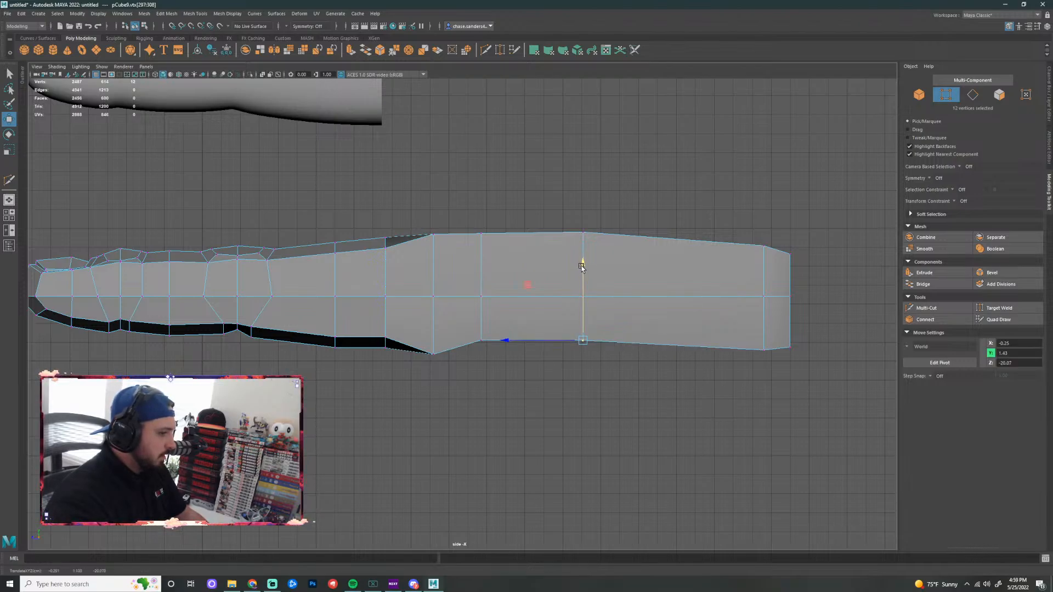
Insert a crosswise edge loop with Multi-Cut between the mid-palm loop and the loop near the wrist, and leave the tool
left_click(485, 51)
left_click(674, 294, "ctrl")
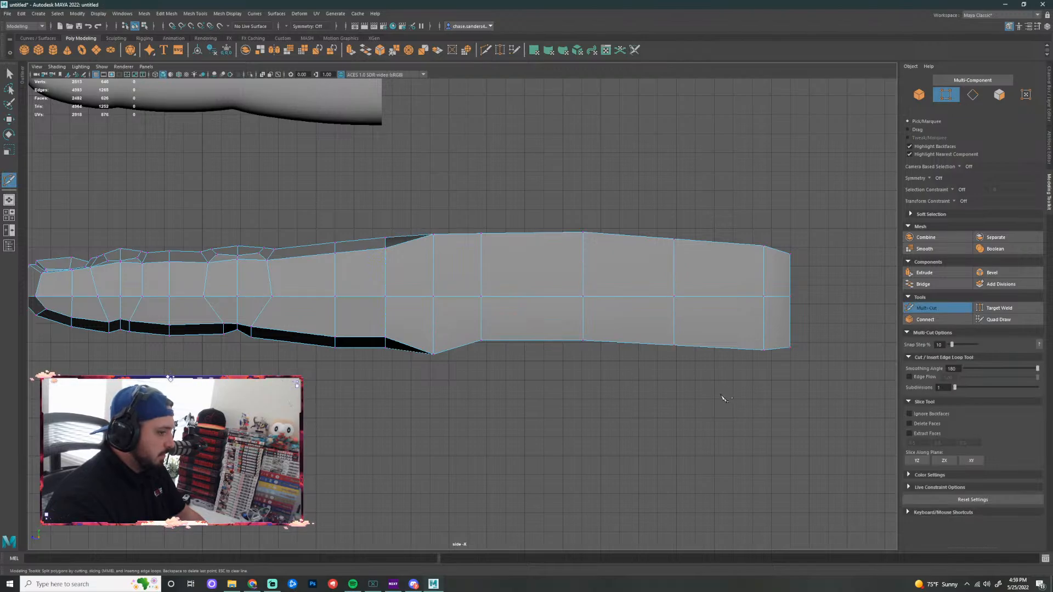
key("w")
Lower the underside vertices of the new loop, the mid-palm loop and the palm's second loop into a gentle curve
left_click_drag(704, 329, 654, 376)
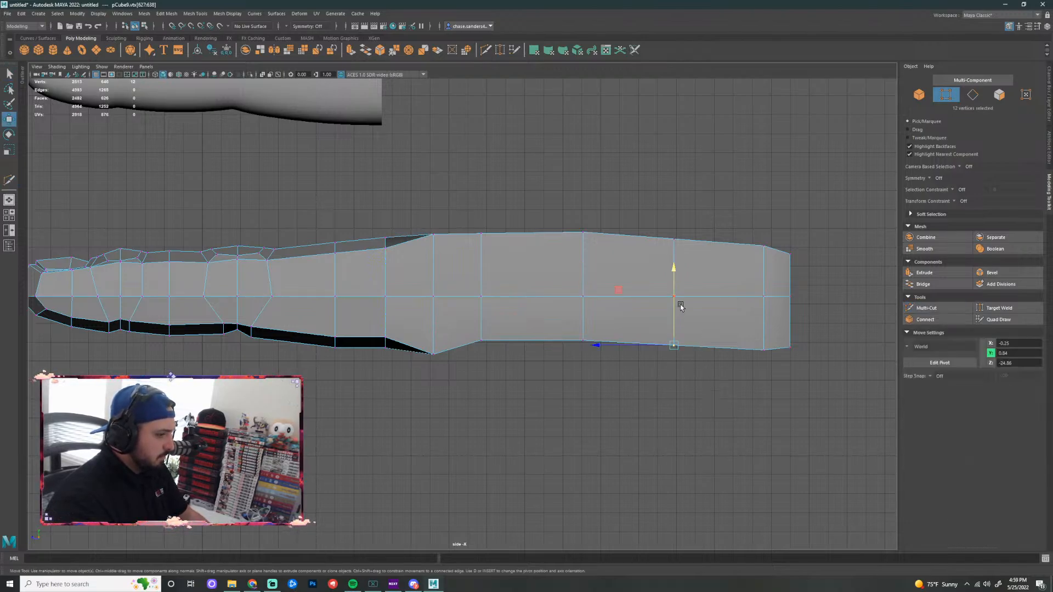
left_click_drag(674, 278, 674, 286)
left_click_drag(607, 322, 563, 352)
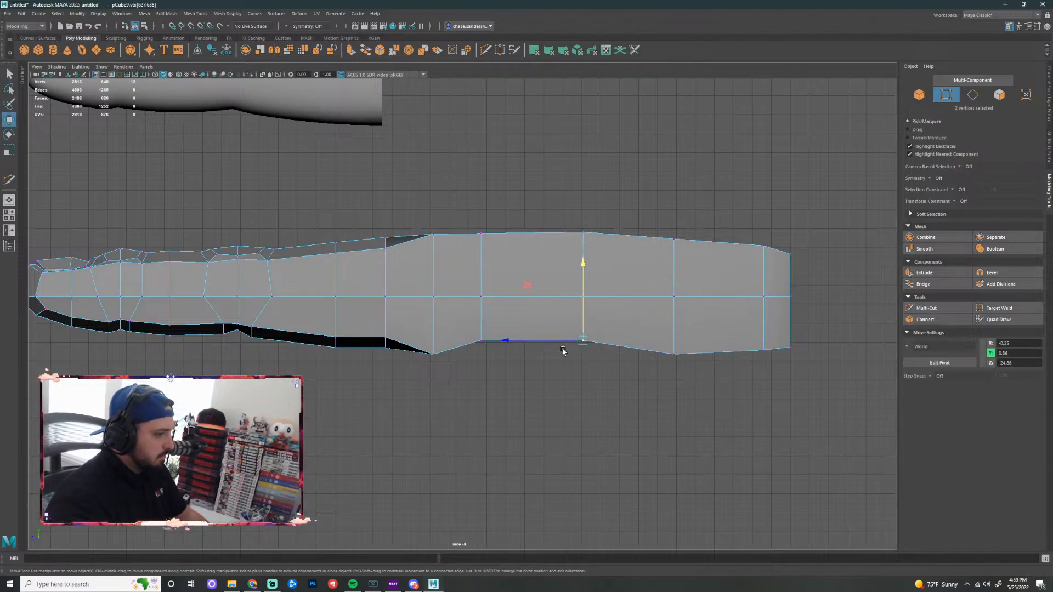
left_click_drag(485, 331, 473, 354)
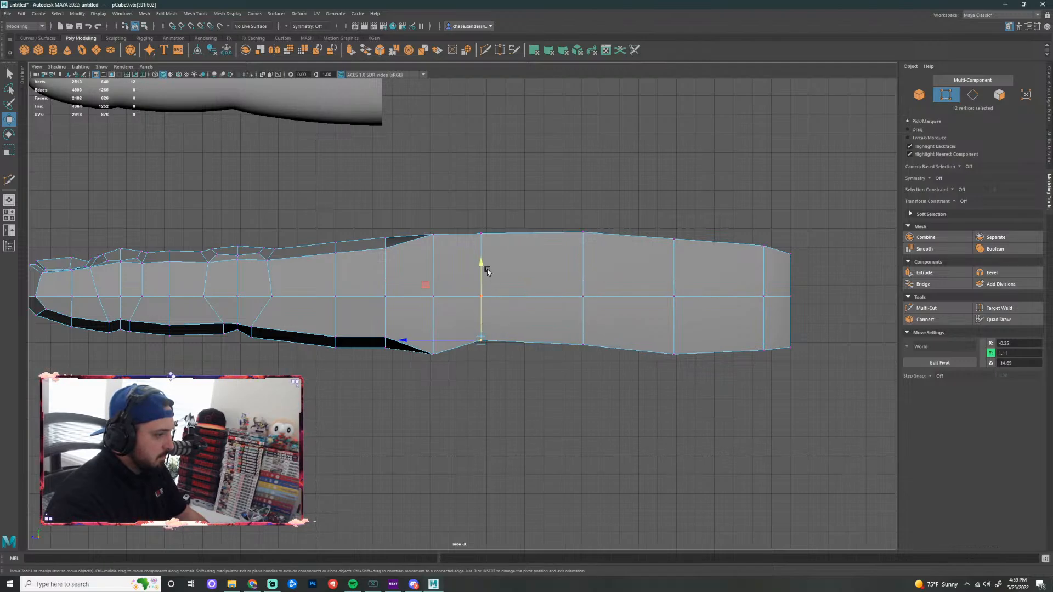
Arch the back of the palm by raising the upper vertices of the three middle loops and lowering the two rows at the wrist
left_click_drag(604, 213, 551, 253)
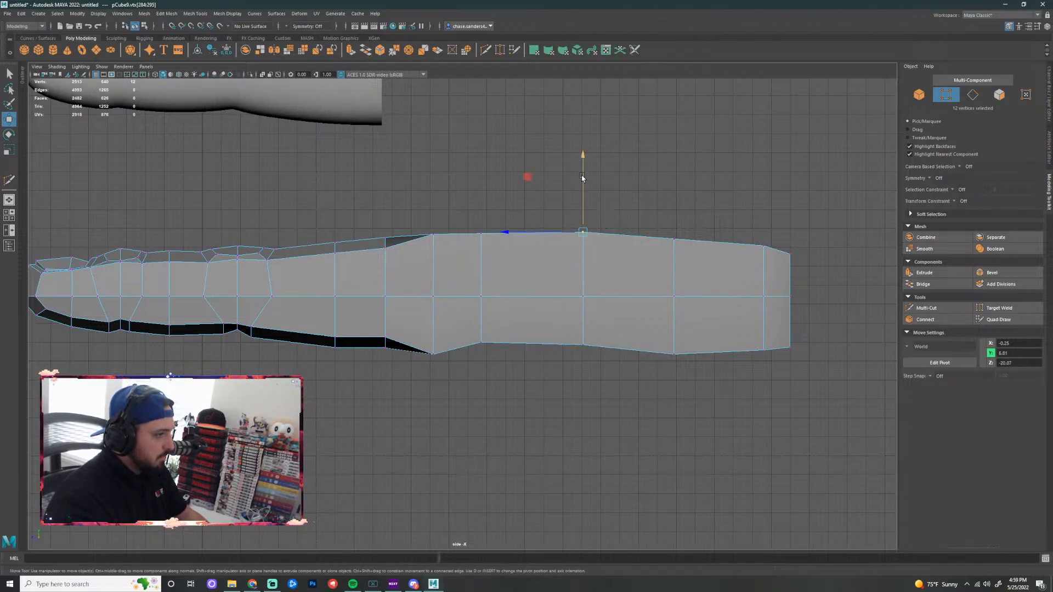
left_click_drag(507, 192, 470, 237)
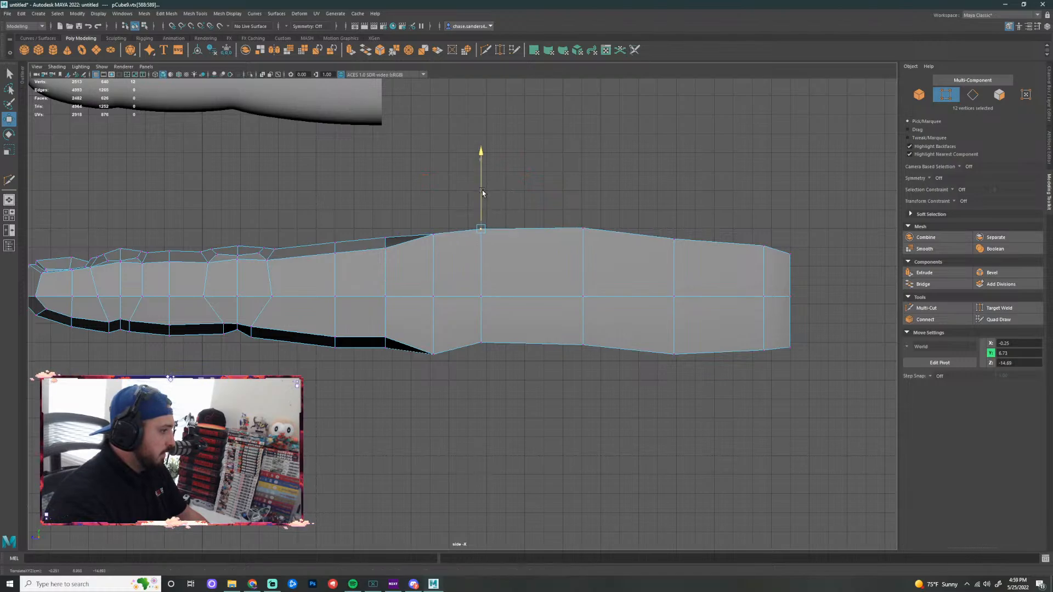
left_click_drag(702, 204, 653, 266)
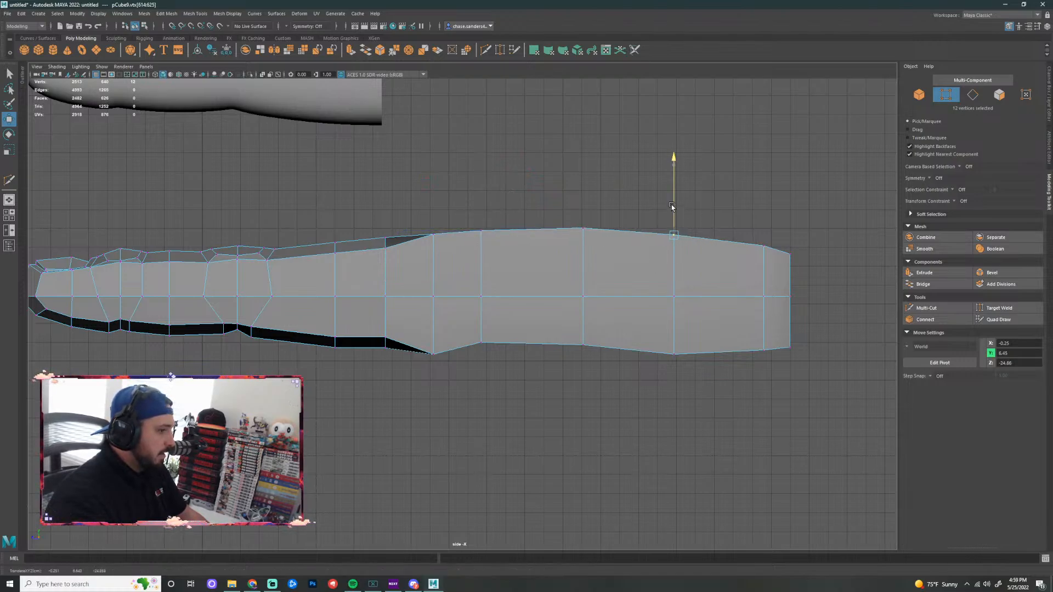
left_click_drag(776, 216, 747, 269)
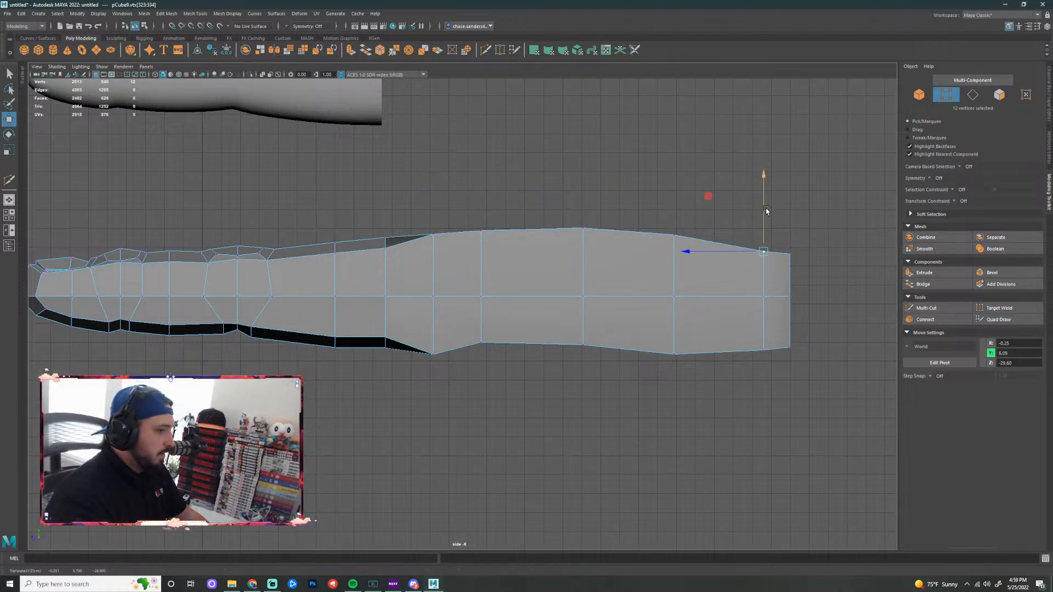
left_click_drag(816, 210, 783, 266)
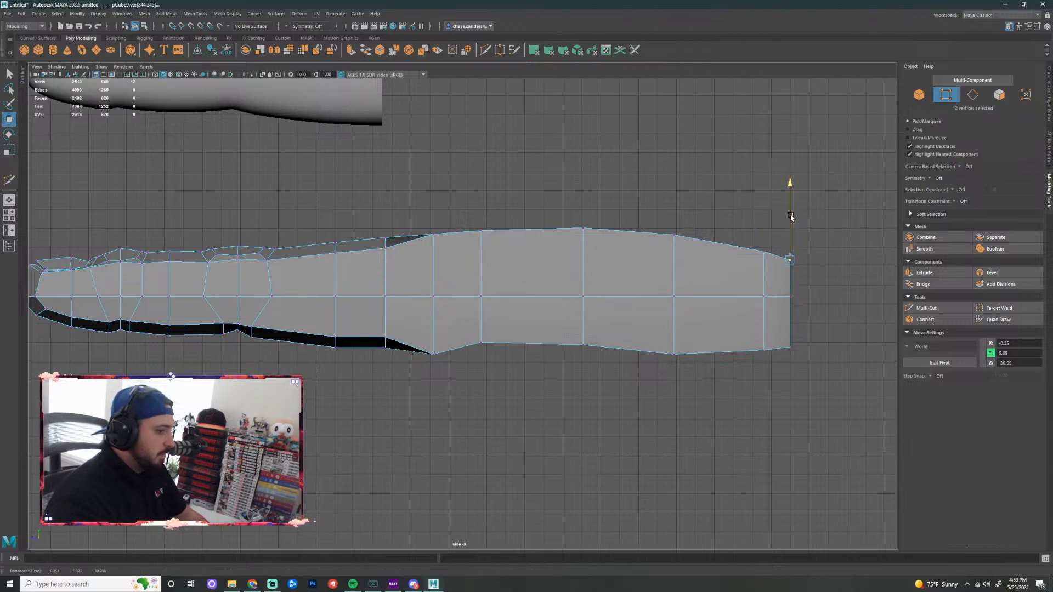
Raise the wrist end's underside vertices slightly, lower those of the loop next to it, and clear the selection
left_click_drag(827, 321, 779, 370)
left_click_drag(790, 301, 790, 285)
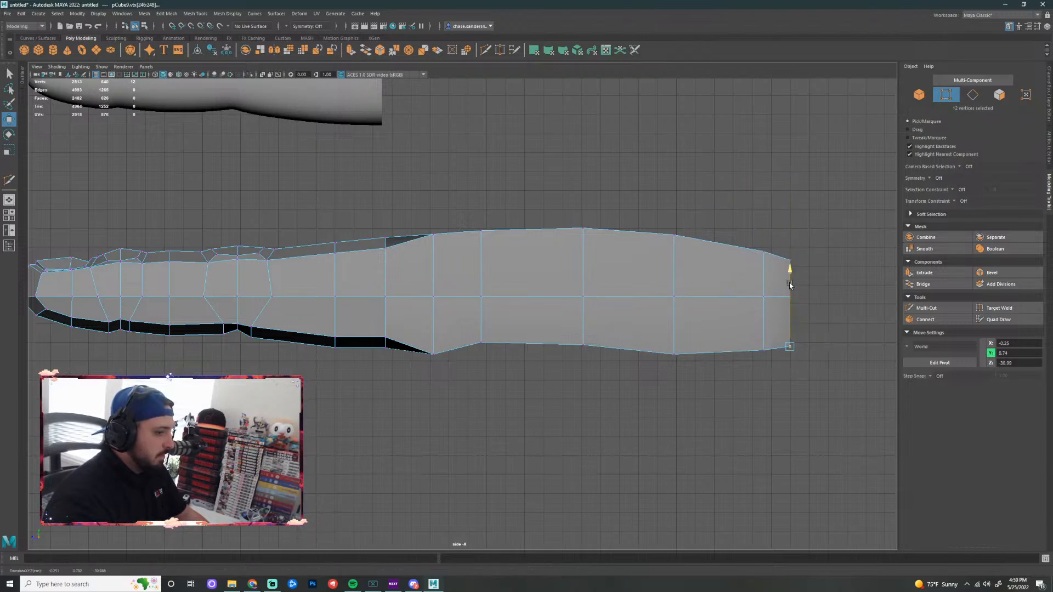
left_click_drag(775, 327, 746, 378)
left_click_drag(764, 296, 764, 301)
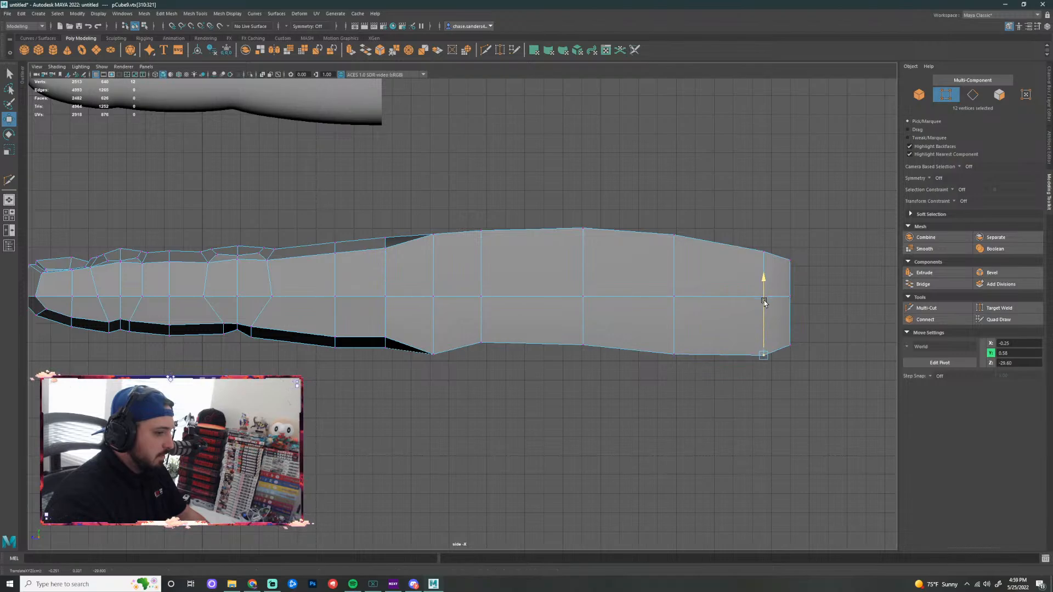
left_click(752, 459)
Preview the hand smoothed in the perspective view, return to object mode, and examine its shape from all sides
key("space")
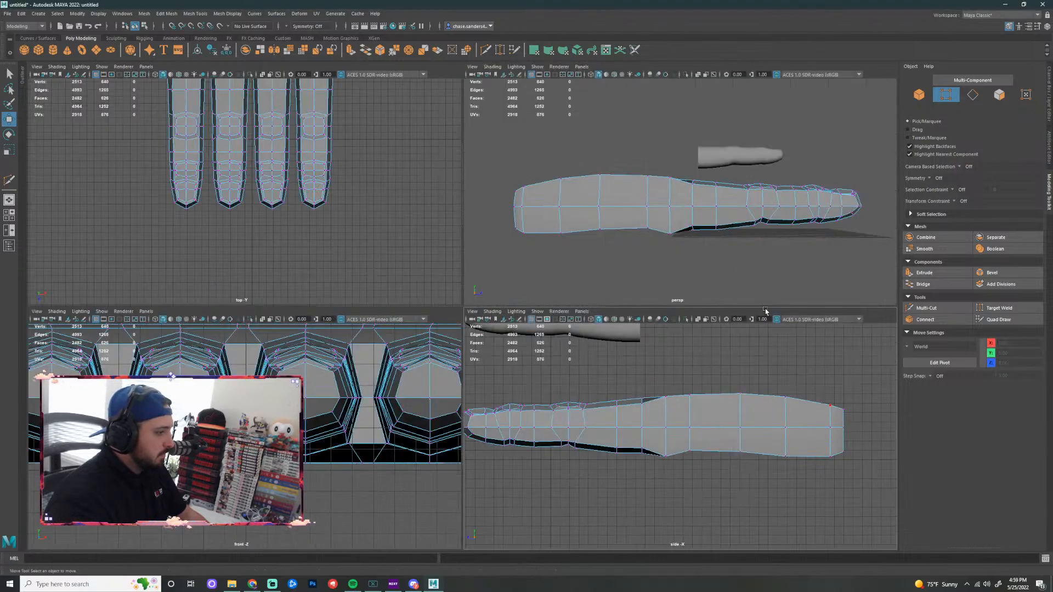
key("space")
left_click_drag(699, 282, 664, 442, "alt")
key("3")
right_click_drag(489, 318, 528, 301)
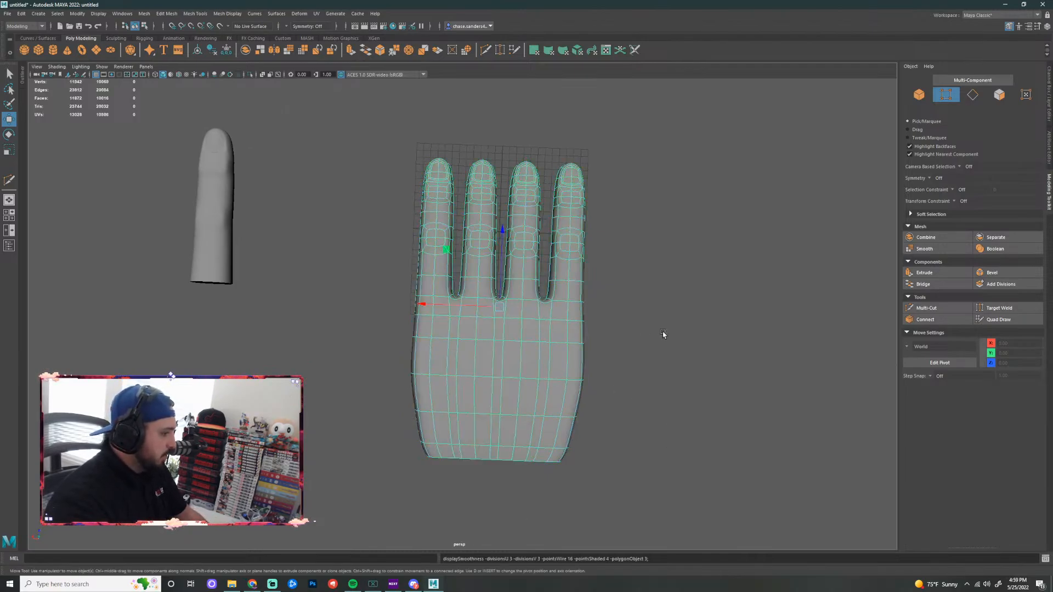
left_click(663, 334)
scroll(660, 347, "up", 2)
left_click_drag(661, 347, 286, 346, "alt")
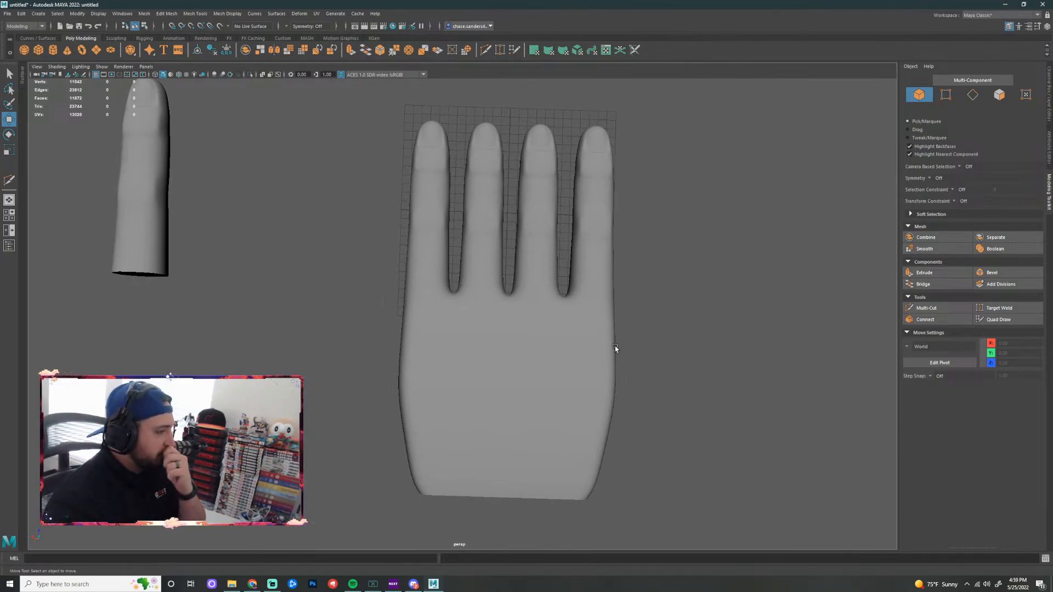
Turn off the hand's smooth preview and inspect the low-poly mesh
left_click(575, 241)
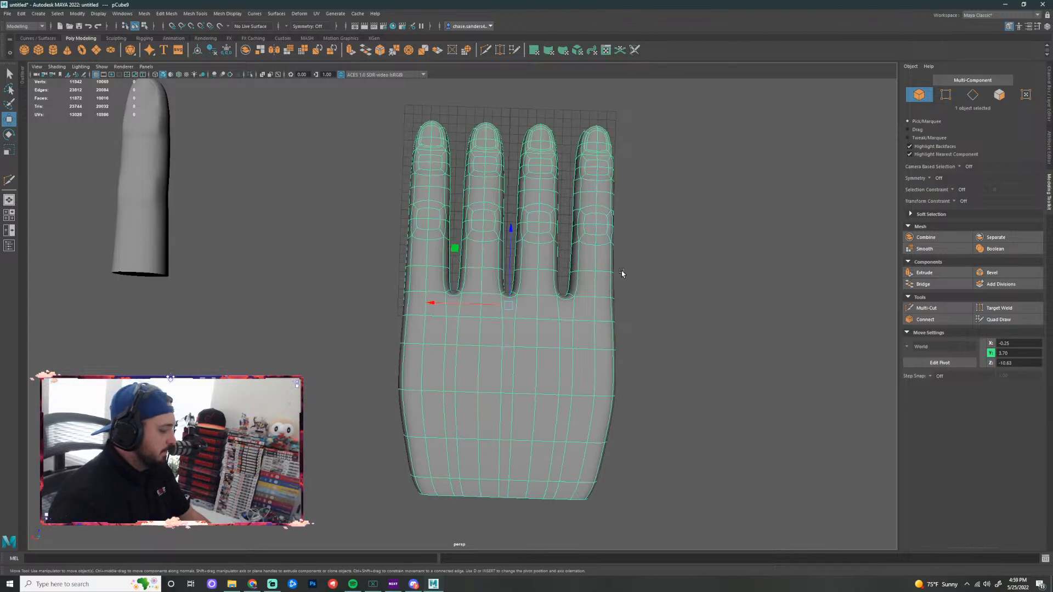
key("1")
left_click(666, 299)
scroll(666, 299, "down", 5)
left_click_drag(666, 300, 419, 272, "alt")
Harden all edges of the hand mesh and deselect it
left_click(450, 327)
scroll(510, 347, "up", 5)
left_click_drag(606, 263, 648, 369, "alt")
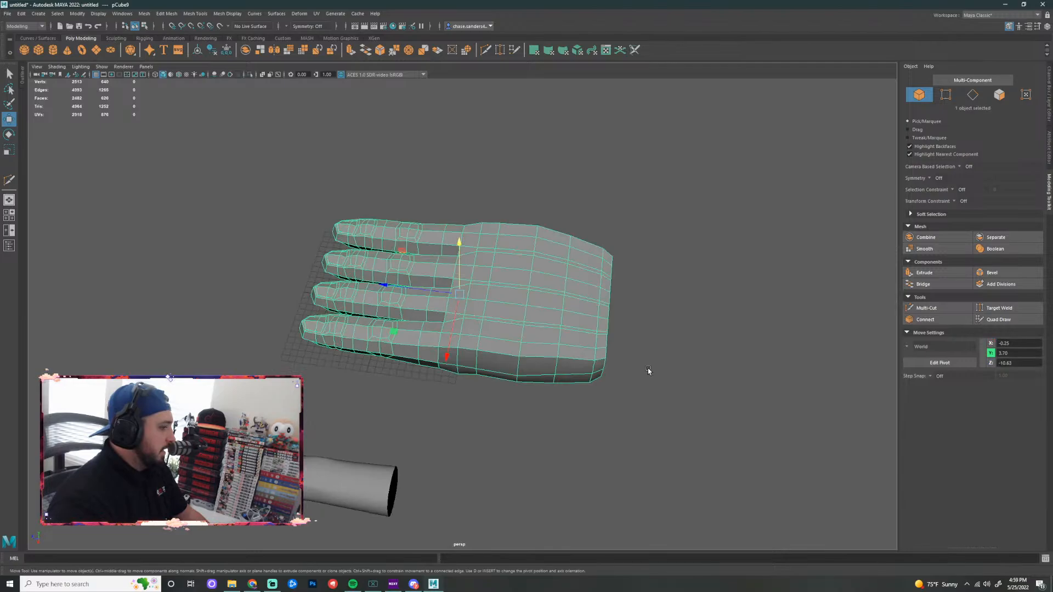
left_click(233, 14)
left_click(240, 77)
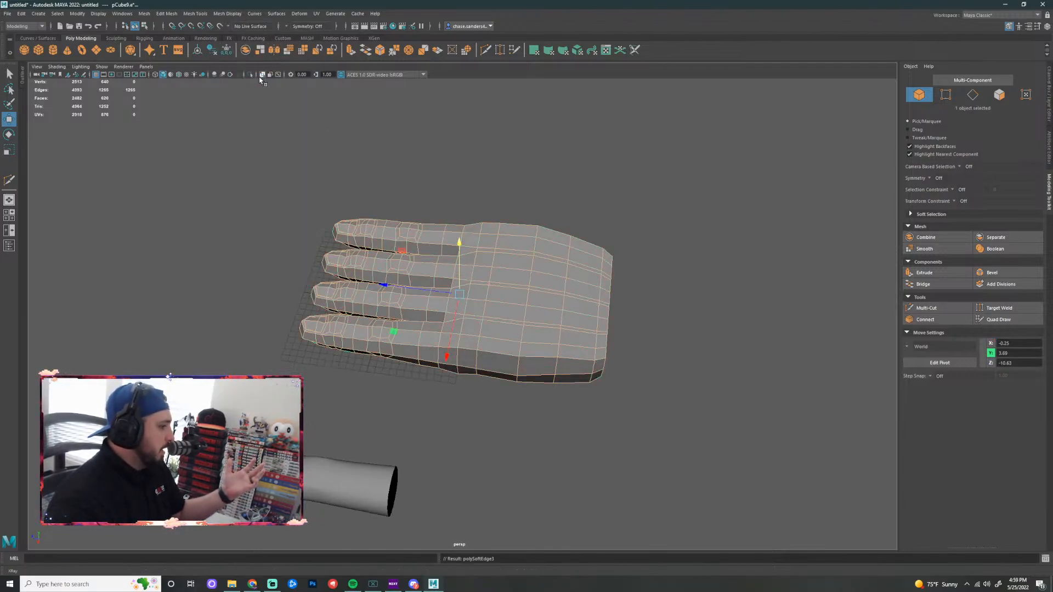
left_click(586, 206)
Turn off the smooth preview on the separate finger and compare it with the hand from the front and above
scroll(603, 202, "up", 2)
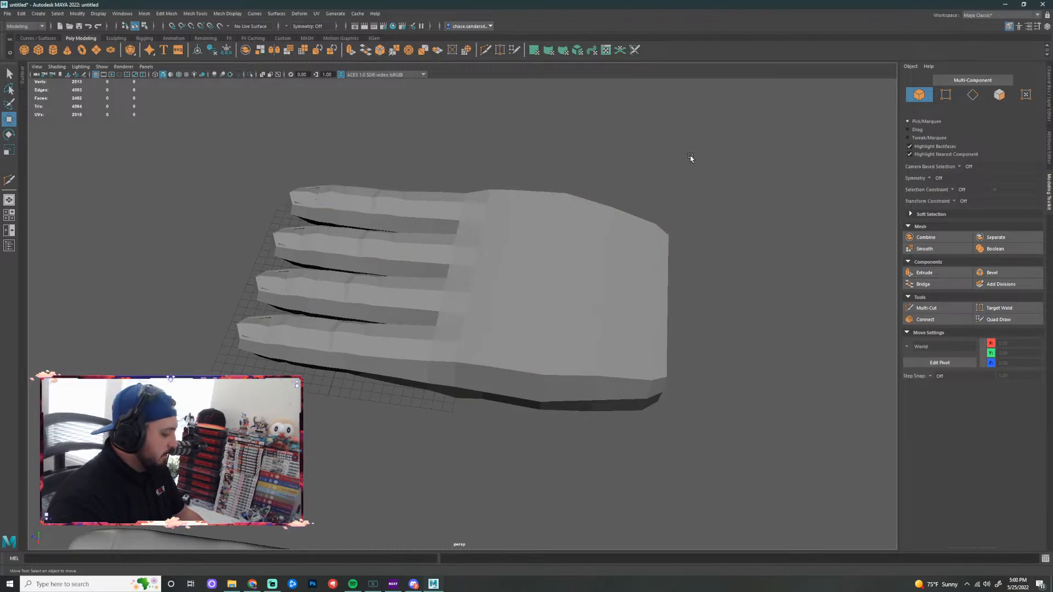
left_click_drag(691, 157, 361, 134, "alt")
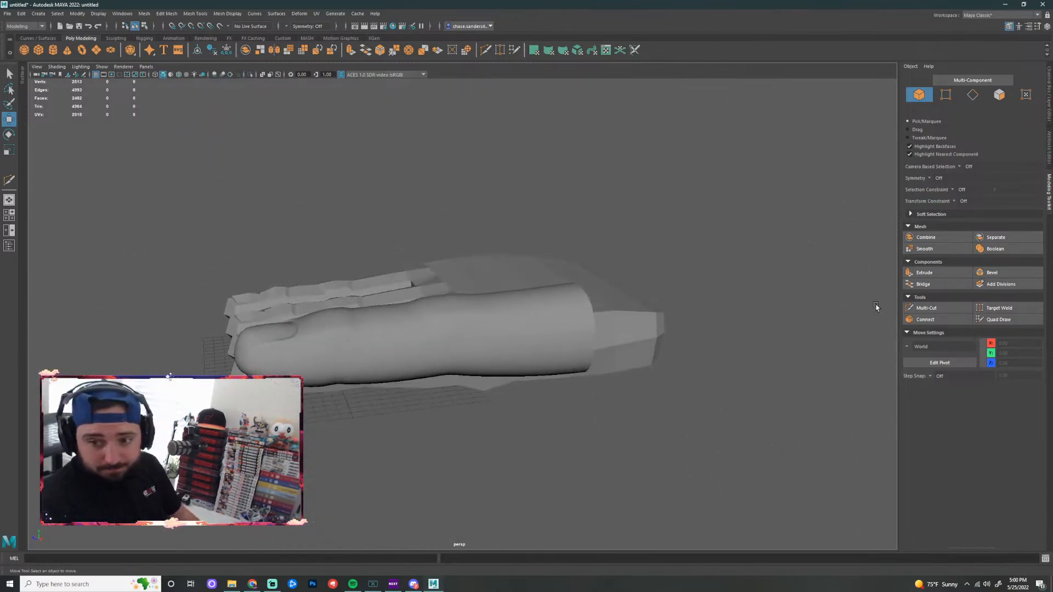
left_click(537, 326)
key("1")
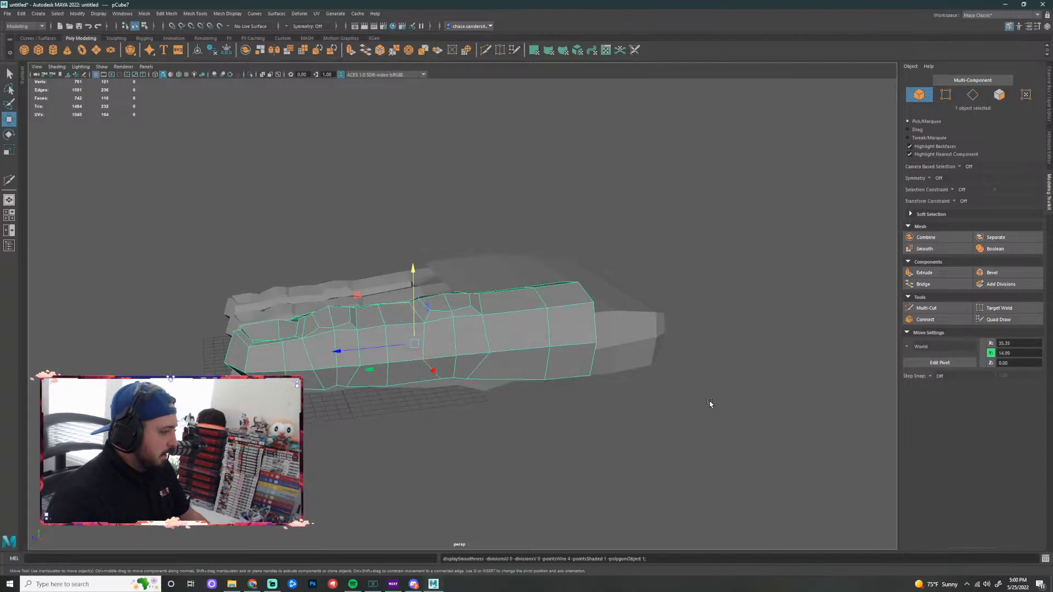
left_click(711, 403)
scroll(649, 384, "up", 2)
left_click_drag(592, 384, 694, 379, "alt")
scroll(584, 347, "down", 3)
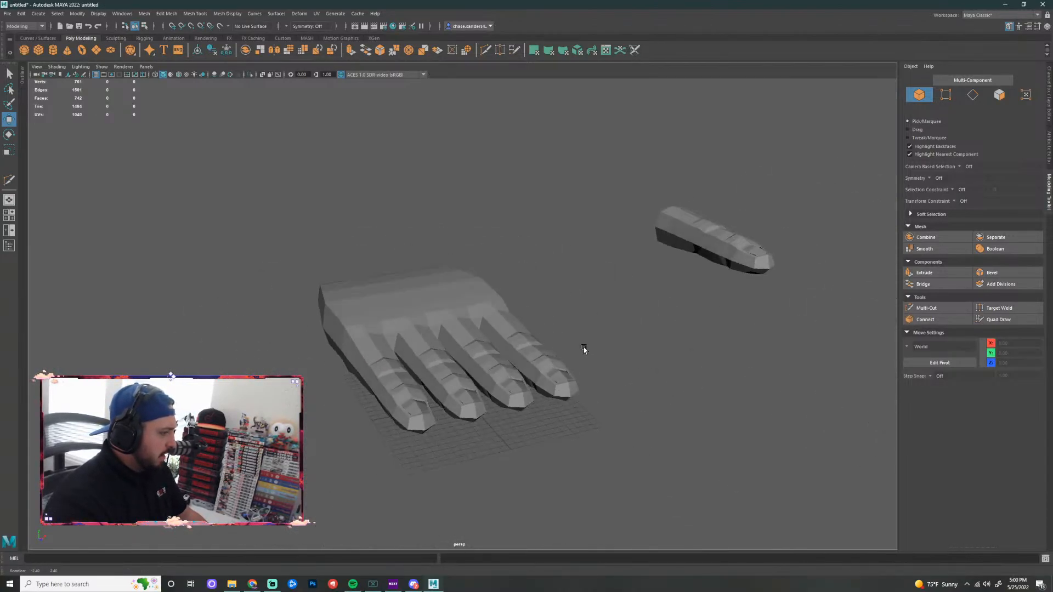
left_click_drag(584, 347, 741, 393, "alt")
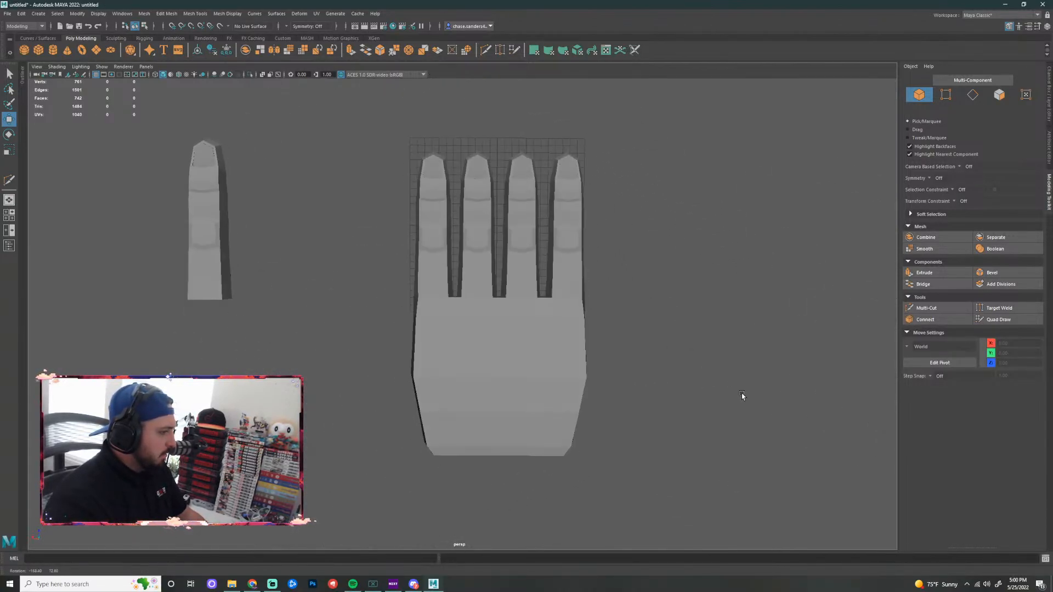
Move the hand forward and snap its pivot to the world origin at 0, 0, 0
left_click(570, 330)
left_click_drag(500, 232, 511, 215)
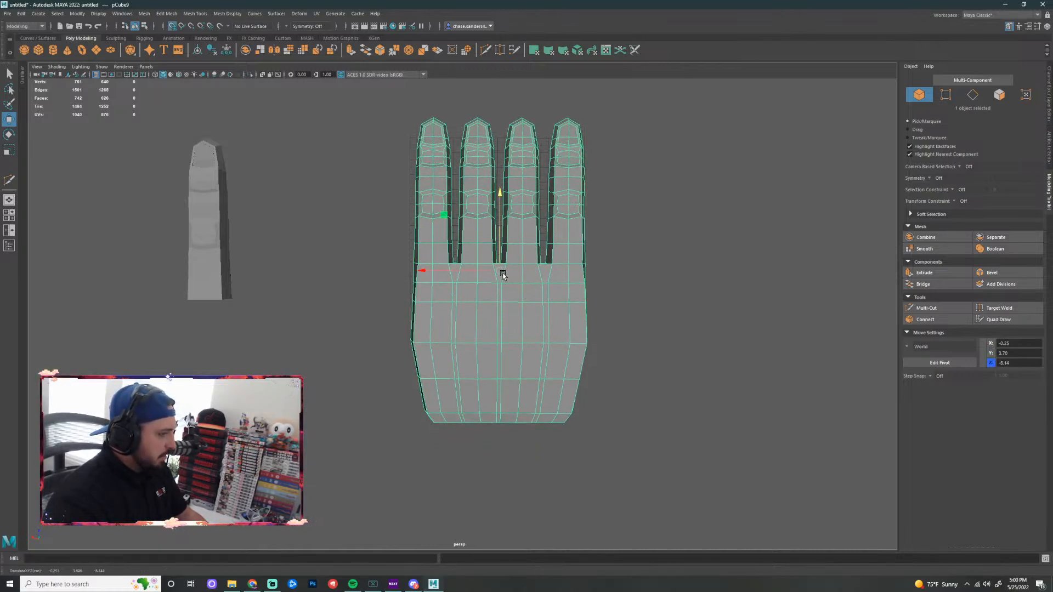
left_click_drag(503, 275, 498, 228)
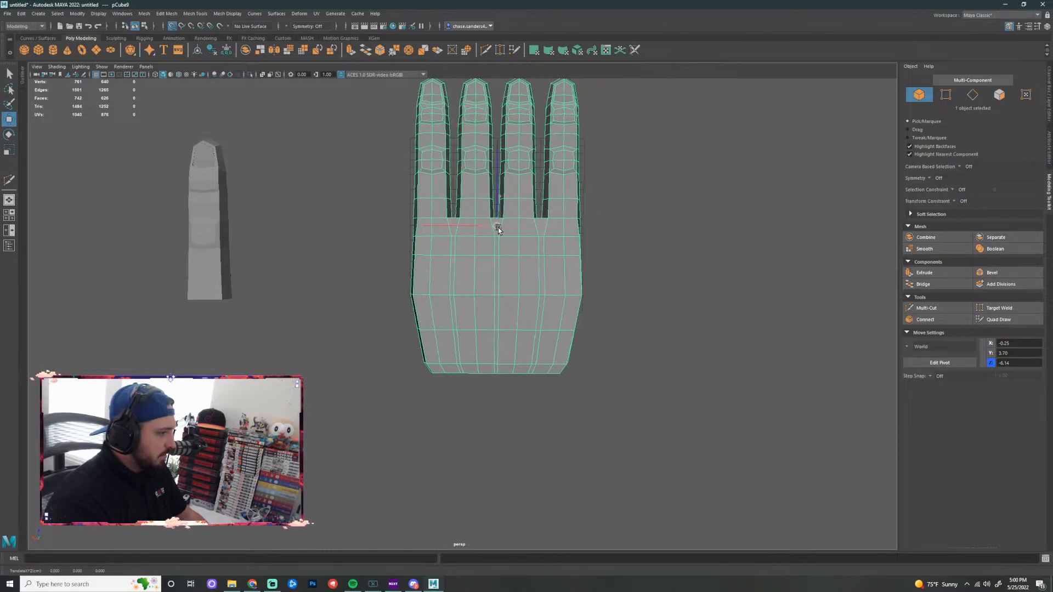
left_click(640, 216)
Raise the whole hand straight up so it sits above the grid
scroll(603, 286, "down", 3)
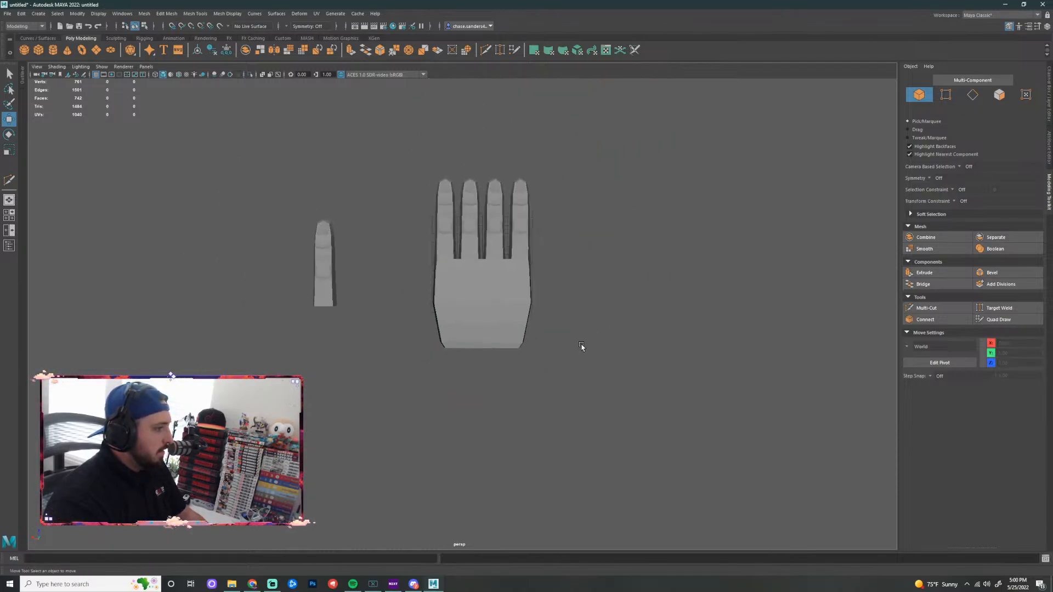
left_click_drag(581, 348, 737, 294, "alt")
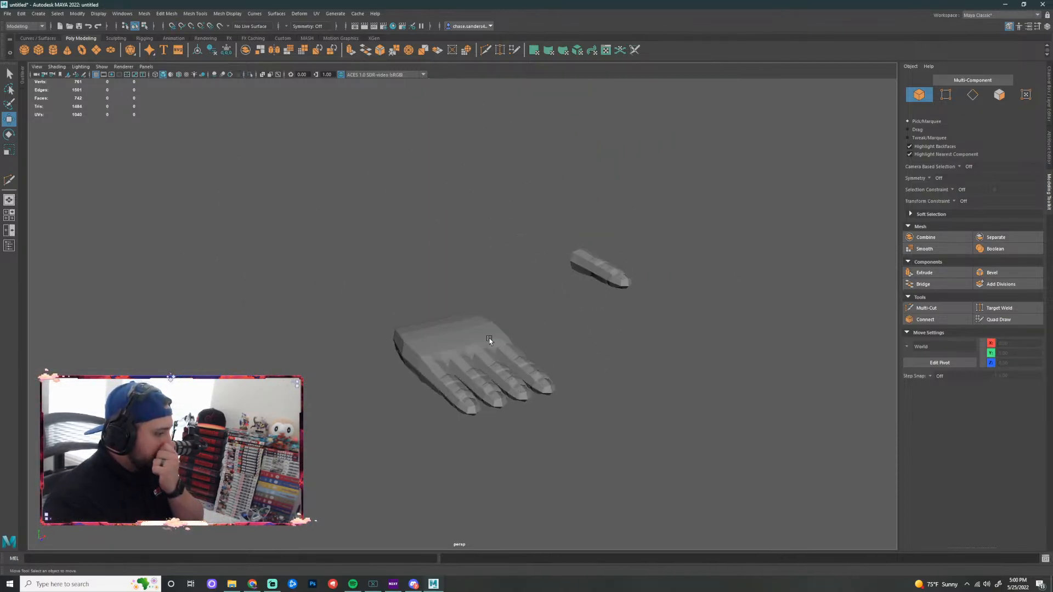
left_click(491, 341)
scroll(525, 343, "up", 4)
left_click_drag(542, 356, 631, 307, "alt")
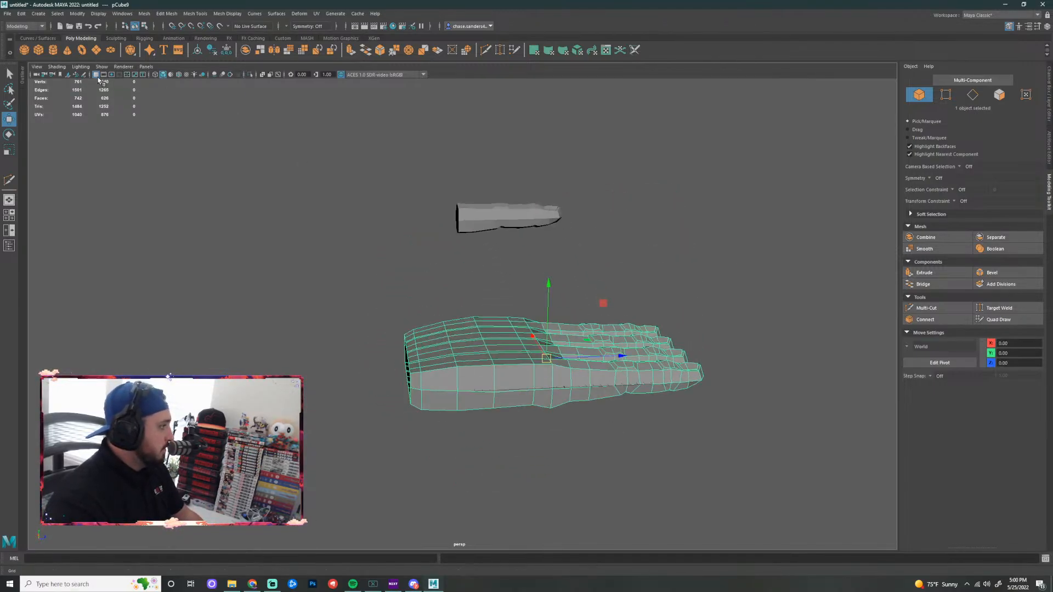
left_click_drag(462, 266, 475, 228, "alt")
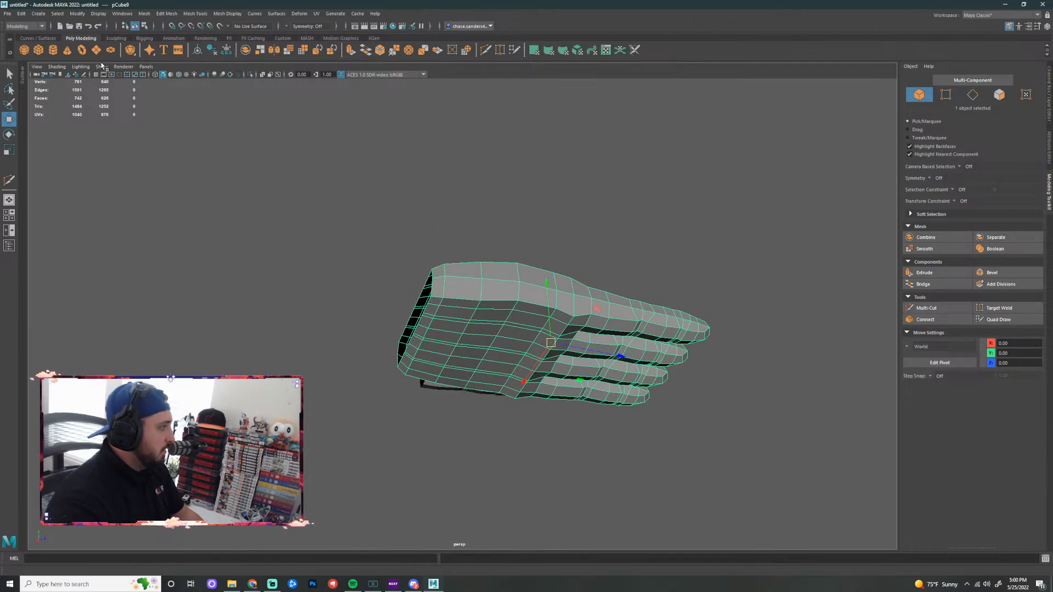
left_click_drag(548, 288, 543, 225)
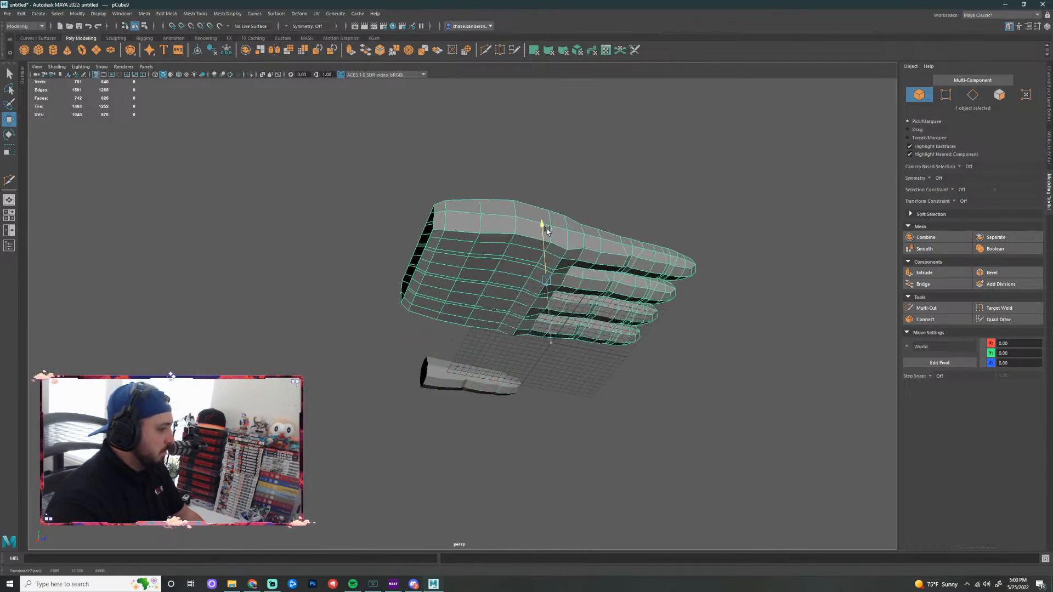
left_click(657, 182)
Lower the hand slightly, and move the separate finger straight down beside it to a height of about 10.8
left_click_drag(658, 182, 715, 247, "alt")
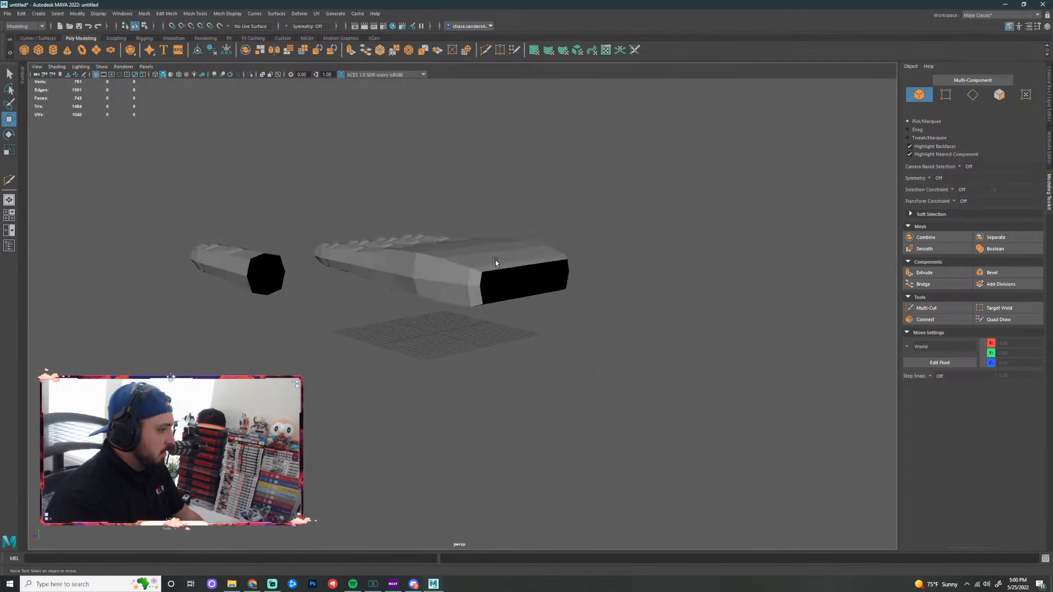
left_click(495, 260)
left_click_drag(436, 180, 436, 193)
left_click(571, 193)
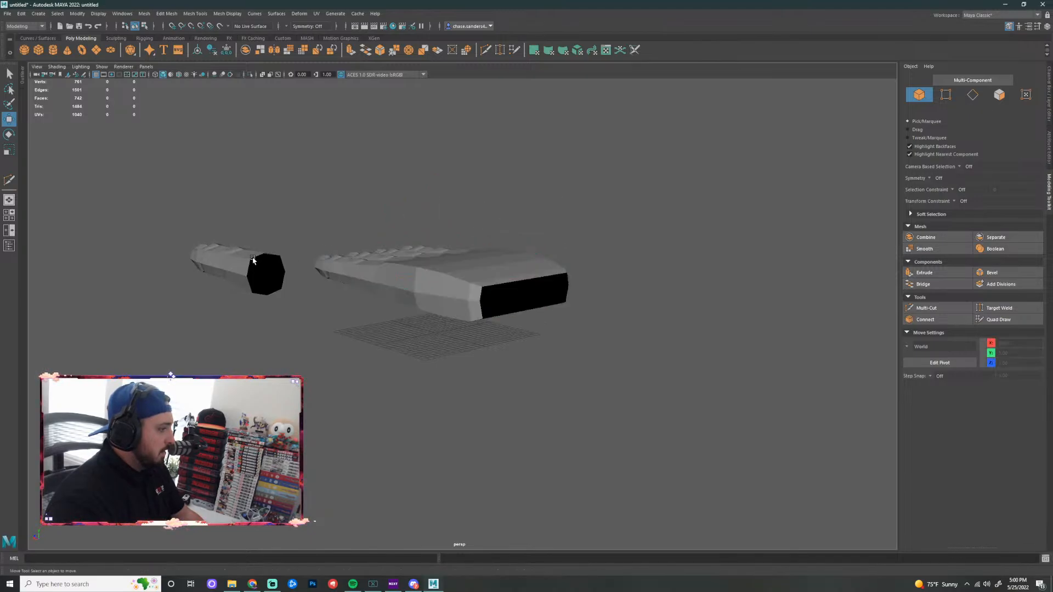
left_click(263, 262)
left_click_drag(226, 194, 227, 237)
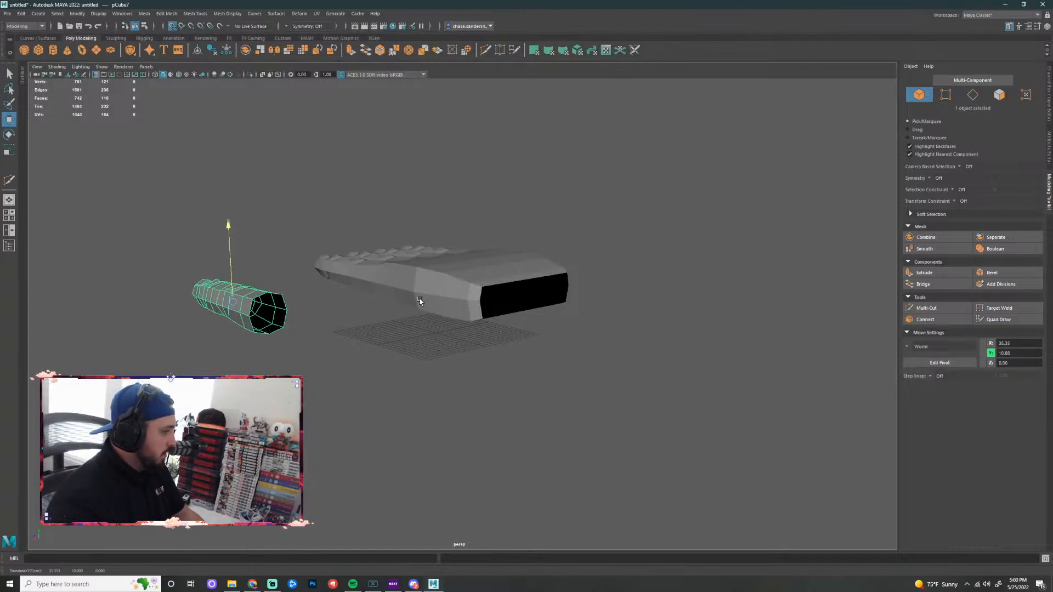
Compare the hand and the separate finger from above and from the front, selecting each of them in turn
left_click(579, 226)
left_click_drag(595, 223, 561, 267, "alt")
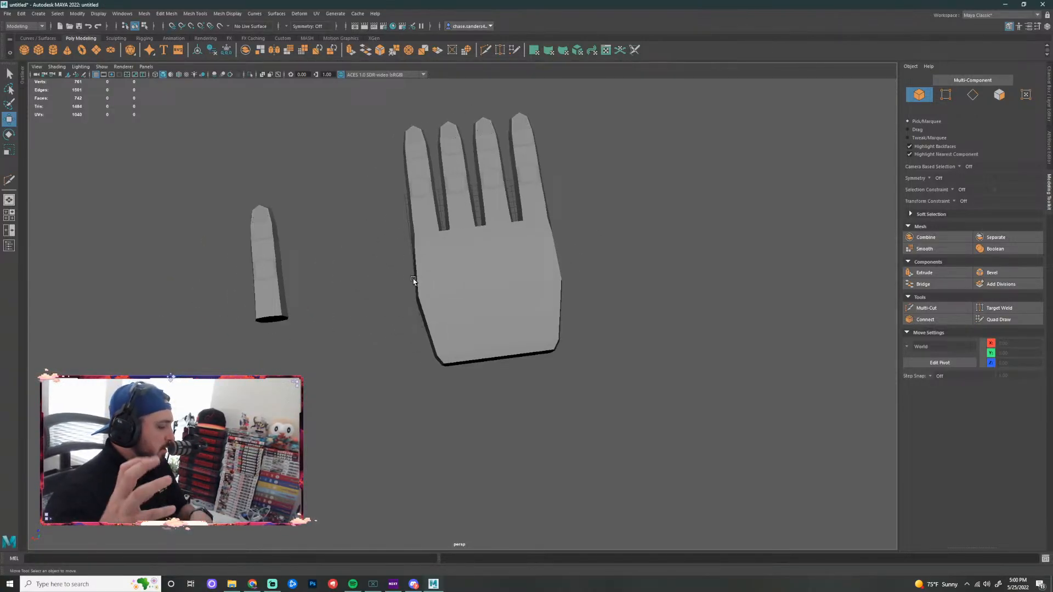
left_click(497, 270)
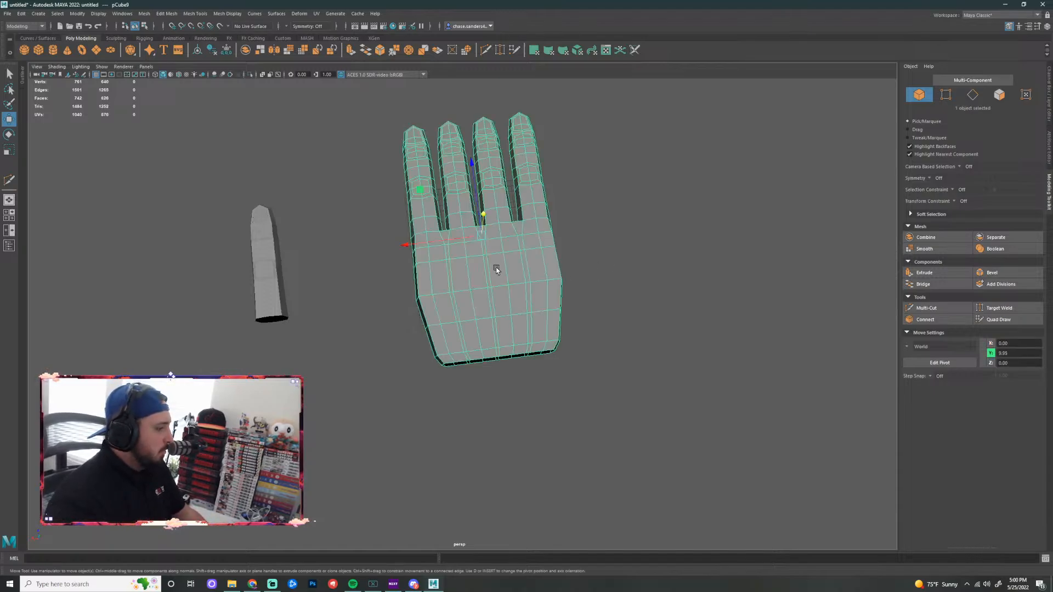
left_click_drag(652, 379, 679, 331, "alt")
left_click(643, 331)
Switch to Chrome and open the University of Utah website, utah.edu, in a new tab
mouse_move(254, 588)
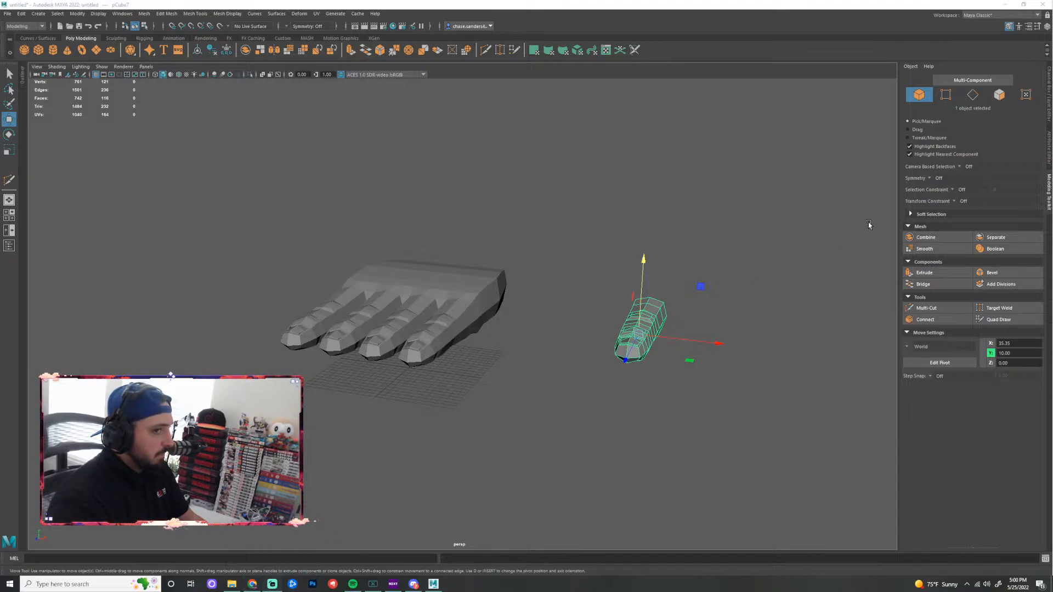
left_click(252, 584)
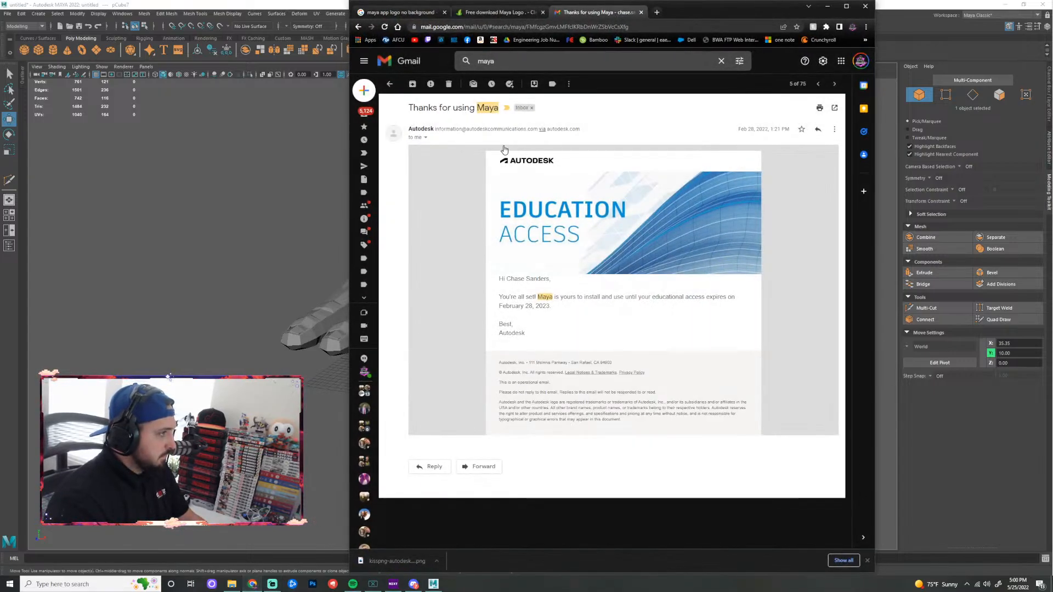
left_click(656, 13)
type("utah.ed")
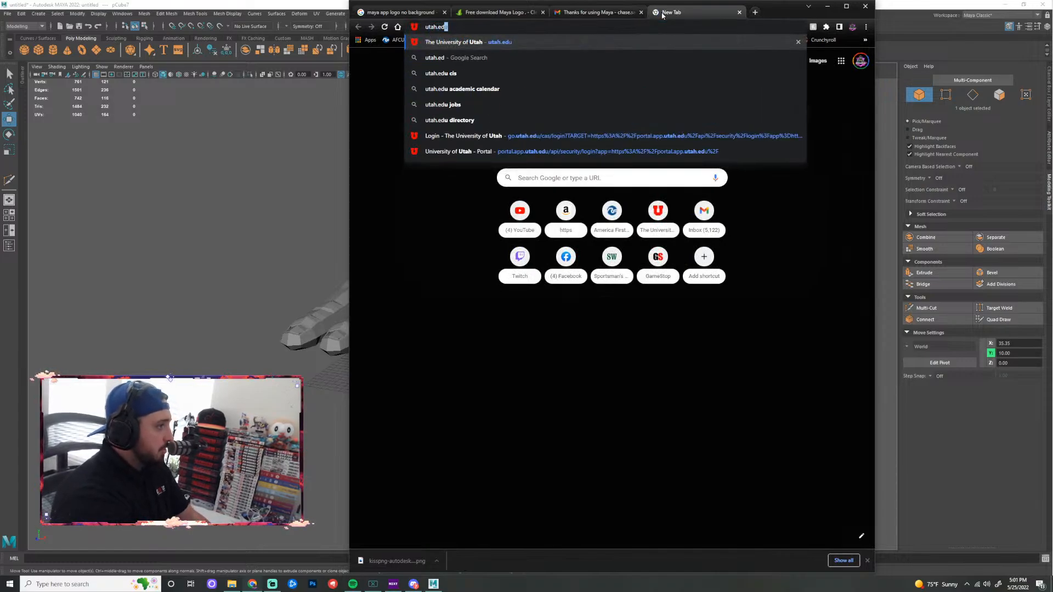
key("Return")
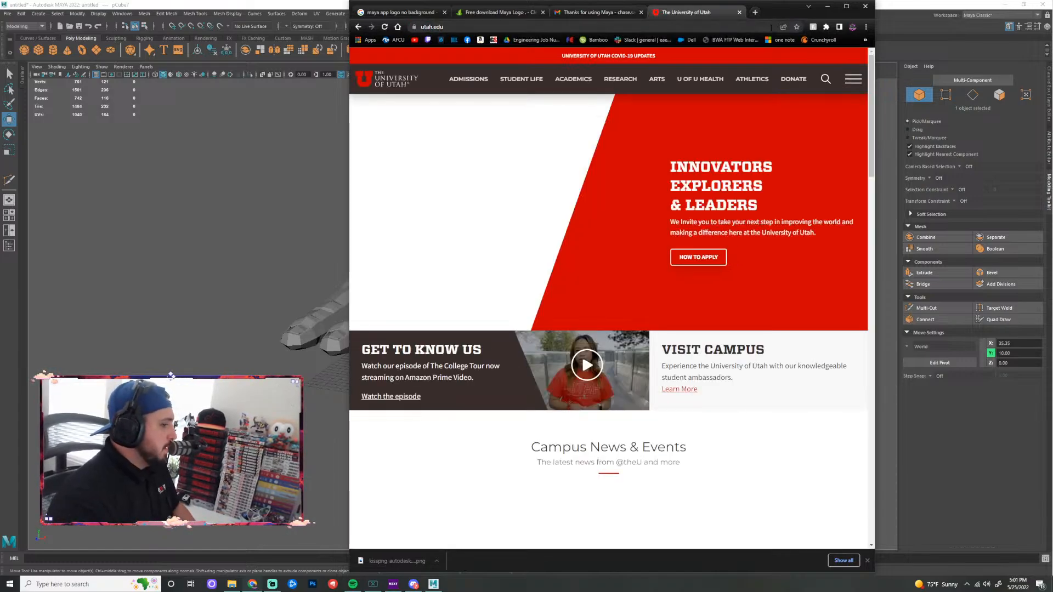
Open the CIS quick link and log in with the saved credentials, authenticating with a Duo push
left_click(854, 78)
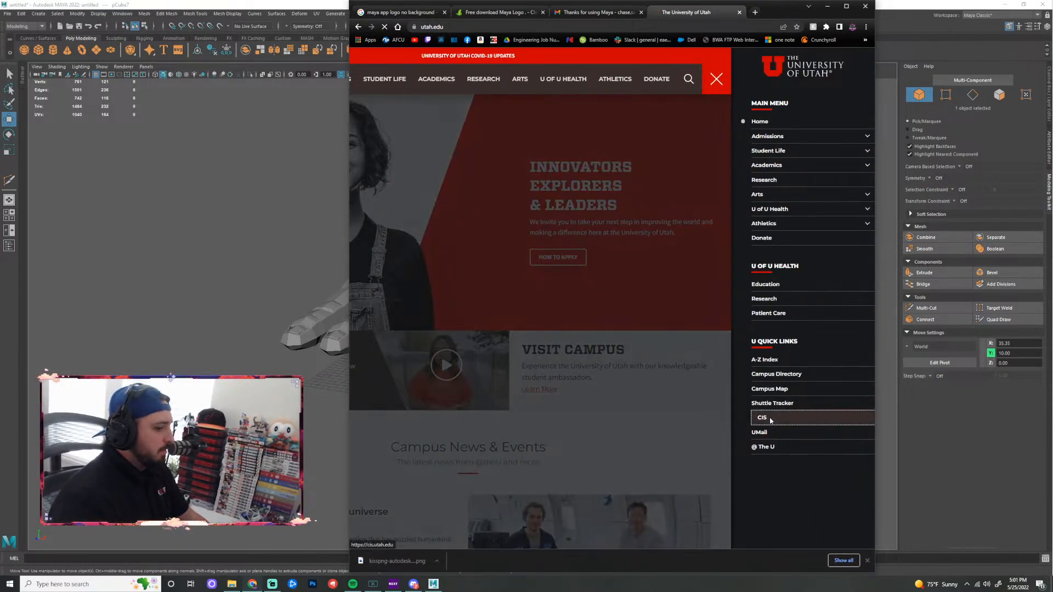
left_click(770, 420)
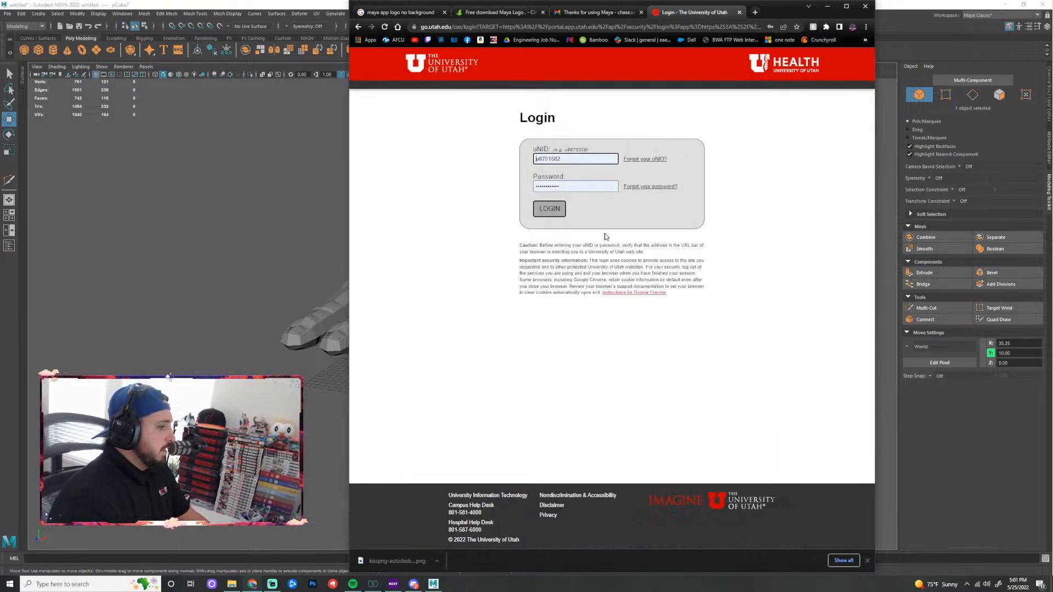
left_click(543, 215)
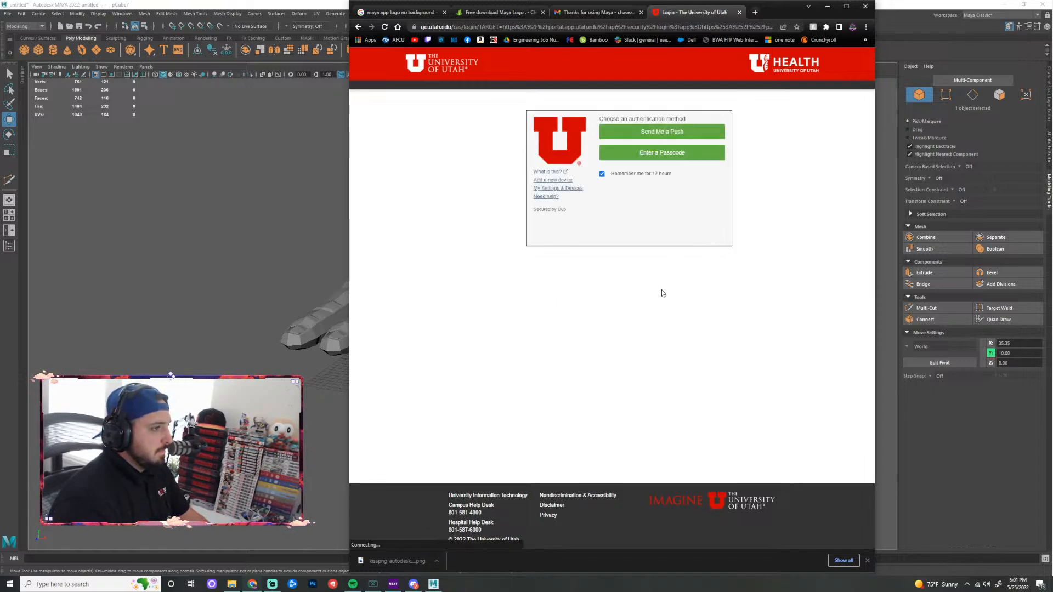
left_click(674, 133)
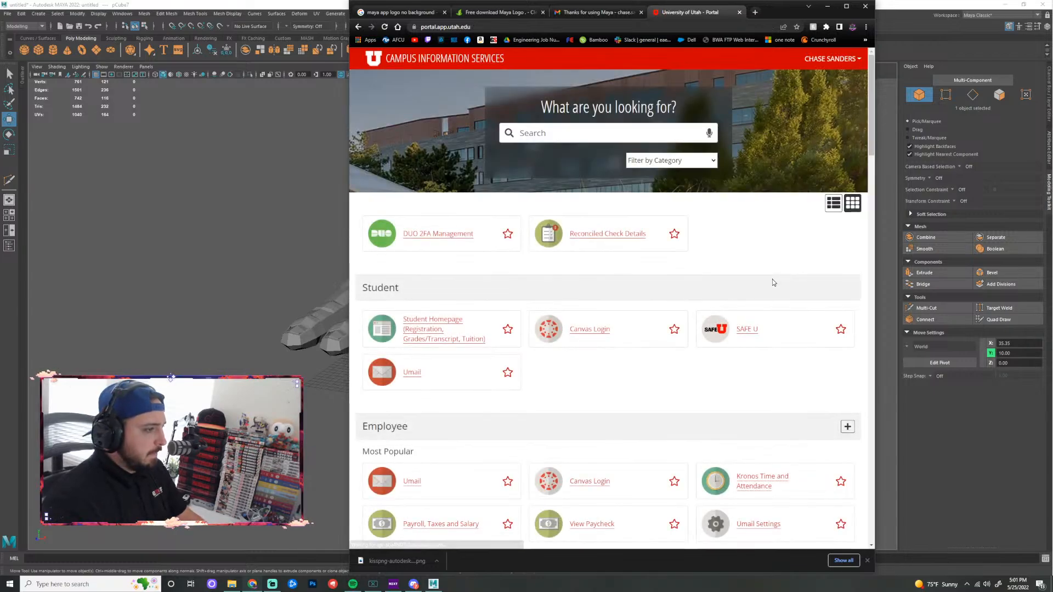
Open Canvas from the student section of the portal and go to the EAE 3600-001 Summer 2022 course
left_click(587, 330)
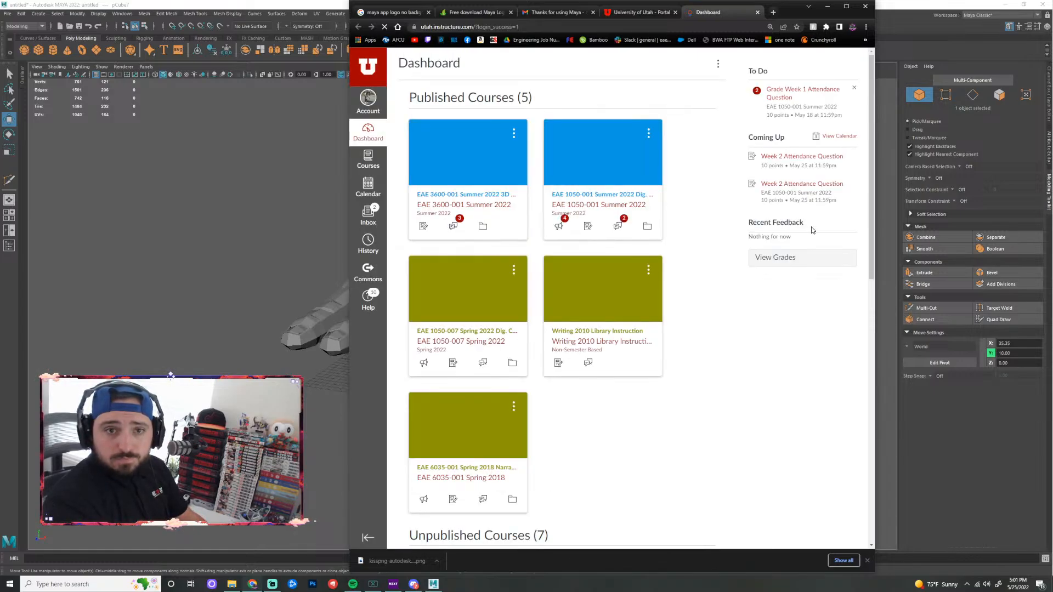
left_click(475, 205)
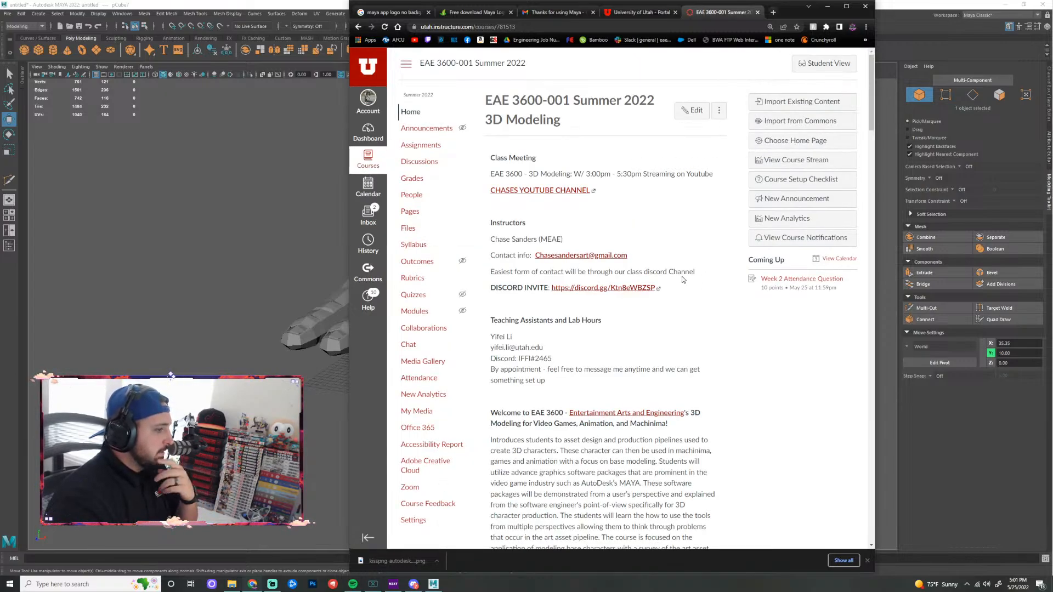
Read the course home page, review the assignments list down to the weekly attendance questions, and check today's date on the system calendar
scroll(639, 236, "down", 2)
scroll(635, 264, "down", 3)
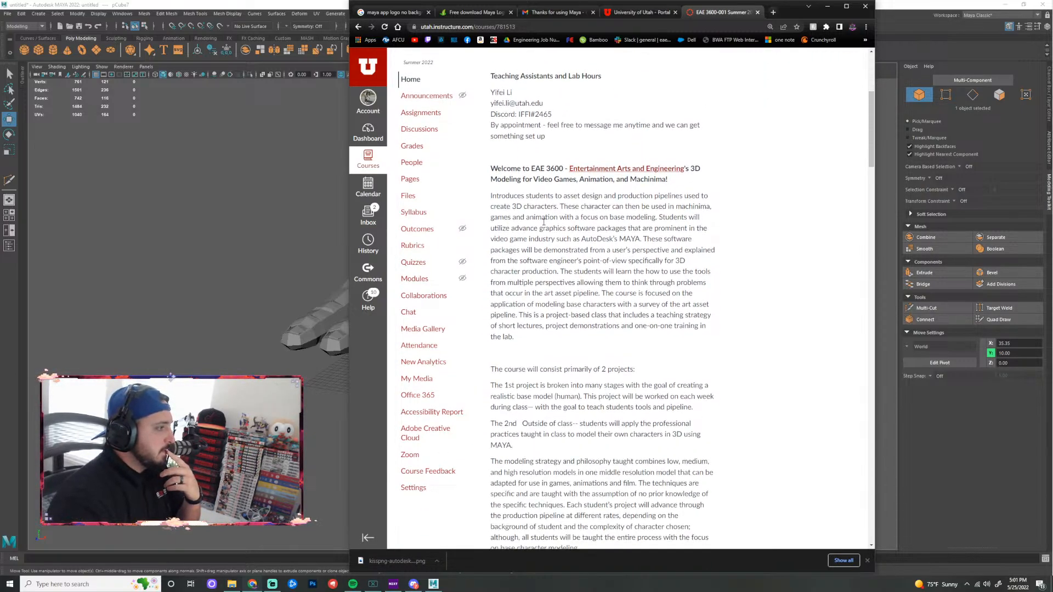
scroll(634, 265, "up", 4)
left_click(434, 114)
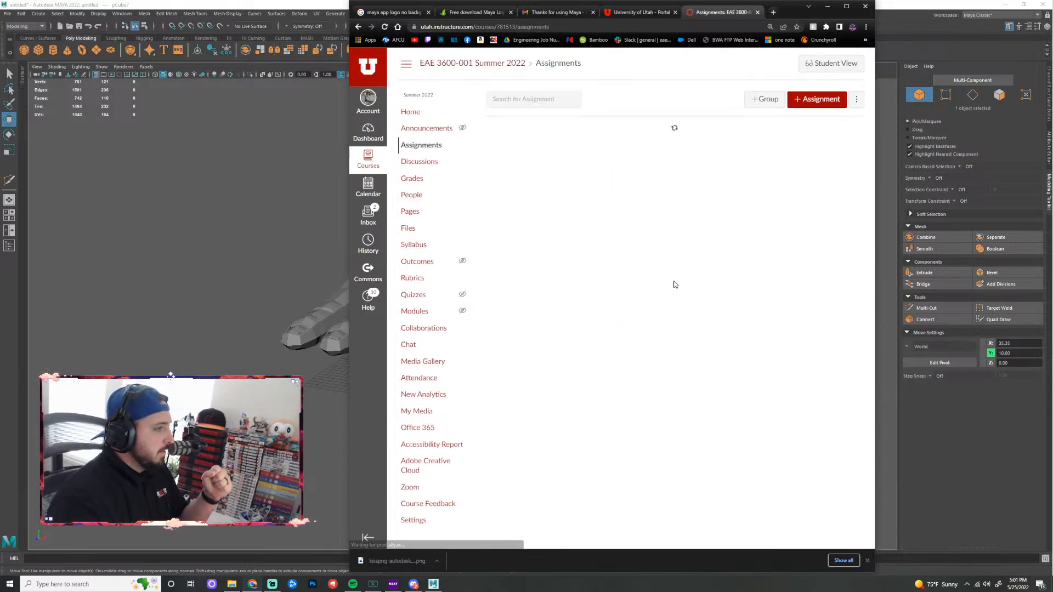
scroll(653, 277, "down", 5)
scroll(653, 277, "down", 2)
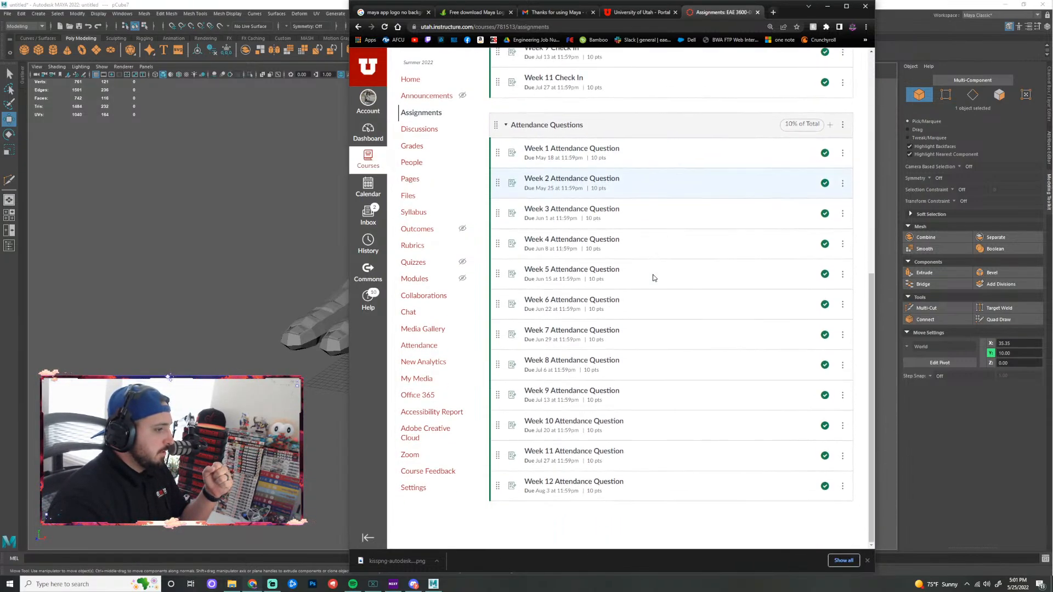
scroll(643, 227, "up", 3)
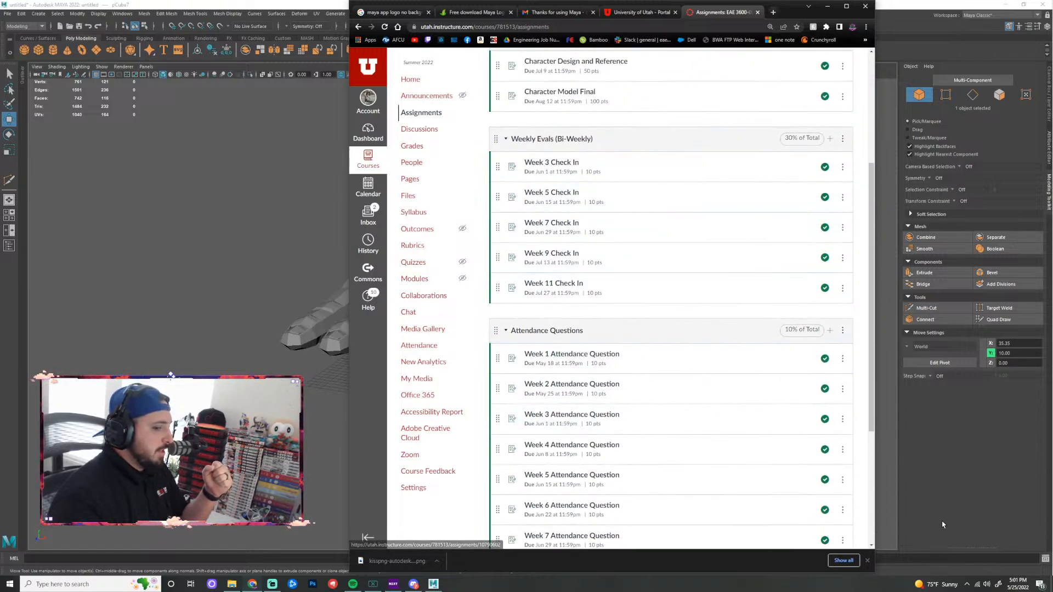
left_click(1016, 584)
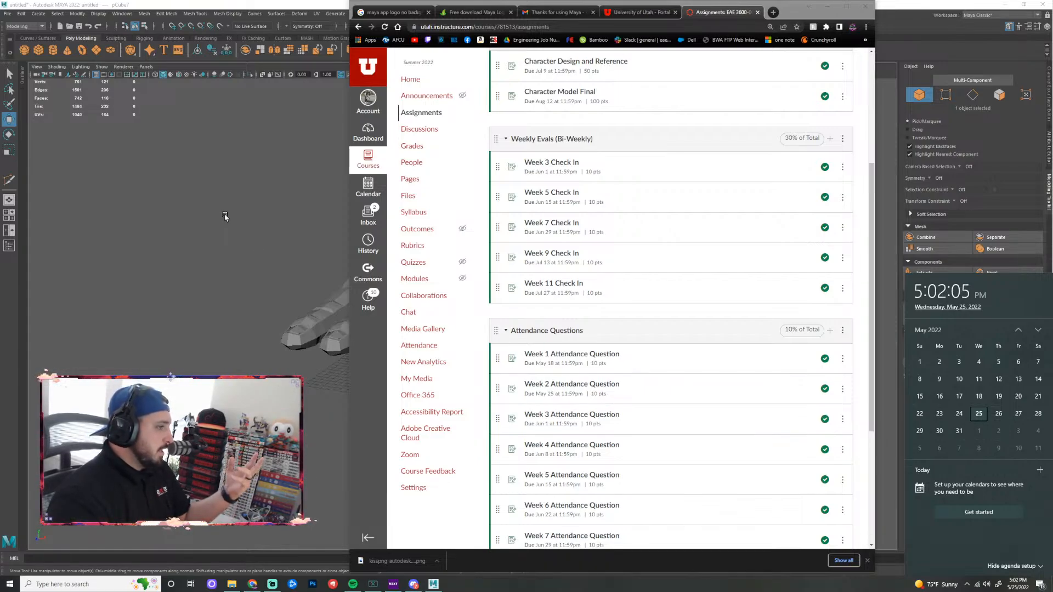
Switch back to Maya and examine the hand and the separate finger from above, from the side and at an angle
left_click(225, 217)
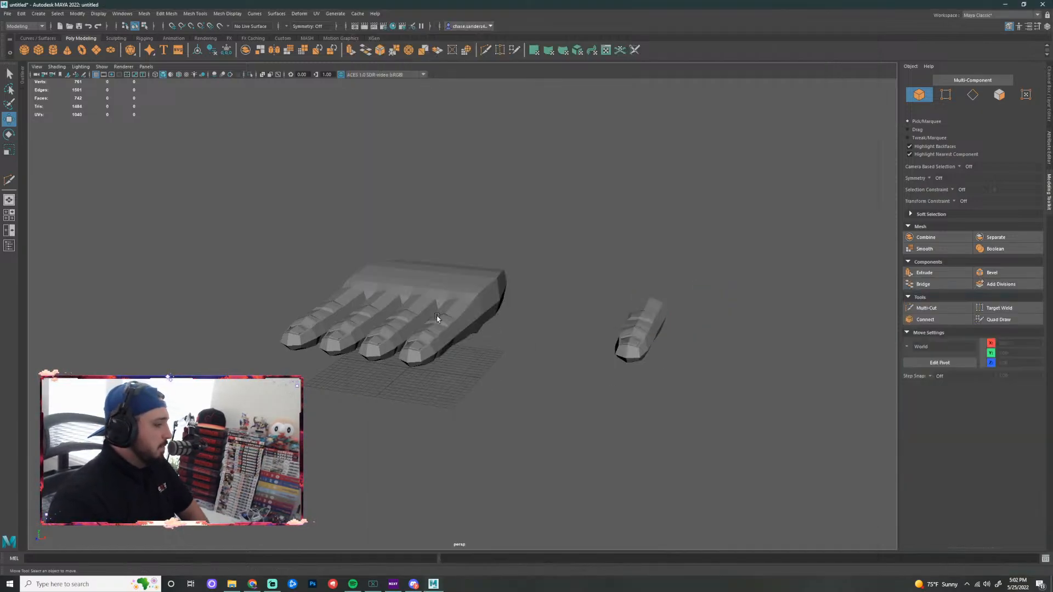
scroll(437, 318, "up", 2)
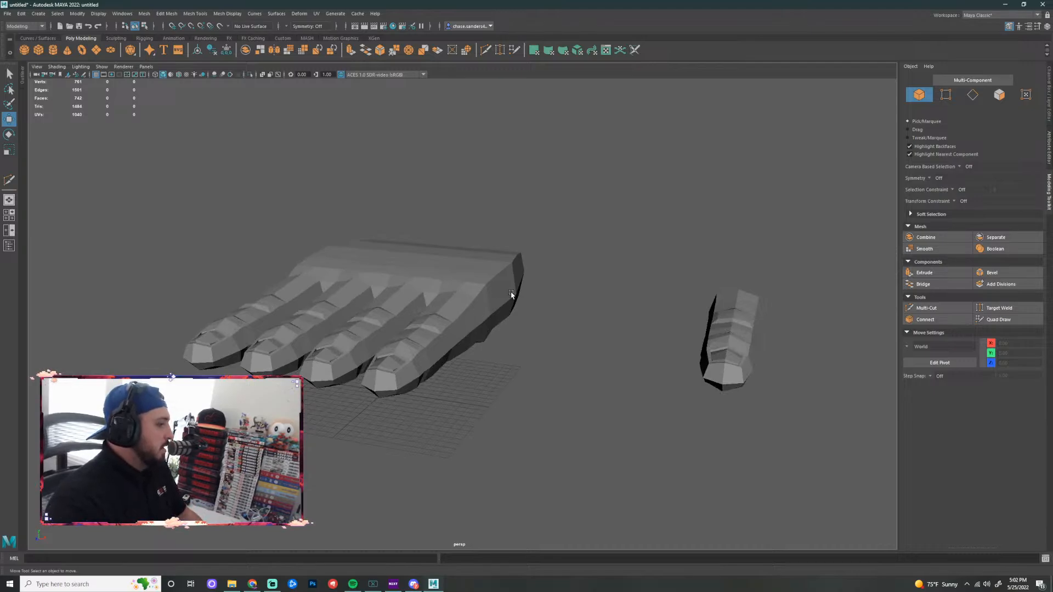
left_click_drag(511, 295, 488, 345, "alt")
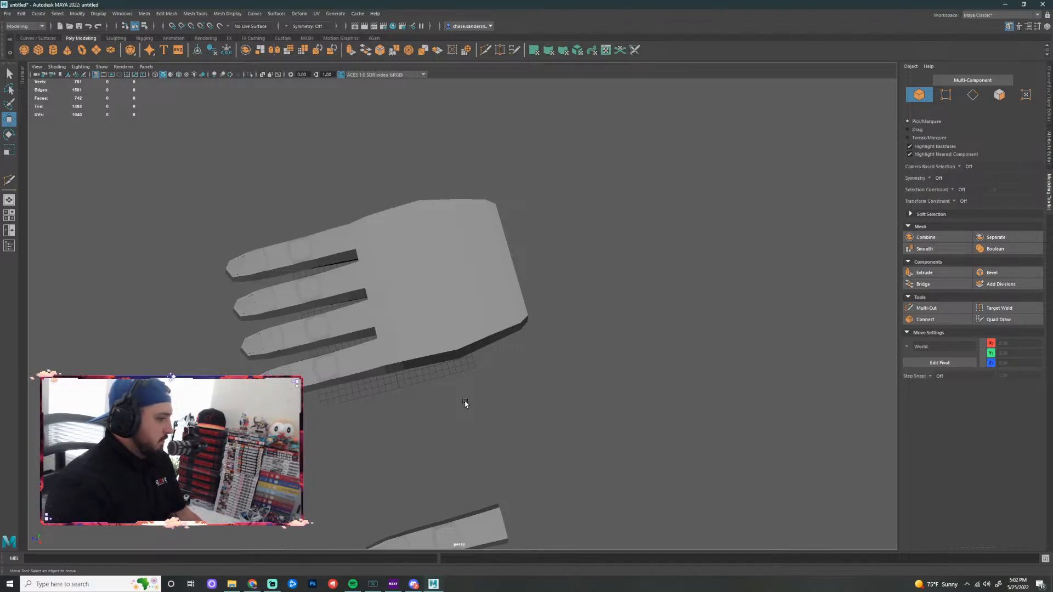
left_click_drag(465, 404, 517, 322, "alt")
left_click_drag(522, 454, 510, 396, "alt")
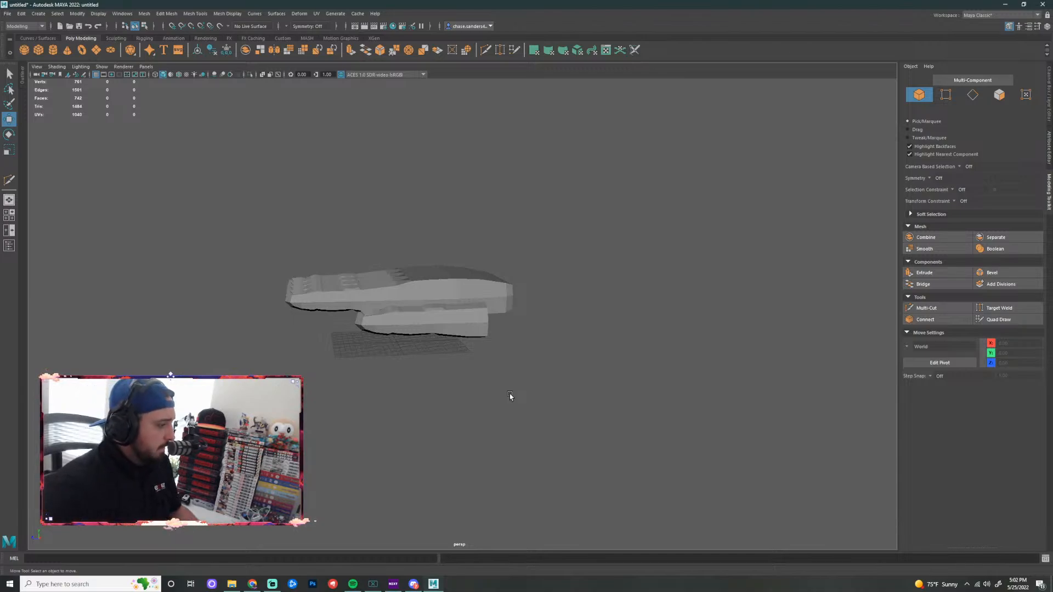
mouse_move(519, 341)
left_mouse_down("alt")
mouse_move(512, 396)
mouse_move(517, 357)
left_mouse_up("alt")
scroll(437, 334, "up", 3)
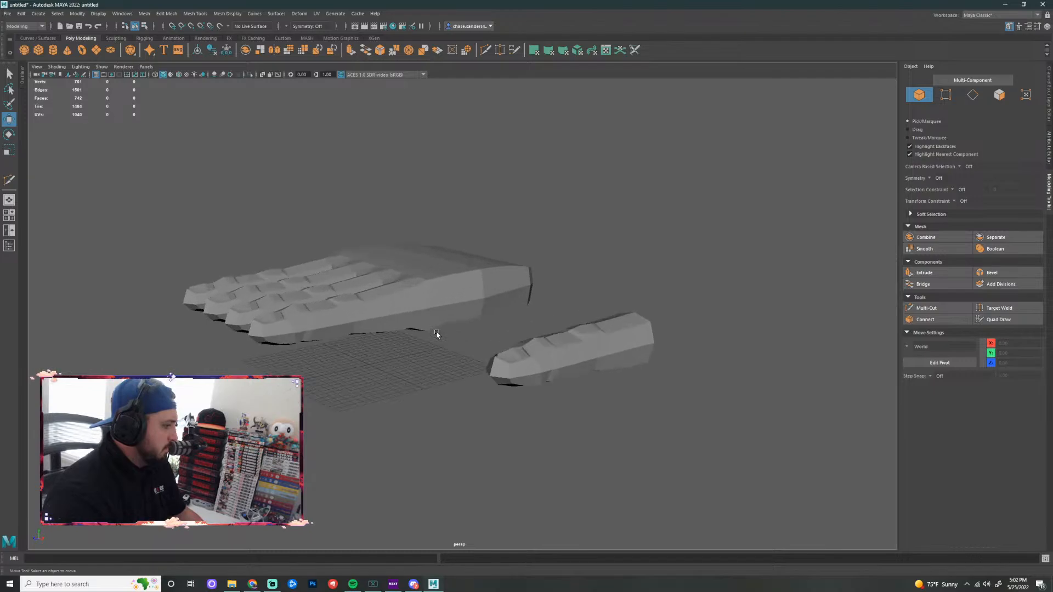
left_click_drag(437, 334, 562, 395, "alt")
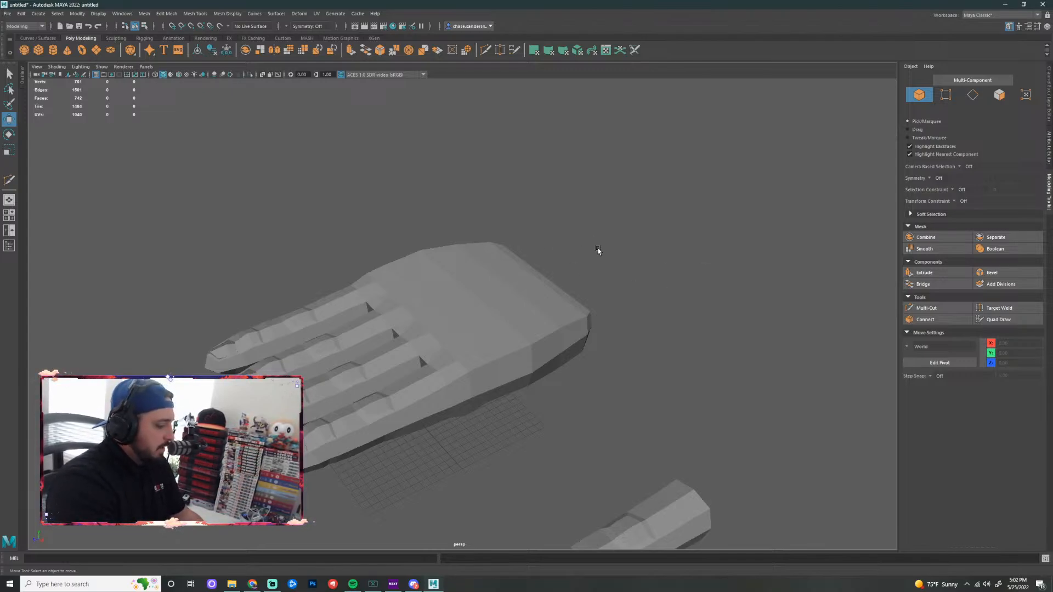
scroll(616, 258, "down", 2)
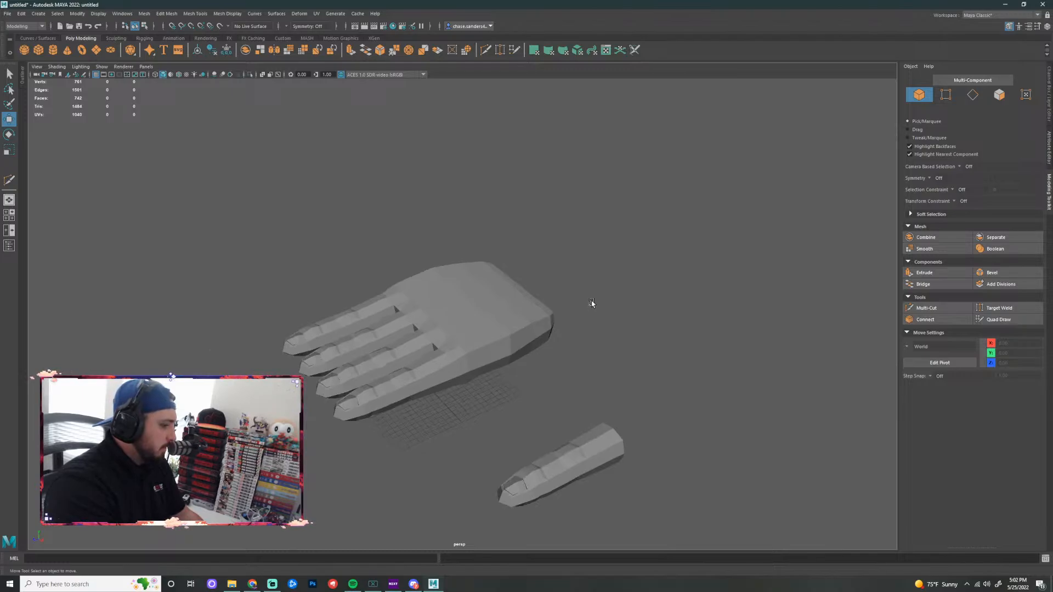
middle_click_drag(582, 331, 592, 285, "alt")
scroll(572, 298, "up", 4)
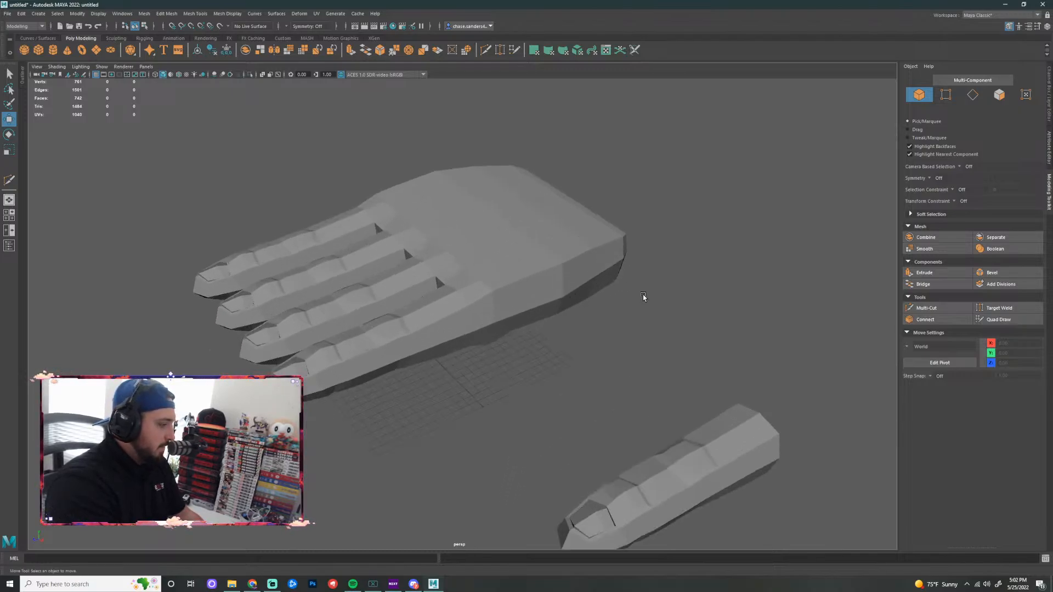
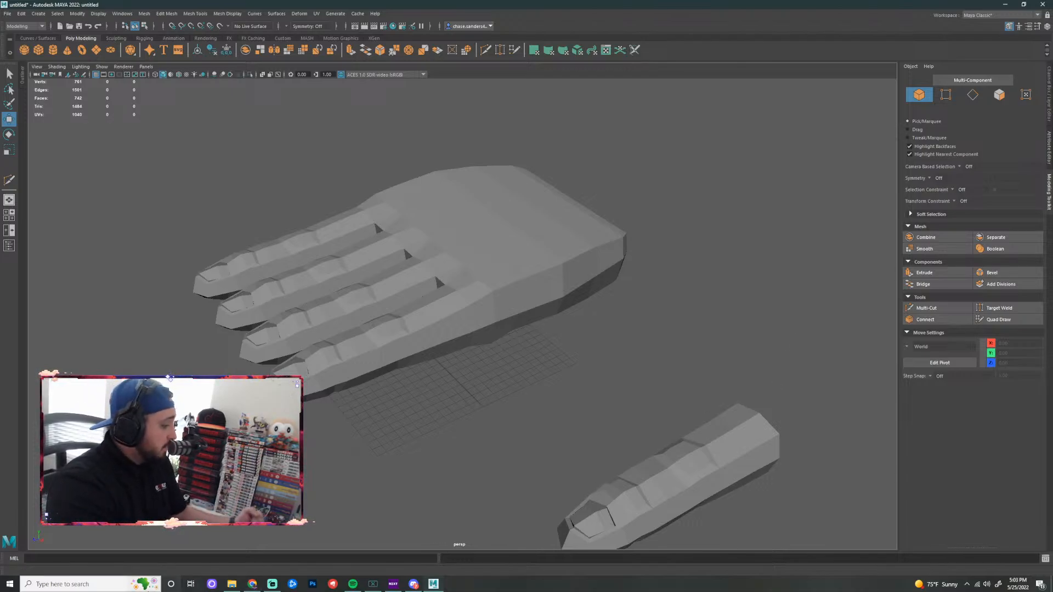
Find and open Notepad with an empty document ready for writing
left_click(99, 585)
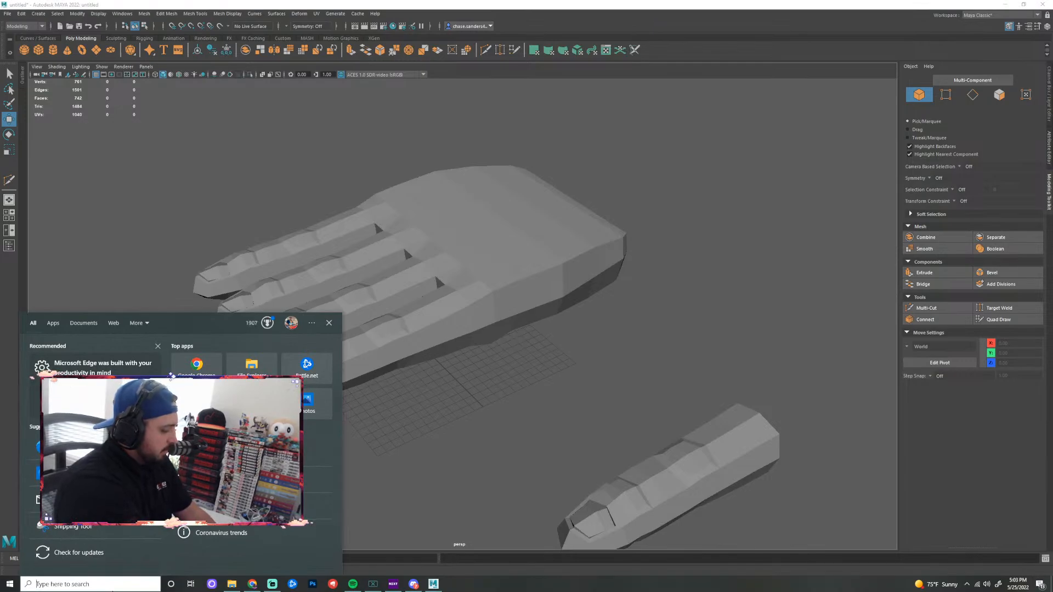
type("notepad")
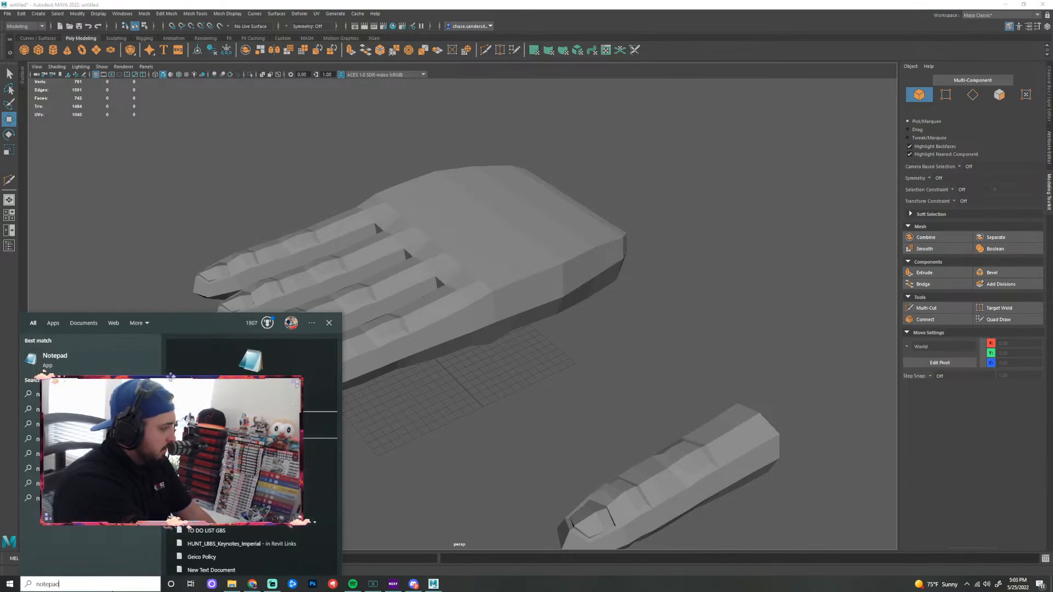
key("Return")
left_click(137, 584)
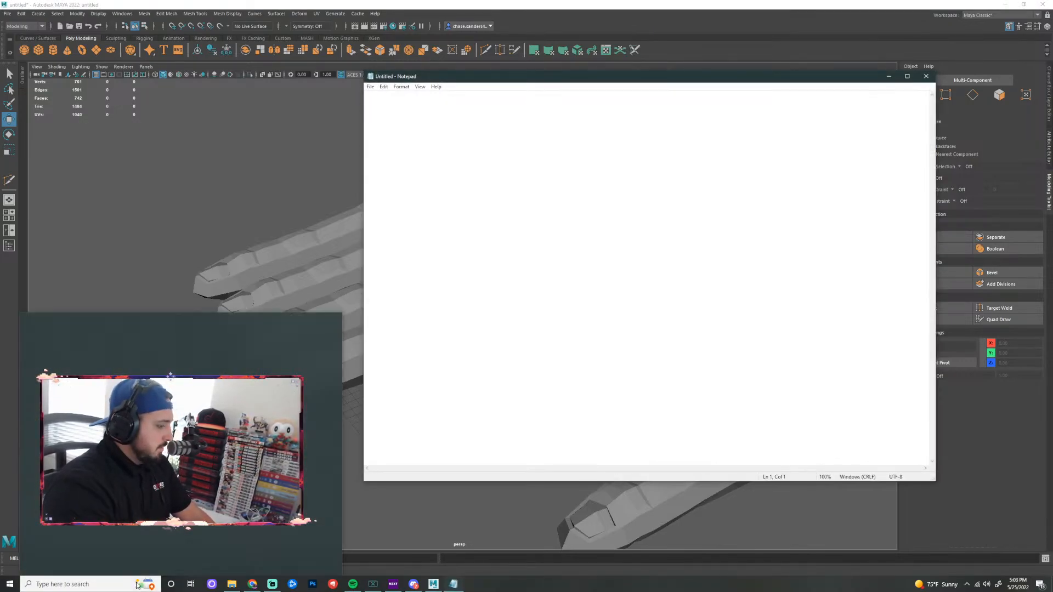
left_click(518, 272)
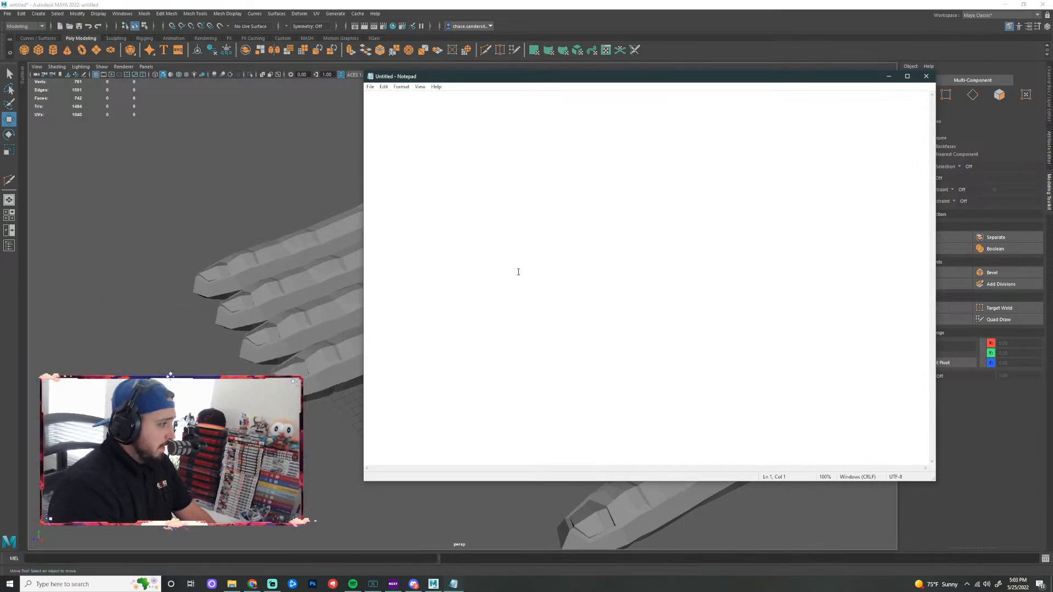
Write the heading "Week 2 Attendance answer" followed by a blank line
type("W")
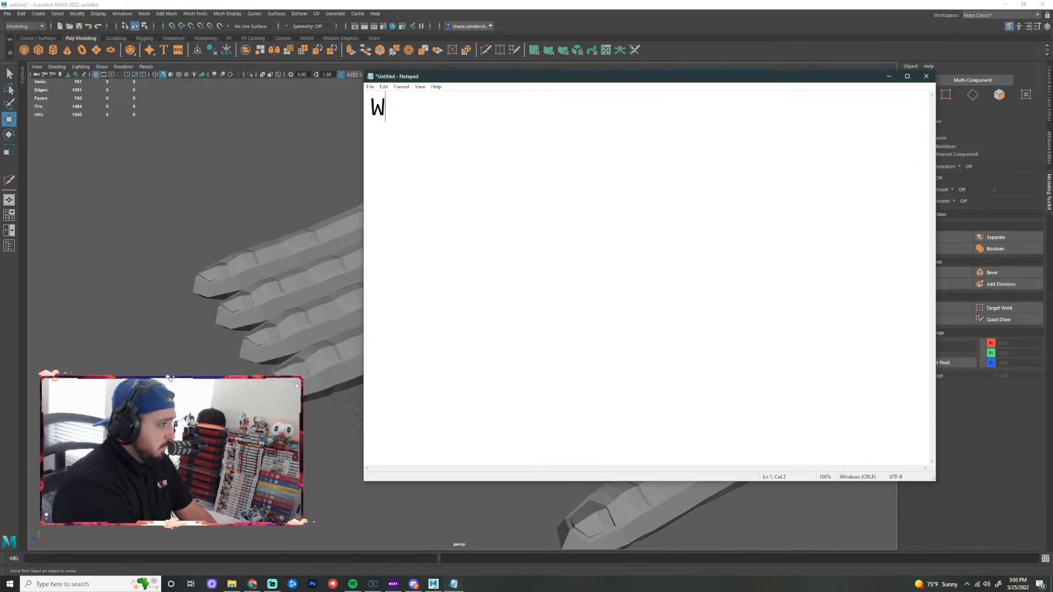
type("eek 2 A")
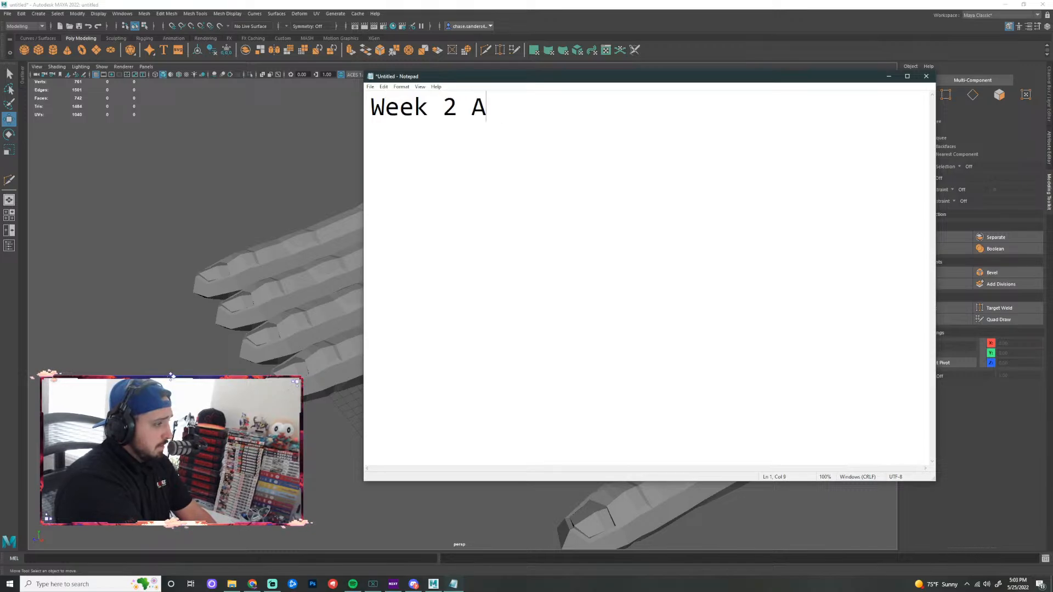
type("ttendance answer")
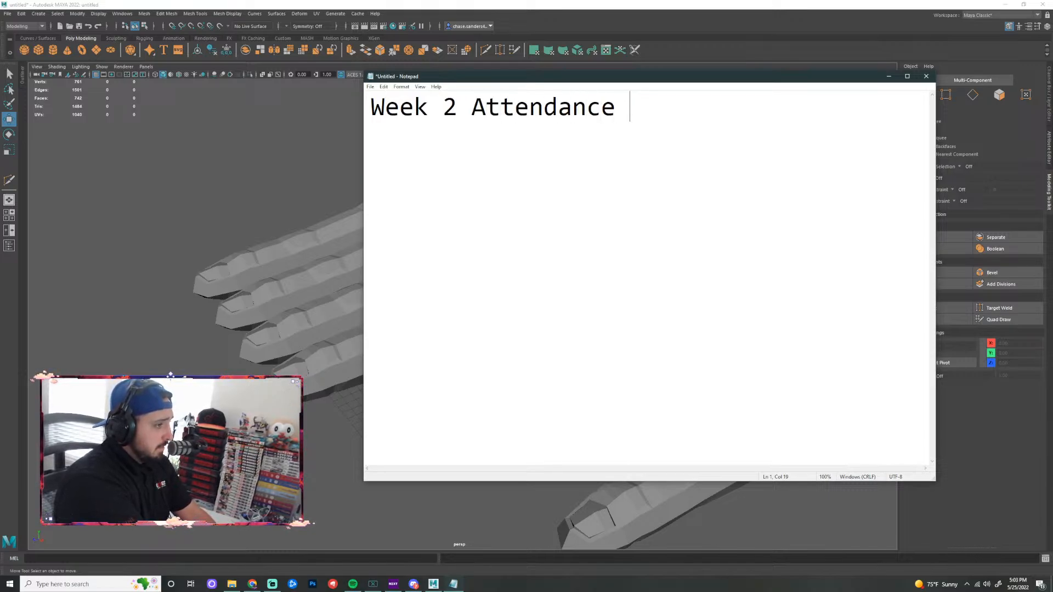
key("Return")
key("Return")
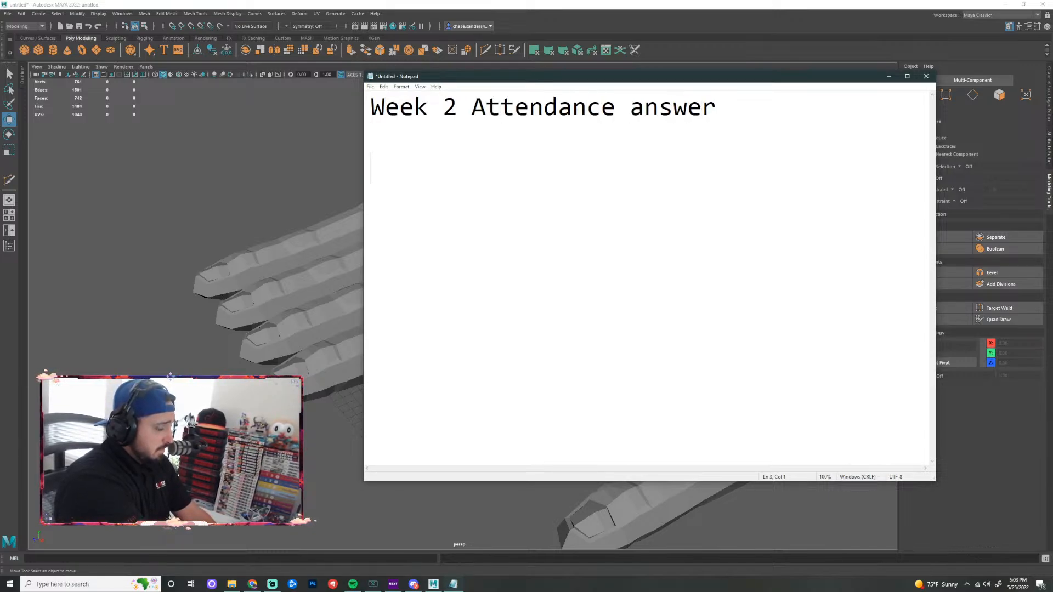
Write the answer "Extrusion Tool" in quotation marks below the heading
type("Extrusti")
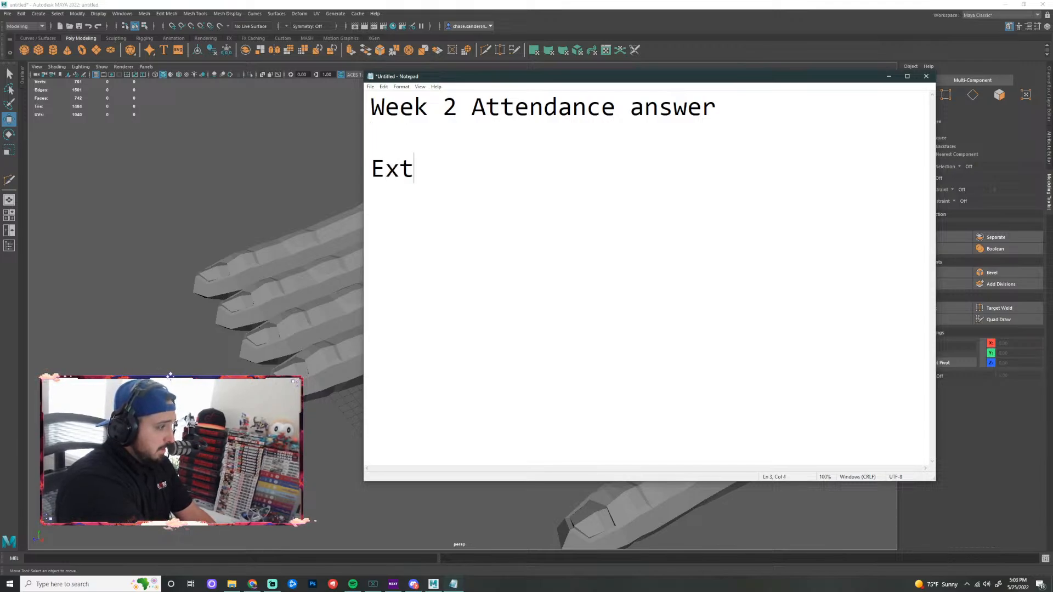
key("BackSpace")
key("BackSpace")
type("ion")
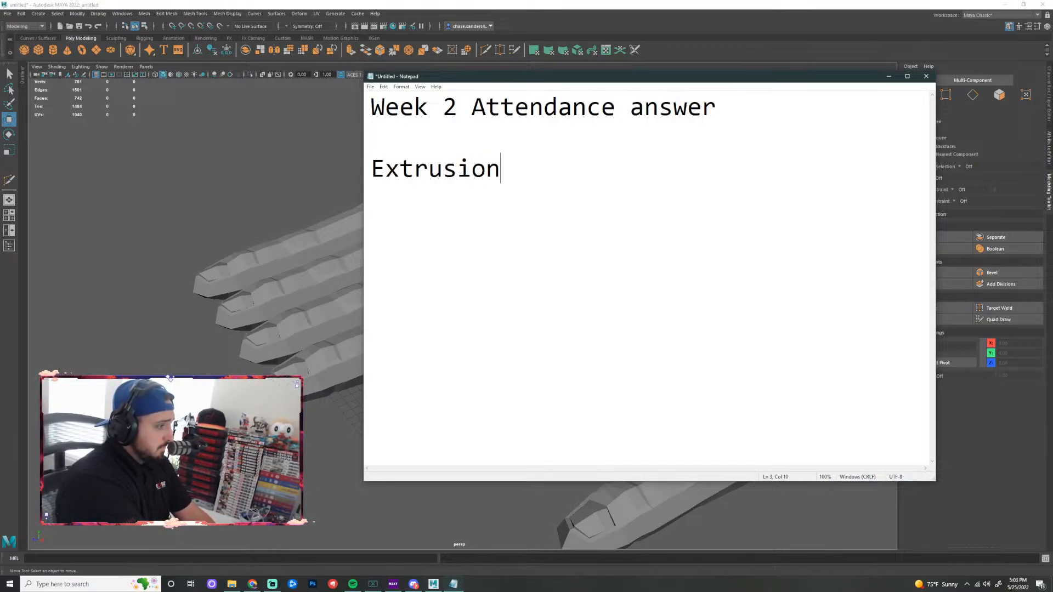
type(" Tool")
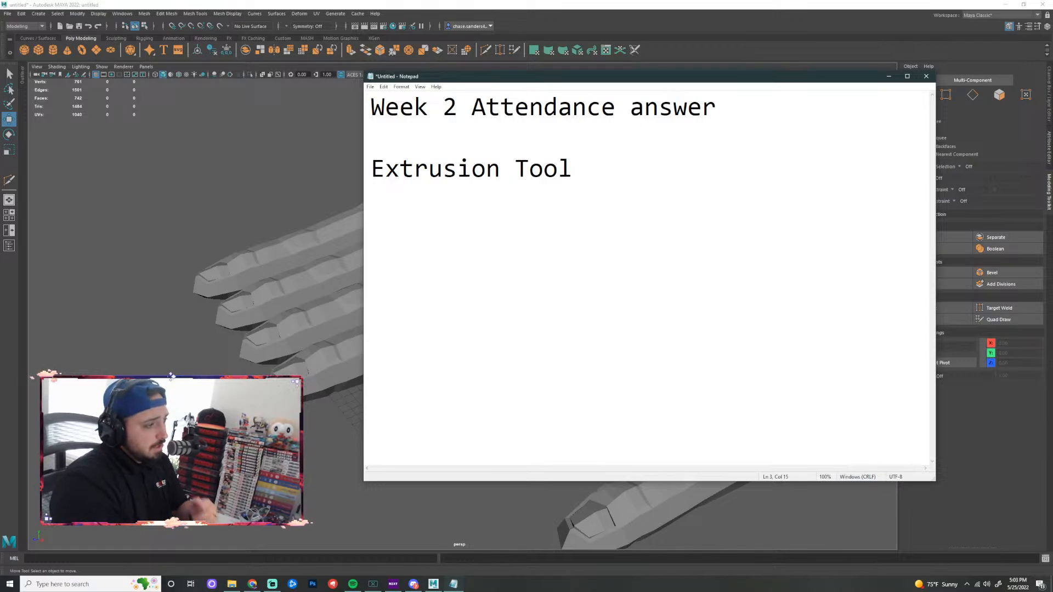
type("\"")
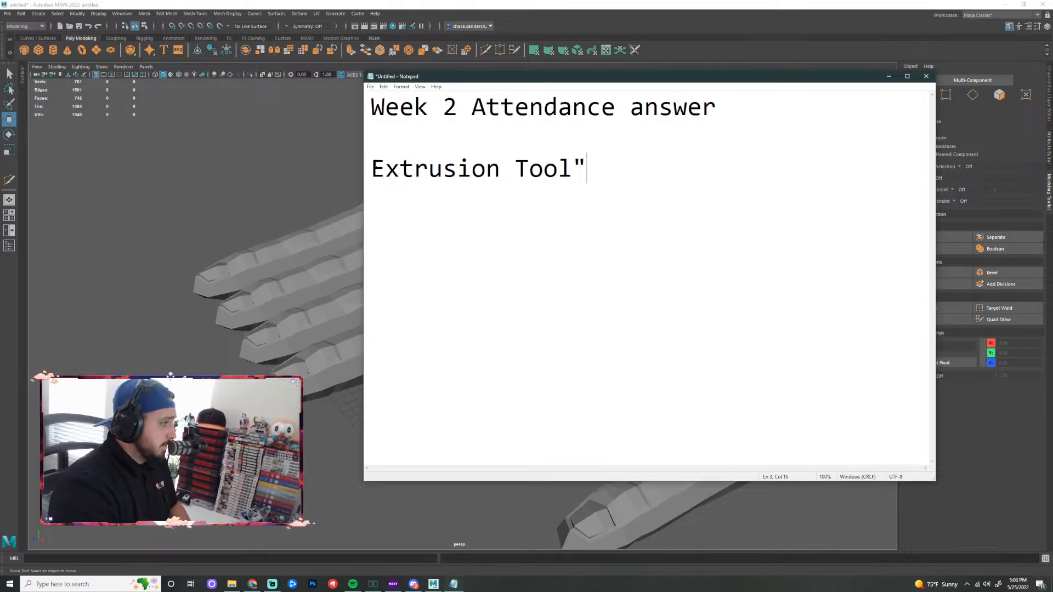
left_click(378, 166)
type("\"")
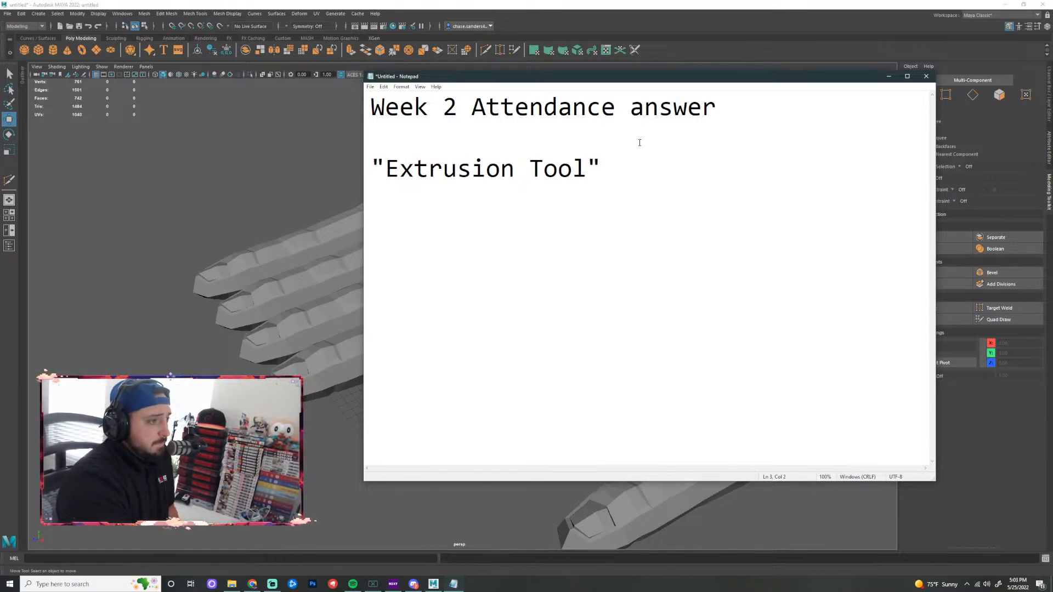
left_click(648, 173)
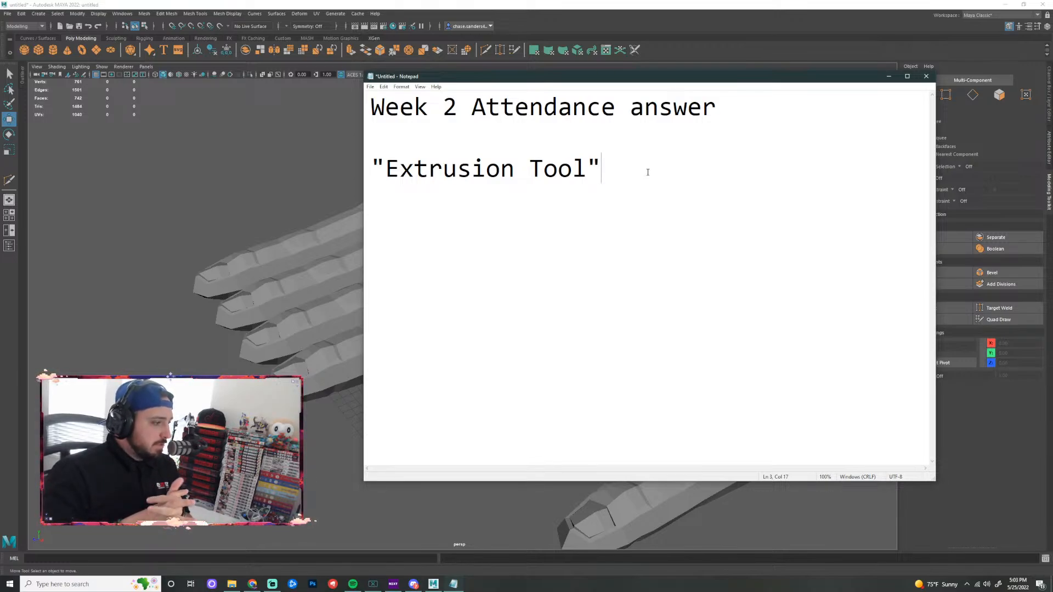
Place the attendance note beside the Canvas assignments list and look at the Week 2 Attendance Question entry
left_click(184, 193)
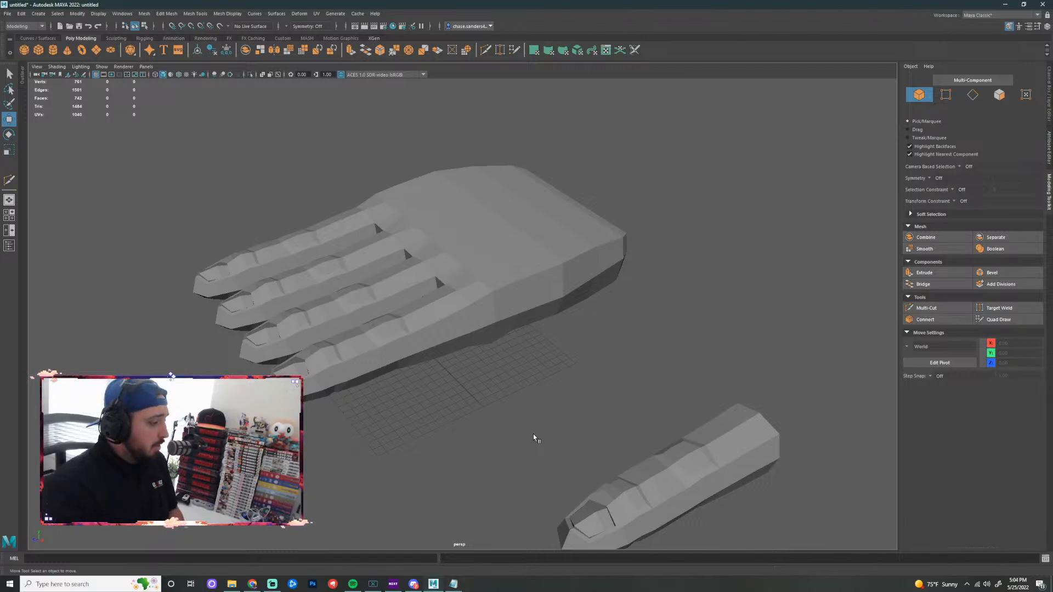
left_click(252, 585)
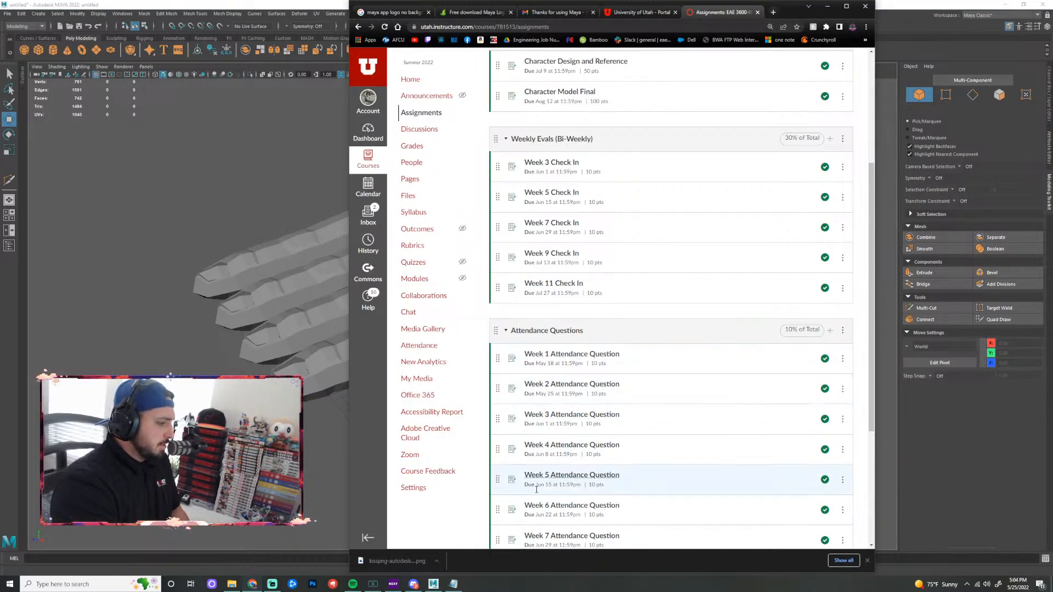
left_click(453, 584)
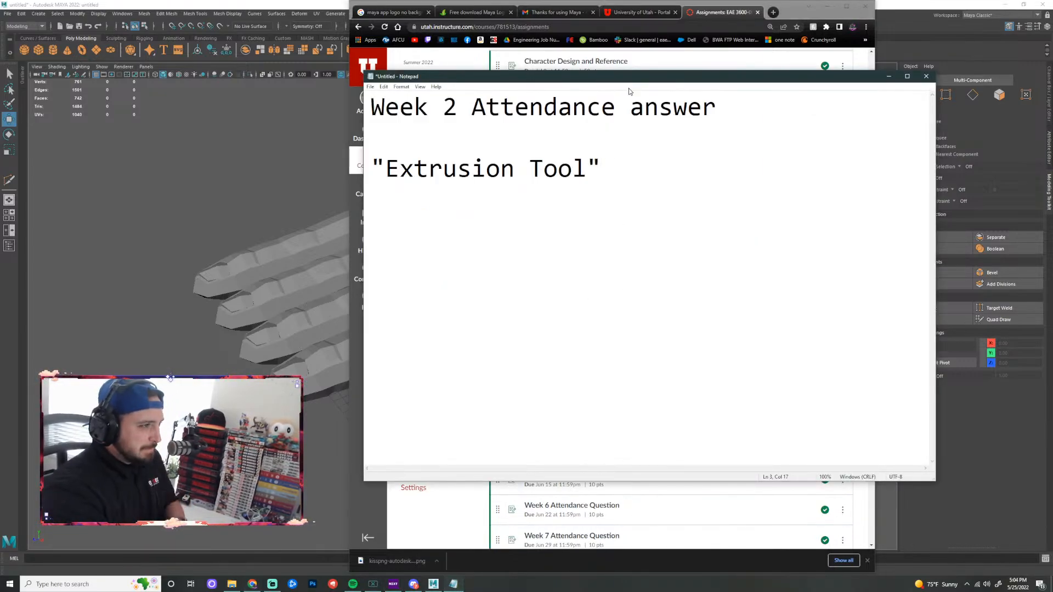
left_click_drag(585, 76, 189, 109)
left_click(769, 27)
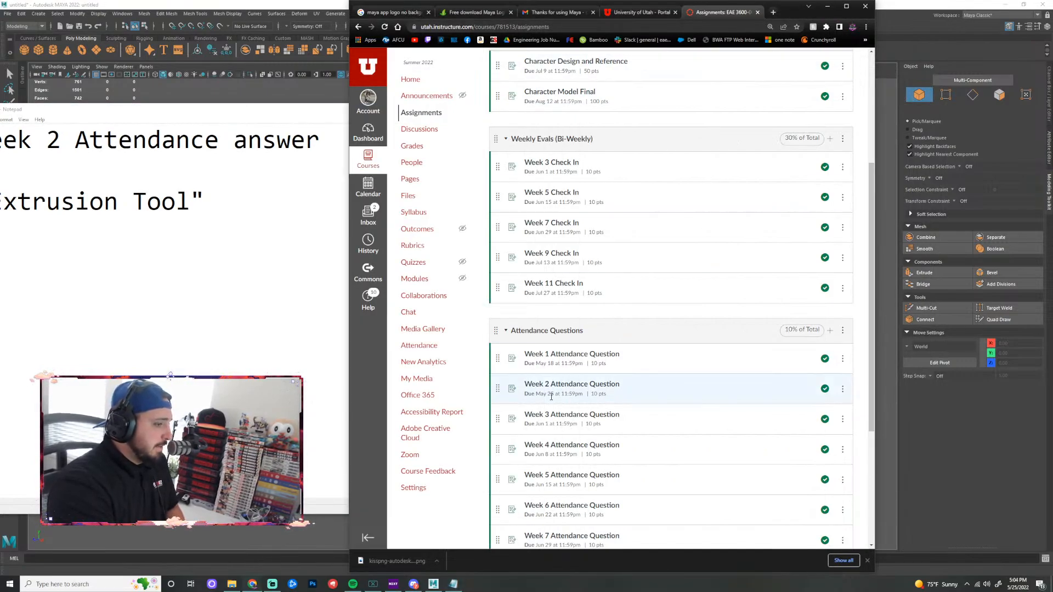
left_click_drag(248, 113, 291, 106)
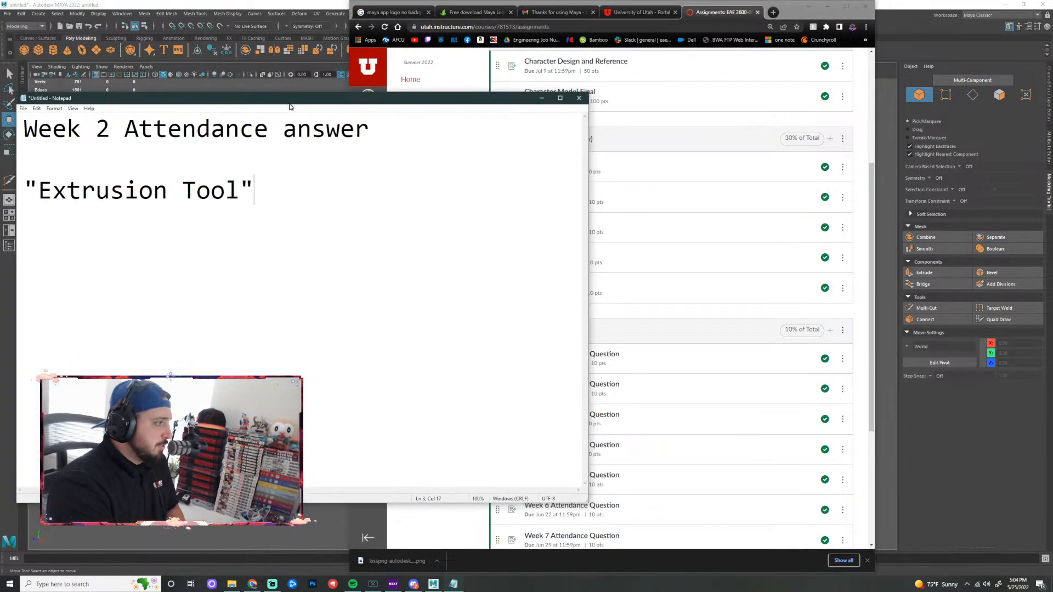
left_click(799, 9)
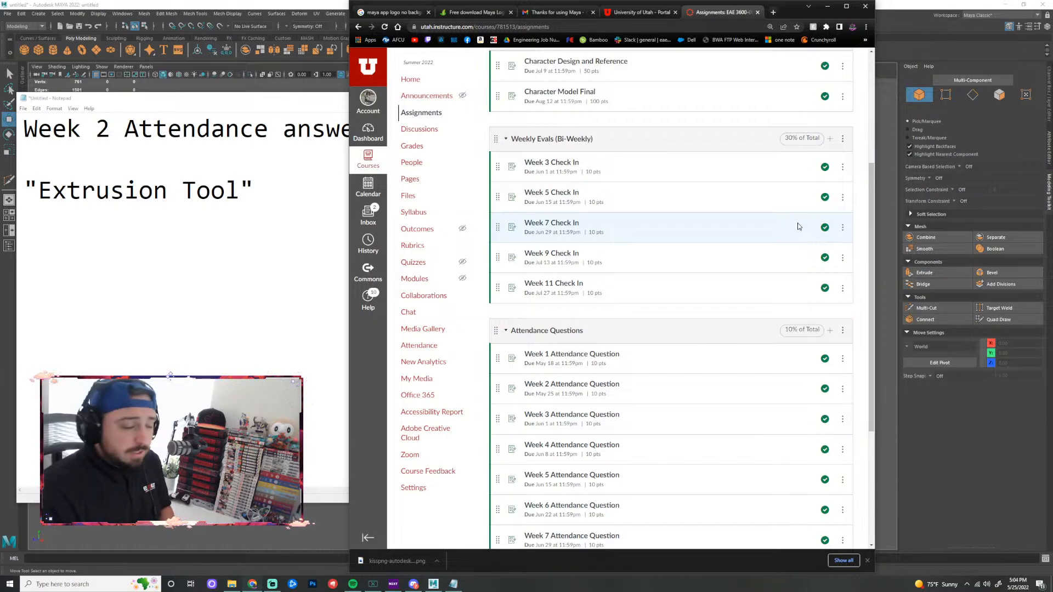
Minimize the browser, move the attendance note aside and return to Maya
left_click(827, 6)
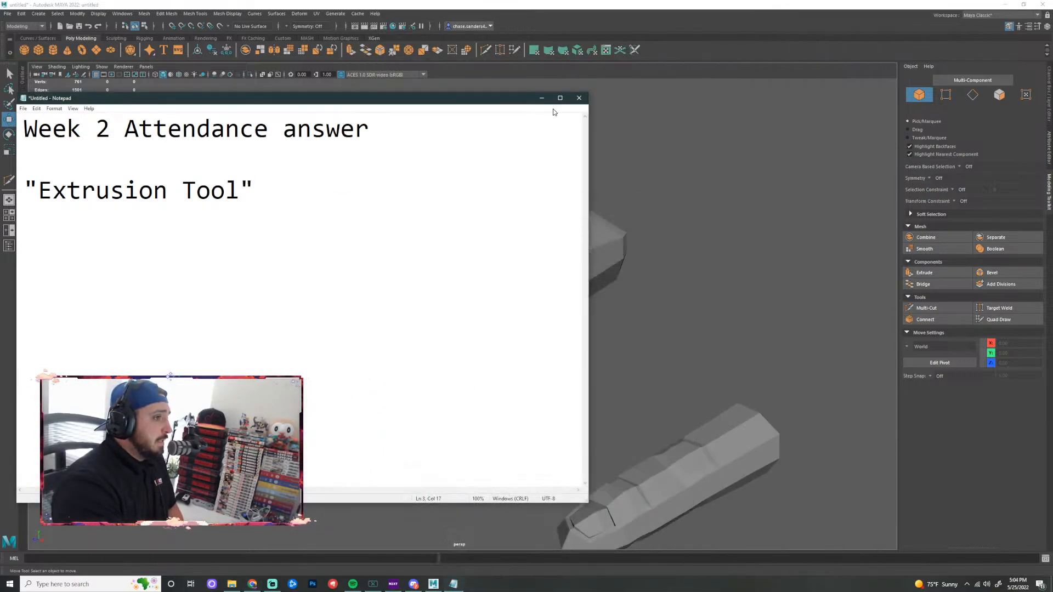
left_click_drag(480, 106, 527, 121)
left_click(588, 113)
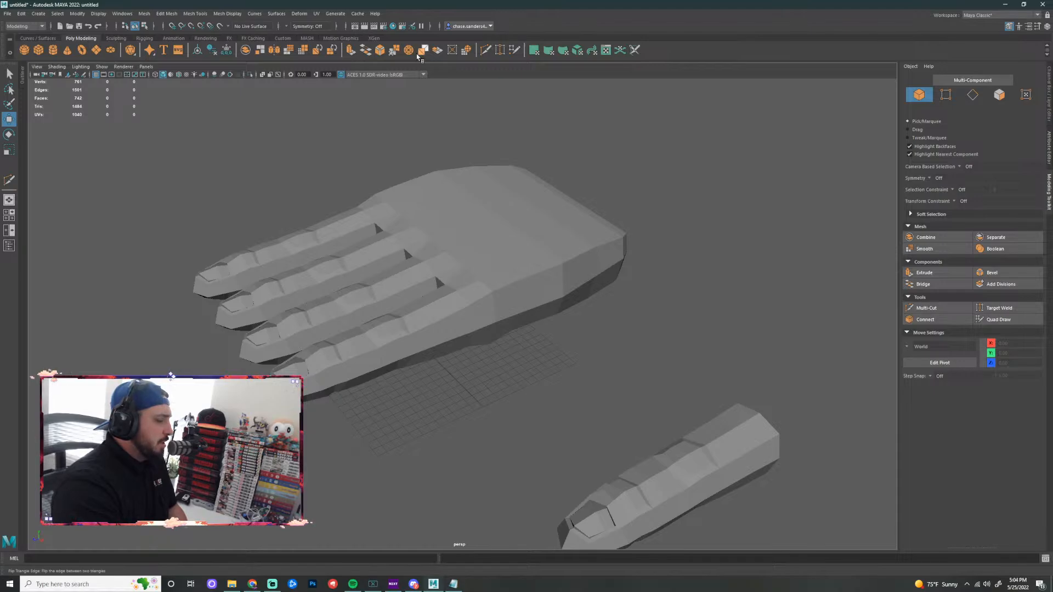
Undock the Modeling Toolkit, Attribute Editor and Channel Box / Layer Editor into floating windows
left_click_drag(1047, 197, 576, 153)
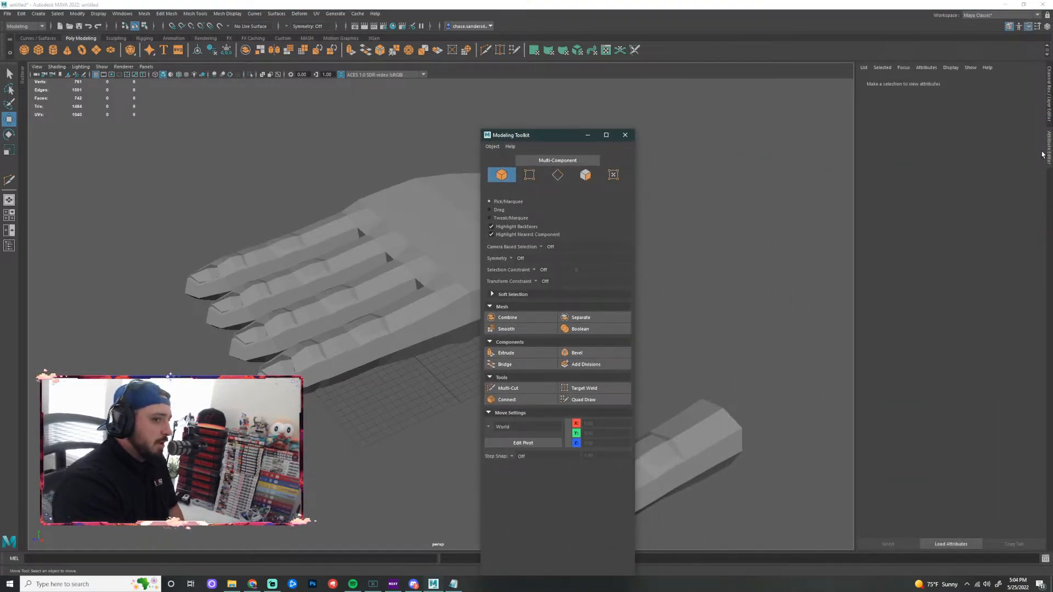
left_click_drag(1049, 154, 760, 147)
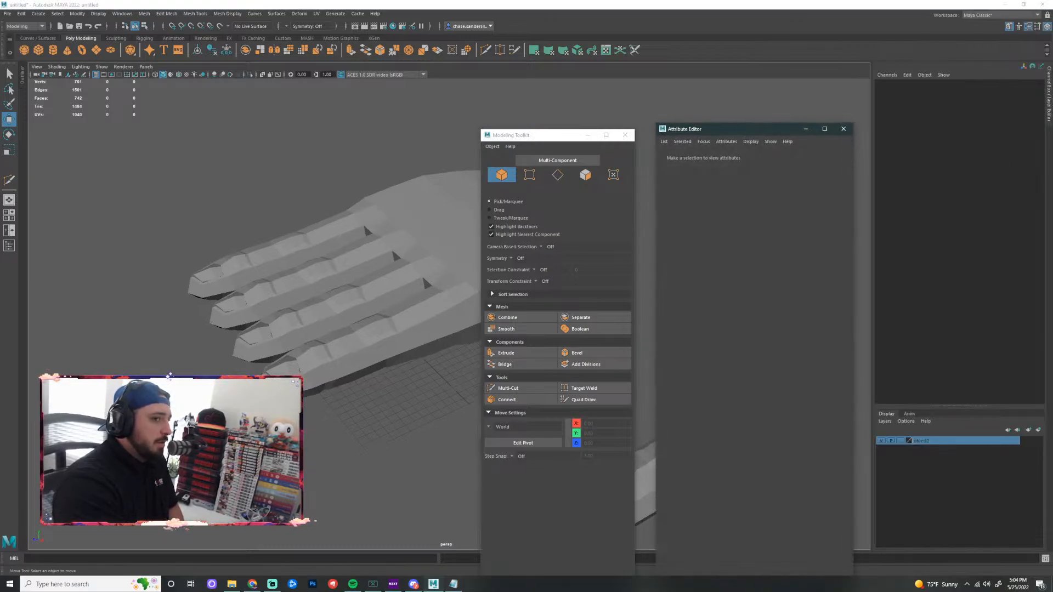
left_click_drag(1048, 93, 386, 153)
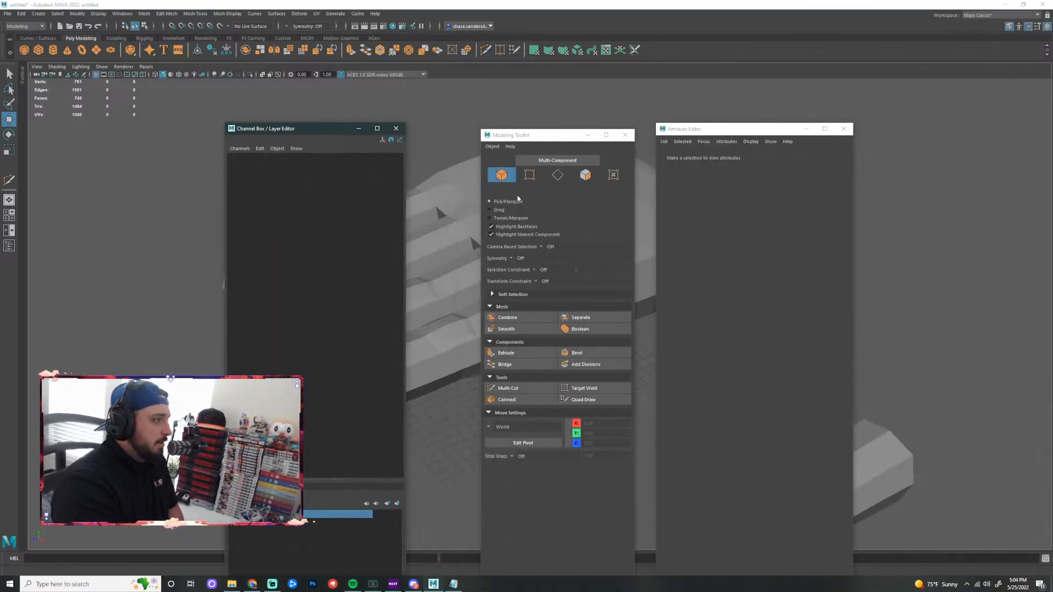
Move the floating Channel Box / Layer Editor, Attribute Editor and Modeling Toolkit off the main Maya window to clear the viewport
left_click_drag(300, 134, 1, 289)
left_click_drag(225, 8, 1049, 90)
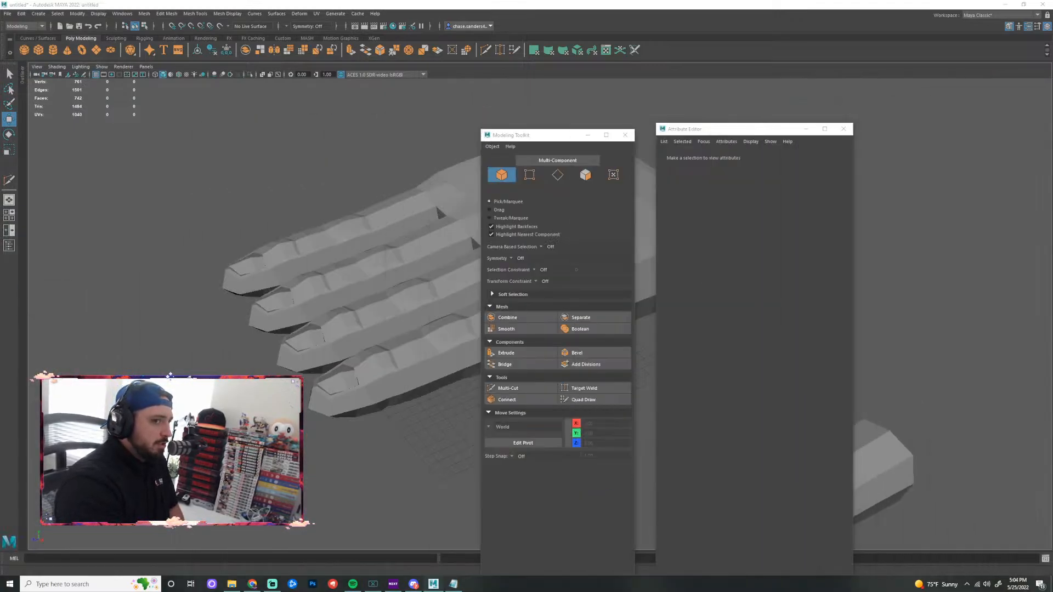
left_click_drag(744, 132, 1052, 123)
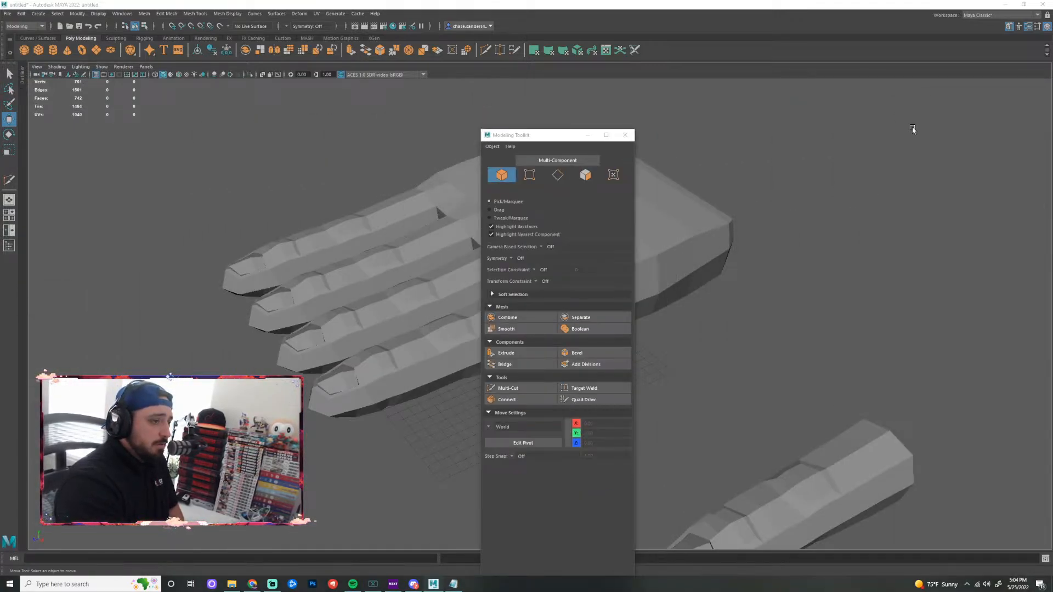
left_click_drag(546, 135, 1052, 135)
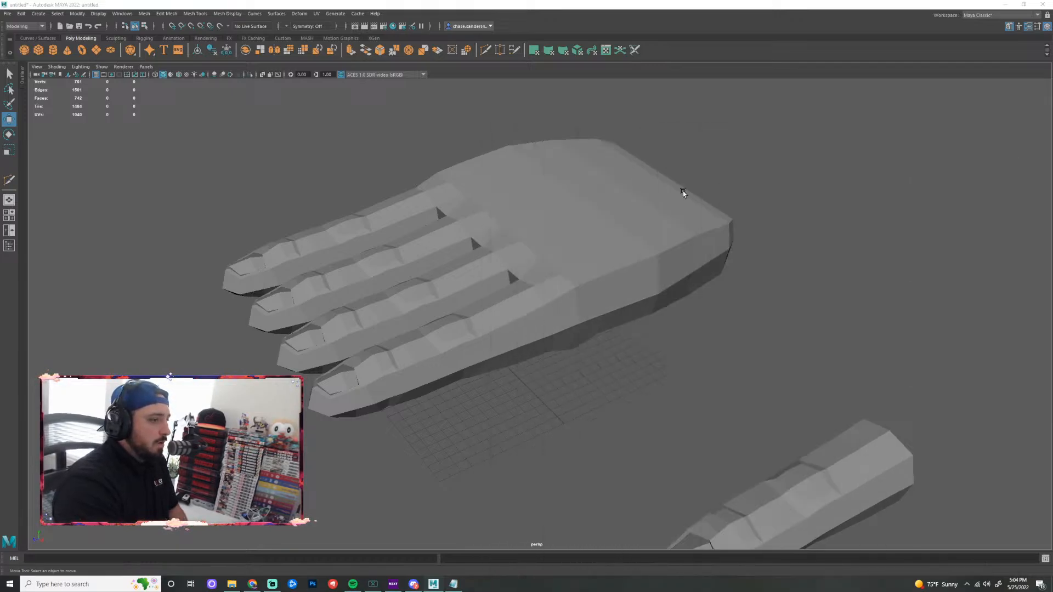
Undock the Tool Box and the Outliner into floating windows over the viewport
scroll(682, 192, "down", 5)
scroll(647, 305, "up", 4)
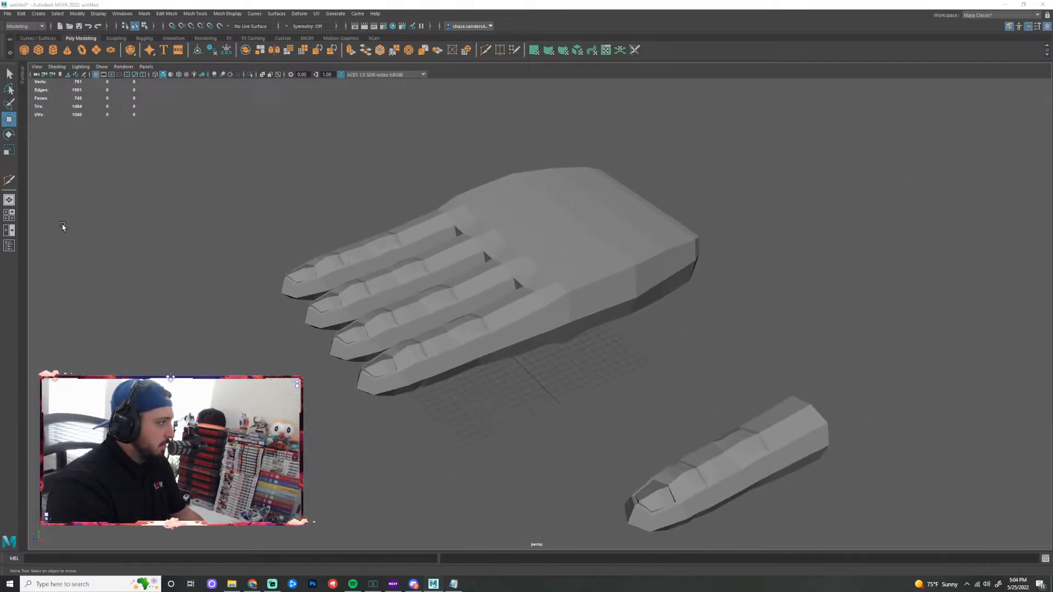
left_click(8, 66)
left_click_drag(8, 66, 209, 99)
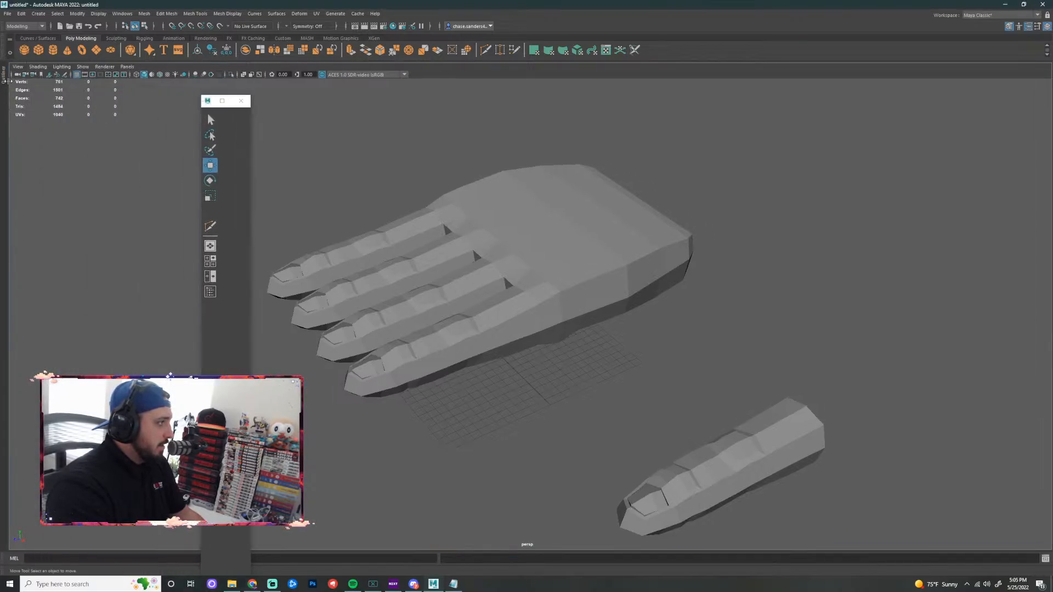
left_click(4, 77)
left_click_drag(25, 71, 293, 109)
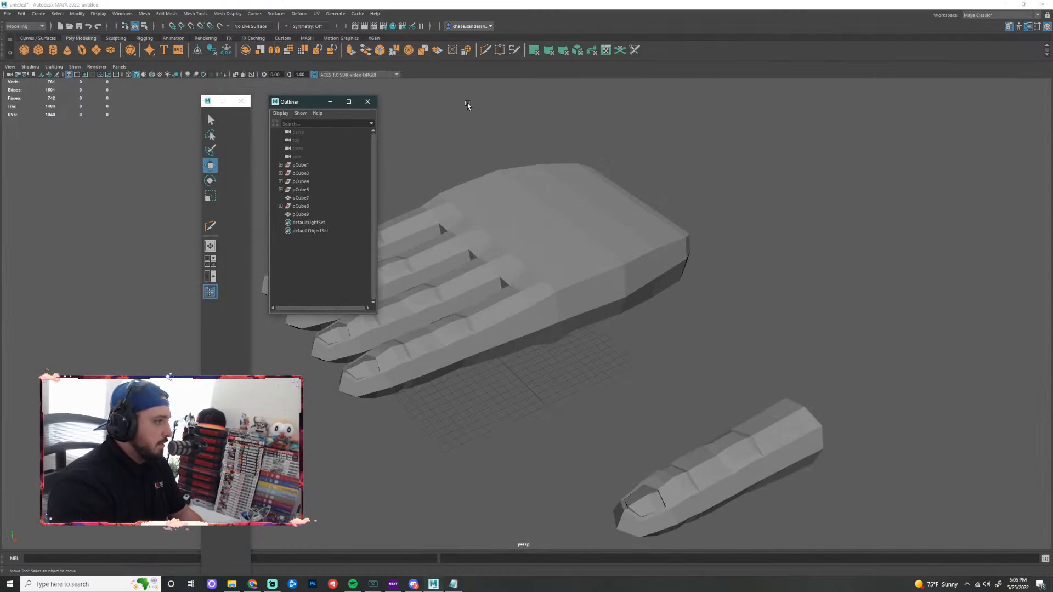
Dock the Channel Box / Layer Editor and the Outliner along the left side of the viewport and collapse both
left_click_drag(1045, 55, 6, 170)
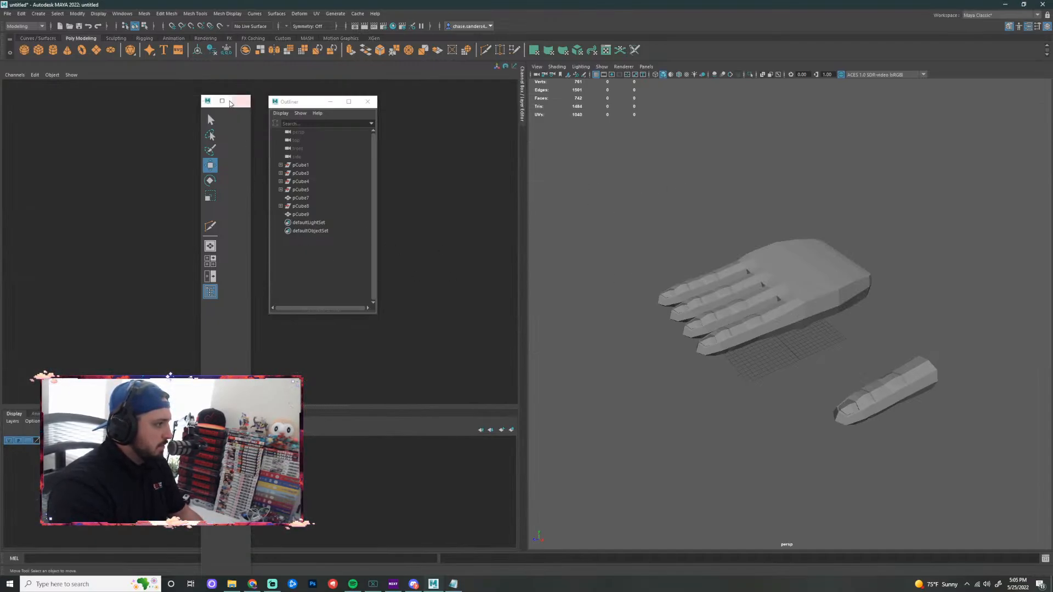
left_click_drag(309, 103, 102, 69)
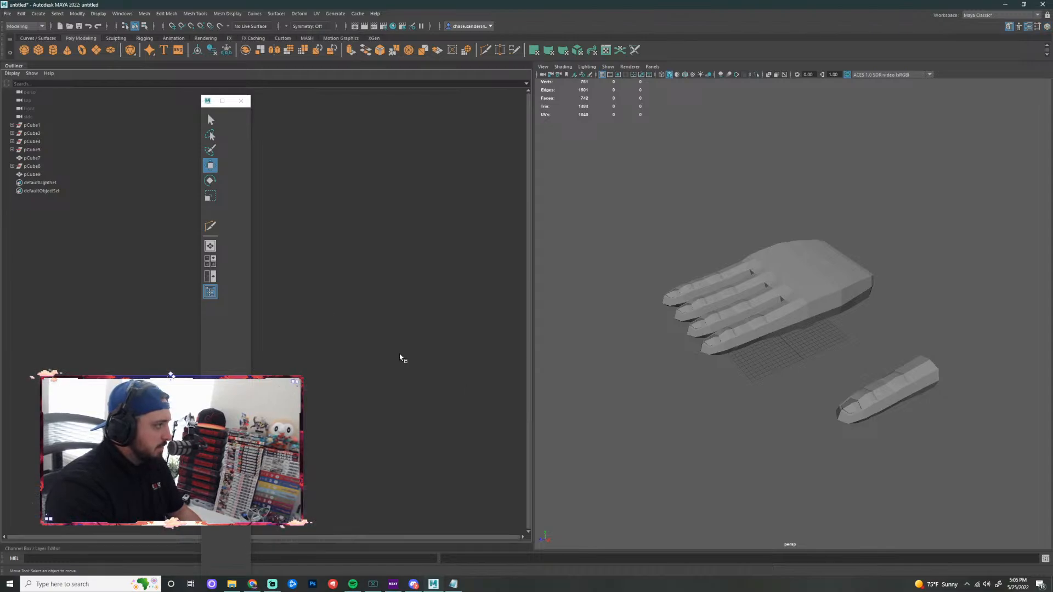
key("ctrl+space")
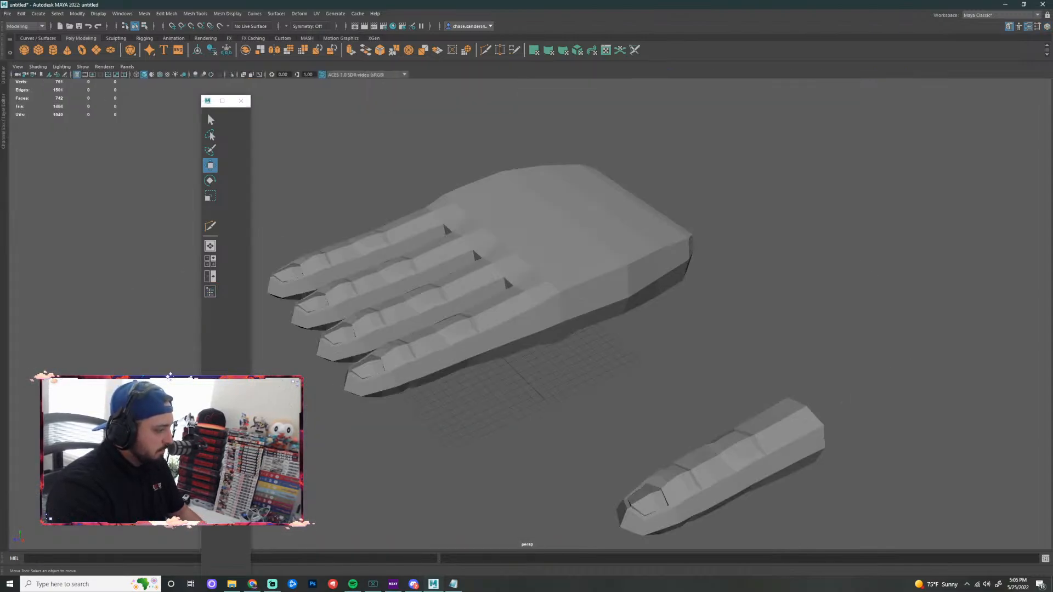
Widen the floating Tool Box window and dock it as a vertical strip between the collapsed panels and the viewport
left_click(208, 104)
left_click(308, 112)
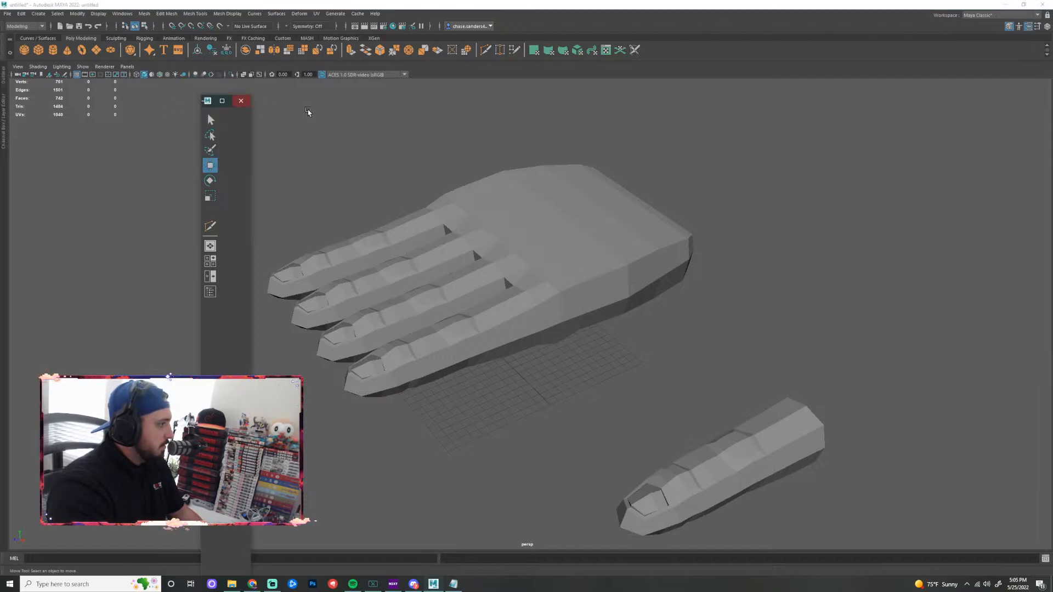
left_click_drag(252, 126, 325, 130)
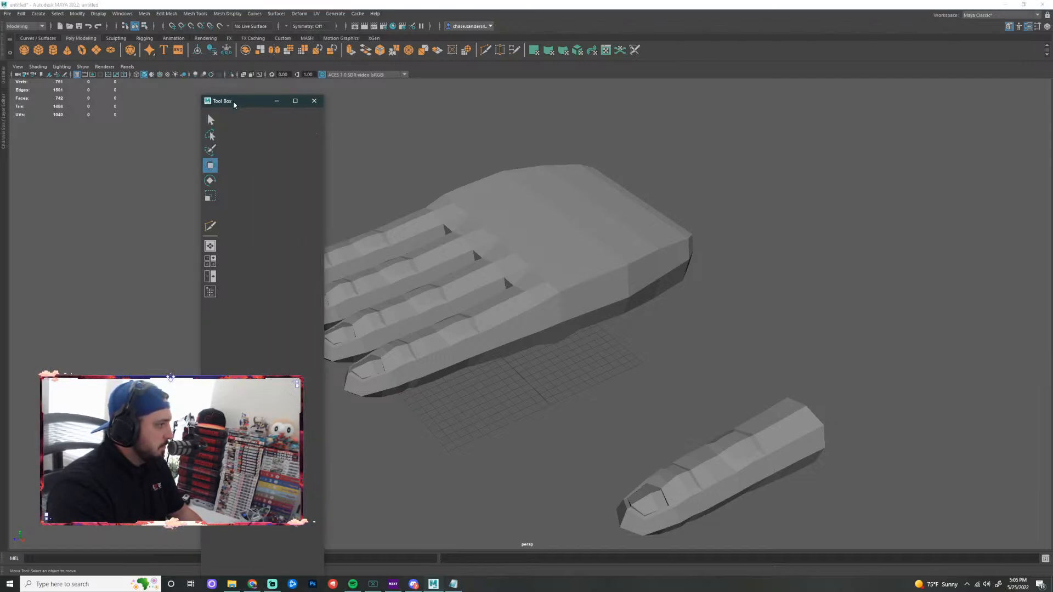
left_click_drag(234, 105, 2, 231)
left_click_drag(351, 7, 5, 165)
left_click(265, 97)
left_click(217, 123)
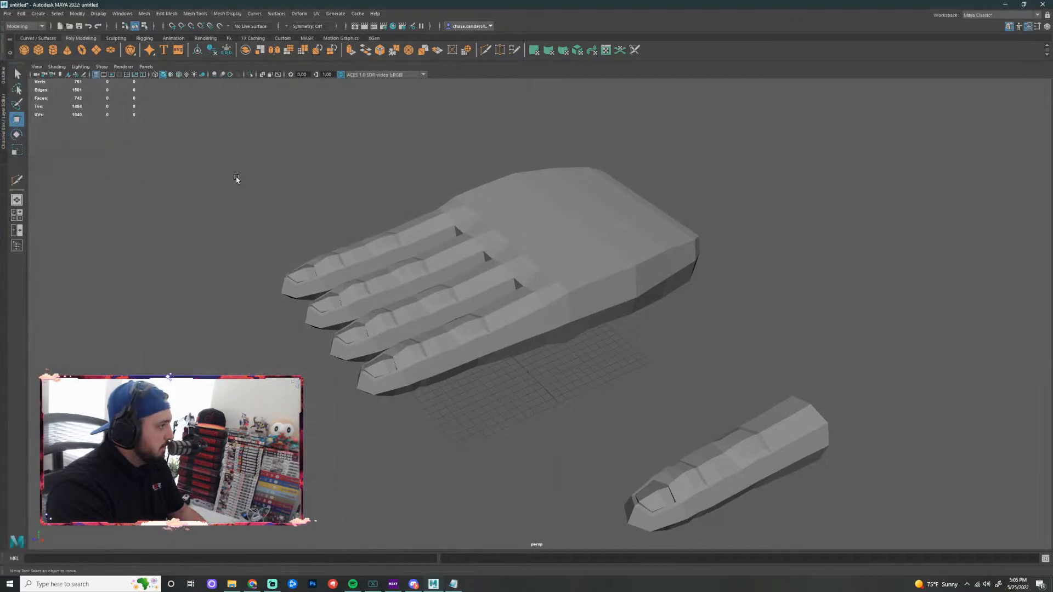
Expand the docked Channel Box / Layer Editor and Outliner panels
left_click(2, 138)
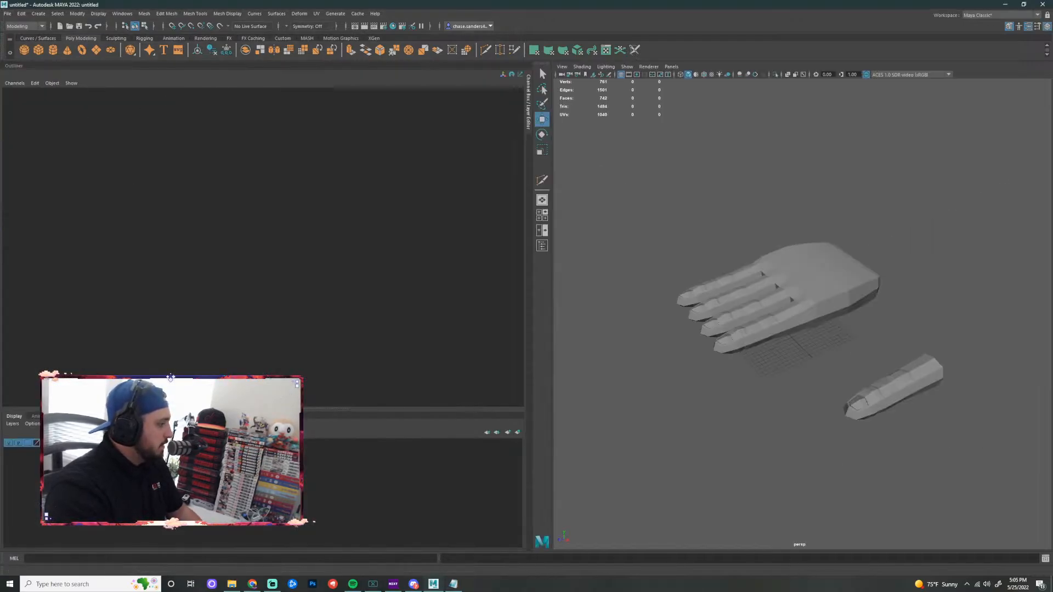
left_click(14, 65)
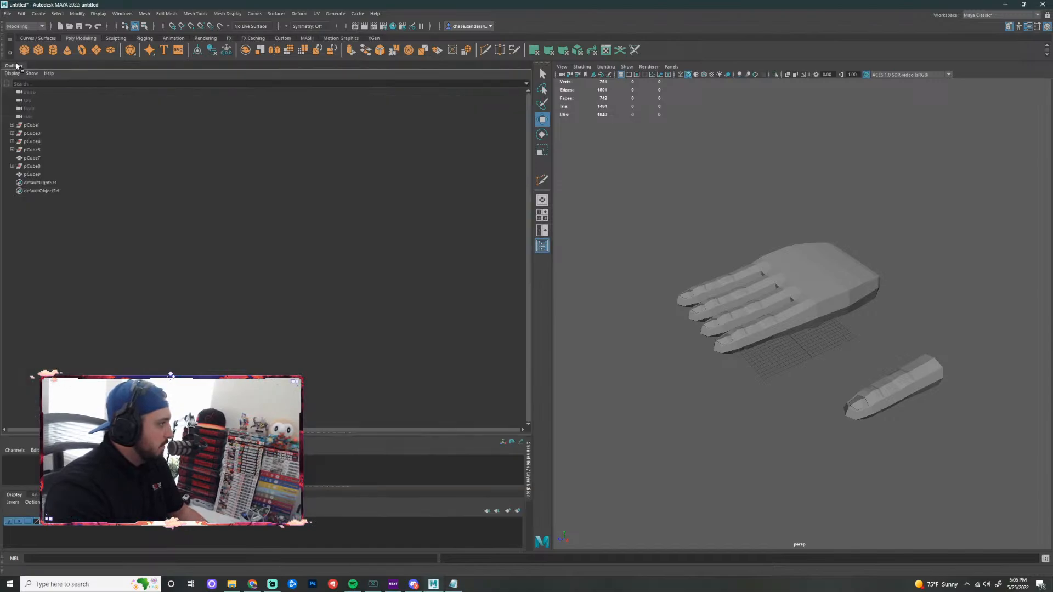
Collapse and expand the docked Outliner, ending with both it and the Channel Box / Layer Editor collapsed beside the Tool Box
left_click(18, 66)
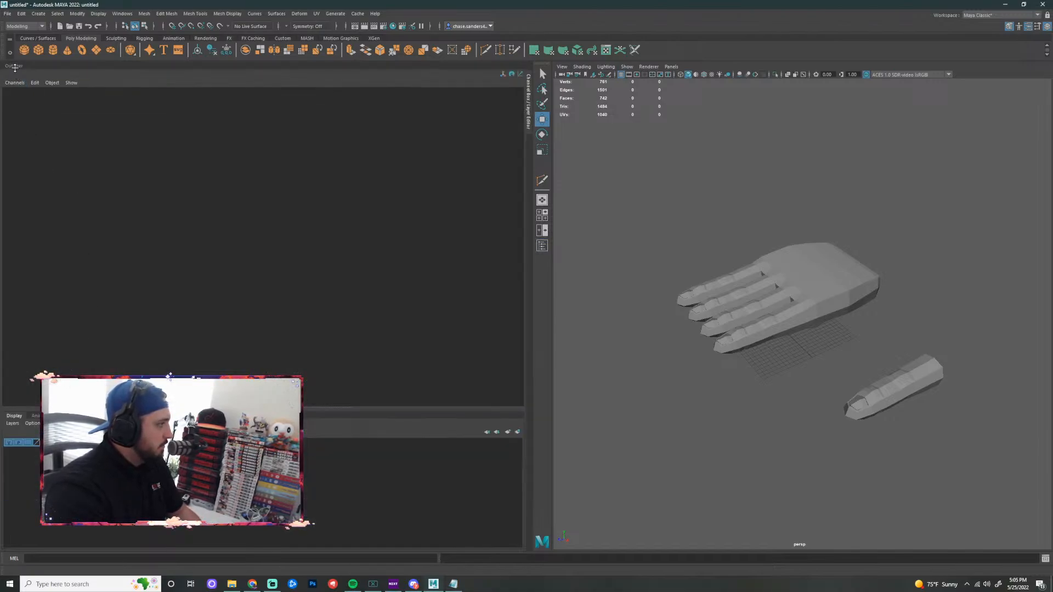
left_click(14, 66)
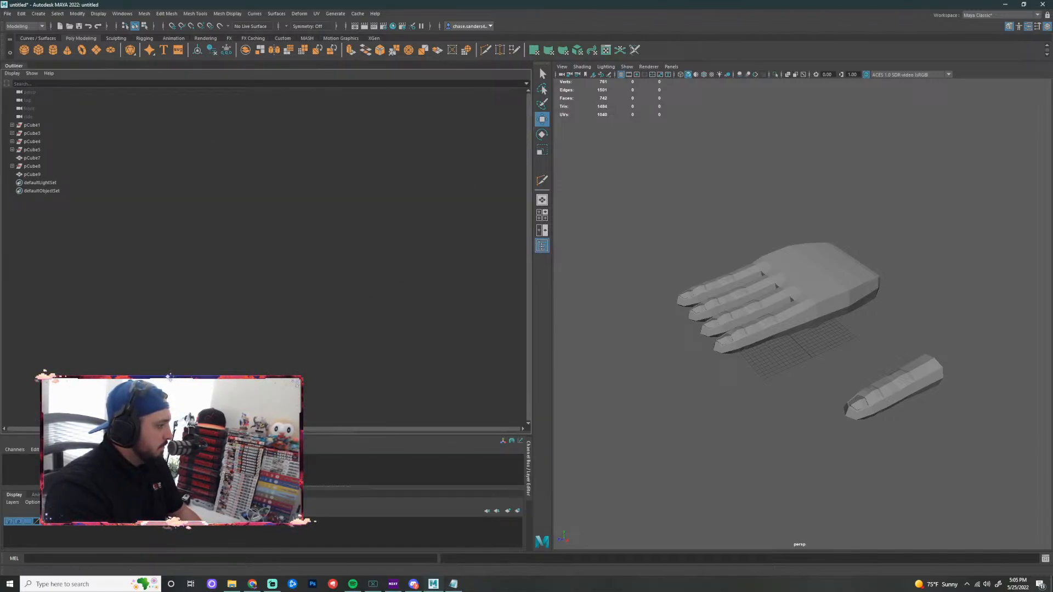
left_click(18, 65)
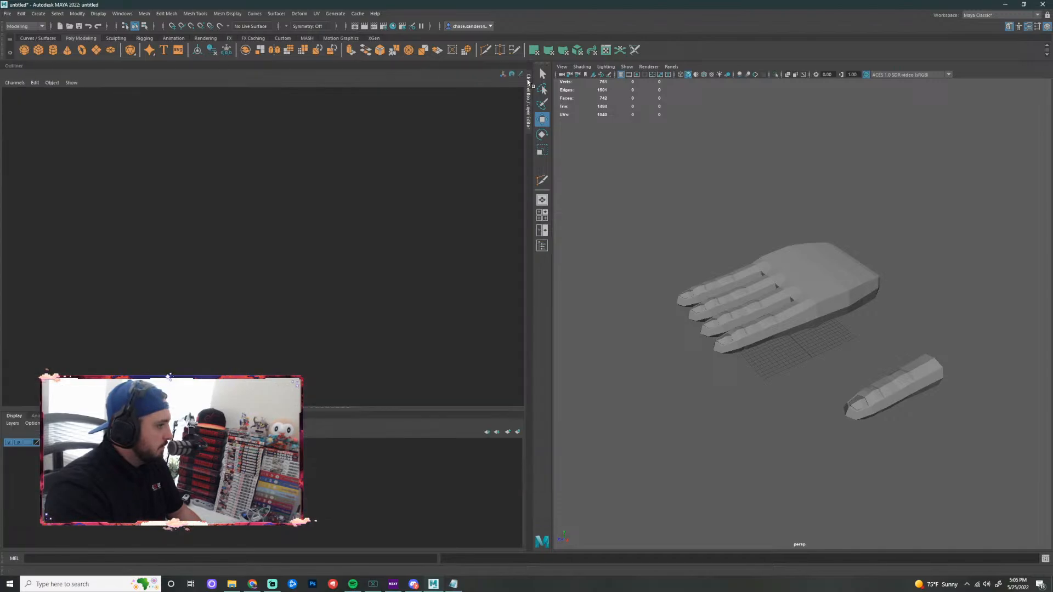
left_click(527, 102)
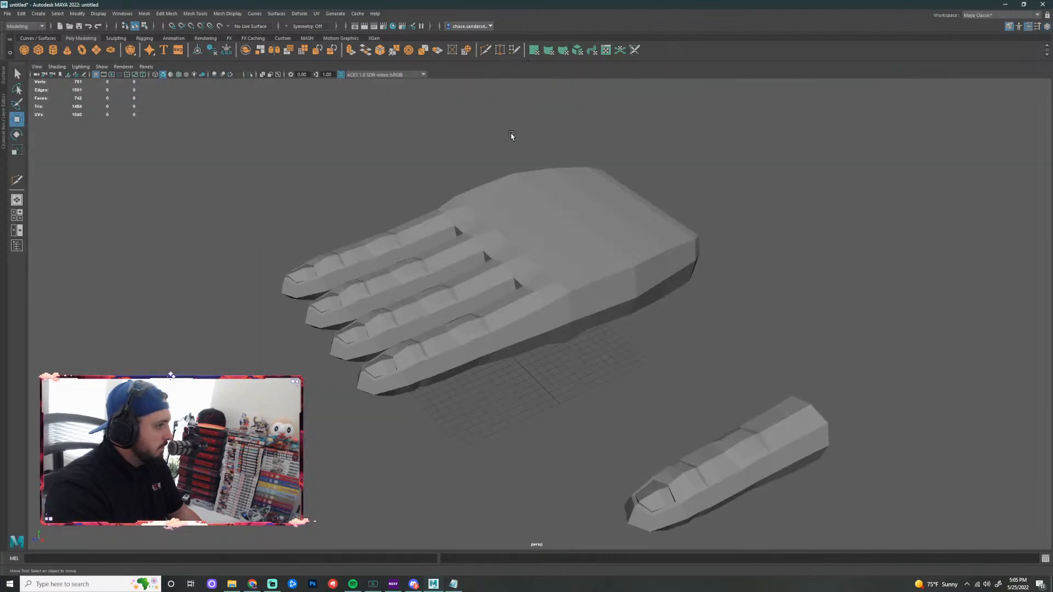
Expand the Channel Box / Layer Editor, dock it on the right side of the viewport and narrow it
left_click(4, 110)
left_click_drag(528, 104, 900, 195)
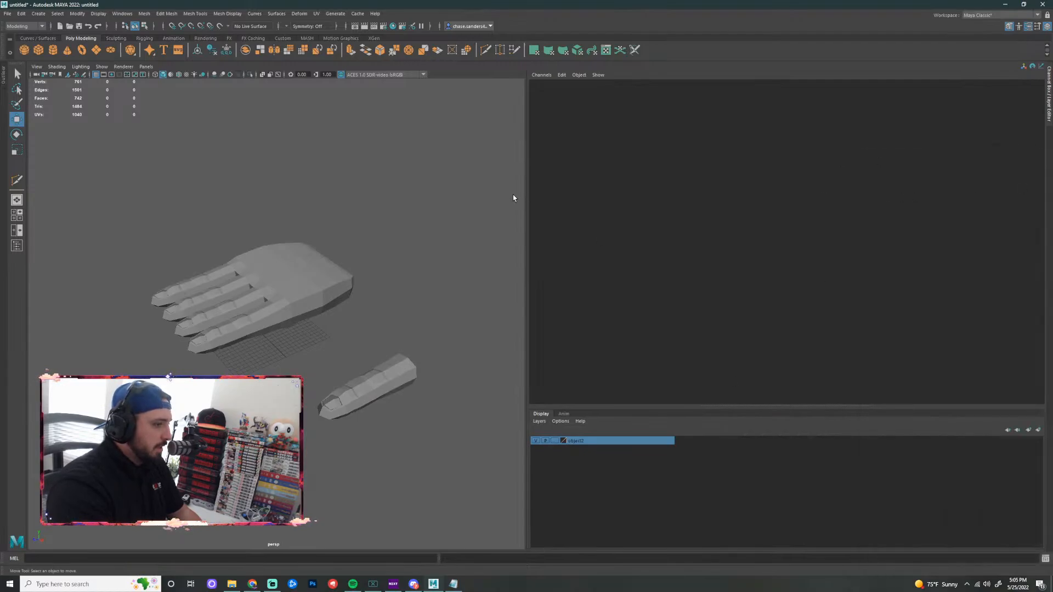
left_click_drag(528, 202, 748, 206)
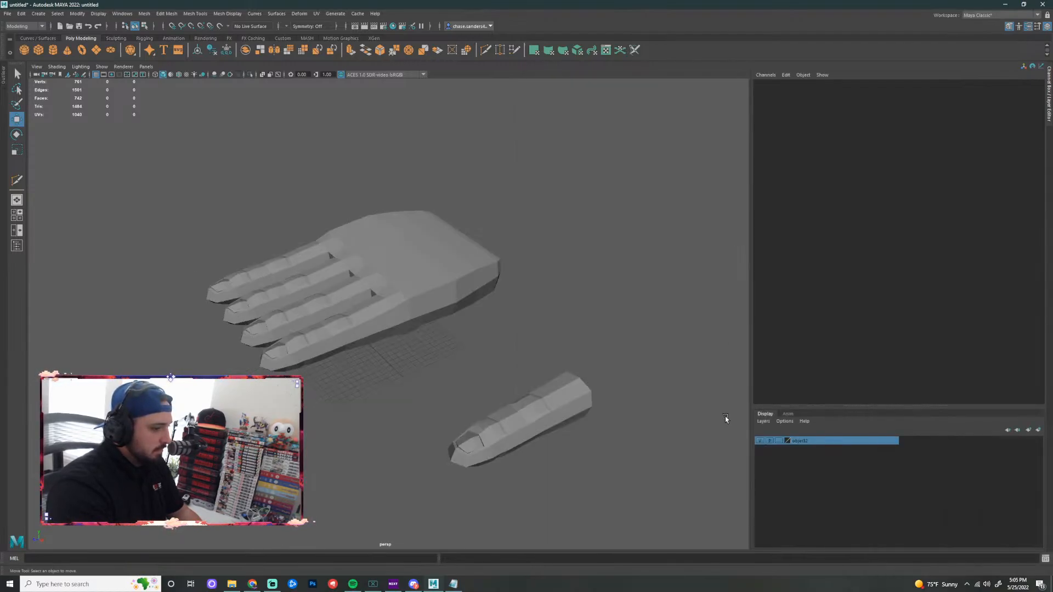
left_click(442, 588)
left_click(442, 588)
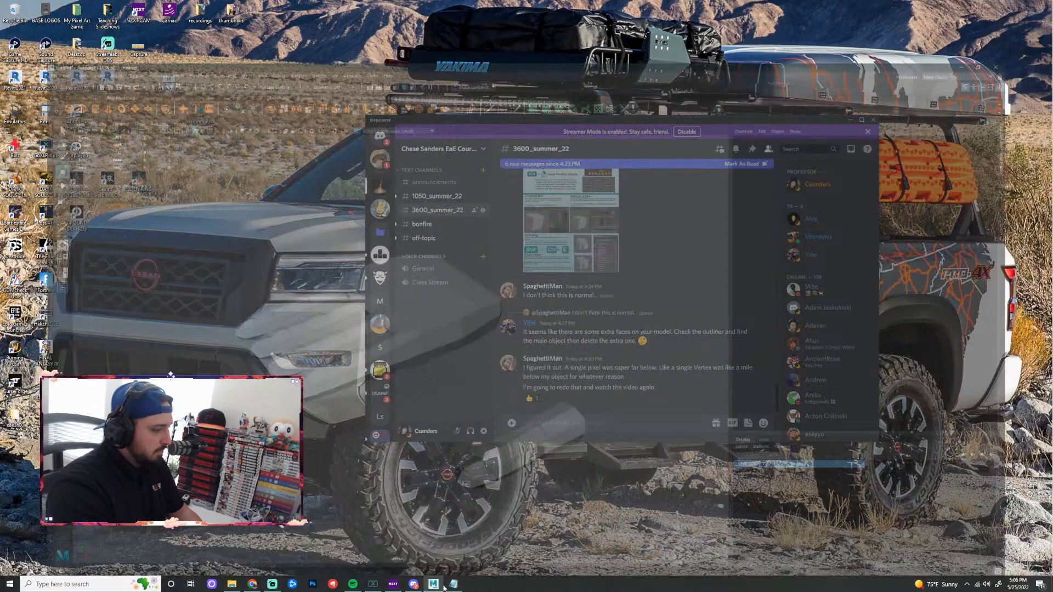
Dock the Attribute Editor, Channel Box / Layer Editor and Modeling Toolkit as stacked tabs right of the viewport, with the Modeling Toolkit showing
left_click_drag(1052, 113, 1052, 83)
left_click_drag(1052, 129, 1052, 114)
left_click_drag(1052, 53, 923, 93)
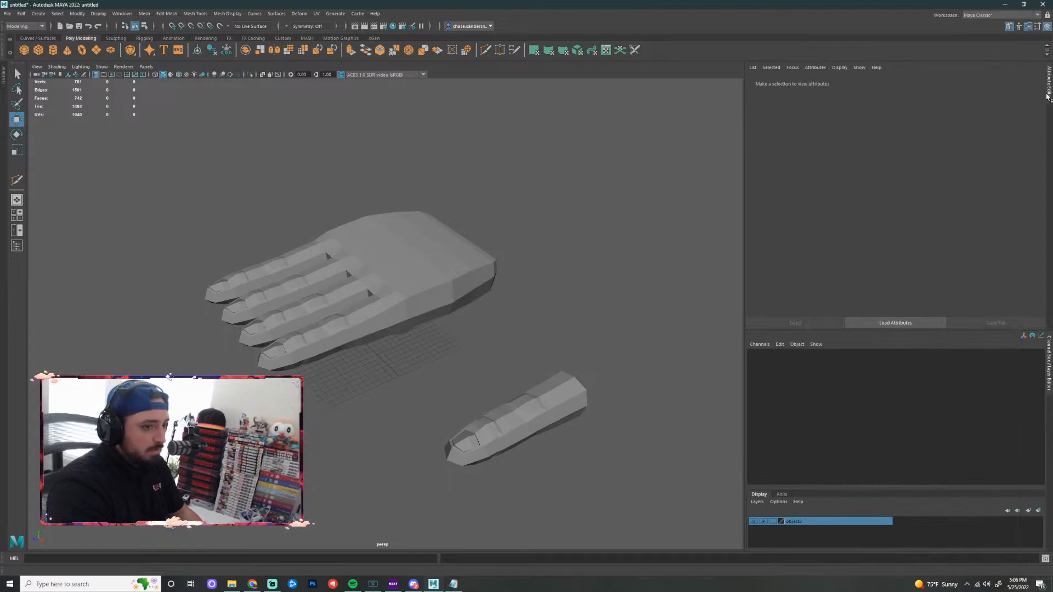
left_click_drag(1048, 96, 1051, 177)
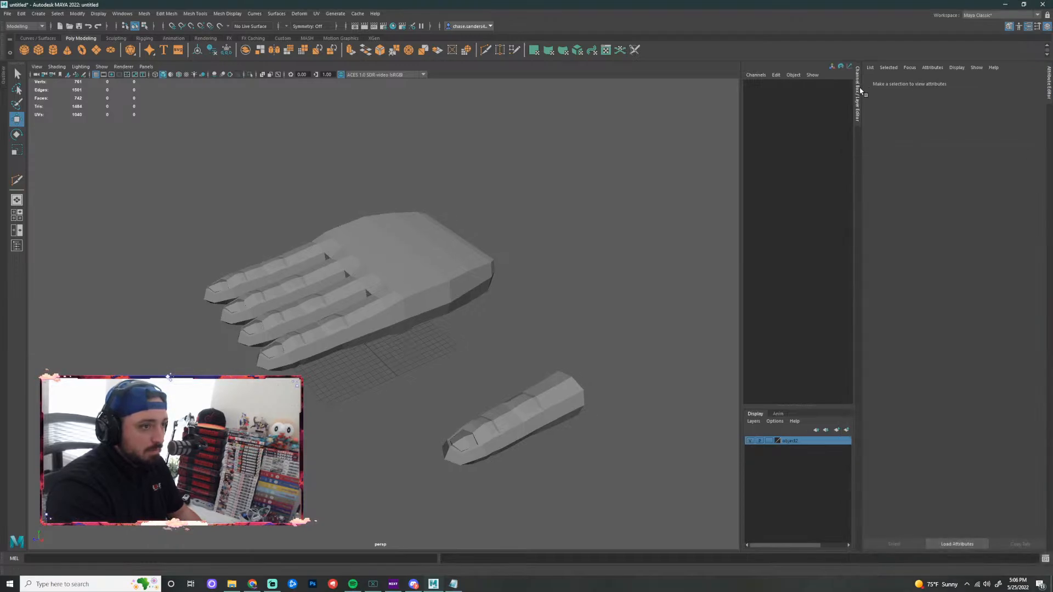
left_click_drag(859, 92, 1049, 100)
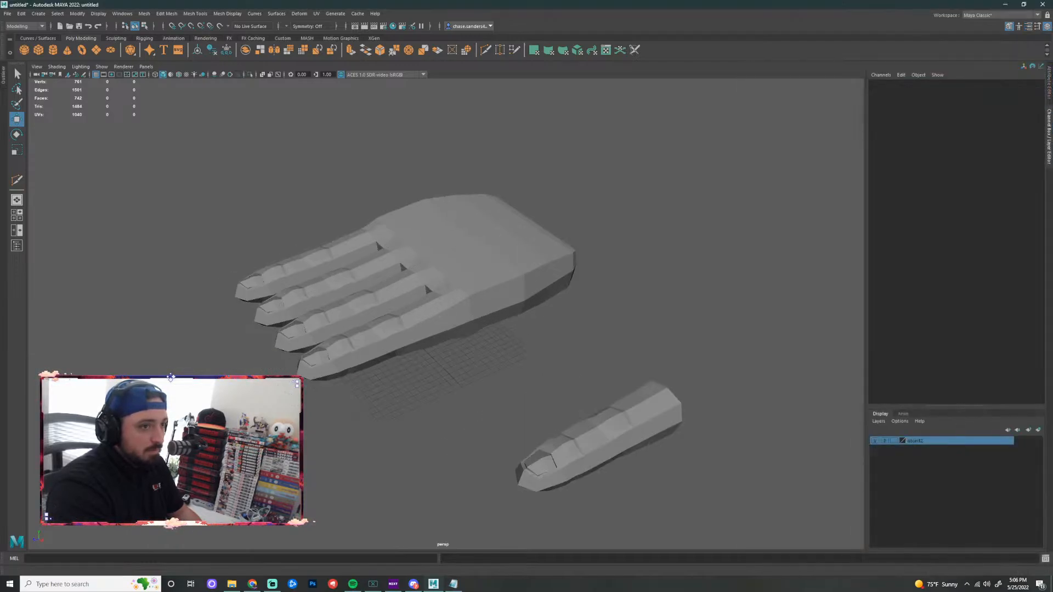
left_click_drag(1052, 181, 1051, 203)
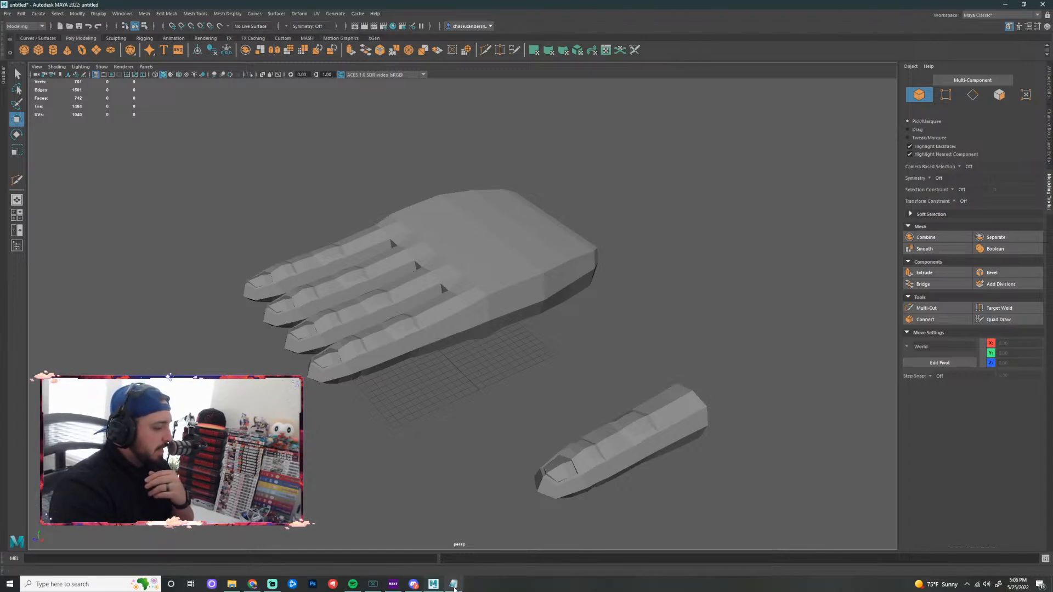
Switch to Notepad to show the Week 2 Attendance answer, and minimize the note to return to Maya
left_click(453, 584)
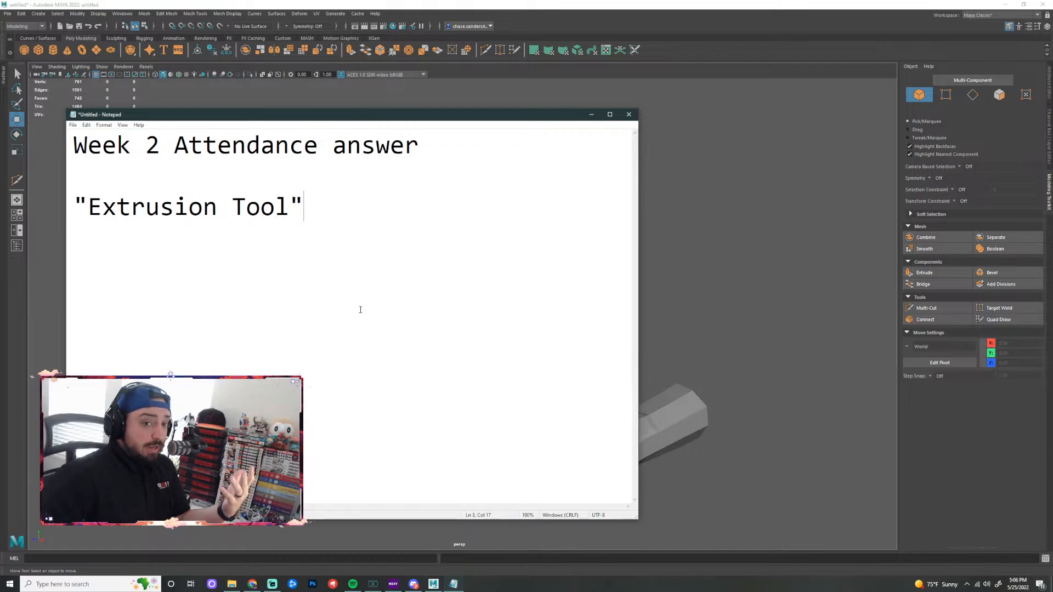
left_click(591, 114)
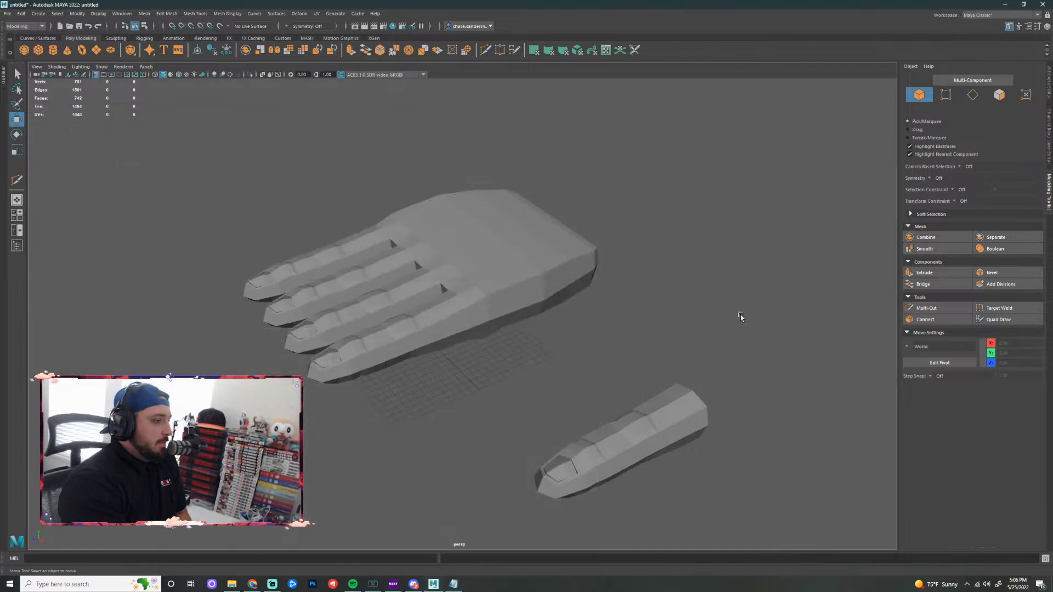